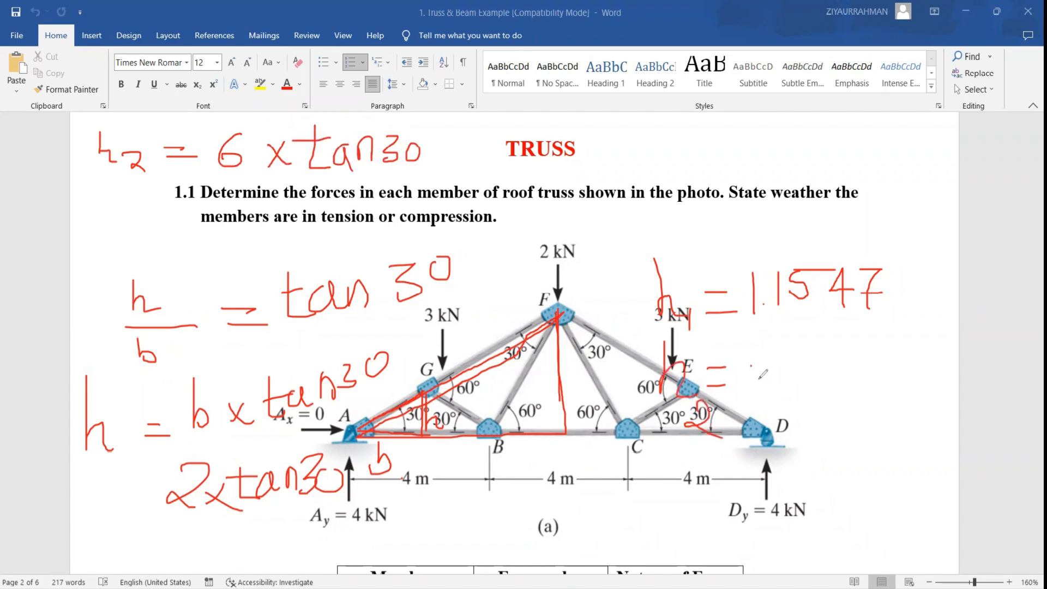
Step: Handwrite 3.4641 as the value of h2 over the truss figure
drag(753, 360, 764, 393)
click(802, 385)
drag(816, 360, 829, 395)
drag(861, 341, 850, 377)
mouse_move(894, 341)
mouse_down()
mouse_move(910, 371)
mouse_move(899, 383)
mouse_move(920, 381)
mouse_up()
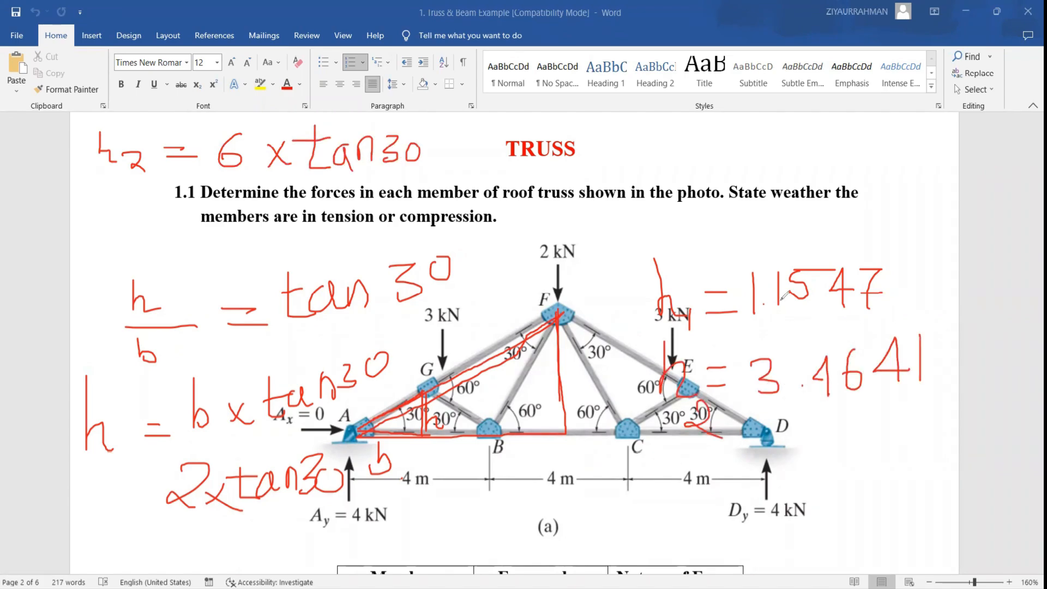
Step: Underline the handwritten h1 and h2 values and handwrite their difference as hd = 2.3094 above them
drag(767, 314, 811, 306)
mouse_move(672, 121)
mouse_down()
mouse_move(676, 170)
mouse_move(690, 173)
mouse_up()
mouse_move(709, 163)
mouse_down()
mouse_move(703, 173)
mouse_move(719, 185)
mouse_up()
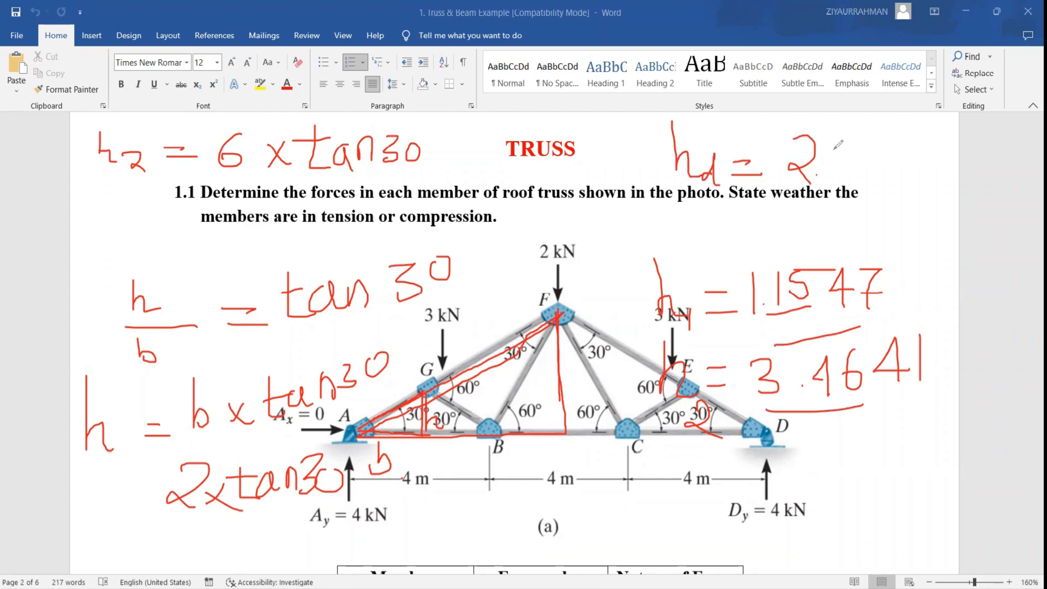
drag(832, 143, 821, 178)
mouse_move(874, 137)
mouse_down()
mouse_move(872, 159)
mouse_move(875, 137)
mouse_up()
drag(907, 129, 909, 177)
drag(927, 130, 964, 159)
drag(934, 128, 935, 197)
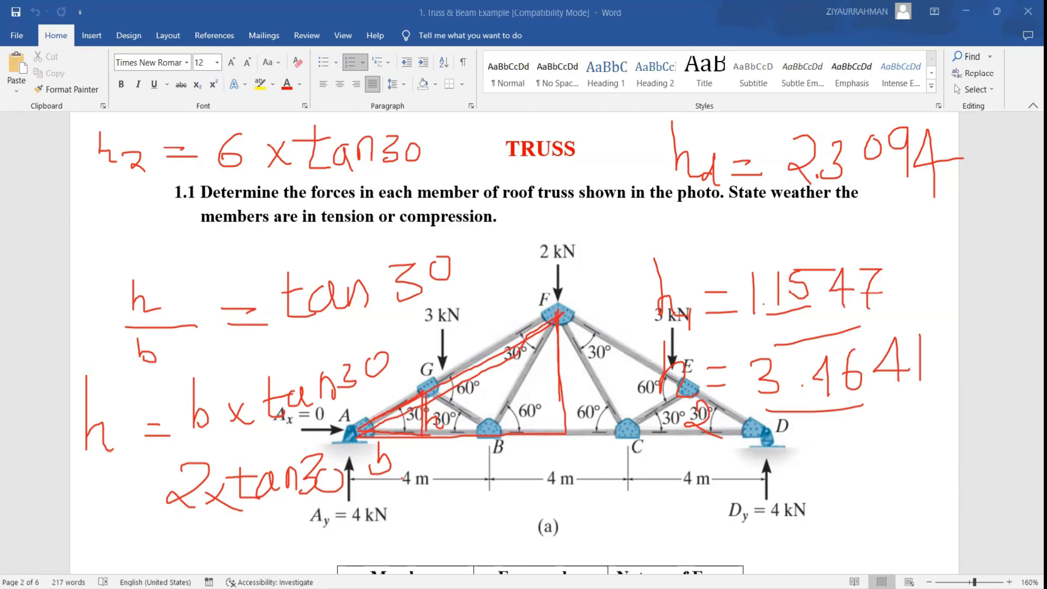
Step: Switch to ETABS and set the new model to 2 stories with typical and bottom story heights of 1 m
key(alt+Tab)
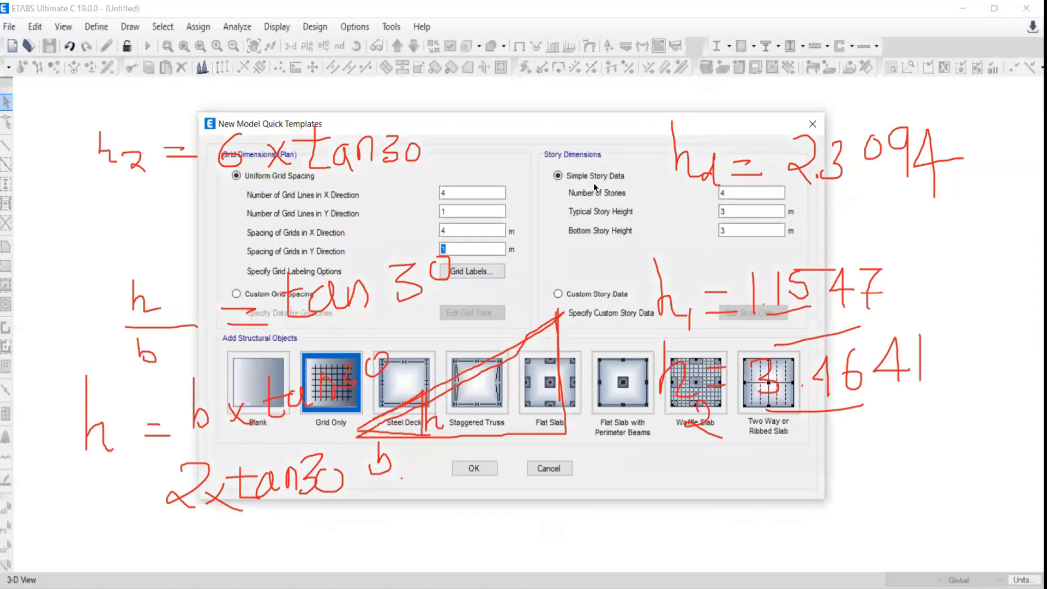
drag(728, 191, 686, 191)
text(2)
key(Tab)
text(1)
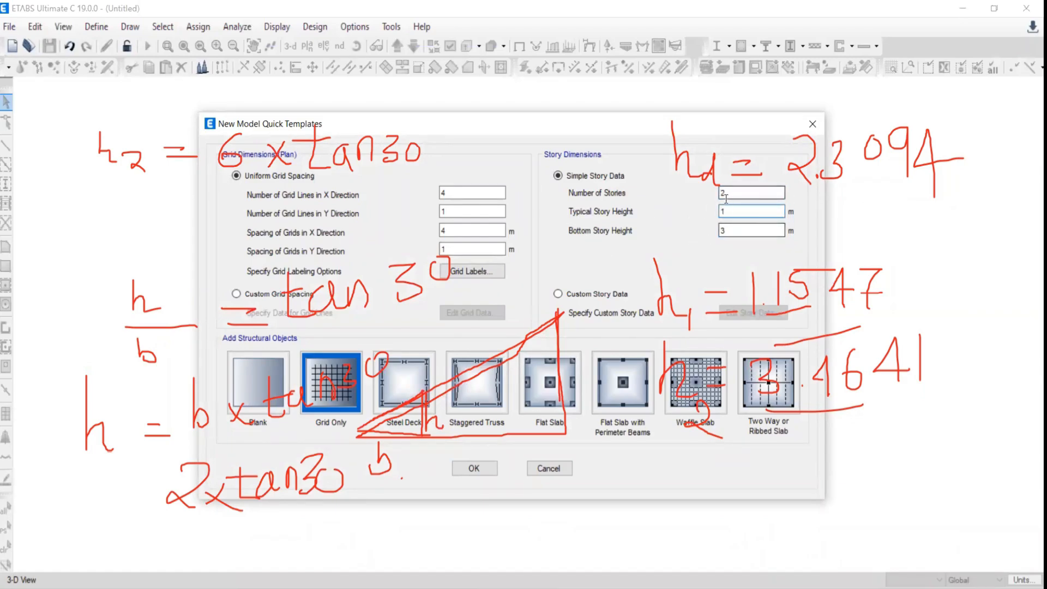
key(Tab)
text(1)
Step: Use custom story data, setting the Story1 height to 1.1547 m and the Story2 height to 2.3094 m
click(558, 294)
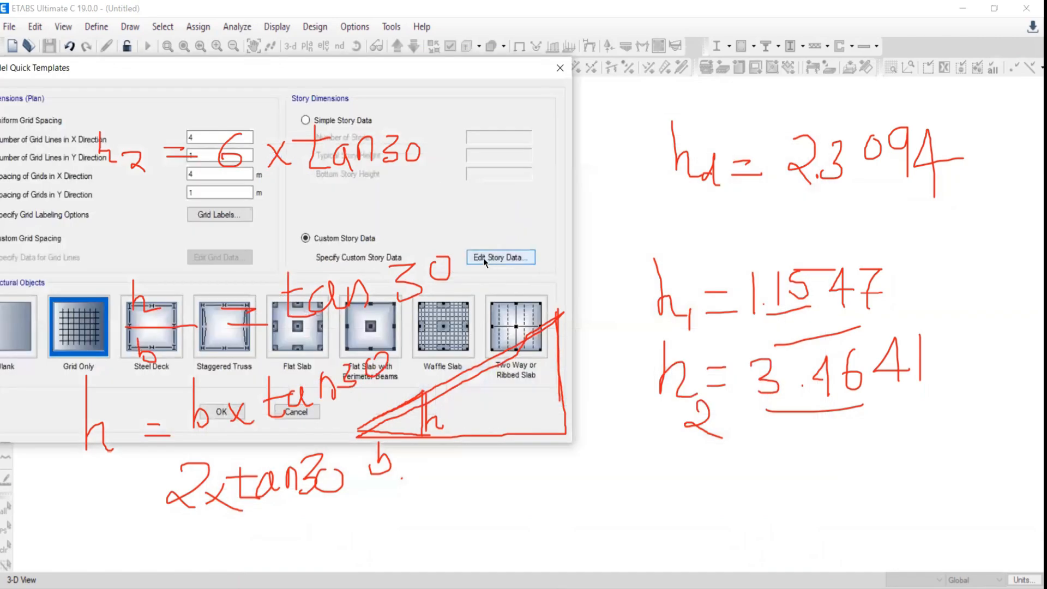
click(483, 257)
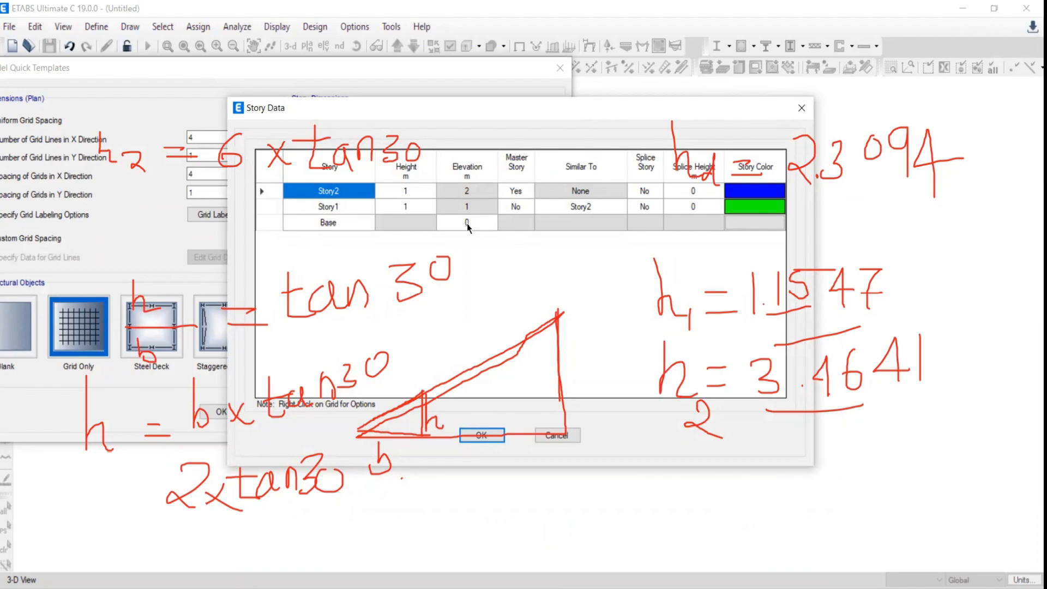
click(320, 212)
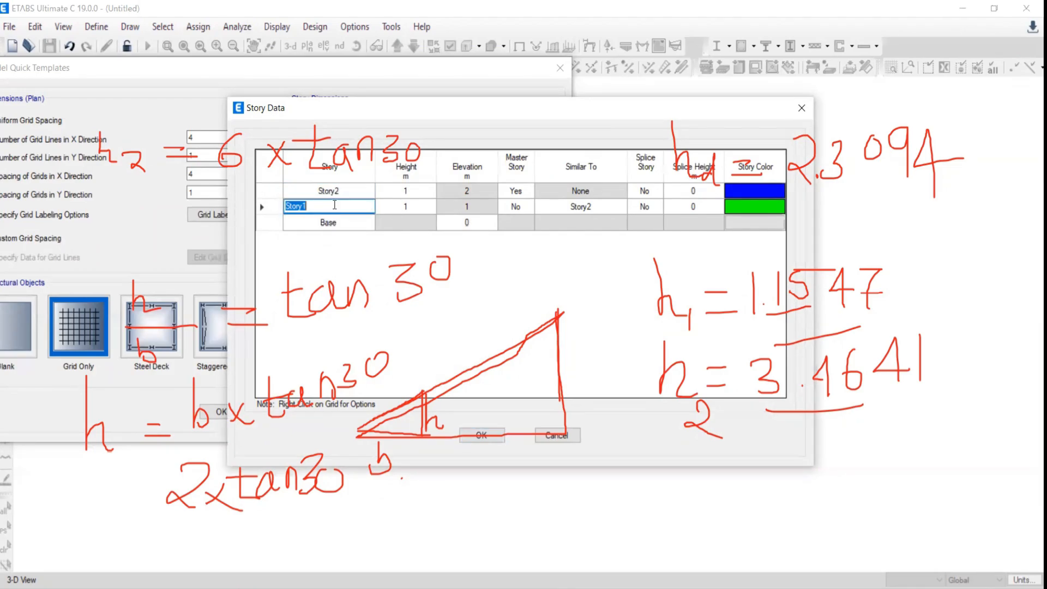
key(Tab)
text(1.15)
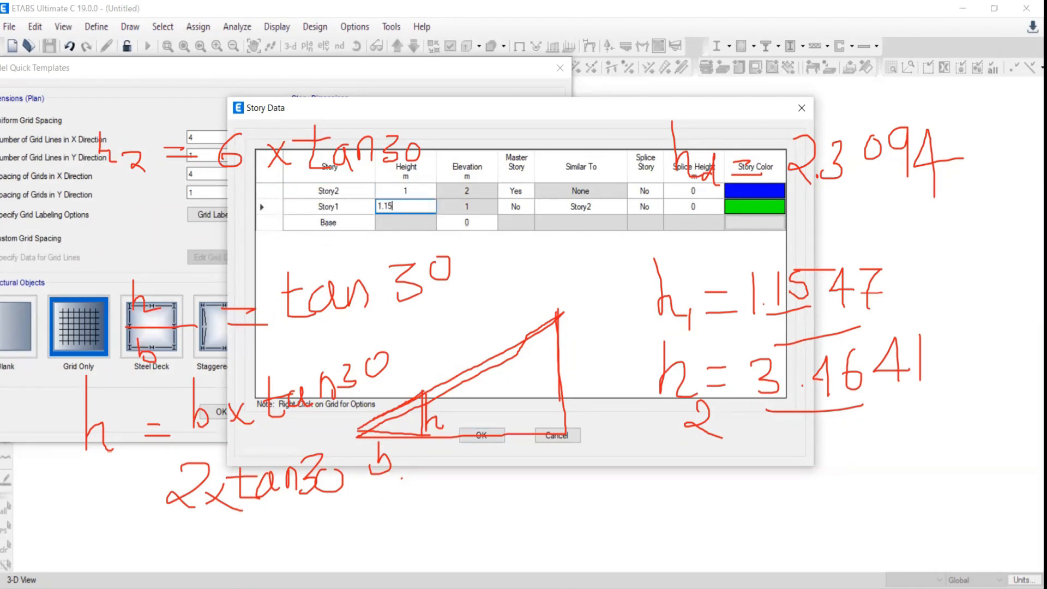
text(47)
click(392, 189)
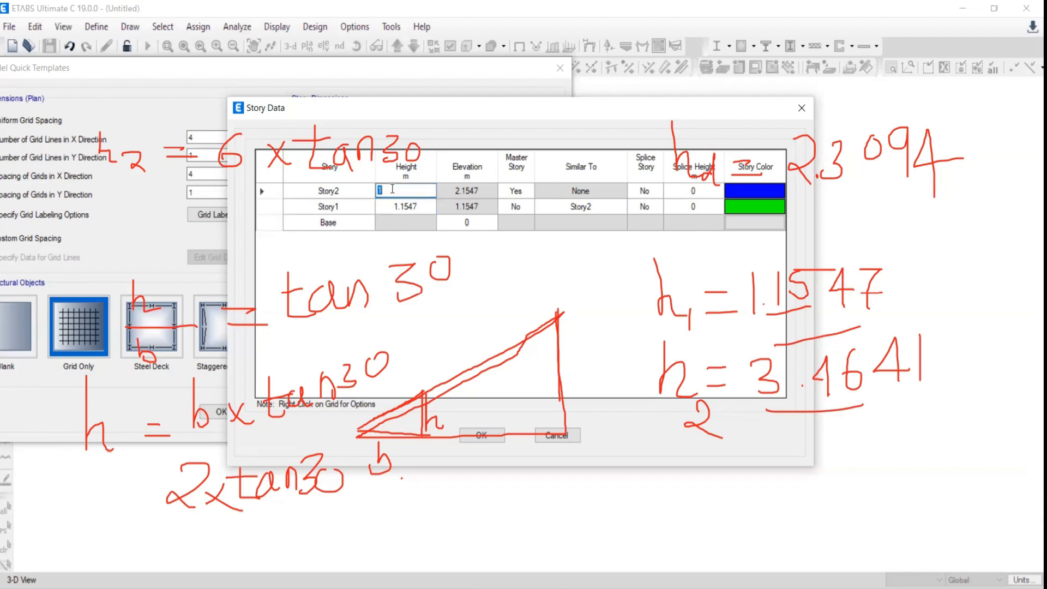
text(2.3094)
key(Return)
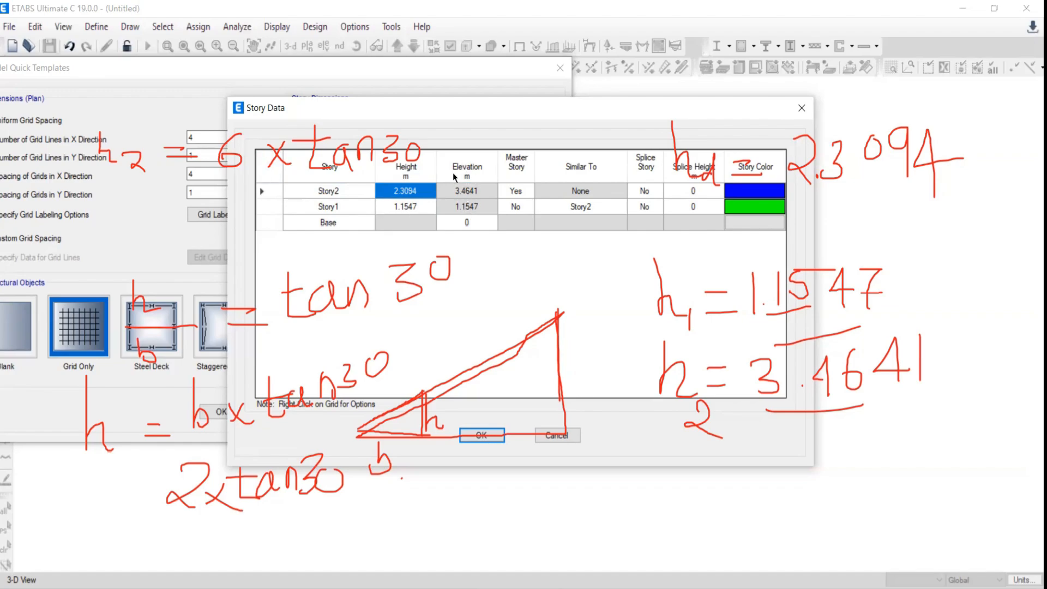
Step: Accept the custom story data and create the model from the Grid Only template
click(328, 227)
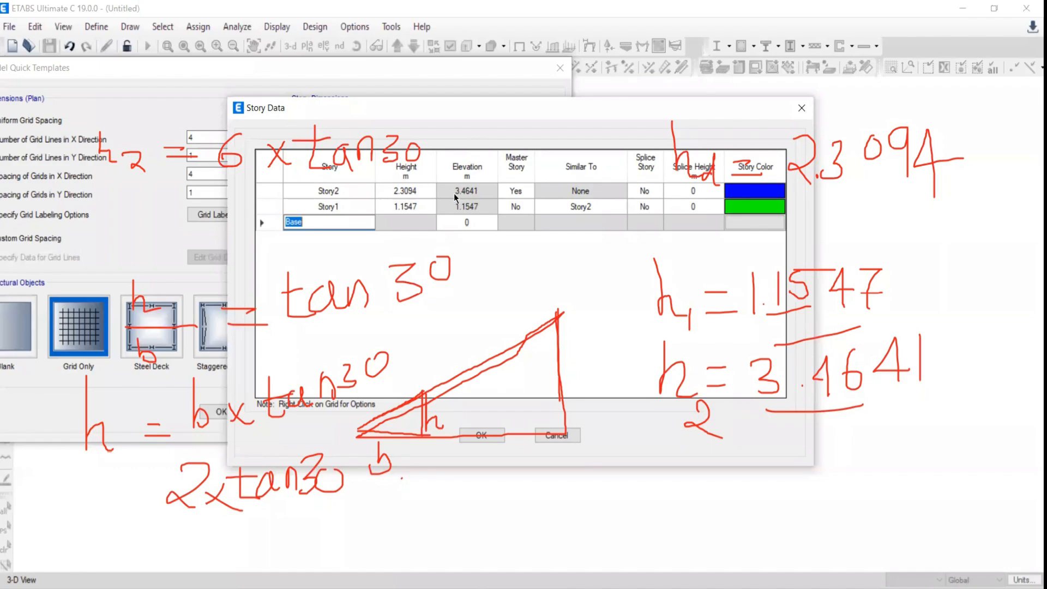
click(476, 436)
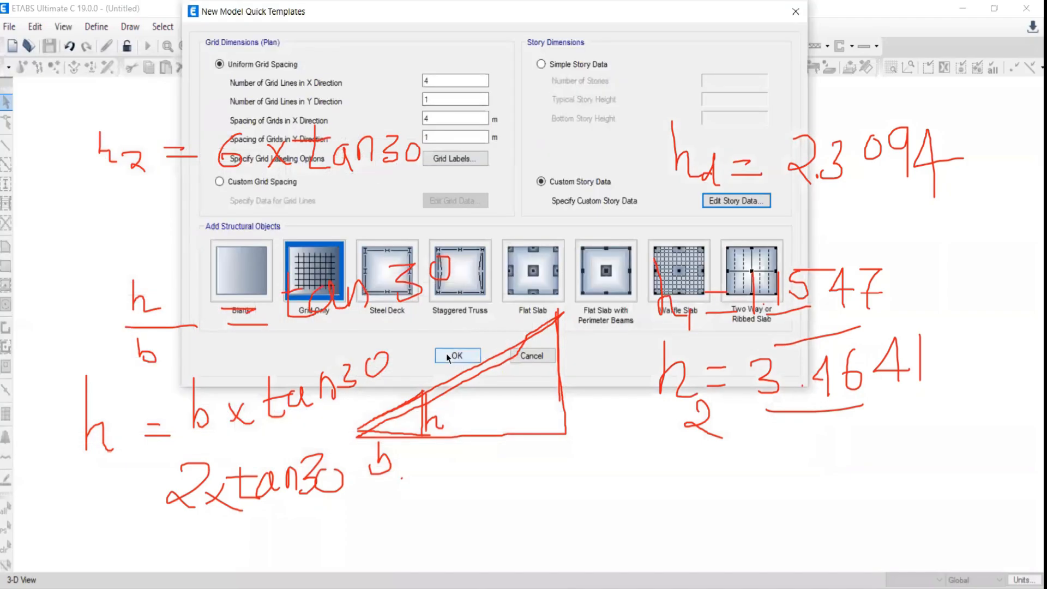
click(330, 284)
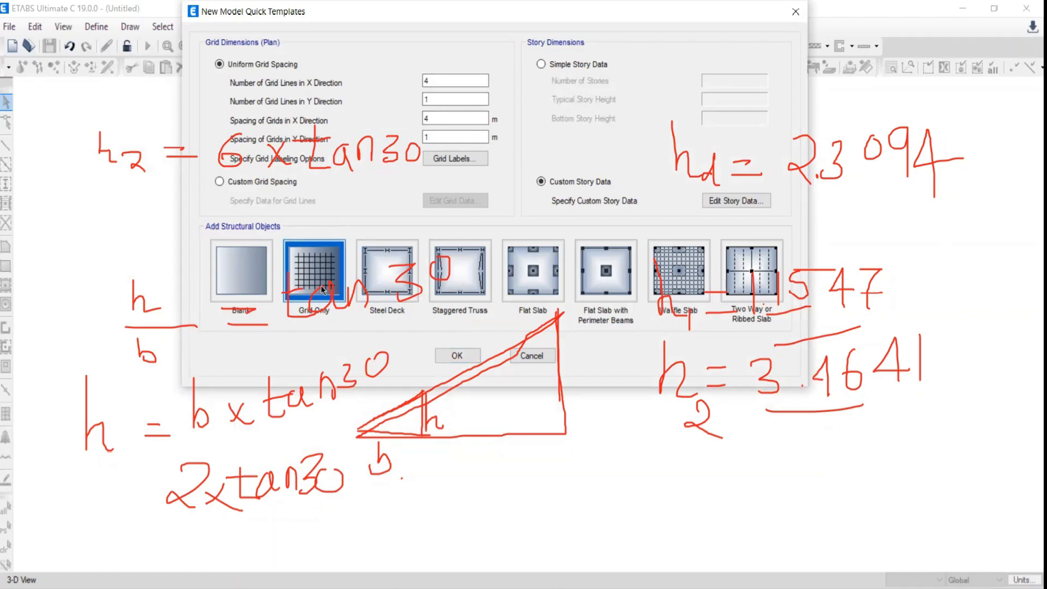
click(454, 359)
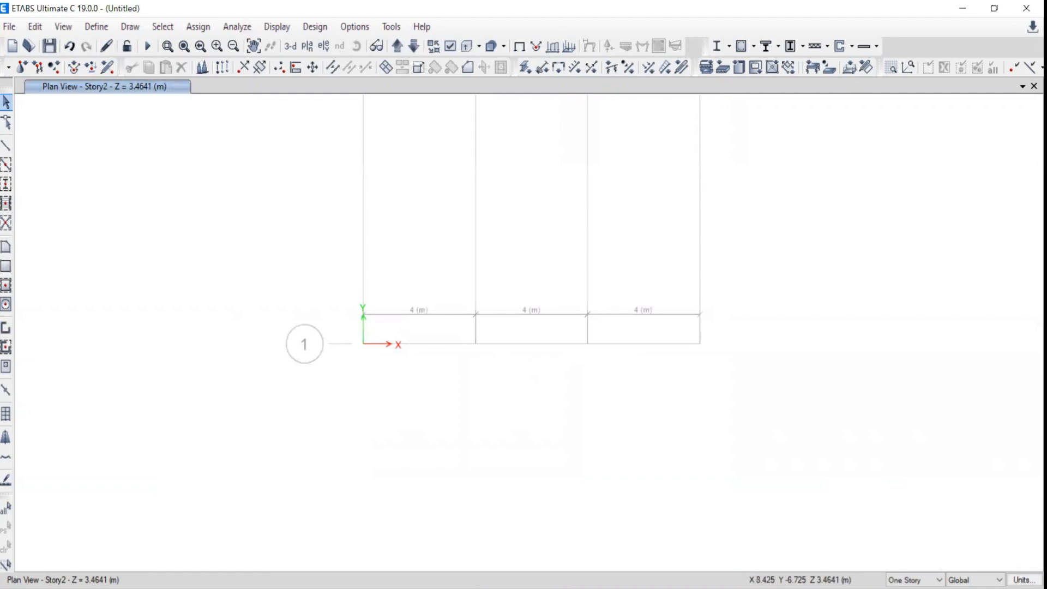
Step: Check the truss figure in Word, return to ETABS and display the elevation view along grid line 1
key(alt+Tab)
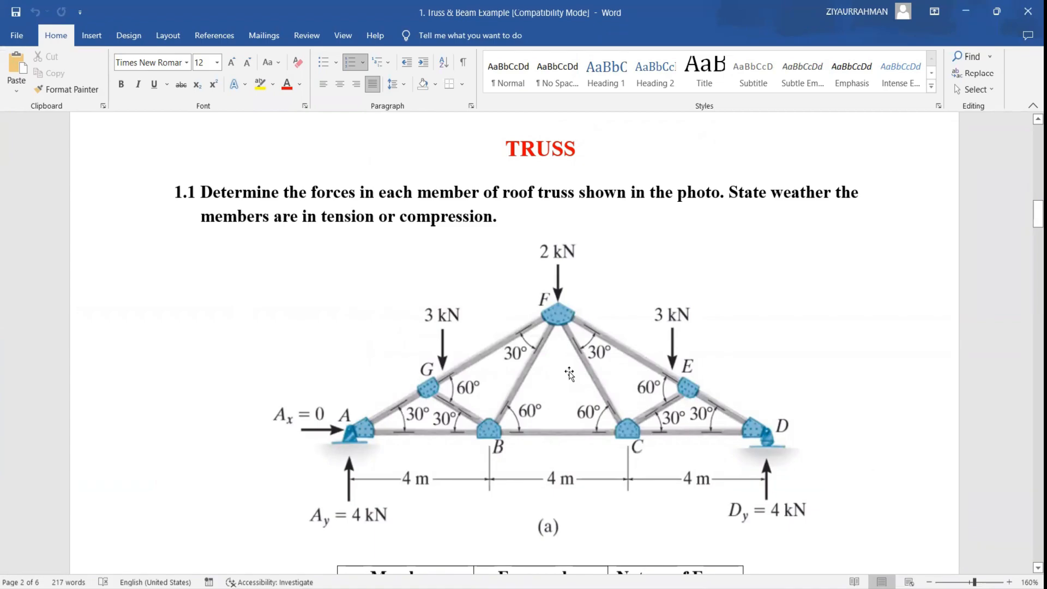
key(alt+Tab)
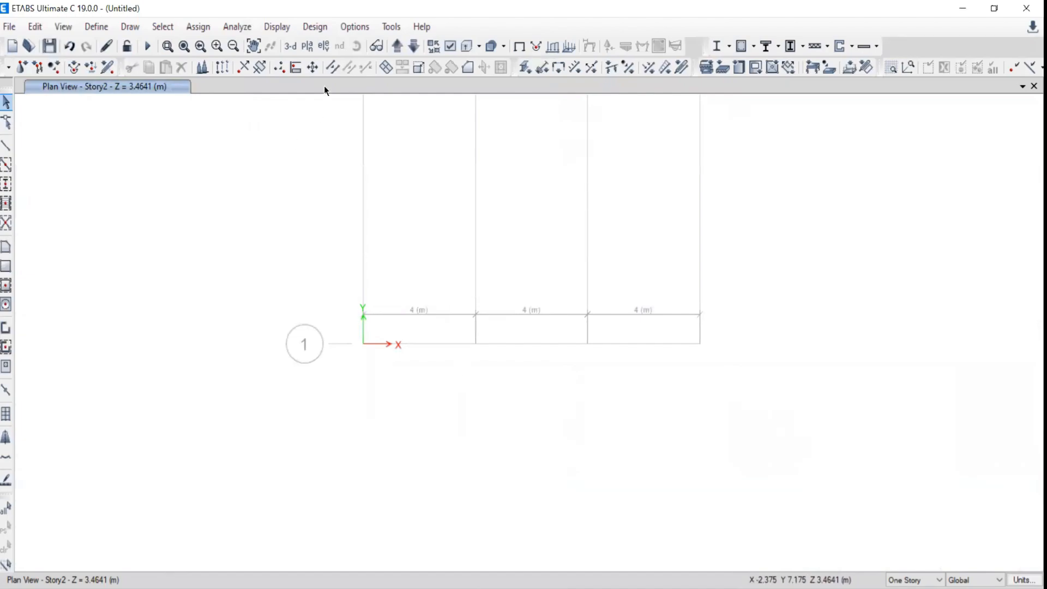
click(324, 47)
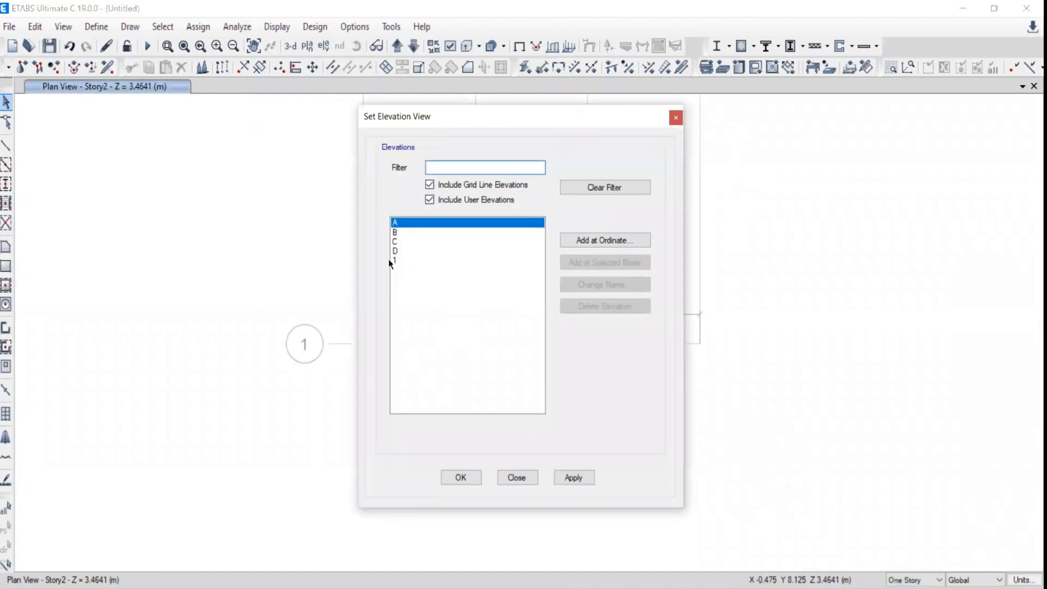
click(676, 118)
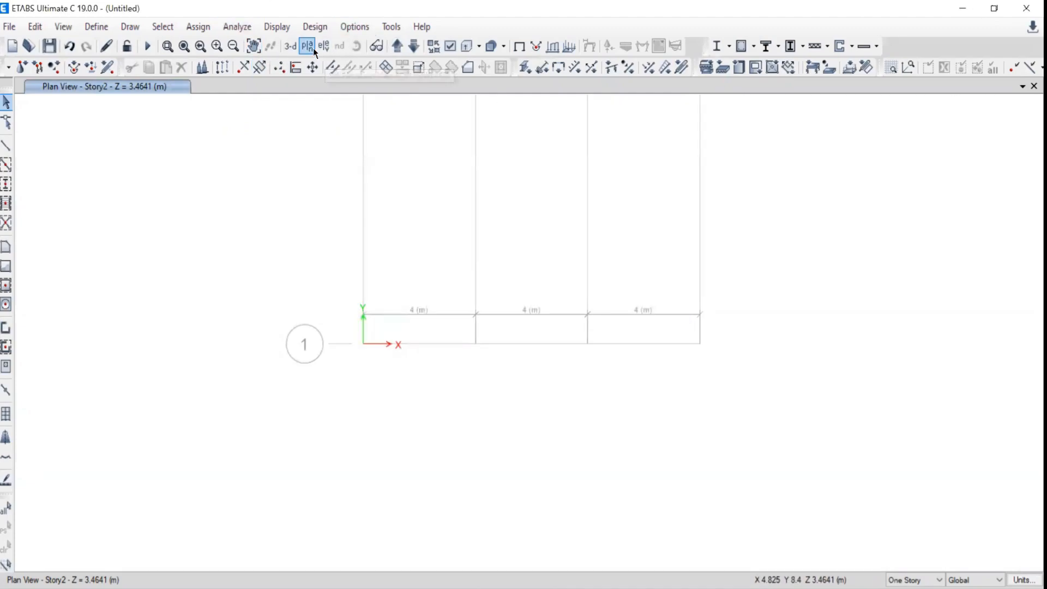
click(319, 47)
click(399, 260)
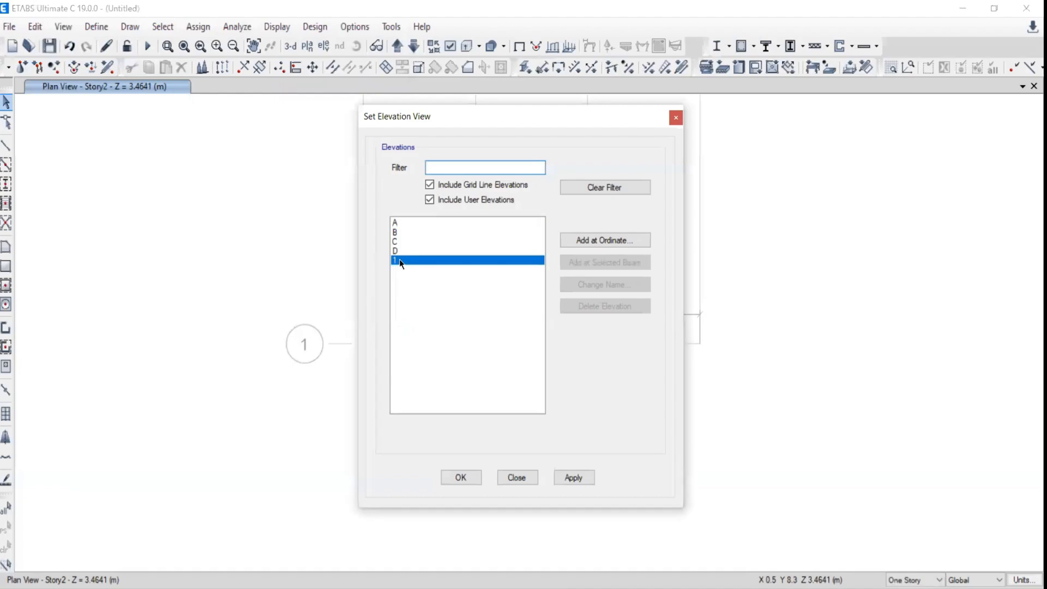
click(572, 475)
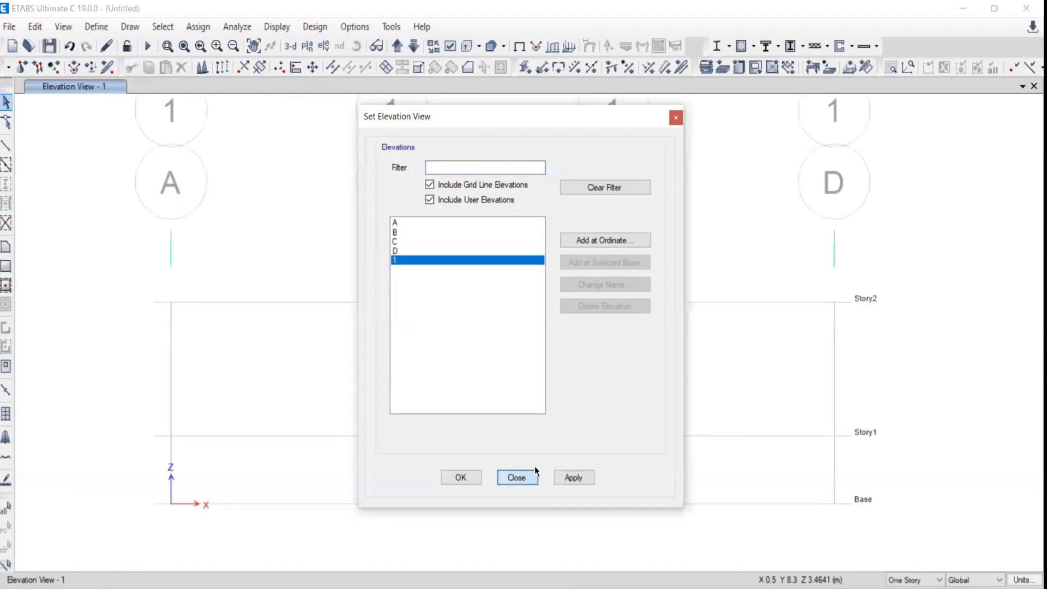
click(533, 475)
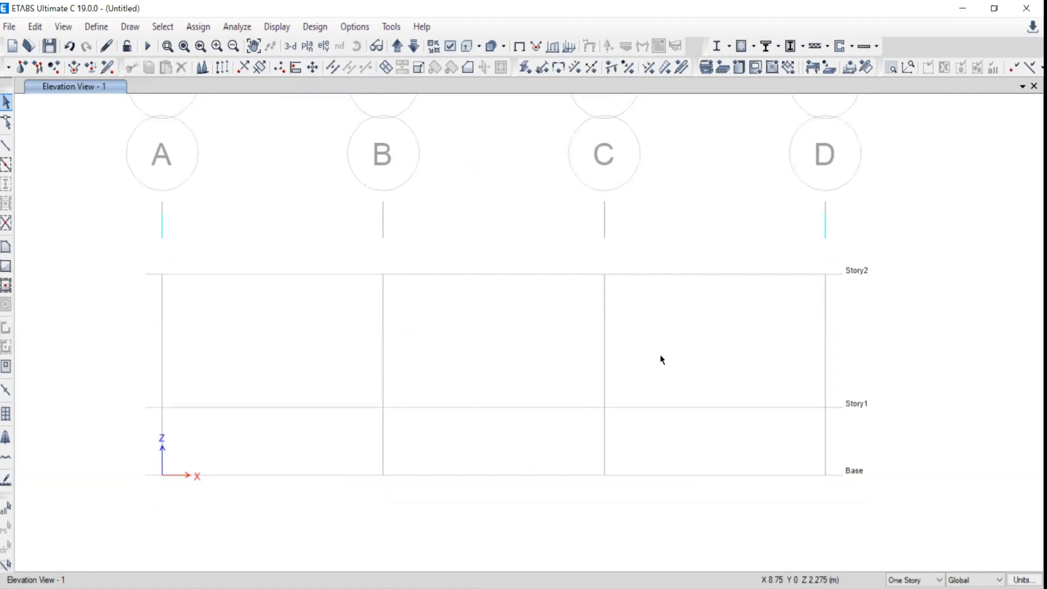
Step: Display the plan view of Story1
drag(855, 239, 816, 505)
click(308, 47)
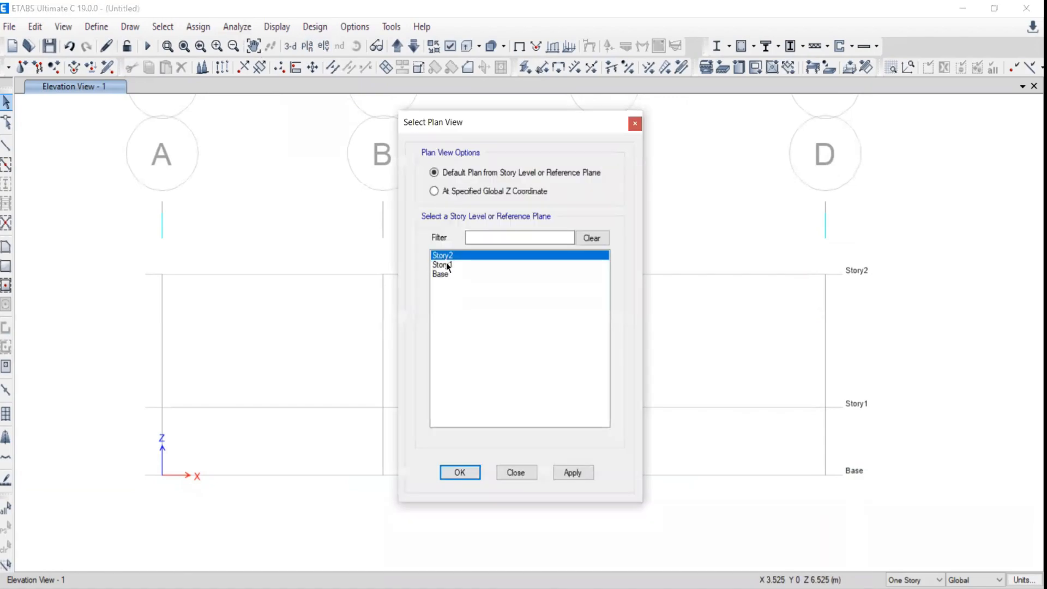
click(444, 265)
click(577, 474)
click(519, 472)
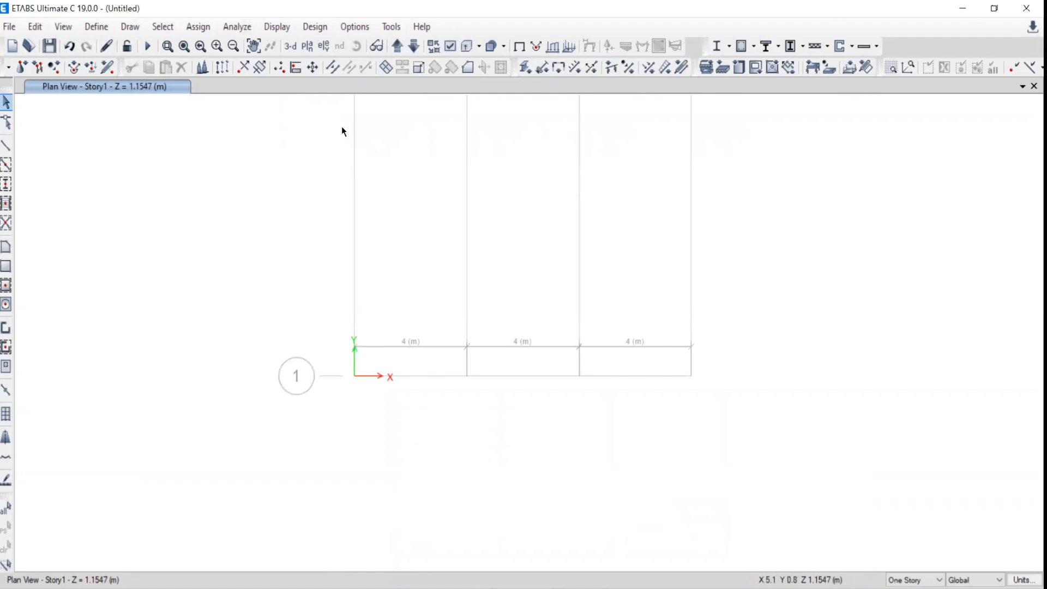
Step: Change the display from the Story1 plan back to the elevation along grid line 1
click(323, 46)
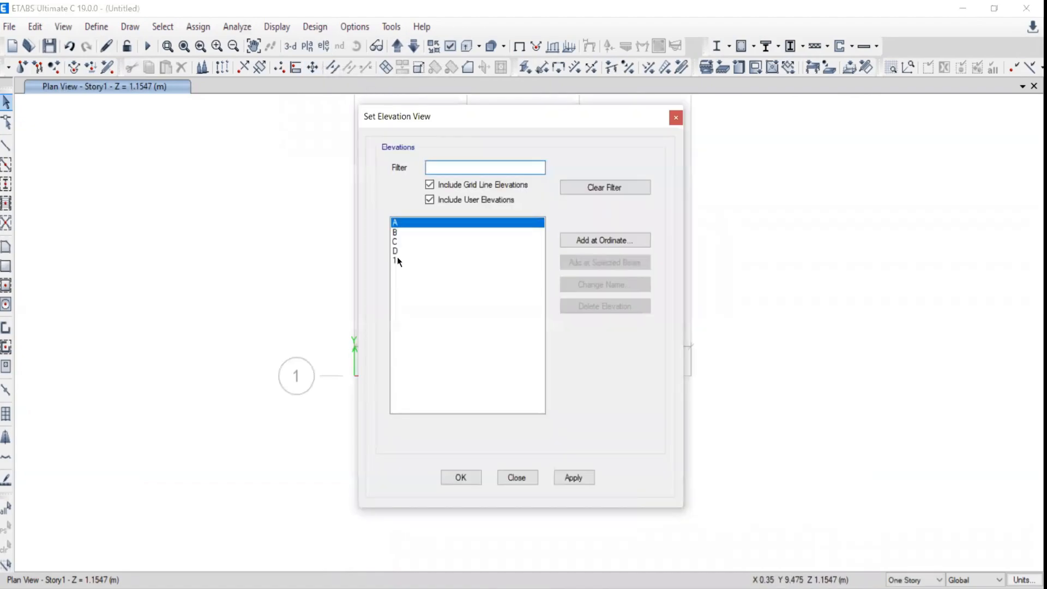
click(393, 260)
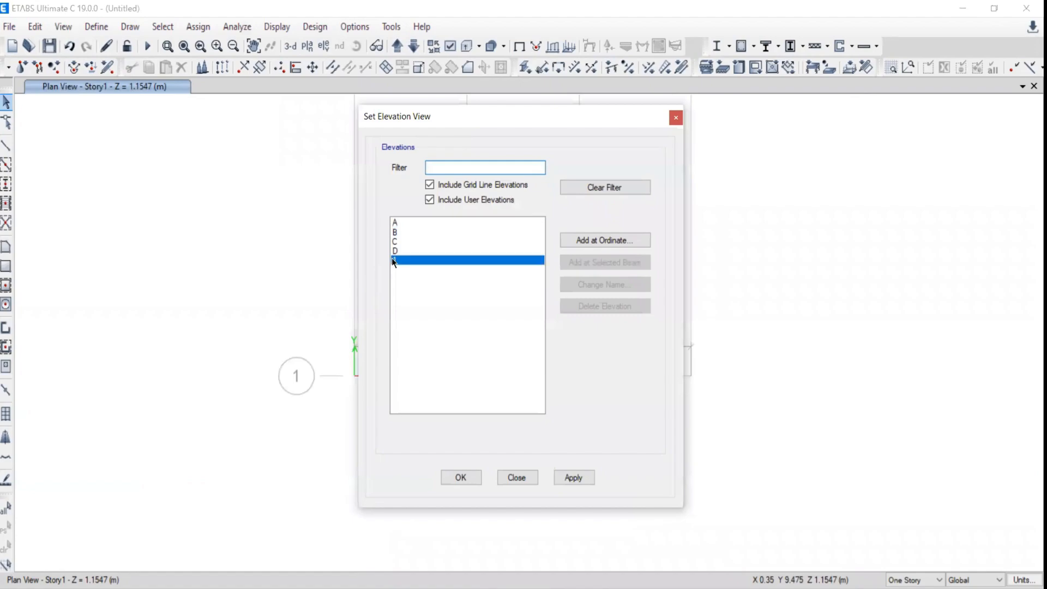
click(568, 479)
click(520, 478)
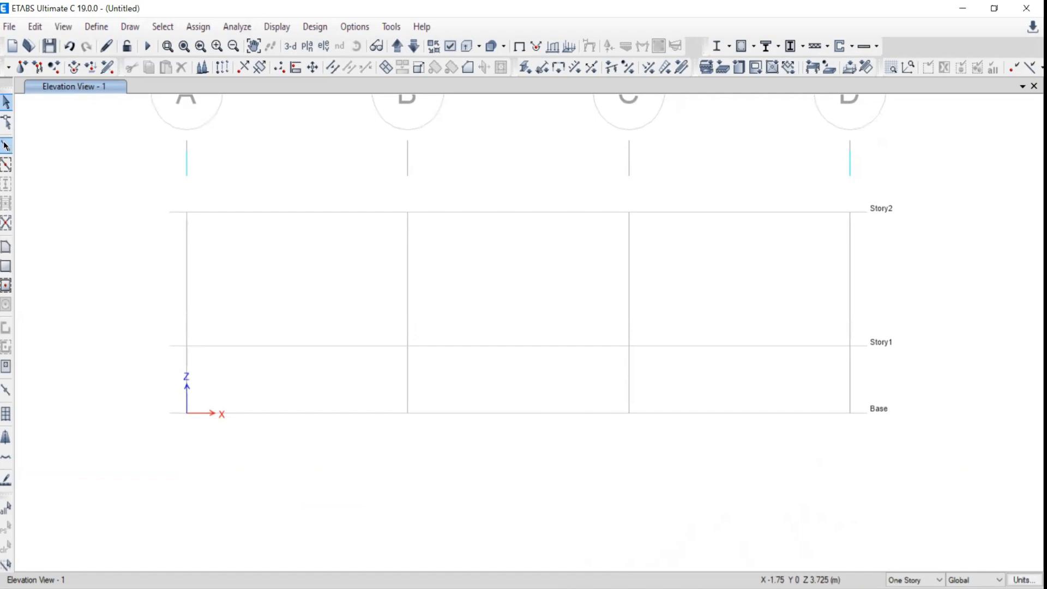
click(5, 148)
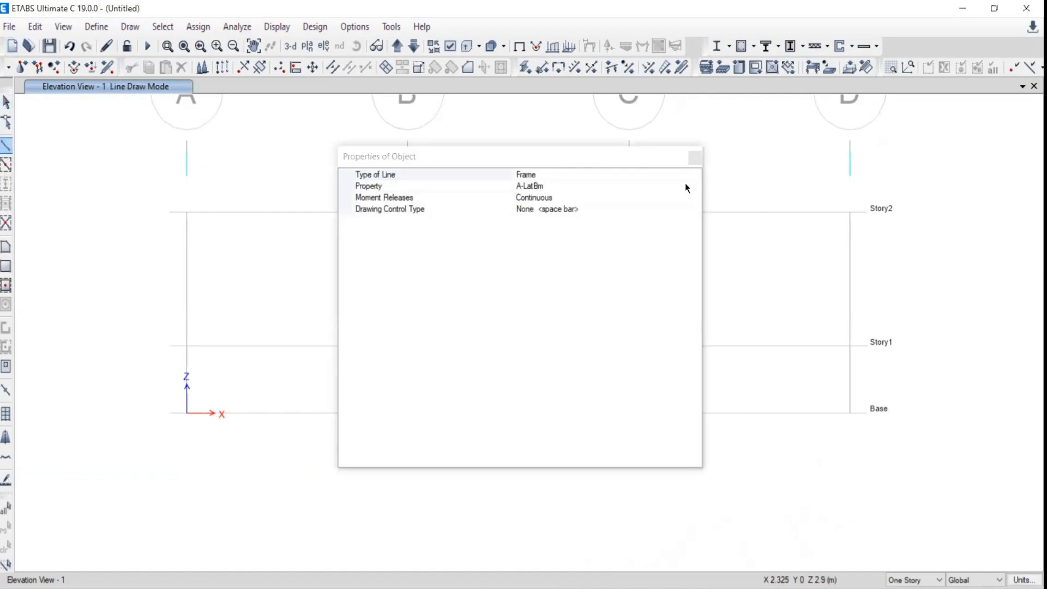
click(695, 158)
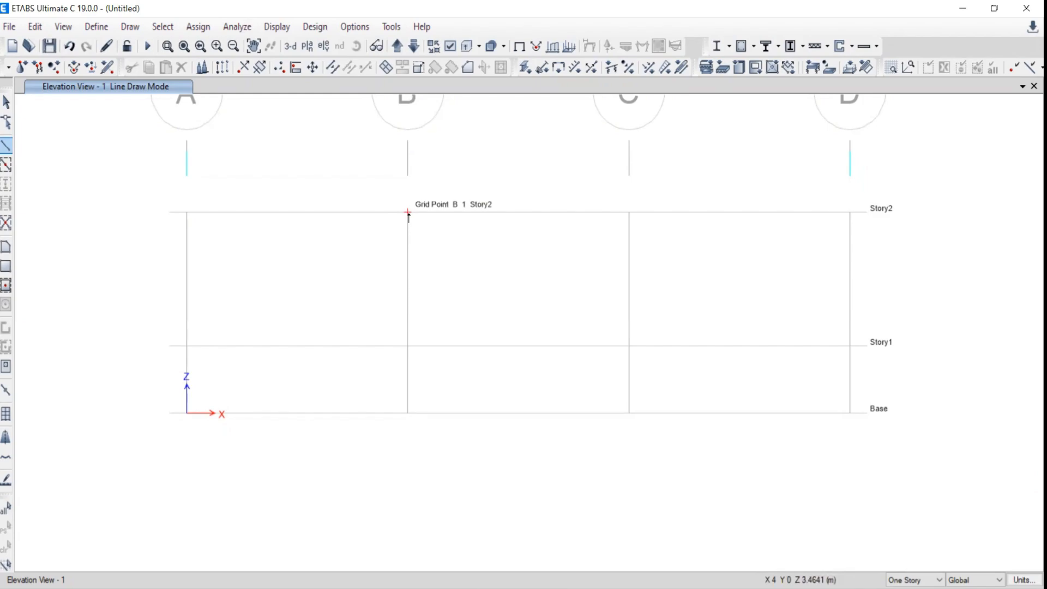
click(407, 212)
click(849, 414)
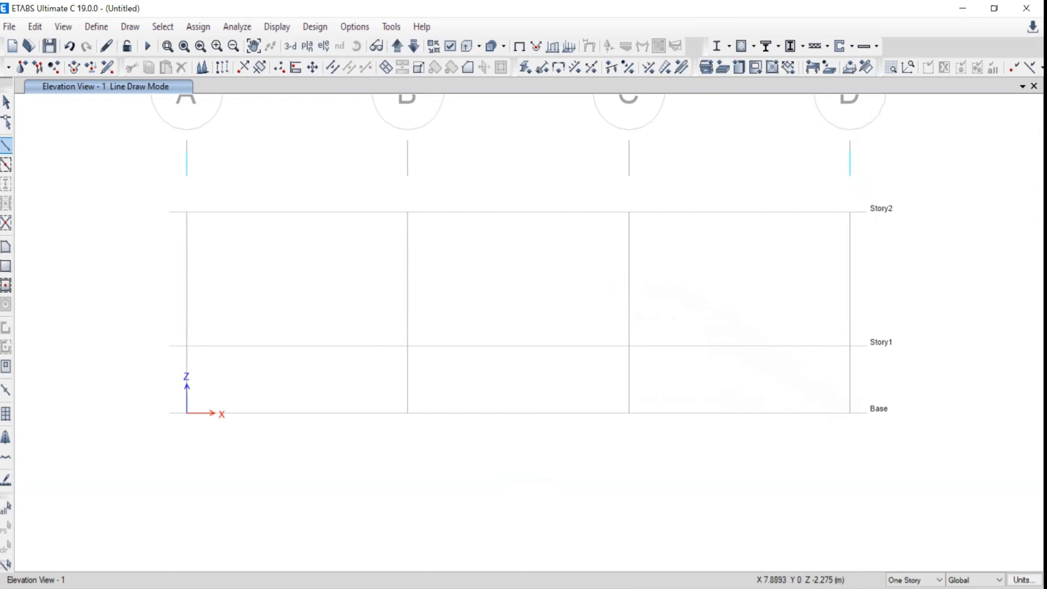
key(alt+Tab)
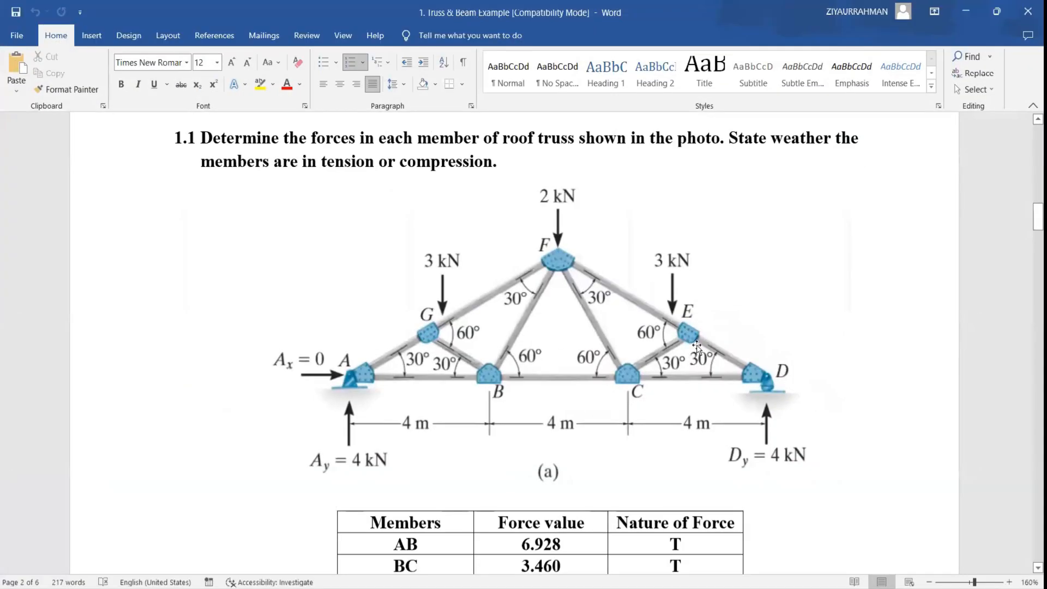
key(alt+Tab)
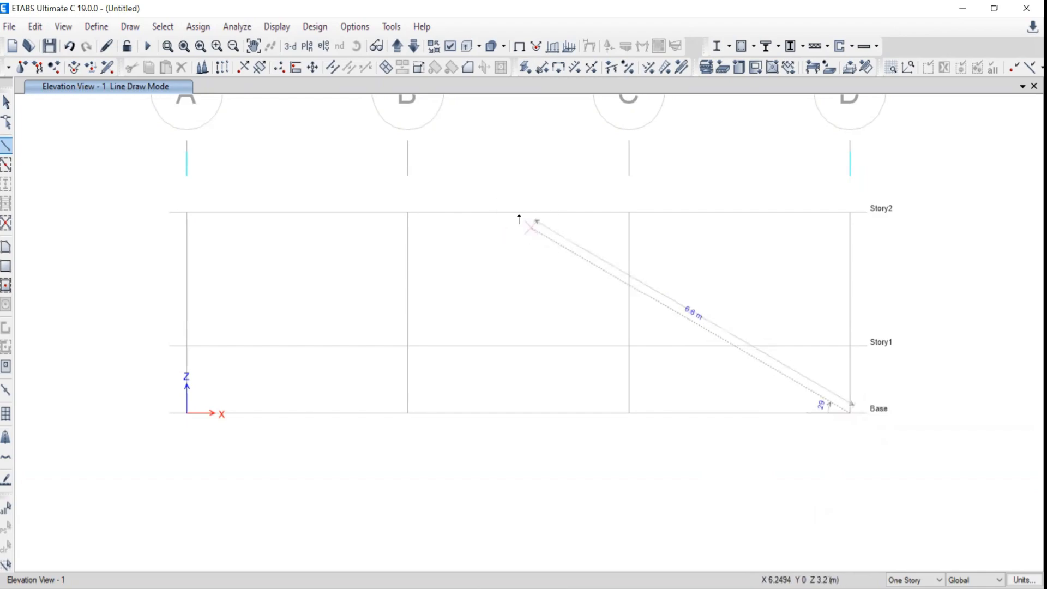
middle_drag(561, 196, 559, 261)
key(alt+Tab)
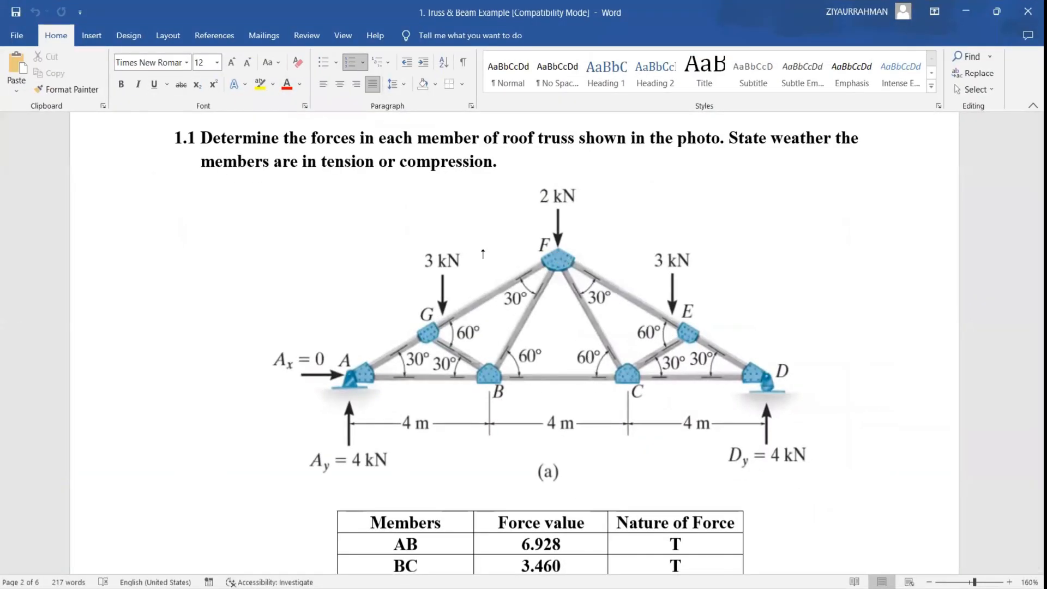
key(alt+Tab)
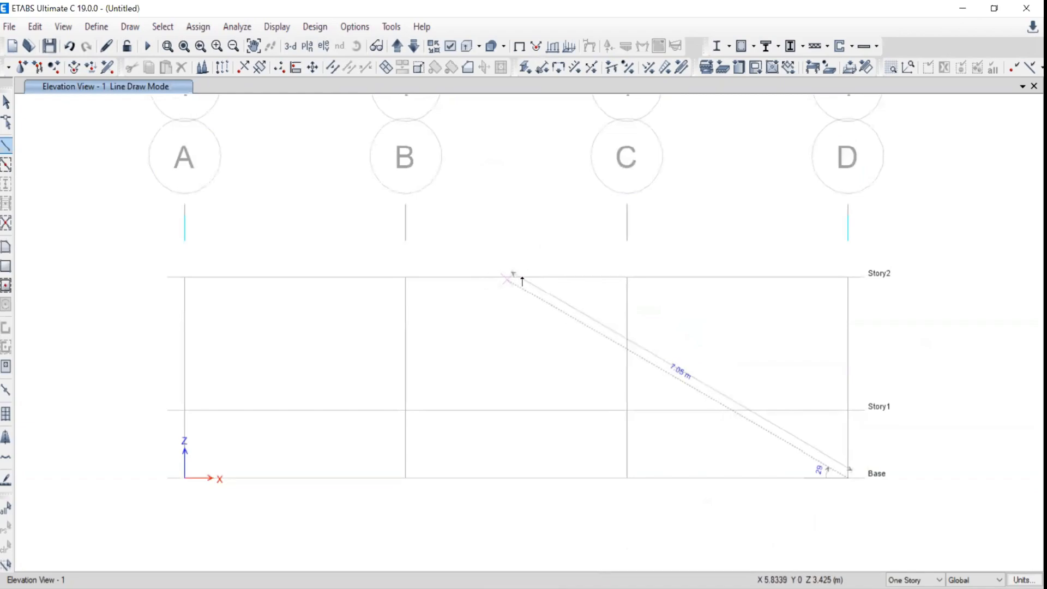
click(4, 103)
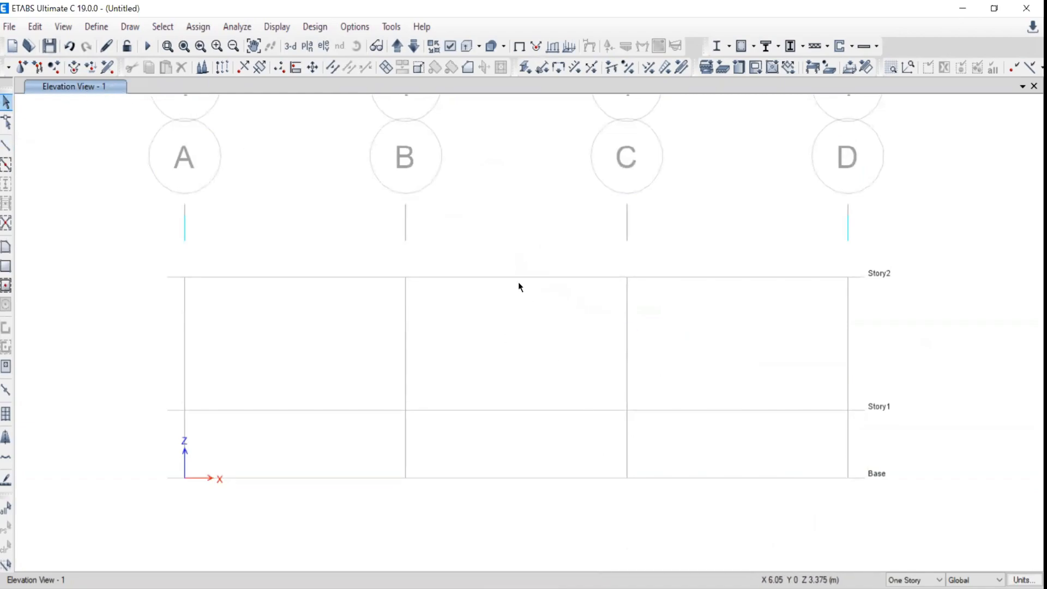
Step: Enable snapping to line ends and midpoints in the snap options
right_click(261, 170)
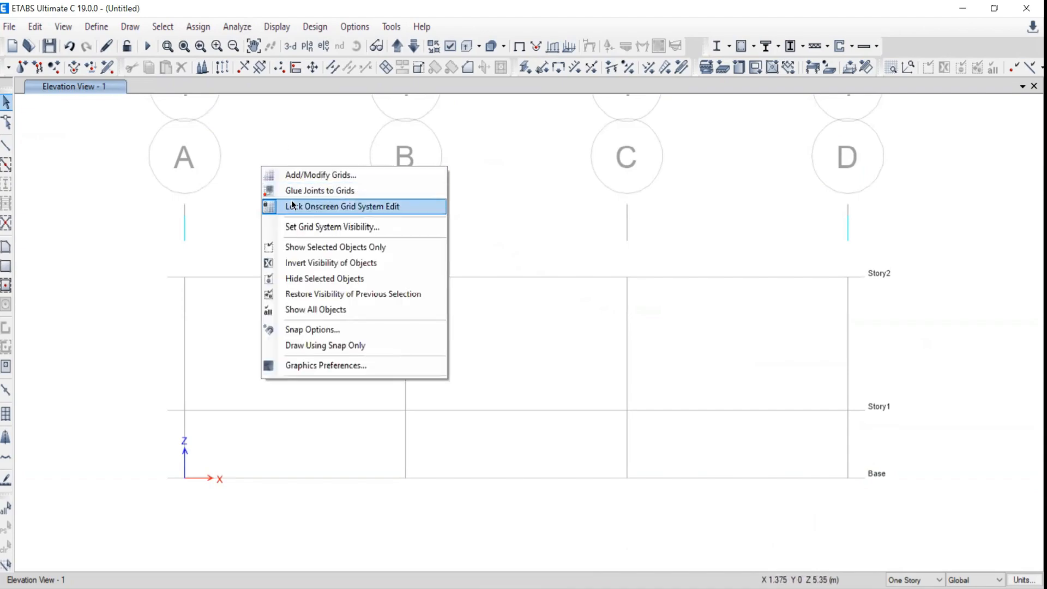
click(289, 331)
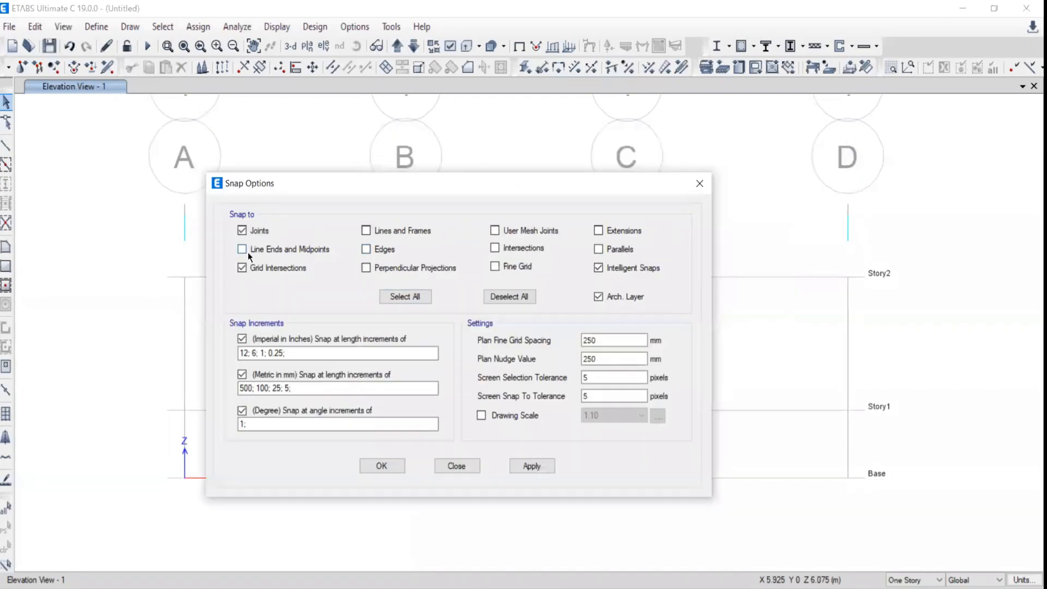
drag(432, 179, 520, 170)
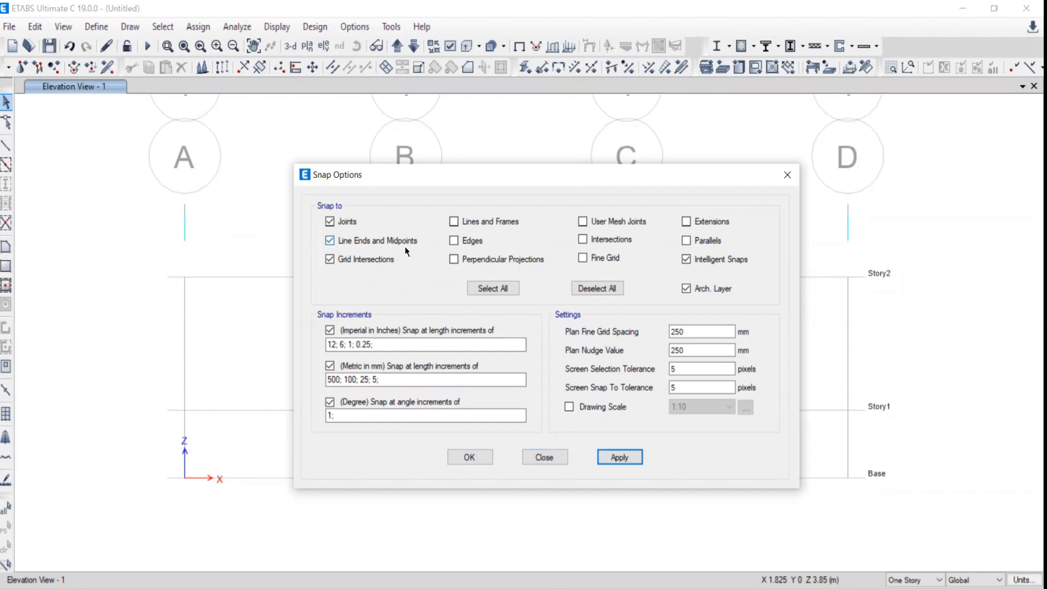
click(462, 458)
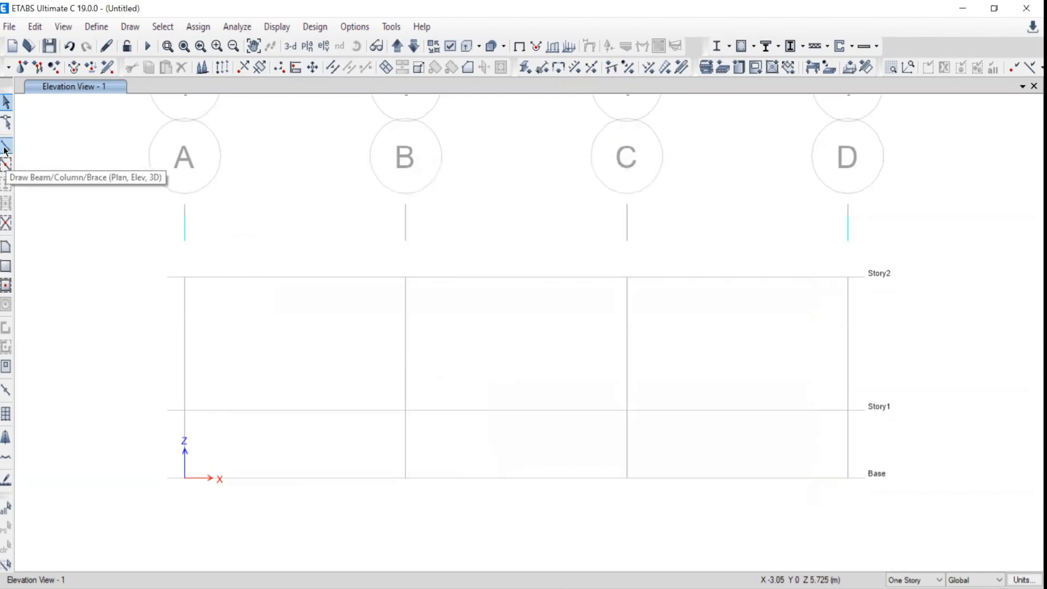
Step: Draw a sloping frame member from grid point D at Base to the midpoint of Story2 and end the drawing
click(6, 147)
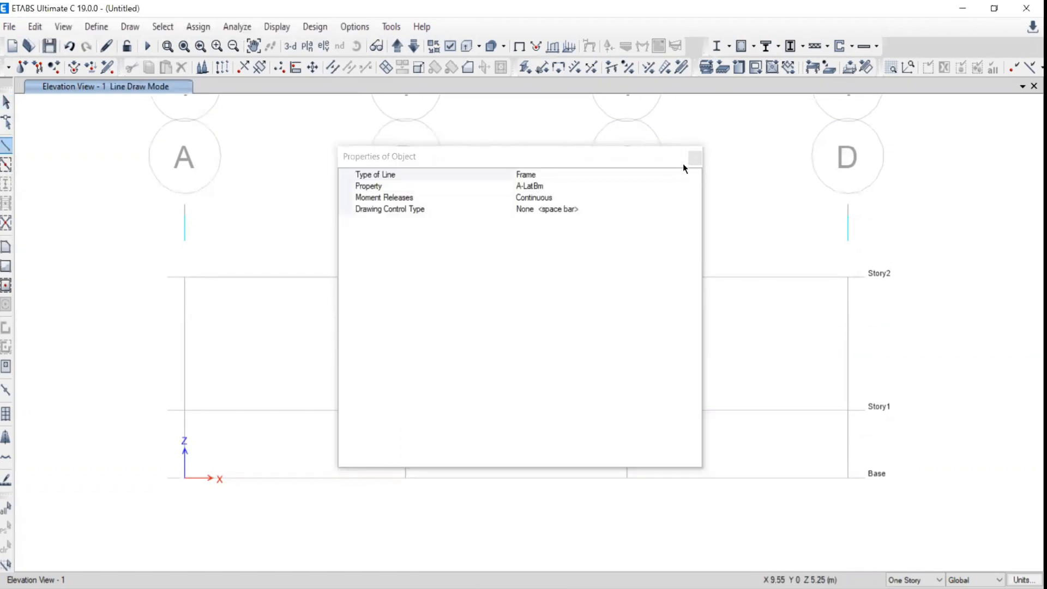
click(692, 160)
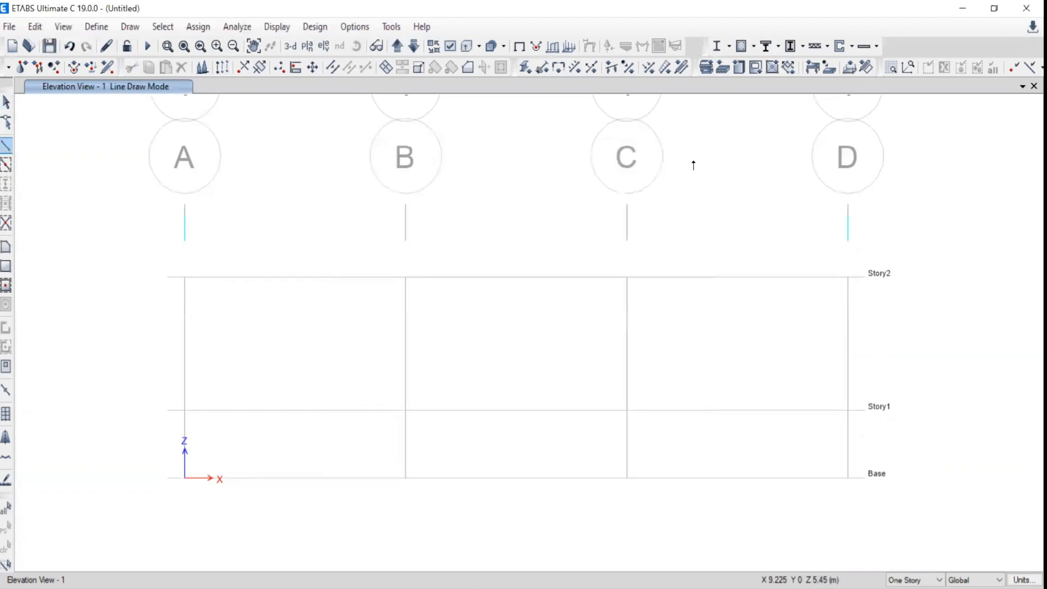
click(847, 479)
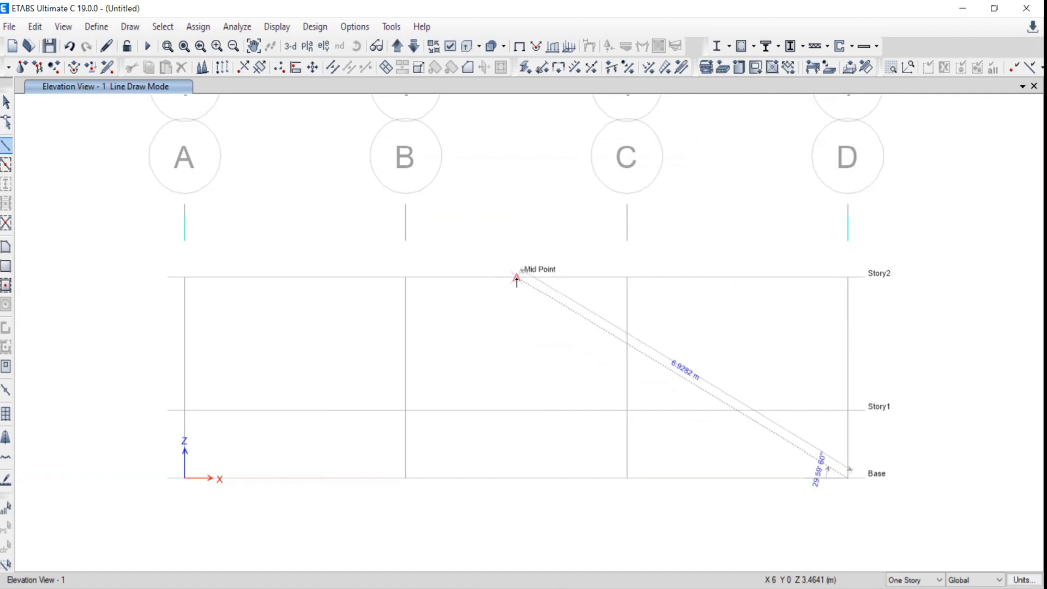
scroll(907, 532, up, 5)
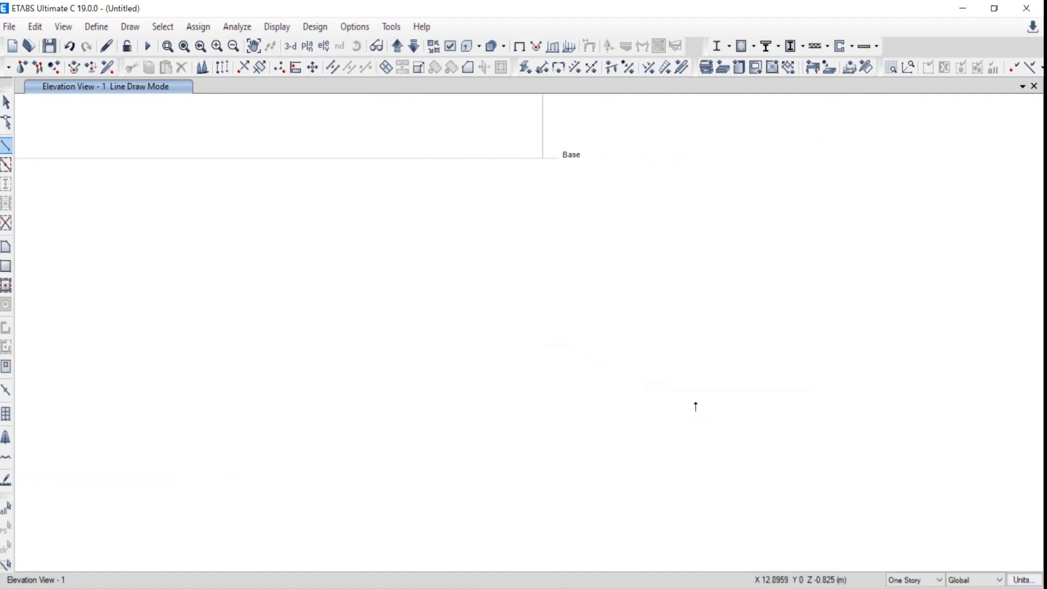
middle_drag(582, 285, 914, 458)
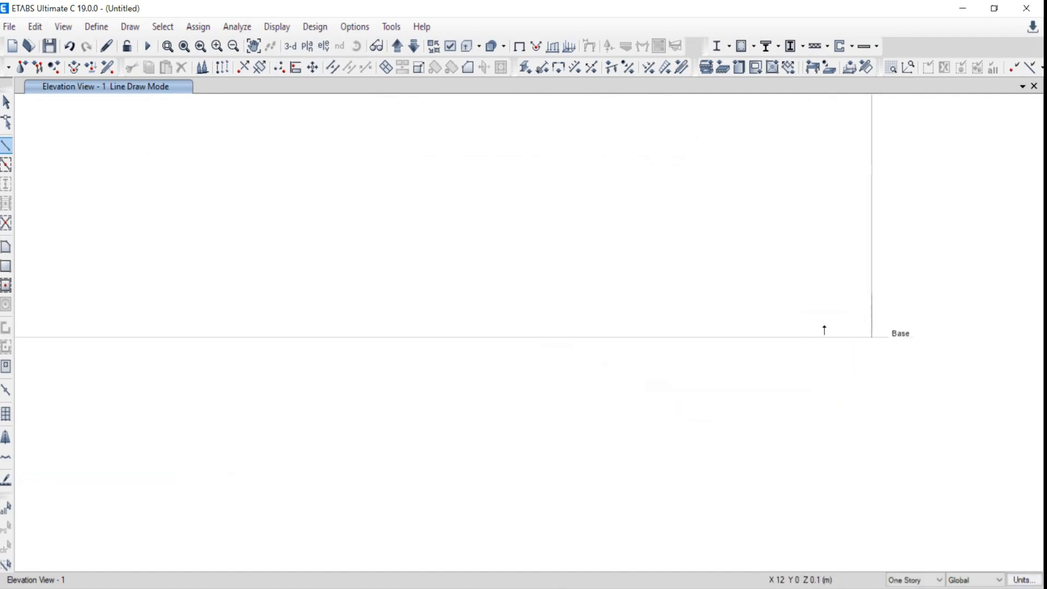
scroll(868, 381, down, 5)
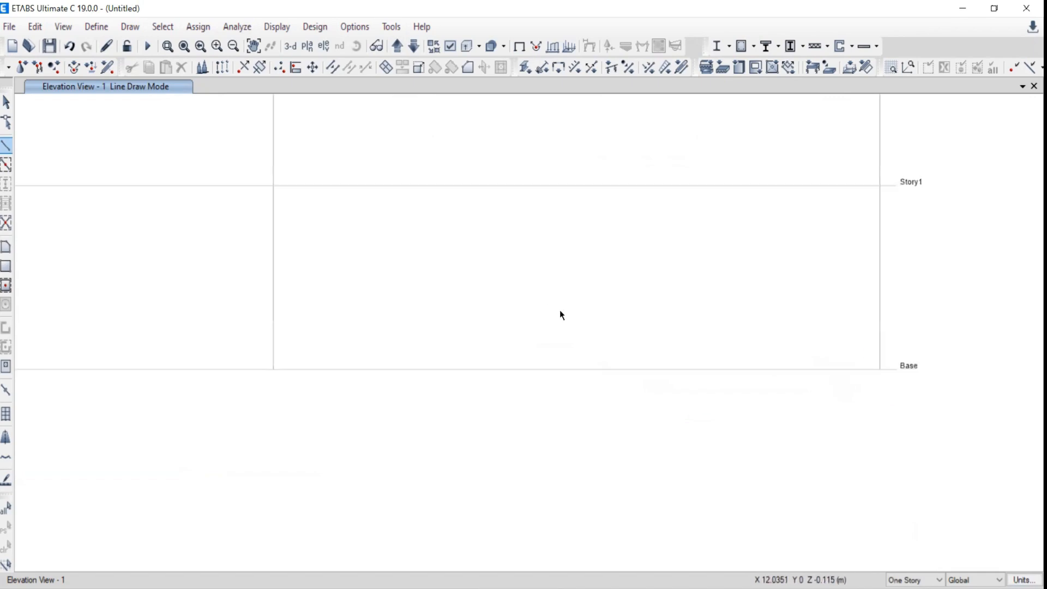
middle_drag(460, 309, 584, 362)
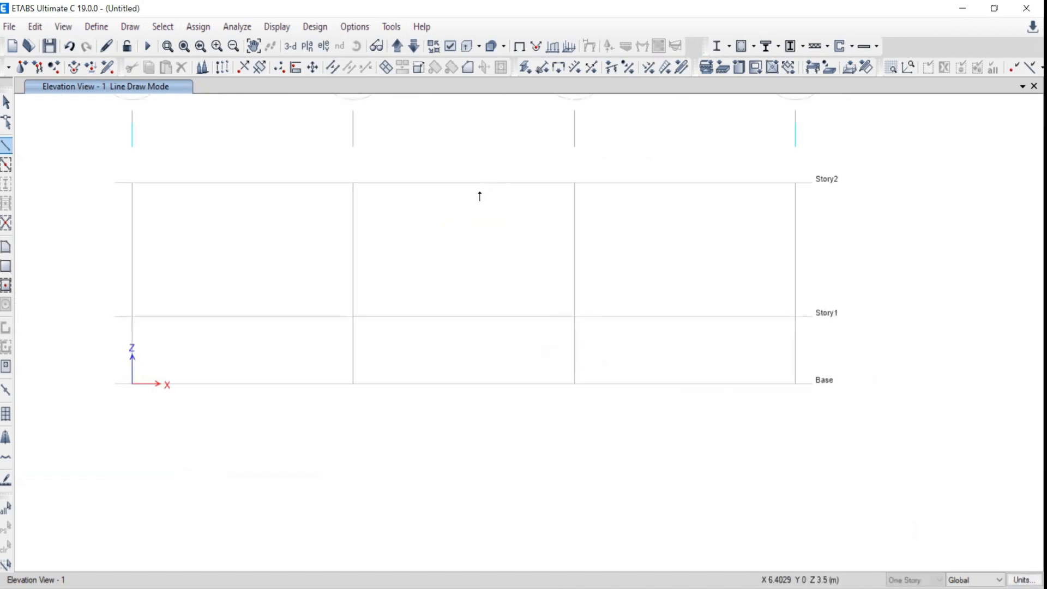
double_click(463, 183)
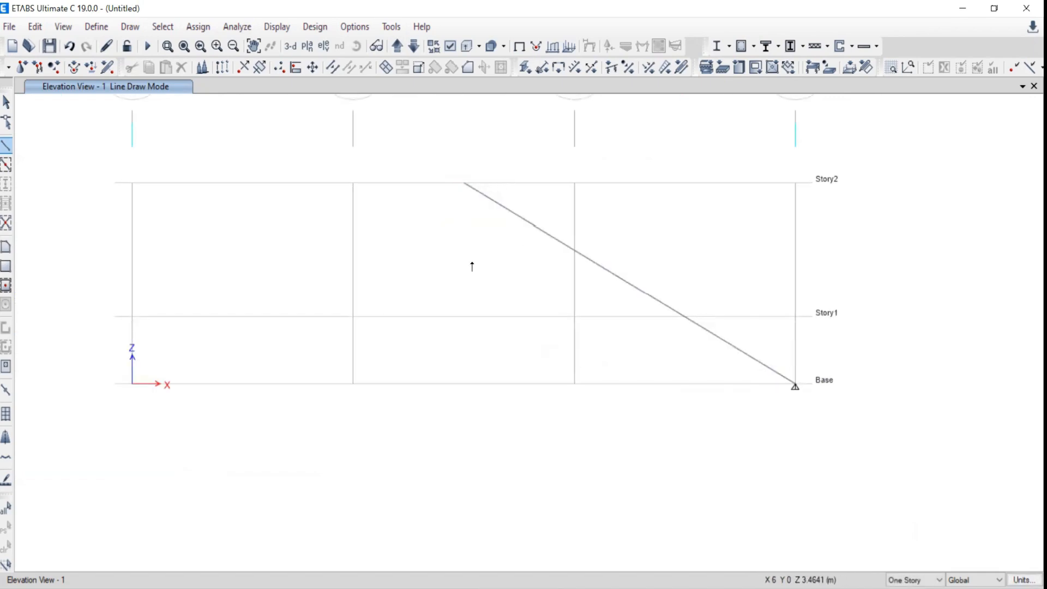
scroll(789, 395, up, 3)
scroll(776, 406, down, 3)
key(Escape)
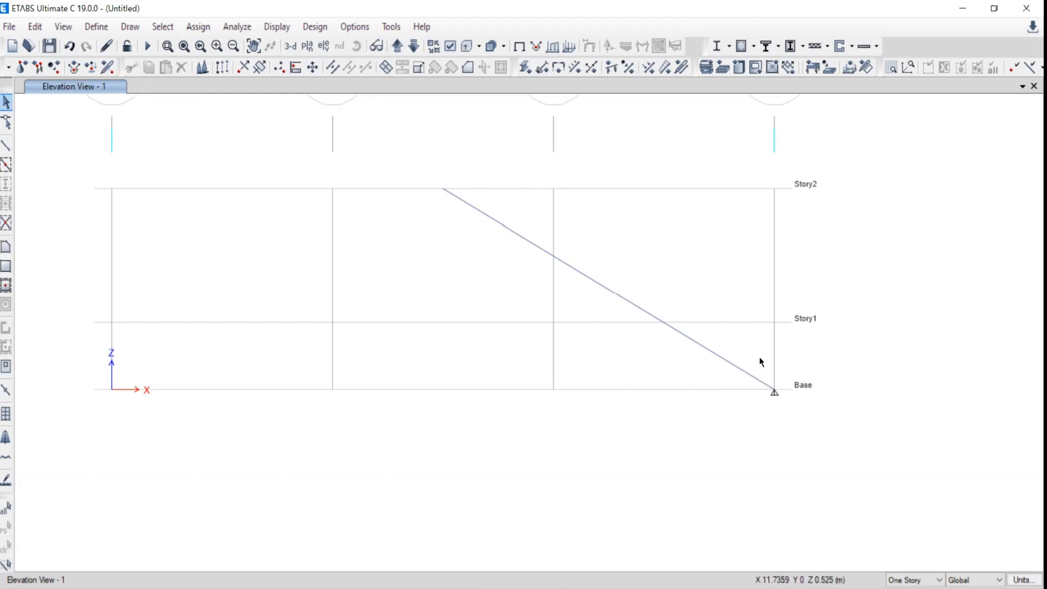
drag(795, 394, 769, 346)
drag(750, 358, 819, 421)
Step: Draw separate frame members from D at Story1 to C at Story2 and from C to B along Base
click(6, 145)
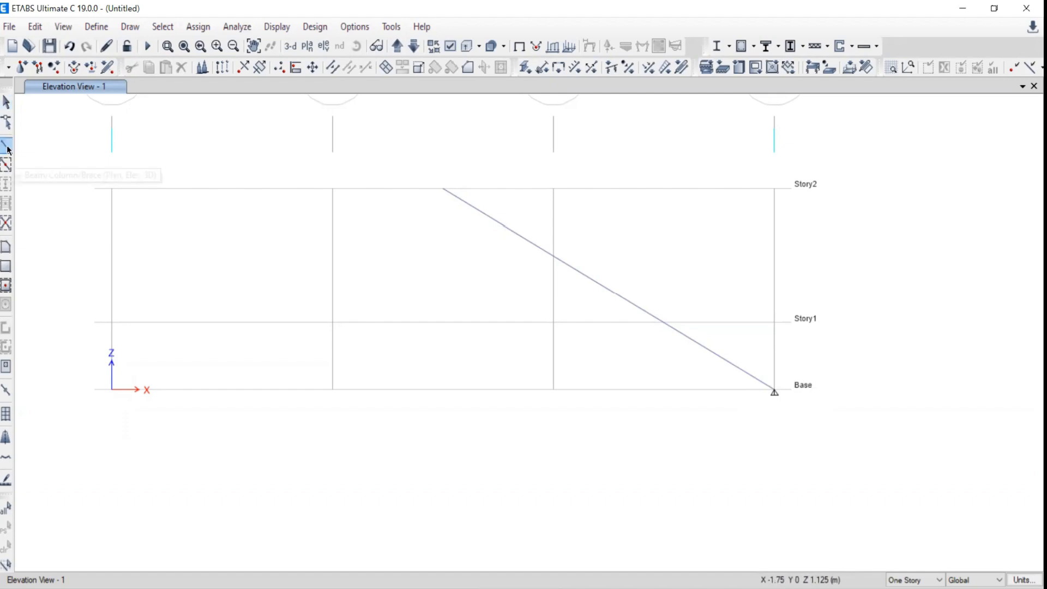
click(694, 159)
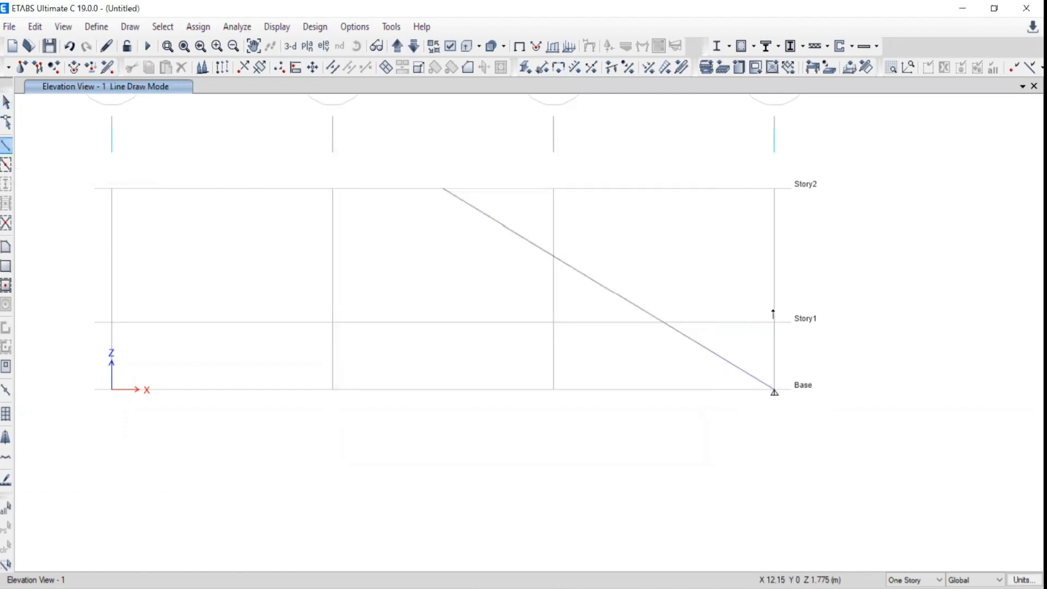
click(774, 323)
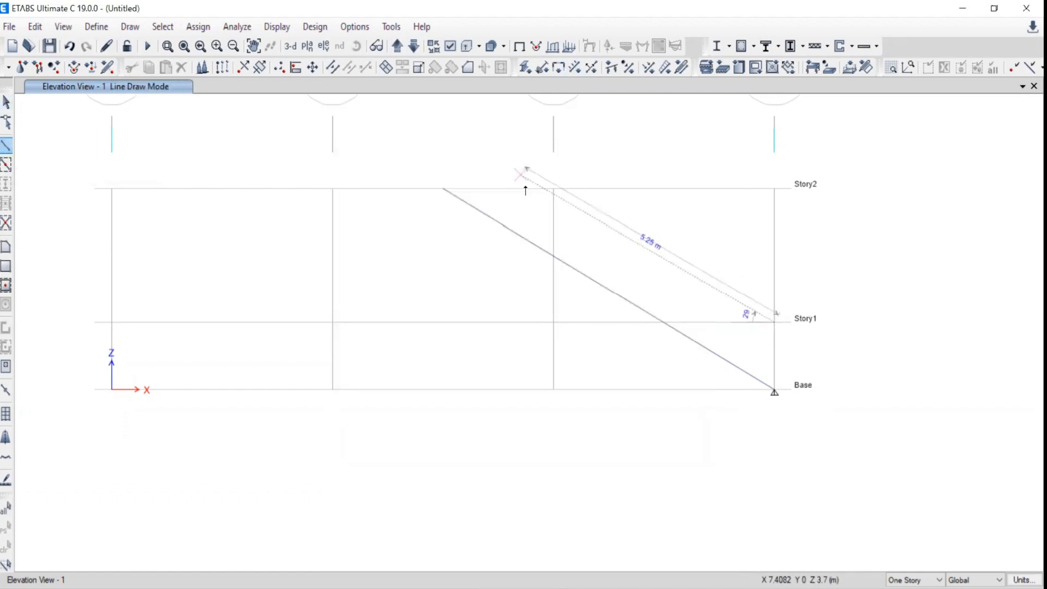
double_click(554, 189)
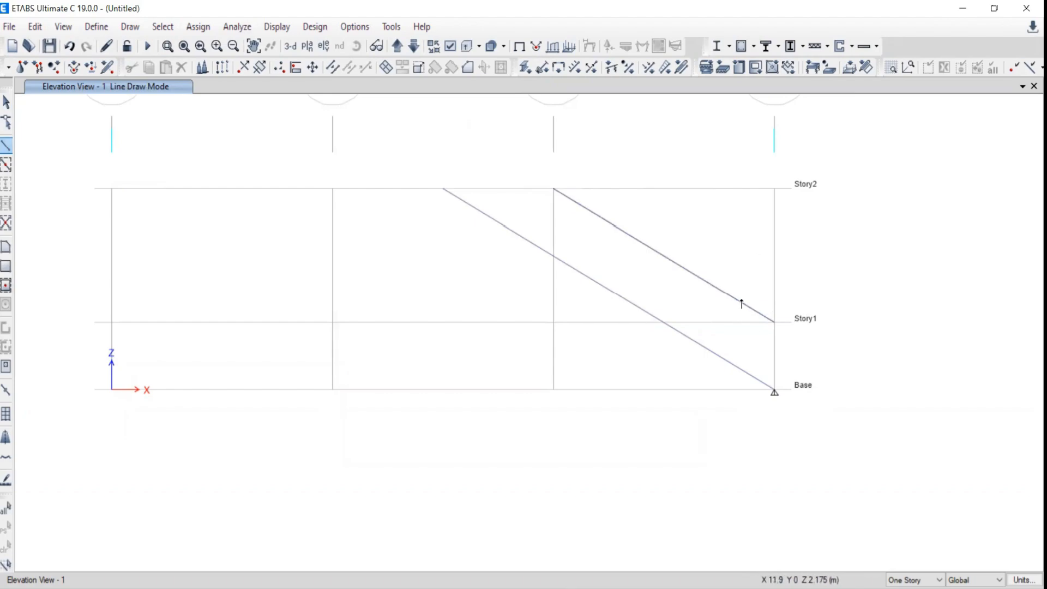
click(553, 390)
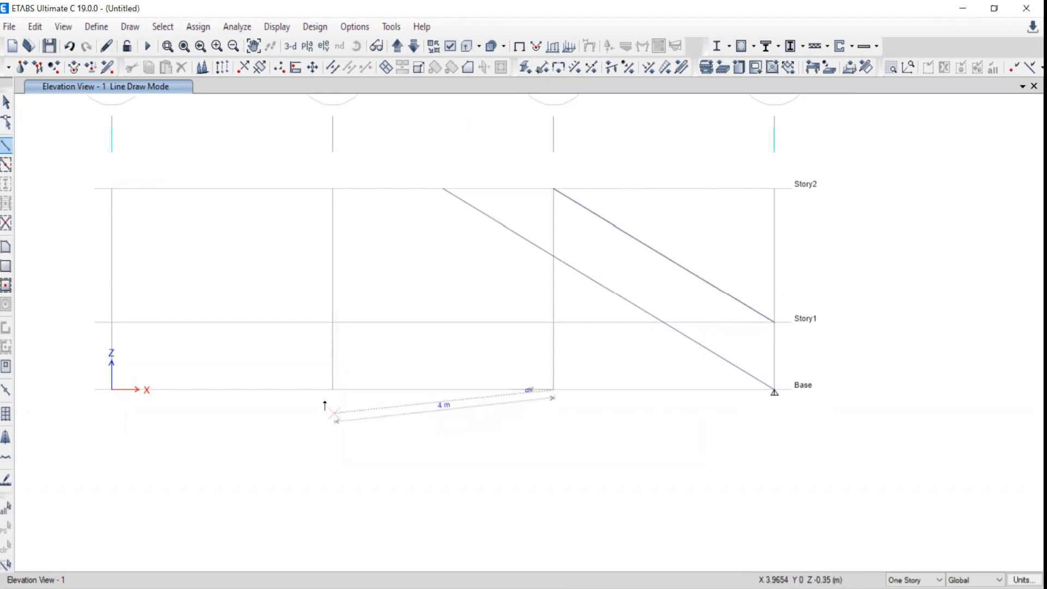
double_click(332, 389)
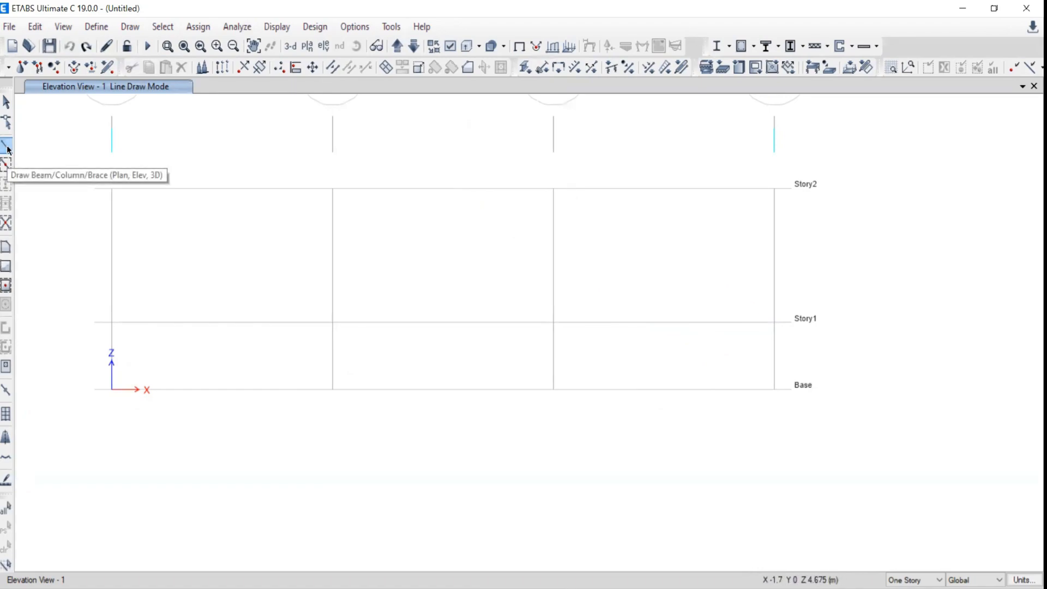
Step: Draw two continuous sloping members from D at Base through the Story2 midpoint to A at Base, and undo both
click(7, 148)
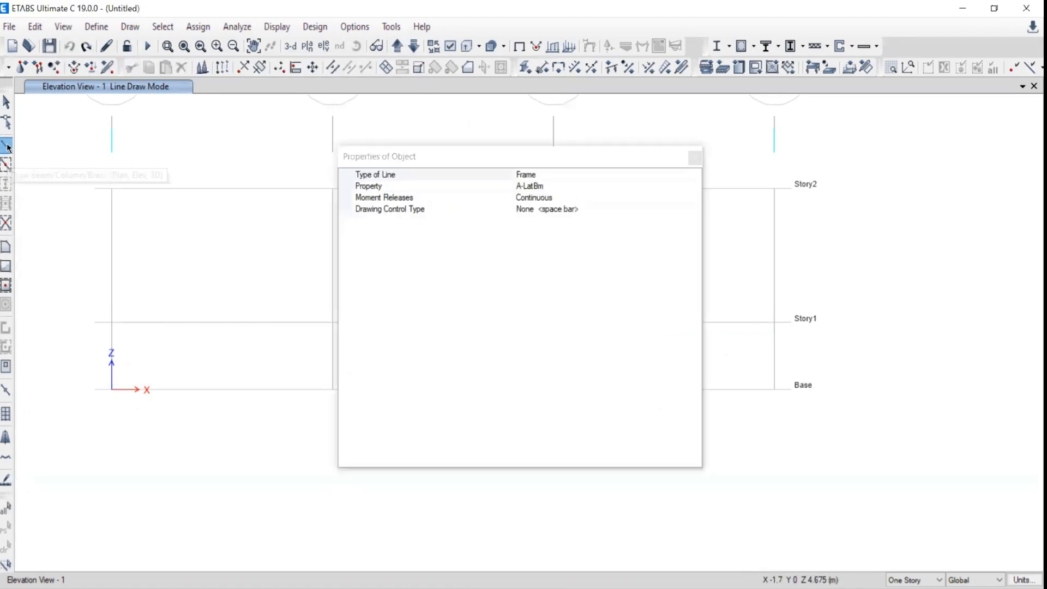
click(690, 158)
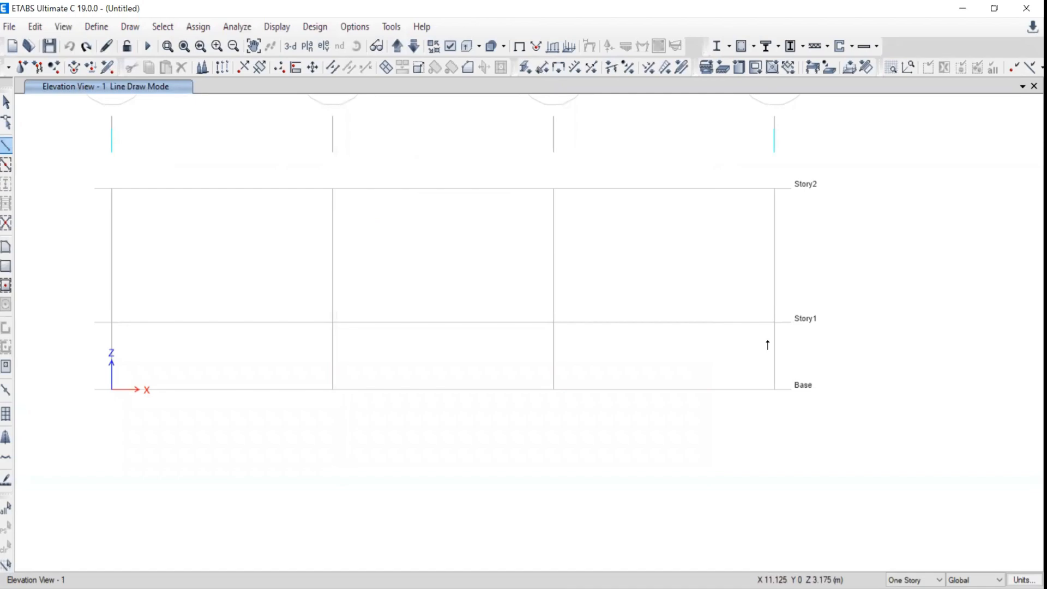
click(773, 390)
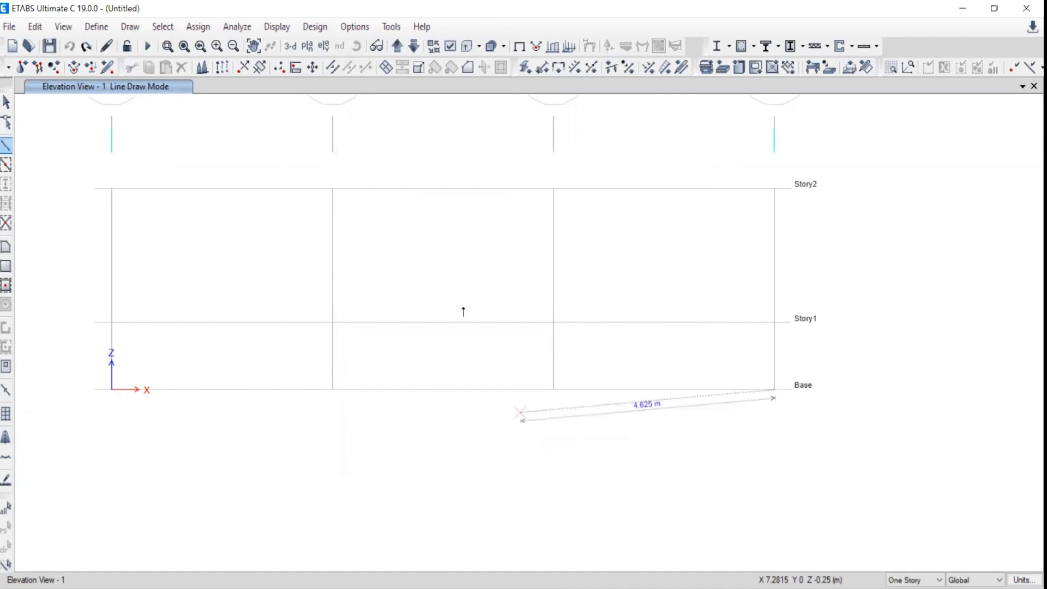
click(443, 189)
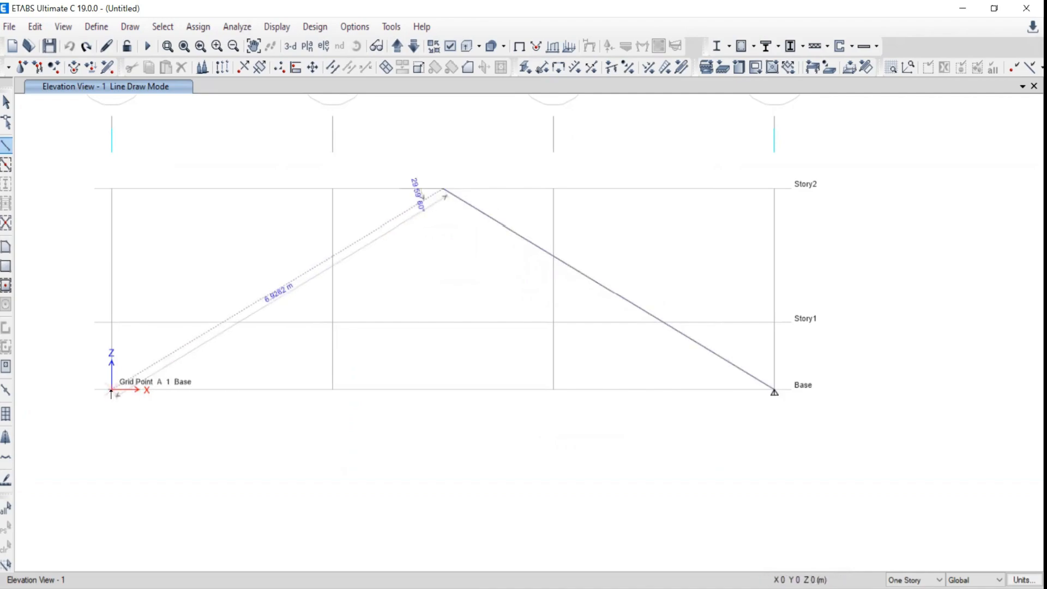
click(112, 391)
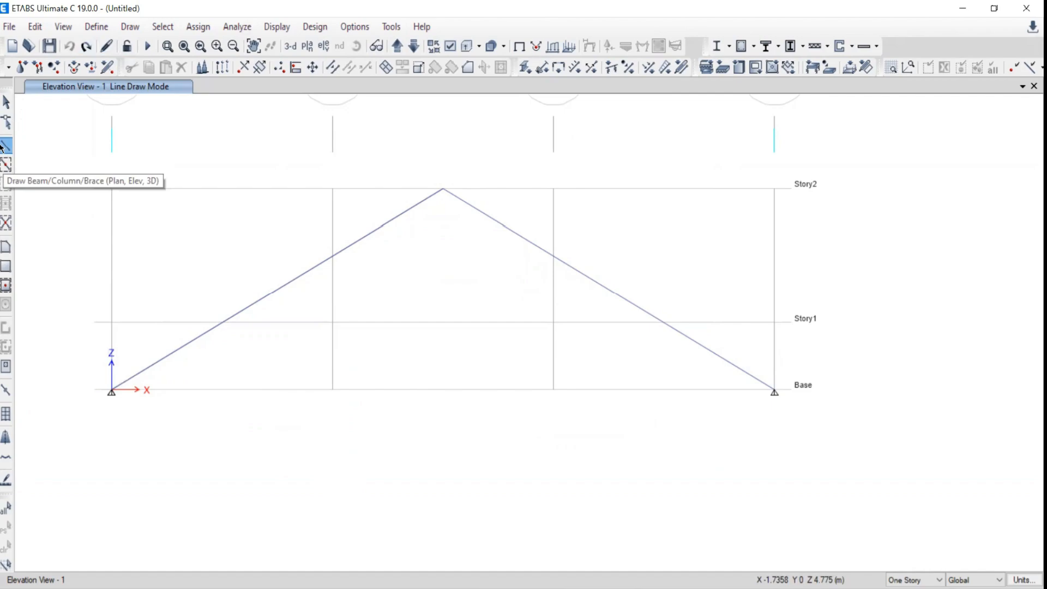
click(6, 102)
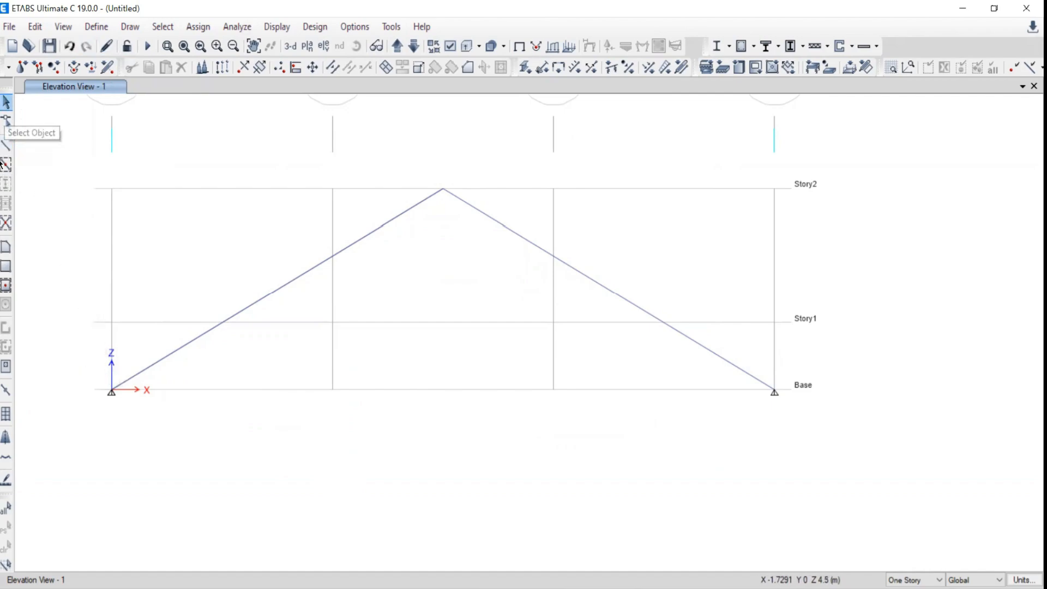
click(69, 47)
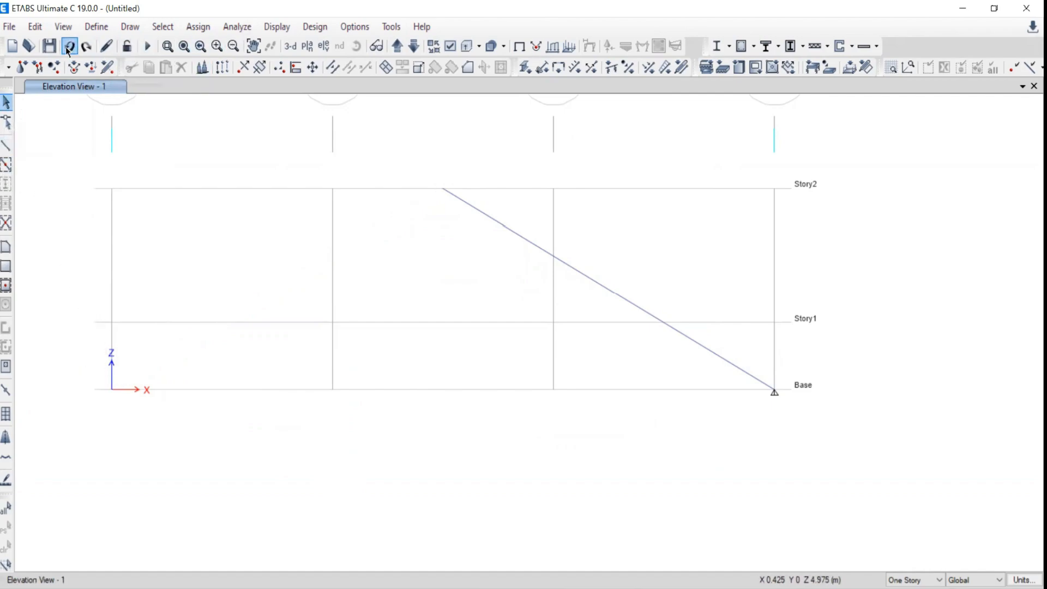
click(65, 47)
Step: Draw one frame member from grid point D at Base to the Story2 midpoint and leave the line drawing mode
click(6, 145)
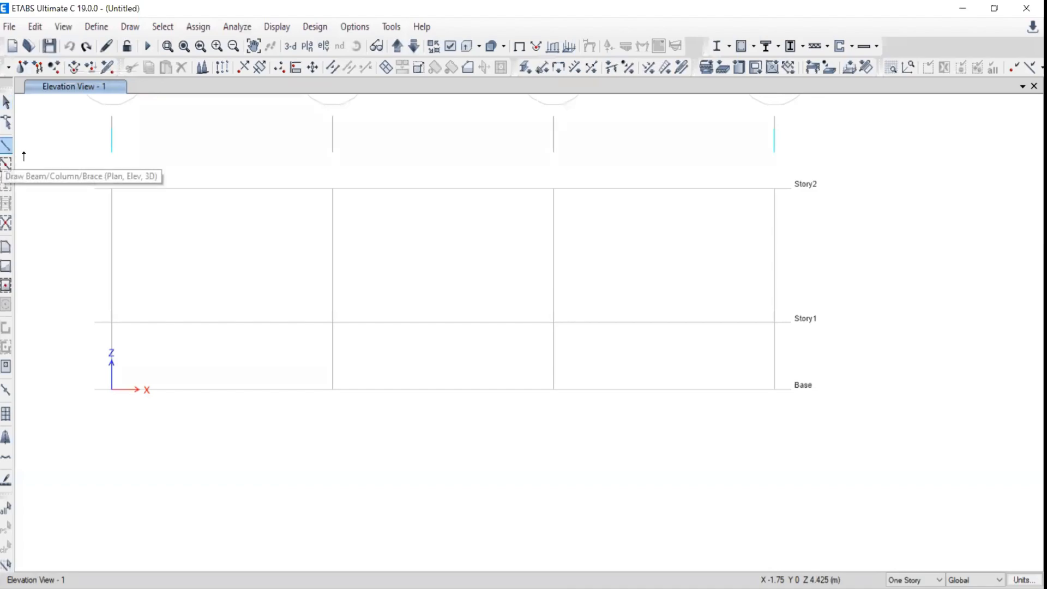
click(695, 158)
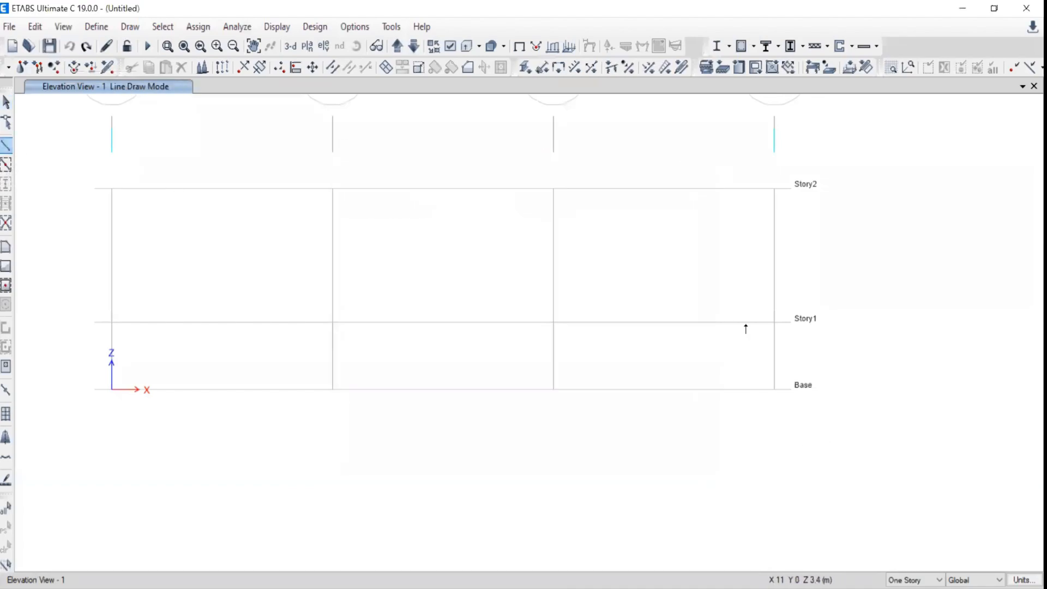
click(773, 390)
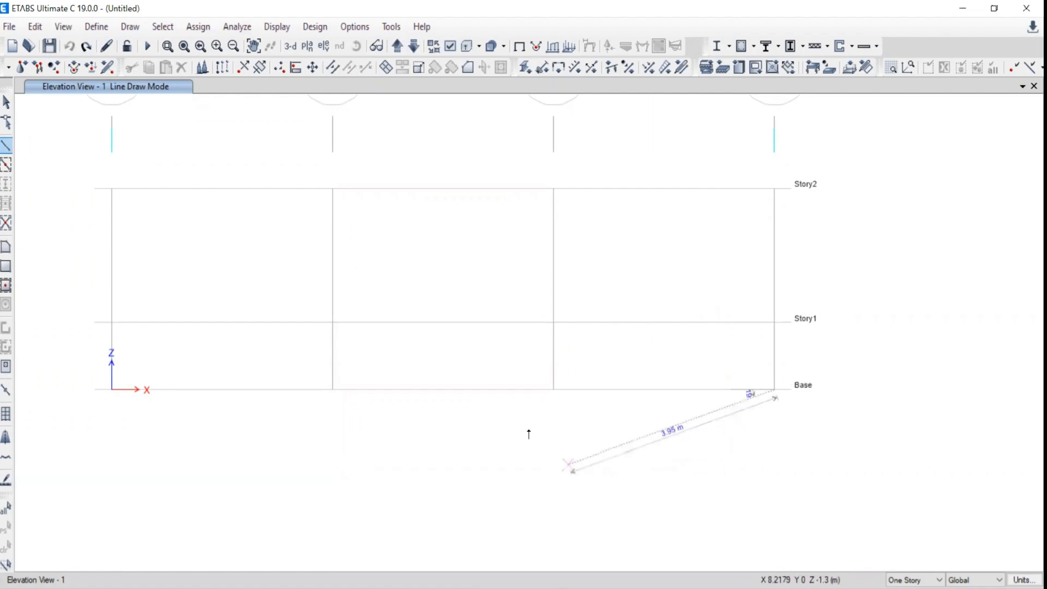
click(442, 189)
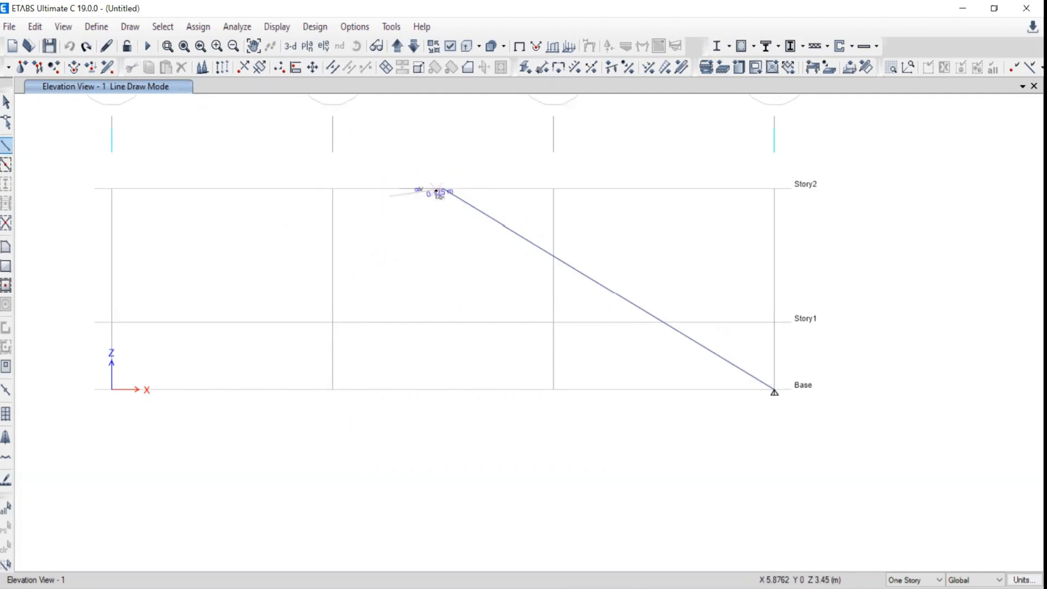
right_click(210, 148)
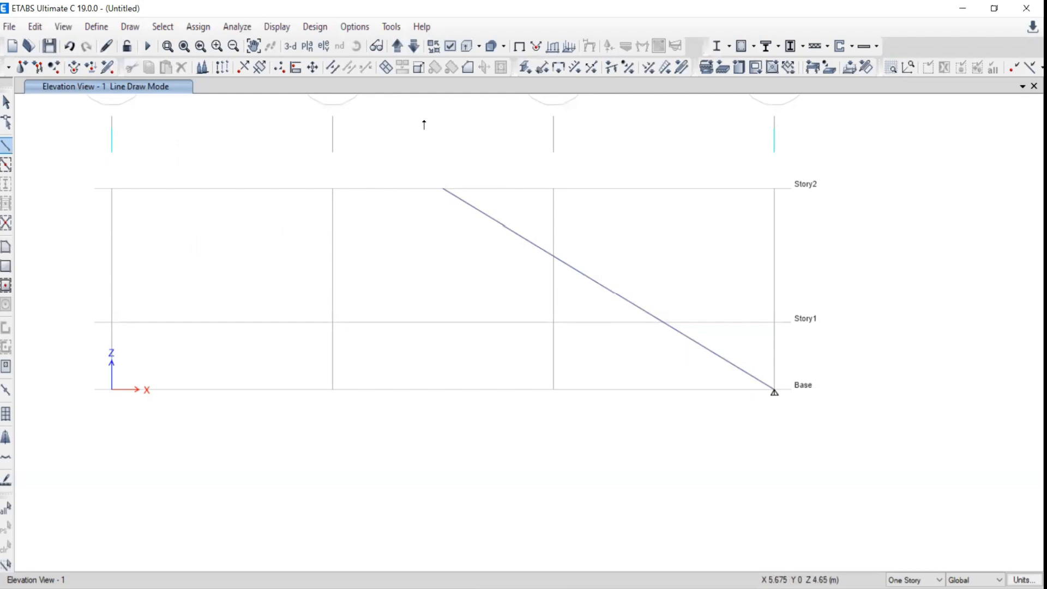
click(5, 103)
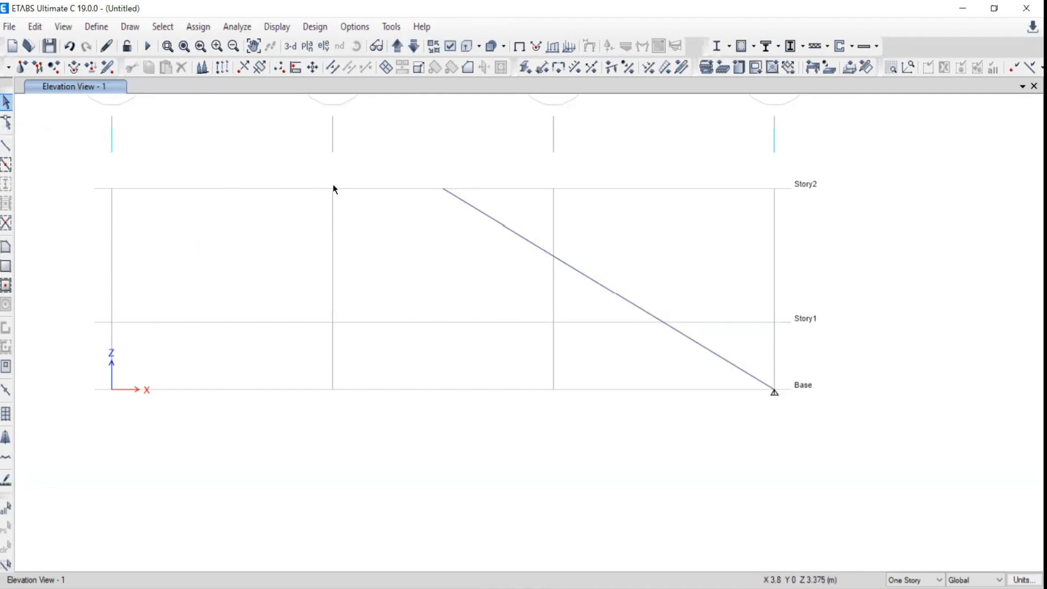
Step: Draw horizontal frame members along Story2 from the sloping member's upper end through B to A
click(6, 145)
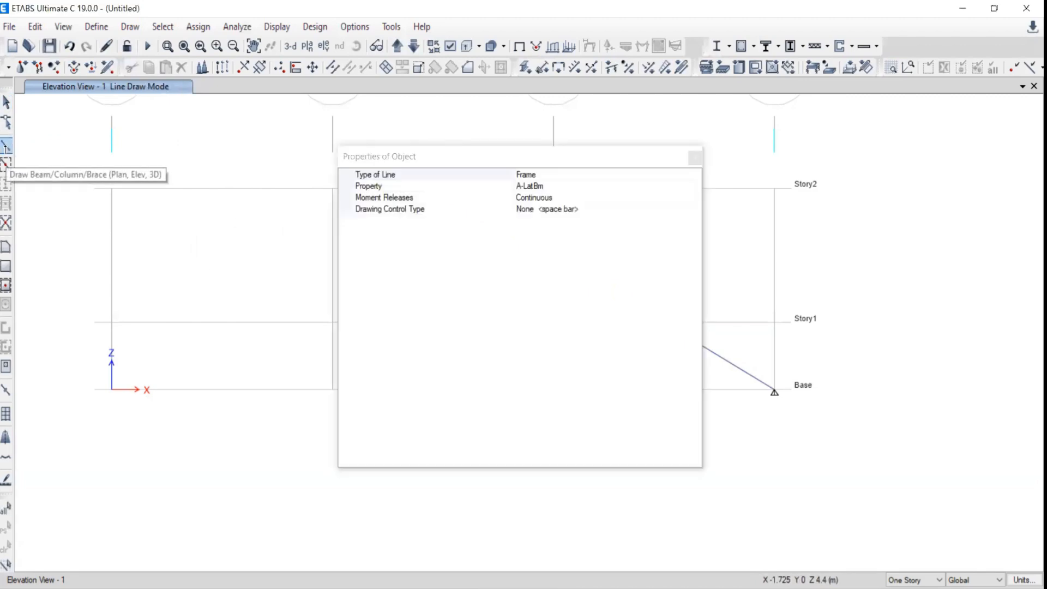
click(693, 158)
click(443, 189)
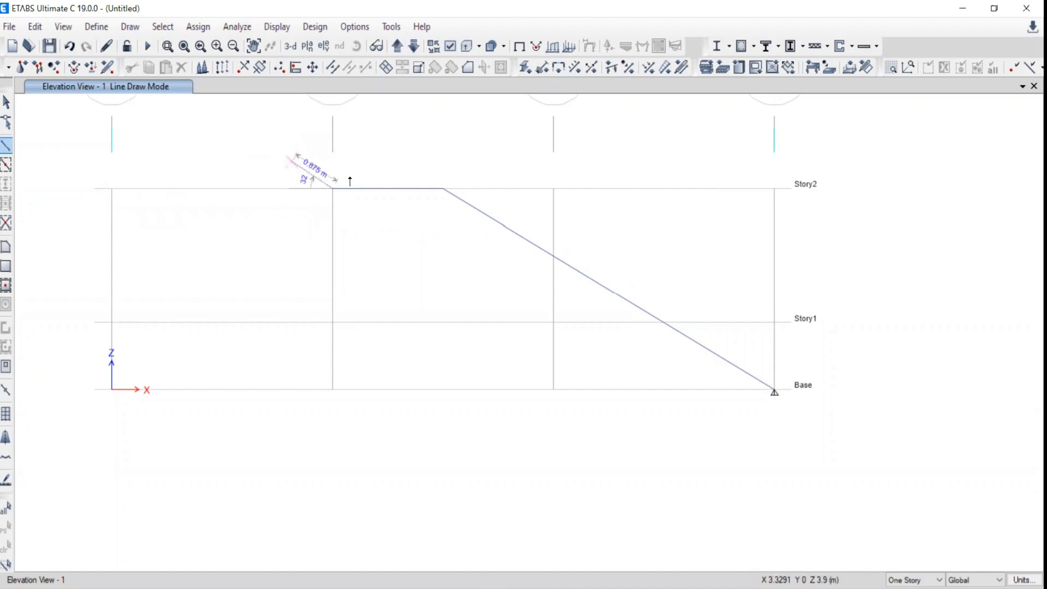
click(111, 189)
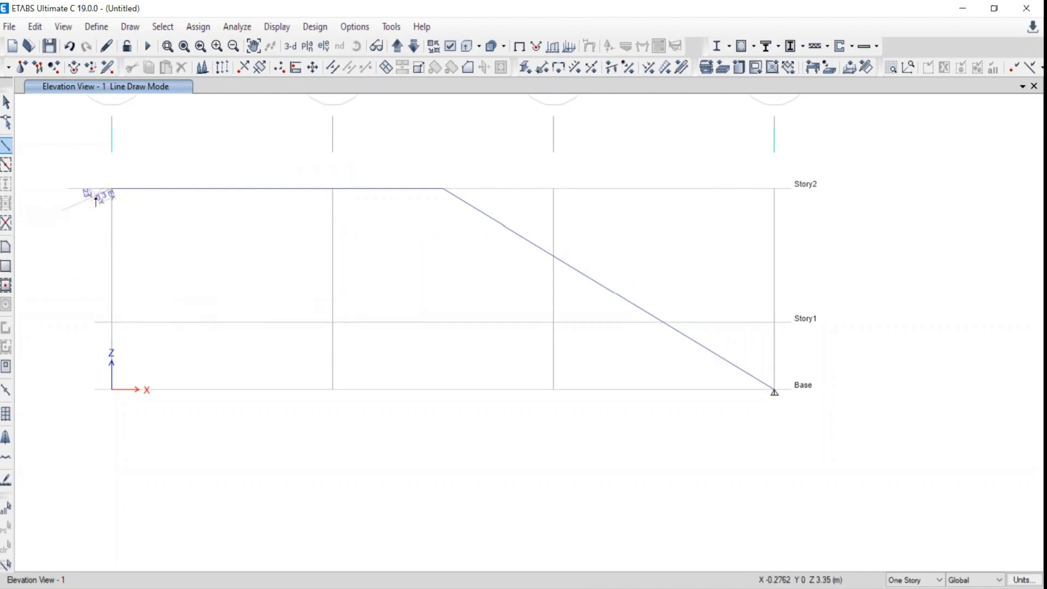
key(Escape)
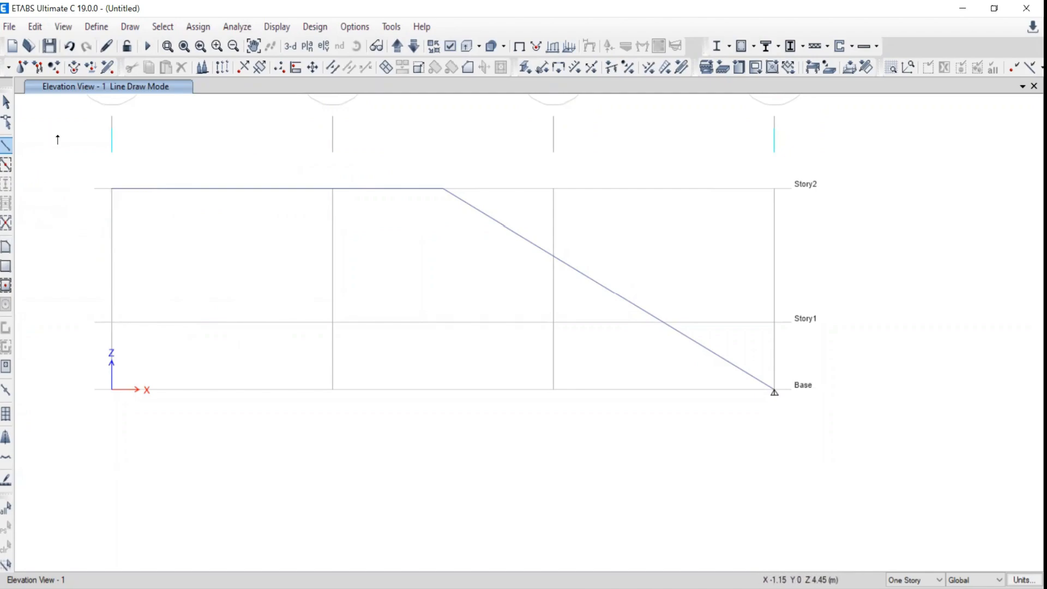
Step: Draw a frame member along Story1 from A to B, and delete it together with the horizontal Story2 members
click(112, 322)
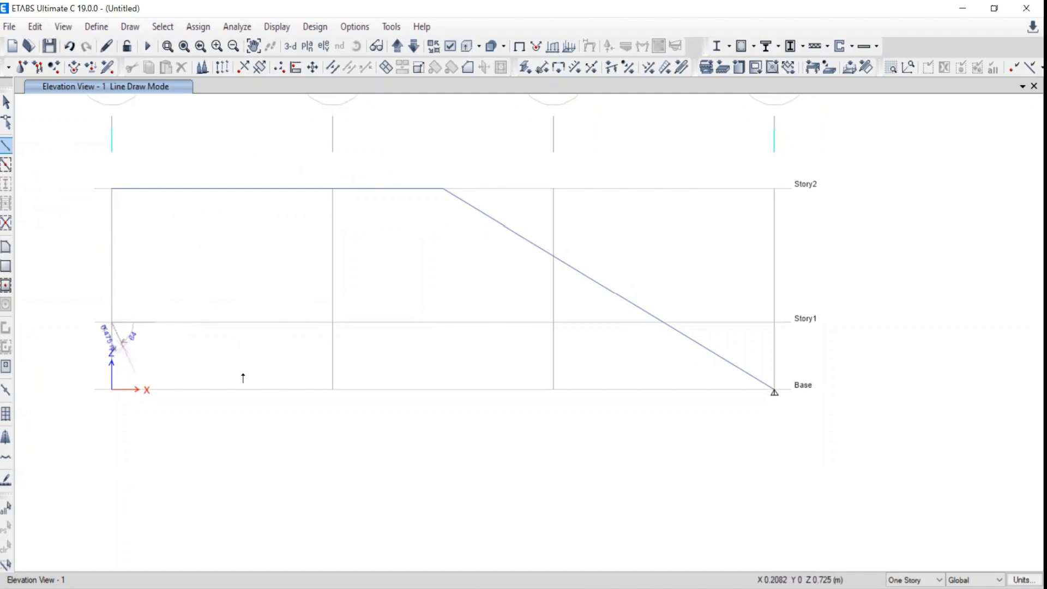
double_click(332, 323)
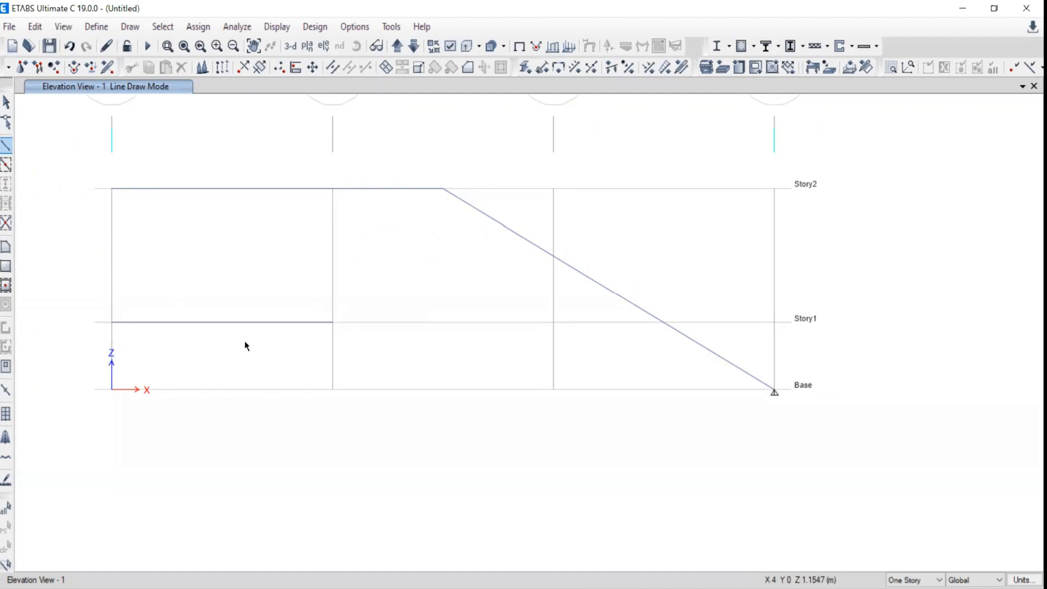
key(Escape)
key(Delete)
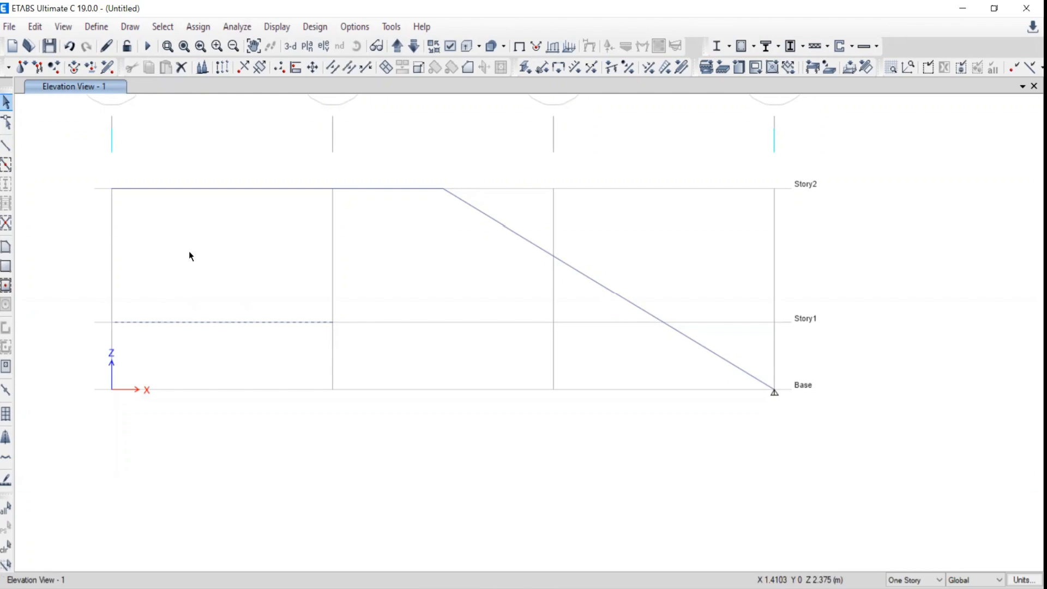
drag(357, 224, 218, 137)
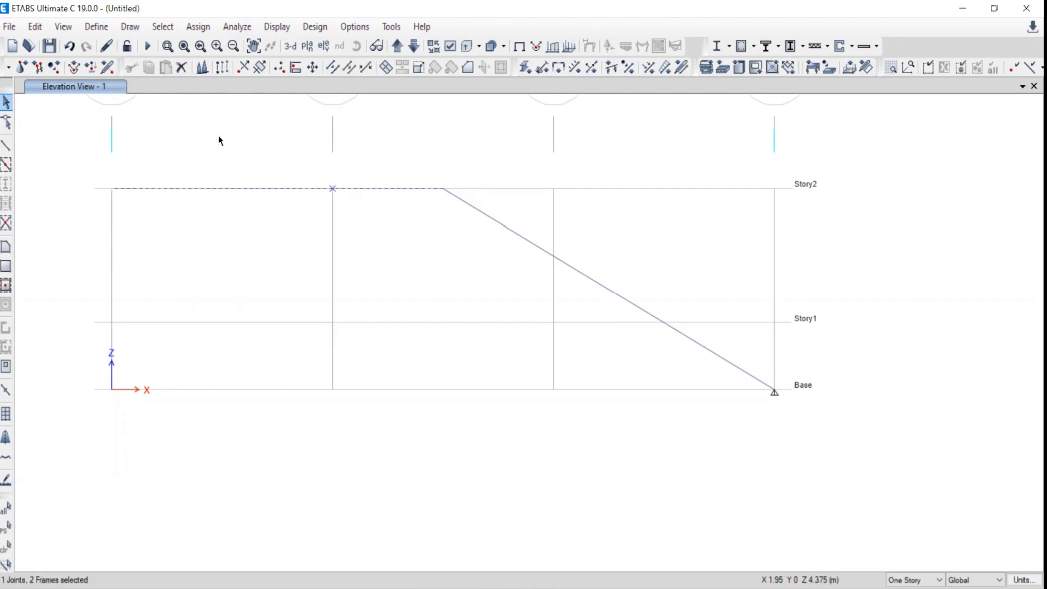
key(Delete)
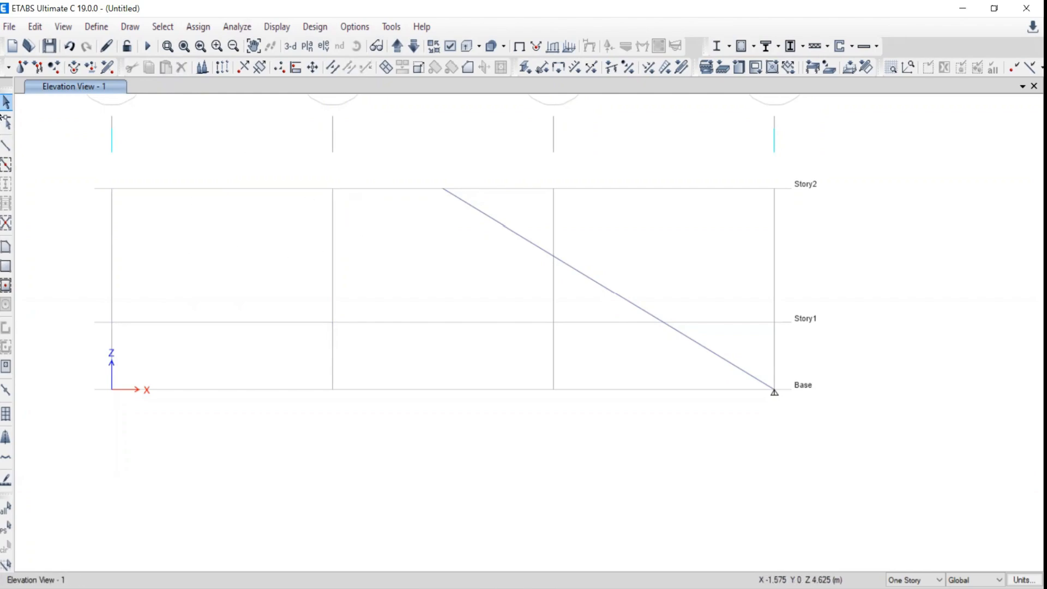
Step: Draw a sloping frame member from the Story2 midpoint down to grid point A at Base
click(6, 145)
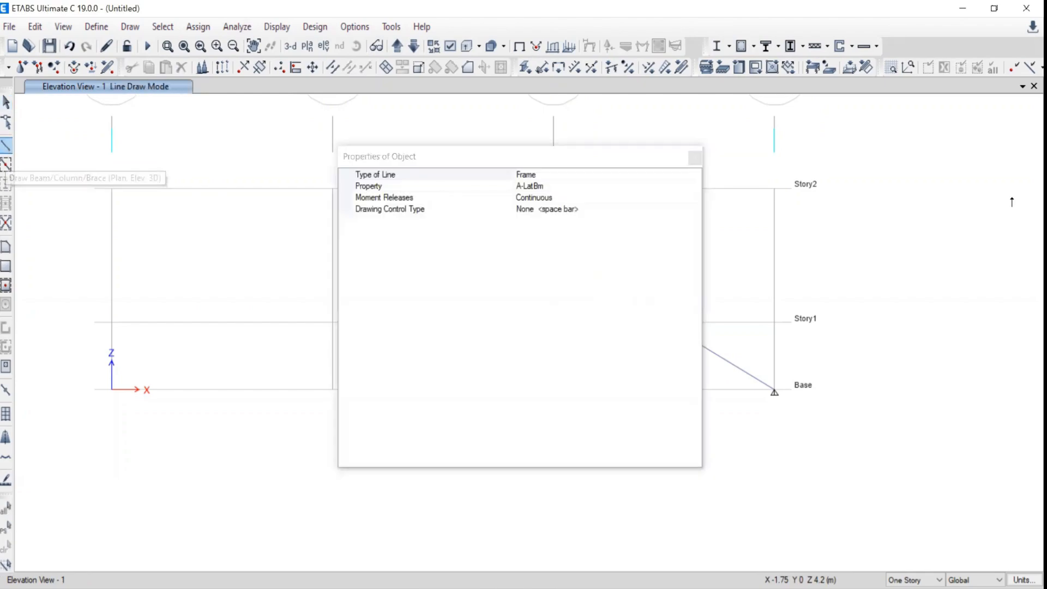
click(695, 158)
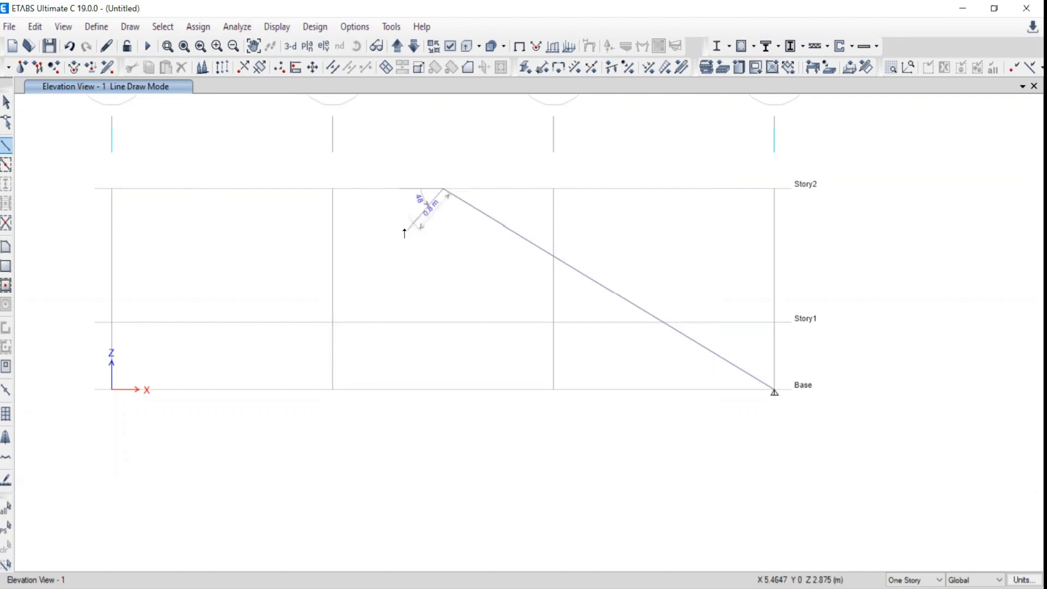
click(111, 391)
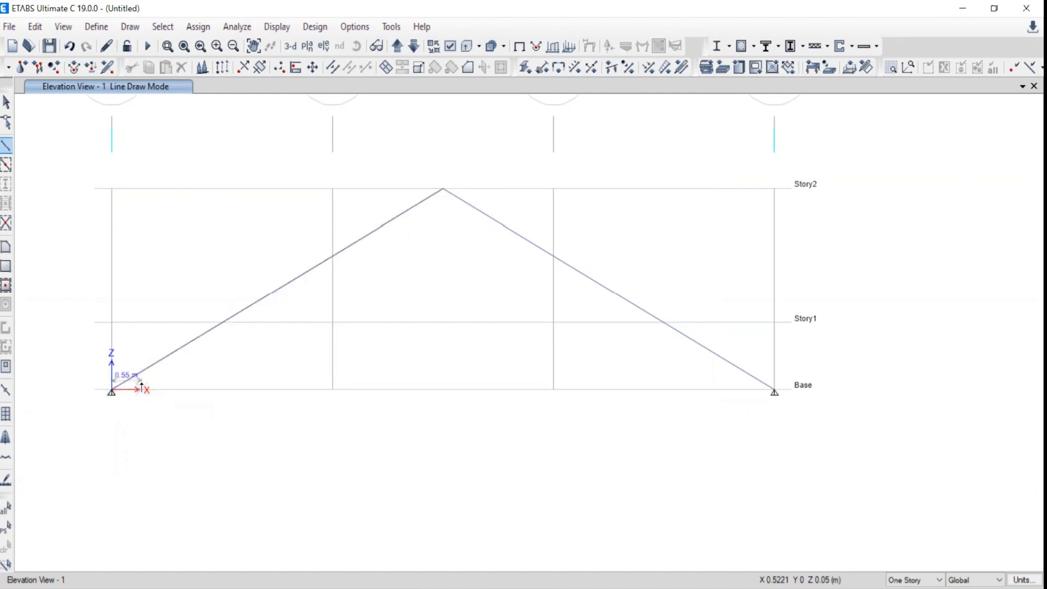
Step: Draw the three bottom chord members along Base from A through B and C to D, checking the truss figure in Word
click(332, 390)
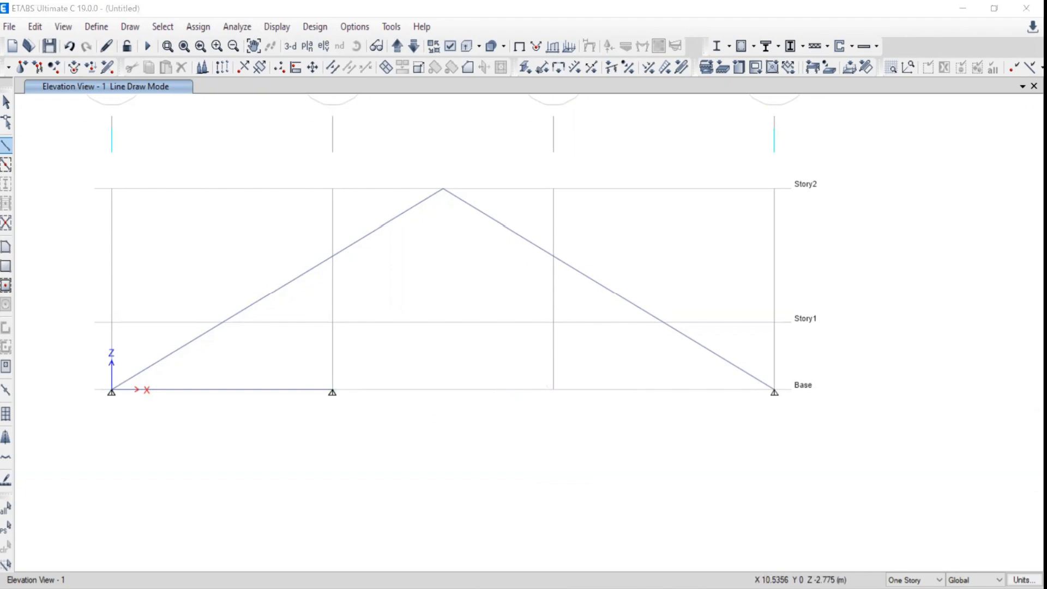
key(alt+Tab)
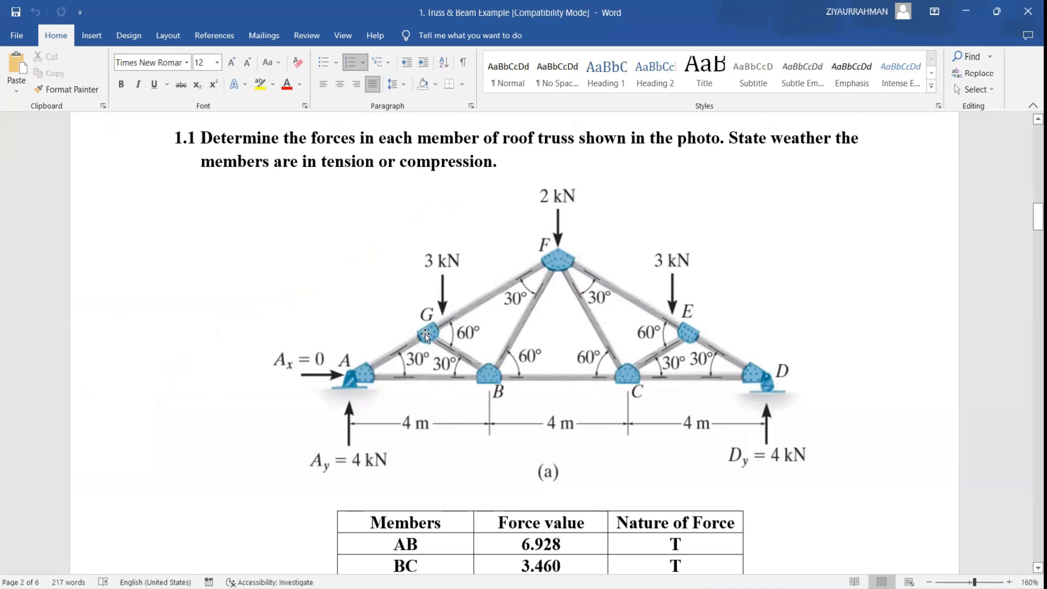
click(1025, 136)
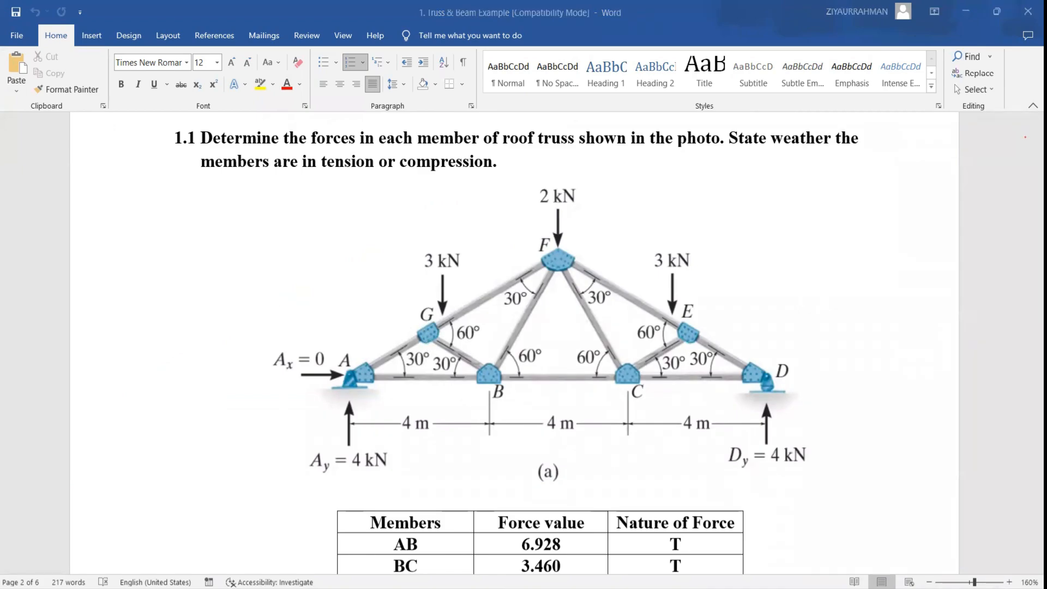
key(alt+Tab)
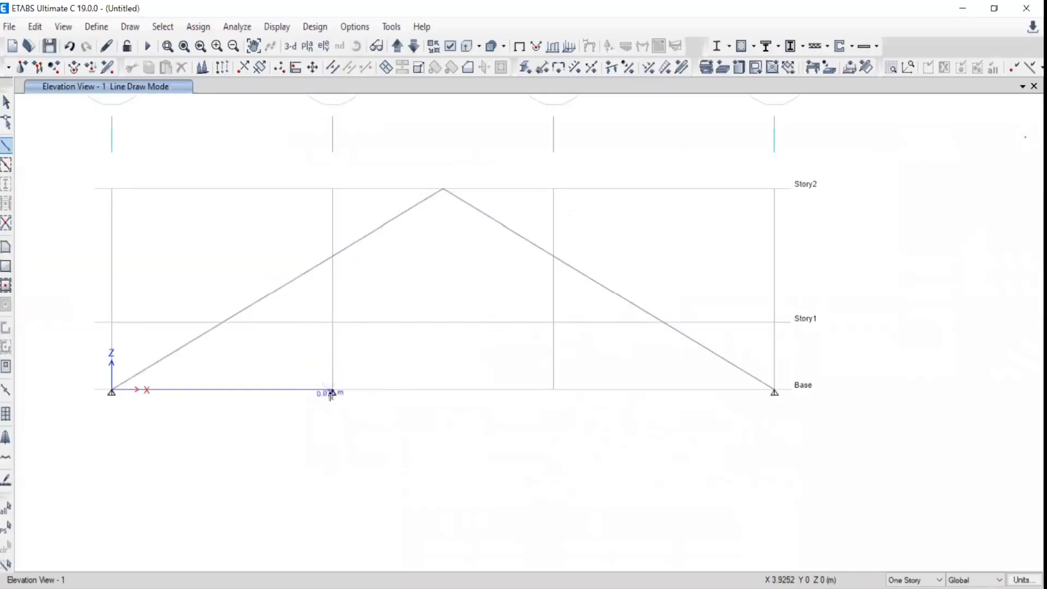
click(553, 390)
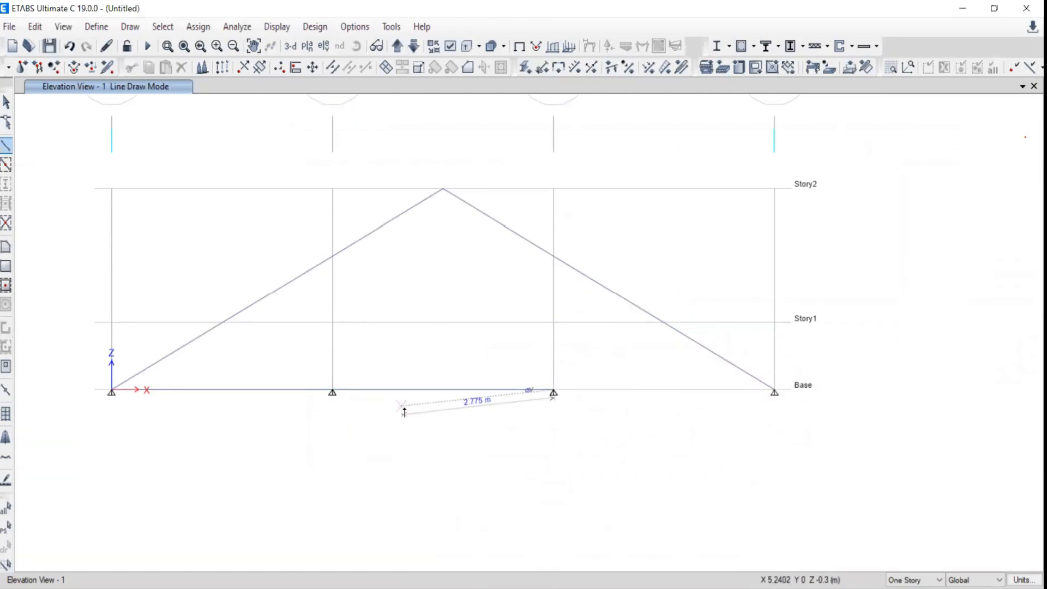
click(775, 389)
key(Escape)
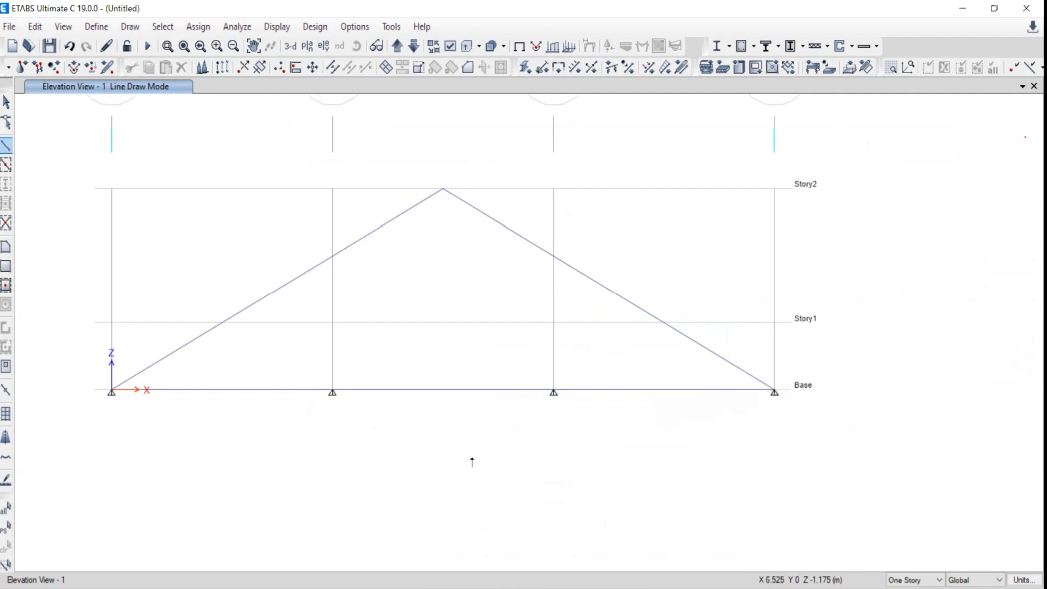
Step: Draw a web member from B at Base to the midpoint of the sloping member that starts at A
middle_drag(559, 353, 697, 340)
middle_drag(678, 380, 508, 381)
middle_drag(236, 342, 310, 312)
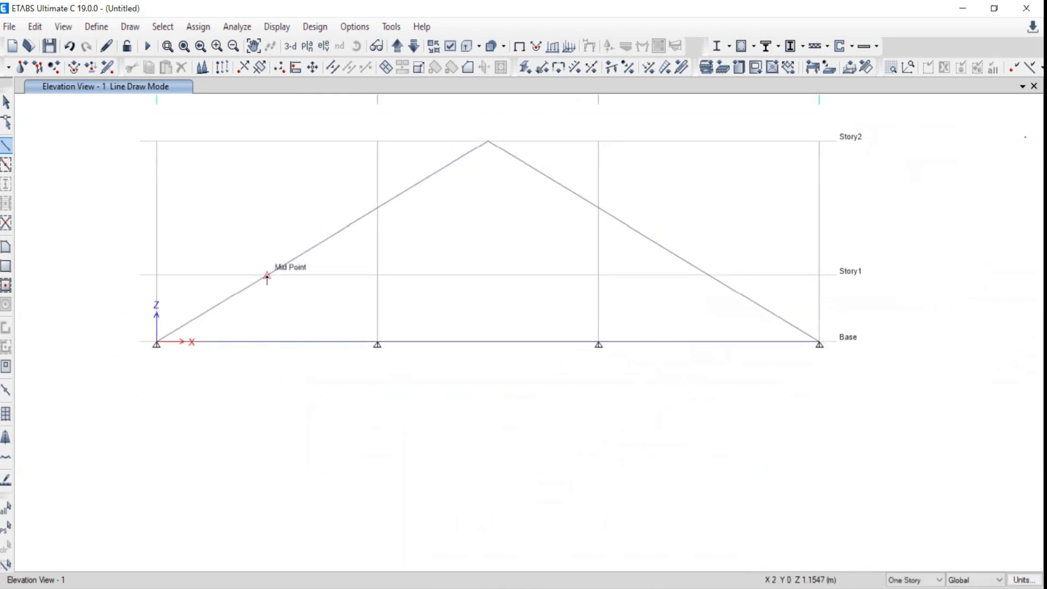
click(6, 148)
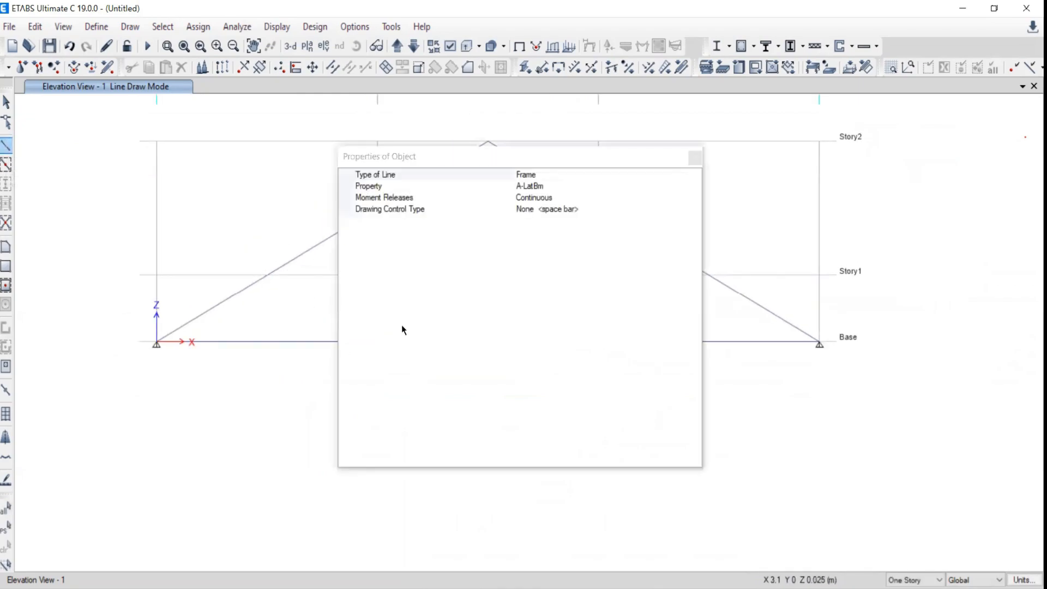
click(692, 157)
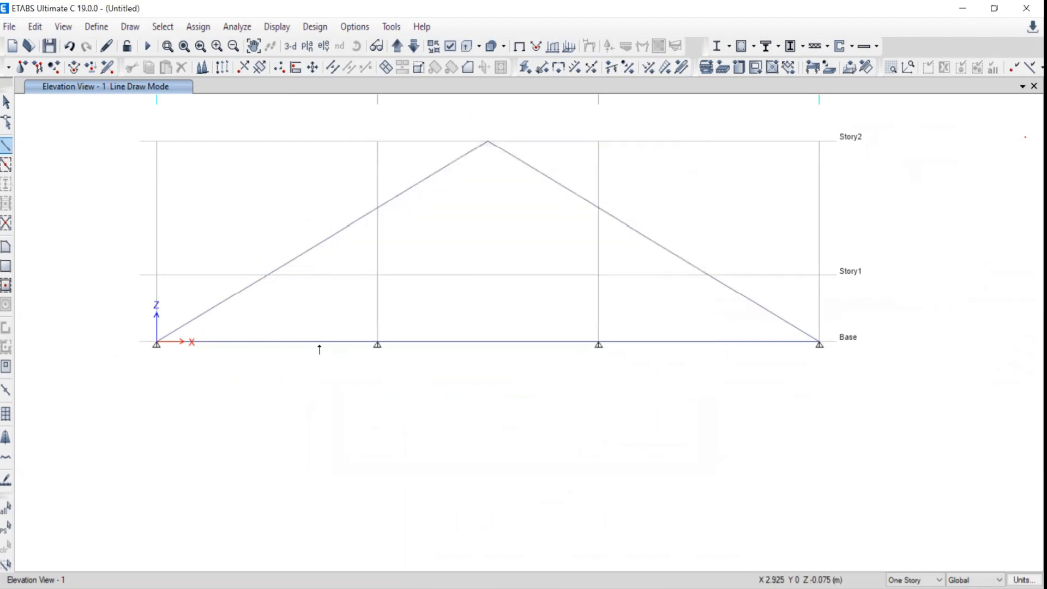
click(376, 345)
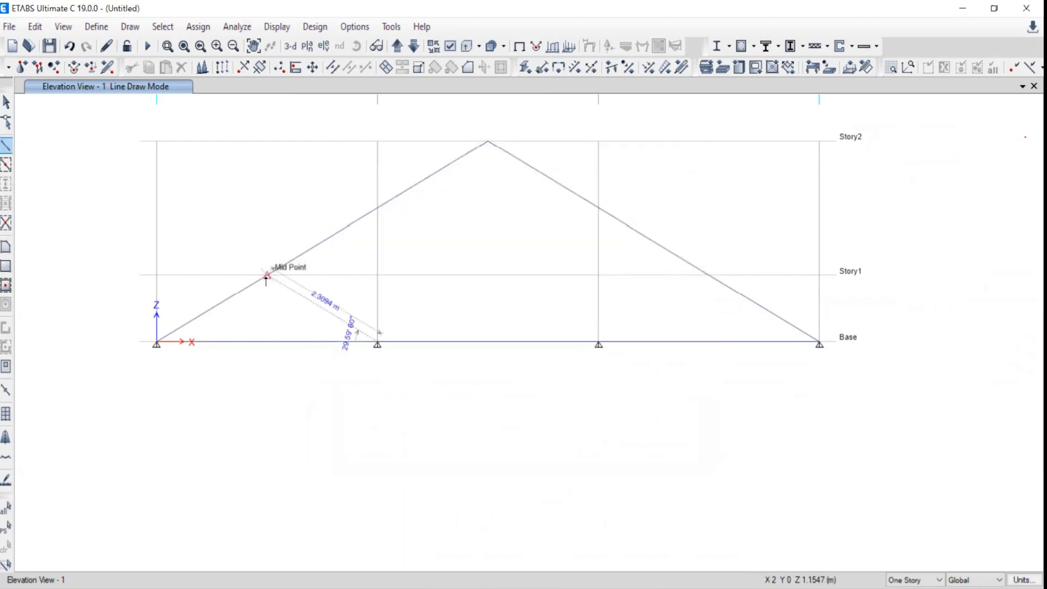
double_click(266, 277)
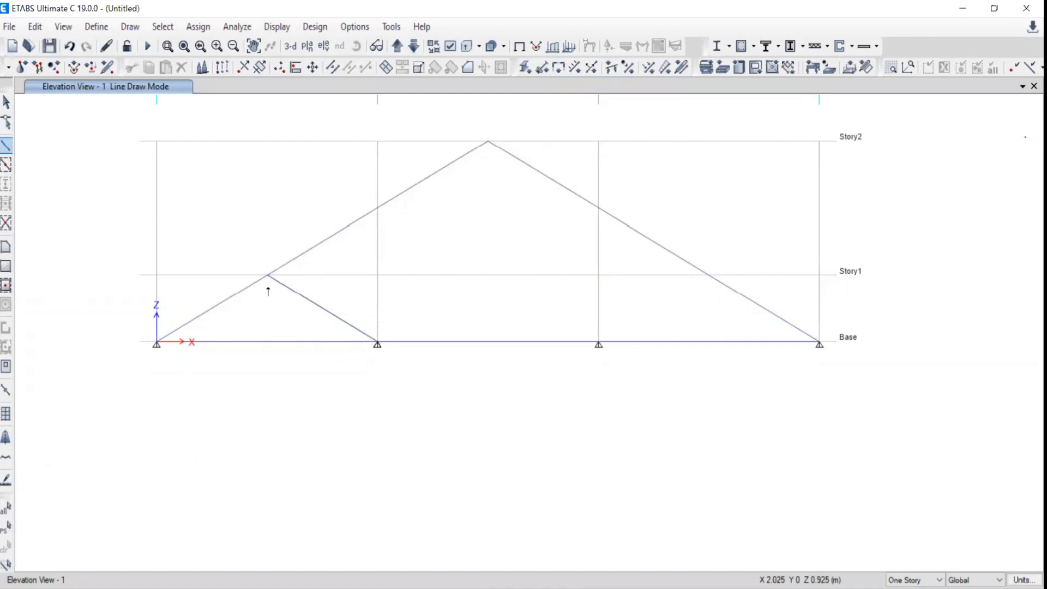
Step: Draw a web member from C at Base to the midpoint of the sloping member that ends at D
click(598, 344)
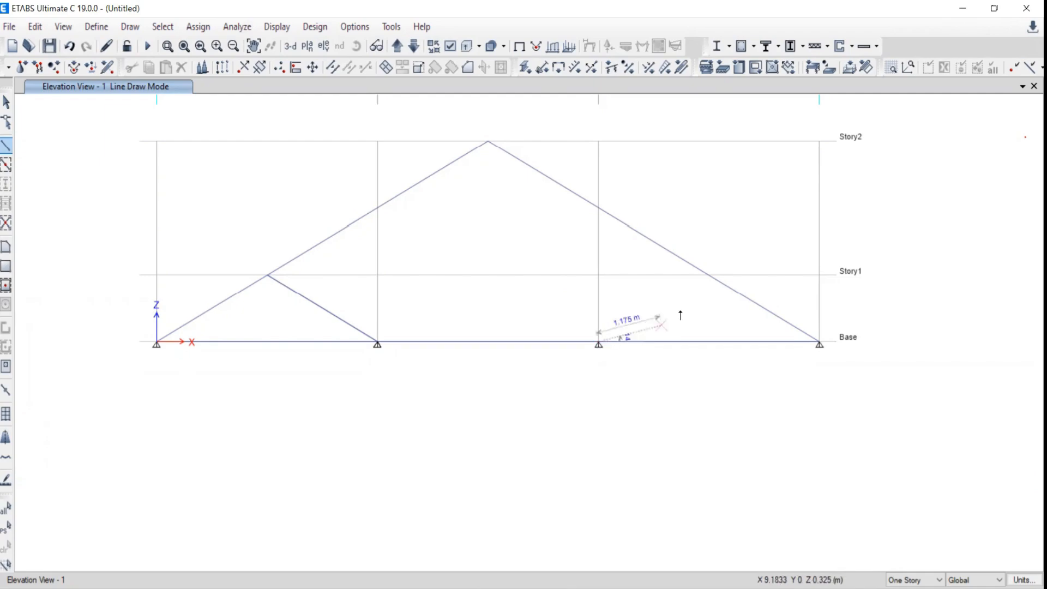
click(708, 275)
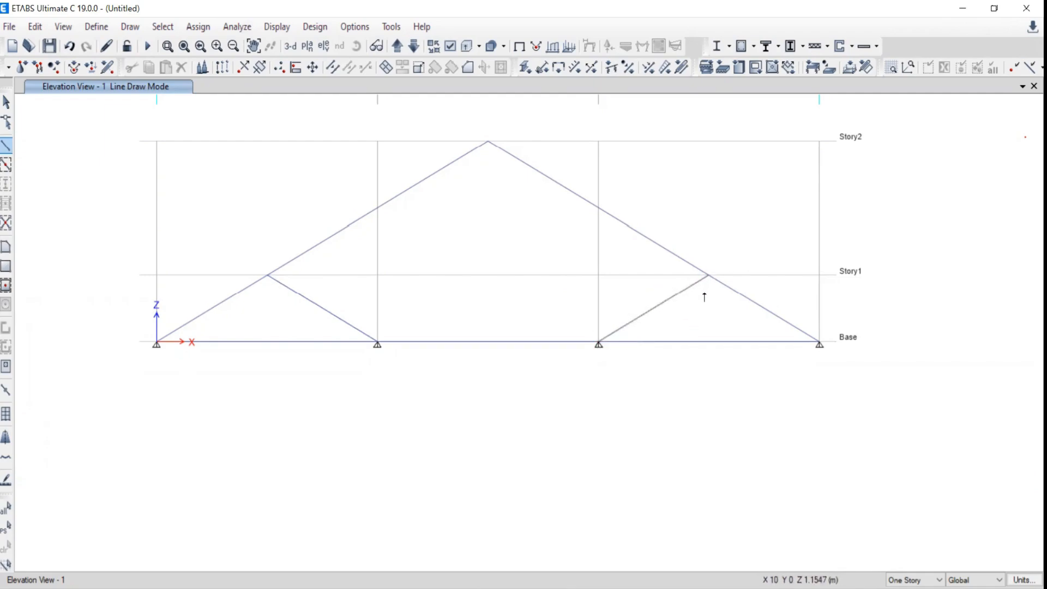
key(Escape)
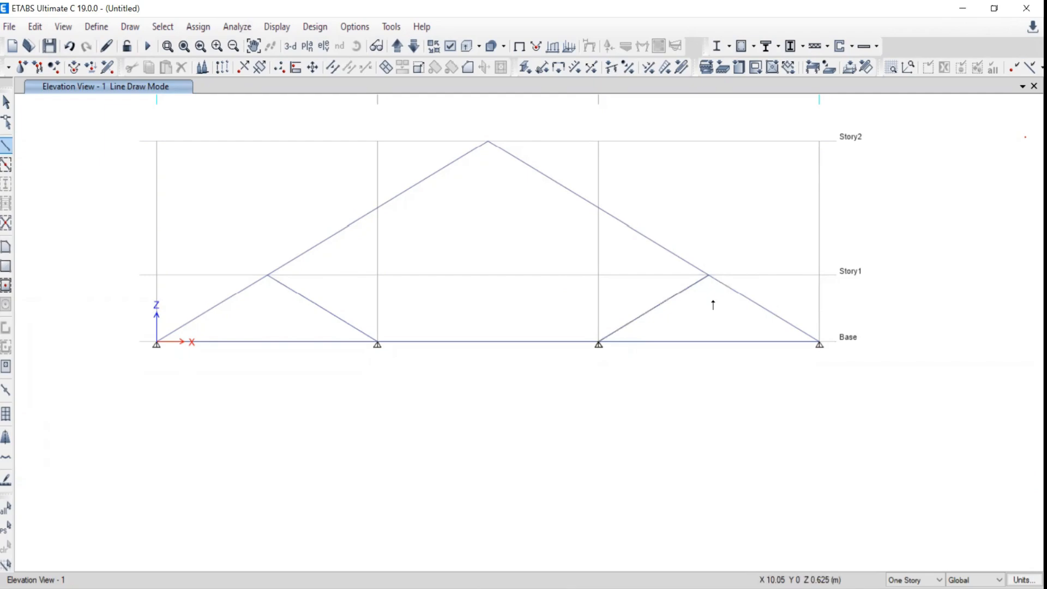
Step: Draw two web members from B and C at Base up to the truss apex at Story2, and leave the line drawing mode
click(376, 344)
click(487, 142)
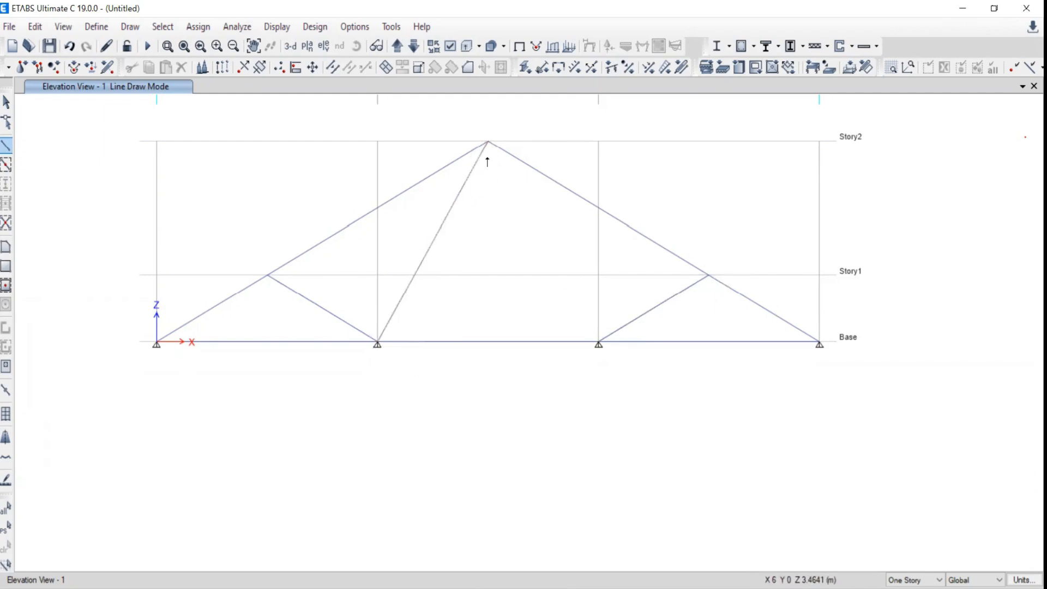
key(Escape)
click(600, 340)
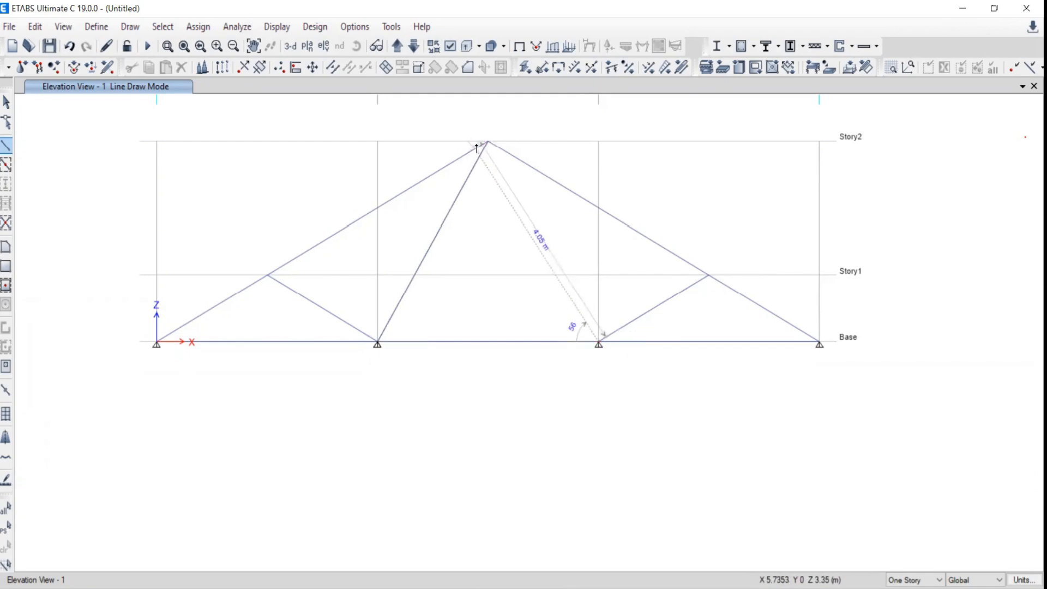
click(488, 142)
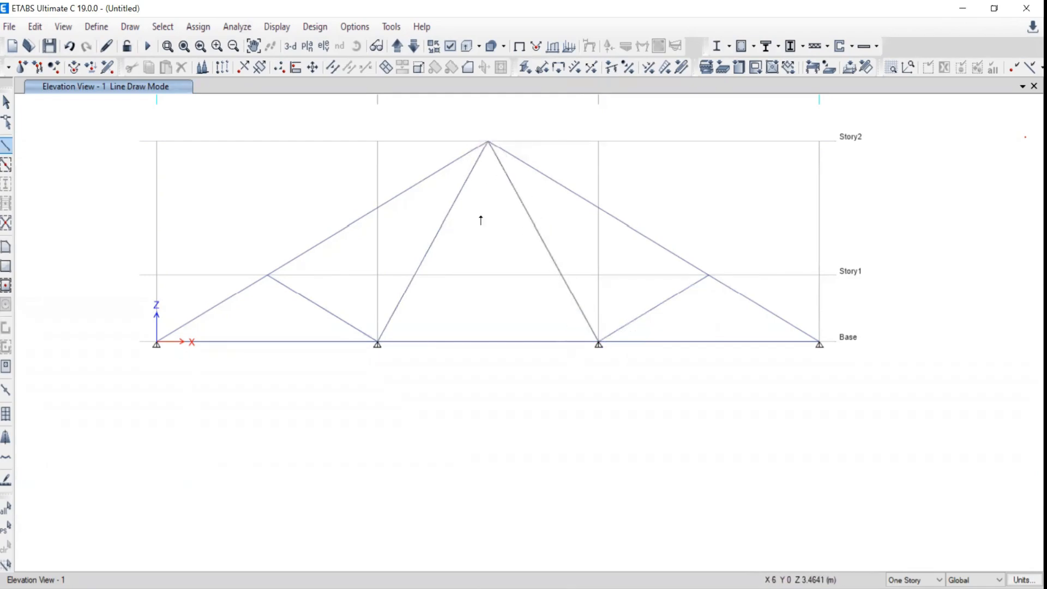
key(Escape)
scroll(512, 272, down, 5)
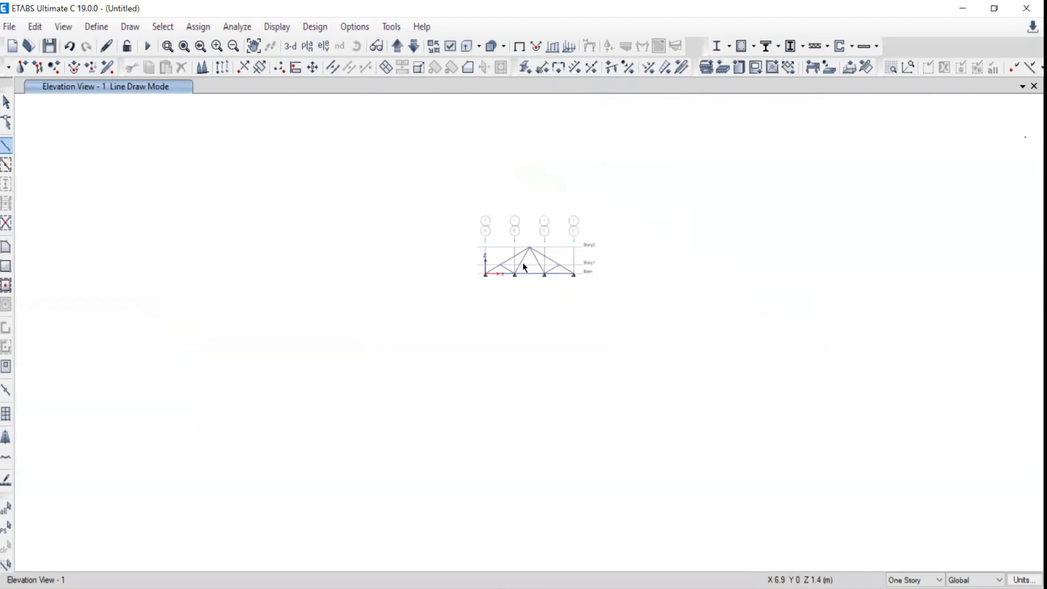
scroll(522, 266, up, 5)
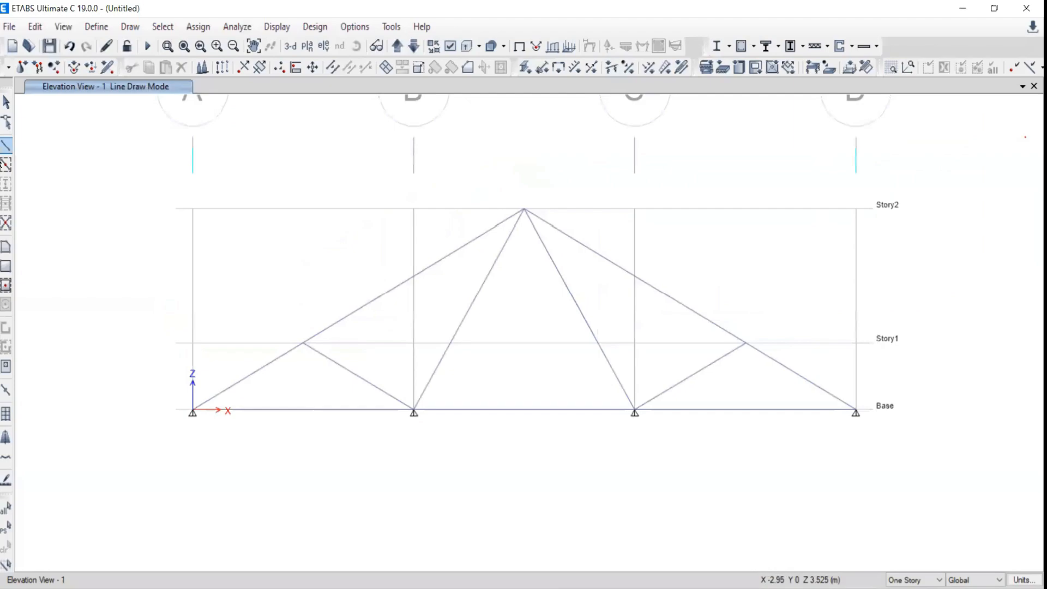
click(8, 103)
Step: Examine the truss joints and supports along Base in the elevation and in a rotated 3D view
mouse_move(414, 400)
middle_down()
mouse_move(435, 335)
mouse_move(478, 359)
mouse_move(462, 412)
middle_up()
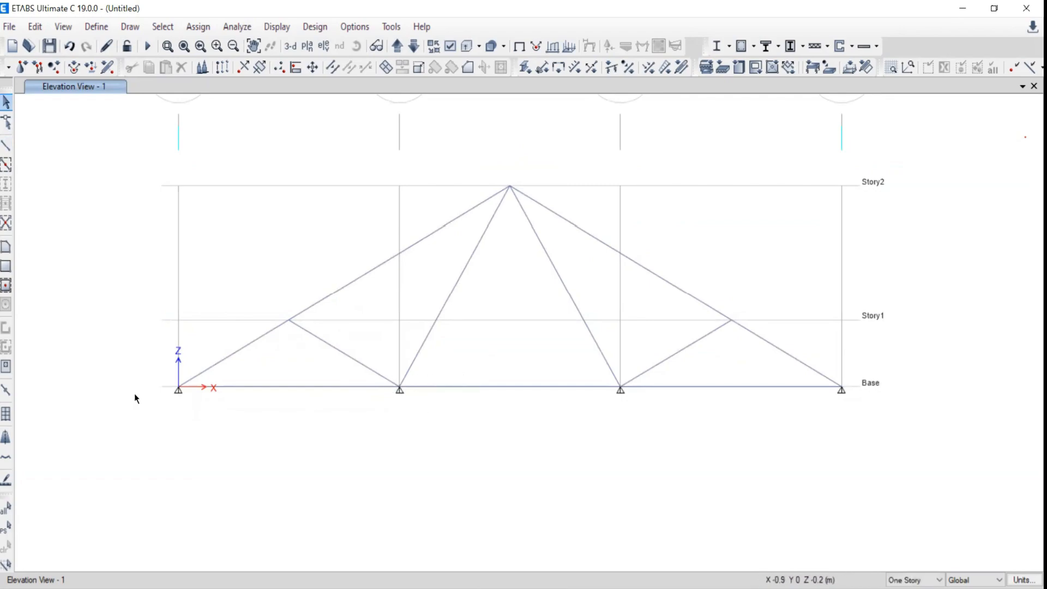
scroll(355, 390, up, 3)
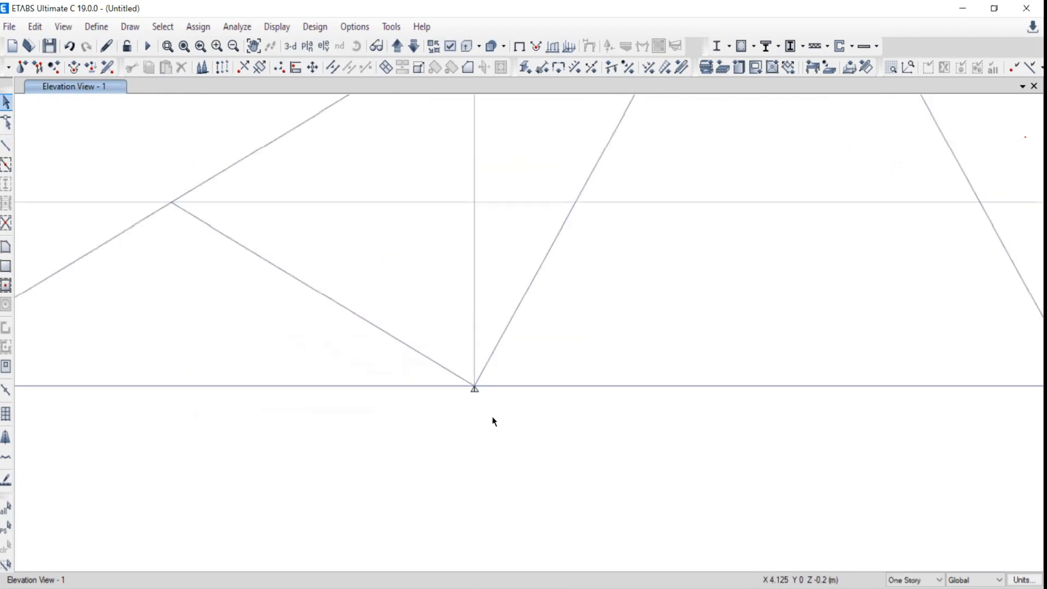
click(289, 47)
scroll(634, 210, up, 3)
middle_drag(634, 210, 638, 296)
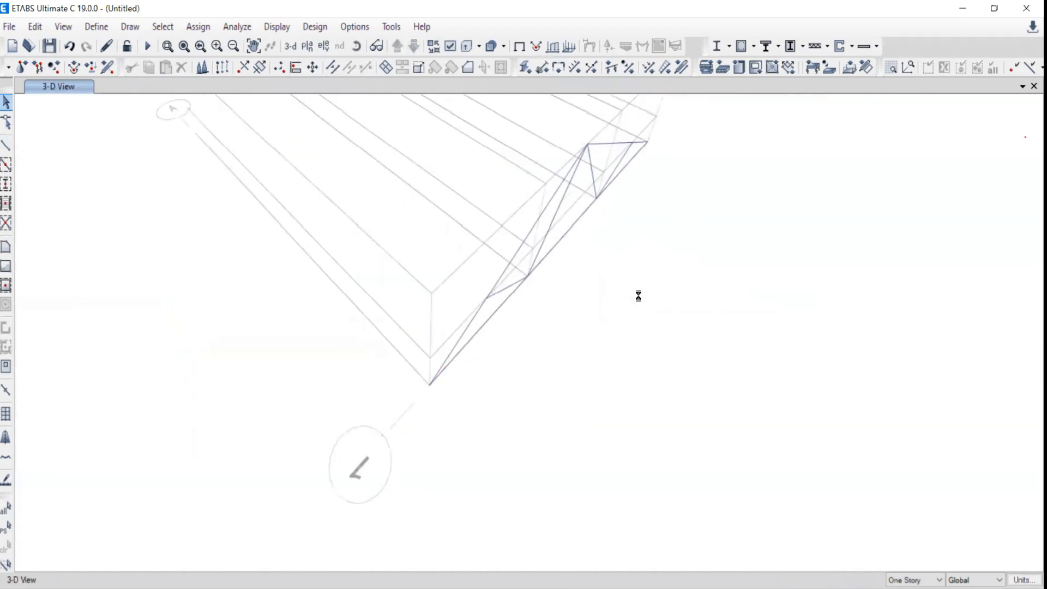
click(355, 47)
drag(566, 380, 514, 327)
scroll(515, 331, up, 3)
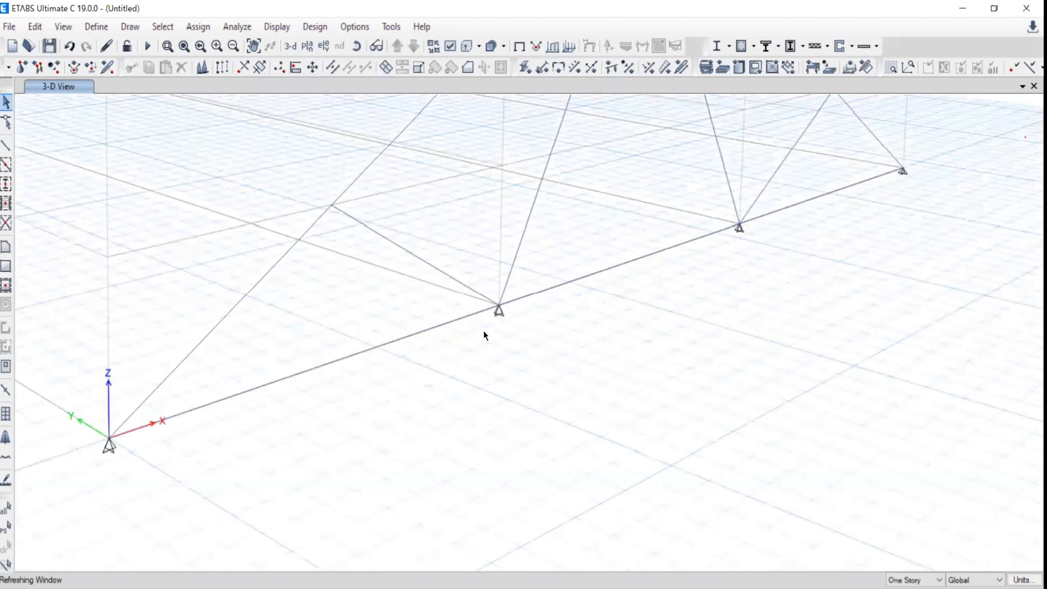
Step: Inspect the base supports up close in the 3D view, and set the view to elevation 1
scroll(352, 377, down, 5)
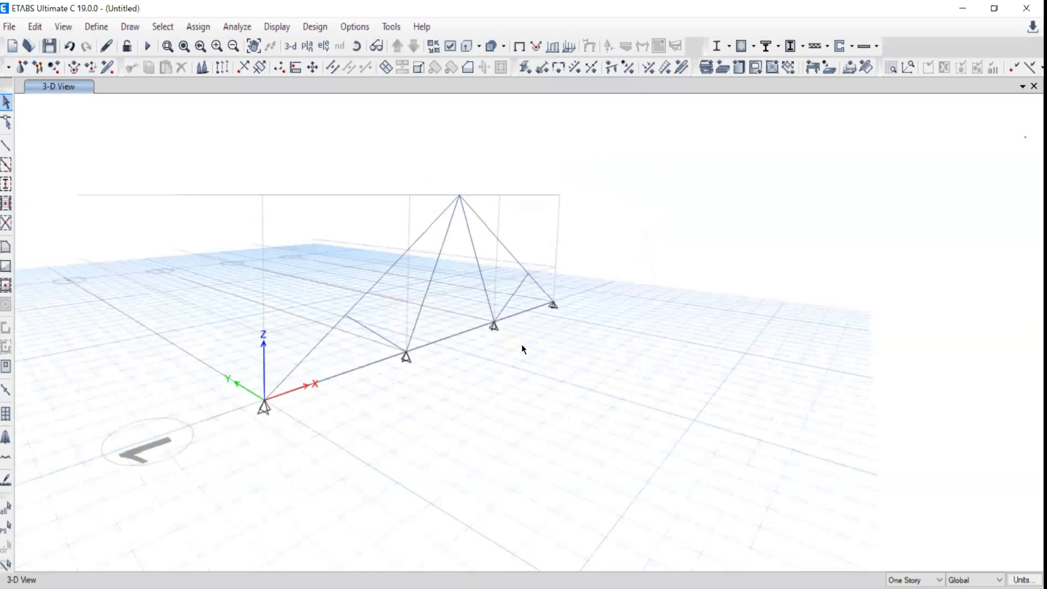
scroll(413, 351, up, 3)
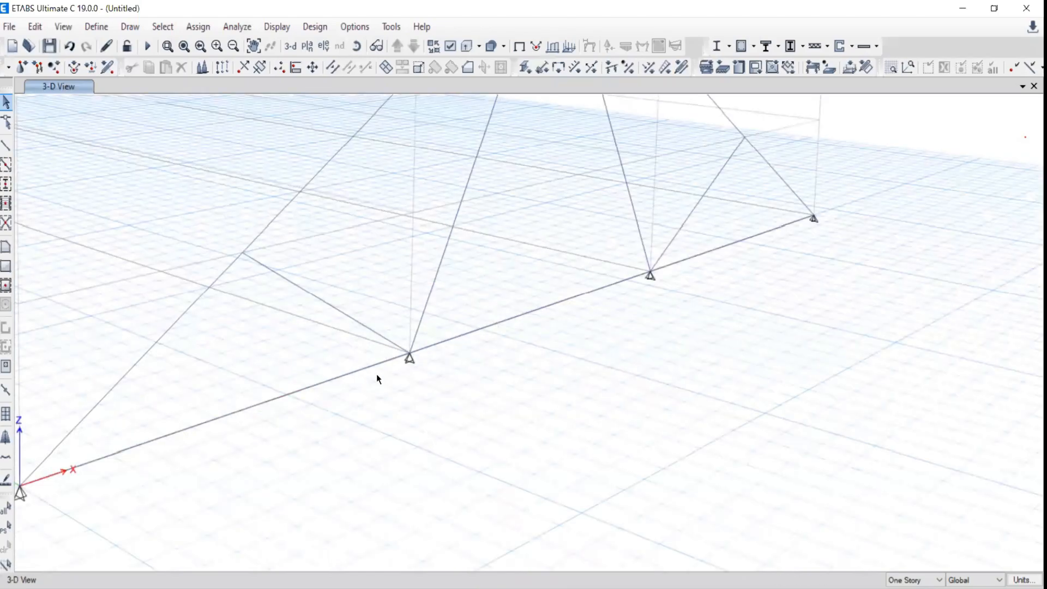
scroll(452, 320, up, 3)
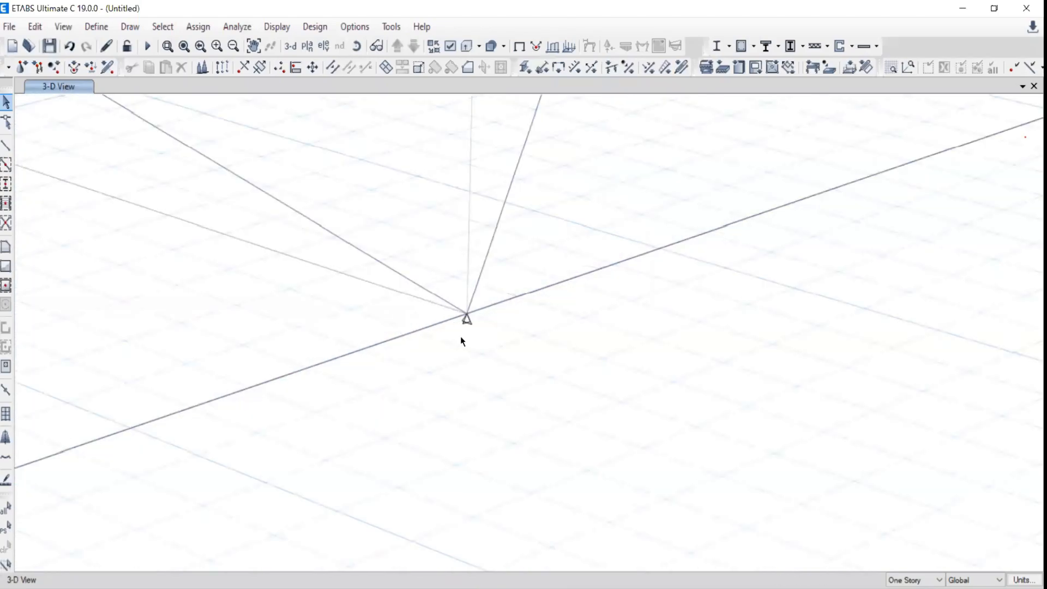
scroll(460, 336, down, 6)
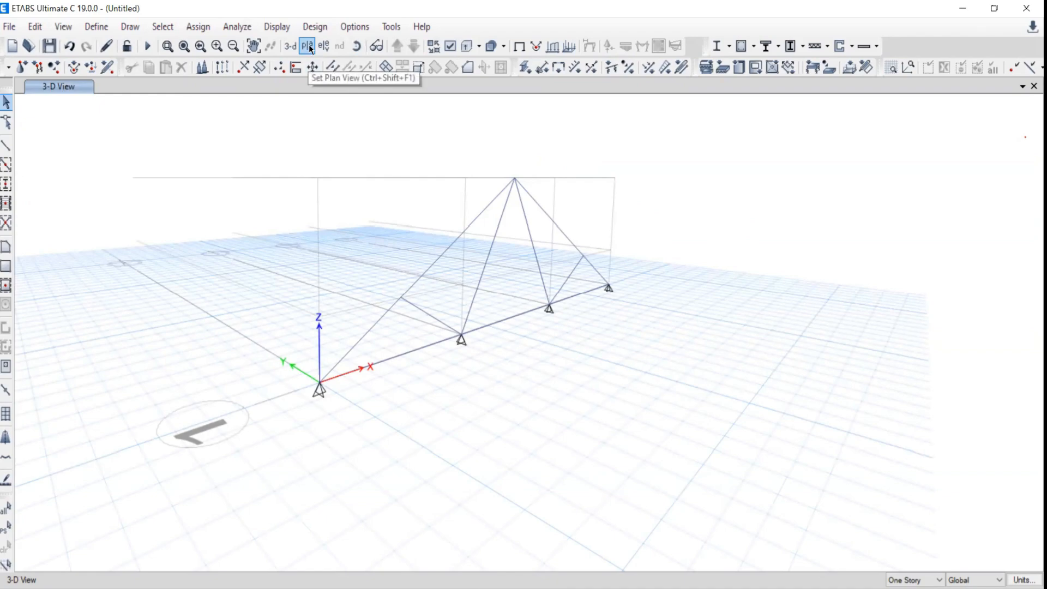
click(308, 47)
click(324, 47)
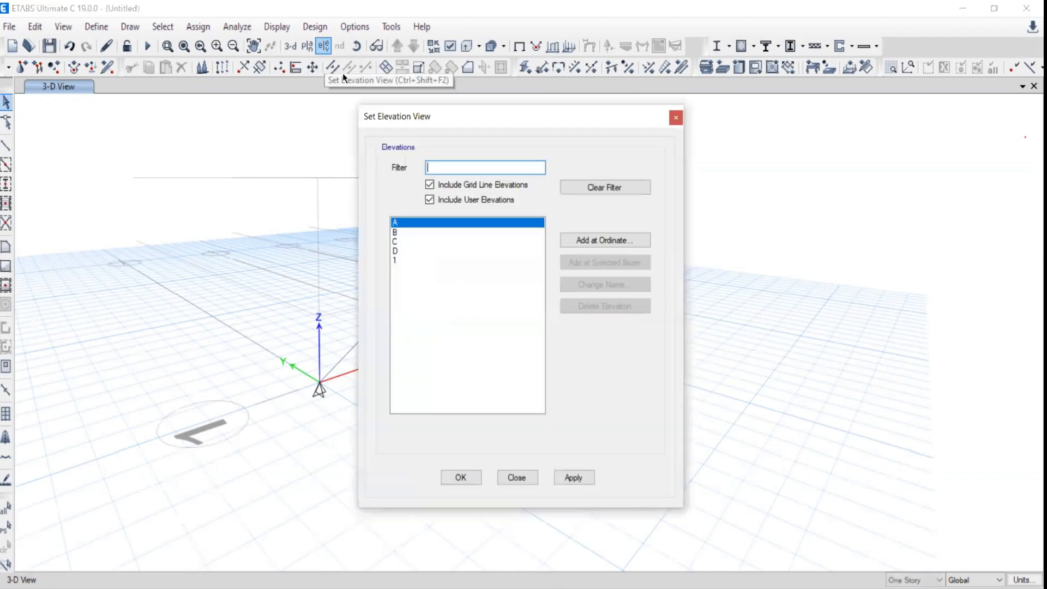
click(396, 275)
click(564, 476)
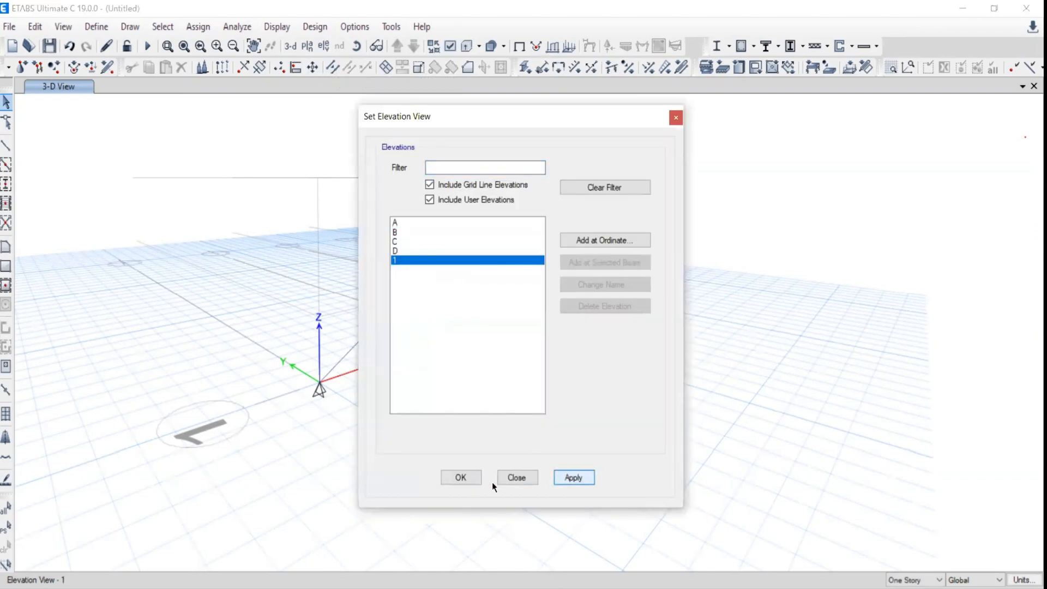
click(515, 478)
click(516, 473)
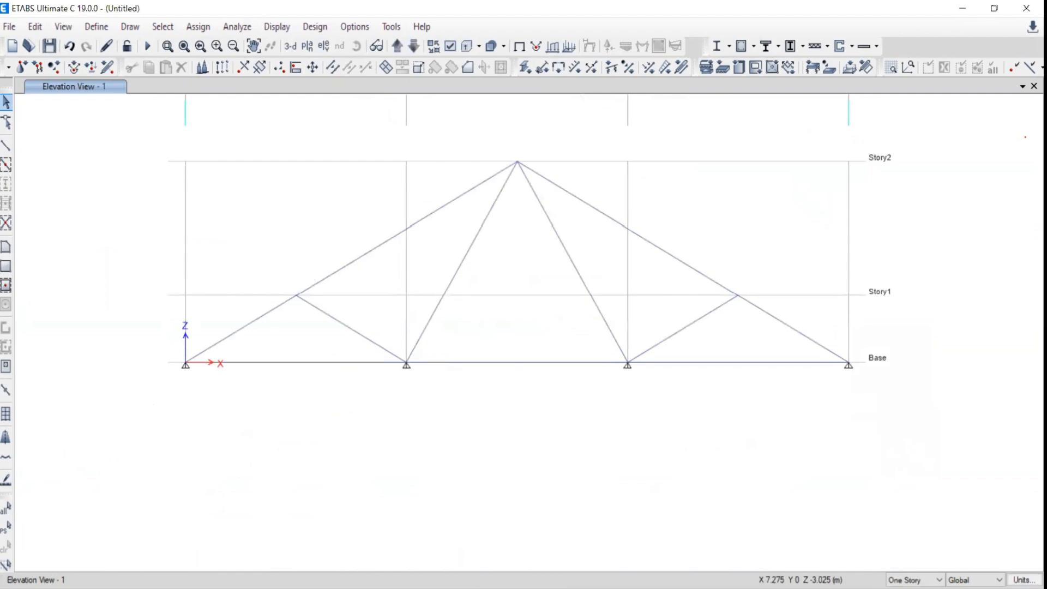
Step: Compare the support at B with the roof truss figure in the Word example, and inspect that joint in the ETABS elevation
key(alt+Tab)
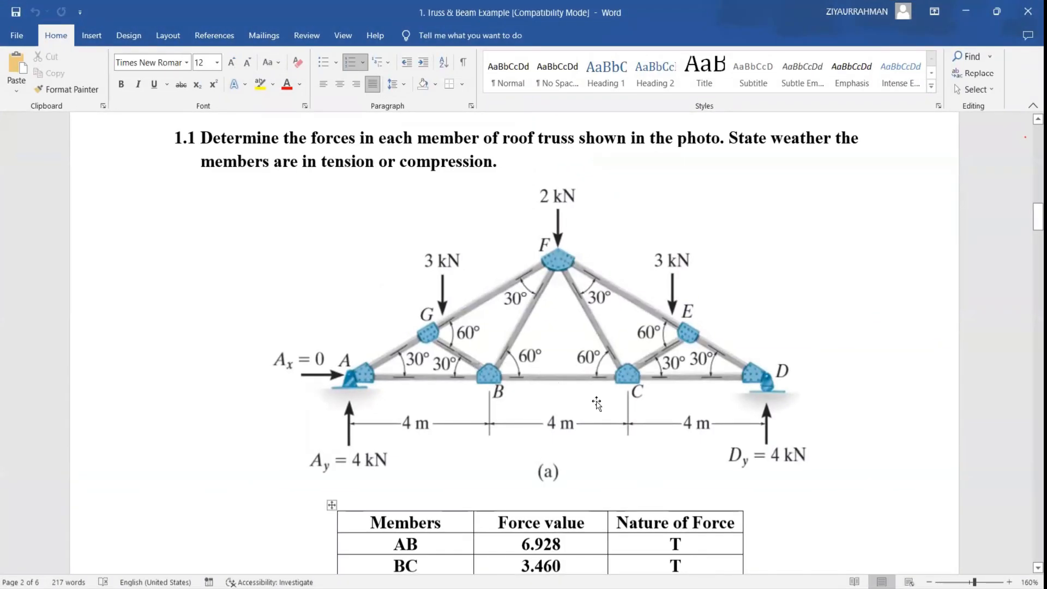
key(alt+Tab)
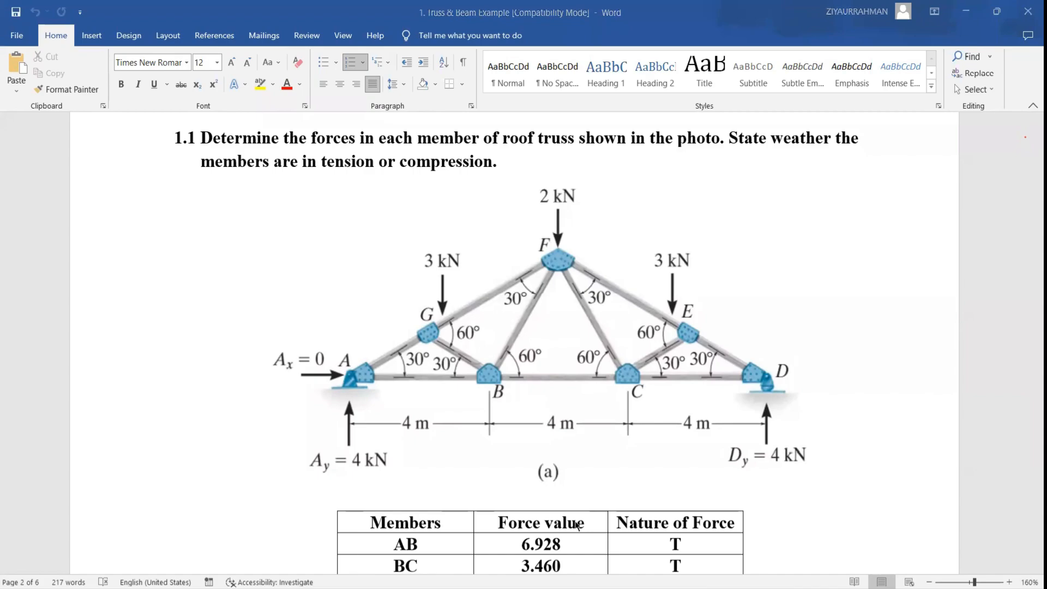
scroll(398, 370, up, 3)
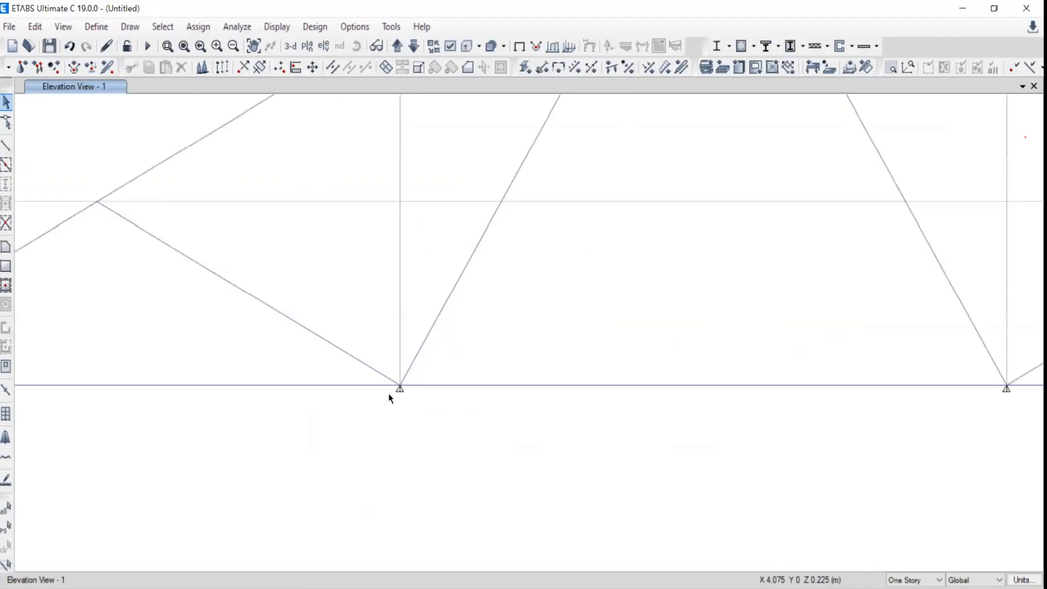
scroll(389, 394, up, 2)
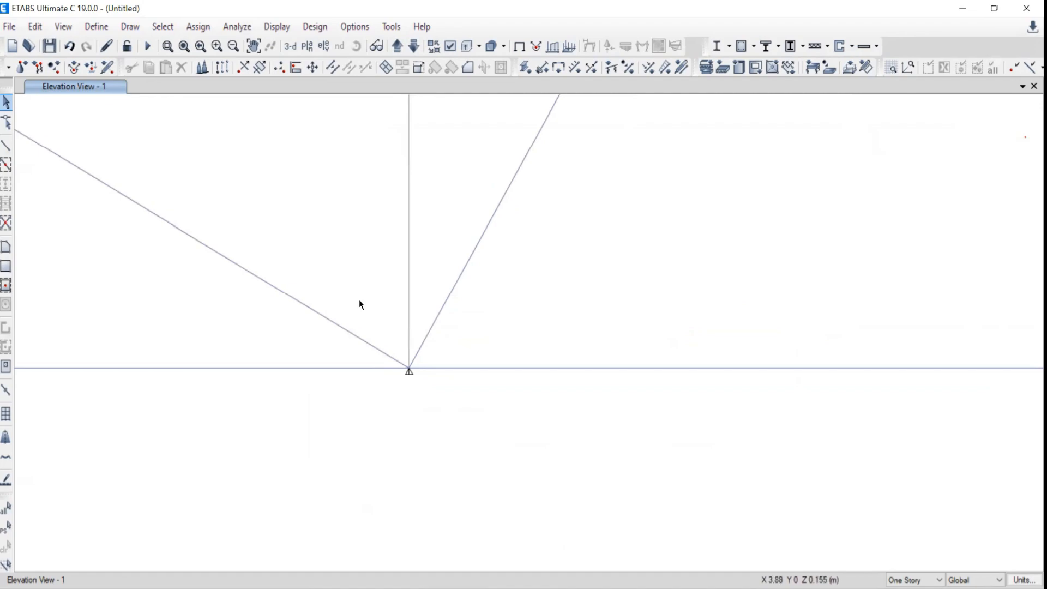
scroll(359, 300, down, 1)
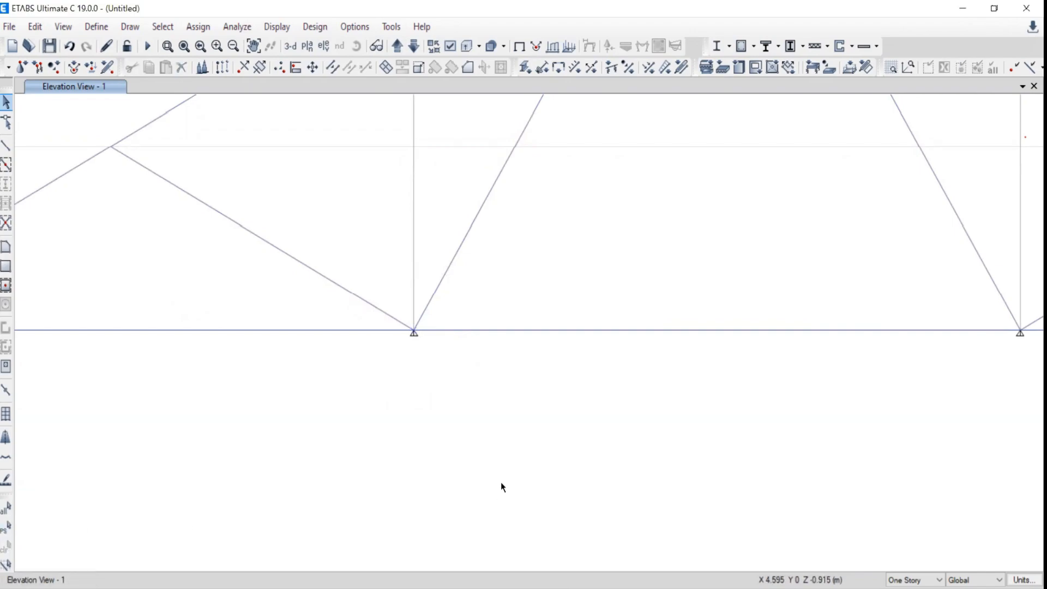
scroll(557, 470, down, 2)
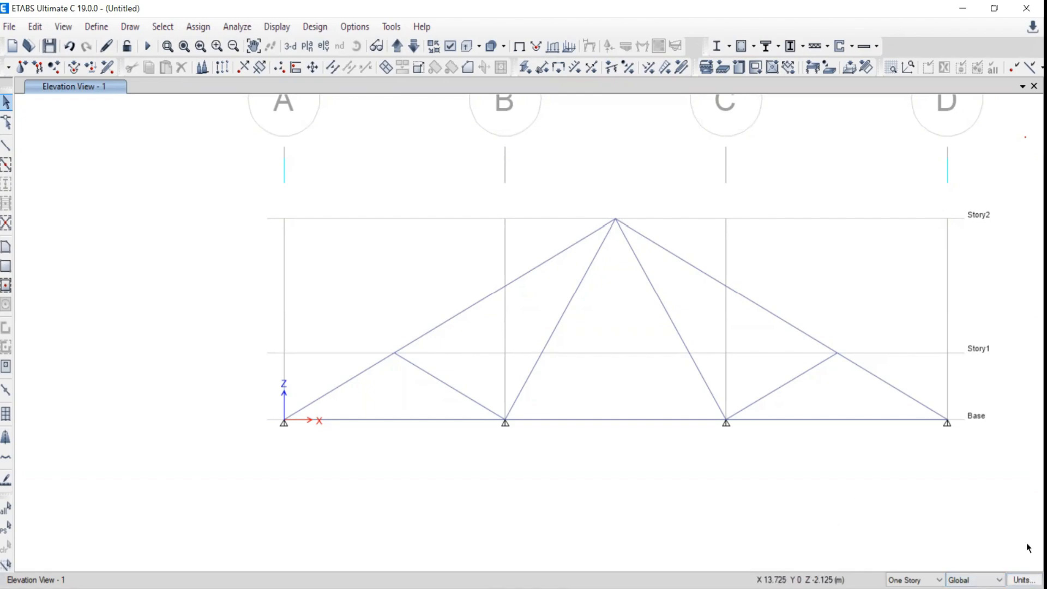
click(911, 580)
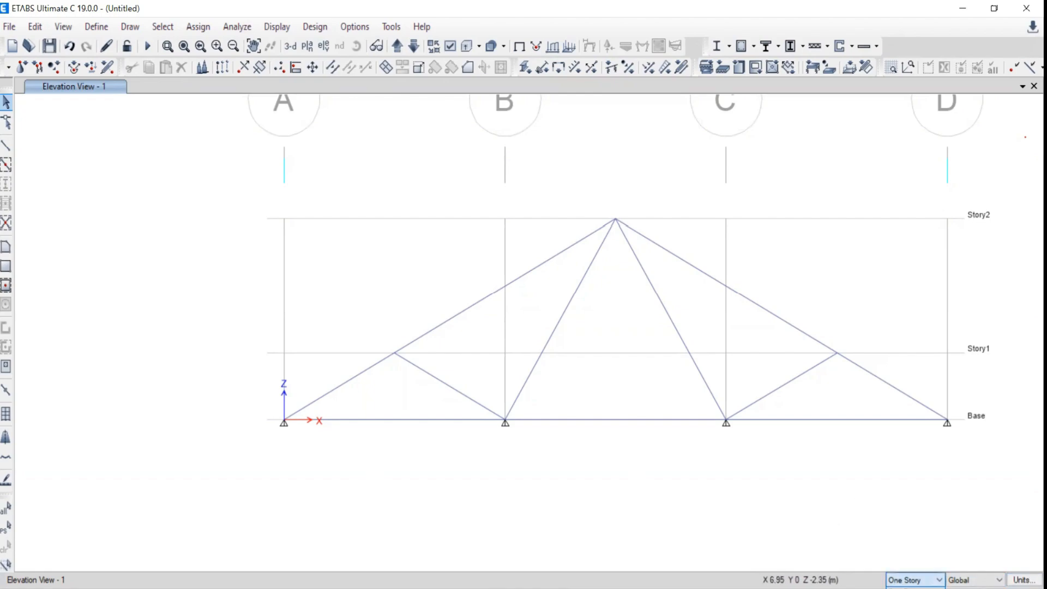
click(898, 520)
click(907, 579)
click(903, 580)
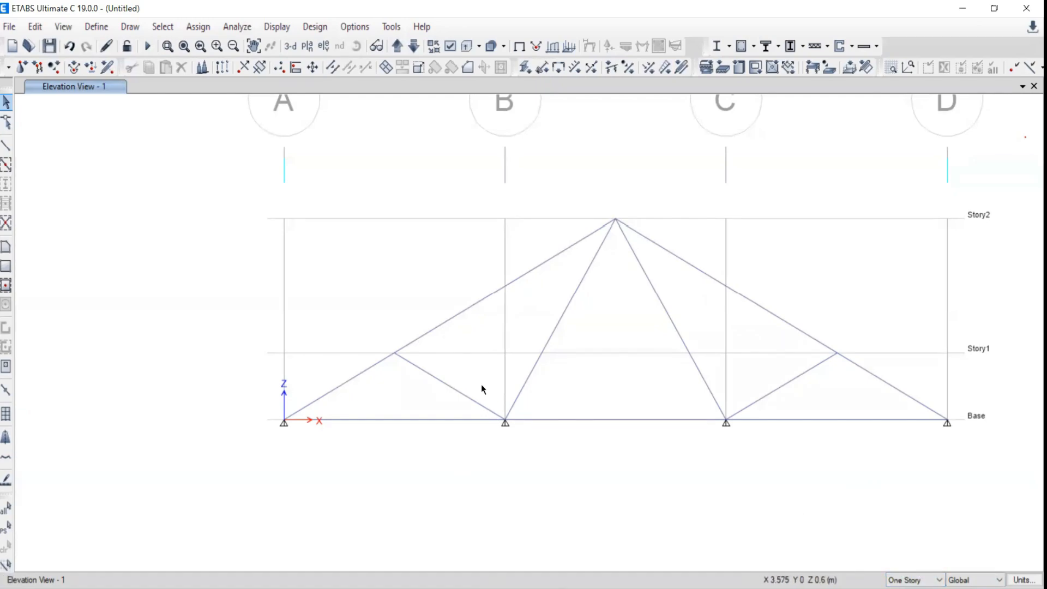
Step: Select the base joint at B and the web member rising from C to Story1, and clear the selection
click(505, 421)
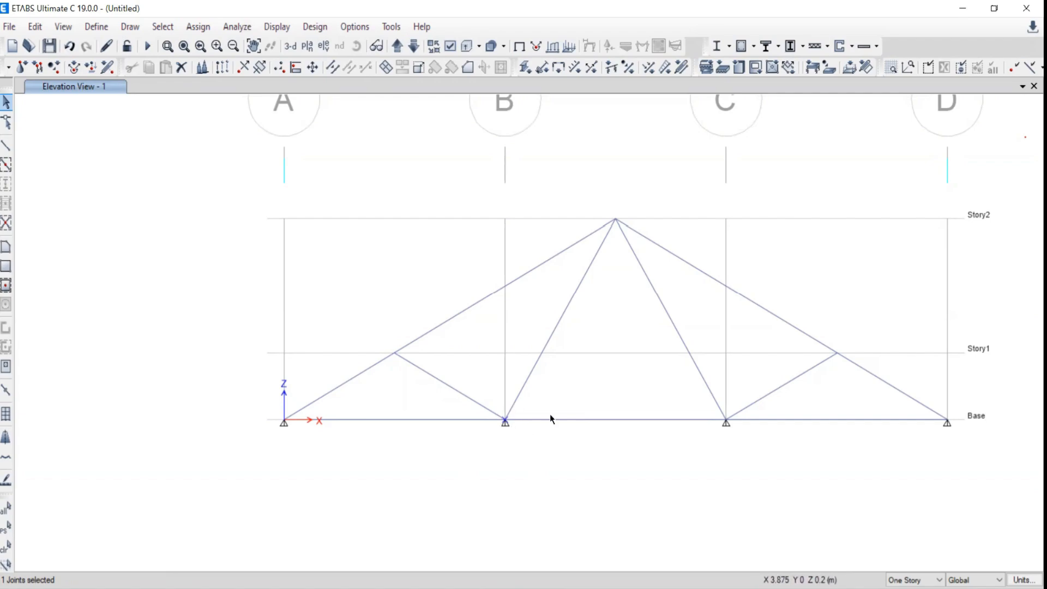
click(732, 416)
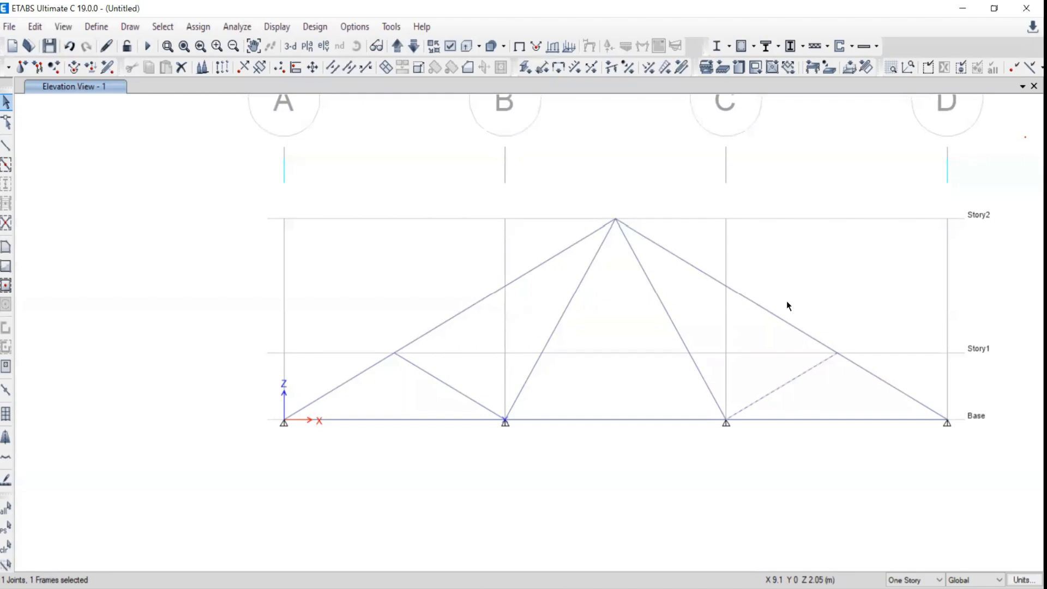
key(Escape)
drag(697, 393, 657, 392)
Step: Select the web member from B to the apex together with the base joint at B, and clear the selection
scroll(507, 387, up, 3)
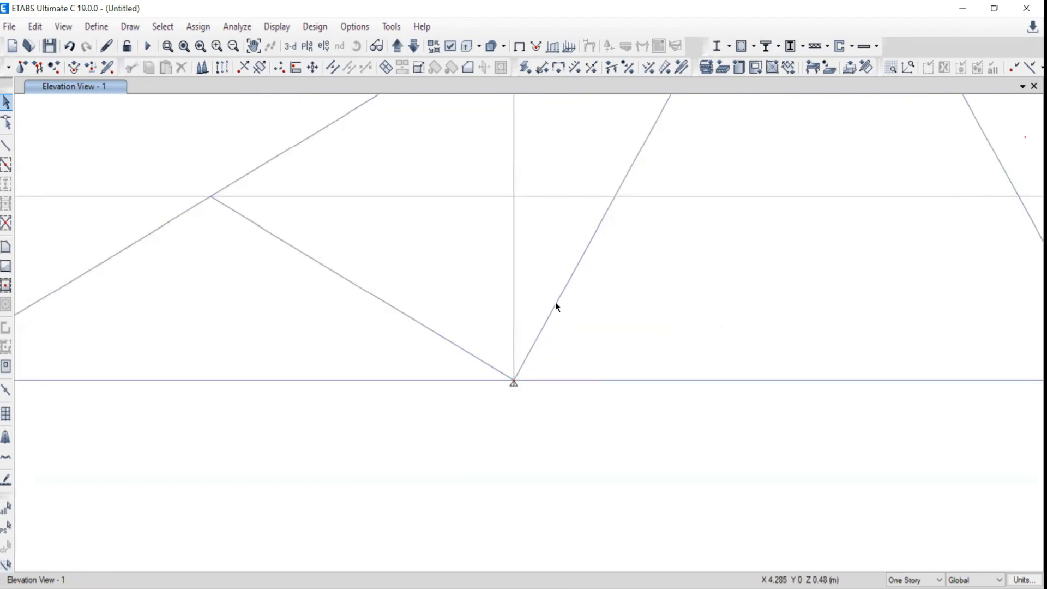
click(555, 303)
click(513, 381)
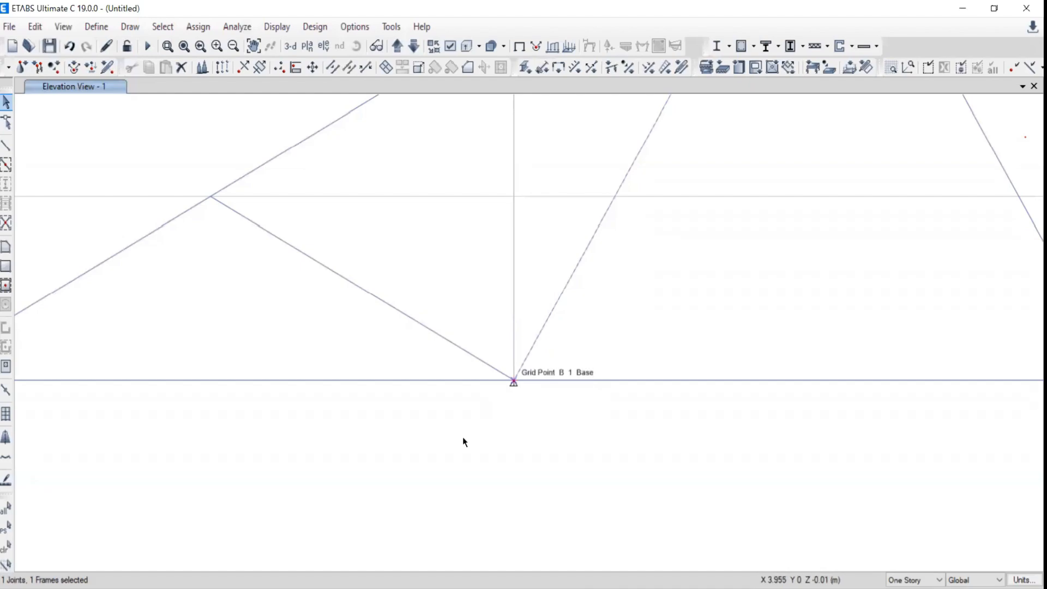
scroll(786, 346, down, 3)
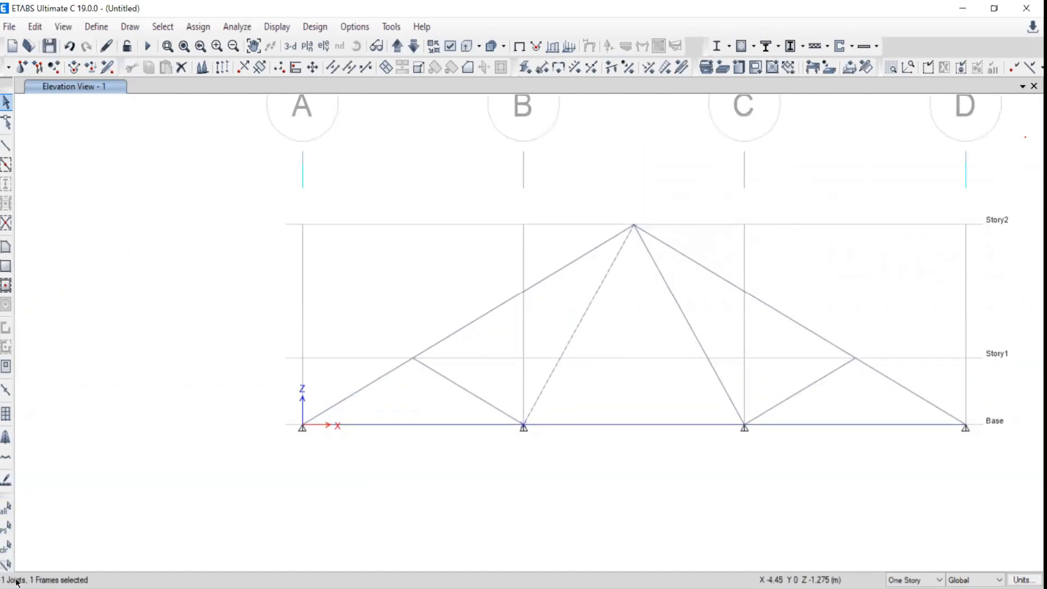
click(5, 547)
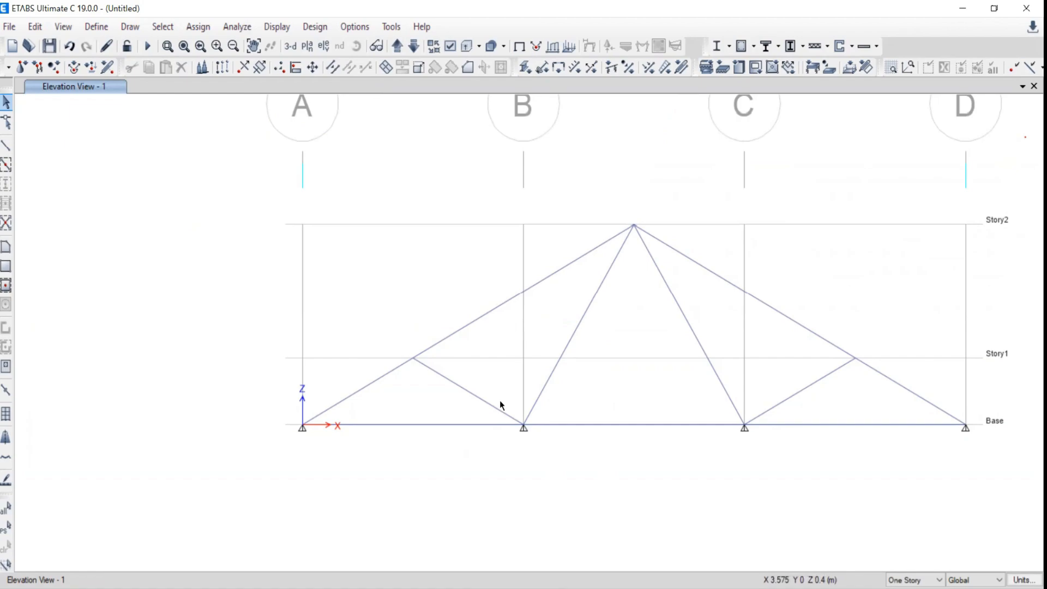
Step: Select the base joint at B with an enclosing window, try selecting the members meeting there with a crossing window, and clear the selection
drag(501, 402, 565, 453)
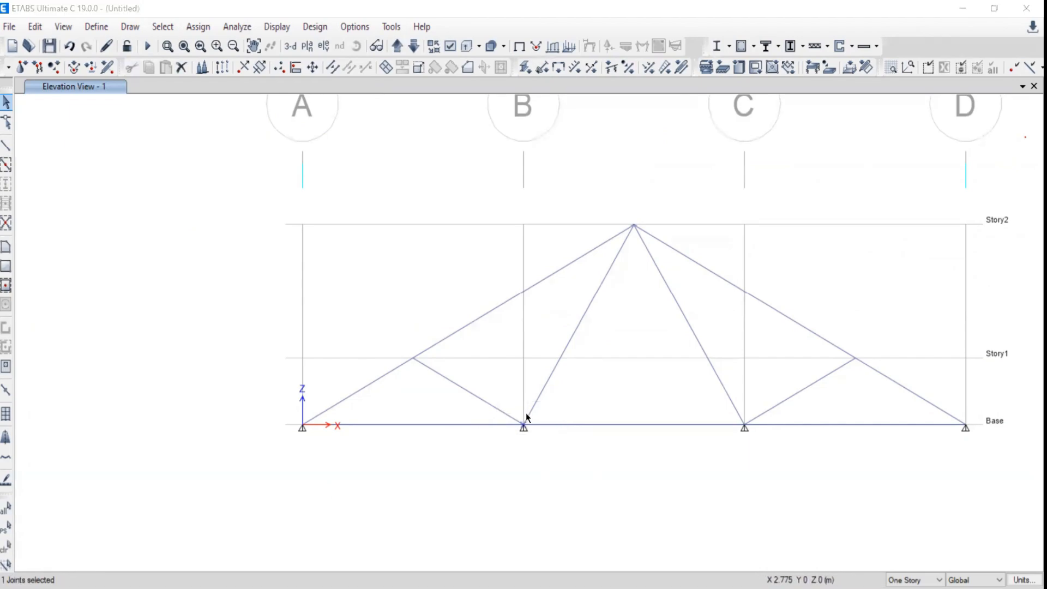
drag(493, 384, 595, 461)
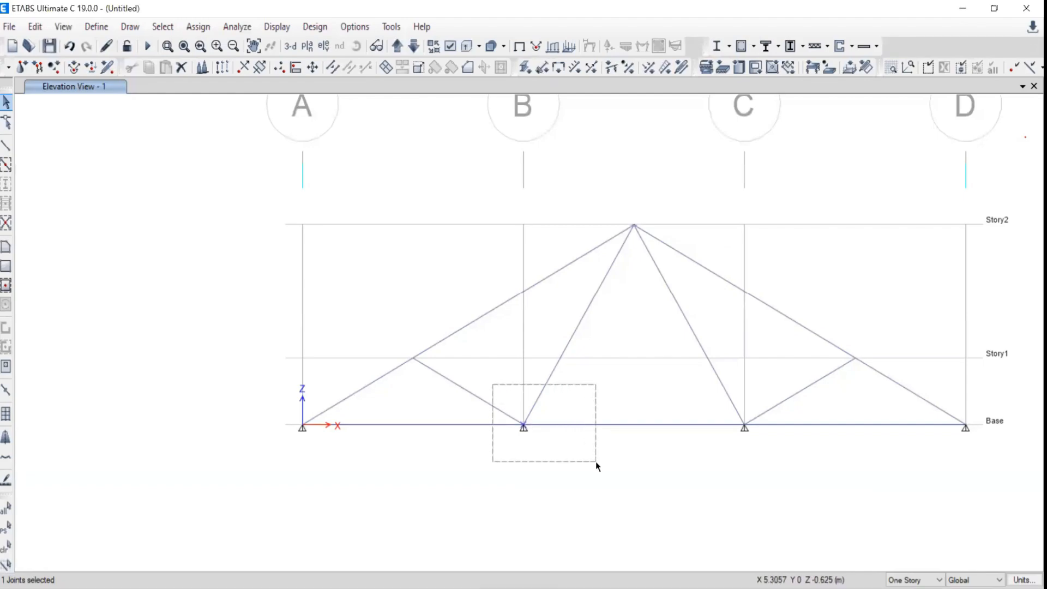
drag(596, 461, 596, 461)
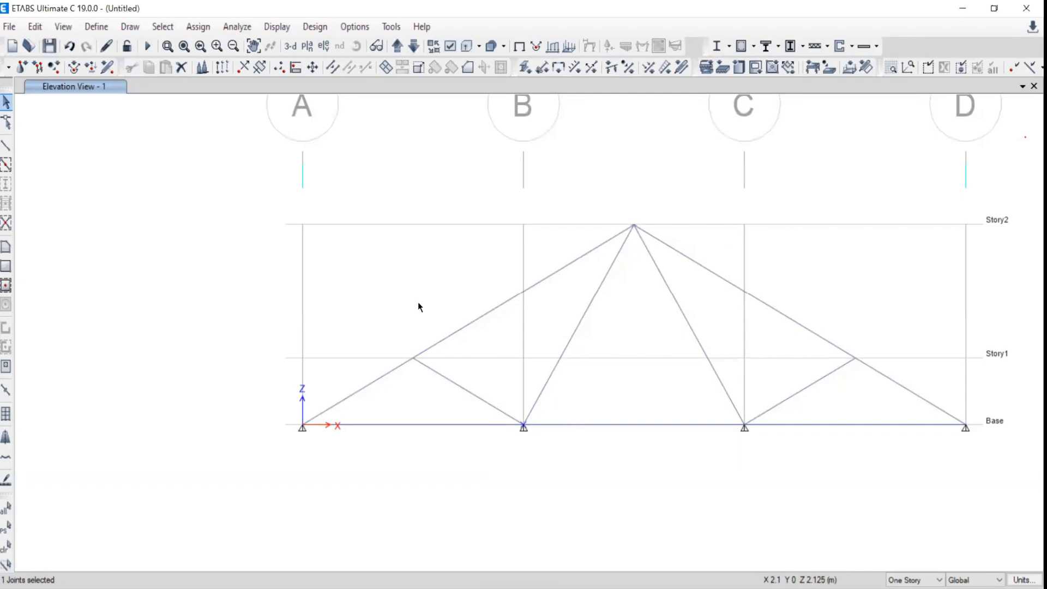
drag(485, 377, 576, 470)
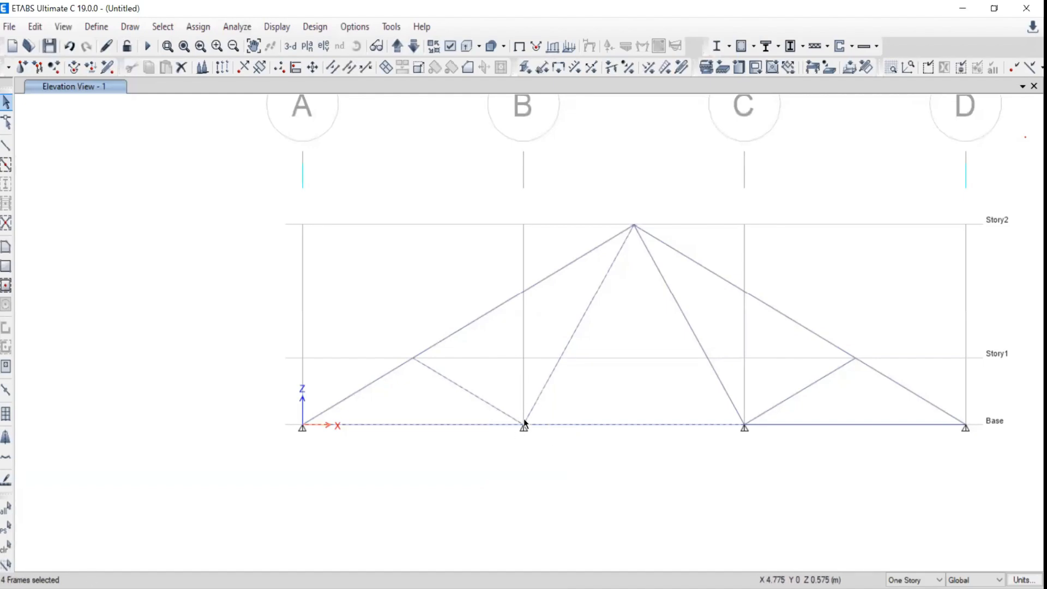
click(5, 547)
Step: Select the web member between B and Story1 with its two end joints using an enclosing window, and clear the selection
drag(486, 378, 504, 381)
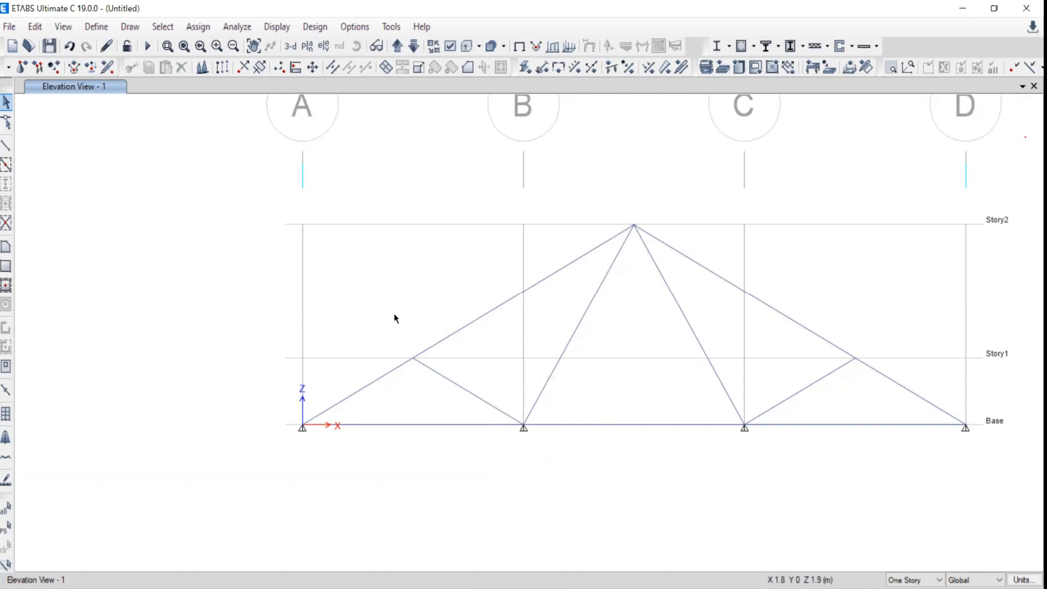
drag(379, 318, 586, 453)
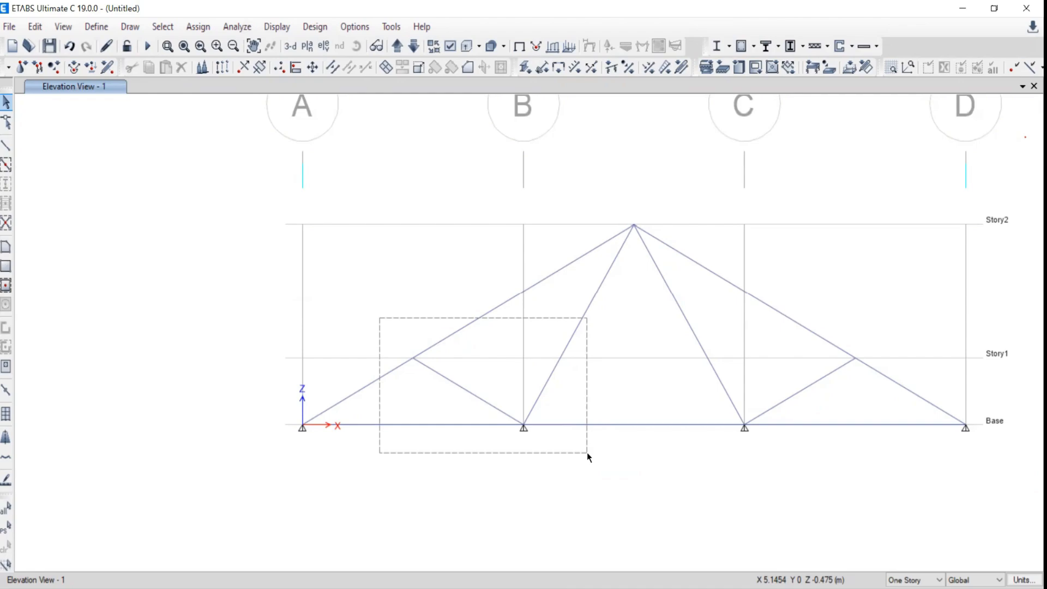
drag(587, 453, 587, 453)
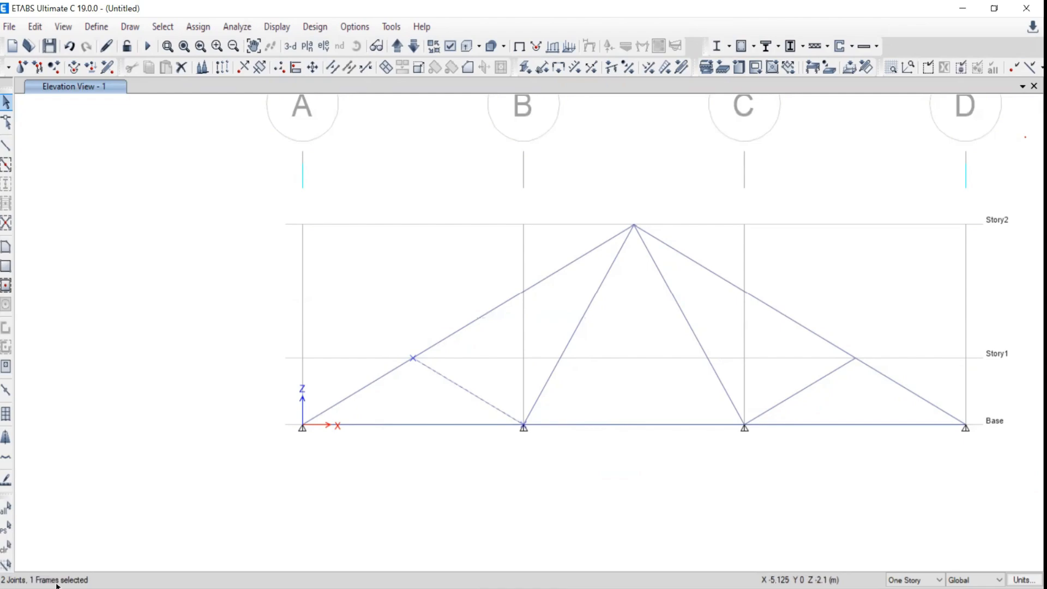
click(6, 547)
Step: Window-select joints A and B, the nearby Story1 joint, the bottom chord between A and B and the short web, and clear the selection
drag(301, 357, 619, 449)
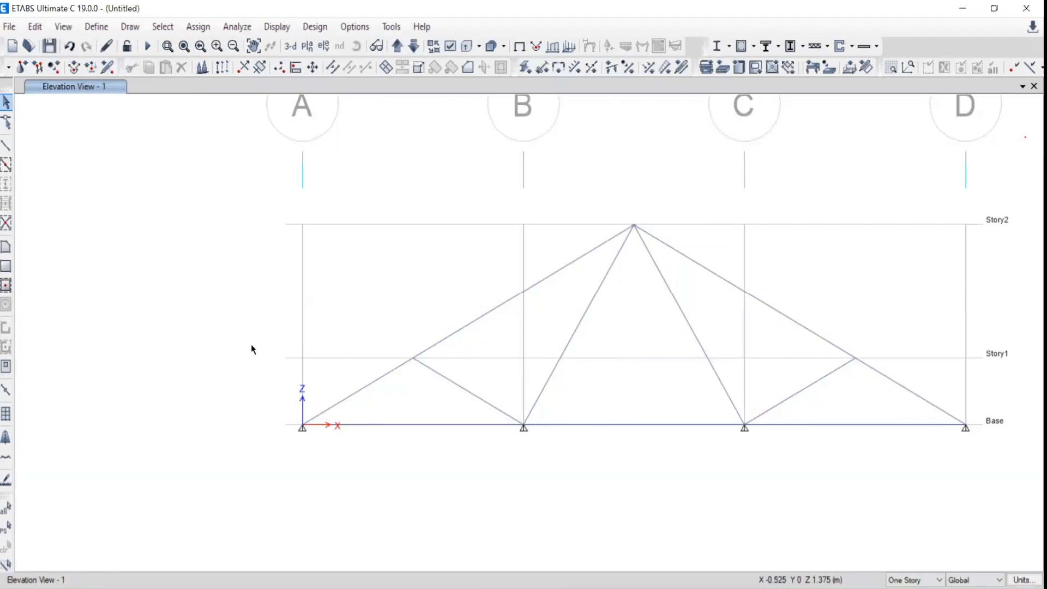
drag(221, 332, 629, 476)
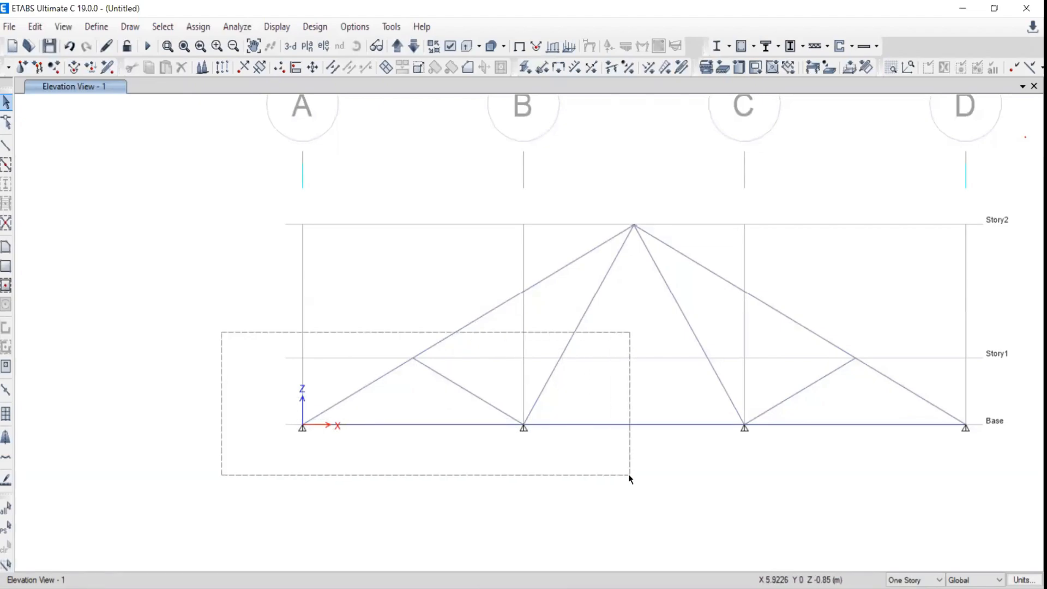
drag(629, 475, 618, 466)
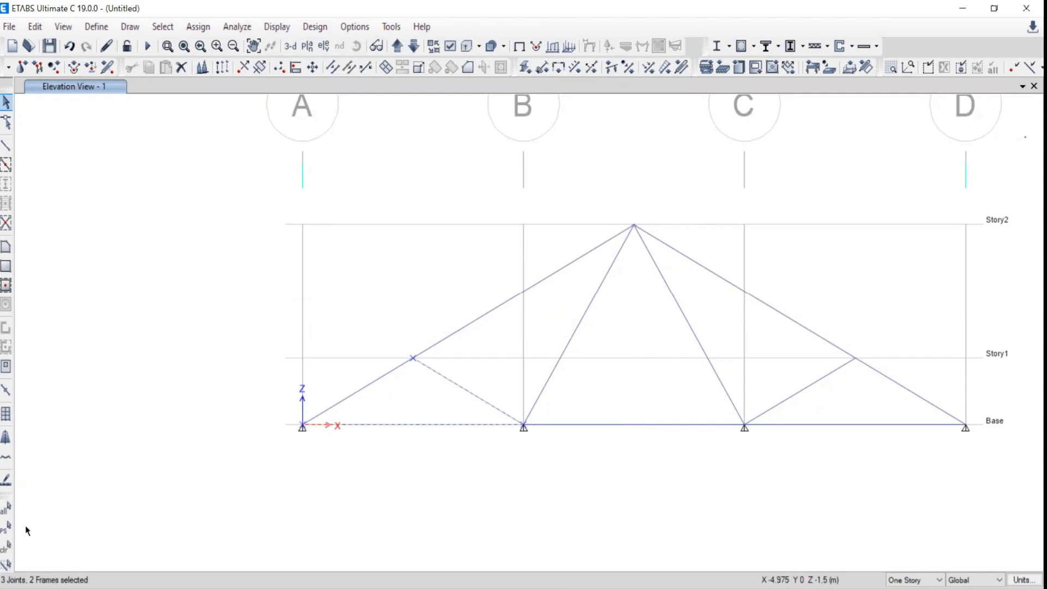
click(6, 547)
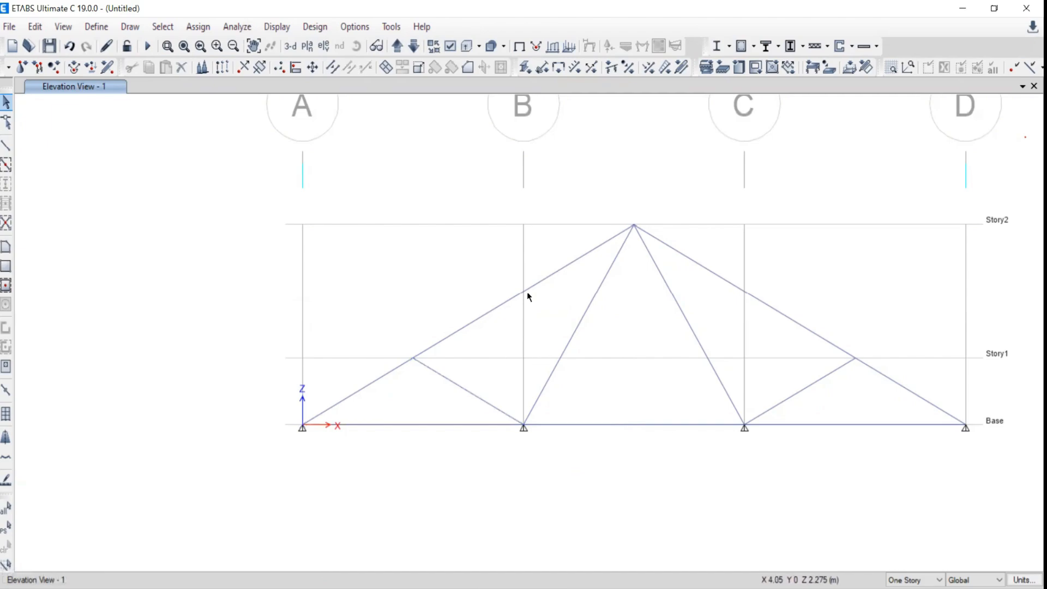
Step: Try a crossing window selection around joint B and the web member running to Story1
drag(543, 342, 379, 452)
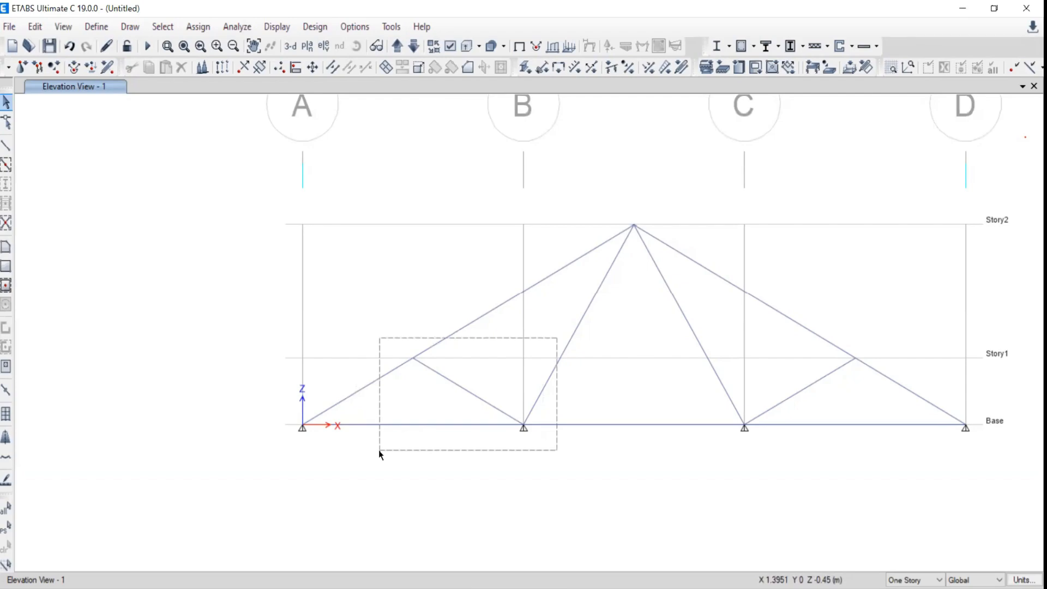
drag(379, 451, 461, 426)
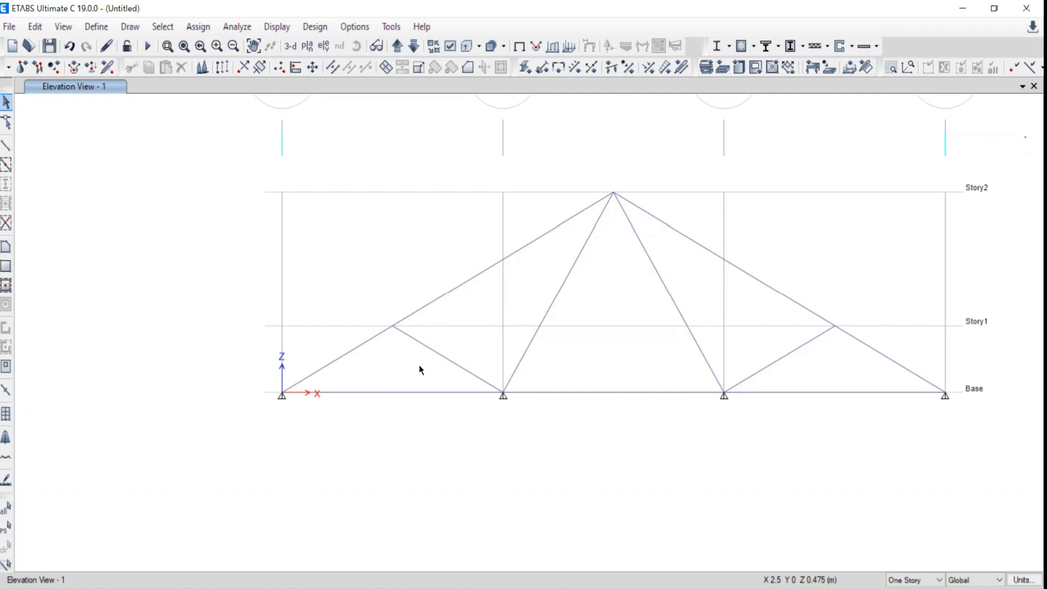
middle_drag(724, 385, 676, 427)
middle_drag(770, 399, 701, 388)
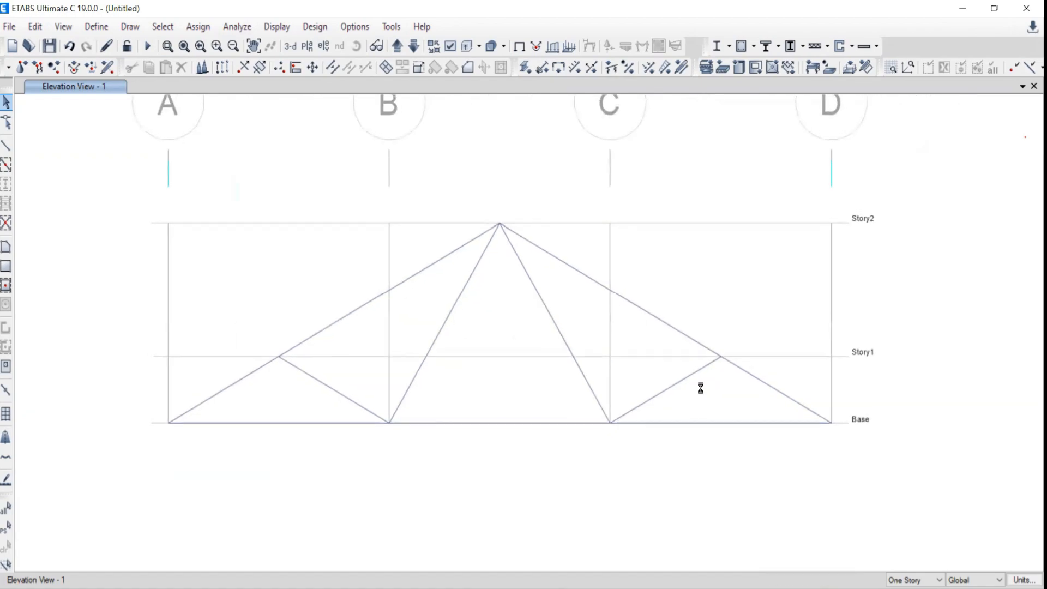
Step: Check the supports in the Word truss figure and select the base joints at B and C with enclosing windows
scroll(396, 445, up, 3)
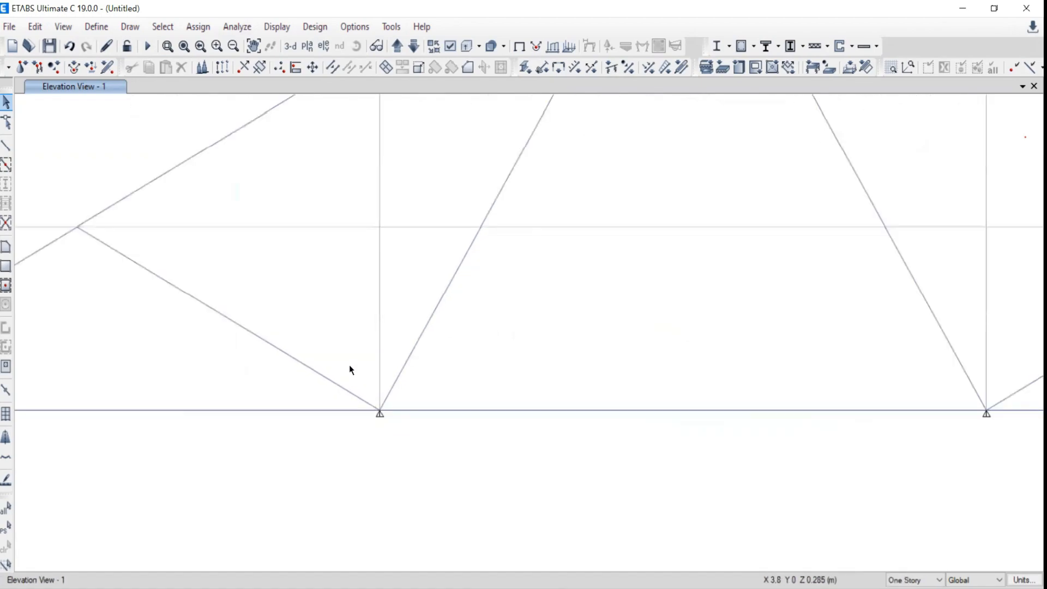
drag(350, 368, 441, 453)
scroll(400, 409, down, 3)
key(alt+Tab)
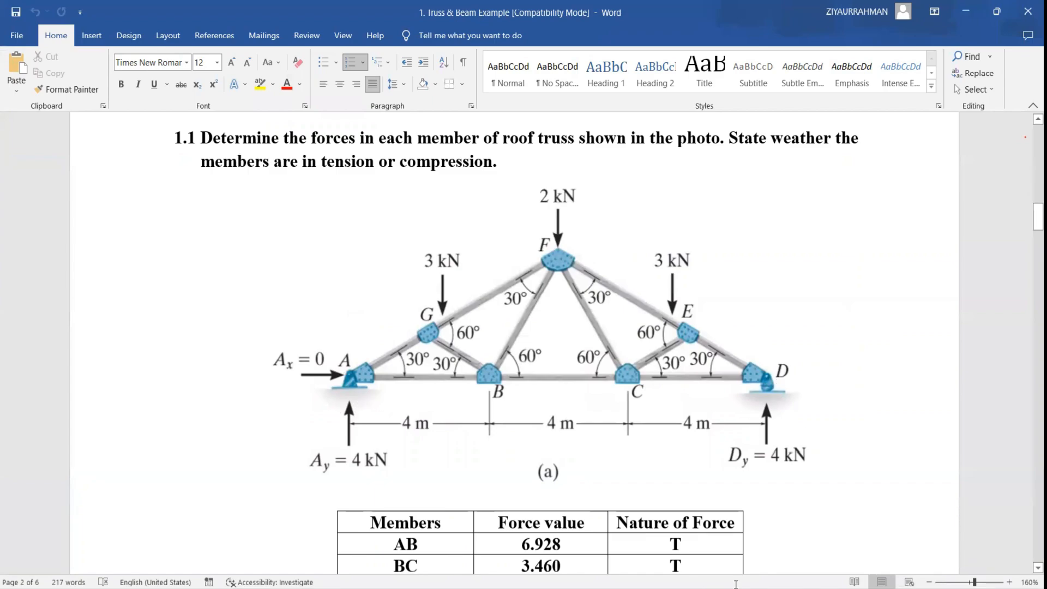
key(alt+Tab)
drag(381, 367, 457, 440)
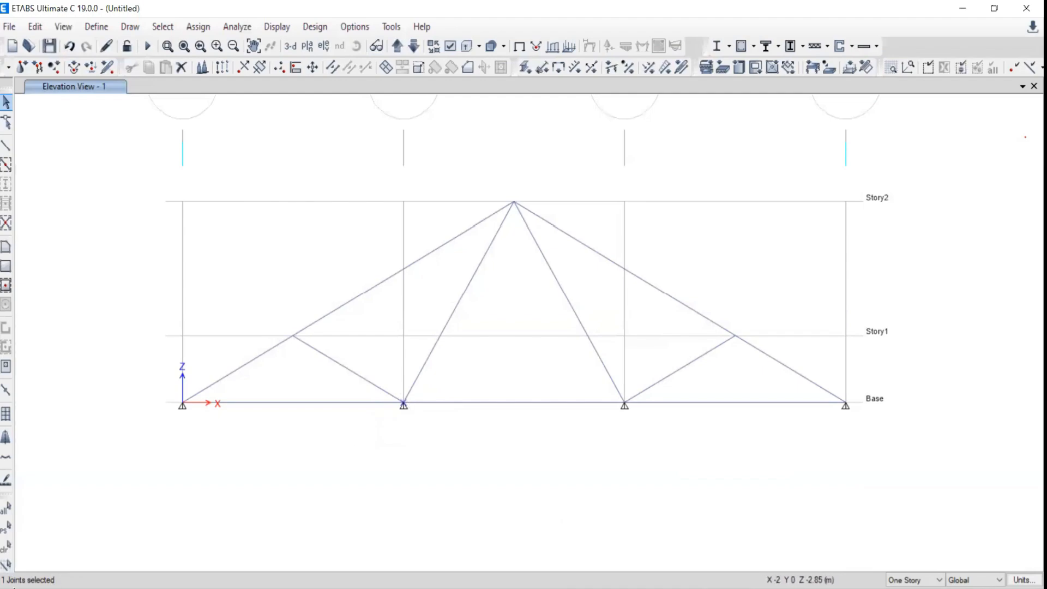
drag(596, 378, 638, 419)
Step: Open the joint restraints assignment for the selected joints and choose the fast restraint that clears all translations and rotations
click(197, 27)
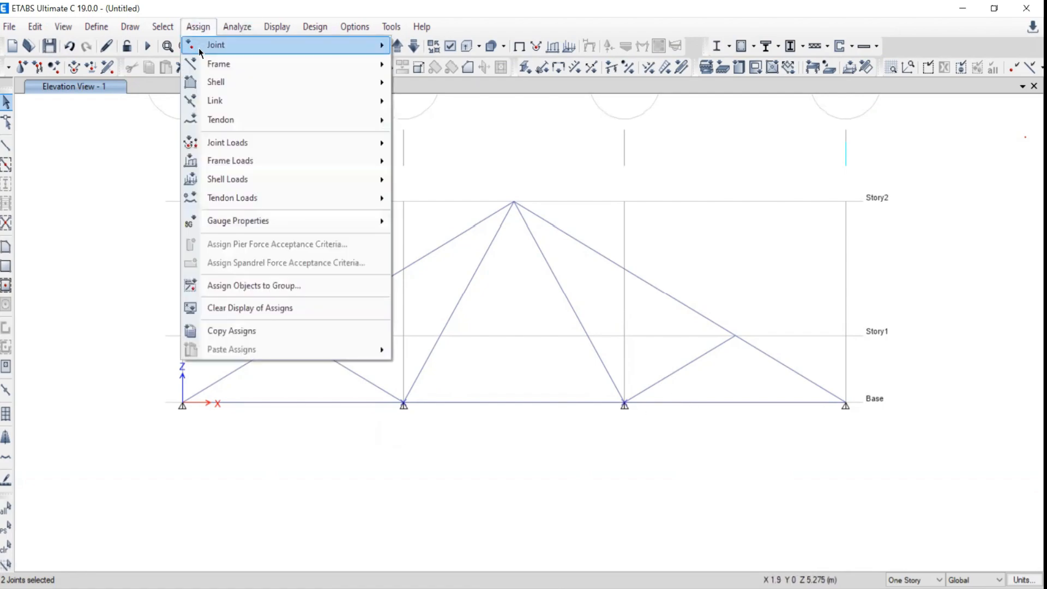
mouse_move(193, 50)
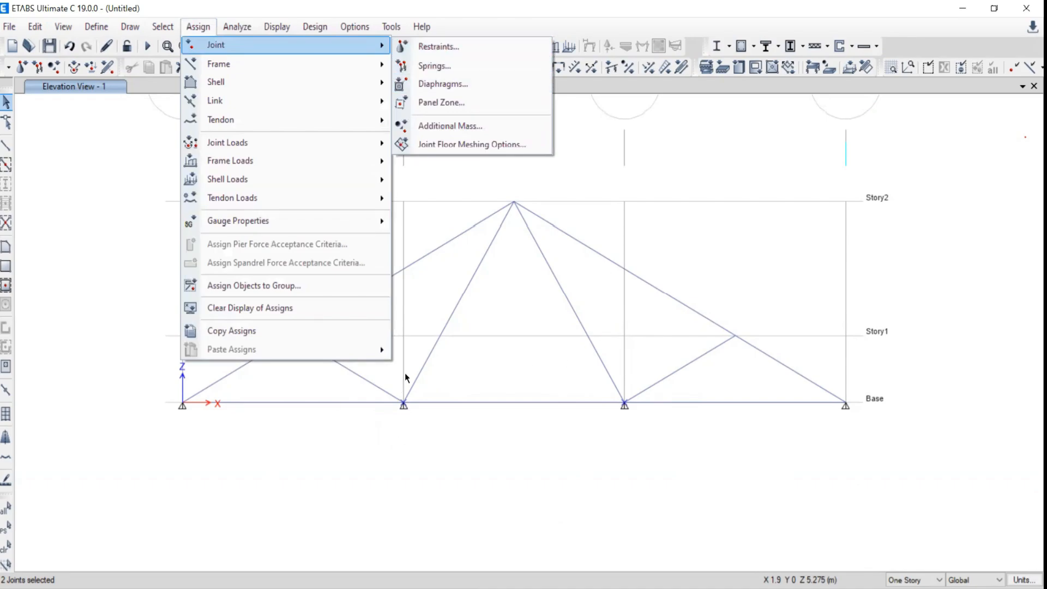
click(436, 47)
drag(478, 215, 221, 215)
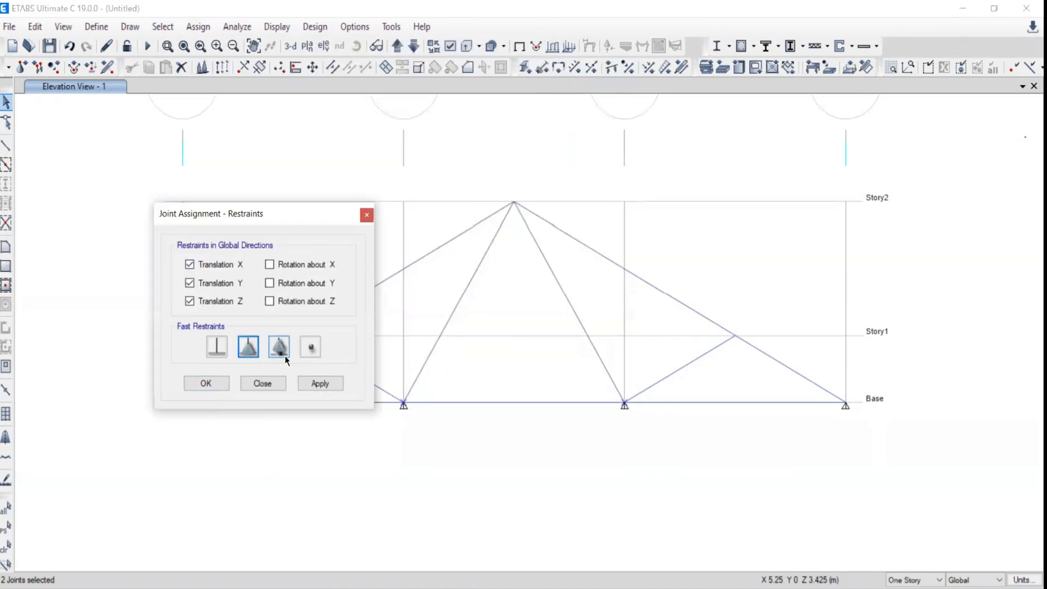
click(313, 345)
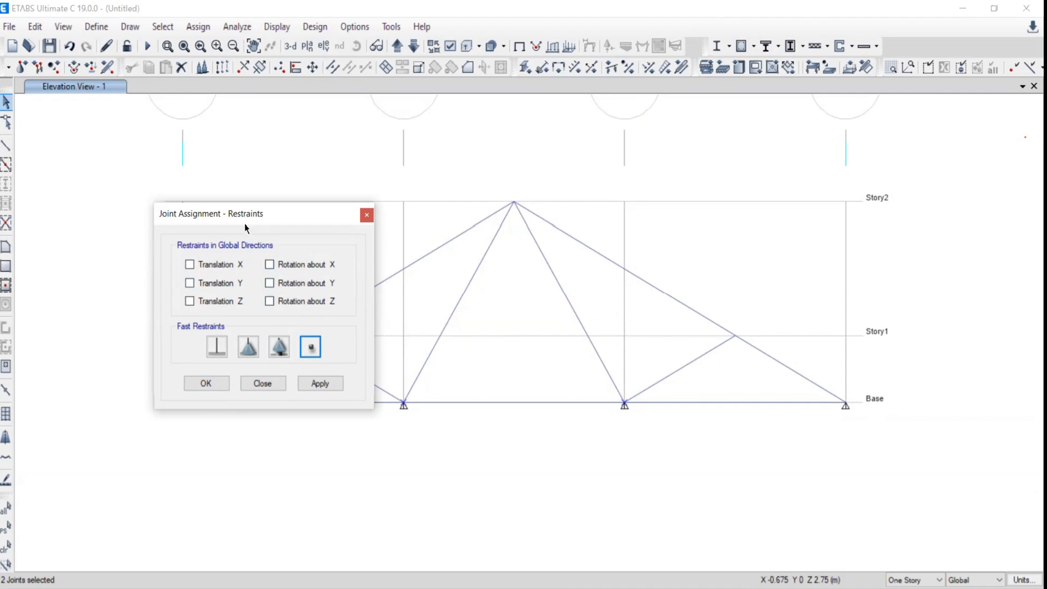
drag(200, 220, 255, 205)
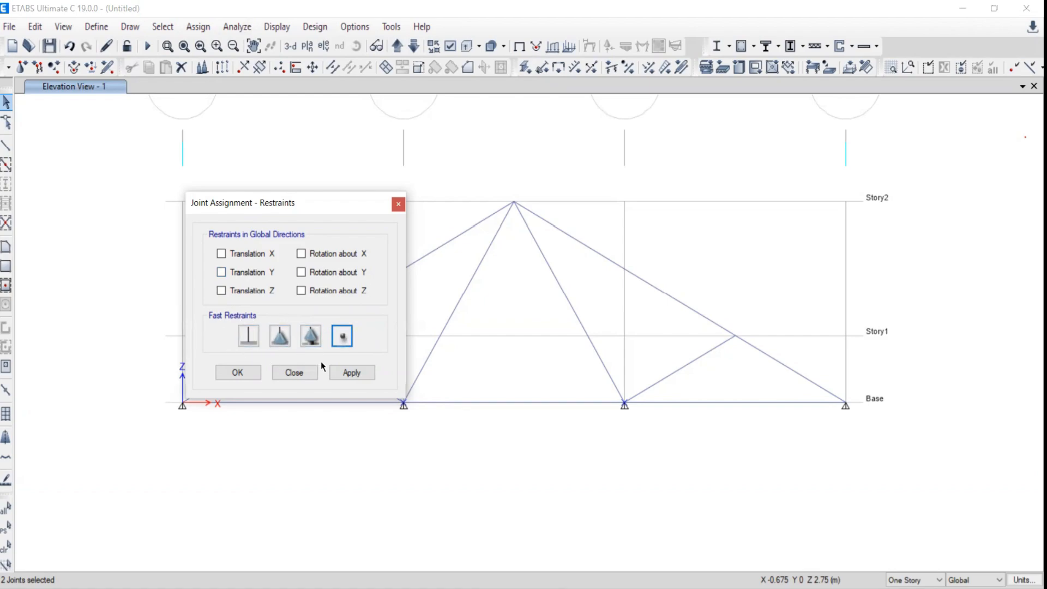
Step: Try the fixed, pinned and roller fast restraints in turn to compare which translations and rotations each one restrains
click(244, 338)
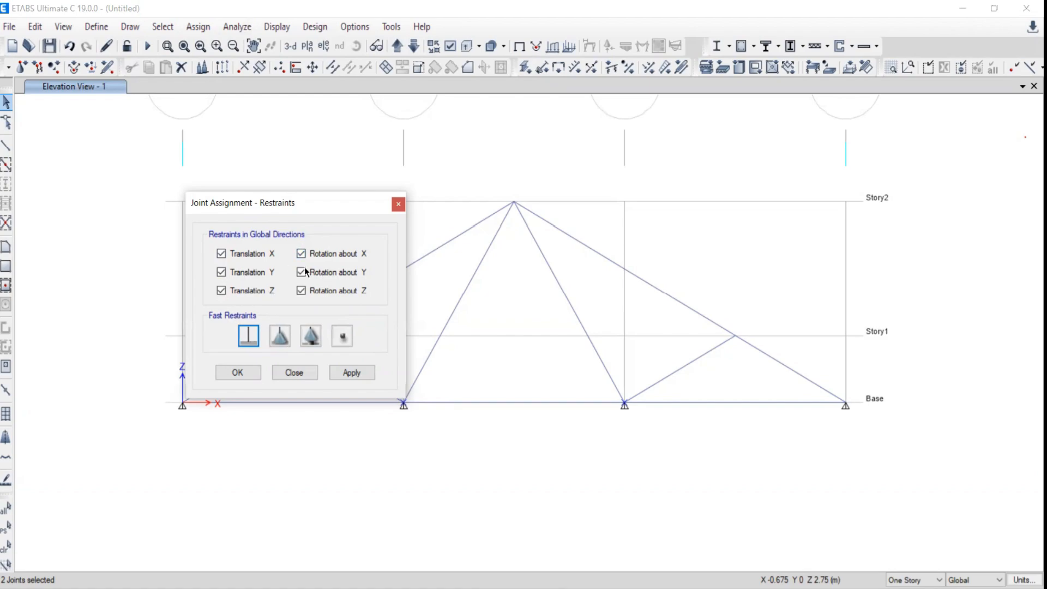
click(279, 338)
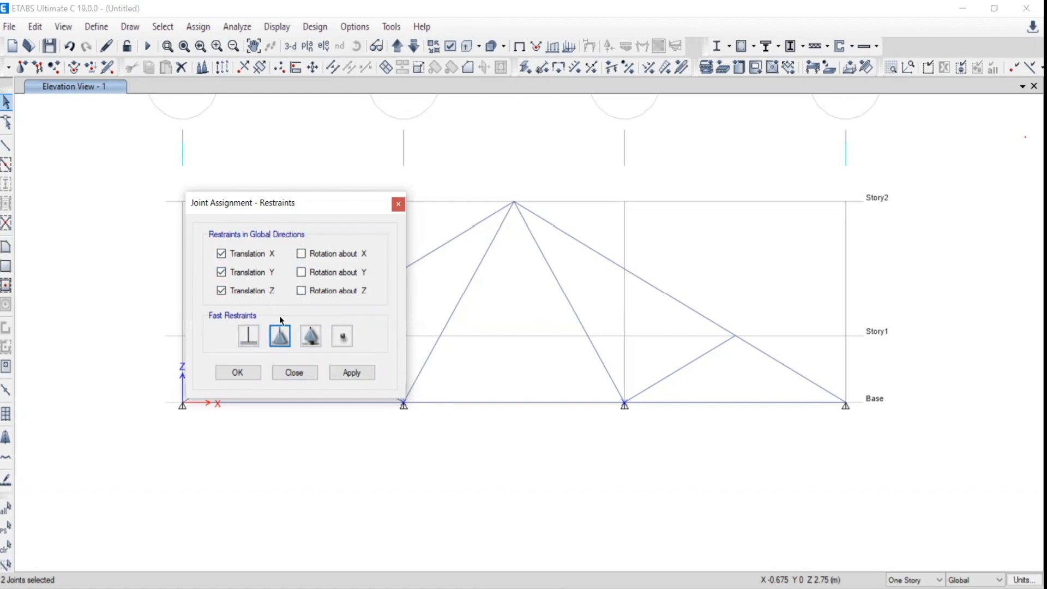
click(317, 337)
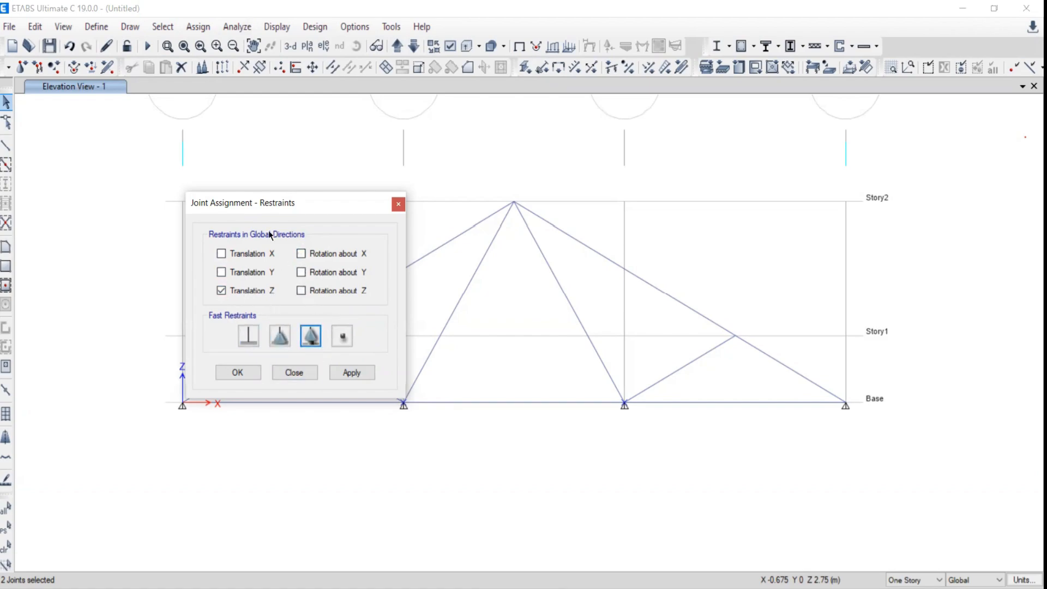
Step: Assign the free condition to base joints B and C, with no translation or rotation restrained
click(340, 338)
middle_drag(472, 478, 486, 520)
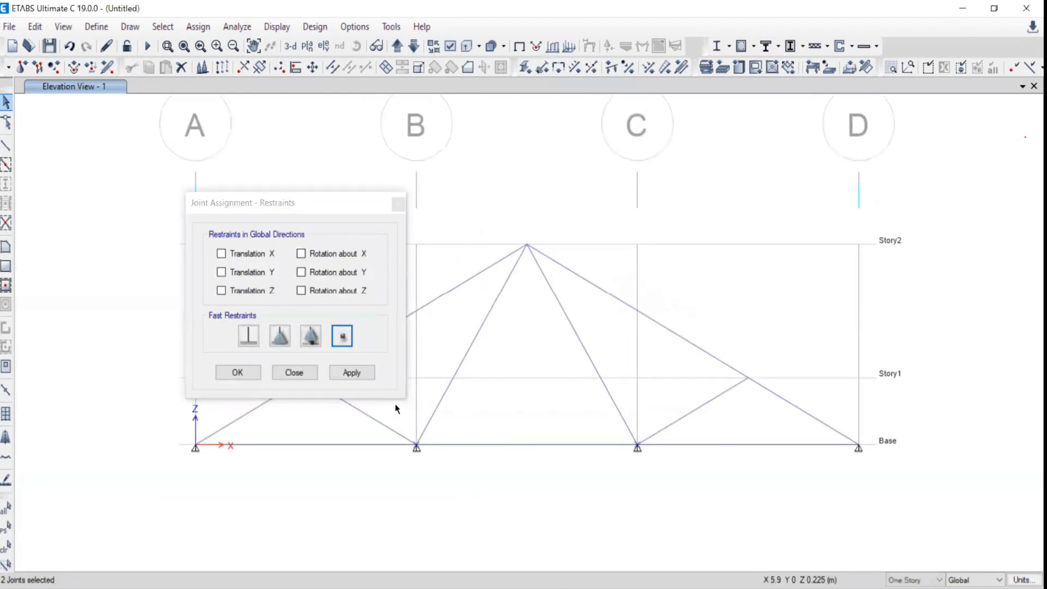
click(349, 372)
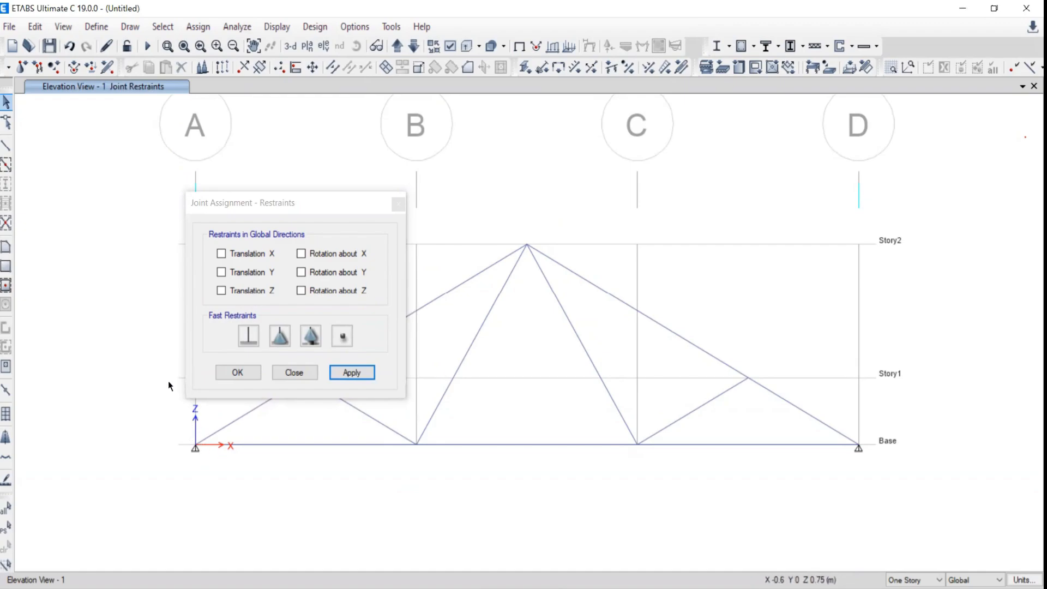
Step: Check the support at D in the Word figure and assign a roller restraining only Translation Z to base joint D
key(alt+Tab)
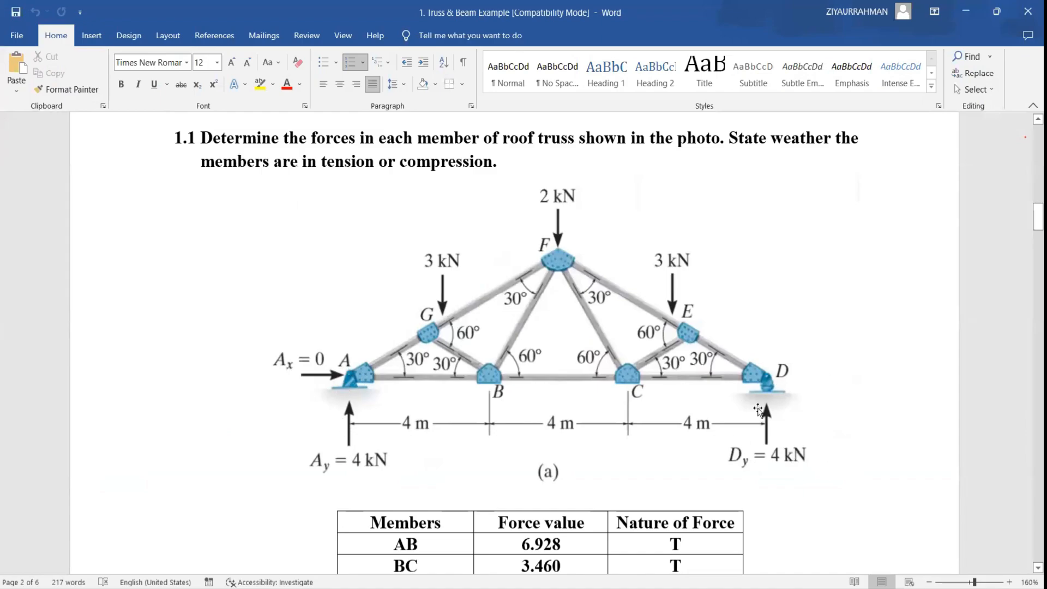
key(alt+Tab)
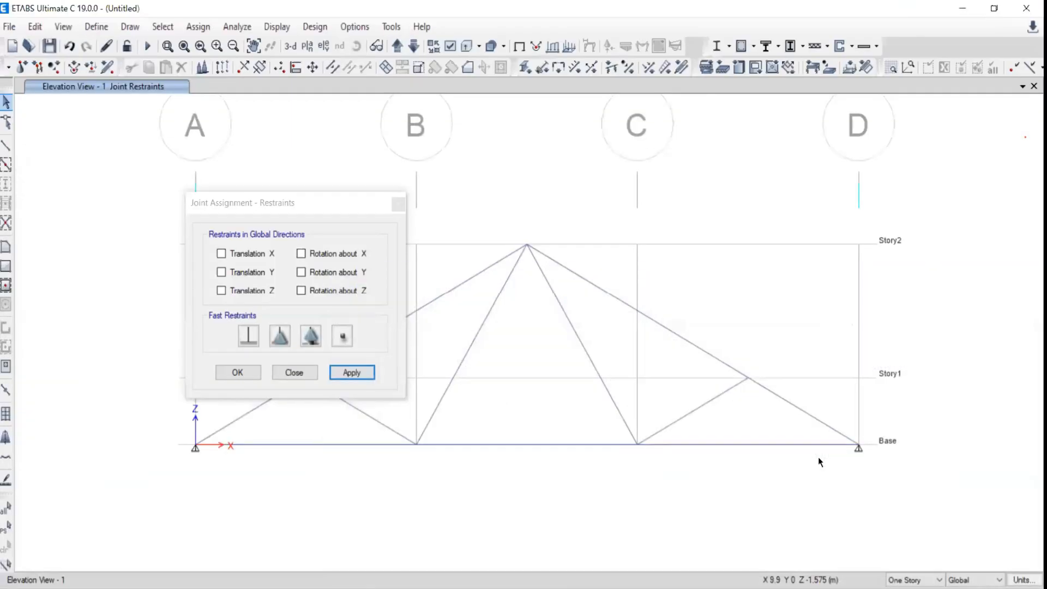
drag(823, 394, 869, 467)
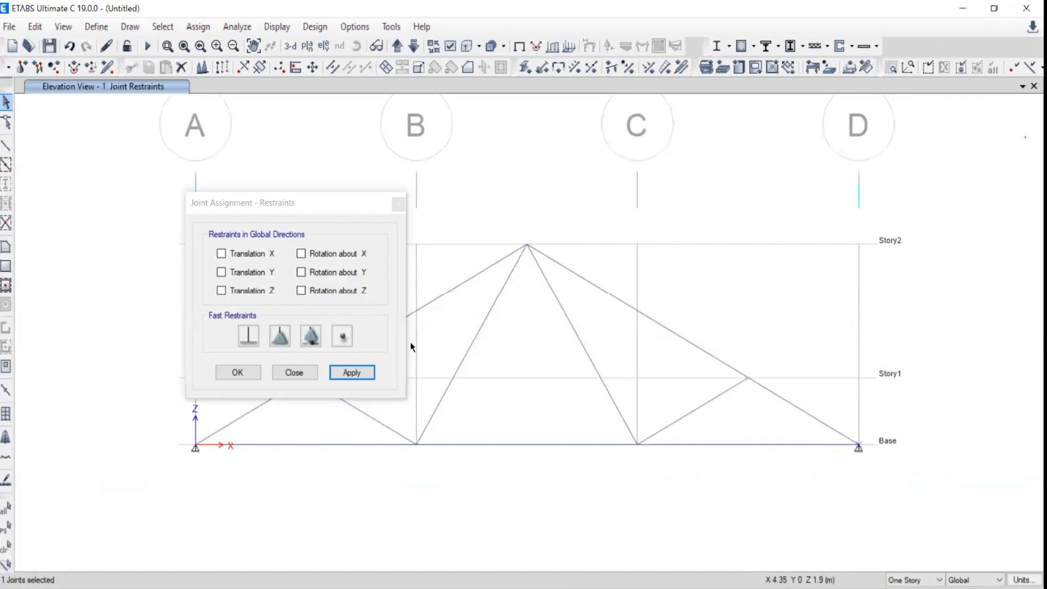
click(305, 339)
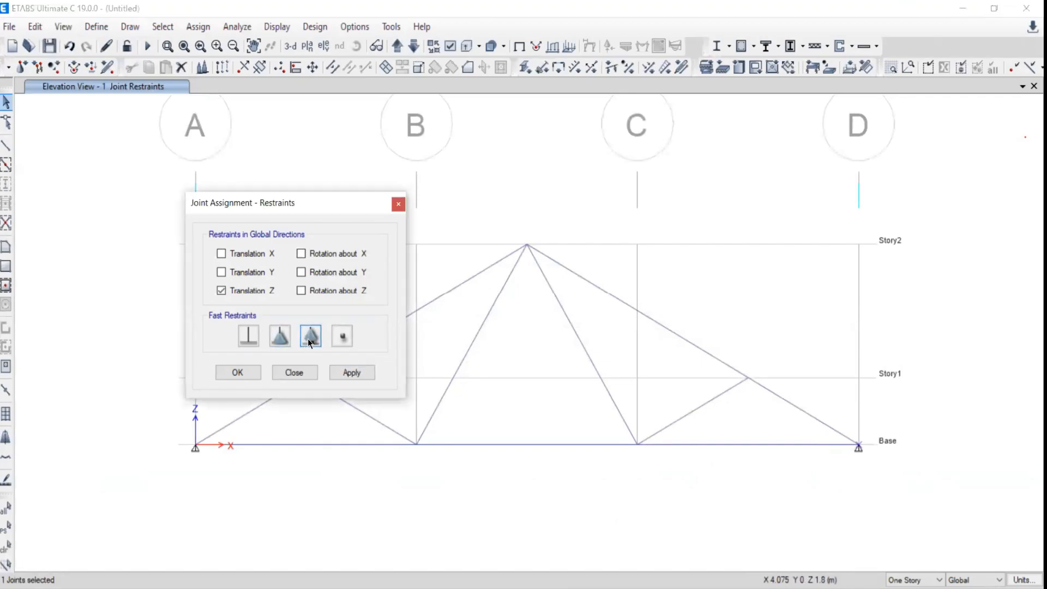
click(351, 373)
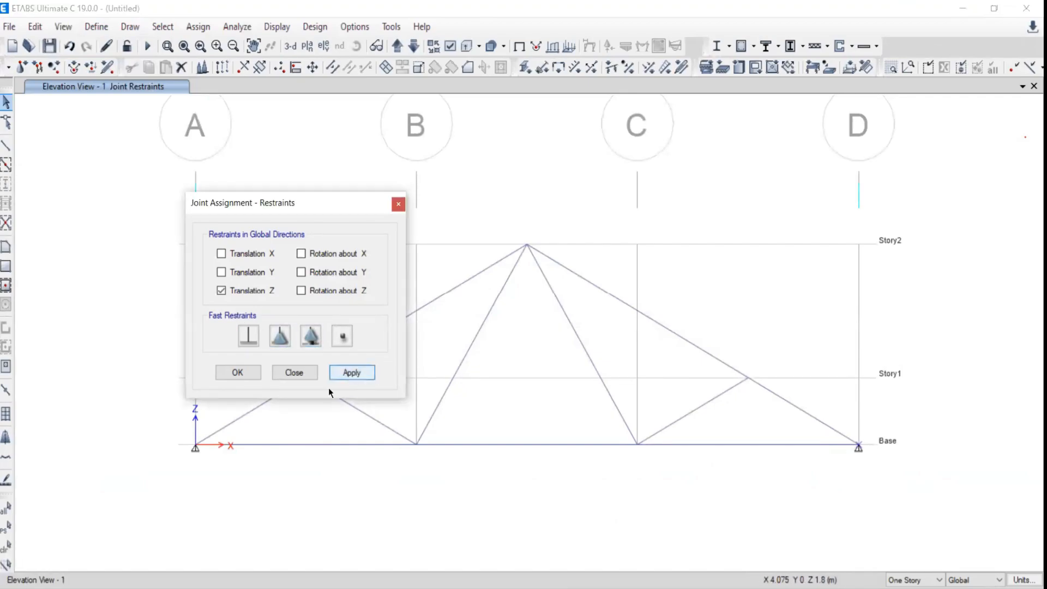
click(287, 373)
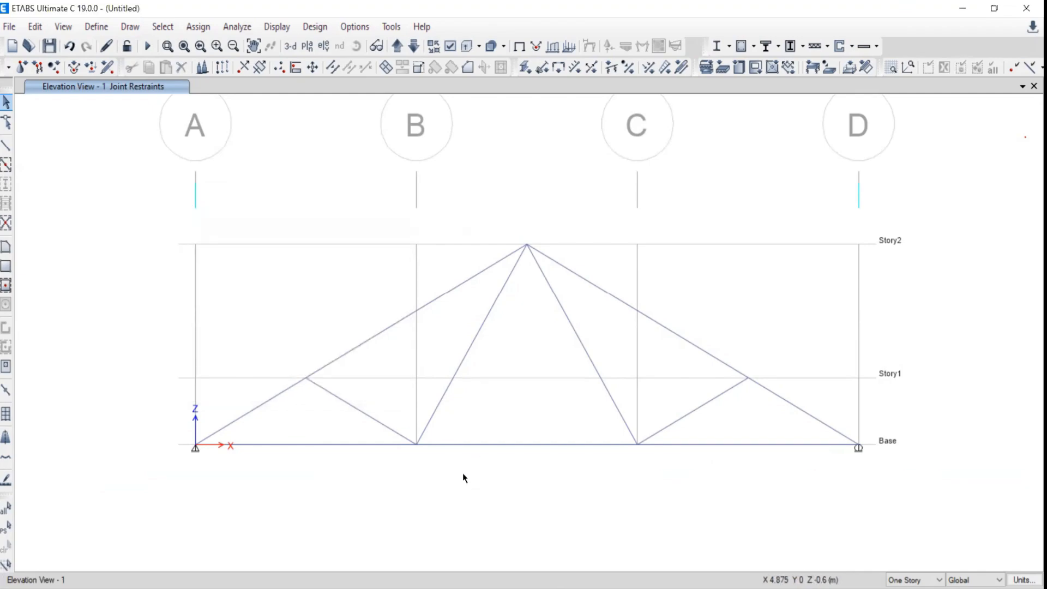
Step: Check joint G in the Word figure, select the left top chord with its Story1 joint, and clear the selection
middle_drag(452, 431, 423, 443)
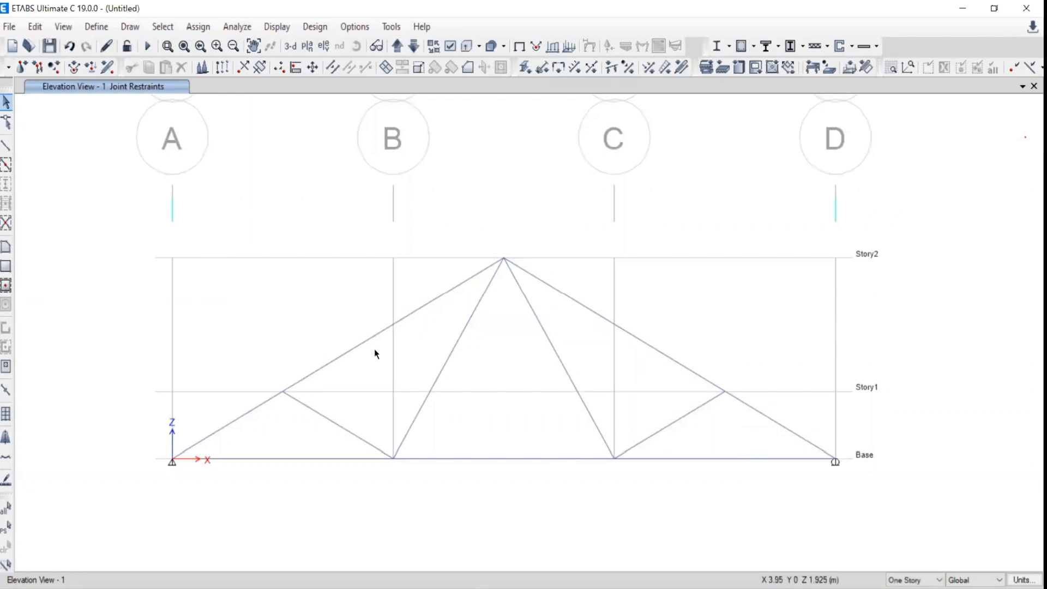
click(352, 349)
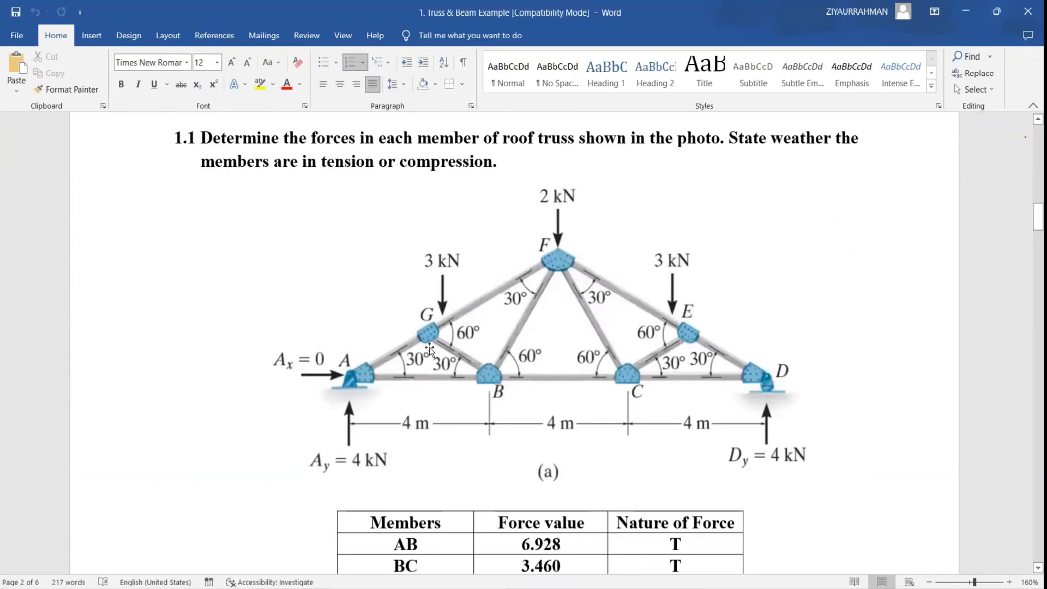
click(493, 295)
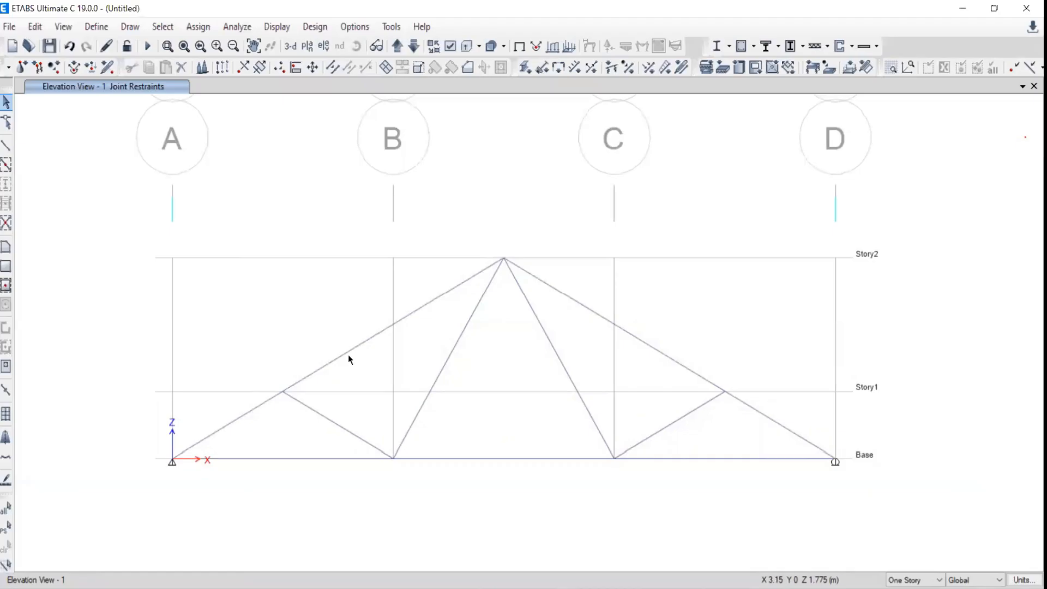
click(342, 355)
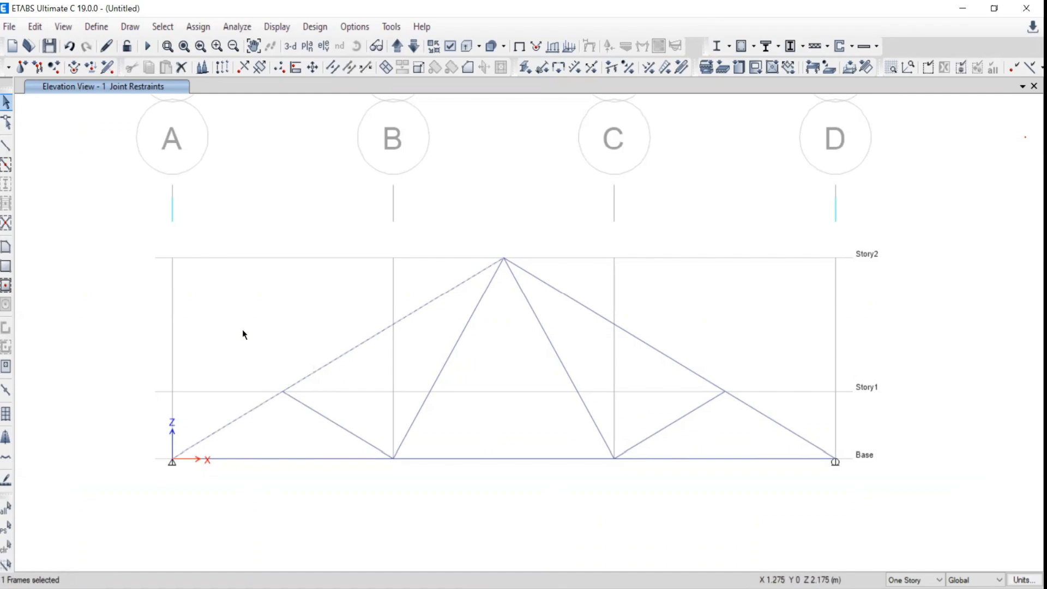
drag(242, 329, 322, 479)
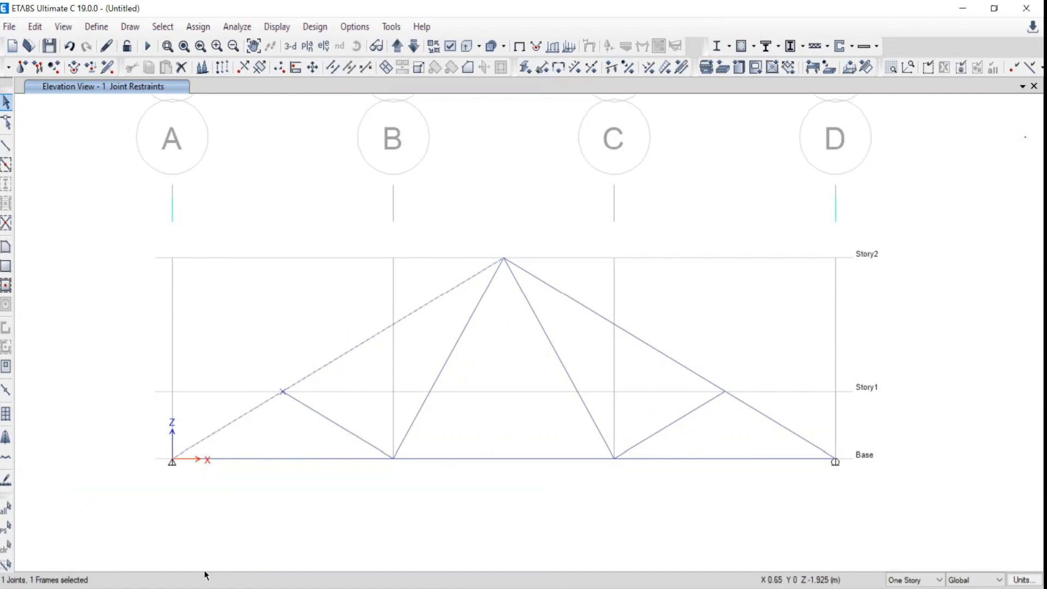
click(5, 549)
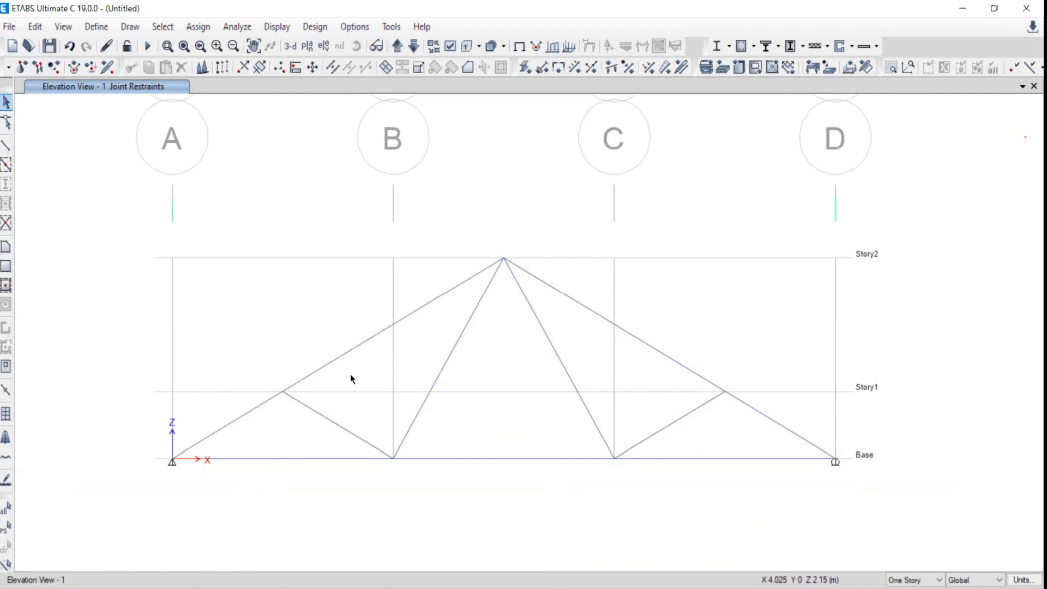
Step: Divide the left top chord at its Story1 joint by breaking it at intersections with selected frames and joints
click(321, 372)
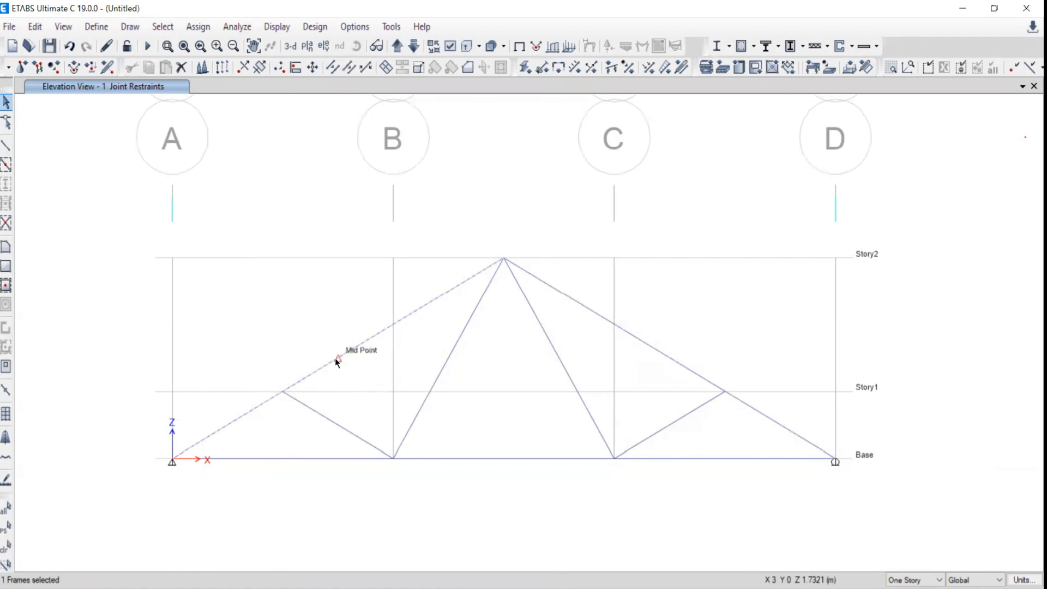
drag(288, 391, 319, 417)
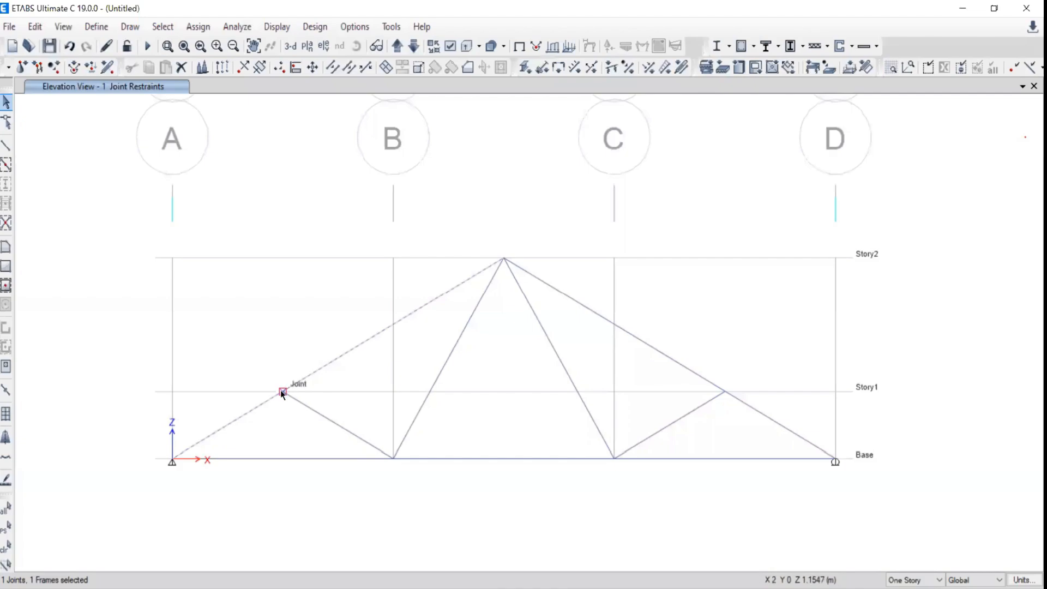
click(33, 26)
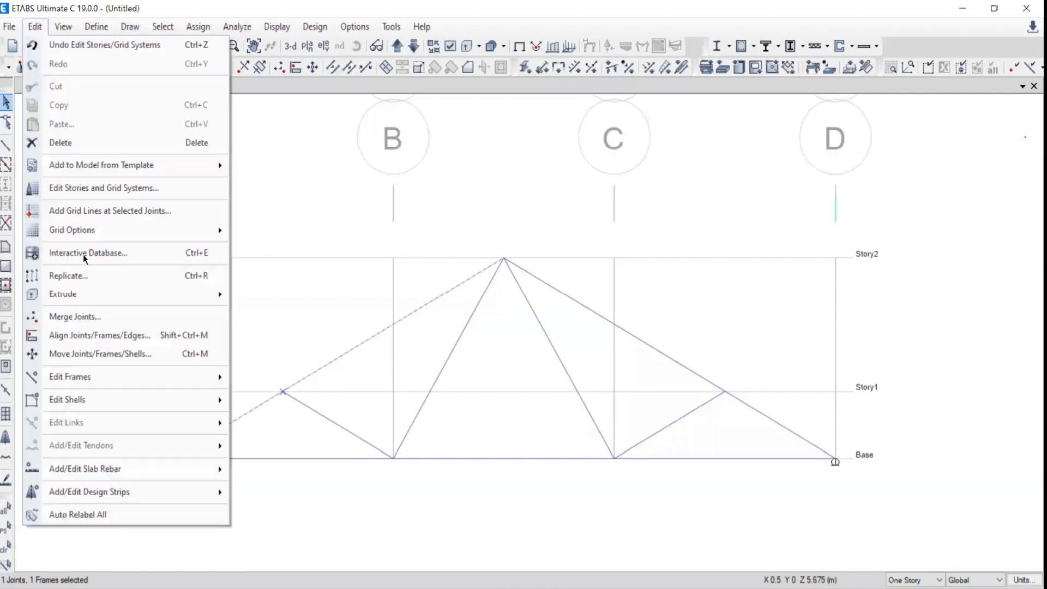
mouse_move(82, 377)
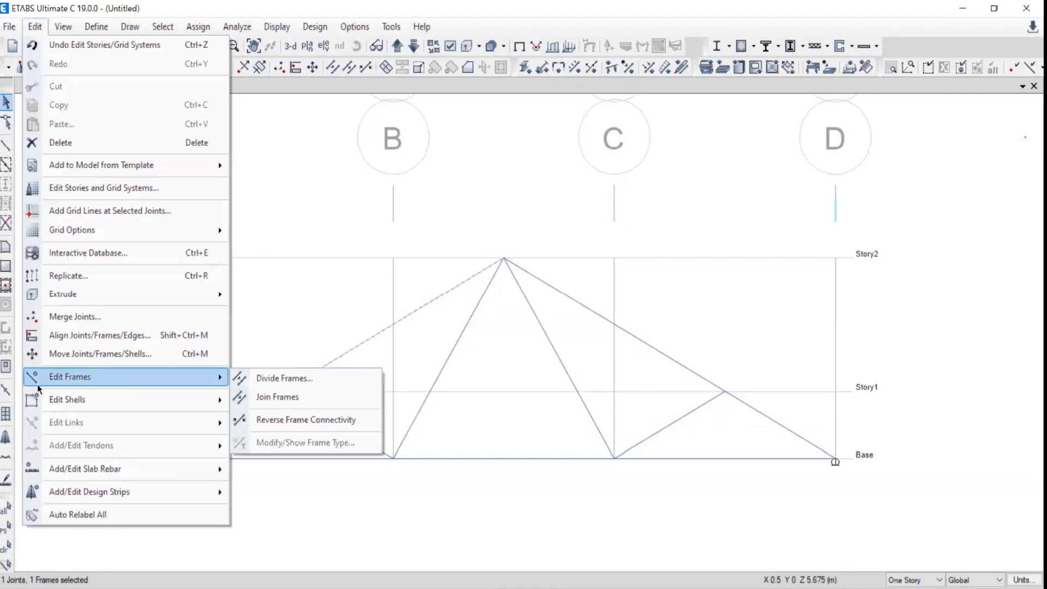
click(269, 381)
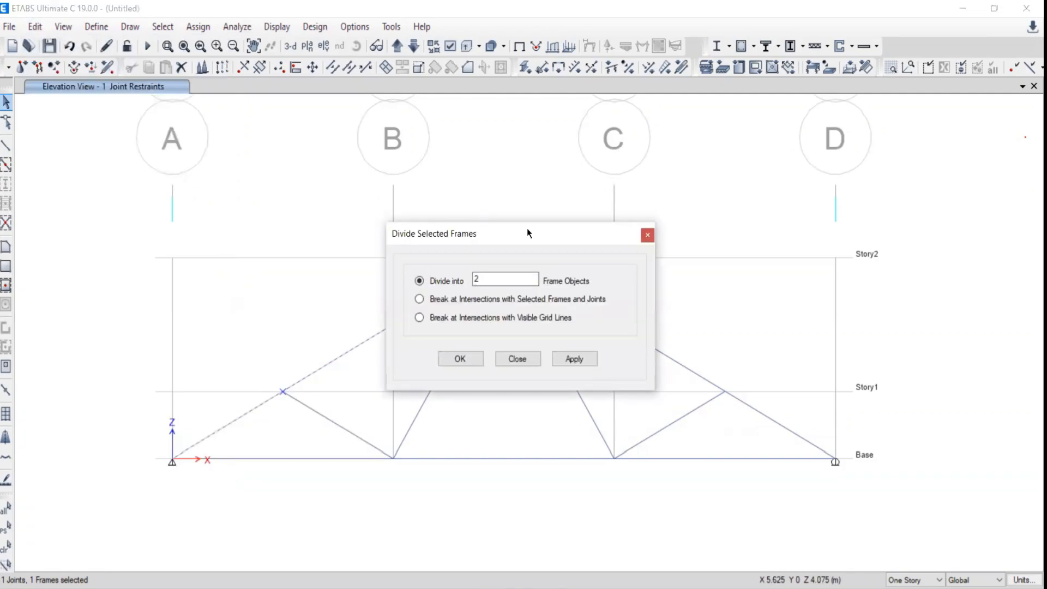
drag(528, 233, 815, 176)
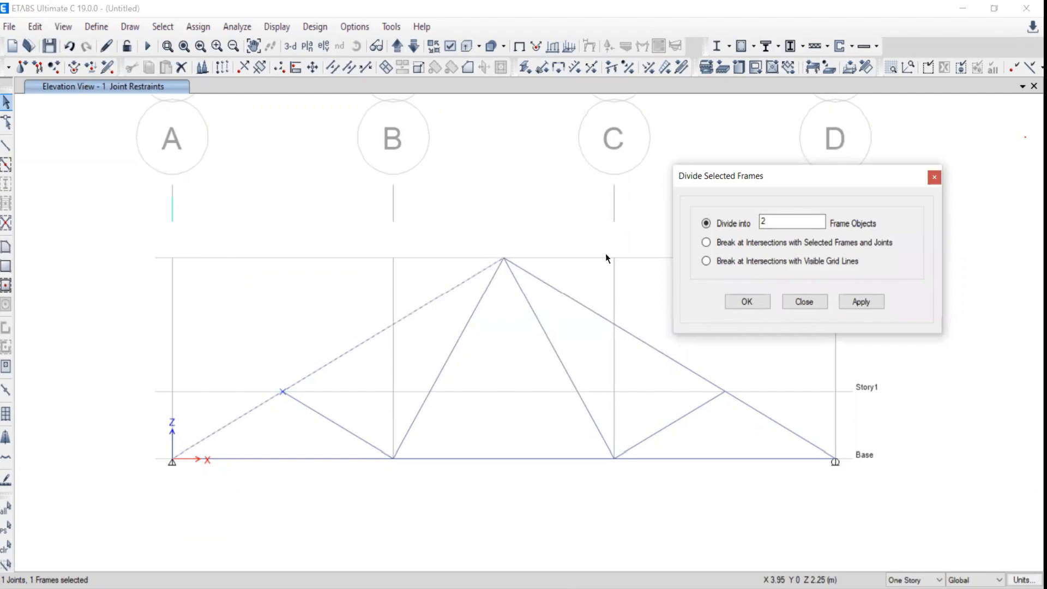
click(707, 243)
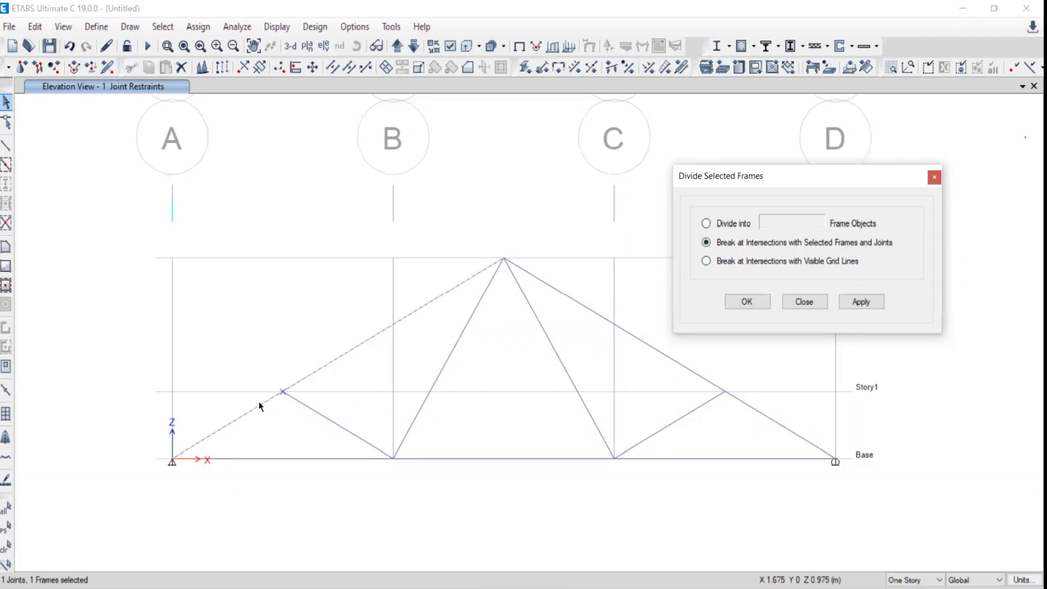
click(861, 301)
click(861, 301)
Step: Check the divided left top chord by selecting it, clear the selection, and try applying the division with nothing selected
click(319, 367)
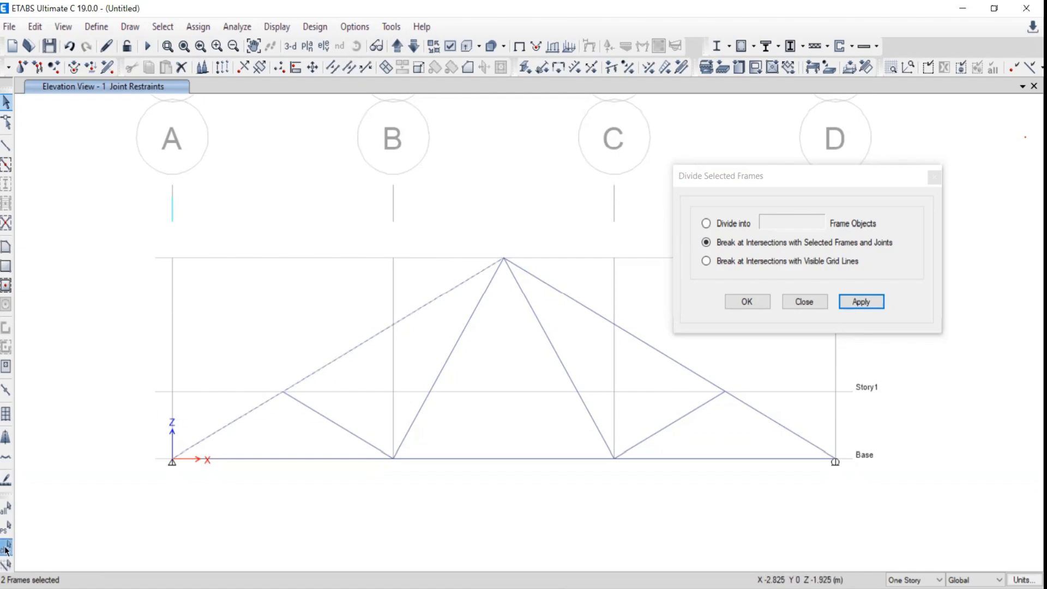
middle_drag(494, 427, 237, 456)
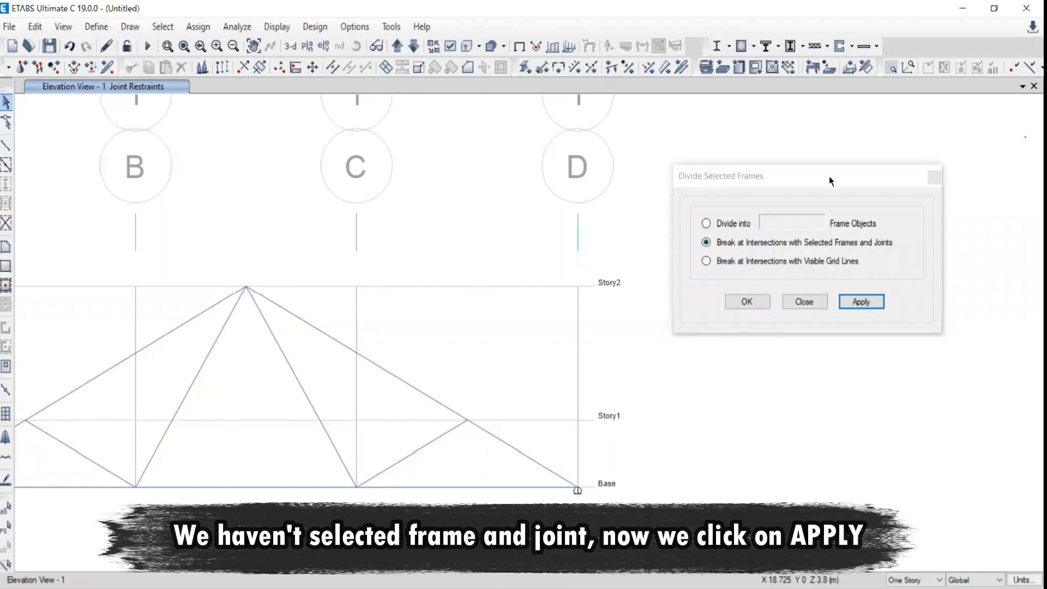
click(855, 302)
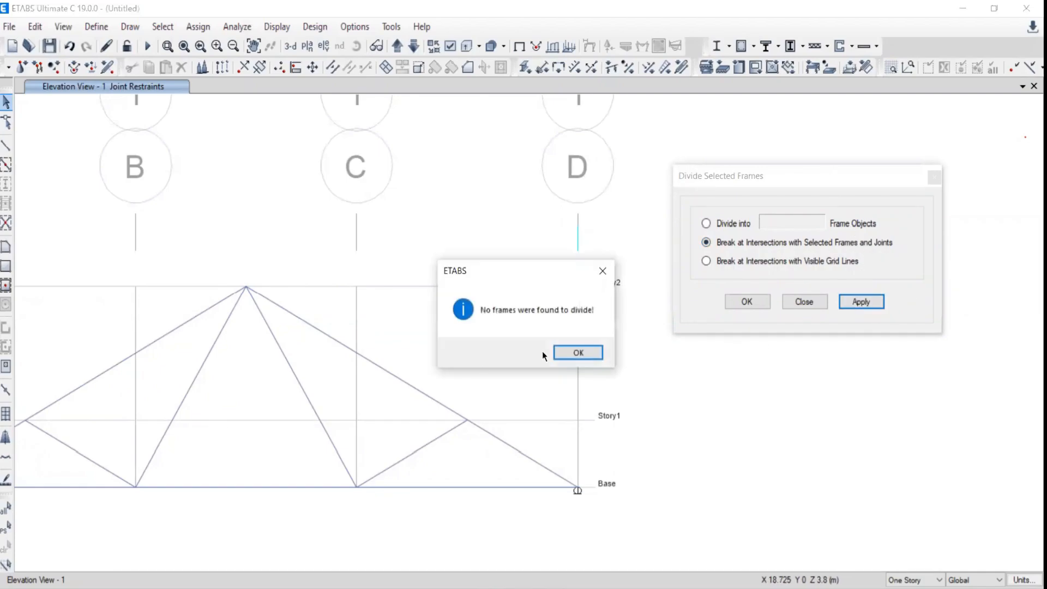
Step: Divide the right top chord at its Story1 joint by breaking it at intersections with the selected frame and joint
click(399, 379)
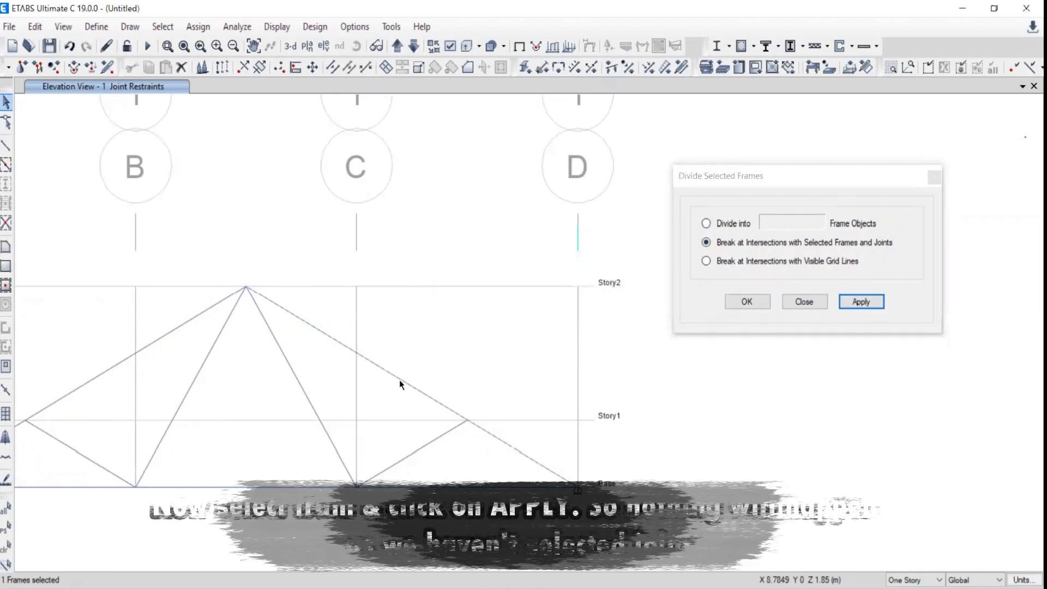
click(859, 301)
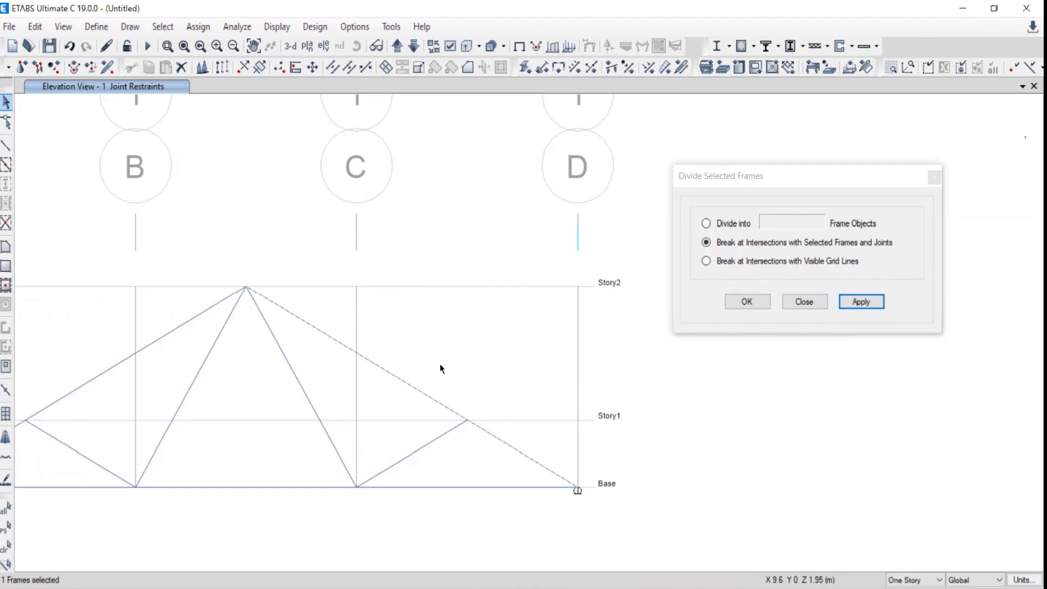
drag(440, 364, 505, 464)
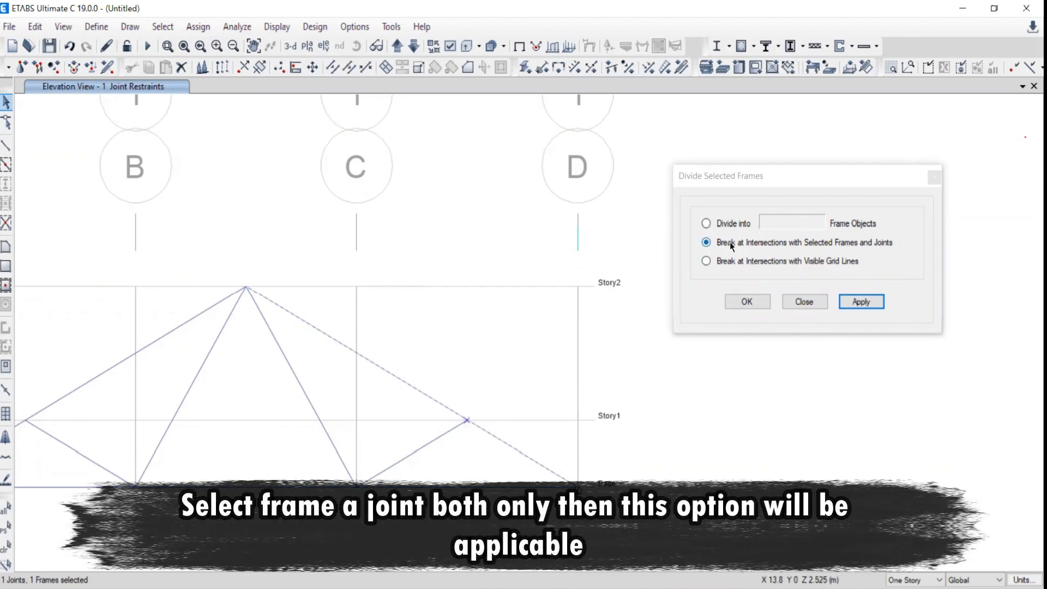
click(856, 304)
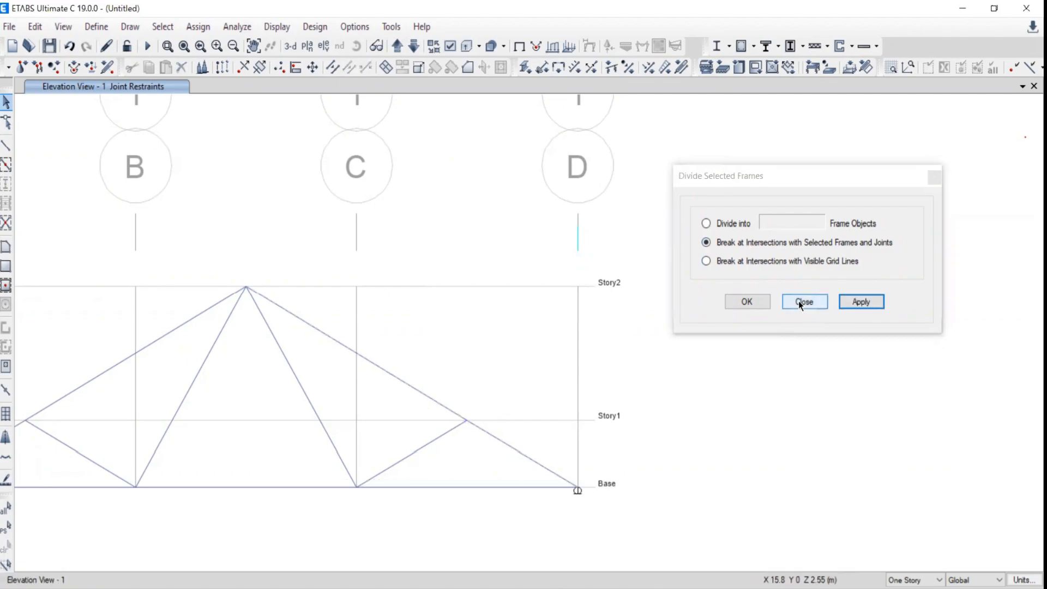
click(799, 300)
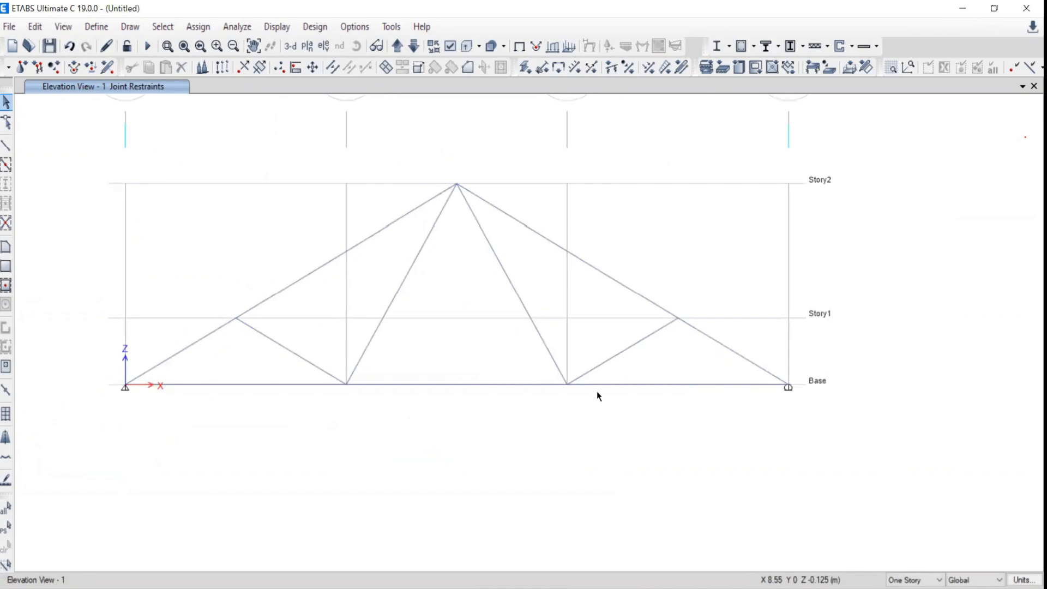
Step: Save the truss model as 2 in the CAD folder
click(49, 48)
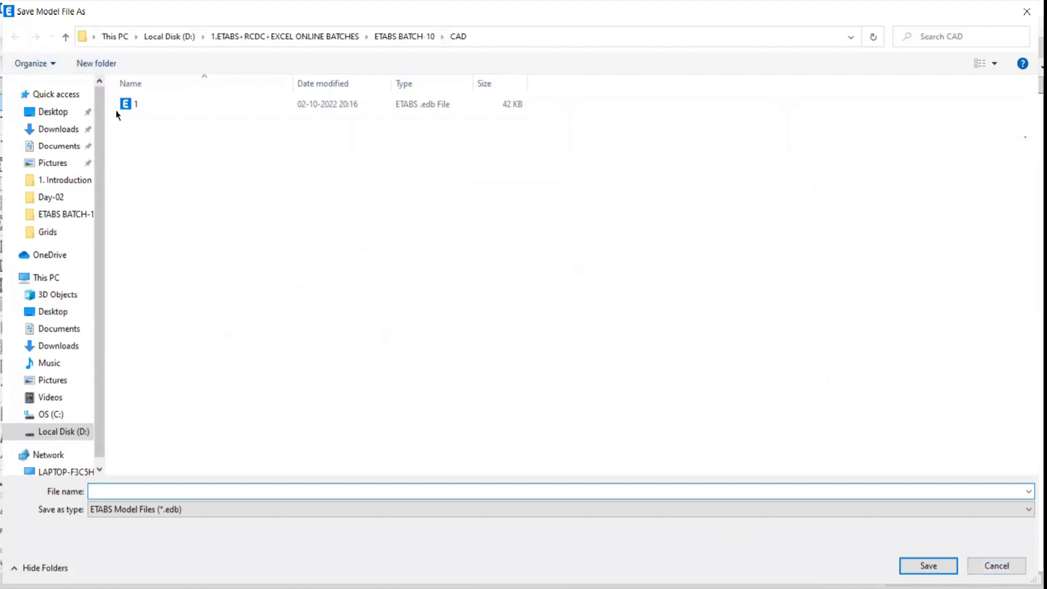
text(2)
click(928, 566)
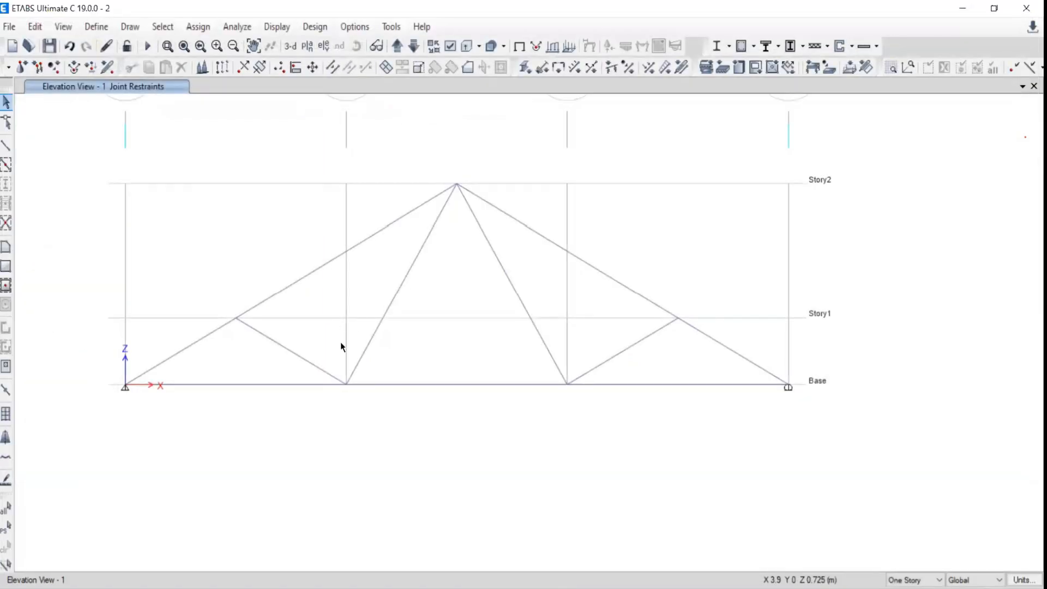
click(48, 47)
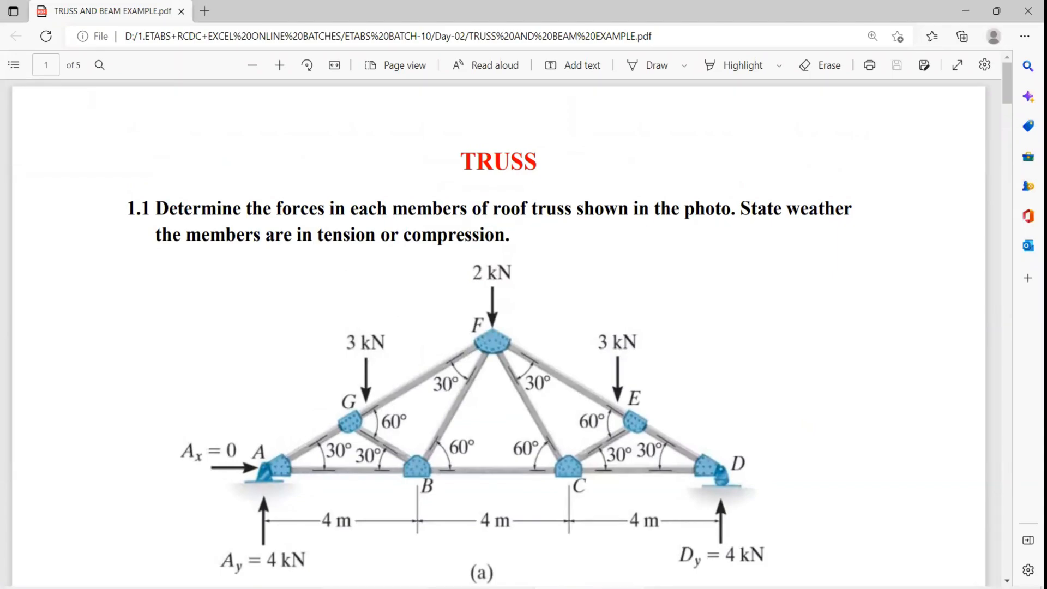
Step: Return from the PDF truss figure to ETABS, select the upper segment of the left top chord, and clear the selection
key(alt+Tab)
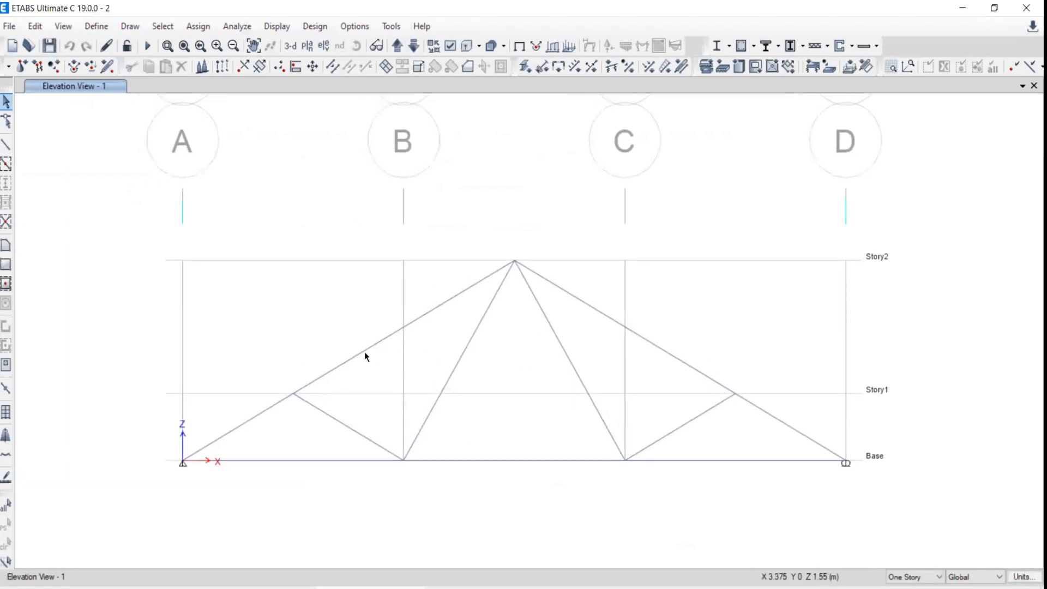
click(364, 350)
key(Escape)
Step: Handwrite a numbered list over the elevation view with the annotation pen, naming frame elements as 1 and shell elements as 2
mouse_move(75, 199)
mouse_down()
mouse_move(83, 227)
mouse_move(76, 200)
mouse_move(69, 215)
mouse_up()
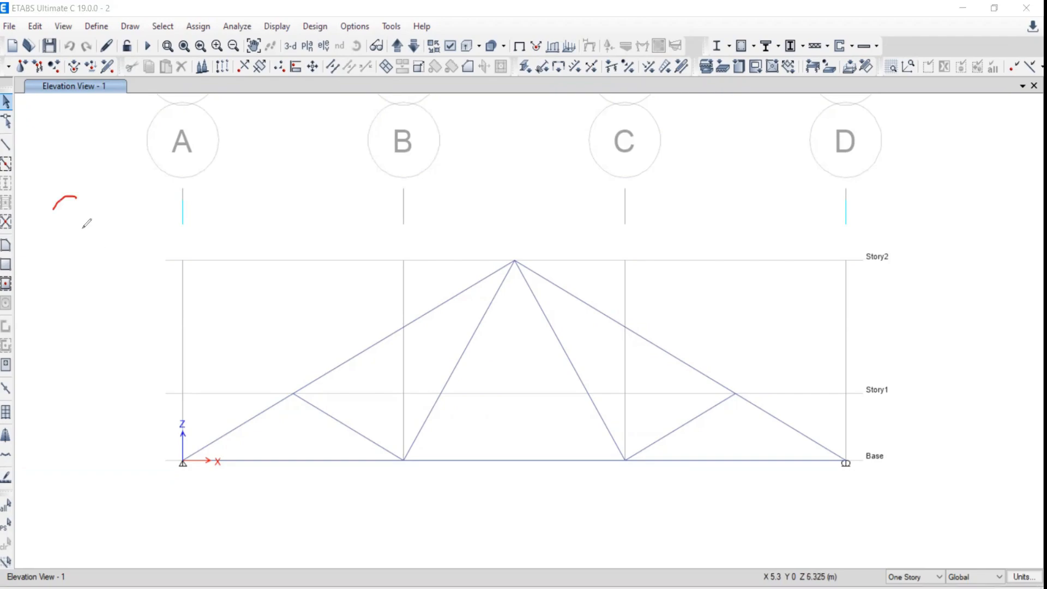
drag(136, 188, 122, 221)
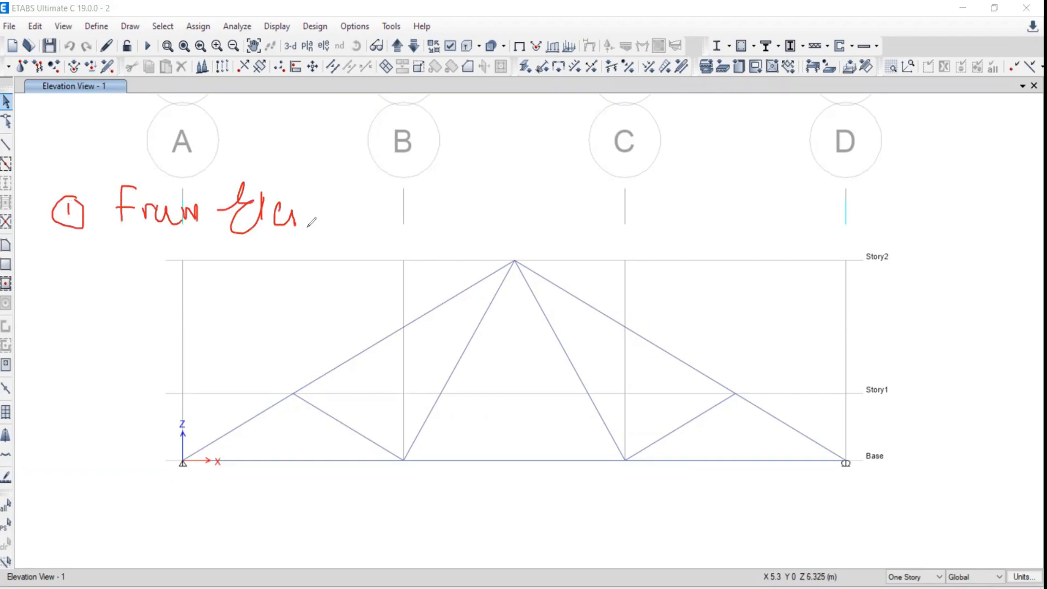
drag(307, 226, 319, 214)
drag(70, 264, 96, 302)
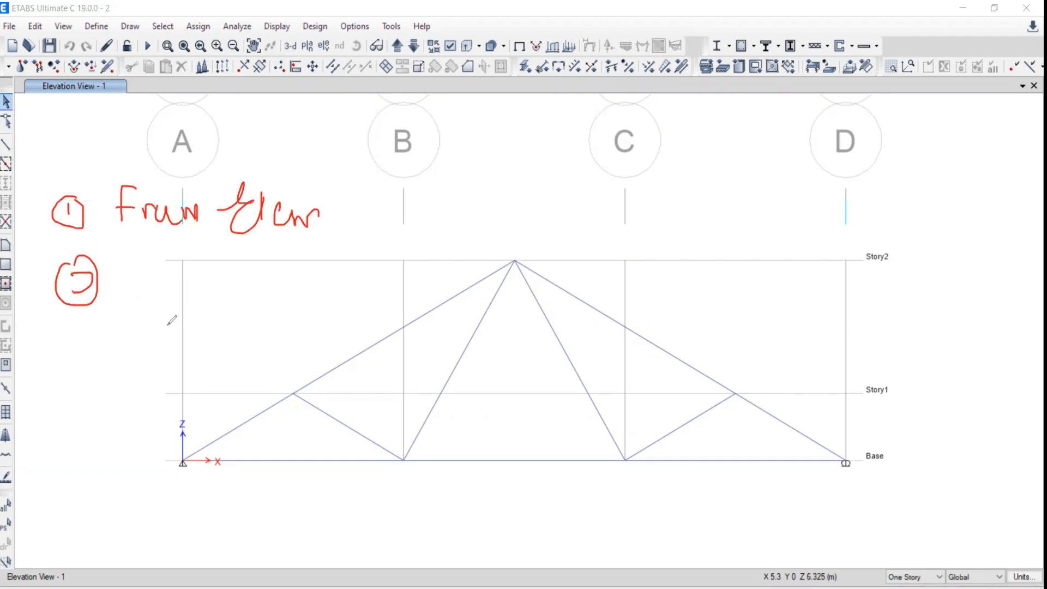
drag(136, 273, 120, 302)
mouse_move(156, 256)
mouse_down()
mouse_move(162, 282)
mouse_move(186, 287)
mouse_up()
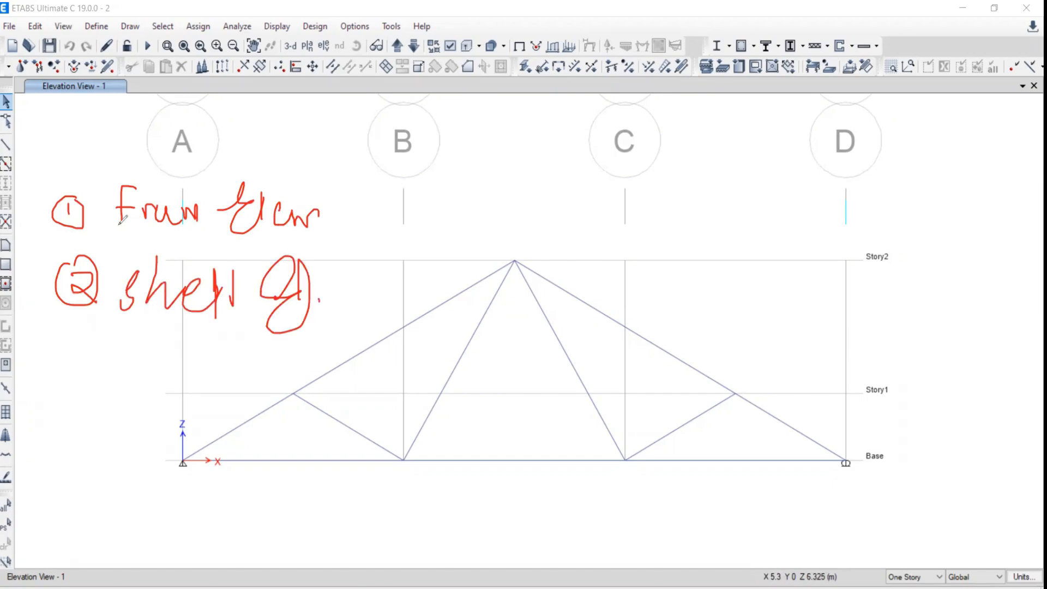
Step: Underline the frame element heading and handwrite the underlined list "B / C / S / L" beside it
drag(118, 225, 257, 230)
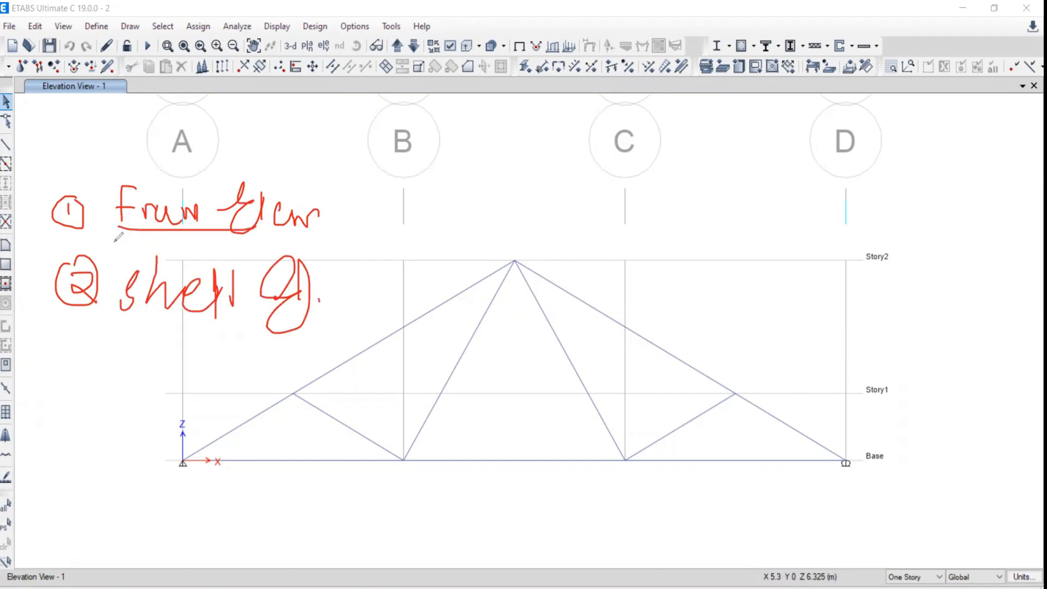
drag(391, 214, 336, 213)
drag(415, 178, 410, 220)
drag(483, 153, 448, 248)
drag(510, 183, 540, 212)
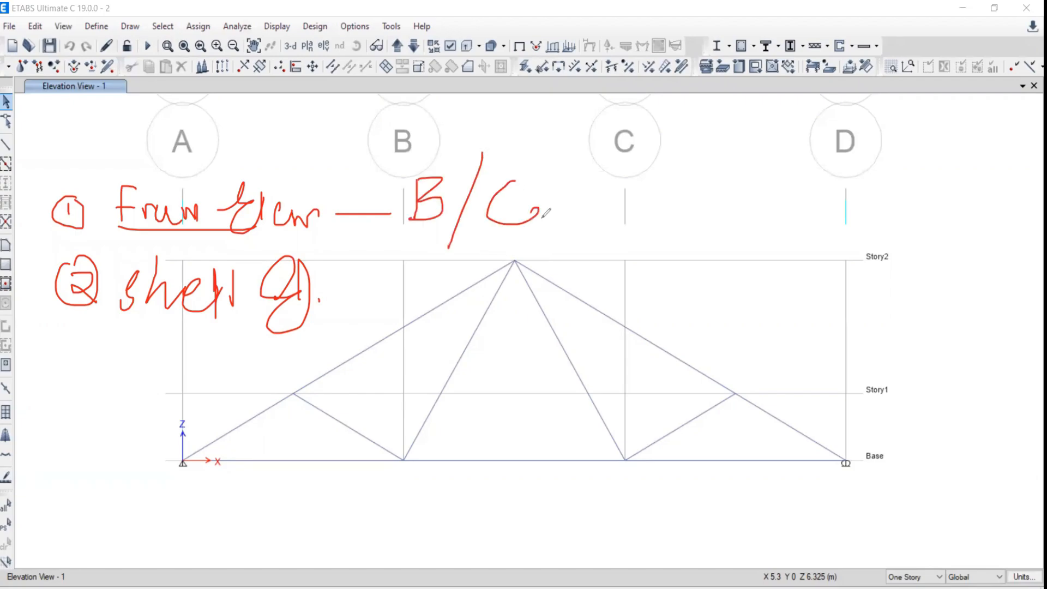
drag(564, 174, 537, 266)
mouse_move(593, 192)
mouse_down()
mouse_move(578, 207)
mouse_move(590, 188)
mouse_move(617, 208)
mouse_move(598, 271)
mouse_up()
mouse_move(649, 180)
mouse_down()
mouse_move(644, 222)
mouse_move(660, 216)
mouse_up()
drag(394, 238, 689, 224)
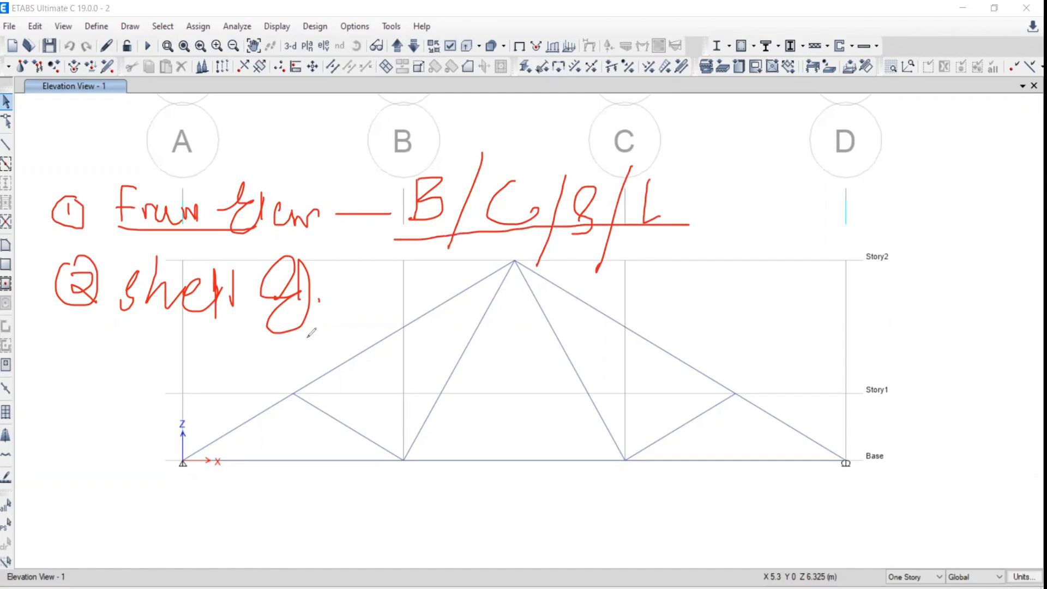
Step: Handwrite abbreviated floor slab and stair examples beside the shell element heading and double-underline the word shell
mouse_move(328, 299)
mouse_down()
mouse_move(444, 300)
mouse_move(460, 326)
mouse_move(481, 306)
mouse_up()
drag(489, 271, 491, 326)
drag(503, 303, 533, 303)
drag(562, 277, 553, 319)
drag(582, 281, 588, 319)
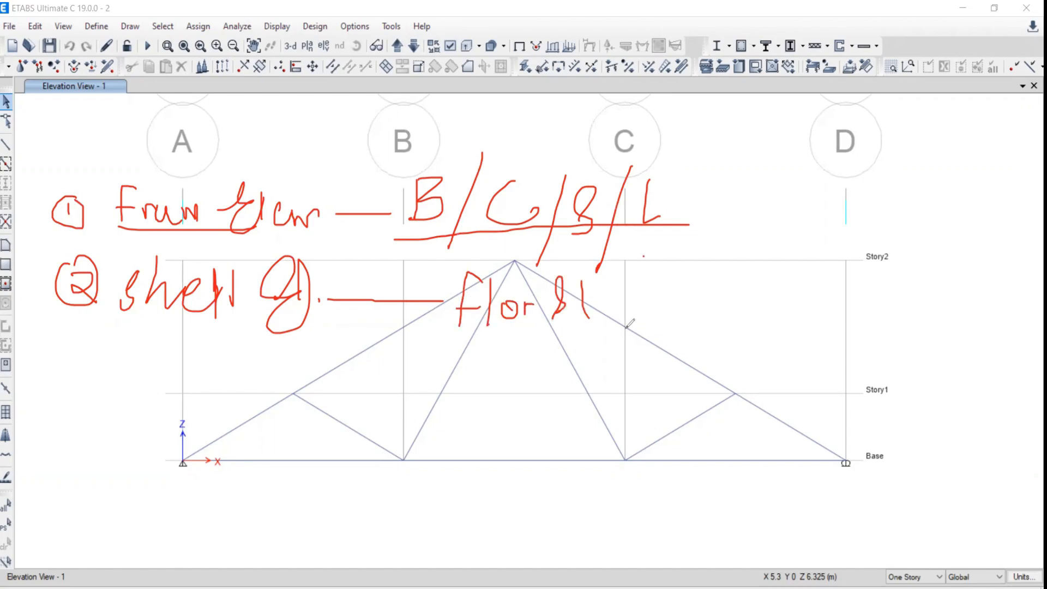
drag(644, 257, 625, 327)
drag(659, 303, 658, 312)
mouse_move(679, 290)
mouse_down()
mouse_move(680, 314)
mouse_move(721, 315)
mouse_up()
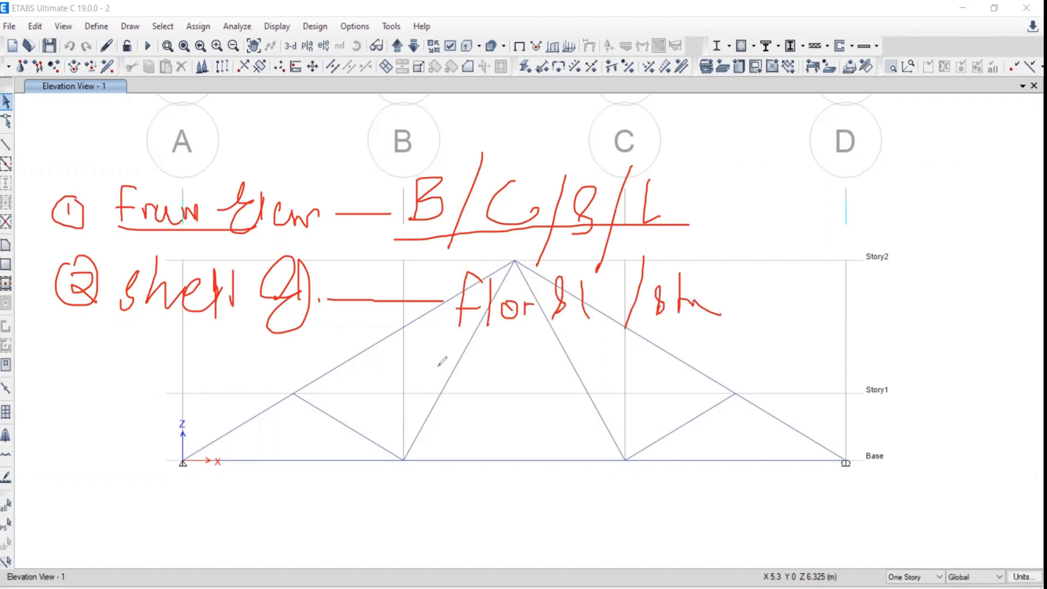
drag(117, 341, 187, 341)
drag(104, 366, 218, 357)
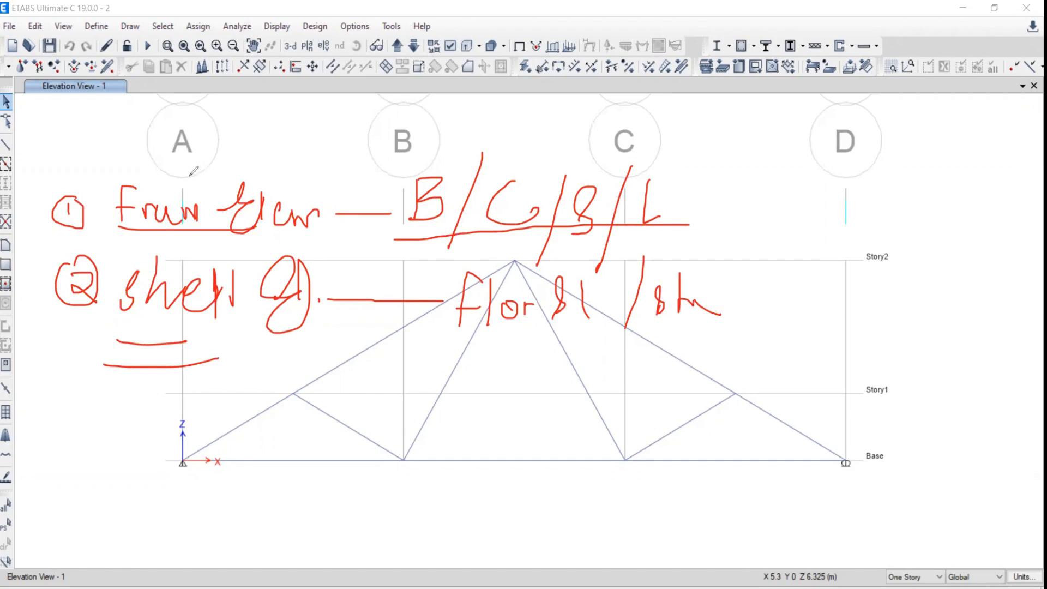
Step: Draw a single line above the frame heading and sketch a rectangular beam near grid D with its depth marked 450
drag(149, 182, 353, 100)
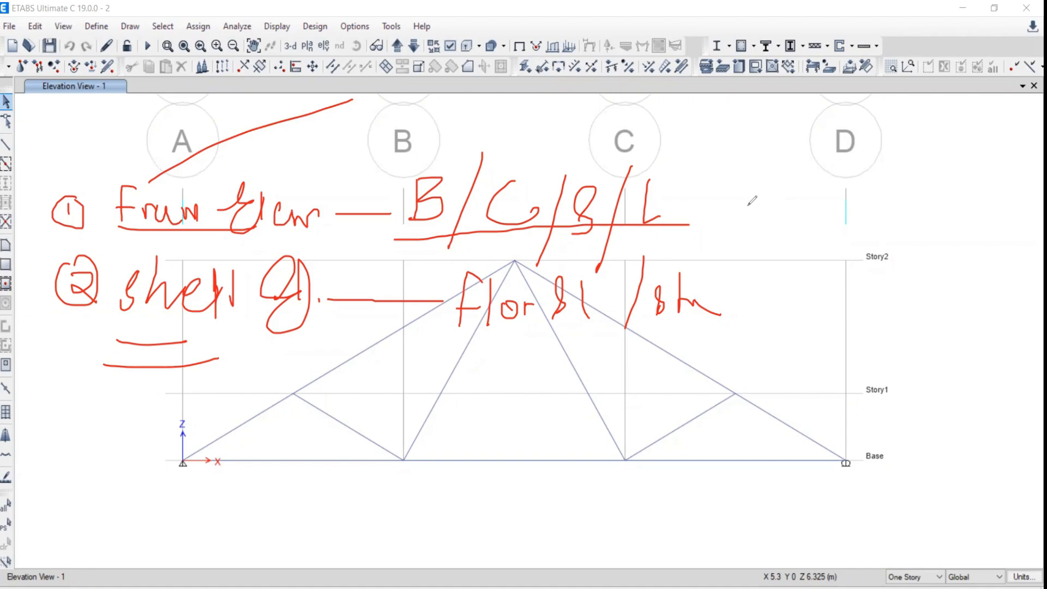
drag(748, 206, 982, 102)
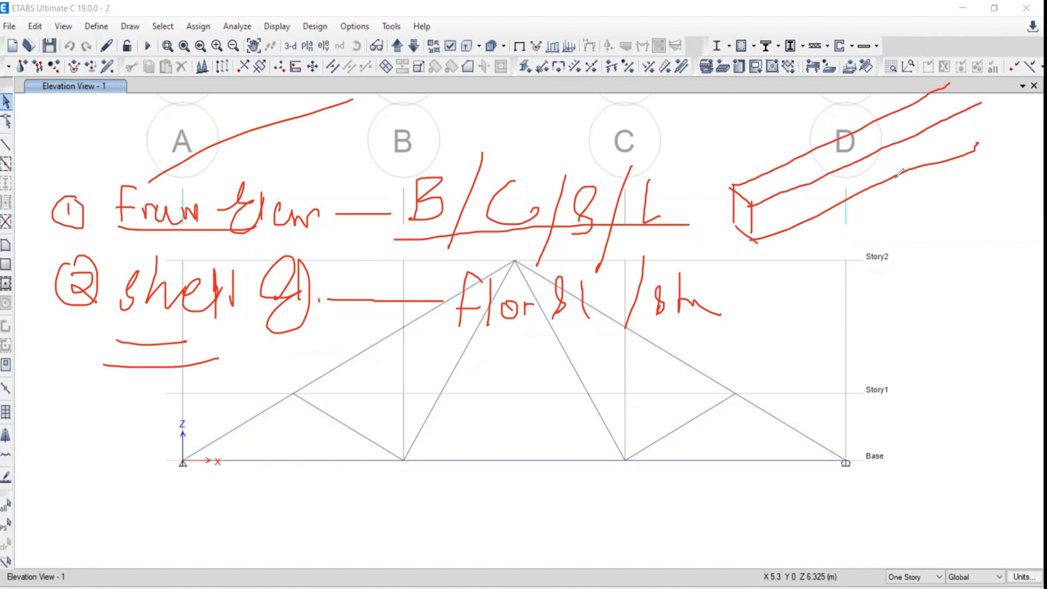
mouse_move(891, 189)
mouse_down()
mouse_move(882, 219)
mouse_move(923, 185)
mouse_up()
drag(787, 235, 803, 252)
drag(808, 233, 813, 251)
mouse_move(846, 226)
mouse_down()
mouse_move(802, 252)
mouse_move(793, 281)
mouse_up()
mouse_move(815, 235)
mouse_down()
mouse_move(830, 255)
mouse_move(813, 262)
mouse_up()
drag(813, 228, 832, 224)
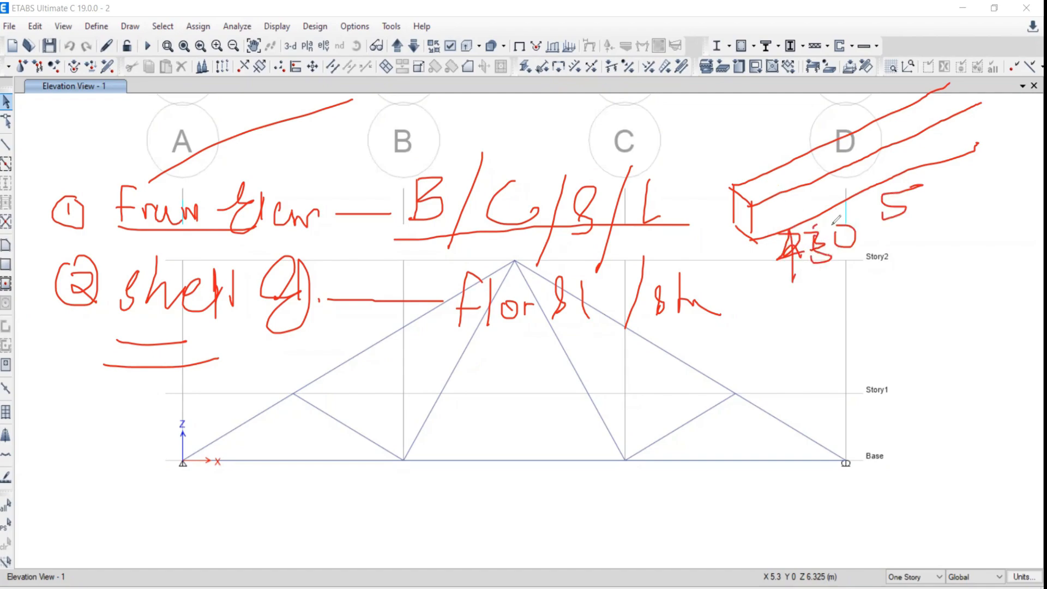
Step: Label the sketched beam with a width of 230 and a length of 5000, underlining both values
drag(720, 253, 737, 272)
drag(756, 250, 757, 251)
drag(719, 291, 748, 291)
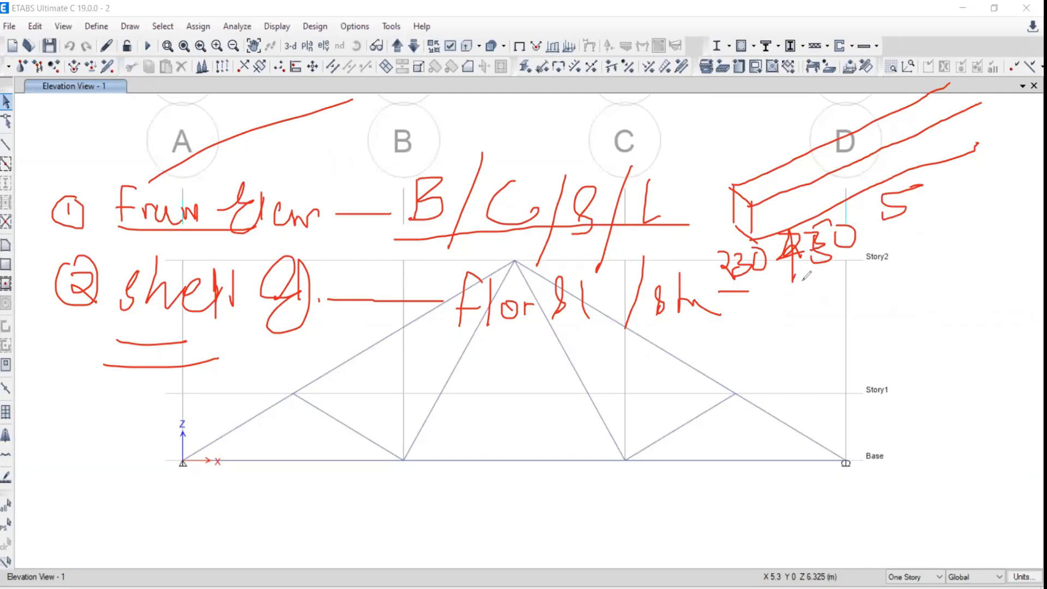
drag(707, 413, 718, 428)
mouse_move(925, 189)
mouse_down()
mouse_move(912, 210)
mouse_move(926, 189)
mouse_up()
drag(950, 190, 951, 192)
mouse_move(976, 185)
mouse_down()
mouse_move(970, 200)
mouse_move(980, 170)
mouse_up()
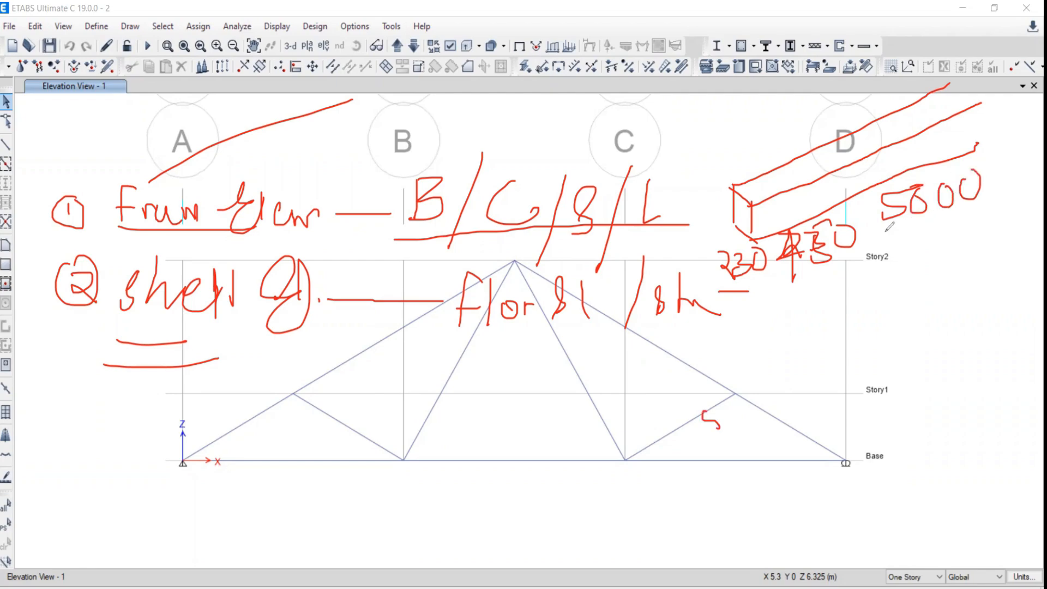
drag(908, 233, 979, 207)
drag(911, 241, 972, 218)
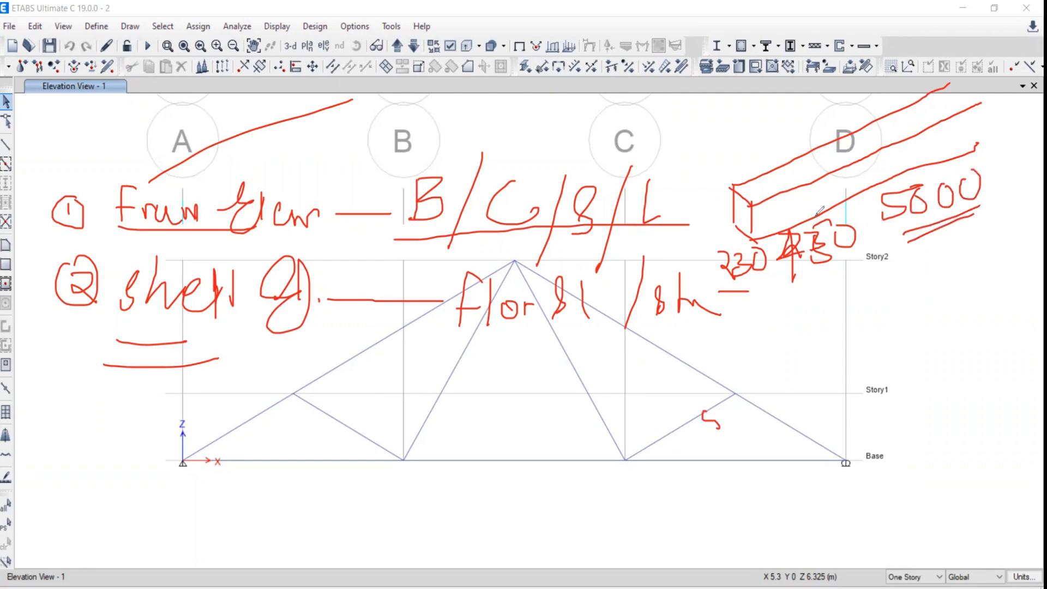
Step: Circle the beam's section dimensions, trace its length with a line, and tick the B and C entries in the frame list
mouse_move(815, 214)
mouse_down()
mouse_move(773, 215)
mouse_move(742, 279)
mouse_move(846, 270)
mouse_move(865, 218)
mouse_move(824, 205)
mouse_up()
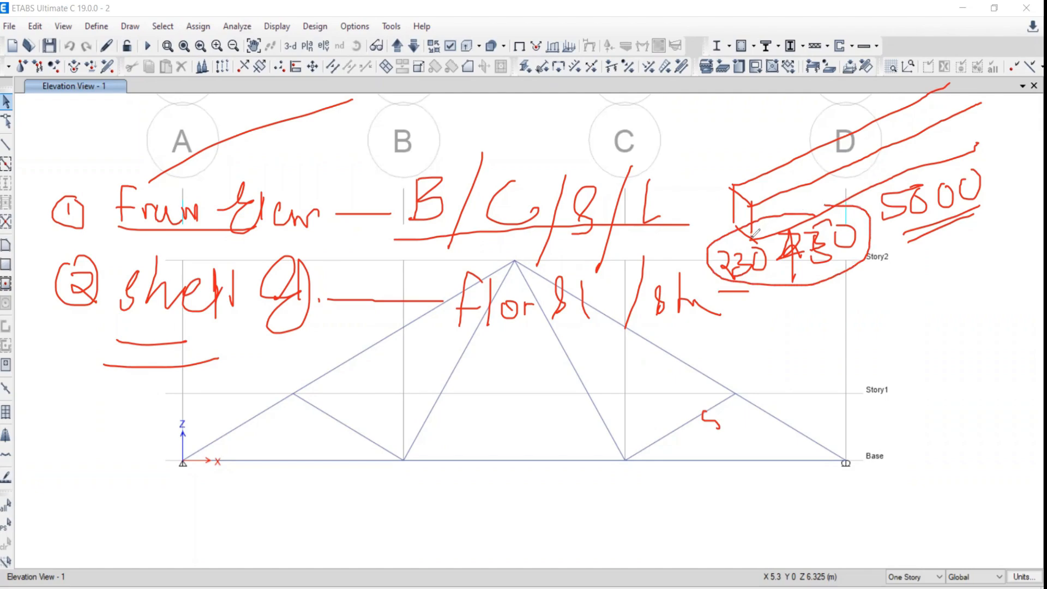
drag(755, 234, 932, 163)
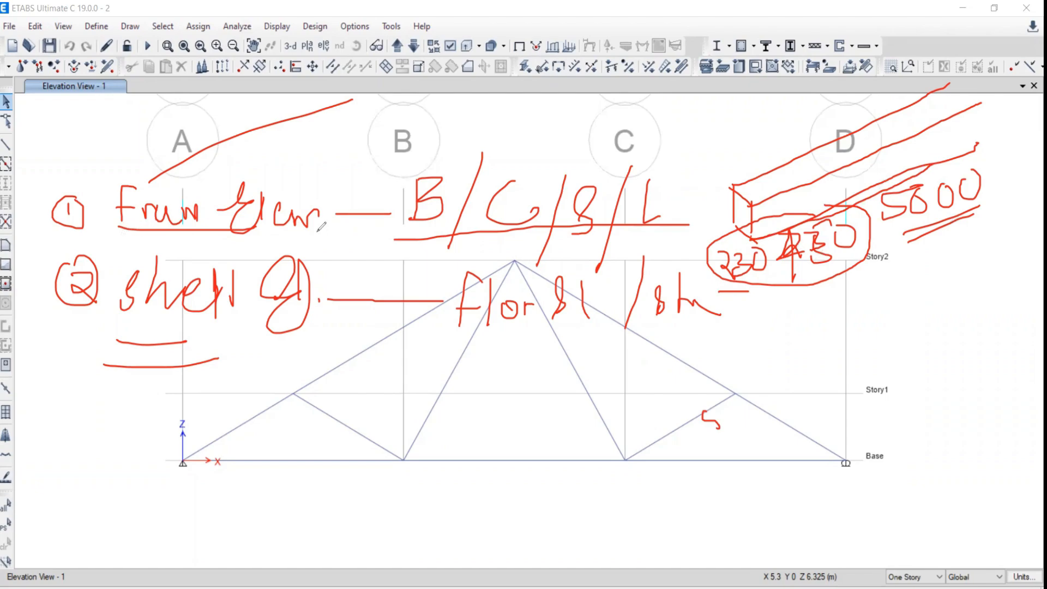
mouse_move(411, 161)
mouse_down()
mouse_move(437, 156)
mouse_move(485, 112)
mouse_up()
drag(514, 172, 565, 127)
Step: Sketch a vertical column below the beam with its section dimensions and a 3000 height, and tick the frame element heading
drag(826, 309, 826, 390)
drag(821, 524, 818, 545)
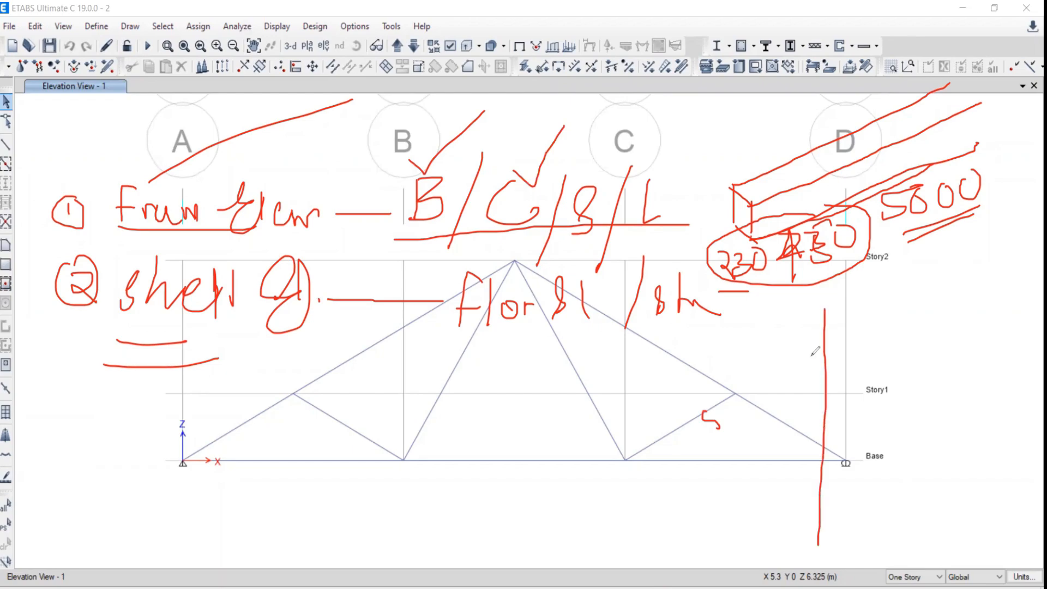
mouse_move(826, 311)
mouse_down()
mouse_move(838, 301)
mouse_move(805, 303)
mouse_move(842, 297)
mouse_move(844, 379)
mouse_move(808, 360)
mouse_move(809, 426)
mouse_up()
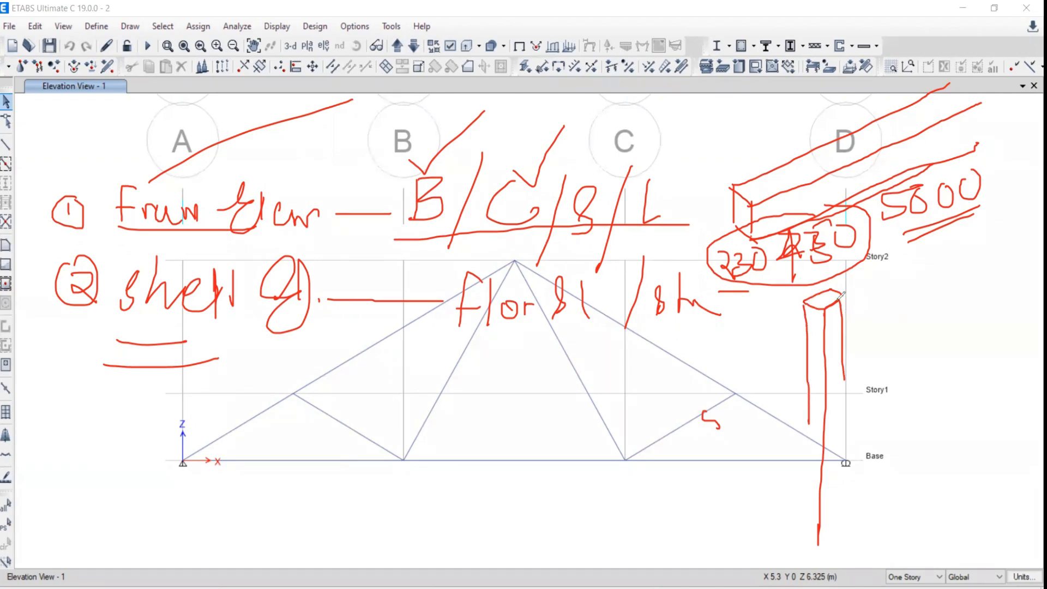
mouse_move(842, 295)
mouse_down()
mouse_move(808, 316)
mouse_move(885, 289)
mouse_up()
click(860, 283)
drag(806, 295, 826, 281)
mouse_move(883, 383)
mouse_down()
mouse_move(884, 399)
mouse_move(938, 361)
mouse_up()
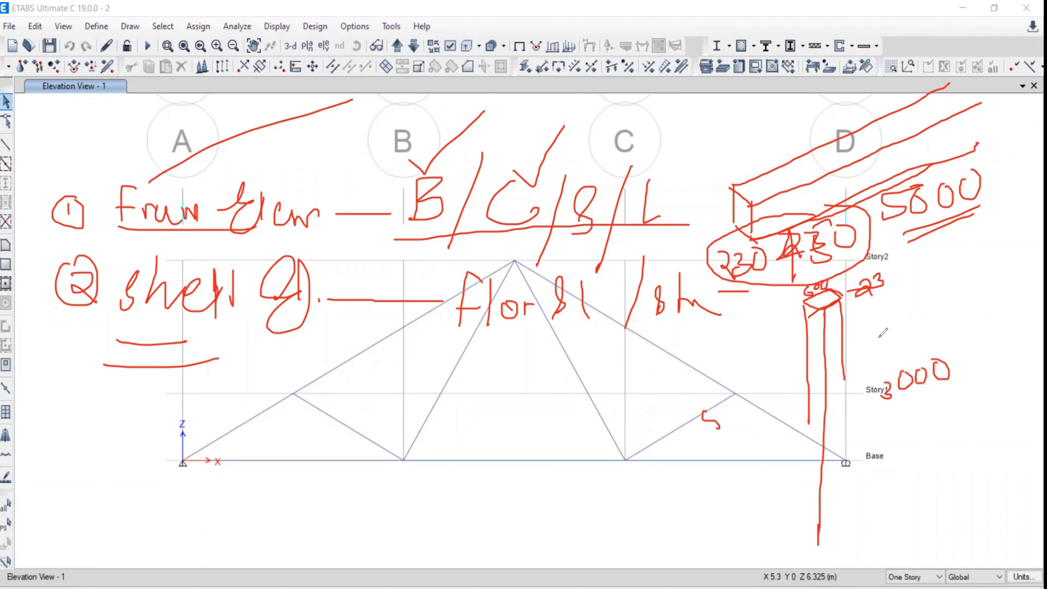
drag(875, 420, 949, 380)
click(898, 467)
mouse_move(828, 277)
mouse_down()
mouse_move(798, 290)
mouse_move(818, 302)
mouse_up()
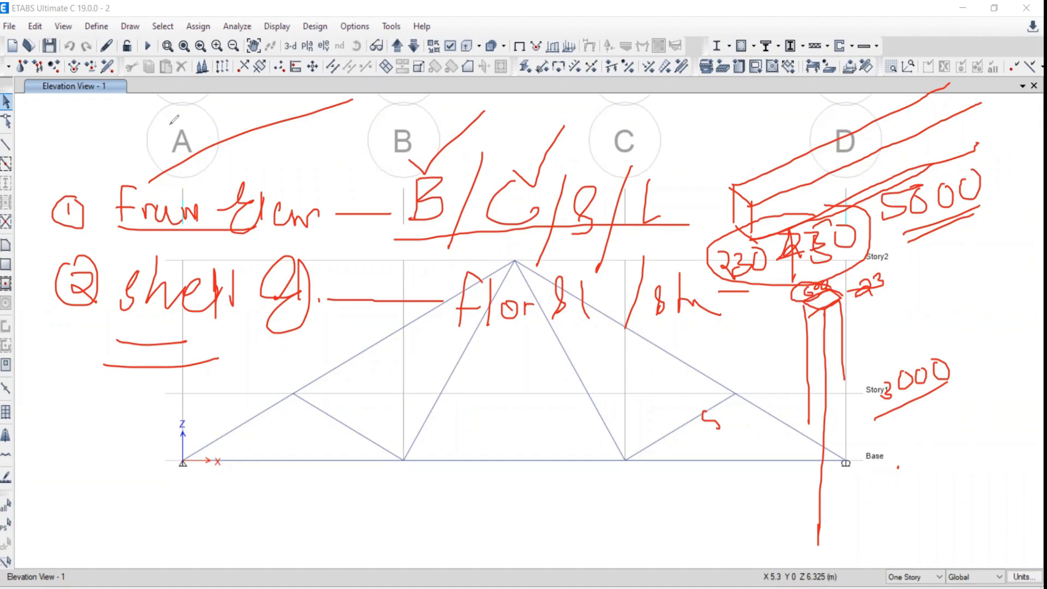
drag(161, 192, 264, 115)
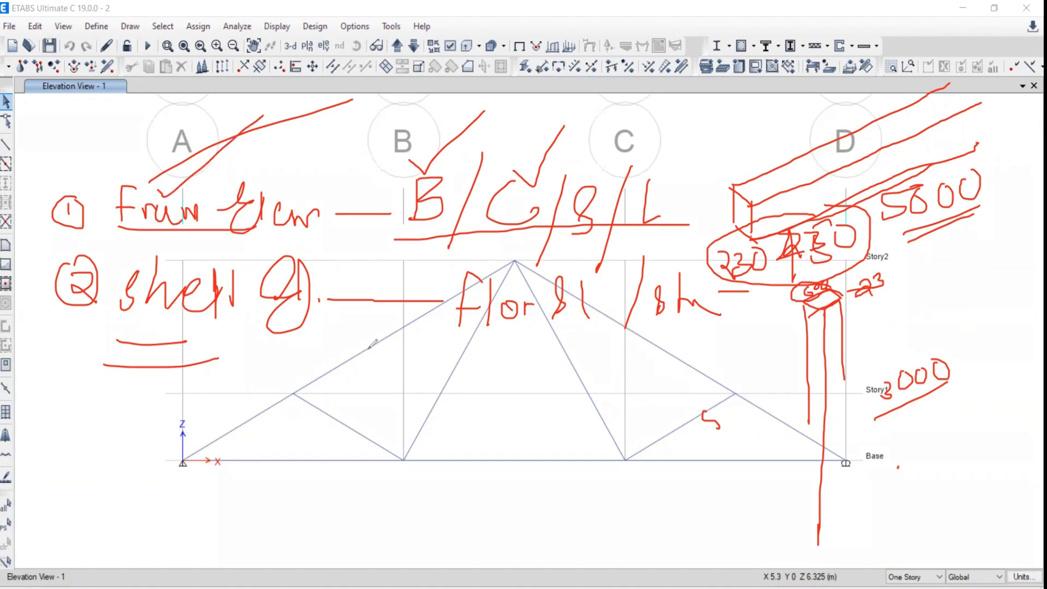
Step: Sketch a slab outline over the lower part of the truss and mark its x and y directions with arrows
mouse_move(373, 345)
mouse_down()
mouse_move(136, 457)
mouse_move(553, 450)
mouse_move(339, 561)
mouse_up()
drag(133, 452, 296, 562)
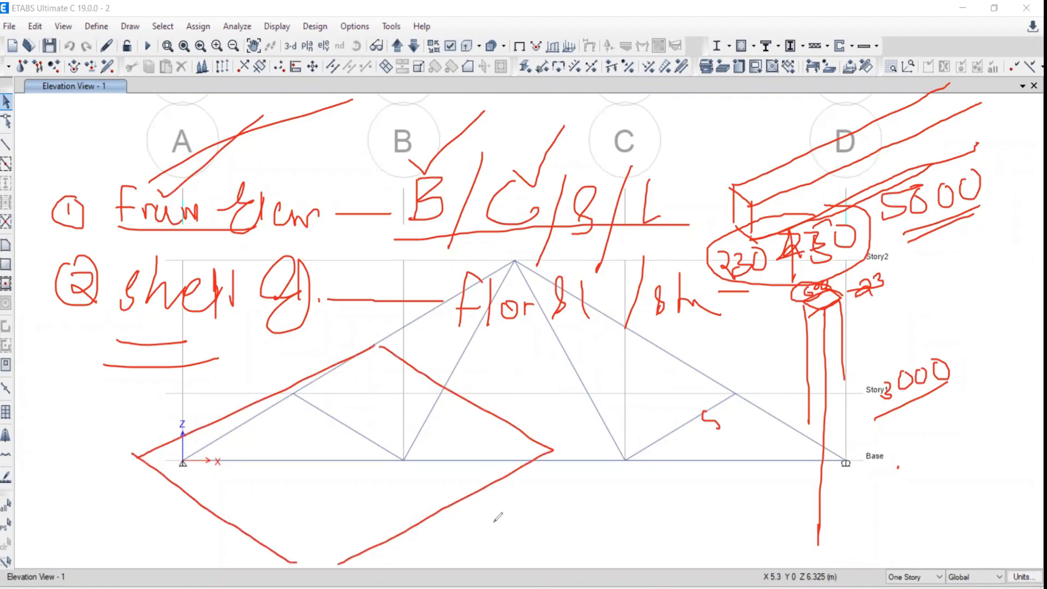
drag(445, 541, 461, 548)
click(469, 526)
drag(476, 533, 508, 517)
mouse_move(526, 420)
mouse_down()
mouse_move(483, 386)
mouse_move(489, 394)
mouse_up()
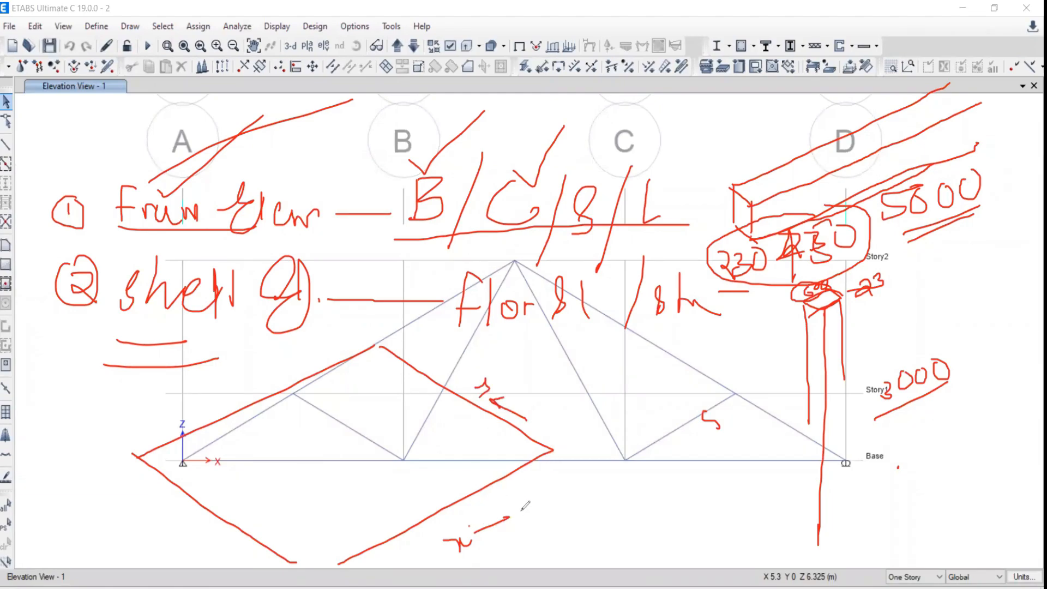
Step: Label the sketched slab's x direction 7 m and its other direction 5 m
drag(519, 510, 545, 553)
drag(555, 527, 563, 525)
mouse_move(501, 356)
mouse_down()
mouse_move(501, 376)
mouse_move(519, 353)
mouse_up()
mouse_move(526, 377)
mouse_down()
mouse_move(530, 354)
mouse_move(545, 367)
mouse_up()
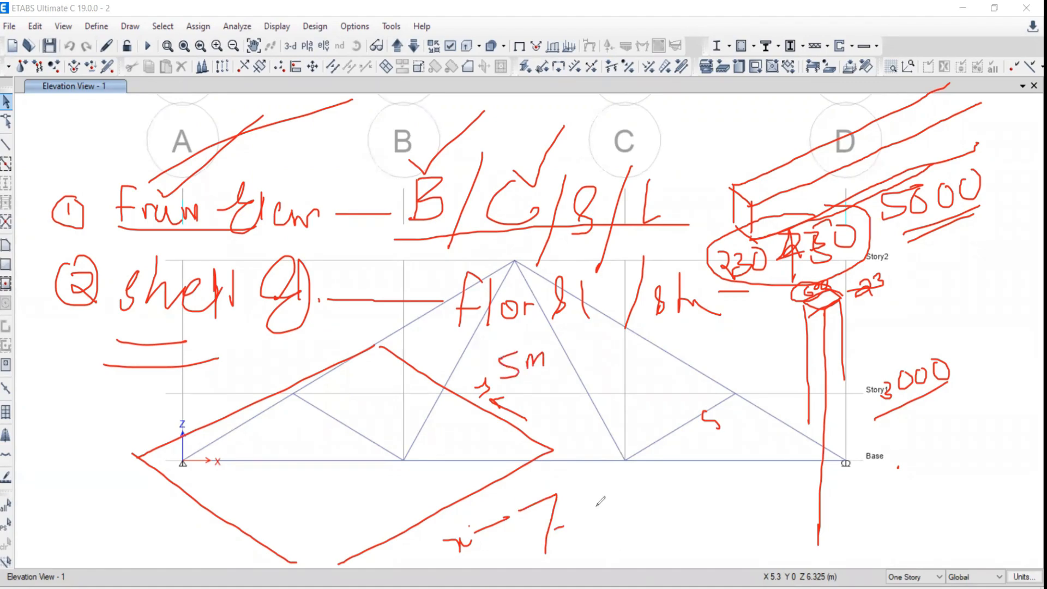
drag(588, 522, 613, 512)
Step: Draw thickness edges at the slab's corners and write its plan dimensions as 7000 / 5000 beside it
drag(377, 344, 377, 370)
mouse_move(137, 457)
mouse_down()
mouse_move(137, 480)
mouse_move(281, 579)
mouse_up()
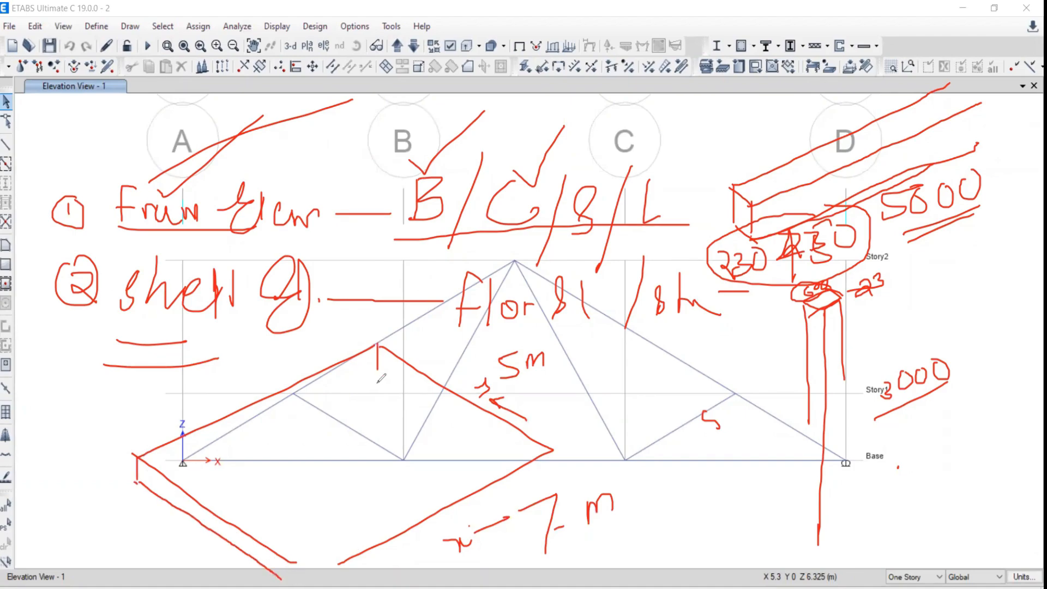
mouse_move(688, 486)
mouse_down()
mouse_move(697, 506)
mouse_move(736, 475)
mouse_up()
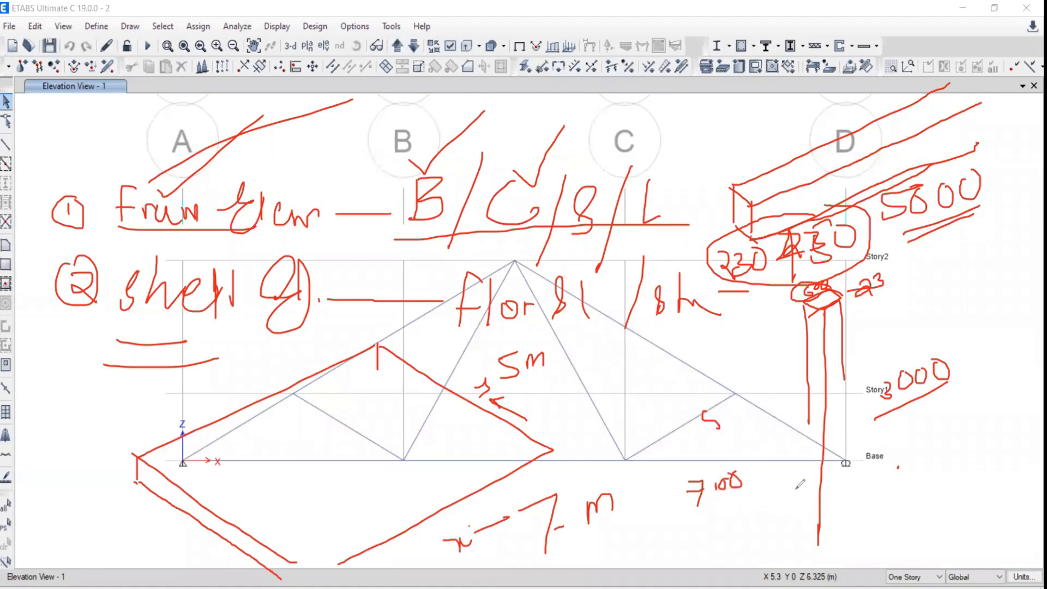
drag(787, 450, 768, 505)
mouse_move(806, 470)
mouse_down()
mouse_move(804, 487)
mouse_move(844, 469)
mouse_up()
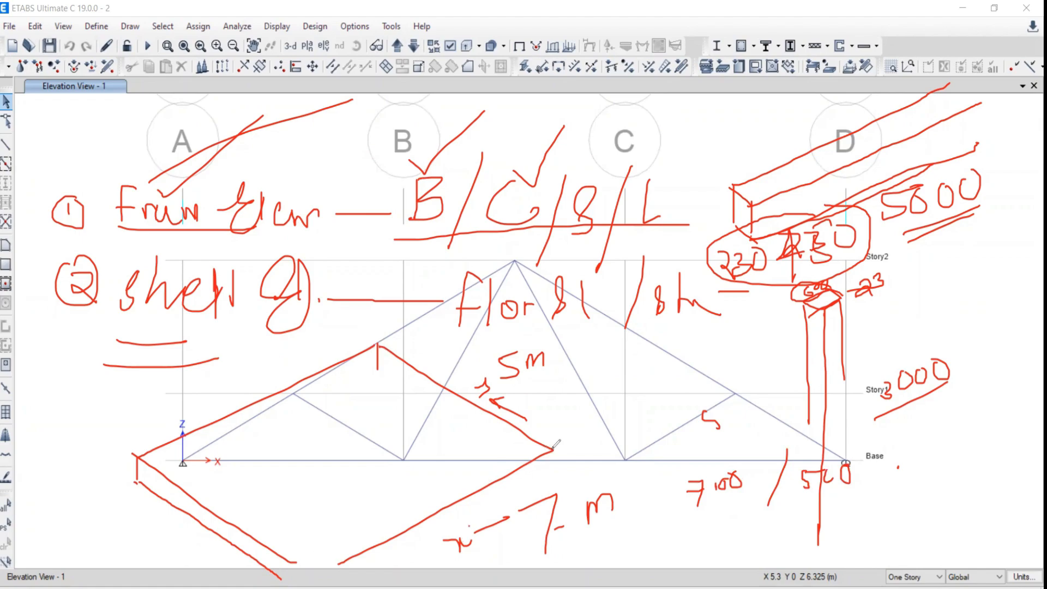
Step: Mark the slab's thickness as 120 at the corner near grid C, circle the value, and retrace the slab's upper edge
mouse_move(552, 450)
mouse_down()
mouse_move(551, 470)
mouse_move(508, 487)
mouse_up()
drag(562, 444, 560, 470)
drag(573, 446, 598, 464)
mouse_move(595, 444)
mouse_down()
mouse_move(600, 454)
mouse_move(606, 443)
mouse_up()
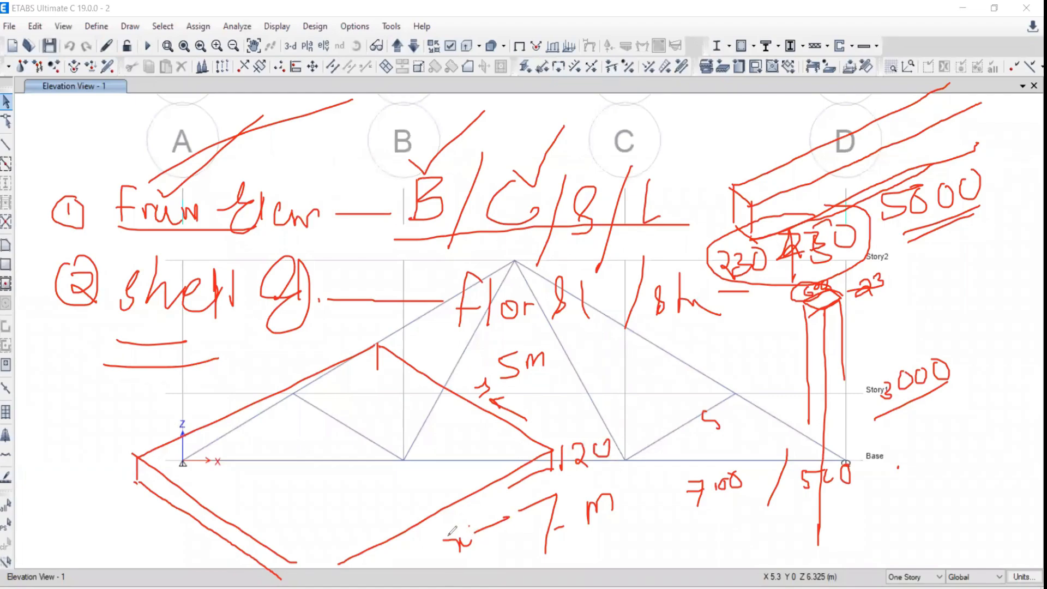
mouse_move(580, 427)
mouse_down()
mouse_move(621, 452)
mouse_move(592, 428)
mouse_up()
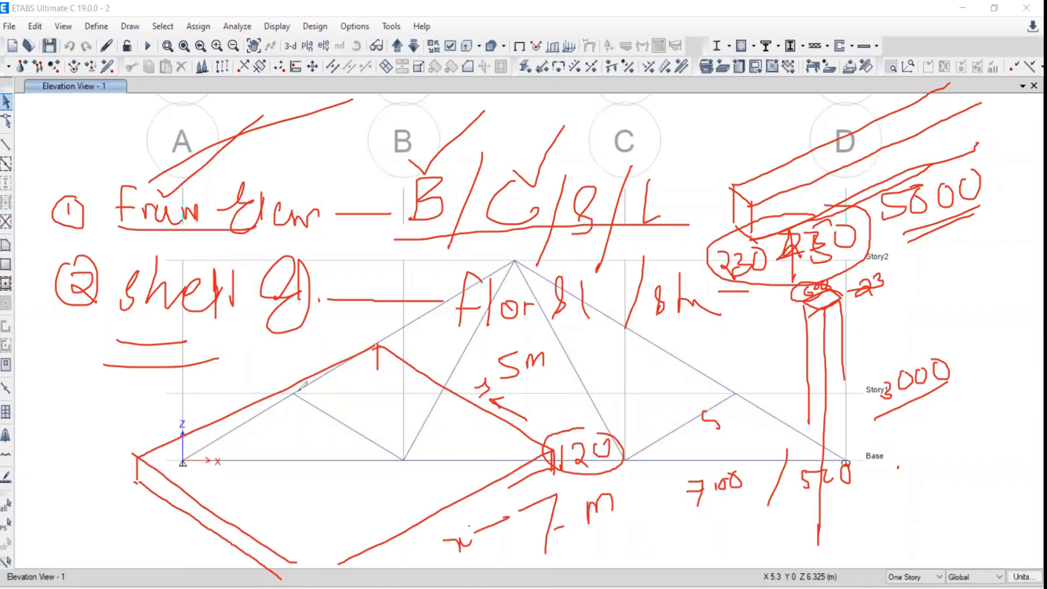
drag(376, 345, 139, 454)
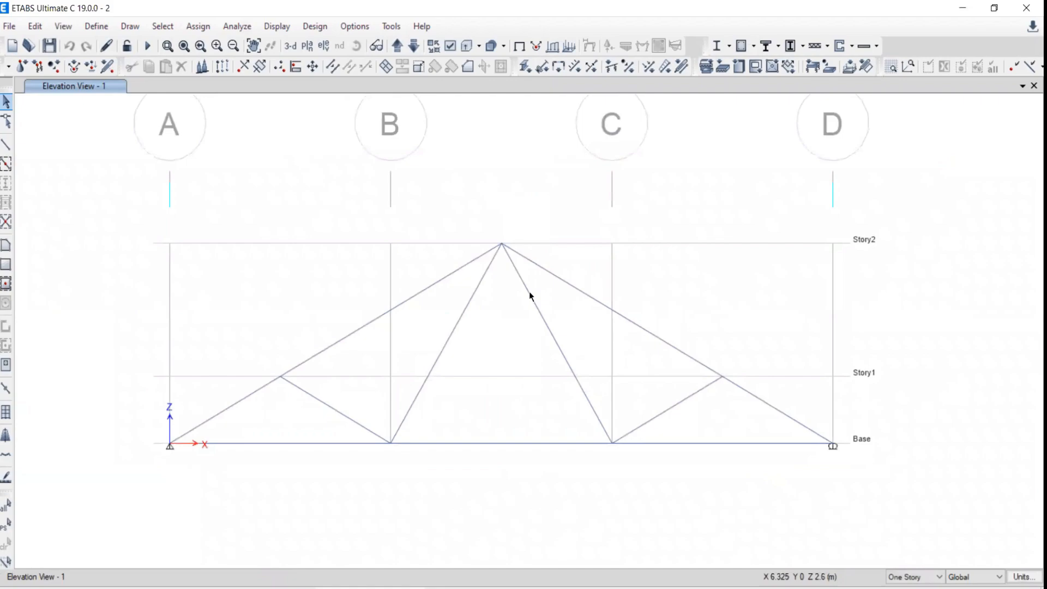
Step: Switch to TRUSS AND BEAM EXAMPLE.pdf and review the roof truss figure with its joint loads
middle_drag(540, 356, 574, 355)
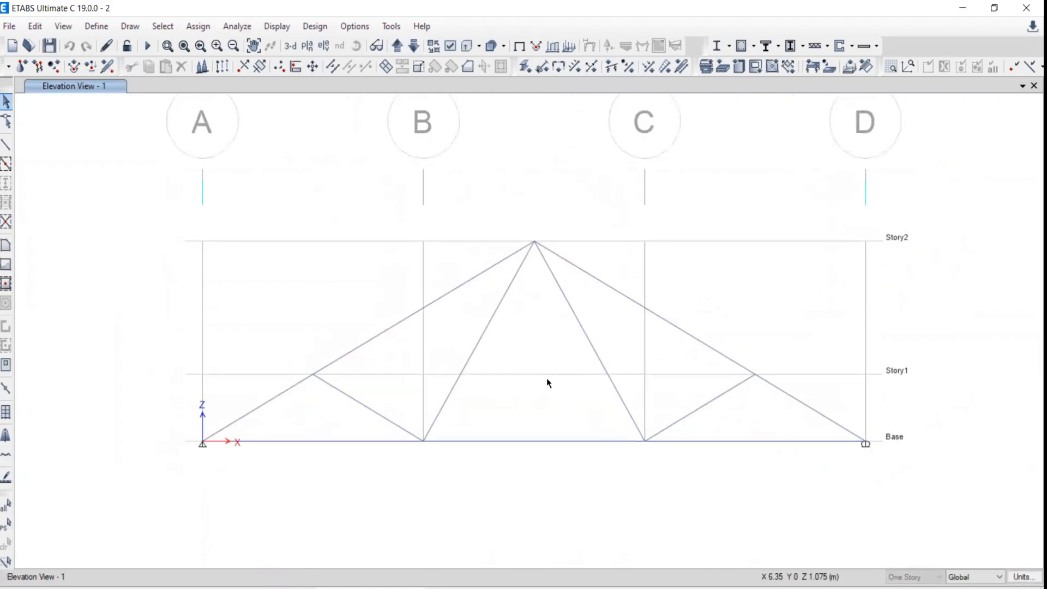
drag(386, 355, 348, 288)
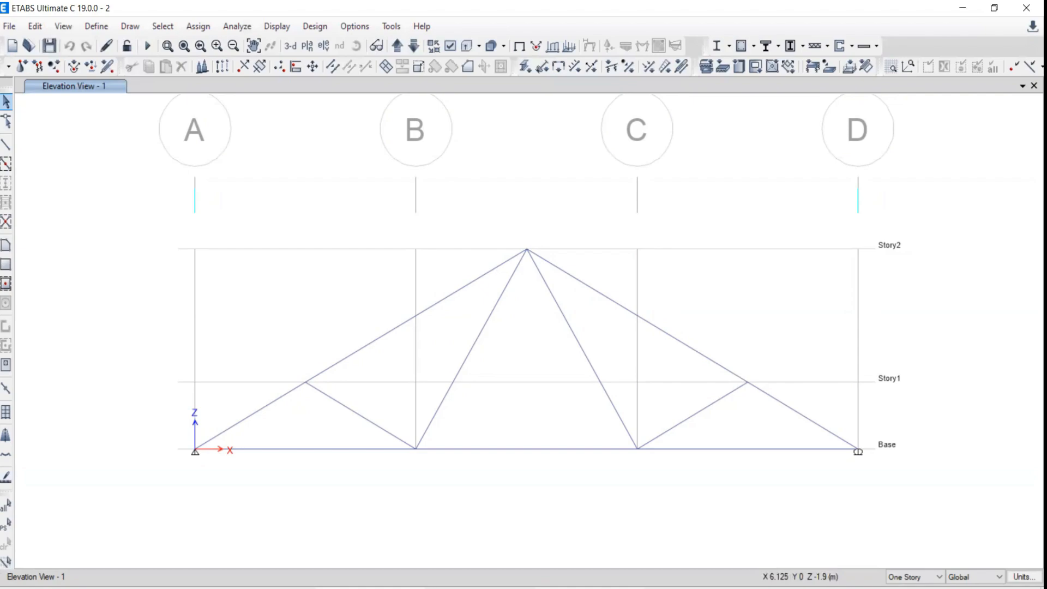
mouse_move(590, 587)
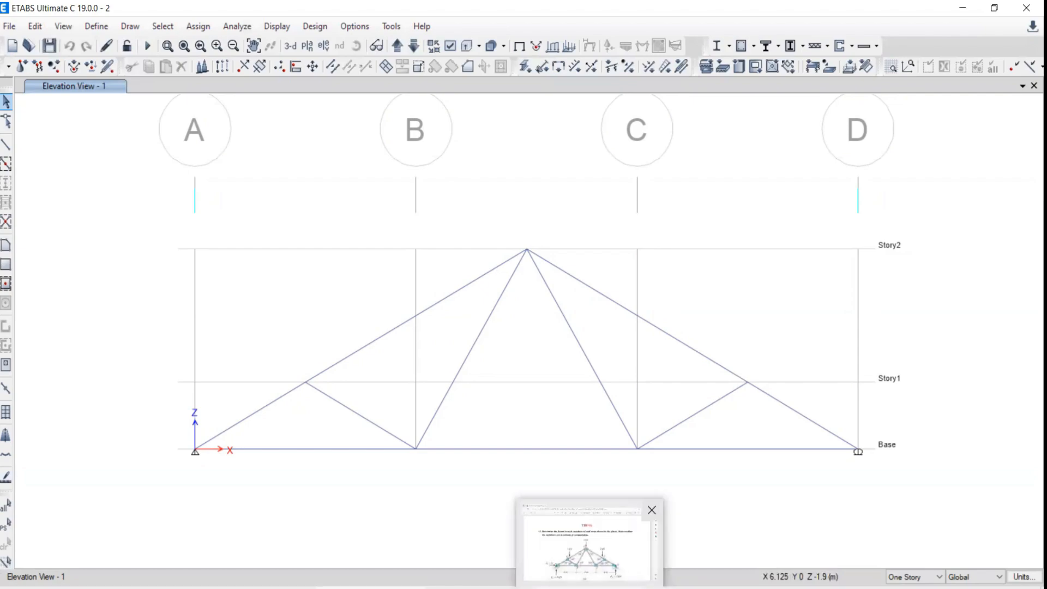
click(588, 543)
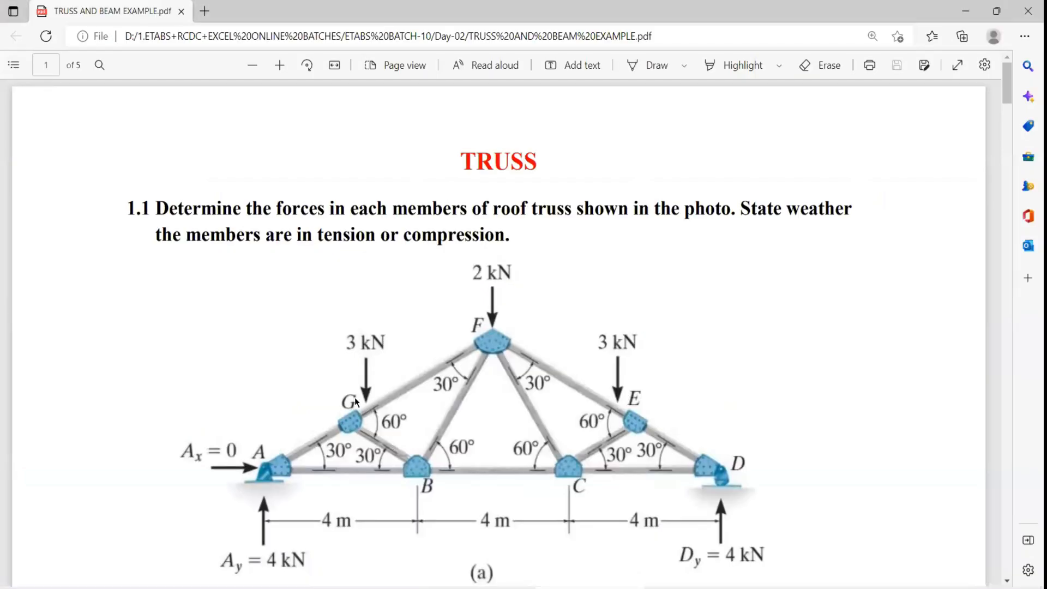
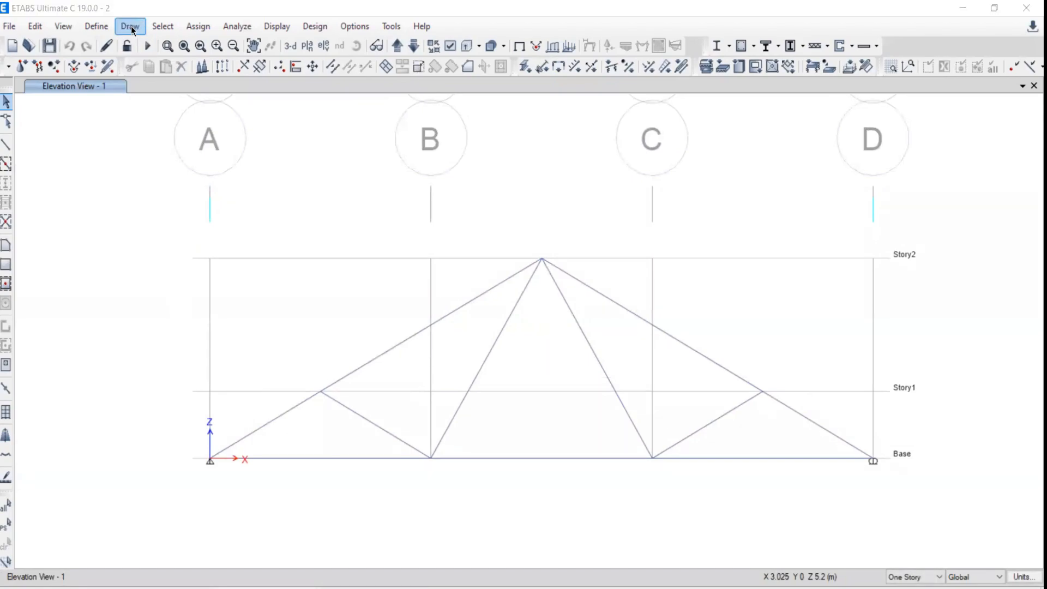
click(99, 27)
click(98, 28)
click(58, 26)
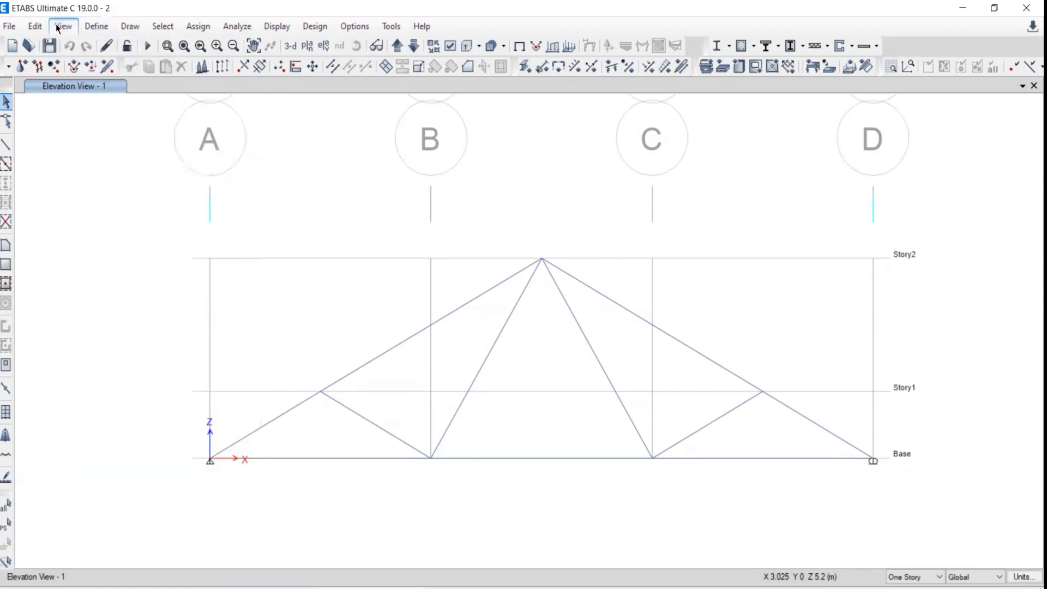
click(57, 26)
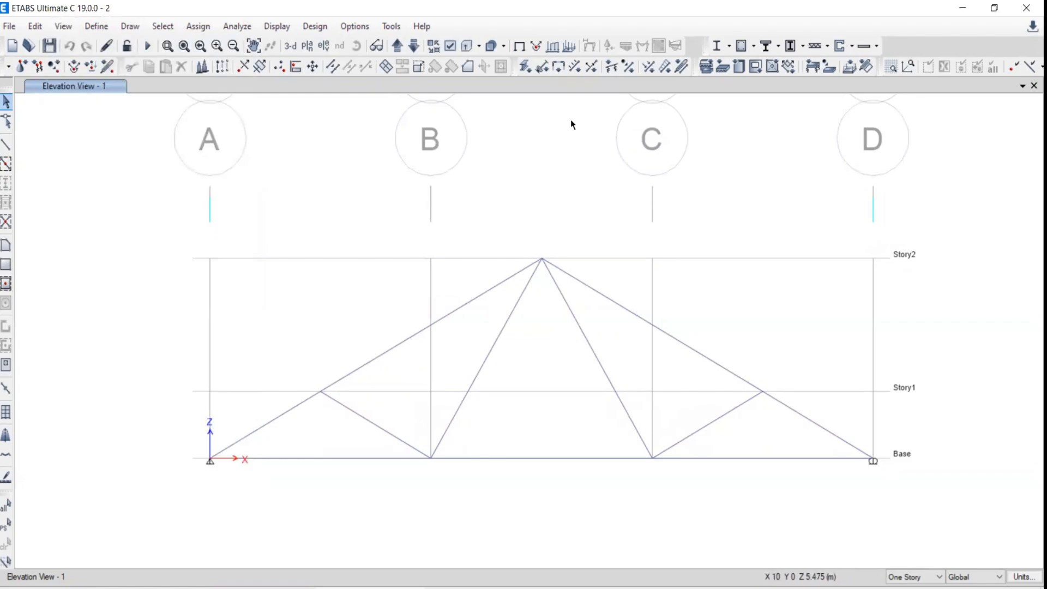
click(34, 26)
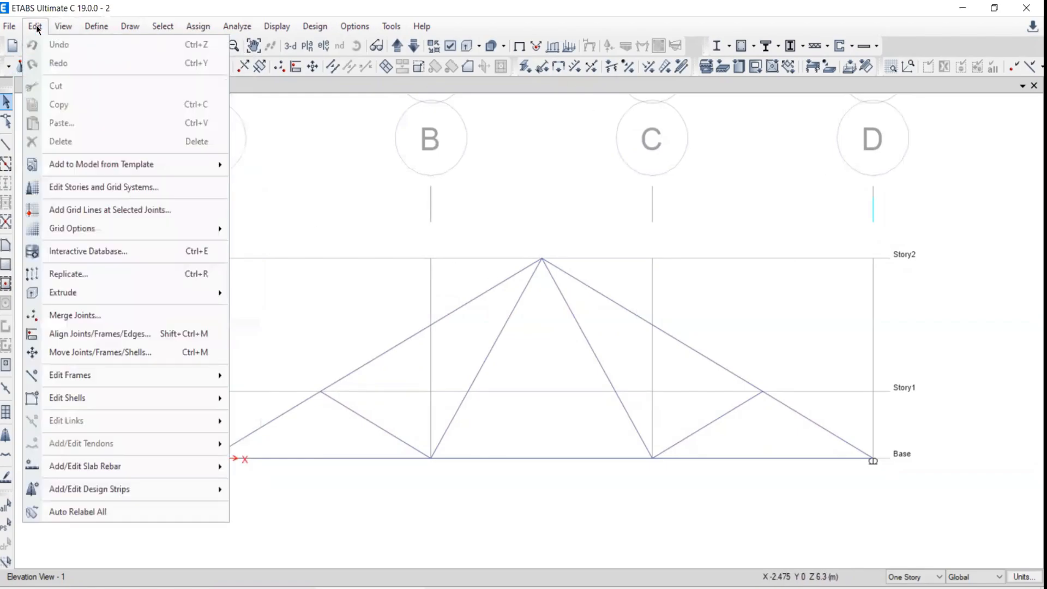
click(35, 26)
click(62, 26)
click(63, 26)
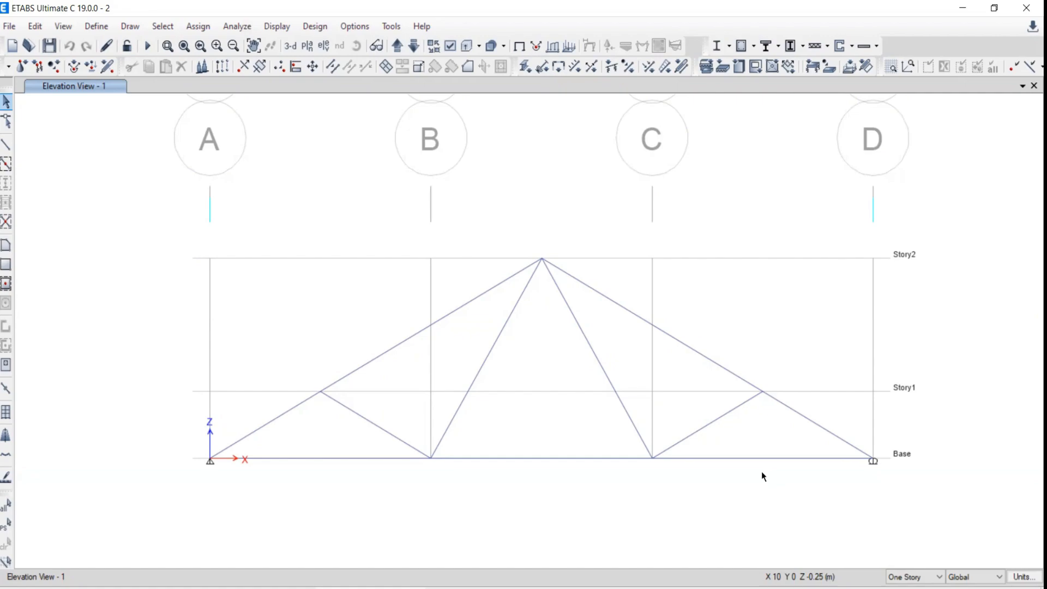
click(35, 27)
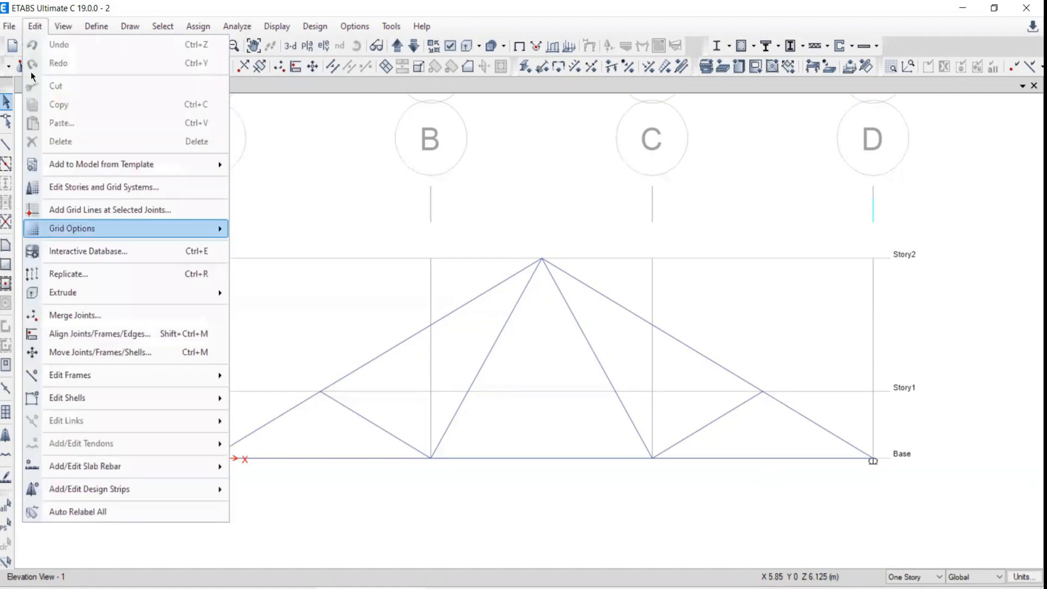
click(201, 25)
click(197, 28)
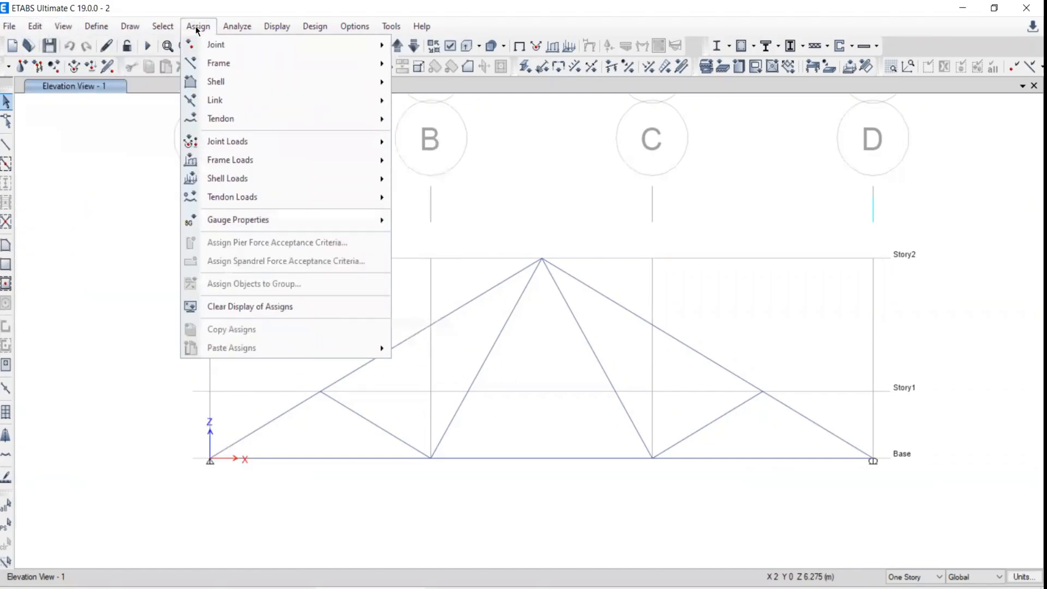
mouse_move(239, 27)
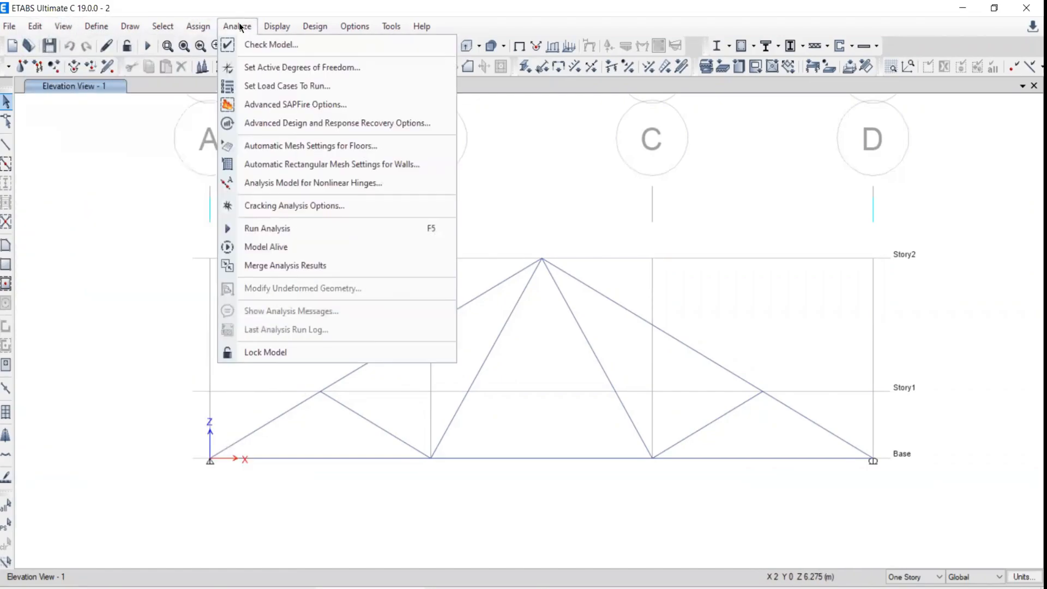
click(314, 27)
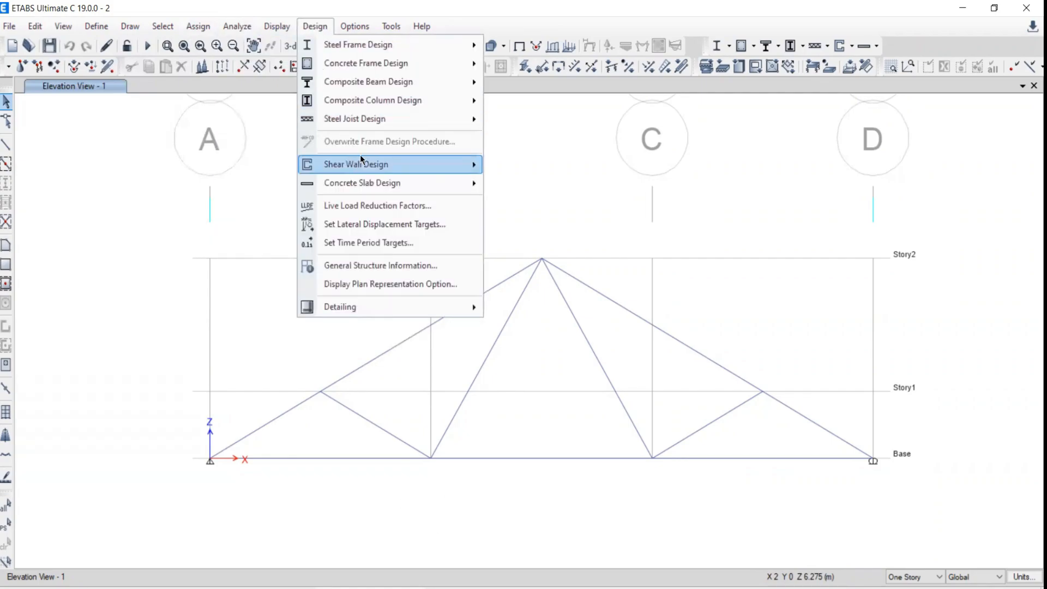
mouse_move(392, 27)
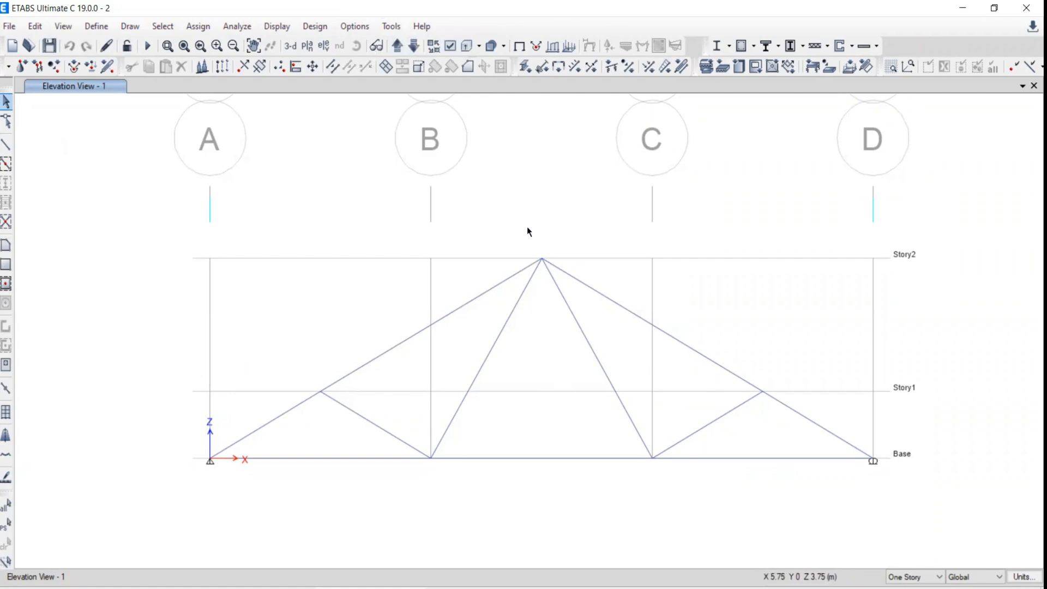
Step: Start a joint force assignment, move its dialog clear of the truss apex, and set the load pattern to Live
click(203, 28)
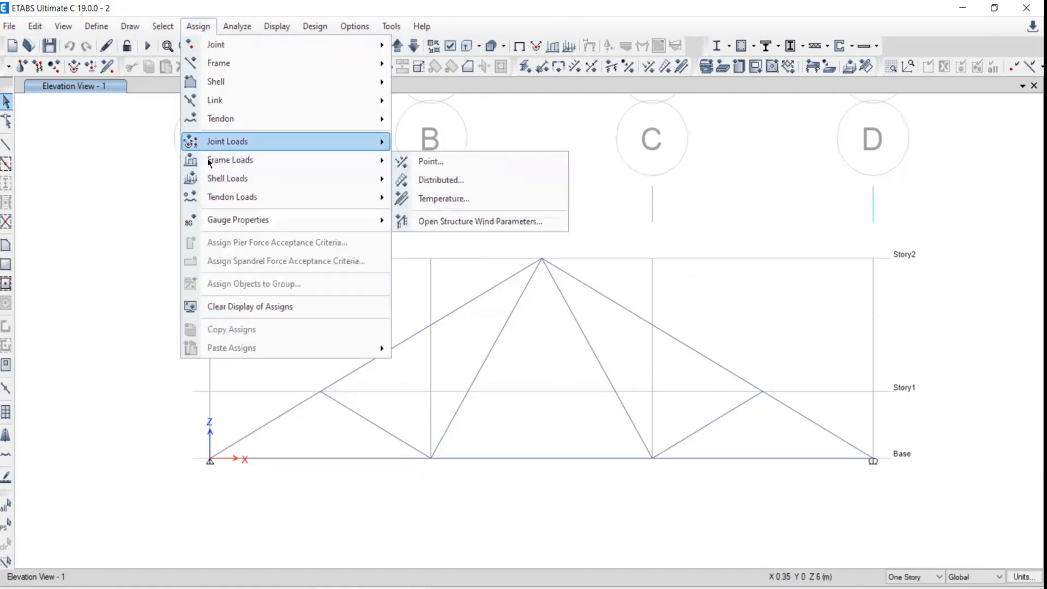
mouse_move(207, 178)
mouse_move(239, 173)
mouse_move(221, 143)
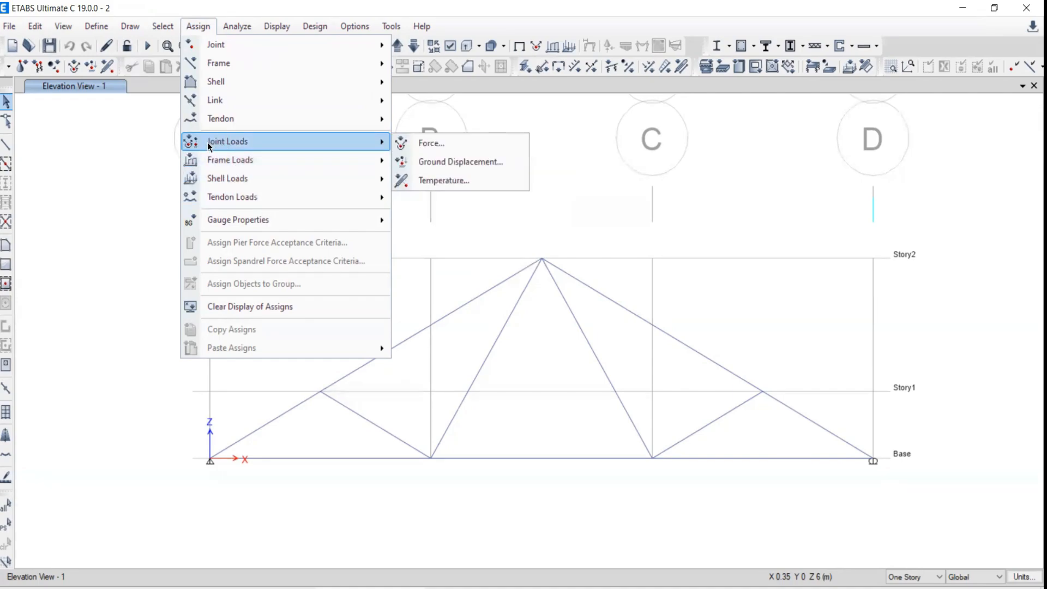
click(419, 145)
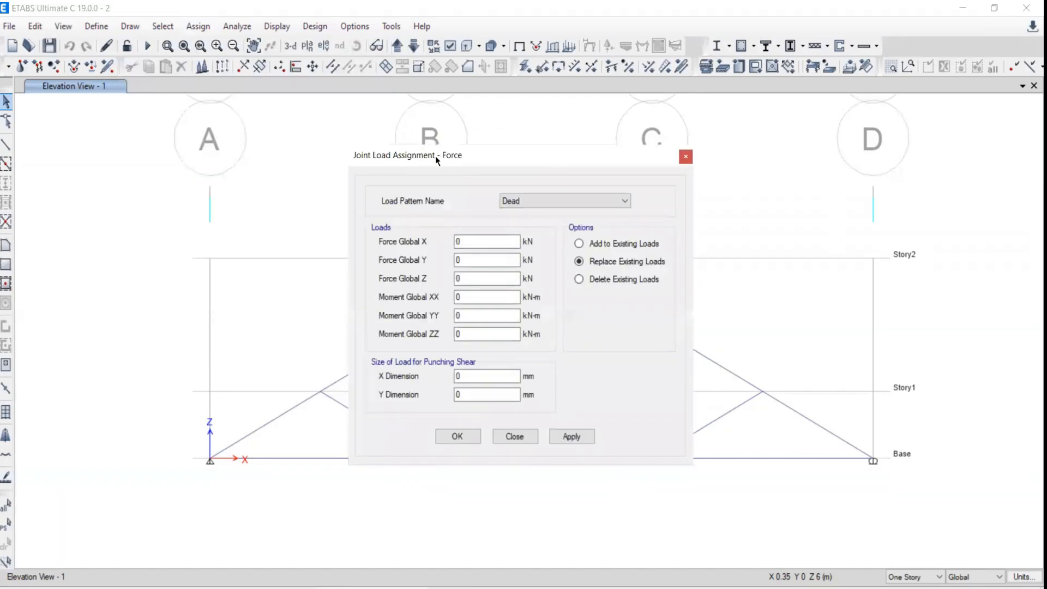
drag(435, 156, 130, 108)
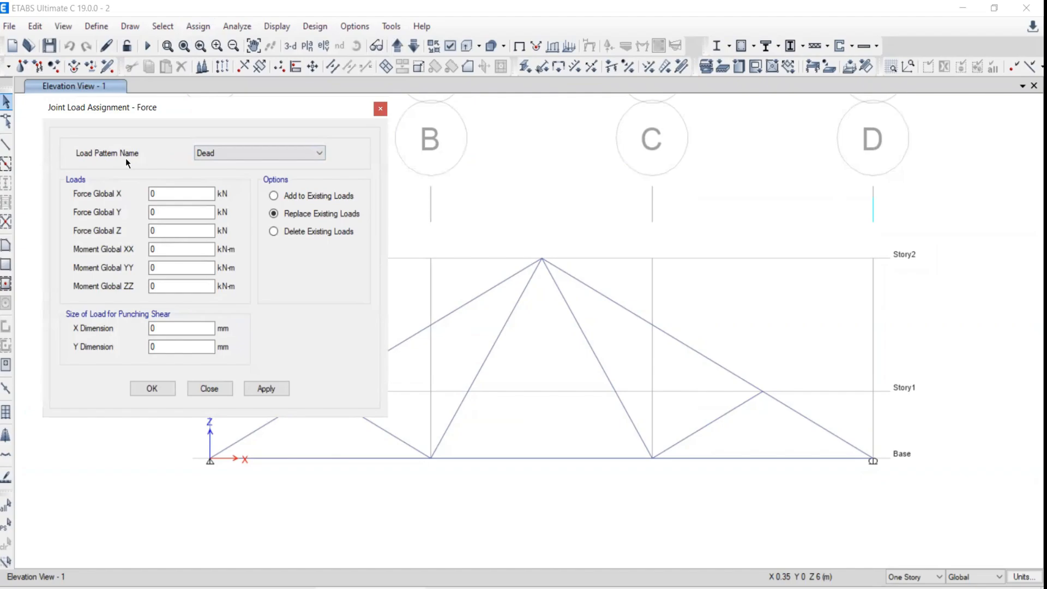
click(256, 153)
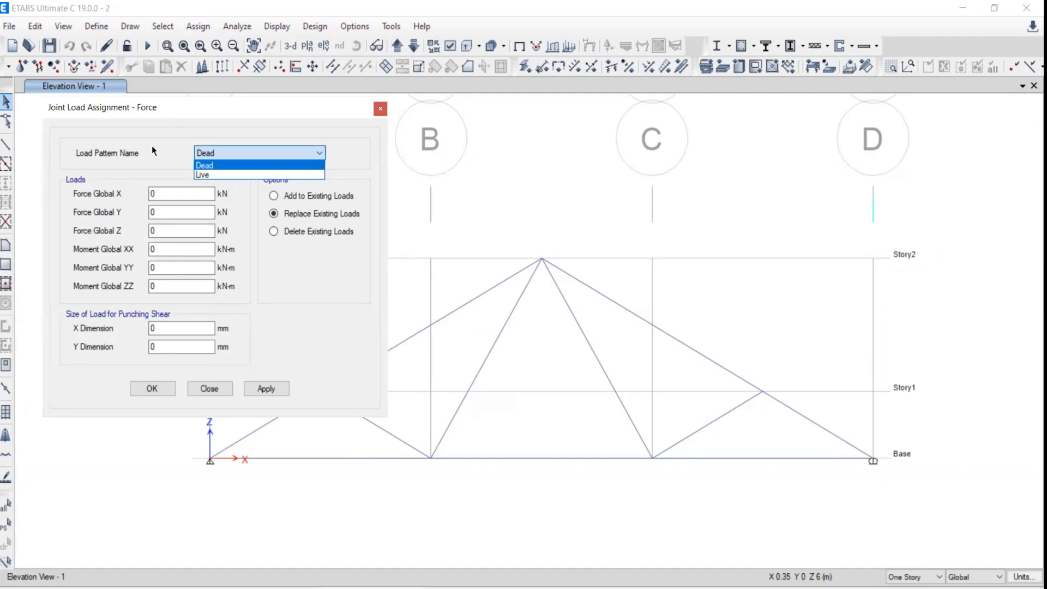
click(199, 175)
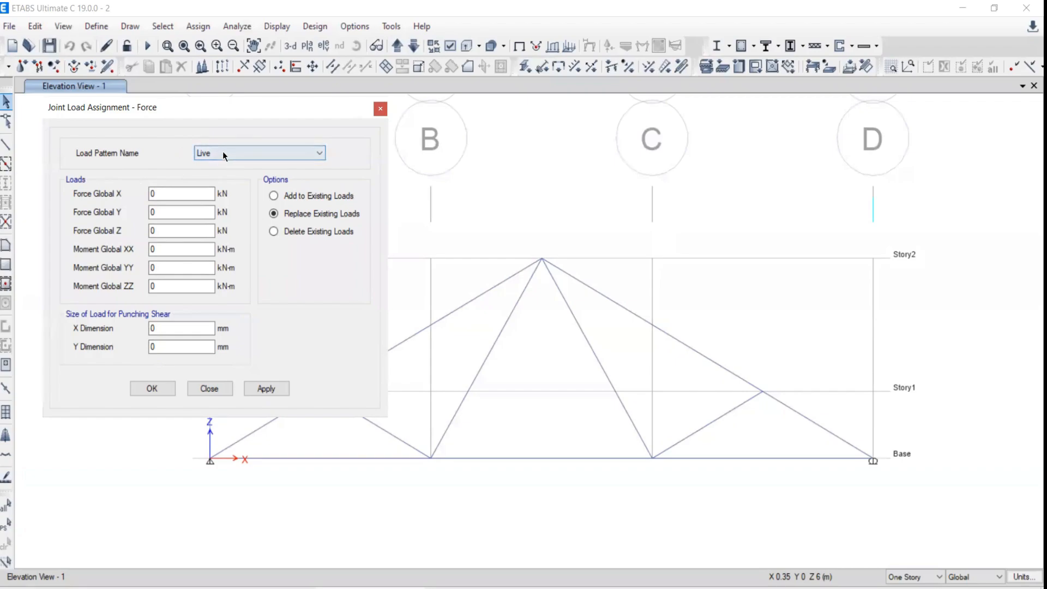
click(208, 153)
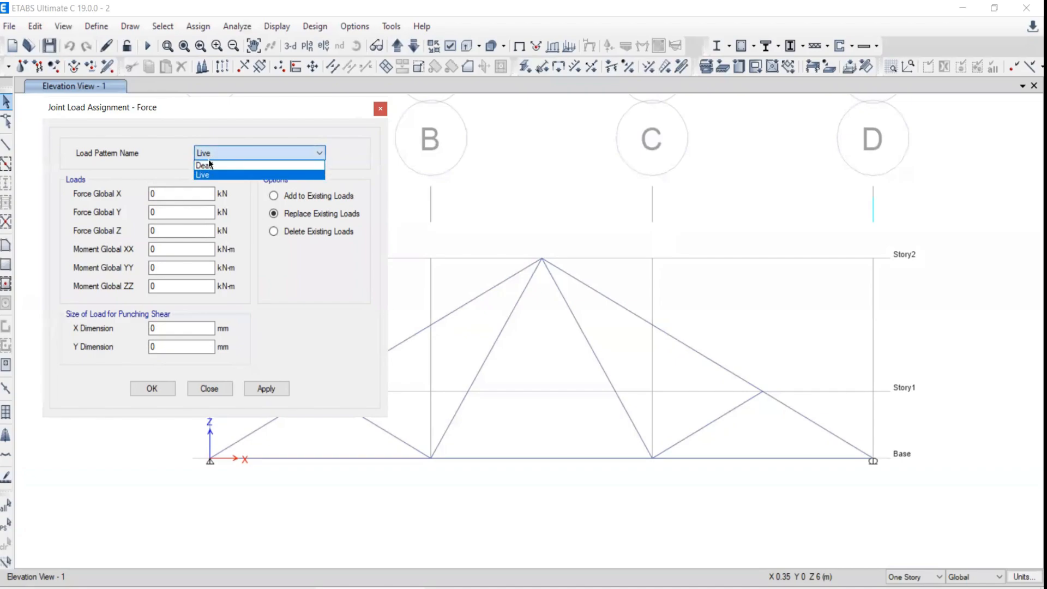
click(203, 175)
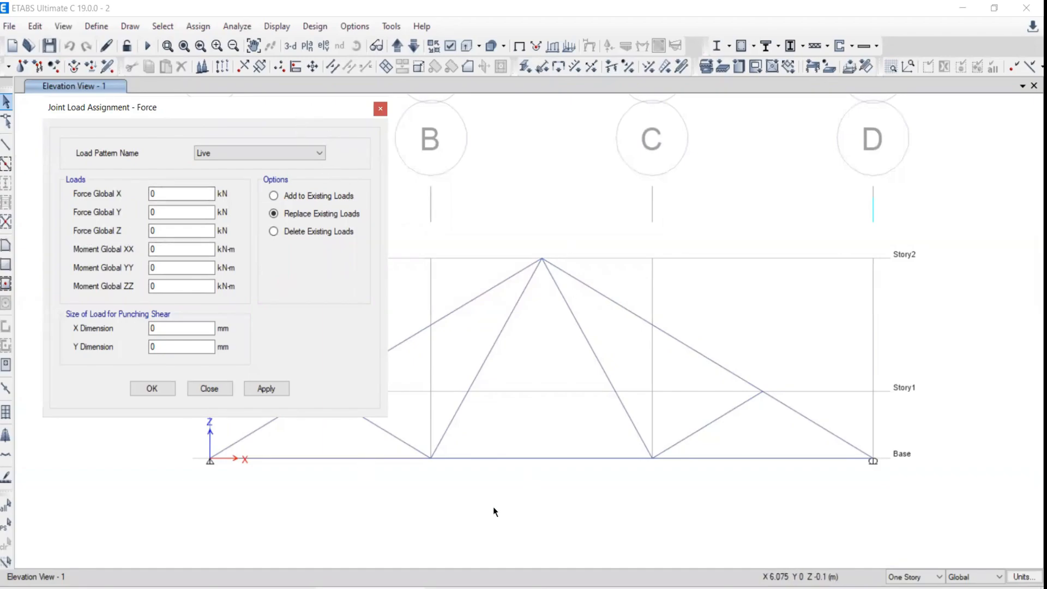
Step: Sketch freehand marks around the truss apex and clear them
key(ctrl+shift+3)
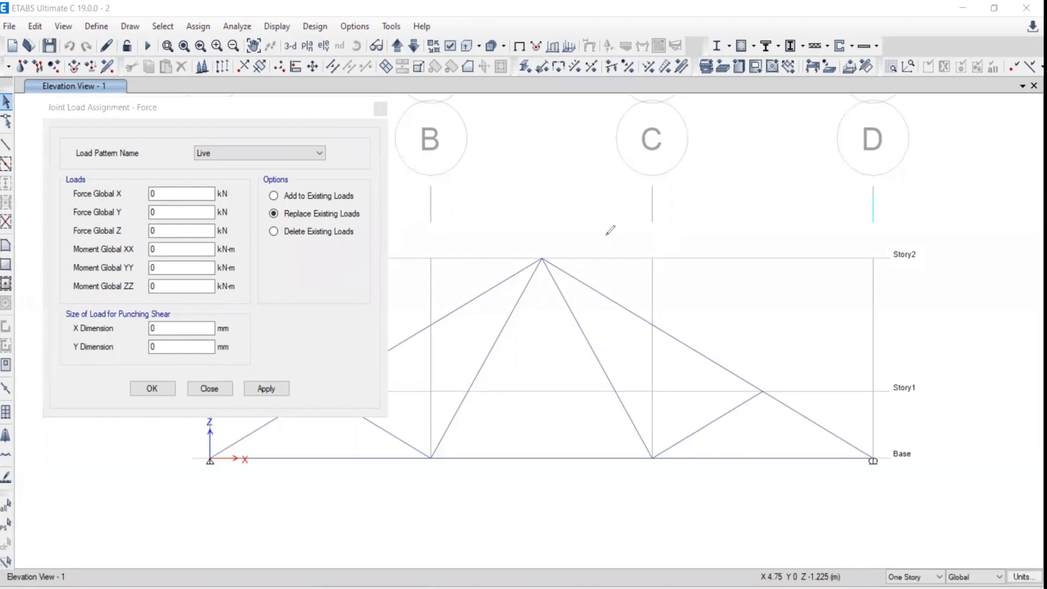
mouse_move(606, 236)
mouse_down()
mouse_move(649, 291)
mouse_move(708, 223)
mouse_move(710, 243)
mouse_up()
mouse_move(748, 191)
mouse_down()
mouse_move(771, 210)
mouse_move(750, 216)
mouse_up()
drag(600, 250, 616, 239)
mouse_move(532, 190)
mouse_down()
mouse_move(559, 226)
mouse_move(526, 226)
mouse_up()
mouse_move(649, 289)
mouse_down()
mouse_move(641, 118)
mouse_move(674, 121)
mouse_up()
key(Escape)
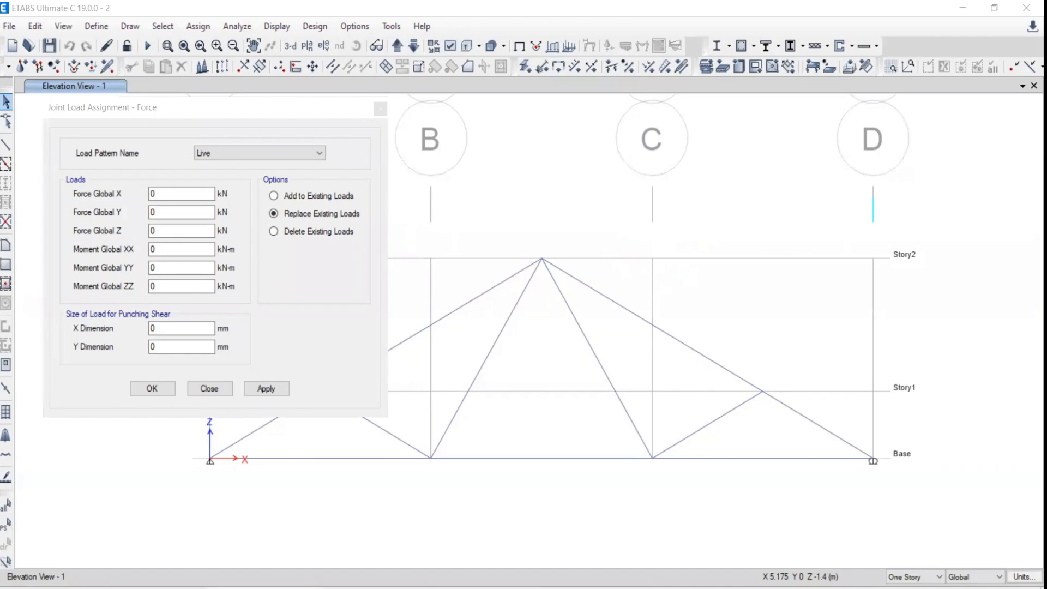
Step: Check the joint loads in TRUSS AND BEAM EXAMPLE.pdf and return to the joint force assignment in ETABS
key(alt+Tab)
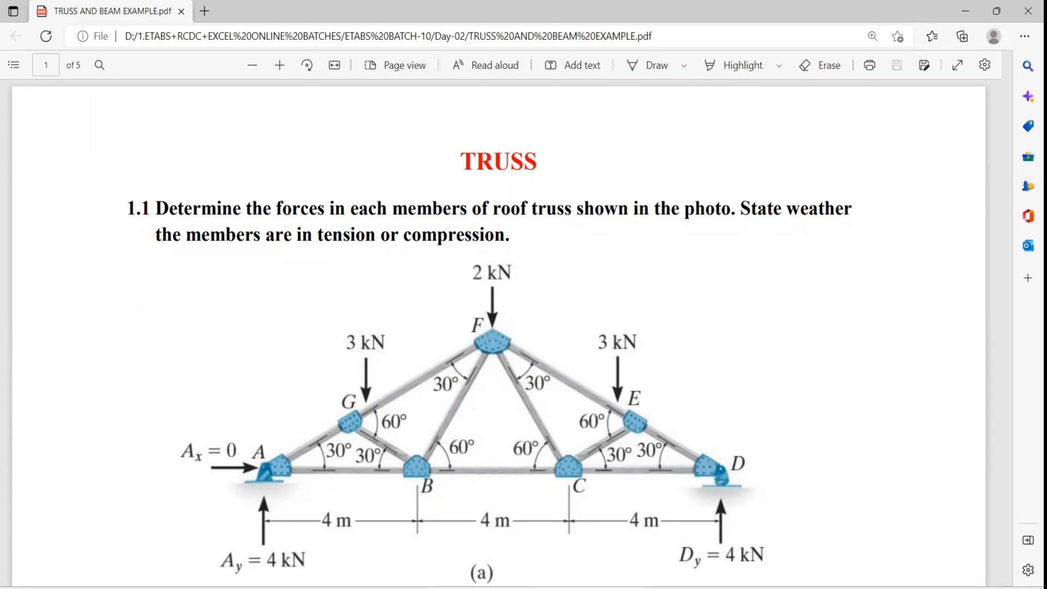
key(alt+Tab)
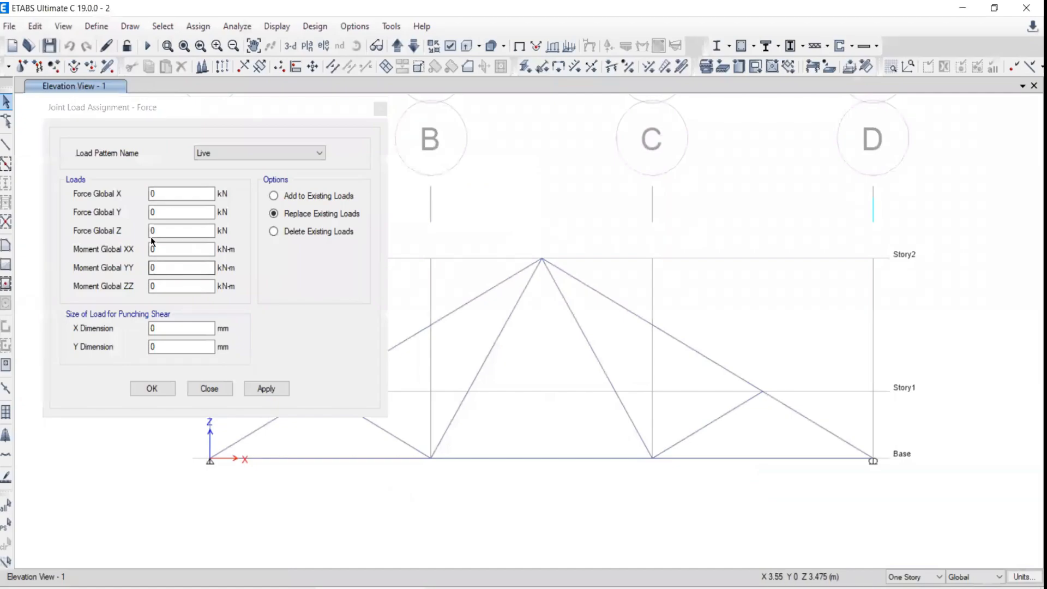
Step: Assign a live joint force of 2 kN in global Z to the truss apex joint, replacing existing loads
double_click(164, 236)
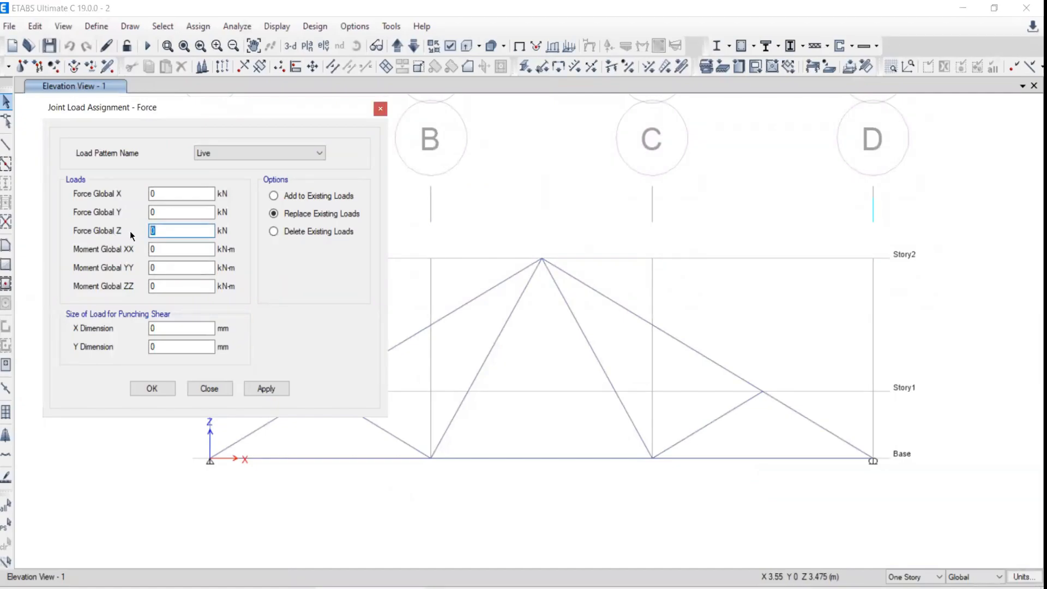
text(2)
drag(146, 97, 152, 41)
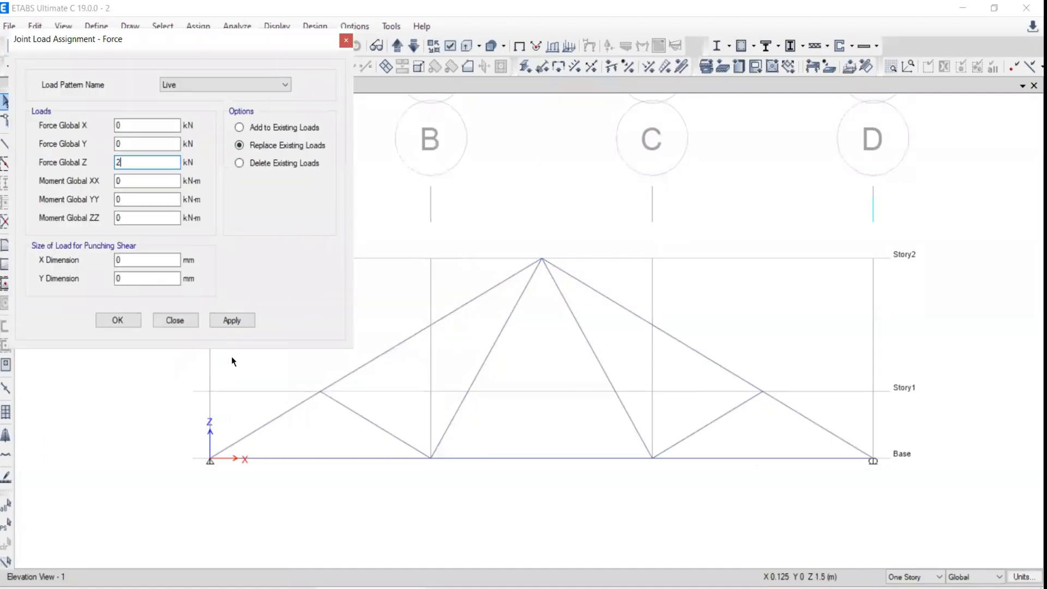
click(221, 321)
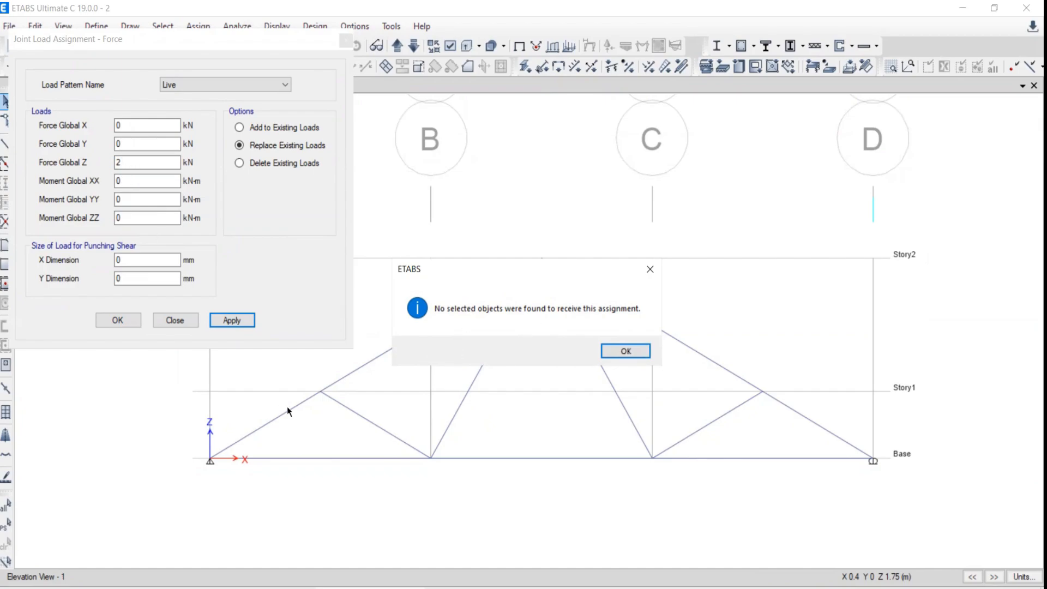
click(618, 352)
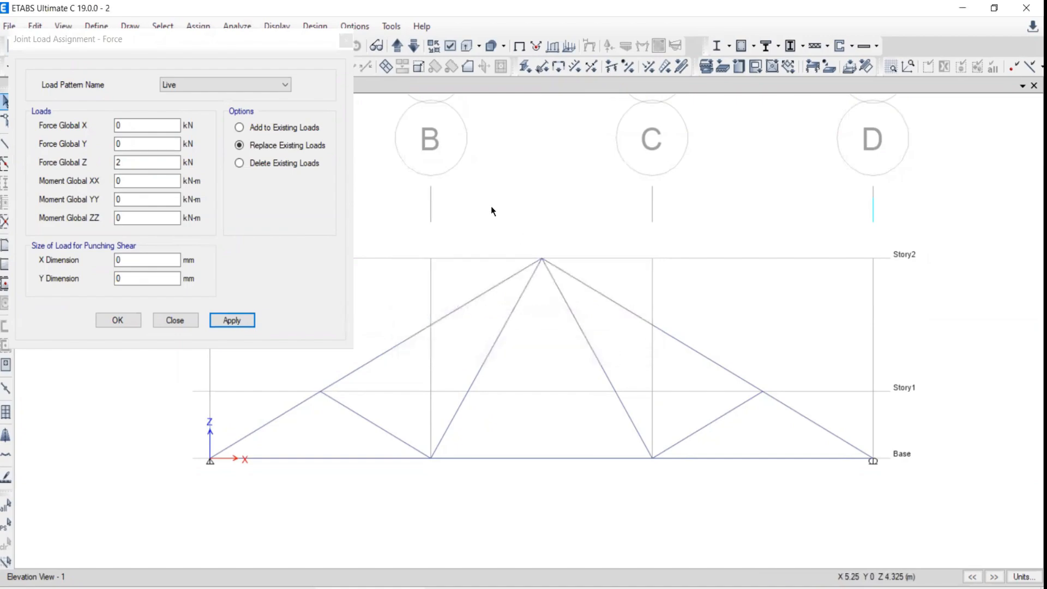
drag(510, 231, 604, 295)
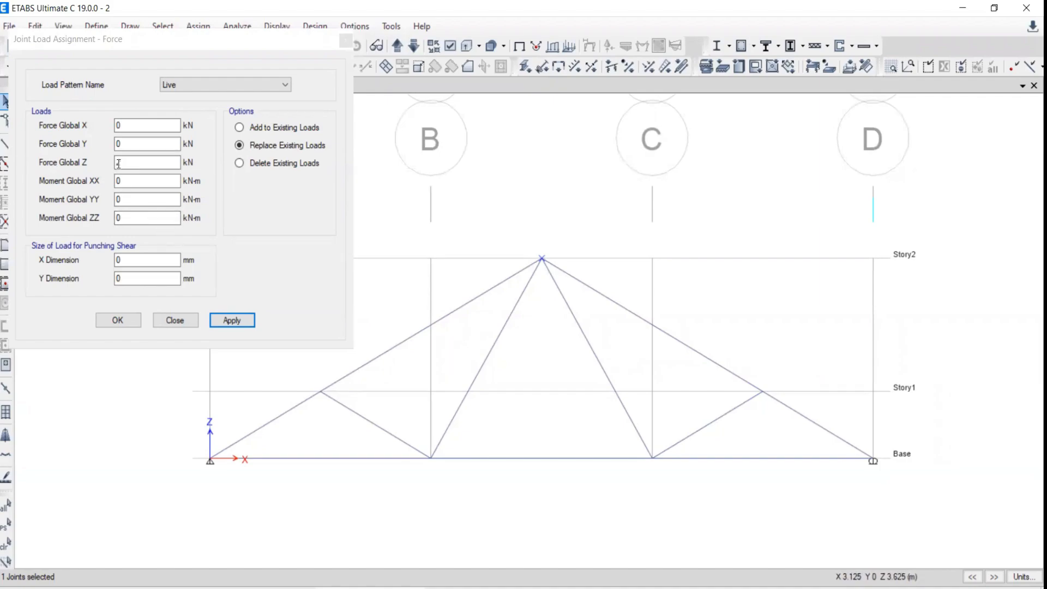
click(152, 43)
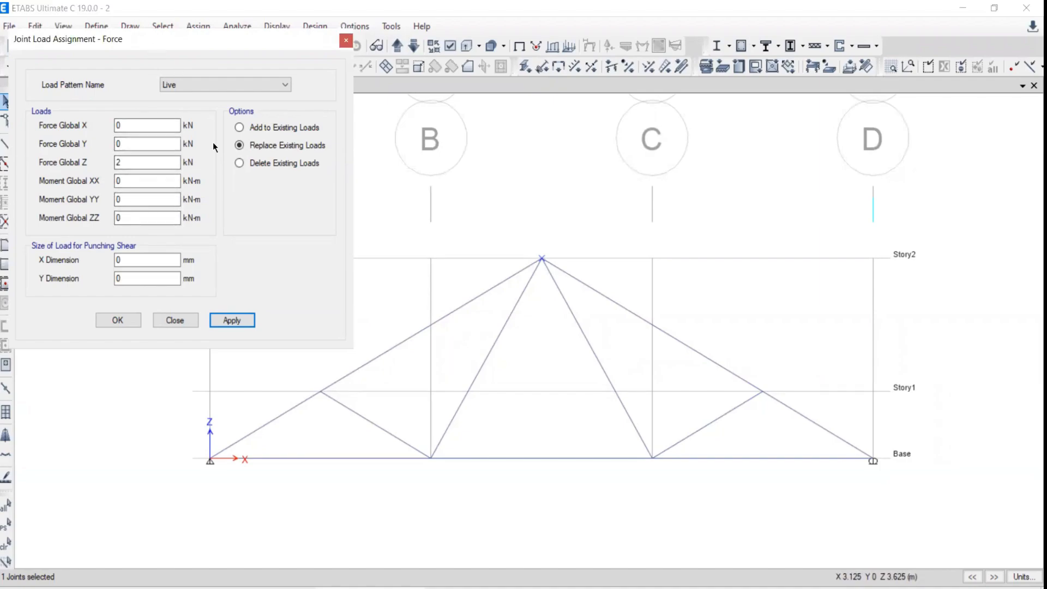
click(232, 320)
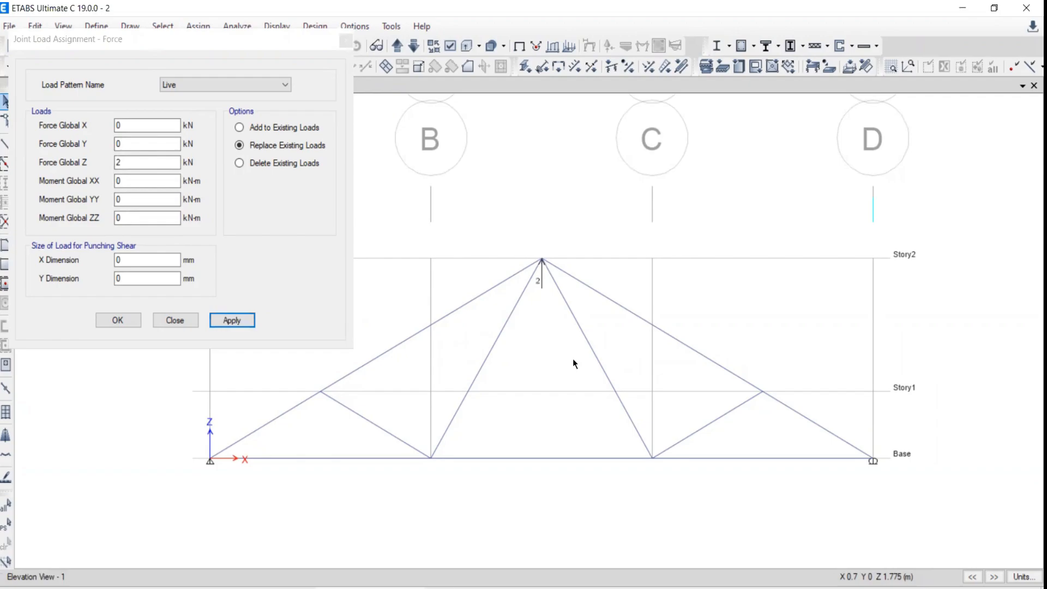
Step: Compare the apex force direction with the 2 kN load in TRUSS AND BEAM EXAMPLE.pdf, then return to ETABS
scroll(533, 286, up, 2)
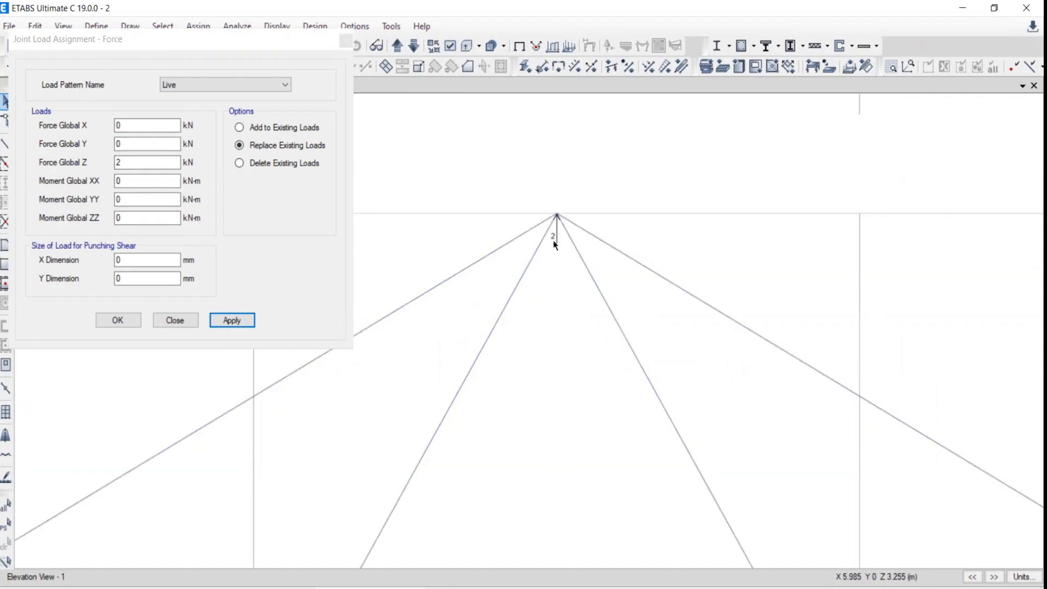
key(alt+Tab)
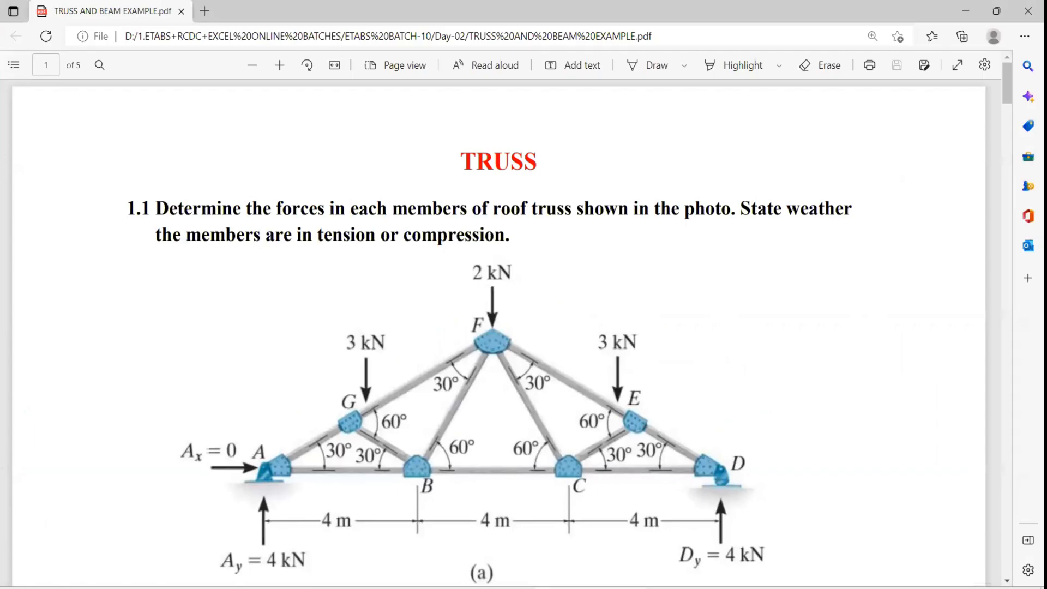
key(alt+Tab)
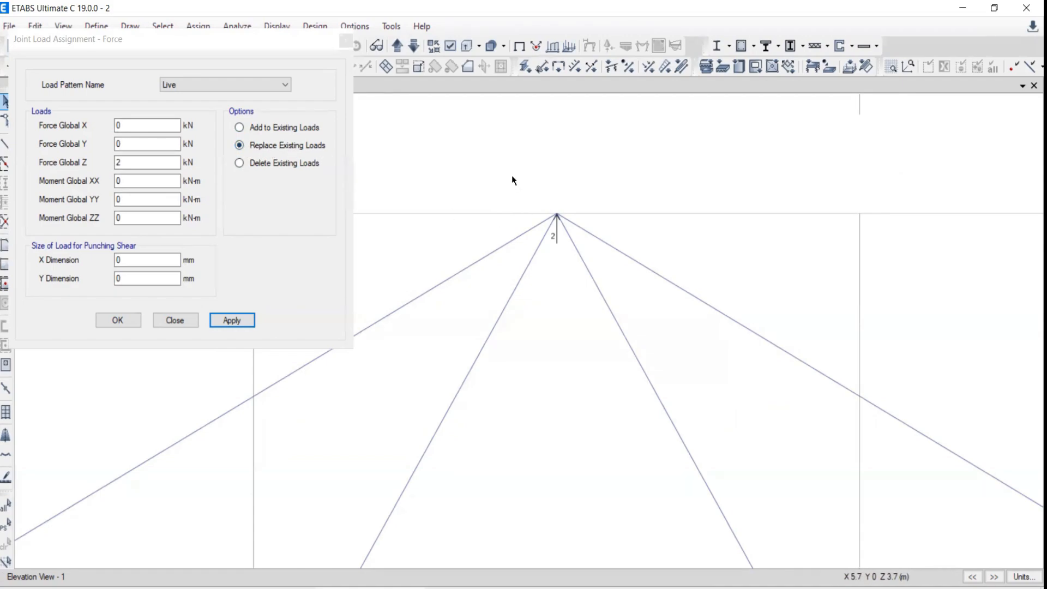
Step: Replace the apex joint's live force with -2 kN in global Z
drag(512, 175, 615, 254)
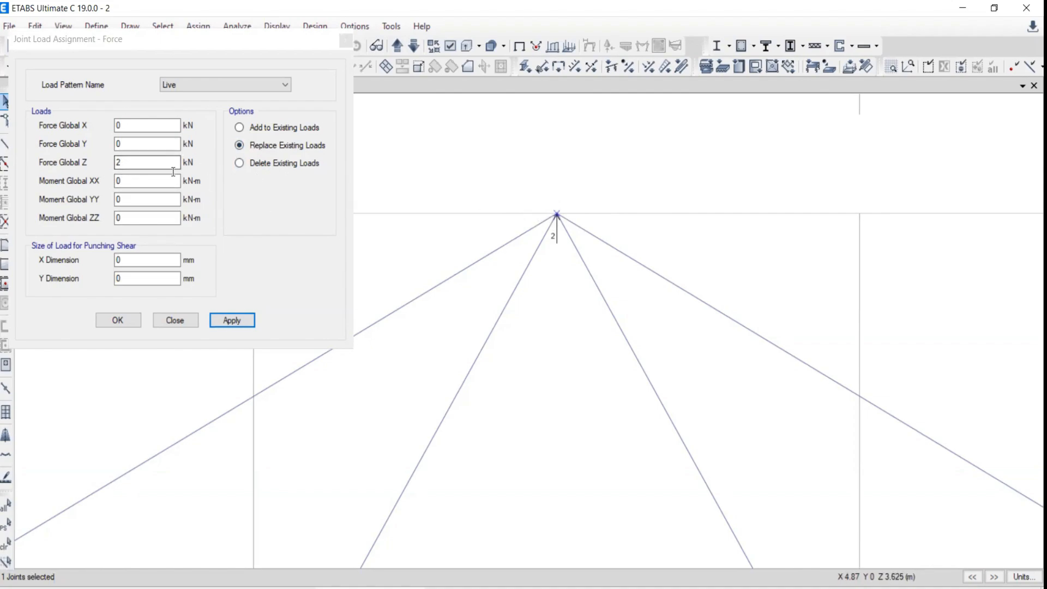
click(119, 161)
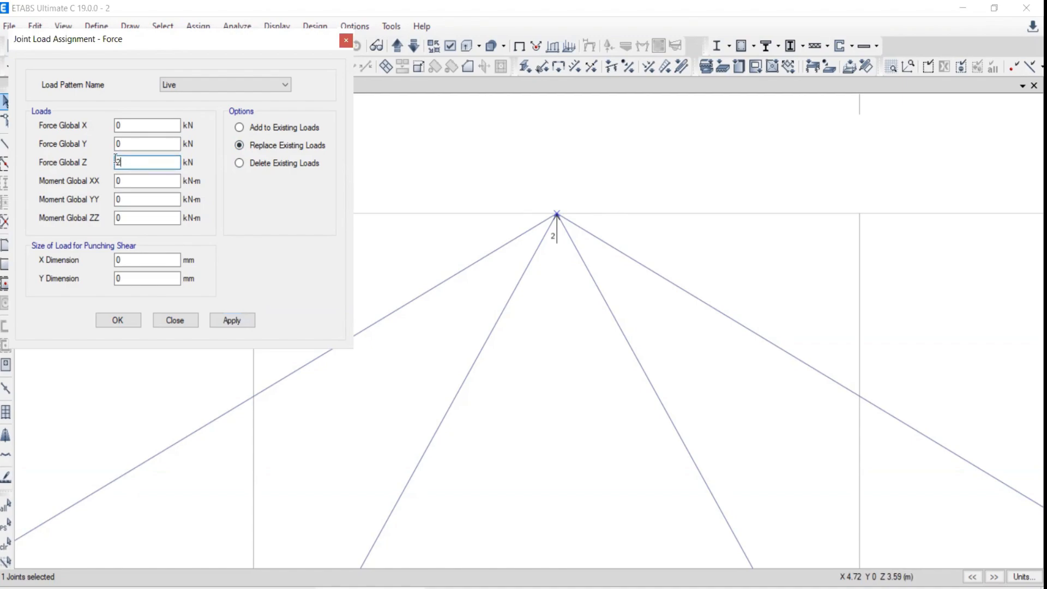
text(-)
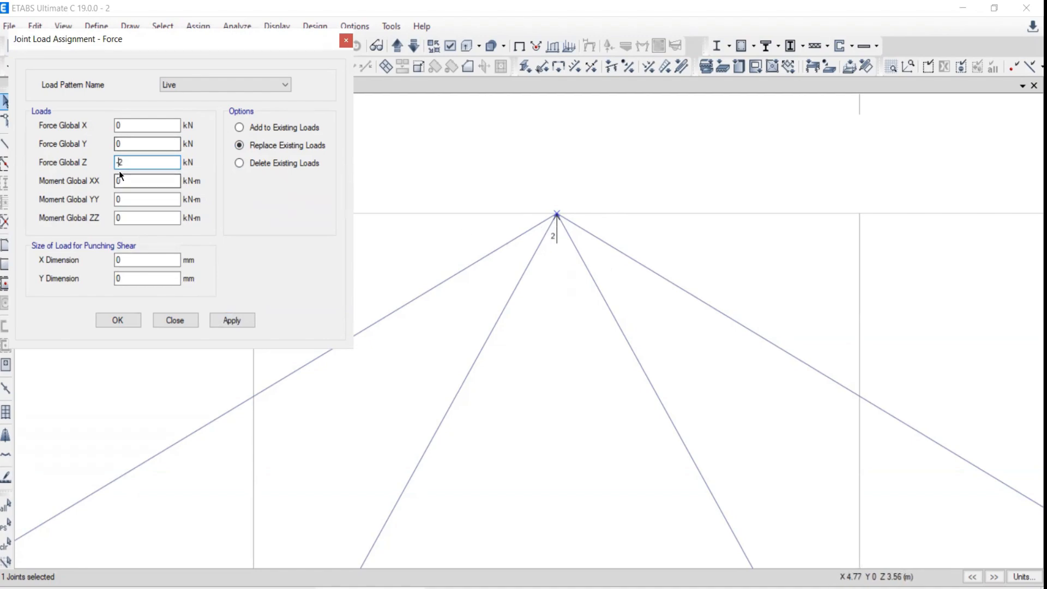
text(-)
click(230, 320)
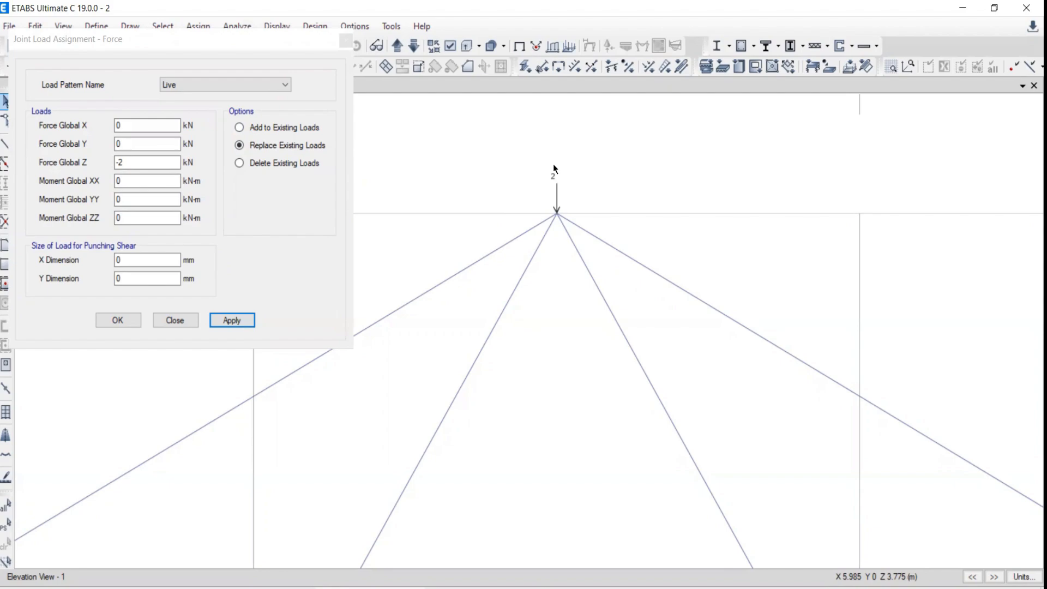
Step: Add a further -3 kN global Z force to the existing live load on the apex joint
click(125, 159)
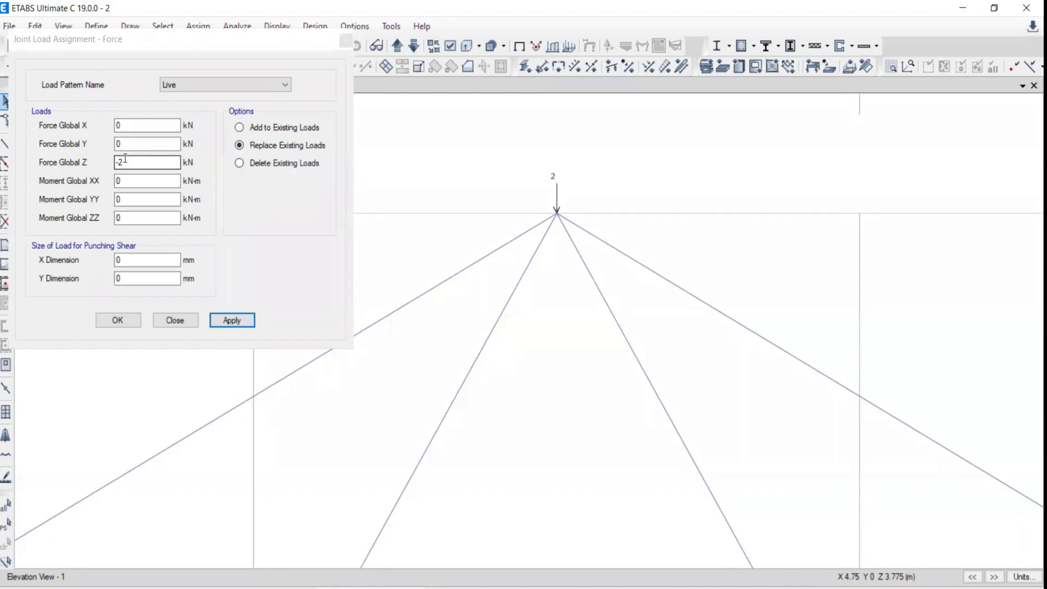
click(127, 165)
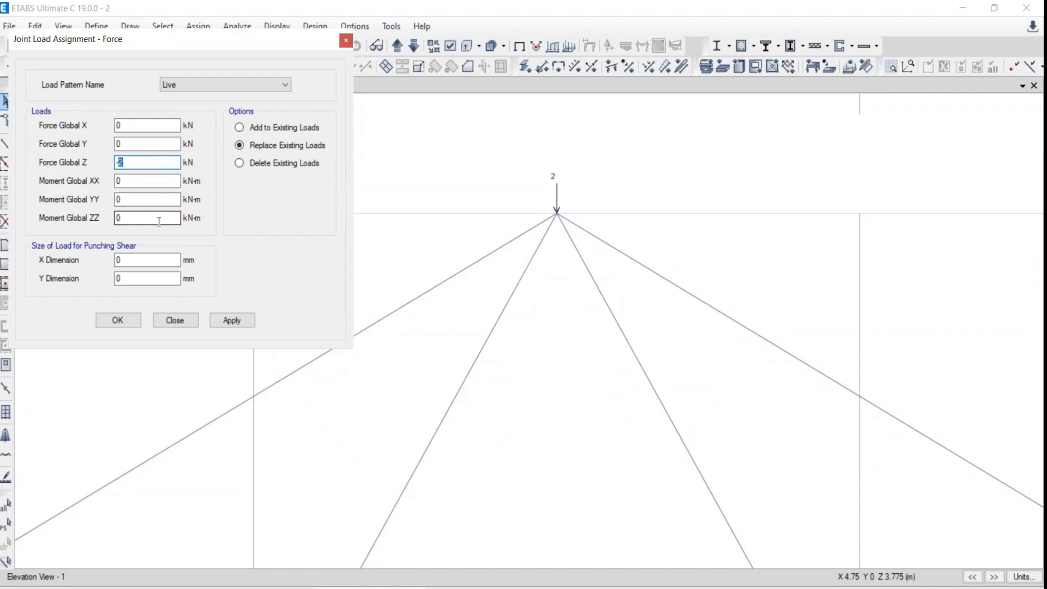
text(3)
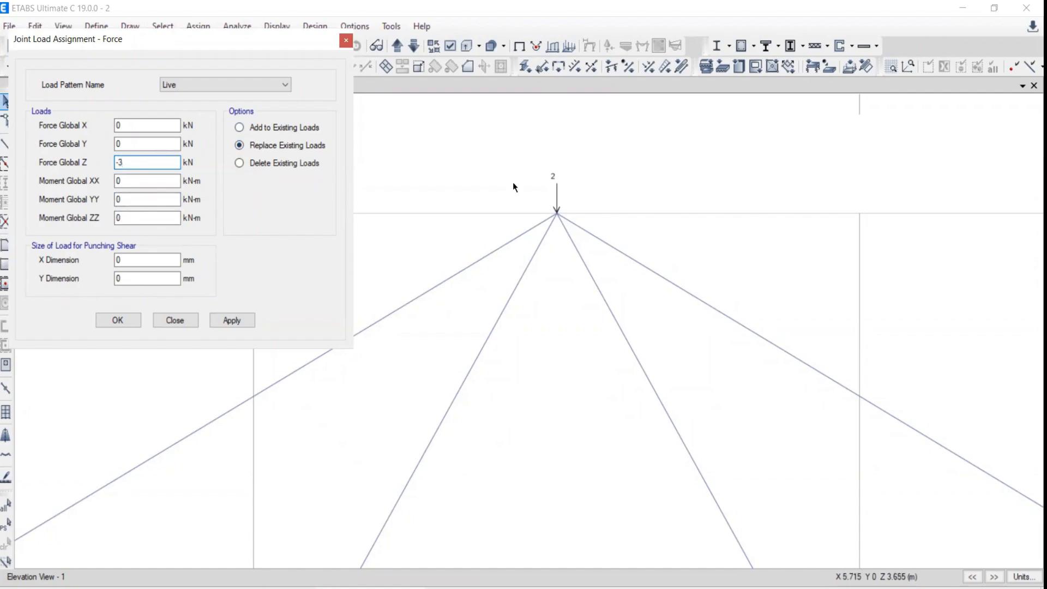
drag(513, 182, 618, 247)
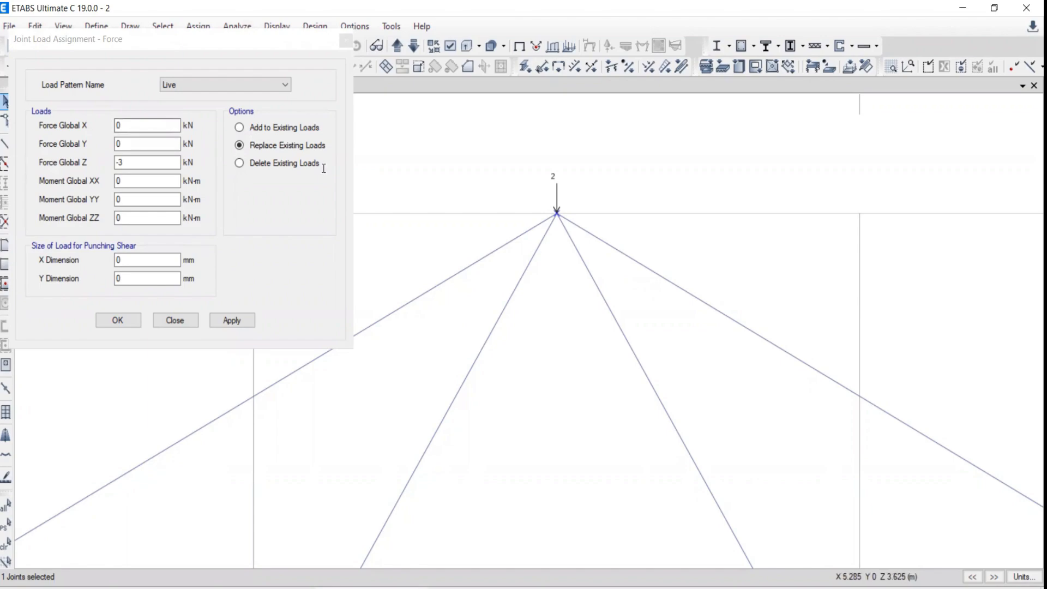
click(240, 128)
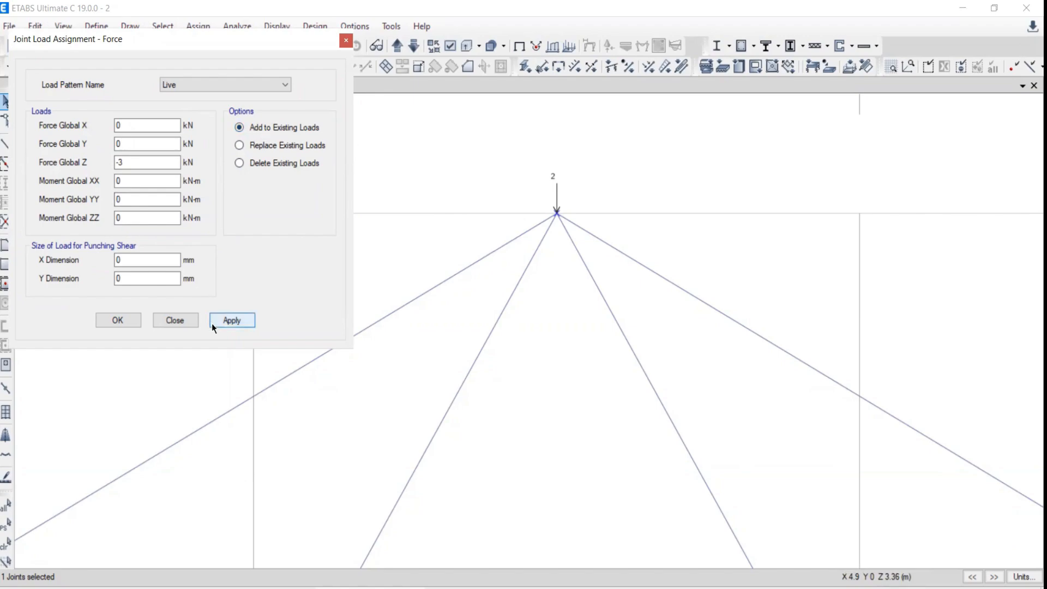
click(231, 321)
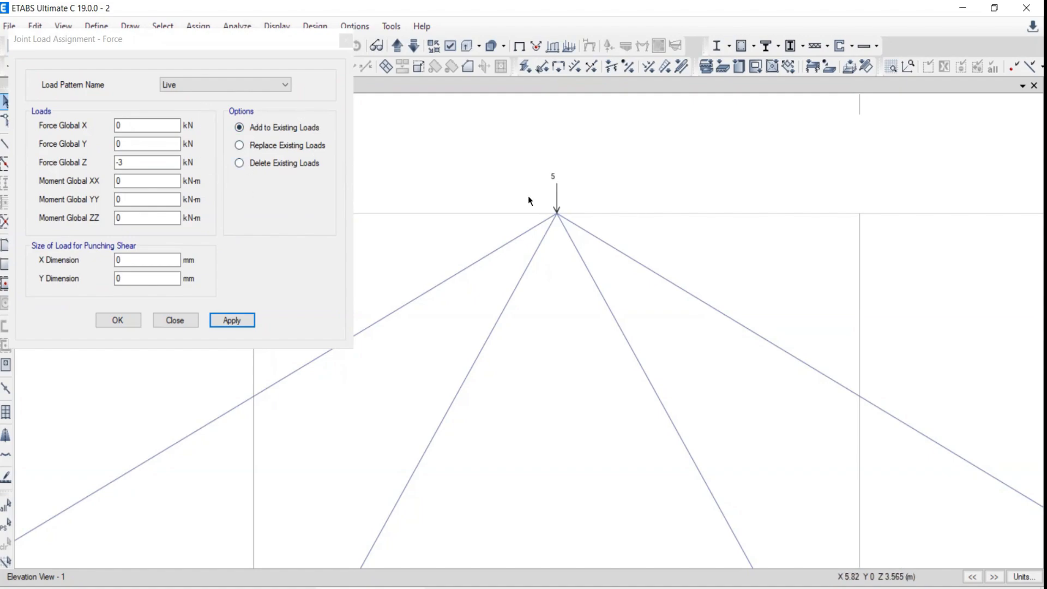
Step: Delete the existing live joint loads at the truss apex
drag(533, 193, 586, 241)
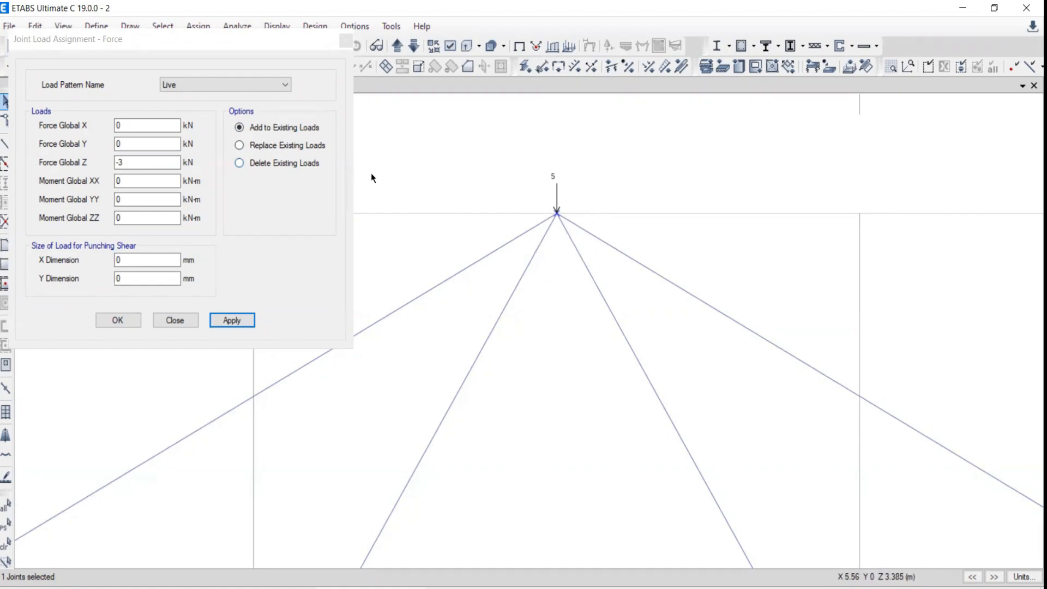
click(239, 163)
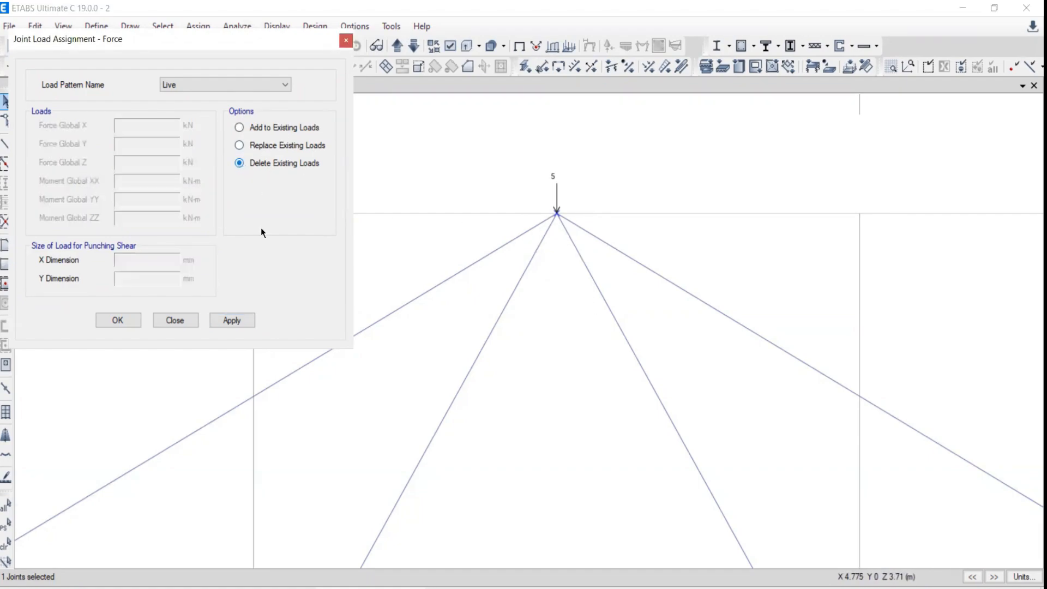
click(229, 321)
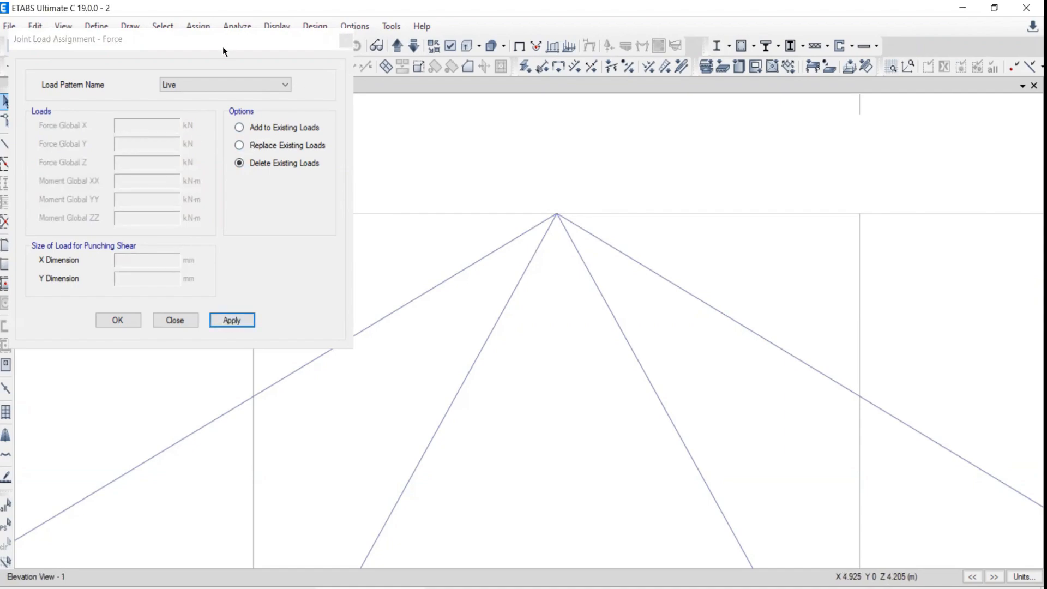
Step: Assign a live force of -2 kN in global Z to the apex joint using the replace existing loads option
click(239, 146)
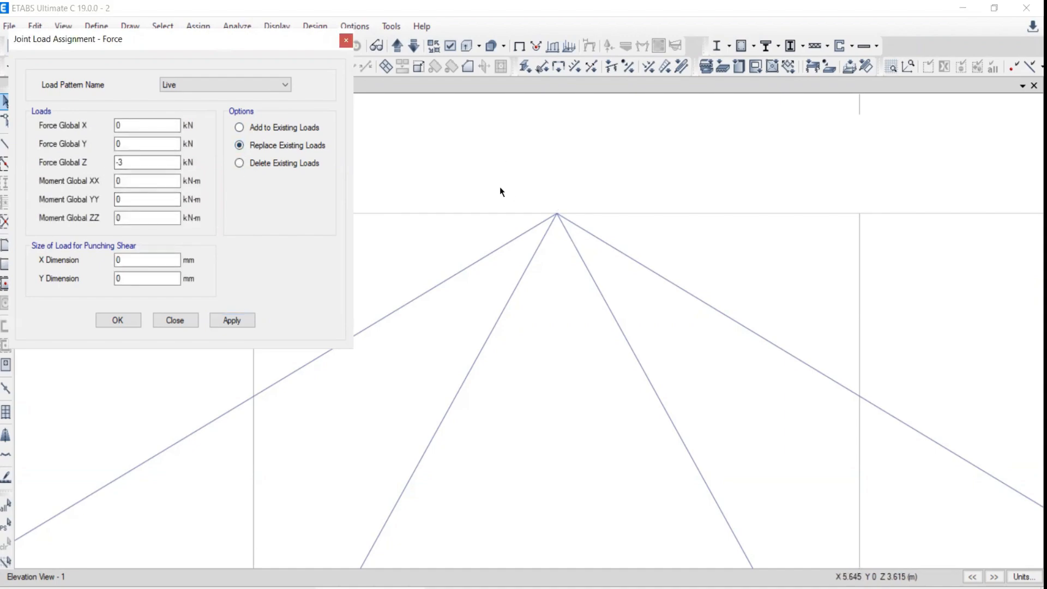
drag(495, 164, 623, 273)
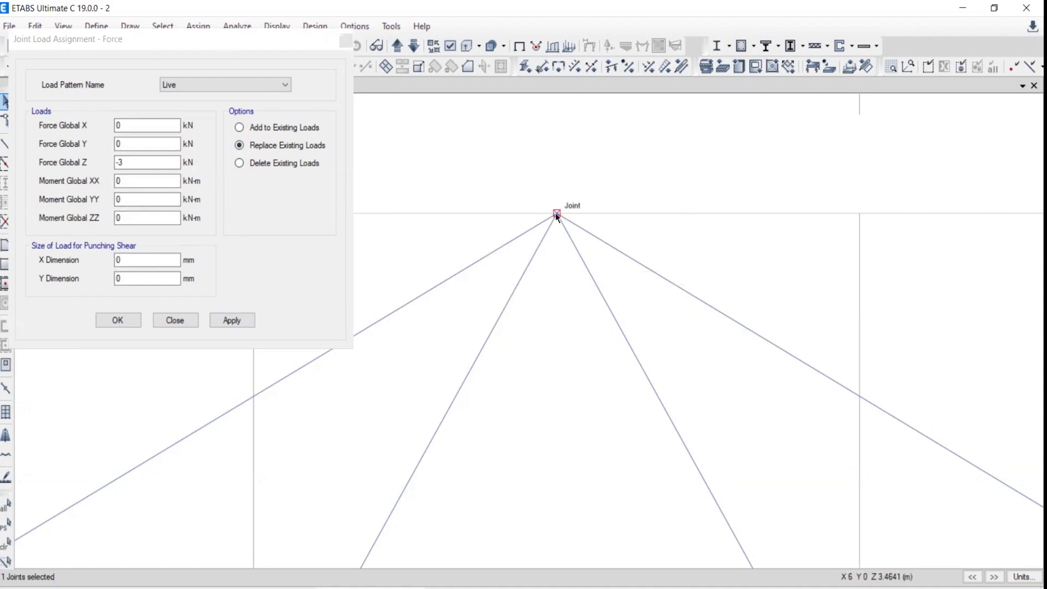
double_click(123, 164)
text(2)
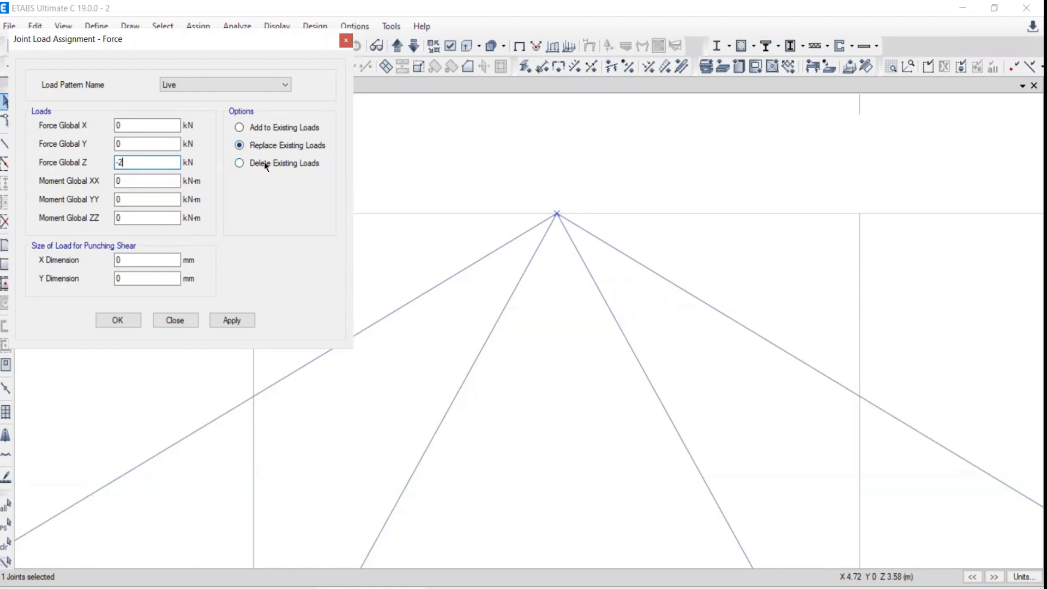
click(231, 321)
scroll(573, 251, down, 3)
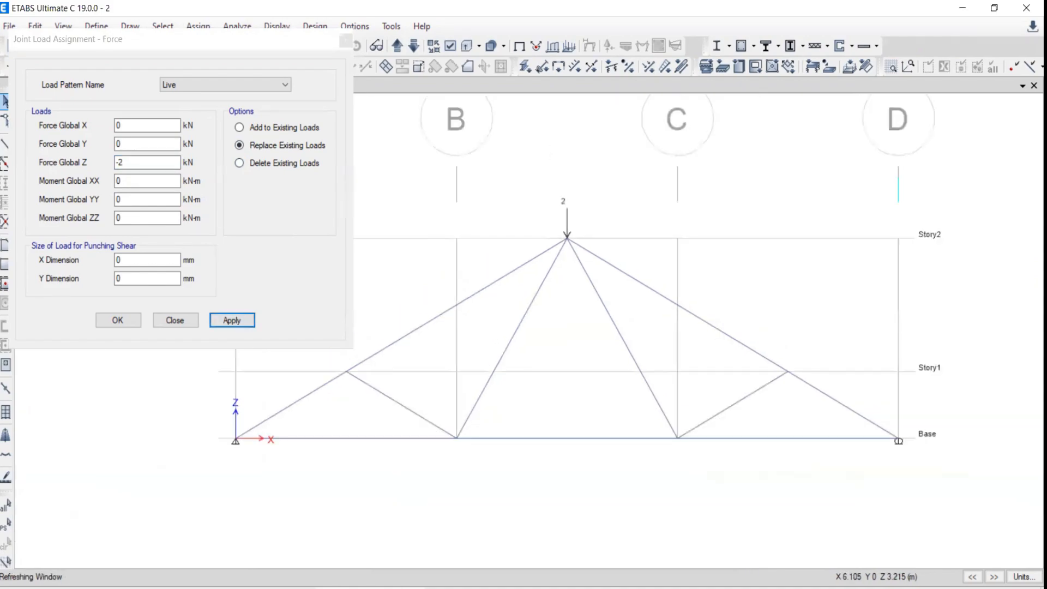
Step: Check the loads on joints G and E in TRUSS AND BEAM EXAMPLE.pdf and return to ETABS
key(alt+Tab)
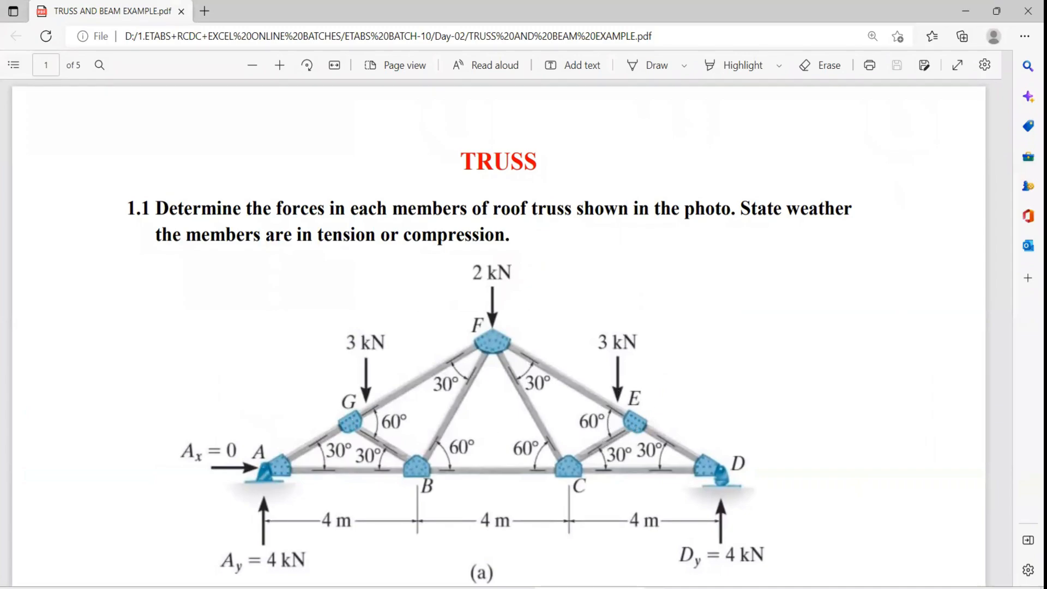
click(587, 588)
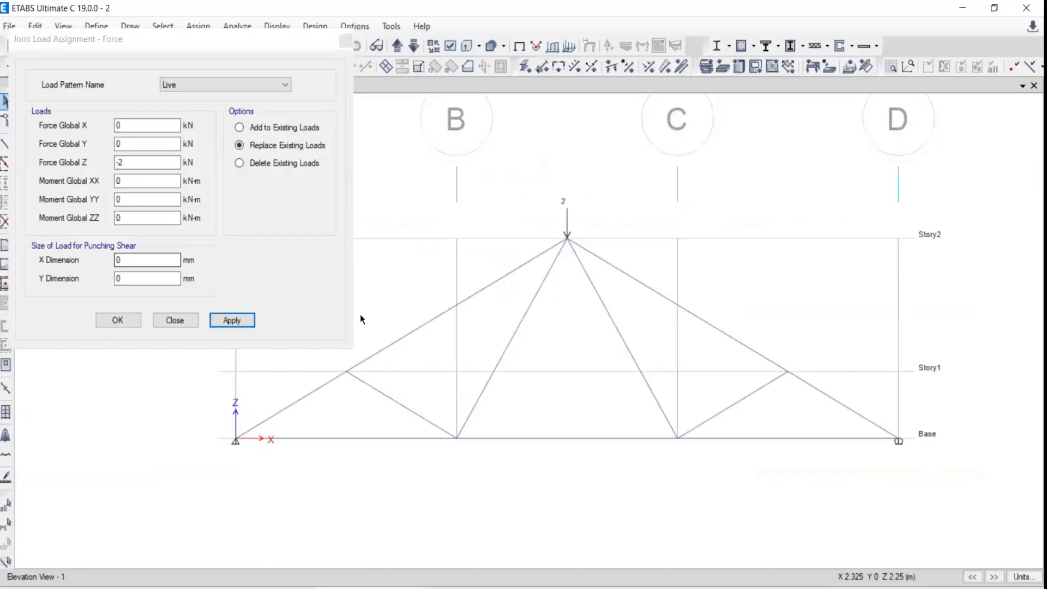
middle_drag(378, 373, 478, 350)
drag(418, 307, 485, 370)
middle_drag(839, 374, 739, 377)
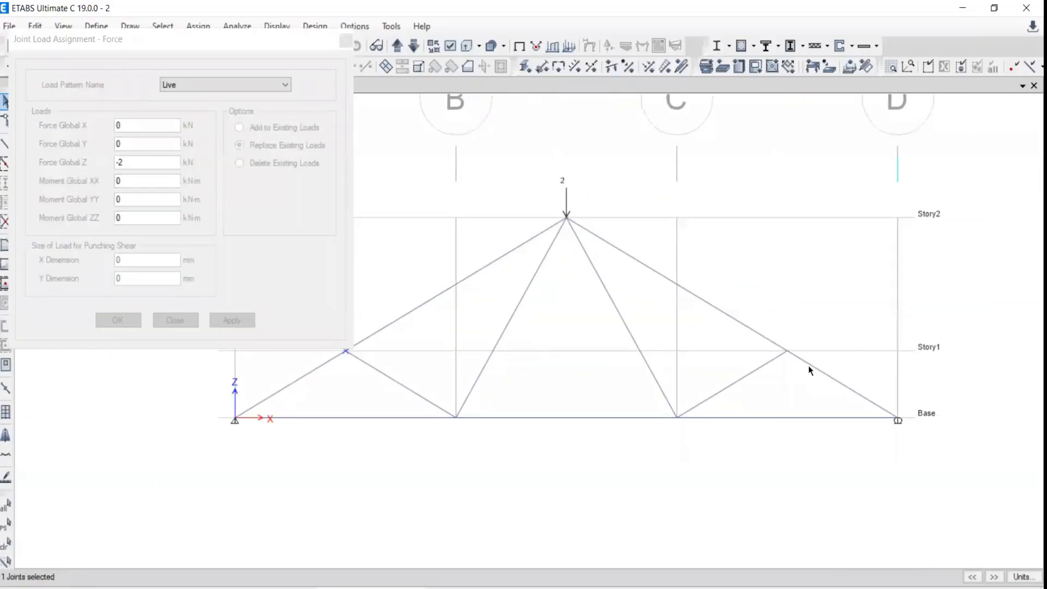
drag(824, 308, 759, 371)
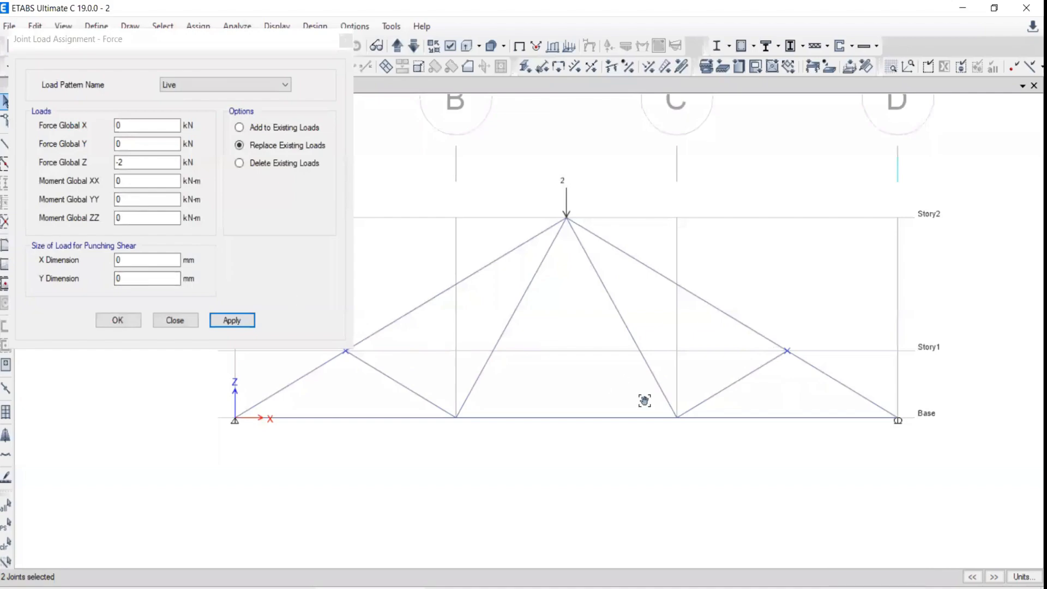
middle_drag(645, 402, 735, 441)
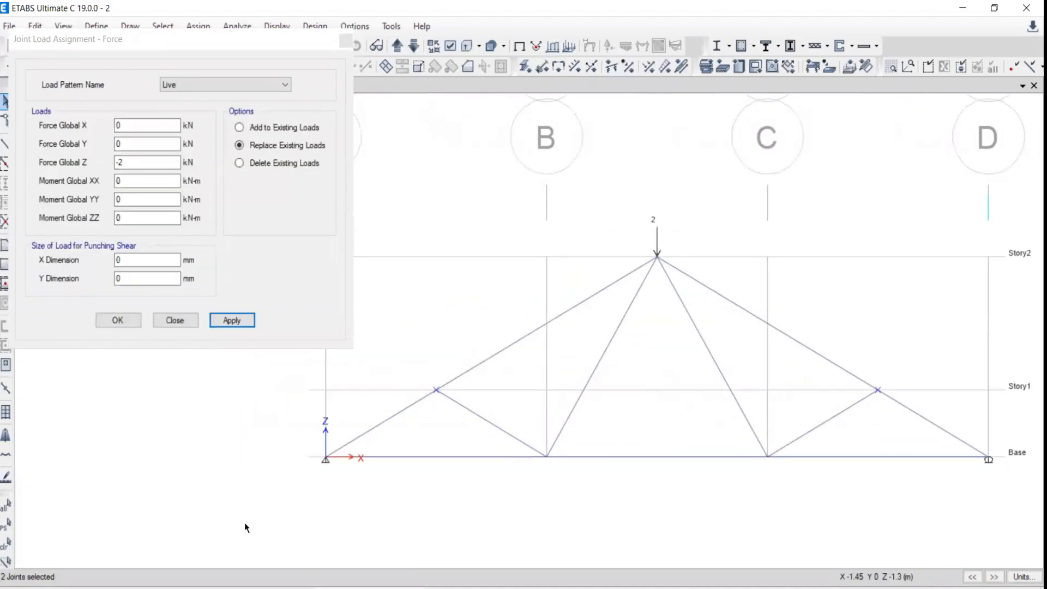
click(173, 321)
middle_drag(670, 477, 474, 415)
click(6, 543)
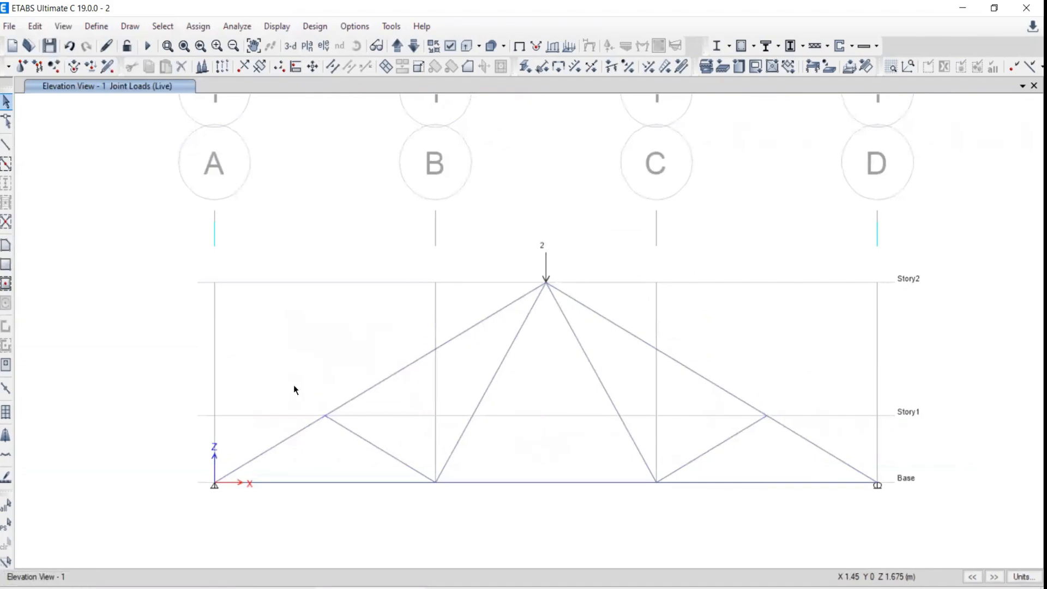
Step: Assign a live force of -3 kN in global Z to the two Story1 side joints, replacing existing loads
drag(293, 385, 385, 445)
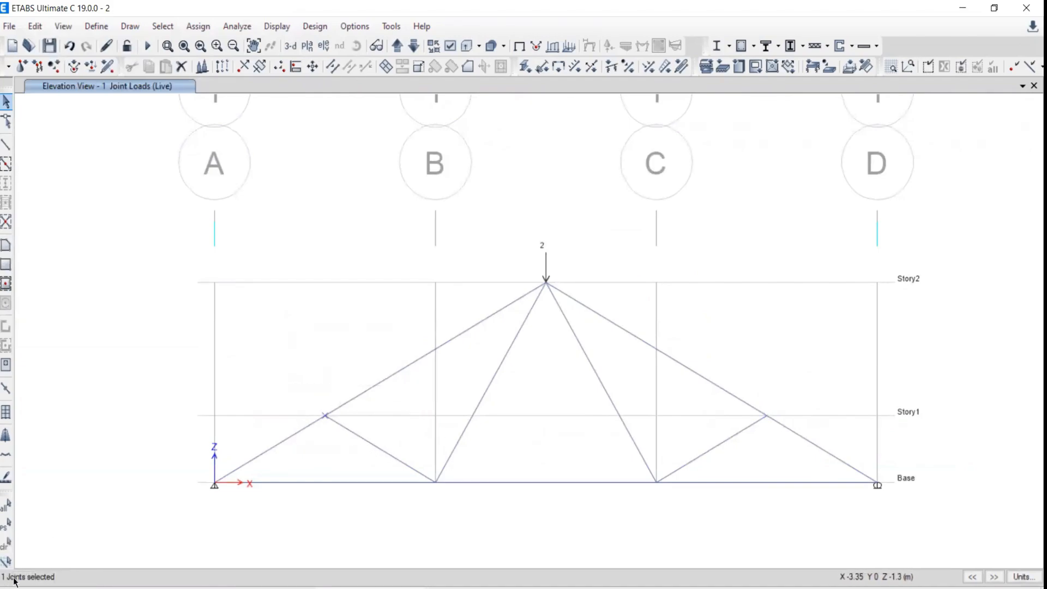
drag(752, 371, 818, 451)
click(197, 26)
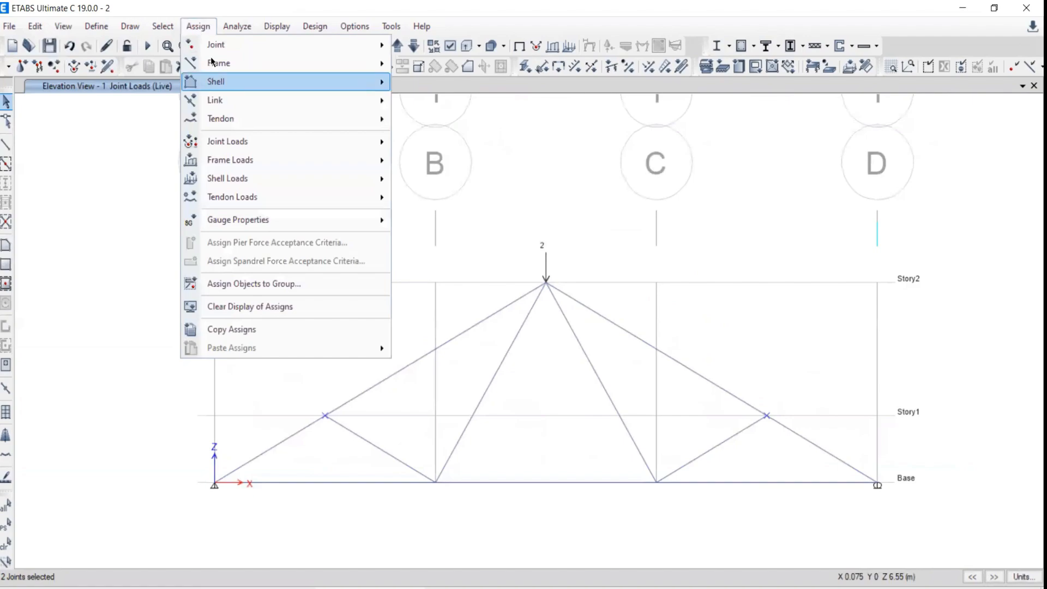
mouse_move(348, 147)
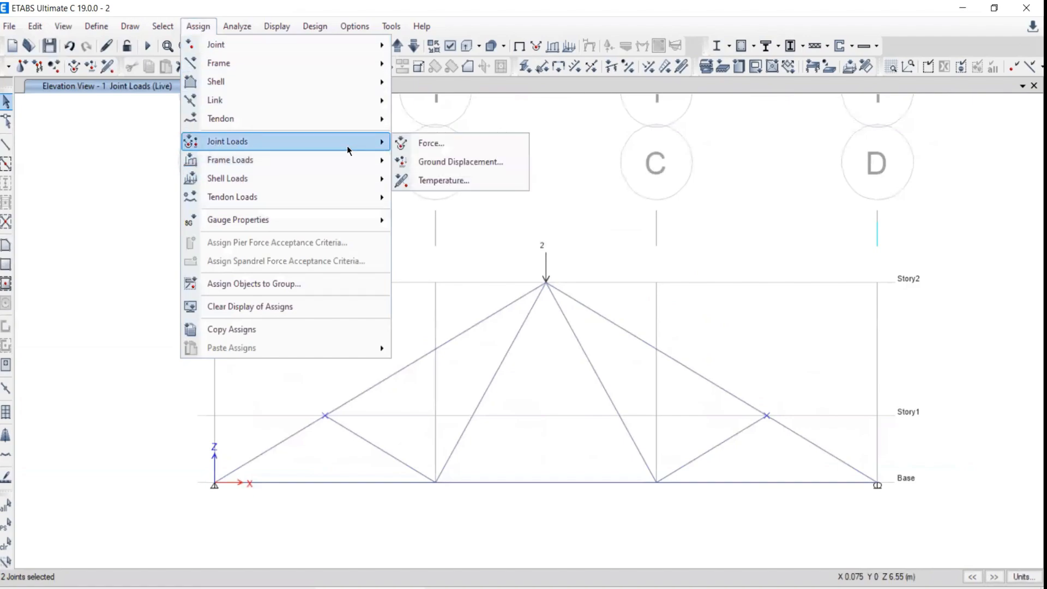
click(440, 147)
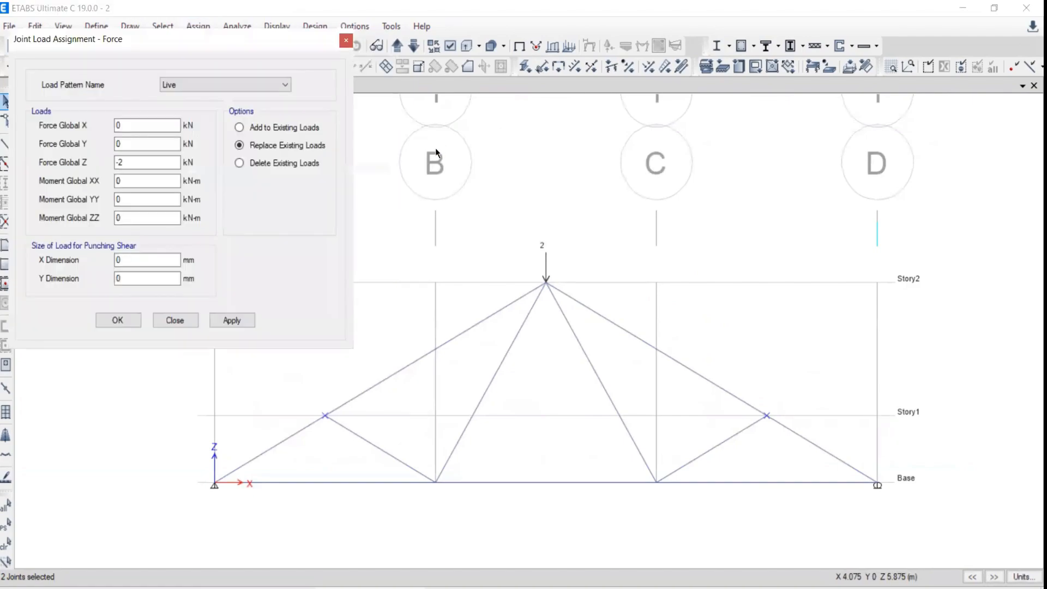
double_click(123, 162)
text(-2)
drag(124, 162, 120, 161)
text(3)
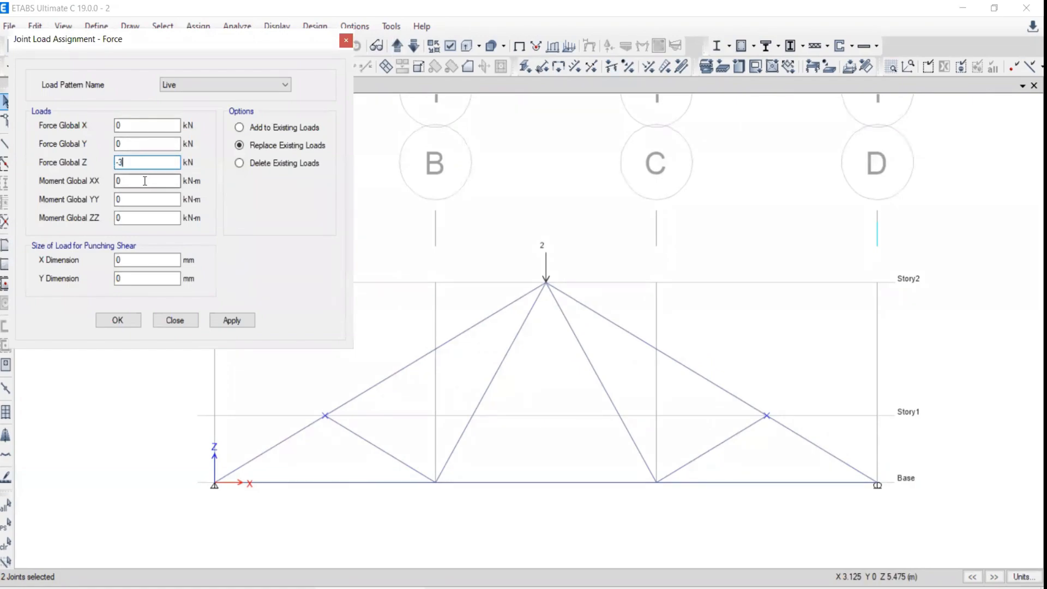
click(231, 321)
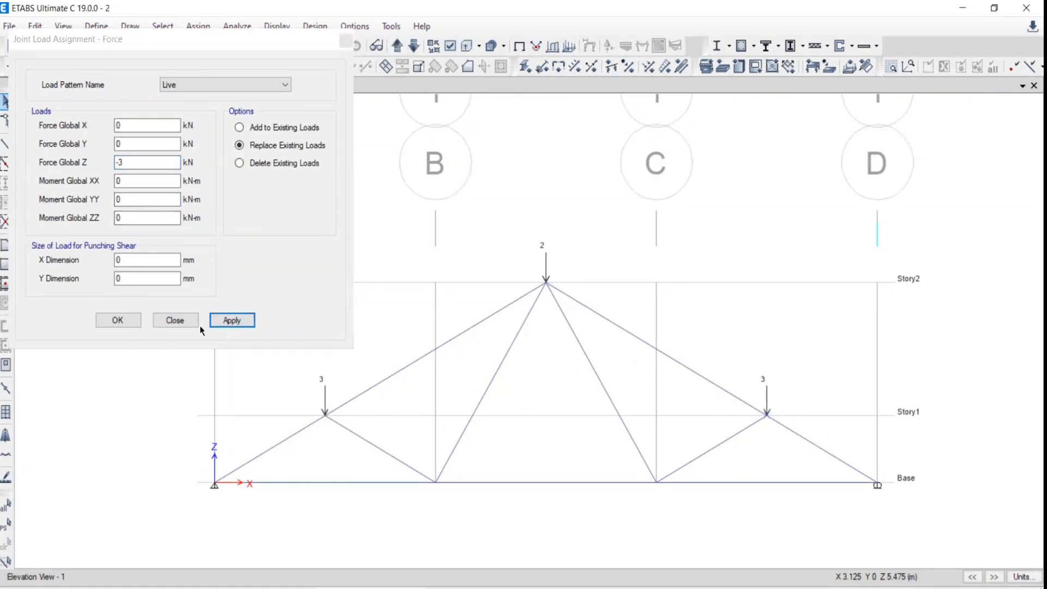
click(174, 322)
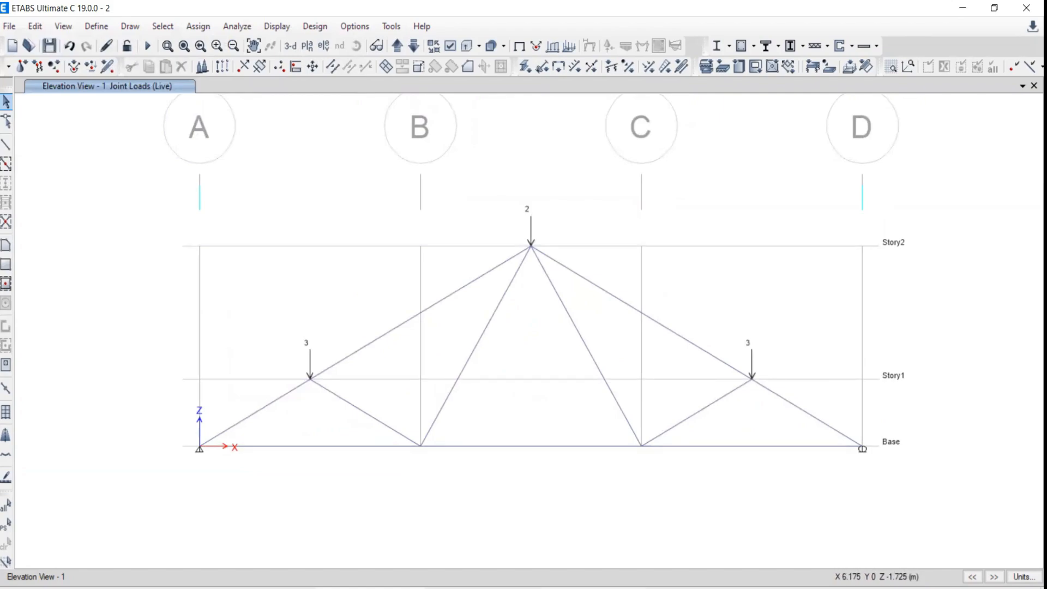
Step: Switch to TRUSS AND BEAM EXAMPLE.pdf and cross out the support reactions Ax, Ay and Dy on the truss figure
scroll(459, 399, down, 2)
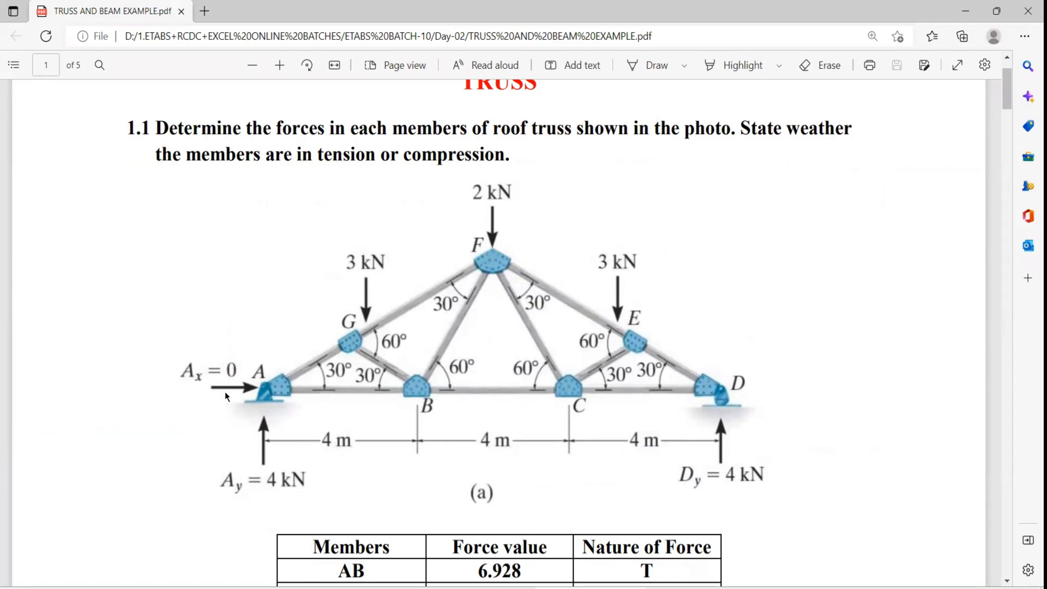
mouse_move(214, 349)
mouse_down()
mouse_move(198, 412)
mouse_move(232, 409)
mouse_up()
drag(235, 444, 244, 453)
mouse_move(249, 478)
mouse_down()
mouse_move(282, 443)
mouse_move(292, 492)
mouse_up()
drag(752, 462, 684, 506)
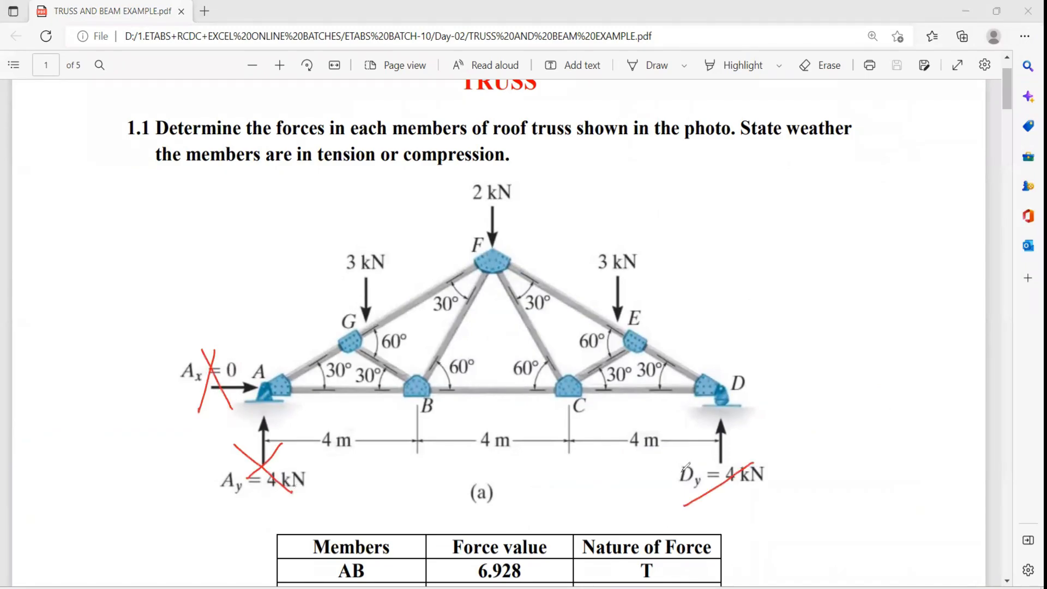
drag(681, 466, 734, 503)
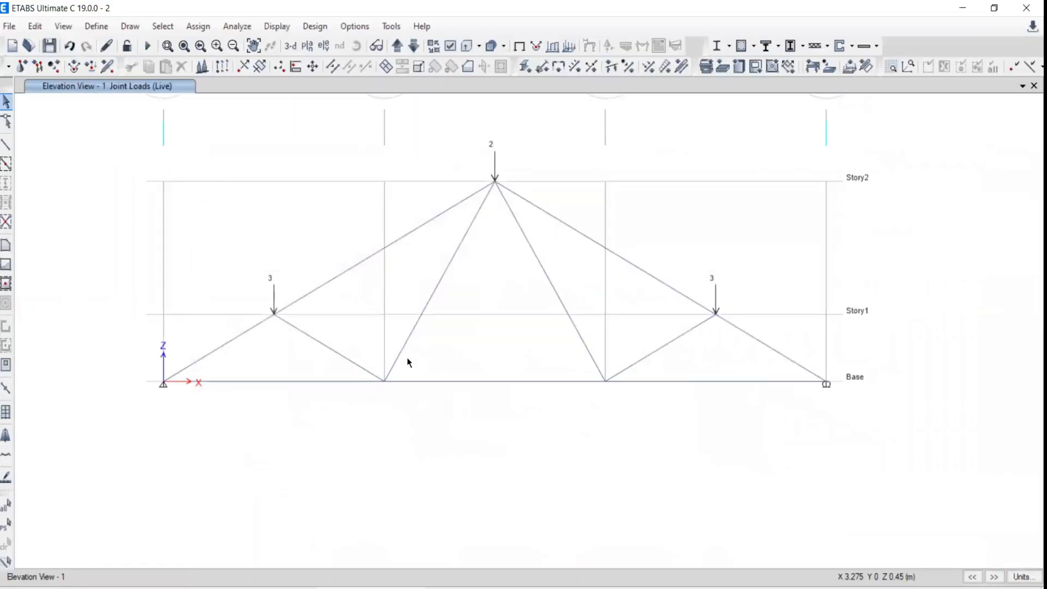
Step: Back in ETABS, view the loaded truss in 3D and return to elevation view 1
drag(459, 366, 463, 376)
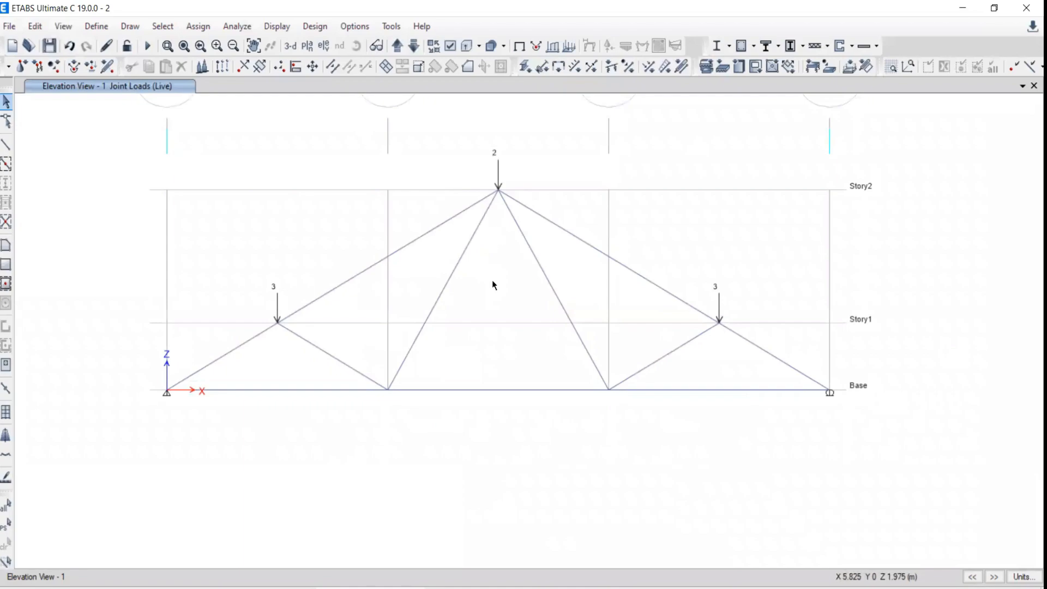
click(289, 46)
click(324, 46)
click(393, 258)
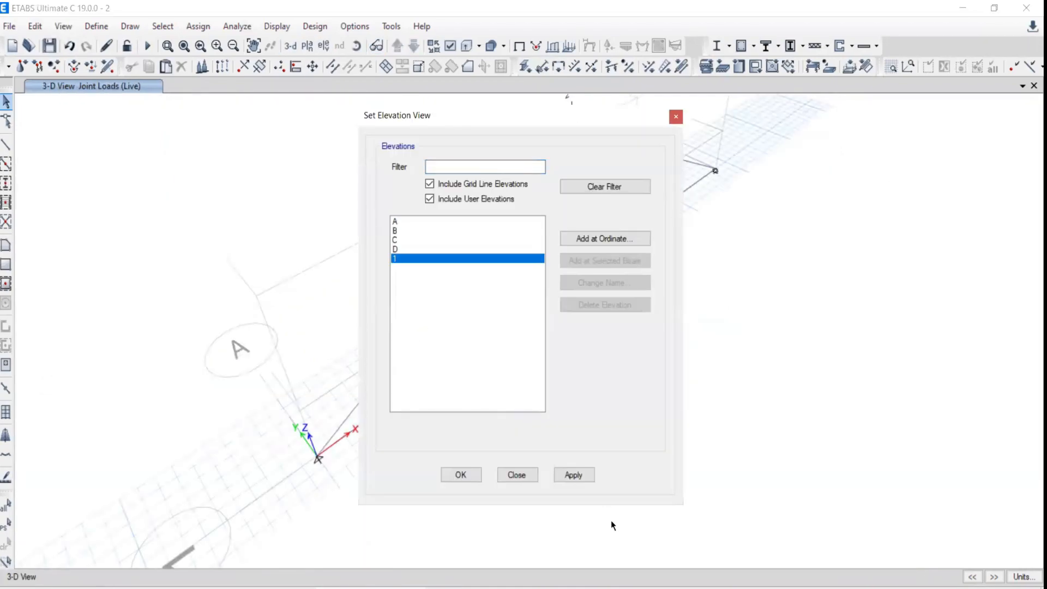
click(569, 473)
click(518, 474)
Step: Check the model with all joint, frame, shell, other and fix options enabled, and close the resulting report
click(236, 26)
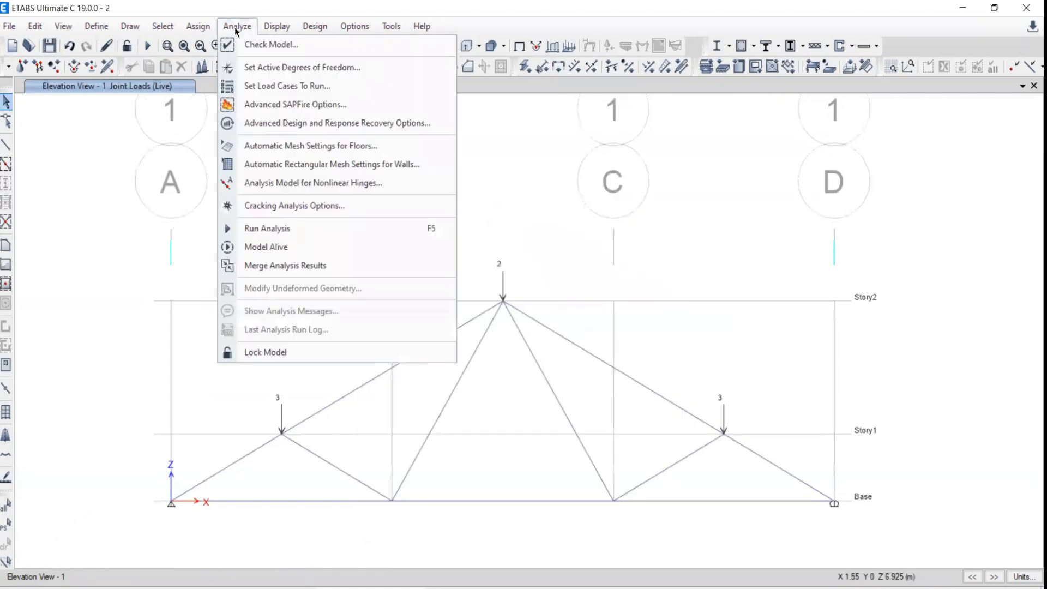
click(283, 49)
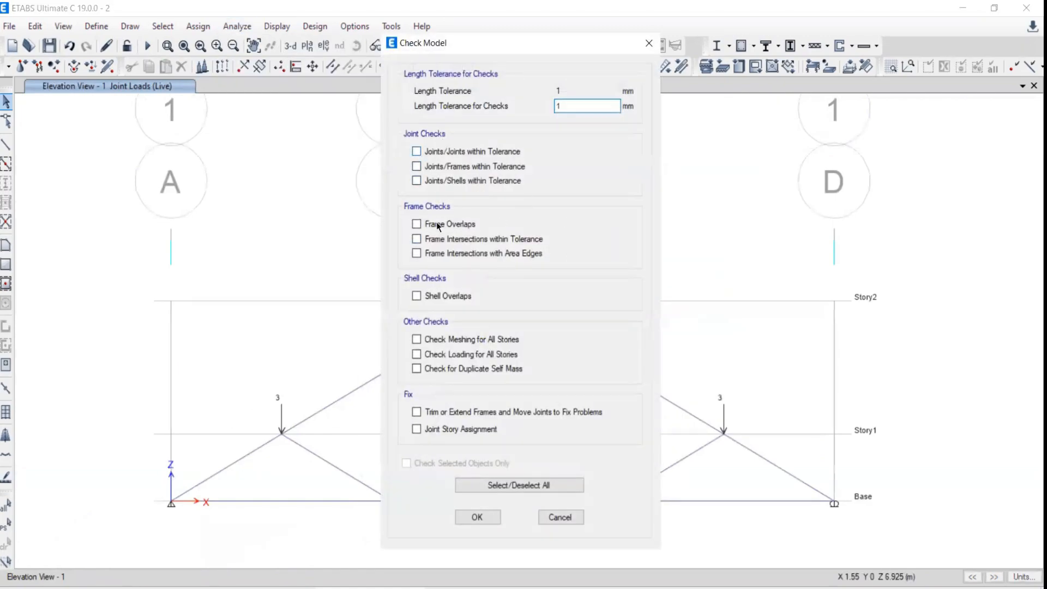
click(417, 224)
click(417, 295)
click(466, 485)
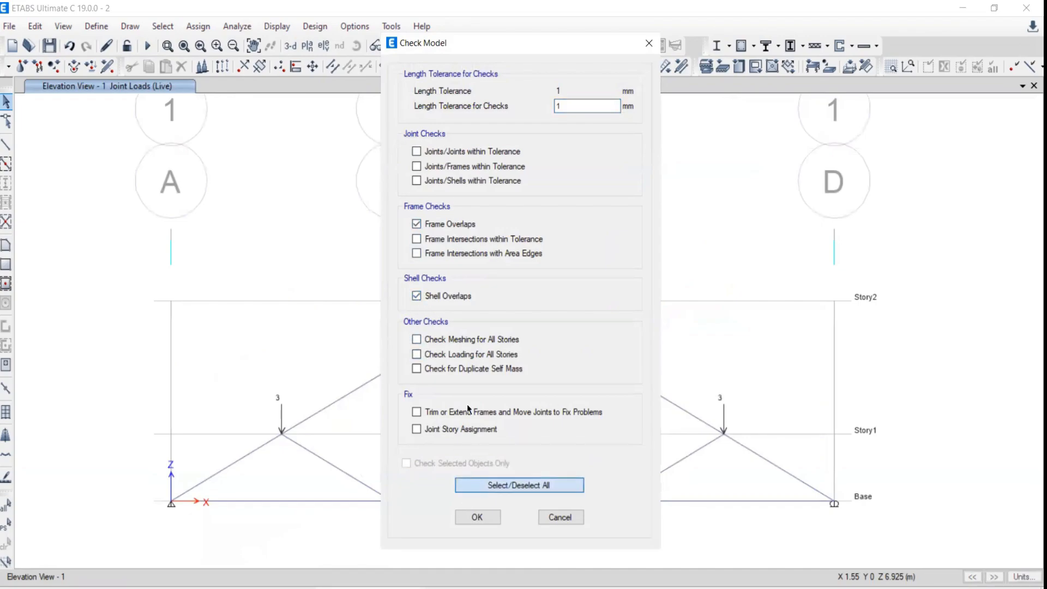
click(469, 484)
click(416, 429)
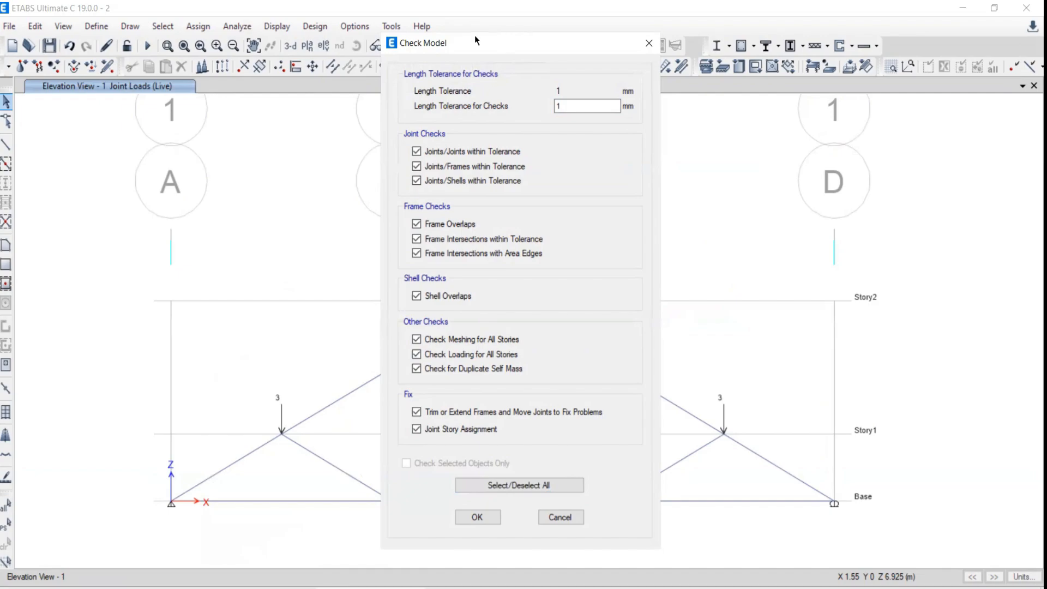
drag(474, 36, 128, 5)
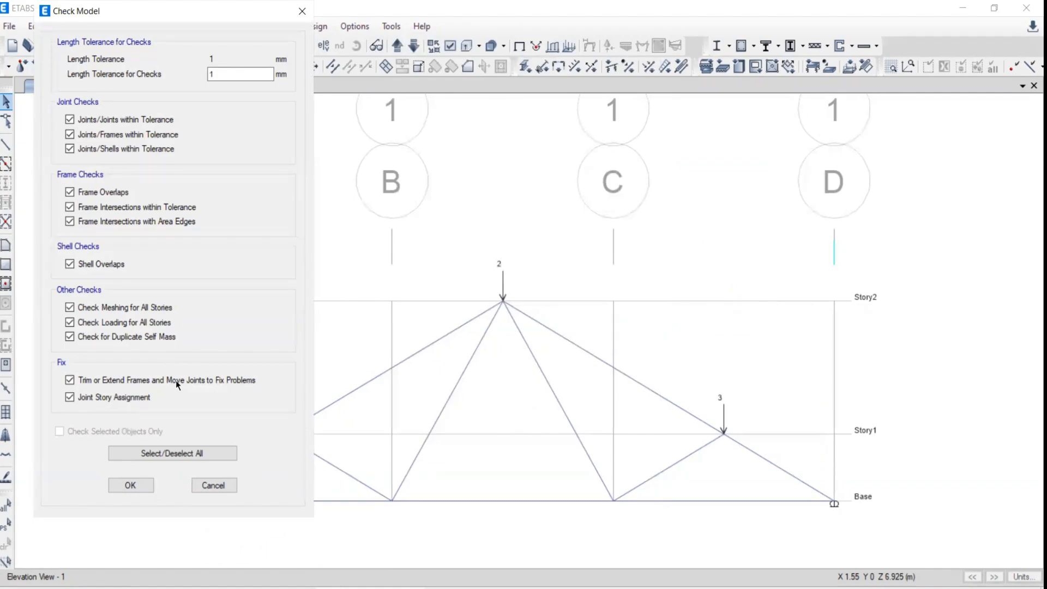
click(131, 483)
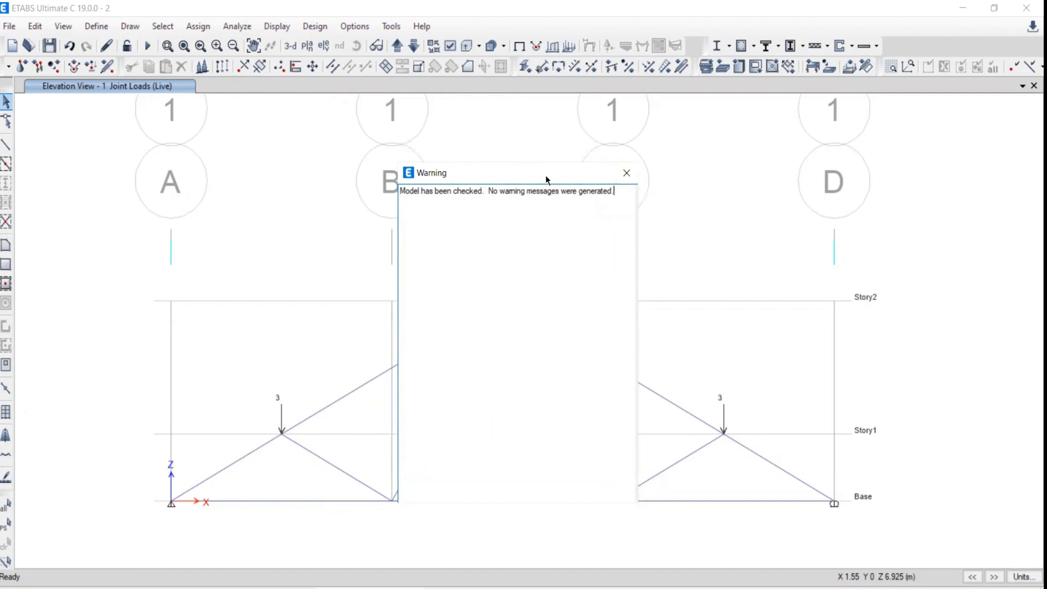
drag(511, 181, 471, 189)
click(587, 179)
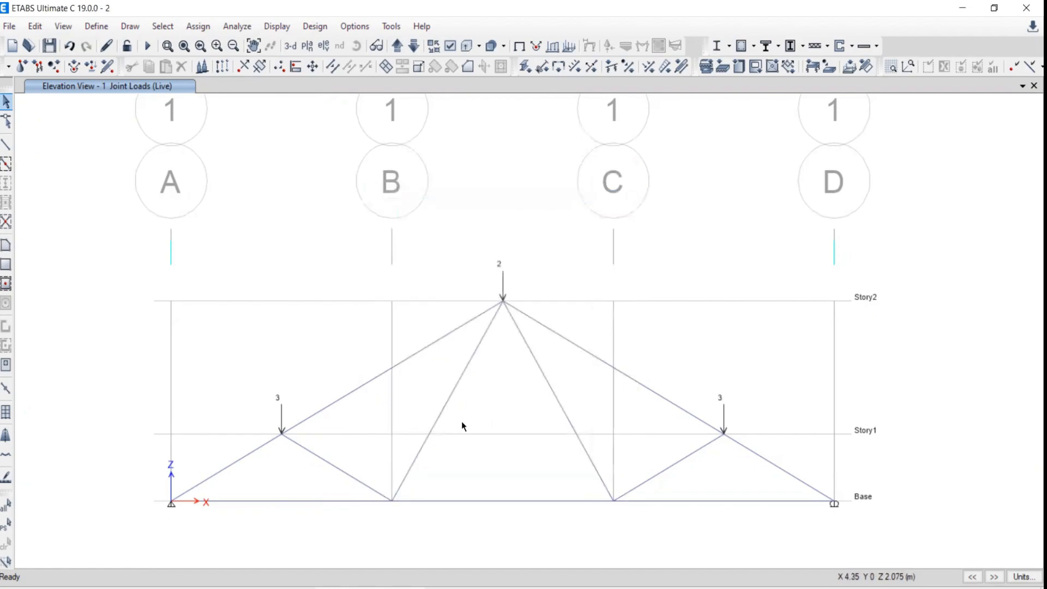
middle_drag(472, 406, 470, 359)
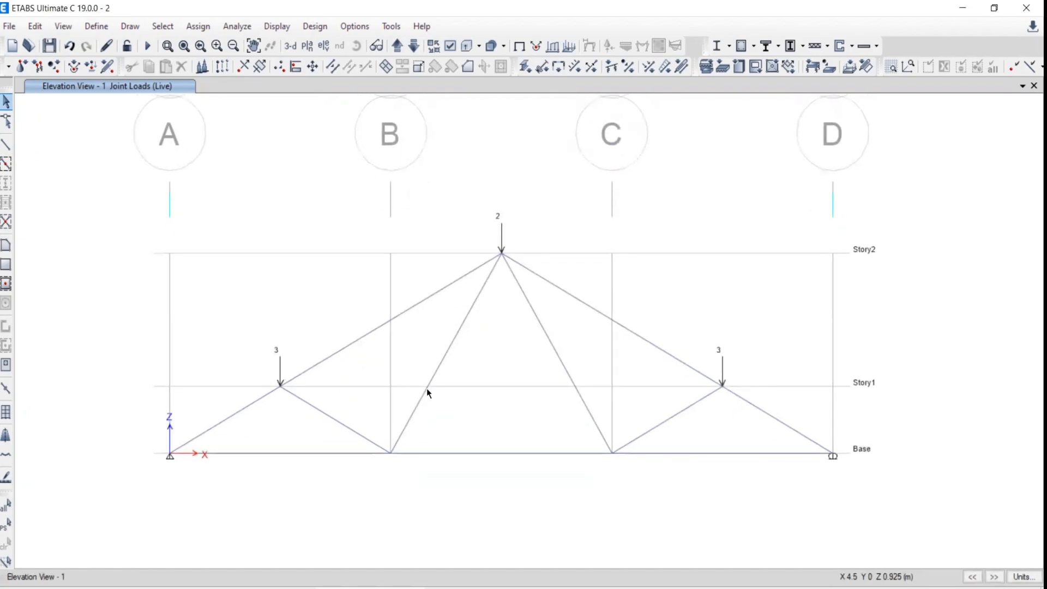
scroll(426, 388, down, 3)
scroll(484, 344, up, 3)
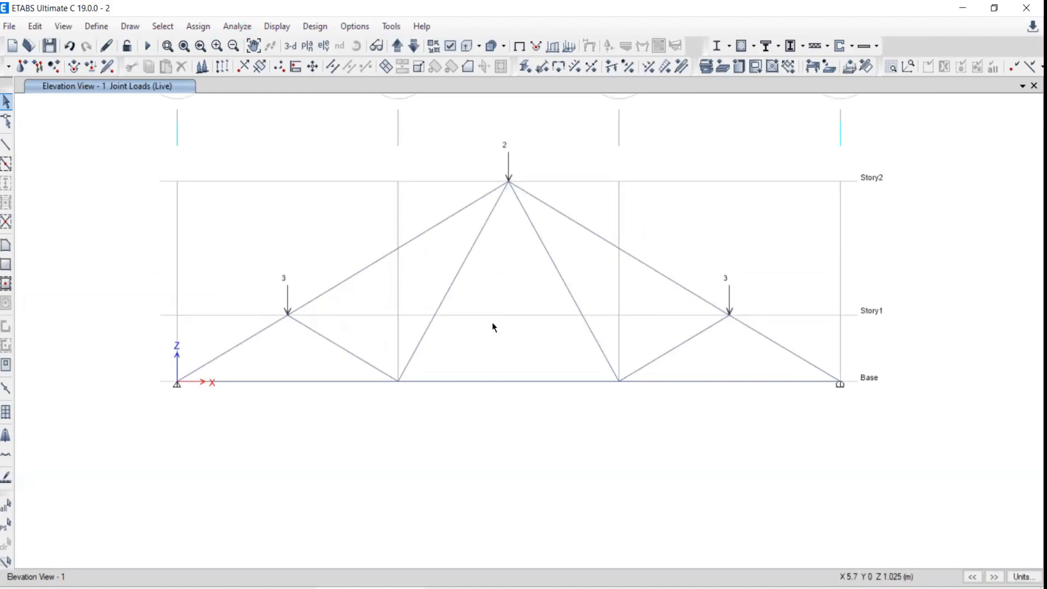
click(239, 29)
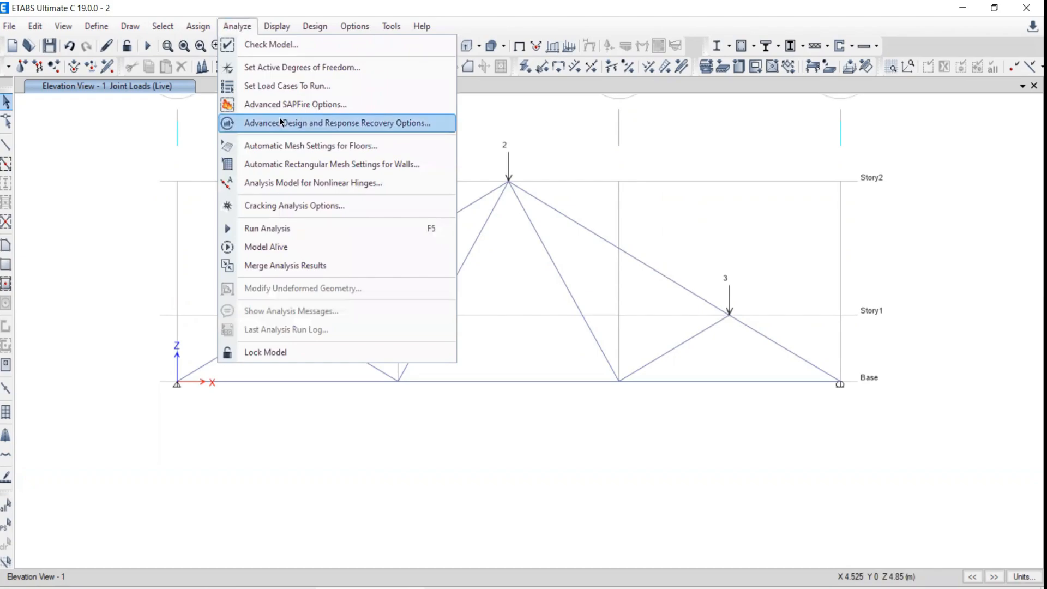
click(418, 384)
key(Escape)
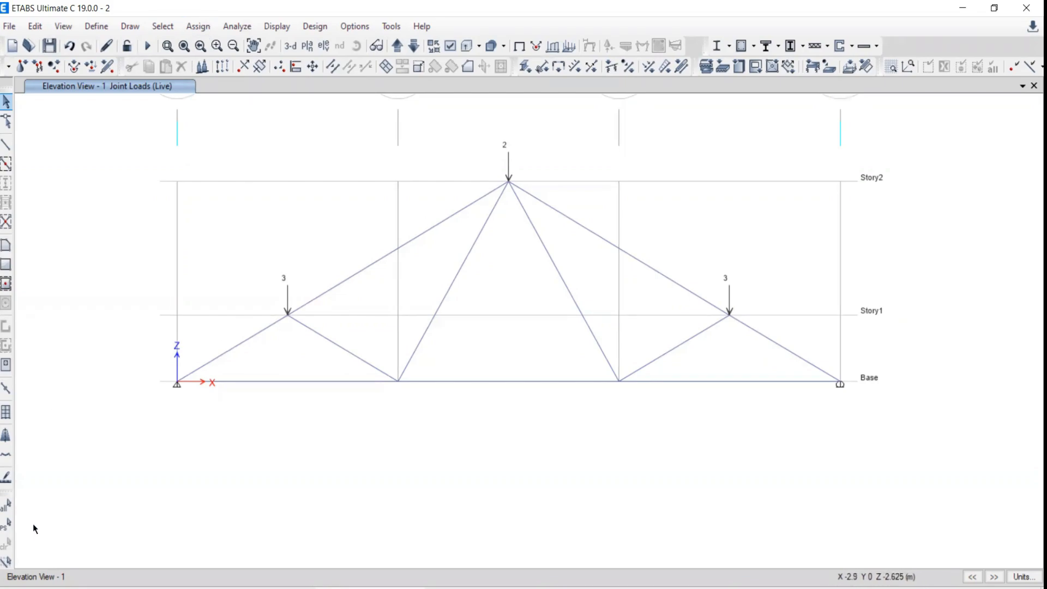
click(231, 30)
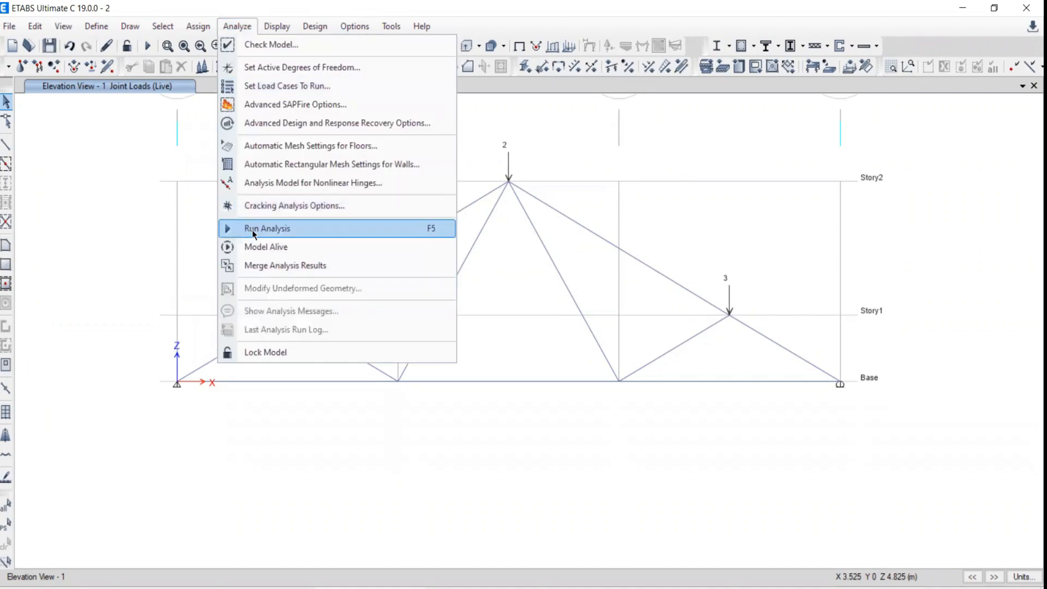
click(556, 14)
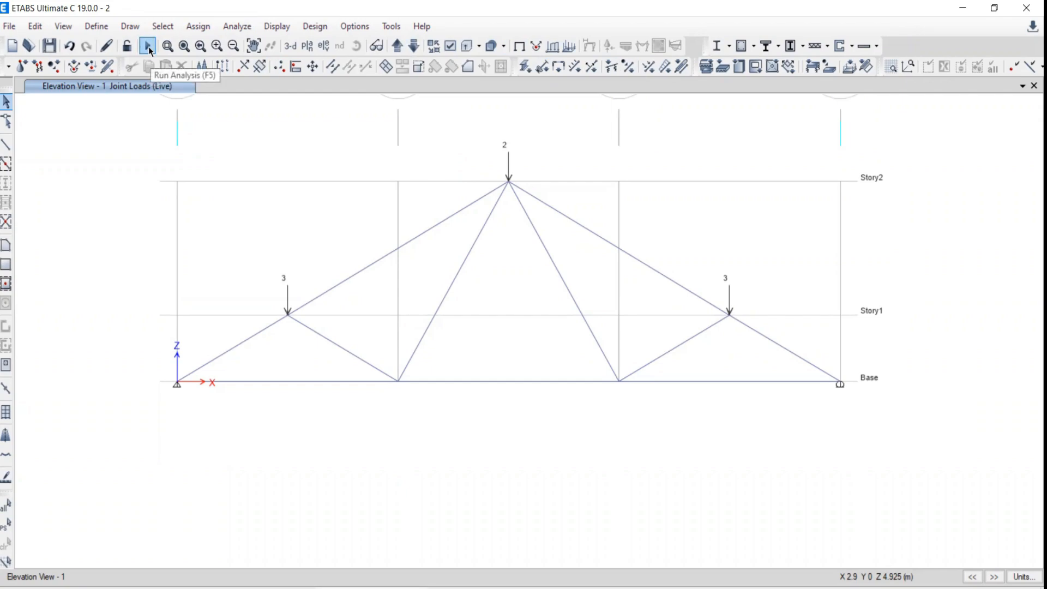
Step: Run the analysis of the truss model and close the analysis messages
click(235, 29)
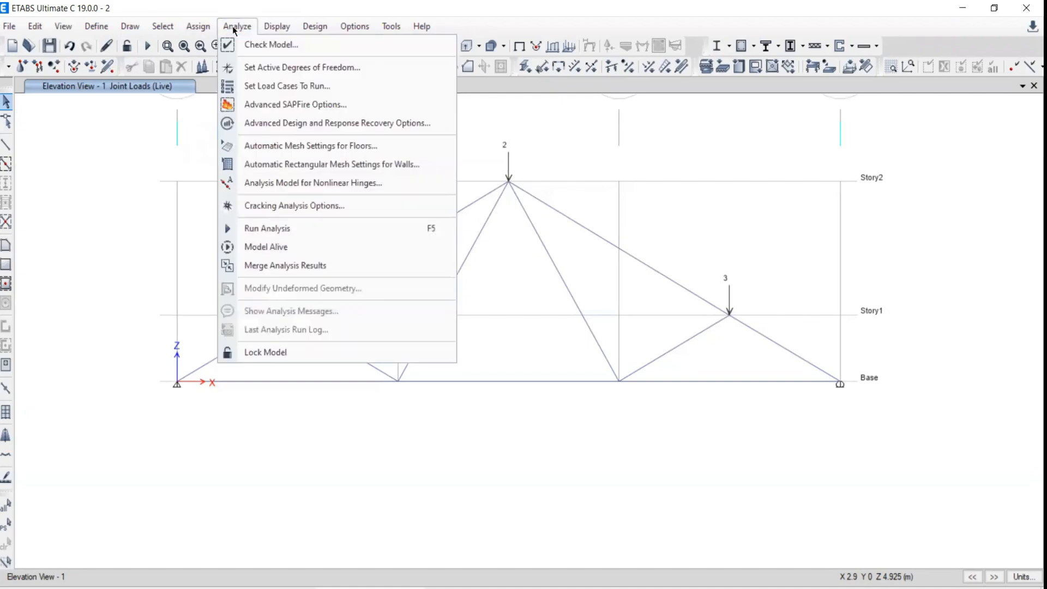
click(258, 230)
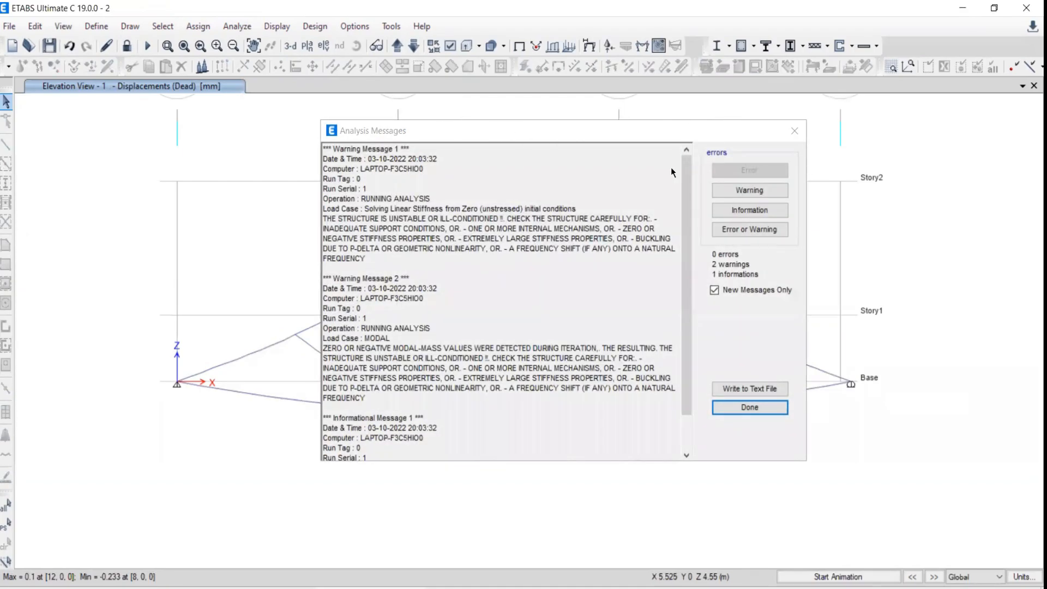
drag(671, 131, 544, 153)
click(667, 152)
Step: Animate the truss's dead load displaced shape in elevation view 1 and stop the animation
middle_drag(527, 373, 598, 446)
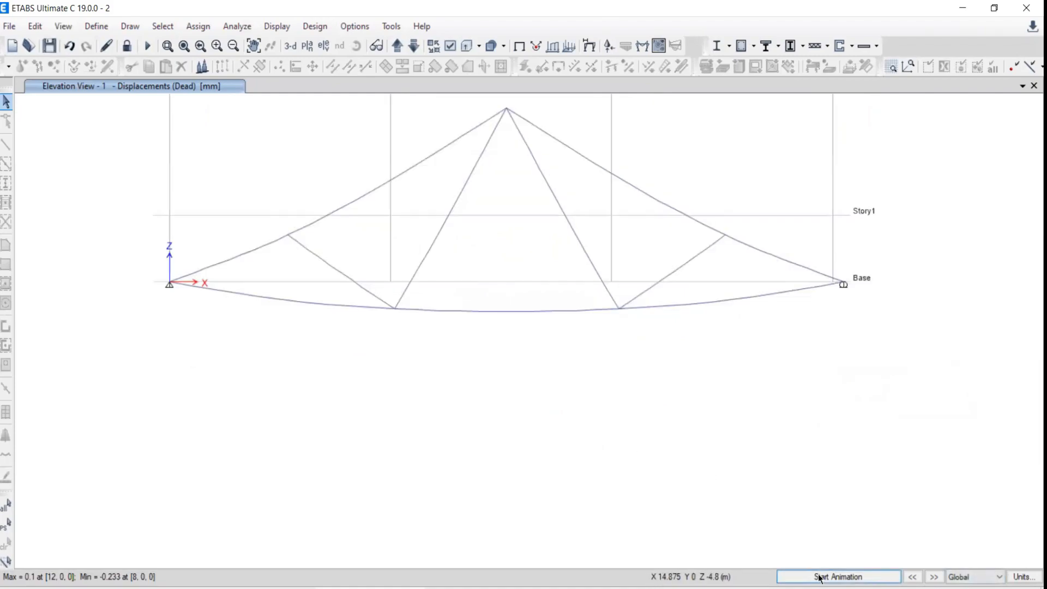
click(818, 577)
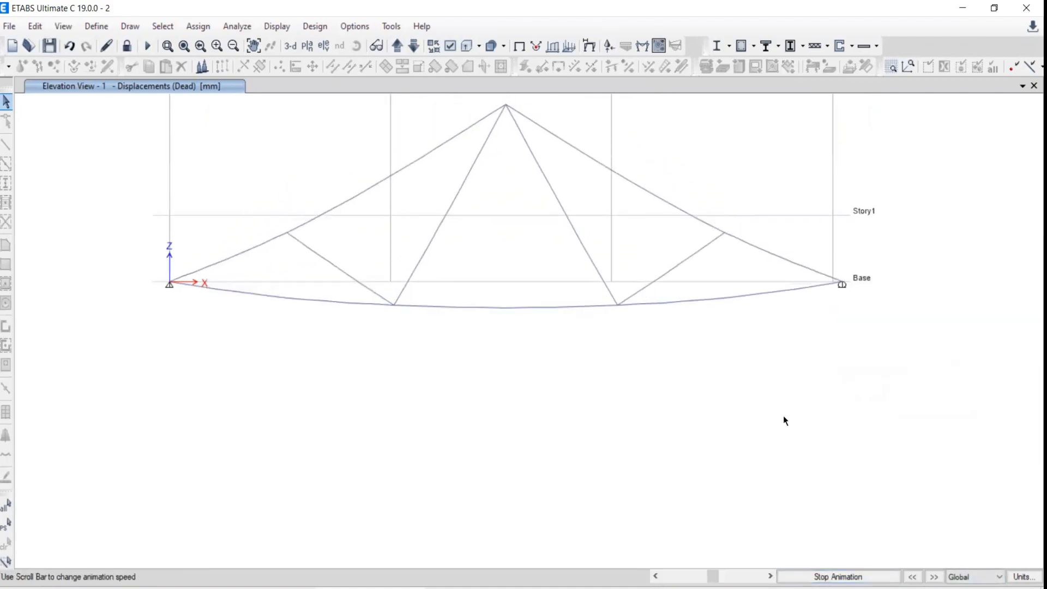
click(818, 576)
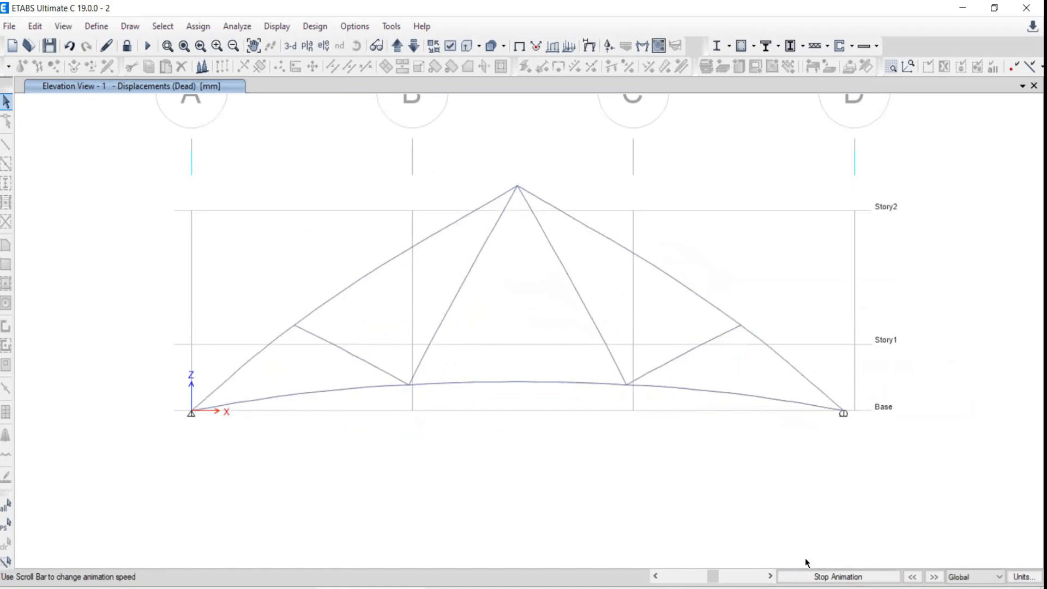
click(814, 576)
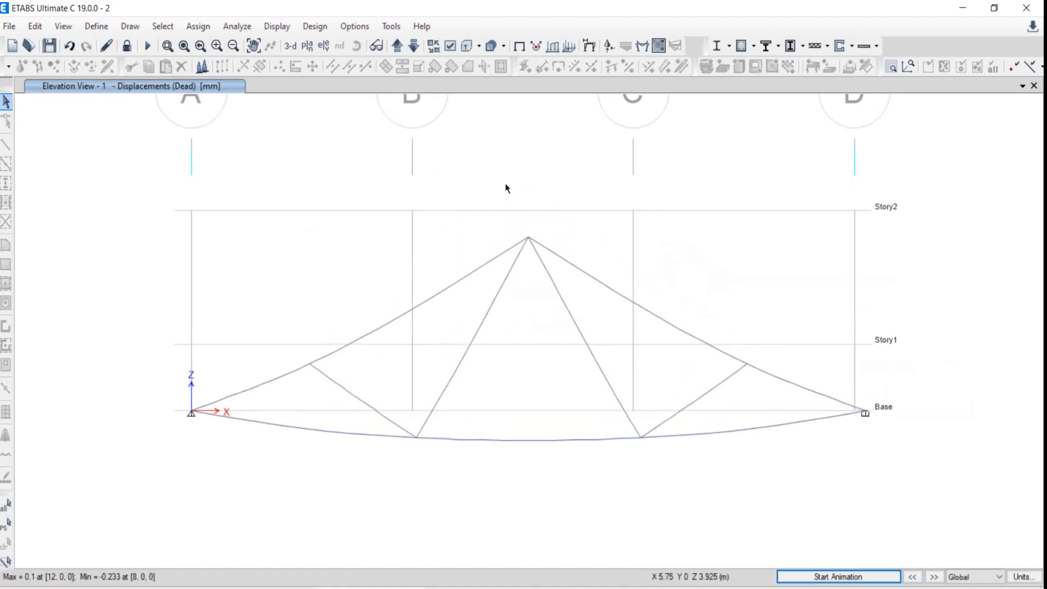
Step: Show the dead load displaced shape in the 3D view, animate it and stop the animation
click(290, 46)
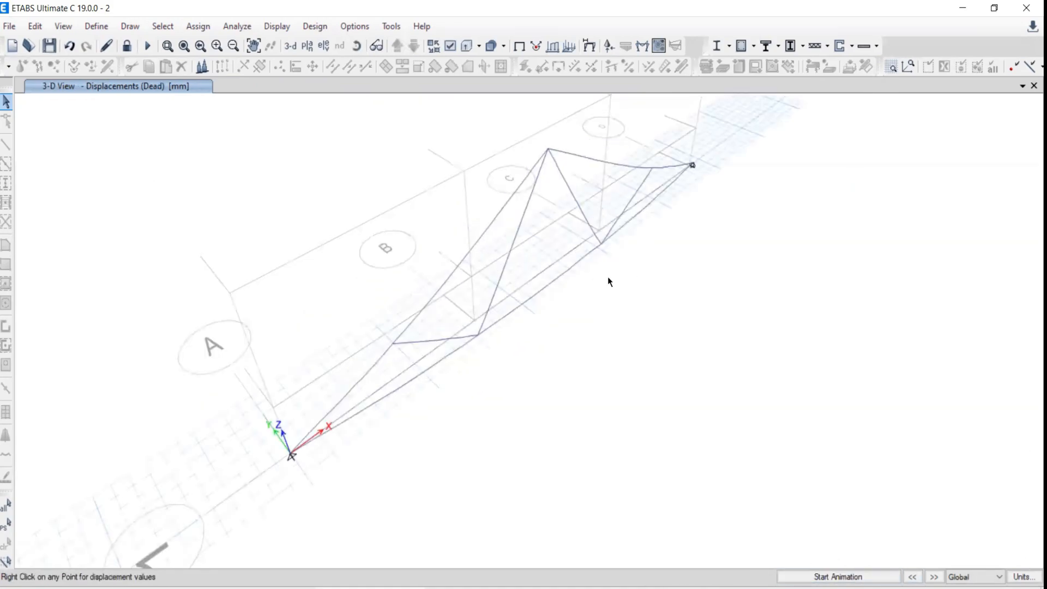
click(823, 578)
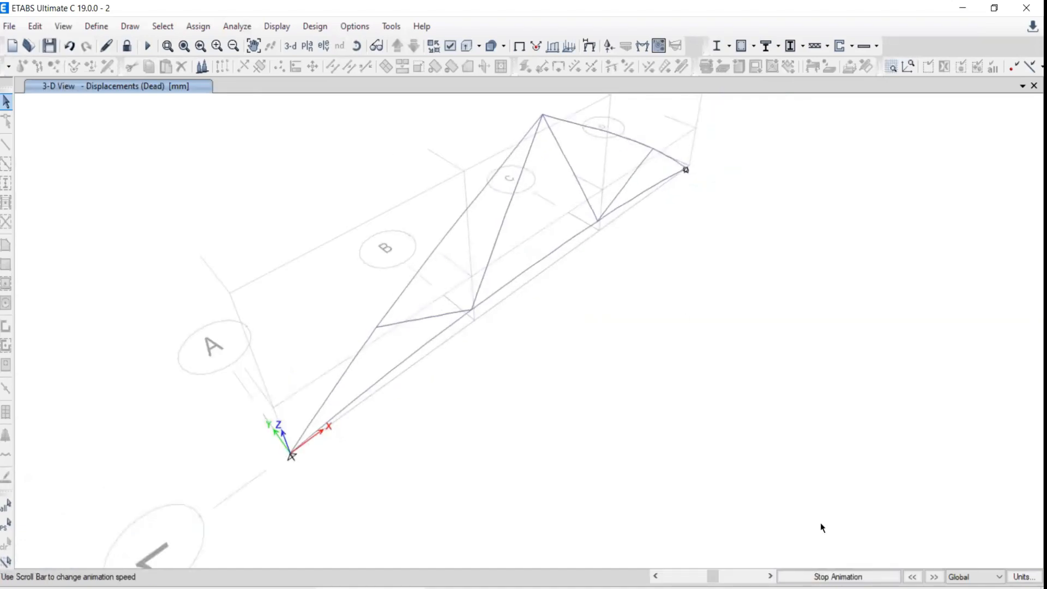
click(827, 579)
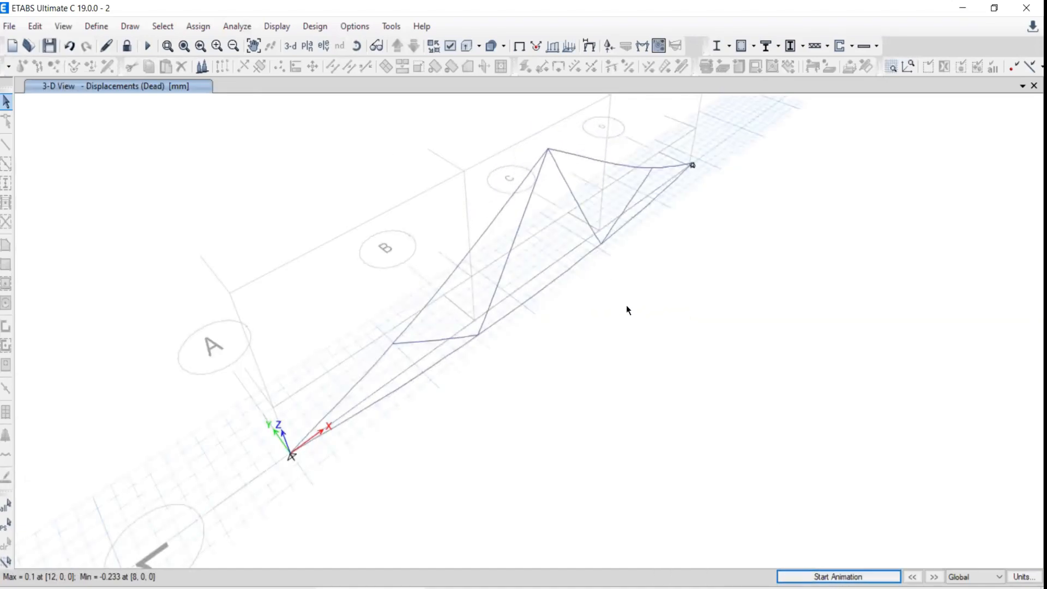
Step: Switch to elevation view 1 and animate the truss's dead load displaced shape twice, stopping the animation each time
click(323, 46)
click(402, 256)
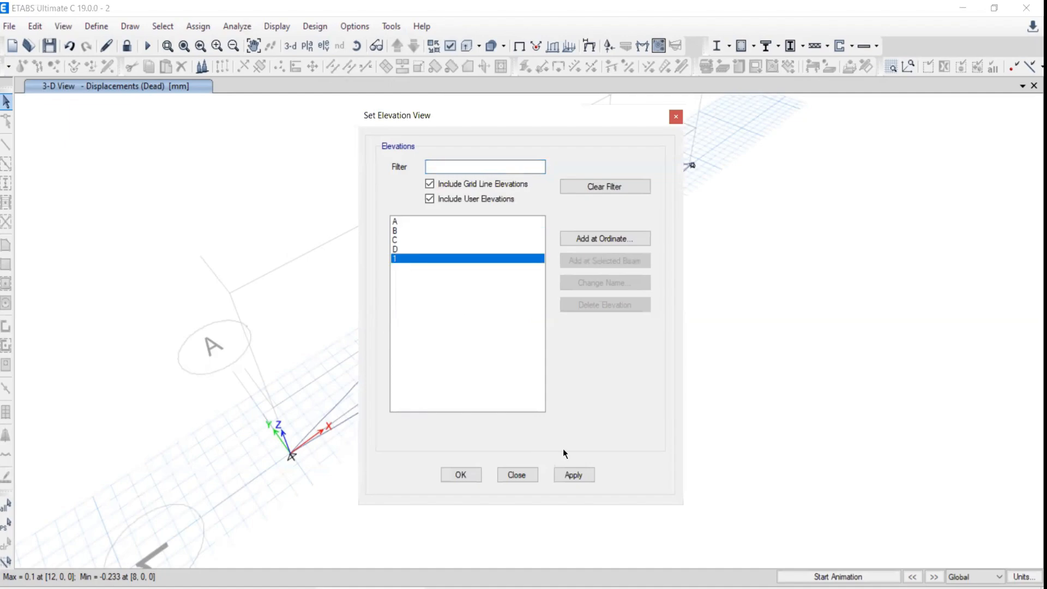
click(571, 476)
click(515, 474)
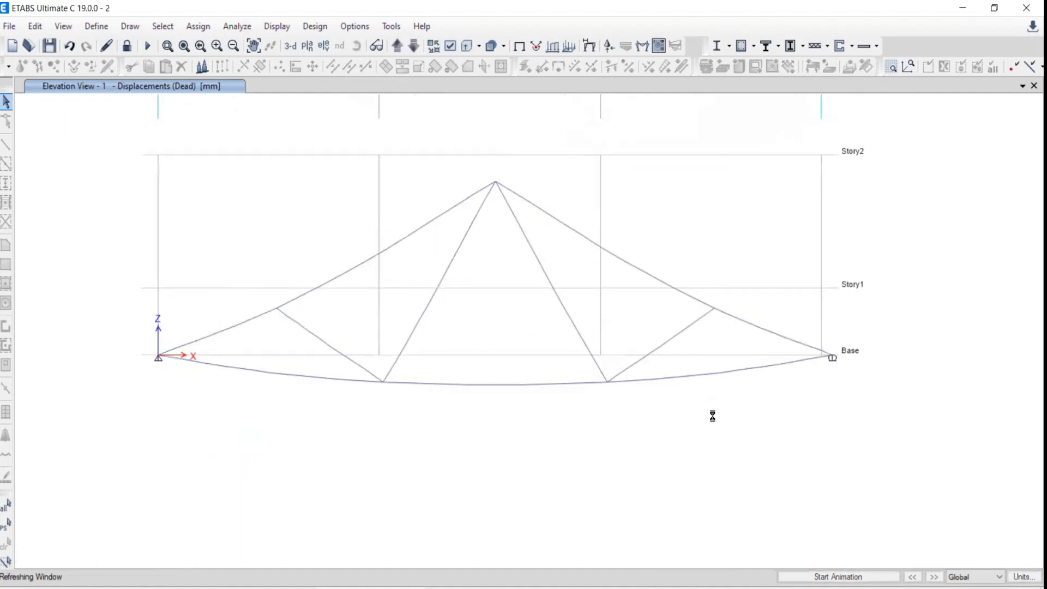
click(820, 577)
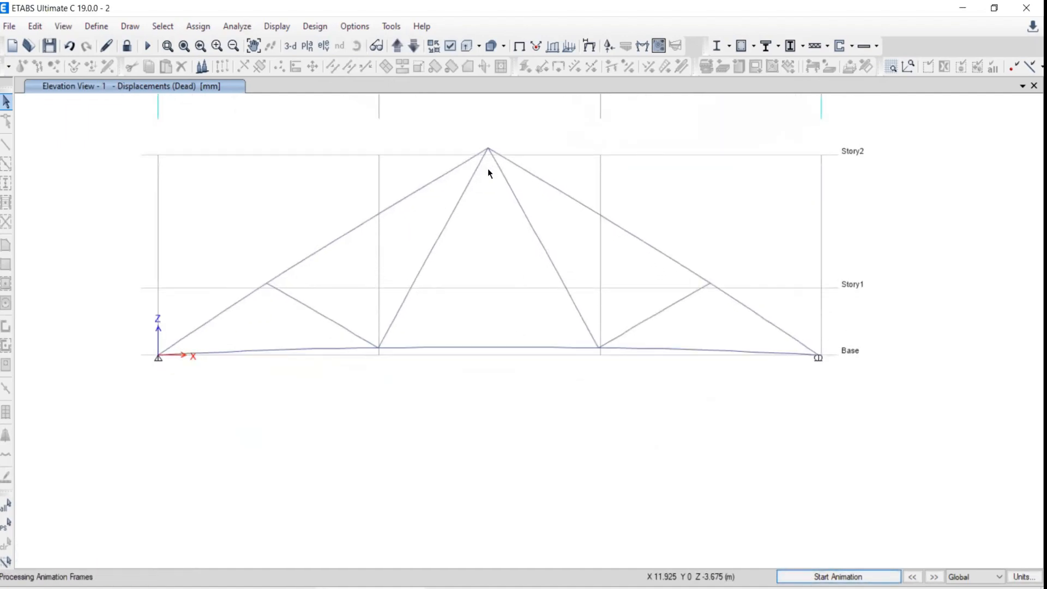
click(797, 577)
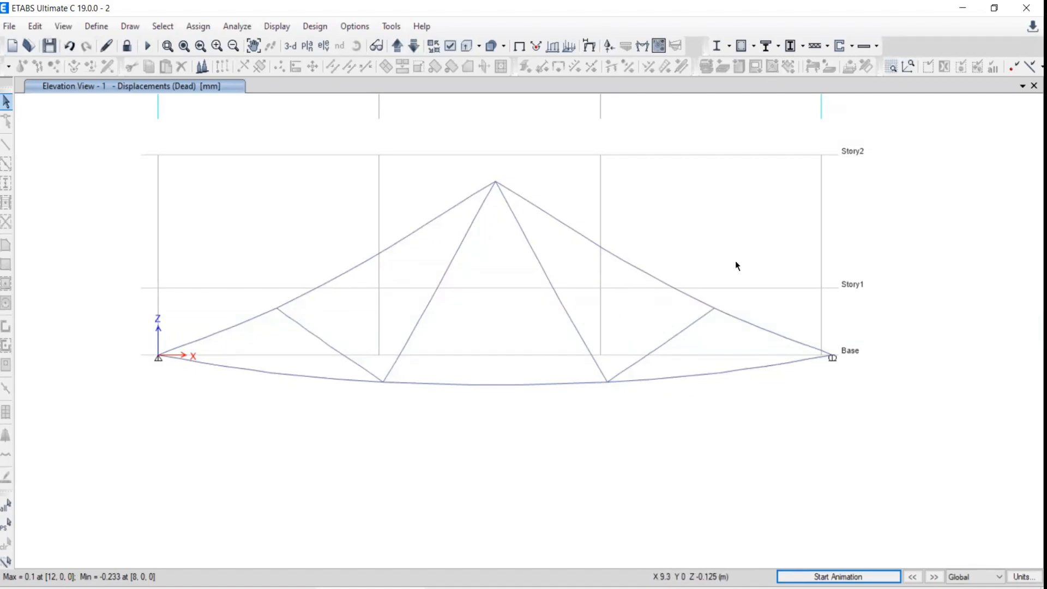
click(813, 578)
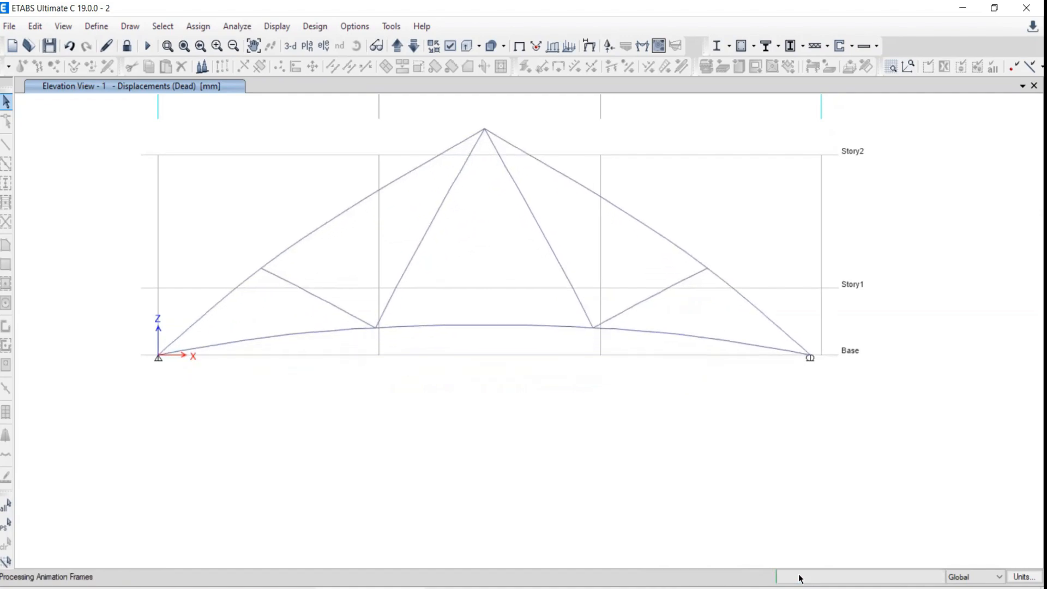
click(798, 578)
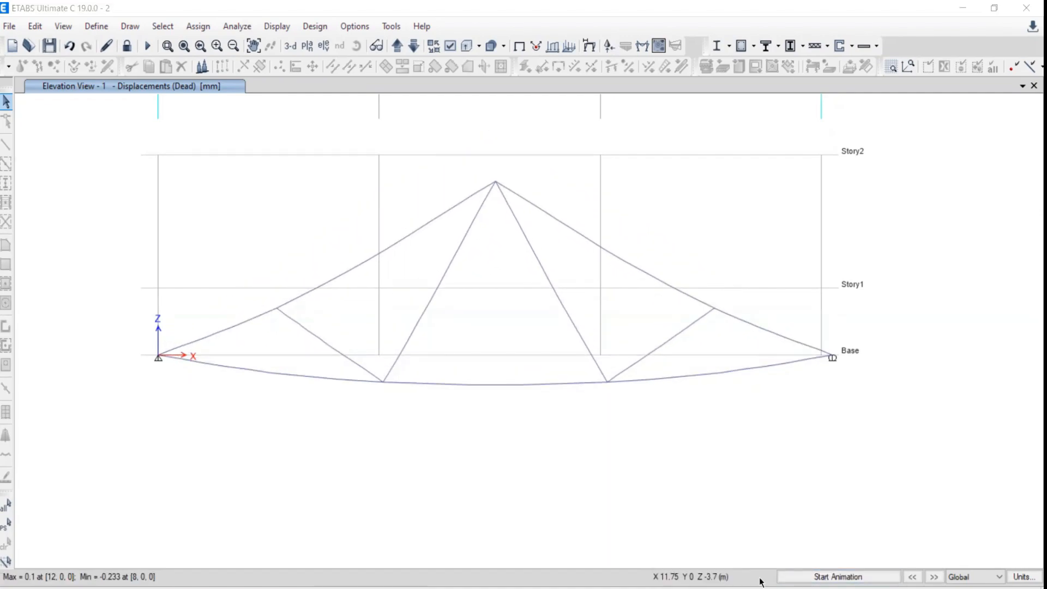
mouse_move(83, 357)
mouse_down()
mouse_move(157, 357)
mouse_move(147, 368)
mouse_up()
mouse_move(159, 413)
mouse_down()
mouse_move(158, 359)
mouse_move(147, 376)
mouse_move(168, 376)
mouse_up()
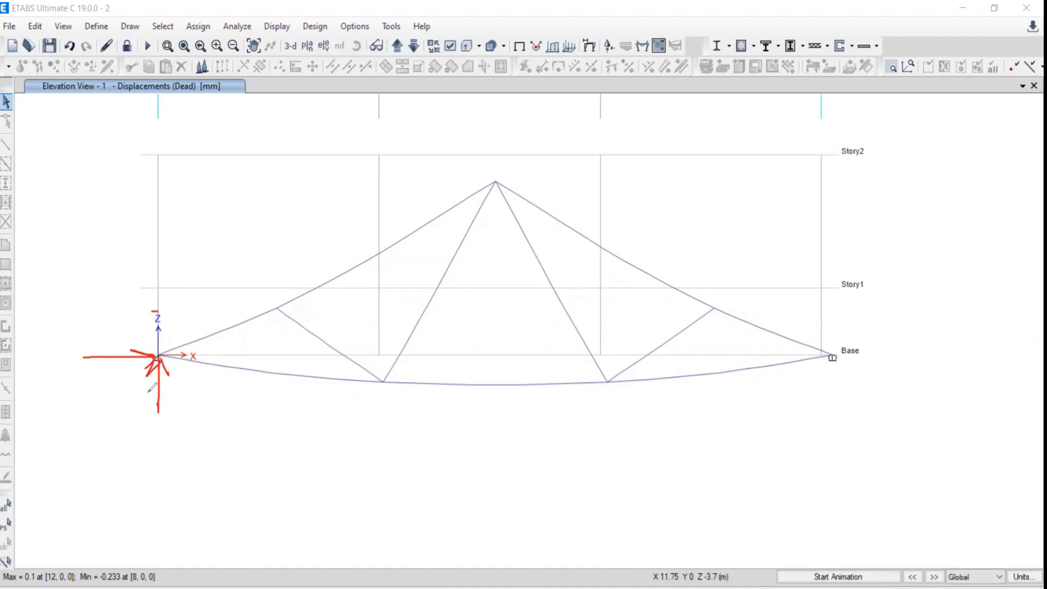
drag(158, 311, 195, 408)
mouse_move(155, 338)
mouse_down()
mouse_move(164, 376)
mouse_move(158, 321)
mouse_up()
drag(162, 195, 158, 217)
mouse_move(175, 216)
mouse_down()
mouse_move(158, 192)
mouse_move(175, 216)
mouse_up()
mouse_move(170, 158)
mouse_down()
mouse_move(190, 158)
mouse_move(166, 282)
mouse_up()
mouse_move(160, 207)
mouse_down()
mouse_move(168, 227)
mouse_move(153, 218)
mouse_up()
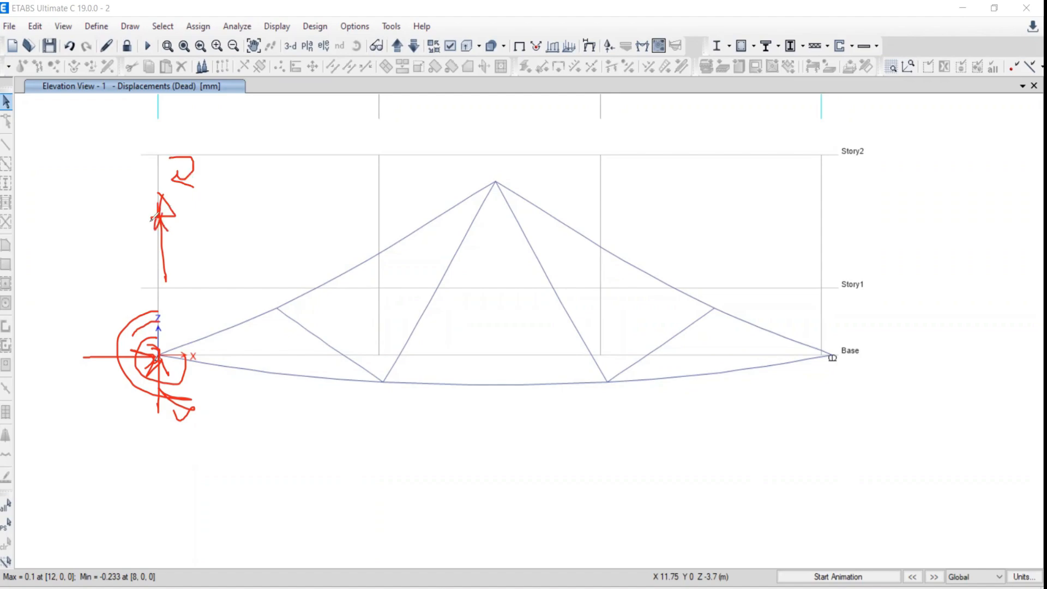
drag(54, 210, 152, 203)
drag(136, 195, 134, 219)
drag(832, 366, 840, 450)
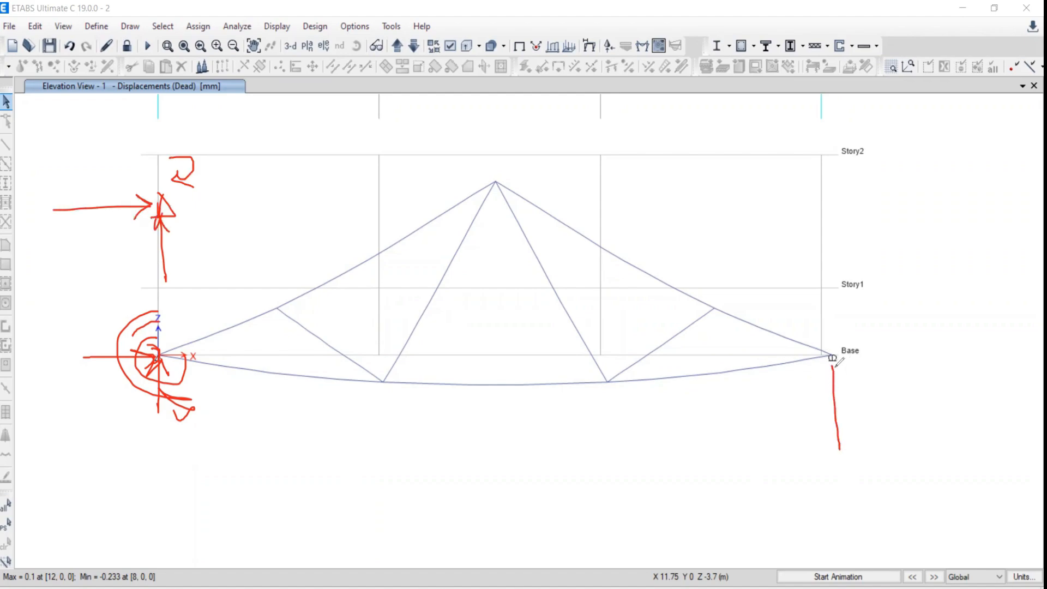
mouse_move(833, 364)
mouse_down()
mouse_move(825, 382)
mouse_move(927, 354)
mouse_move(905, 361)
mouse_up()
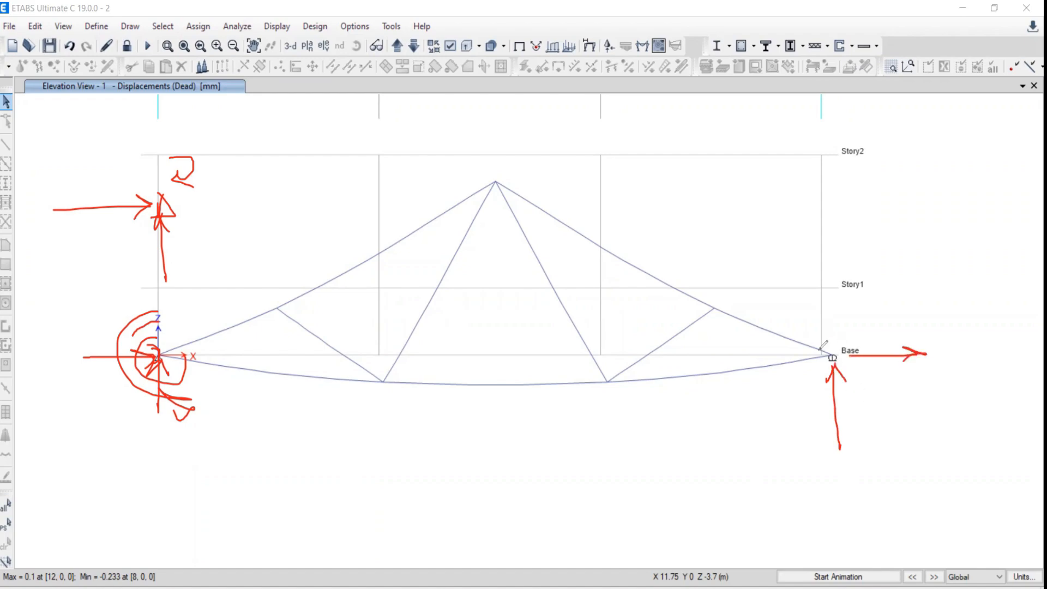
mouse_move(800, 338)
mouse_down()
mouse_move(836, 323)
mouse_move(830, 367)
mouse_move(817, 376)
mouse_move(826, 380)
mouse_up()
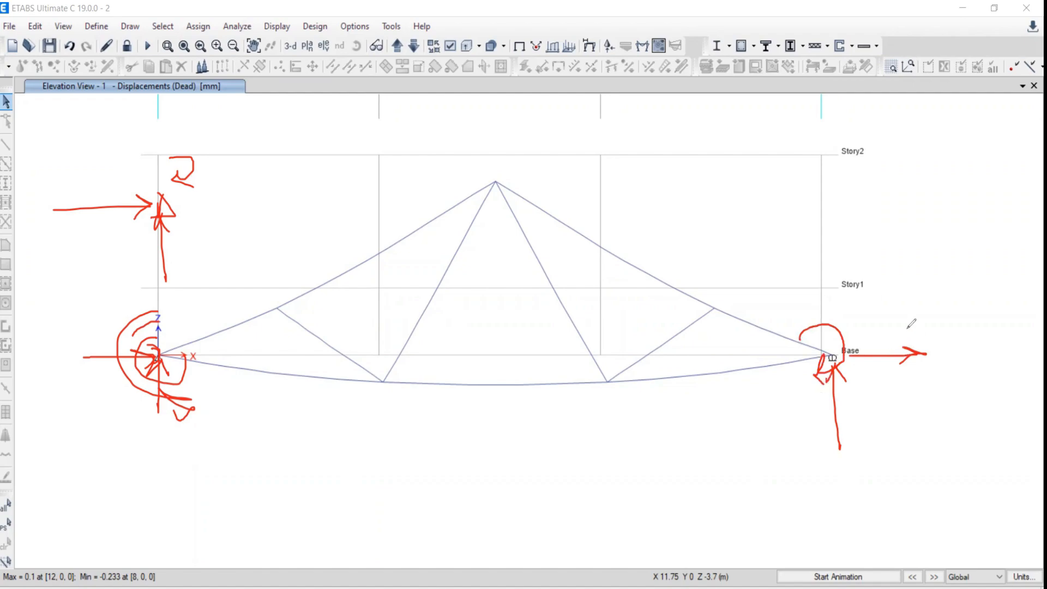
drag(907, 329, 879, 369)
drag(871, 326, 914, 381)
mouse_move(832, 309)
mouse_down()
mouse_move(818, 323)
mouse_move(827, 335)
mouse_up()
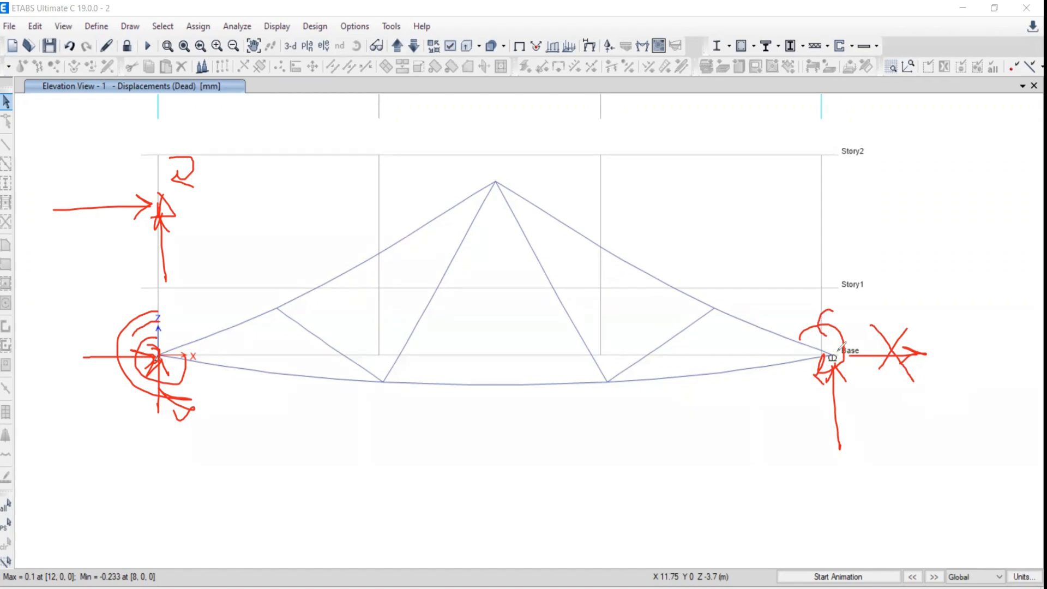
drag(767, 392, 888, 392)
drag(862, 387, 864, 394)
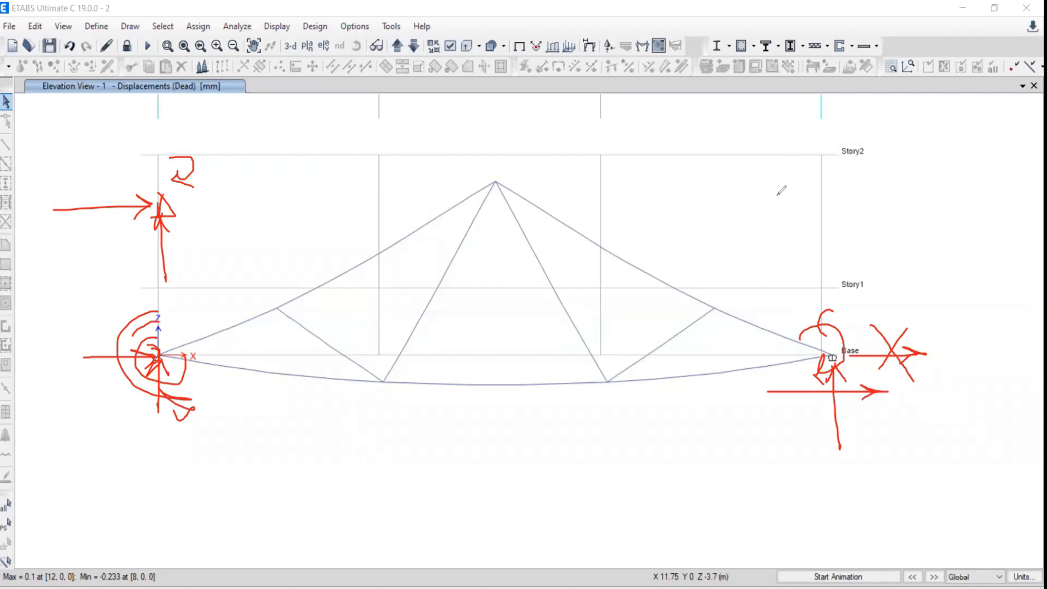
mouse_move(787, 172)
mouse_down()
mouse_move(795, 192)
mouse_move(789, 174)
mouse_up()
drag(706, 207, 848, 207)
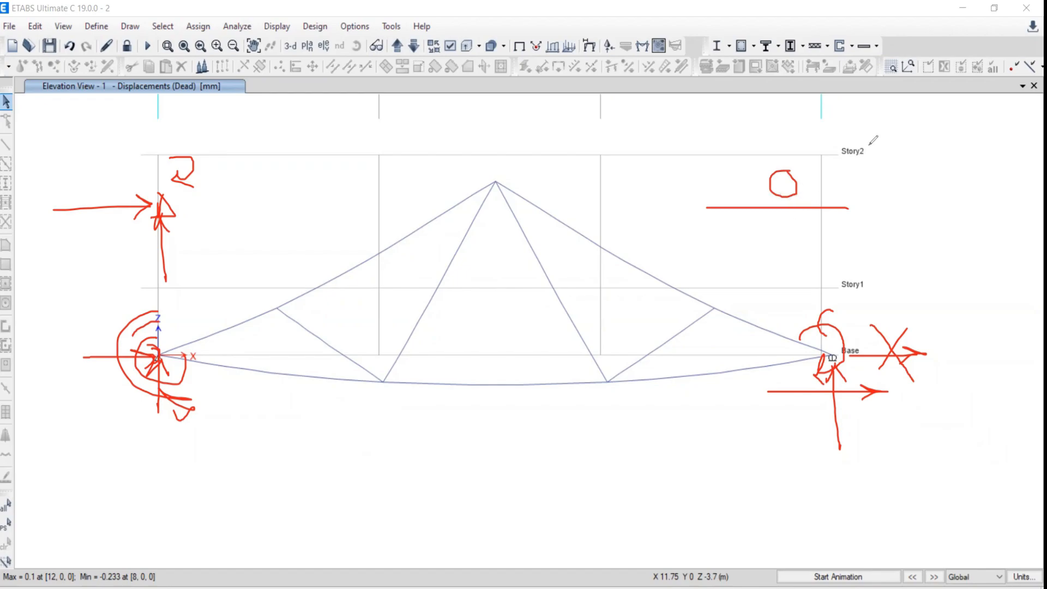
drag(876, 134, 657, 277)
drag(769, 207, 820, 139)
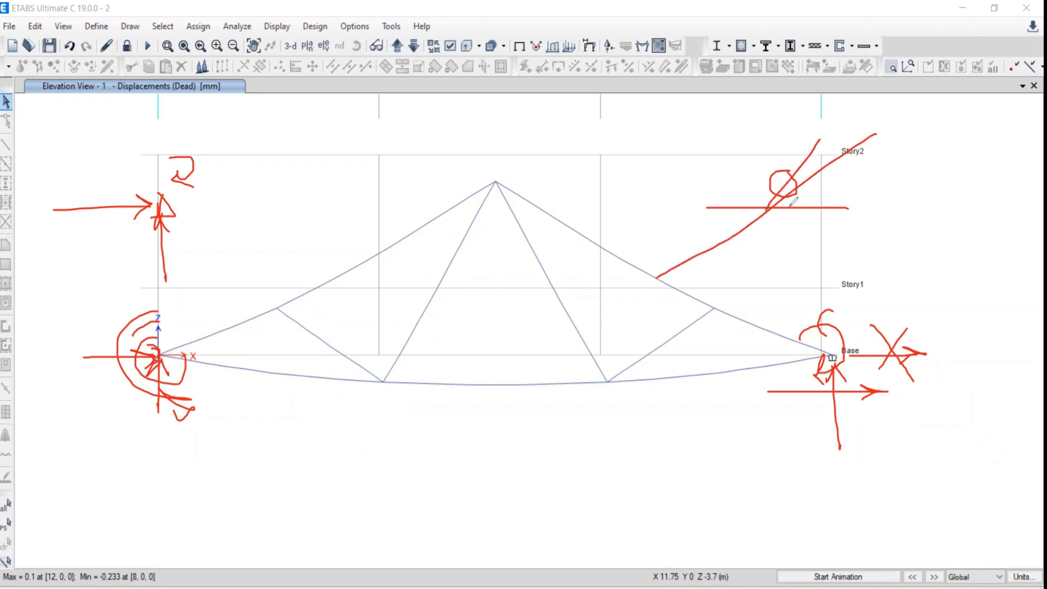
drag(770, 207, 670, 256)
drag(769, 207, 890, 206)
mouse_move(857, 190)
mouse_down()
mouse_move(890, 205)
mouse_move(875, 230)
mouse_up()
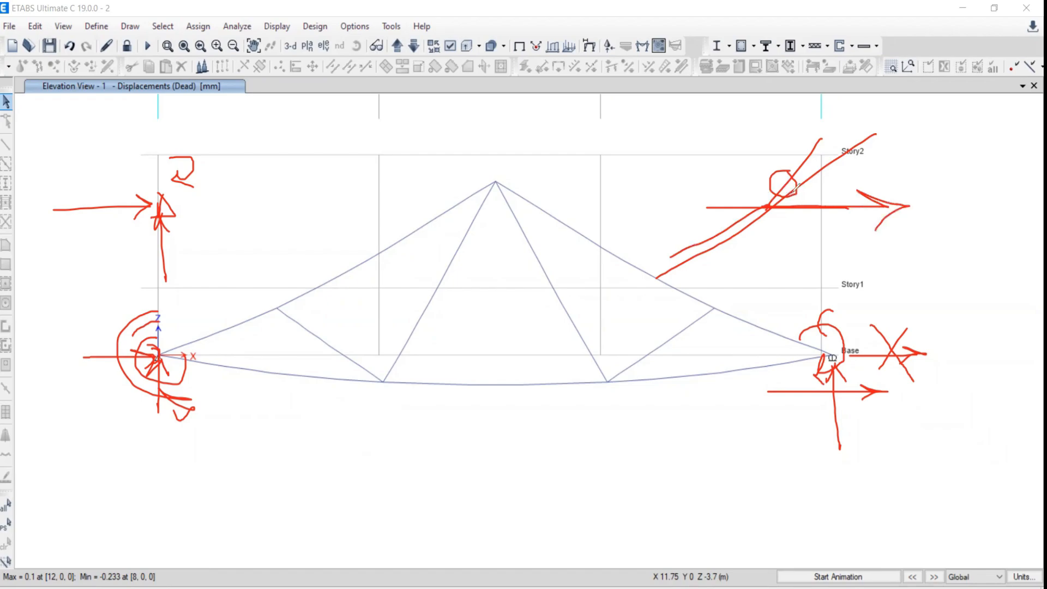
mouse_move(793, 192)
mouse_down()
mouse_move(794, 262)
mouse_move(797, 242)
mouse_up()
drag(883, 129, 734, 225)
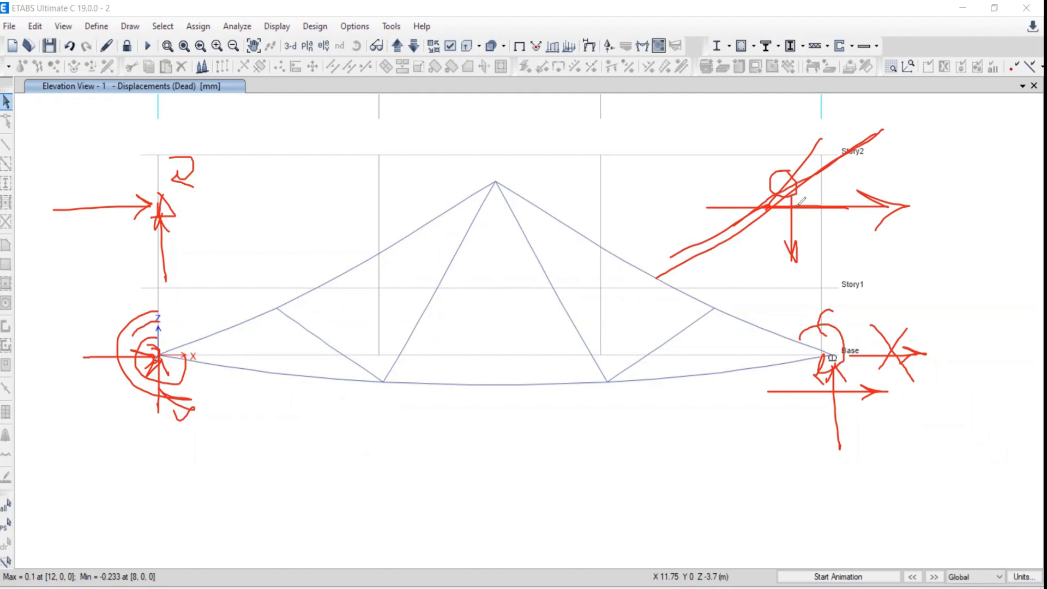
drag(796, 195, 795, 196)
mouse_move(821, 245)
mouse_down()
mouse_move(820, 175)
mouse_move(832, 191)
mouse_move(820, 162)
mouse_up()
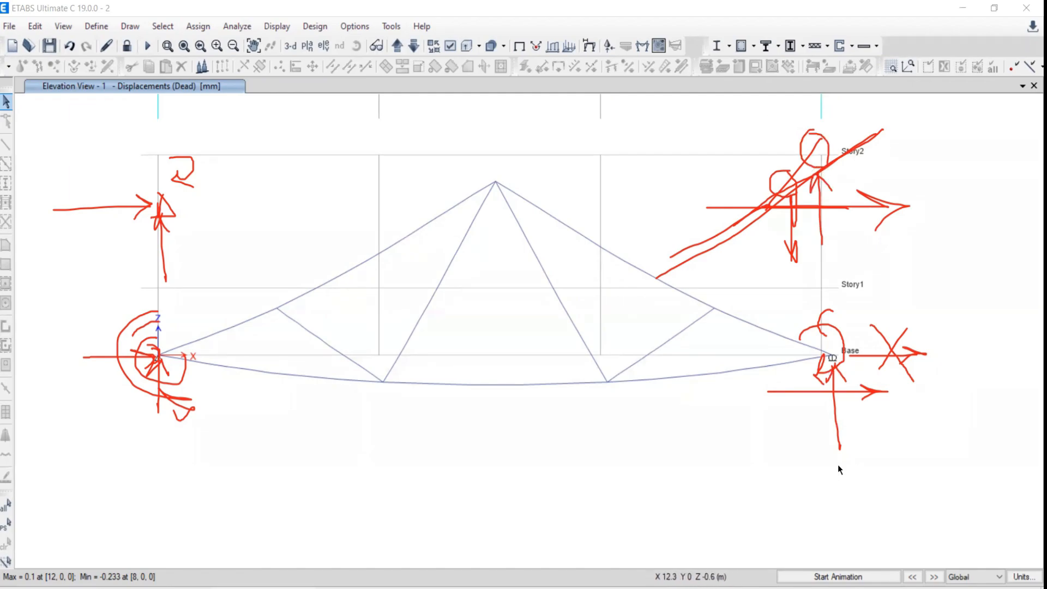
key(Escape)
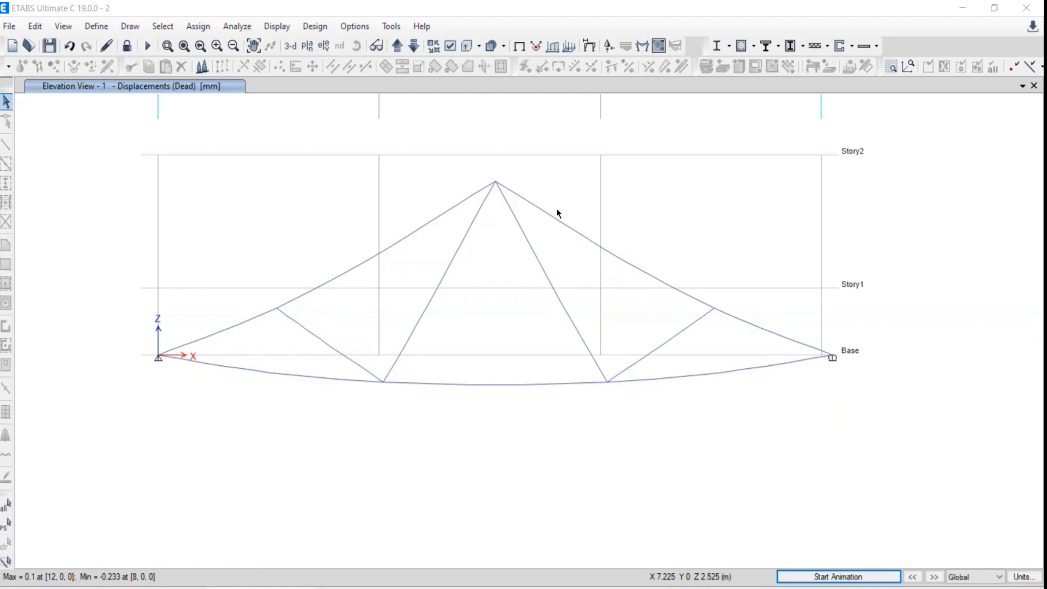
Step: Display the support reactions for the Live load case as arrows, showing only the Fz component
middle_drag(523, 280, 531, 306)
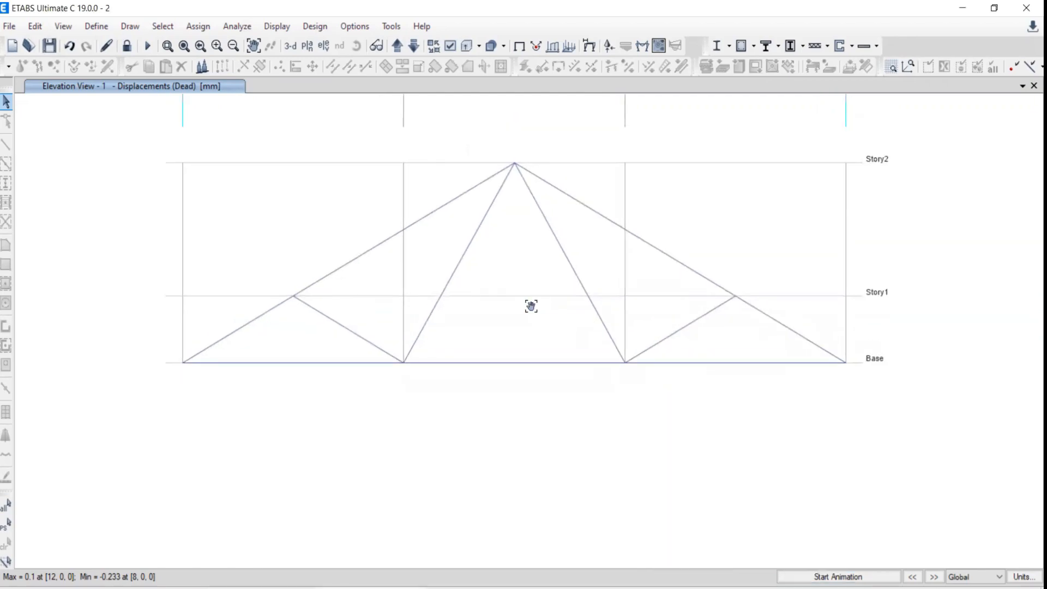
click(275, 27)
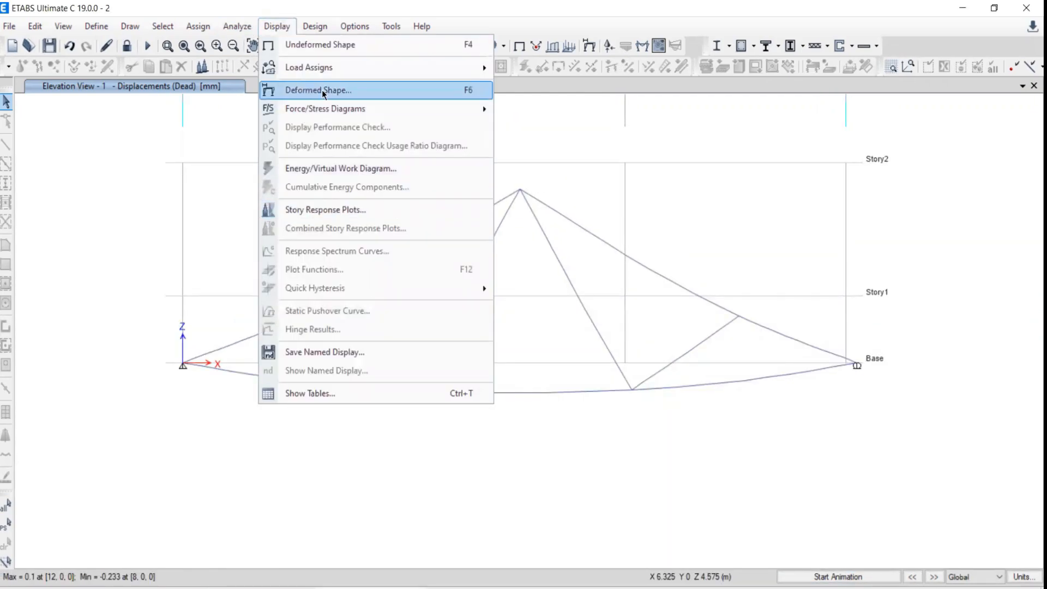
mouse_move(333, 112)
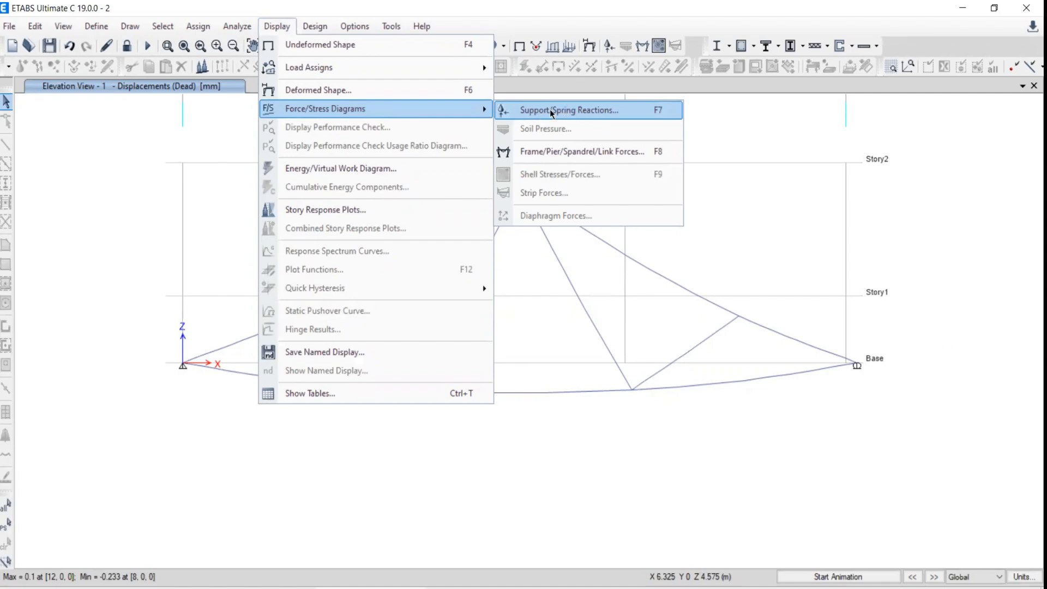
click(531, 110)
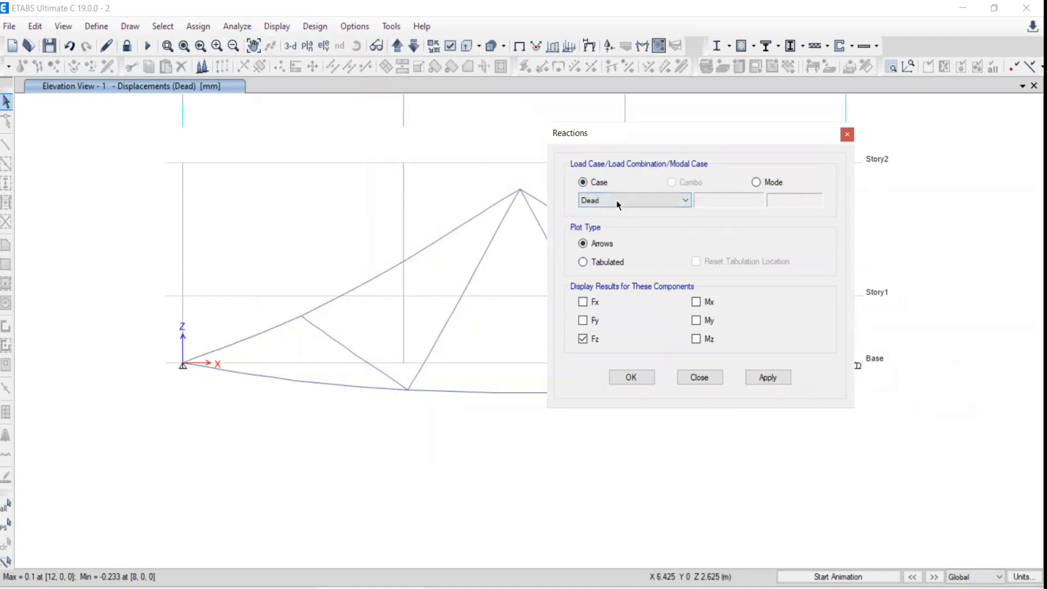
click(596, 201)
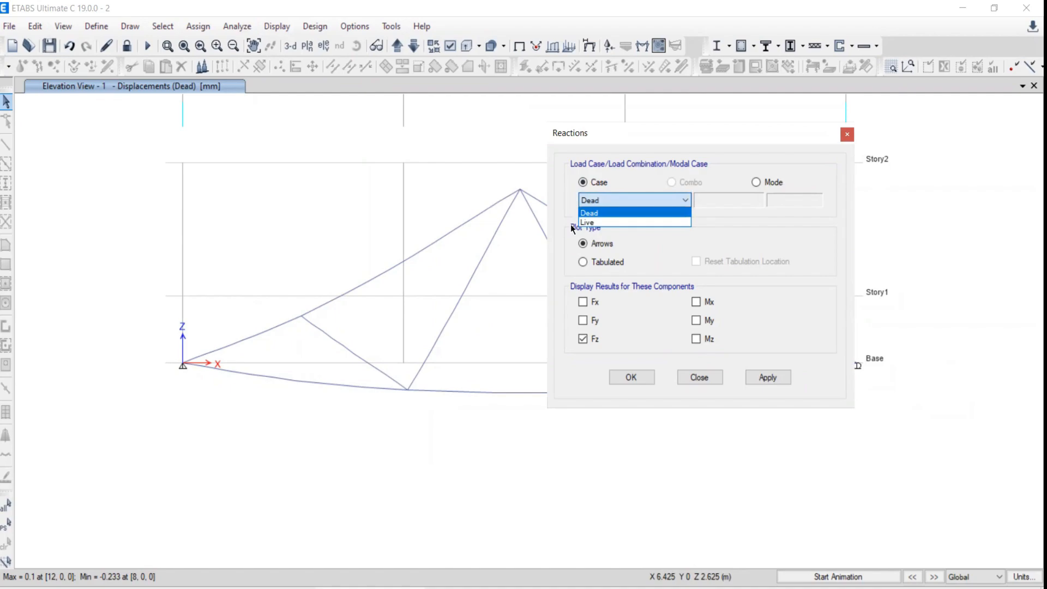
click(582, 223)
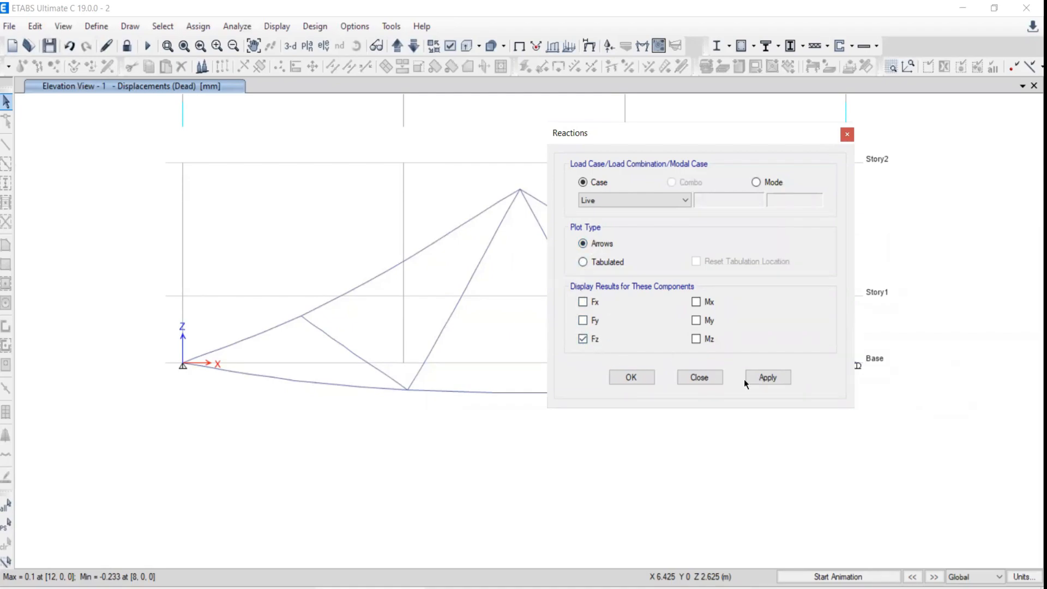
click(758, 376)
click(696, 377)
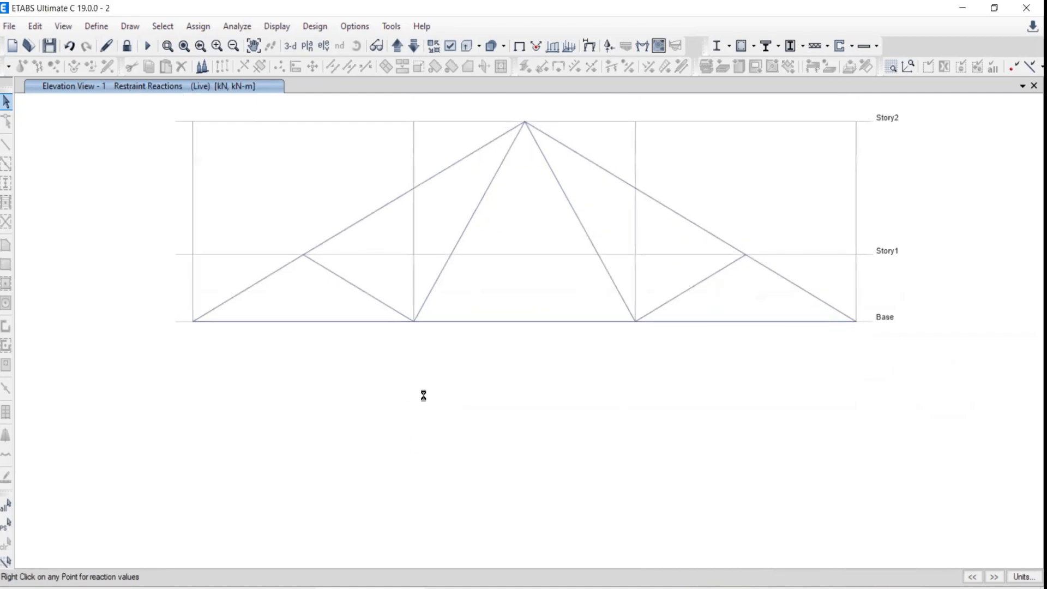
Step: Examine the vertical reactions at both truss supports and compare them with the reactions in TRUSS AND BEAM EXAMPLE.pdf
middle_drag(196, 339, 274, 224)
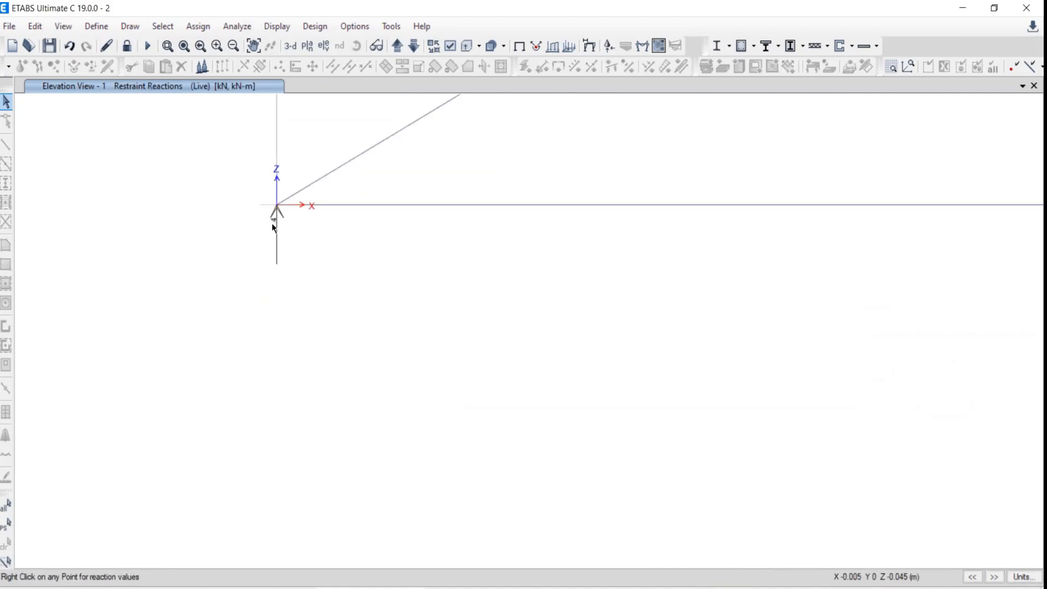
scroll(283, 232, down, 6)
middle_drag(980, 271, 710, 315)
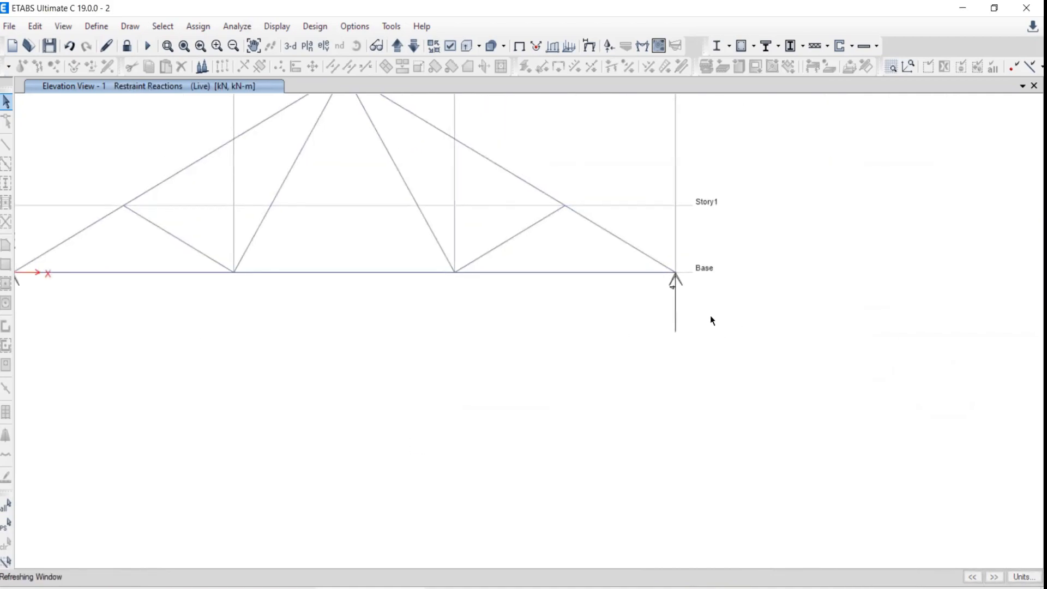
scroll(686, 298, up, 3)
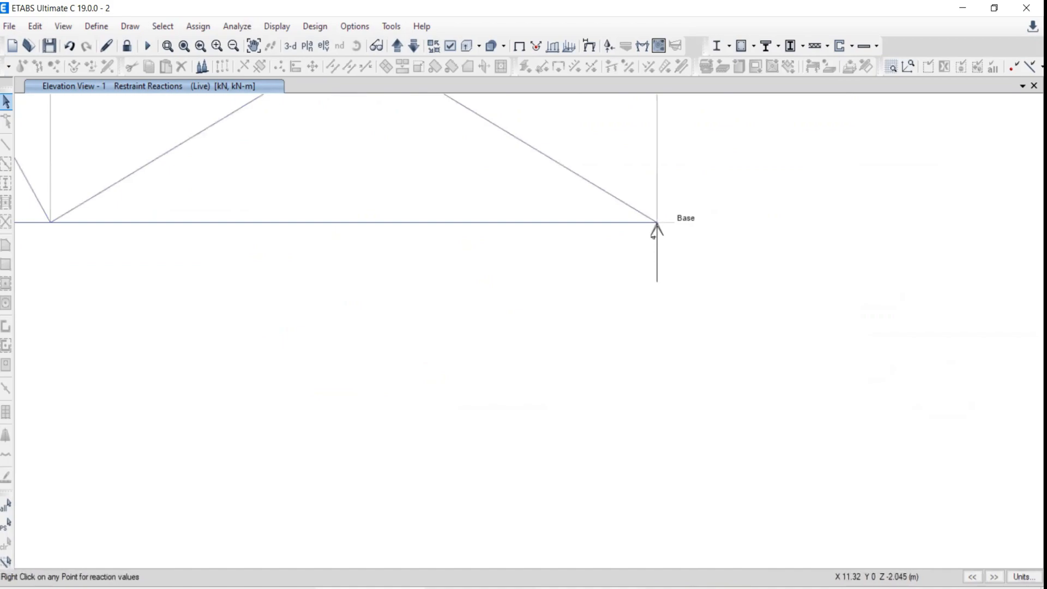
click(588, 587)
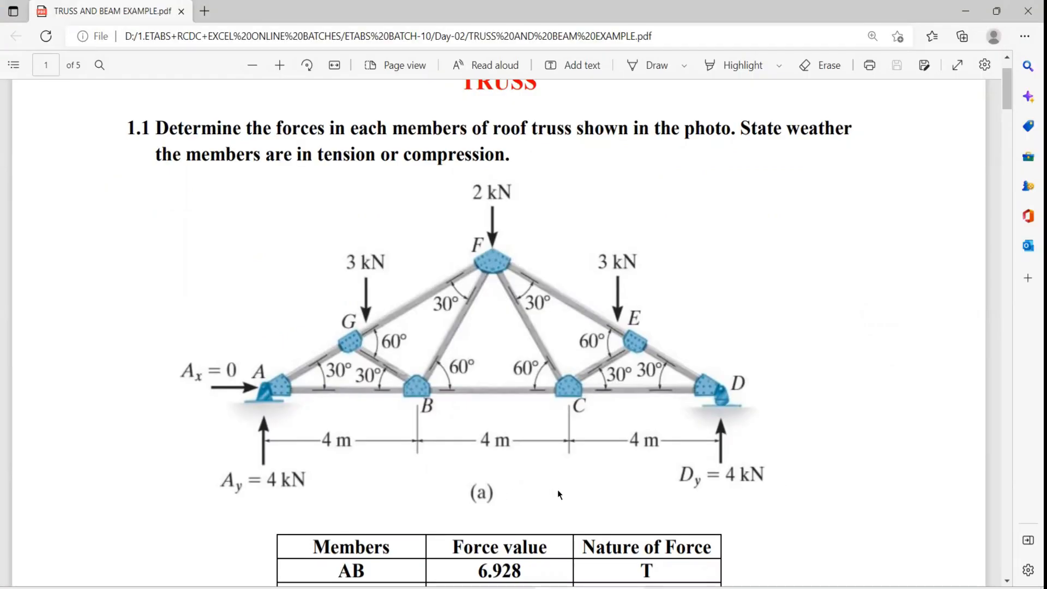
key(alt+Tab)
scroll(600, 238, down, 4)
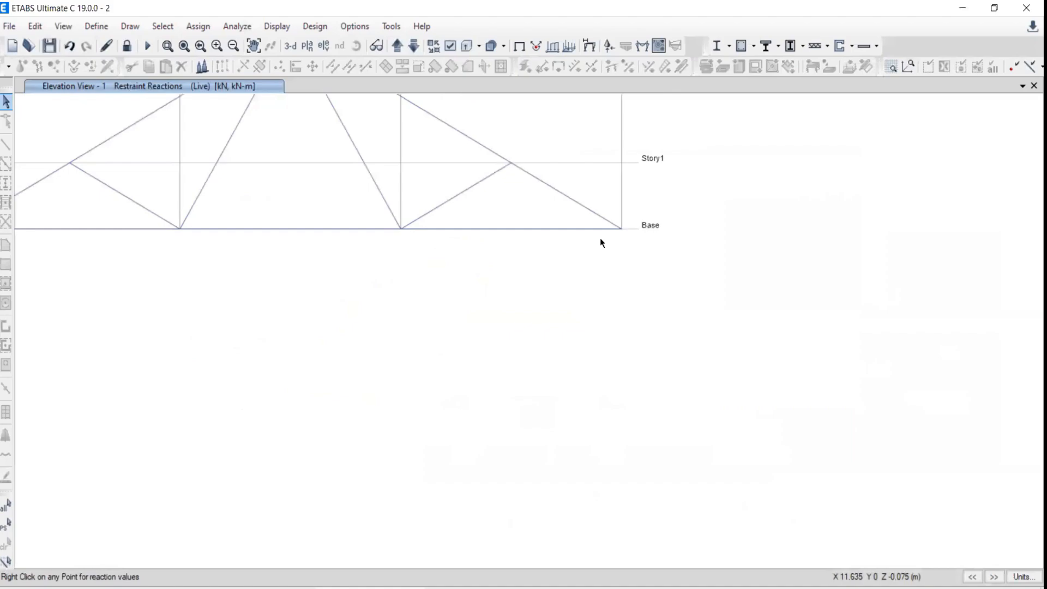
middle_drag(404, 218, 584, 325)
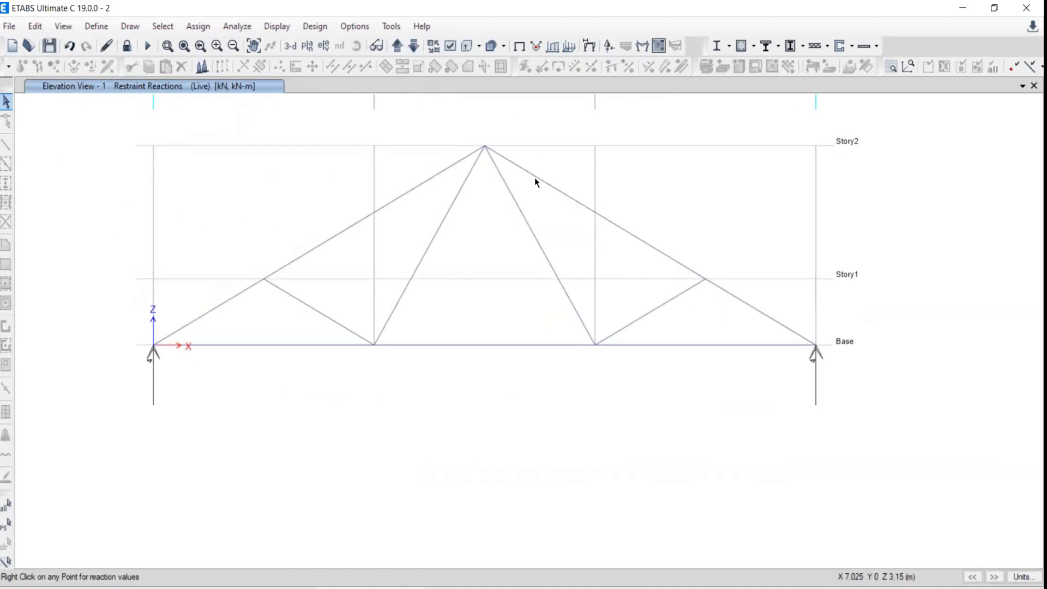
Step: Open the frame member force diagram settings and choose the axial force component for the Live load case
click(277, 27)
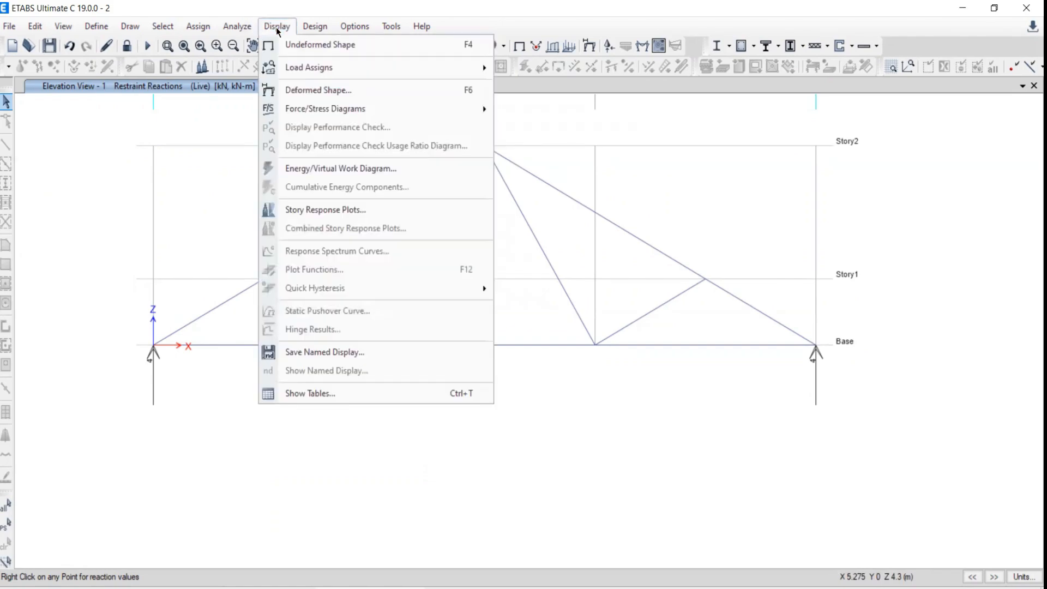
mouse_move(300, 110)
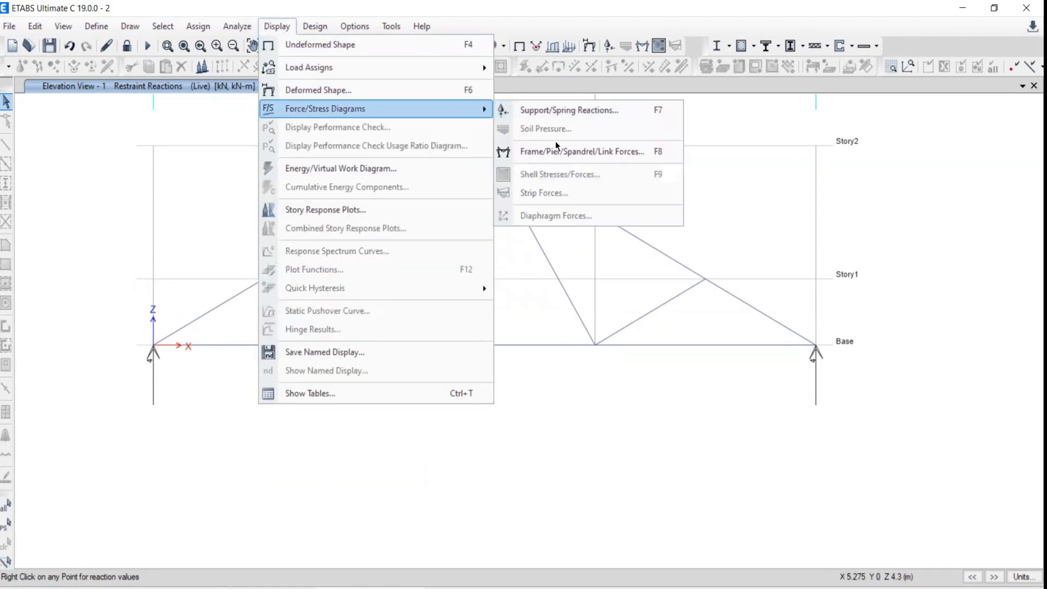
click(604, 153)
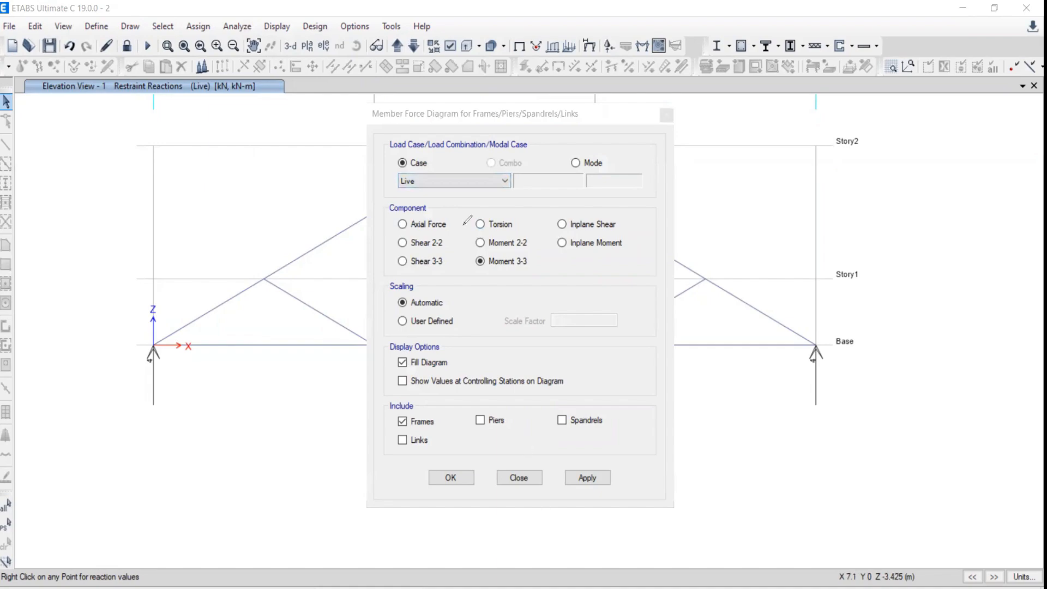
mouse_move(465, 222)
mouse_down()
mouse_move(467, 251)
mouse_move(380, 257)
mouse_move(533, 271)
mouse_move(644, 253)
mouse_up()
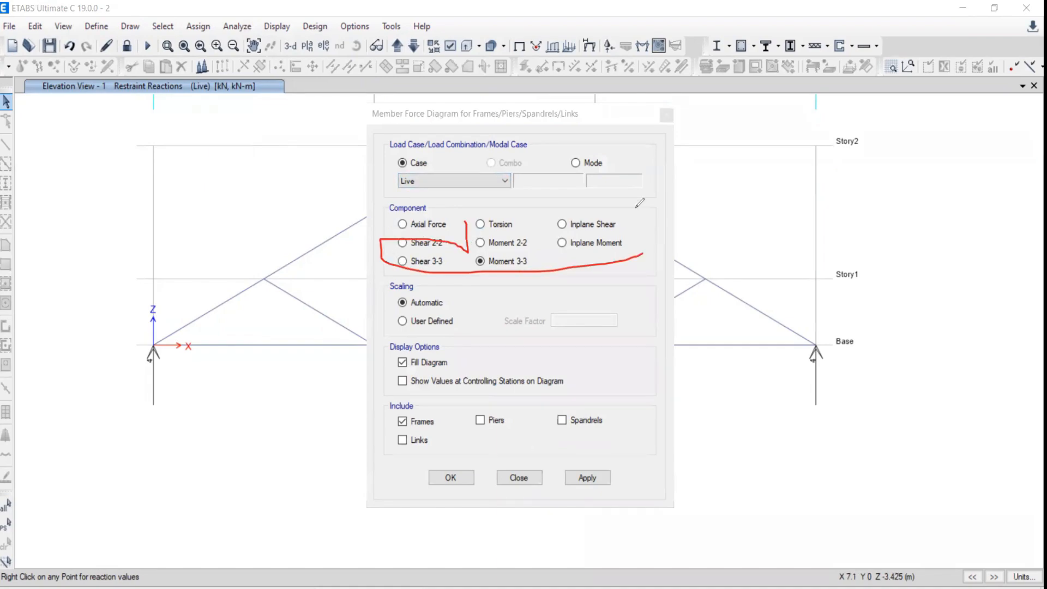
mouse_move(636, 207)
mouse_down()
mouse_move(392, 221)
mouse_move(405, 234)
mouse_move(461, 215)
mouse_move(445, 208)
mouse_up()
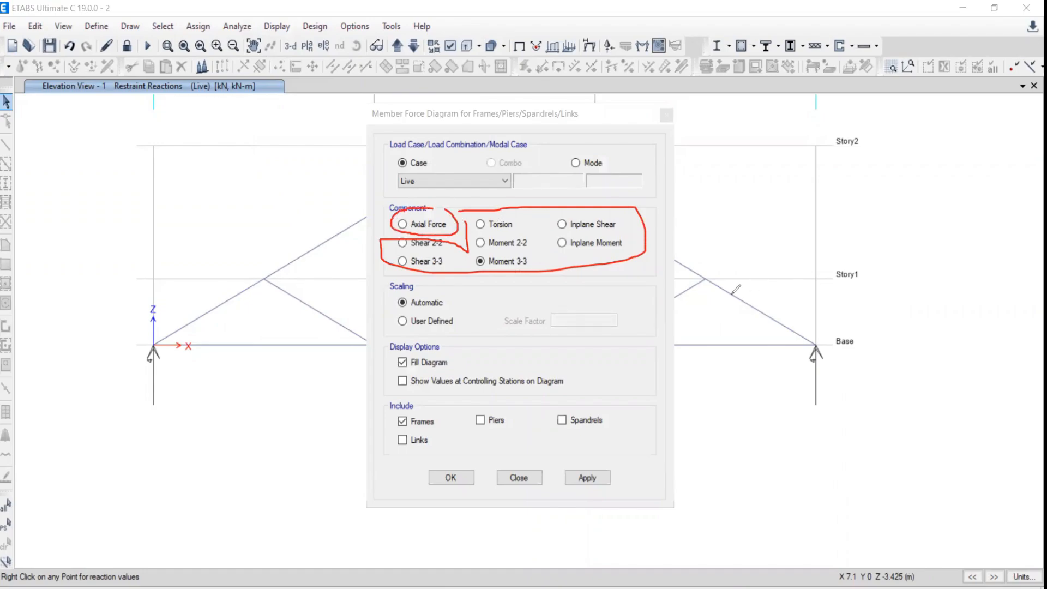
mouse_move(783, 259)
mouse_down()
mouse_move(727, 299)
mouse_move(763, 299)
mouse_up()
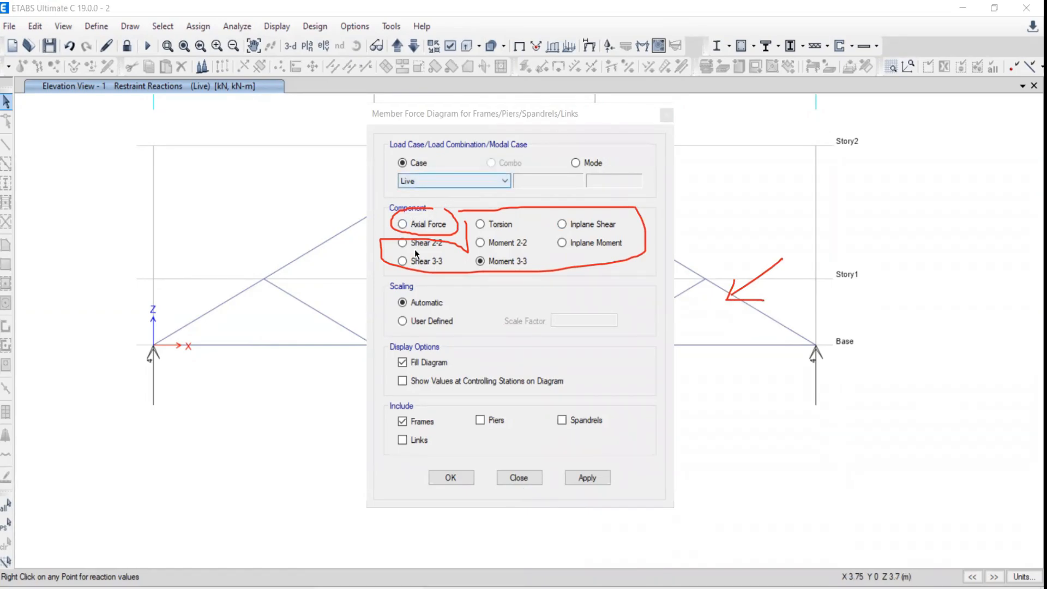
click(402, 225)
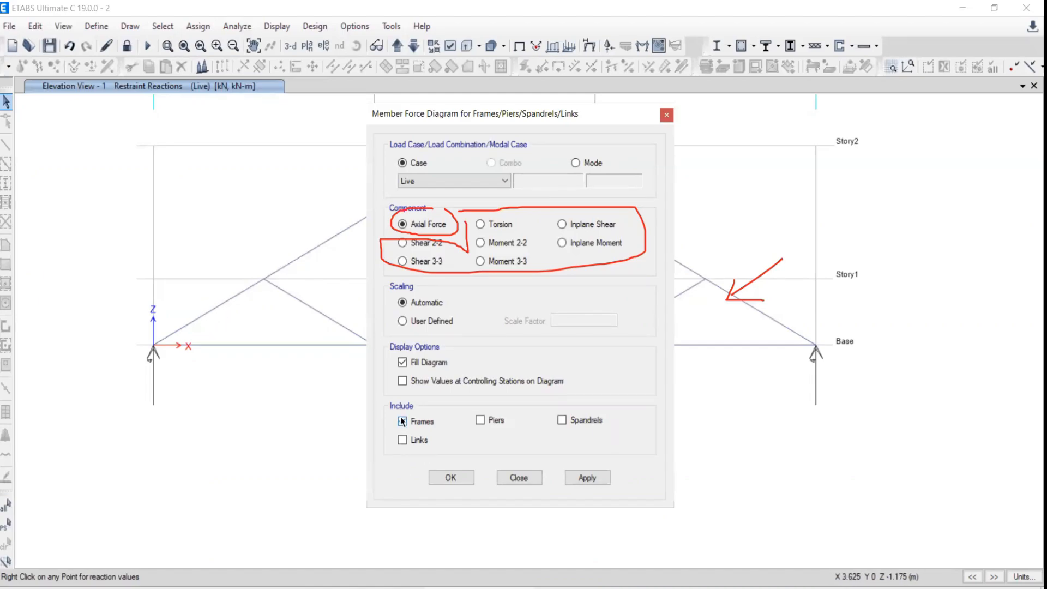
Step: Display the axial force diagram in the elevation view with frames included and piers excluded, then close the diagram settings
click(480, 420)
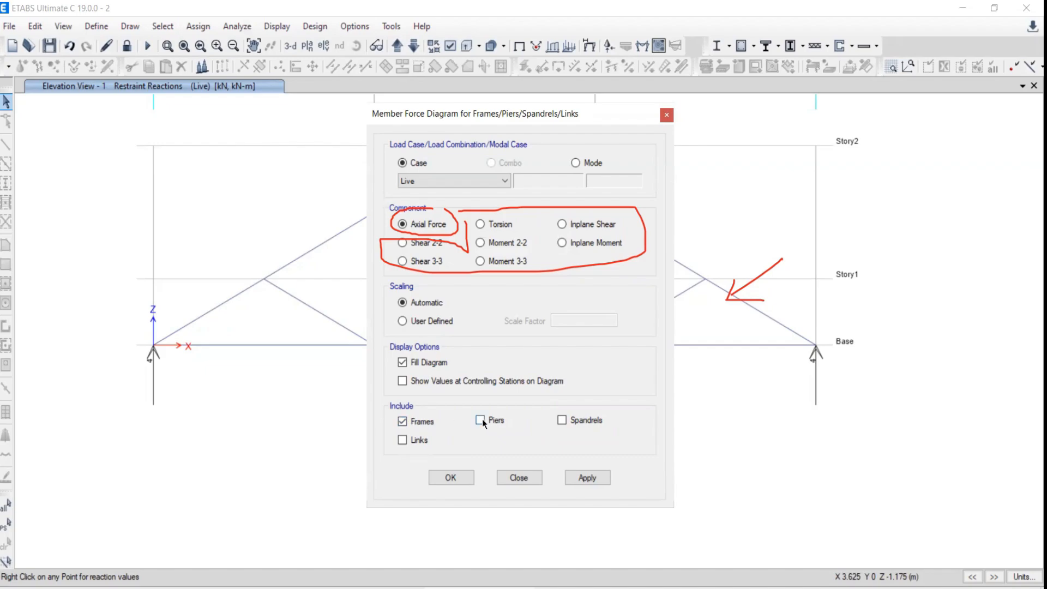
click(402, 422)
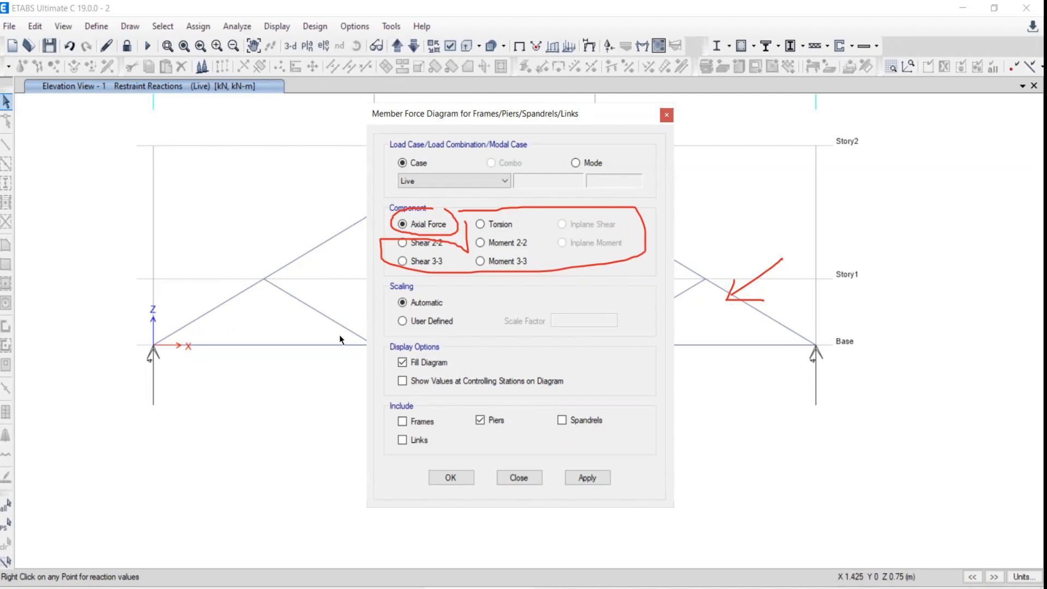
click(481, 420)
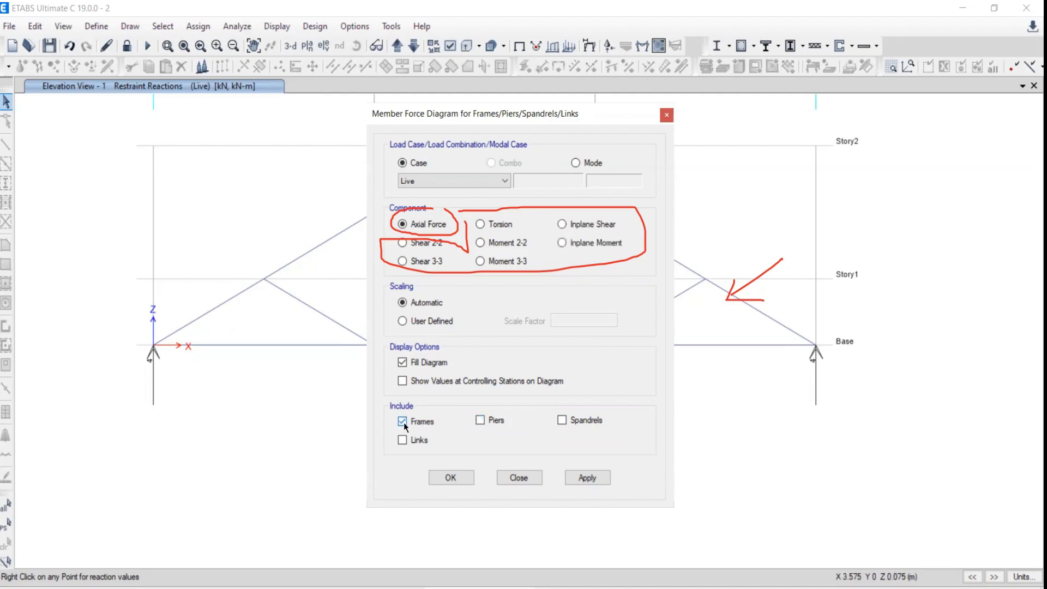
click(587, 477)
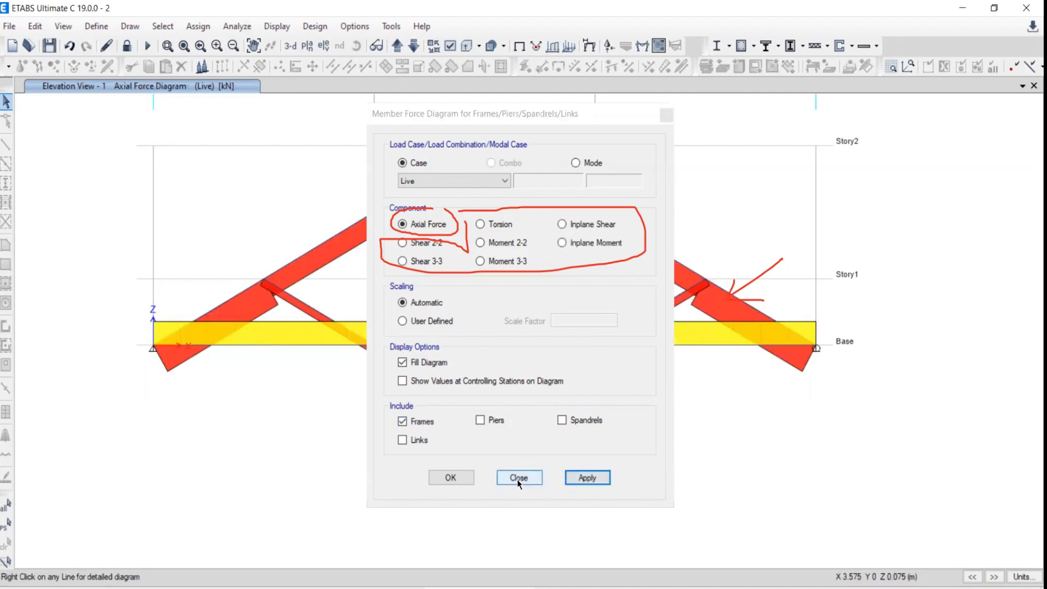
click(518, 478)
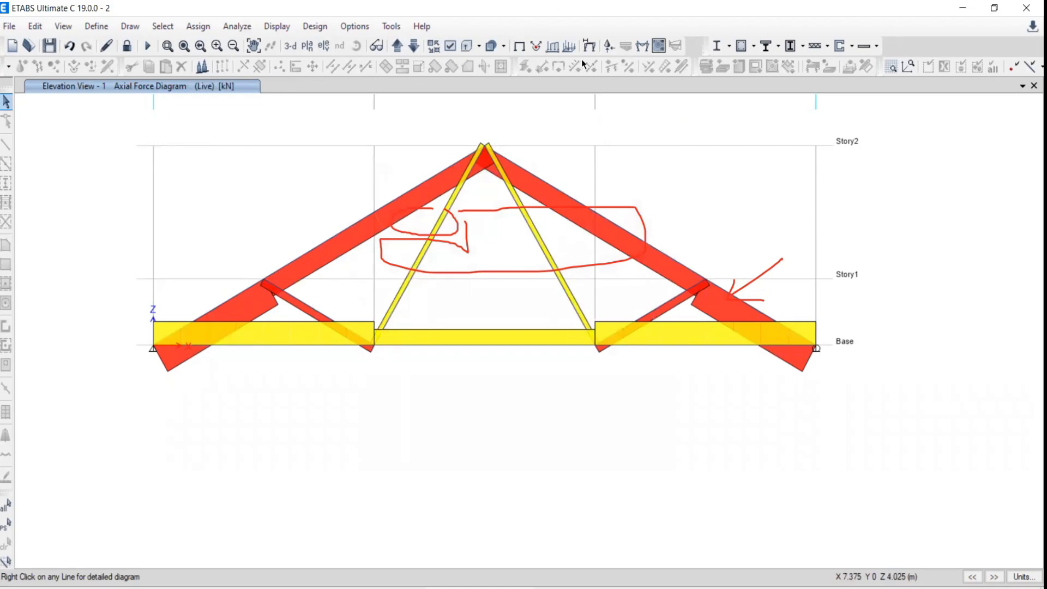
Step: Inspect the Live axial force values along the truss's two sloping top chords and its bottom chord
middle_drag(386, 207, 407, 251)
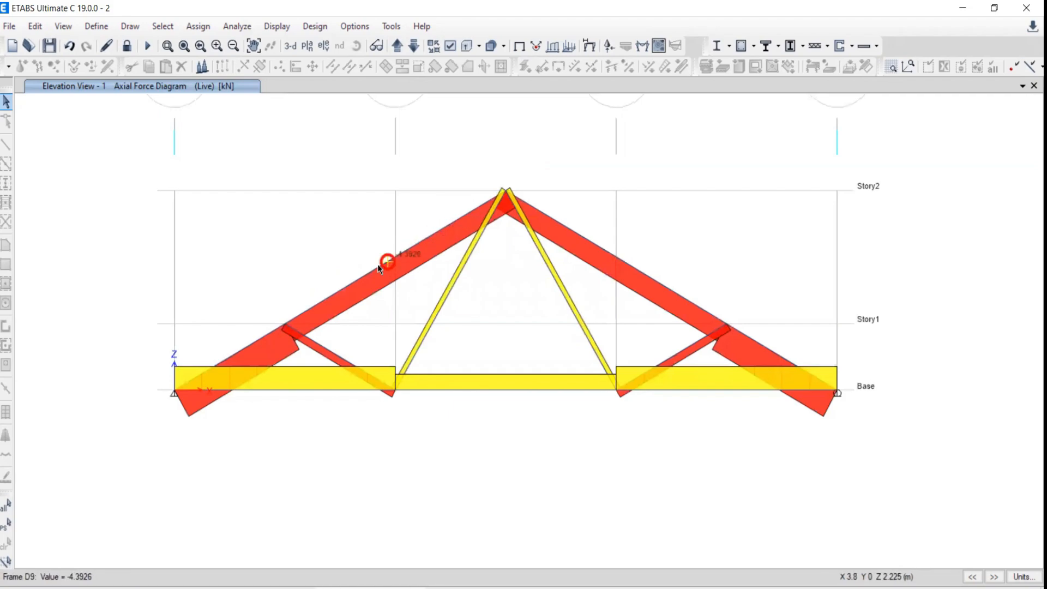
mouse_move(329, 295)
mouse_move(451, 392)
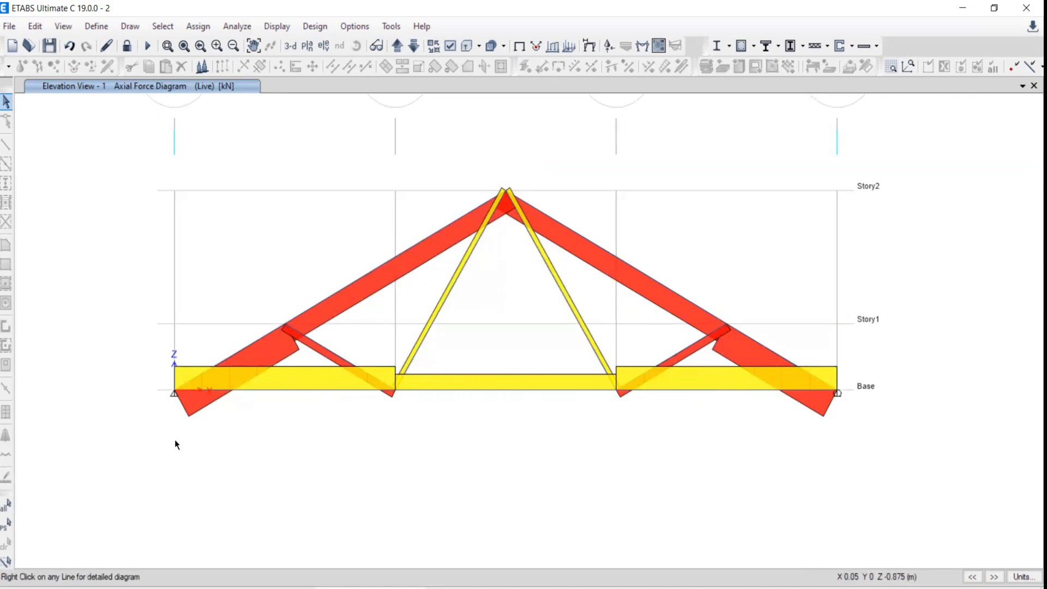
mouse_move(549, 217)
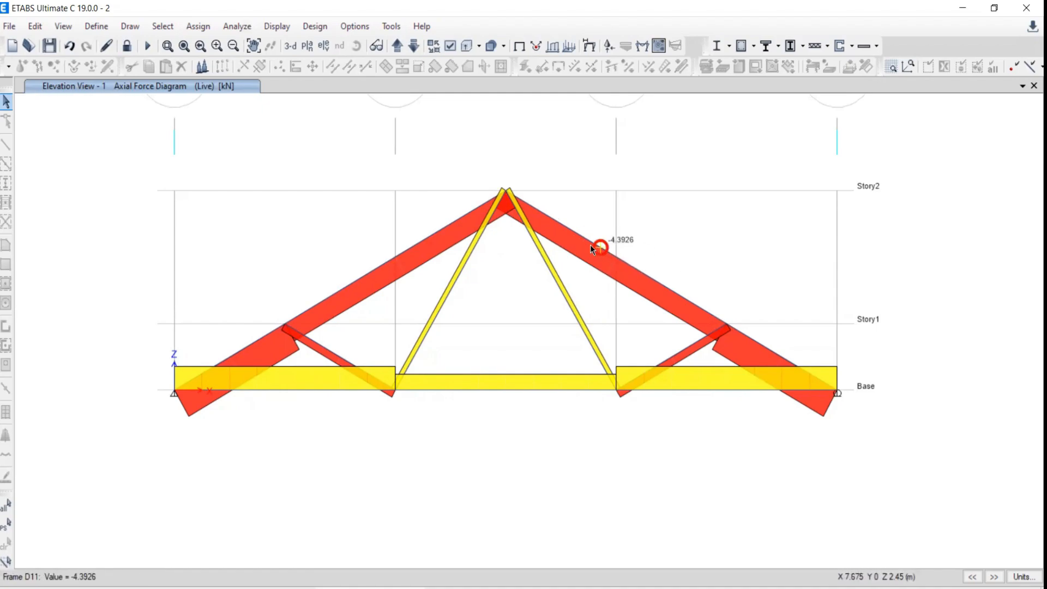
mouse_move(546, 389)
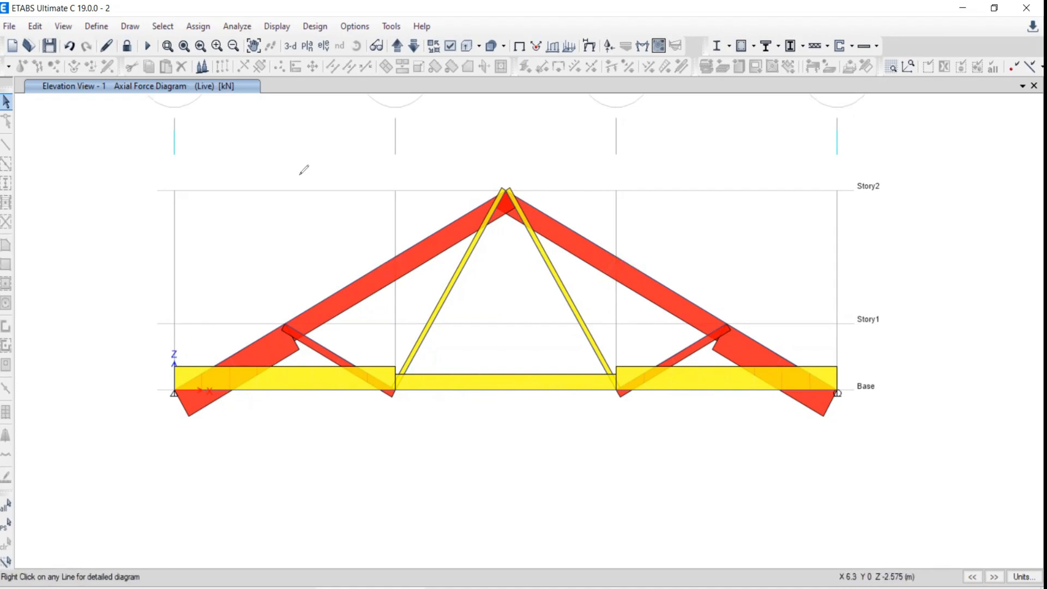
drag(193, 233, 302, 172)
mouse_move(270, 182)
mouse_down()
mouse_move(264, 203)
mouse_move(303, 215)
mouse_up()
click(235, 216)
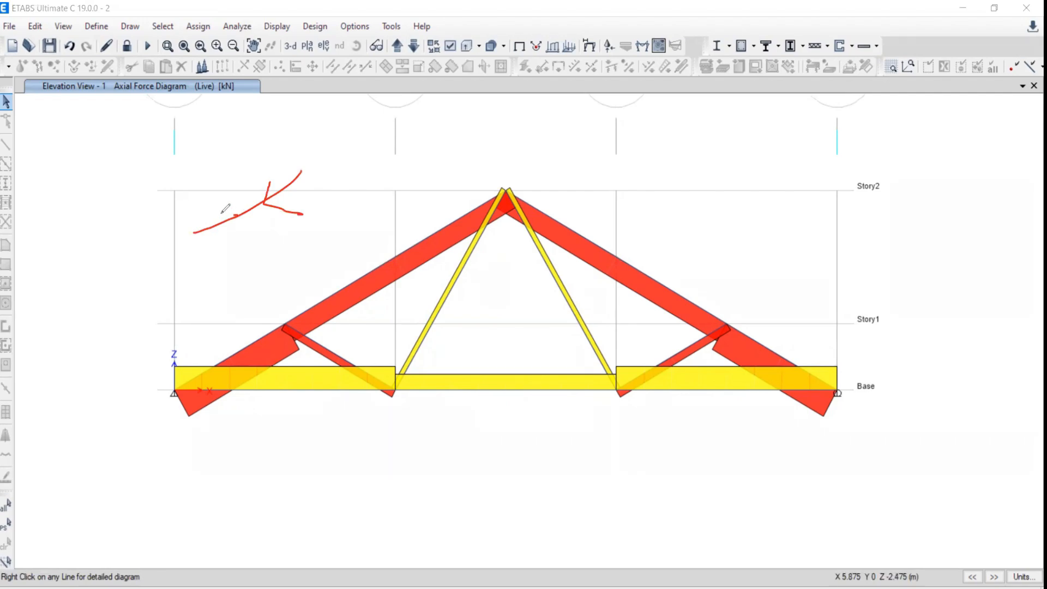
mouse_move(222, 214)
mouse_down()
mouse_move(243, 225)
mouse_move(235, 235)
mouse_up()
mouse_move(197, 449)
mouse_down()
mouse_move(364, 452)
mouse_move(324, 464)
mouse_up()
mouse_move(250, 430)
mouse_down()
mouse_move(213, 449)
mouse_move(230, 474)
mouse_up()
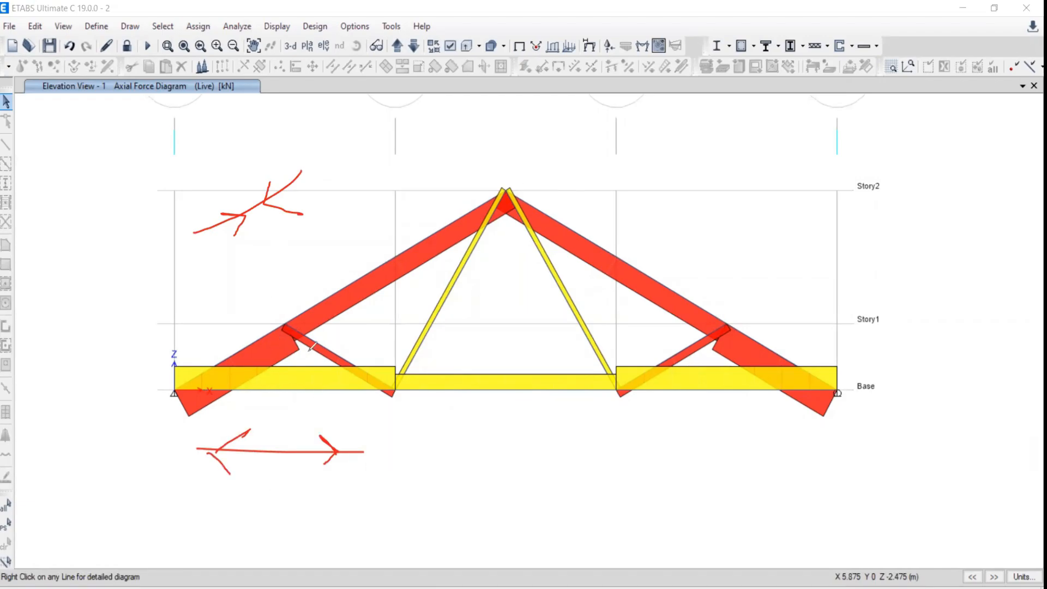
drag(343, 264, 352, 259)
mouse_move(474, 347)
mouse_down()
mouse_move(474, 367)
mouse_move(487, 357)
mouse_up()
key(Escape)
Step: Review the member forces and their tension or compression nature in TRUSS AND BEAM EXAMPLE.pdf, and check the left bottom chord's axial force in ETABS
middle_drag(444, 408, 439, 401)
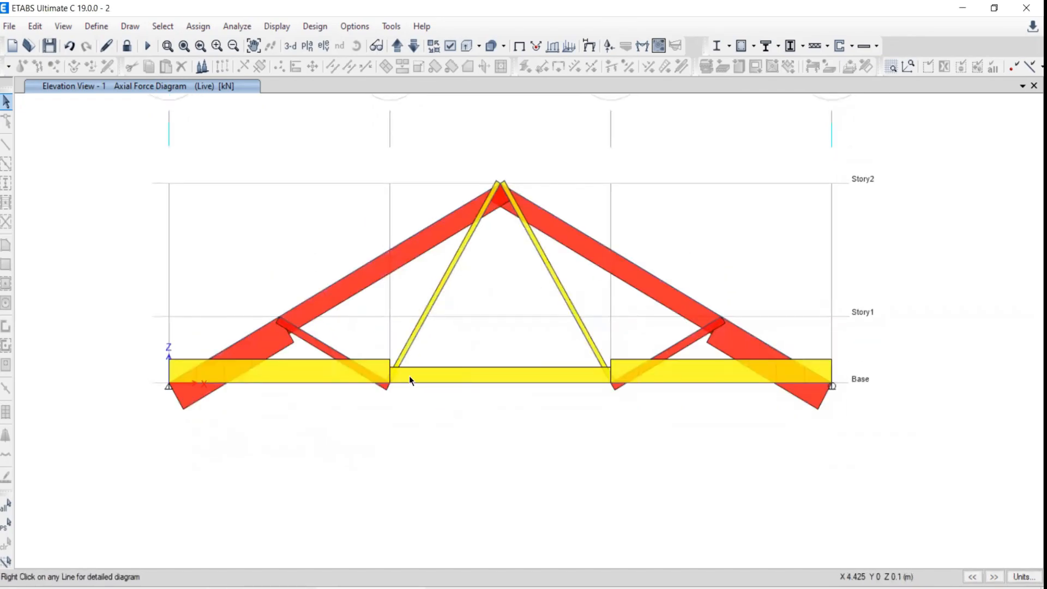
click(405, 355)
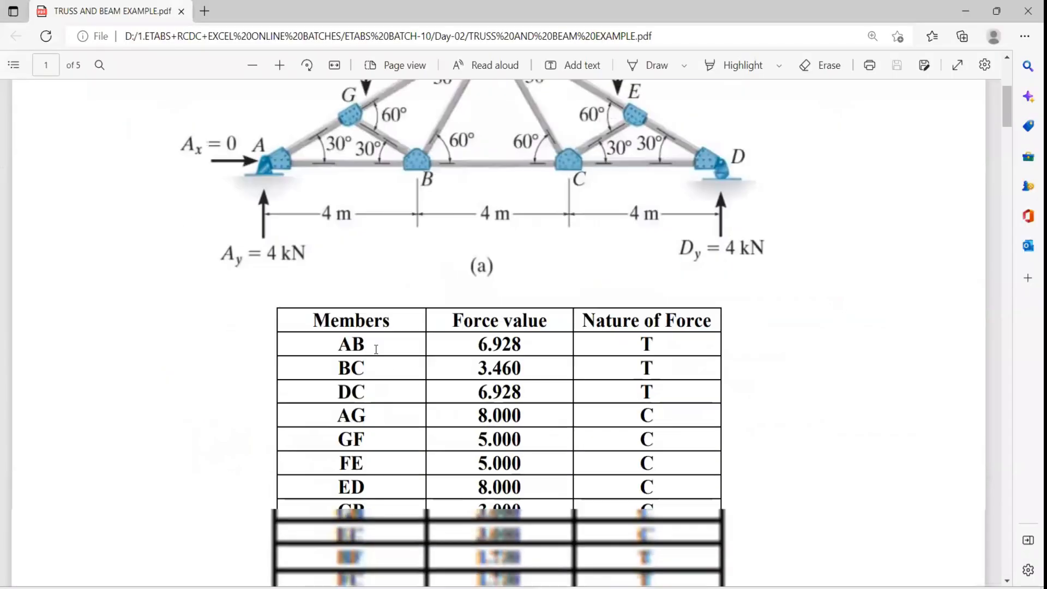
scroll(376, 349, down, 3)
scroll(359, 444, up, 5)
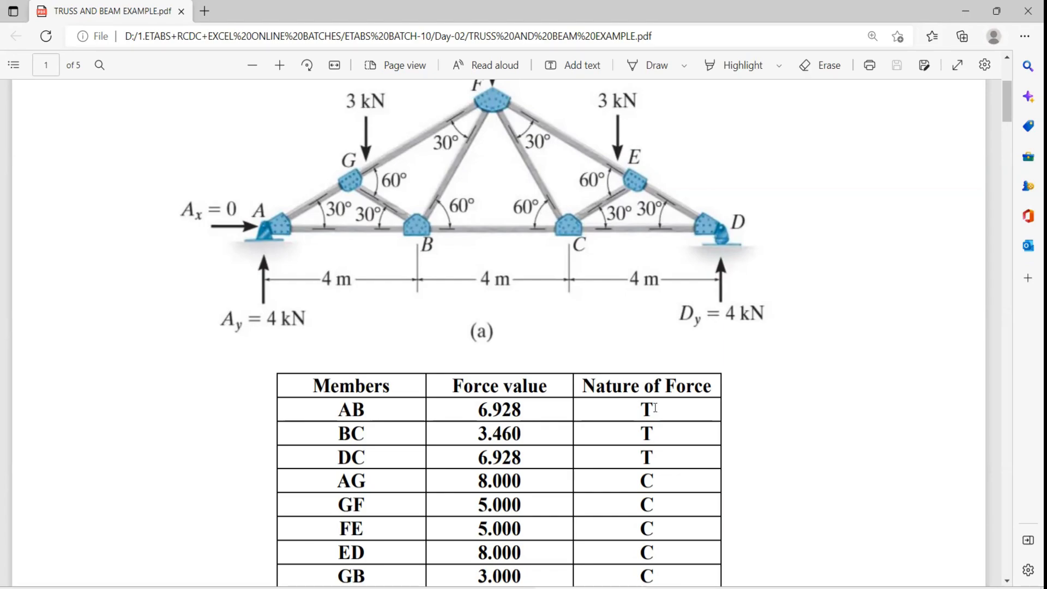
double_click(655, 408)
click(654, 418)
key(alt+Tab)
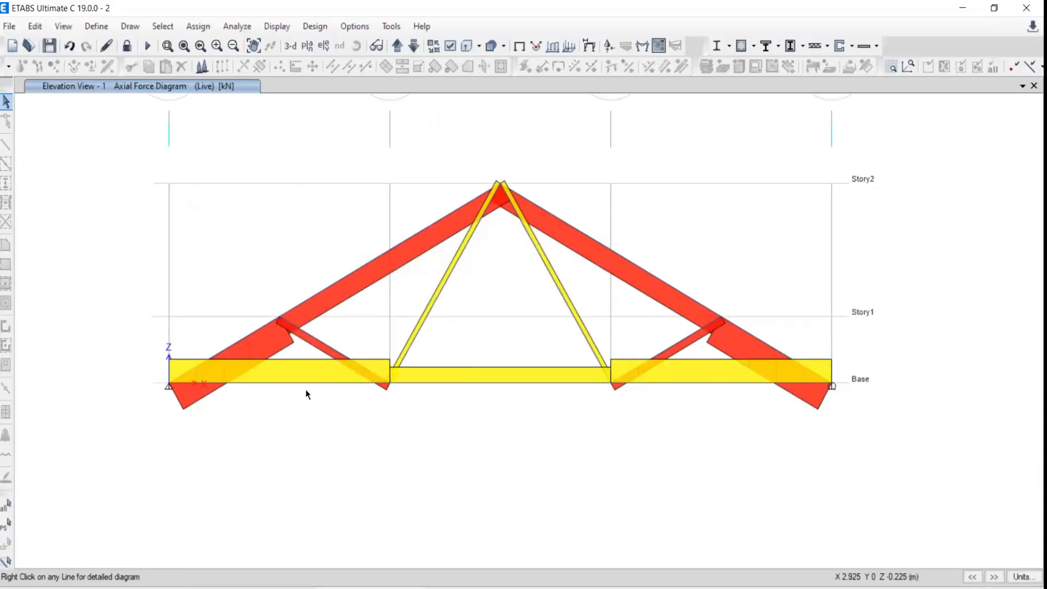
mouse_move(303, 381)
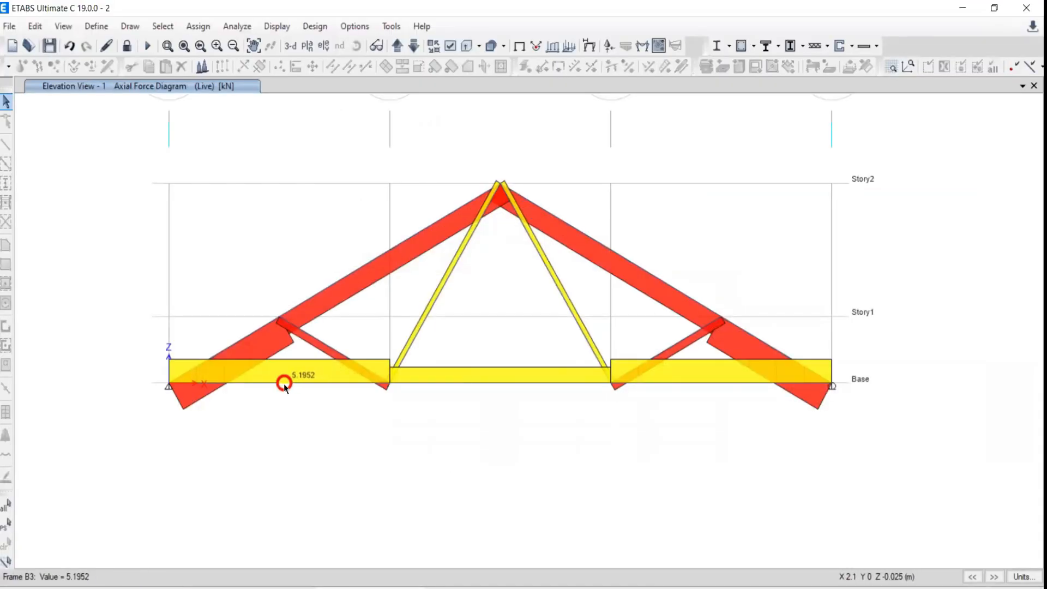
key(alt+Tab)
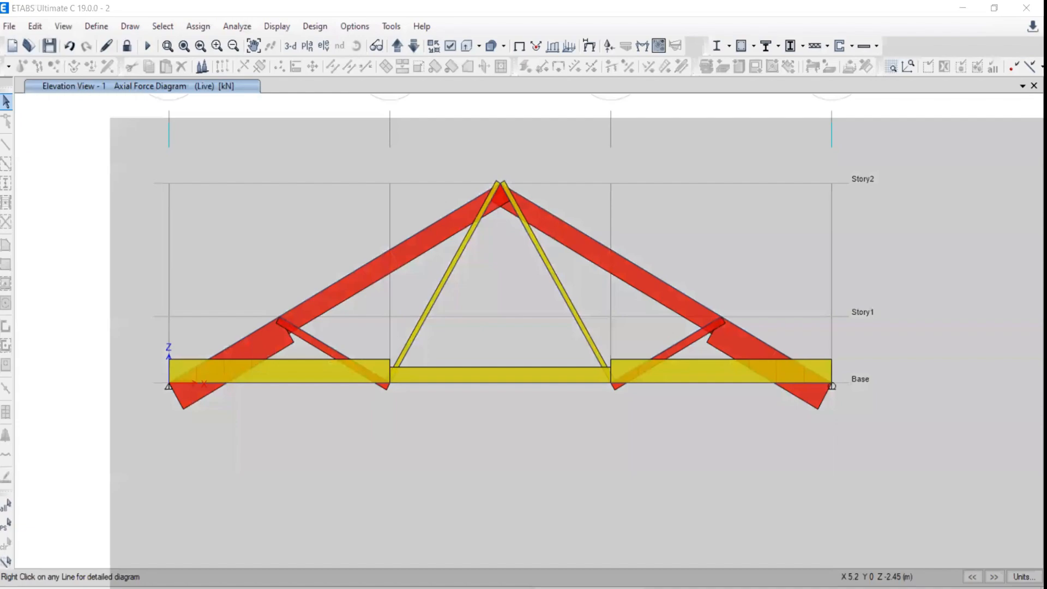
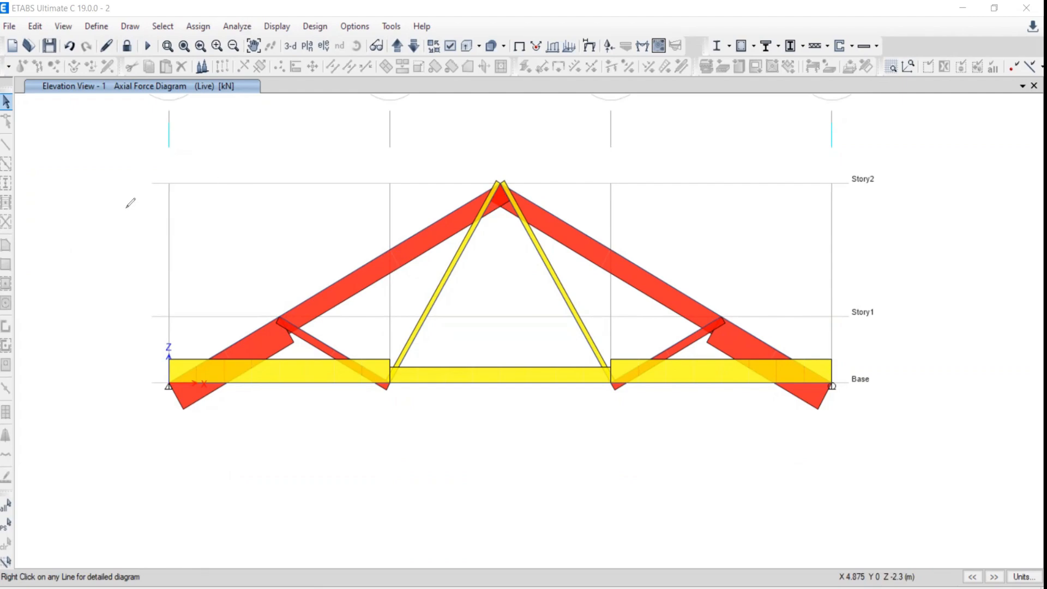
drag(103, 129, 101, 331)
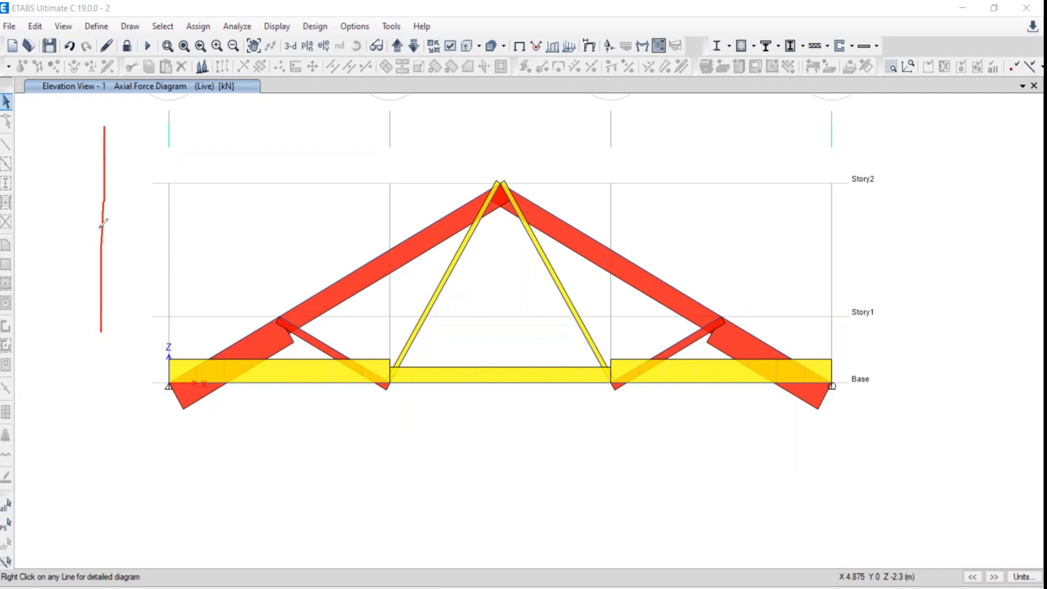
drag(103, 228, 295, 234)
mouse_move(107, 217)
mouse_down()
mouse_move(101, 246)
mouse_move(127, 228)
mouse_move(109, 214)
mouse_move(97, 234)
mouse_move(111, 240)
mouse_move(102, 227)
mouse_move(108, 239)
mouse_move(109, 223)
mouse_up()
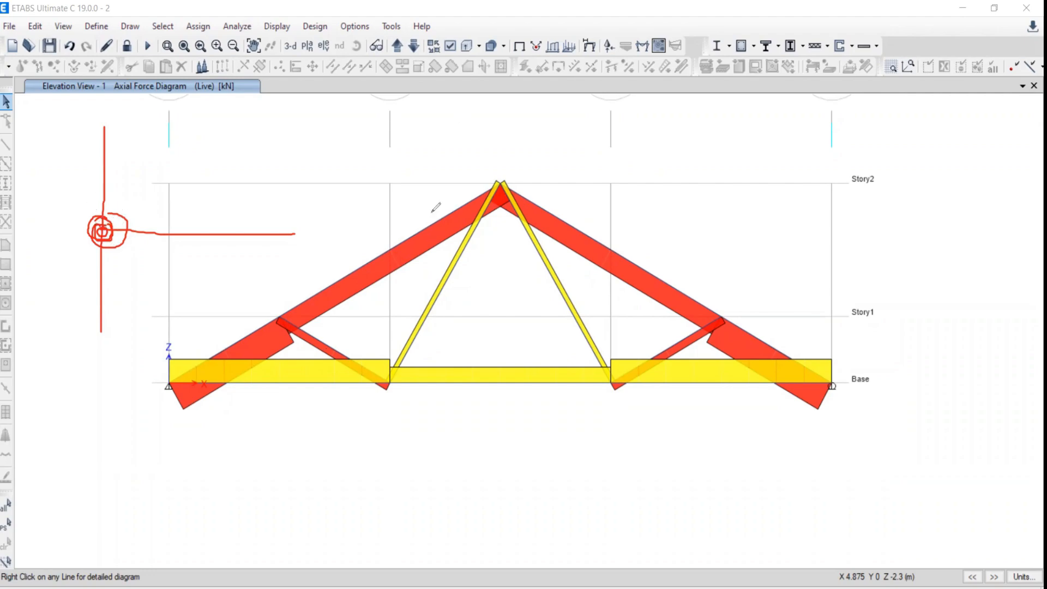
key(e)
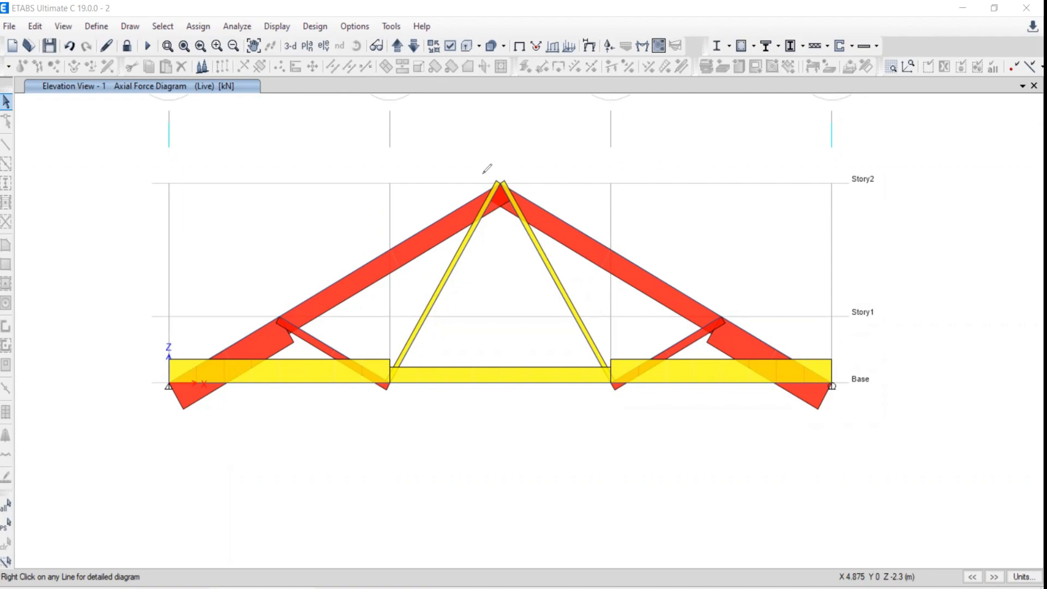
Step: Compare member AB's force in the PDF table with the axial force of the corresponding bottom chord member in ETABS
click(370, 588)
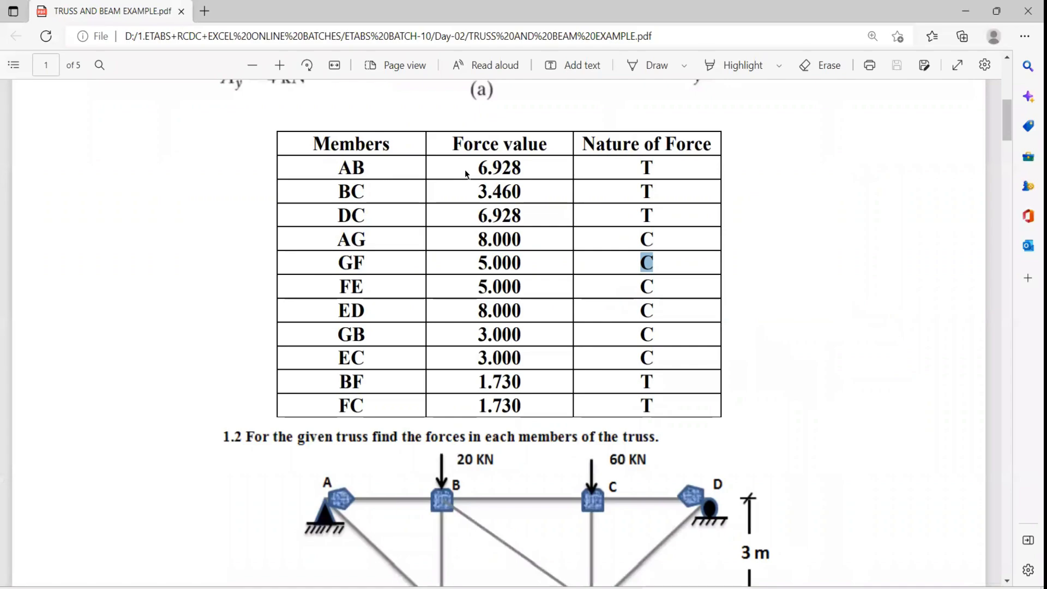
scroll(447, 207, up, 3)
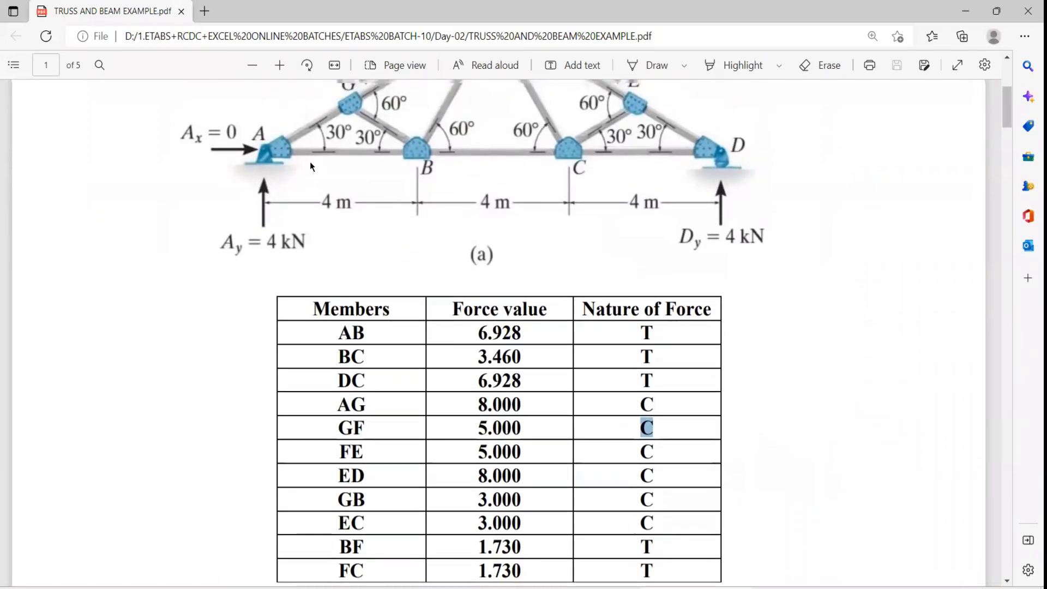
key(alt+Tab)
click(271, 384)
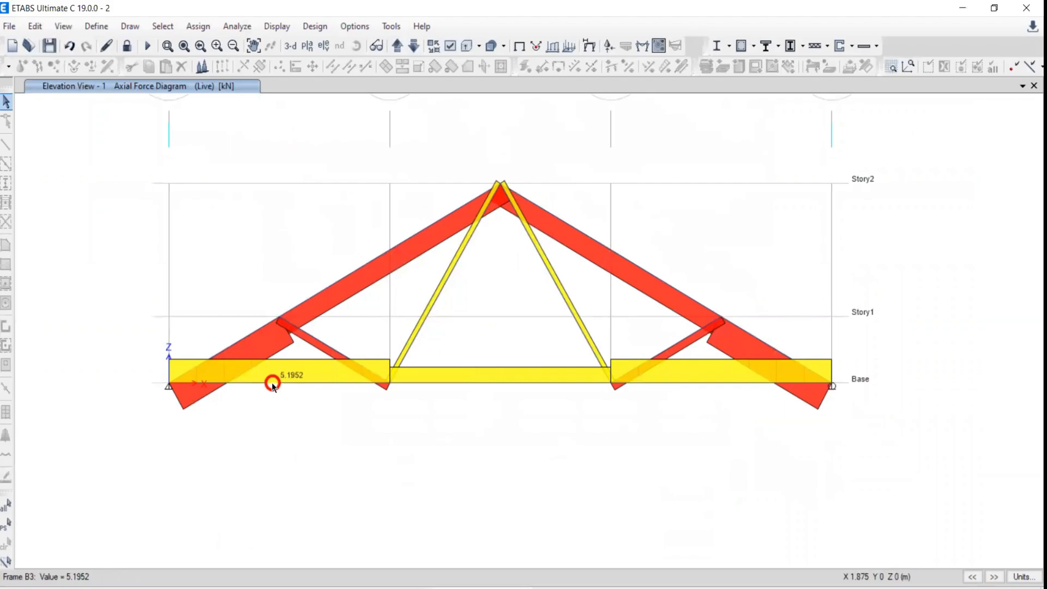
mouse_move(701, 581)
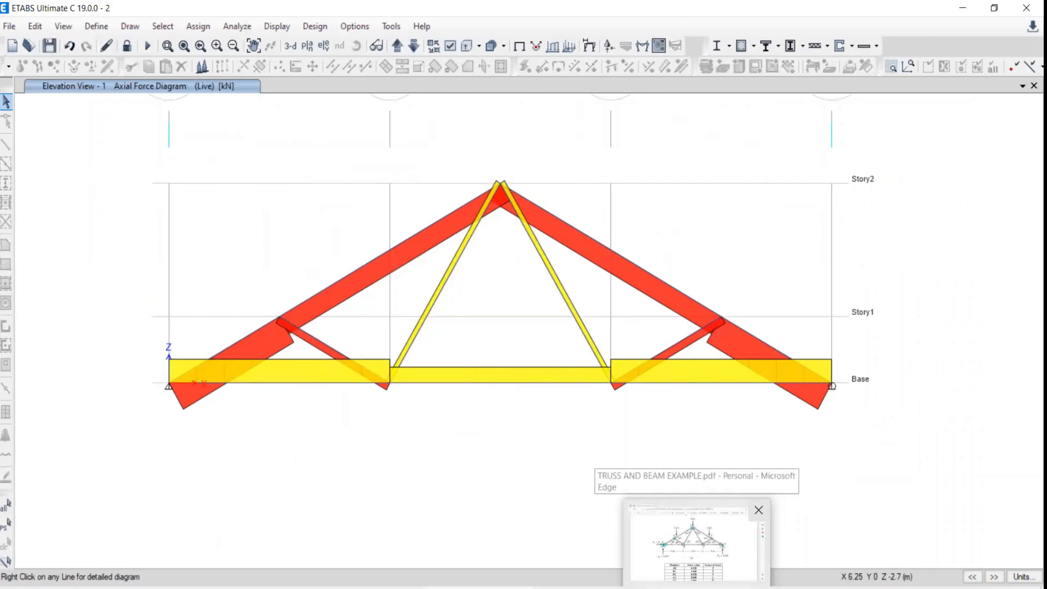
click(701, 524)
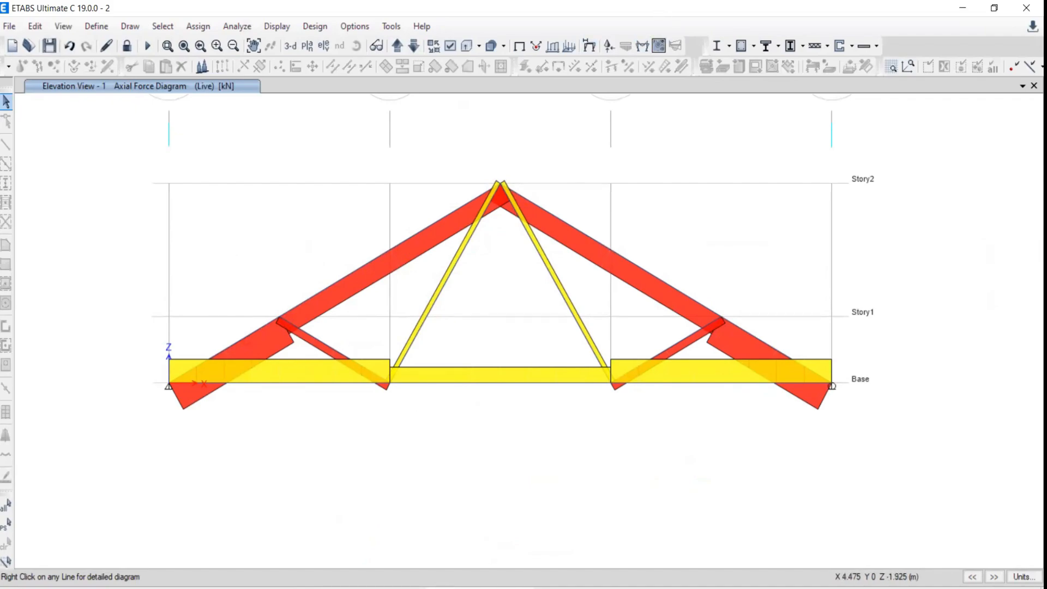
drag(85, 160, 86, 314)
mouse_move(88, 234)
mouse_down()
mouse_move(123, 237)
mouse_move(77, 225)
mouse_move(110, 241)
mouse_move(81, 234)
mouse_move(93, 240)
mouse_move(86, 228)
mouse_up()
mouse_move(59, 191)
mouse_down()
mouse_move(54, 215)
mouse_move(73, 214)
mouse_up()
click(150, 109)
mouse_move(150, 109)
mouse_down()
mouse_move(151, 149)
mouse_move(160, 133)
mouse_up()
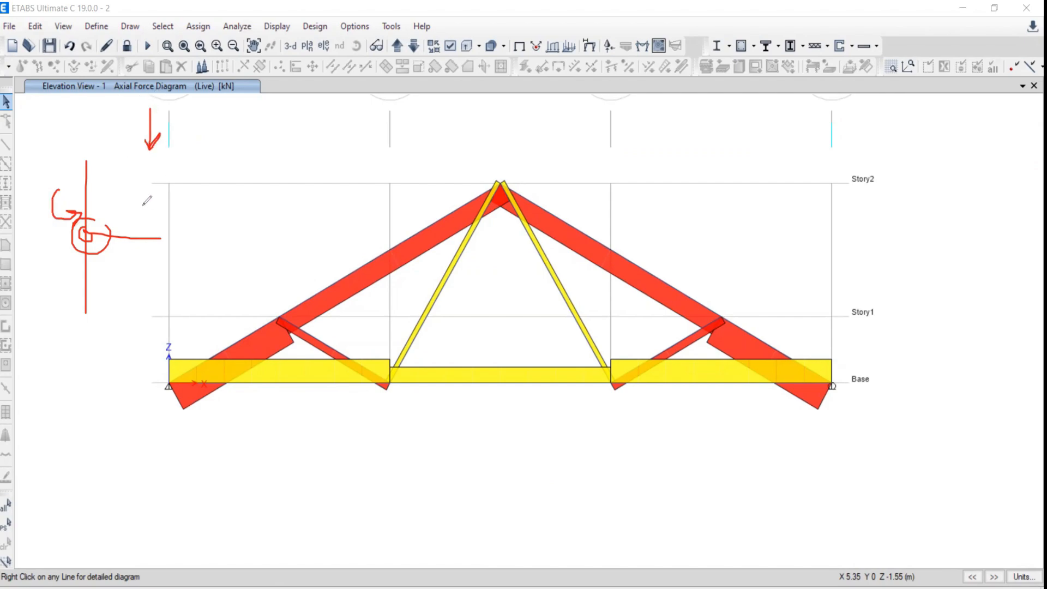
drag(90, 221, 84, 235)
mouse_move(286, 301)
mouse_down()
mouse_move(269, 321)
mouse_move(292, 301)
mouse_up()
drag(267, 267, 277, 299)
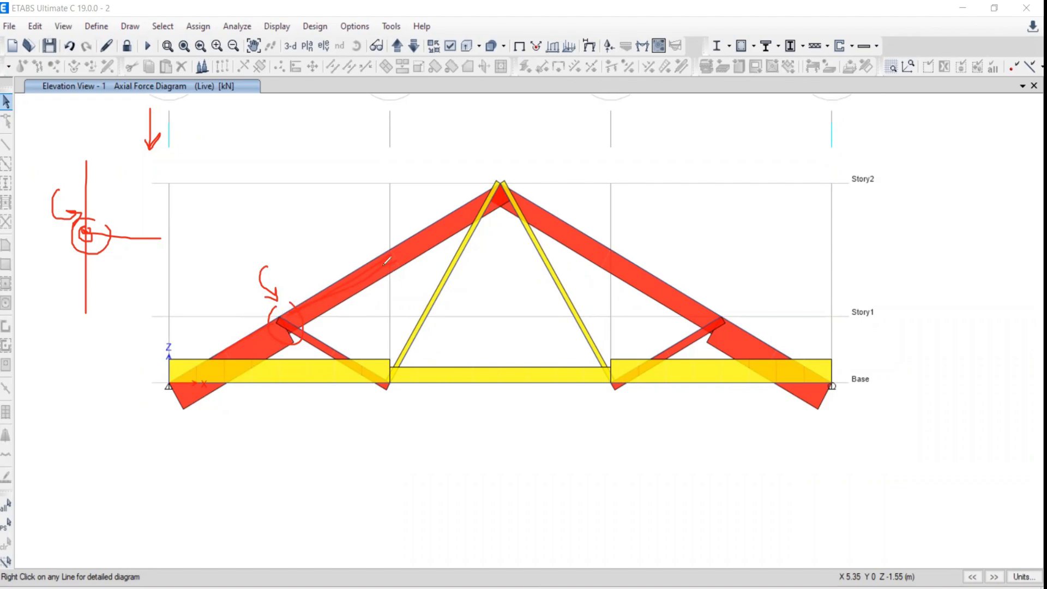
drag(335, 214, 343, 228)
mouse_move(728, 301)
mouse_down()
mouse_move(710, 300)
mouse_move(734, 334)
mouse_up()
drag(717, 260, 718, 300)
mouse_move(712, 293)
mouse_down()
mouse_move(782, 337)
mouse_move(770, 337)
mouse_up()
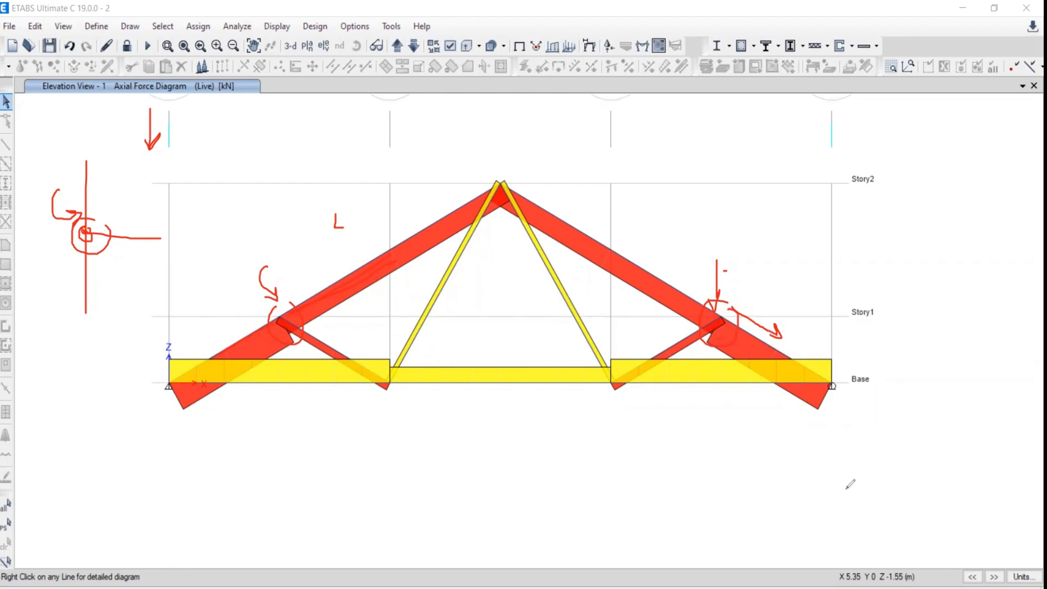
drag(834, 477, 824, 490)
drag(847, 477, 842, 492)
drag(845, 463, 850, 464)
drag(718, 246, 716, 301)
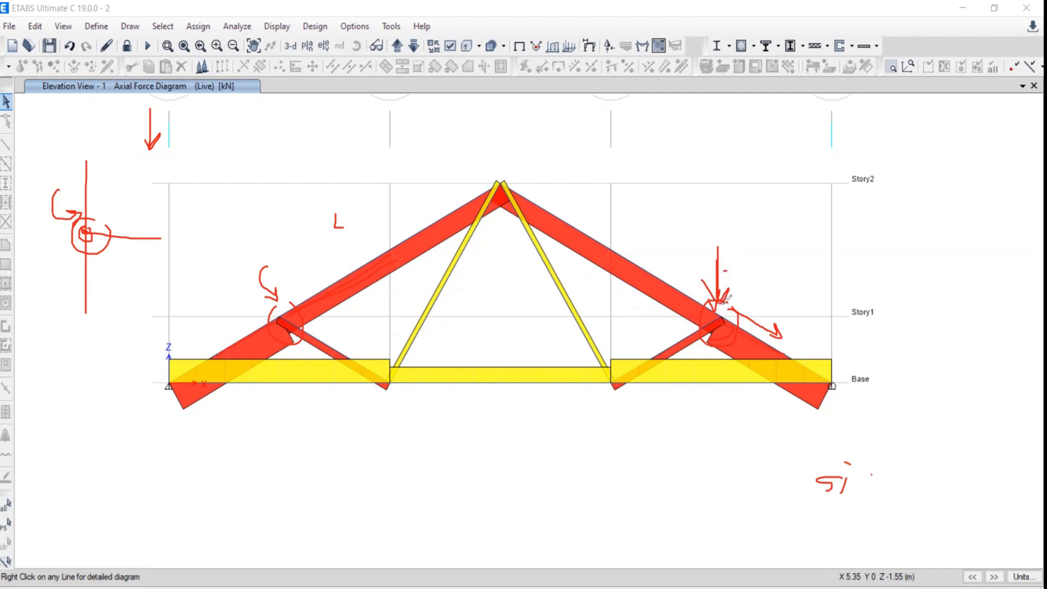
drag(808, 373, 786, 357)
drag(709, 320, 631, 375)
drag(179, 160, 178, 244)
drag(179, 203, 218, 203)
drag(293, 205, 304, 205)
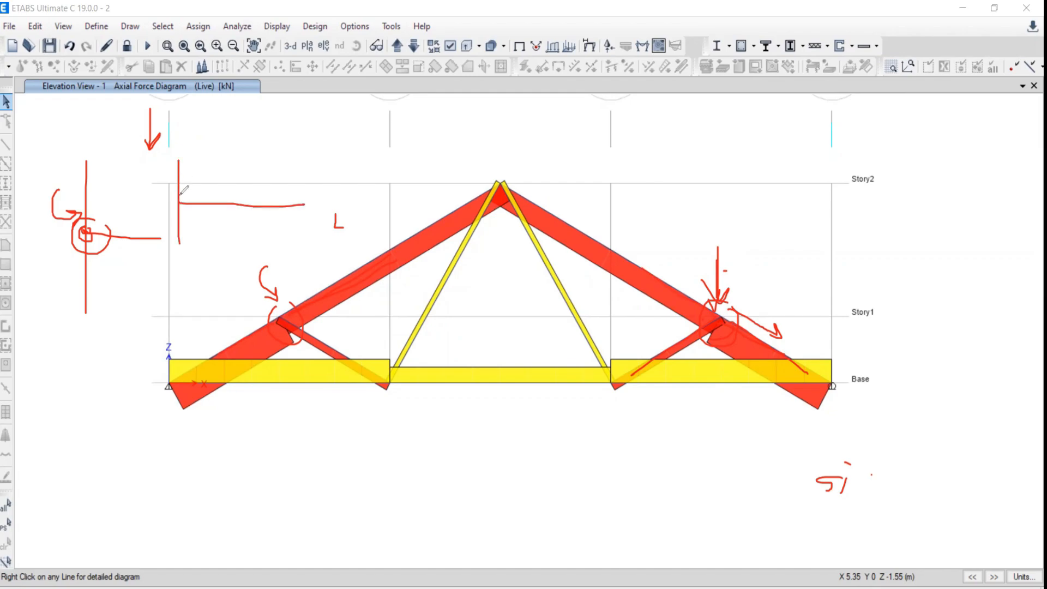
mouse_move(178, 194)
mouse_down()
mouse_move(167, 194)
mouse_move(195, 216)
mouse_move(199, 197)
mouse_move(173, 191)
mouse_move(158, 215)
mouse_move(173, 213)
mouse_move(166, 191)
mouse_move(181, 205)
mouse_move(166, 210)
mouse_up()
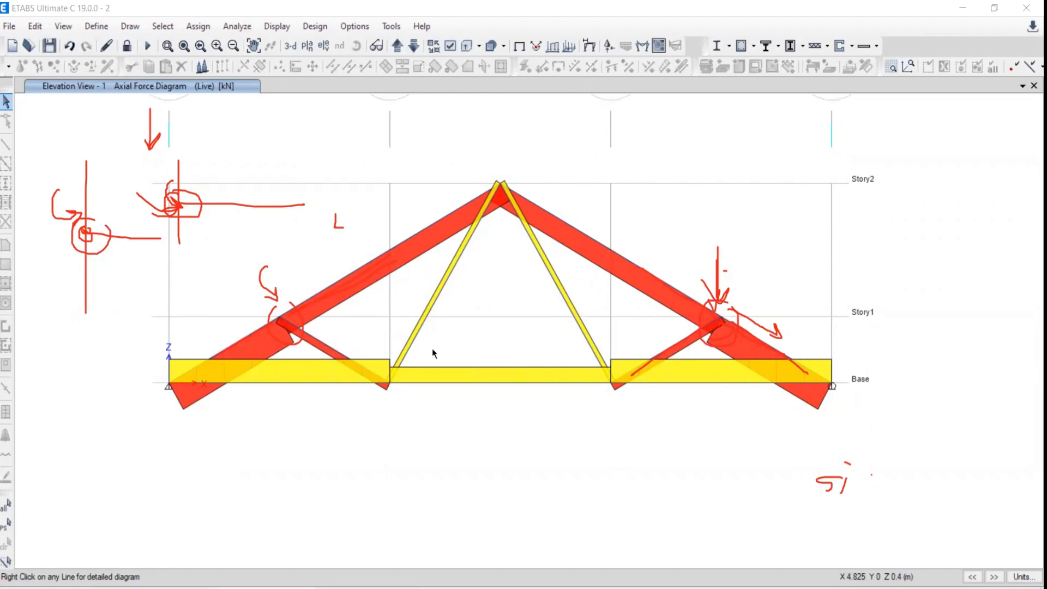
middle_drag(465, 363, 471, 385)
mouse_move(505, 201)
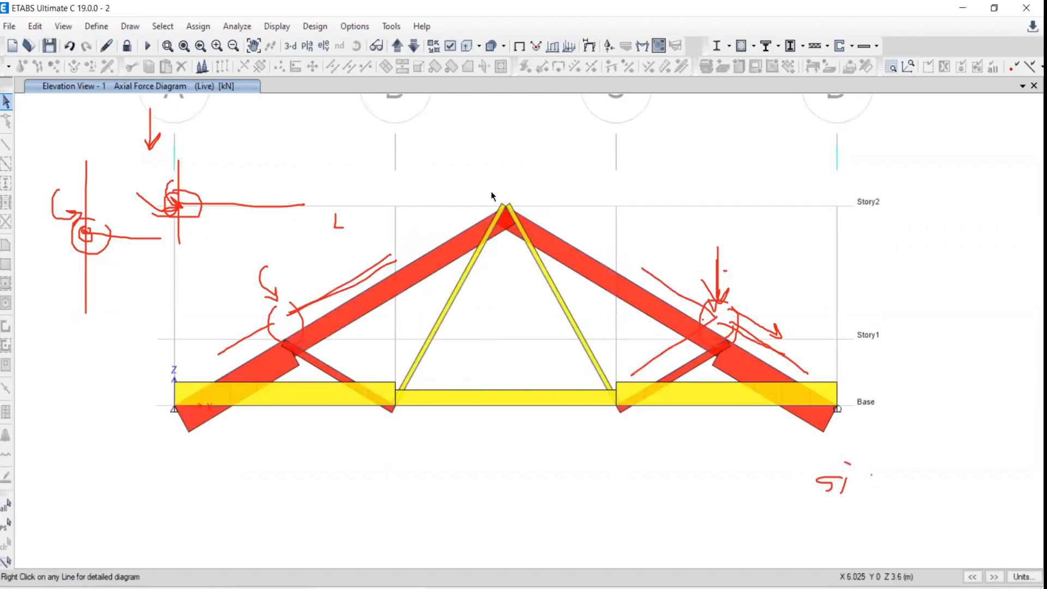
mouse_move(287, 333)
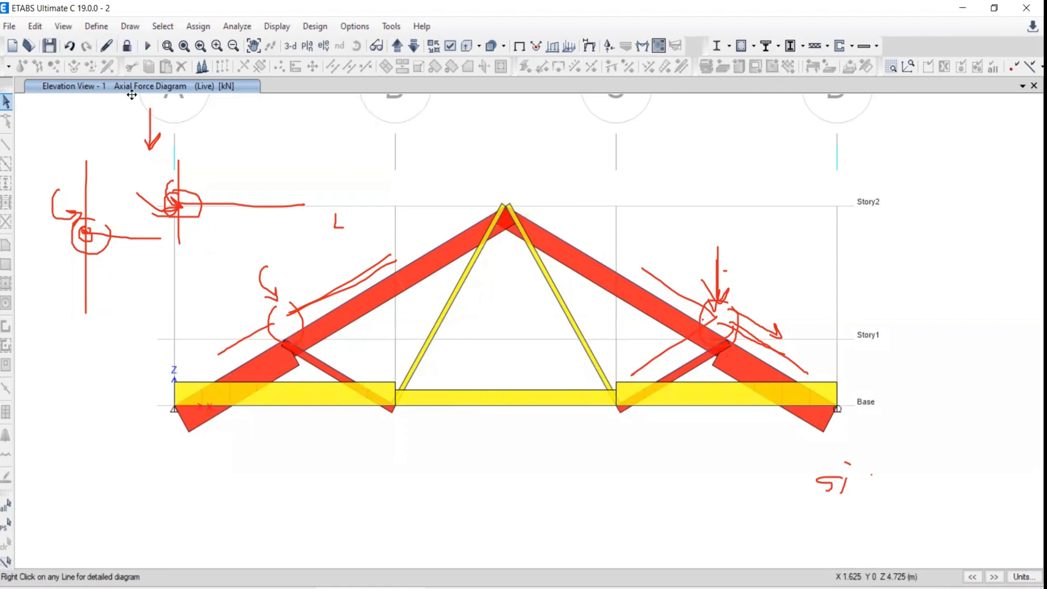
Step: Unlock the truss model and accept the deletion of its analysis results
click(127, 46)
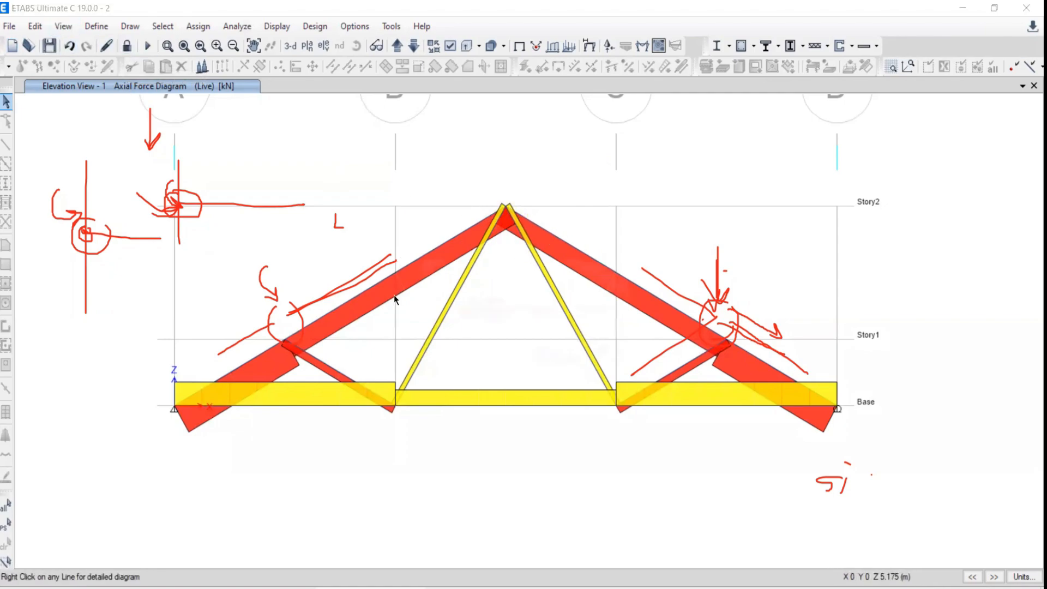
drag(484, 267, 424, 128)
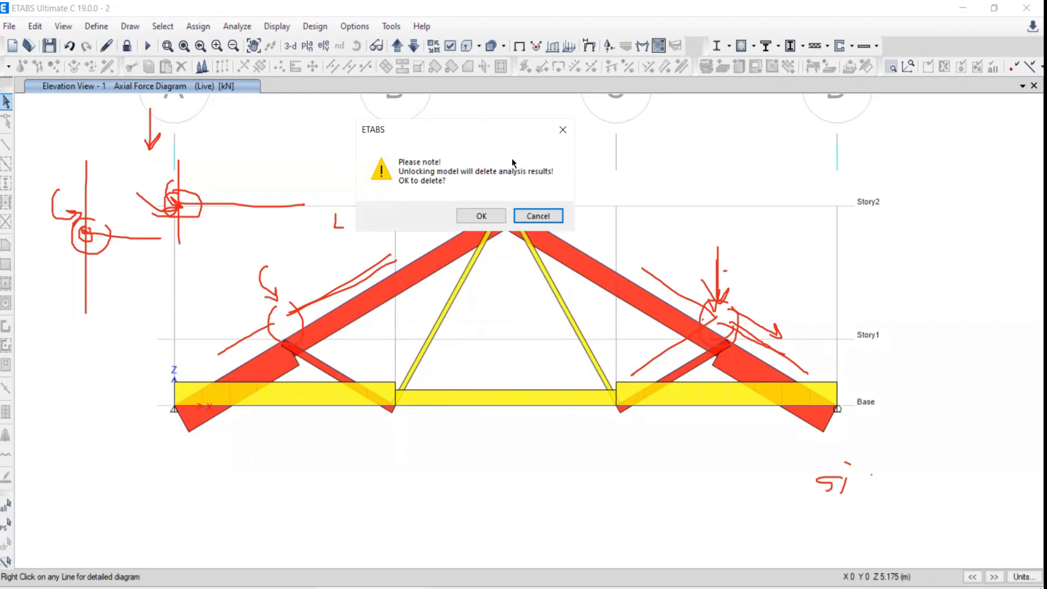
click(470, 216)
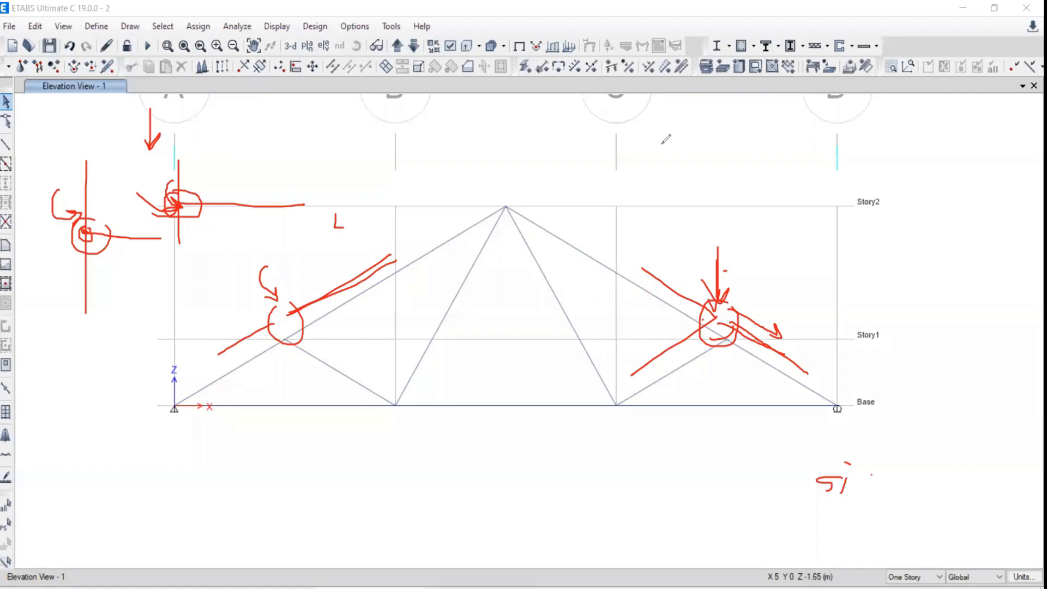
key(Escape)
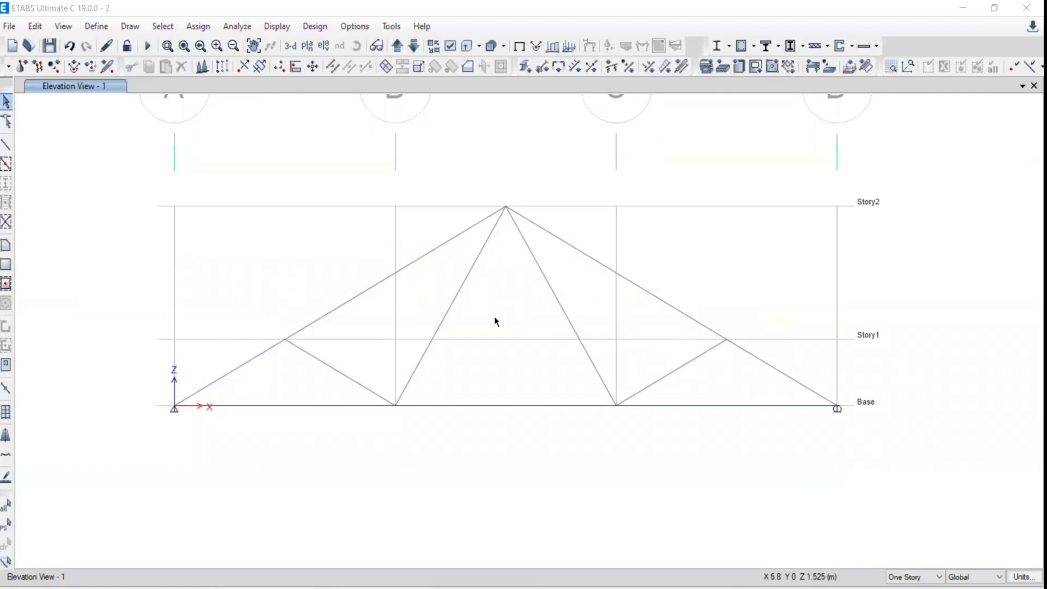
Step: Display the joint forces of the Live load pattern with their loading values on the truss elevation, then close the load display settings
middle_drag(573, 306, 550, 297)
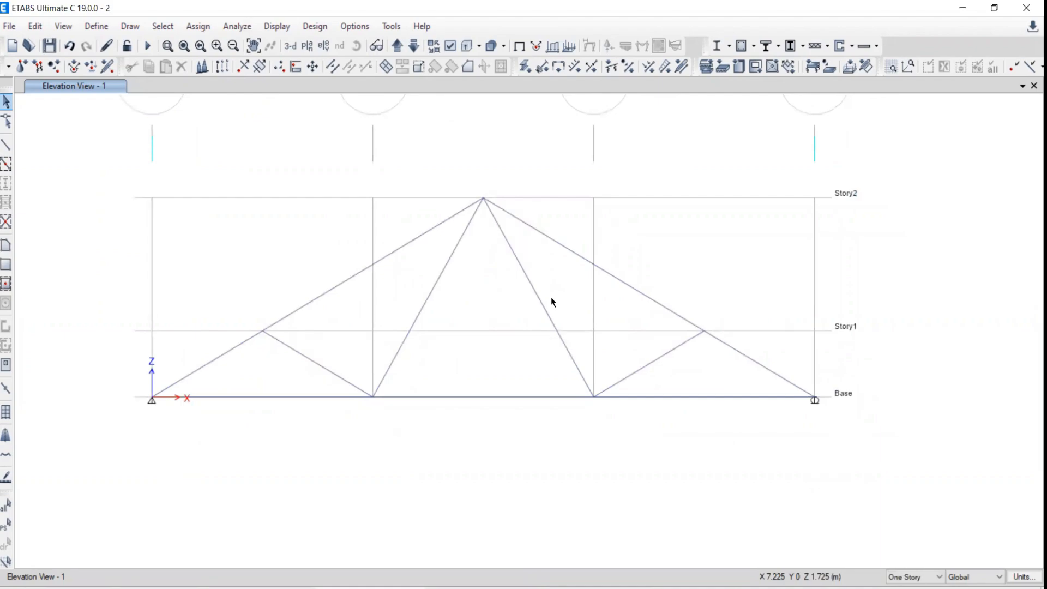
middle_drag(551, 297, 490, 326)
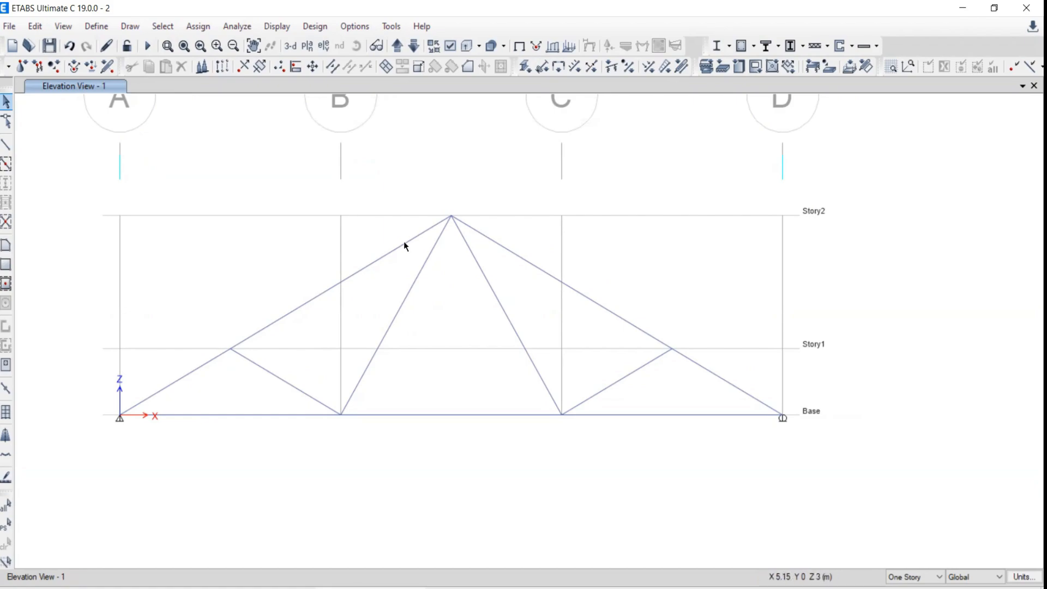
click(276, 27)
mouse_move(287, 70)
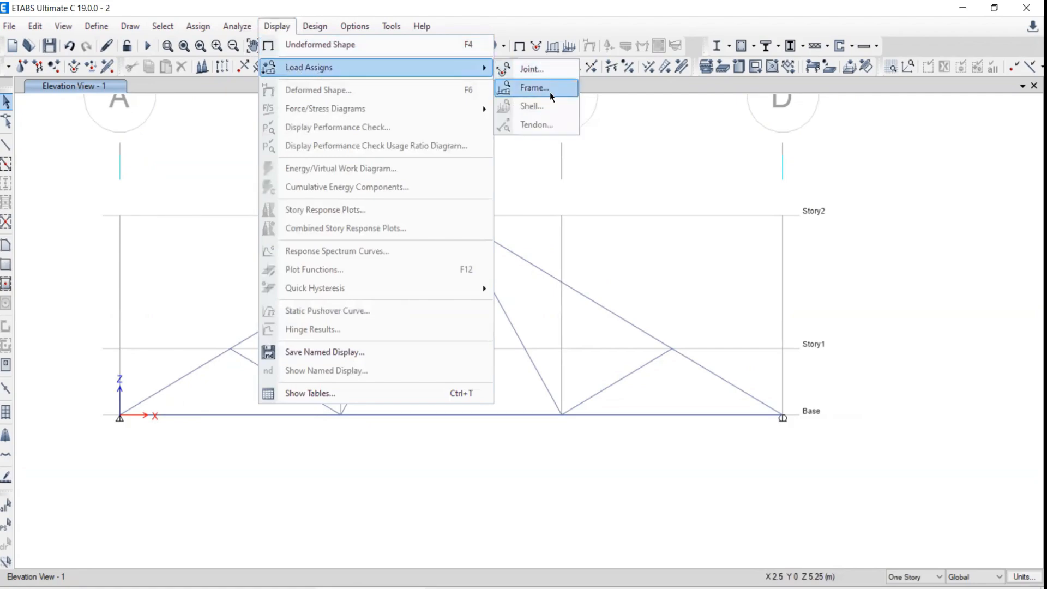
click(531, 69)
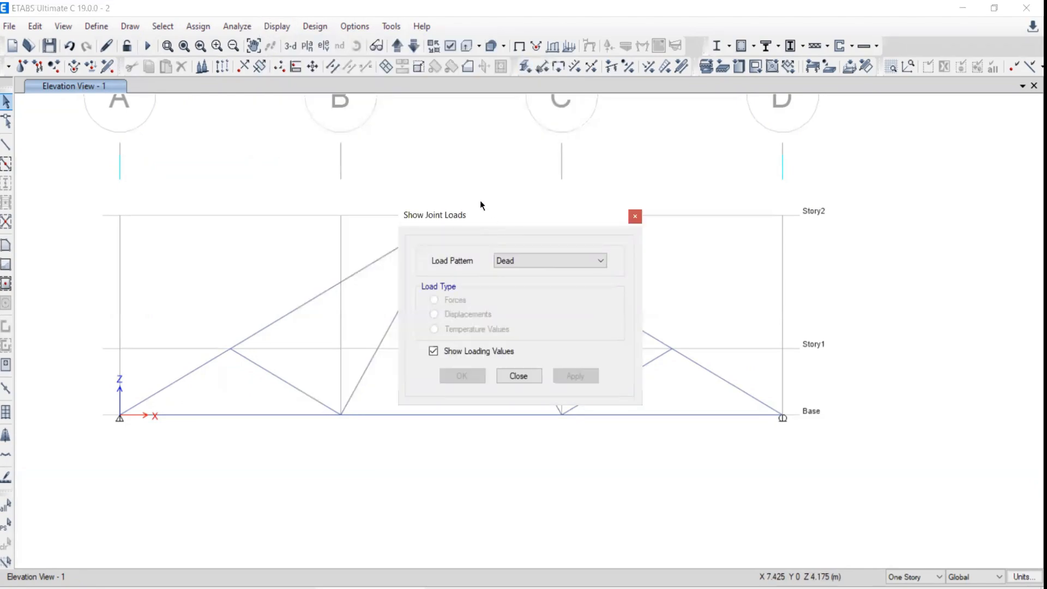
click(509, 233)
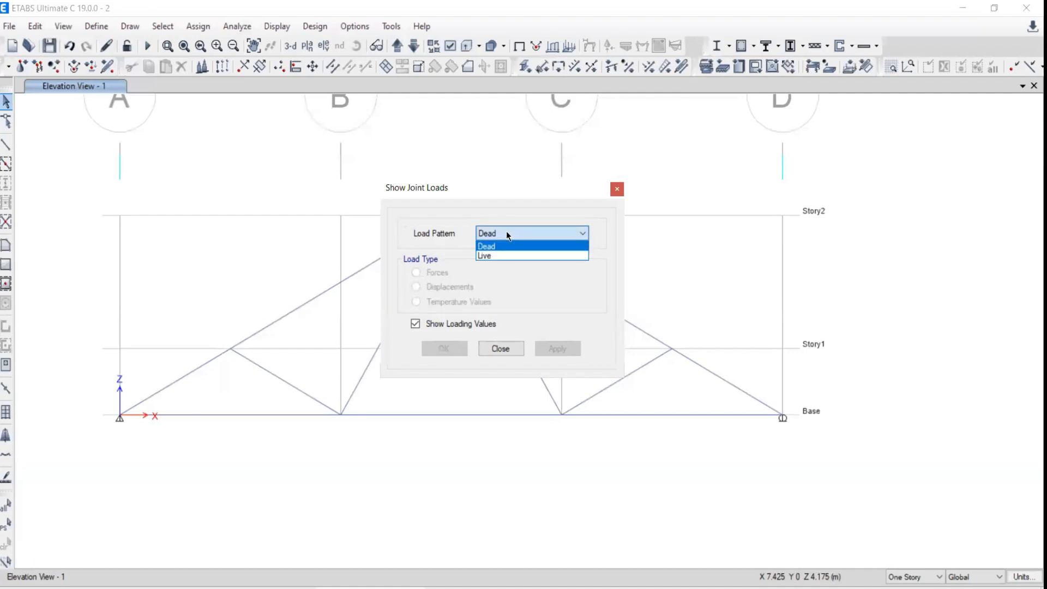
click(489, 254)
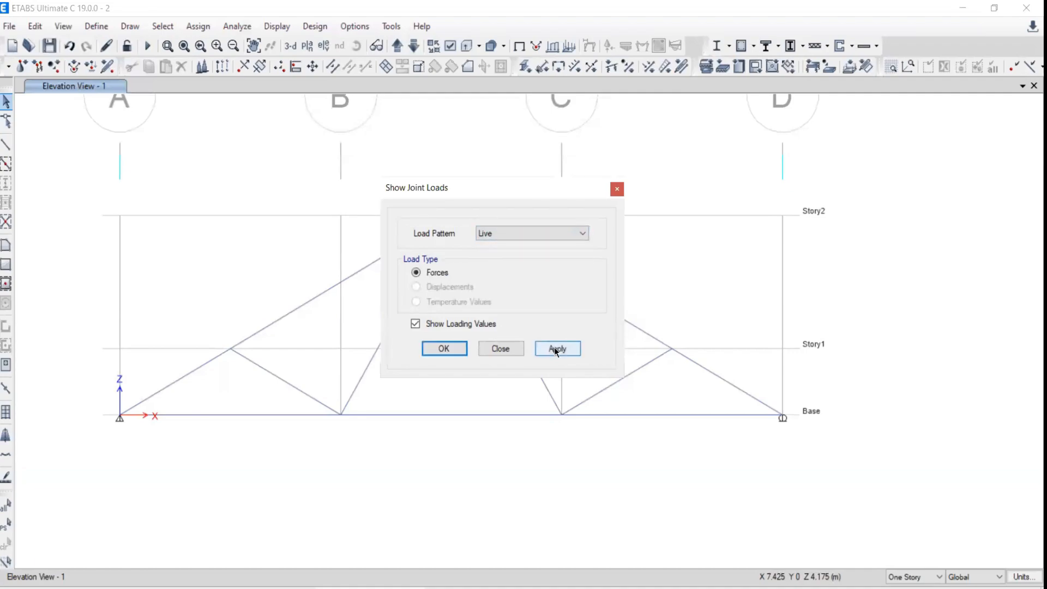
click(557, 348)
click(501, 348)
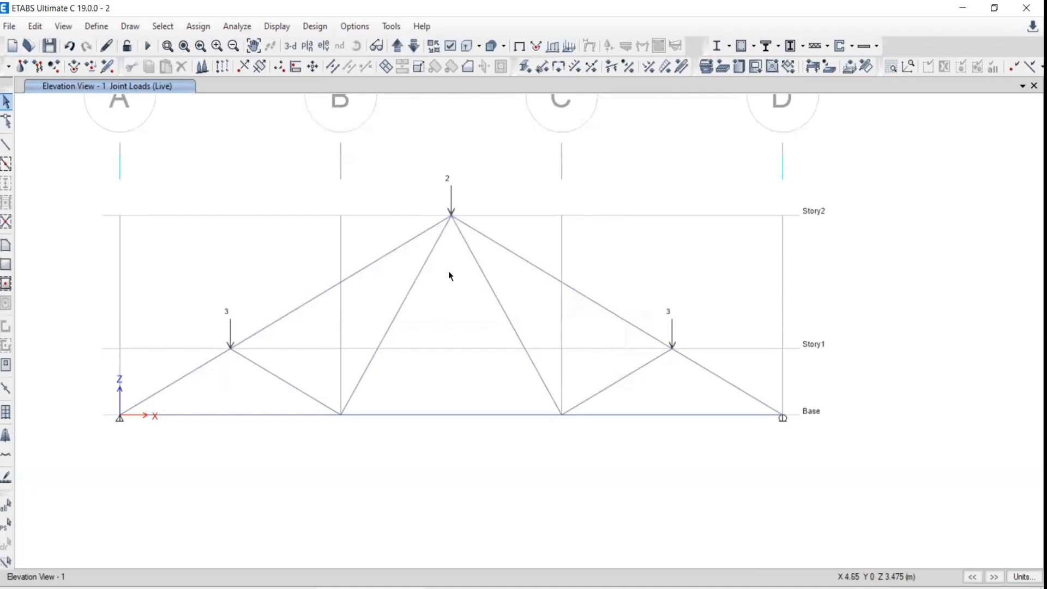
middle_drag(456, 350, 540, 325)
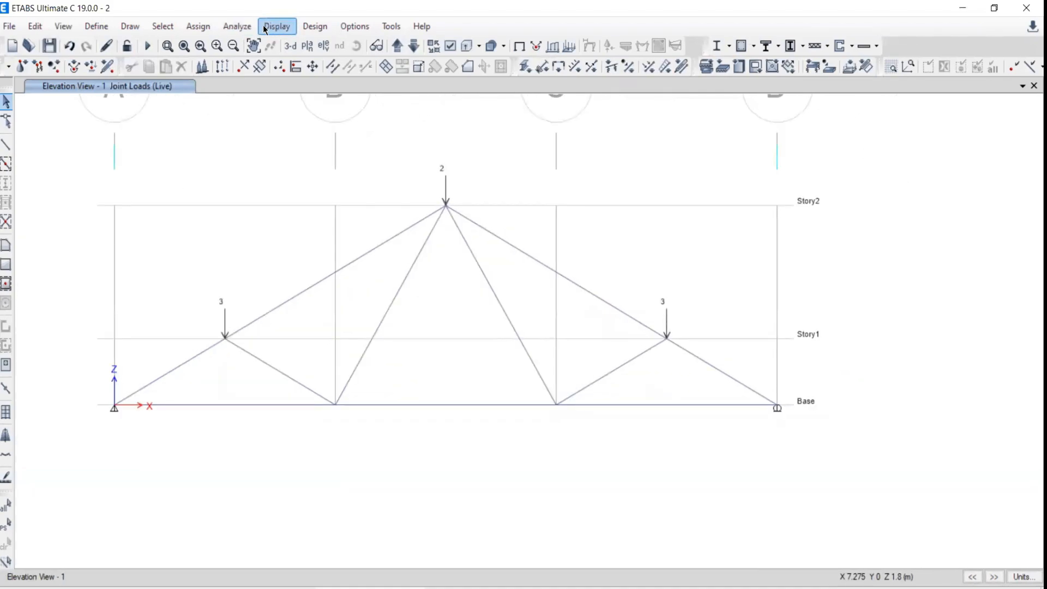
Step: Return the truss elevation to the undeformed shape without the joint load display
click(275, 28)
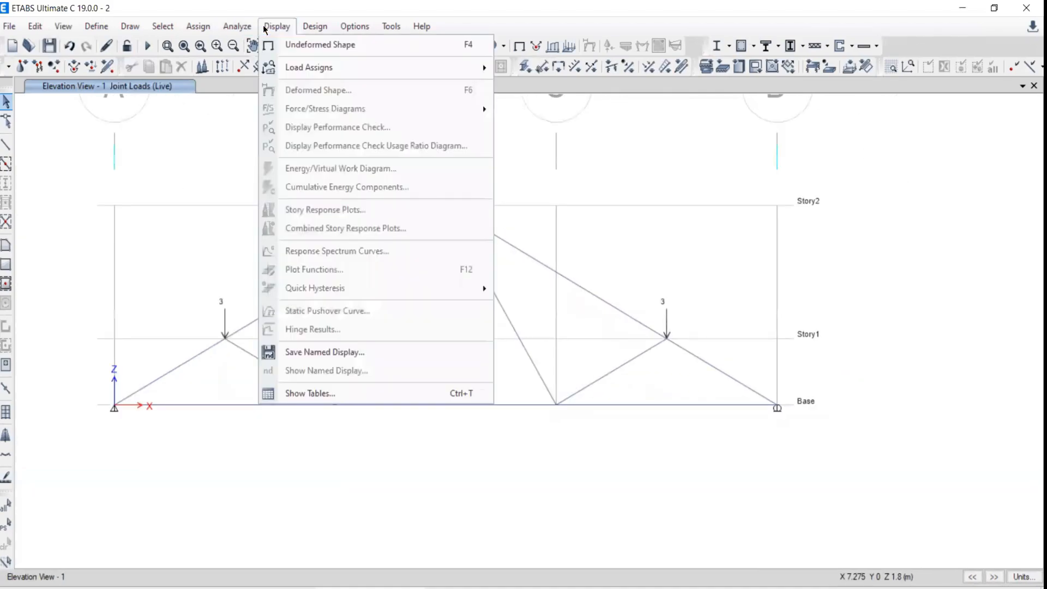
click(320, 47)
middle_drag(443, 355, 520, 386)
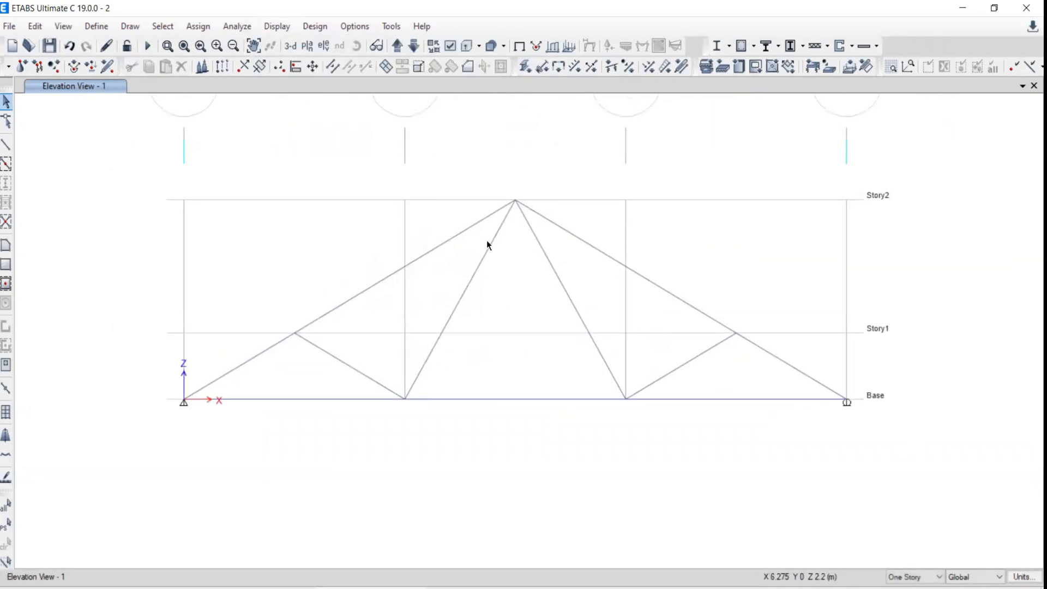
middle_drag(585, 285, 536, 295)
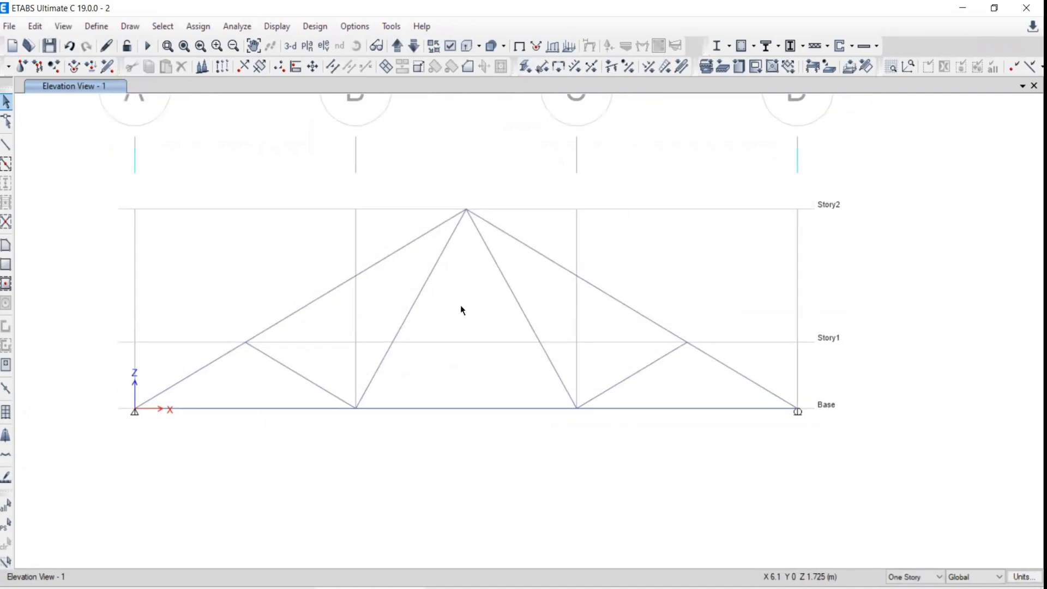
middle_drag(461, 306, 475, 278)
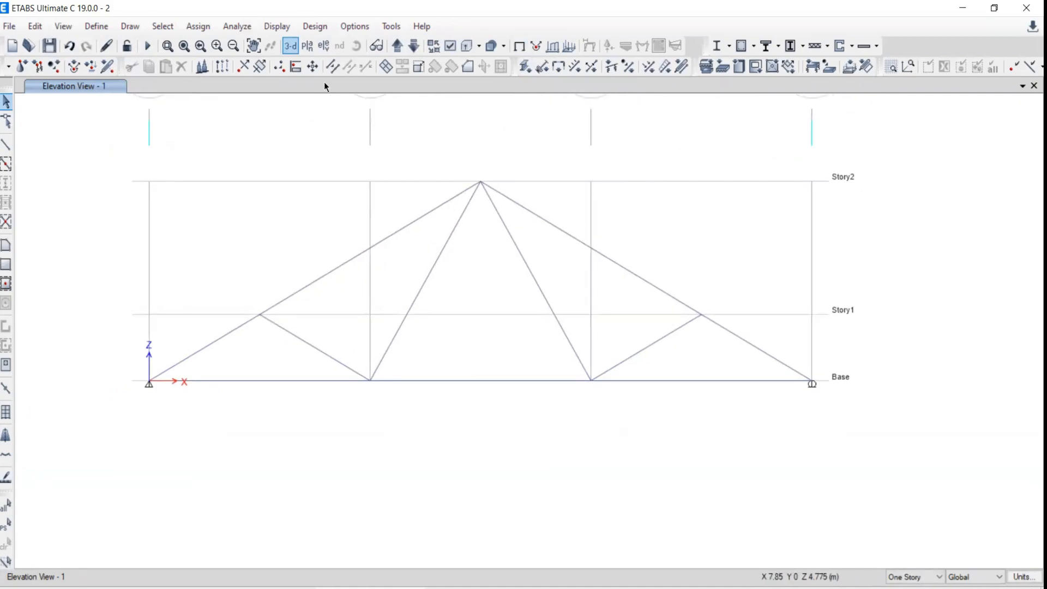
click(342, 264)
drag(253, 331, 217, 305)
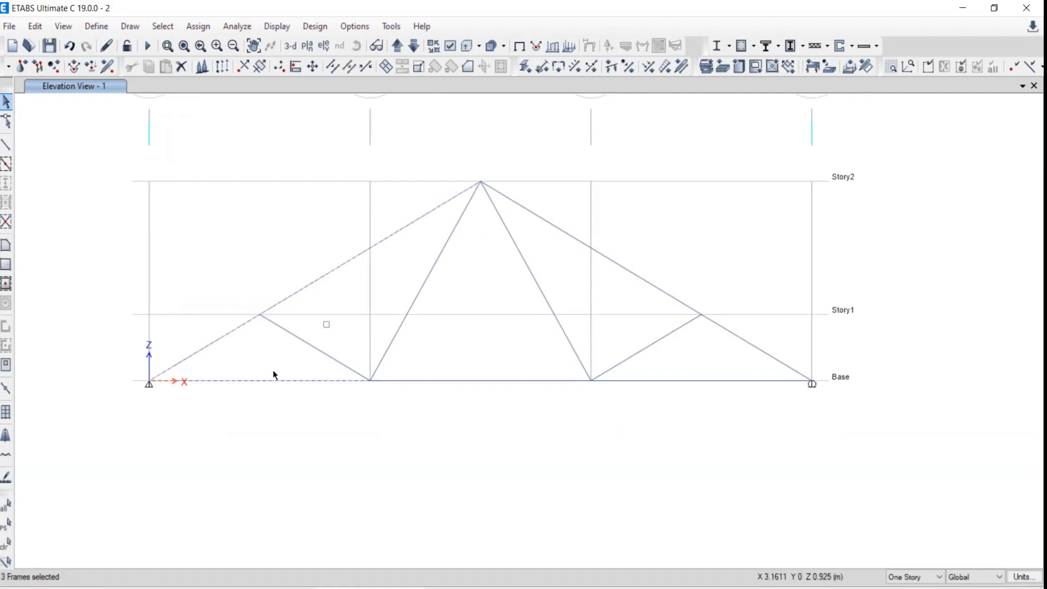
drag(330, 322, 272, 372)
drag(465, 318, 343, 328)
drag(548, 255, 521, 286)
drag(667, 228, 593, 295)
drag(710, 358, 682, 407)
drag(629, 363, 626, 404)
click(6, 543)
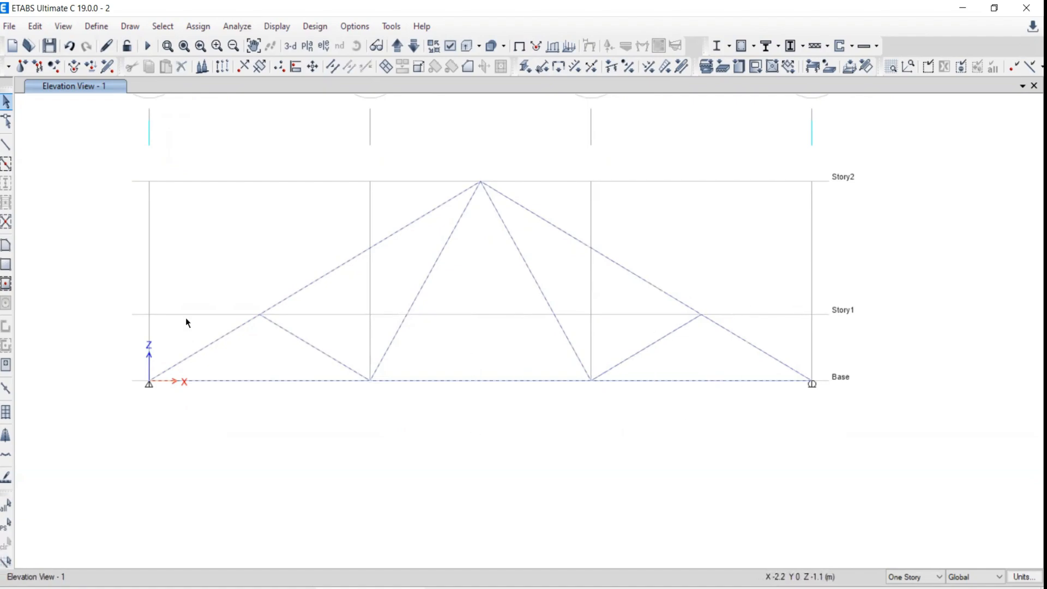
Step: Select all 11 truss members and open the frame assignment for releases and partial fixity
click(225, 336)
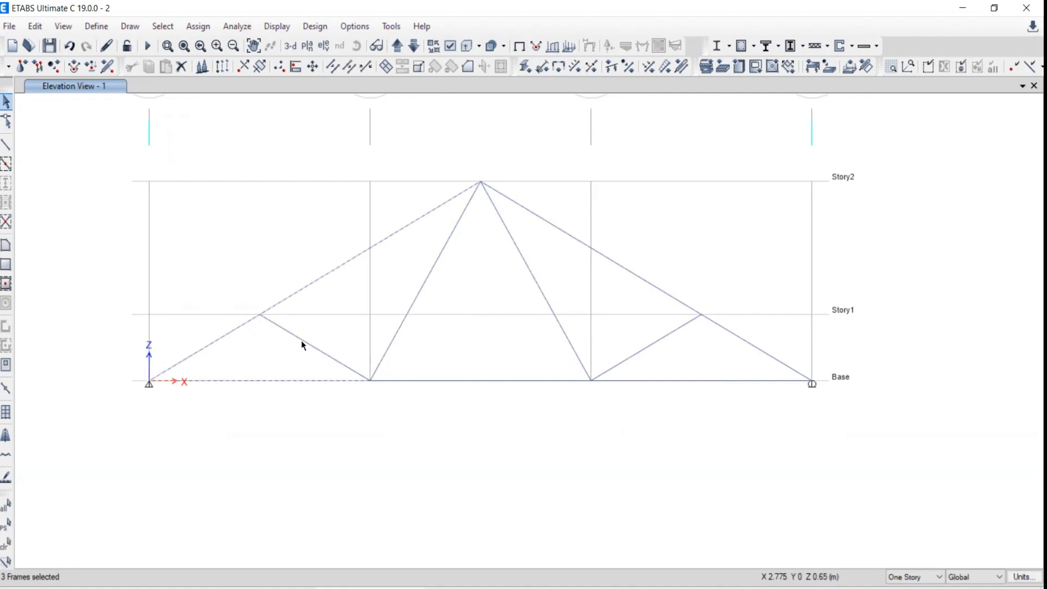
click(391, 341)
click(542, 289)
click(569, 236)
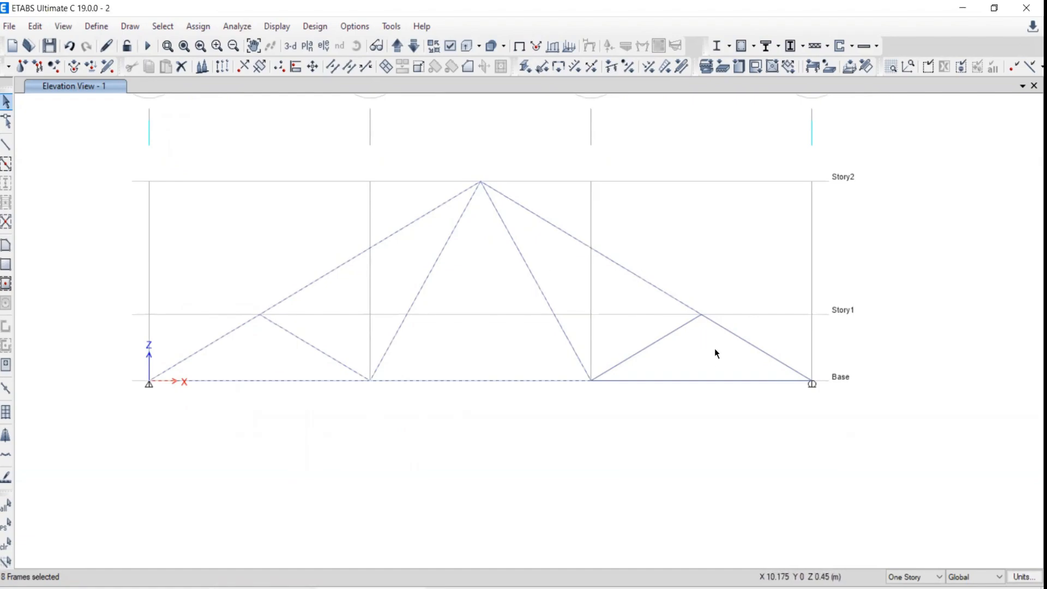
click(687, 382)
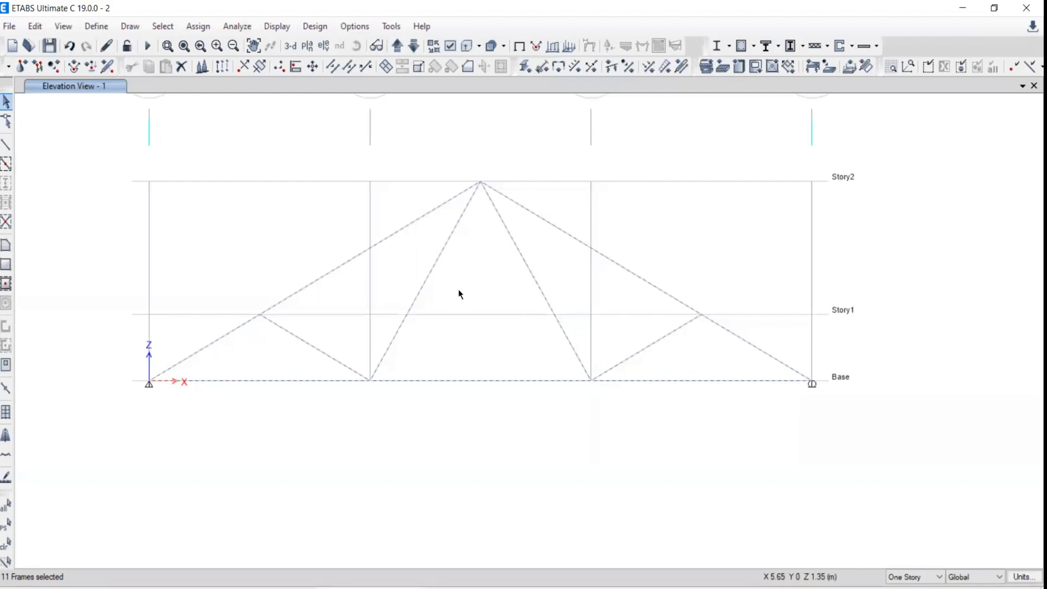
middle_drag(473, 271, 501, 398)
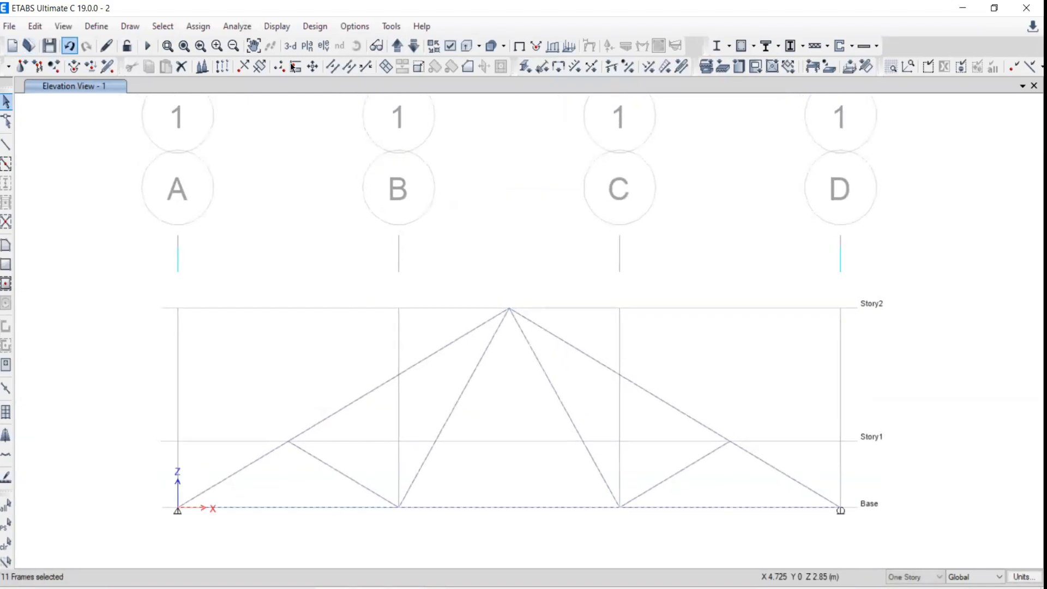
click(198, 26)
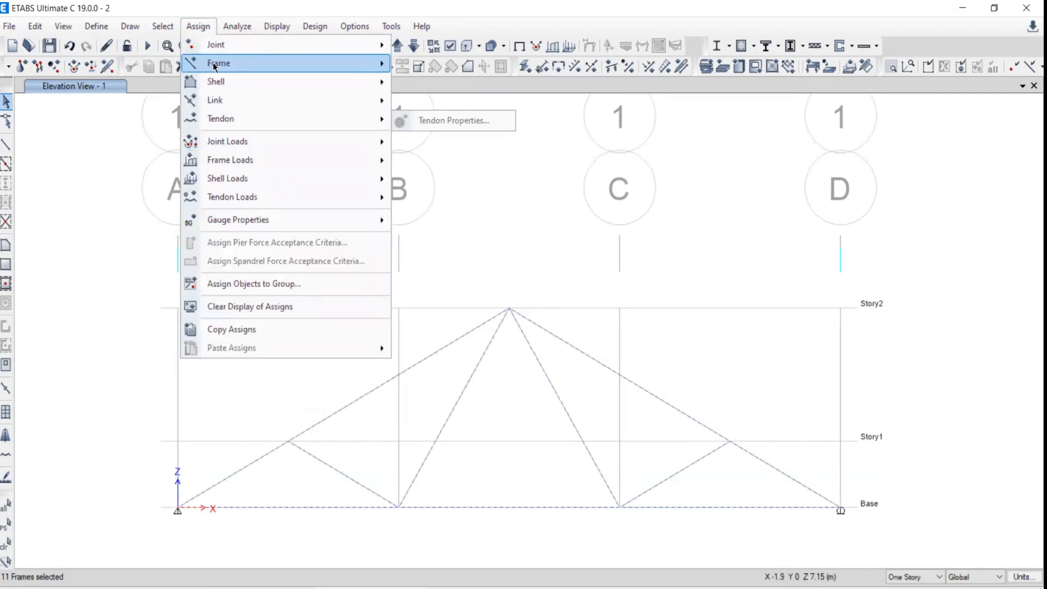
mouse_move(229, 62)
click(742, 480)
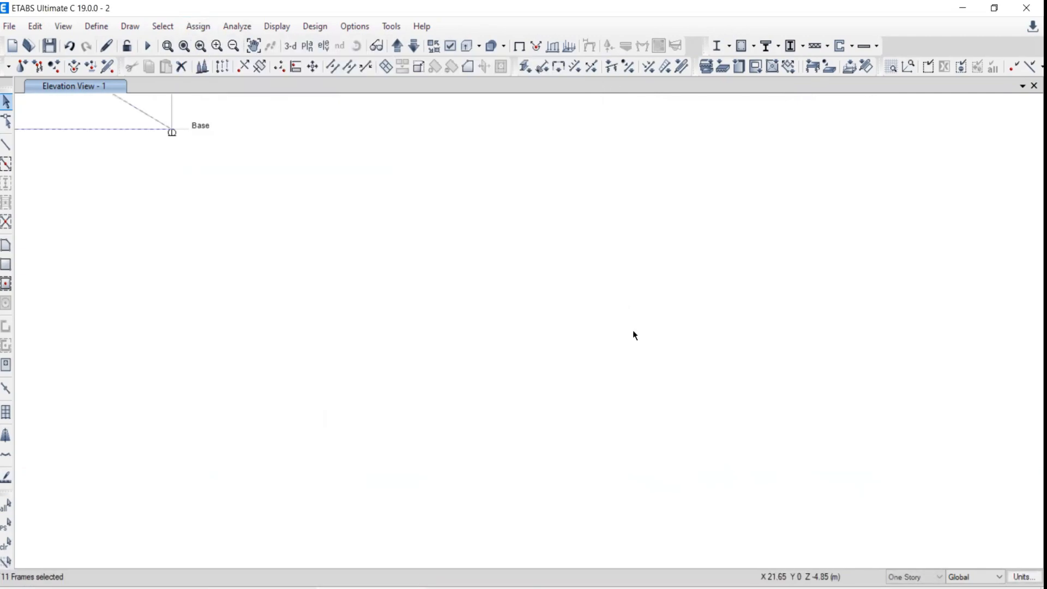
click(194, 29)
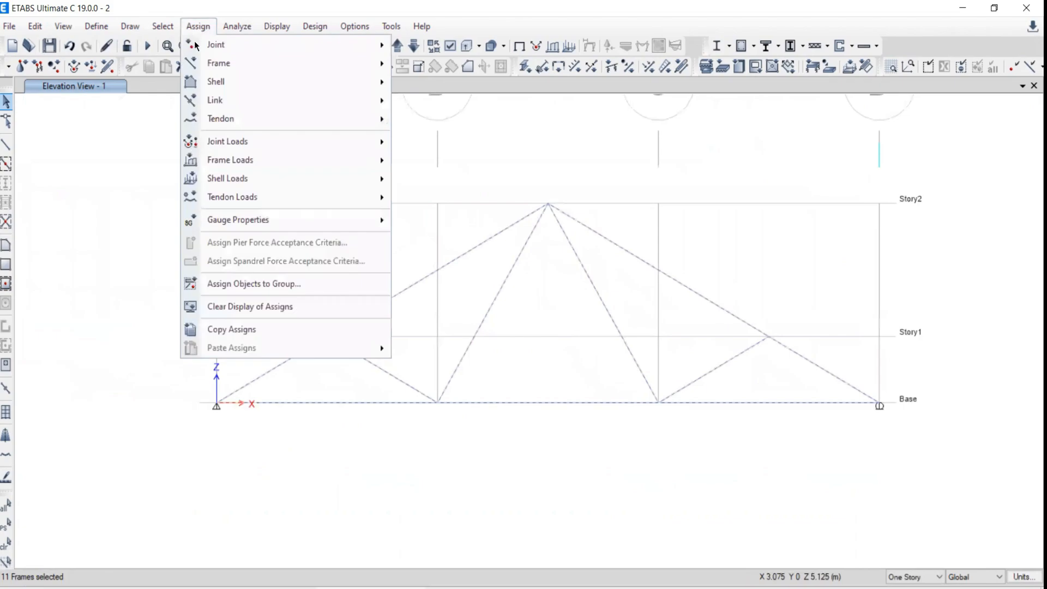
click(185, 25)
click(203, 27)
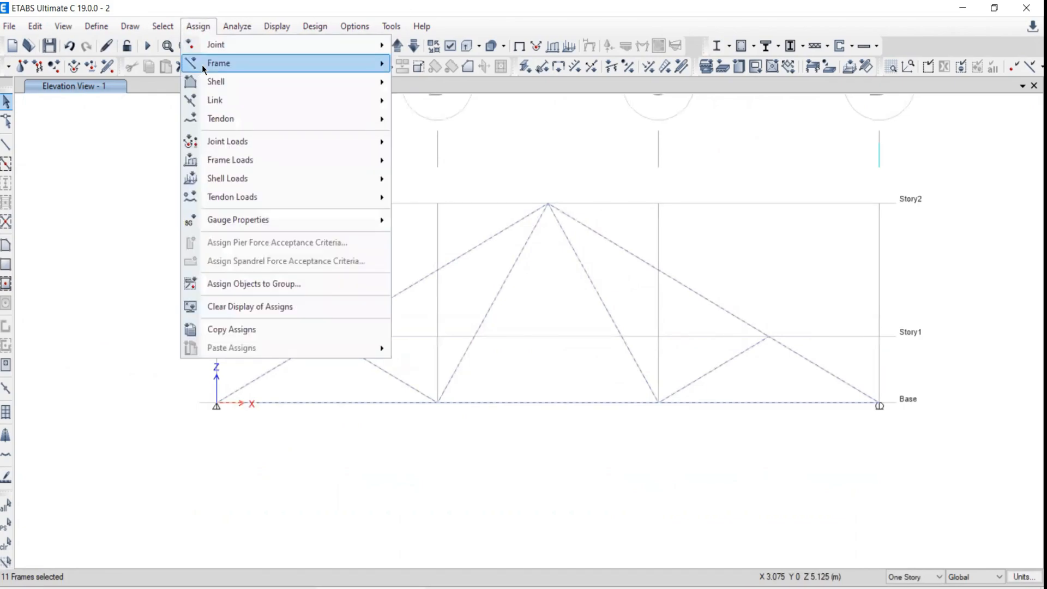
mouse_move(202, 65)
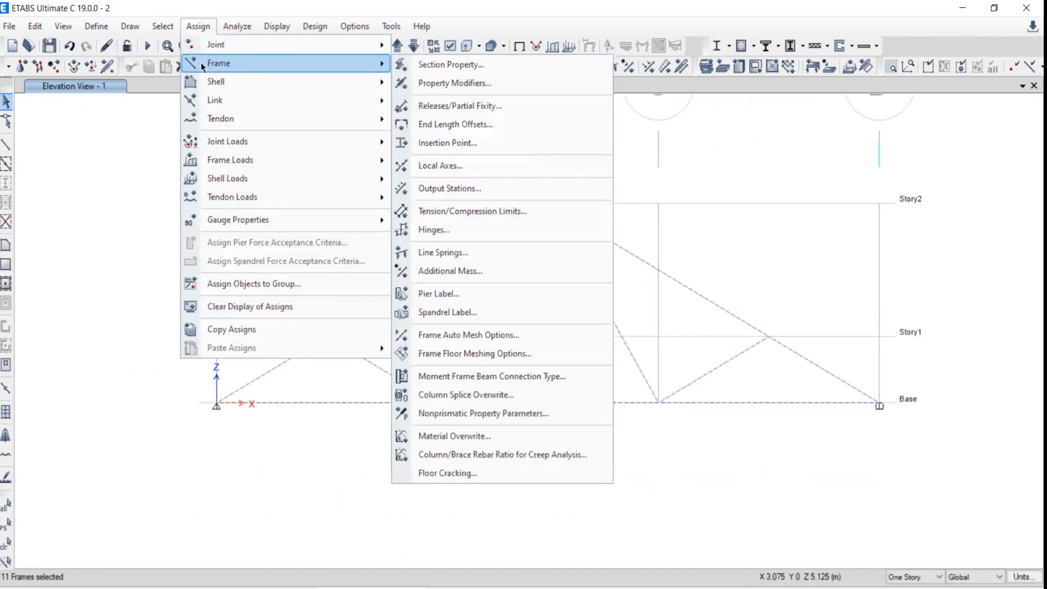
click(427, 106)
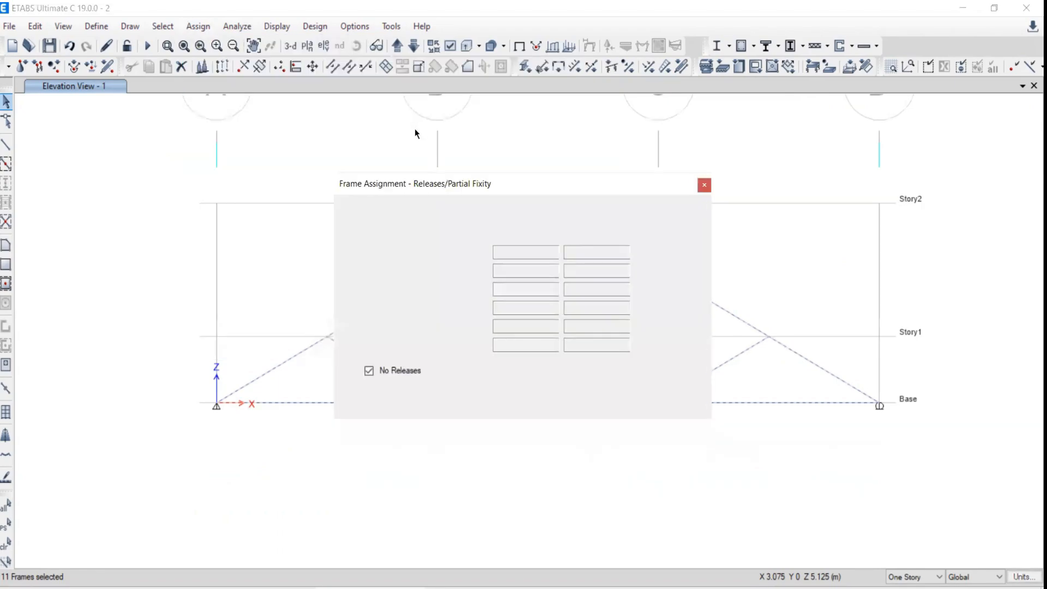
drag(429, 180, 102, 10)
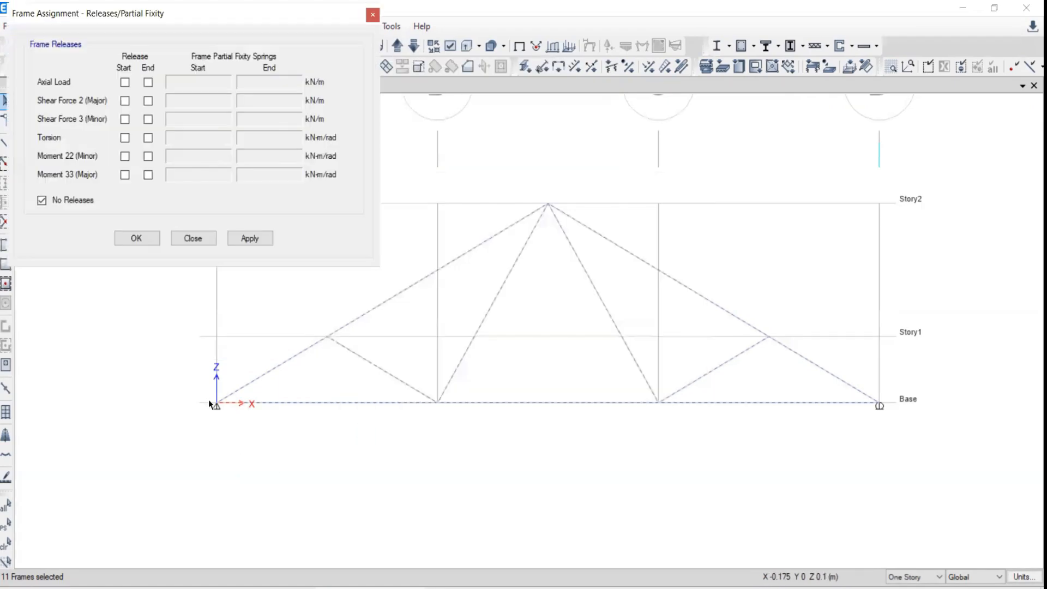
Step: Release Moment 22 (Minor) and Moment 33 (Major) at both the start and end of the selected truss members
click(125, 156)
click(124, 174)
click(147, 156)
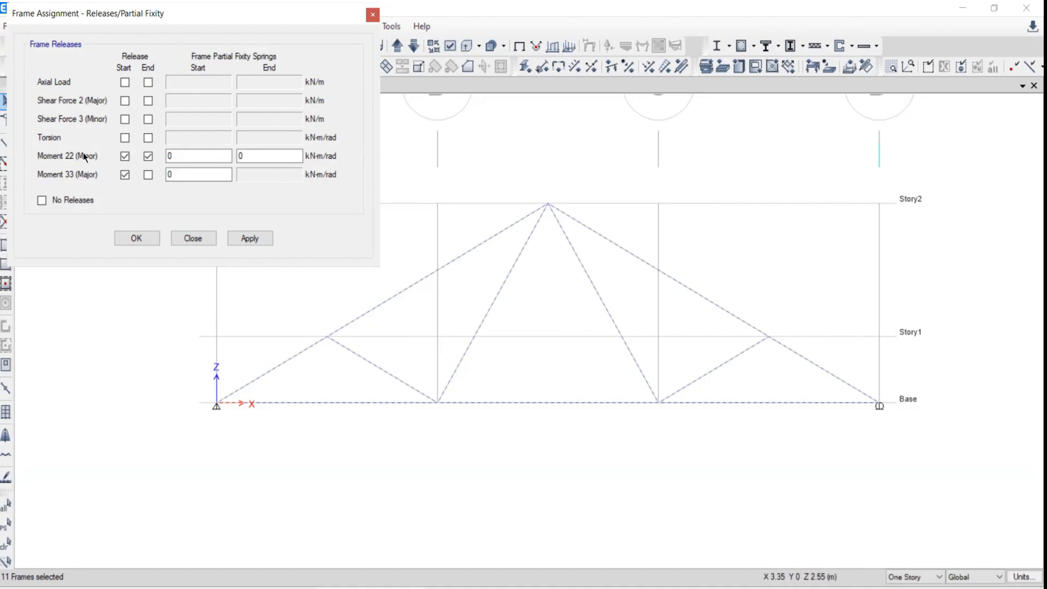
click(148, 174)
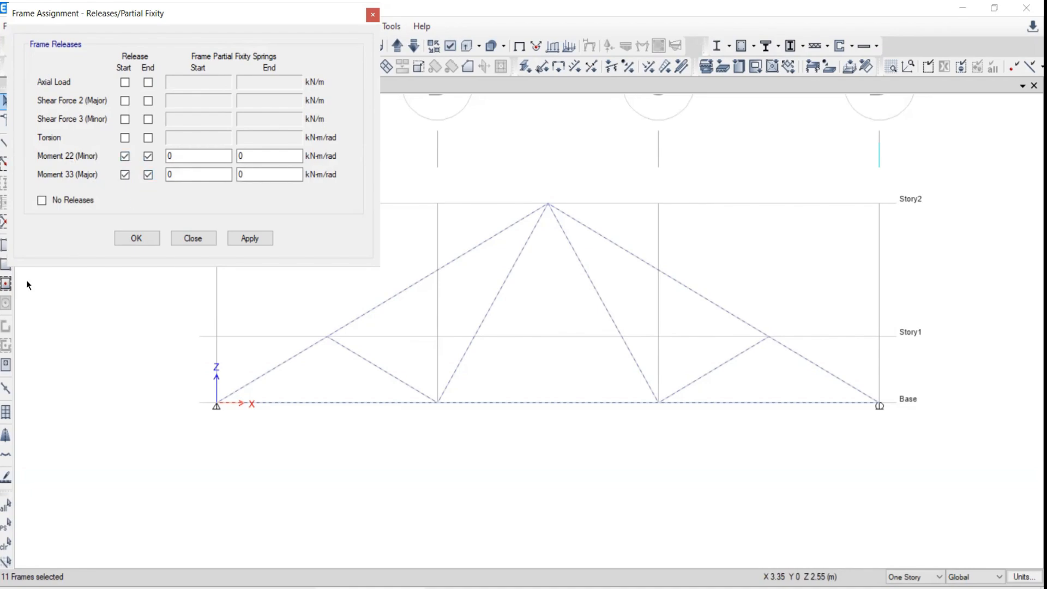
click(241, 241)
click(201, 237)
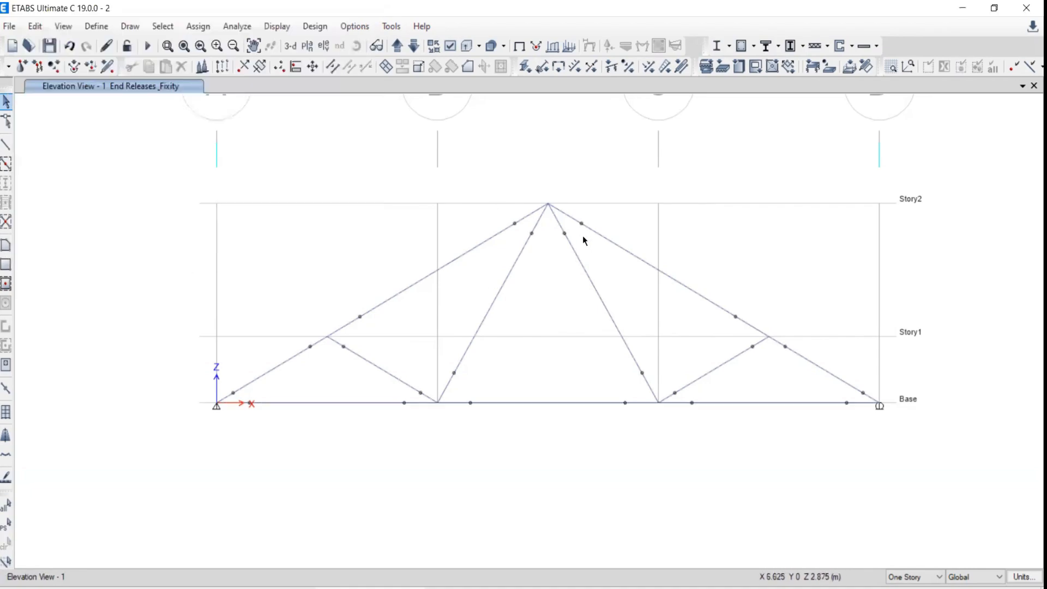
Step: Look over the end releases on the truss members and return the display to the undeformed shape
middle_drag(533, 249, 614, 280)
middle_drag(600, 245, 539, 221)
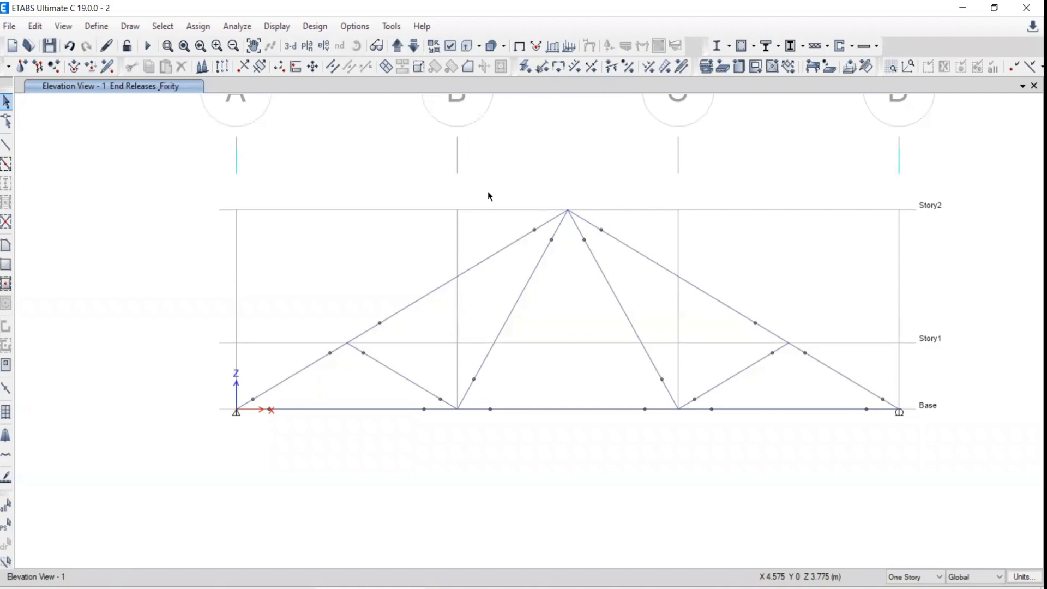
click(284, 26)
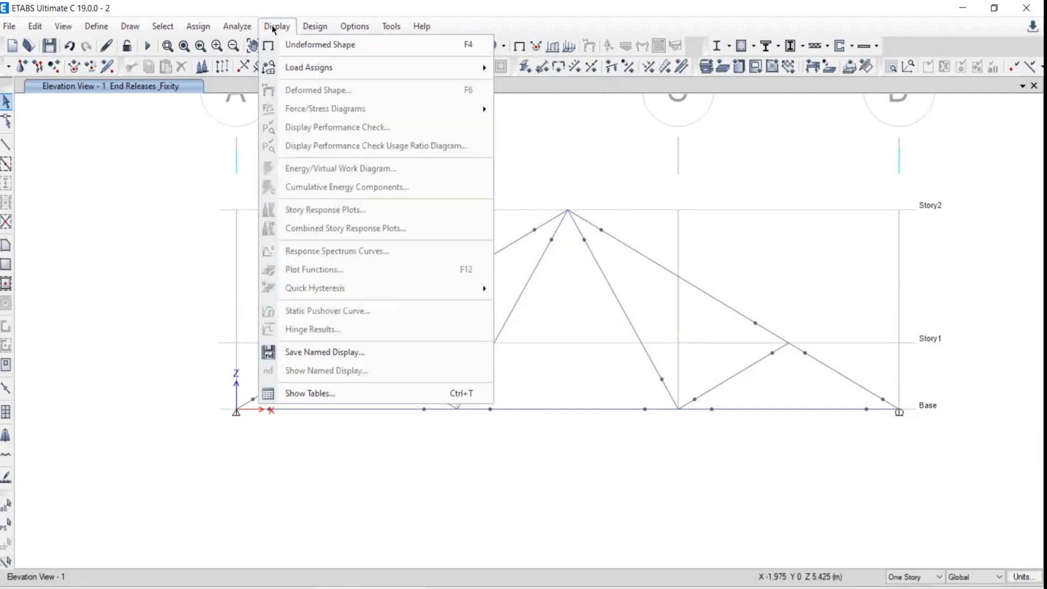
click(311, 45)
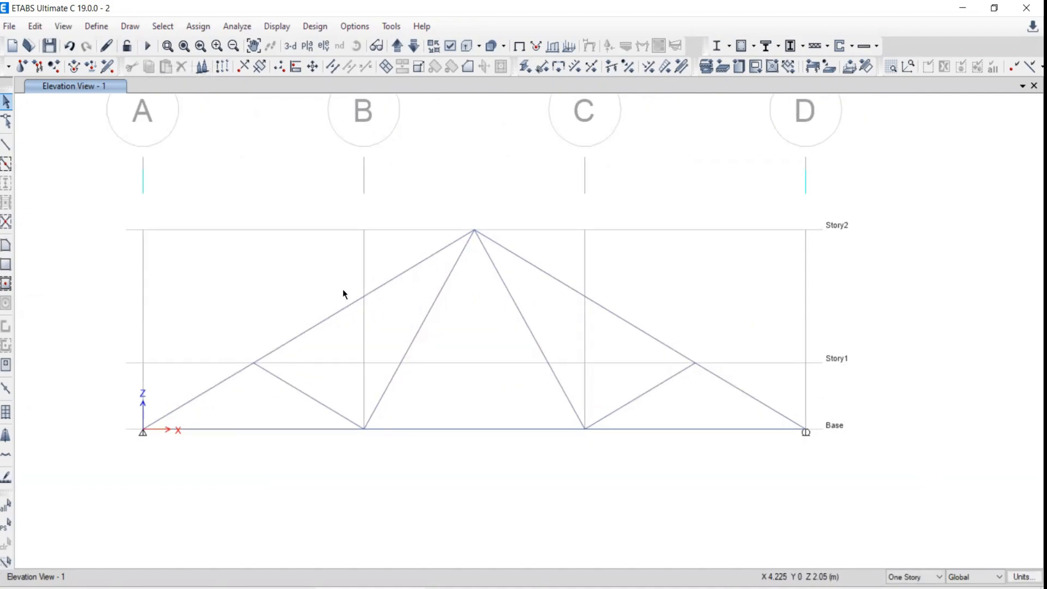
Step: Run the analysis and show the deformed truss in the elevation view along grid line 1
click(148, 47)
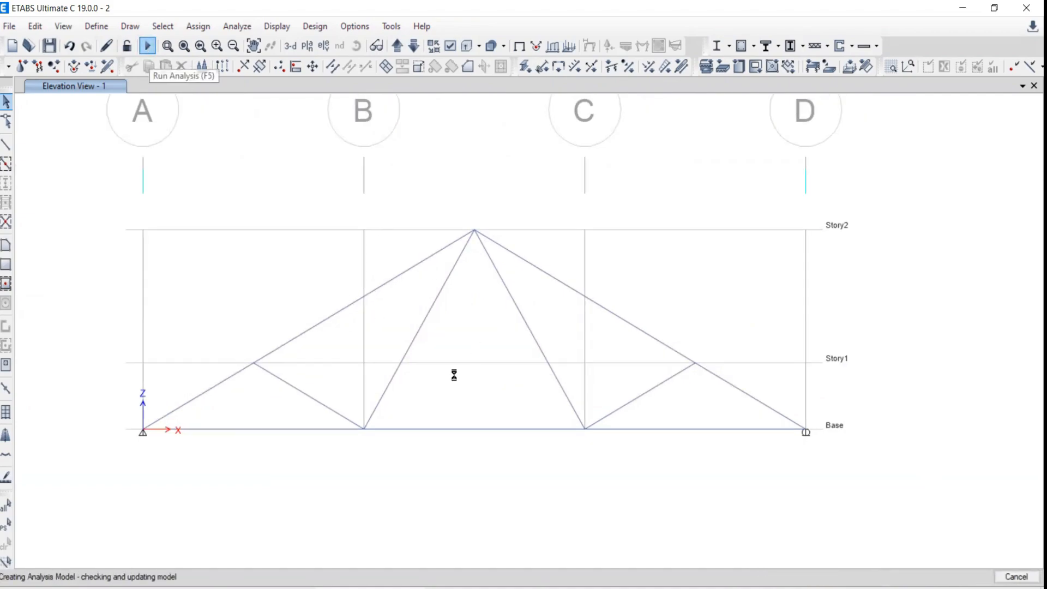
click(290, 47)
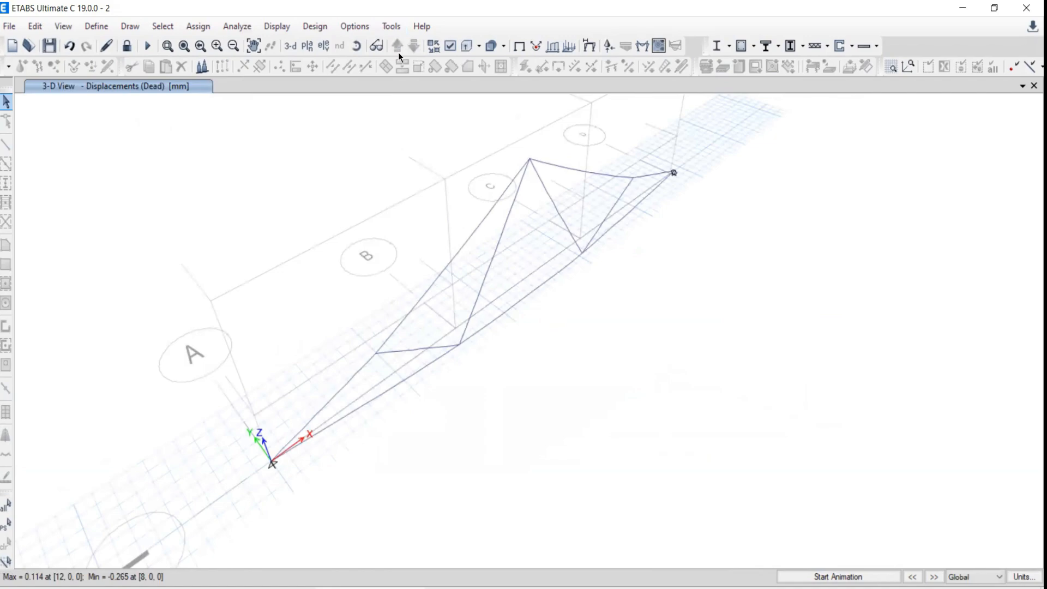
click(325, 46)
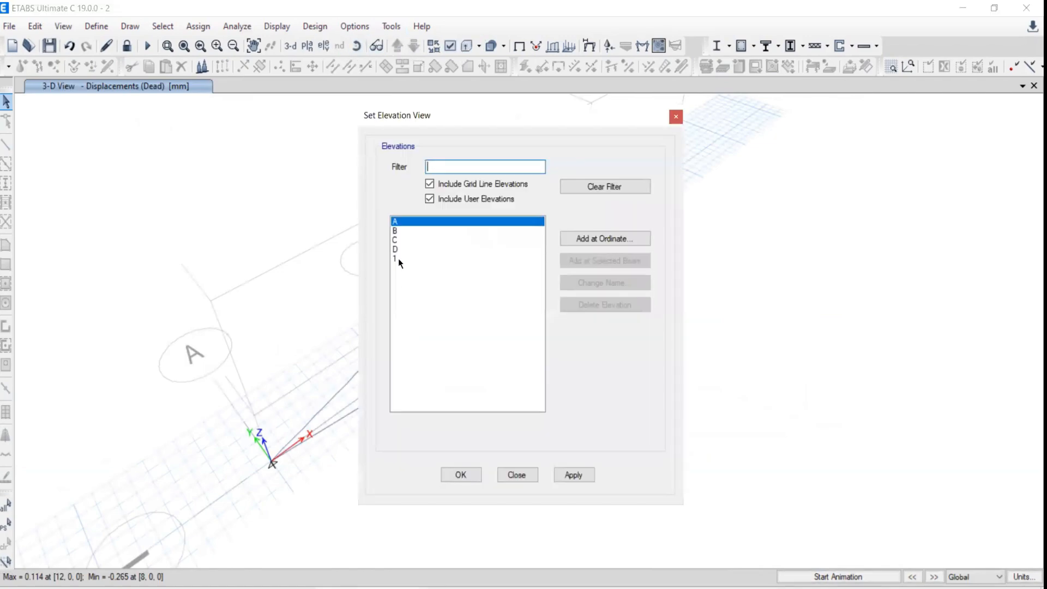
click(397, 259)
click(576, 476)
click(517, 474)
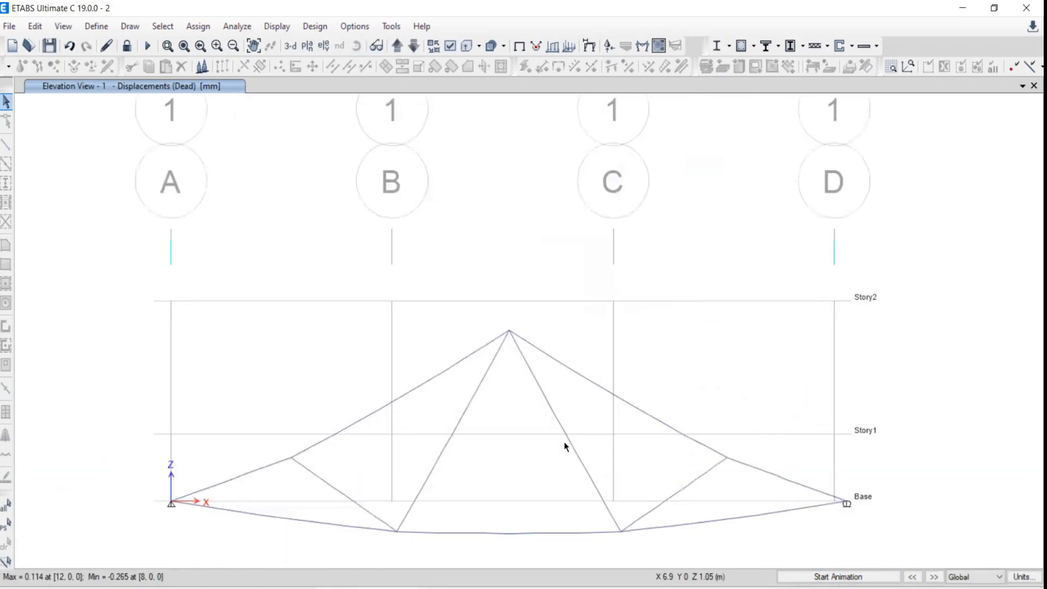
middle_drag(564, 442, 535, 318)
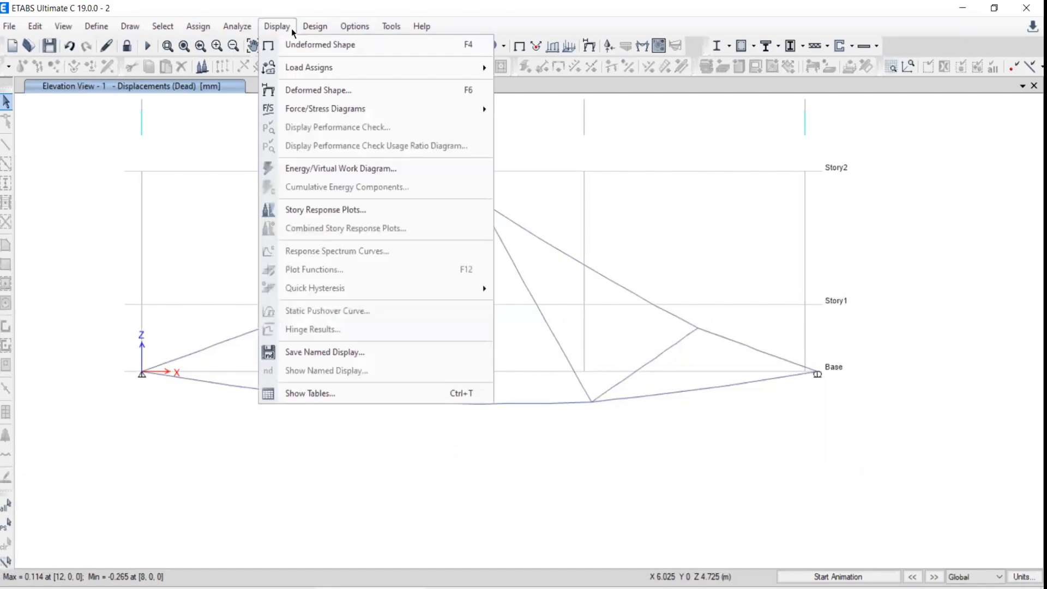
Step: Restore the undeformed shape and display the frames' filled axial force diagram for the Live load case
click(321, 44)
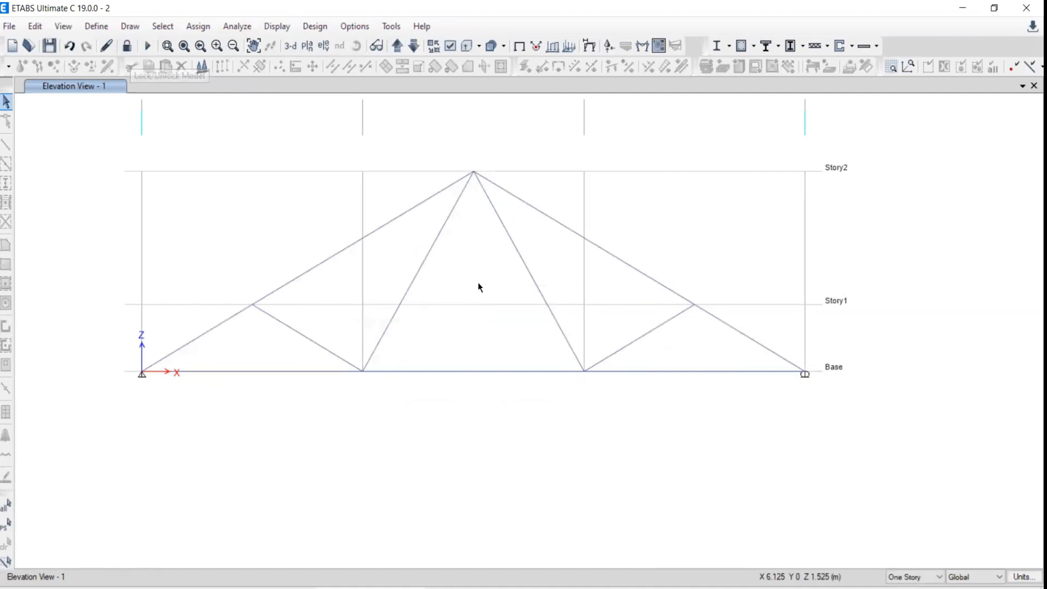
click(278, 26)
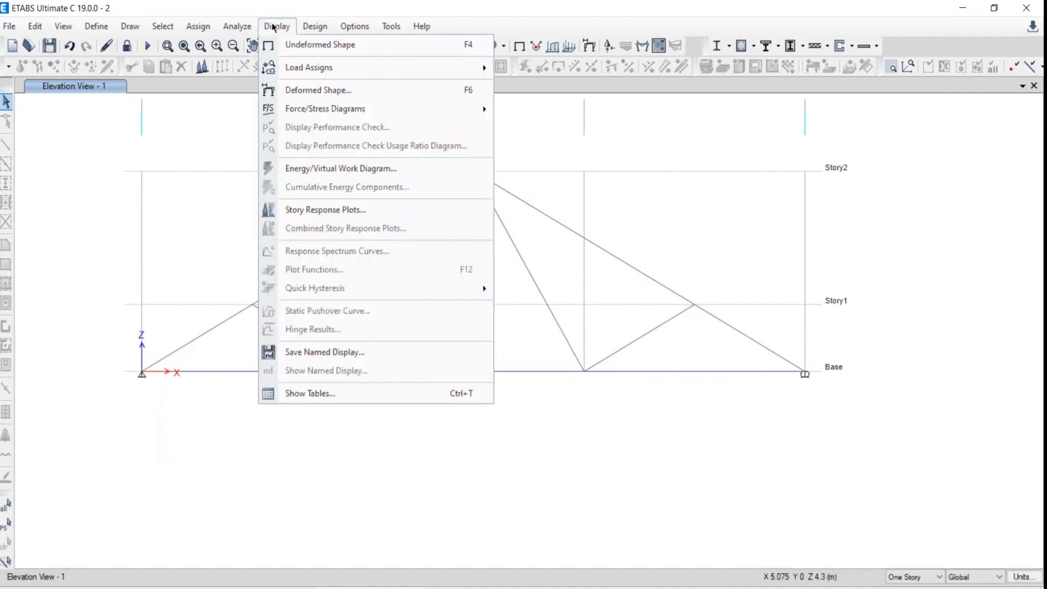
mouse_move(298, 108)
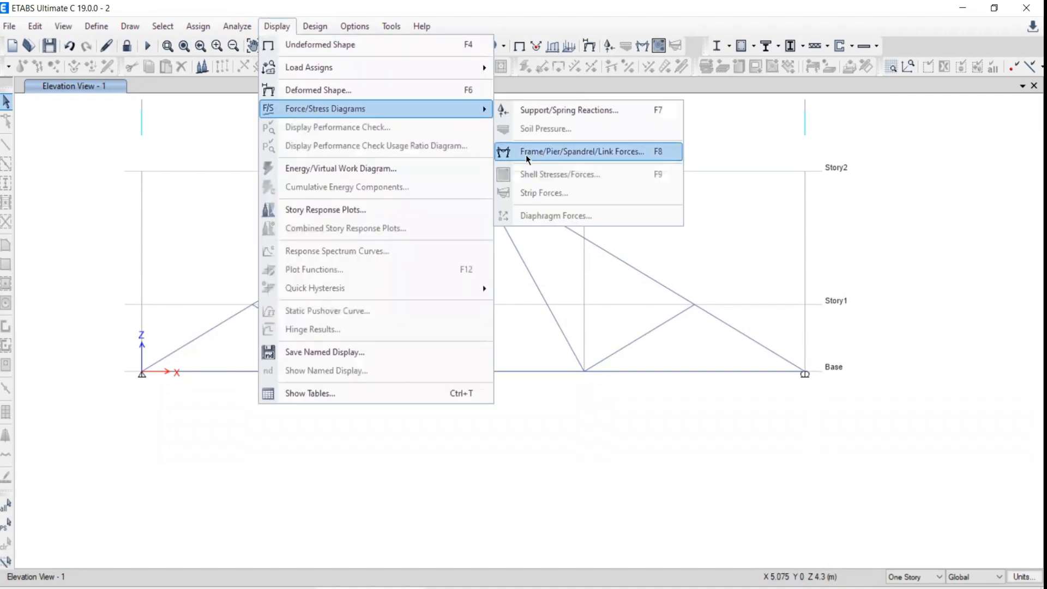
click(526, 149)
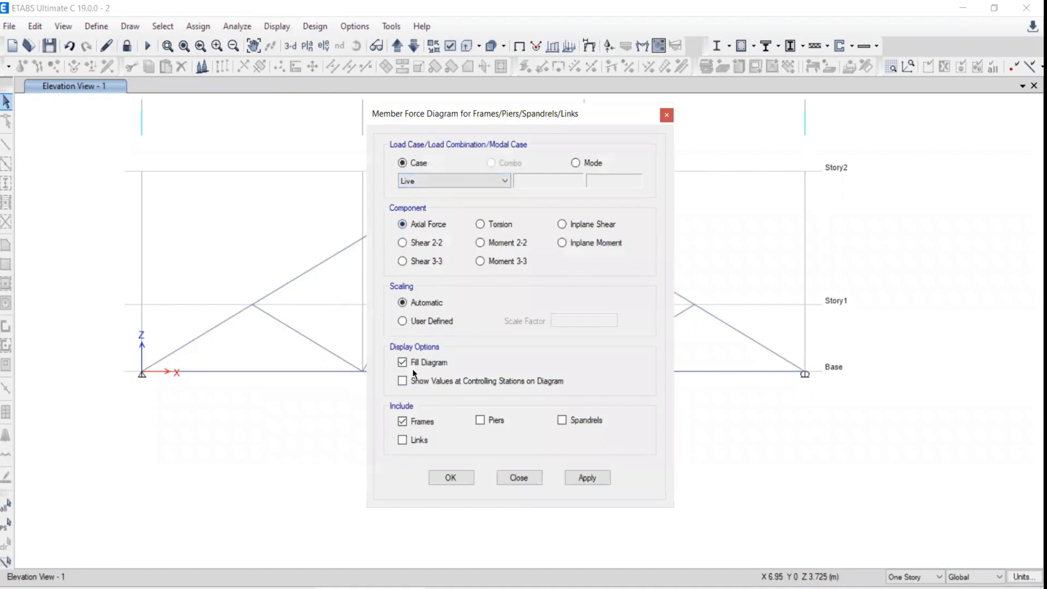
click(585, 478)
click(527, 479)
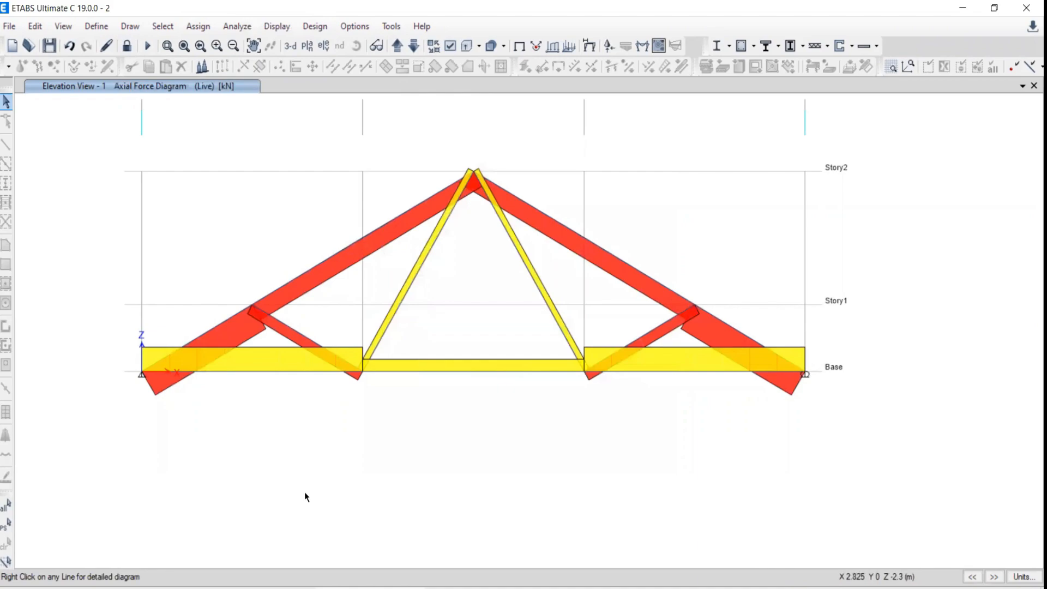
Step: Check the axial force in bottom chord member AB against the member force table in the truss example PDF
click(260, 372)
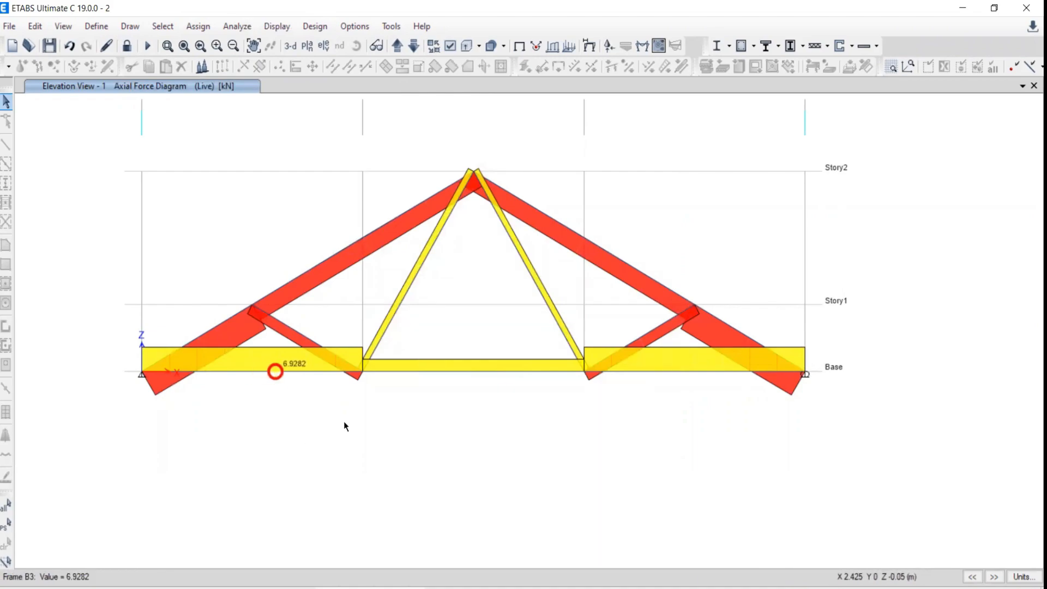
key(alt+Tab)
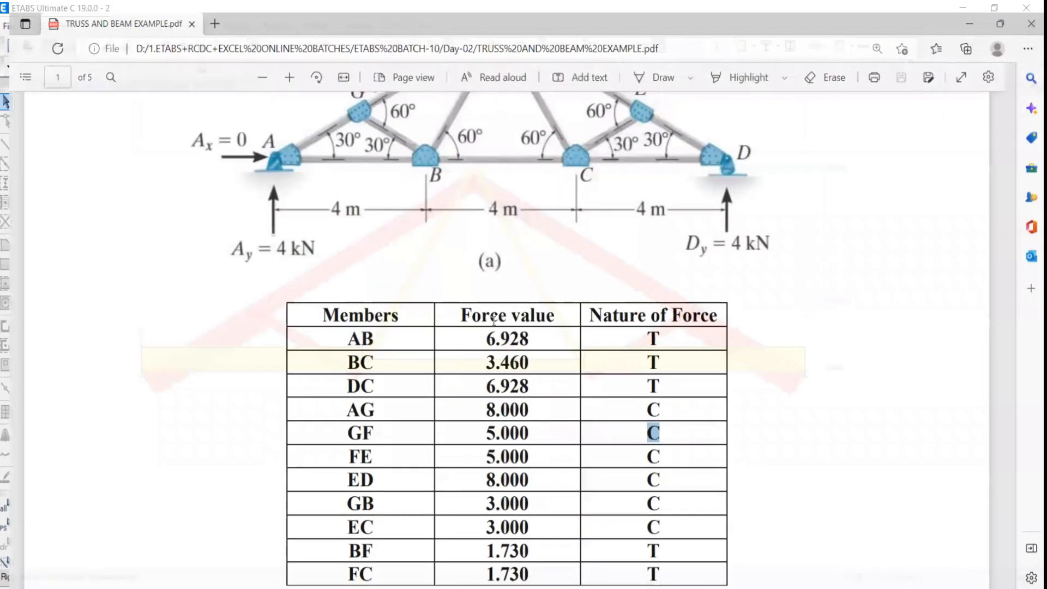
drag(520, 331, 486, 331)
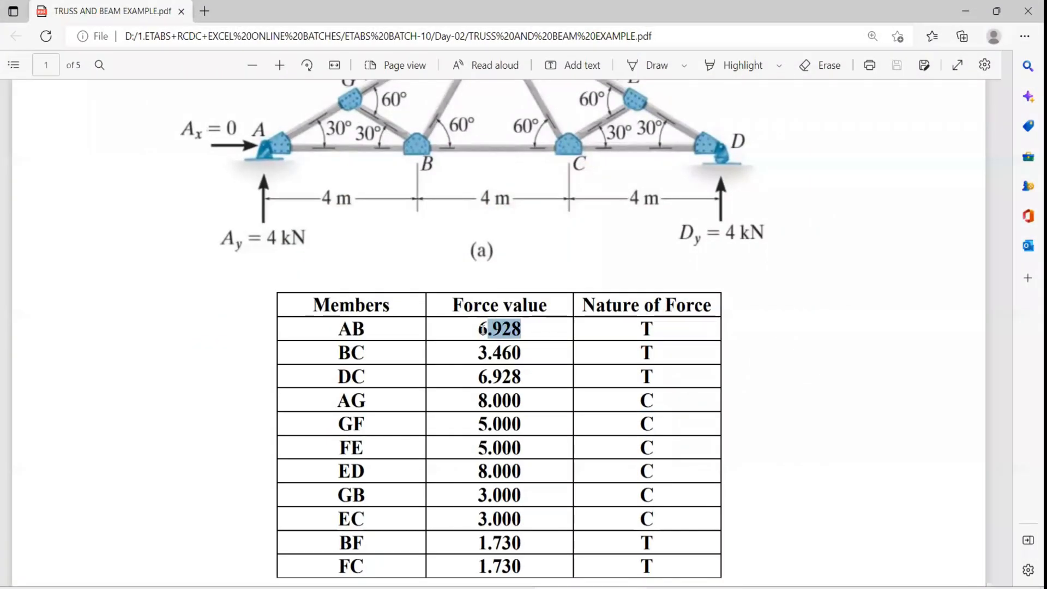
key(alt+Tab)
mouse_move(437, 371)
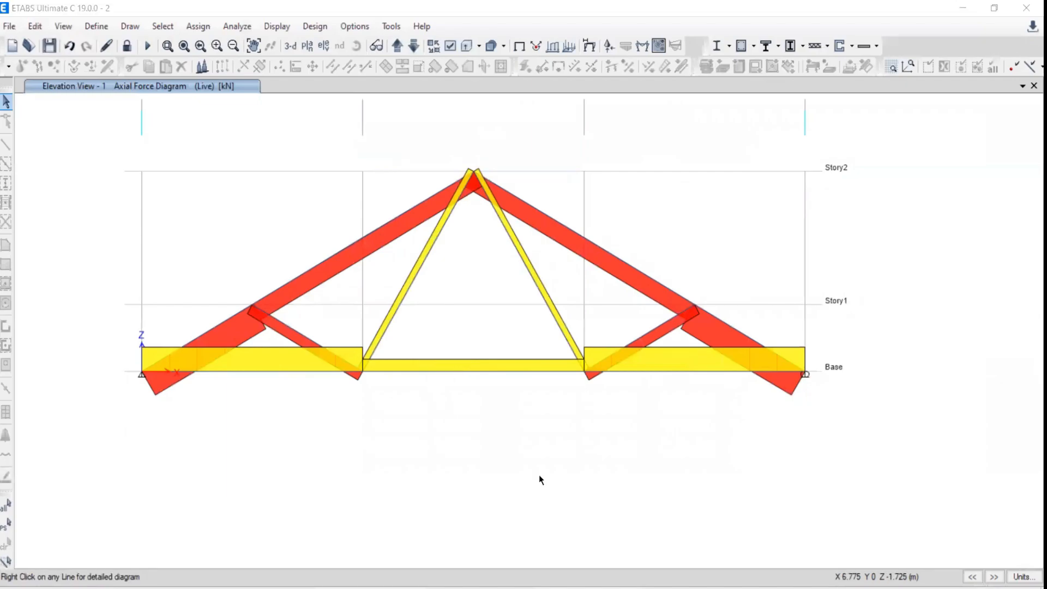
key(alt+Tab)
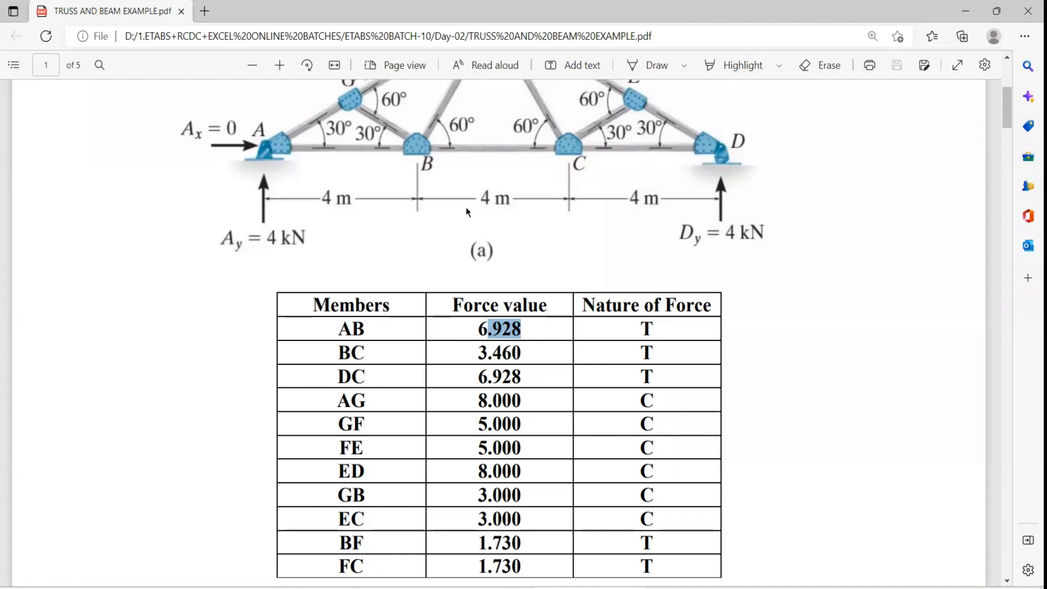
scroll(389, 251, up, 1)
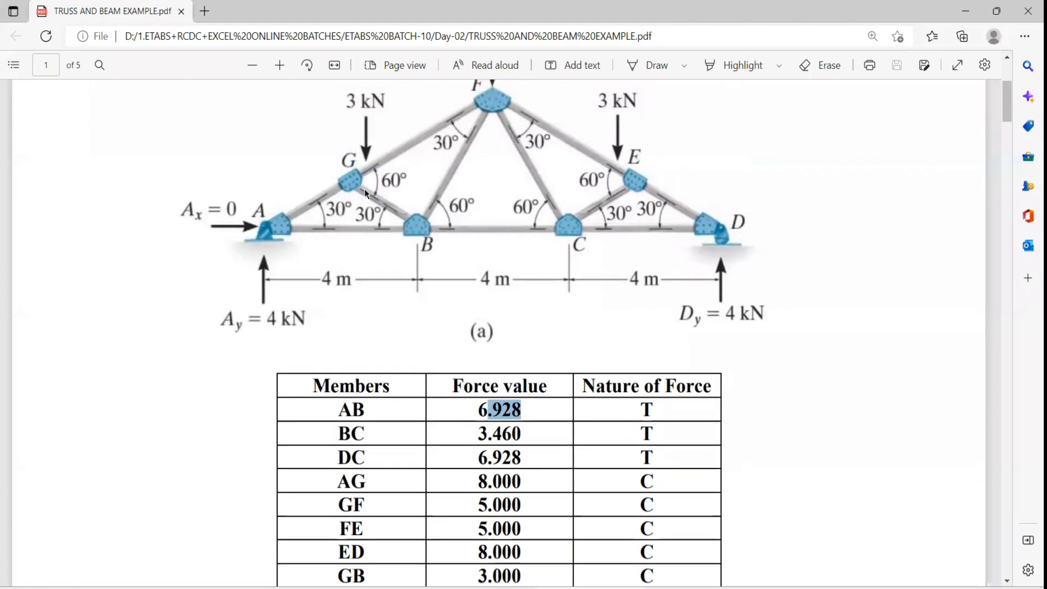
scroll(364, 189, down, 2)
key(alt+Tab)
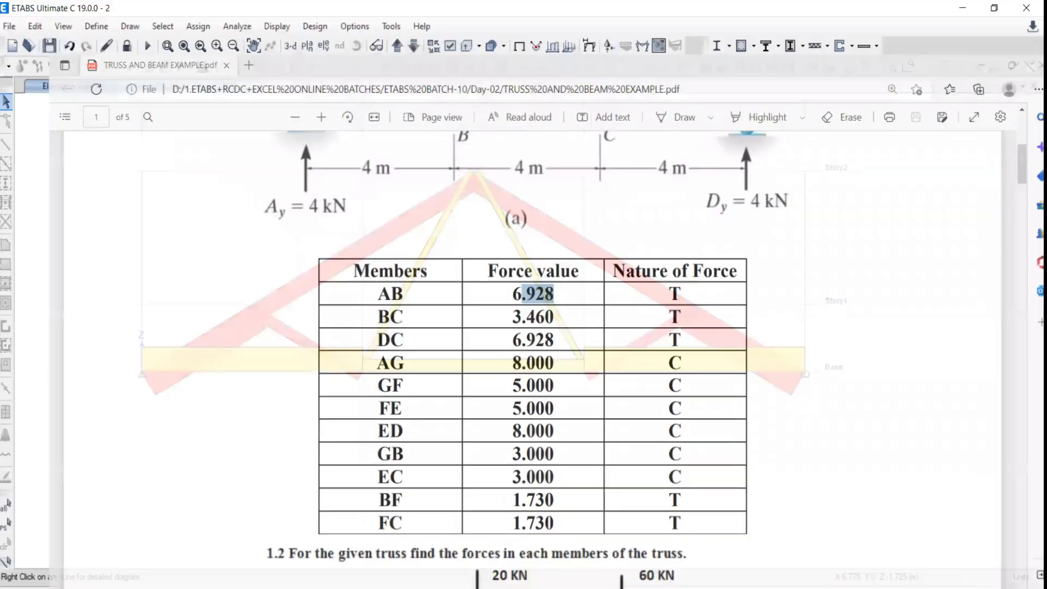
Step: Compare the axial force in top chord member GF with the reference table in the PDF, returning to the ETABS force diagram
mouse_move(209, 329)
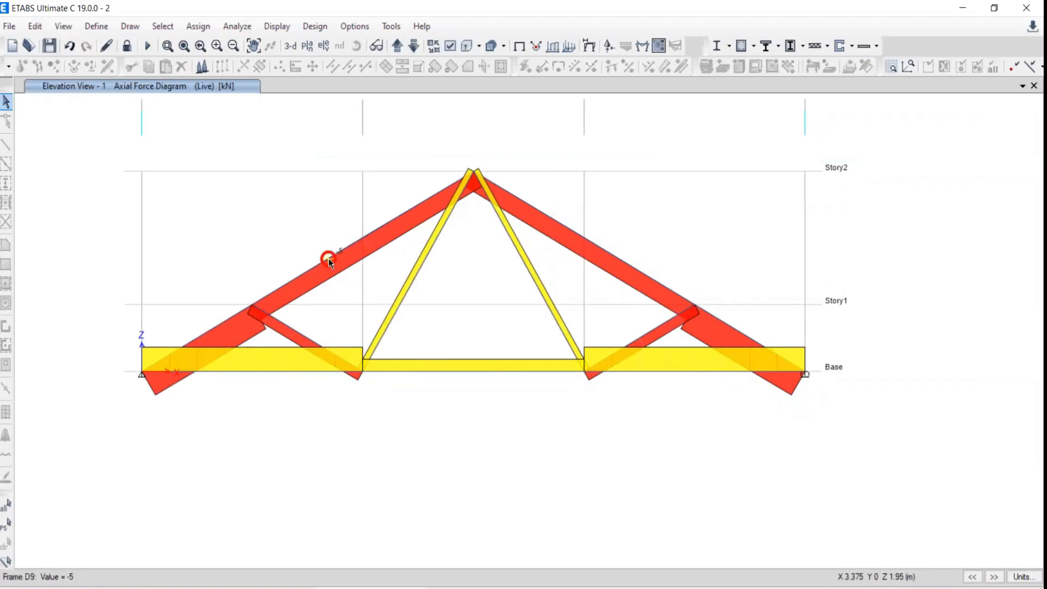
key(alt+Tab)
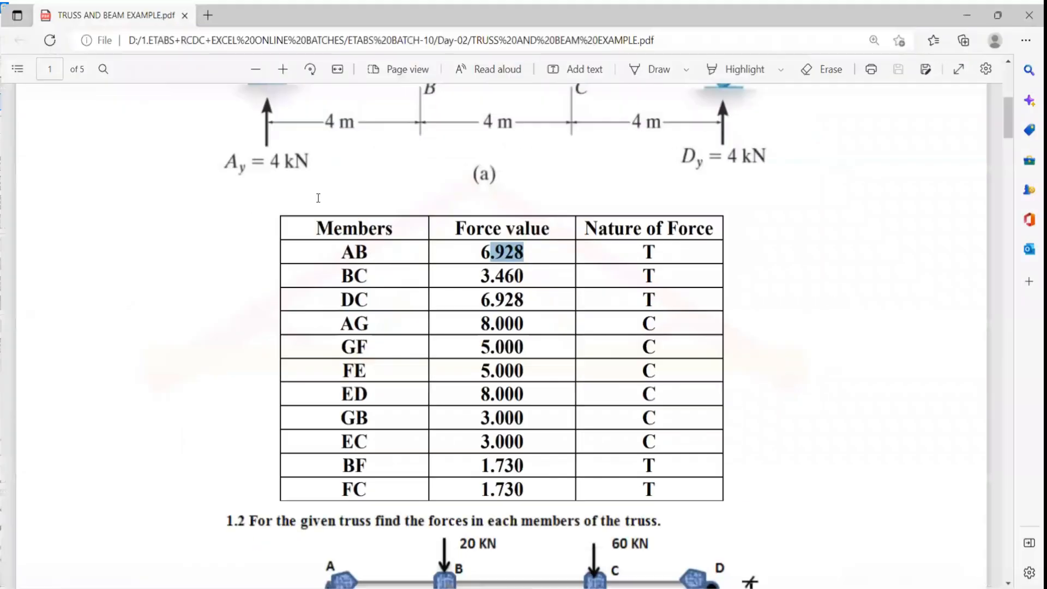
scroll(337, 231, up, 5)
scroll(435, 382, down, 5)
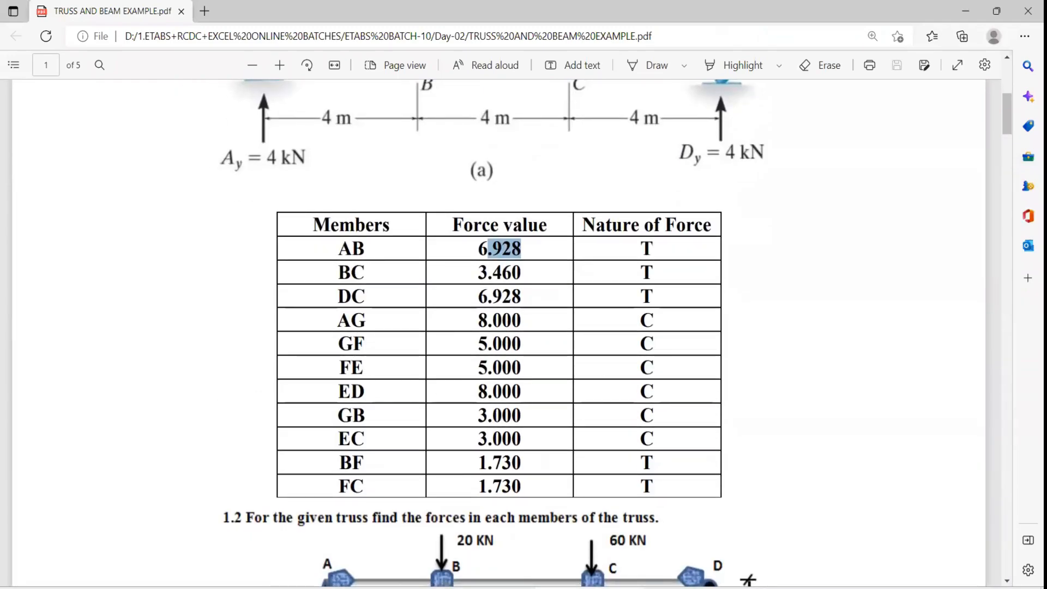
key(alt+Tab)
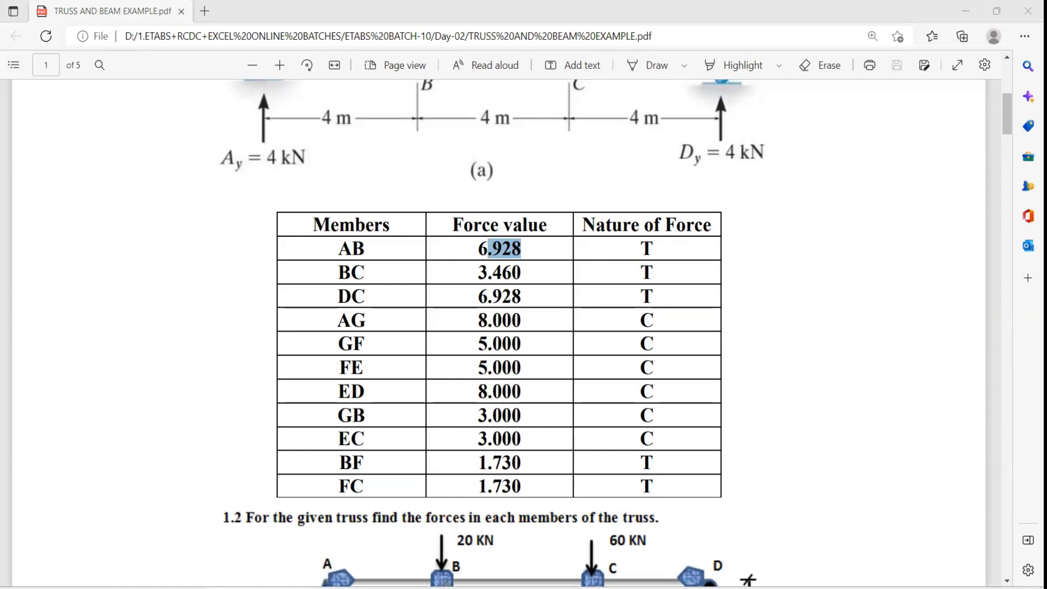
key(alt+Tab)
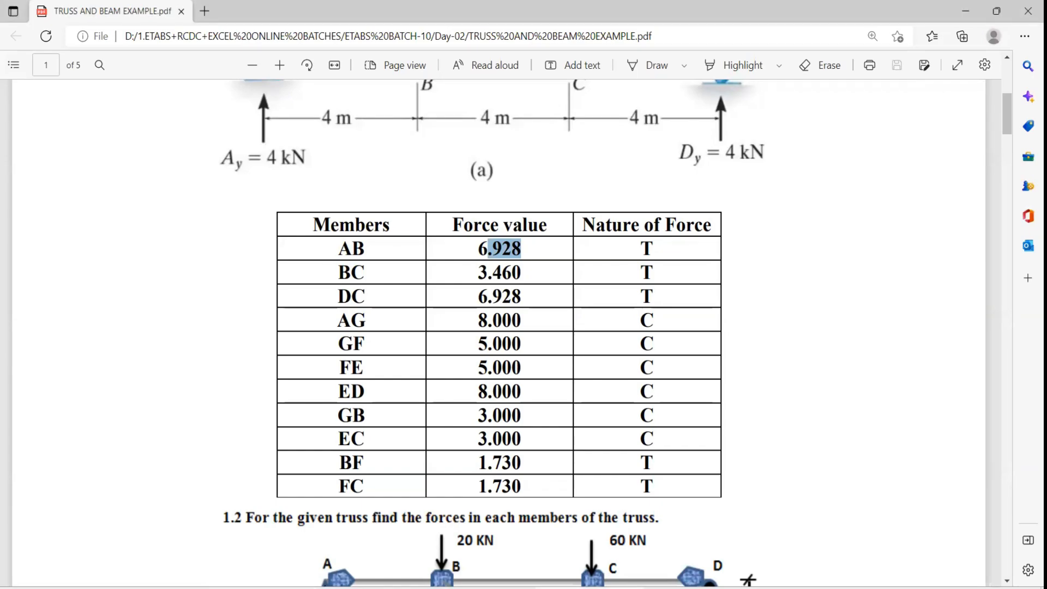
key(alt+Tab)
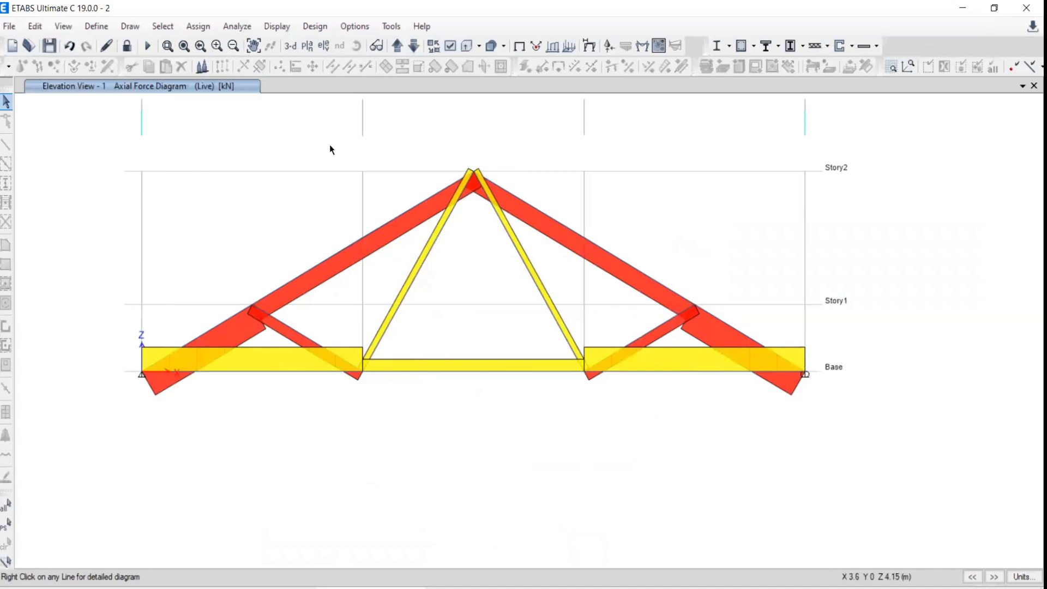
mouse_move(256, 373)
mouse_move(332, 256)
Step: Redisplay the frames' Live axial force diagram with a user-defined scale factor of 0.08
click(276, 26)
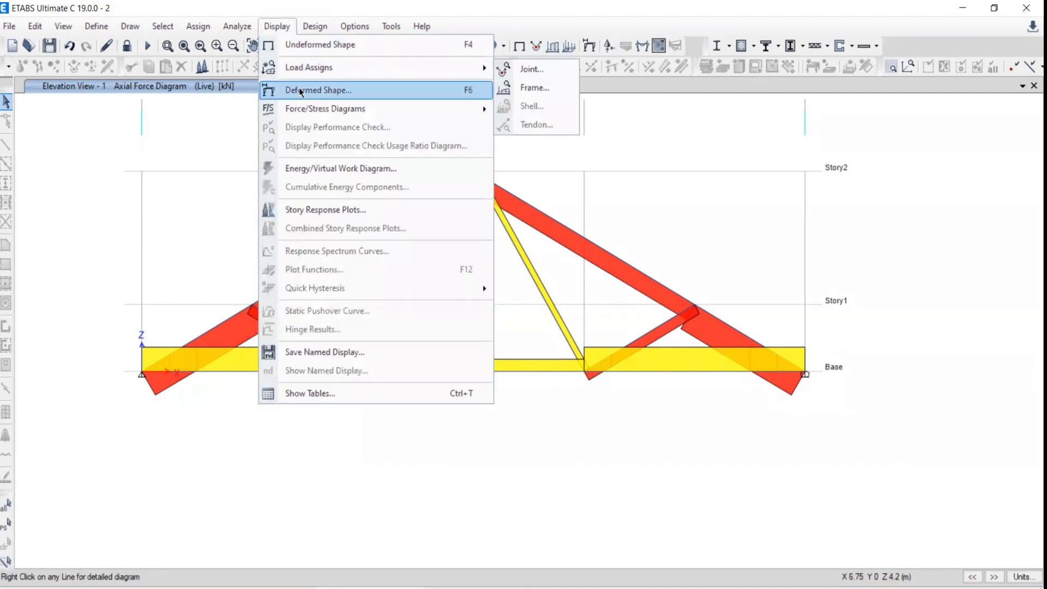
mouse_move(469, 109)
click(521, 153)
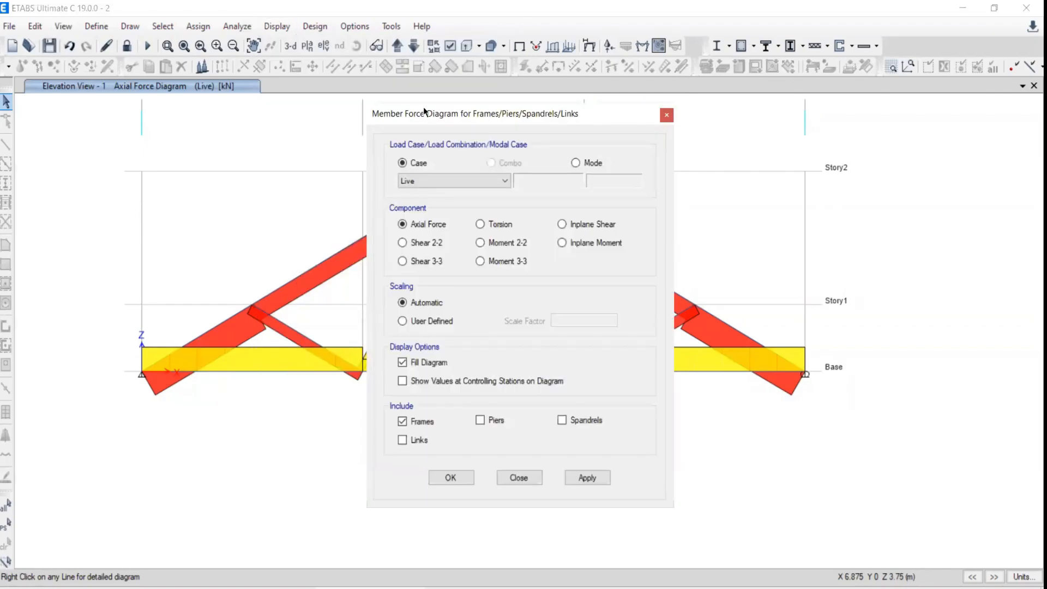
drag(420, 116, 713, 58)
click(695, 264)
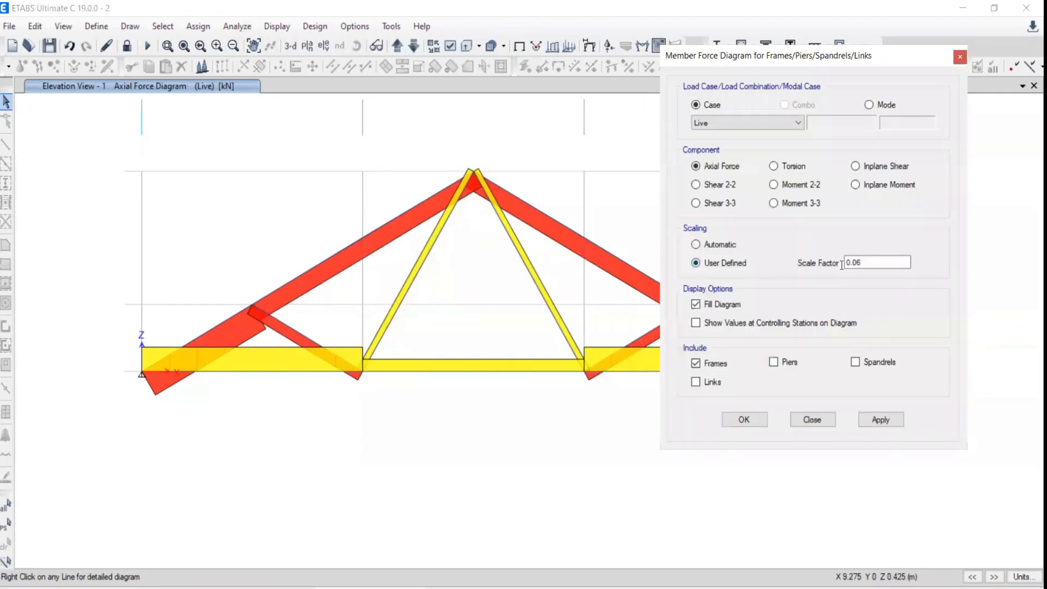
click(867, 262)
drag(859, 263, 865, 263)
text(8)
click(880, 418)
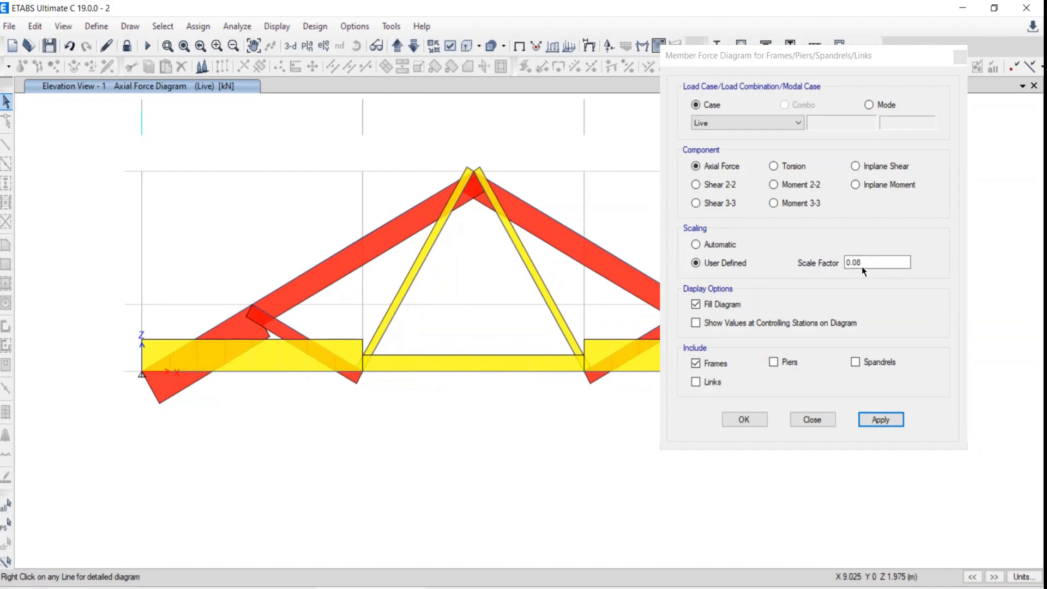
Step: Show values at controlling stations on the axial force diagram and turn off its fill
click(696, 323)
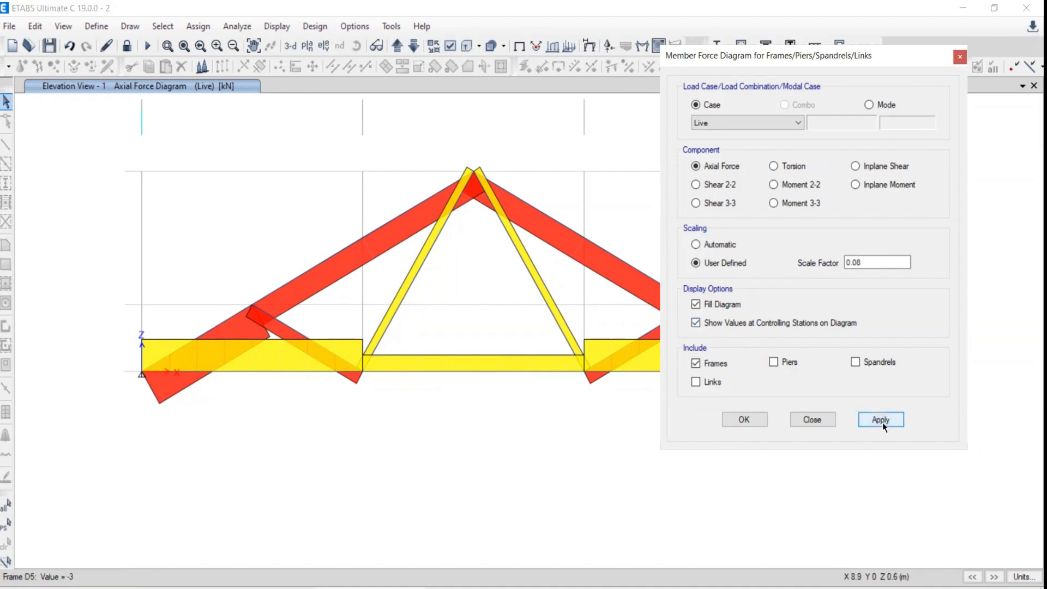
click(880, 419)
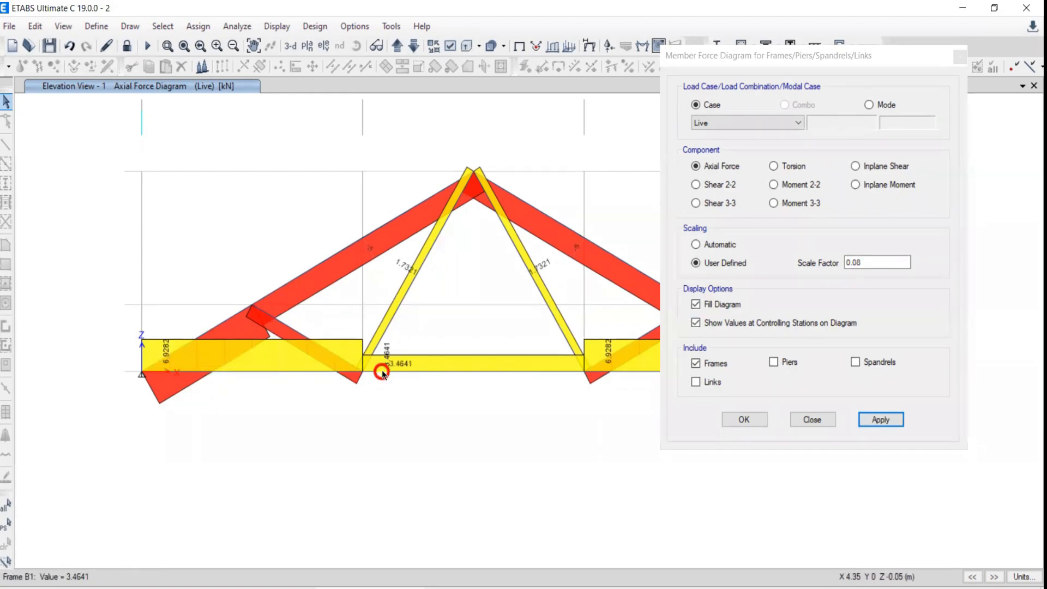
mouse_move(416, 277)
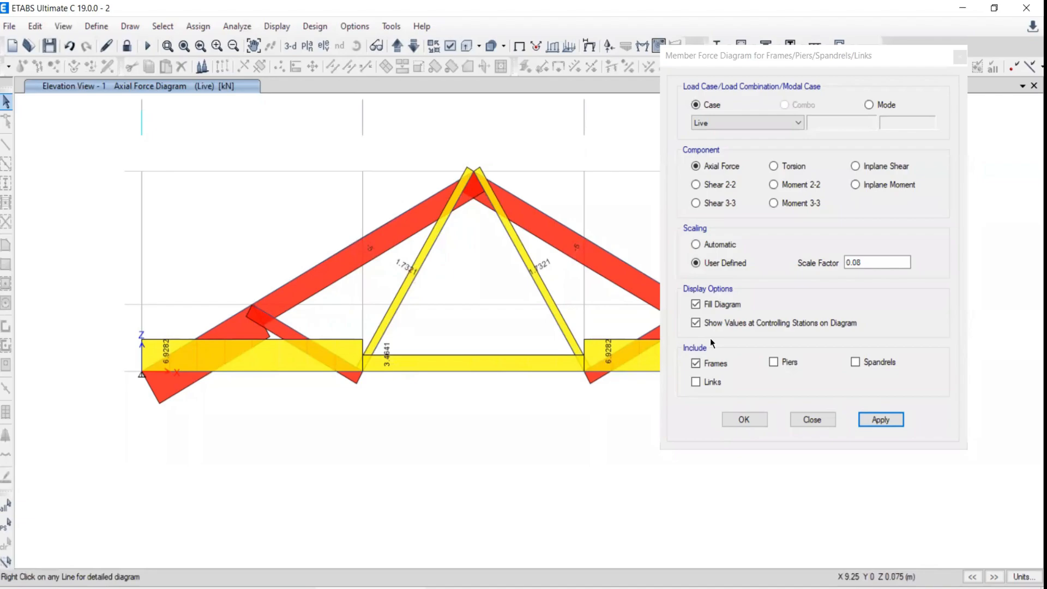
click(699, 304)
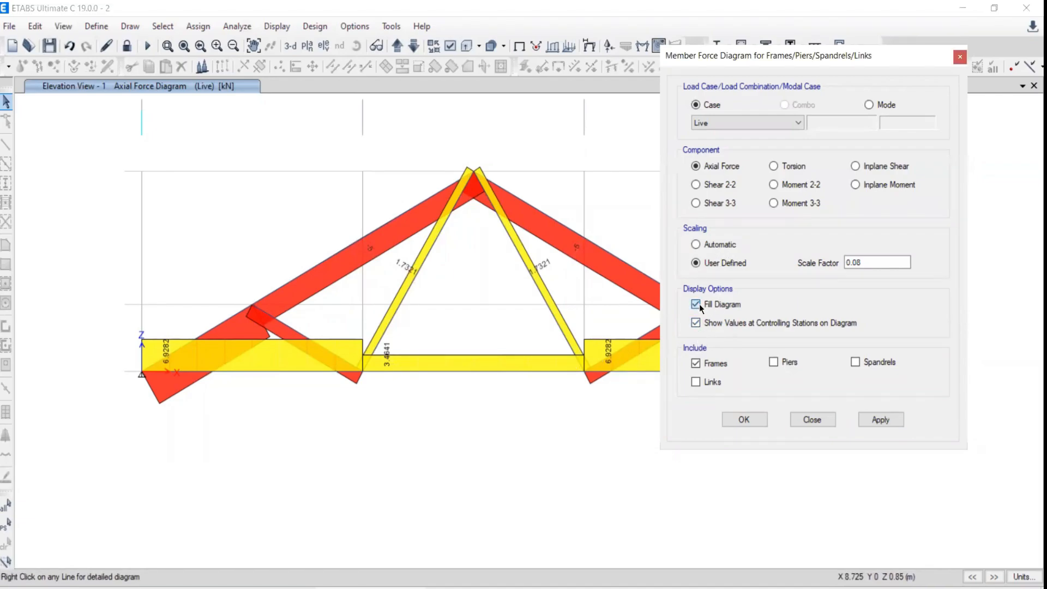
click(889, 419)
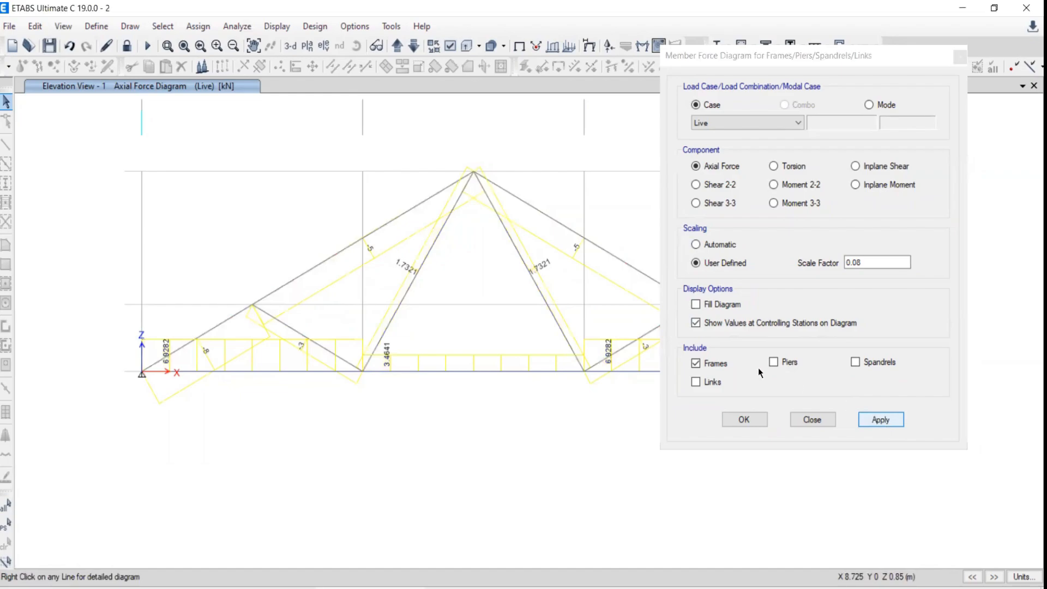
Step: Fill the axial force diagram again, hide the station values and set the scale factor to 0.06
click(695, 306)
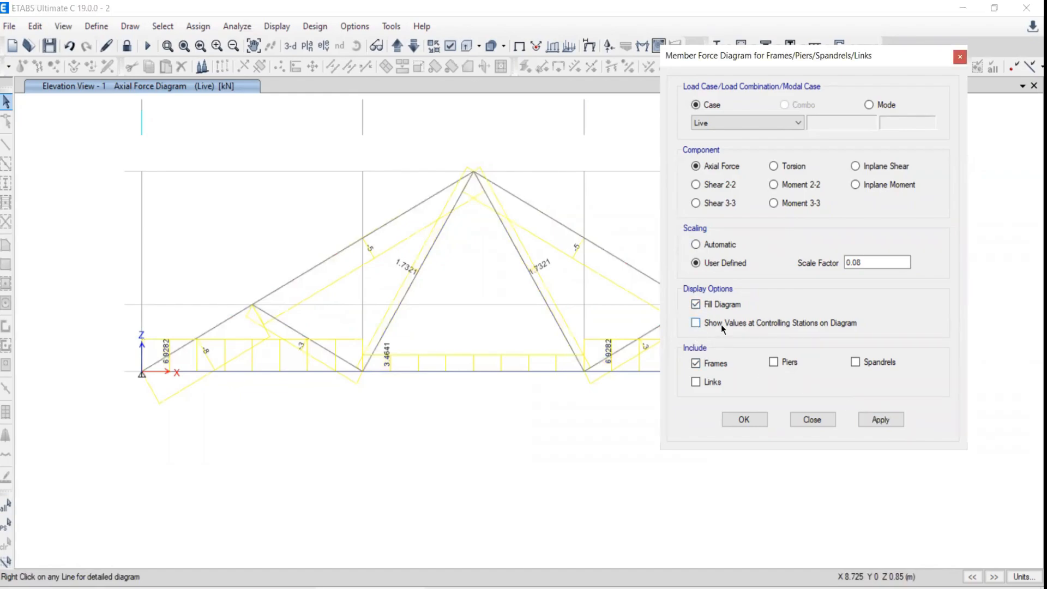
double_click(854, 264)
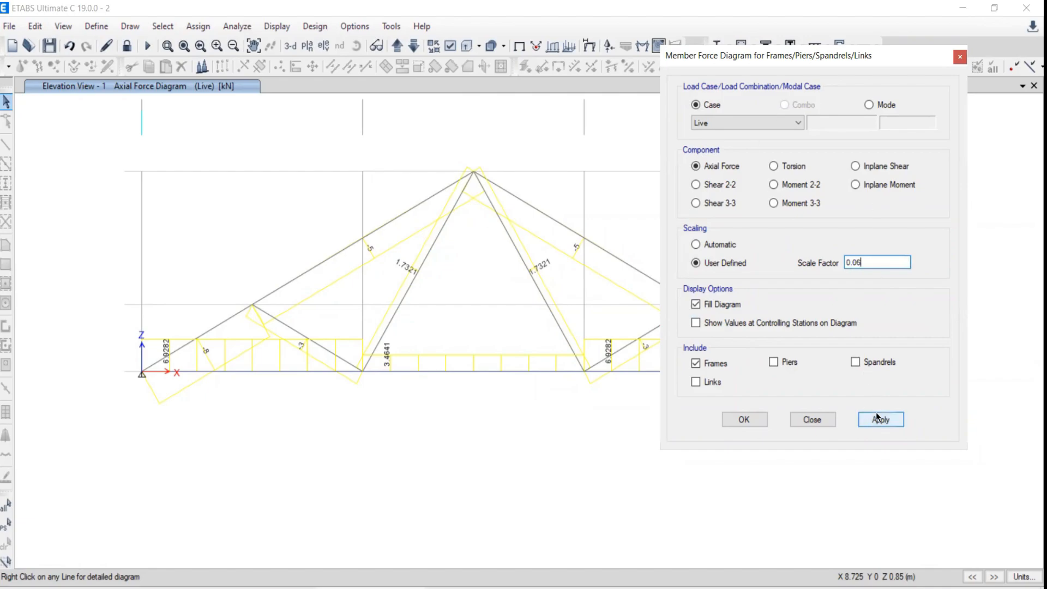
click(811, 421)
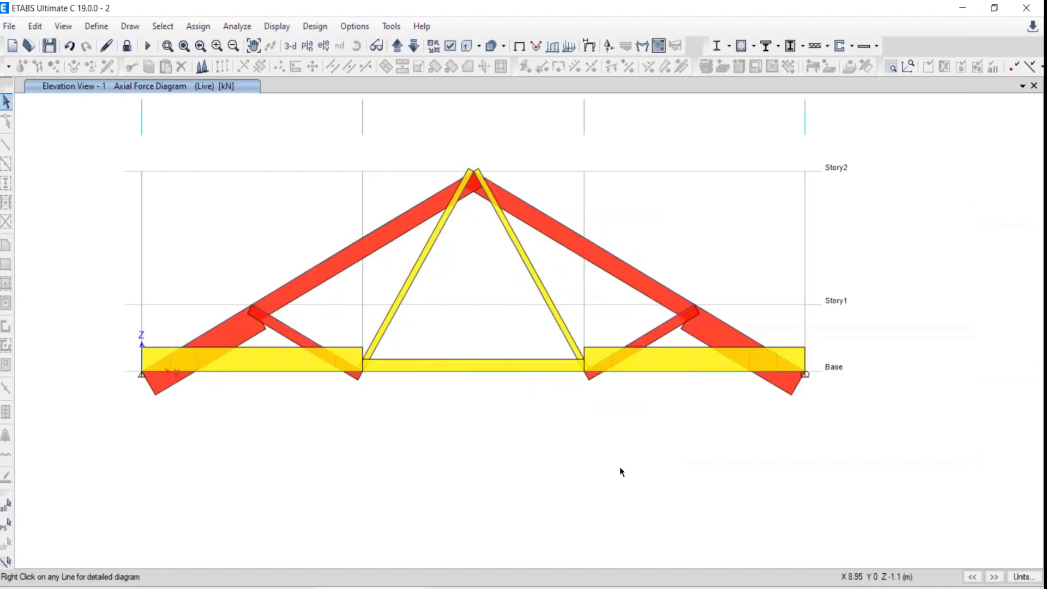
Step: Review the next truss problems in the example PDF, up to the geometry and loads of Ex. 14.3.11
key(alt+Tab)
scroll(491, 381, down, 5)
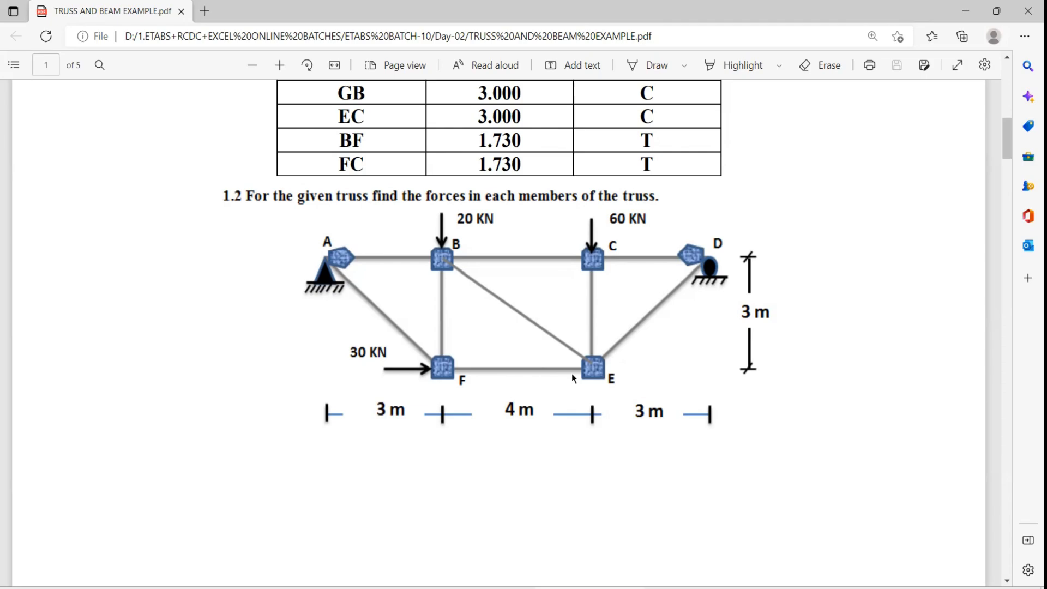
scroll(493, 332, down, 3)
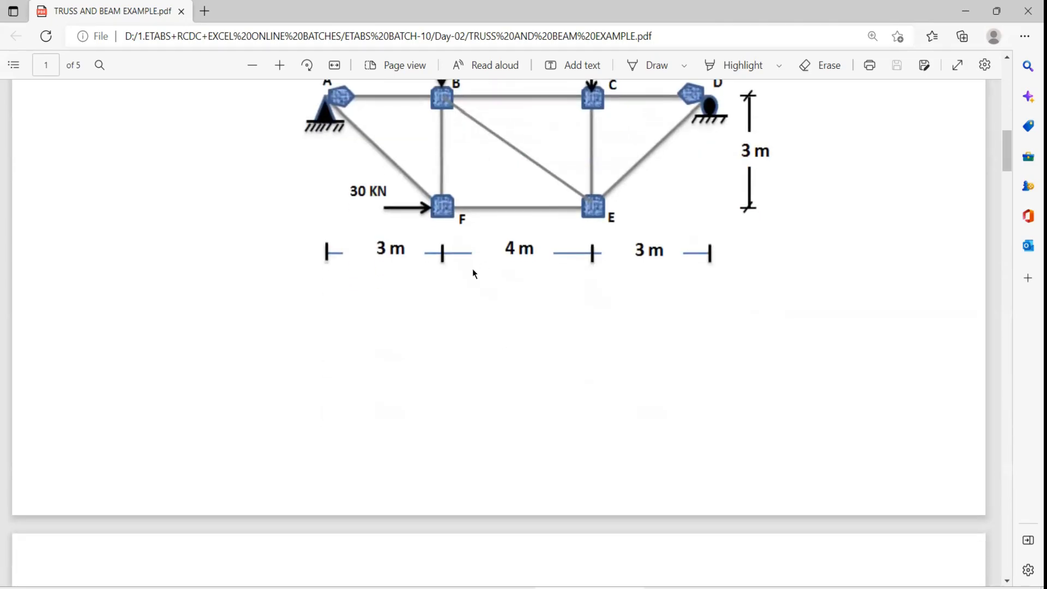
scroll(475, 273, up, 3)
scroll(532, 340, down, 1)
scroll(533, 345, down, 10)
scroll(539, 354, up, 6)
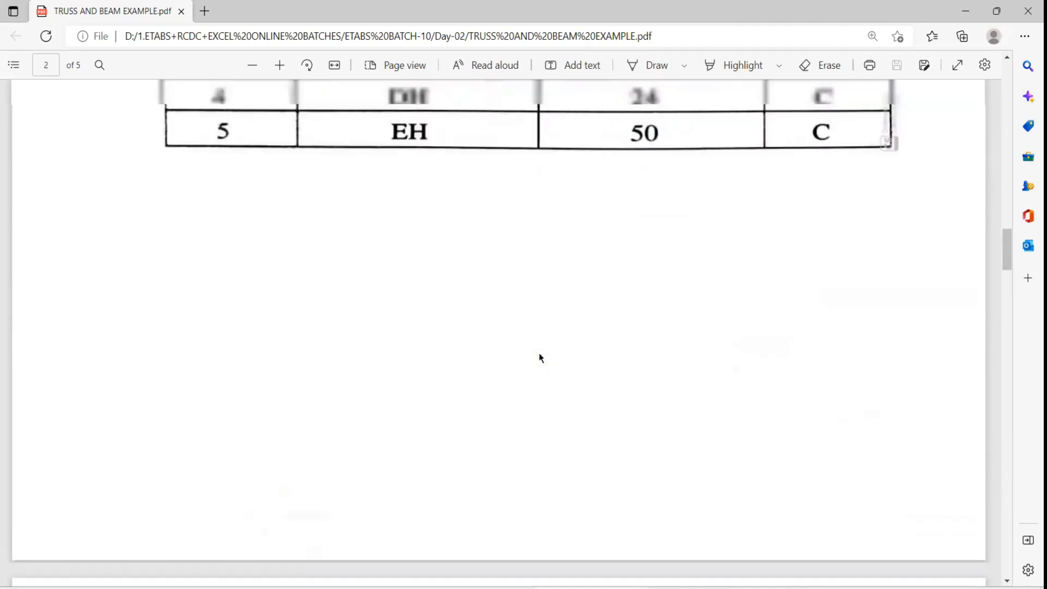
scroll(576, 322, up, 2)
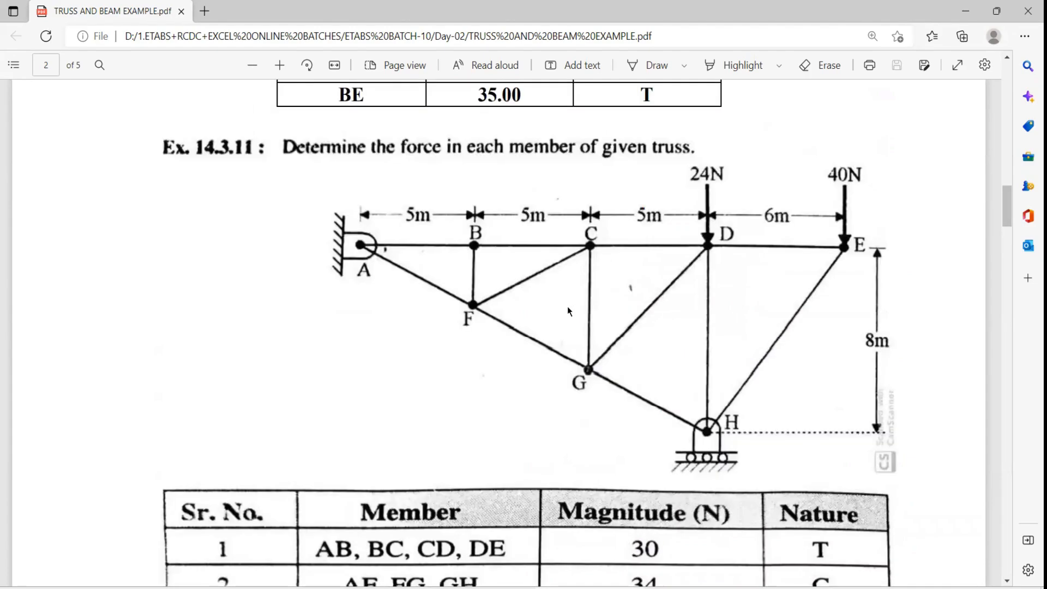
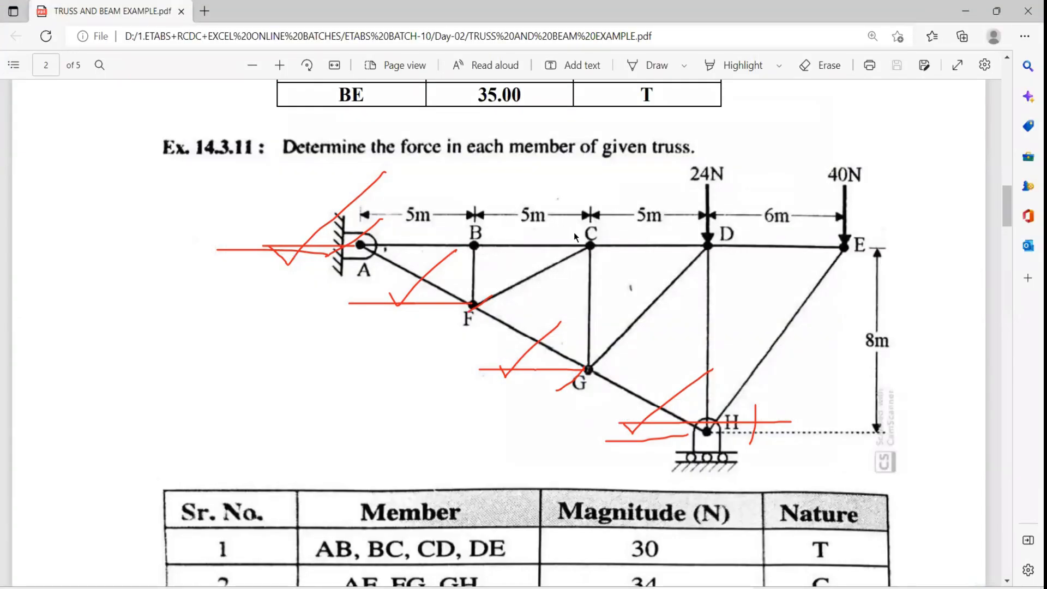
Step: In the ETABS new model template, set the grid spacing to 5 m in X and 1 m in Y
key(alt+Tab)
drag(460, 215, 405, 226)
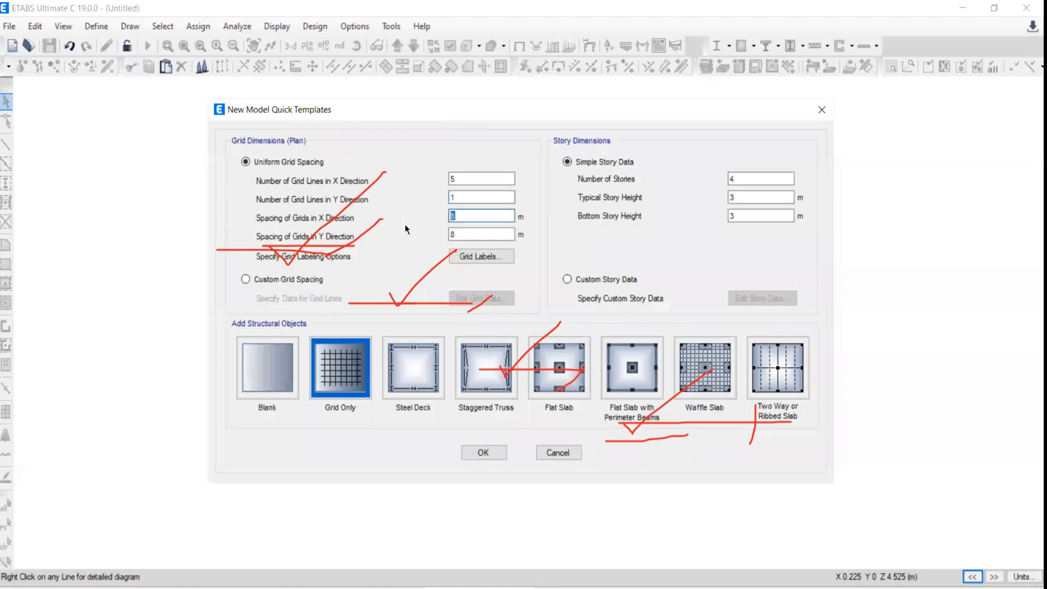
text(5)
double_click(459, 233)
text(1)
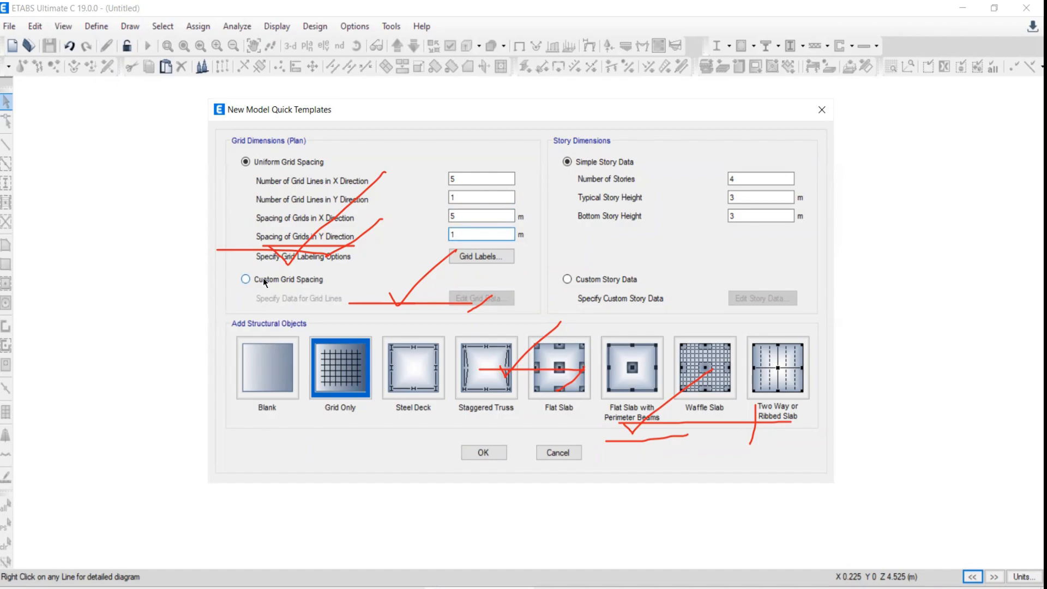
Step: Define the grid with custom spacing and set the X spacing of grid D to 6 m
click(245, 280)
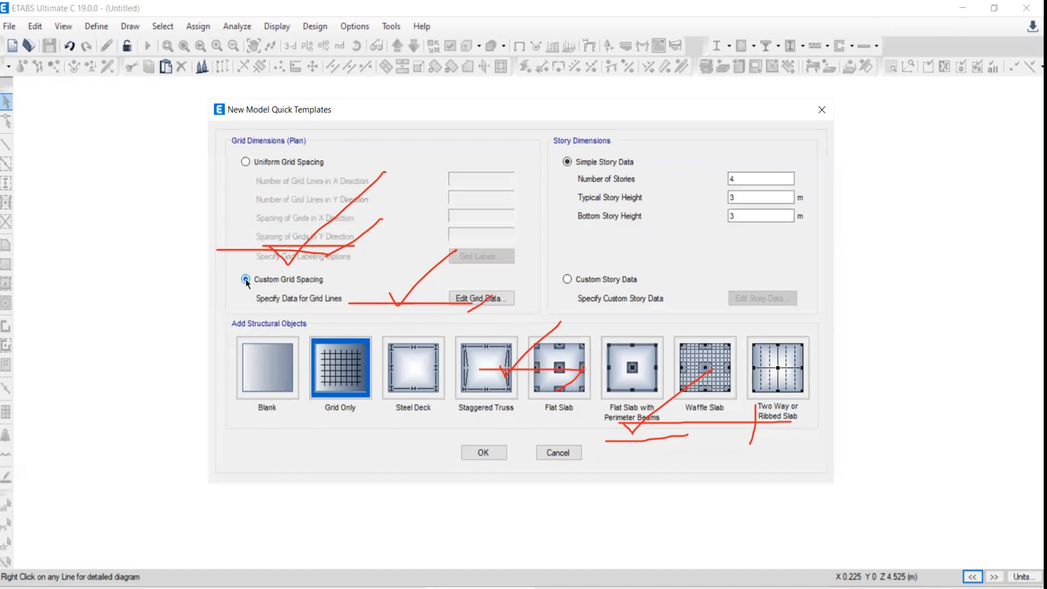
click(476, 299)
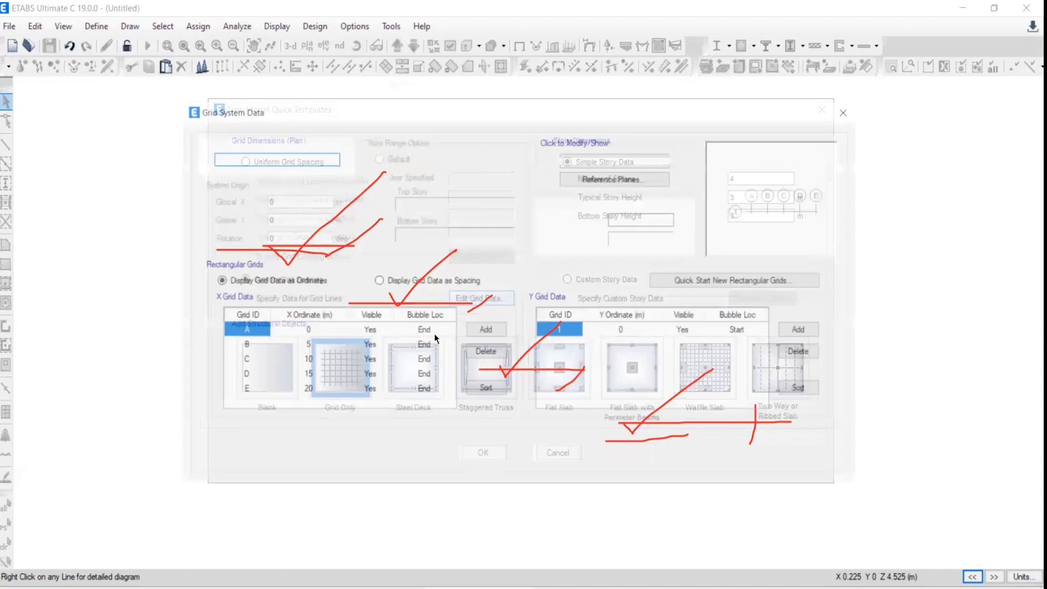
click(378, 280)
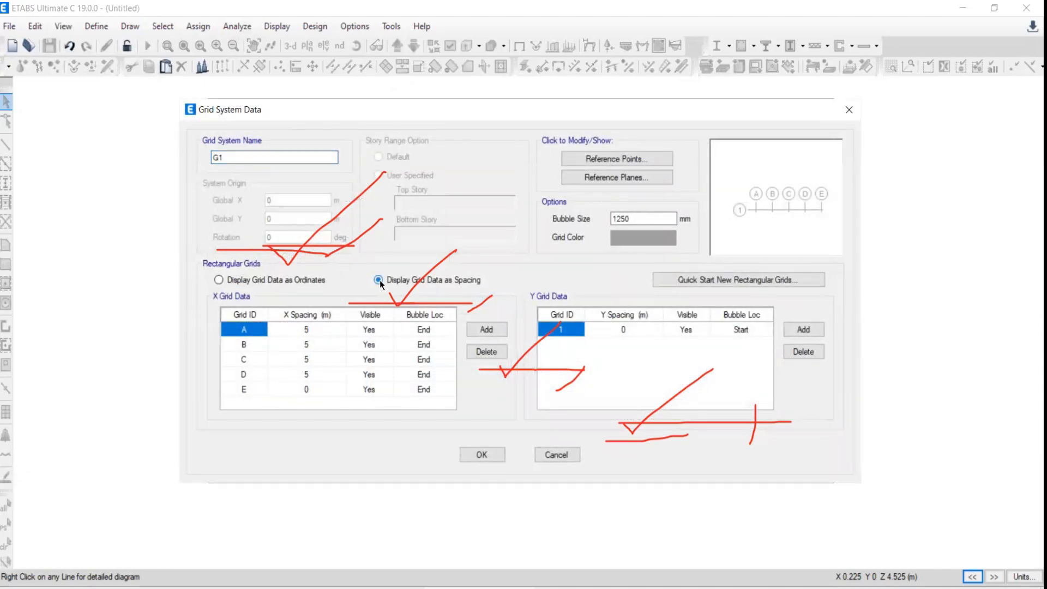
click(304, 376)
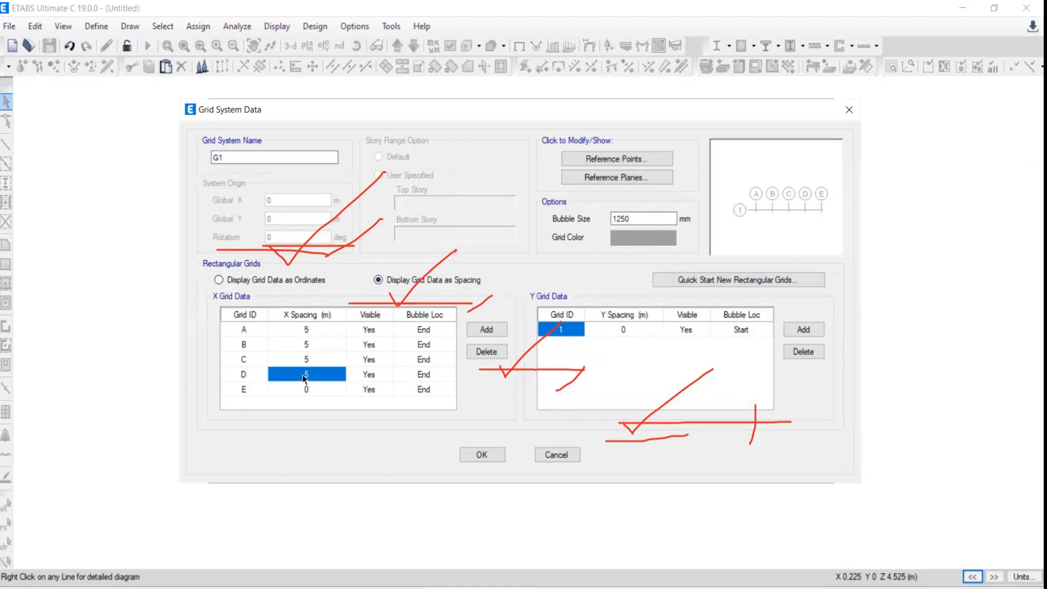
click(327, 373)
click(303, 375)
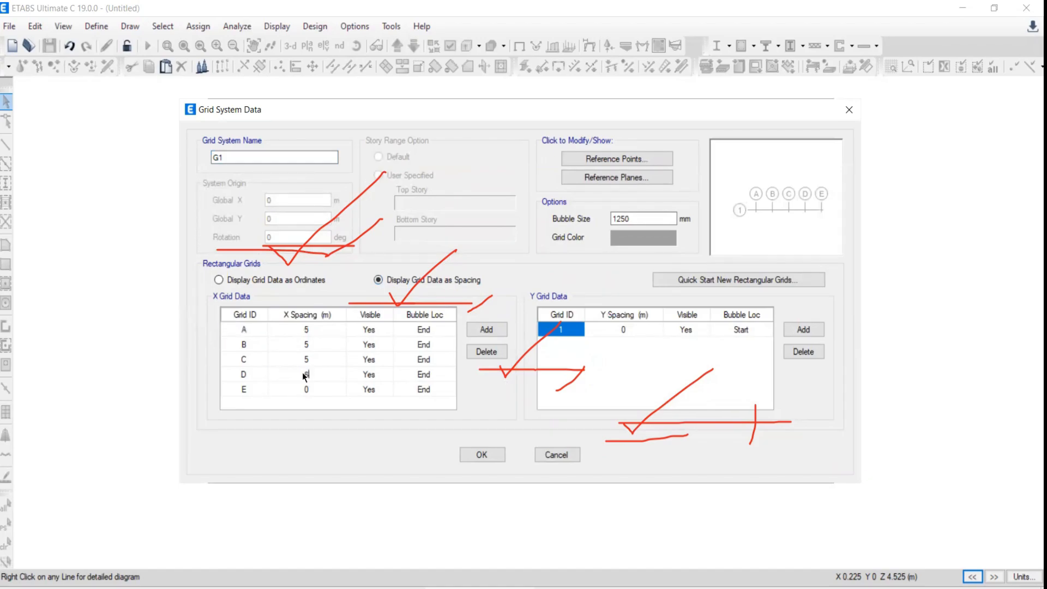
click(624, 236)
drag(663, 224, 664, 215)
click(407, 340)
click(475, 452)
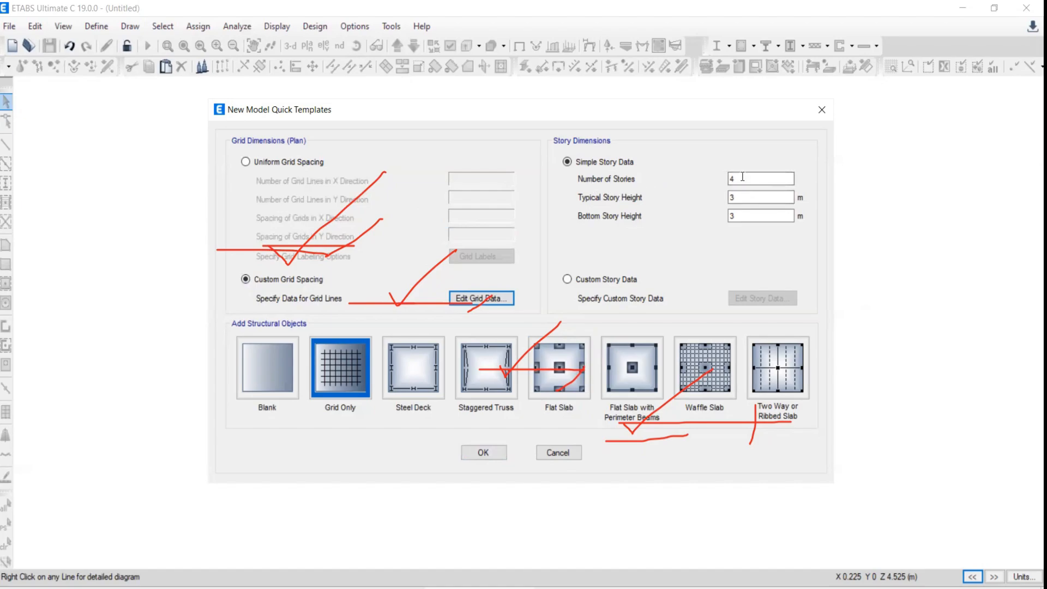
Step: Set the number of stories to 3
double_click(742, 177)
text(3)
double_click(744, 198)
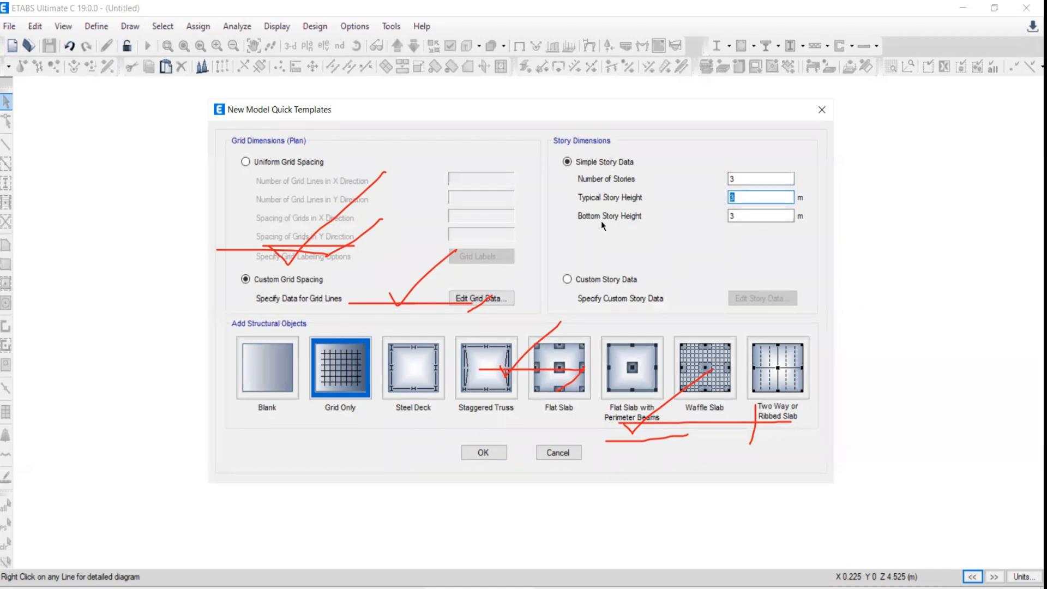
Step: Switch to the example PDF in the browser, clear the old pen marks and outline triangle ADH with its angle at A
key(alt+Tab)
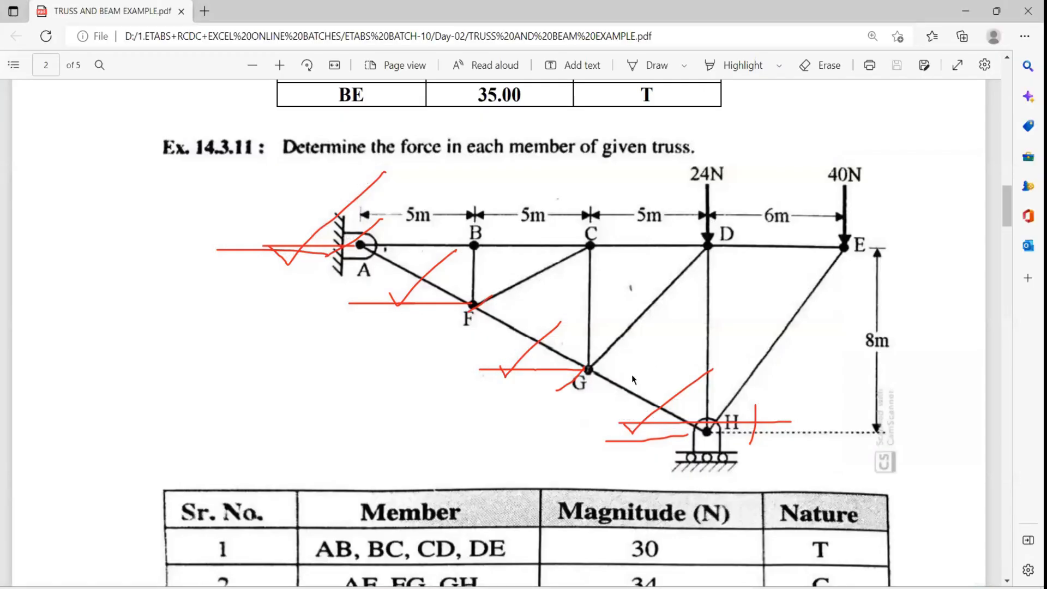
key(ctrl+shift+7)
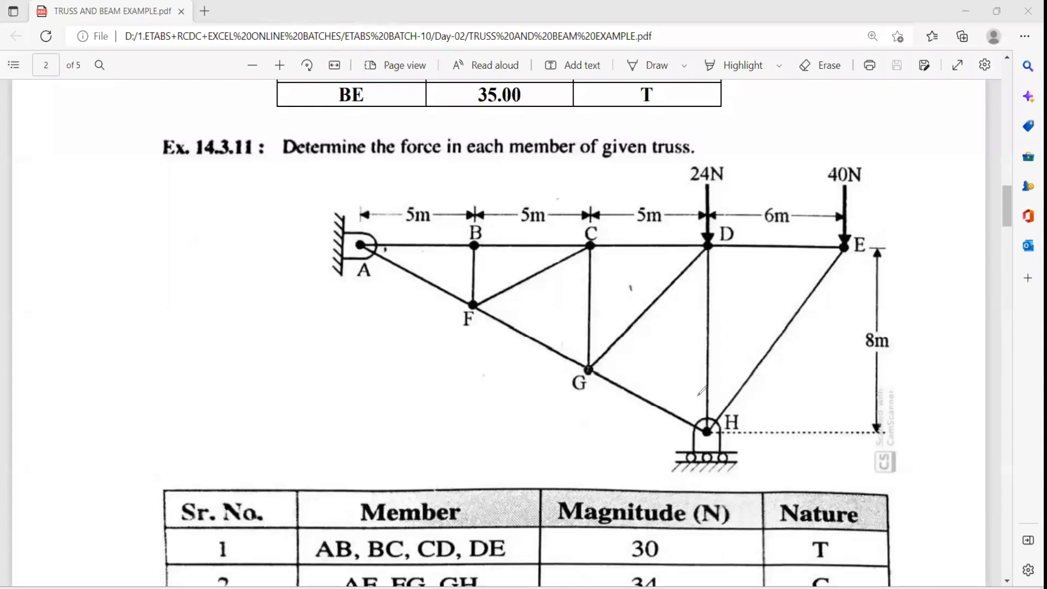
mouse_move(704, 247)
mouse_down()
mouse_move(701, 425)
mouse_move(521, 251)
mouse_move(390, 252)
mouse_move(565, 335)
mouse_move(706, 426)
mouse_up()
mouse_move(401, 257)
mouse_down()
mouse_move(407, 280)
mouse_move(444, 277)
mouse_up()
Step: Write the slope angle at A beside the truss as tan⁻¹(8/15), using the 8 m height and 15 m length
mouse_move(54, 235)
mouse_down()
mouse_move(65, 270)
mouse_move(74, 250)
mouse_move(90, 267)
mouse_move(129, 265)
mouse_up()
drag(120, 225, 138, 240)
drag(181, 222, 177, 306)
mouse_move(231, 214)
mouse_down()
mouse_move(207, 240)
mouse_move(232, 214)
mouse_up()
drag(183, 275, 260, 276)
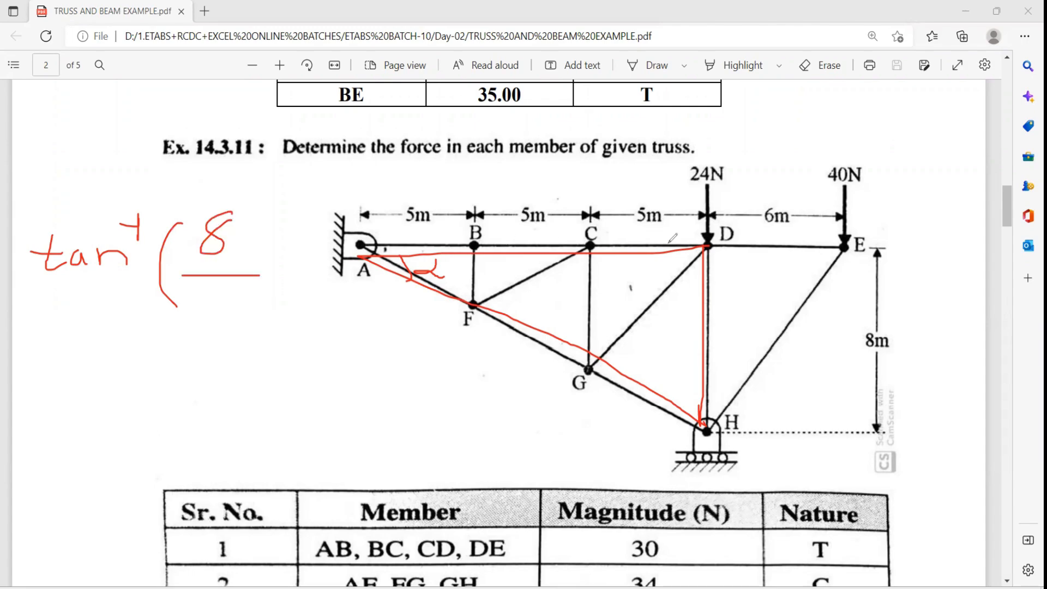
drag(707, 210, 368, 220)
mouse_move(192, 289)
mouse_down()
mouse_move(192, 318)
mouse_move(234, 303)
mouse_move(207, 312)
mouse_up()
drag(208, 295, 248, 293)
mouse_move(271, 222)
mouse_down()
mouse_move(299, 268)
mouse_move(290, 300)
mouse_up()
drag(1, 252, 27, 252)
drag(1, 268, 29, 268)
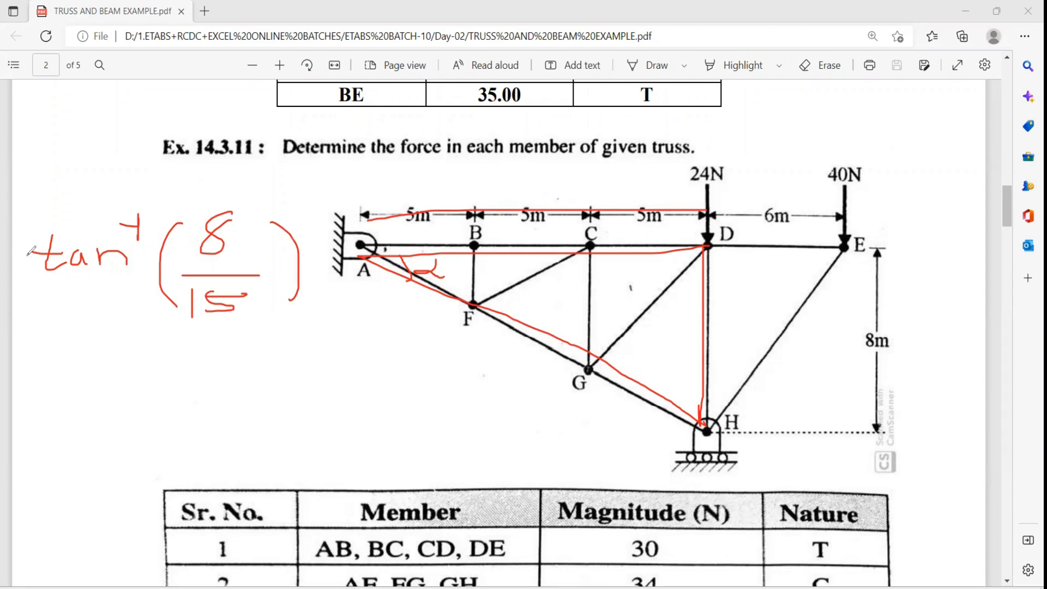
Step: Write 28.07° as the slope angle below the formula
drag(1, 373, 42, 371)
drag(1, 392, 47, 391)
drag(96, 366, 126, 382)
mouse_move(160, 358)
mouse_down()
mouse_move(146, 382)
mouse_move(158, 362)
mouse_up()
click(164, 378)
mouse_move(184, 361)
mouse_down()
mouse_move(225, 353)
mouse_move(210, 393)
mouse_up()
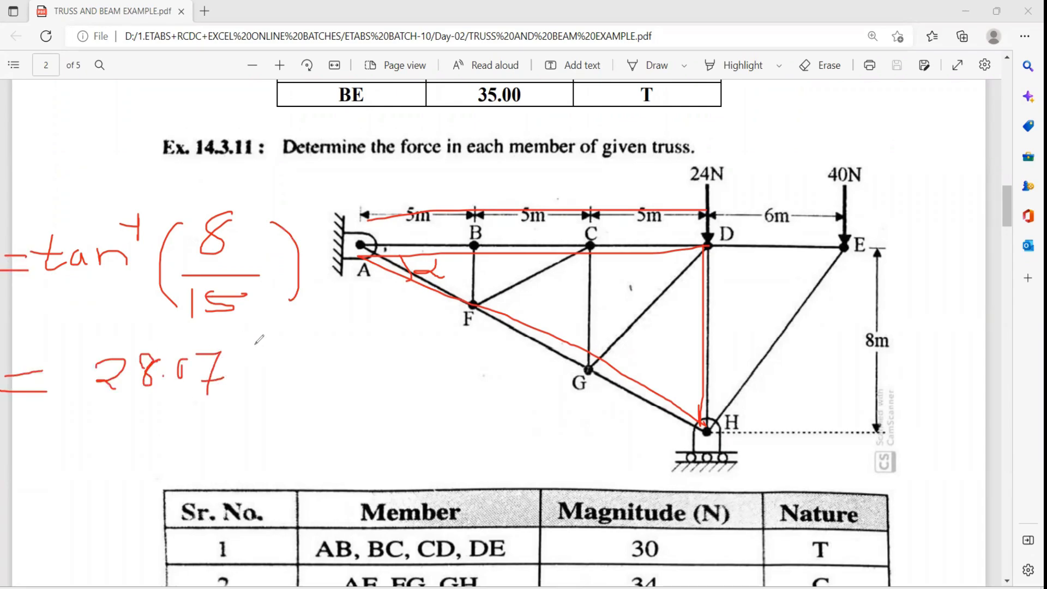
drag(258, 338, 256, 339)
drag(181, 374, 185, 360)
Step: Mark member BF and write its height as 5 tan 28.07 = 2.666
mouse_move(473, 246)
mouse_down()
mouse_move(473, 304)
mouse_move(457, 321)
mouse_move(462, 264)
mouse_up()
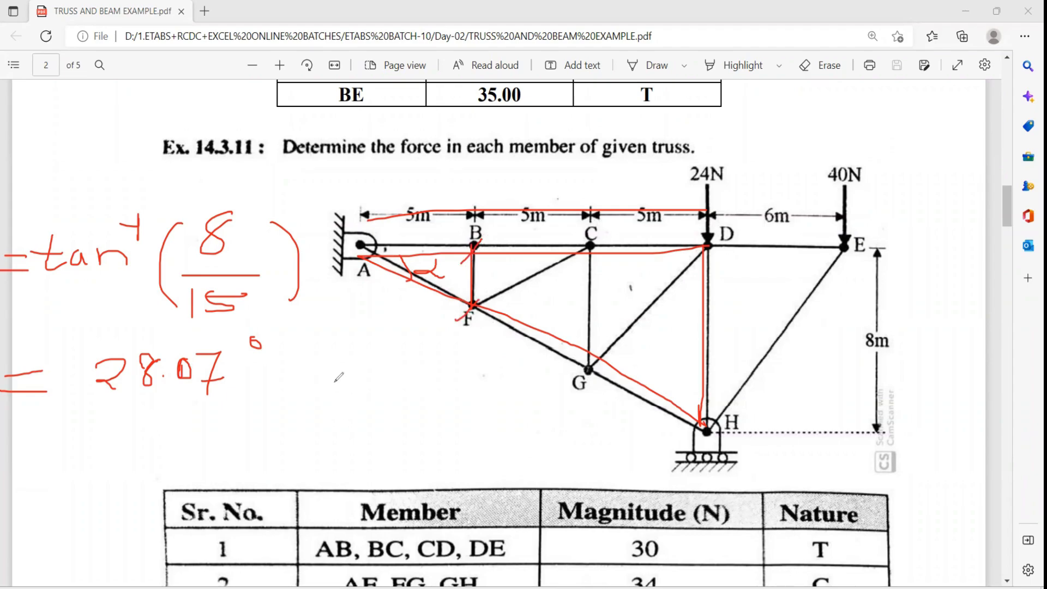
drag(312, 407, 332, 406)
drag(310, 421, 333, 420)
mouse_move(372, 398)
mouse_down()
mouse_move(361, 417)
mouse_move(399, 393)
mouse_move(448, 420)
mouse_move(444, 402)
mouse_up()
mouse_move(468, 408)
mouse_down()
mouse_move(460, 418)
mouse_move(468, 421)
mouse_move(539, 426)
mouse_up()
mouse_move(564, 389)
mouse_down()
mouse_move(604, 400)
mouse_move(633, 388)
mouse_move(627, 436)
mouse_up()
click(573, 423)
drag(312, 464, 345, 462)
drag(312, 479, 348, 478)
mouse_move(375, 457)
mouse_down()
mouse_move(405, 484)
mouse_move(432, 475)
mouse_up()
drag(468, 442, 460, 465)
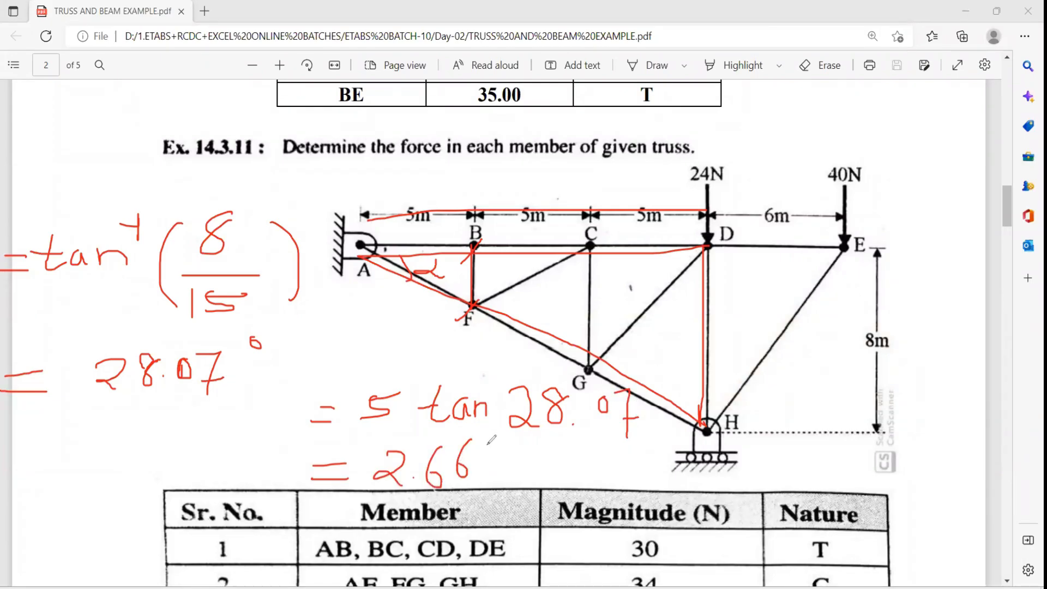
drag(491, 439, 487, 471)
Step: Write member CG's height as 10 tan 28.07 and list the heights h1 2.666, h2 5.333 and h3 8
drag(590, 247, 589, 369)
mouse_move(356, 316)
mouse_down()
mouse_move(355, 345)
mouse_move(374, 315)
mouse_move(506, 323)
mouse_move(476, 333)
mouse_move(505, 310)
mouse_move(492, 341)
mouse_move(496, 327)
mouse_move(528, 335)
mouse_move(537, 351)
mouse_up()
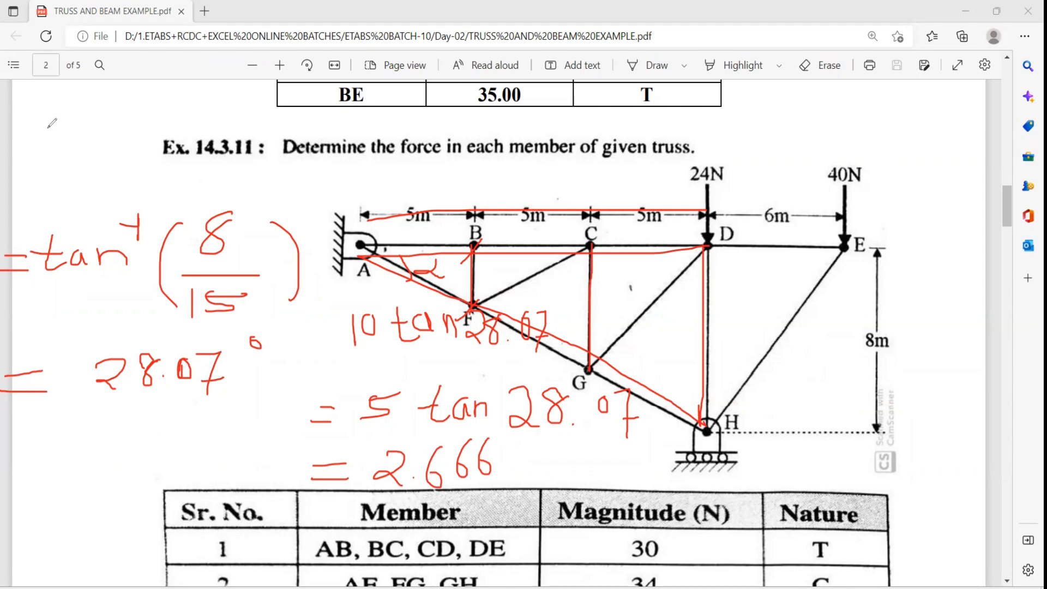
drag(79, 66, 98, 91)
click(106, 83)
mouse_move(130, 61)
mouse_down()
mouse_move(123, 79)
mouse_move(151, 77)
mouse_up()
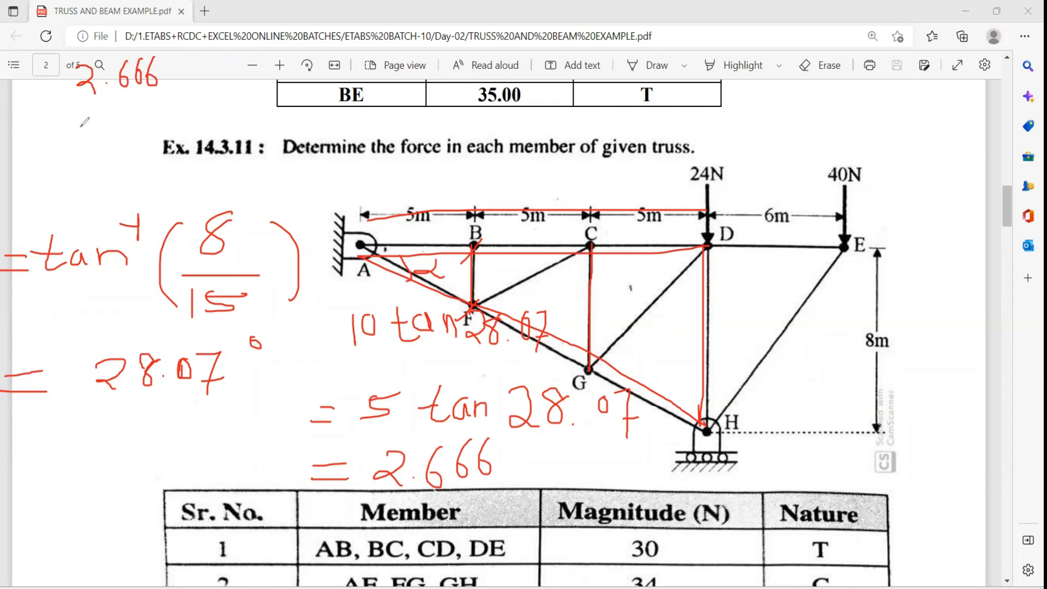
drag(83, 129, 82, 146)
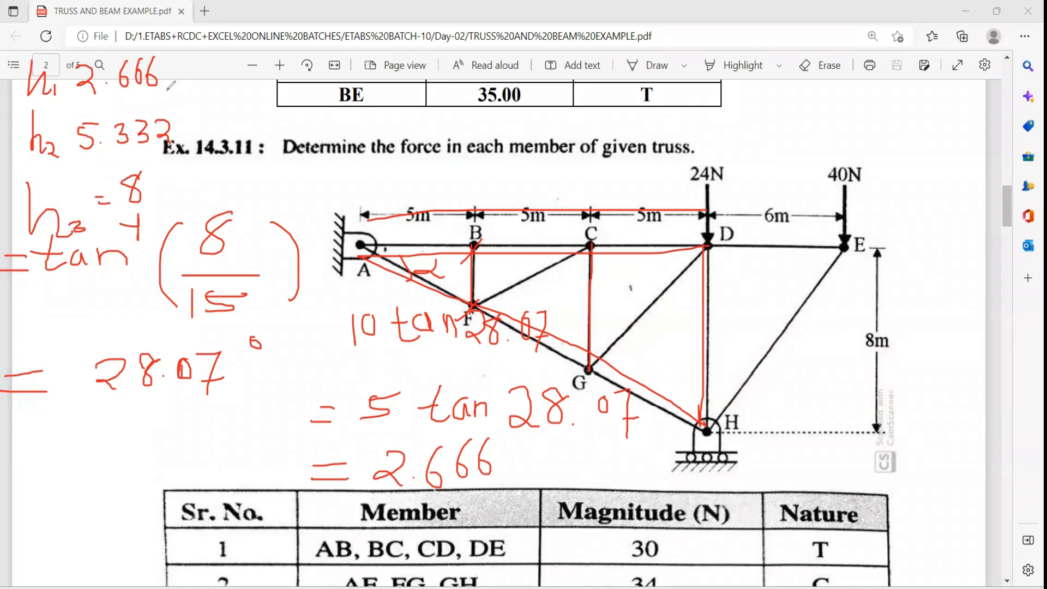
Step: Bracket the consecutive heights and write a difference of 2.666 for each pair
click(178, 126)
drag(193, 118, 166, 78)
mouse_move(147, 185)
mouse_down()
mouse_move(168, 185)
mouse_move(189, 139)
mouse_move(172, 138)
mouse_move(213, 166)
mouse_up()
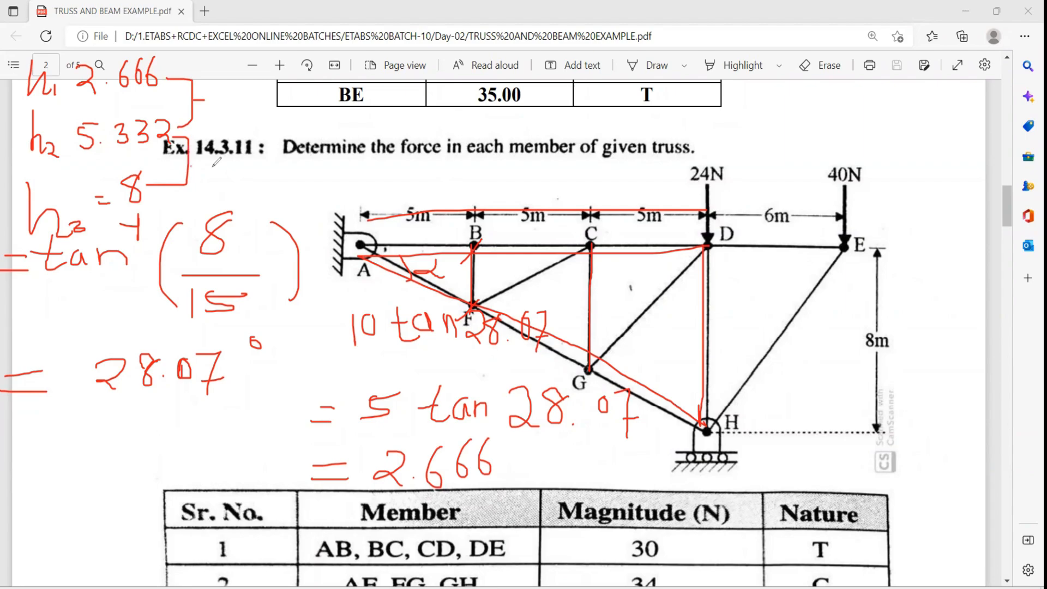
mouse_move(215, 98)
mouse_down()
mouse_move(232, 114)
mouse_move(273, 112)
mouse_up()
click(235, 114)
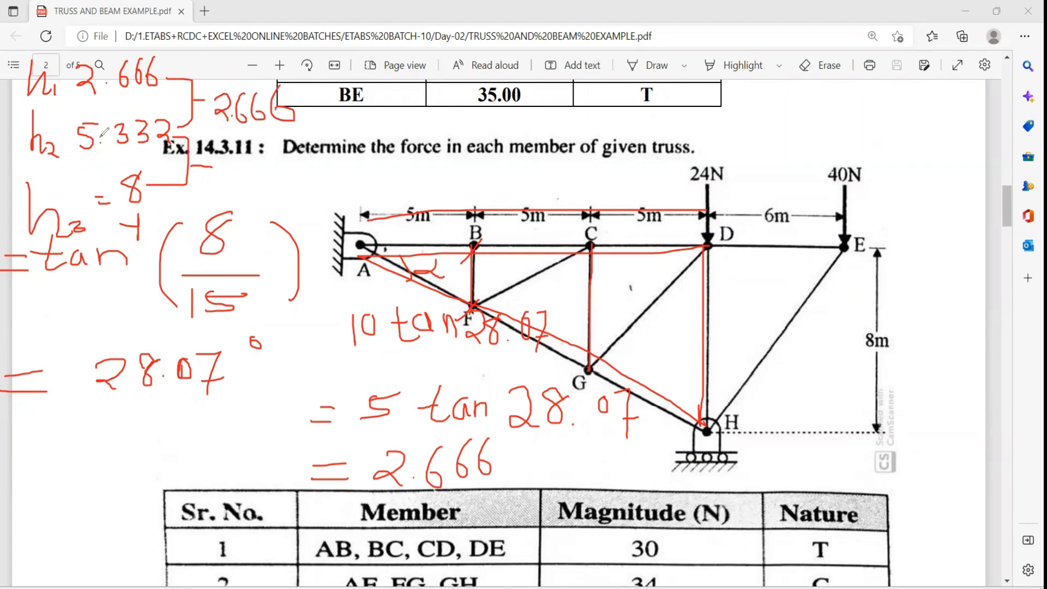
mouse_move(190, 166)
mouse_down()
mouse_move(253, 176)
mouse_move(281, 167)
mouse_up()
click(256, 174)
mouse_move(315, 136)
mouse_down()
mouse_move(308, 167)
mouse_move(326, 167)
mouse_up()
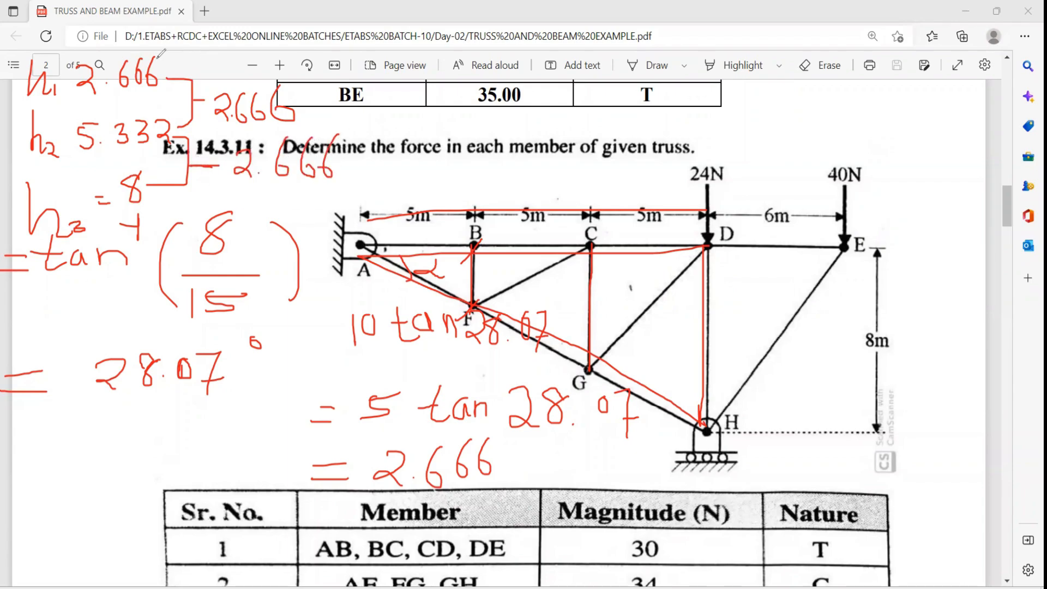
Step: Trace members BF and CG again, mark the levels at F, G and H, and end the annotation
drag(473, 246, 474, 306)
drag(593, 241, 591, 368)
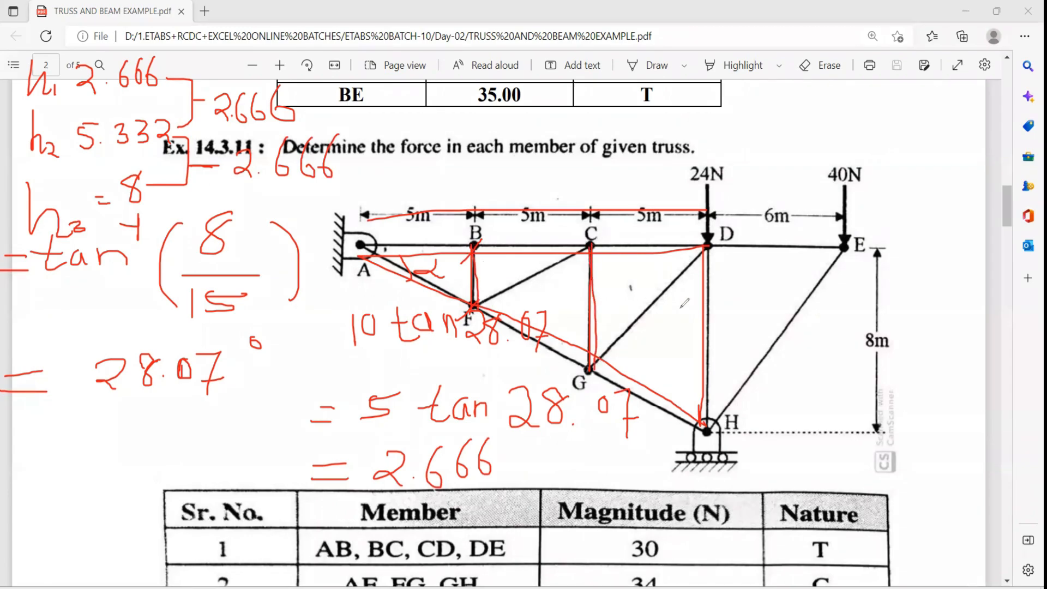
drag(418, 248, 417, 299)
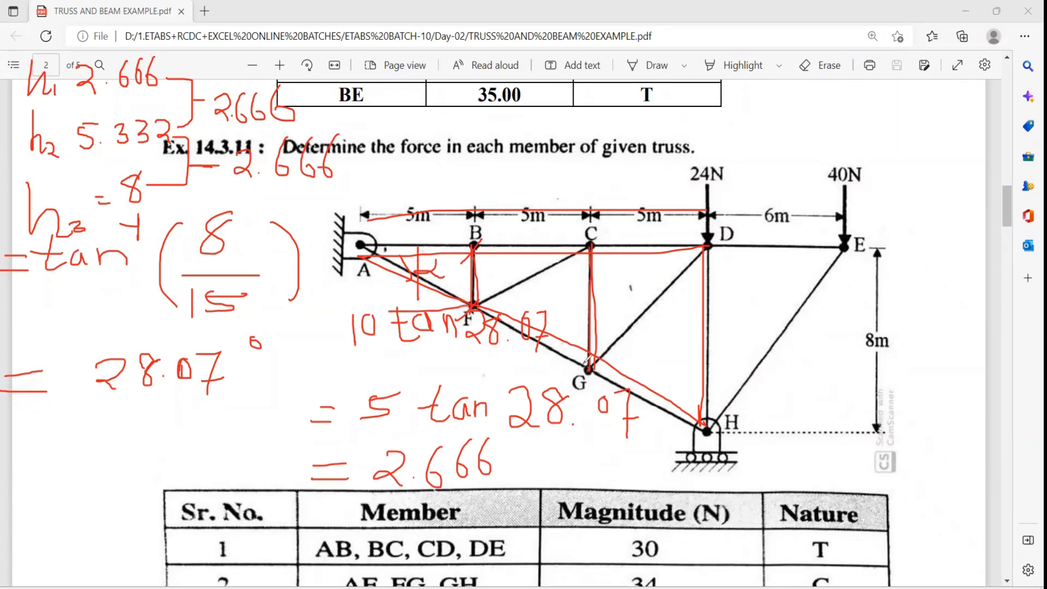
drag(582, 364, 433, 374)
drag(698, 424, 518, 451)
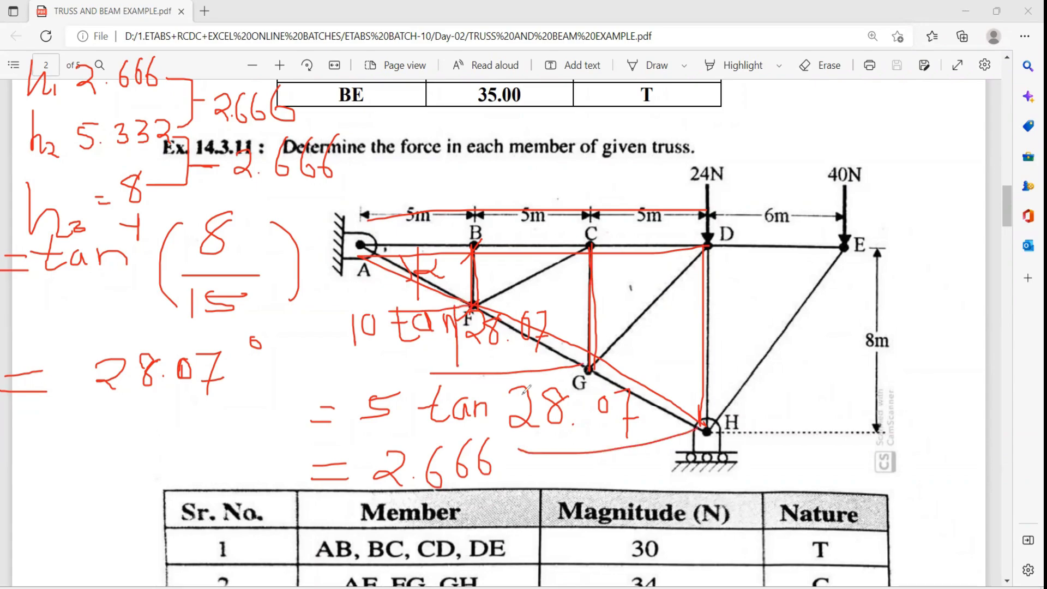
key(Escape)
Step: Switch back to ETABS and set the typical and bottom story heights to 2.666 m
key(alt+Tab)
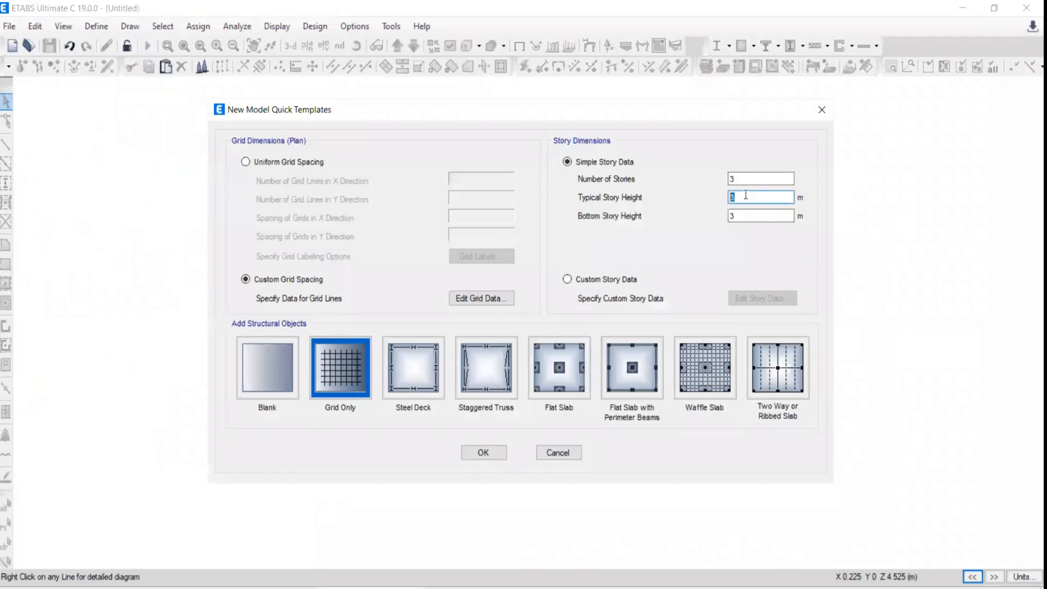
double_click(721, 194)
text(2.666)
double_click(733, 216)
text(2.)
Step: Set the heights of Story1, Story2 and Story3 to 2.6667 m as custom story data and create the grid-only model
click(566, 279)
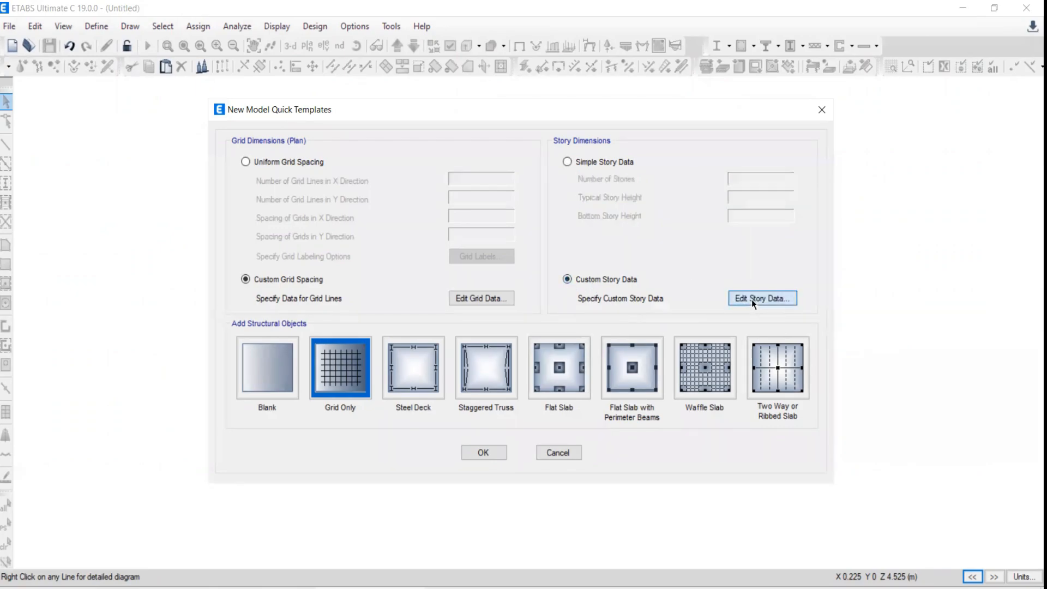
click(752, 299)
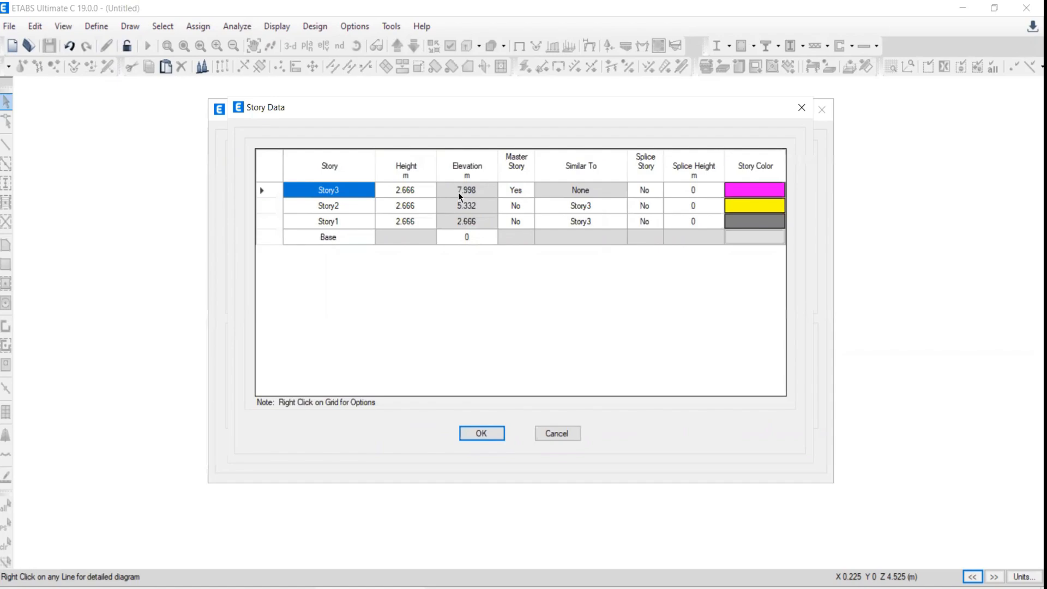
double_click(410, 191)
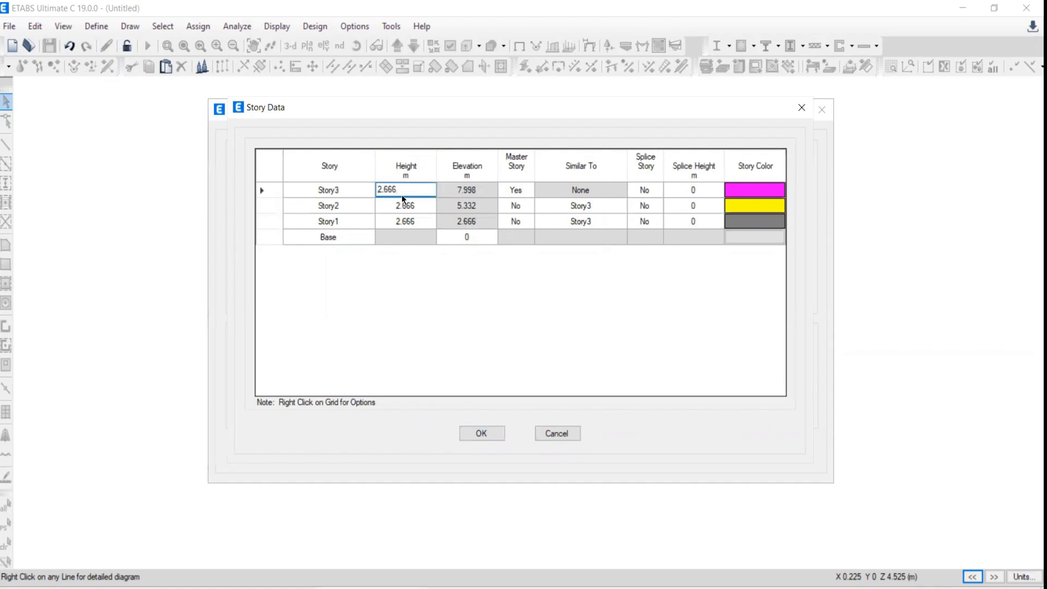
click(419, 217)
text(7)
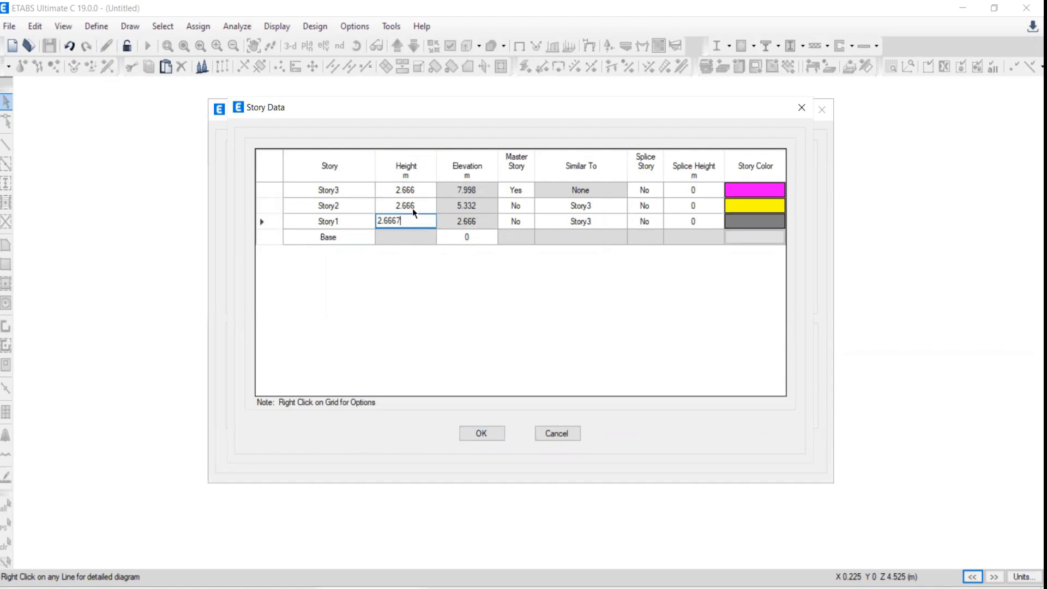
click(407, 205)
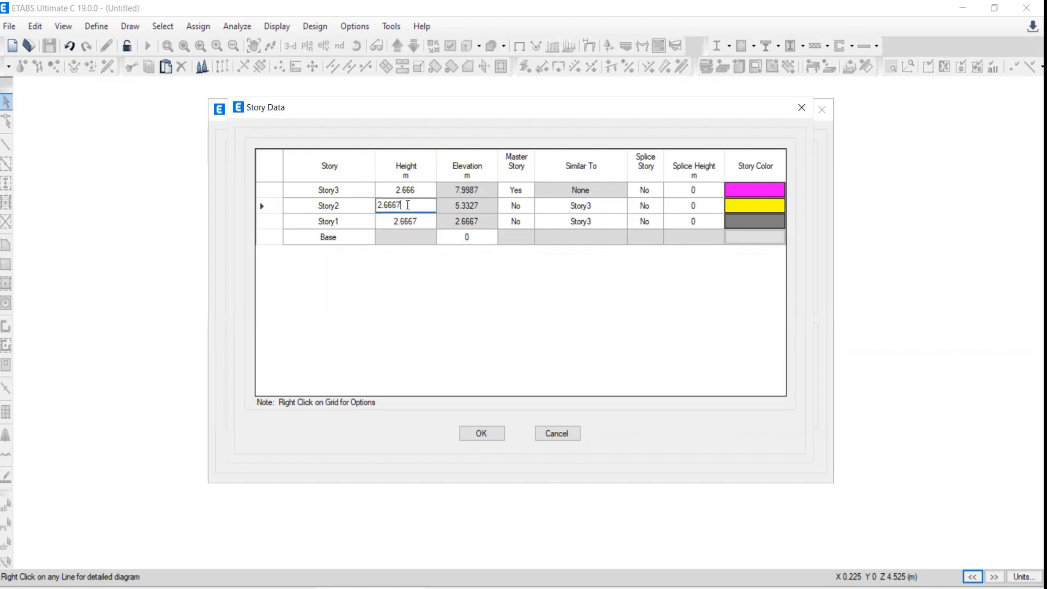
text(7)
click(408, 191)
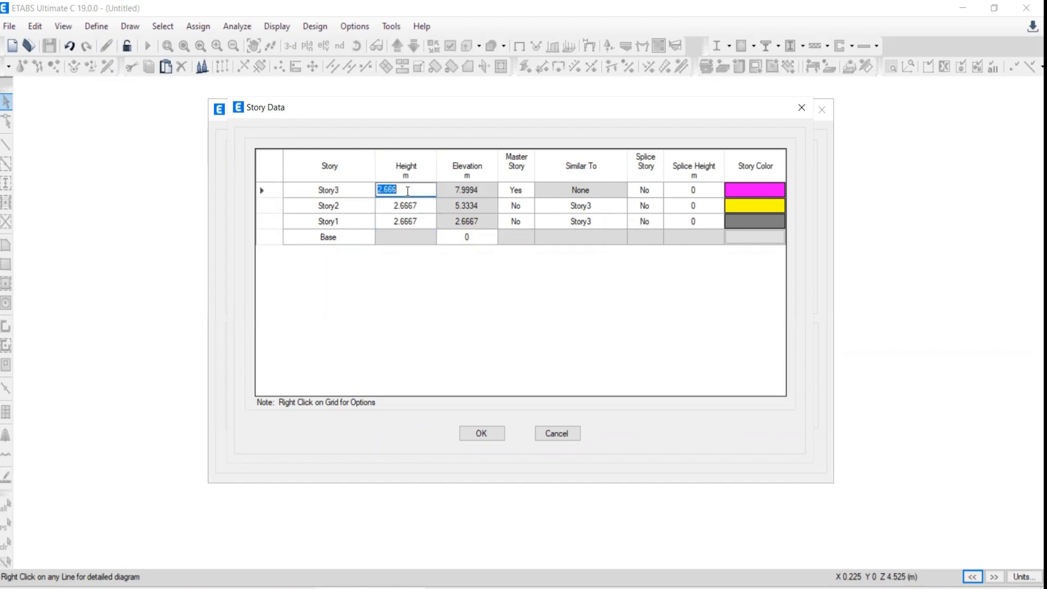
text(7)
click(407, 205)
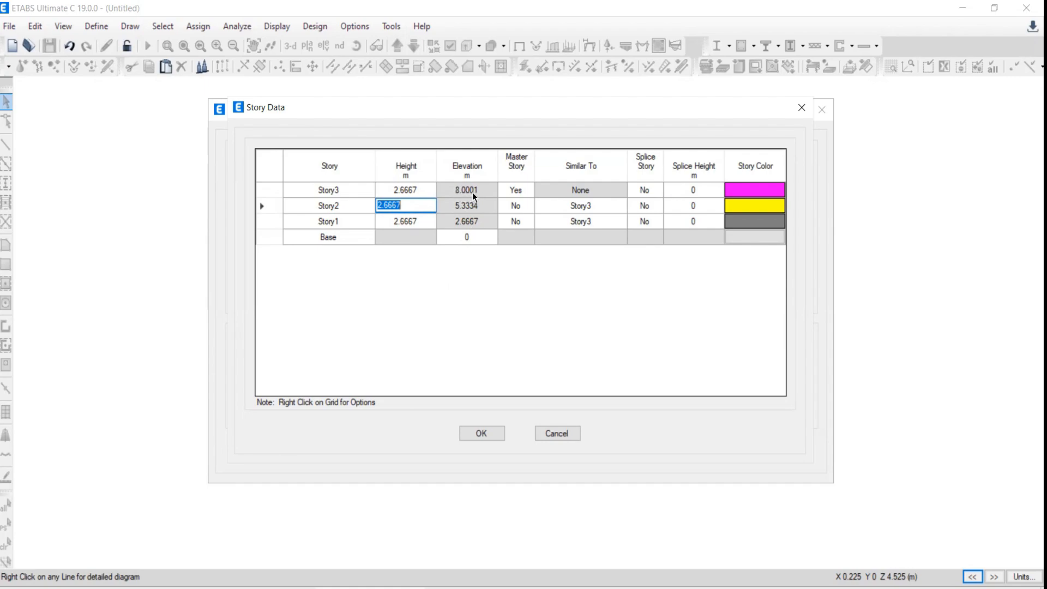
click(479, 433)
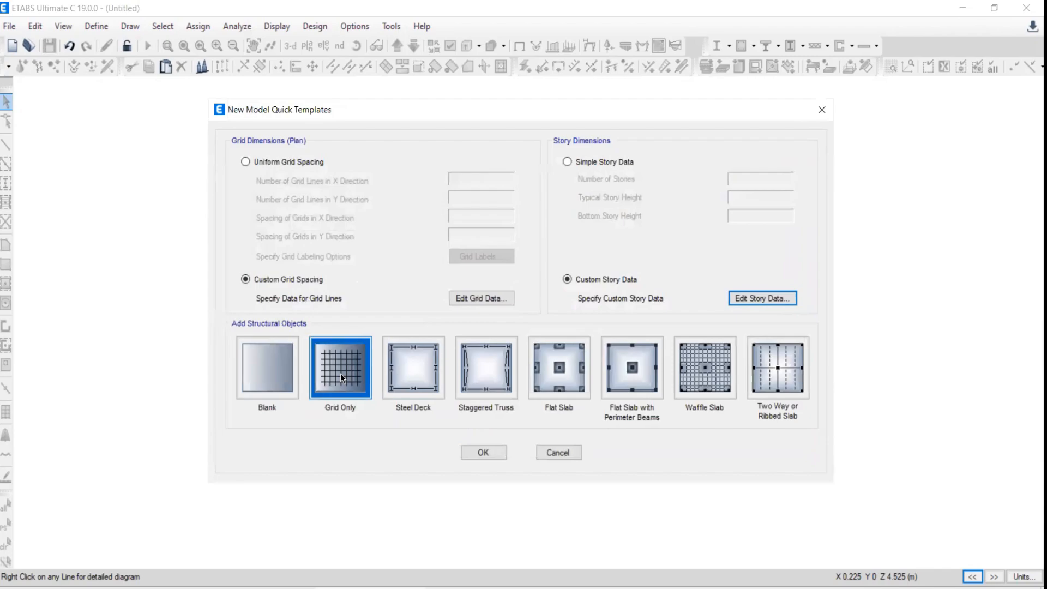
click(488, 453)
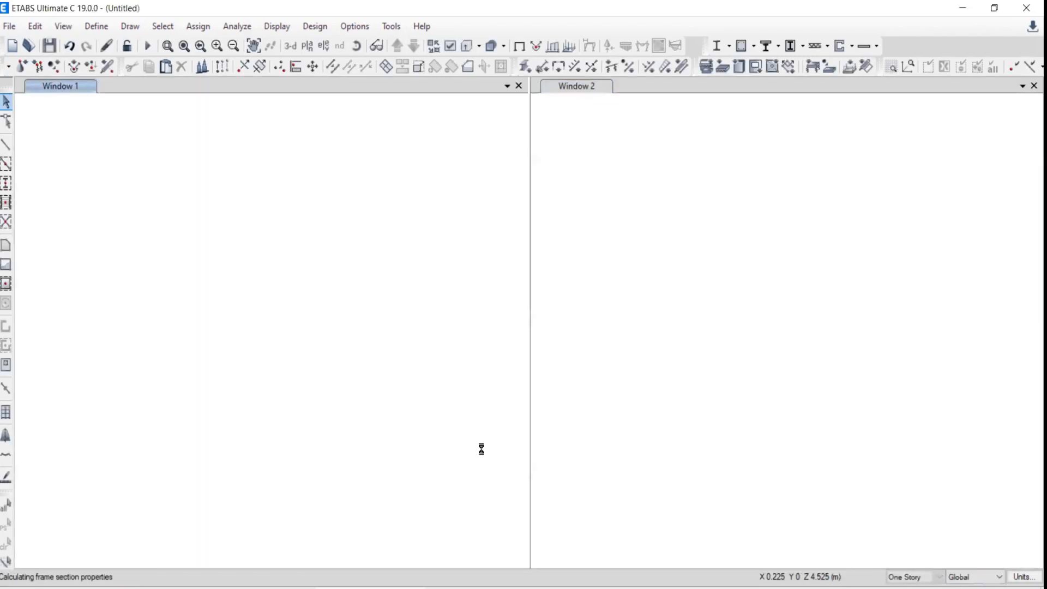
Step: Widen the plan view window and set it to the elevation along grid line 1
drag(528, 285, 827, 259)
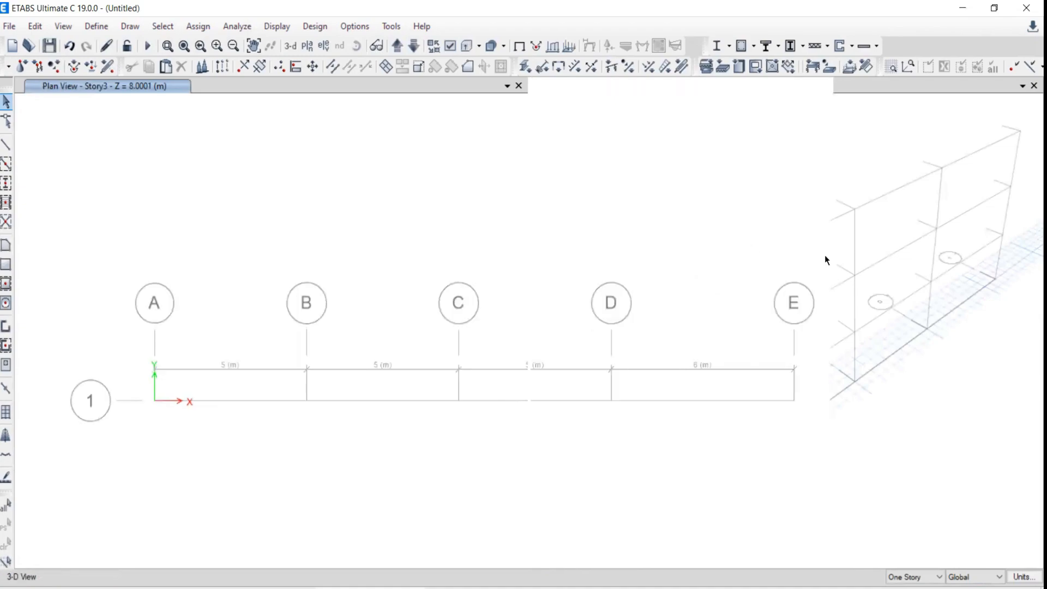
click(319, 47)
click(400, 267)
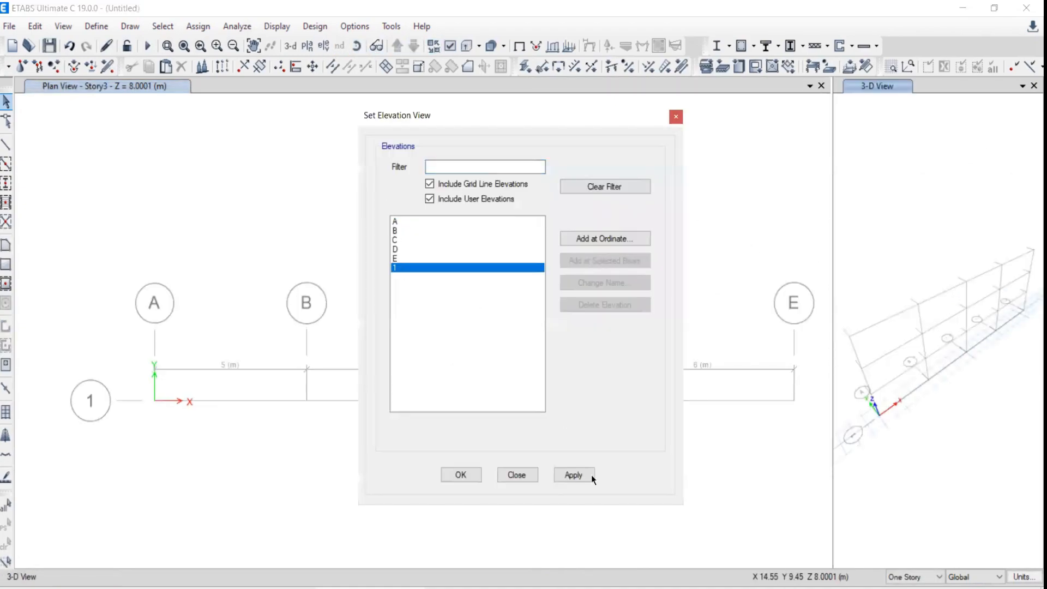
click(571, 476)
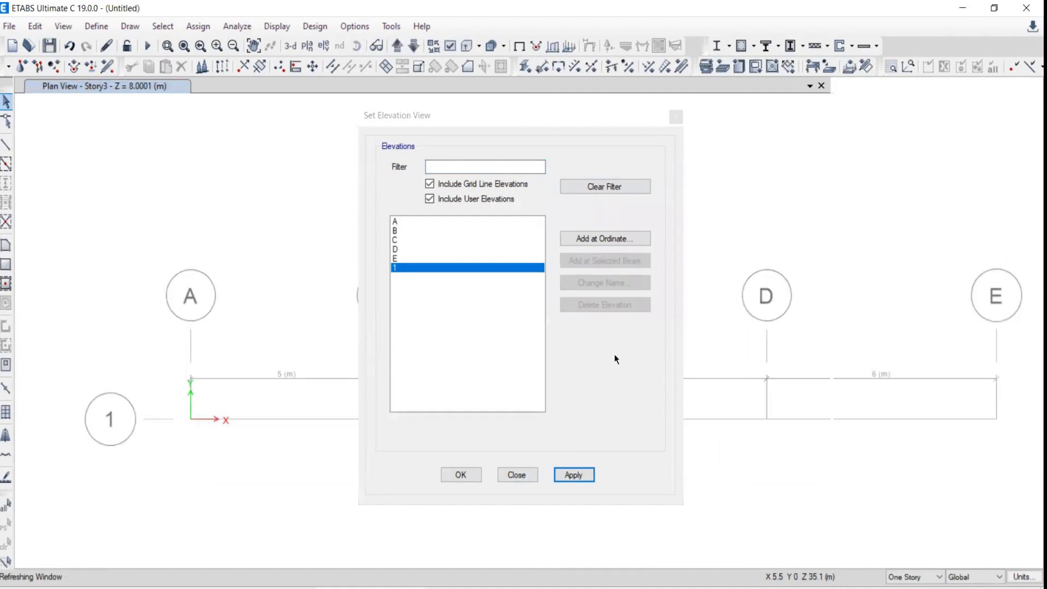
click(571, 474)
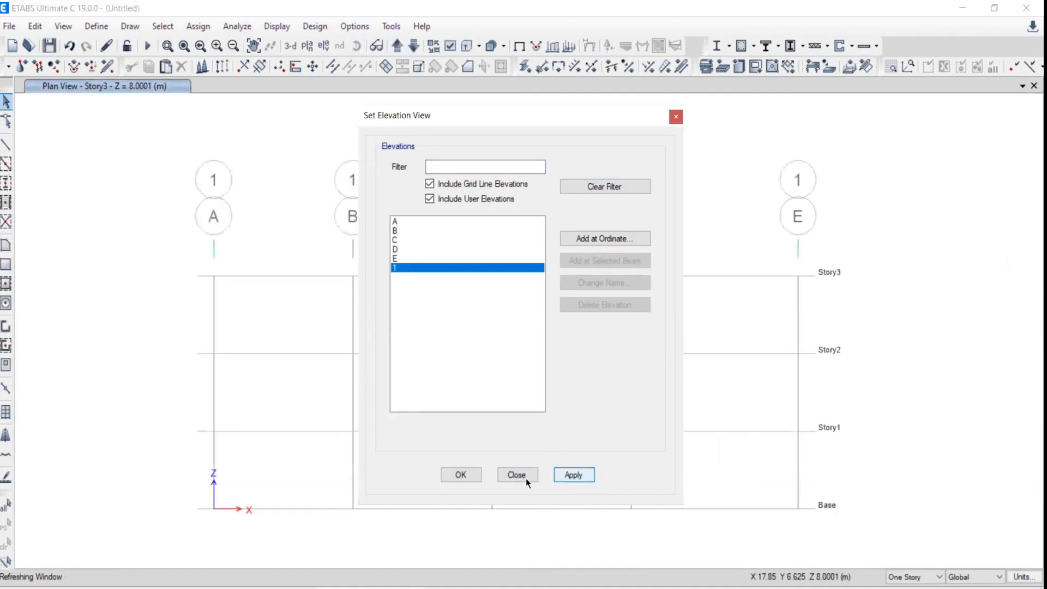
click(517, 475)
key(alt+Tab)
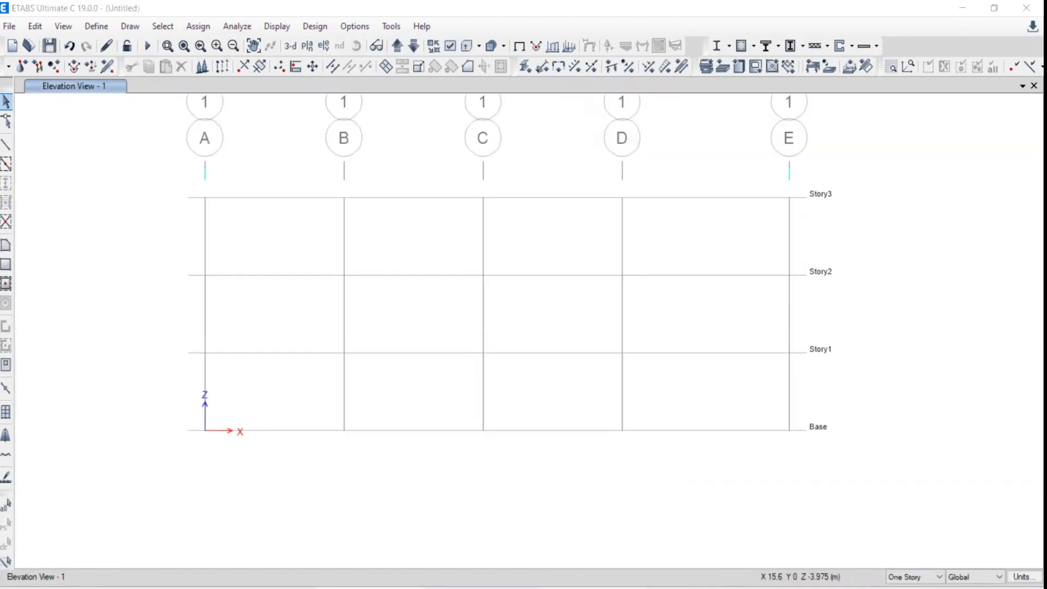
key(alt+Tab)
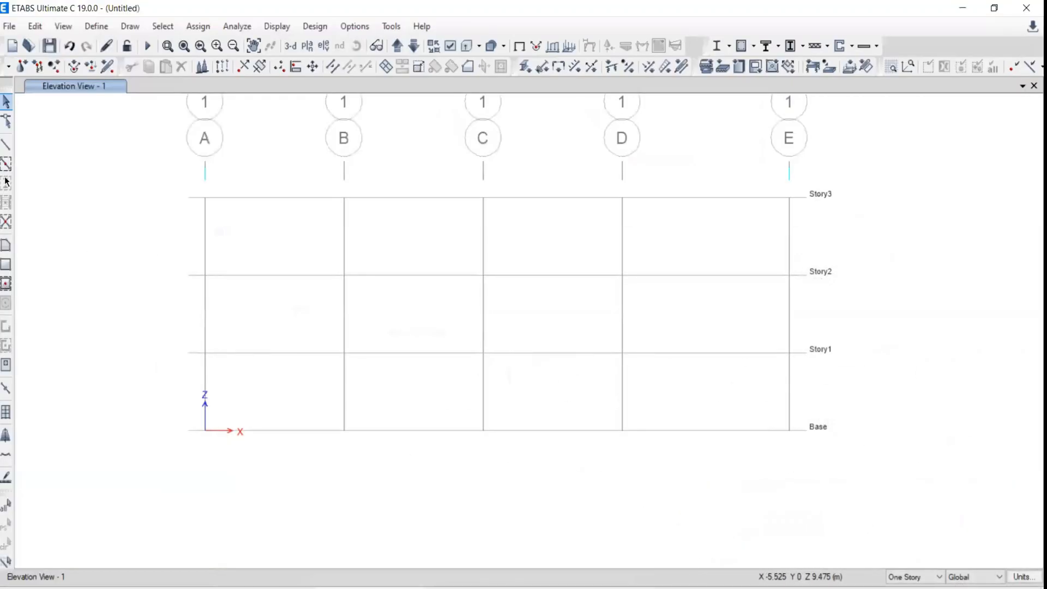
Step: Draw the top chord as continuous A-LatBm frame segments along Story3 from grid A through B, C and D to E
click(6, 146)
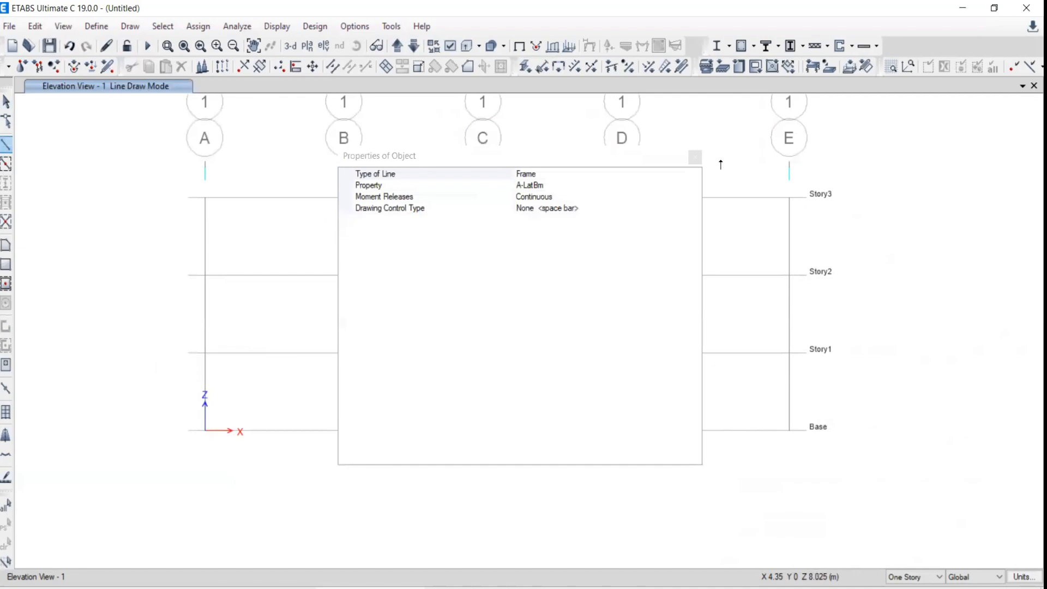
click(695, 157)
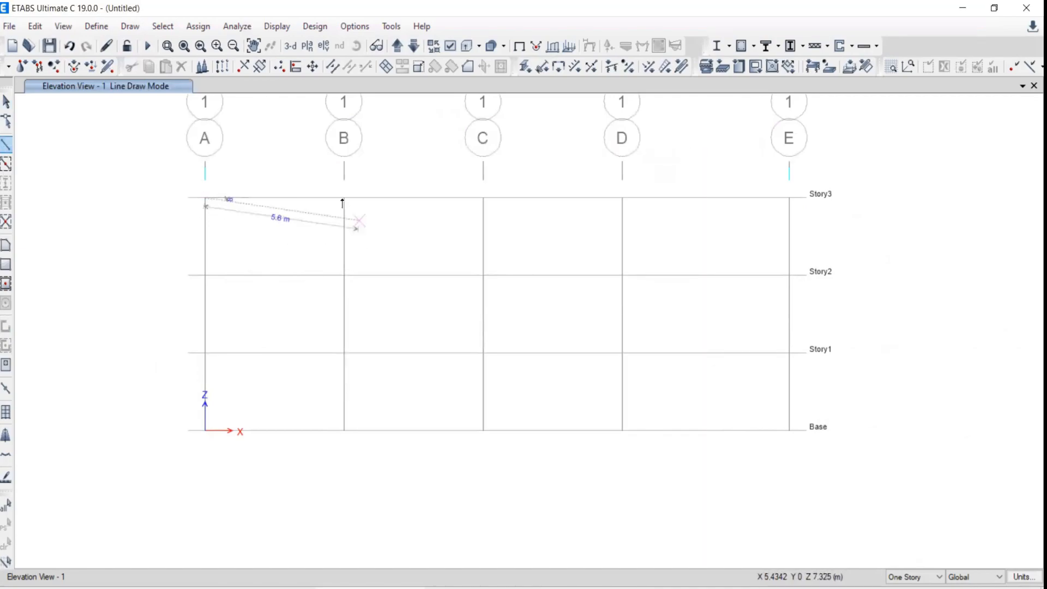
click(344, 198)
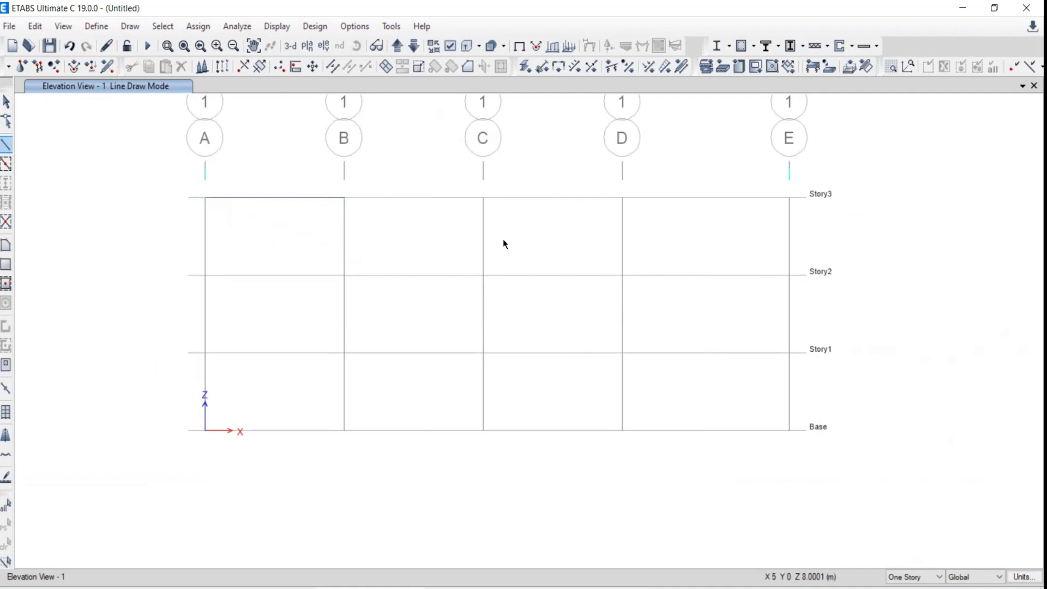
click(483, 198)
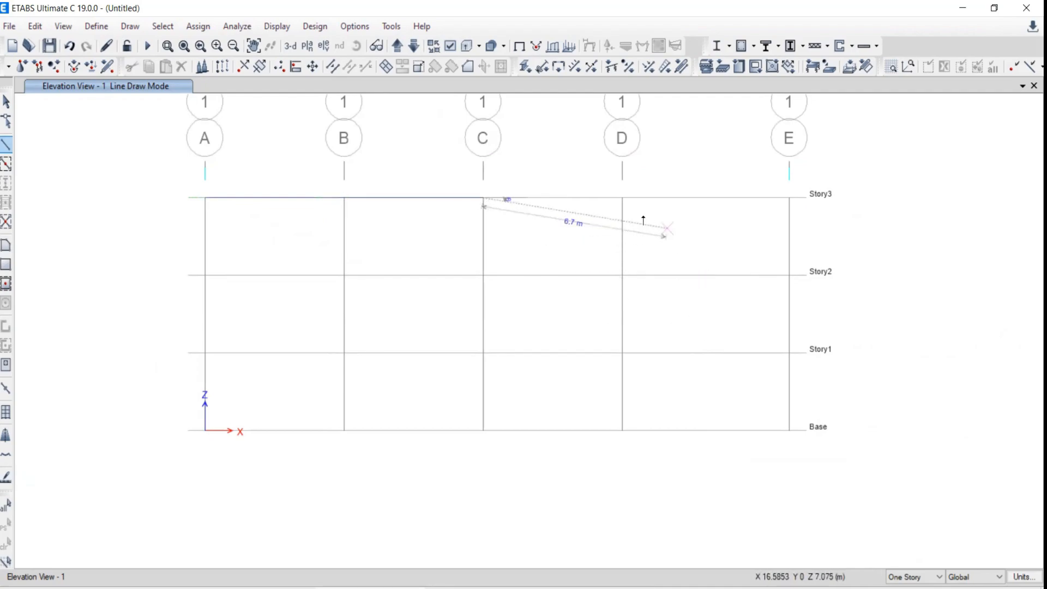
click(622, 198)
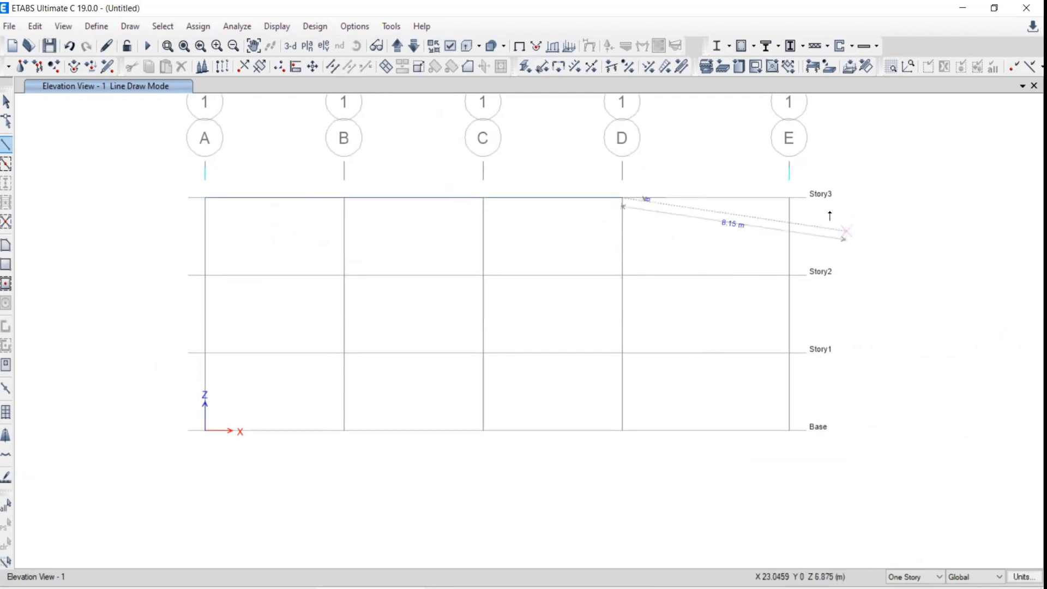
click(790, 198)
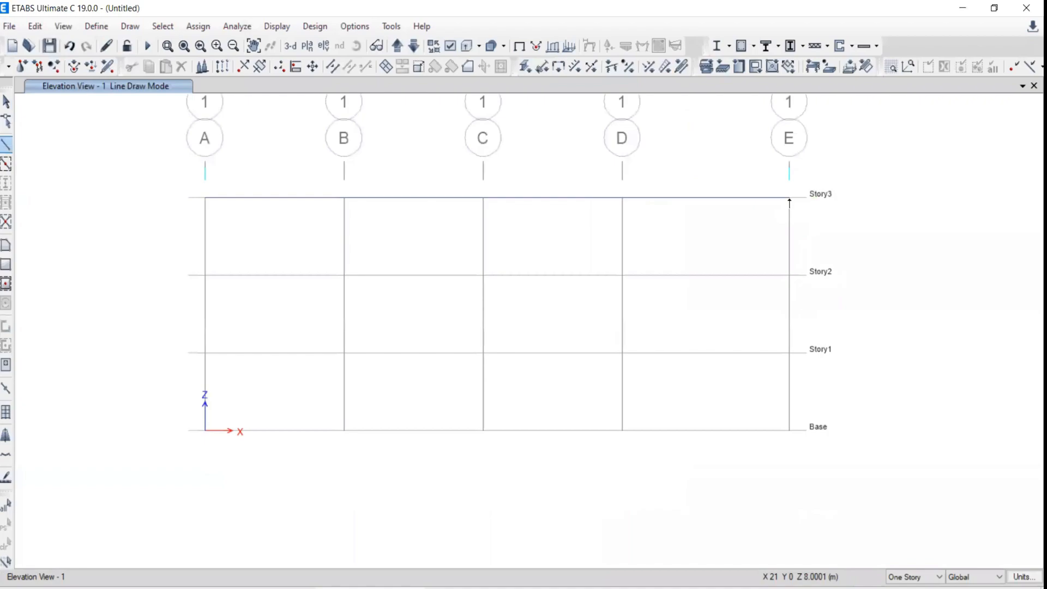
click(789, 198)
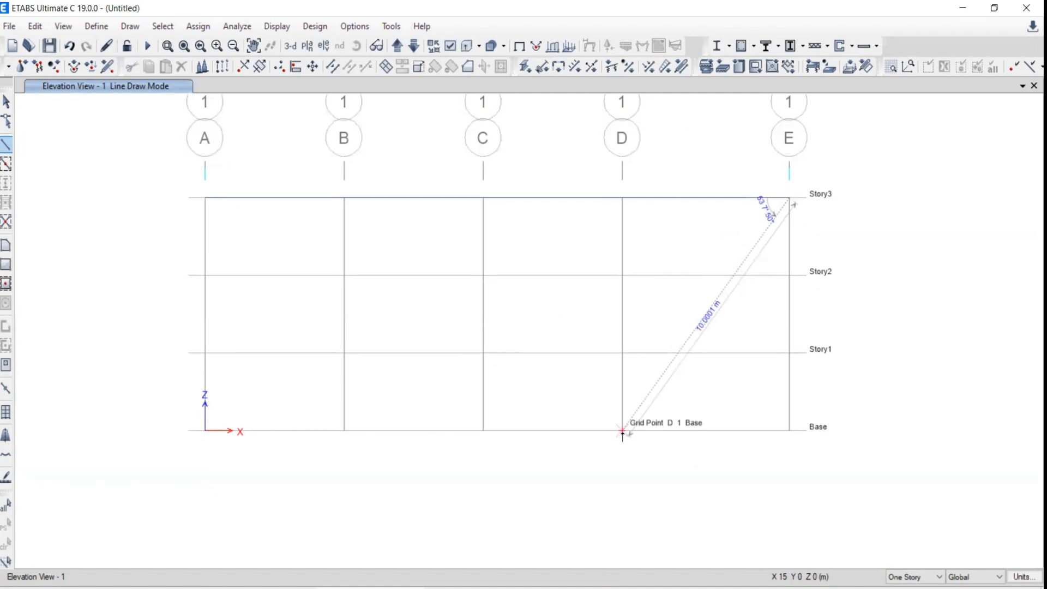
scroll(622, 436, up, 3)
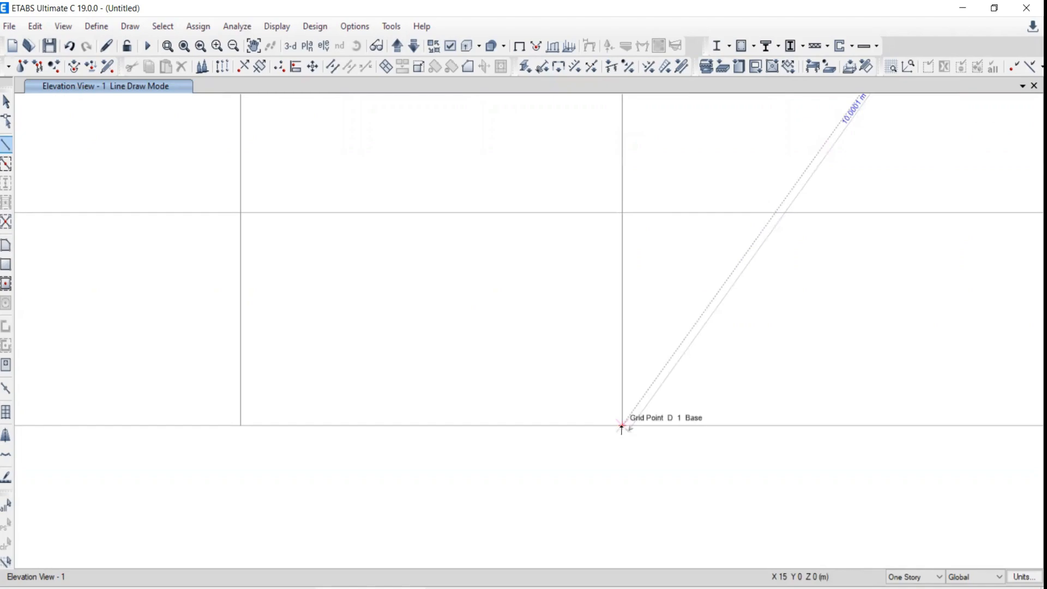
right_click(766, 339)
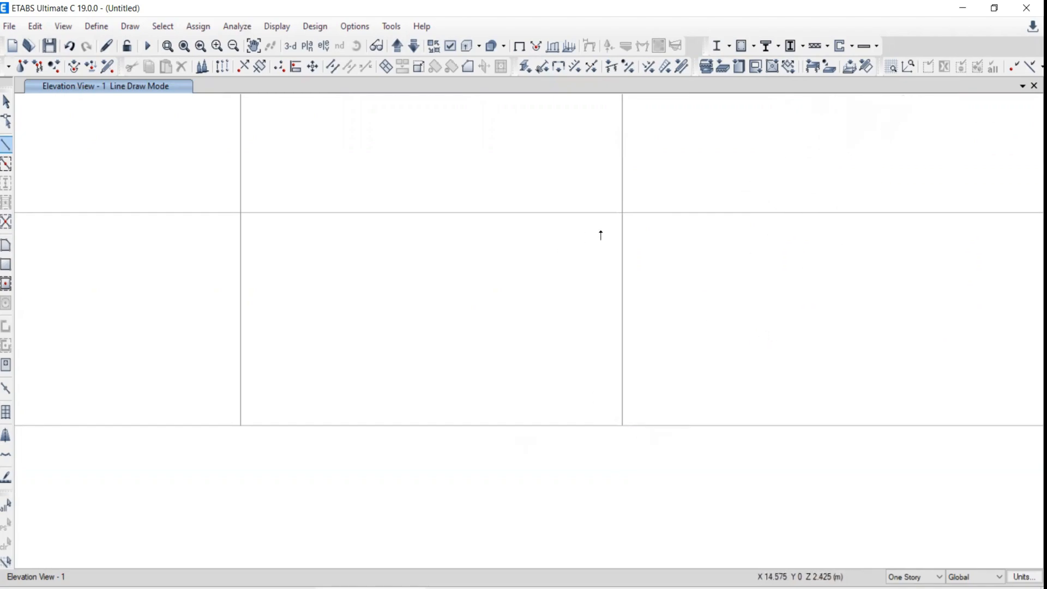
scroll(622, 217, down, 4)
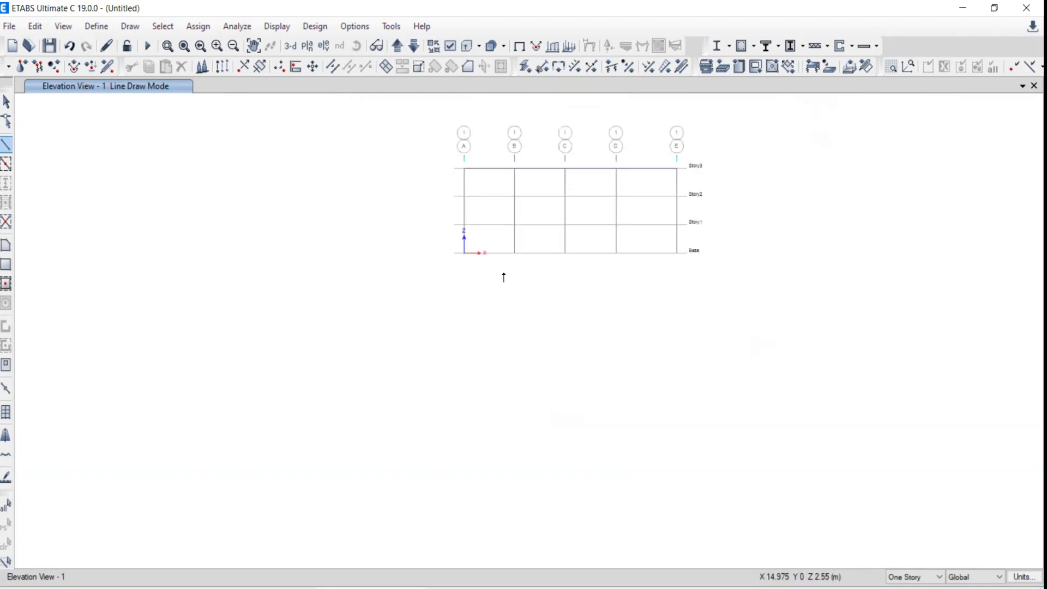
scroll(487, 276, up, 2)
scroll(510, 264, up, 2)
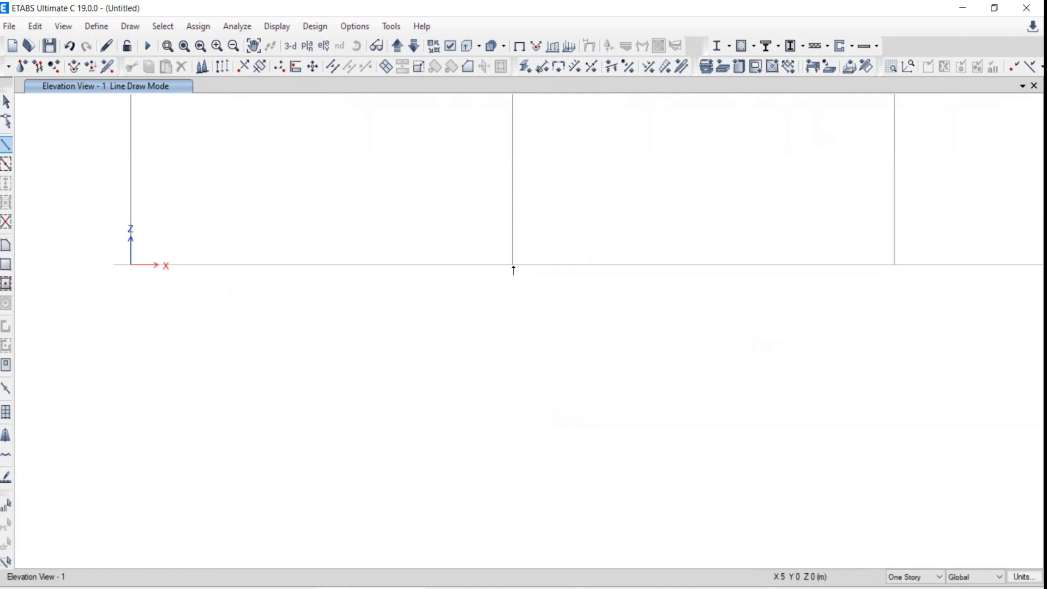
scroll(513, 271, down, 2)
middle_drag(683, 297, 606, 484)
Step: Check the grid points in the Story1 plan view and return to the elevation along grid line 1
click(303, 47)
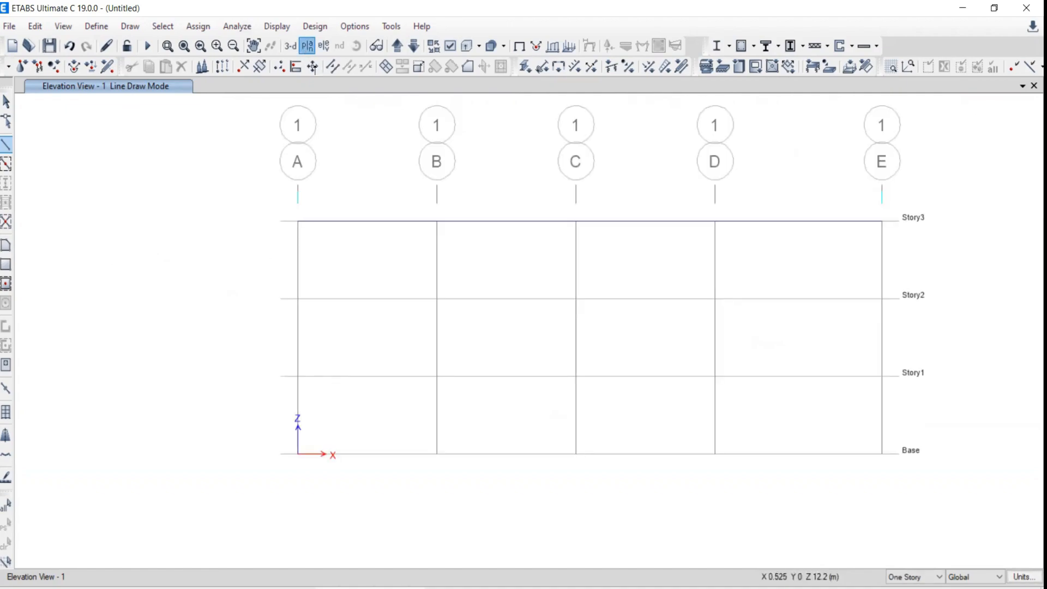
click(450, 272)
click(572, 469)
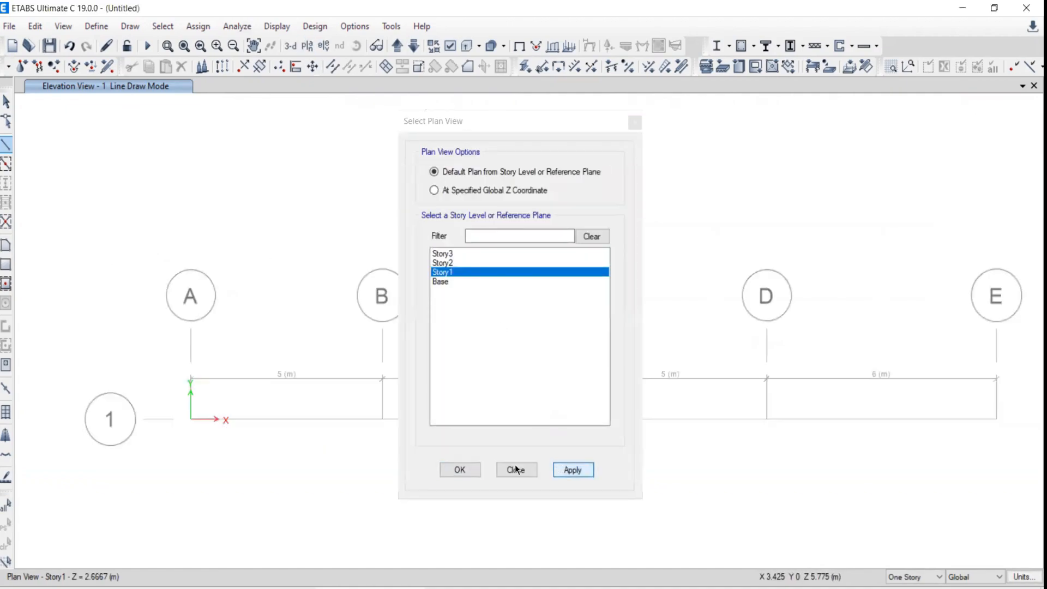
click(515, 470)
middle_drag(497, 378, 535, 300)
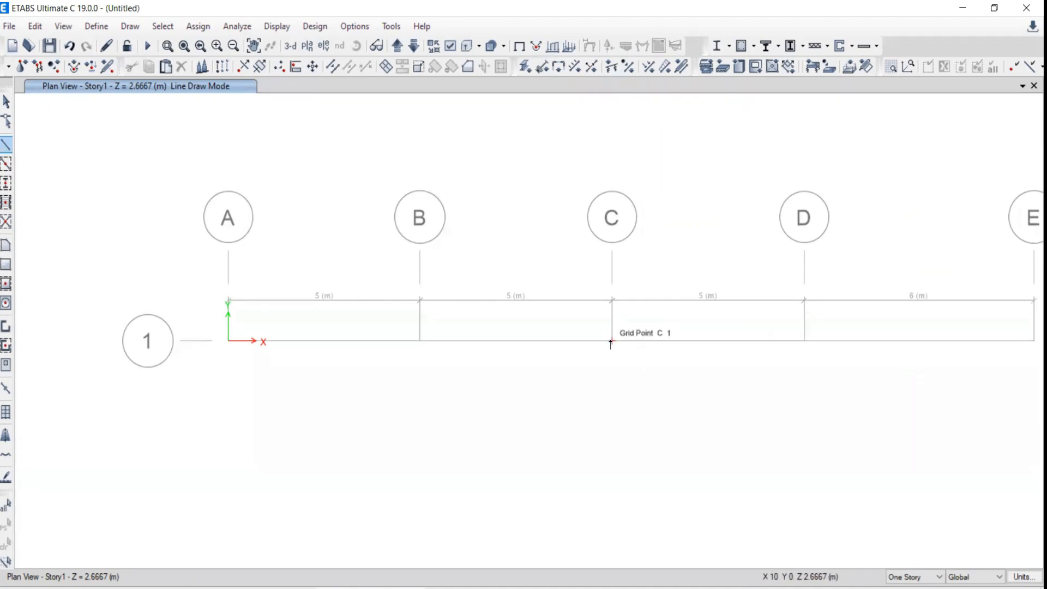
click(323, 46)
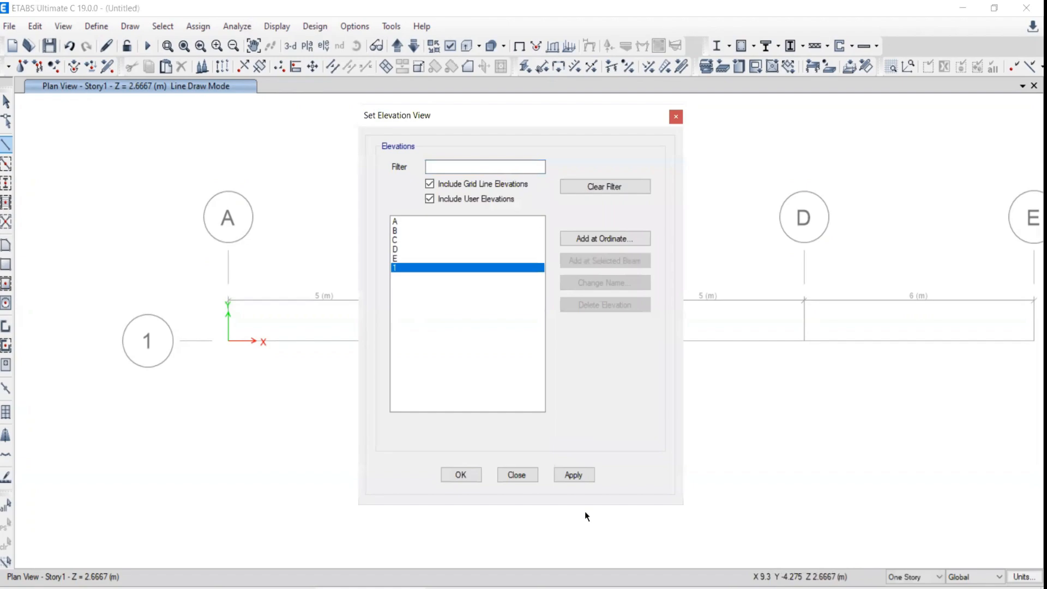
click(574, 475)
click(516, 474)
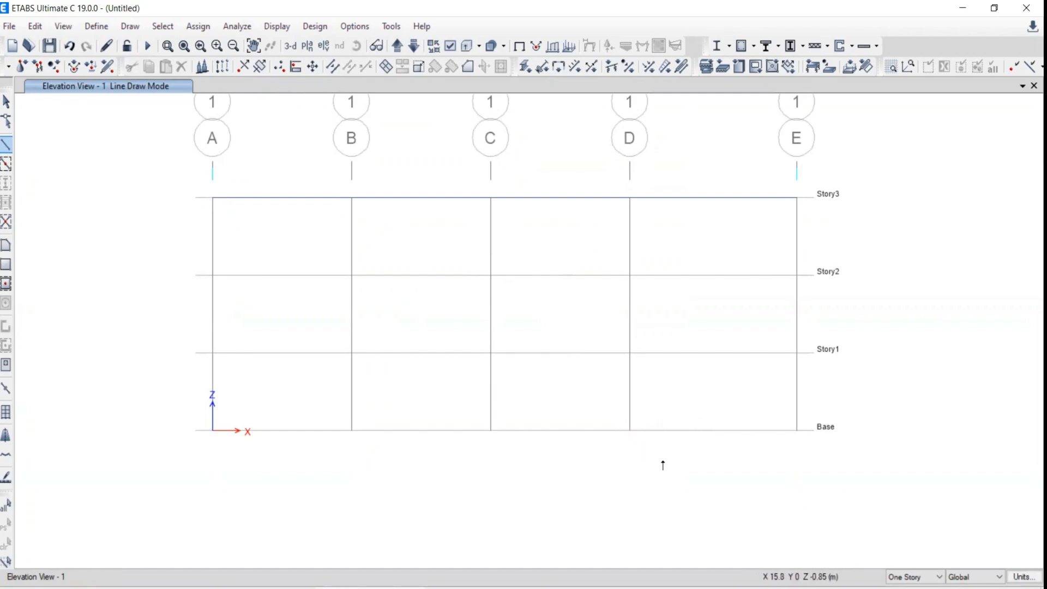
Step: Draw the inclined frame members from grid E at Story3 to grid D at Base and on to grid A at Story3
scroll(633, 430, up, 5)
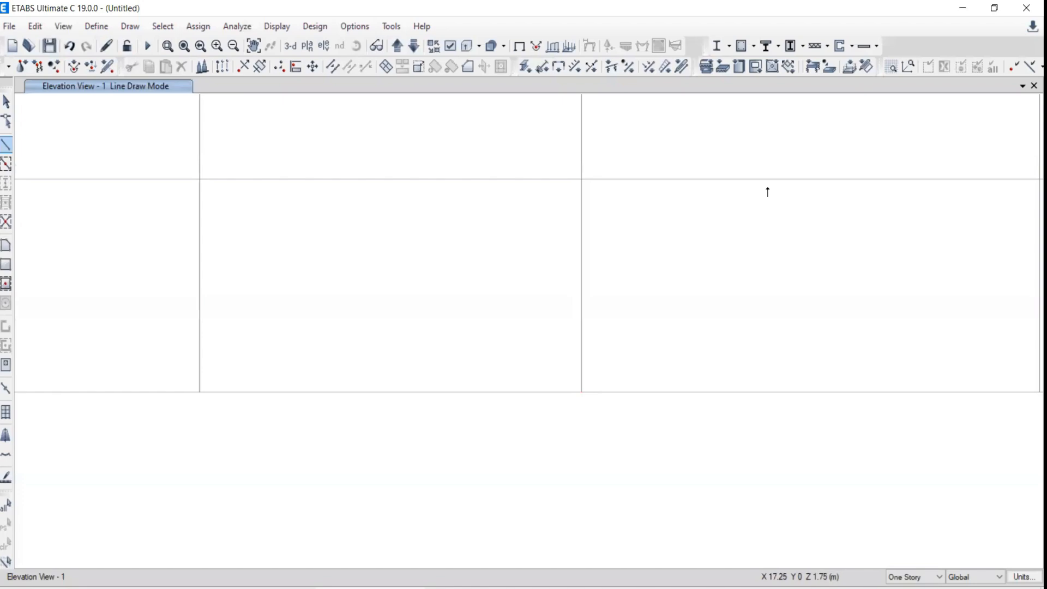
scroll(712, 288, down, 5)
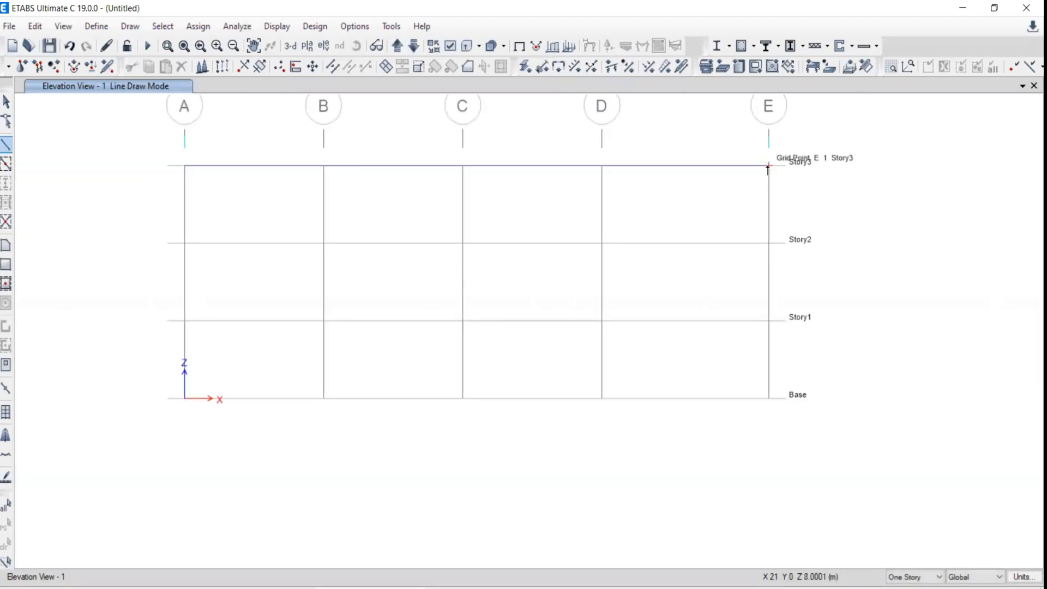
click(768, 165)
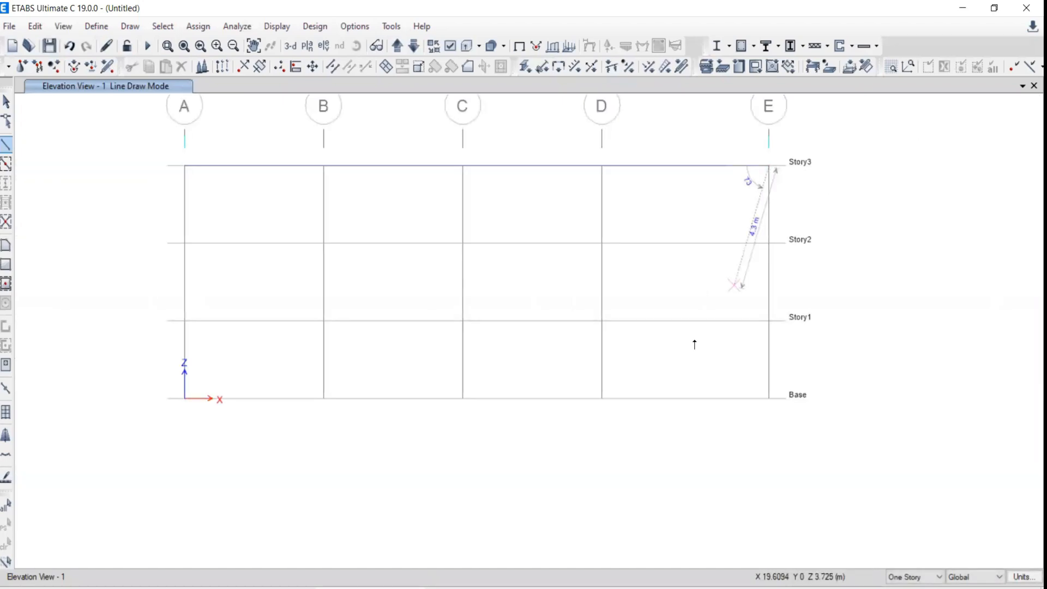
click(602, 398)
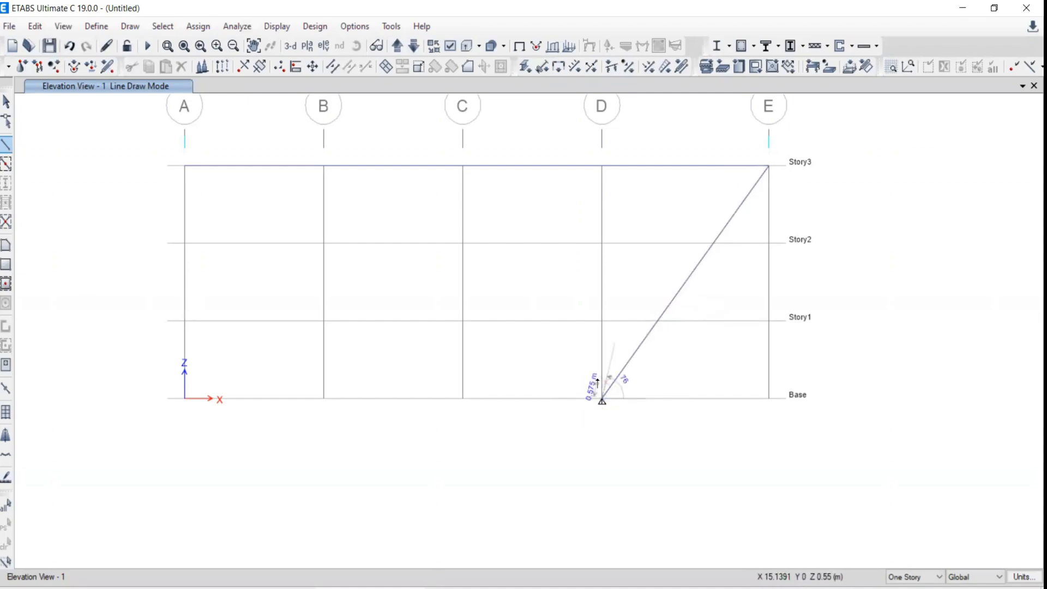
scroll(608, 421, up, 3)
scroll(613, 409, down, 3)
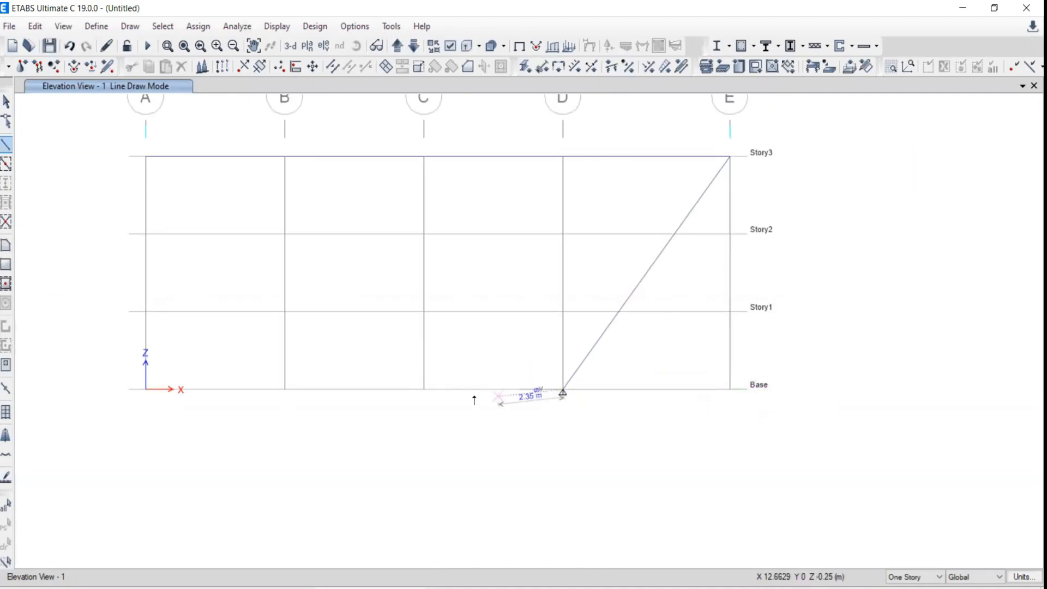
click(564, 388)
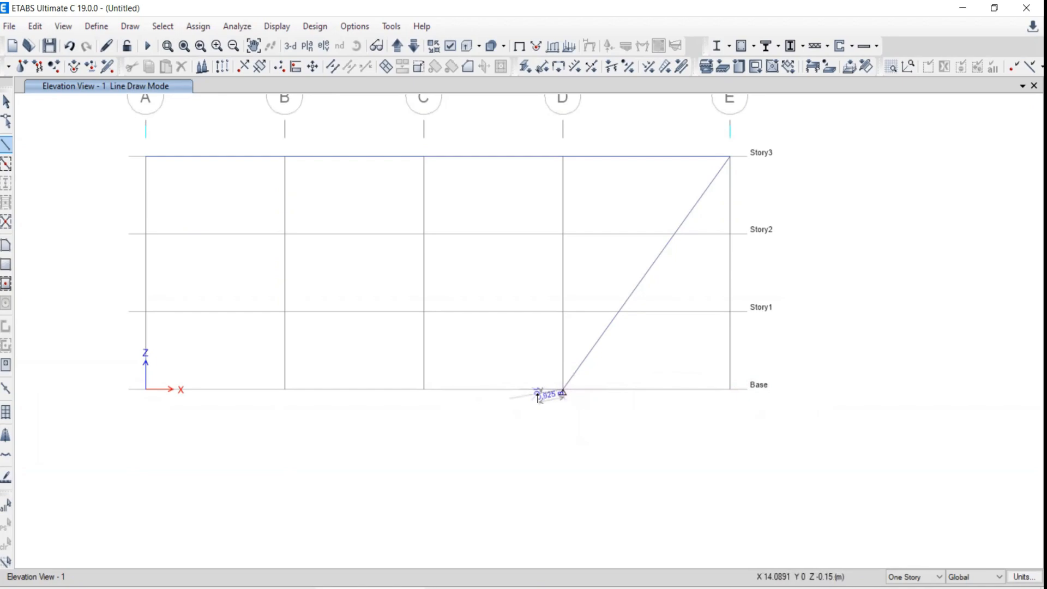
click(145, 157)
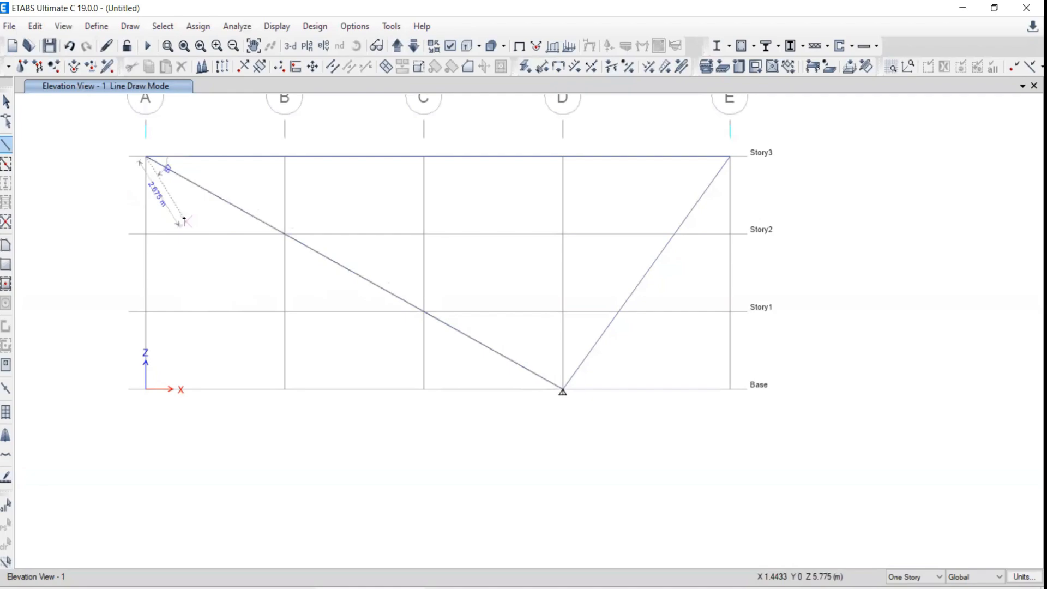
key(Escape)
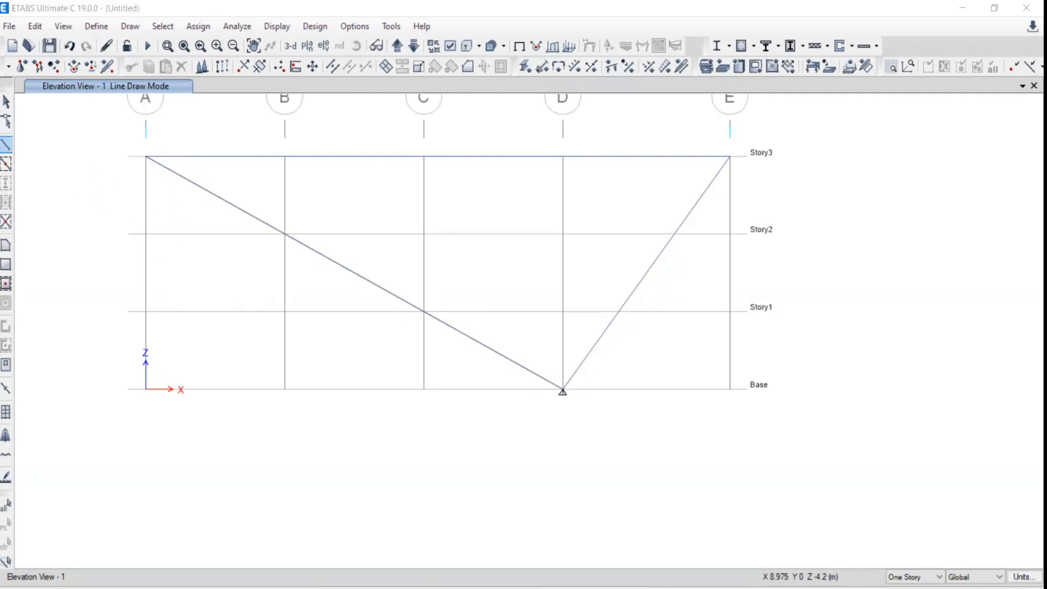
Step: Draw vertical frame members from Story3 down to Story2 on grid B and down to Story1 on grid C
key(alt+Tab)
key(alt+Tab)
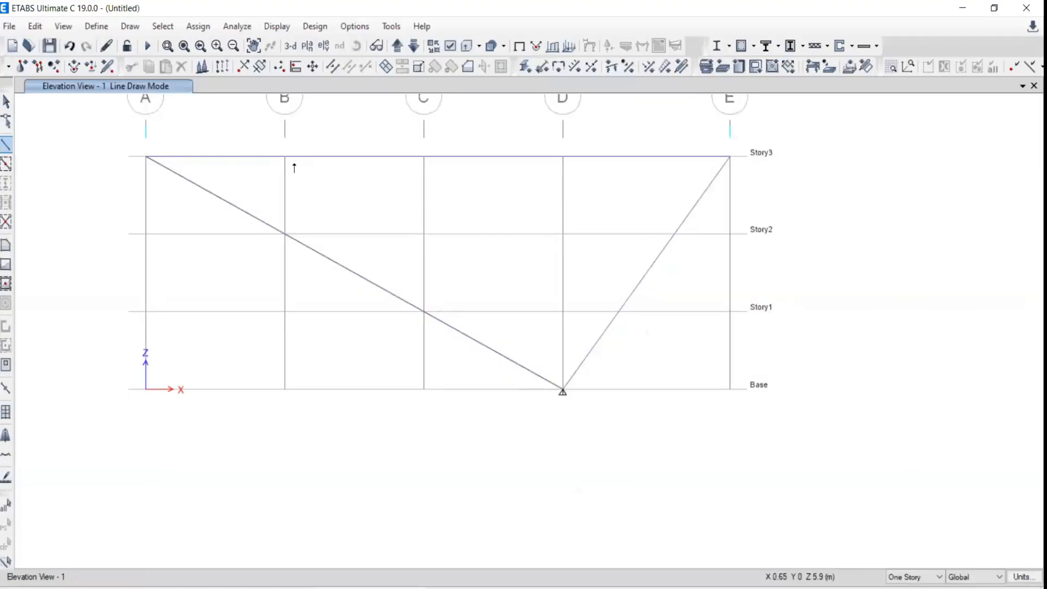
click(284, 157)
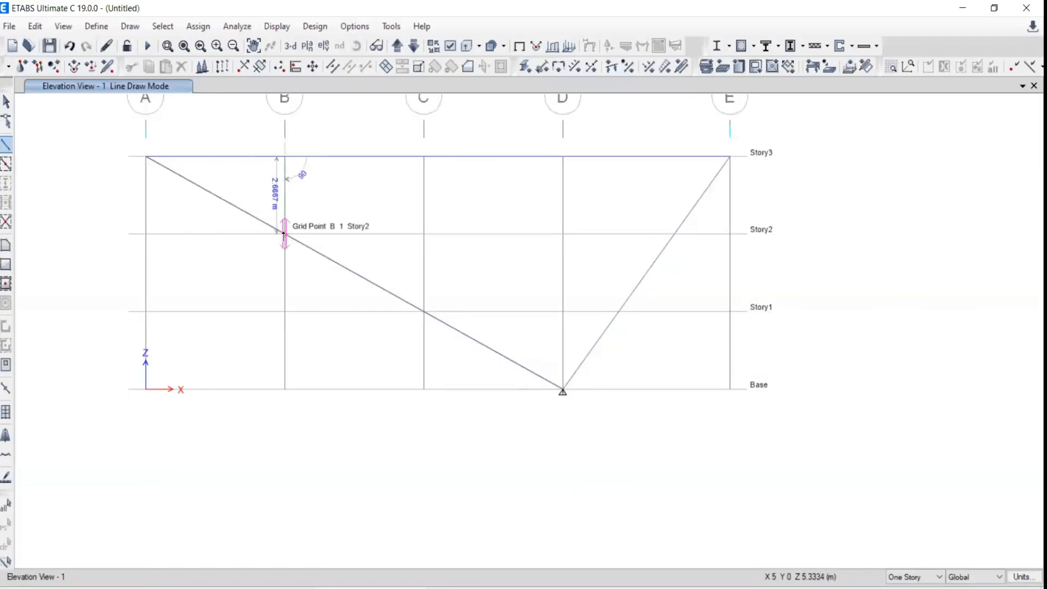
click(285, 235)
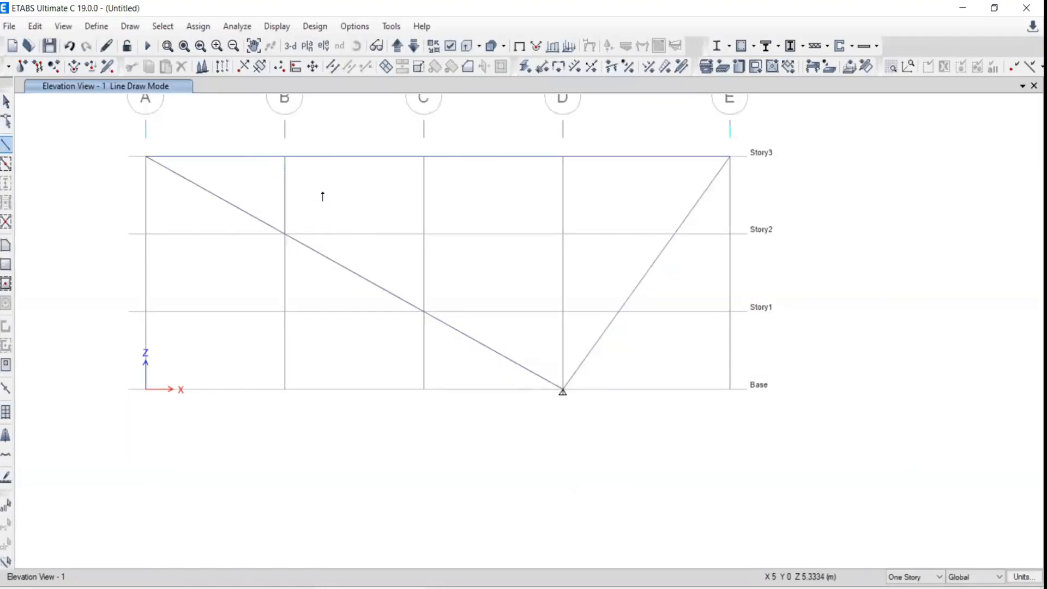
click(424, 157)
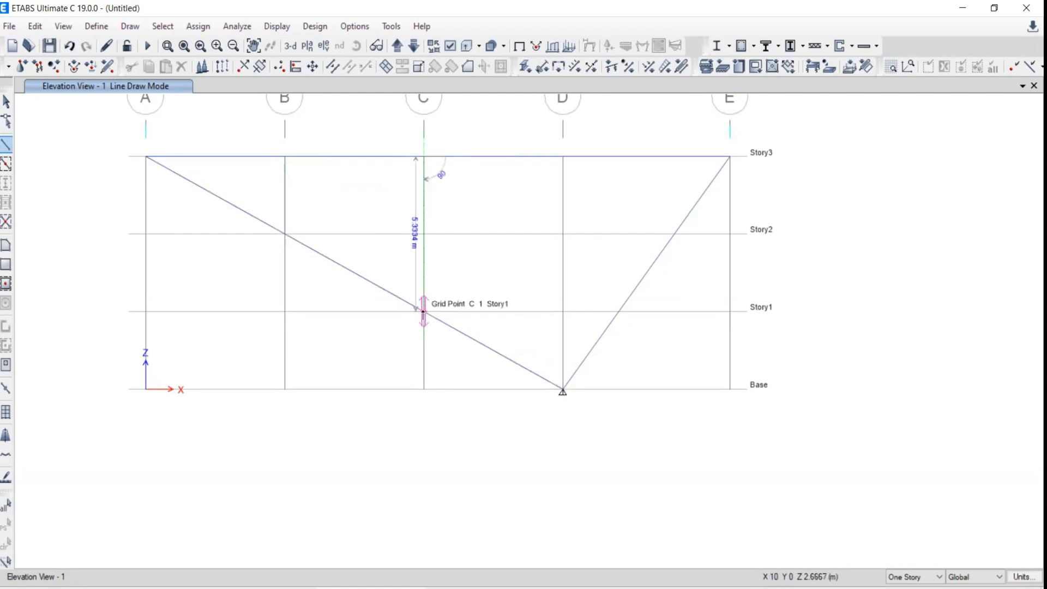
click(424, 311)
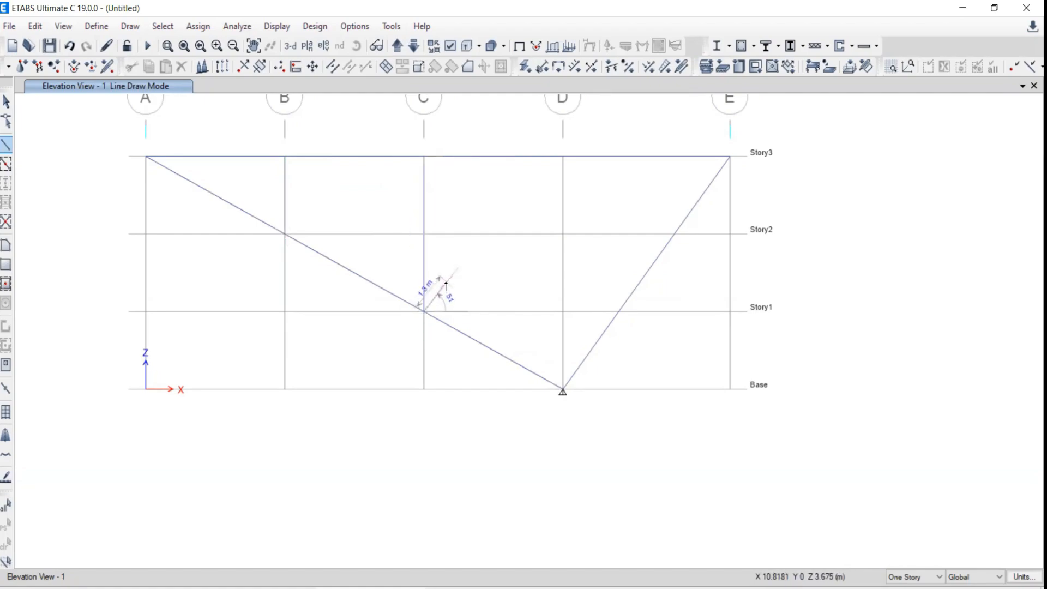
Step: Draw diagonal frame members from grid B at Story2 to grid C at Story3 and from grid C at Story1 to grid D at Story3
key(Escape)
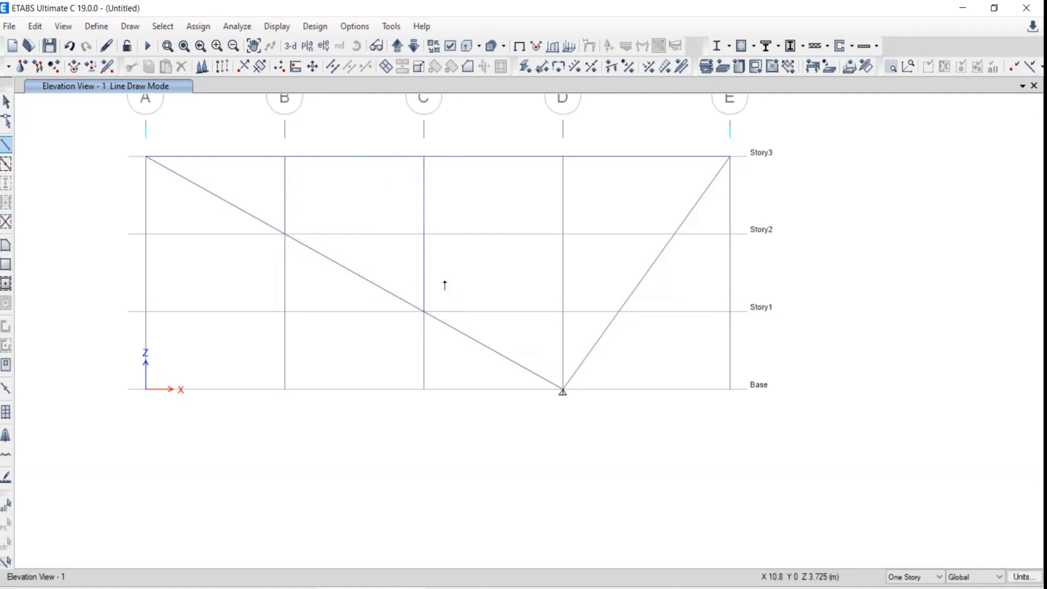
key(alt+Tab)
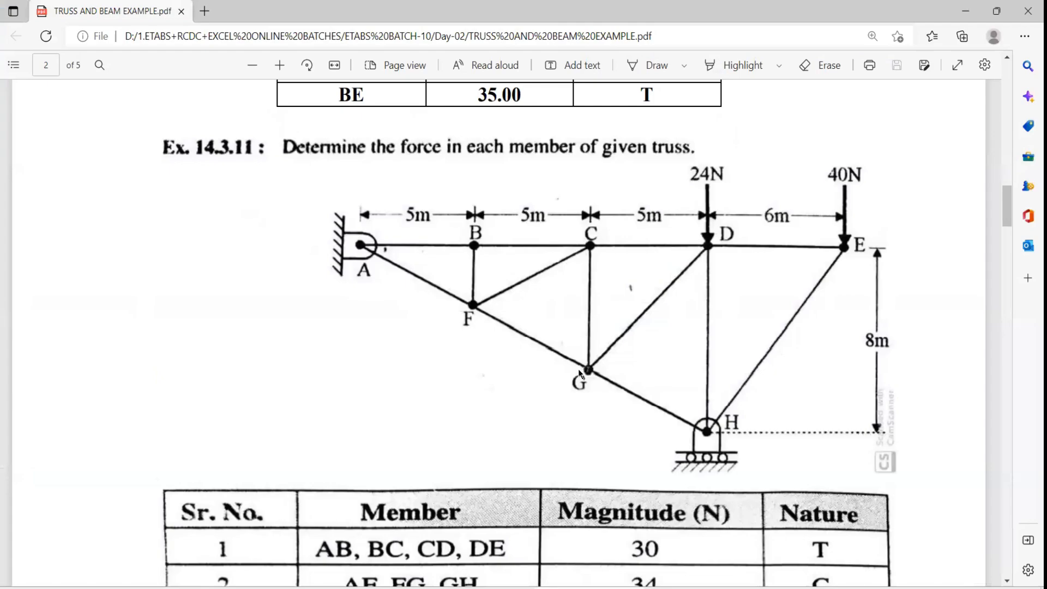
key(alt+Tab)
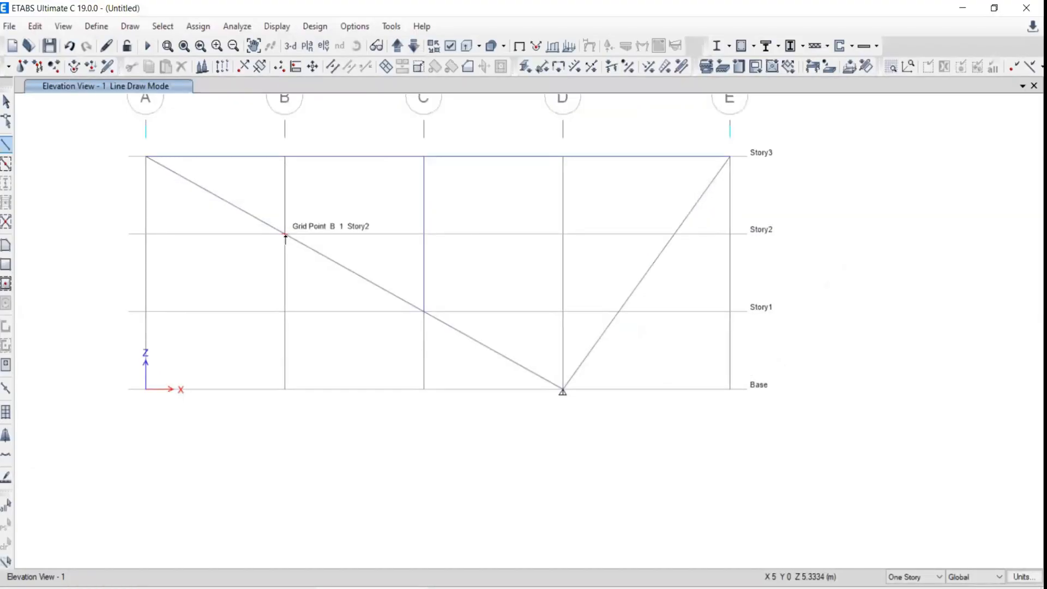
click(285, 234)
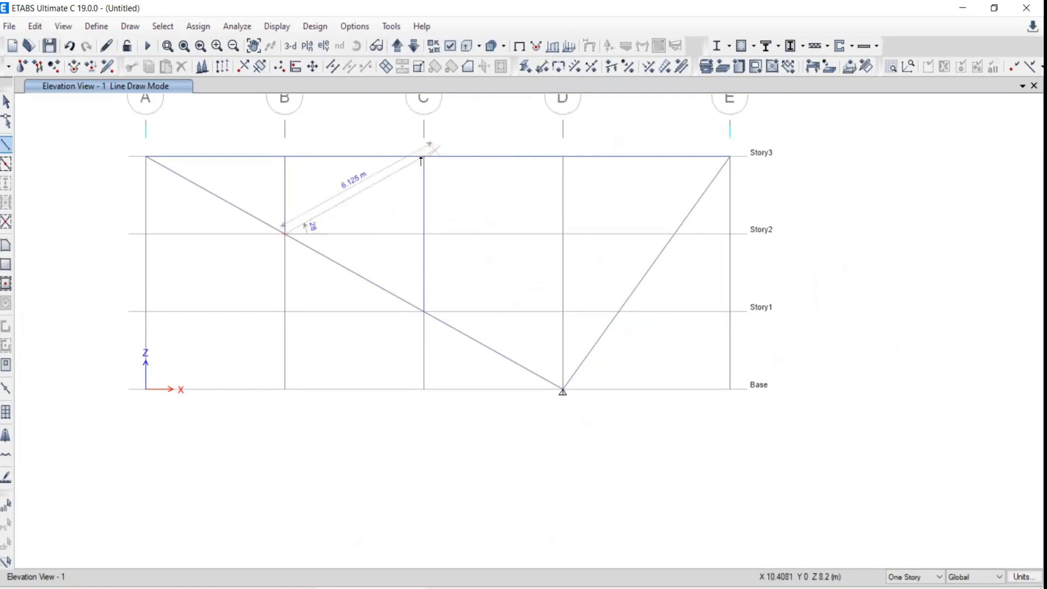
click(424, 157)
key(Escape)
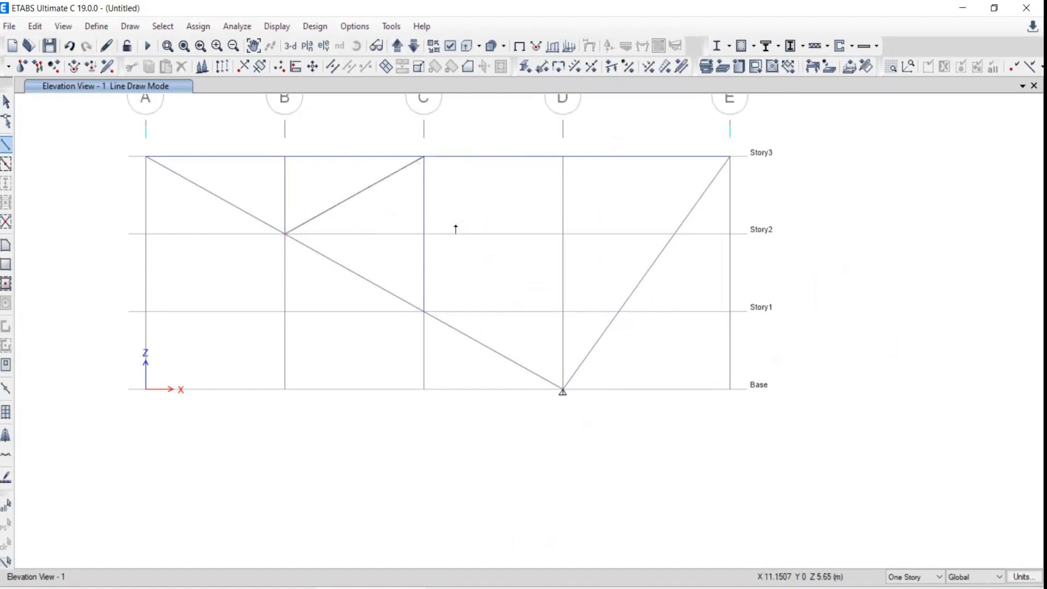
click(424, 311)
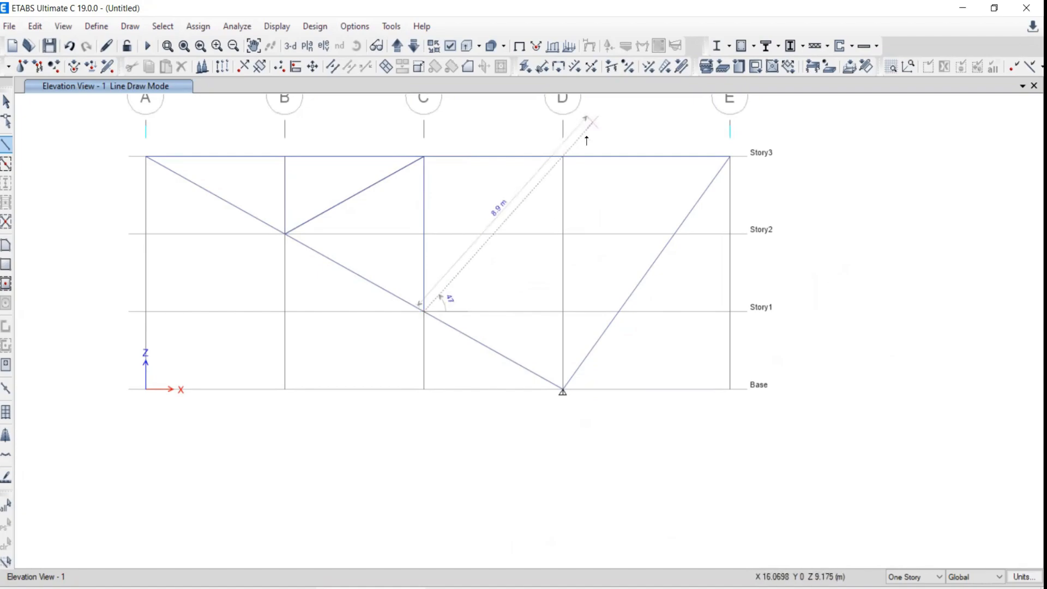
click(562, 157)
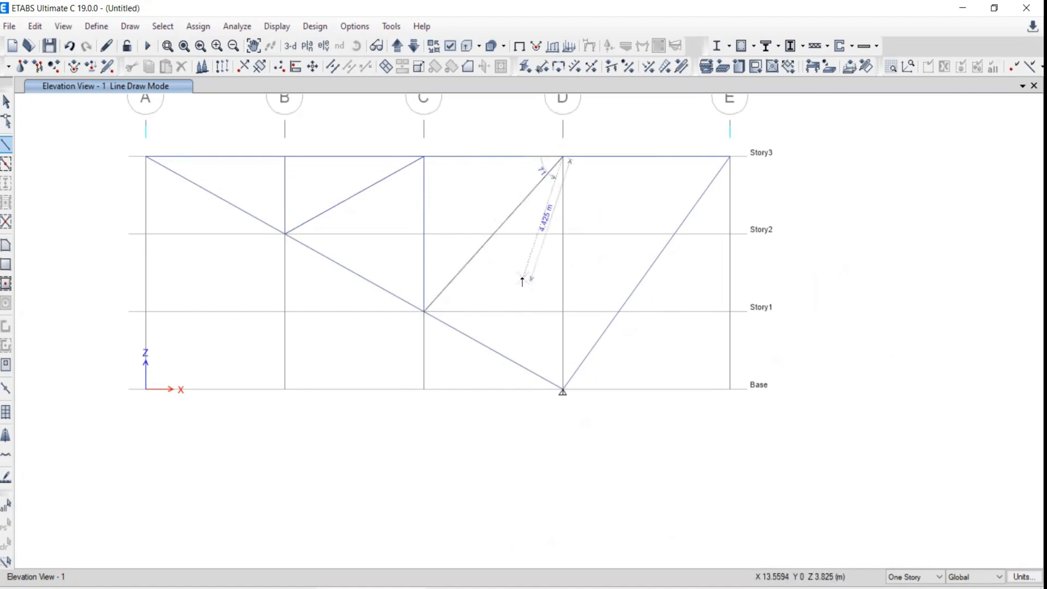
key(Escape)
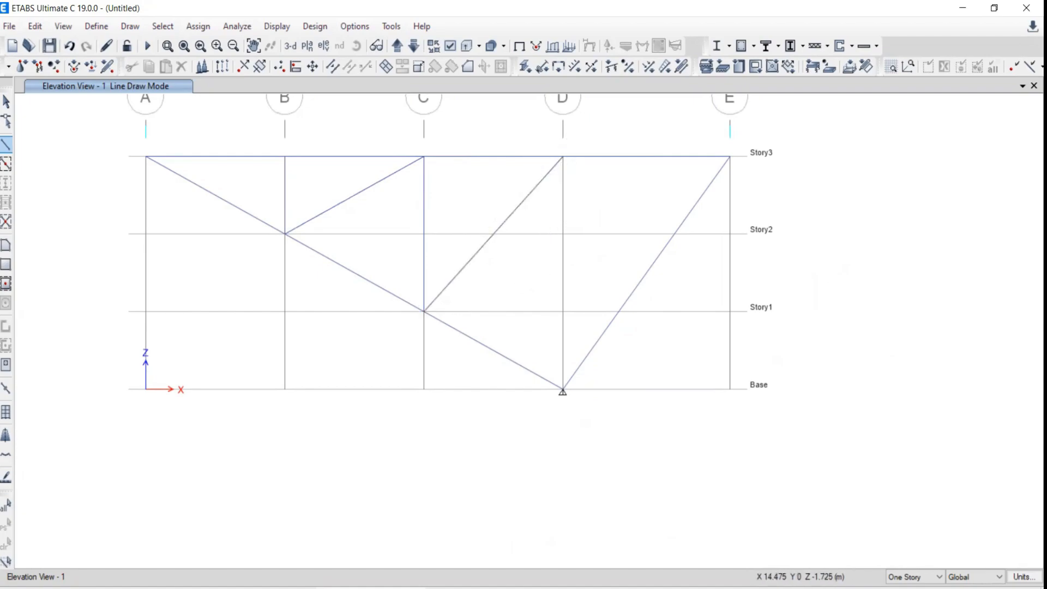
Step: Draw a vertical frame member on grid D from Story3 down to Base and end line drawing
click(562, 158)
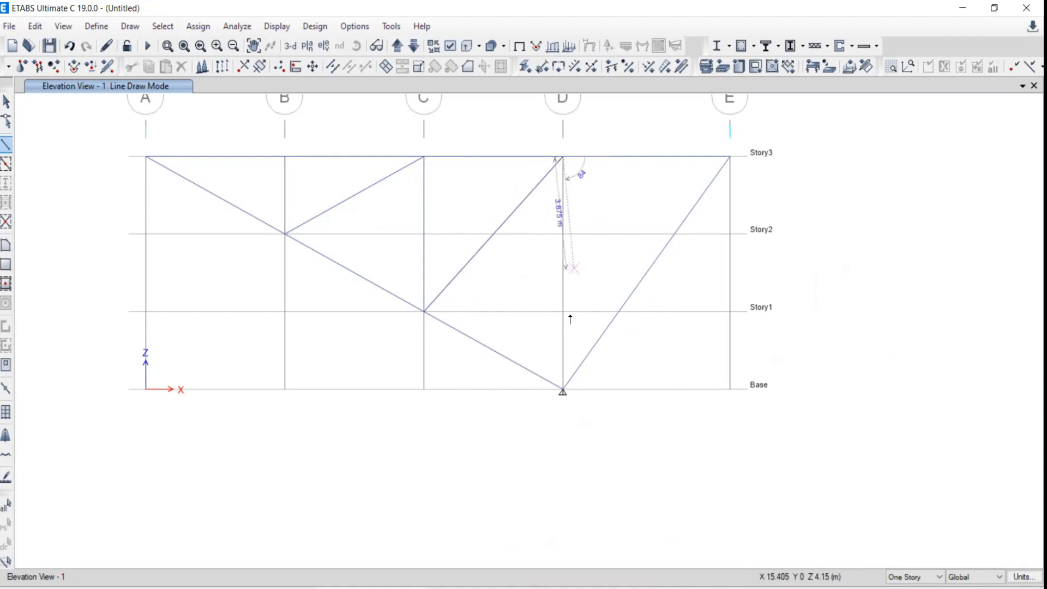
click(563, 392)
key(Escape)
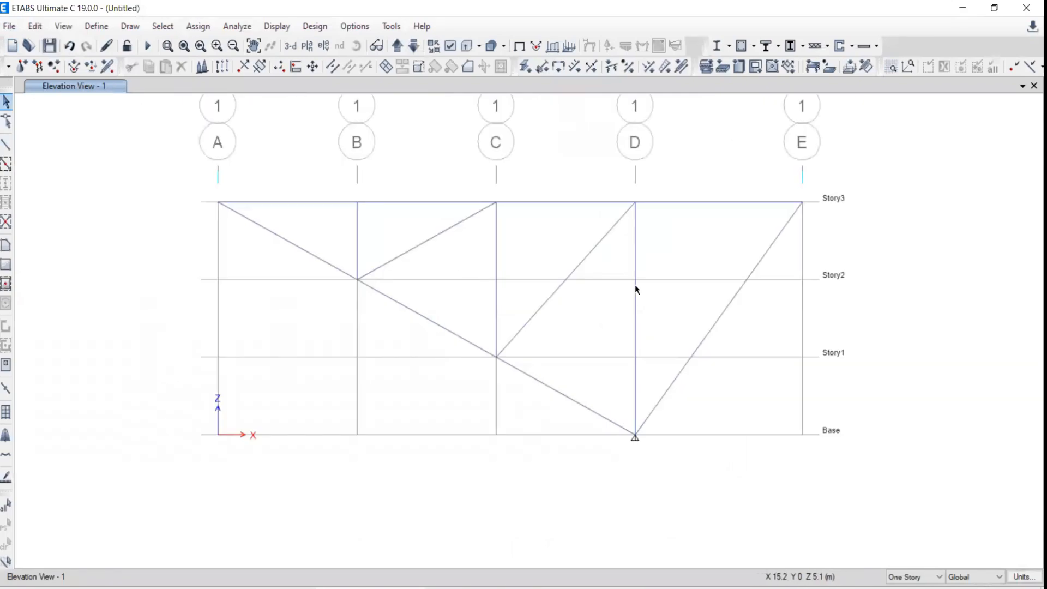
middle_drag(597, 302, 542, 309)
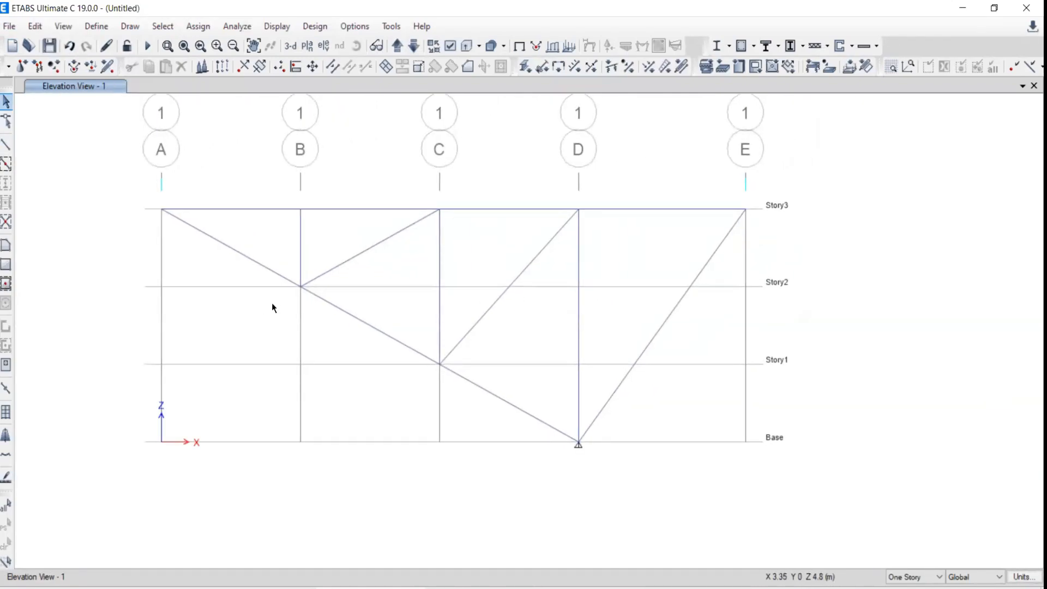
Step: Change the grid color of grid system G1 to a lighter grey with red, green and blue at 168
click(35, 26)
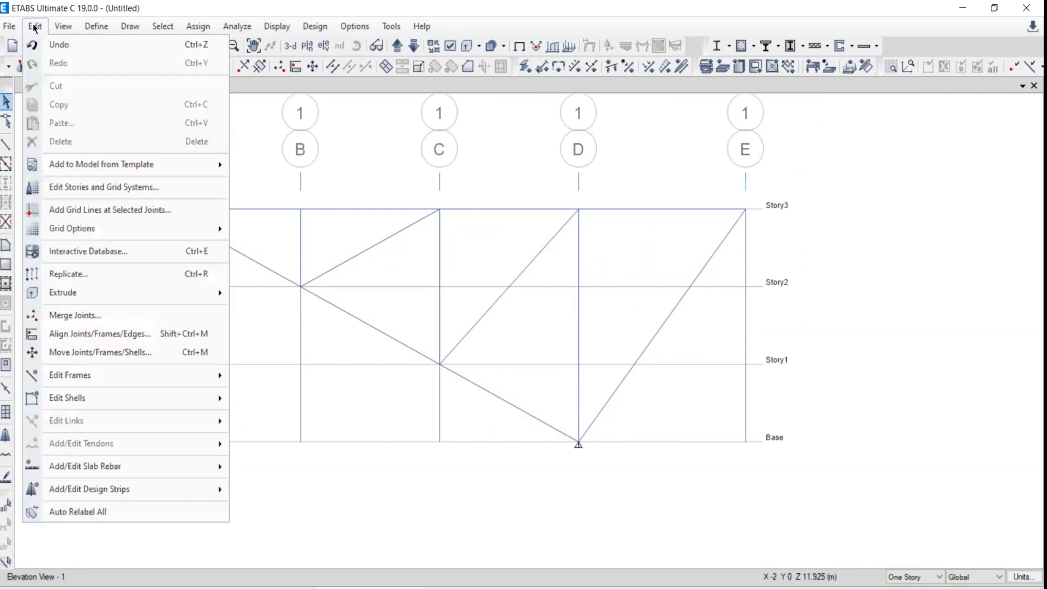
click(52, 188)
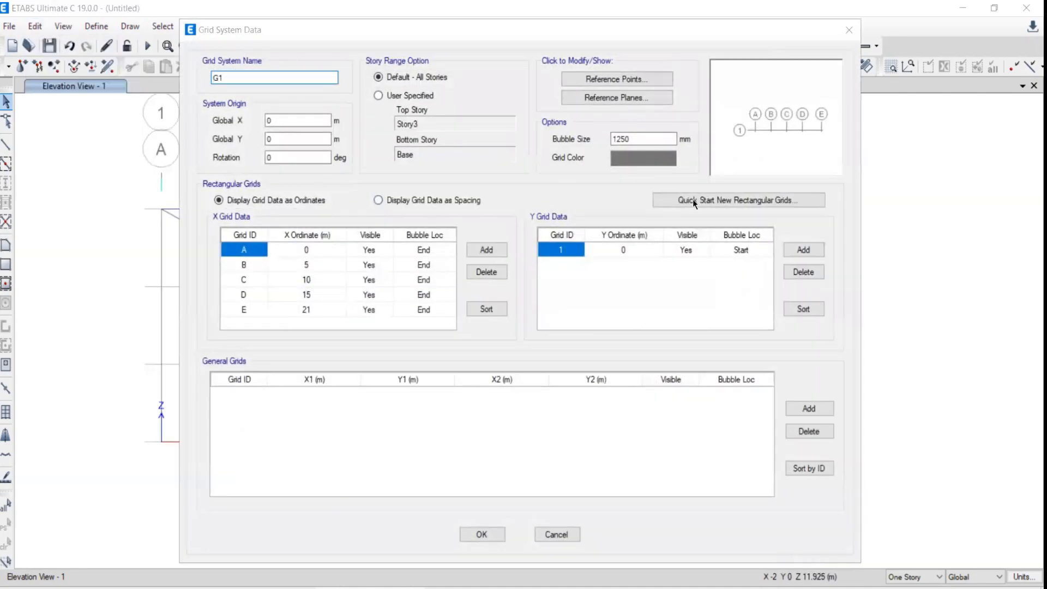
click(635, 158)
drag(669, 197, 668, 190)
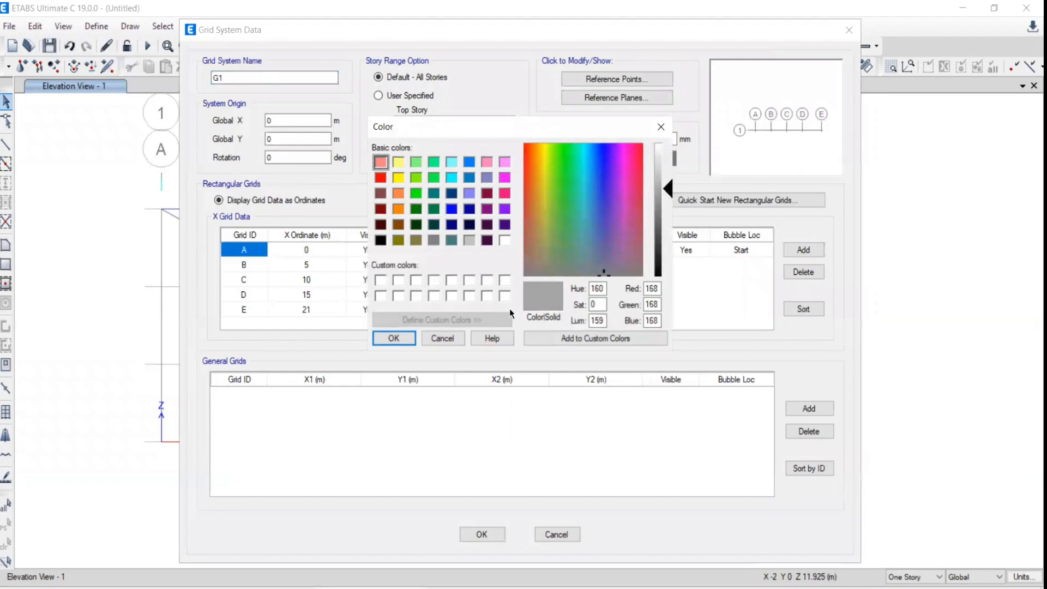
click(393, 339)
click(474, 533)
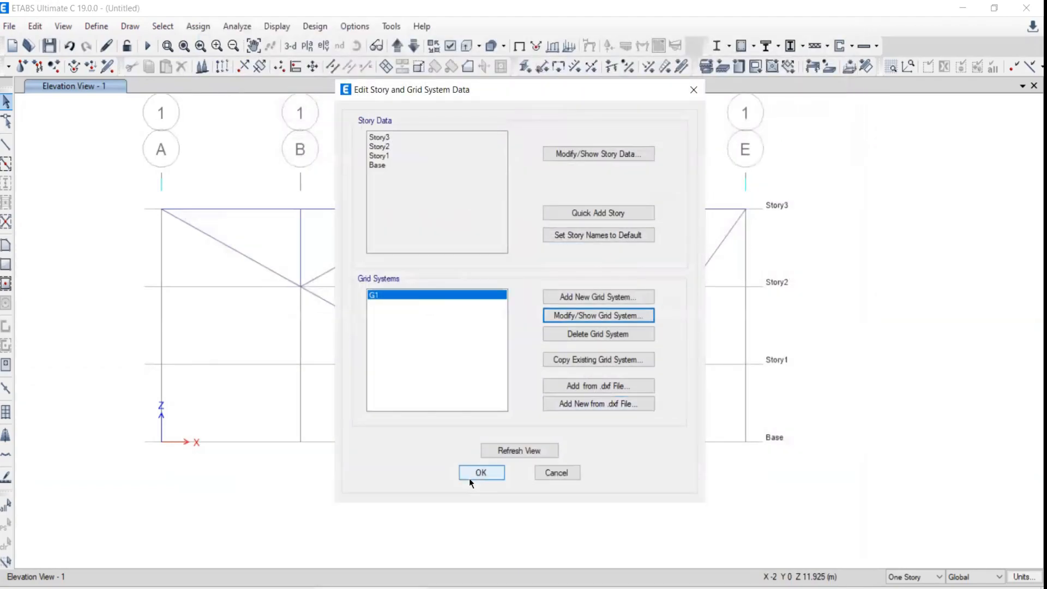
click(480, 472)
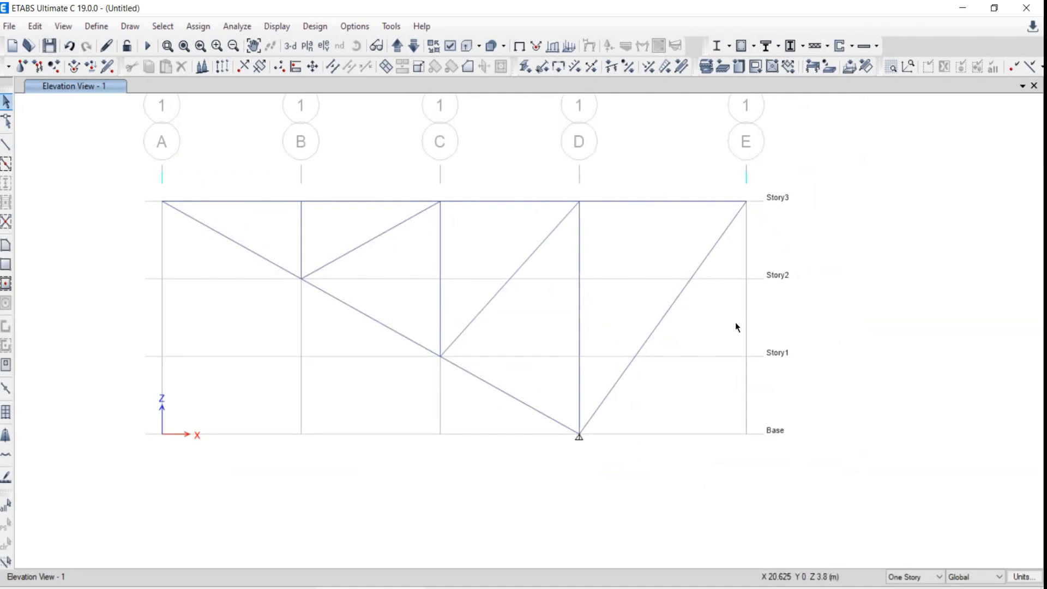
Step: Toggle the grid system's visibility off and back on in the elevation view
right_click(801, 185)
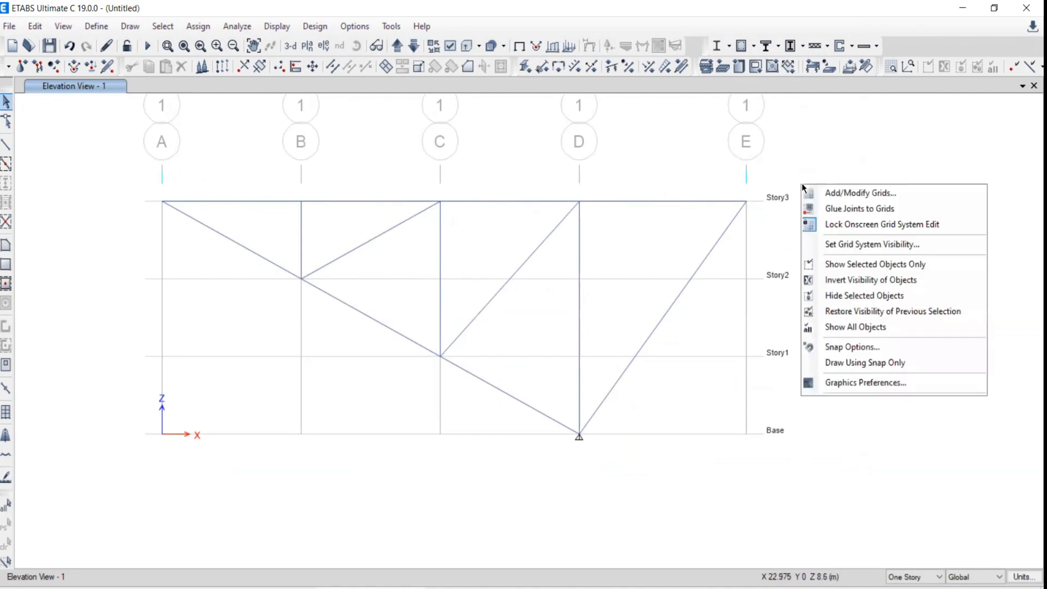
click(838, 247)
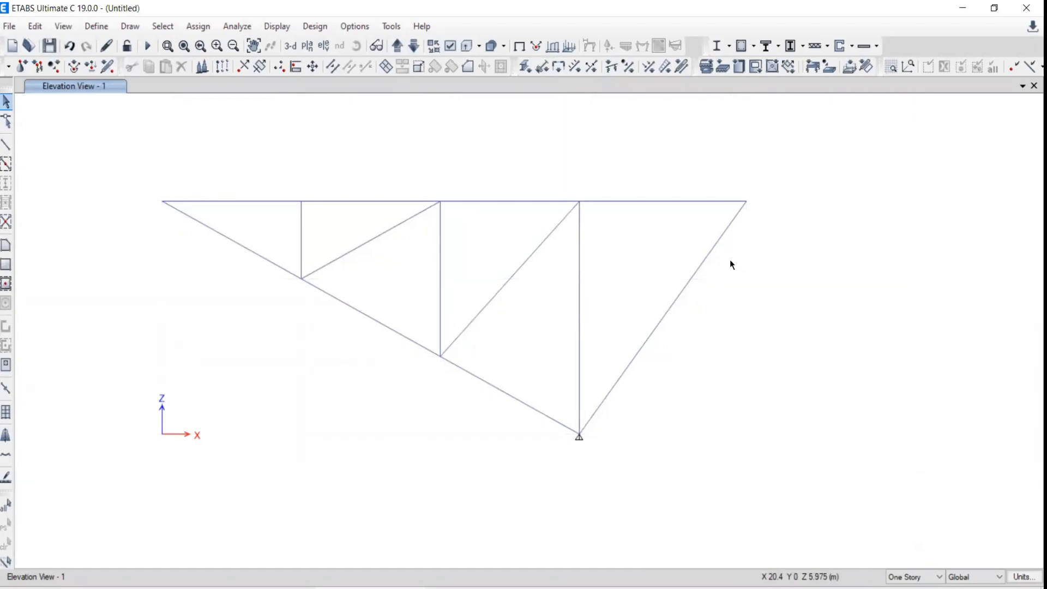
right_click(798, 196)
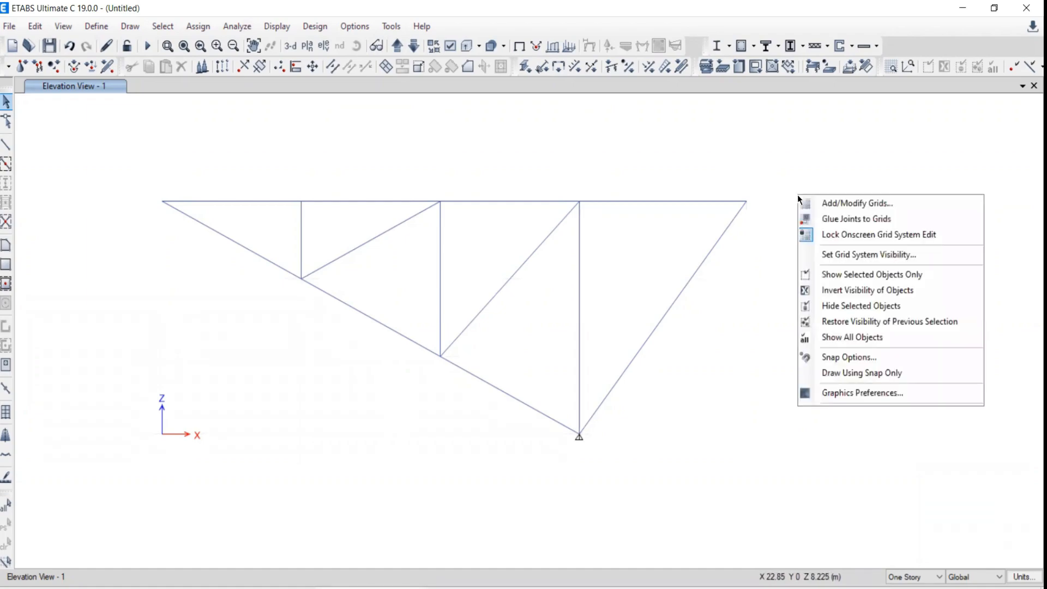
click(823, 256)
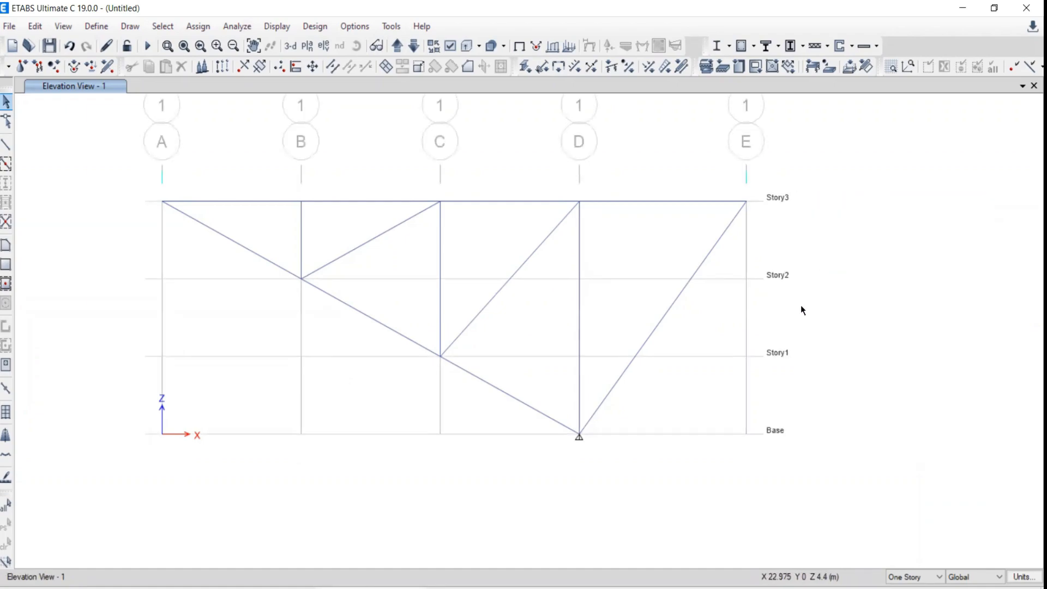
right_click(847, 215)
click(884, 276)
right_click(858, 247)
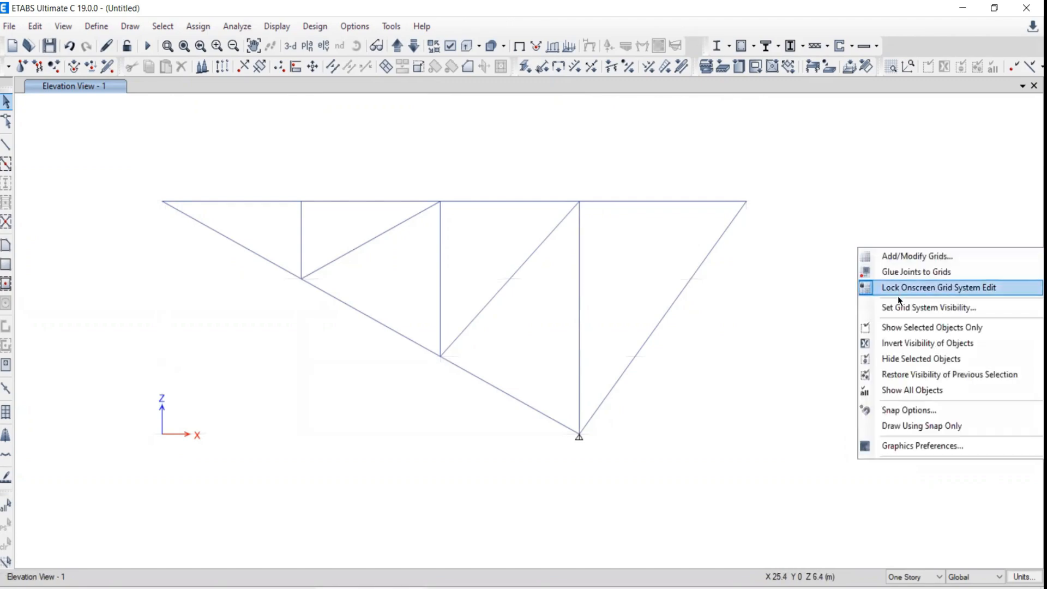
click(868, 307)
right_click(834, 243)
click(860, 297)
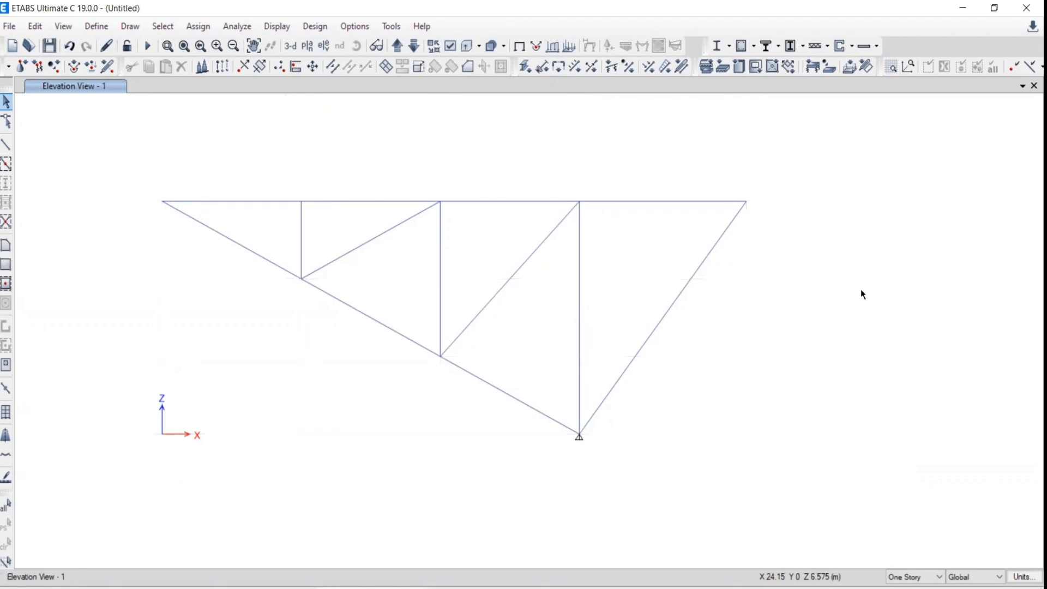
right_click(840, 230)
click(851, 290)
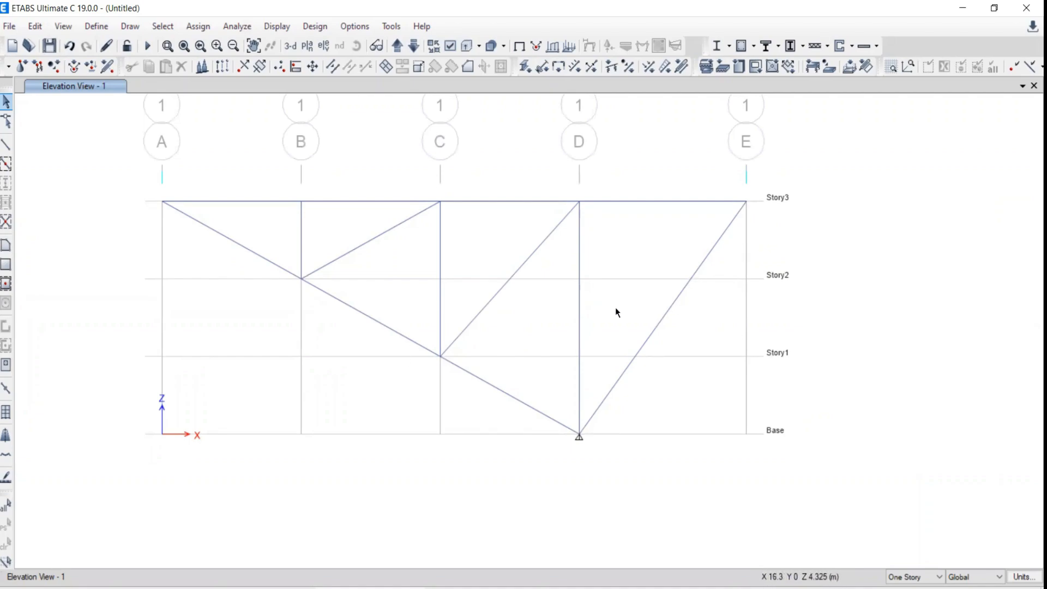
Step: Assign a roller support to the joint at grid D on Base, restraining only Translation Z
middle_drag(246, 367, 307, 393)
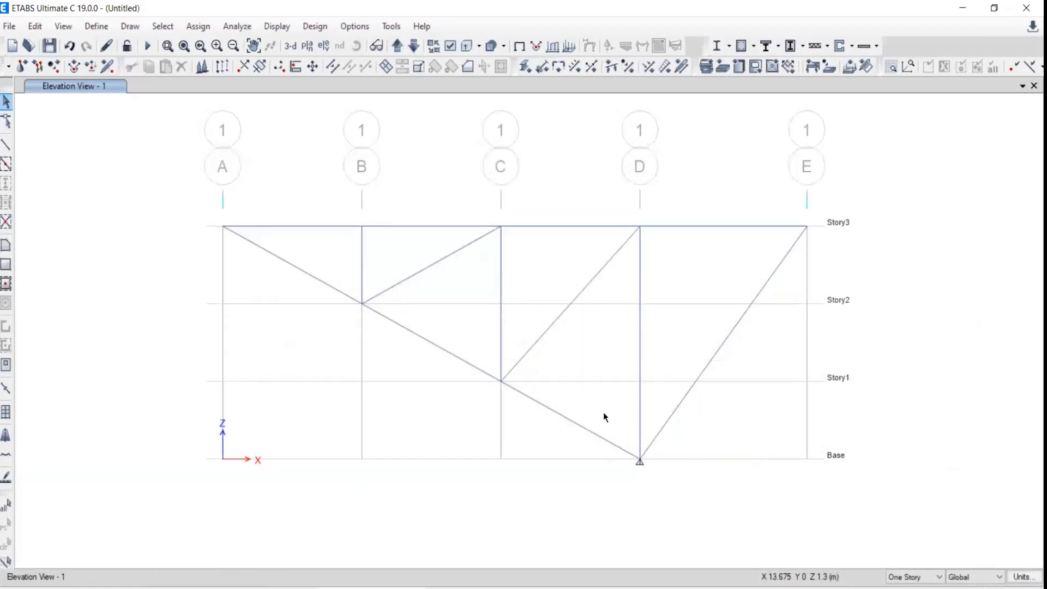
drag(604, 412, 683, 491)
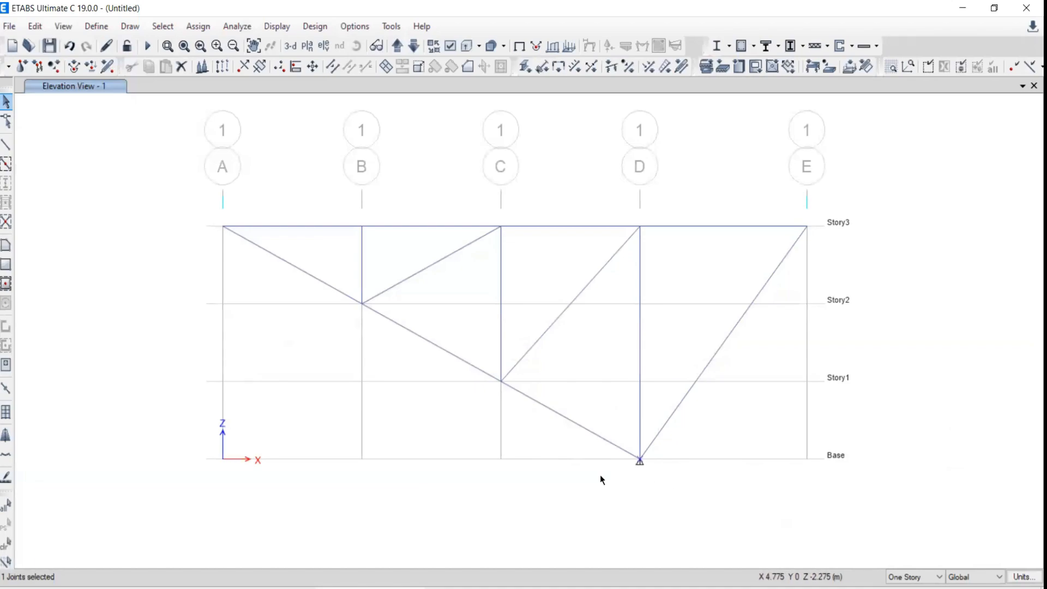
click(3, 581)
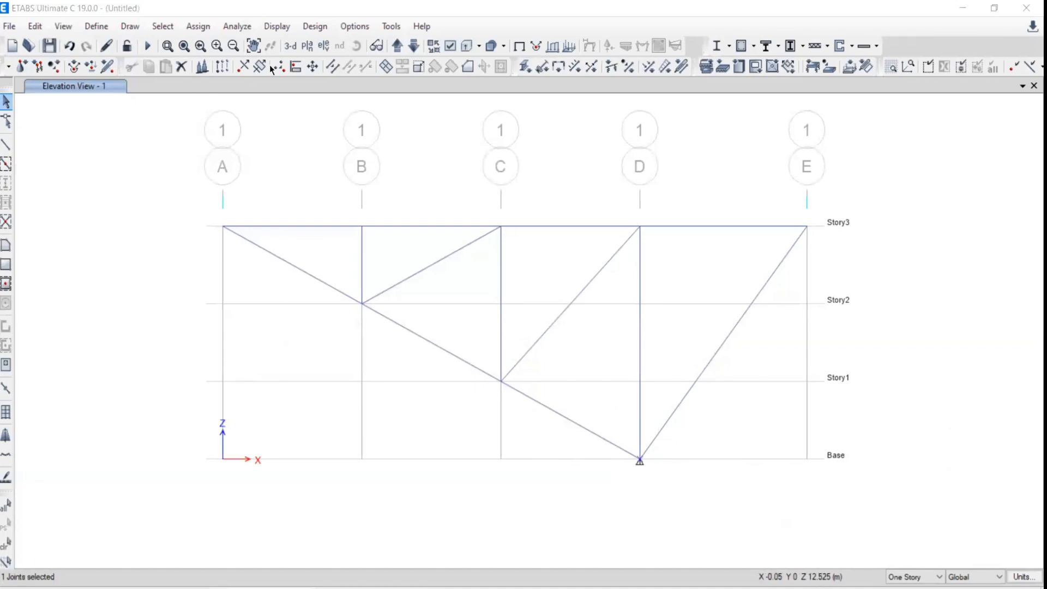
click(196, 27)
click(198, 30)
click(200, 31)
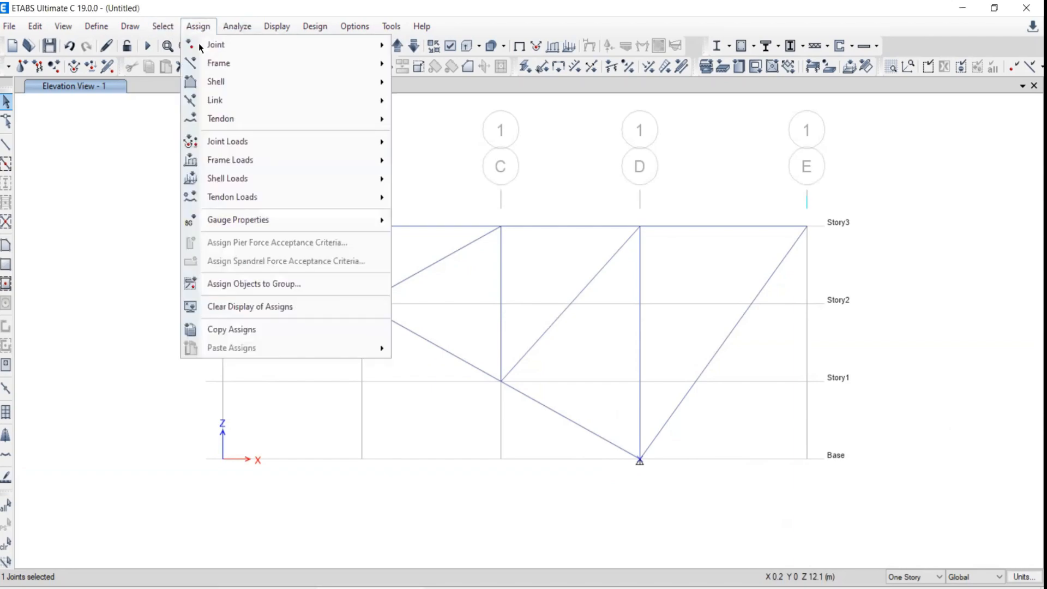
mouse_move(198, 43)
click(435, 48)
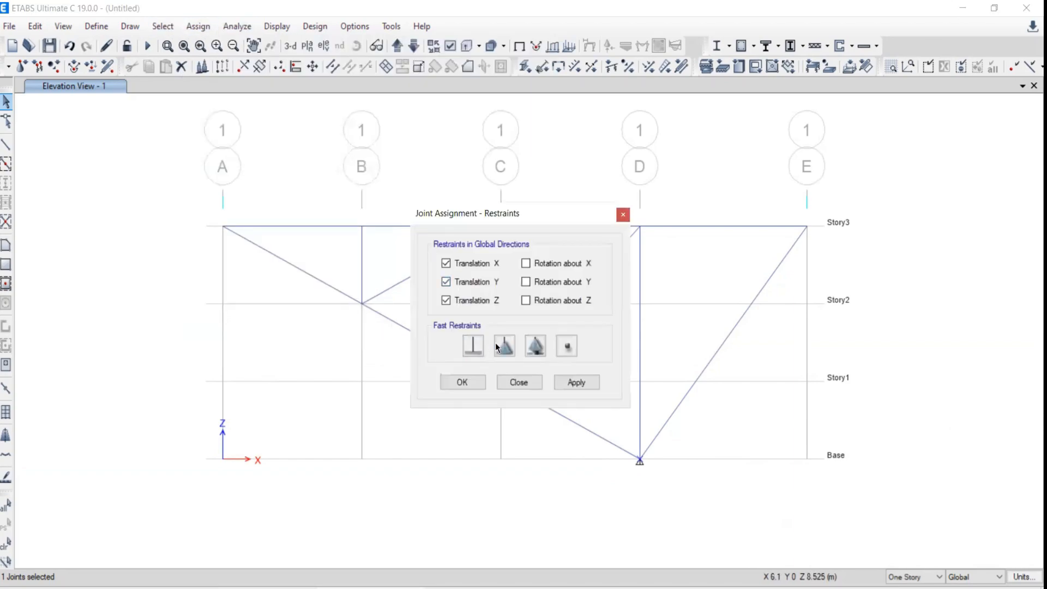
click(536, 347)
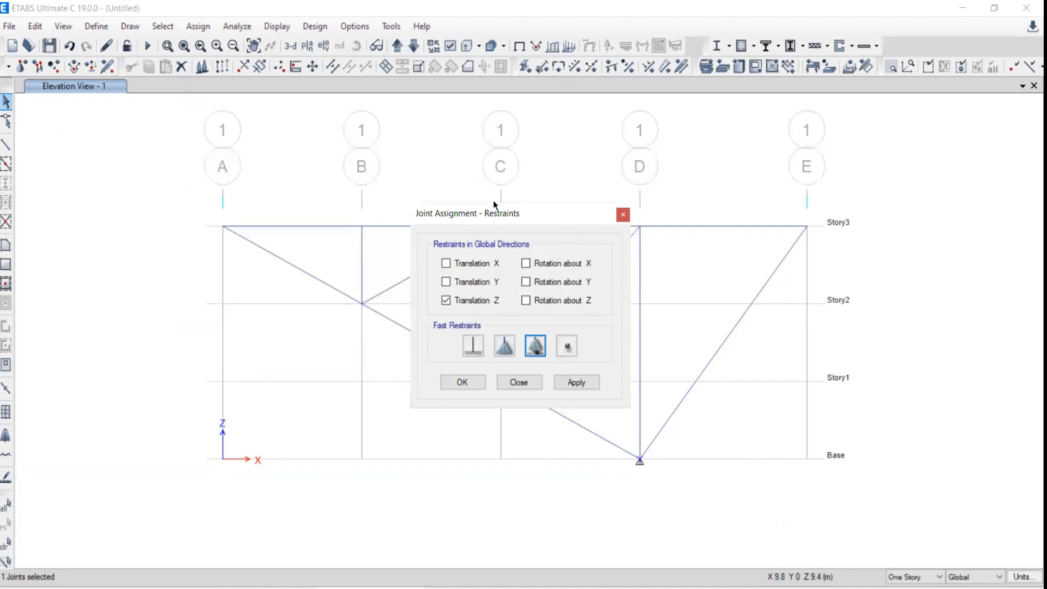
drag(487, 213, 413, 145)
click(500, 315)
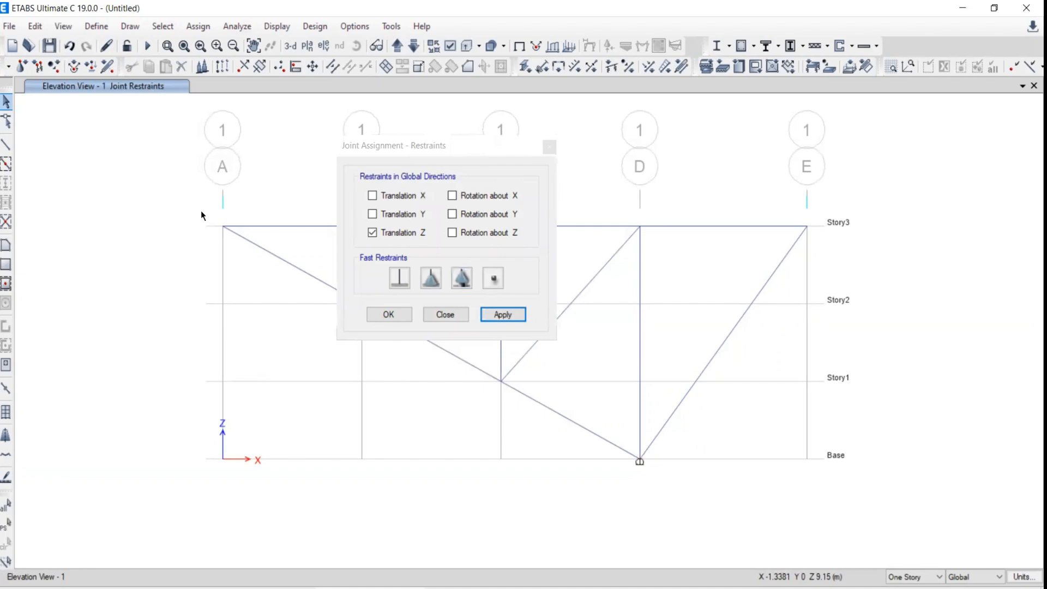
Step: Assign a pinned support to the joint at grid A on Story3, restraining Translation X, Y and Z, and close the restraint assignment
drag(187, 187, 259, 284)
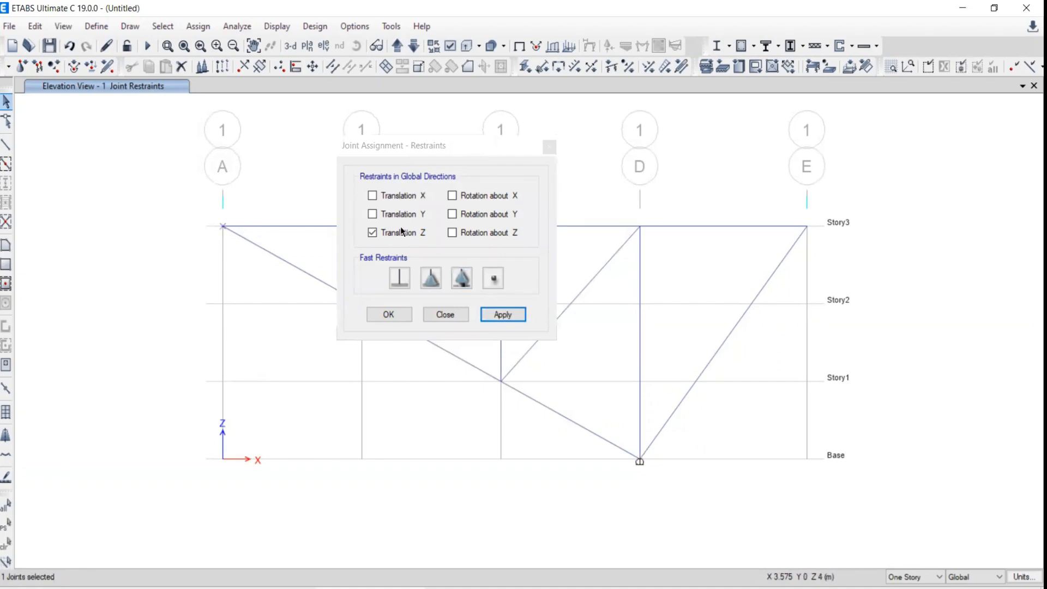
click(430, 281)
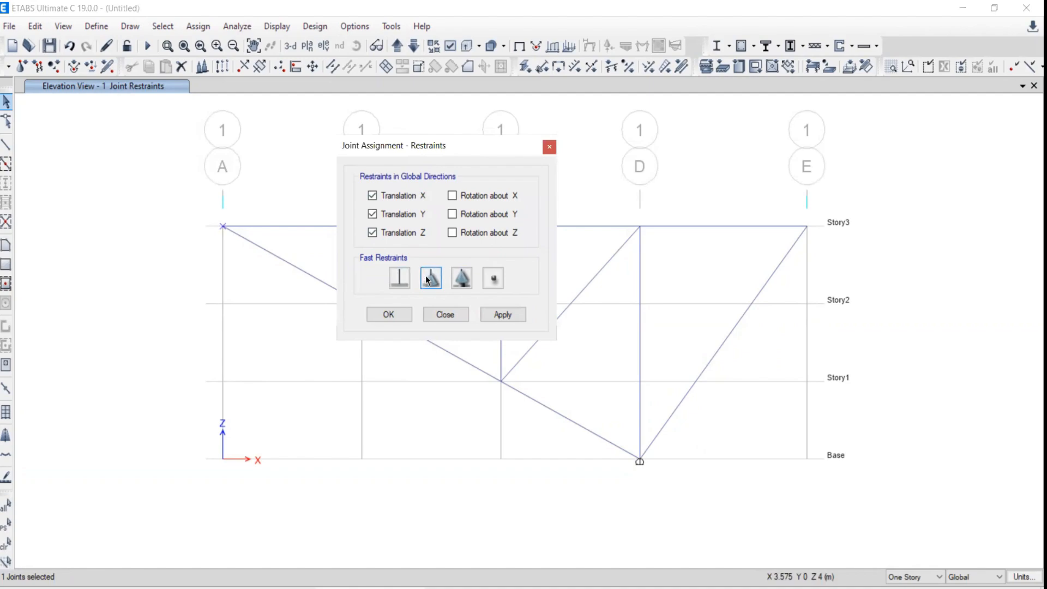
click(497, 317)
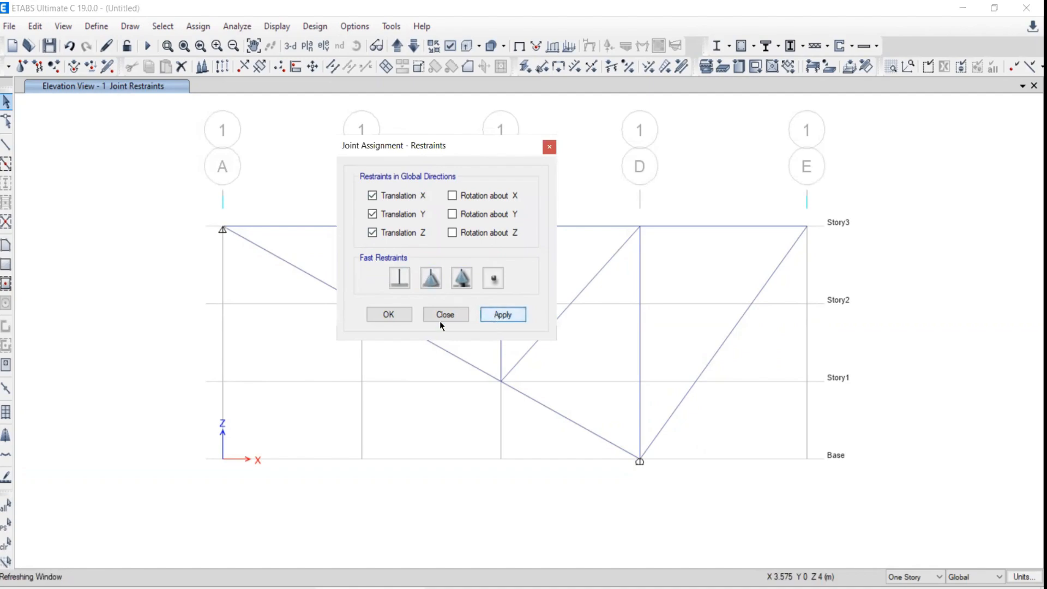
click(443, 314)
middle_drag(457, 377, 361, 328)
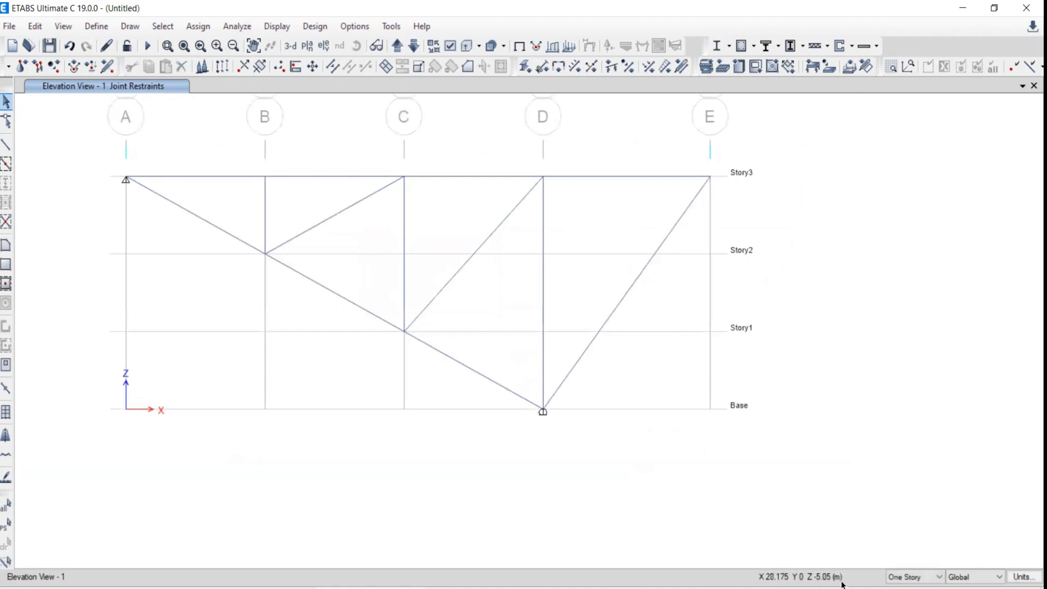
middle_drag(278, 304, 345, 335)
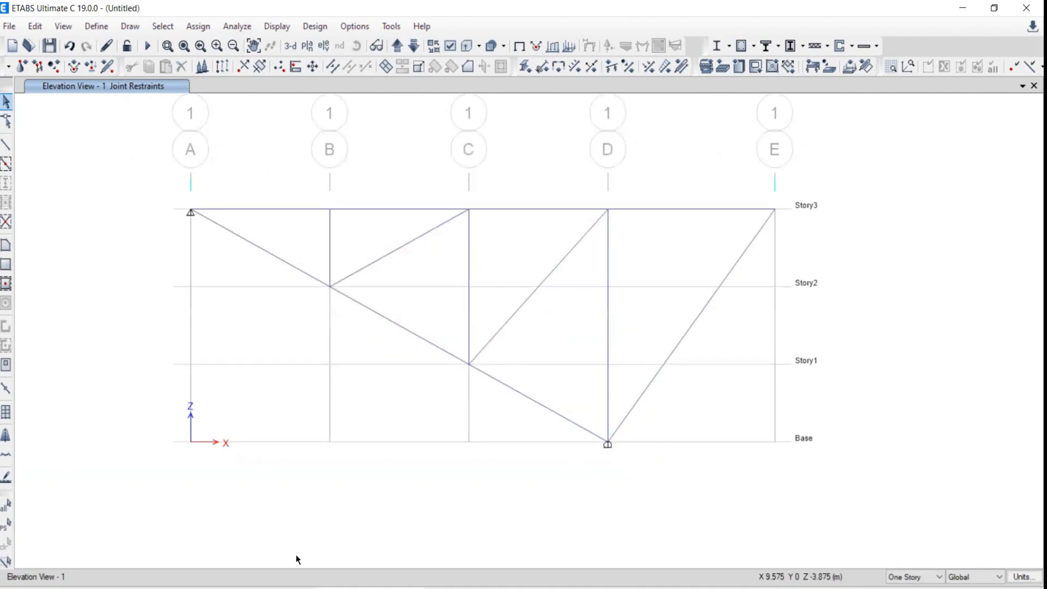
Step: Run the model check with every check option selected and close the check report
click(237, 26)
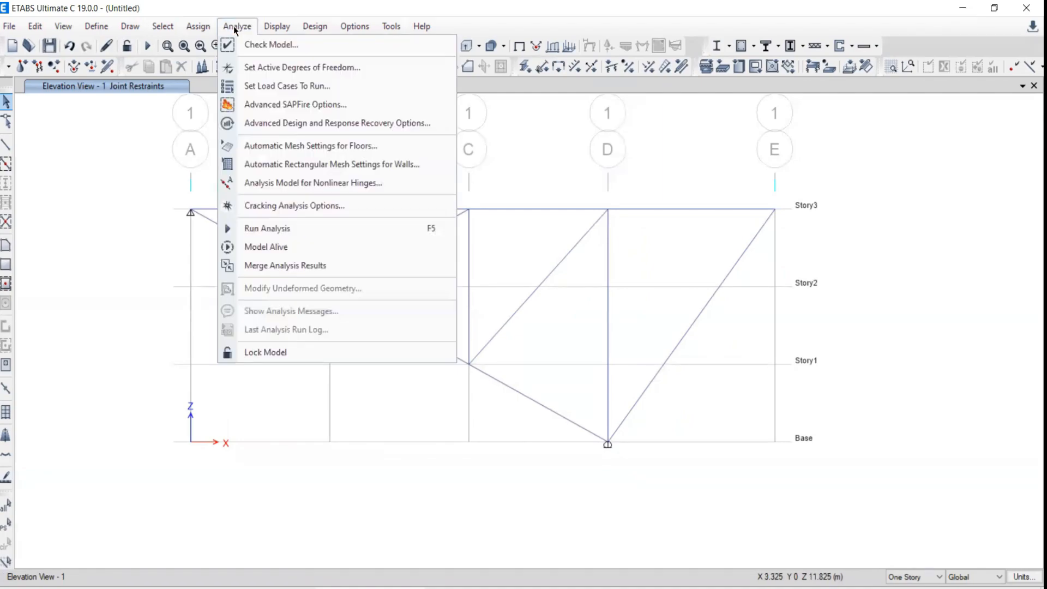
click(276, 44)
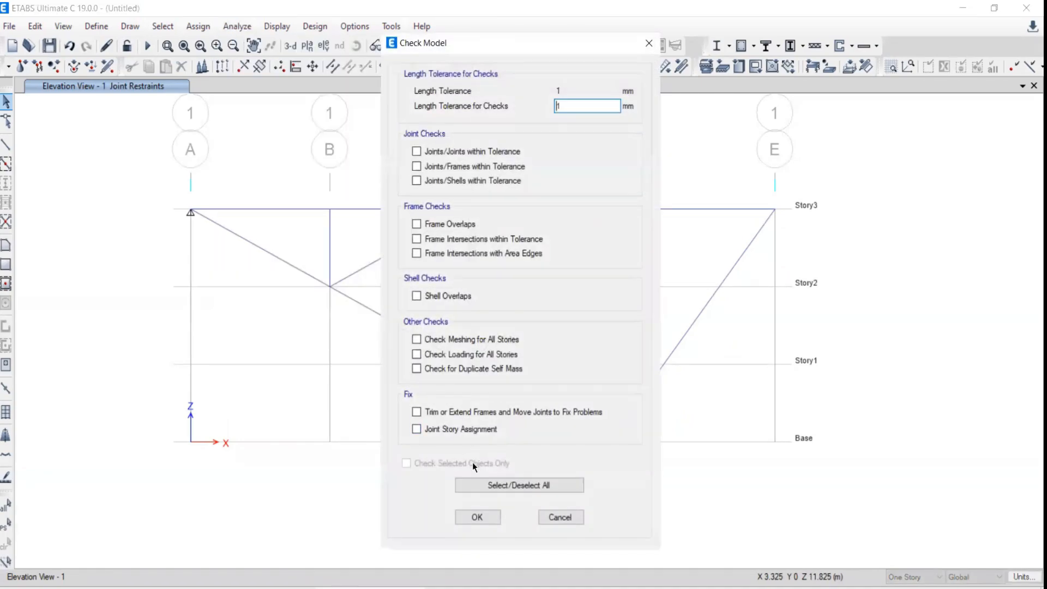
click(476, 482)
drag(486, 37, 44, 6)
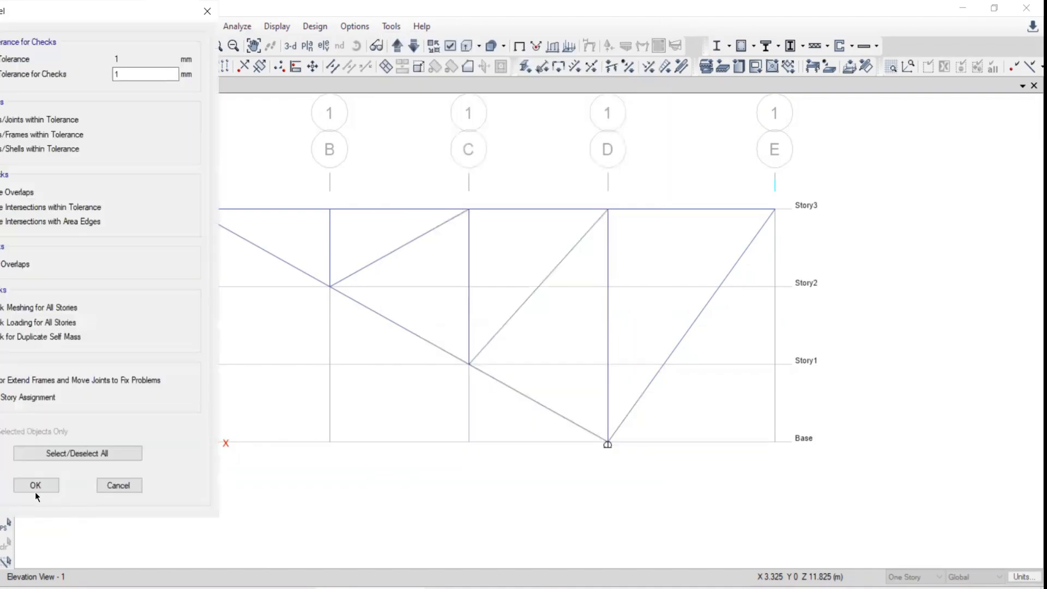
click(36, 485)
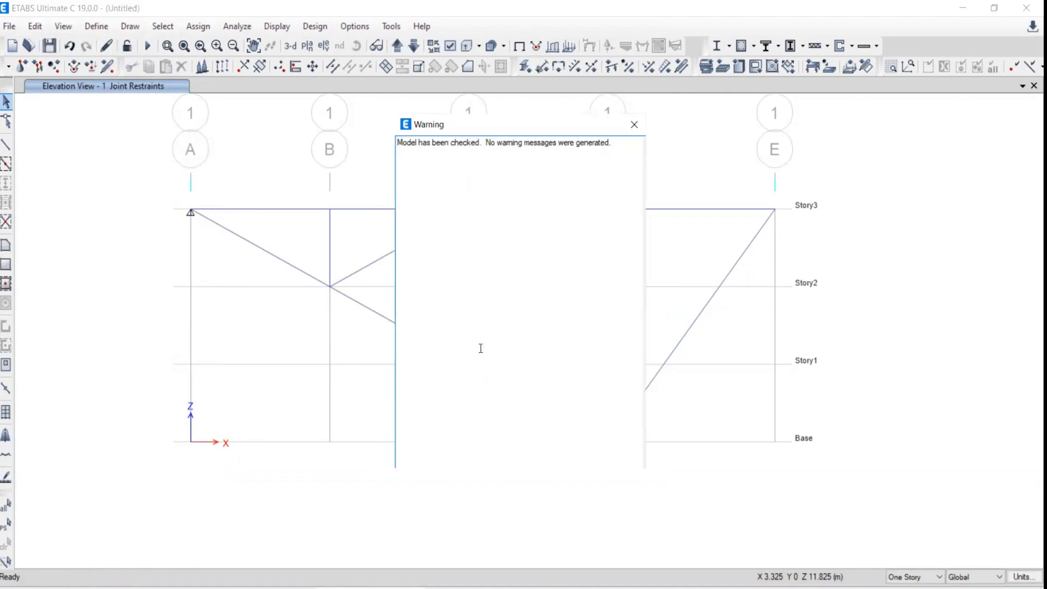
click(635, 125)
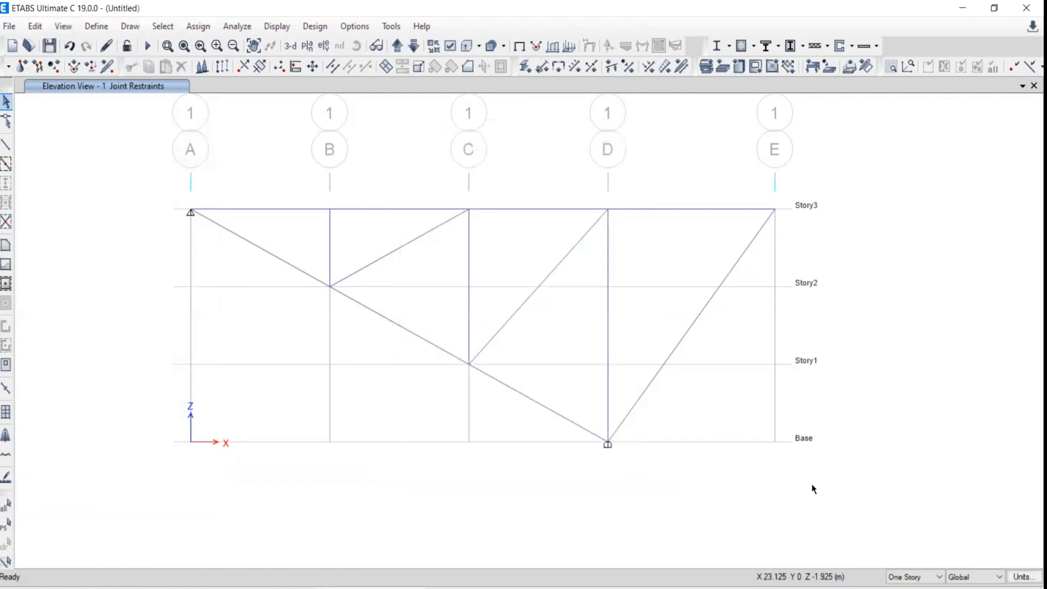
middle_drag(430, 306, 362, 287)
Step: Switch to the truss example PDF in Edge and handwrite the load conversion 24/1000 = 0.024 beside the Ex. 14.3.11 figure
click(383, 587)
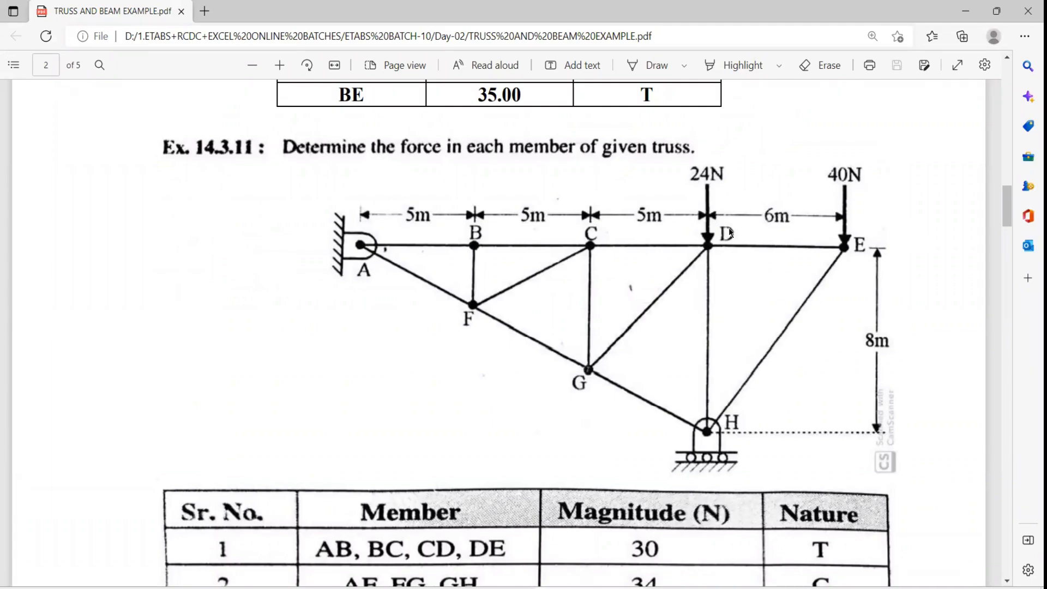
drag(33, 196, 68, 256)
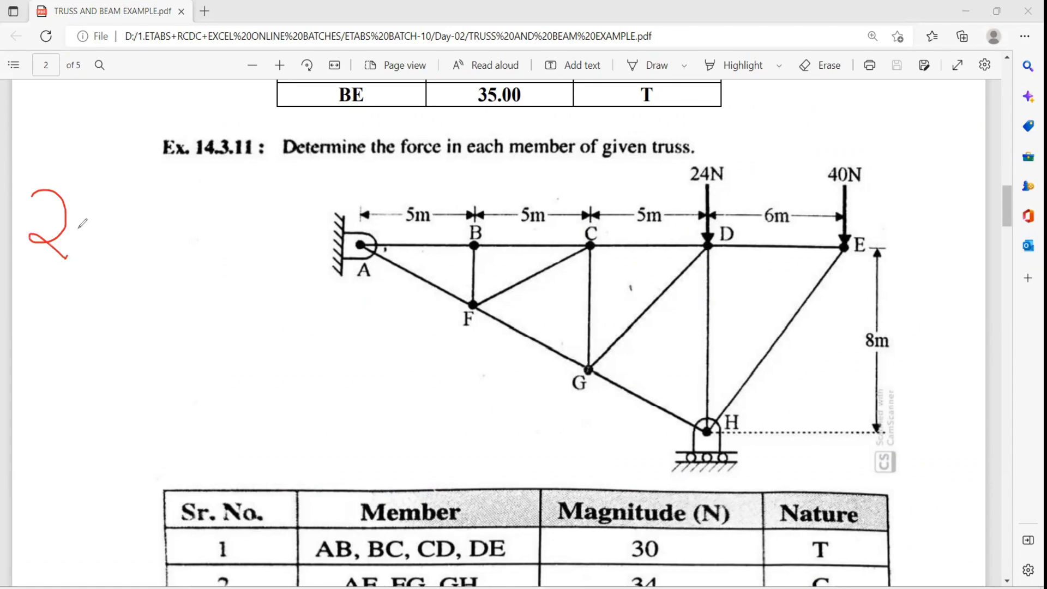
mouse_move(98, 181)
mouse_down()
mouse_move(120, 222)
mouse_move(99, 257)
mouse_up()
drag(8, 301, 117, 298)
drag(21, 327, 13, 414)
mouse_move(59, 342)
mouse_down()
mouse_move(35, 373)
mouse_move(87, 338)
mouse_up()
mouse_move(130, 335)
mouse_down()
mouse_move(117, 363)
mouse_move(131, 333)
mouse_up()
drag(147, 258, 191, 261)
drag(145, 280, 179, 281)
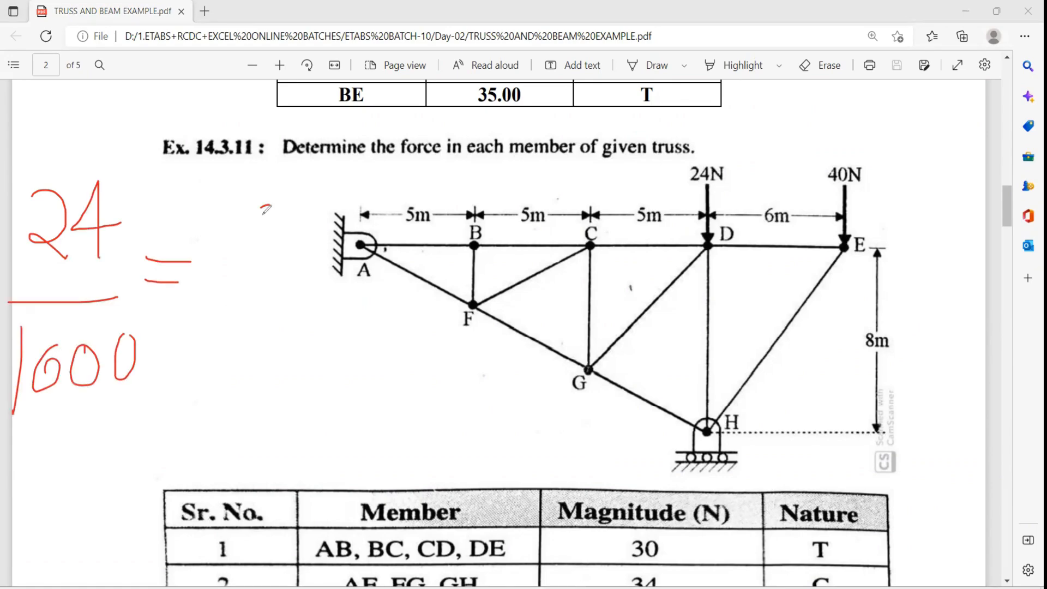
drag(274, 207, 270, 232)
click(292, 242)
mouse_move(339, 192)
mouse_down()
mouse_move(341, 232)
mouse_move(374, 236)
mouse_up()
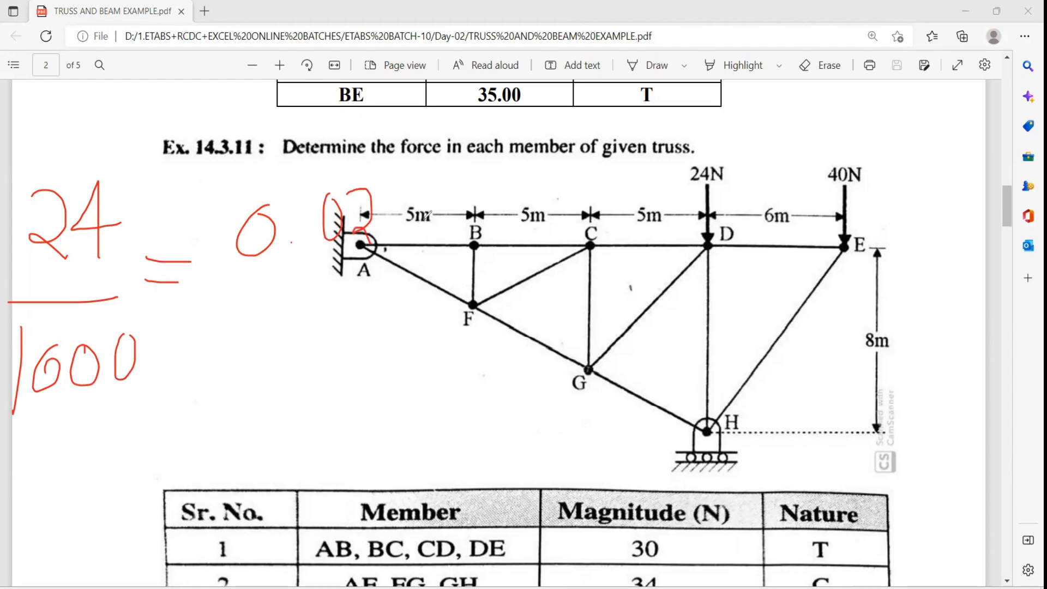
drag(404, 186, 431, 216)
drag(405, 183, 405, 265)
Step: Handwrite the second load conversion 40/1000 = 0.04 below the first one and underline its result twice
drag(50, 463, 103, 476)
drag(51, 463, 51, 513)
mouse_move(86, 486)
mouse_down()
mouse_move(96, 469)
mouse_move(87, 484)
mouse_up()
mouse_move(158, 441)
mouse_down()
mouse_move(84, 529)
mouse_move(121, 551)
mouse_move(140, 521)
mouse_up()
drag(168, 515, 166, 517)
mouse_move(190, 516)
mouse_down()
mouse_move(183, 528)
mouse_move(192, 513)
mouse_up()
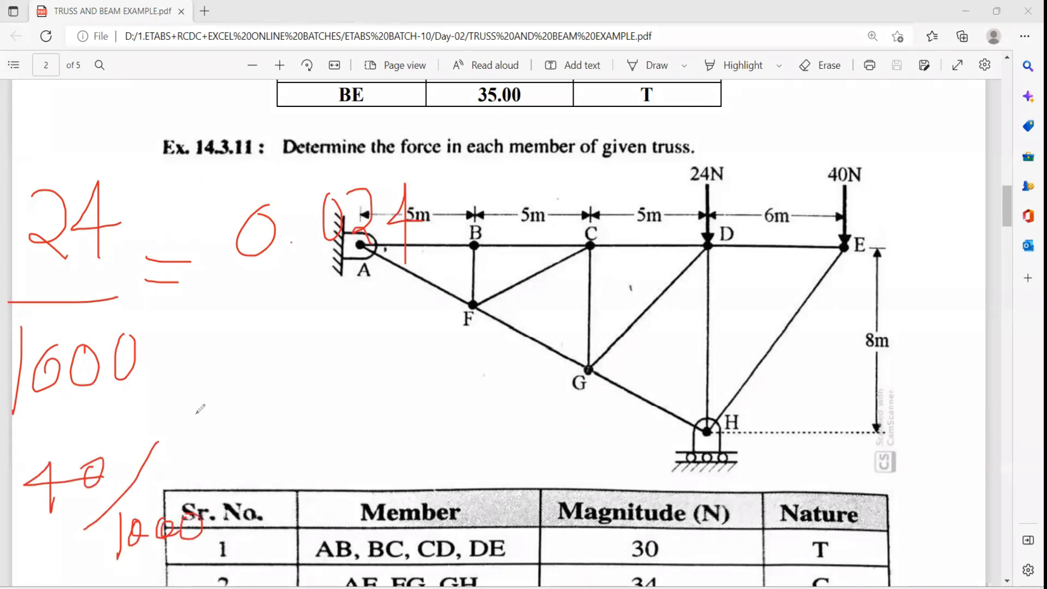
mouse_move(175, 425)
mouse_down()
mouse_move(216, 423)
mouse_move(216, 441)
mouse_up()
drag(275, 388, 272, 389)
mouse_move(295, 408)
mouse_down()
mouse_move(309, 413)
mouse_move(324, 387)
mouse_move(417, 390)
mouse_up()
drag(385, 349, 376, 428)
drag(267, 468, 411, 455)
drag(304, 486, 413, 476)
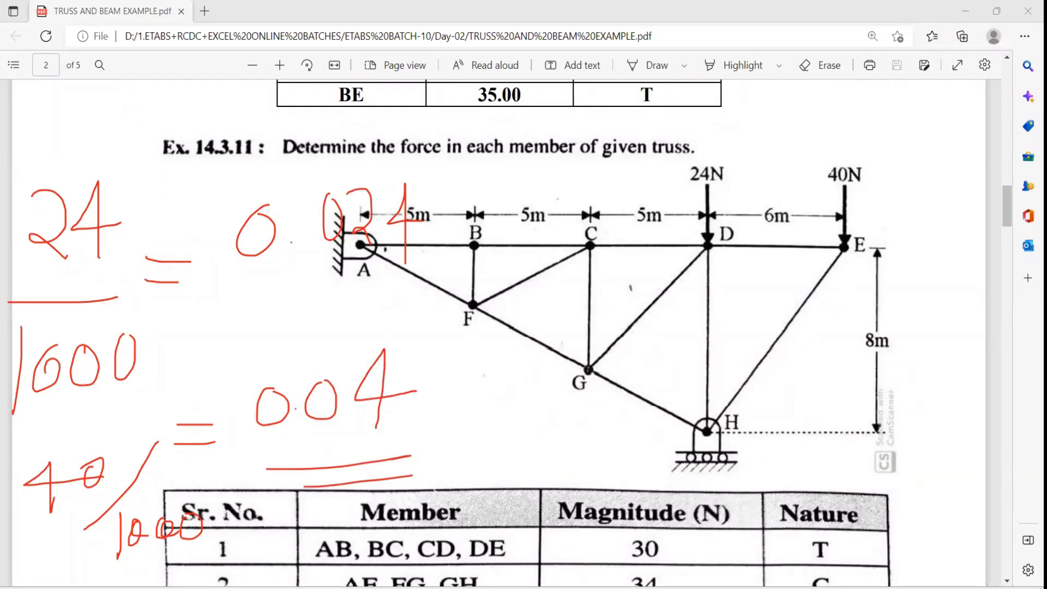
Step: Switch back to ETABS and assign a Live joint force of -0.024 kN in Global Z to the joint at grid D on Story3
key(alt+Tab)
drag(513, 191, 581, 219)
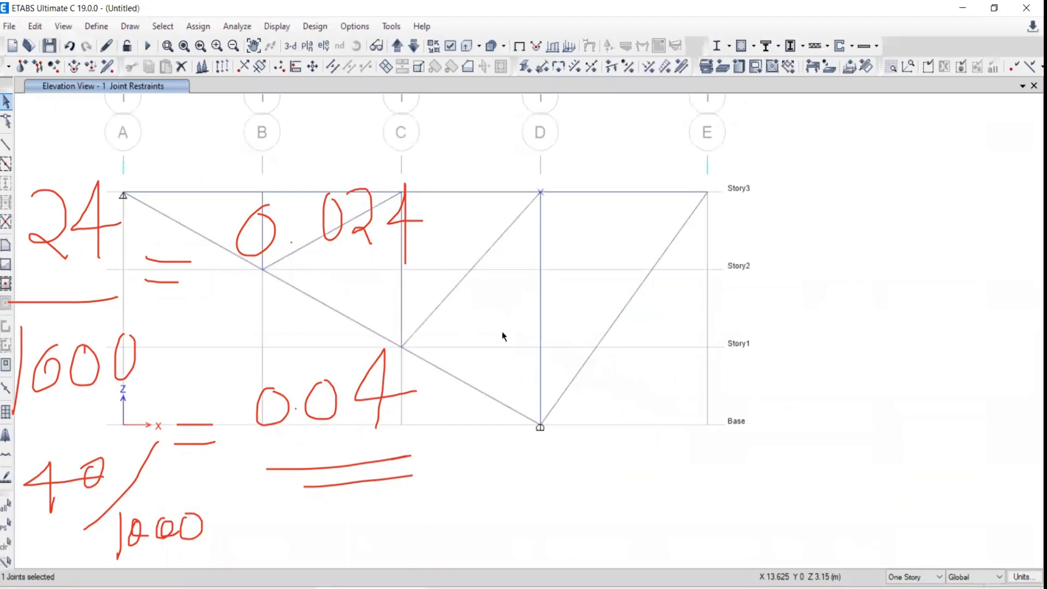
click(198, 26)
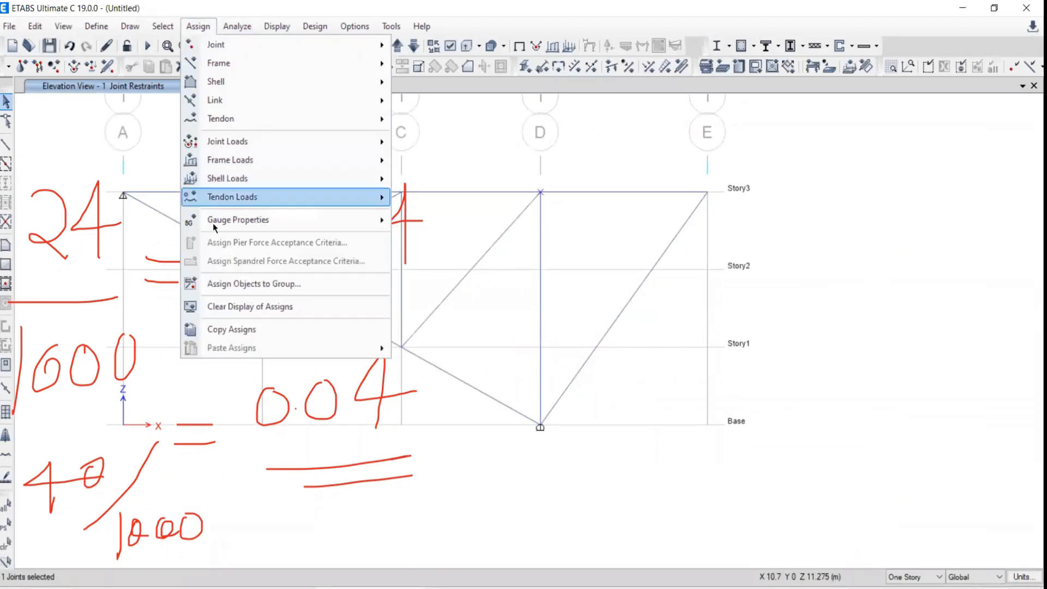
mouse_move(221, 141)
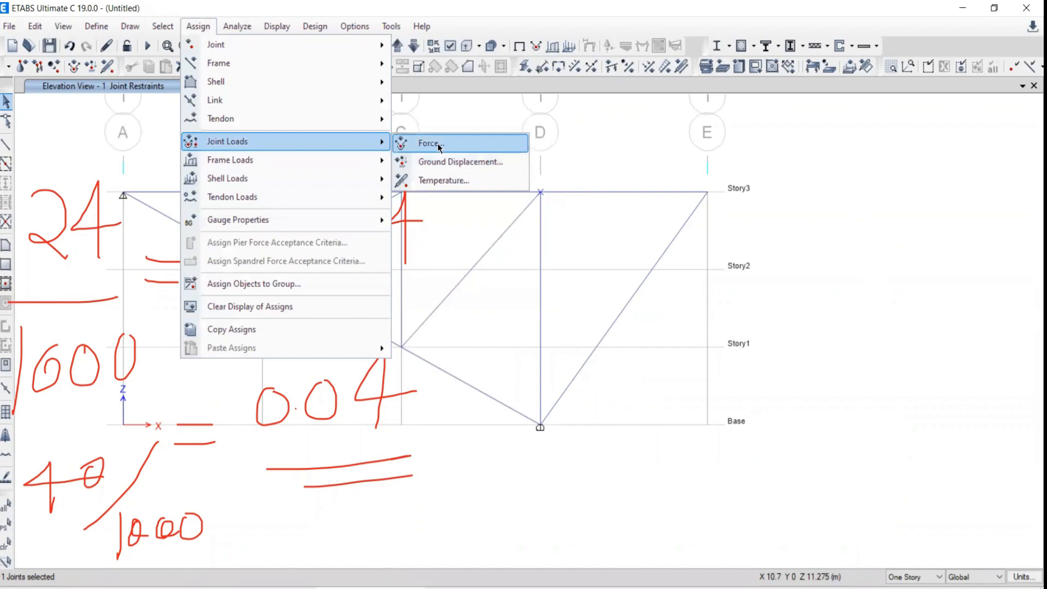
click(439, 146)
click(173, 85)
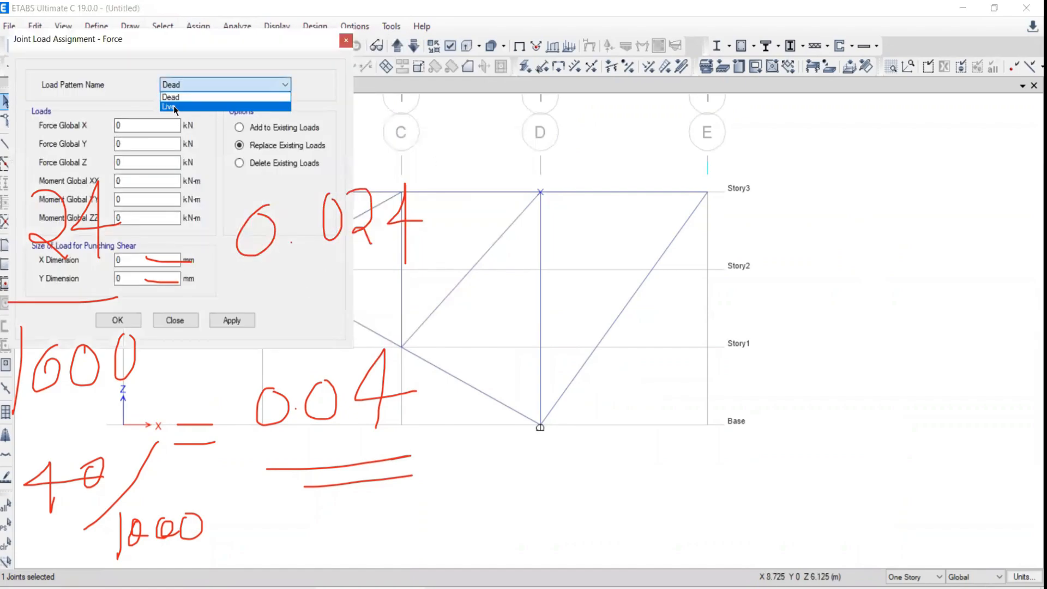
click(174, 104)
double_click(124, 161)
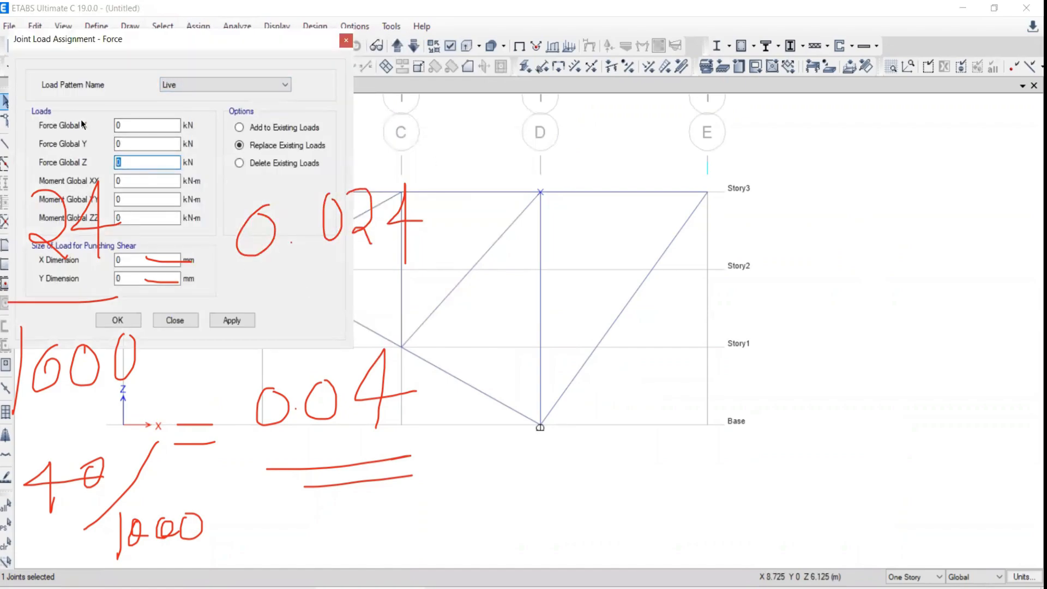
text(-0.24)
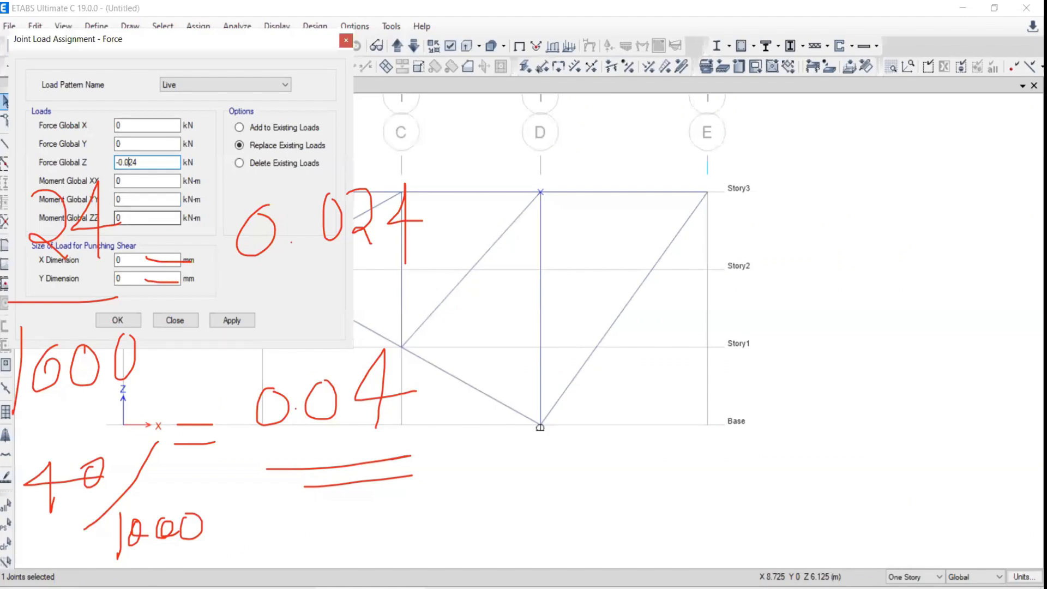
click(230, 320)
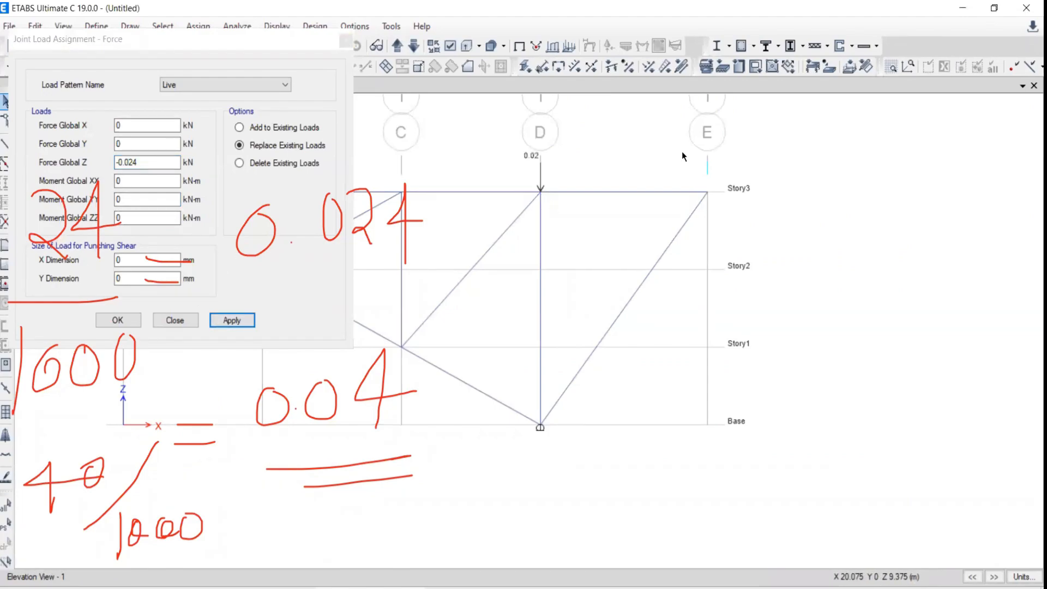
Step: Assign a Live joint force of -0.04 kN in Global Z at grid E on Story3, and compare the loads with the example PDF
drag(682, 152, 758, 209)
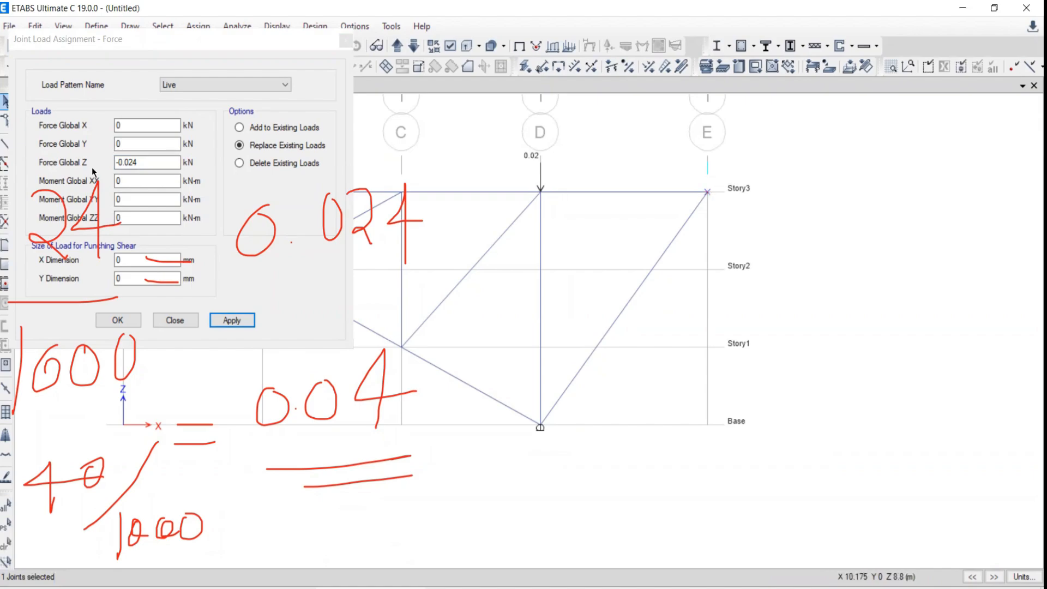
click(135, 160)
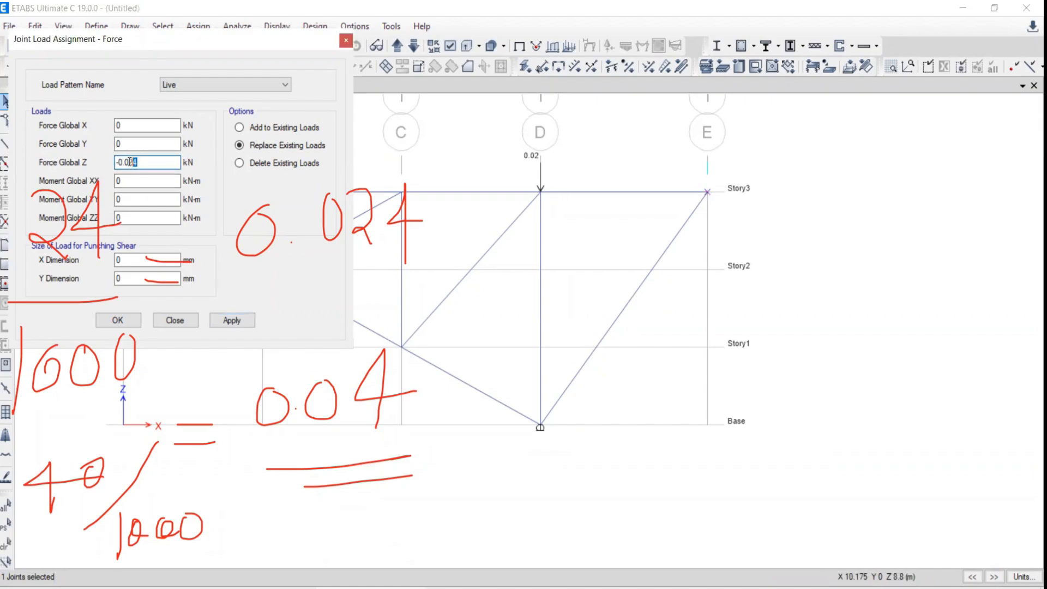
click(228, 321)
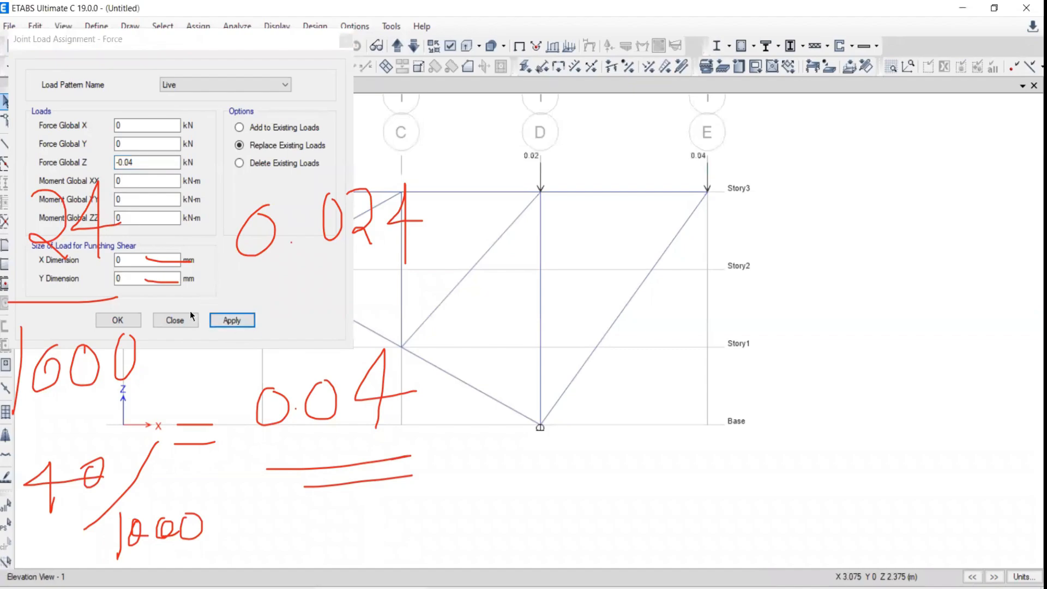
click(175, 320)
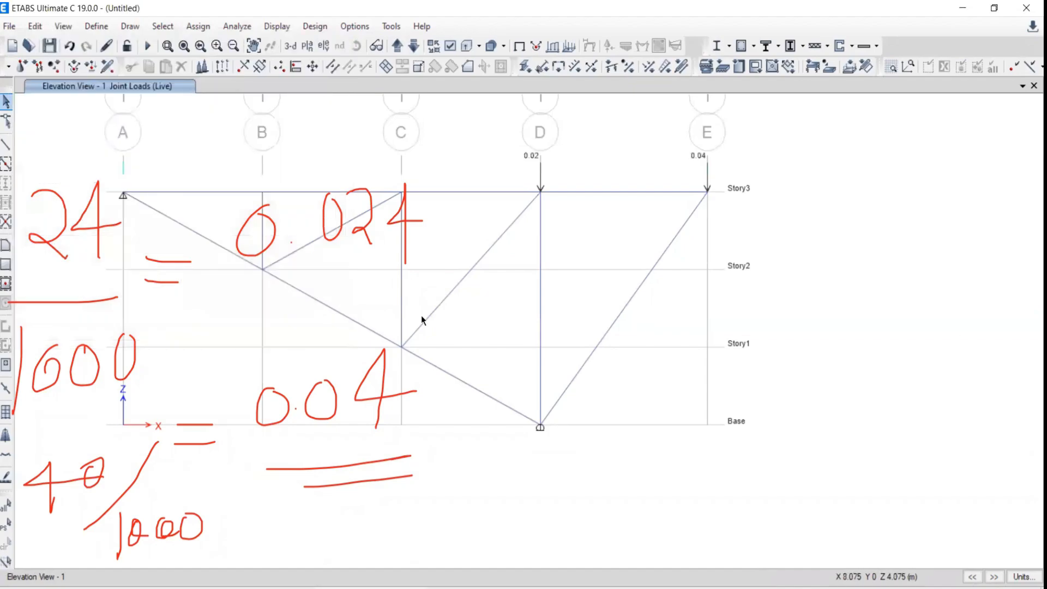
middle_drag(384, 299, 477, 301)
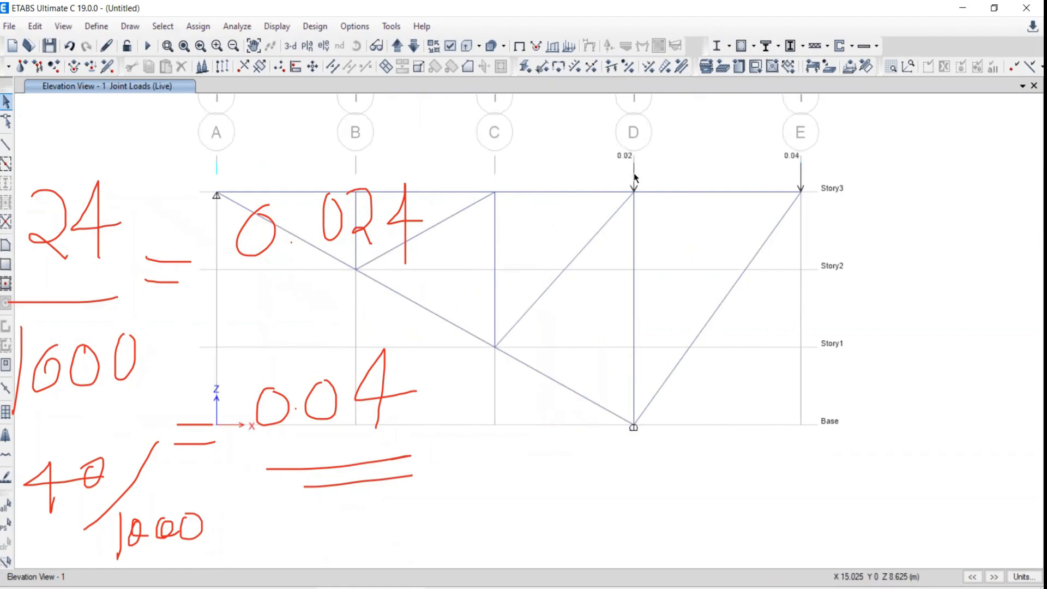
key(alt+Tab)
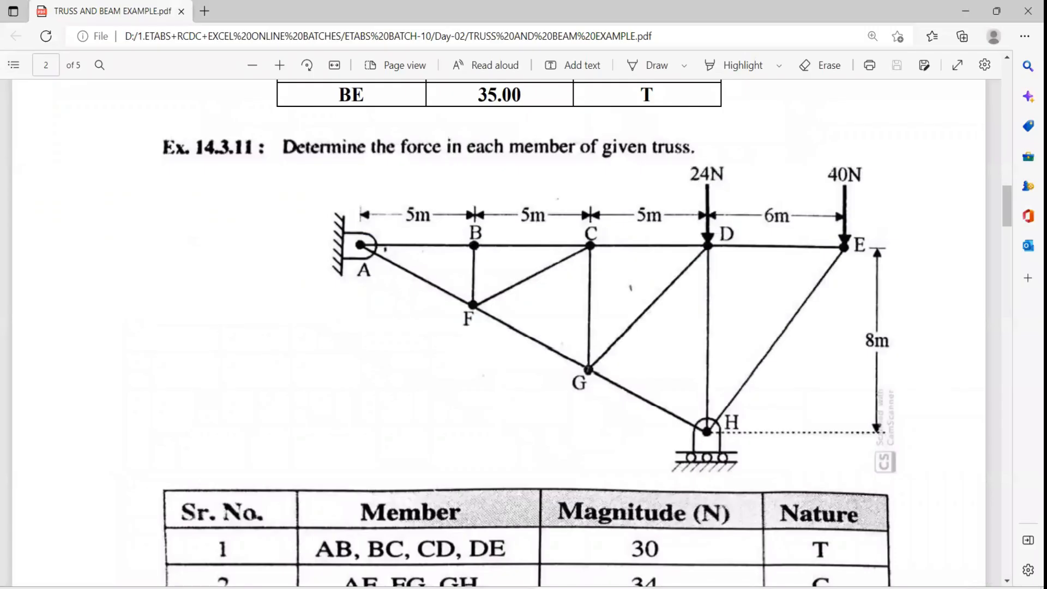
key(alt+Tab)
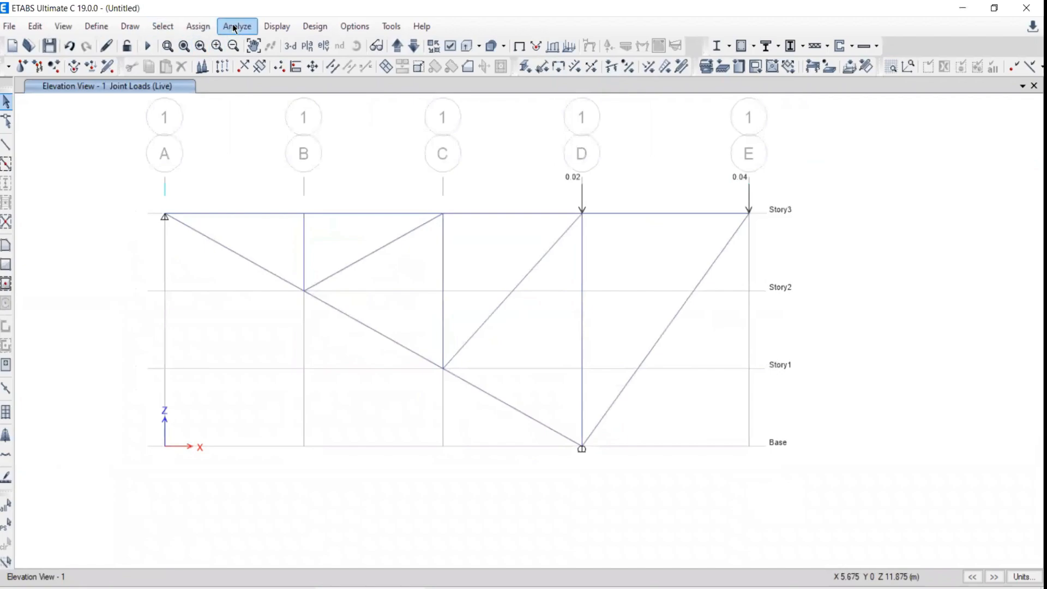
Step: Run the analysis, saving the model as 6 in the DELETE folder
click(233, 25)
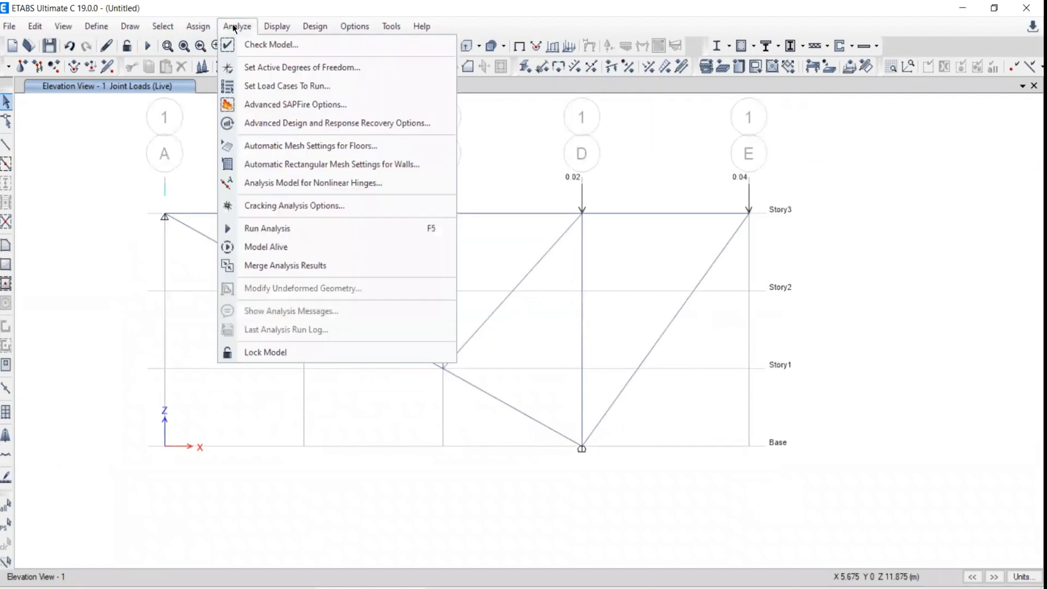
click(254, 229)
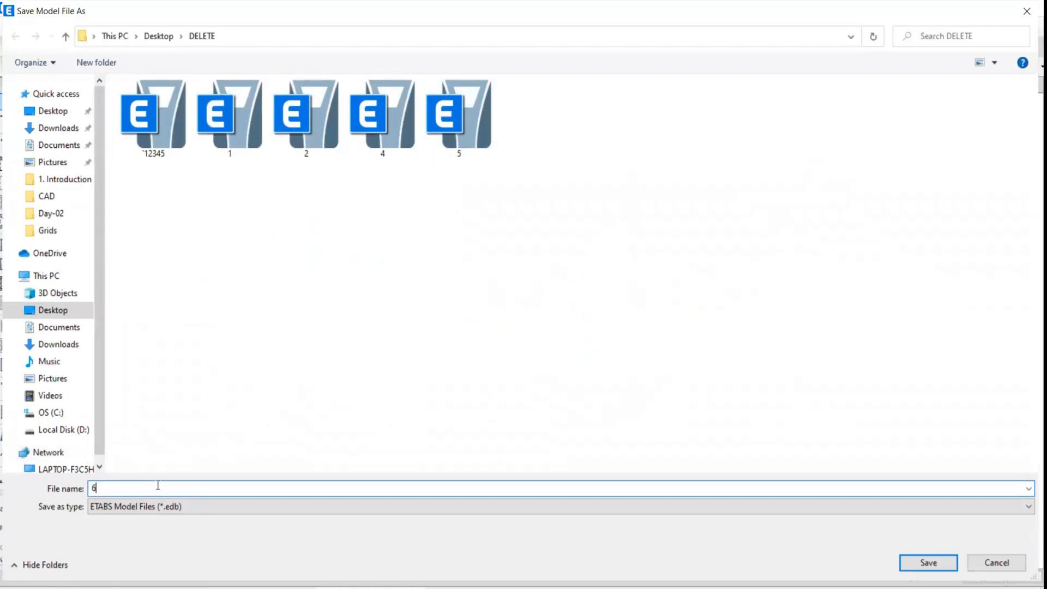
text(6)
key(Return)
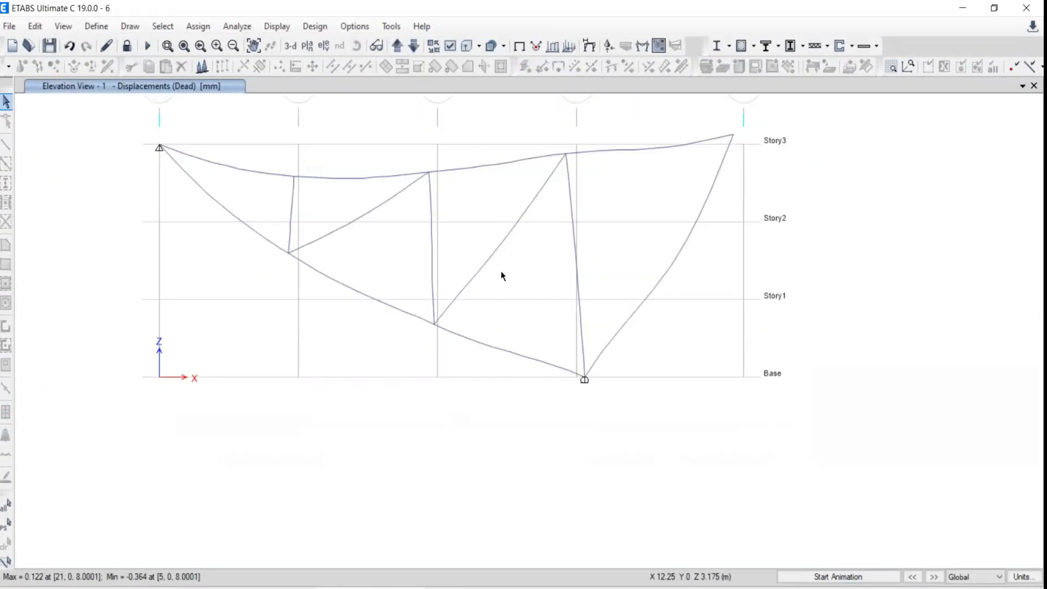
Step: Play and stop the animation of the Dead load displaced shape in the elevation view
click(820, 577)
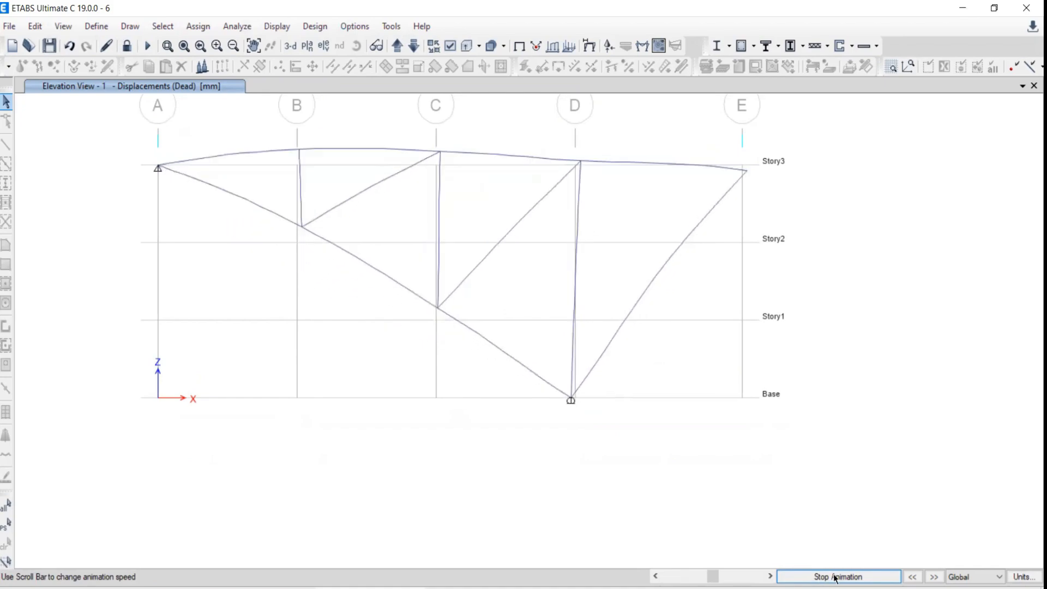
click(835, 577)
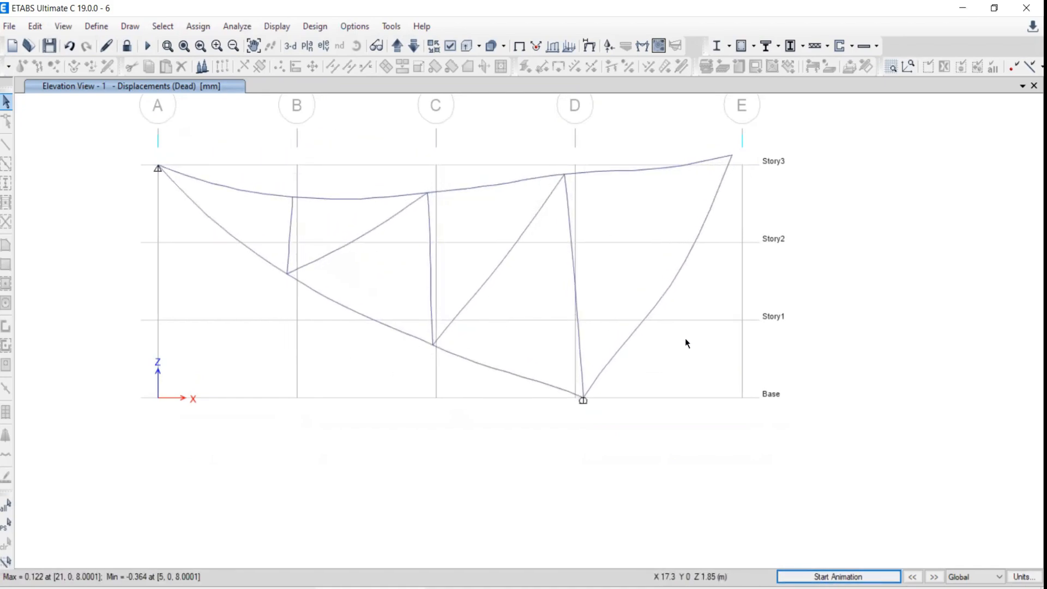
mouse_move(564, 178)
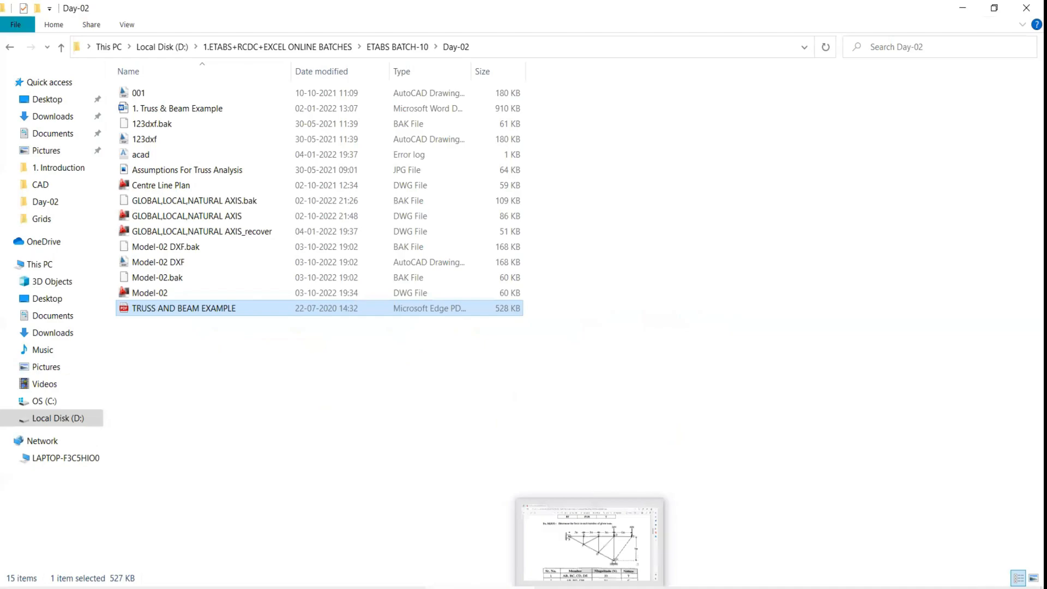
mouse_move(370, 587)
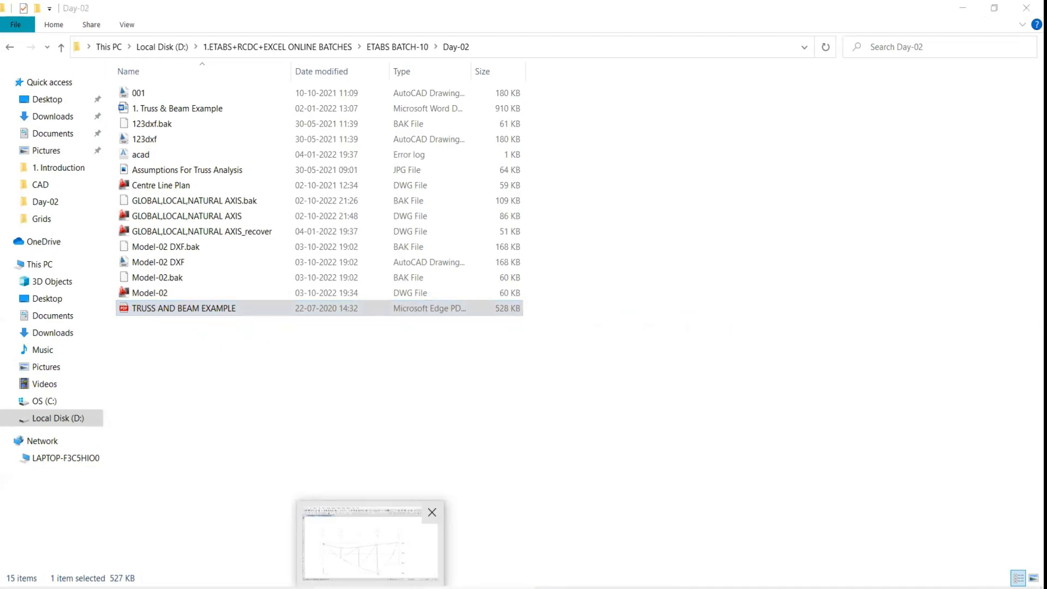
click(371, 546)
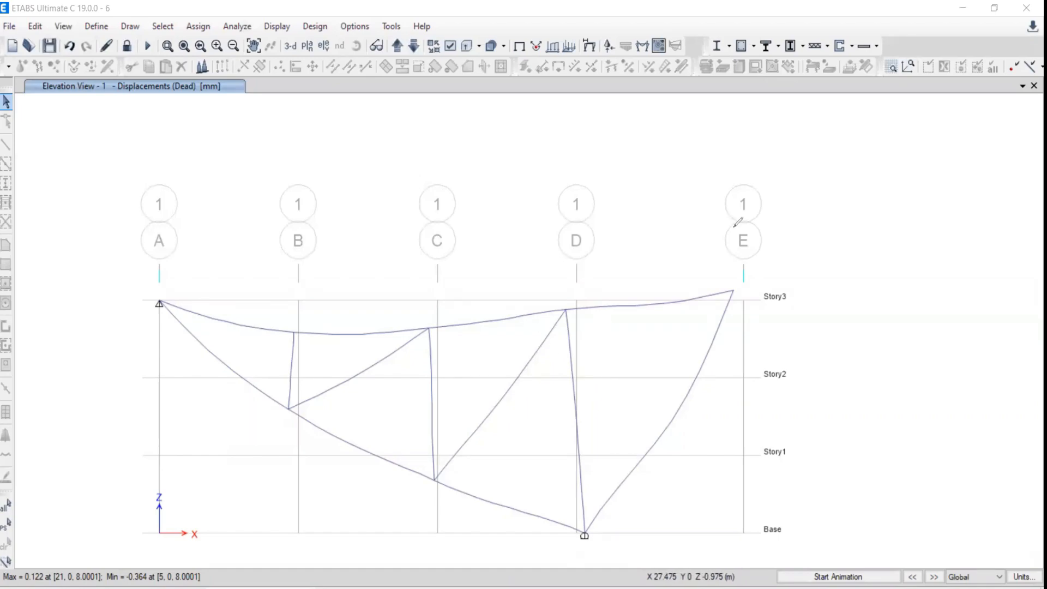
Step: Annotate the displaced joint at grid E on Story3 with translation arrows labelled Ux, Uy and Uz
mouse_move(734, 283)
mouse_down()
mouse_move(738, 303)
mouse_move(732, 280)
mouse_up()
mouse_move(736, 292)
mouse_down()
mouse_move(806, 289)
mouse_move(778, 313)
mouse_up()
mouse_move(829, 289)
mouse_down()
mouse_move(818, 308)
mouse_move(831, 275)
mouse_move(830, 305)
mouse_move(821, 294)
mouse_move(835, 309)
mouse_up()
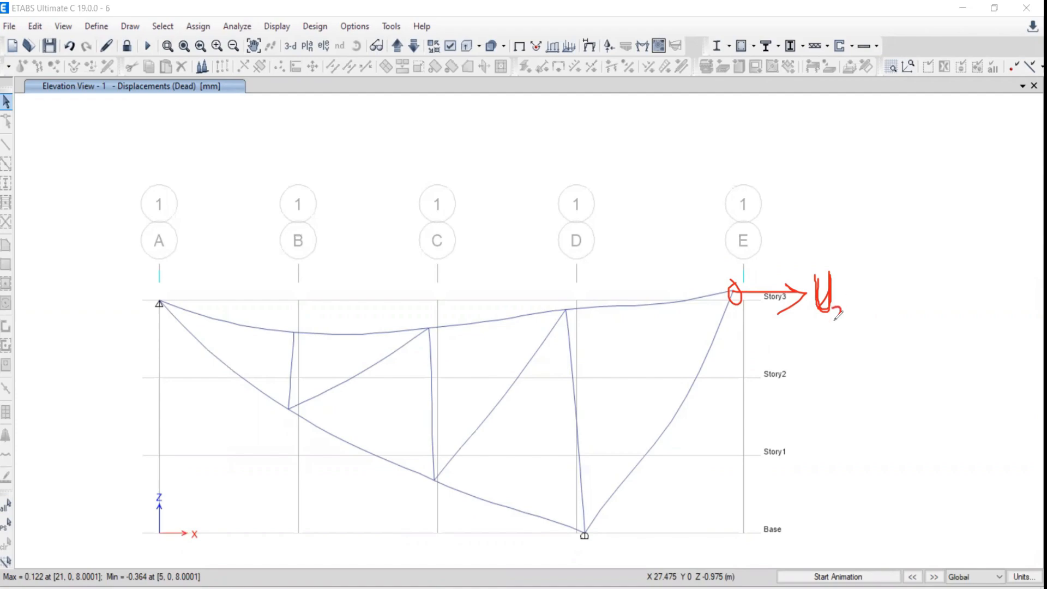
drag(842, 304, 849, 322)
mouse_move(733, 289)
mouse_down()
mouse_move(659, 250)
mouse_move(664, 225)
mouse_up()
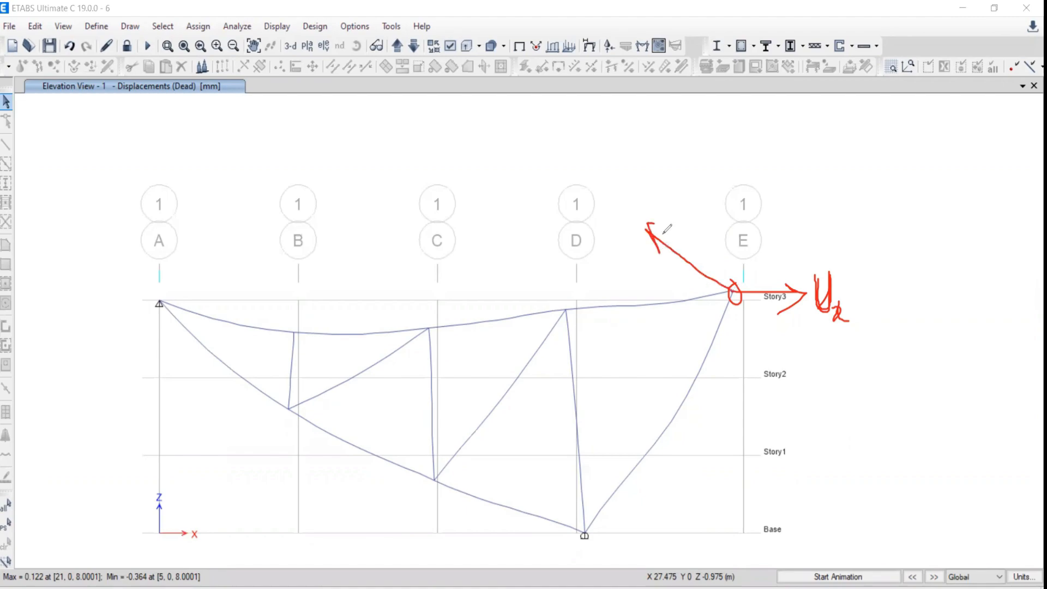
mouse_move(606, 209)
mouse_down()
mouse_move(628, 212)
mouse_move(643, 240)
mouse_up()
drag(648, 230, 636, 276)
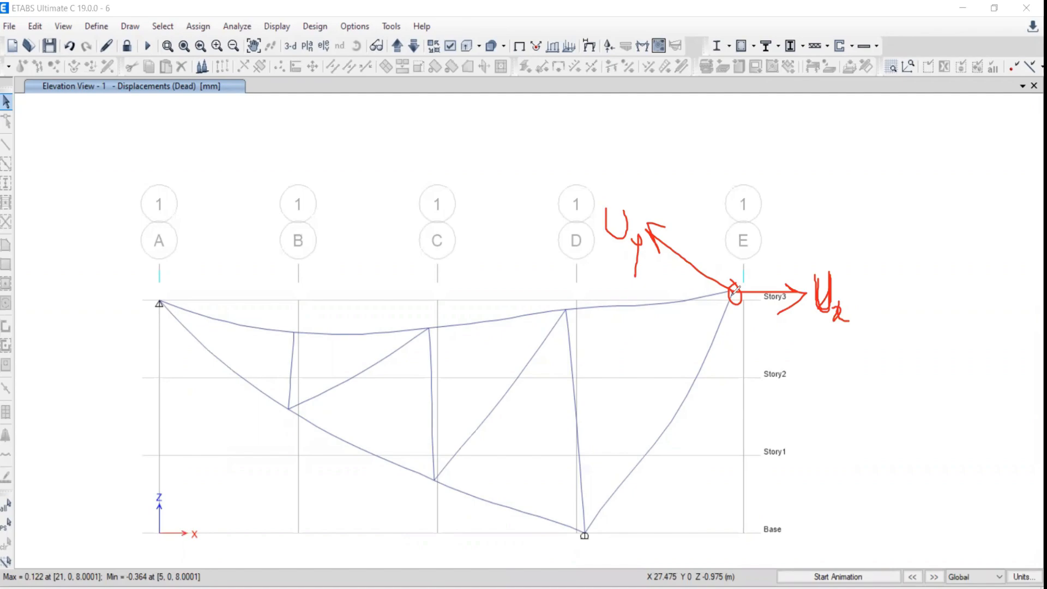
mouse_move(735, 292)
mouse_down()
mouse_move(731, 125)
mouse_move(765, 161)
mouse_up()
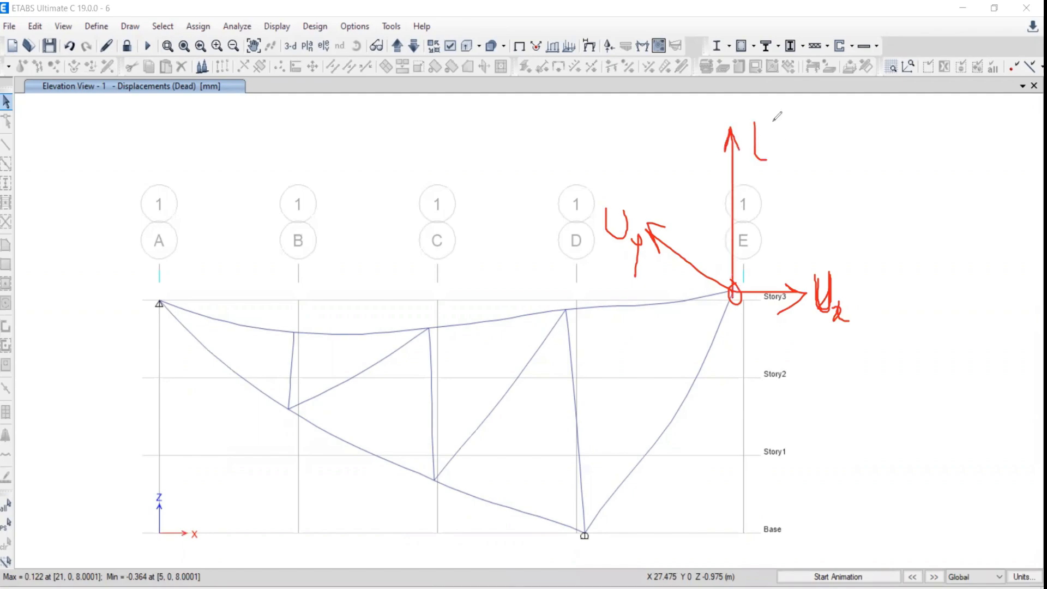
mouse_move(772, 116)
mouse_down()
mouse_move(773, 159)
mouse_move(792, 166)
mouse_up()
Step: Mark the rotations Rx, Ry and Rz around the three axes at the grid E joint, and clear the annotations
mouse_move(782, 262)
mouse_down()
mouse_move(756, 344)
mouse_move(768, 357)
mouse_move(755, 373)
mouse_move(782, 212)
mouse_move(785, 235)
mouse_move(837, 248)
mouse_up()
drag(676, 279, 680, 292)
mouse_move(679, 280)
mouse_down()
mouse_move(637, 345)
mouse_move(638, 363)
mouse_up()
mouse_move(637, 319)
mouse_down()
mouse_move(663, 364)
mouse_move(651, 396)
mouse_up()
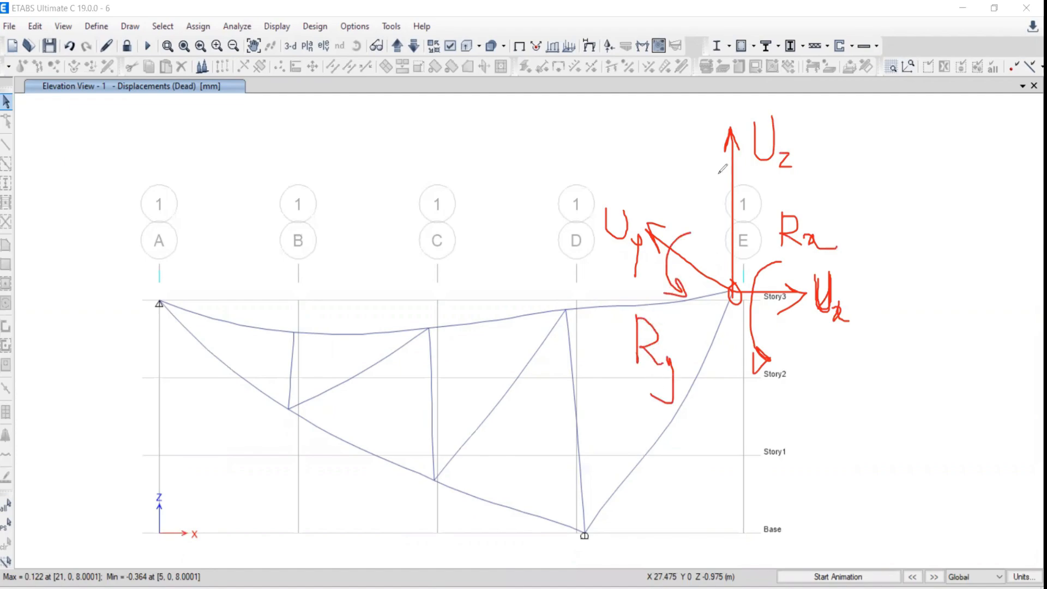
mouse_move(725, 160)
mouse_down()
mouse_move(707, 201)
mouse_move(763, 206)
mouse_move(742, 226)
mouse_up()
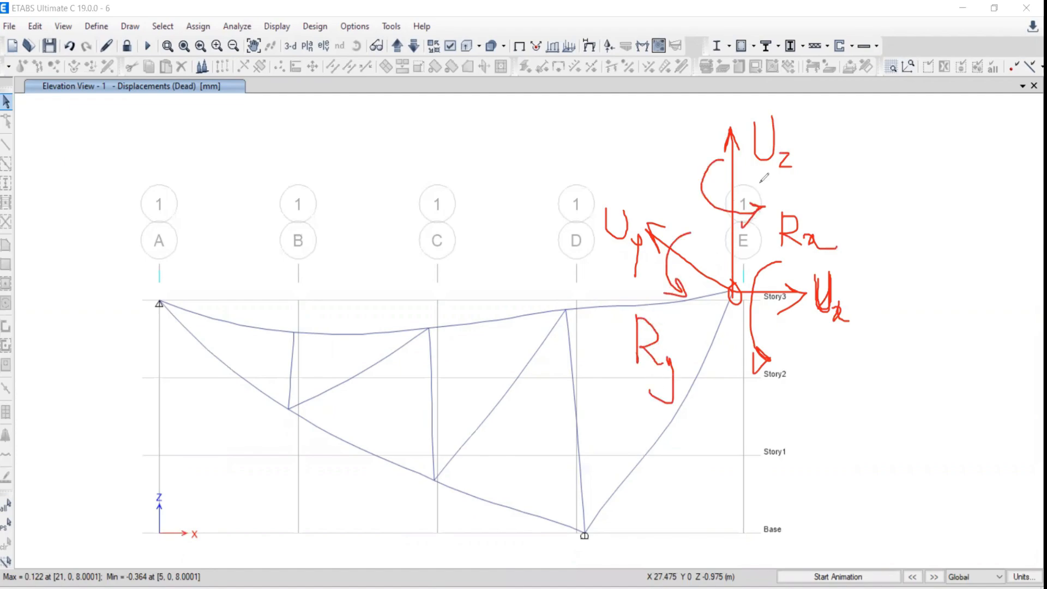
mouse_move(762, 187)
mouse_down()
mouse_move(787, 197)
mouse_move(785, 210)
mouse_up()
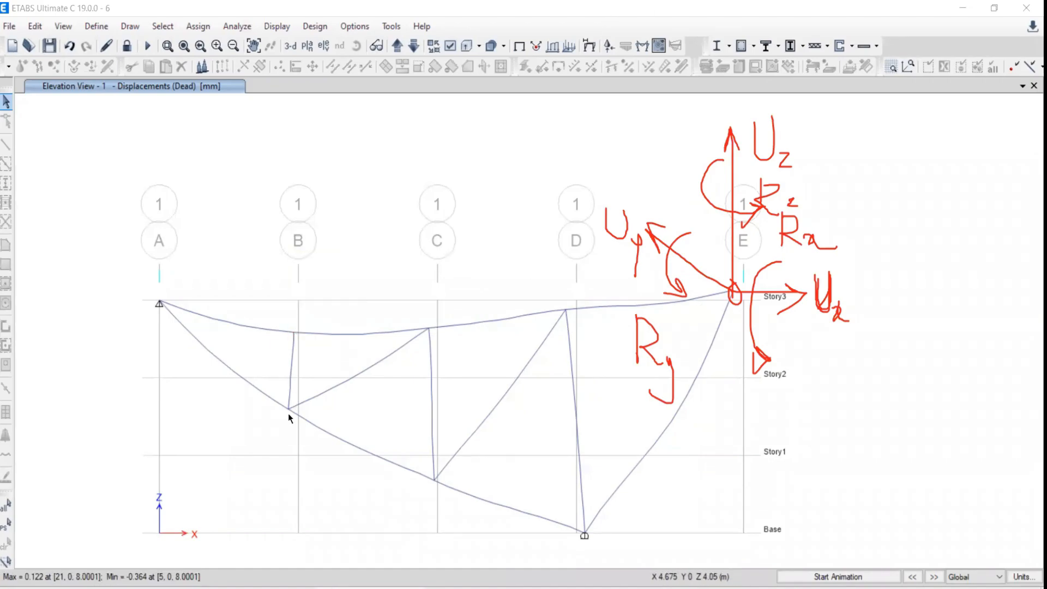
mouse_move(287, 410)
key(Escape)
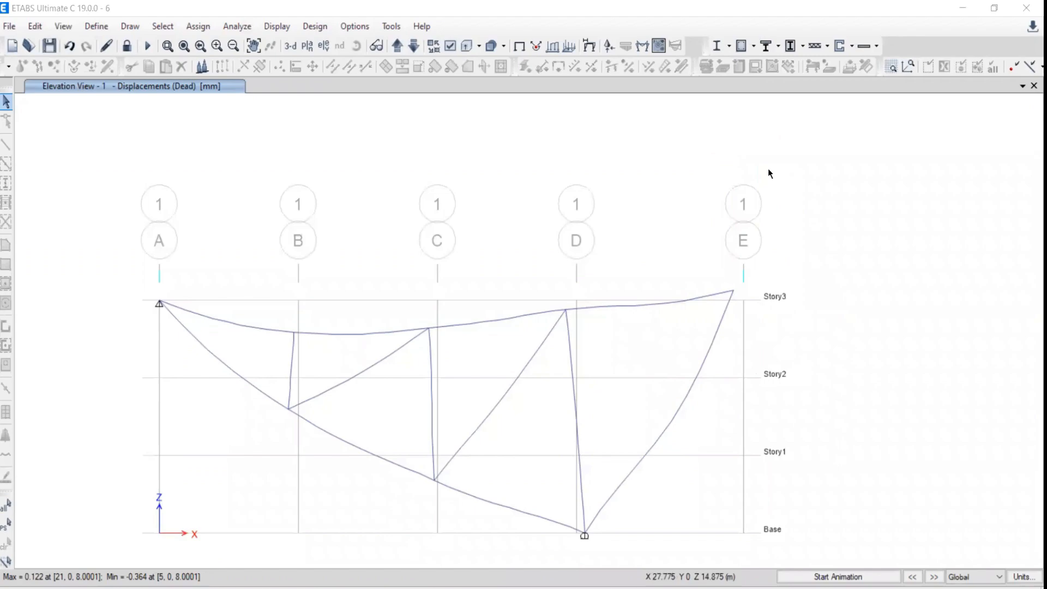
Step: Display the undeformed shape of the truss in the elevation view
scroll(551, 329, down, 3)
middle_drag(523, 355, 472, 215)
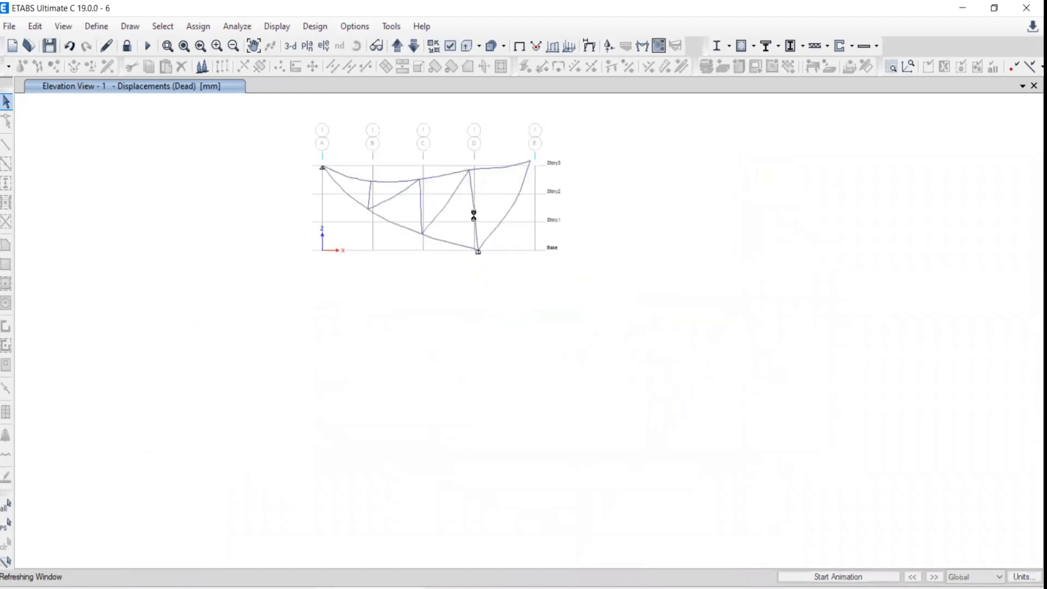
scroll(458, 176, up, 4)
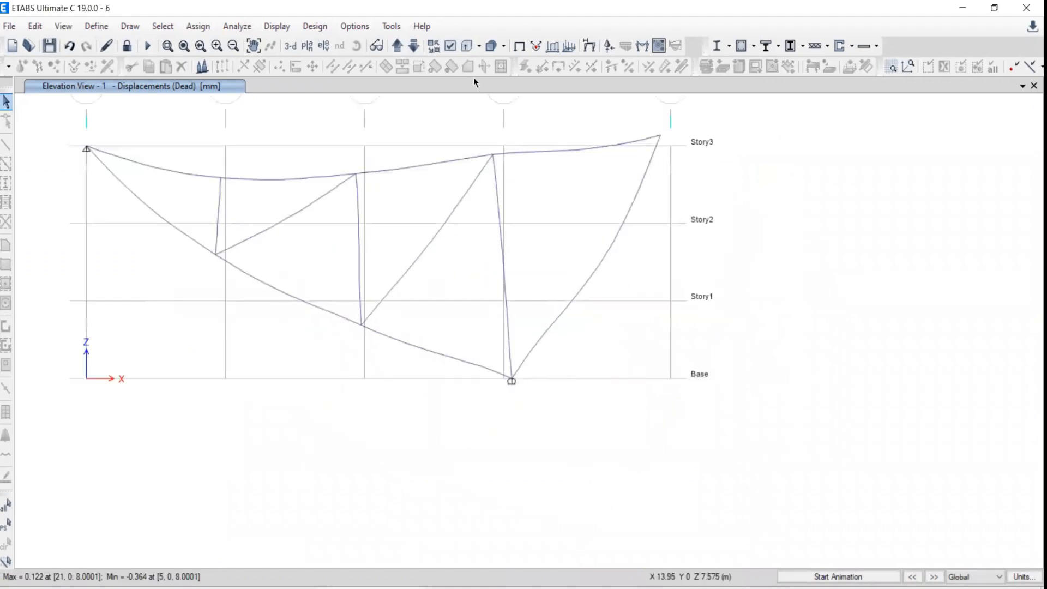
click(277, 26)
click(283, 47)
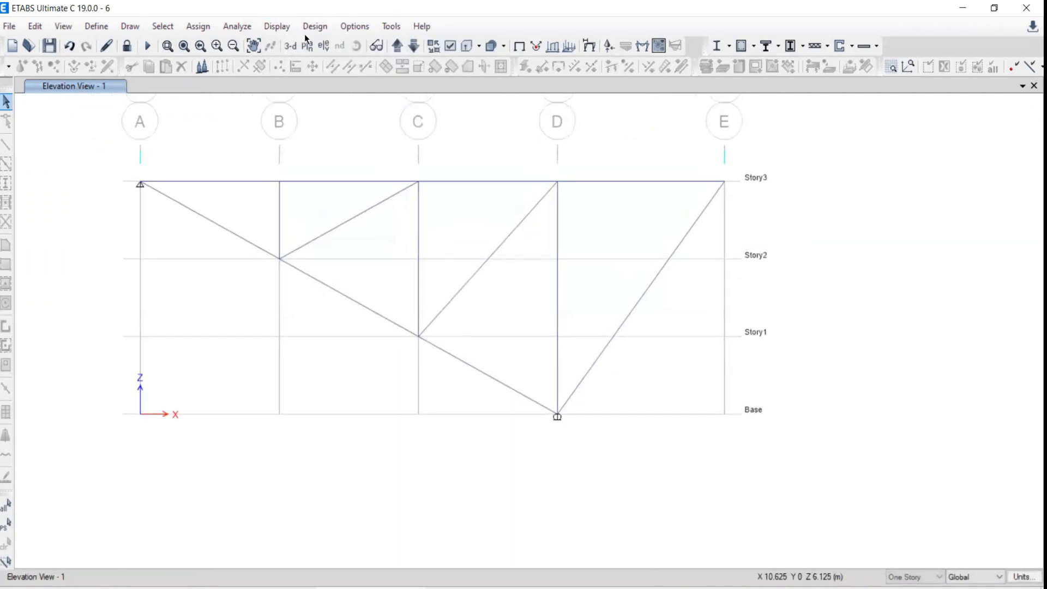
Step: Display the Fz support reactions for the Live case as arrows
click(278, 26)
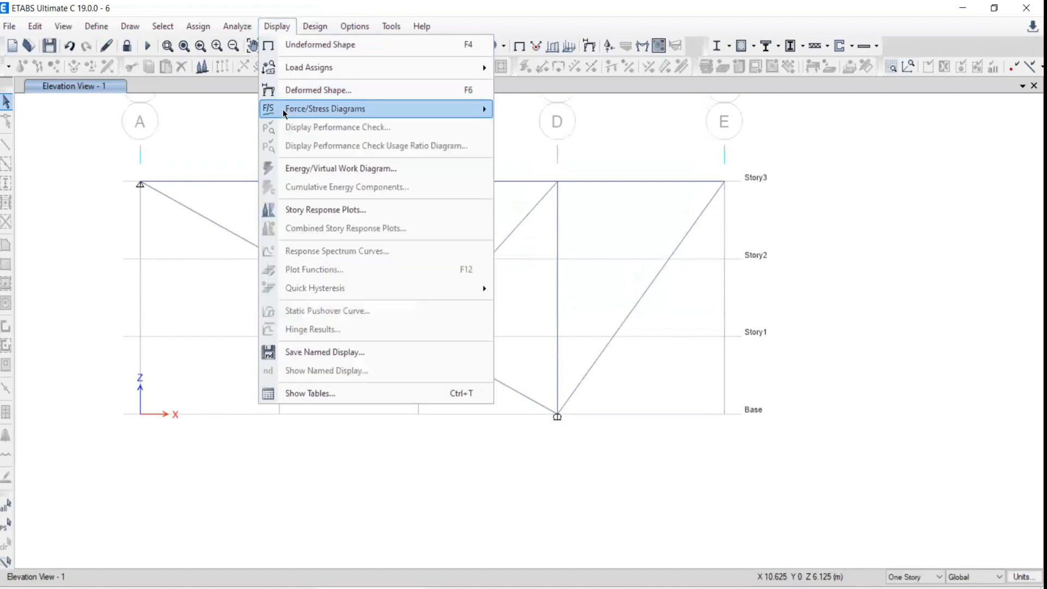
mouse_move(283, 109)
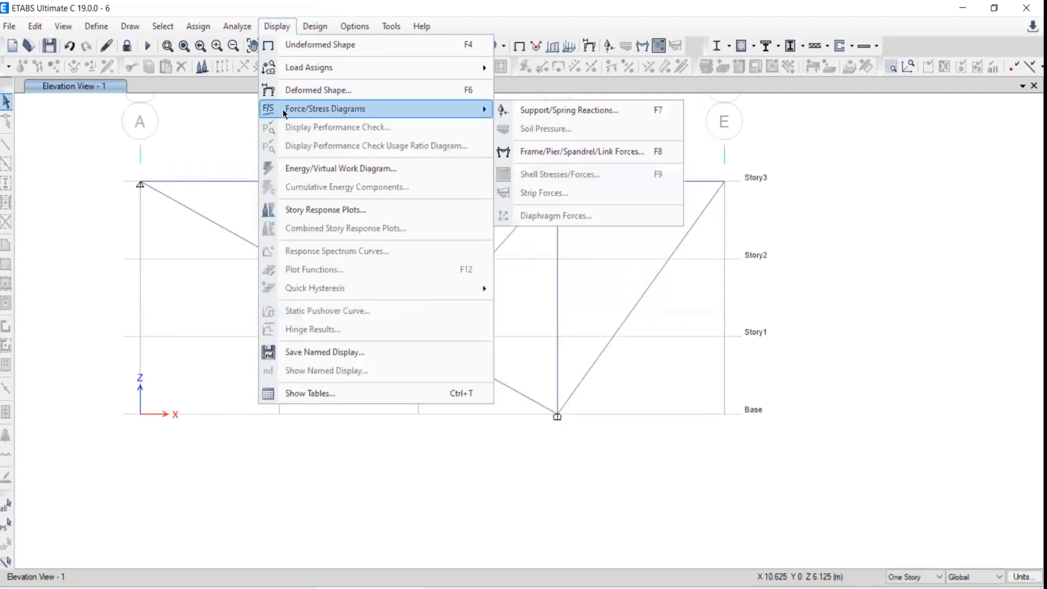
click(536, 109)
click(630, 202)
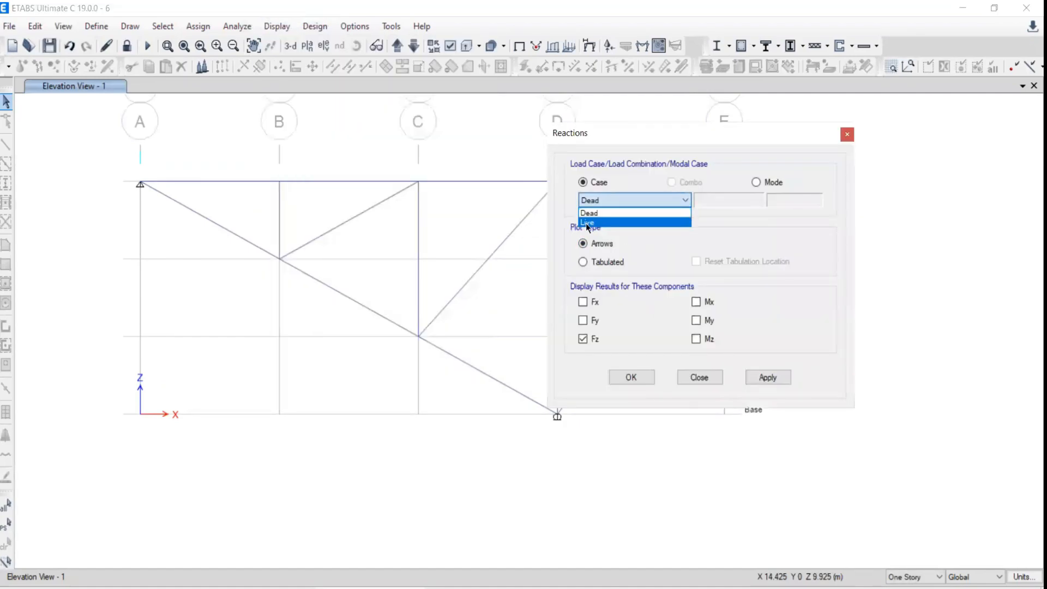
click(592, 218)
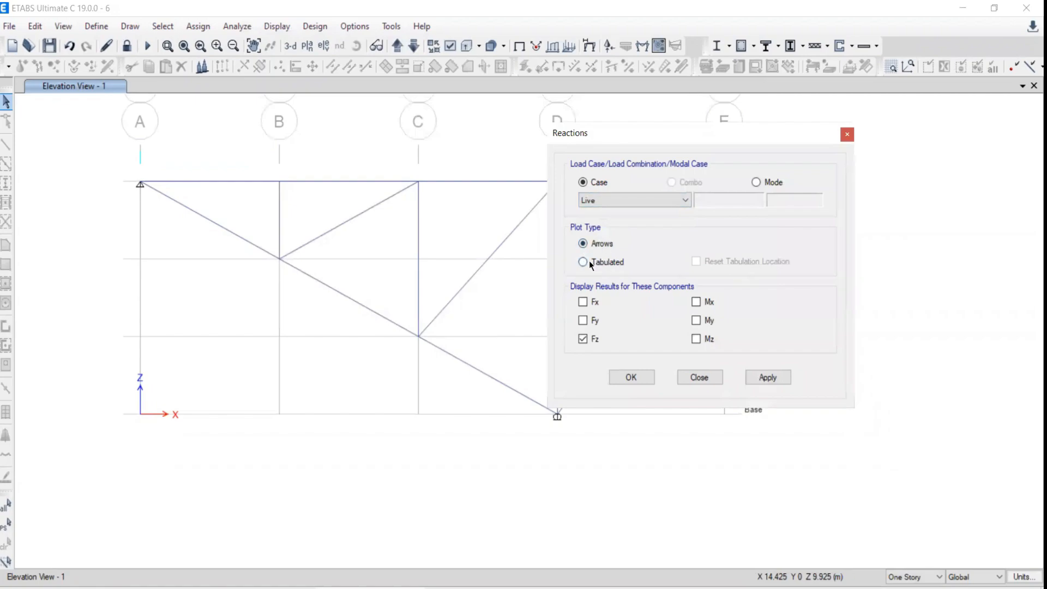
click(777, 377)
click(695, 377)
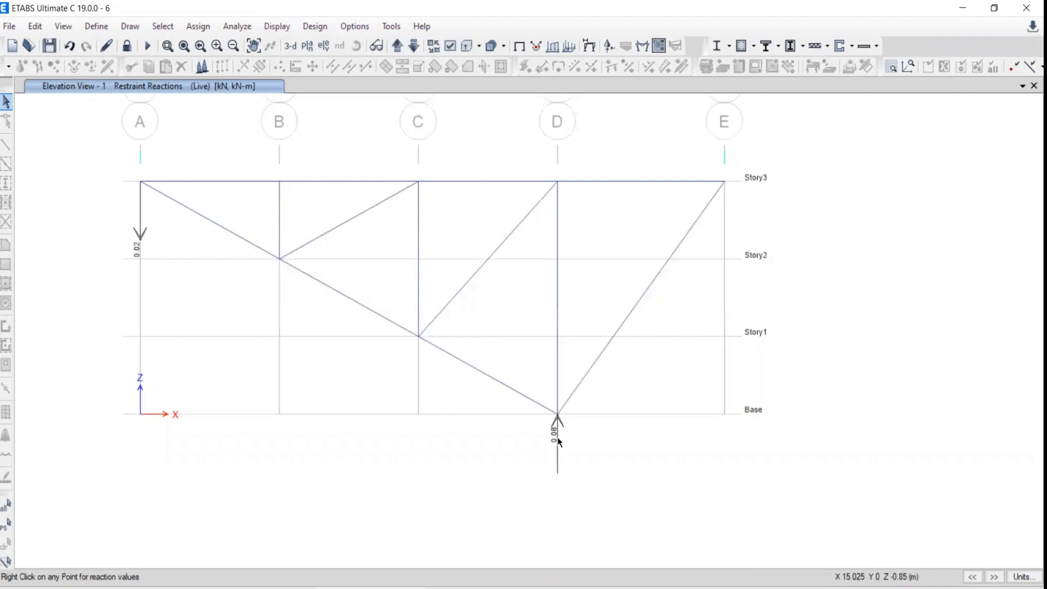
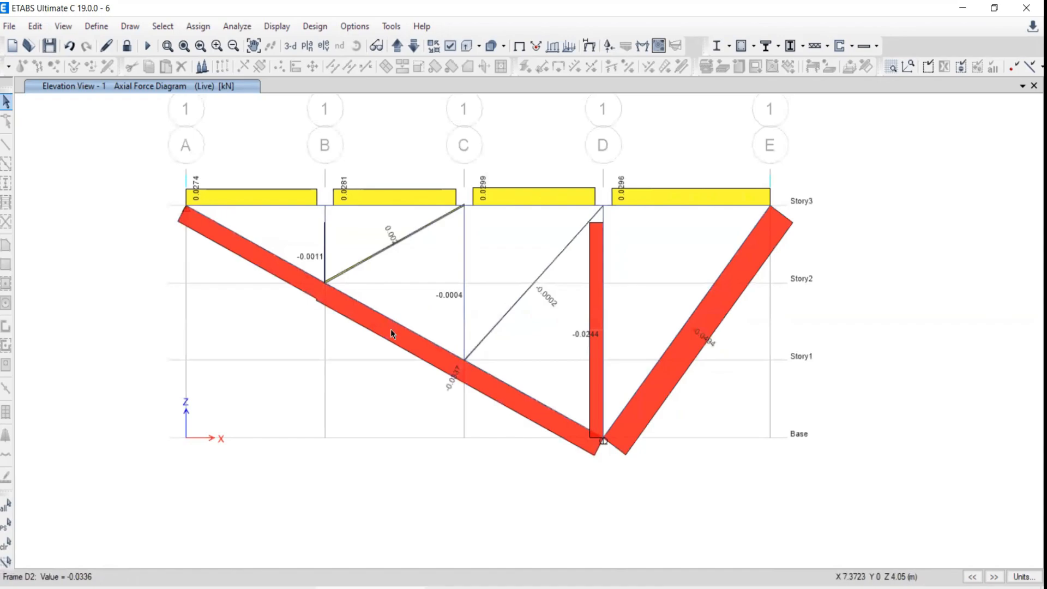
Step: Inspect the sloping bottom chord's axial force against the Ex. 14.3.11 table in the PDF, and return to ETABS
right_click(390, 316)
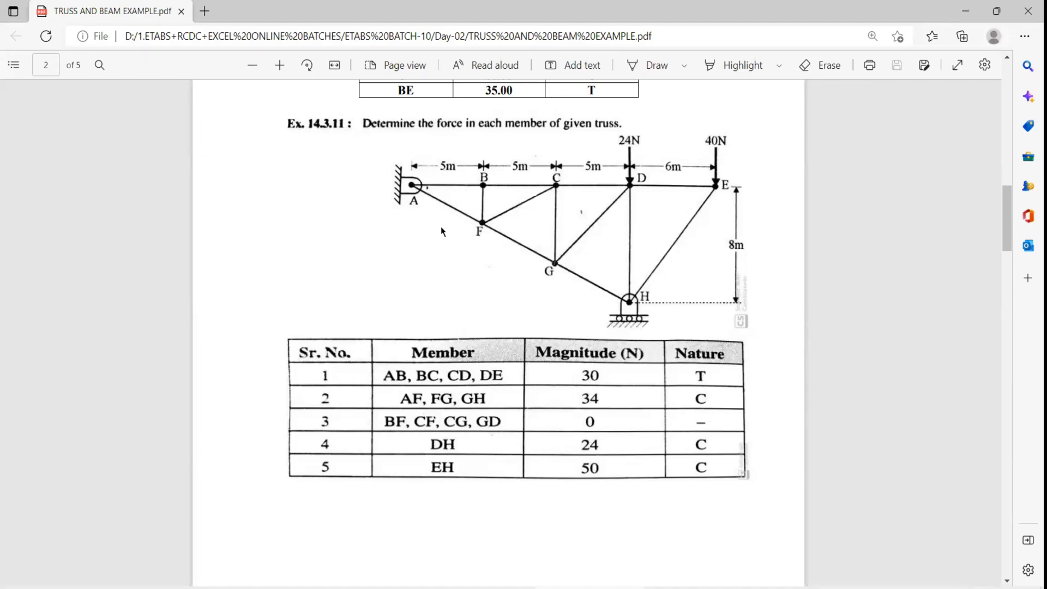
key(alt+Tab)
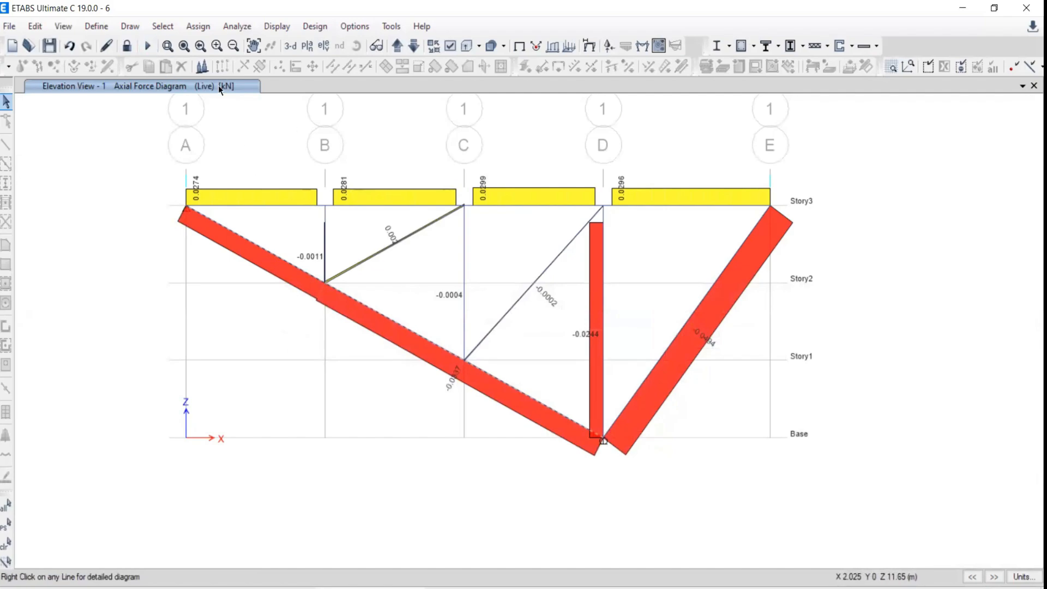
Step: Unlock the model and divide the sloping bottom chord at its grid B and C joints with Break at Intersections with Selected Frames and Joints
click(125, 48)
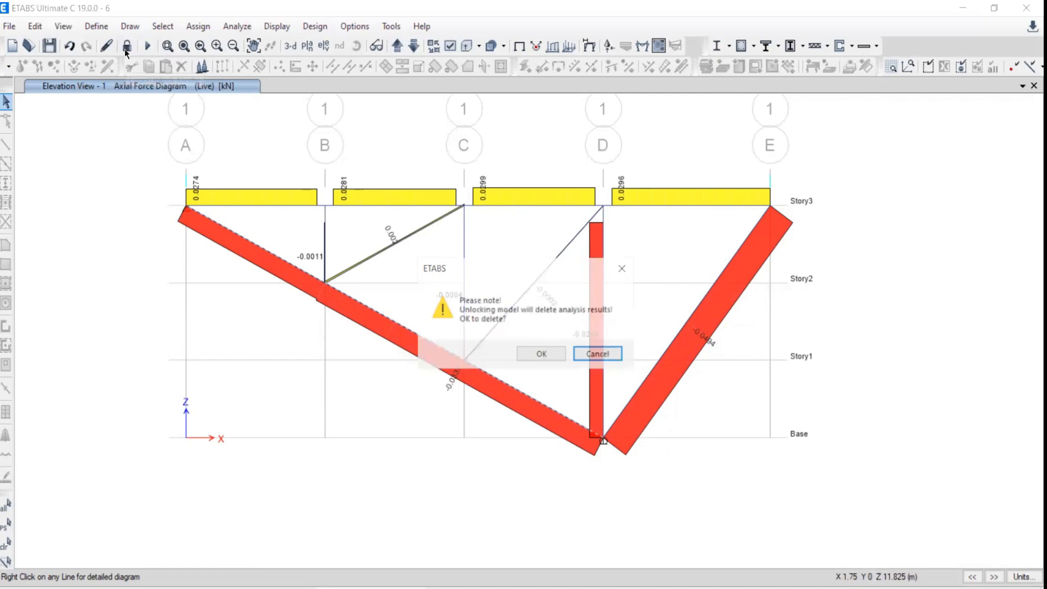
click(541, 354)
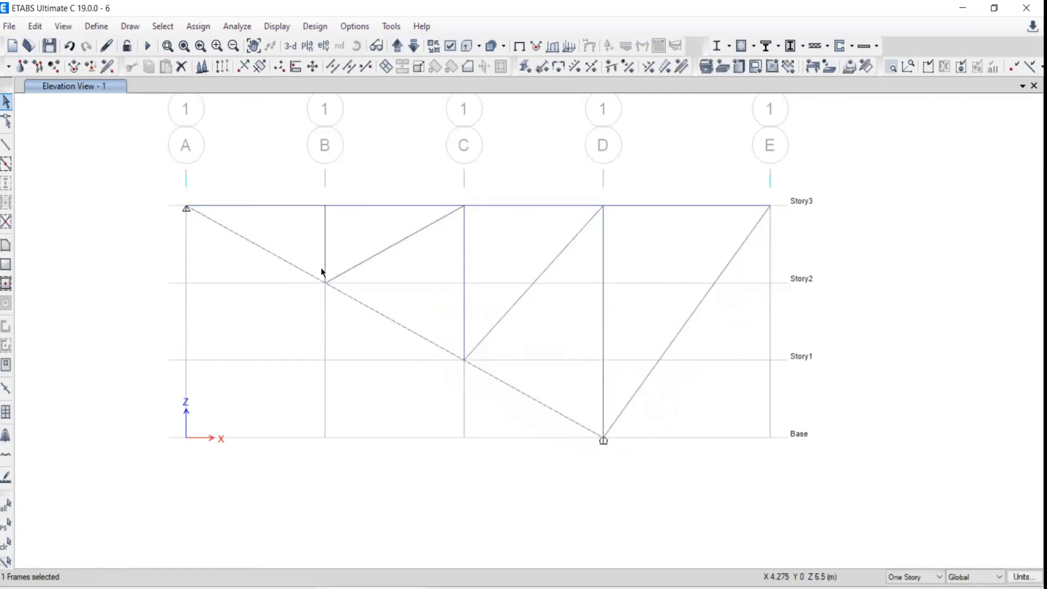
drag(305, 247, 352, 318)
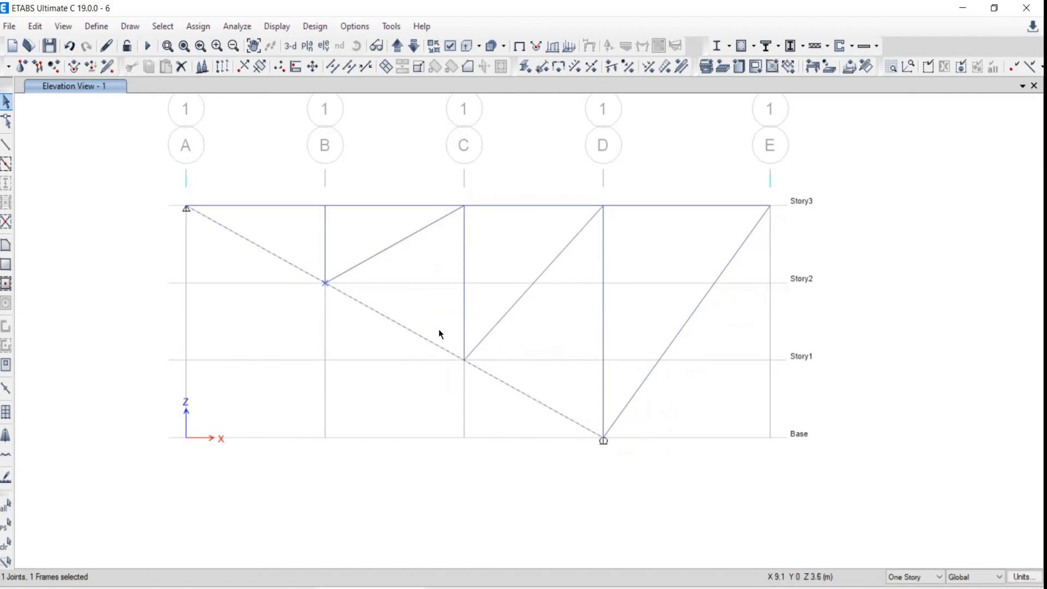
drag(439, 328, 471, 378)
click(35, 26)
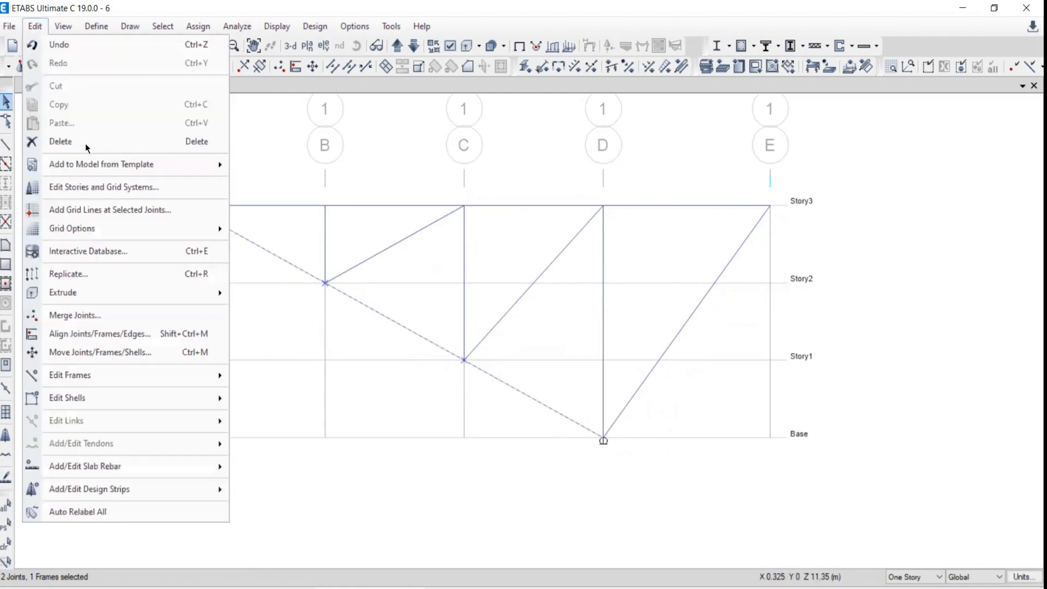
mouse_move(68, 376)
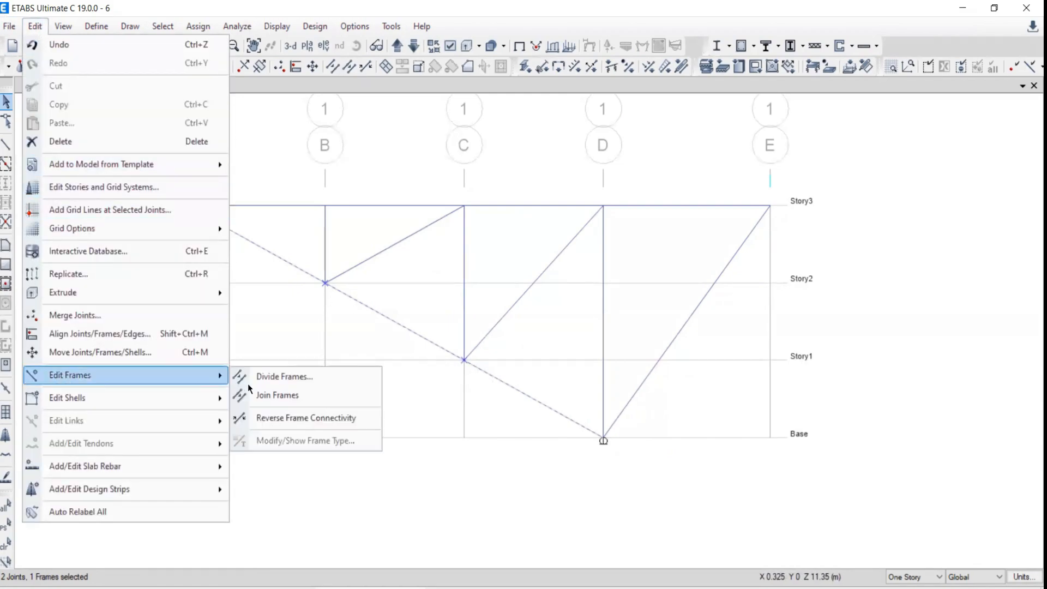
click(281, 377)
click(443, 299)
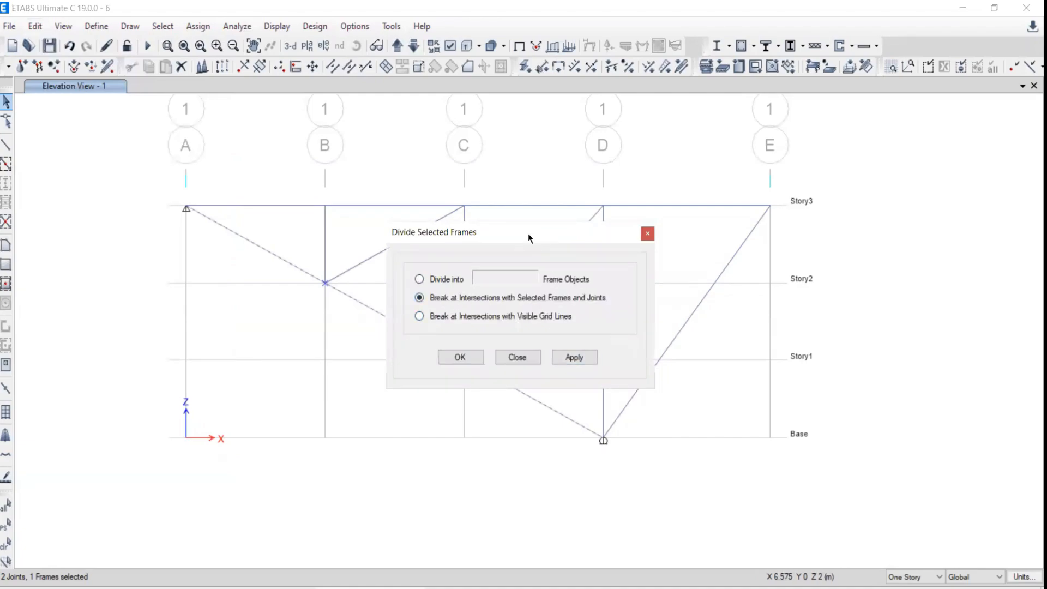
drag(528, 234, 558, 42)
click(591, 166)
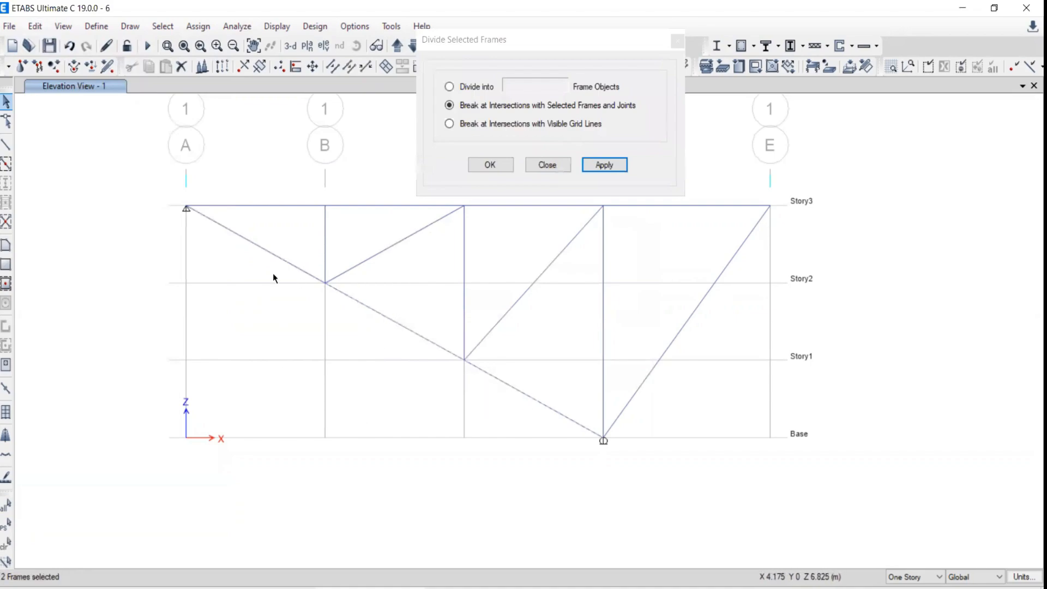
click(6, 542)
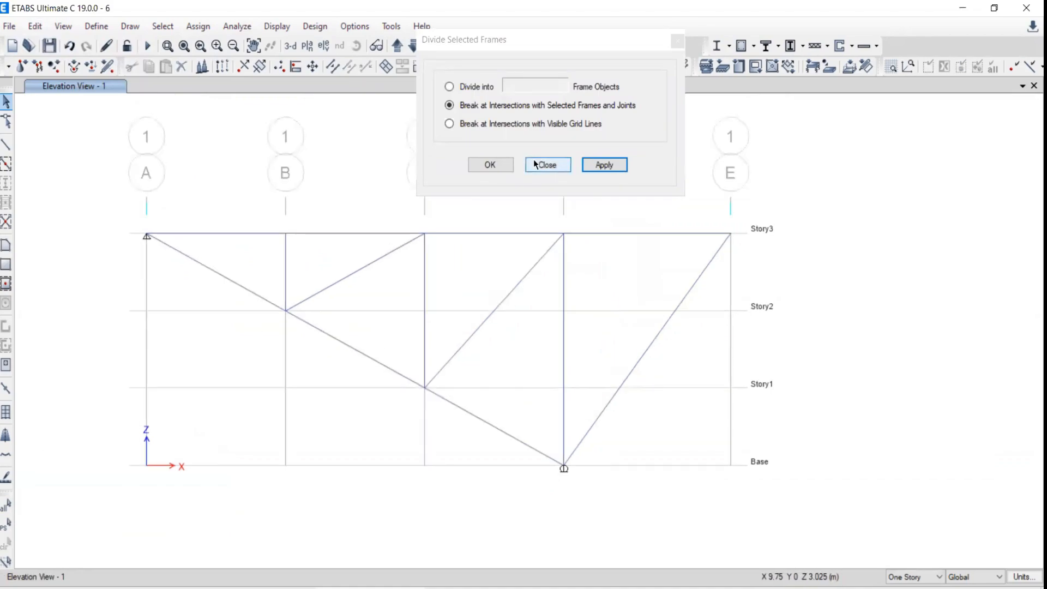
click(547, 164)
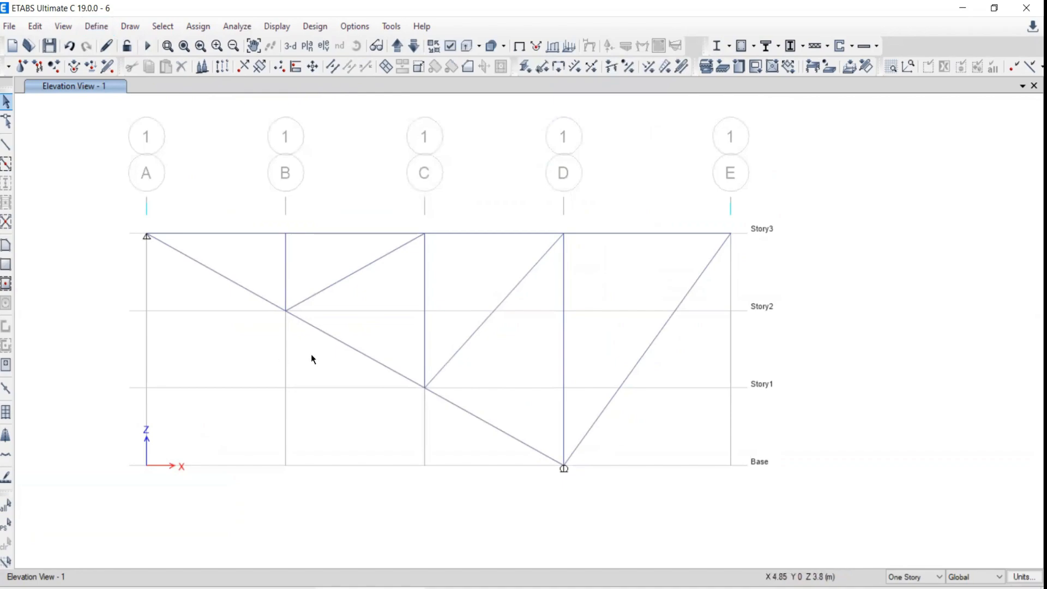
Step: Select all truss members and release Moment 22 (Minor) and Moment 33 (Major) at both their start and end
middle_drag(311, 337, 361, 310)
drag(295, 247, 262, 270)
click(275, 206)
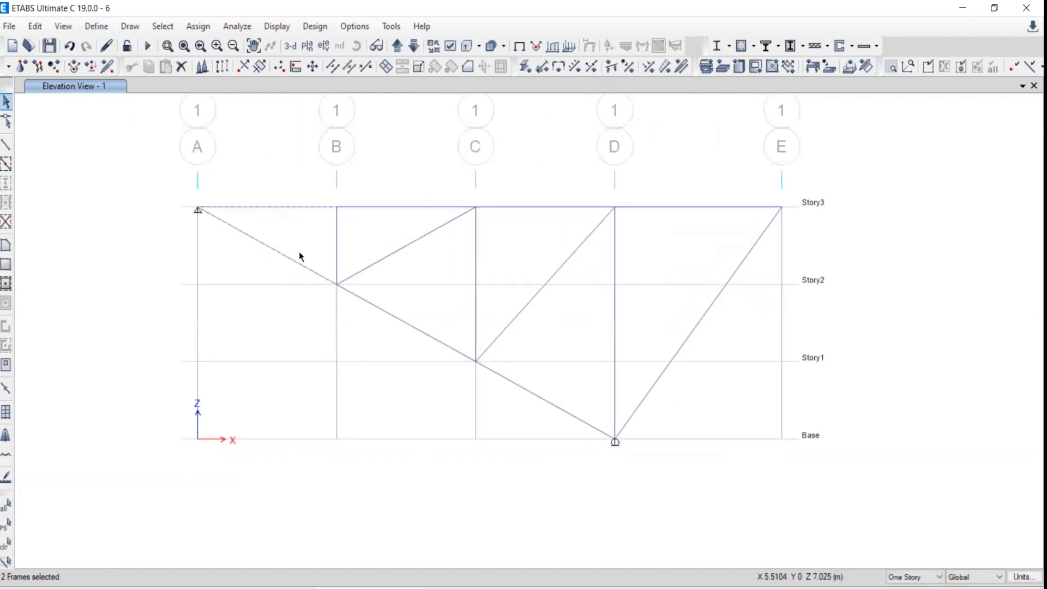
click(336, 233)
click(366, 207)
click(395, 252)
click(407, 323)
click(476, 277)
click(540, 290)
click(615, 308)
click(688, 336)
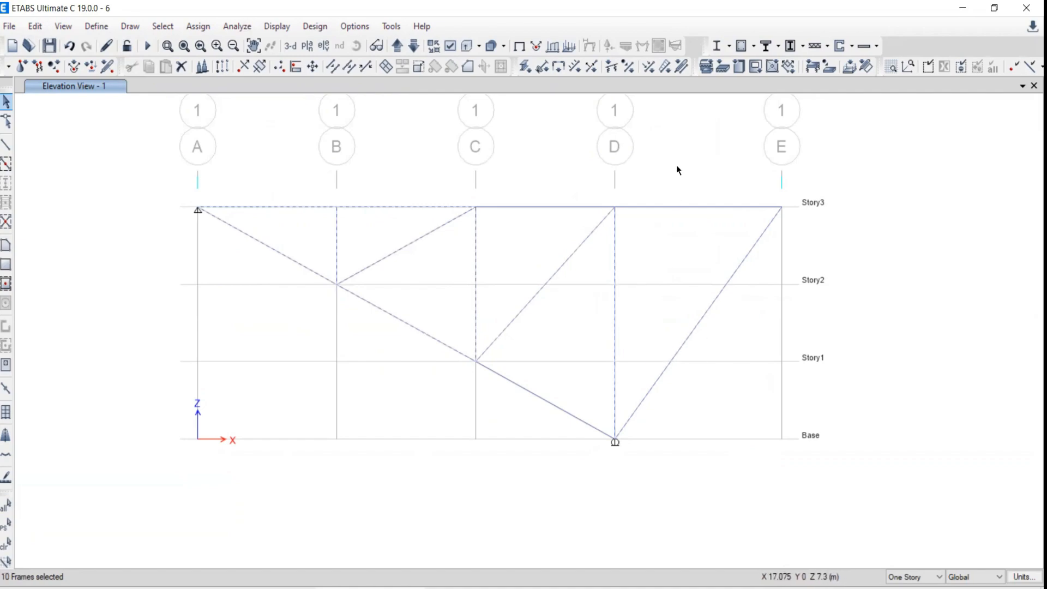
click(686, 206)
click(567, 207)
drag(541, 369, 512, 401)
middle_drag(441, 420, 411, 381)
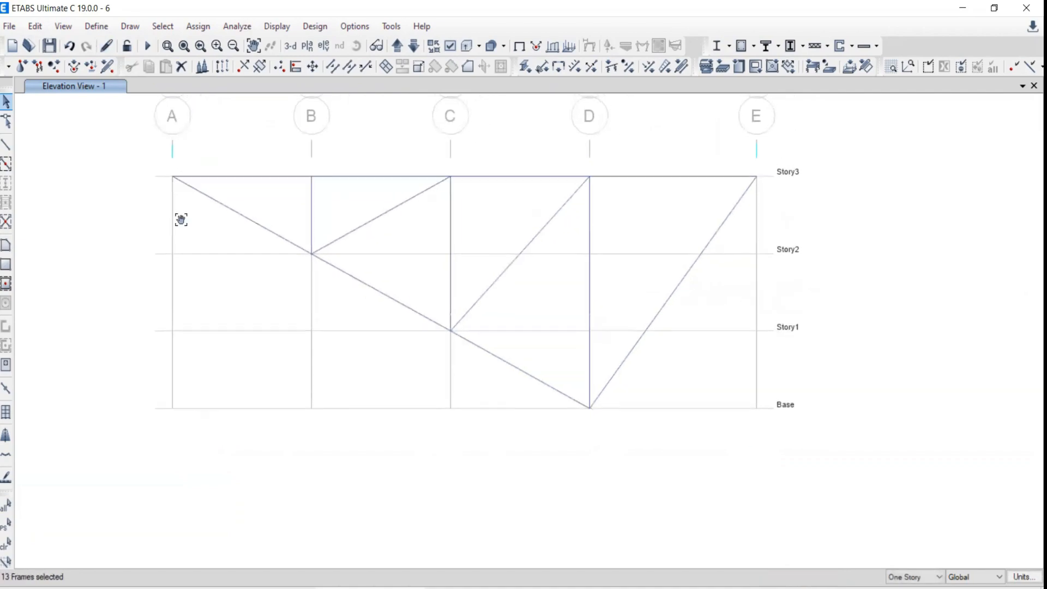
click(198, 27)
mouse_move(218, 63)
click(426, 106)
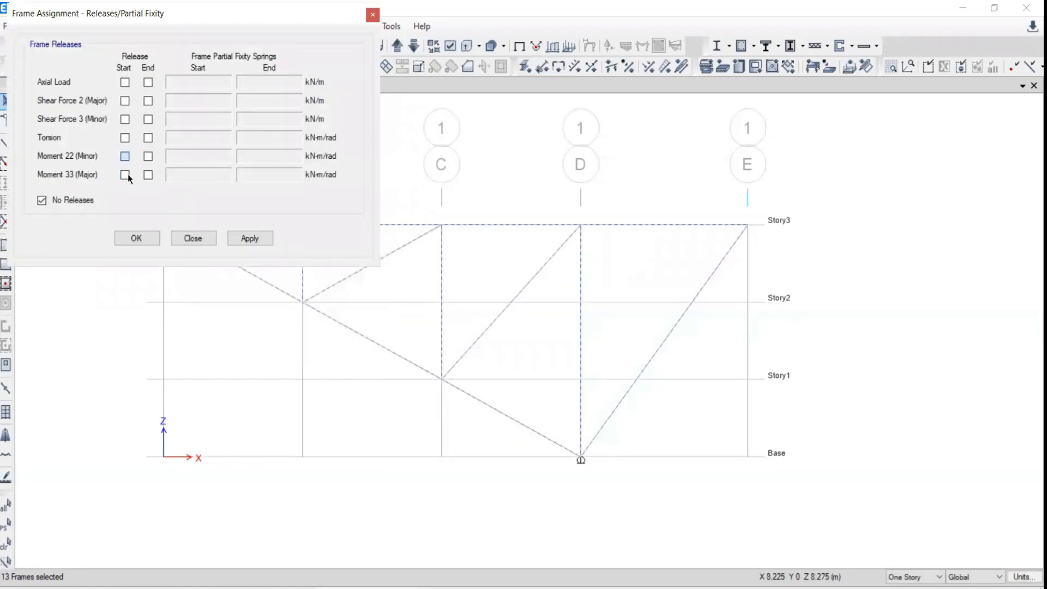
click(124, 156)
click(125, 175)
click(148, 156)
click(147, 174)
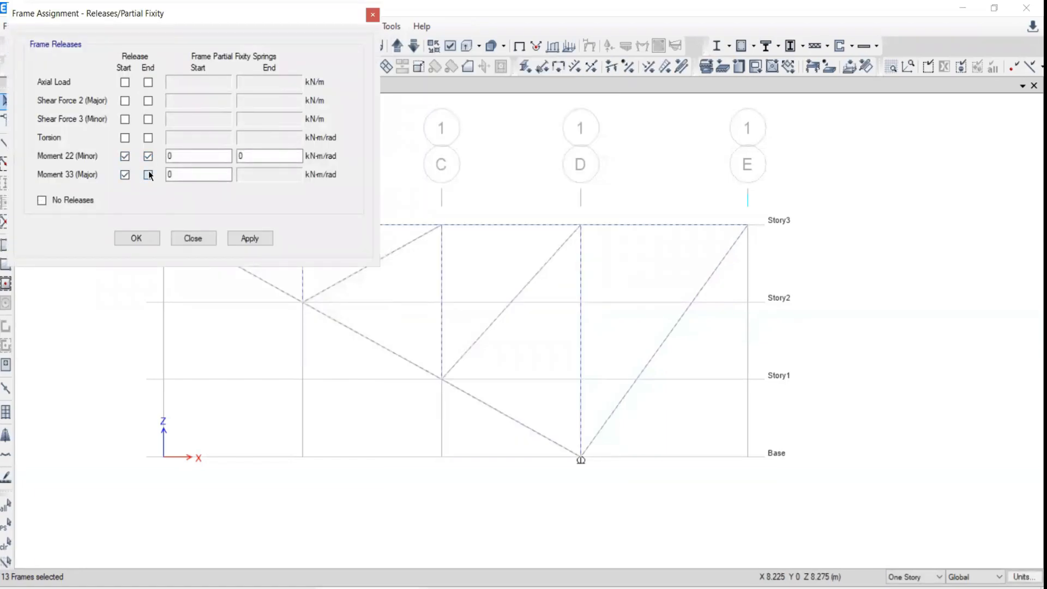
click(247, 242)
click(194, 239)
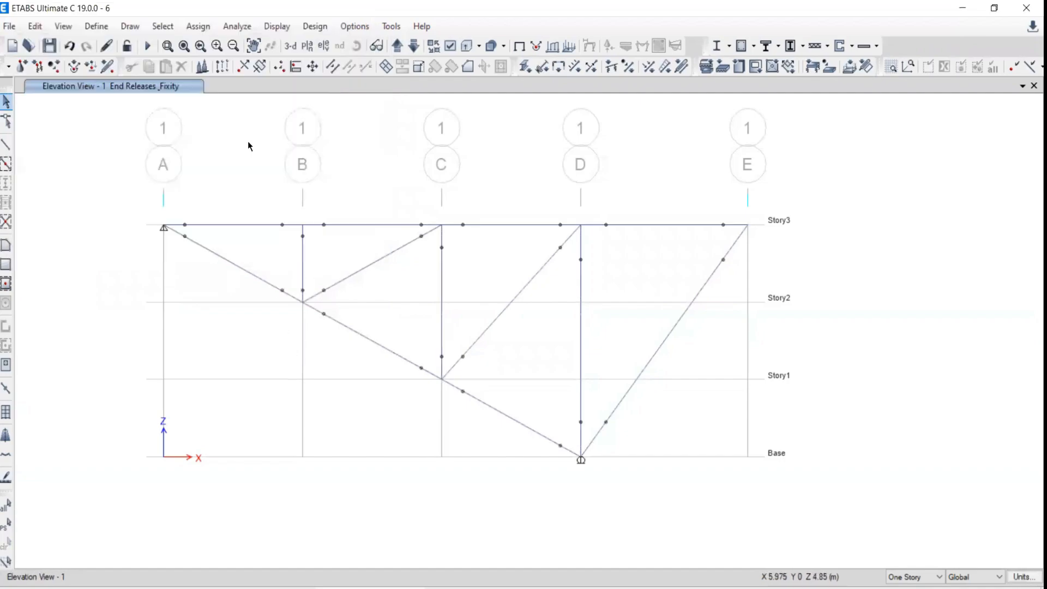
Step: Rerun the analysis of the truss with the divided chord and the moment releases
click(147, 47)
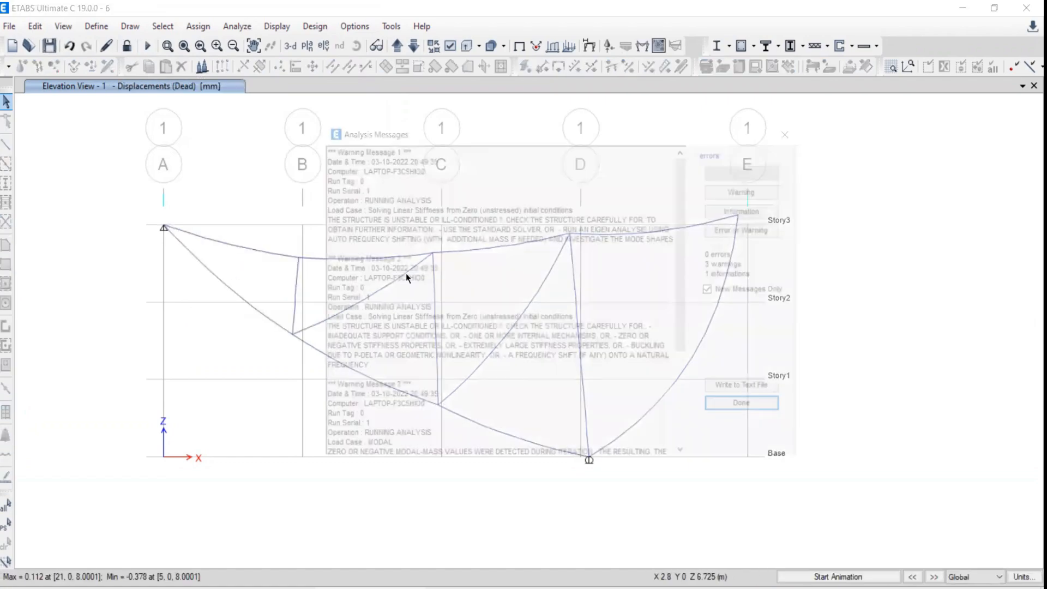
Step: Dismiss the analysis messages, then play and stop the animation of the truss's deformed shape for the Dead case
drag(679, 131, 210, 100)
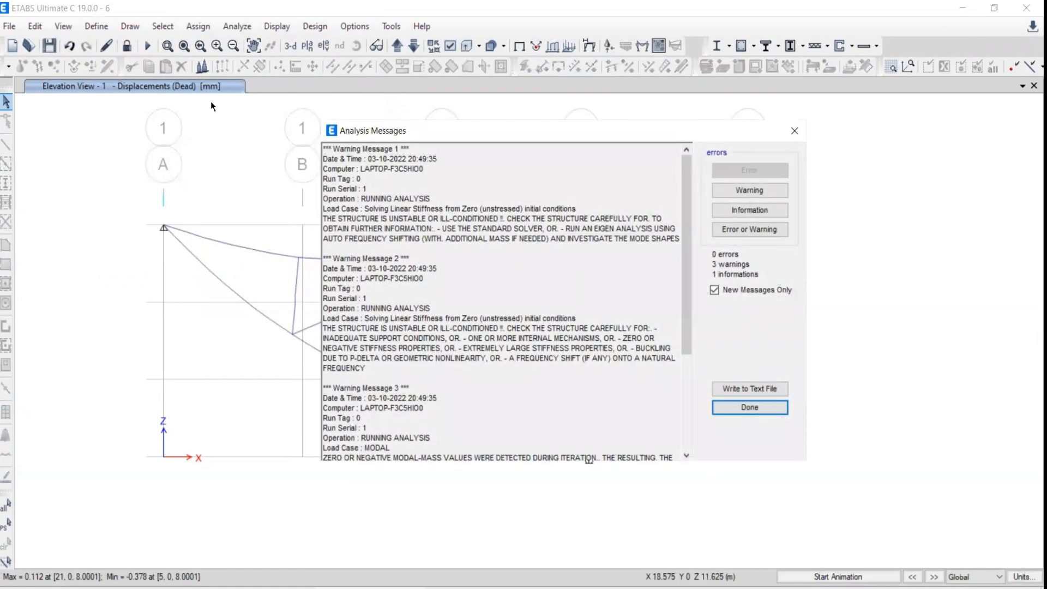
click(327, 101)
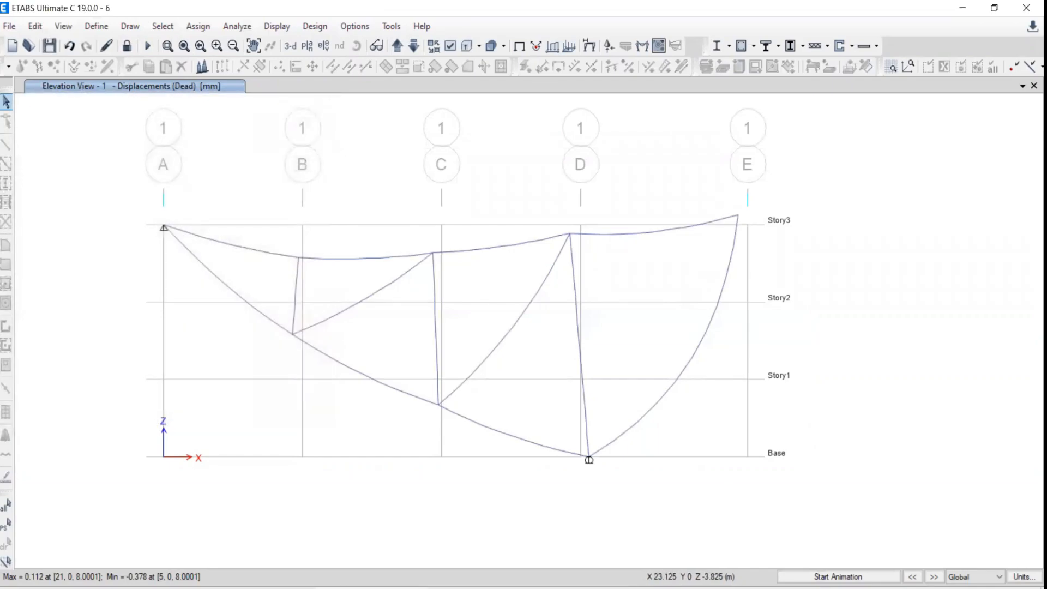
click(819, 577)
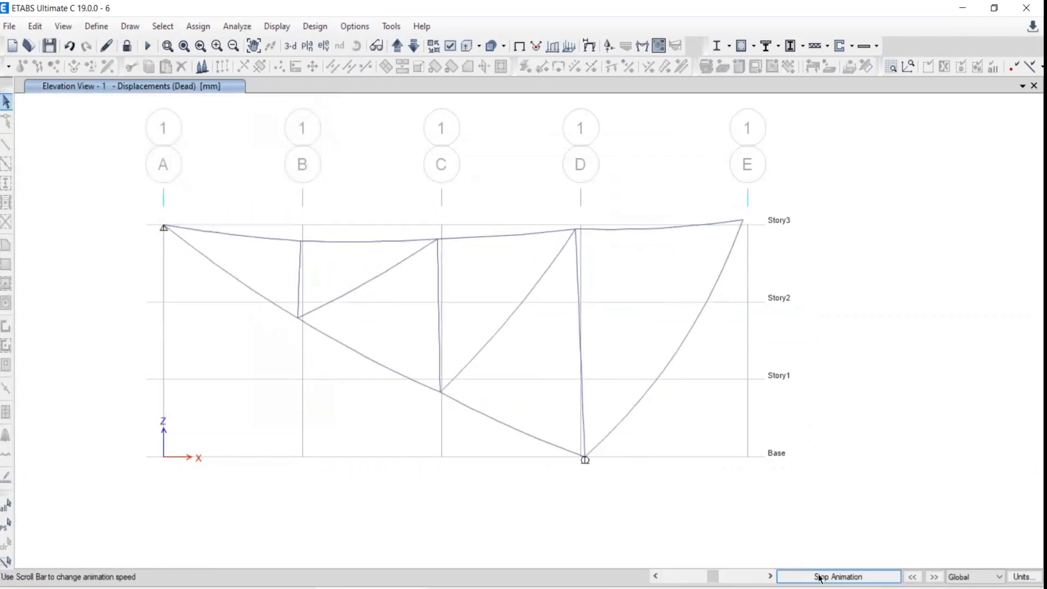
click(820, 577)
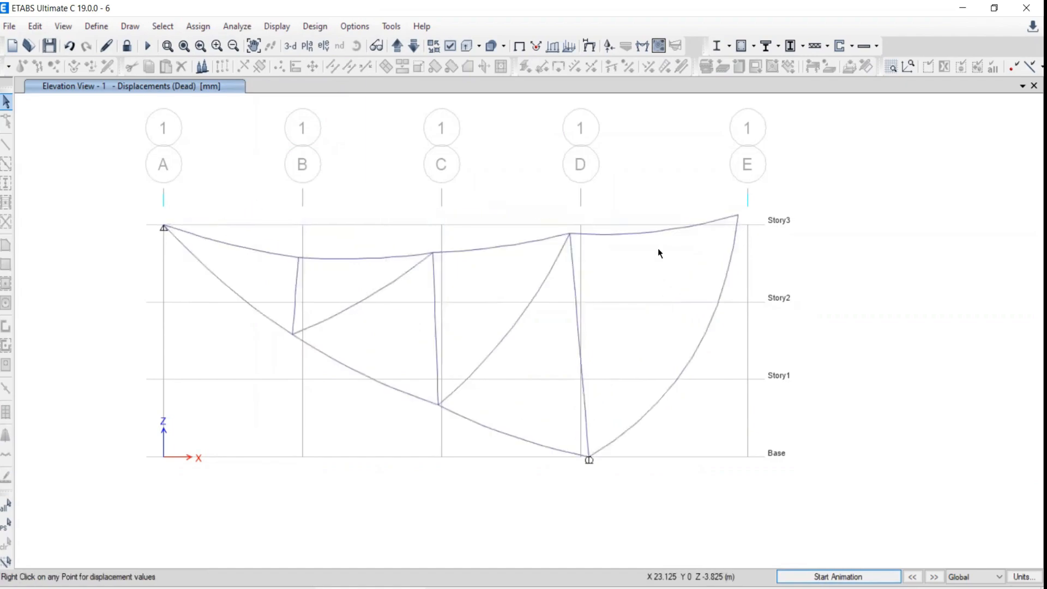
Step: Display the filled axial force diagram with values for the Live case on the truss frames
click(279, 27)
mouse_move(284, 109)
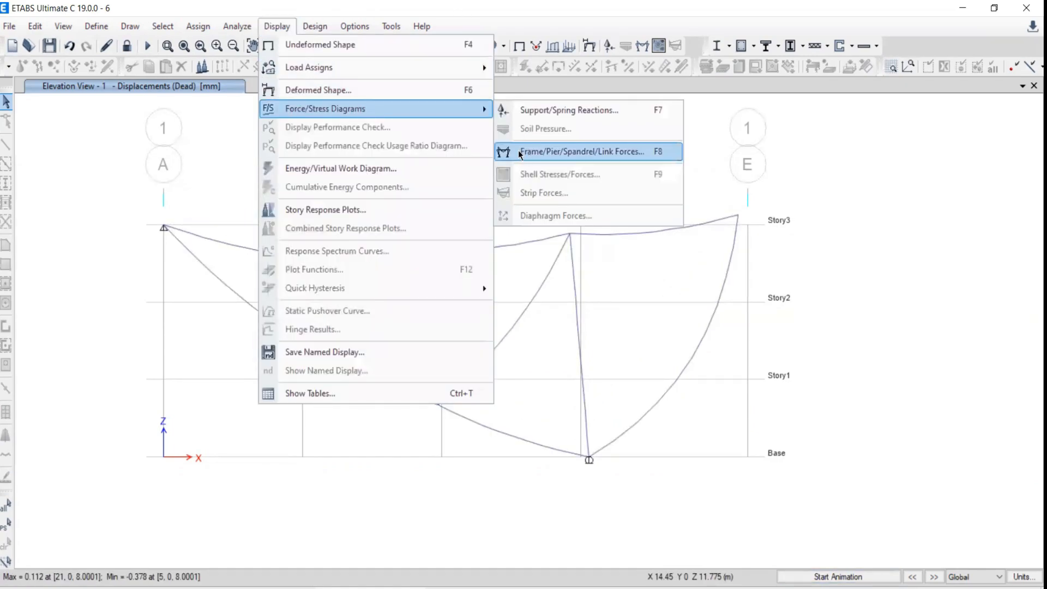
click(518, 149)
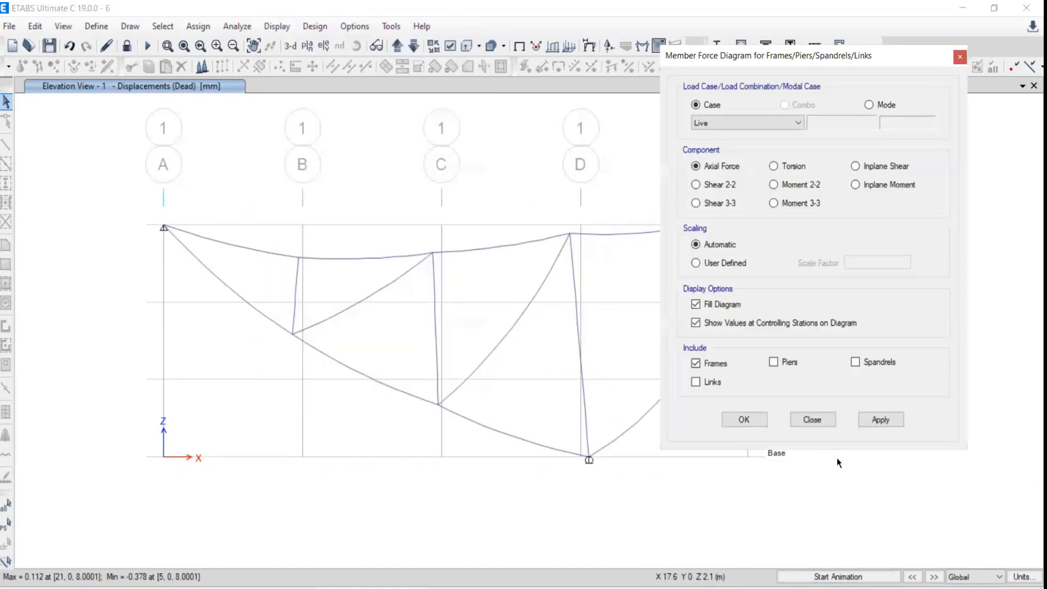
click(875, 419)
click(817, 421)
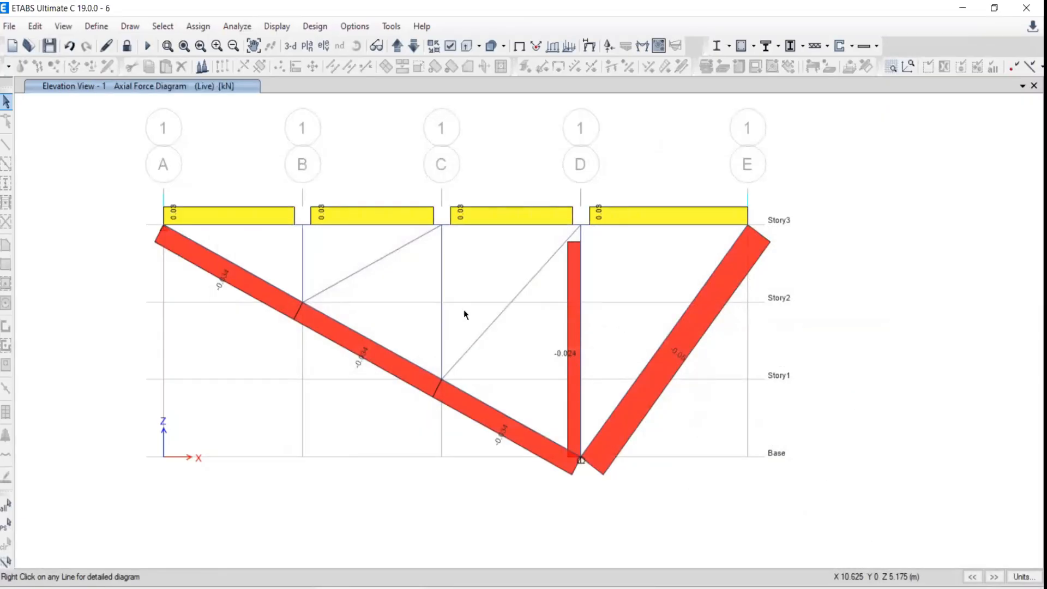
Step: Select the two diagonals and the verticals at grids B and C in the axial force diagram
click(495, 323)
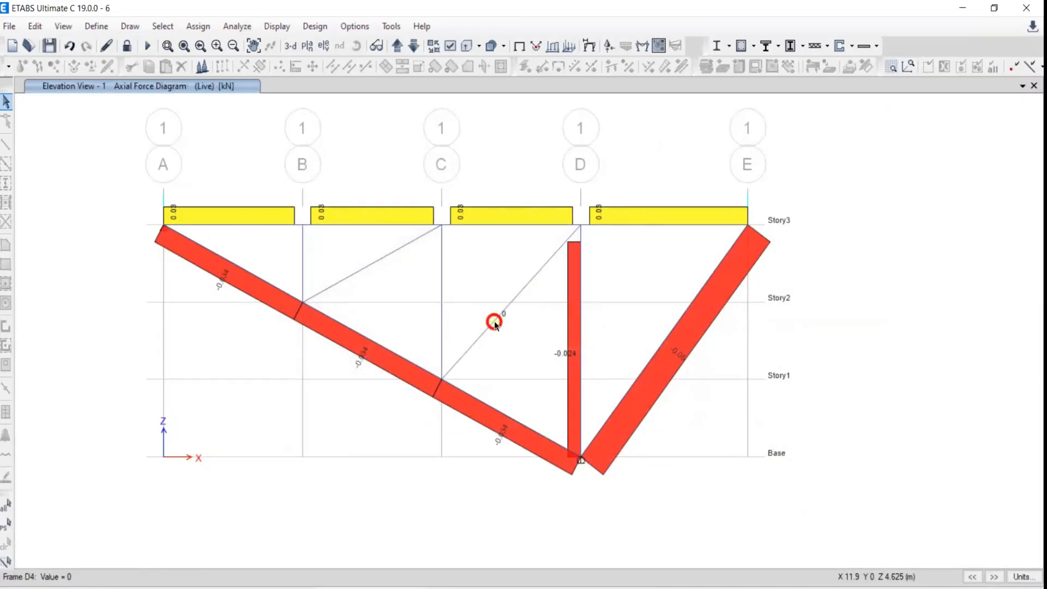
click(442, 295)
click(388, 254)
click(302, 252)
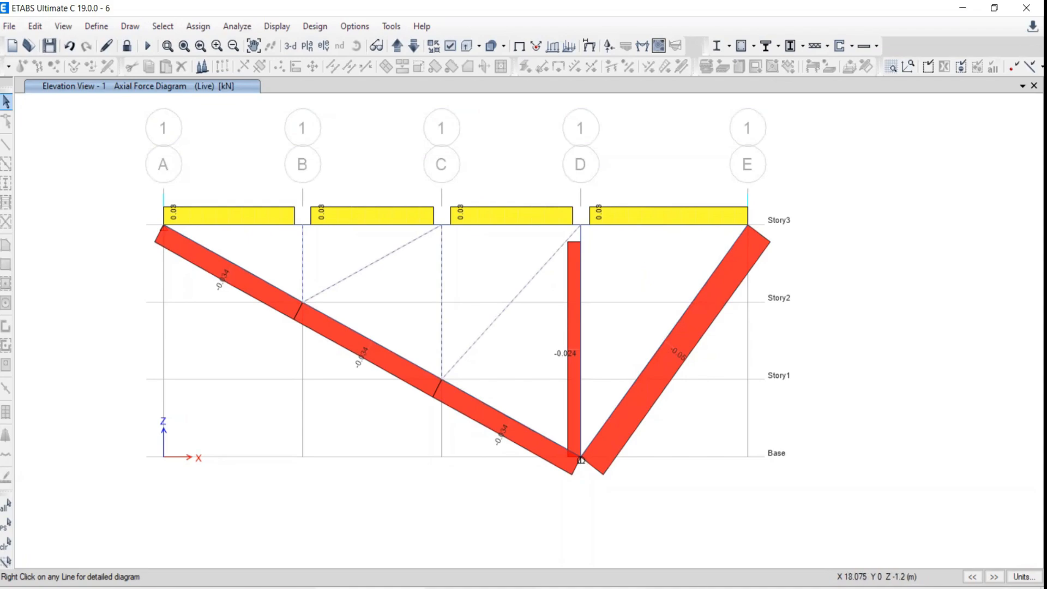
Step: Switch to the PDF, review the cantilever beam example in Problem 6.1 at a larger zoom, and return to ETABS
key(alt+Tab)
click(279, 64)
click(279, 64)
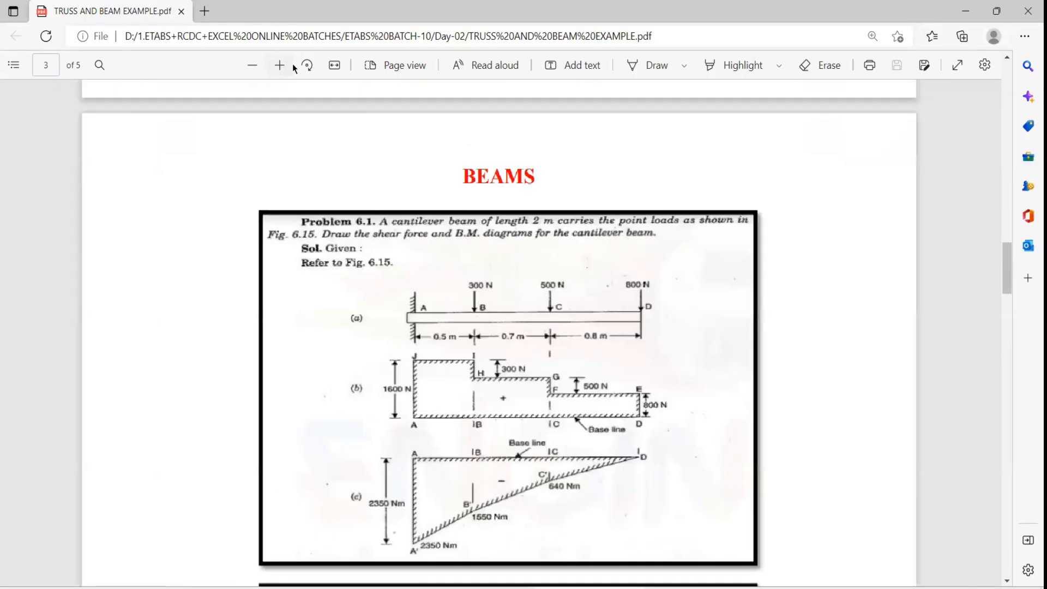
scroll(573, 277, down, 3)
scroll(572, 277, up, 2)
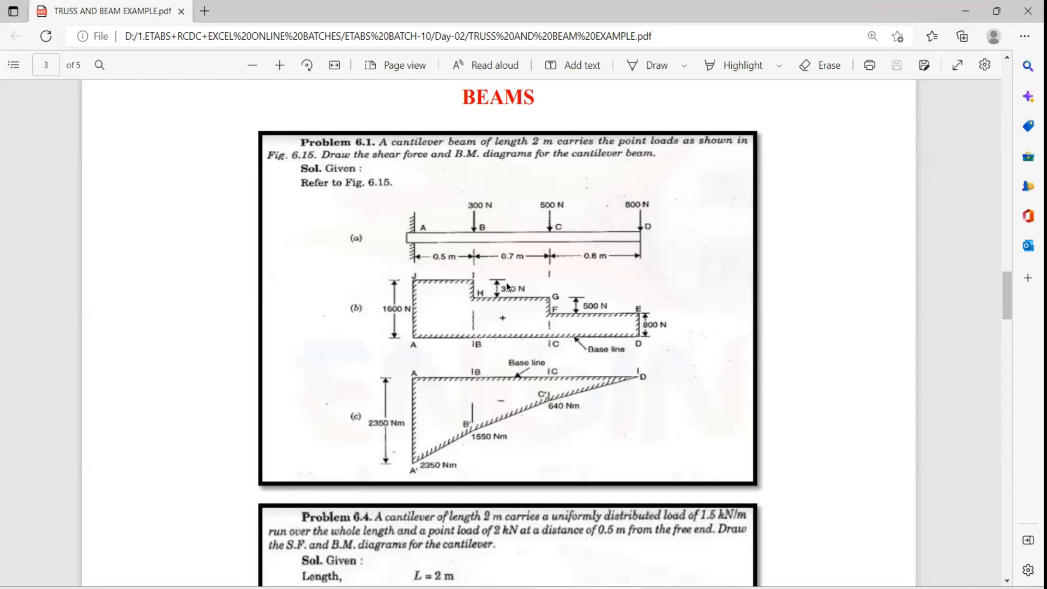
key(alt+Tab)
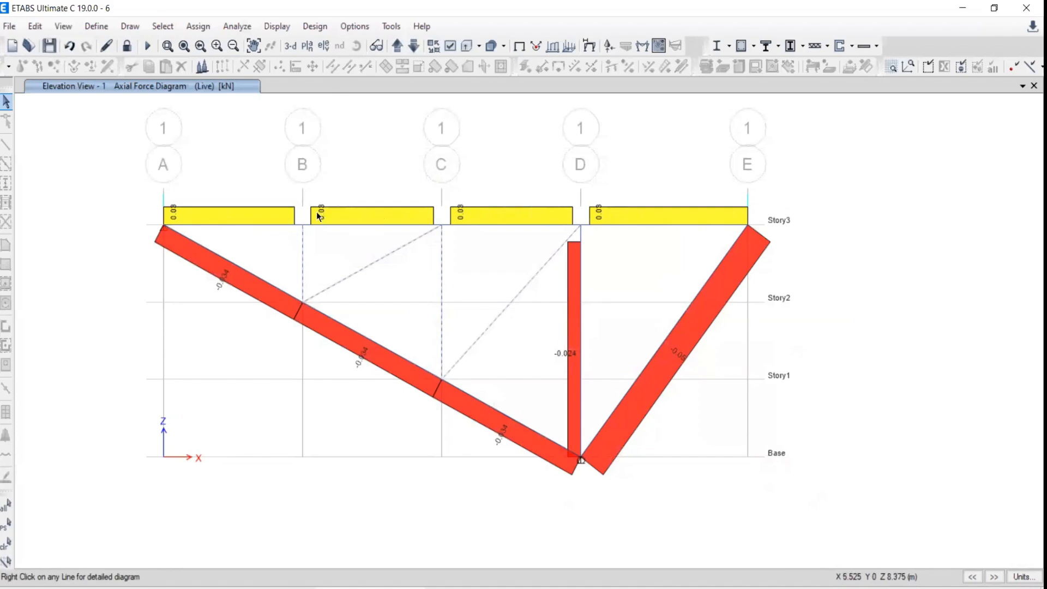
Step: Sketch a 3D rectangular beam with the screen pen and add an arrow labelled X along its length
scroll(731, 311, down, 5)
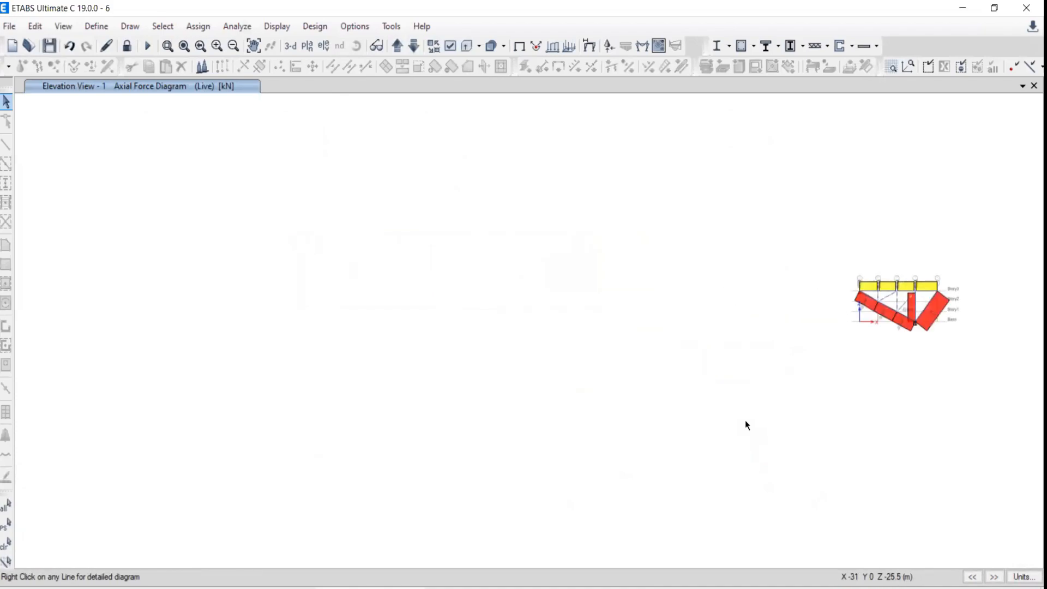
key(alt+Tab)
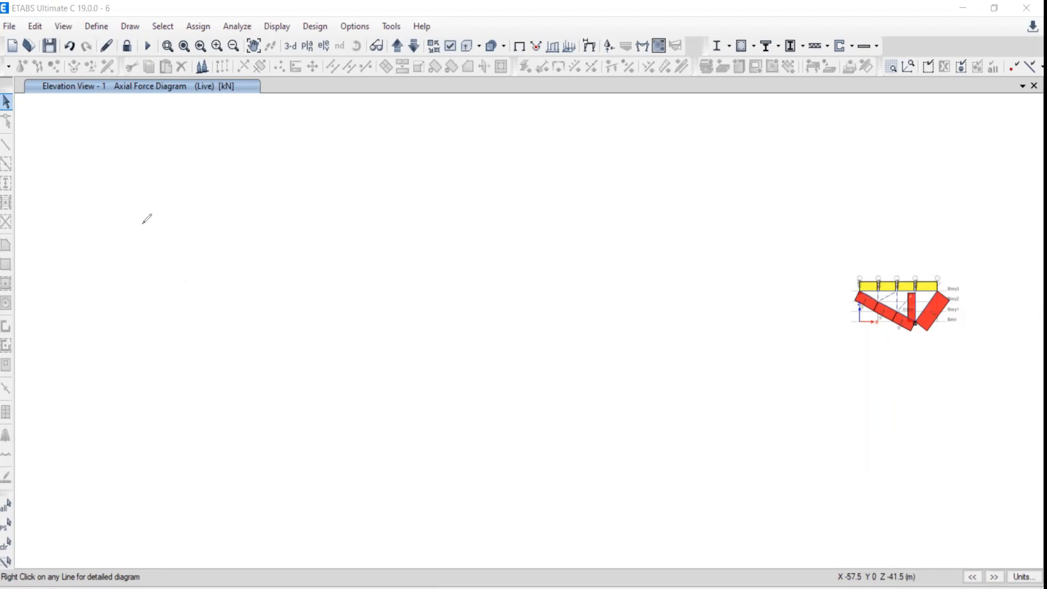
mouse_move(145, 279)
mouse_down()
mouse_move(431, 127)
mouse_move(463, 131)
mouse_move(486, 156)
mouse_move(289, 280)
mouse_move(217, 311)
mouse_move(183, 299)
mouse_move(219, 314)
mouse_move(211, 384)
mouse_move(141, 347)
mouse_move(212, 384)
mouse_up()
drag(486, 161, 456, 243)
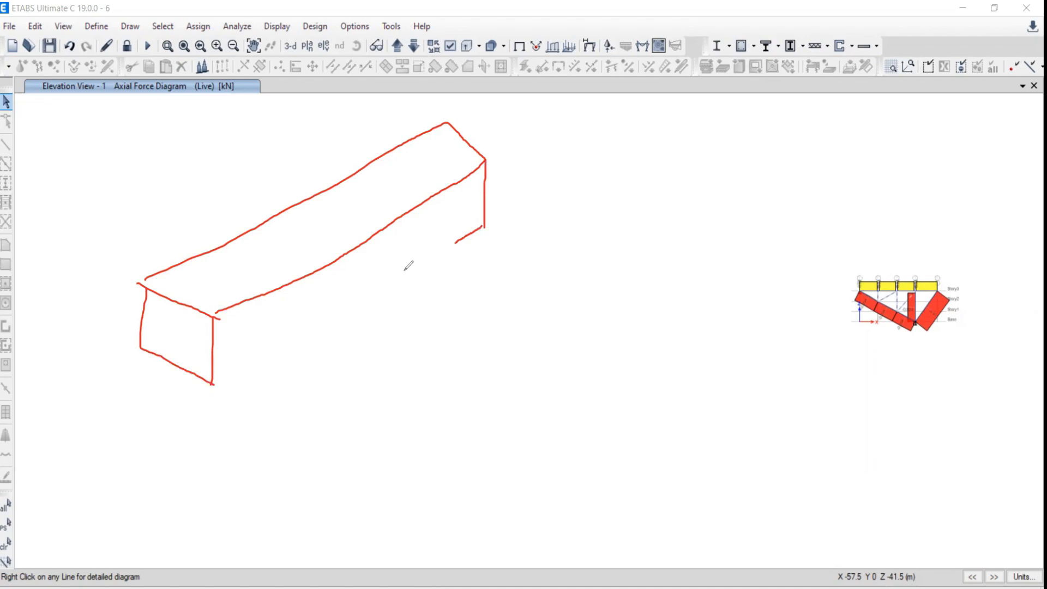
drag(406, 270, 210, 389)
drag(222, 436, 289, 405)
drag(281, 407, 288, 413)
drag(304, 396, 311, 407)
drag(311, 397, 305, 406)
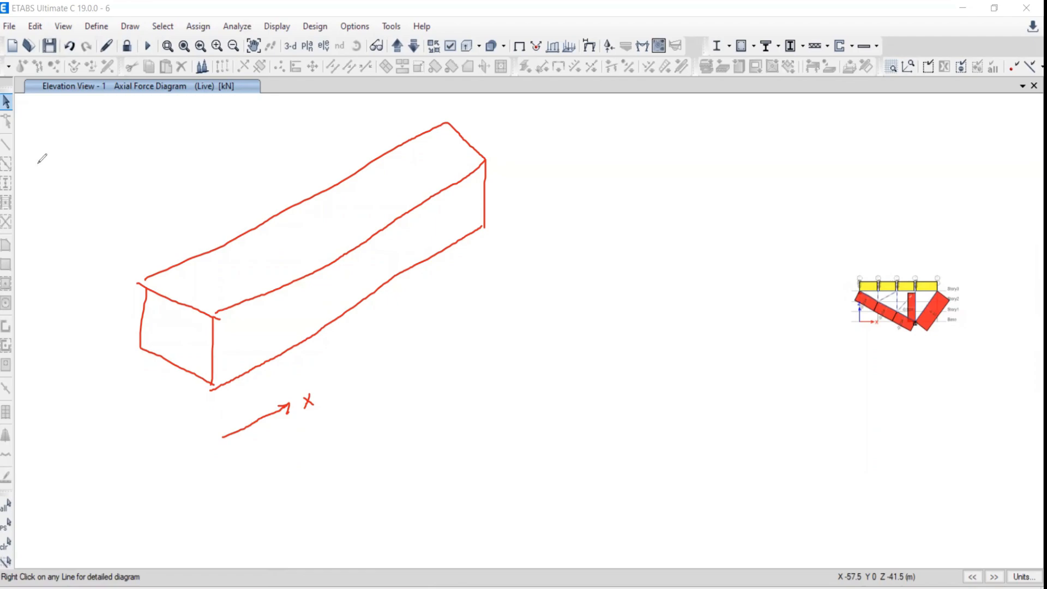
Step: Write "G" and "Local" beside the beam, draw a global X, Y, Z axis triad and double-underline "Local"
drag(38, 151, 34, 201)
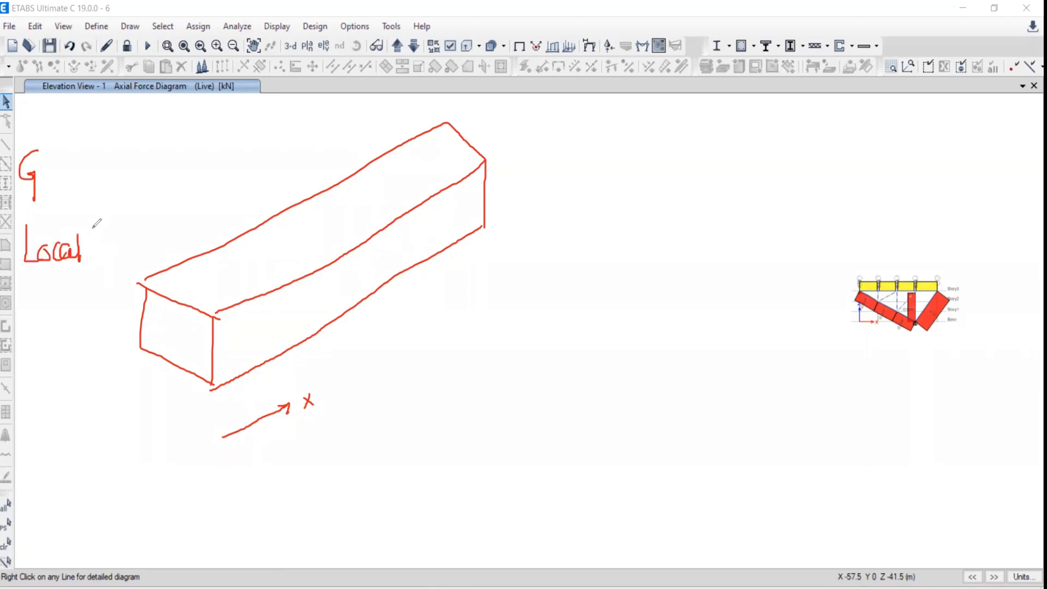
click(102, 214)
mouse_move(42, 478)
mouse_down()
mouse_move(69, 499)
mouse_move(82, 493)
mouse_move(91, 510)
mouse_up()
mouse_move(19, 516)
mouse_down()
mouse_move(17, 492)
mouse_move(42, 516)
mouse_up()
mouse_move(18, 449)
mouse_down()
mouse_move(24, 470)
mouse_move(43, 450)
mouse_move(50, 480)
mouse_up()
drag(47, 446, 68, 458)
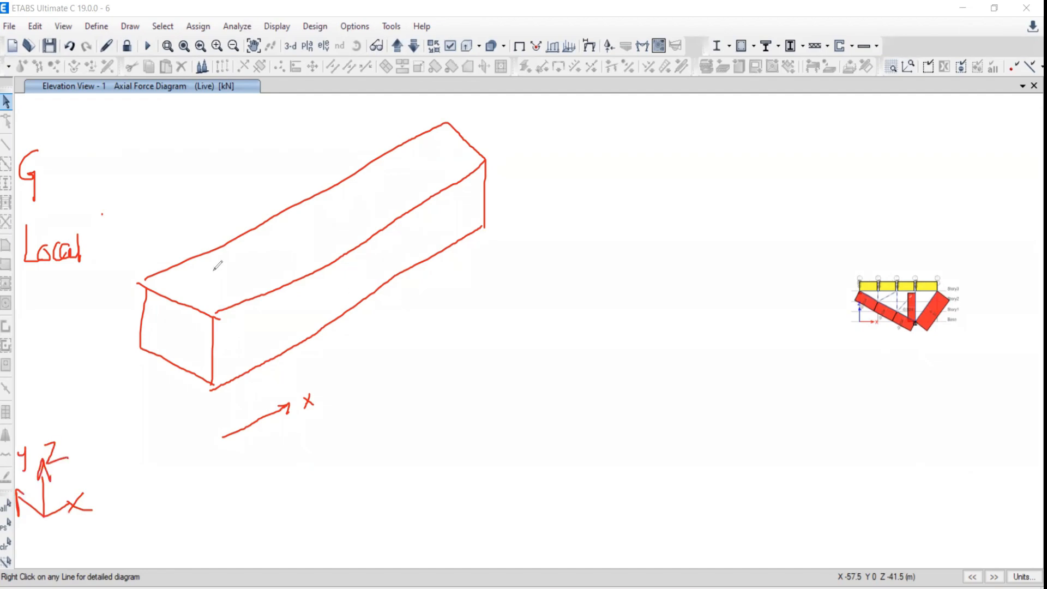
mouse_move(31, 281)
mouse_down()
mouse_move(74, 275)
mouse_move(72, 286)
mouse_up()
Step: Draw the beam's local axes, labelled 11 along its length, 22 upward and 33 sideways, and circle the global triad
mouse_move(256, 339)
mouse_down()
mouse_move(340, 298)
mouse_move(332, 312)
mouse_up()
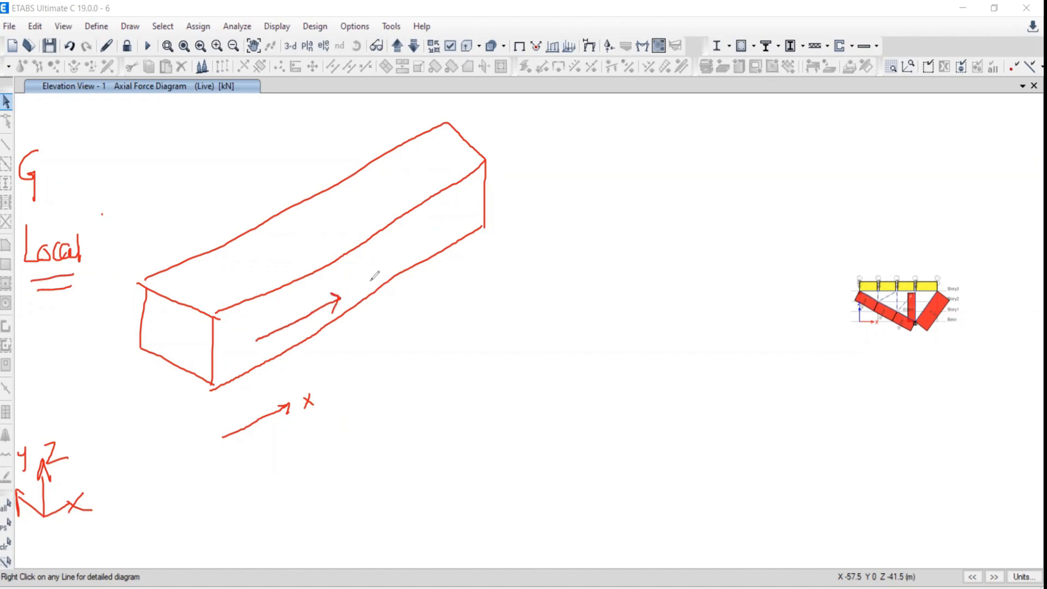
drag(253, 342, 339, 297)
mouse_move(325, 294)
mouse_down()
mouse_move(349, 295)
mouse_move(328, 316)
mouse_up()
mouse_move(357, 267)
mouse_down()
mouse_move(356, 283)
mouse_move(371, 282)
mouse_up()
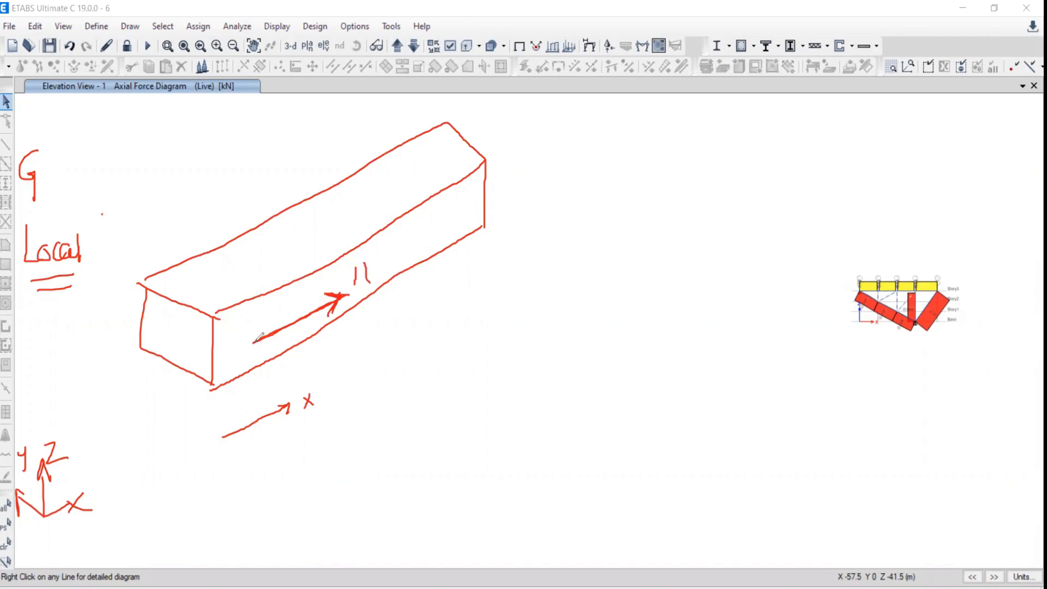
mouse_move(254, 342)
mouse_down()
mouse_move(197, 326)
mouse_move(208, 318)
mouse_move(168, 332)
mouse_move(181, 328)
mouse_up()
mouse_move(255, 344)
mouse_down()
mouse_move(255, 252)
mouse_move(249, 273)
mouse_move(261, 265)
mouse_up()
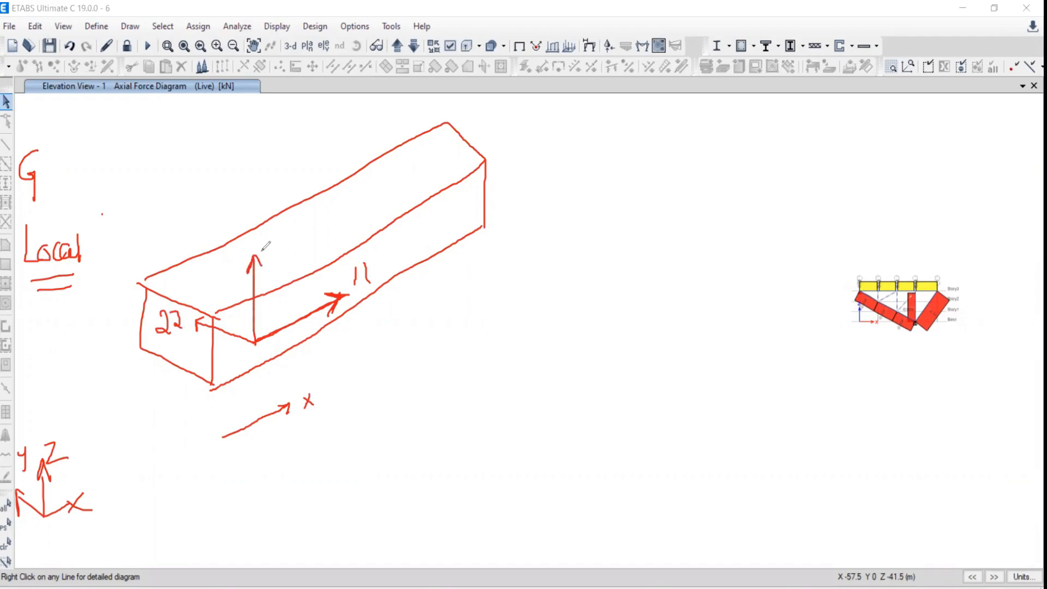
drag(260, 212, 291, 236)
mouse_move(255, 341)
mouse_down()
mouse_move(192, 321)
mouse_move(162, 341)
mouse_move(196, 329)
mouse_move(179, 341)
mouse_up()
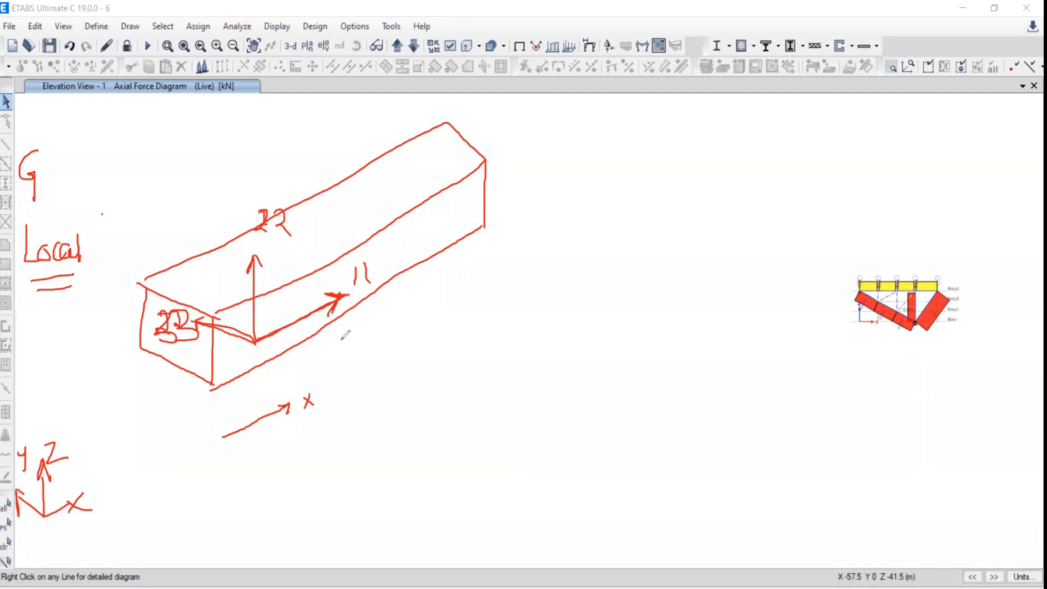
mouse_move(63, 416)
mouse_down()
mouse_move(4, 516)
mouse_move(74, 556)
mouse_move(117, 486)
mouse_up()
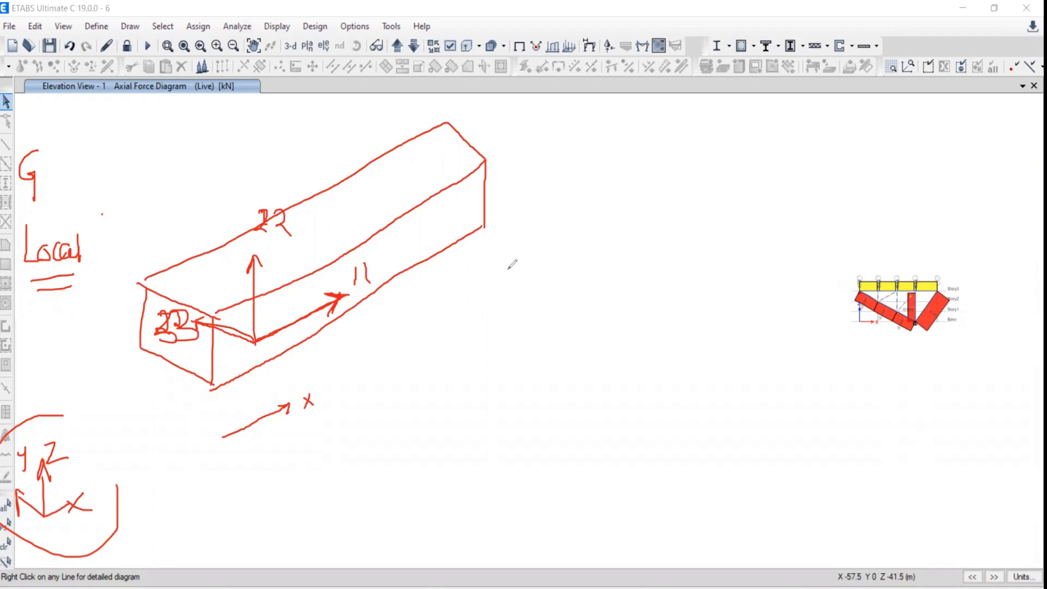
Step: Write the equilibrium expressions Σfx and Σfy, and a third sum with subscript A equal to 0
mouse_move(642, 236)
mouse_down()
mouse_move(635, 260)
mouse_move(656, 297)
mouse_move(689, 272)
mouse_move(705, 284)
mouse_up()
mouse_move(630, 317)
mouse_down()
mouse_move(635, 355)
mouse_move(682, 349)
mouse_move(691, 380)
mouse_up()
mouse_move(615, 415)
mouse_down()
mouse_move(616, 434)
mouse_move(709, 432)
mouse_up()
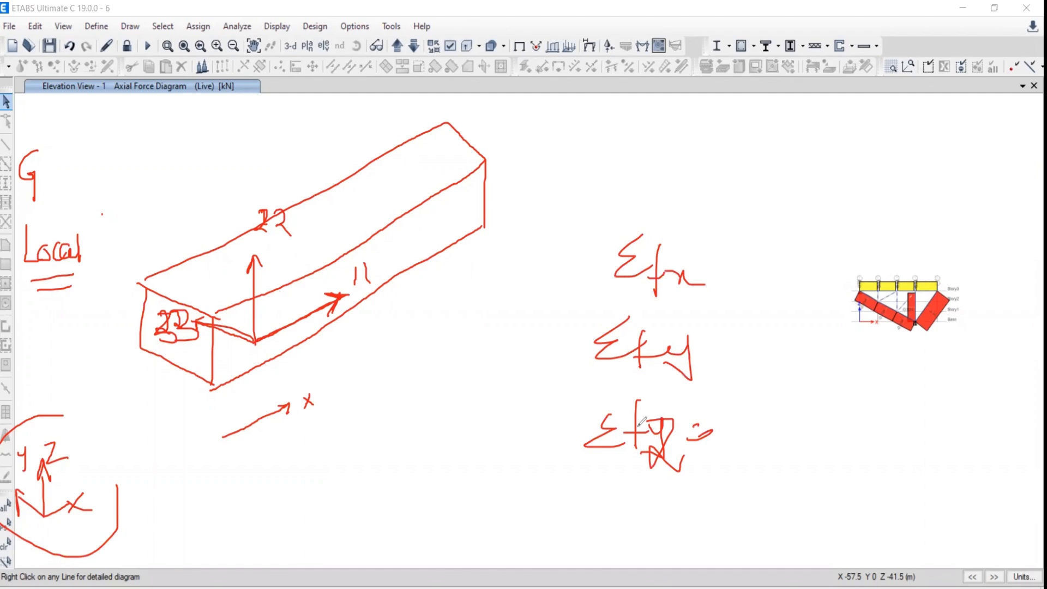
drag(691, 428, 731, 417)
mouse_move(637, 401)
mouse_down()
mouse_move(635, 447)
mouse_move(689, 456)
mouse_up()
mouse_move(681, 488)
mouse_down()
mouse_move(698, 480)
mouse_move(701, 491)
mouse_up()
drag(685, 483, 703, 482)
mouse_move(691, 439)
mouse_down()
mouse_move(713, 438)
mouse_move(734, 415)
mouse_up()
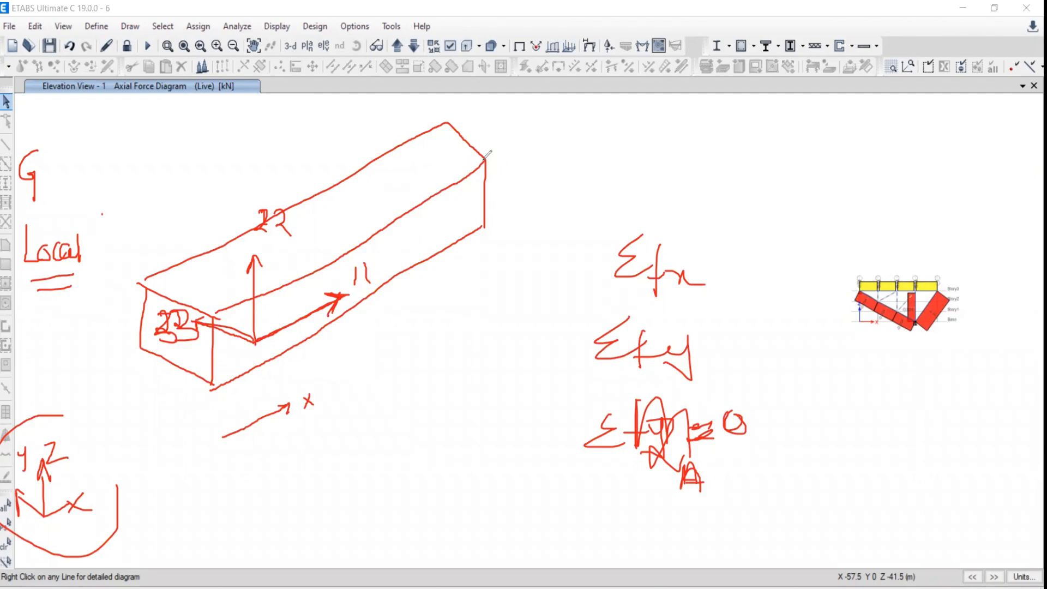
Step: Add supports under both ends of the 3D beam sketch and a bold downward load arrow on its top face
drag(484, 161, 467, 174)
mouse_move(327, 109)
mouse_down()
mouse_move(339, 188)
mouse_move(330, 171)
mouse_move(326, 210)
mouse_up()
mouse_move(482, 229)
mouse_down()
mouse_move(471, 274)
mouse_move(500, 254)
mouse_move(481, 236)
mouse_up()
mouse_move(216, 389)
mouse_down()
mouse_move(207, 420)
mouse_move(245, 414)
mouse_move(246, 423)
mouse_up()
drag(327, 104, 326, 191)
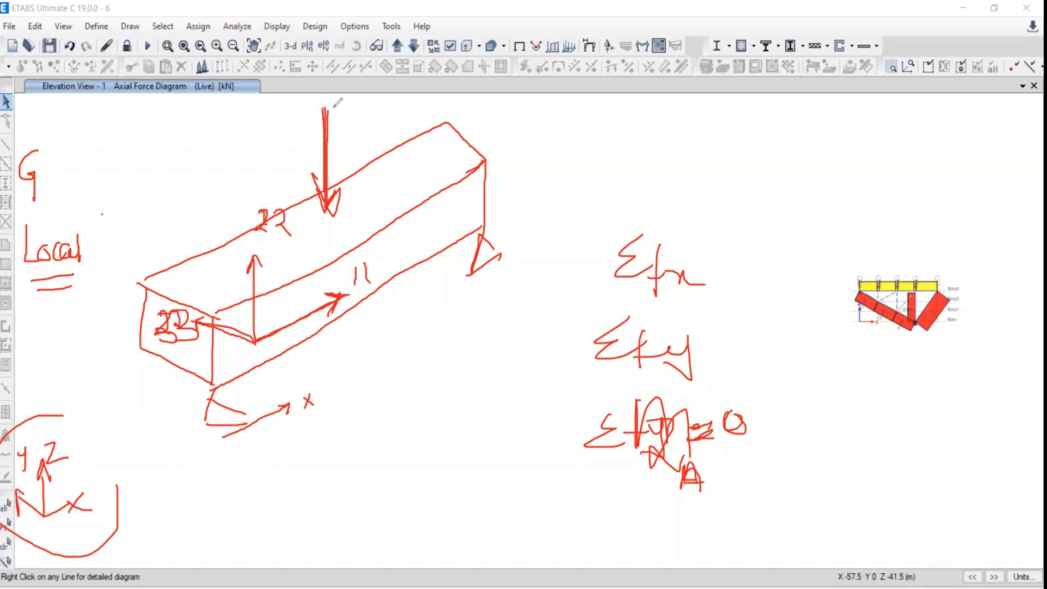
drag(327, 109, 329, 192)
Step: Sketch a beam line above the equations with a downward midspan load and an upward reaction arrow at each end
drag(600, 187, 773, 185)
drag(674, 130, 671, 189)
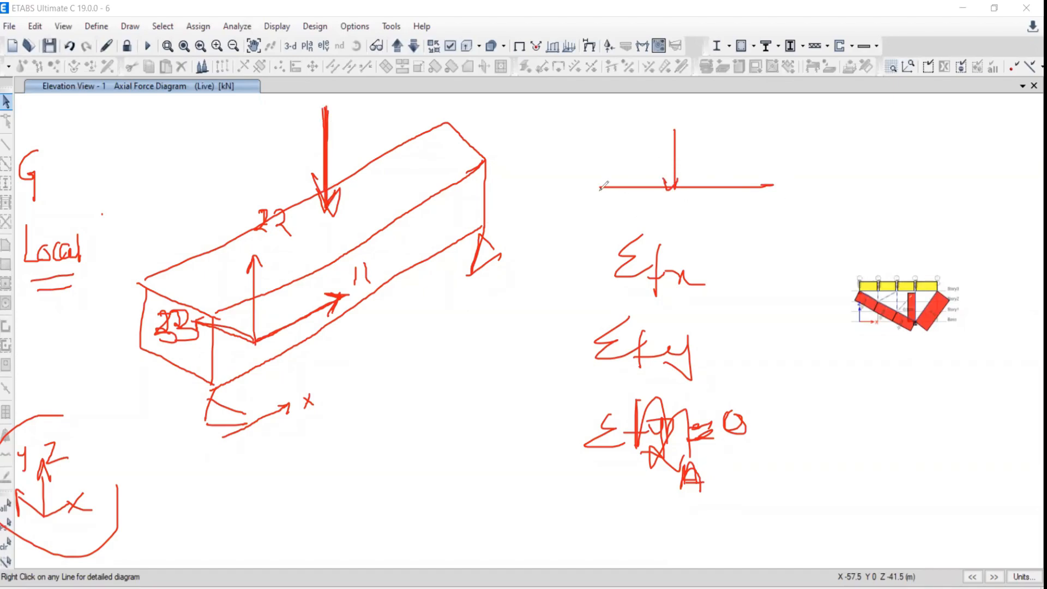
drag(600, 186, 599, 237)
mouse_move(775, 185)
mouse_down()
mouse_move(774, 223)
mouse_move(786, 200)
mouse_up()
mouse_move(594, 204)
mouse_down()
mouse_move(605, 205)
mouse_move(600, 190)
mouse_up()
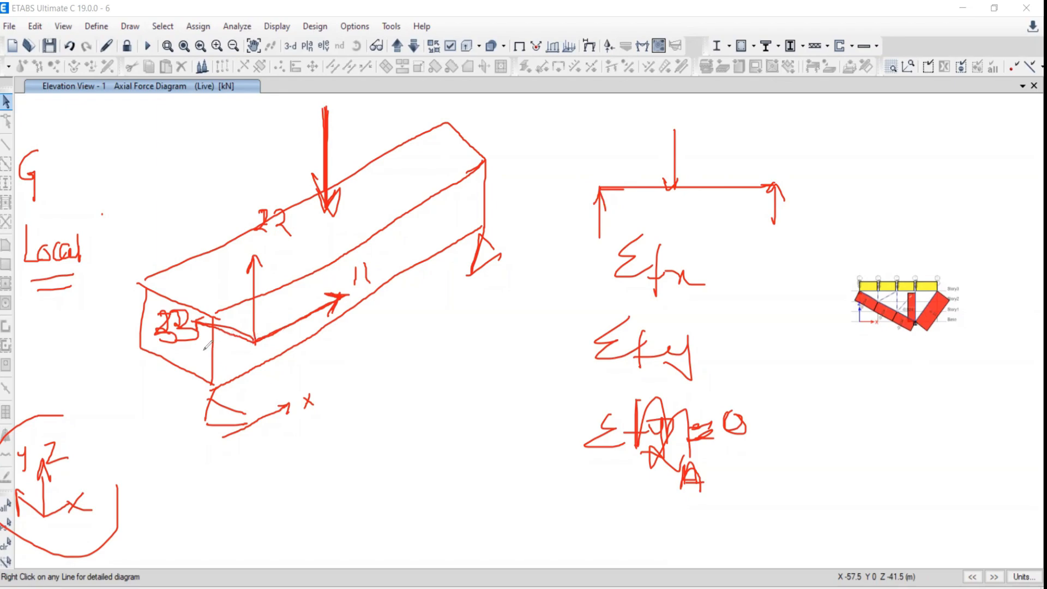
Step: Draw an axial force arrow into the far end of the 3D beam and cross out its 11 axis
drag(513, 183, 459, 217)
mouse_move(464, 209)
mouse_down()
mouse_move(451, 223)
mouse_move(469, 219)
mouse_up()
mouse_move(301, 305)
mouse_down()
mouse_move(295, 337)
mouse_move(329, 331)
mouse_up()
click(284, 314)
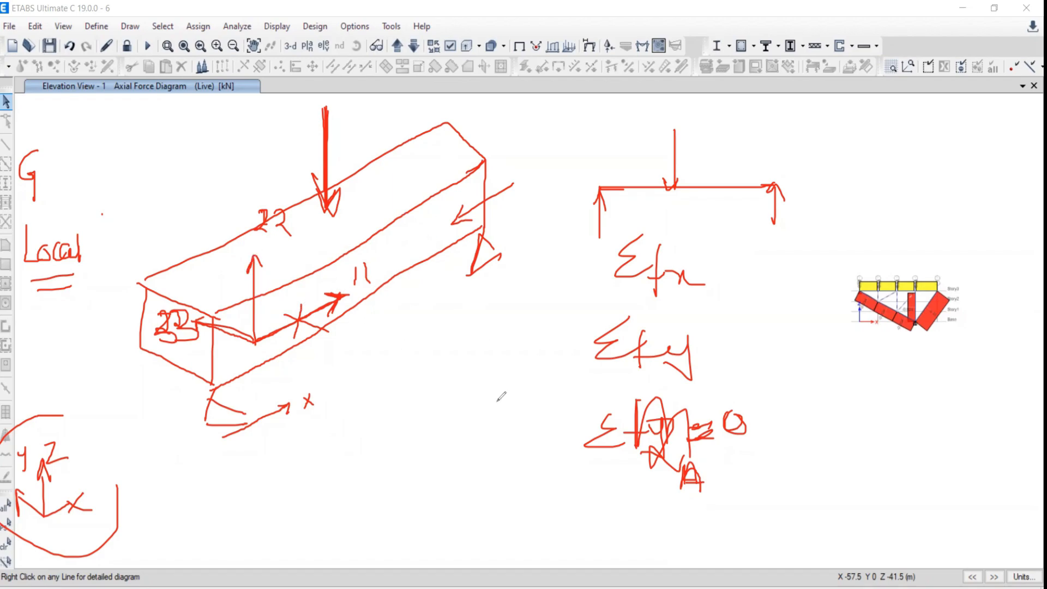
Step: Sketch a beam elevation on two columns with a downward midspan load, and a long thin rectangle beneath it
mouse_move(360, 336)
mouse_down()
mouse_move(480, 334)
mouse_move(577, 382)
mouse_move(529, 385)
mouse_up()
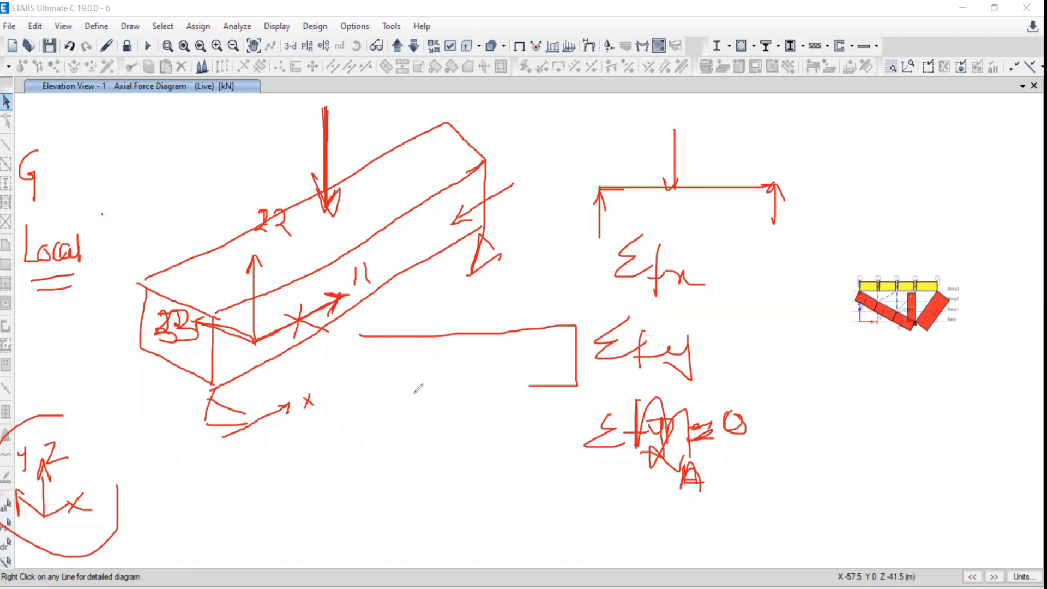
mouse_move(418, 389)
mouse_down()
mouse_move(368, 391)
mouse_move(367, 349)
mouse_up()
mouse_move(369, 397)
mouse_down()
mouse_move(369, 459)
mouse_move(383, 463)
mouse_up()
mouse_move(564, 385)
mouse_down()
mouse_move(565, 436)
mouse_move(583, 439)
mouse_up()
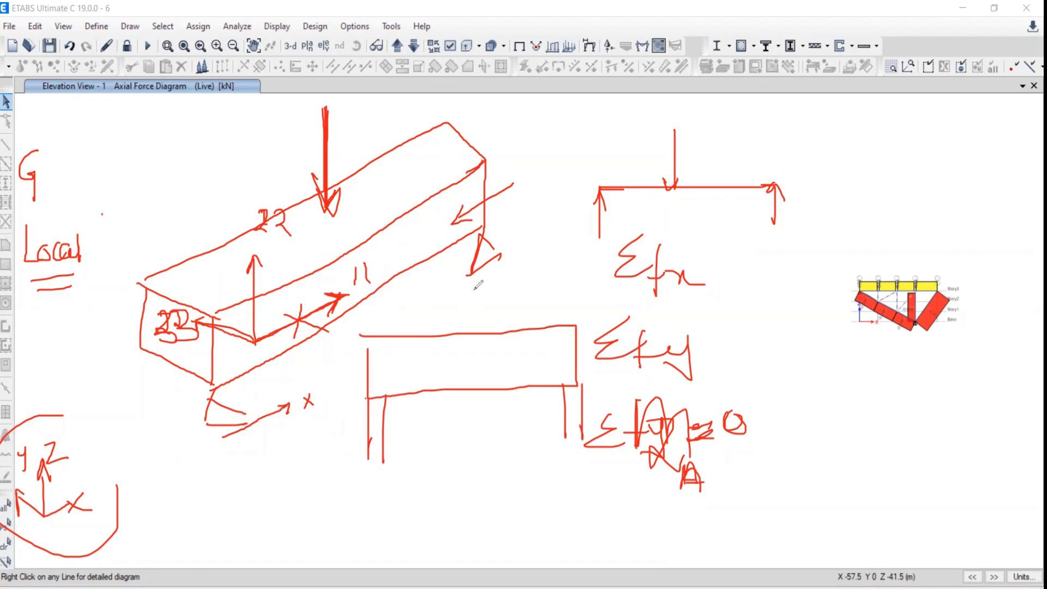
drag(473, 283, 474, 343)
drag(374, 494, 520, 493)
mouse_move(597, 488)
mouse_down()
mouse_move(596, 469)
mouse_move(413, 495)
mouse_up()
Step: Mark a distributed load on the beam elevation and sketch its triangular shear force diagram on a separate baseline
drag(807, 423, 971, 423)
drag(369, 335, 560, 309)
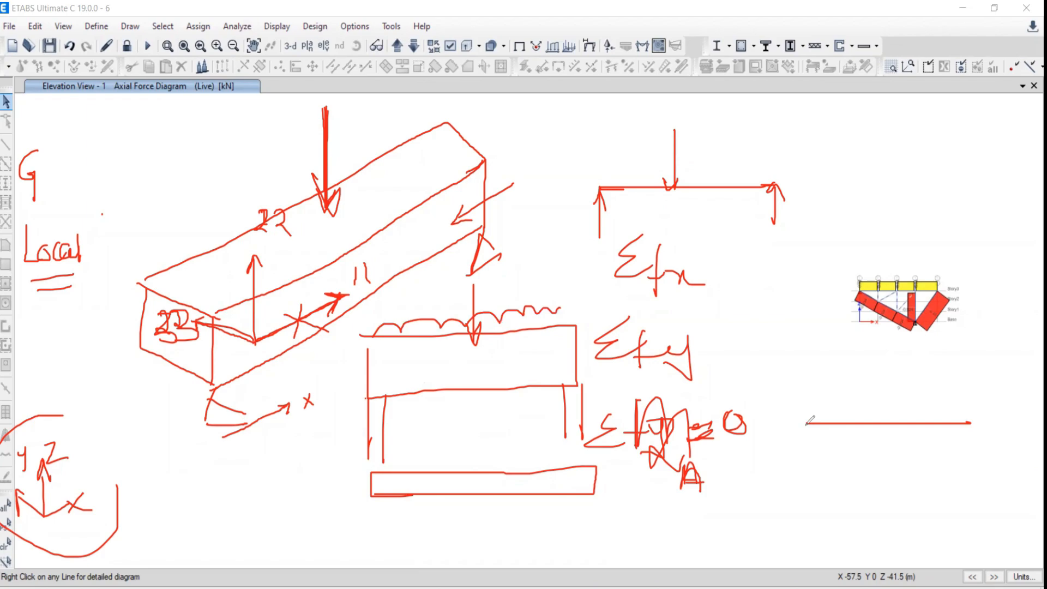
mouse_move(807, 424)
mouse_down()
mouse_move(809, 372)
mouse_move(820, 371)
mouse_move(989, 468)
mouse_up()
mouse_move(987, 419)
mouse_down()
mouse_move(988, 435)
mouse_move(988, 420)
mouse_move(965, 423)
mouse_up()
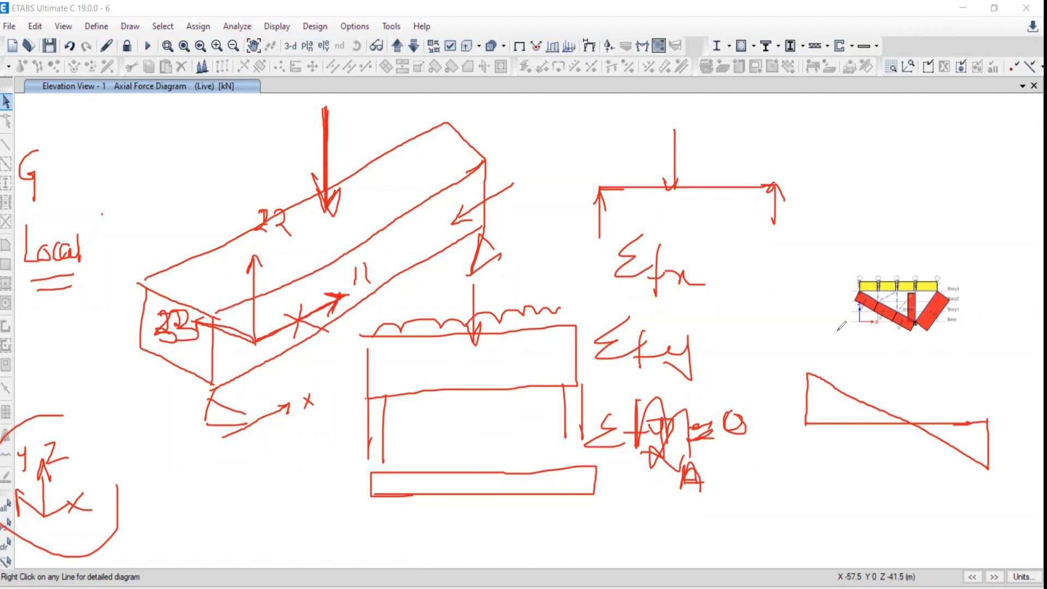
Step: Redraw the midspan point load on the beam elevation and sketch its stepped rectangular shear force diagram
drag(474, 270, 475, 343)
click(810, 186)
mouse_move(809, 240)
mouse_down()
mouse_move(810, 185)
mouse_move(902, 186)
mouse_move(941, 203)
mouse_move(939, 235)
mouse_move(1009, 241)
mouse_move(1018, 303)
mouse_move(844, 248)
mouse_move(806, 251)
mouse_up()
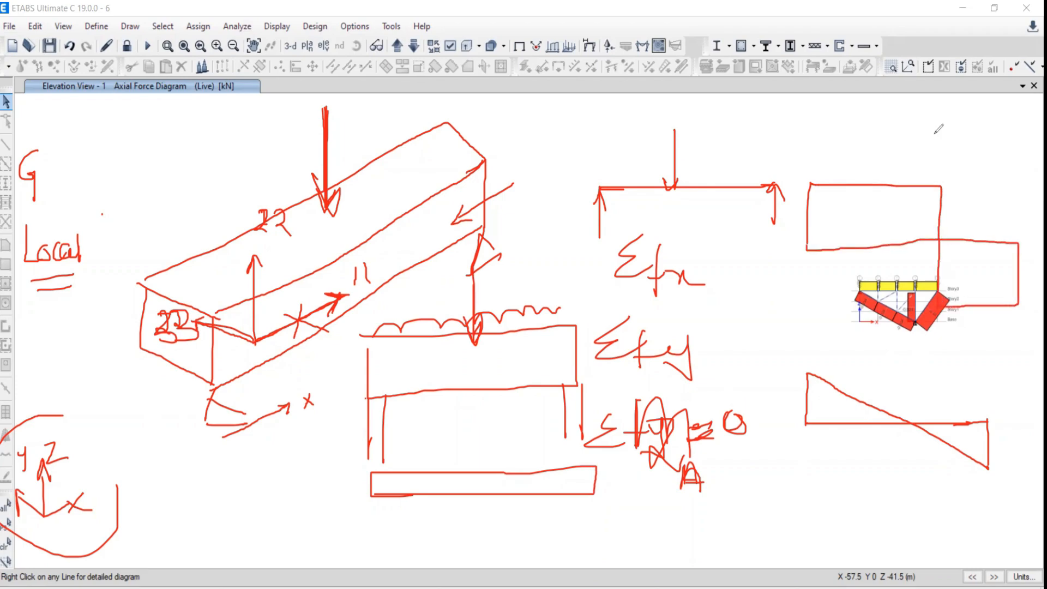
Step: Circle both ends of the stepped shear diagram and draw an upward reaction arrow at the beam elevation's left column
mouse_move(825, 146)
mouse_down()
mouse_move(777, 196)
mouse_move(855, 208)
mouse_move(822, 143)
mouse_up()
drag(1018, 225, 1003, 243)
mouse_move(1014, 320)
mouse_down()
mouse_move(1039, 276)
mouse_move(1020, 231)
mouse_up()
mouse_move(377, 443)
mouse_down()
mouse_move(384, 403)
mouse_move(393, 417)
mouse_up()
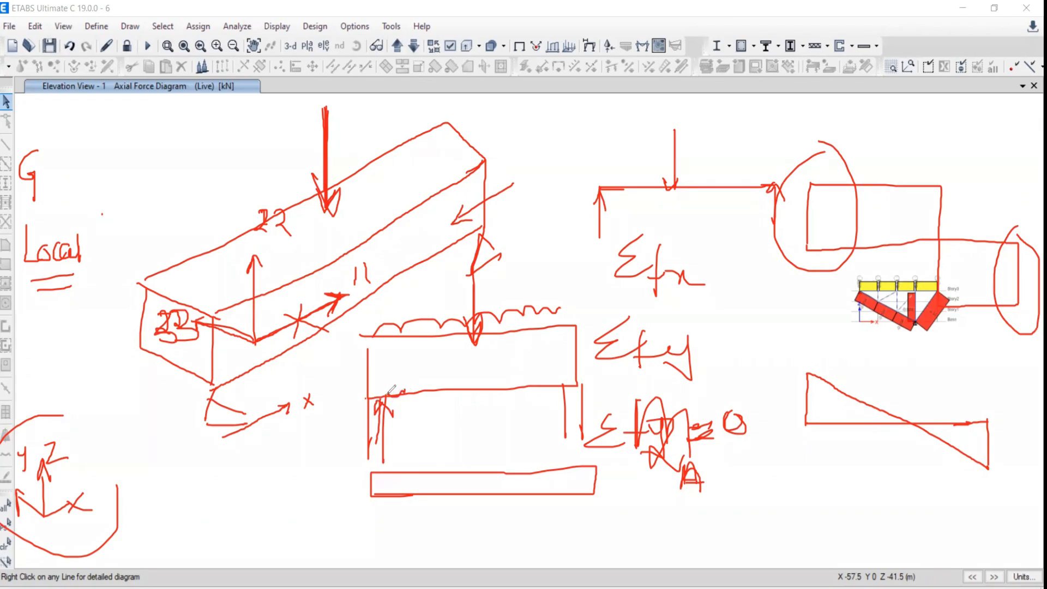
Step: Sketch diagonal shear cracks near both supports of the beam elevation, and circle its left end and the "22" axis label
drag(397, 392, 441, 345)
drag(570, 382, 515, 335)
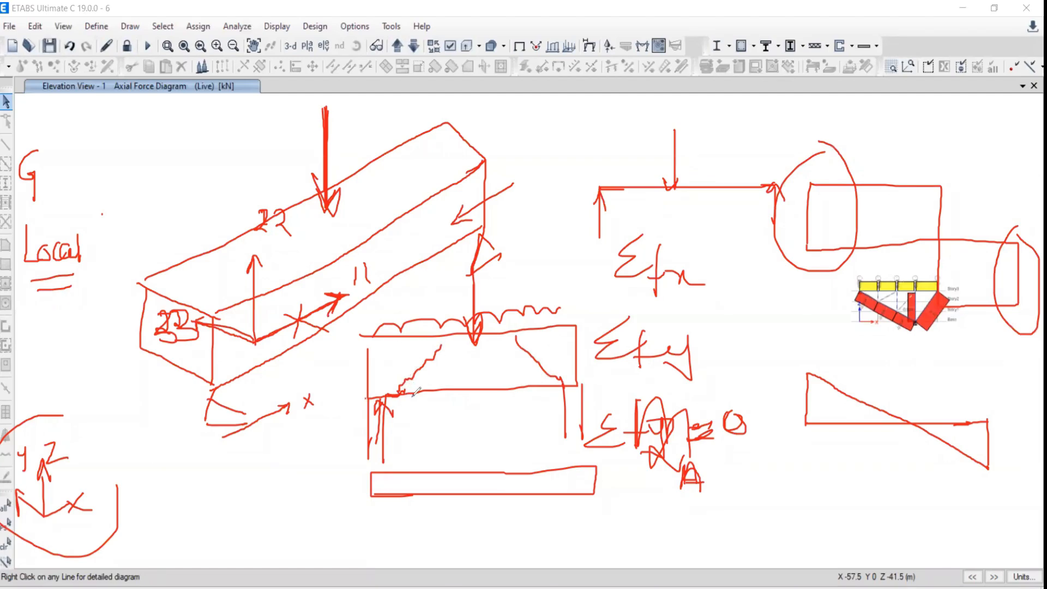
mouse_move(380, 326)
mouse_down()
mouse_move(357, 365)
mouse_move(382, 405)
mouse_move(389, 349)
mouse_move(372, 327)
mouse_up()
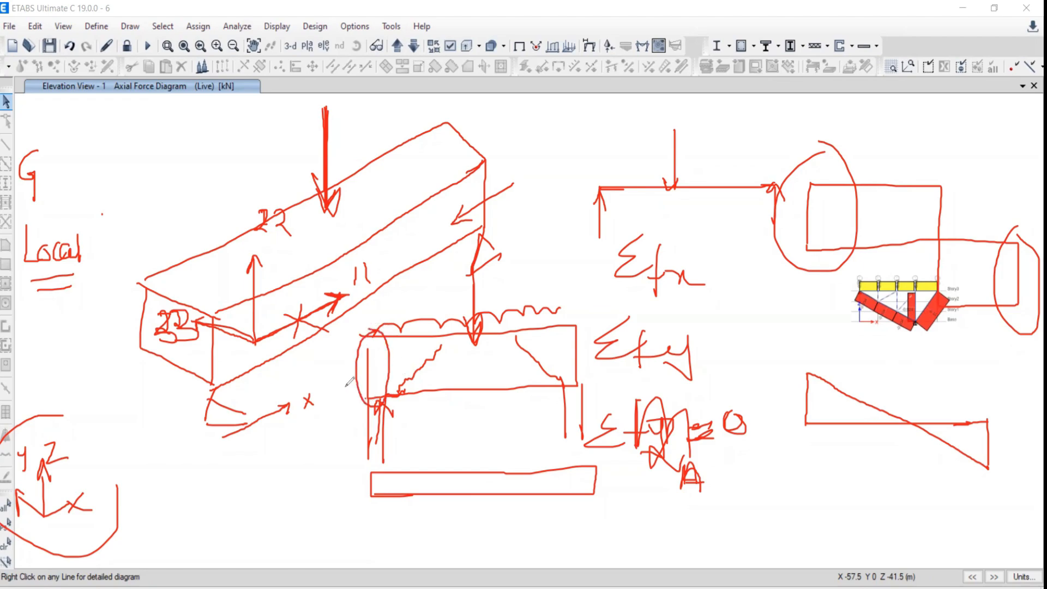
mouse_move(275, 200)
mouse_down()
mouse_move(243, 234)
mouse_move(304, 243)
mouse_move(277, 197)
mouse_up()
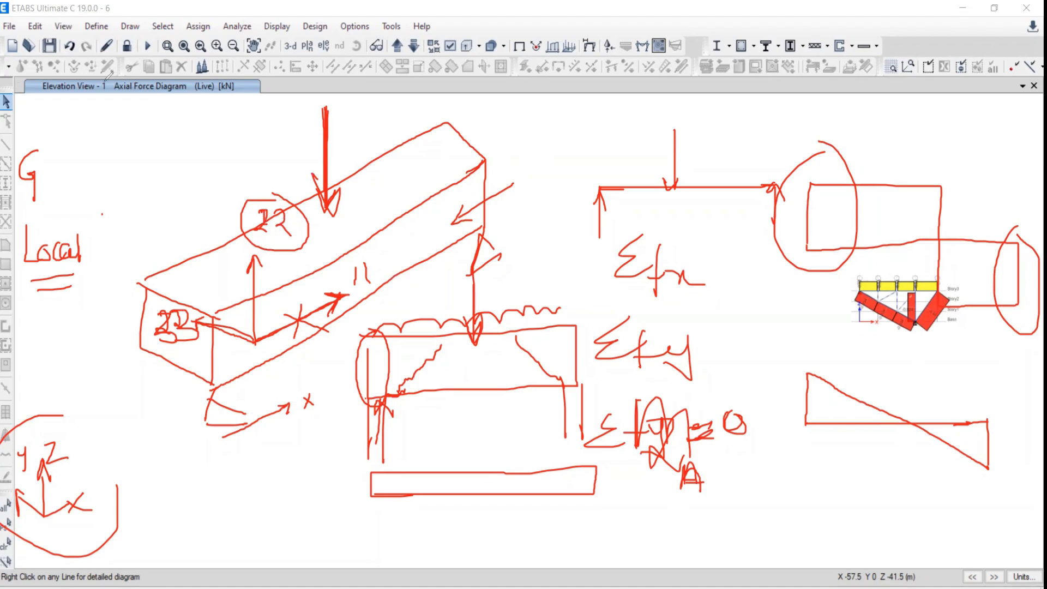
Step: Write "2-2 Major" above the isometric beam sketch and double-underline "2-2"
drag(62, 117, 82, 135)
drag(83, 127, 101, 126)
drag(107, 117, 128, 139)
mouse_move(62, 159)
mouse_down()
mouse_move(121, 157)
mouse_move(121, 173)
mouse_move(146, 112)
mouse_move(178, 113)
mouse_move(180, 156)
mouse_move(186, 145)
mouse_up()
drag(198, 139, 197, 154)
mouse_move(208, 130)
mouse_down()
mouse_move(221, 140)
mouse_move(236, 125)
mouse_up()
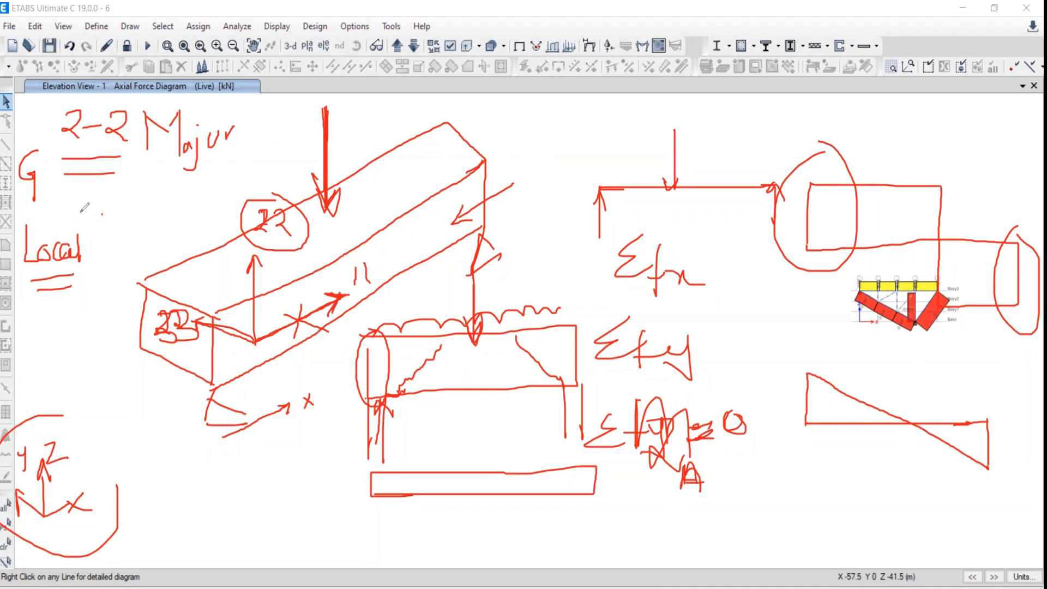
Step: Write an underlined "33 - Major" below "2-2 Major", marking the beam's 33 axis with a bending arrow and circling the moment equilibrium term
mouse_move(89, 196)
mouse_down()
mouse_move(107, 216)
mouse_move(88, 230)
mouse_up()
mouse_move(116, 198)
mouse_down()
mouse_move(113, 222)
mouse_move(176, 206)
mouse_up()
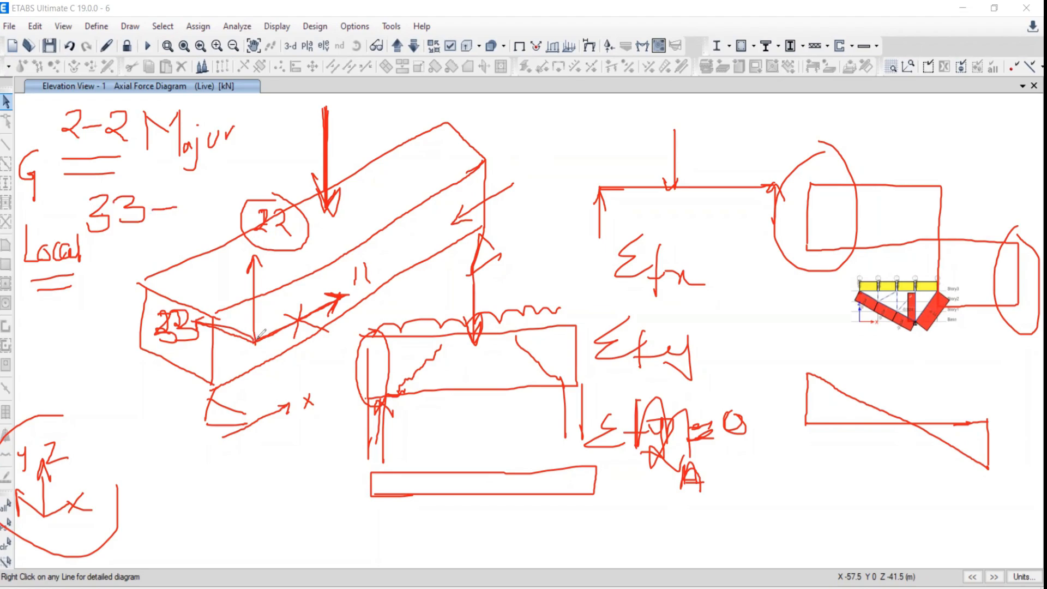
drag(258, 338, 174, 330)
drag(214, 313, 235, 312)
drag(212, 315, 213, 375)
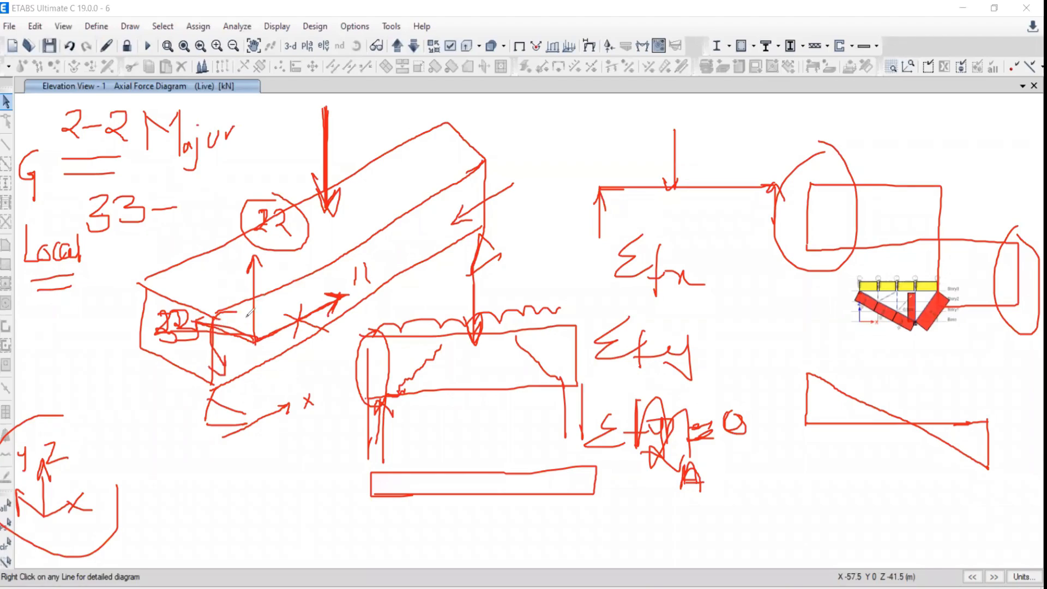
mouse_move(649, 390)
mouse_down()
mouse_move(657, 483)
mouse_move(679, 410)
mouse_up()
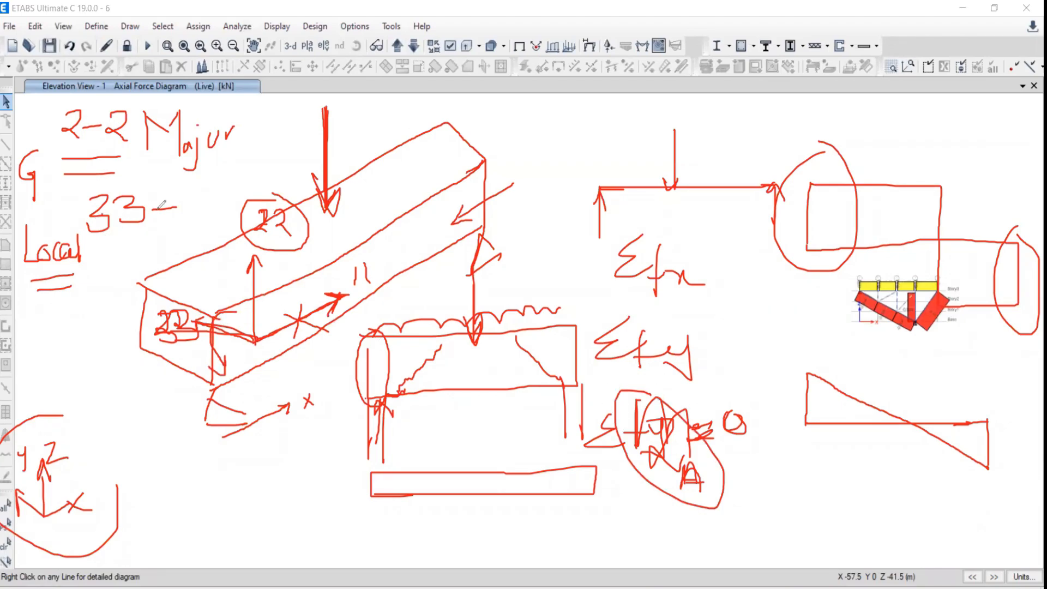
mouse_move(215, 208)
mouse_down()
mouse_move(214, 243)
mouse_move(234, 207)
mouse_move(255, 203)
mouse_up()
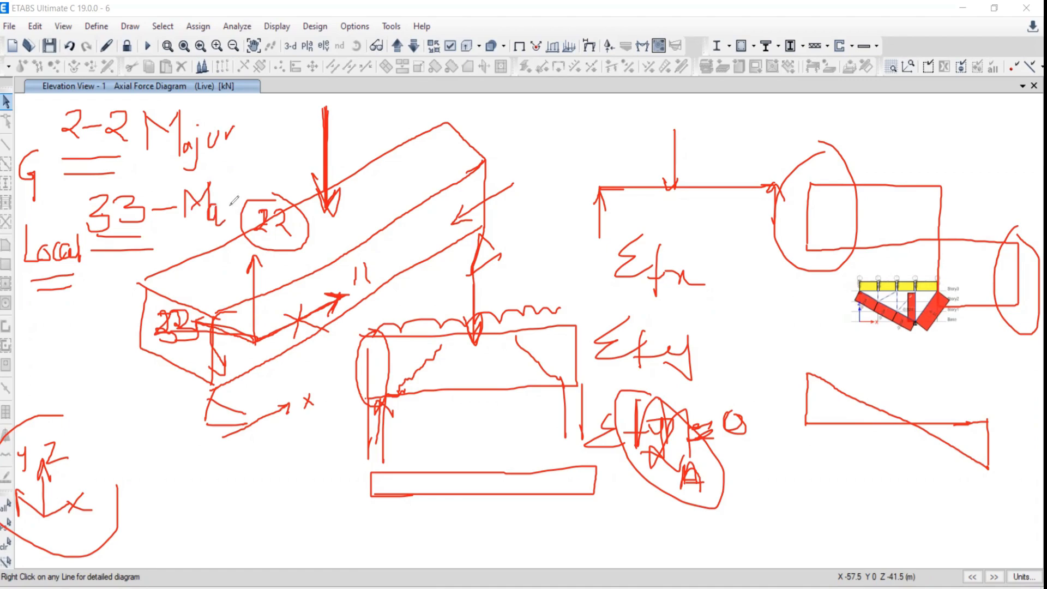
click(229, 205)
mouse_move(88, 237)
mouse_down()
mouse_move(152, 236)
mouse_move(153, 248)
mouse_up()
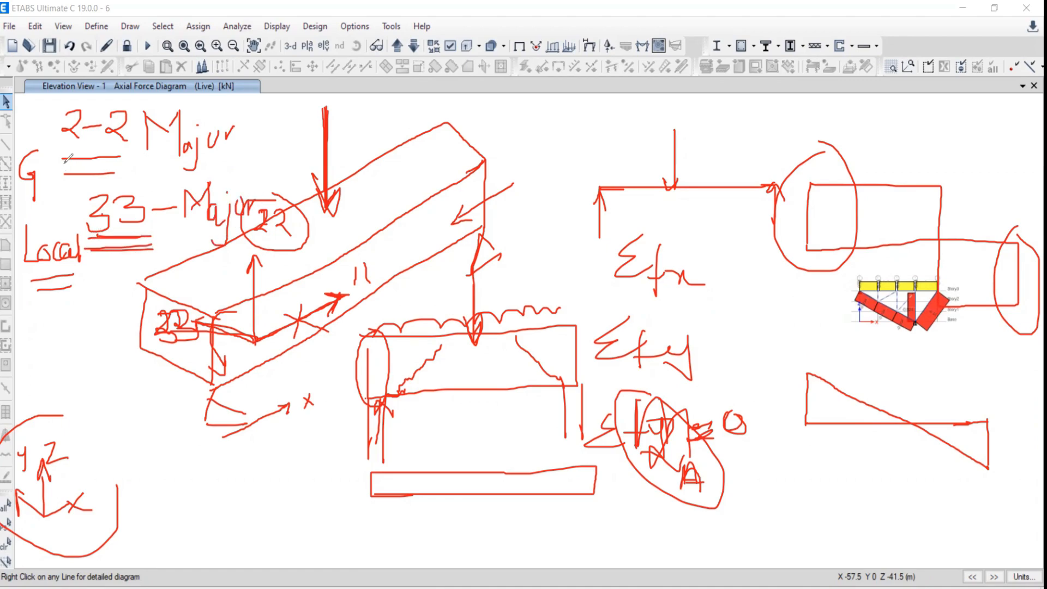
Step: Re-underline "2-2" and write "33" and an underlined "22" beside the isometric beam's downward load arrow
drag(64, 159, 130, 153)
drag(63, 173, 128, 168)
mouse_move(280, 104)
mouse_down()
mouse_move(297, 111)
mouse_move(277, 131)
mouse_up()
drag(305, 104, 305, 132)
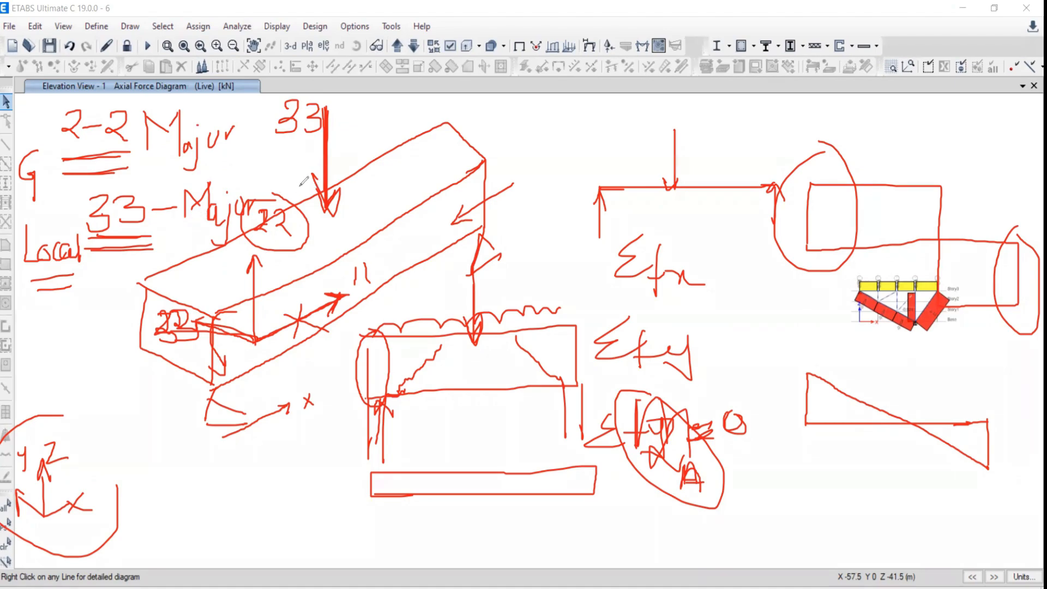
drag(295, 185, 307, 213)
drag(316, 180, 323, 198)
drag(295, 230, 343, 237)
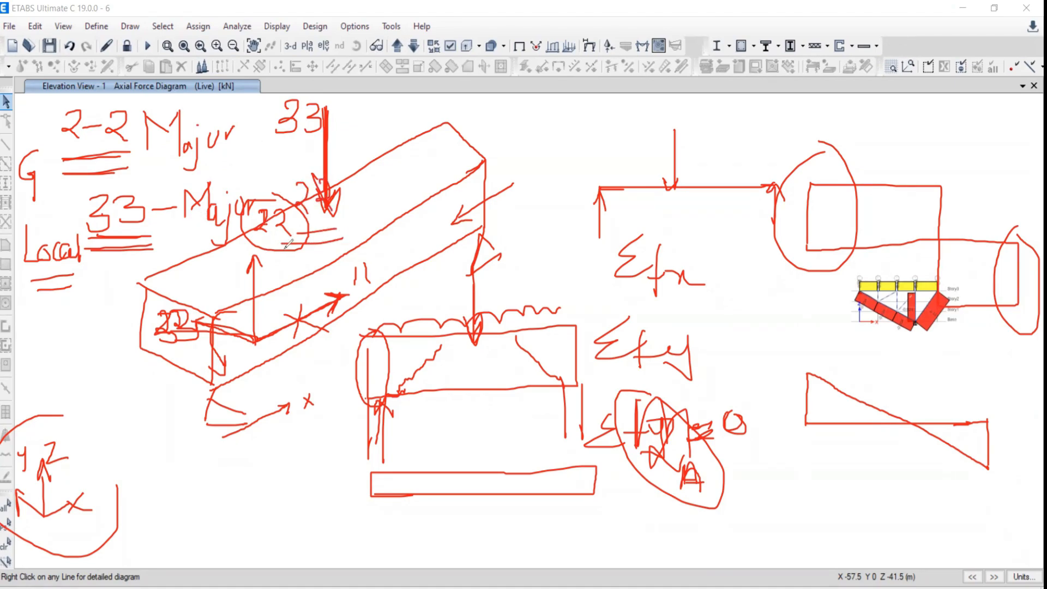
Step: Cross out the labels beside the load arrow and draw rotation marks around the beam's local 33 and 22 axes
drag(322, 88, 304, 215)
drag(282, 97, 331, 219)
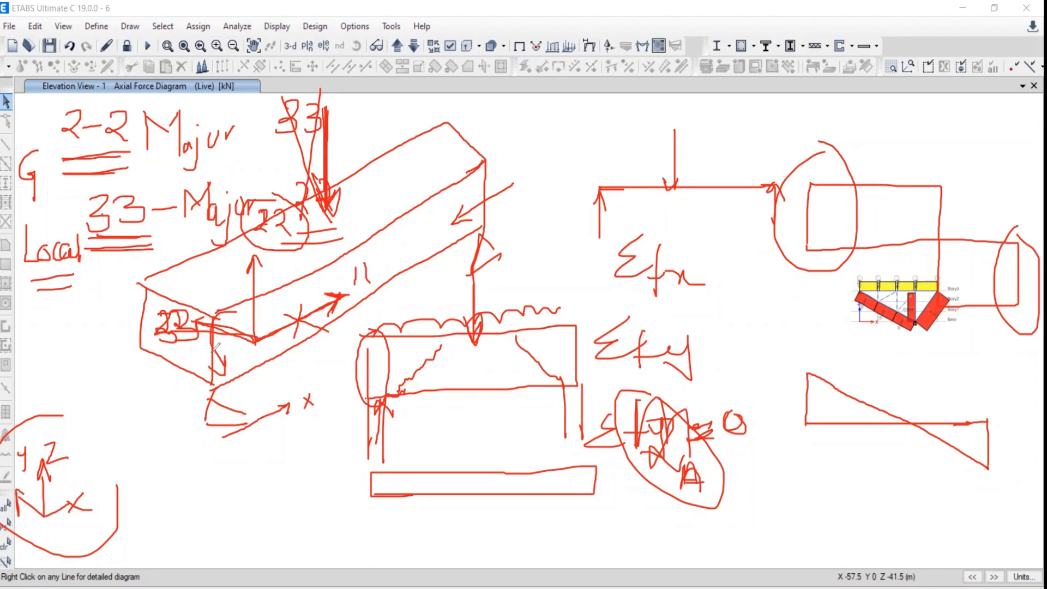
drag(218, 314, 217, 359)
drag(240, 337, 178, 308)
mouse_move(244, 244)
mouse_down()
mouse_move(232, 263)
mouse_move(270, 290)
mouse_up()
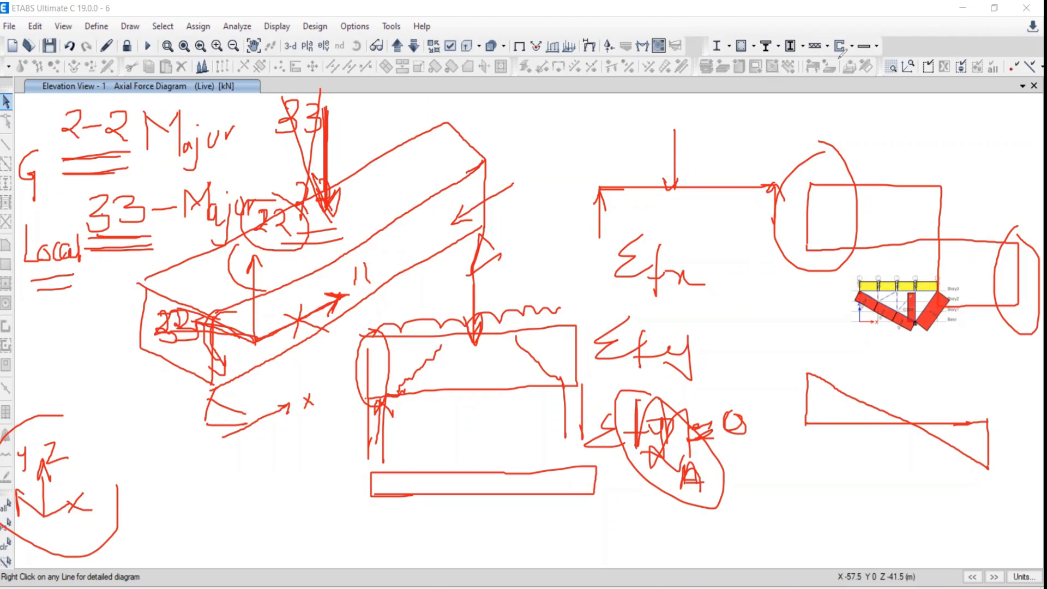
Step: Clear all annotations and handwrite a heading starting with "Major" across the empty view
key(e)
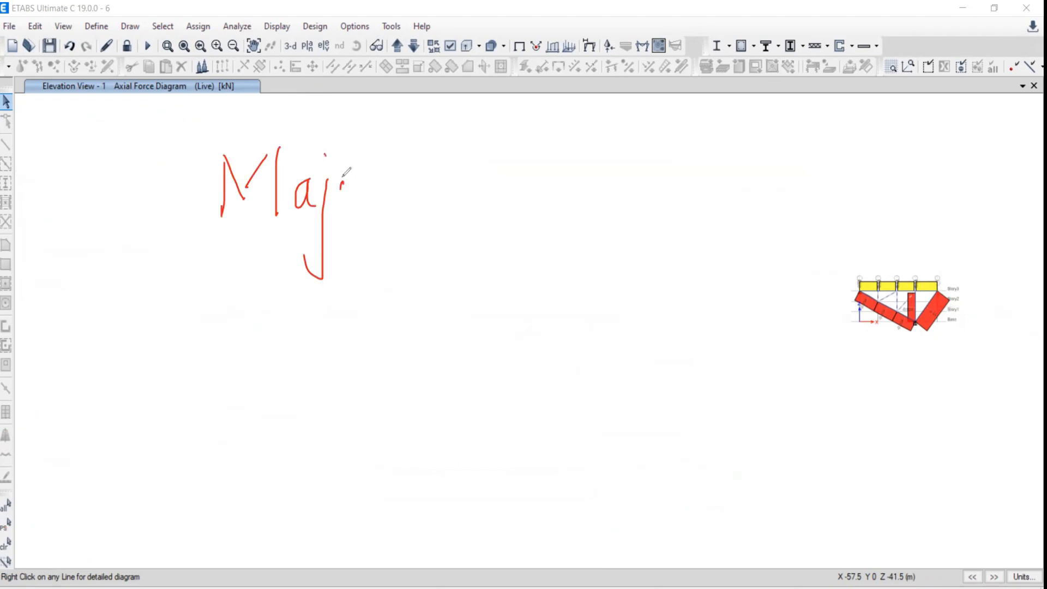
drag(344, 177, 346, 180)
mouse_move(355, 179)
mouse_down()
mouse_move(354, 197)
mouse_move(361, 178)
mouse_move(403, 194)
mouse_up()
mouse_move(451, 141)
mouse_down()
mouse_move(448, 209)
mouse_move(470, 182)
mouse_move(547, 184)
mouse_move(611, 214)
mouse_up()
mouse_move(634, 161)
mouse_down()
mouse_move(632, 209)
mouse_move(655, 218)
mouse_up()
drag(615, 190, 623, 187)
Step: Handwrite a second, double-underlined line beneath the "Major" heading, and exit the annotation mode
mouse_move(201, 397)
mouse_down()
mouse_move(201, 325)
mouse_move(237, 353)
mouse_move(221, 346)
mouse_up()
drag(243, 315, 243, 399)
mouse_move(271, 364)
mouse_down()
mouse_move(256, 385)
mouse_move(290, 382)
mouse_move(261, 421)
mouse_up()
drag(292, 324, 302, 346)
mouse_move(325, 359)
mouse_down()
mouse_move(344, 373)
mouse_move(361, 345)
mouse_up()
mouse_move(413, 370)
mouse_down()
mouse_move(419, 317)
mouse_move(441, 315)
mouse_move(446, 369)
mouse_up()
mouse_move(453, 351)
mouse_down()
mouse_move(533, 344)
mouse_move(570, 371)
mouse_up()
click(571, 325)
drag(610, 349, 639, 346)
drag(654, 332, 657, 371)
drag(560, 409, 677, 397)
drag(573, 428, 709, 402)
key(Escape)
middle_drag(582, 285, 208, 292)
Step: Switch to TRUSS AND BEAM EXAMPLE.pdf and examine the cantilever beam of Problem 6.1 at a larger zoom
click(370, 587)
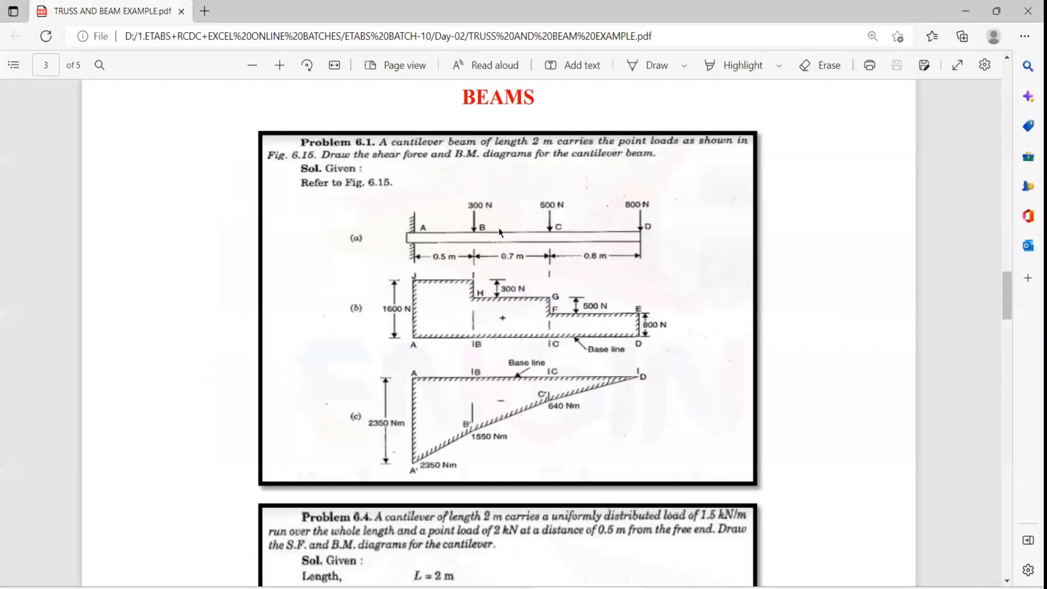
click(279, 65)
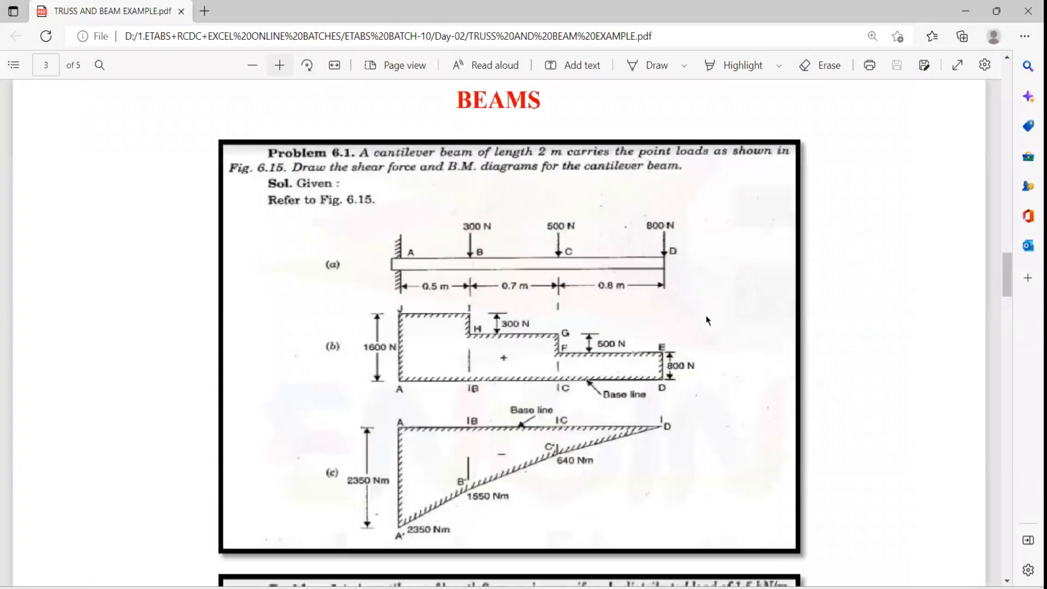
scroll(649, 283, up, 3)
scroll(630, 312, down, 3)
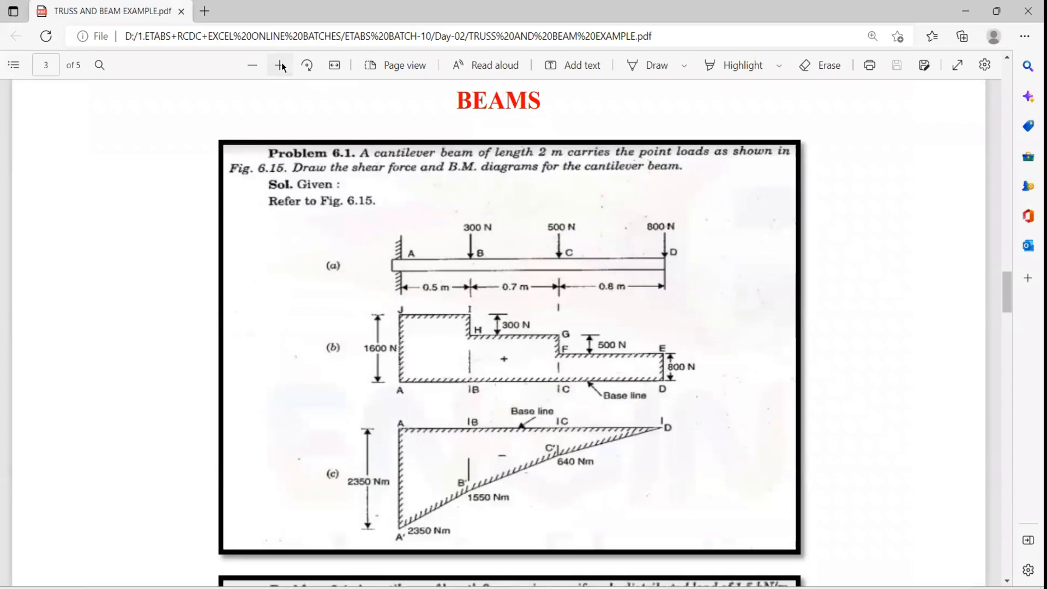
click(281, 65)
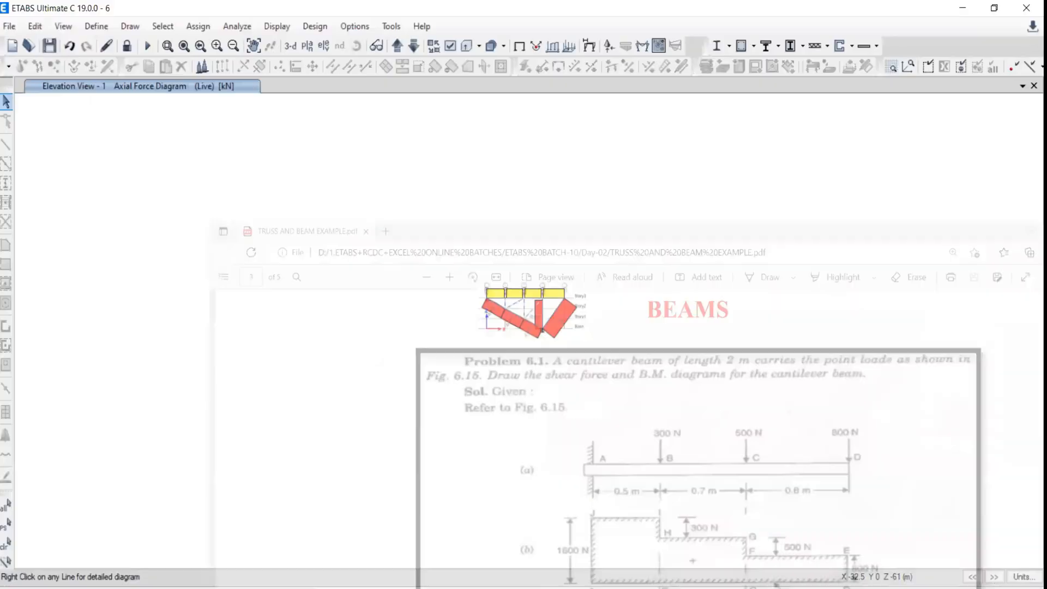
Step: Start a new ETABS model with built-in settings: Metric SI, Indian steel sections, IS 800:2007 and IS 456:2000
click(10, 26)
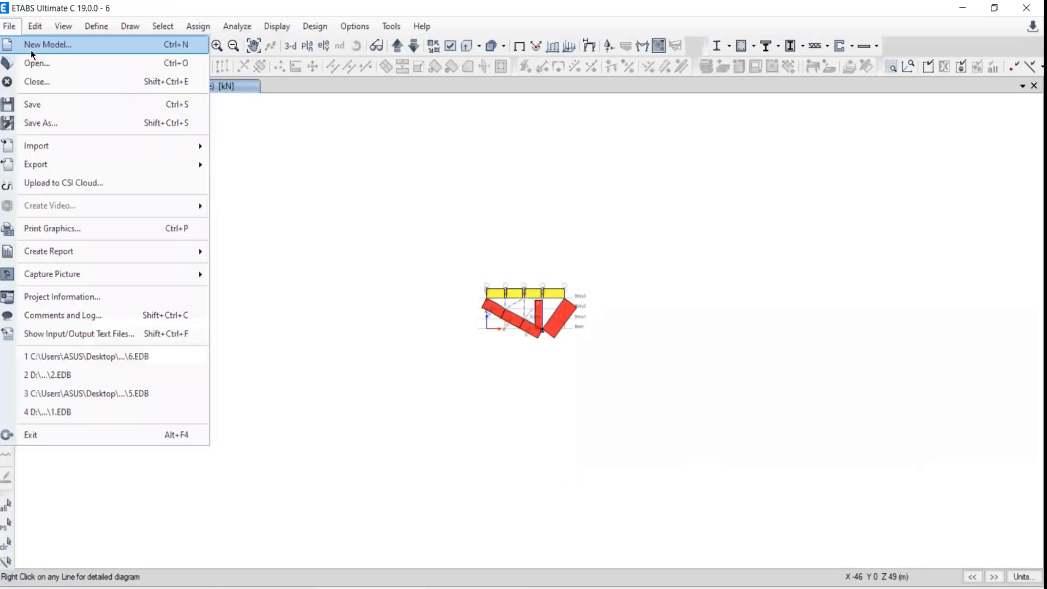
click(25, 42)
click(528, 354)
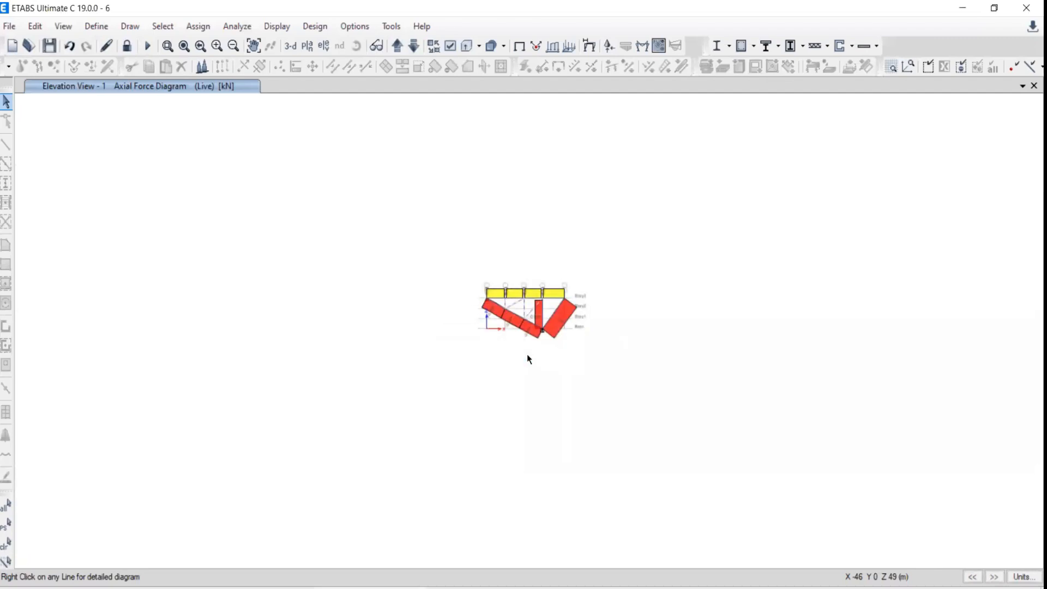
click(397, 266)
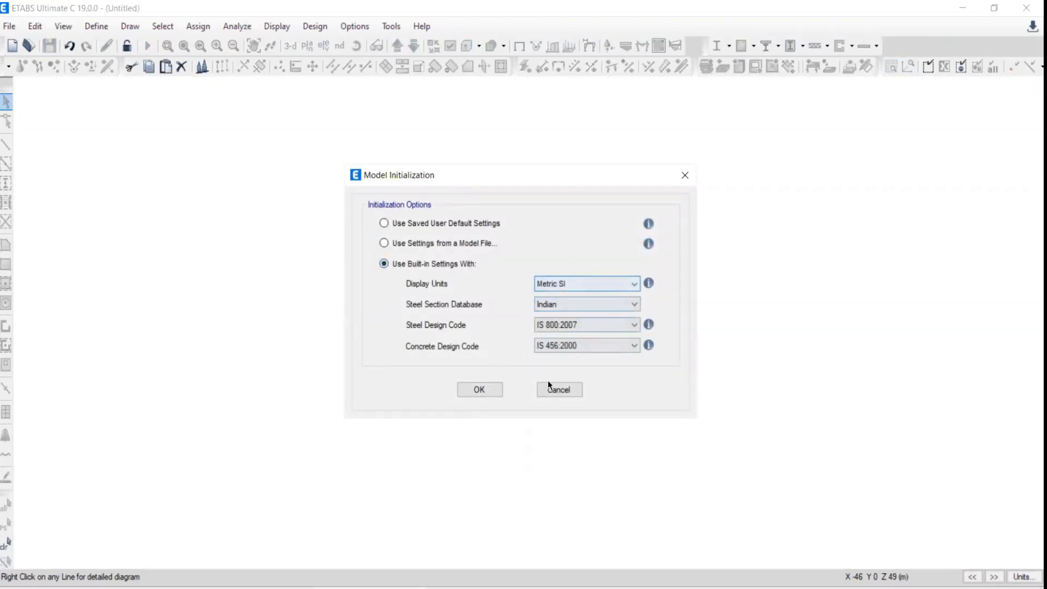
click(480, 389)
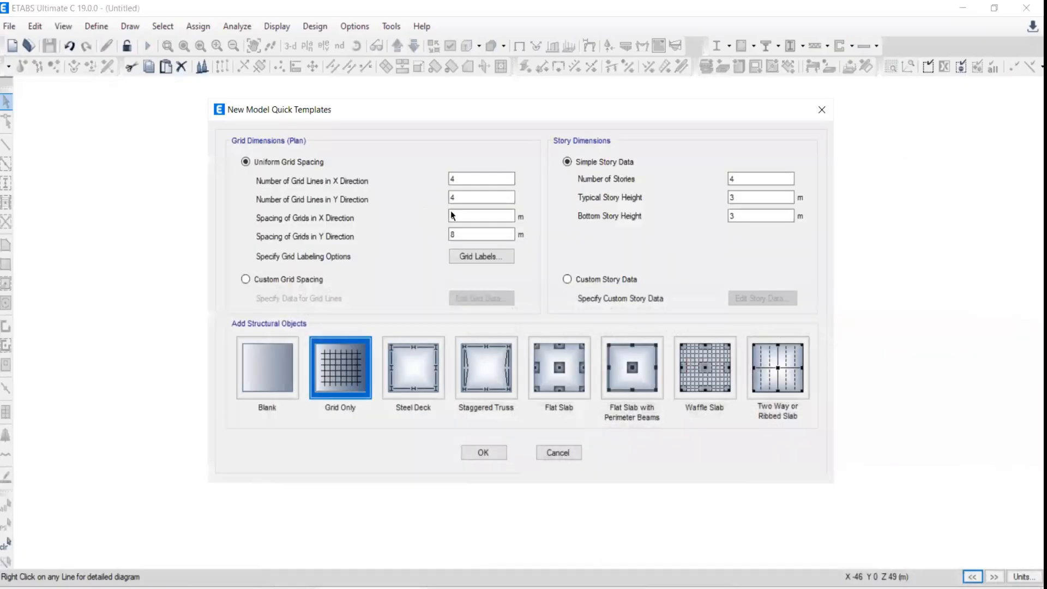
Step: Set one grid line in the Y direction and a Y grid spacing of 1 m, checking the beam spans in the PDF
double_click(475, 198)
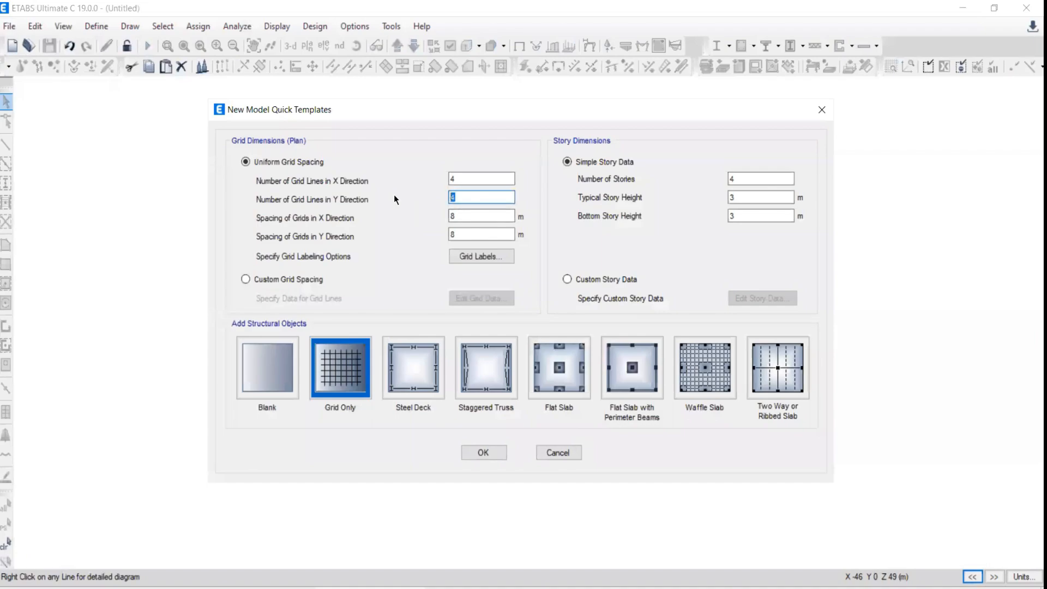
text(1)
double_click(466, 217)
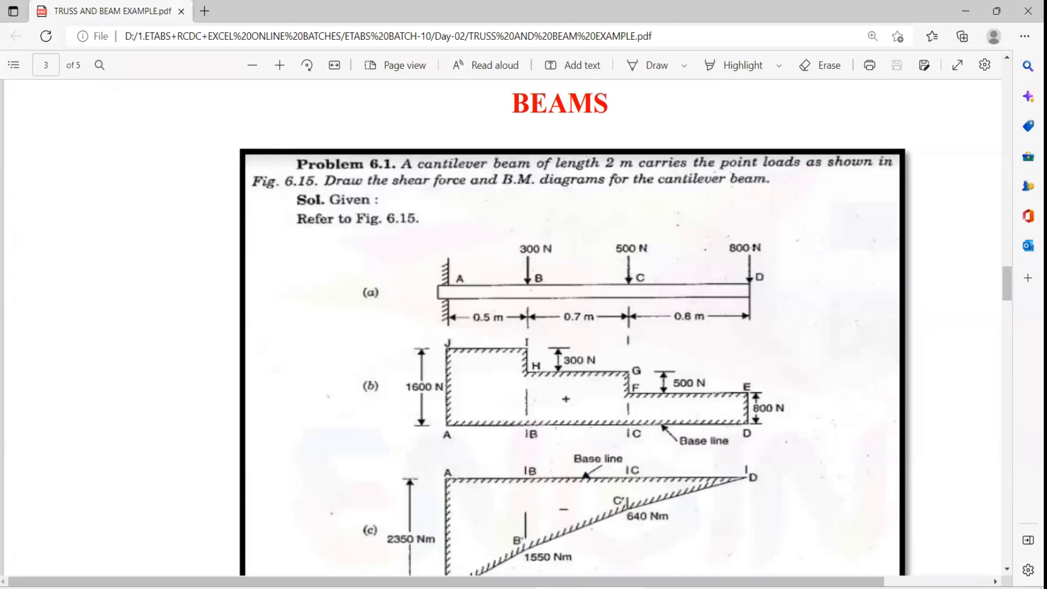
click(562, 586)
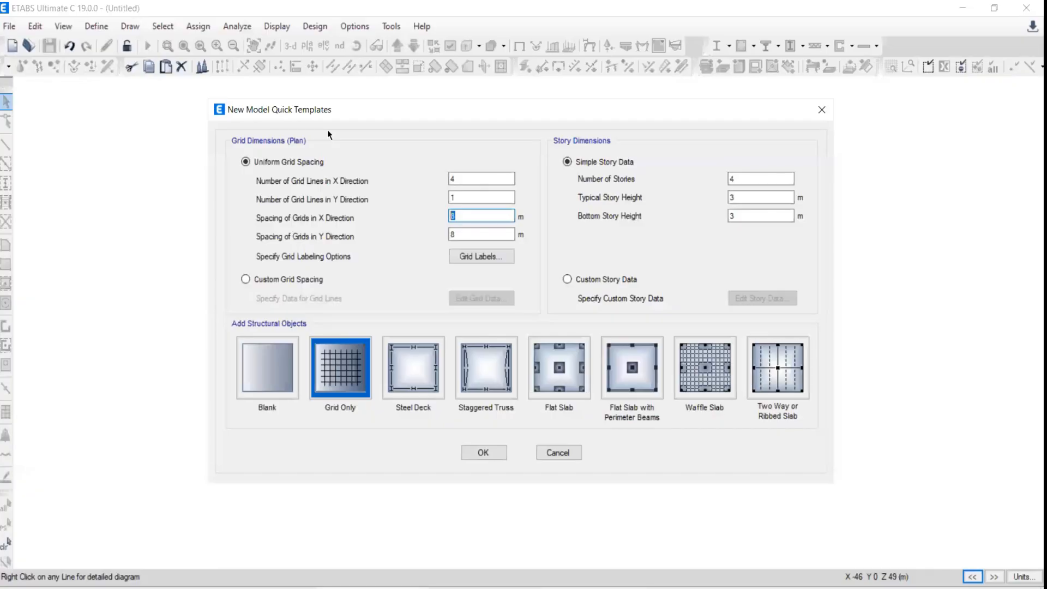
key(Tab)
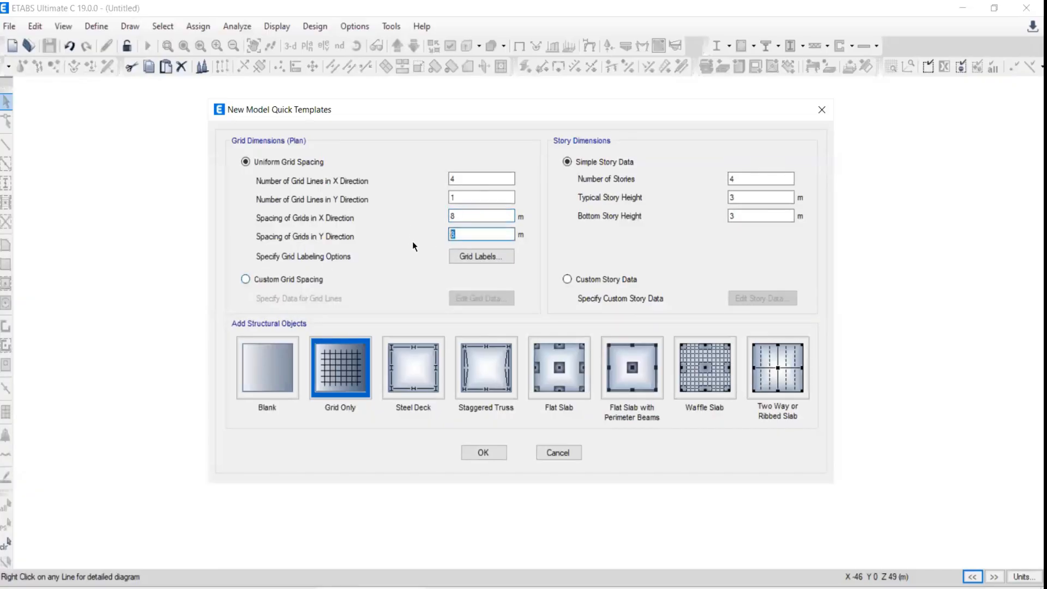
text(1)
Step: Choose custom grid spacing, display the grid data as spacing and set grid A's X spacing to 0.5 m
click(245, 279)
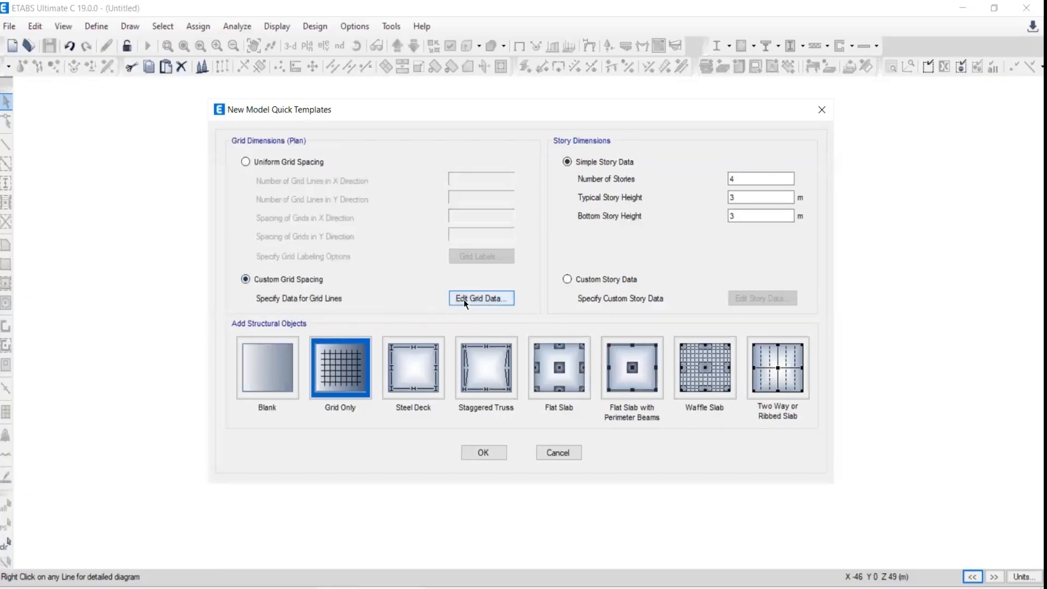
click(479, 298)
click(376, 279)
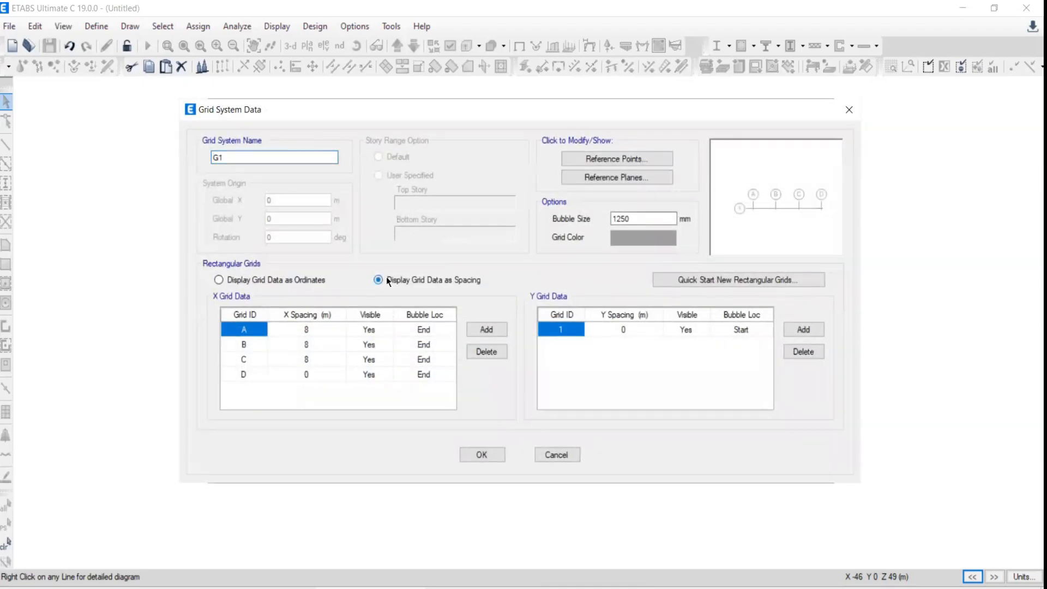
key(alt+Tab)
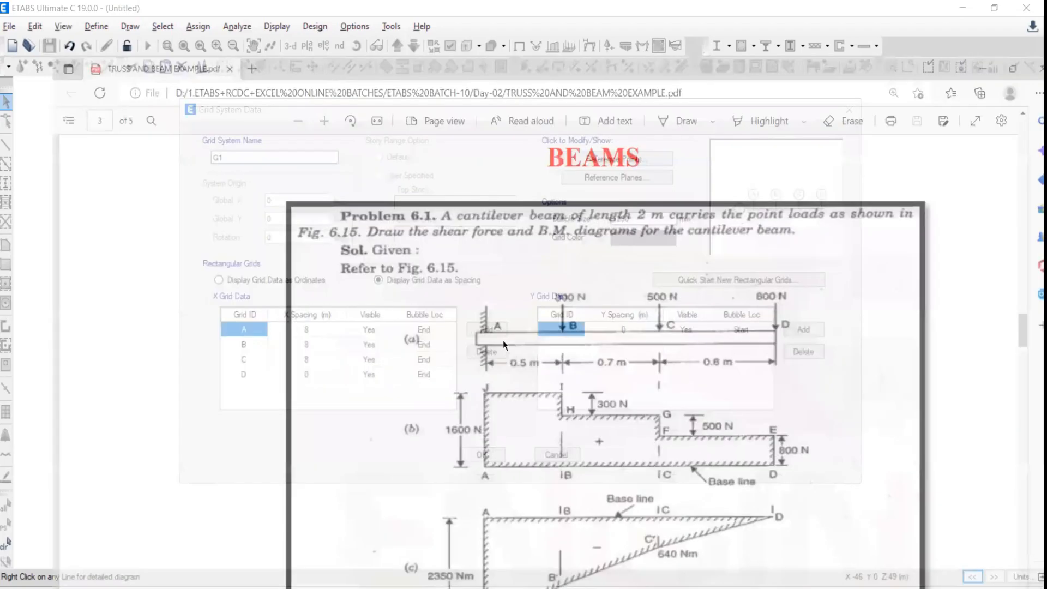
key(alt+Tab)
key(Tab)
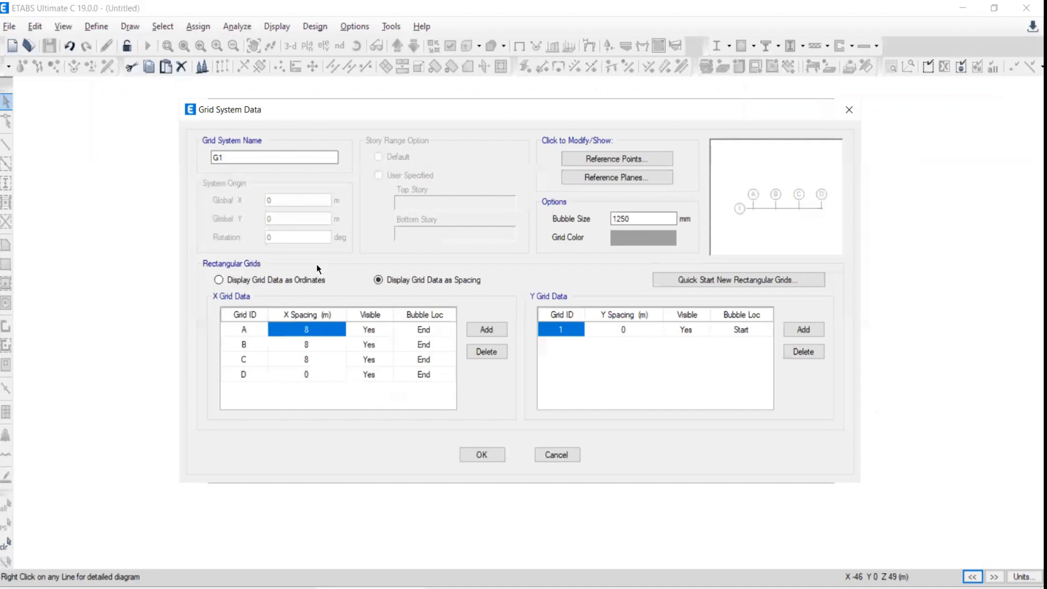
text(0.5)
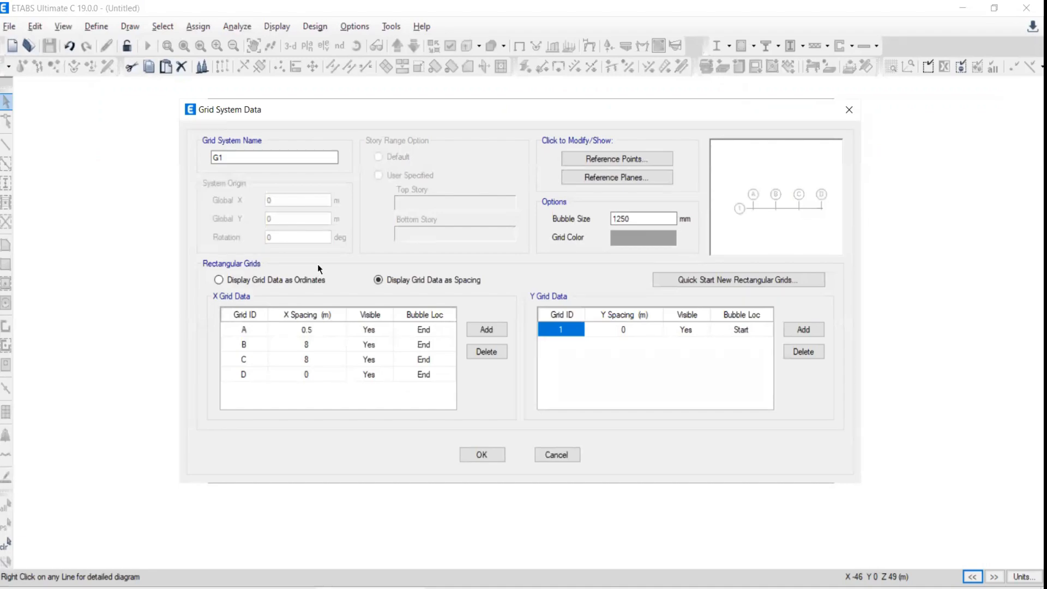
Step: Following the beam spans in the PDF, set the X spacing of grid B to 0.7 m and of grid C to 0.8 m
click(285, 350)
key(alt+Tab)
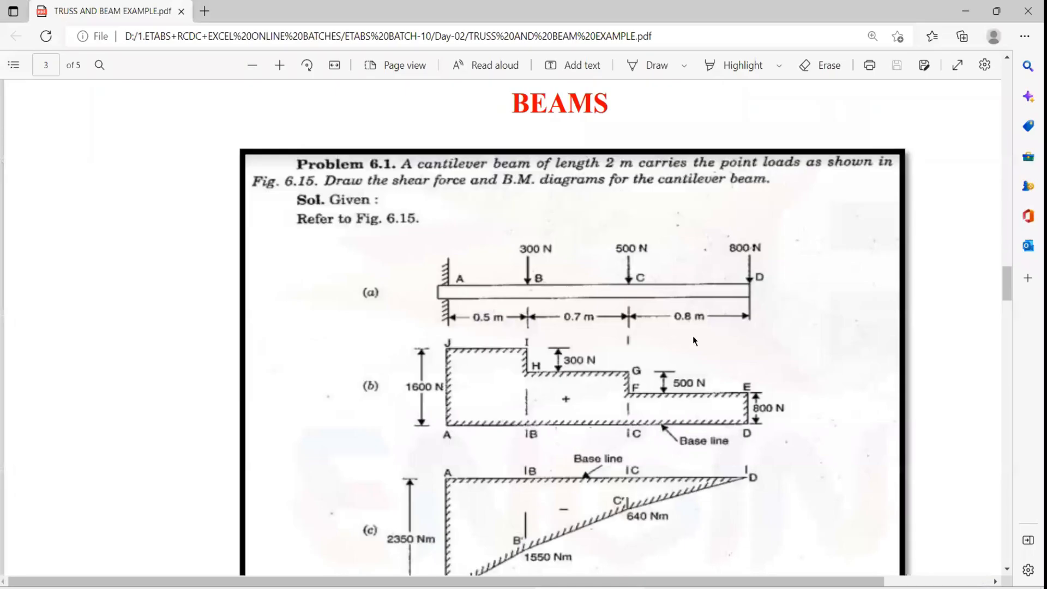
key(alt+Tab)
click(292, 356)
text(0)
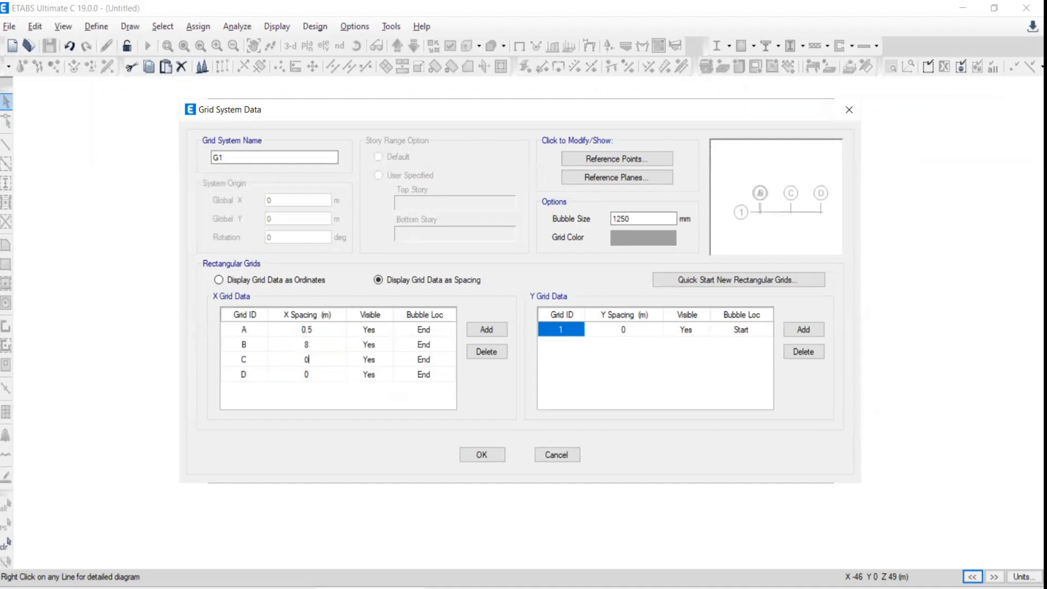
text(.7)
click(321, 375)
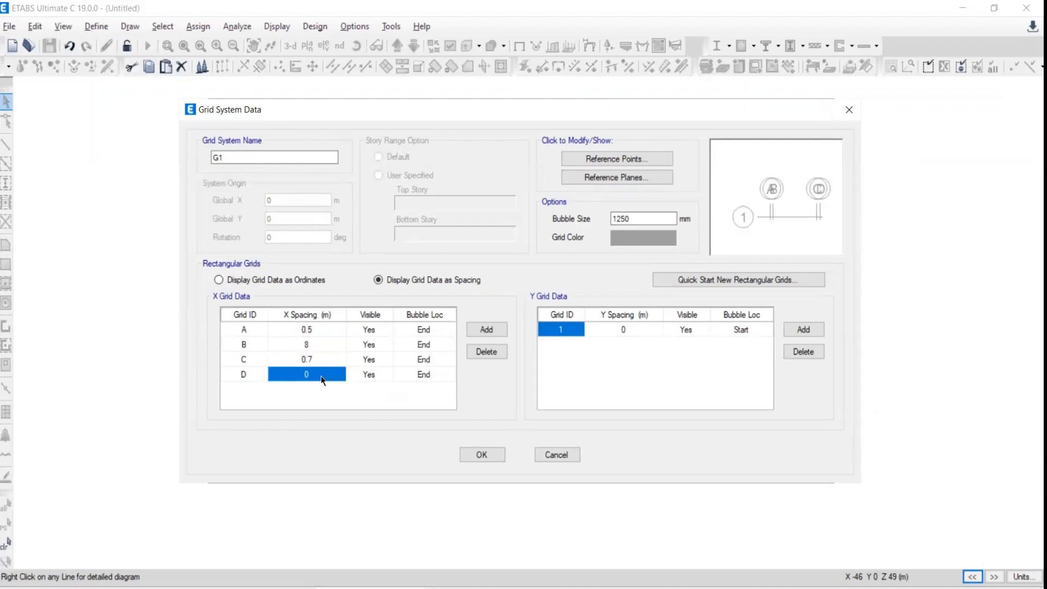
click(299, 344)
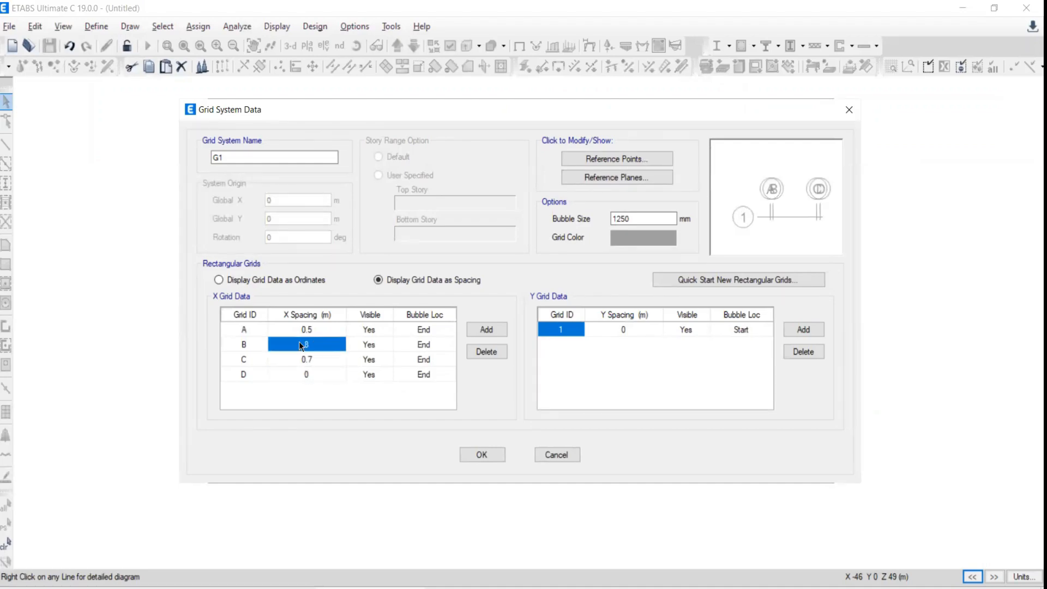
text(0.7)
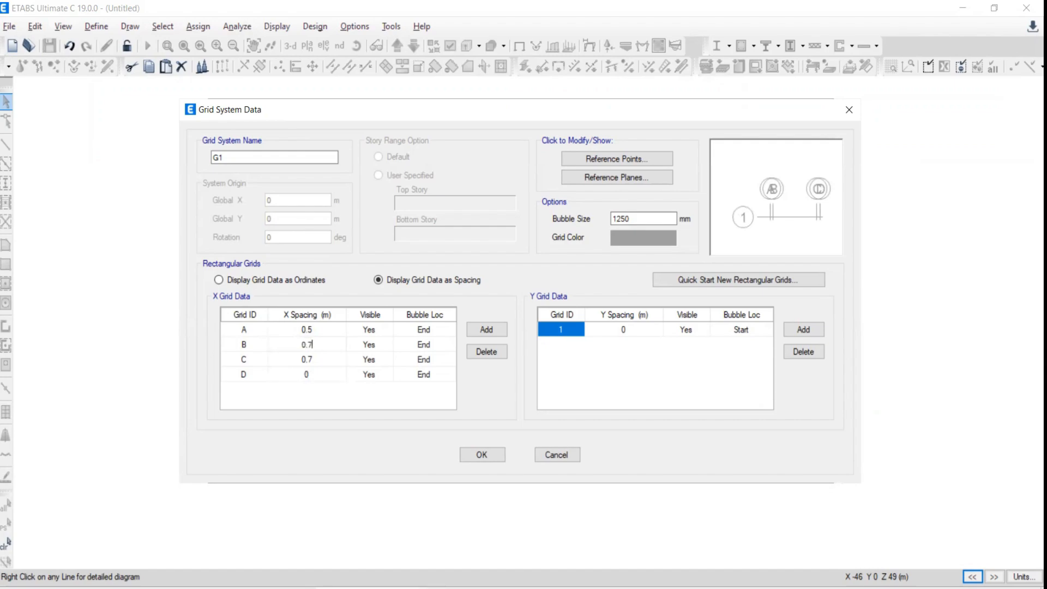
click(315, 361)
text(0)
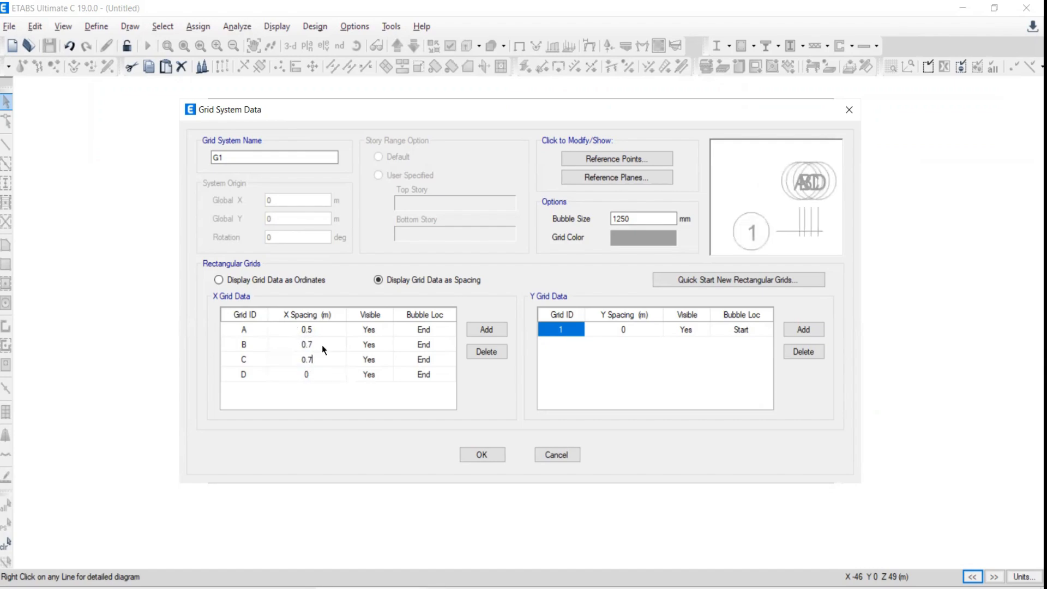
text(.8)
key(Return)
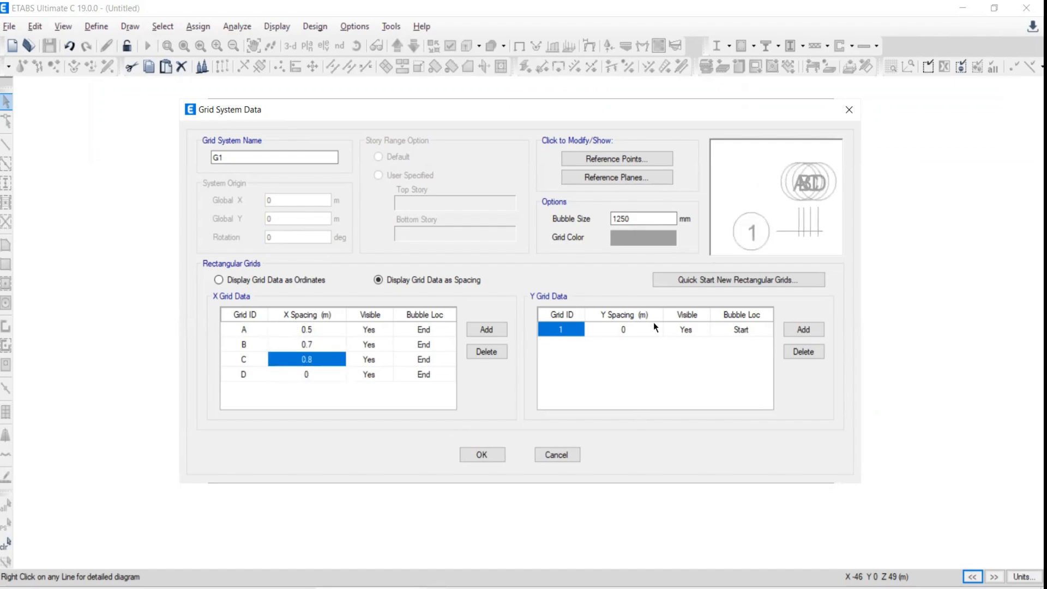
Step: Set the grid bubble size to 1000 mm and accept the grid system data
double_click(635, 219)
text(10)
click(640, 239)
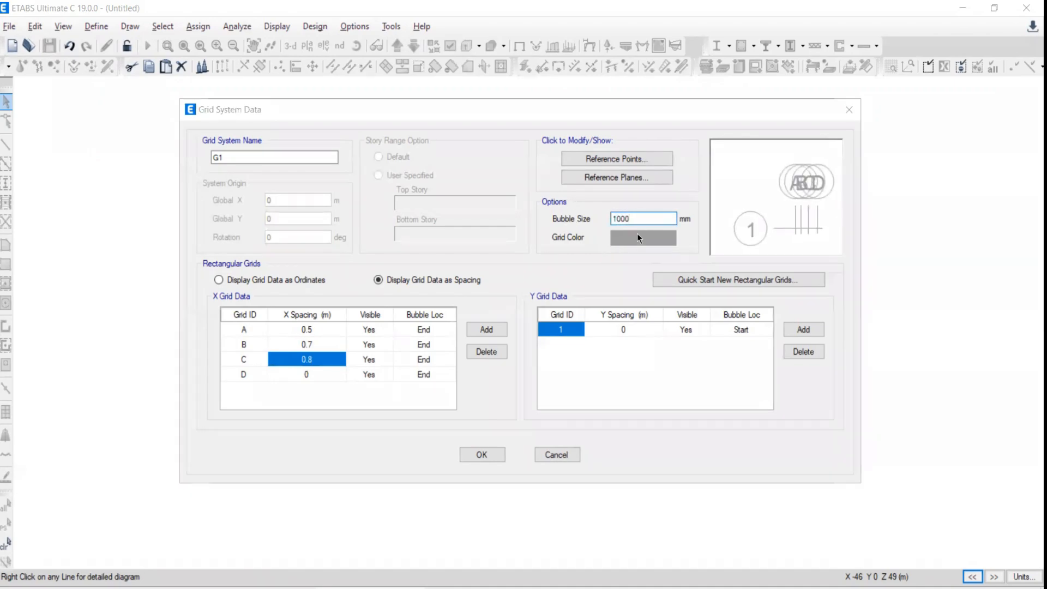
click(659, 129)
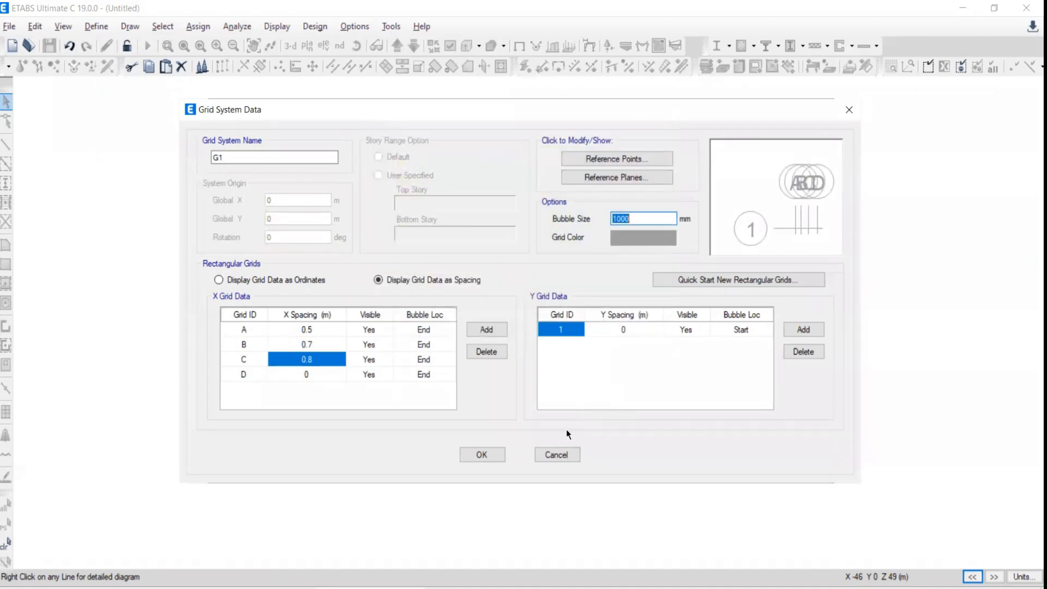
click(480, 455)
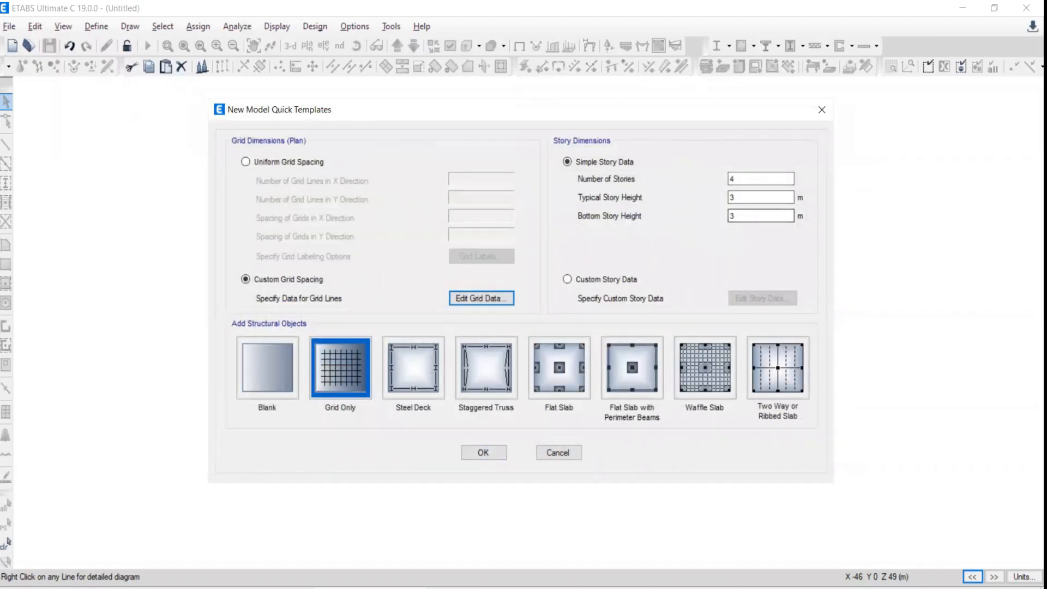
Step: Set one story with typical and bottom story heights of 1 m and create the grid-only model
double_click(761, 179)
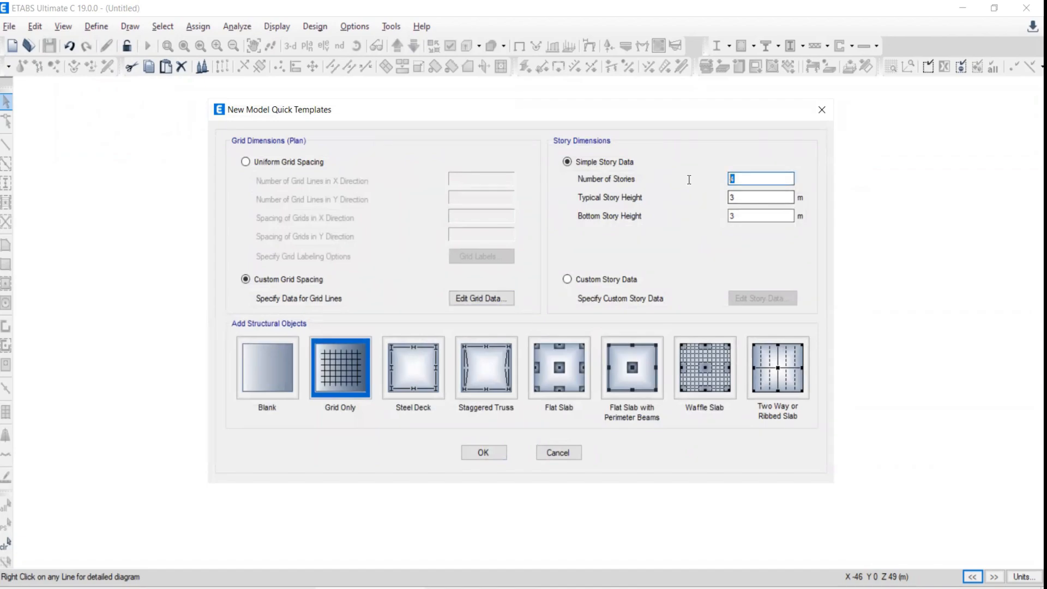
text(1)
key(Tab)
text(1)
key(Tab)
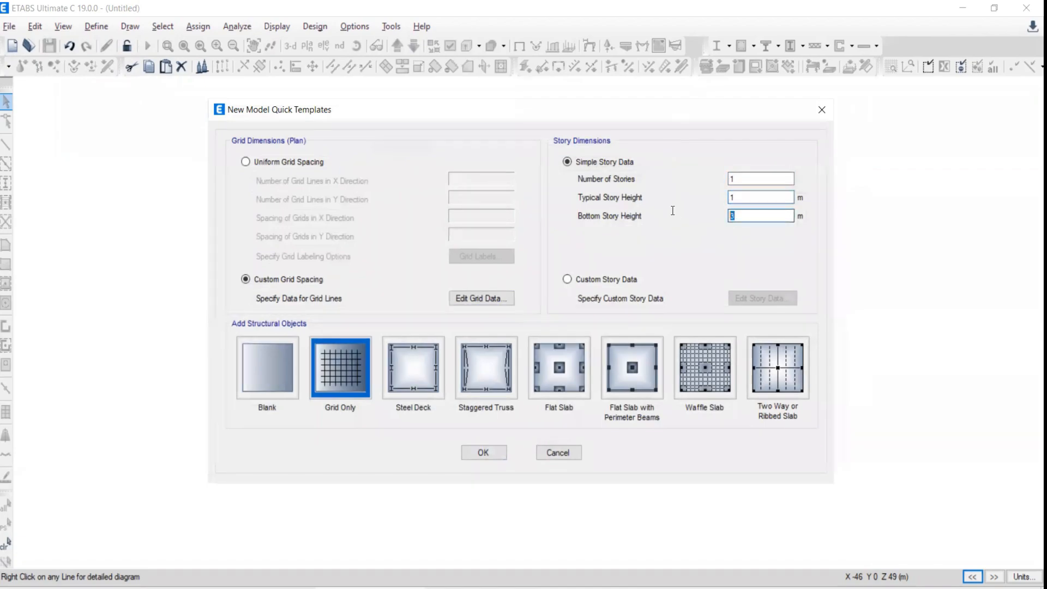
text(1)
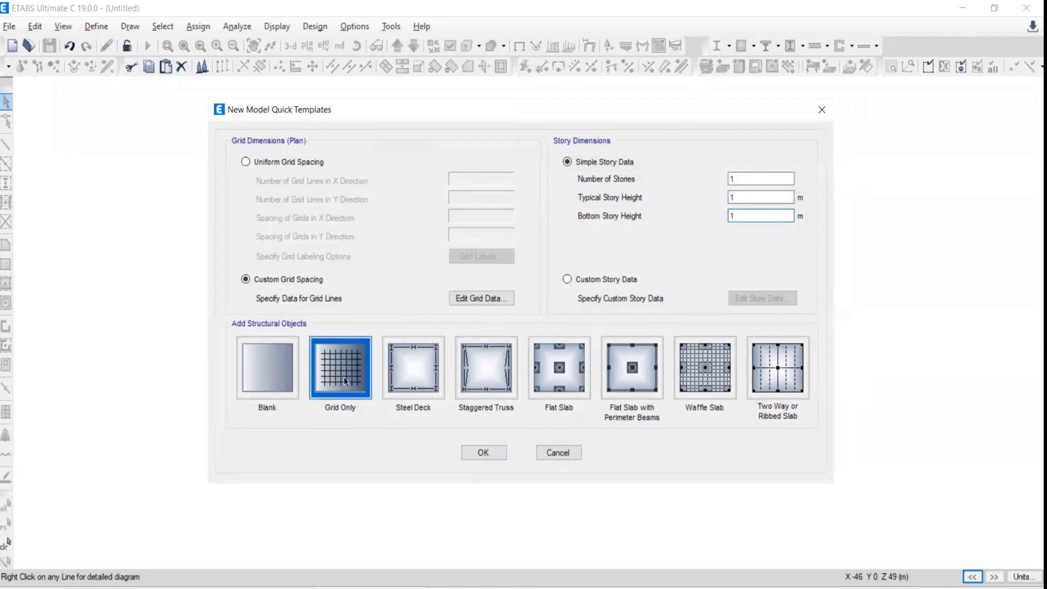
click(495, 457)
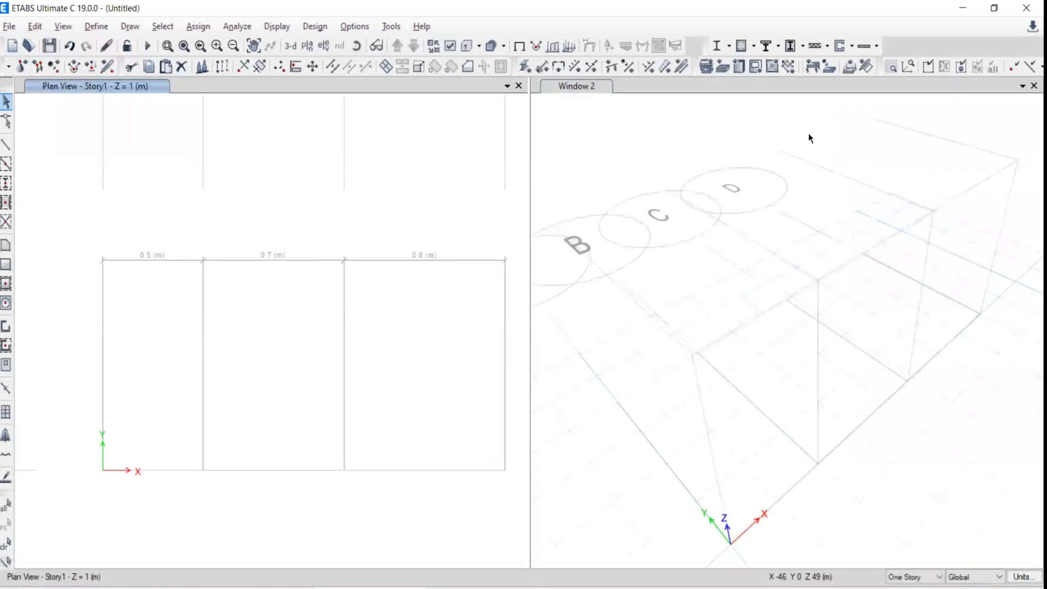
Step: Close the 3D view and display the elevation along grid line 1 in the remaining view
click(1034, 86)
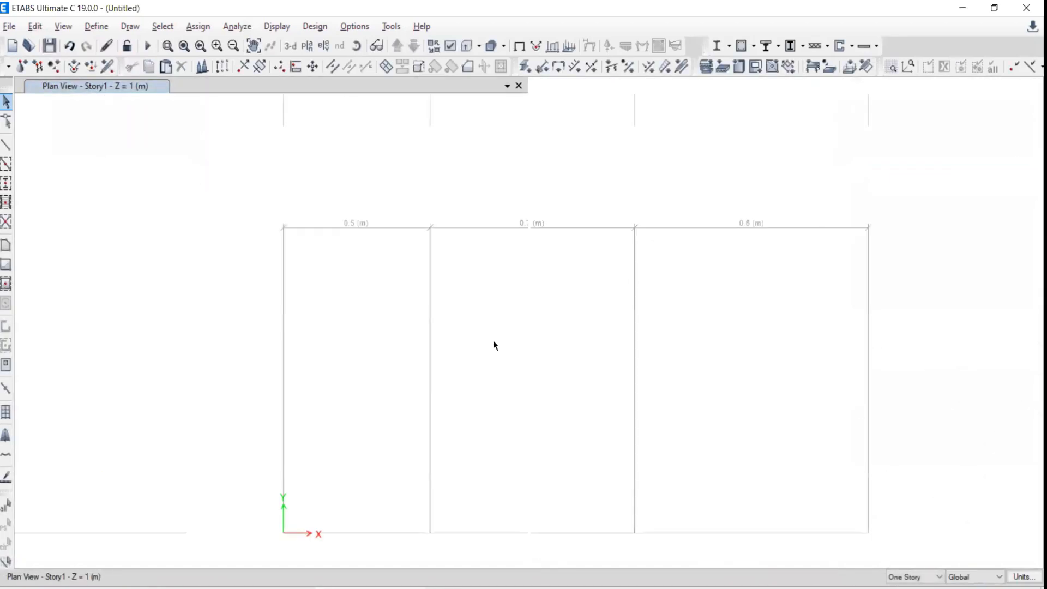
click(324, 47)
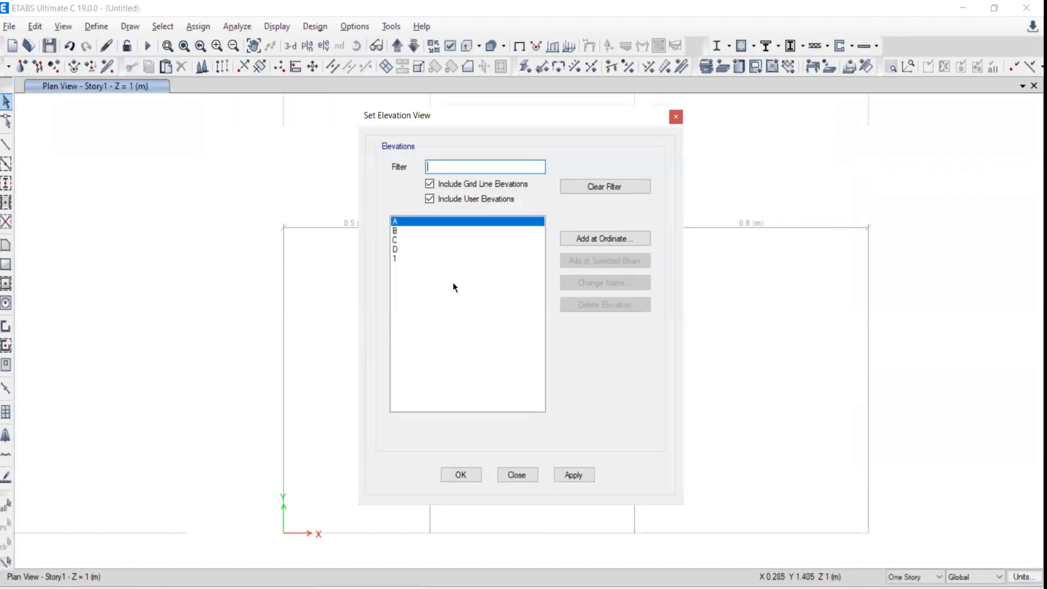
click(397, 259)
click(565, 473)
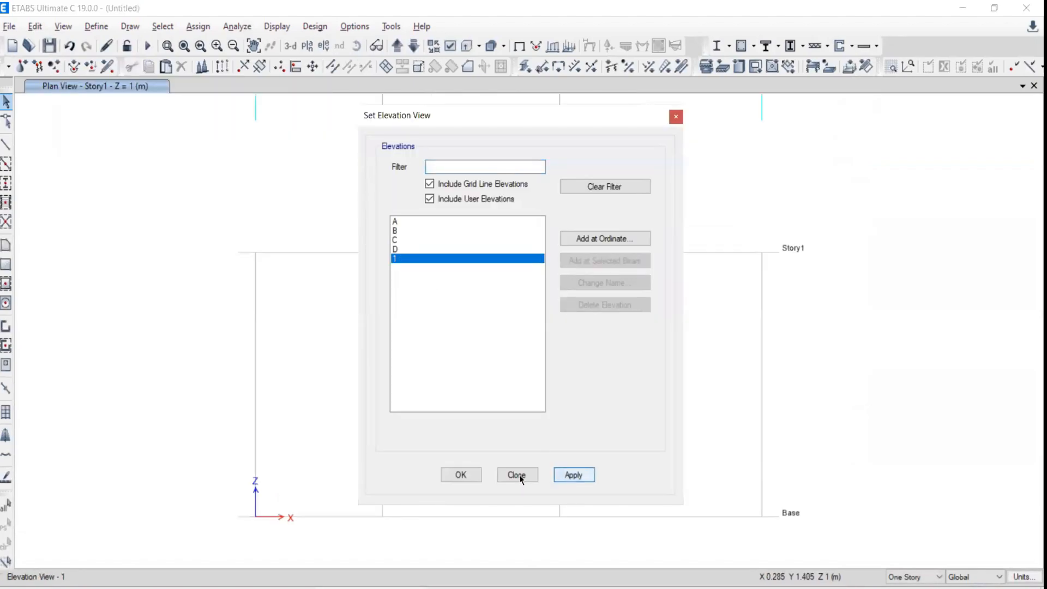
click(517, 475)
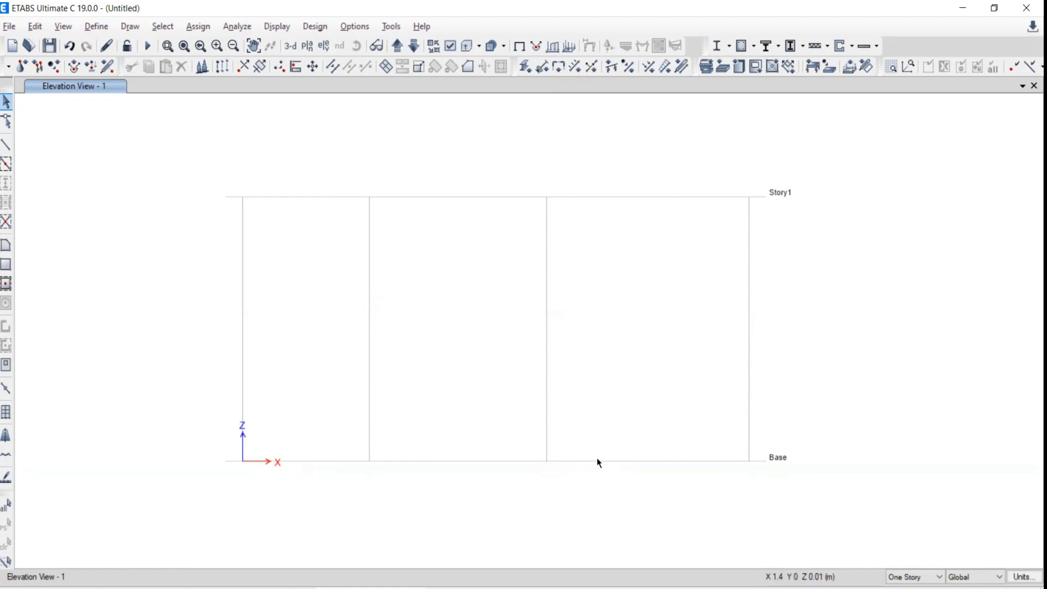
Step: Draw a single frame line along Story1 from grid A to grid D, referring to Problem 6.1 in the PDF
scroll(598, 458, up, 3)
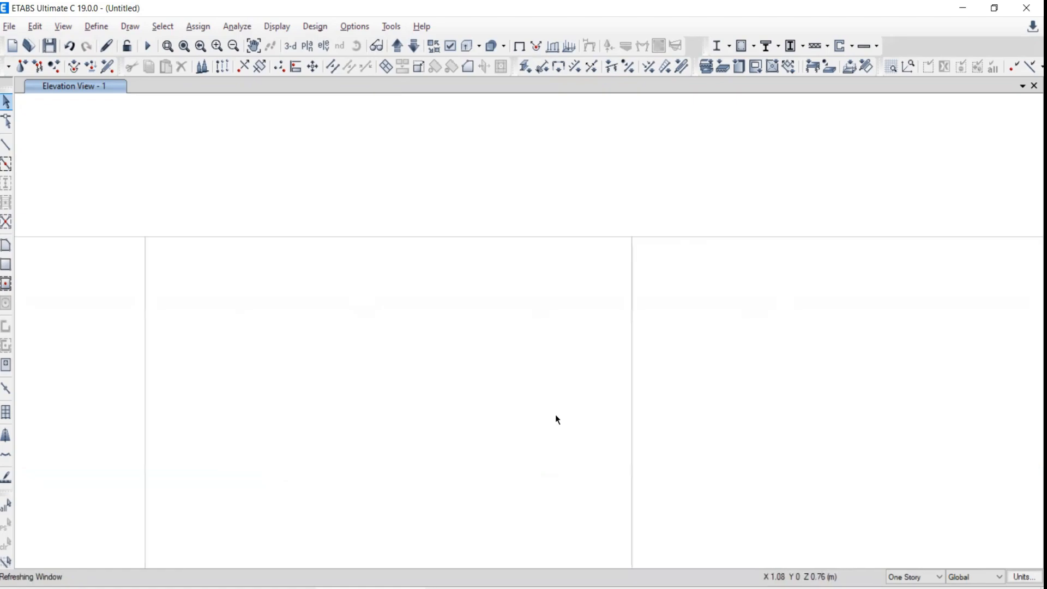
scroll(550, 414, down, 3)
key(alt+Tab)
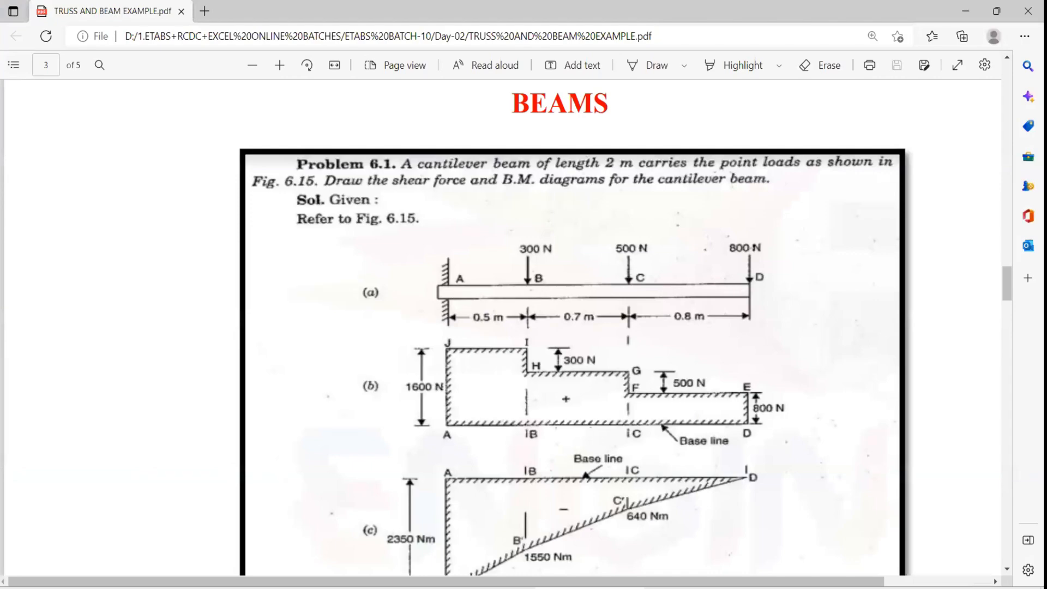
key(alt+Tab)
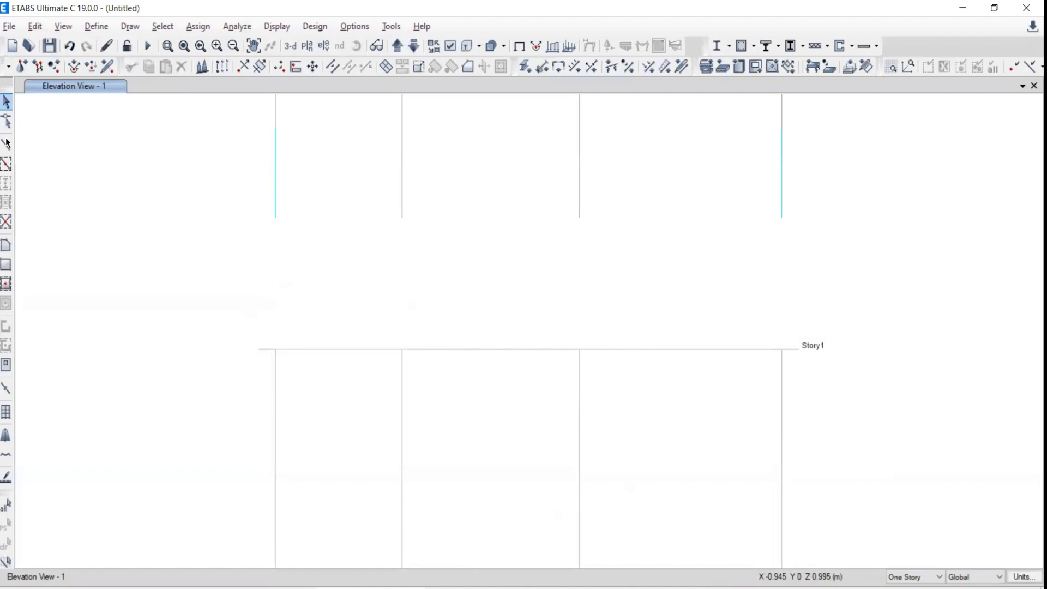
click(6, 144)
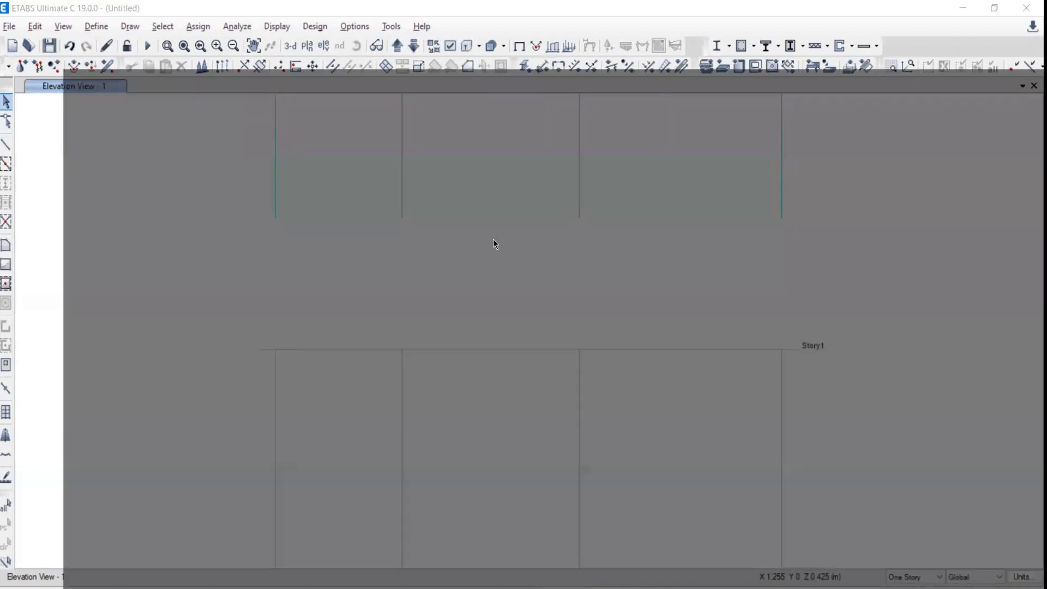
key(alt+Tab)
key(alt+Tab)
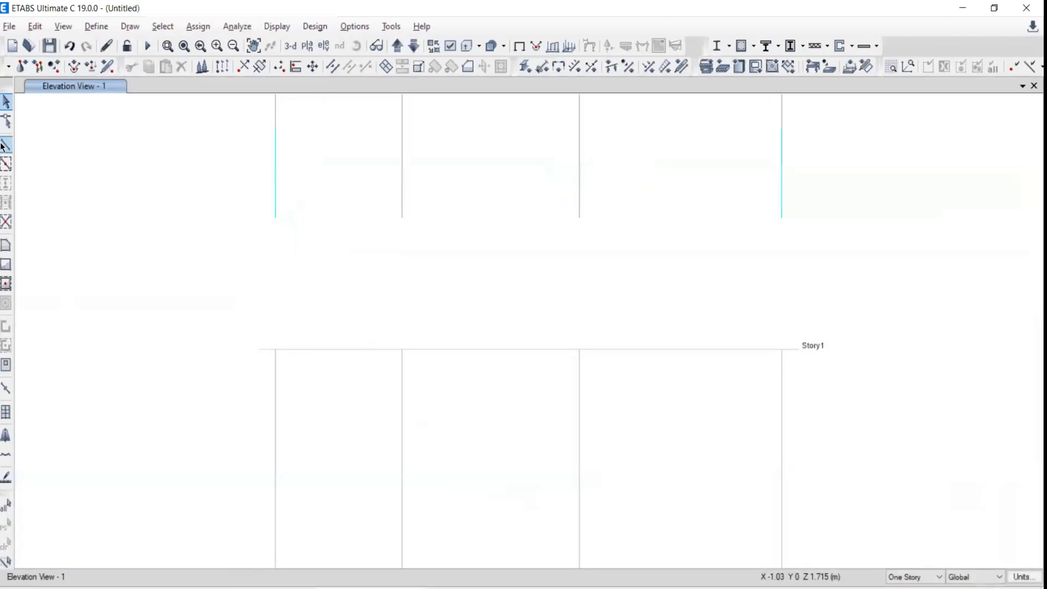
click(694, 157)
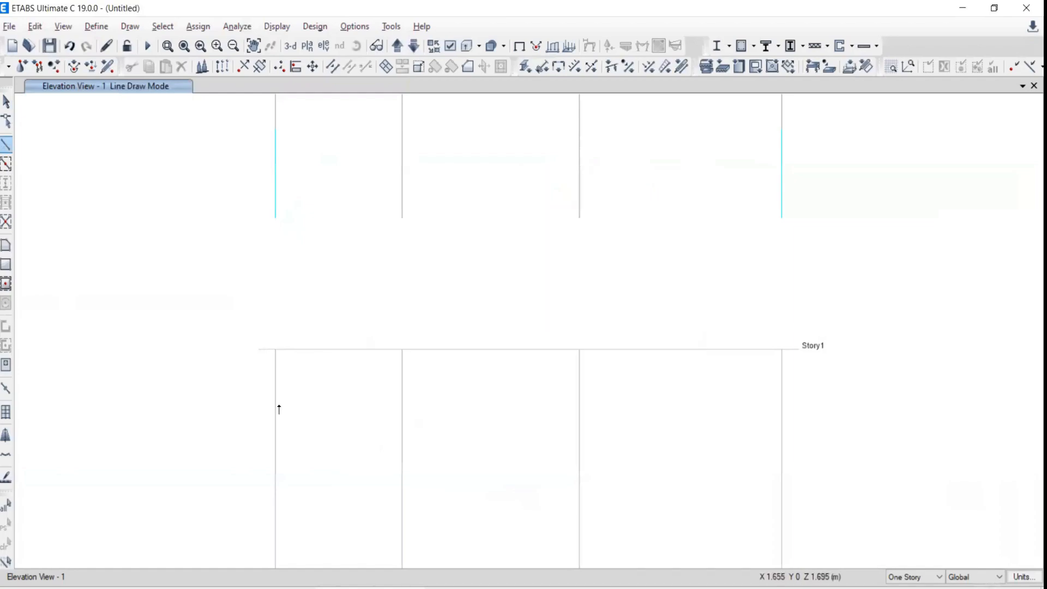
click(275, 350)
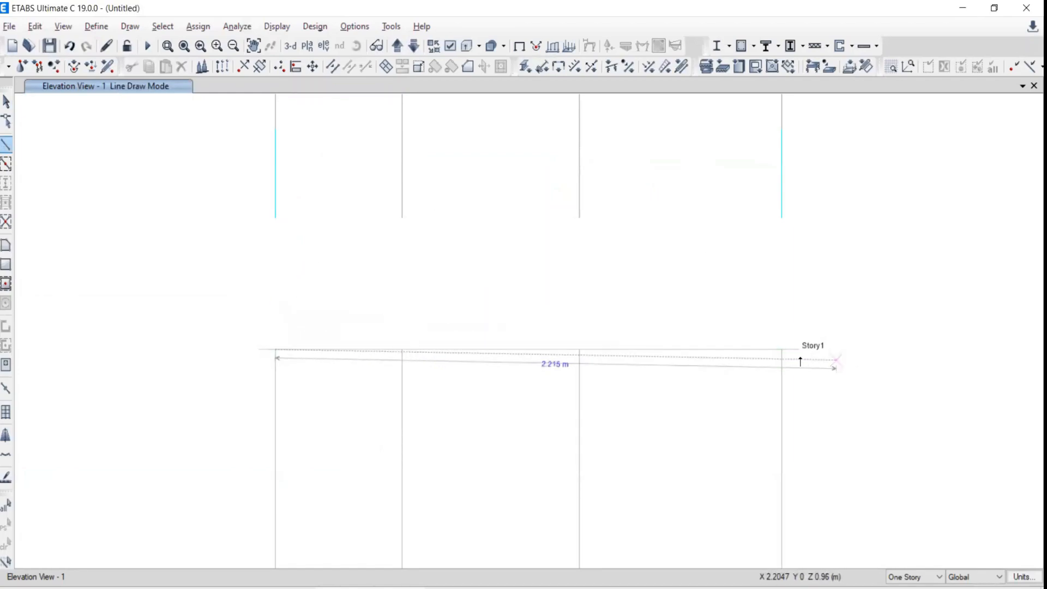
double_click(782, 349)
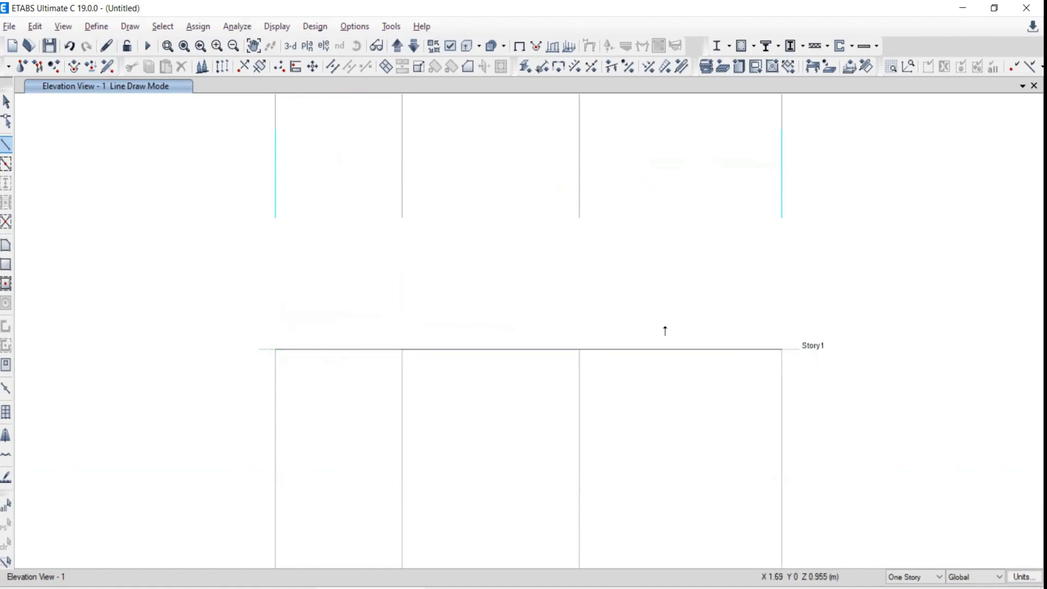
click(6, 102)
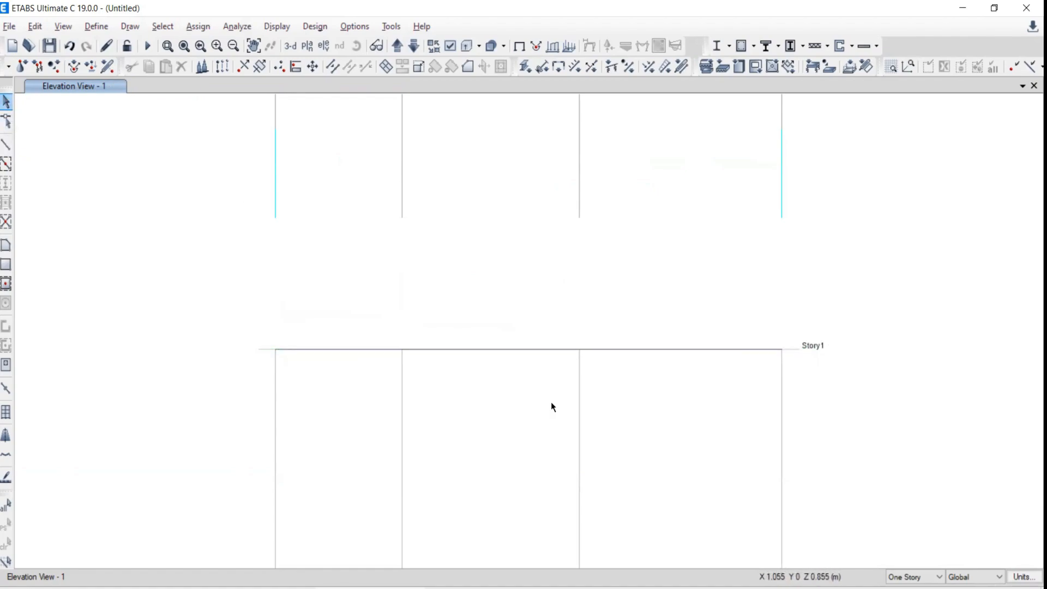
Step: Check the beam's end joints against the load points of Problem 6.1 and undo the single full-length beam
key(alt+Tab)
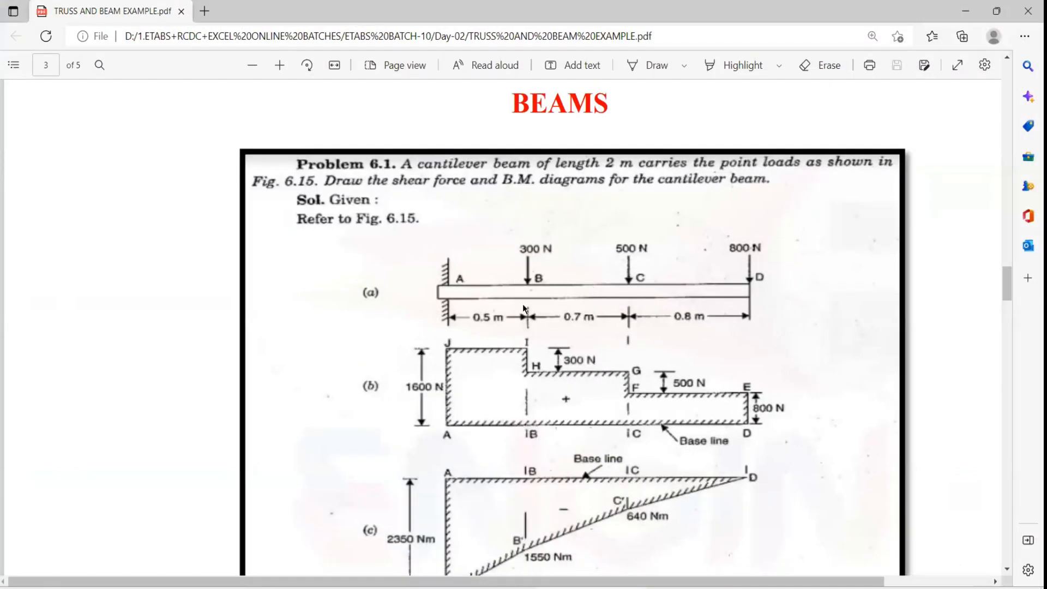
key(alt+Tab)
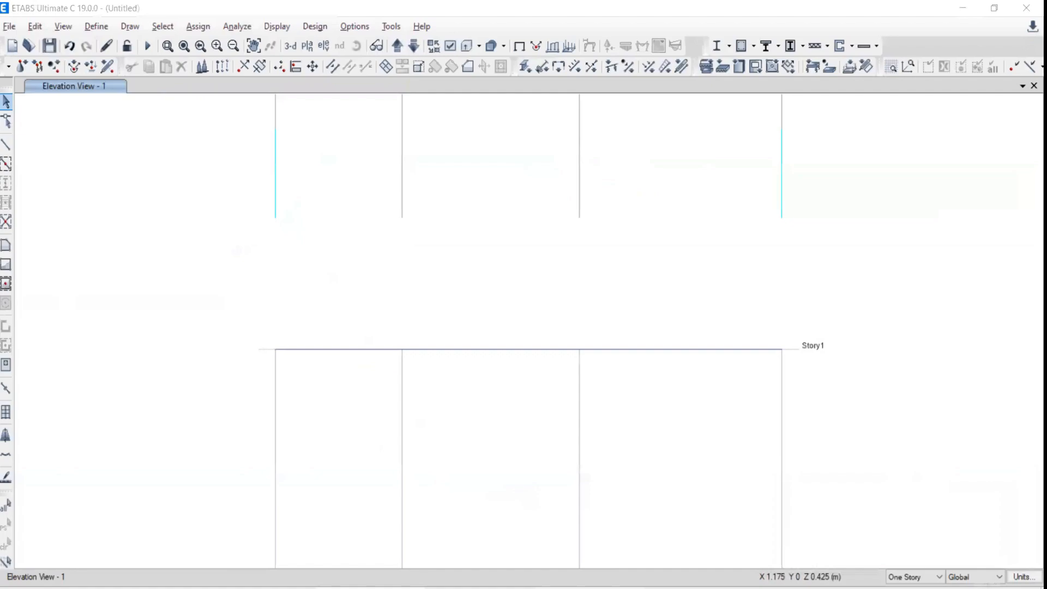
key(alt+Tab)
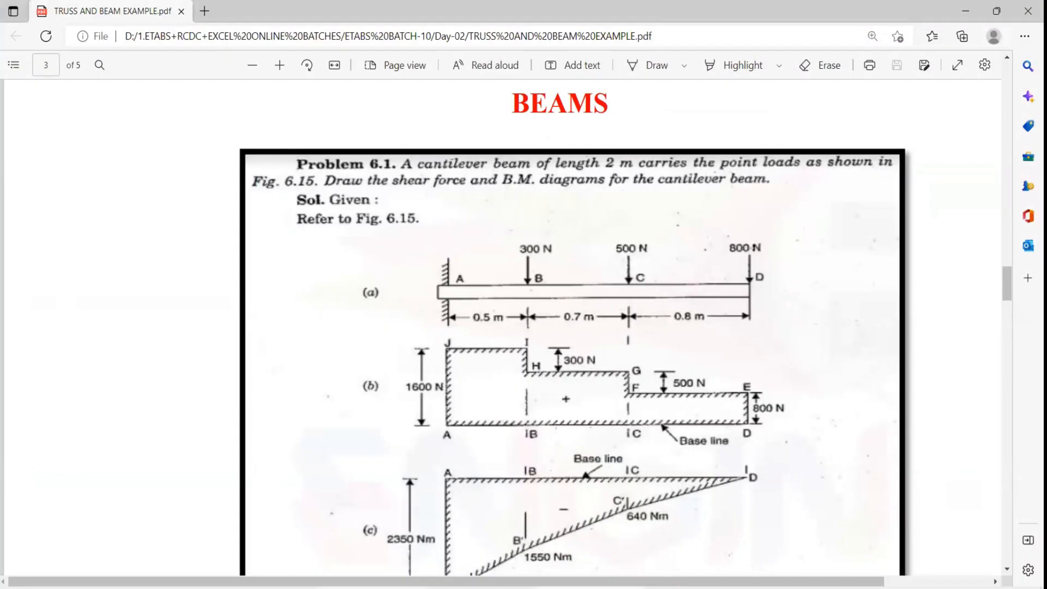
key(alt+Tab)
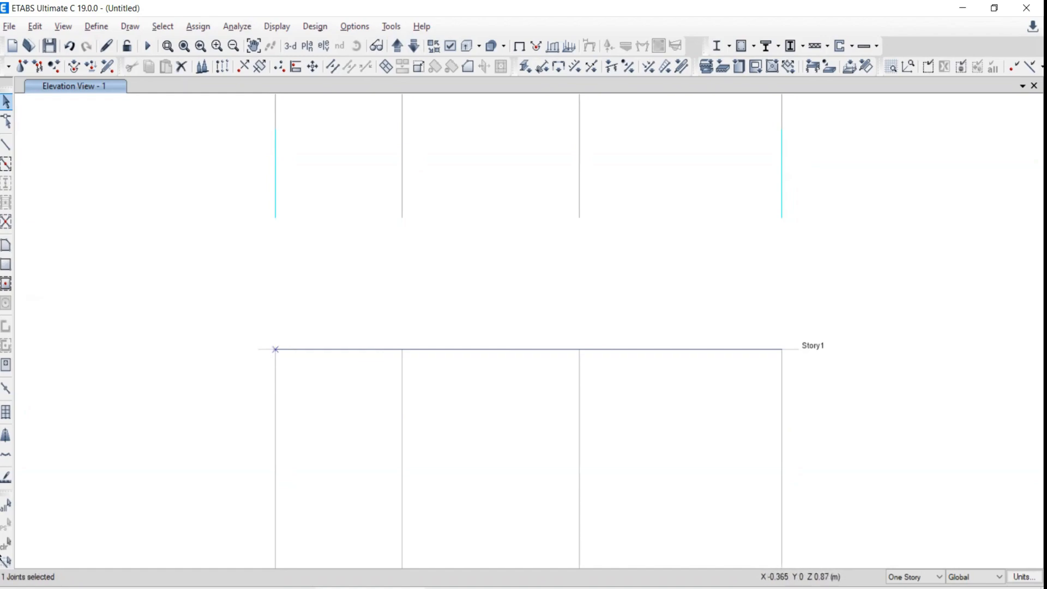
drag(775, 329, 791, 389)
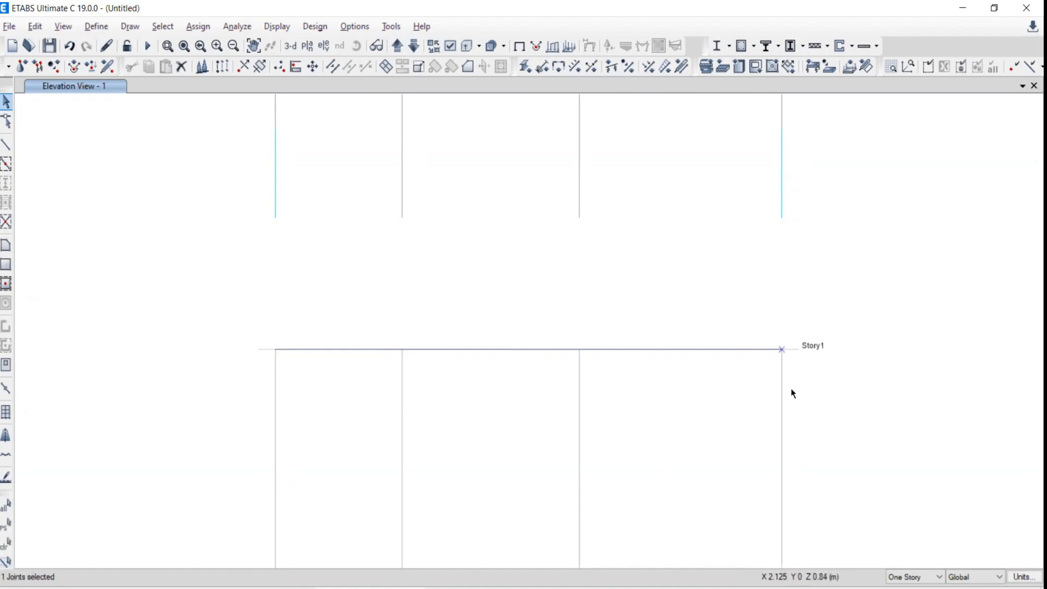
click(6, 543)
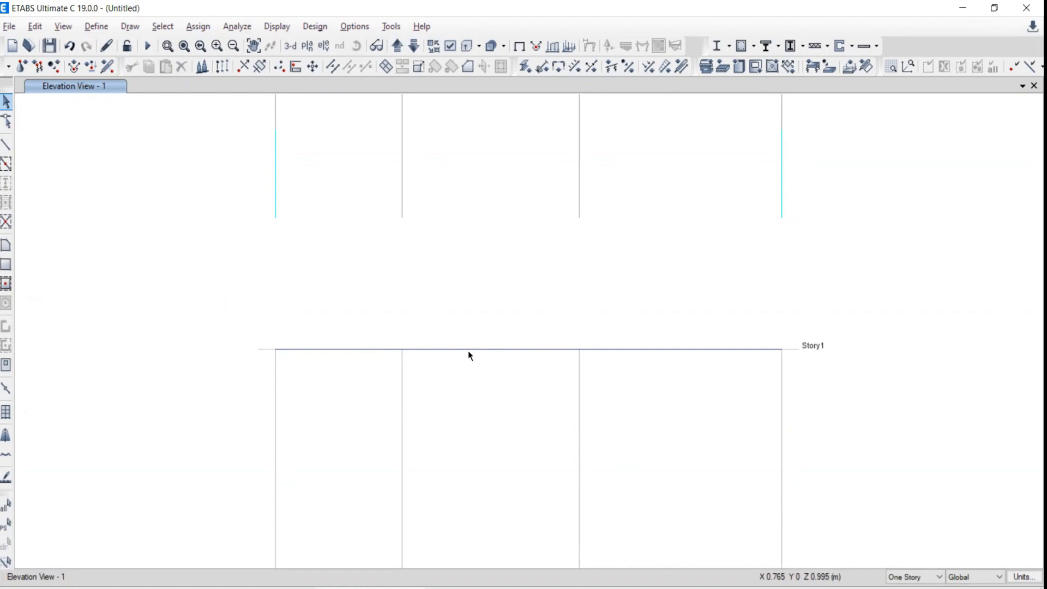
click(72, 45)
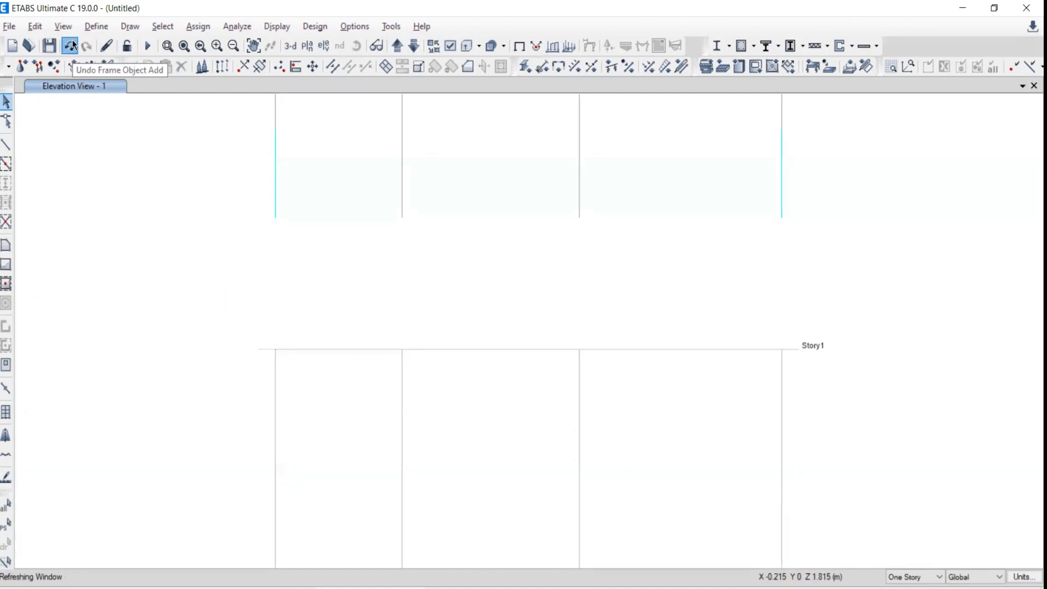
Step: Draw three connected frame segments along Story1 from grid A through grids B and C to grid D
click(6, 145)
click(695, 157)
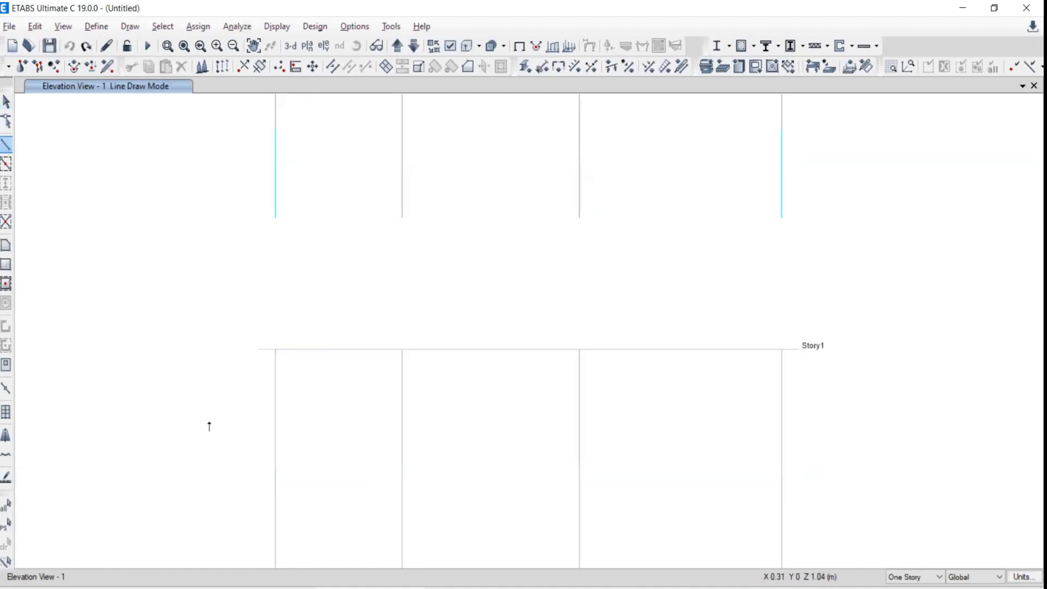
click(275, 349)
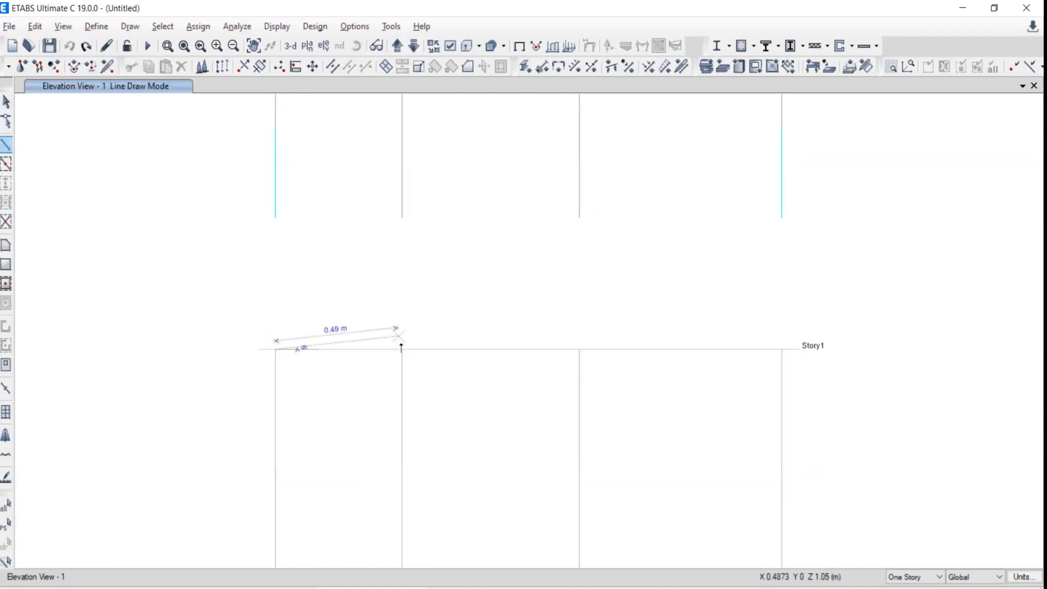
click(402, 349)
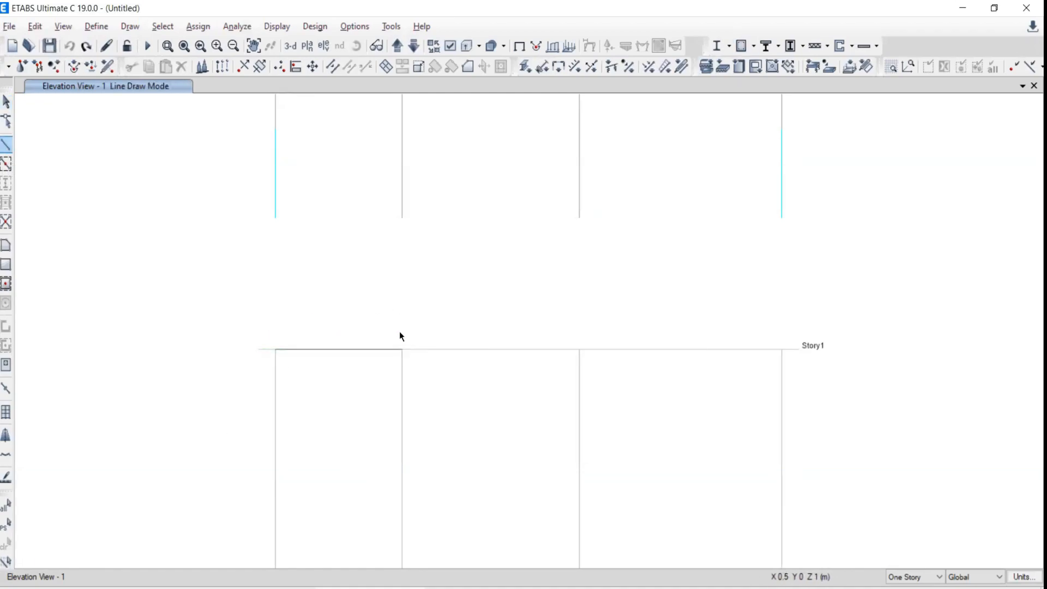
click(579, 349)
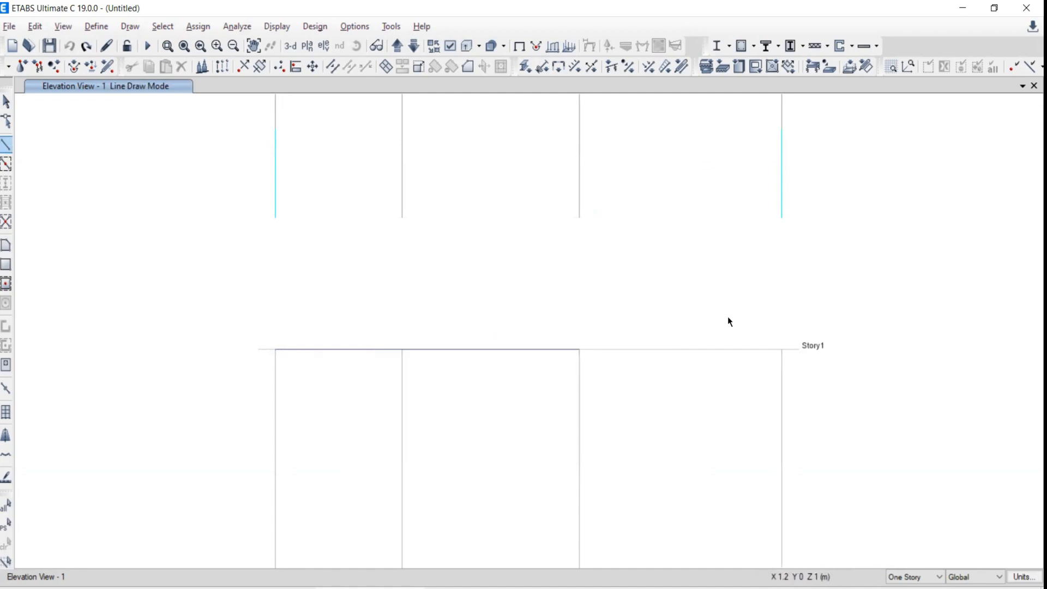
click(782, 349)
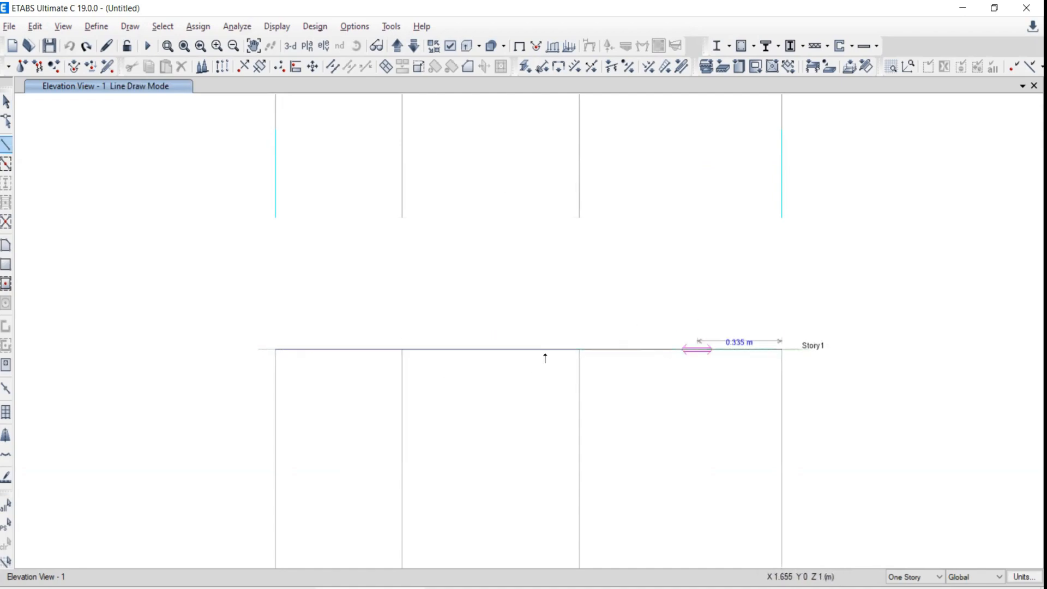
click(6, 102)
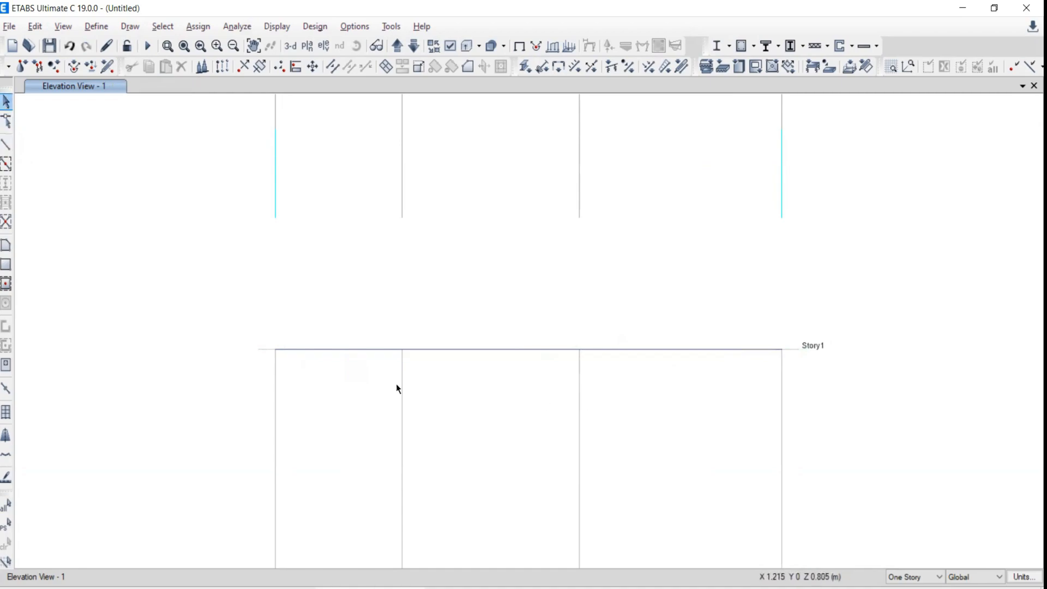
Step: Check for beam joints at grids B and C by selecting them, and clear the selection
drag(366, 285, 575, 389)
drag(563, 304, 575, 436)
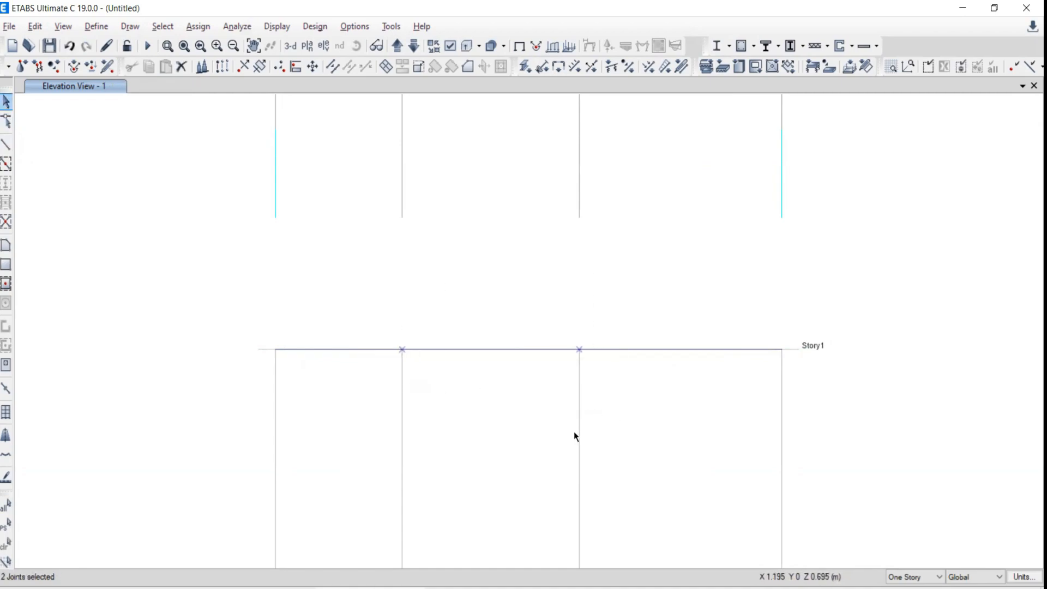
click(6, 543)
drag(368, 311, 428, 391)
click(6, 544)
Step: Assign a fixed restraint, with all translations and rotations restrained, to the beam's end joint at grid A
drag(208, 276, 306, 403)
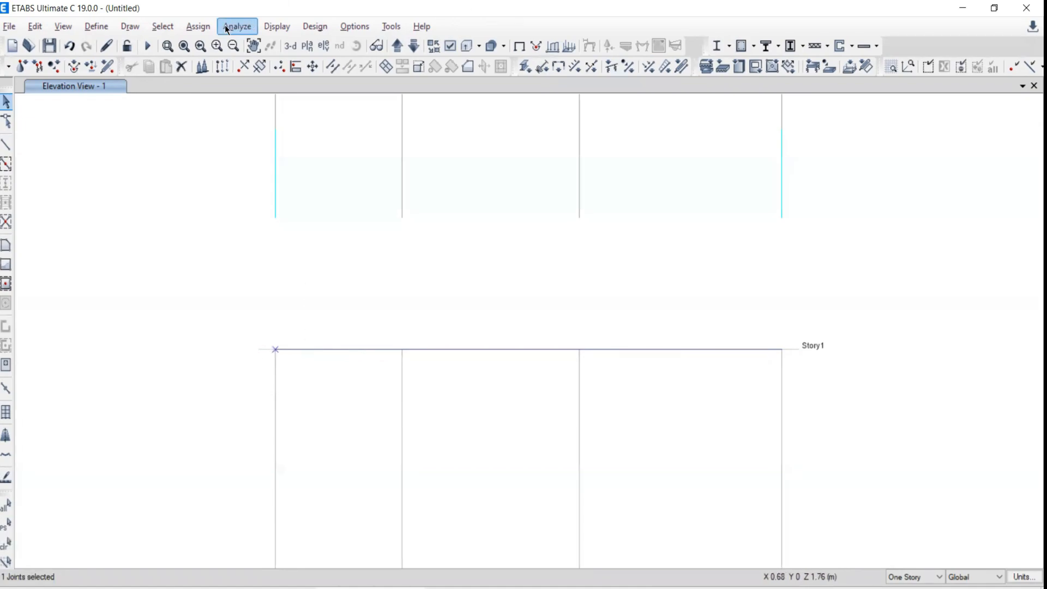
click(186, 26)
mouse_move(212, 48)
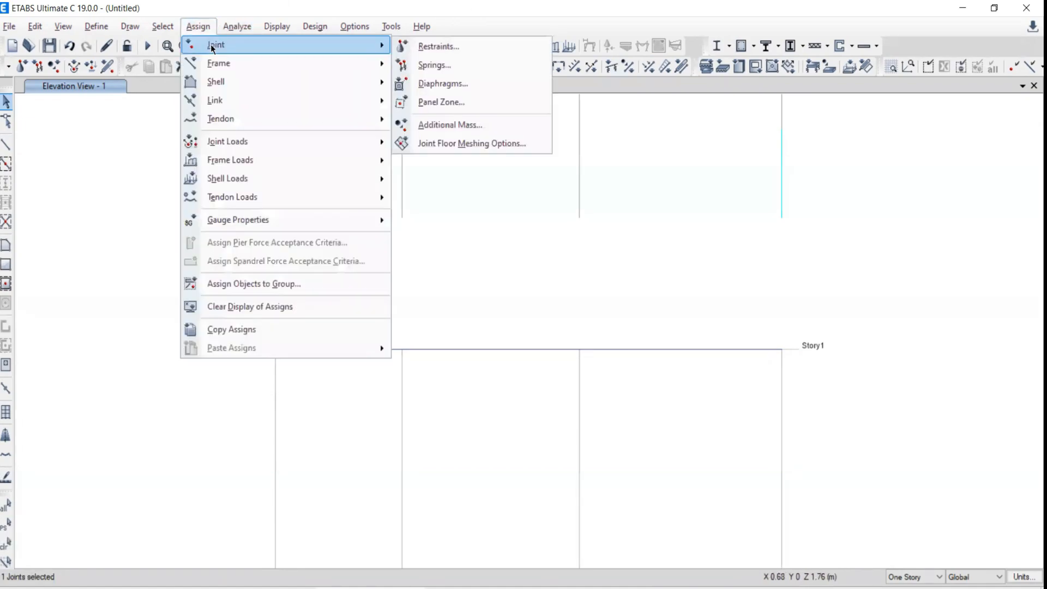
click(447, 48)
click(399, 281)
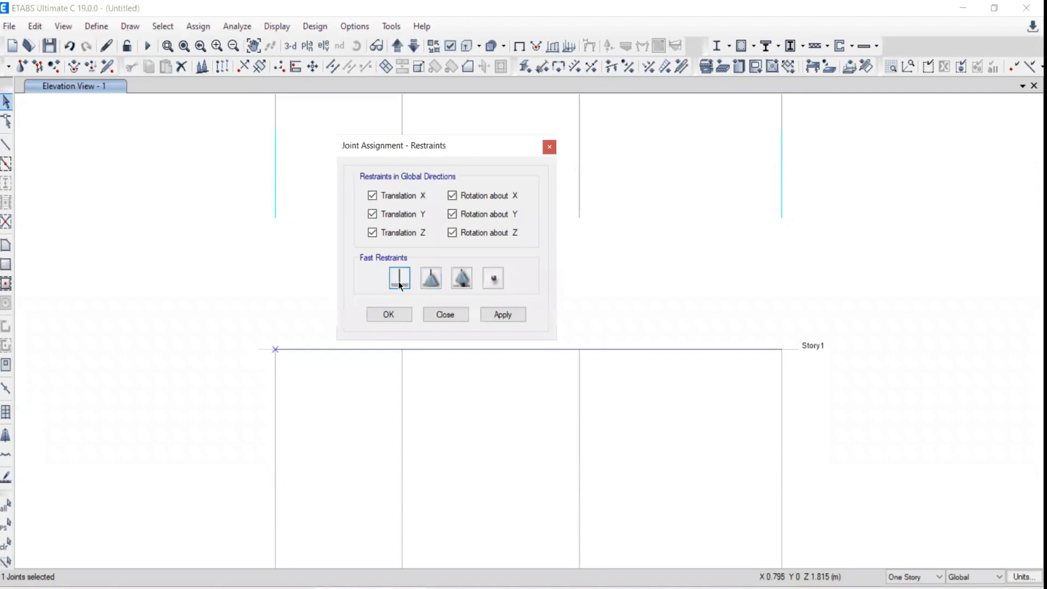
click(510, 315)
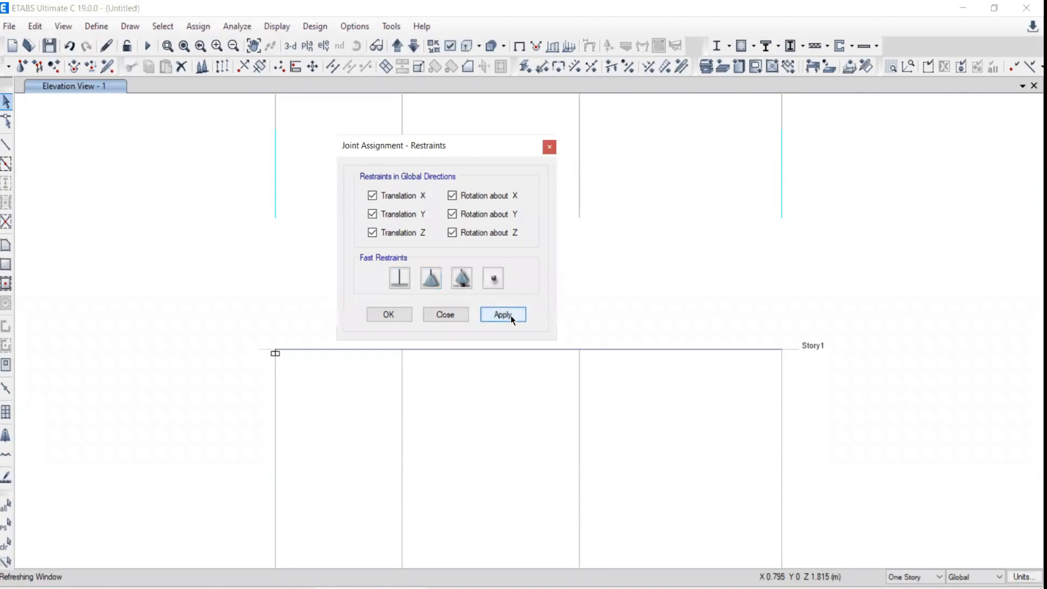
click(453, 316)
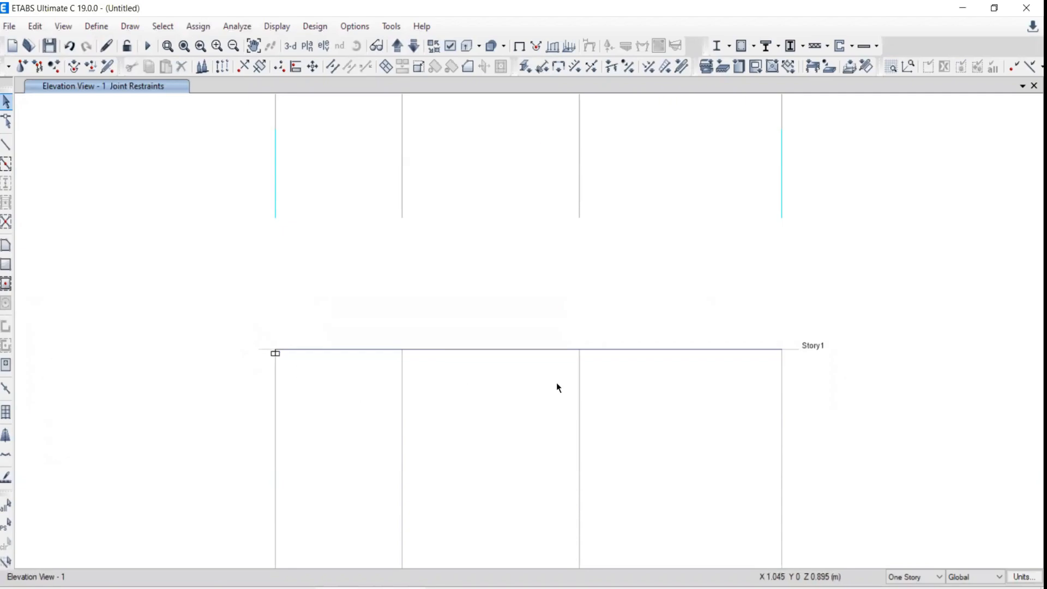
Step: Check the point loads of Problem 6.1 in the PDF and return to the ETABS model
middle_drag(557, 386, 512, 328)
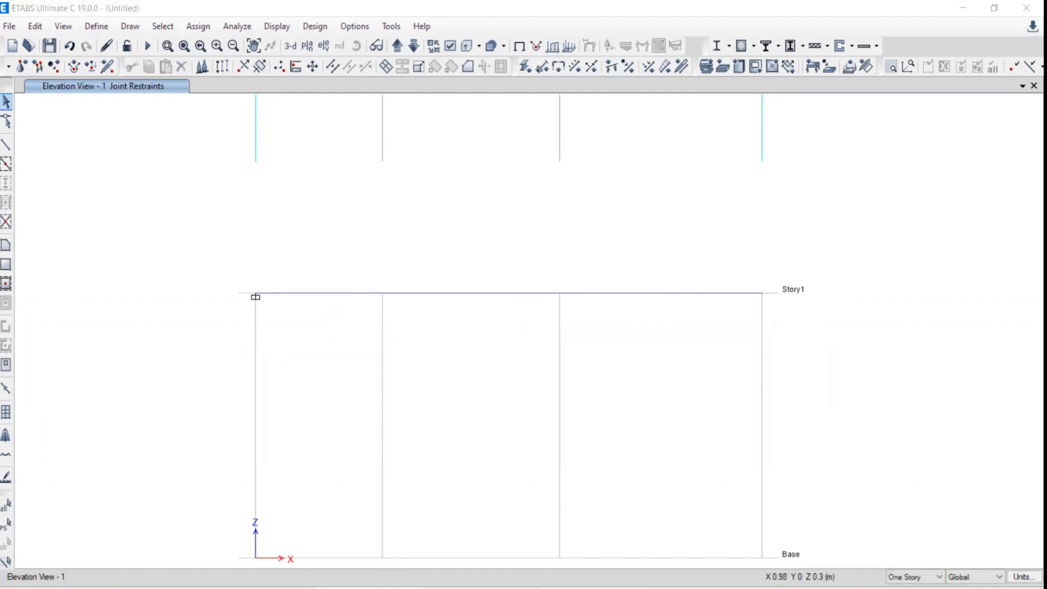
key(alt+Tab)
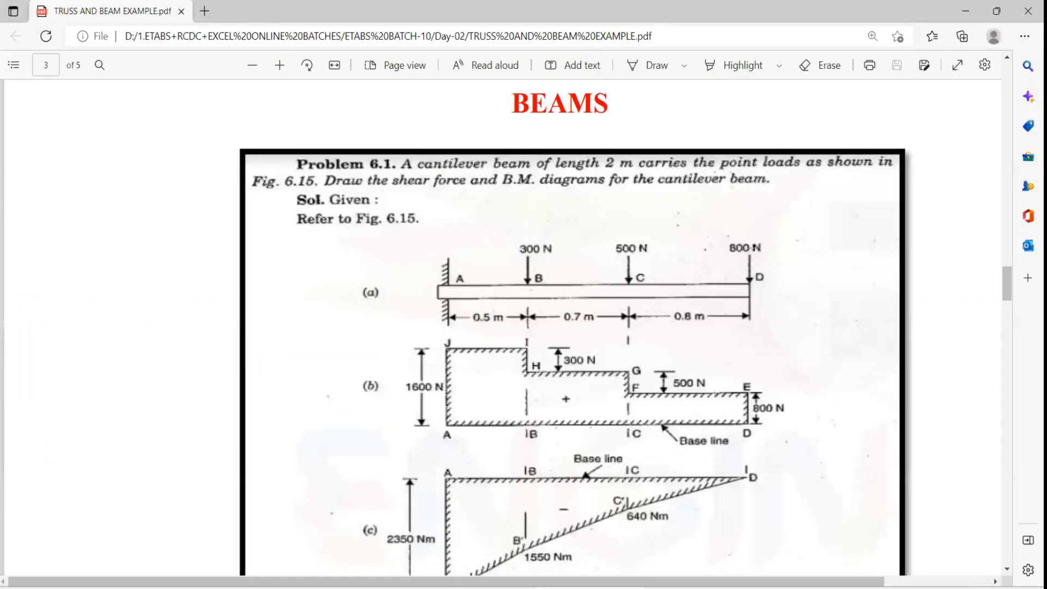
key(alt+Tab)
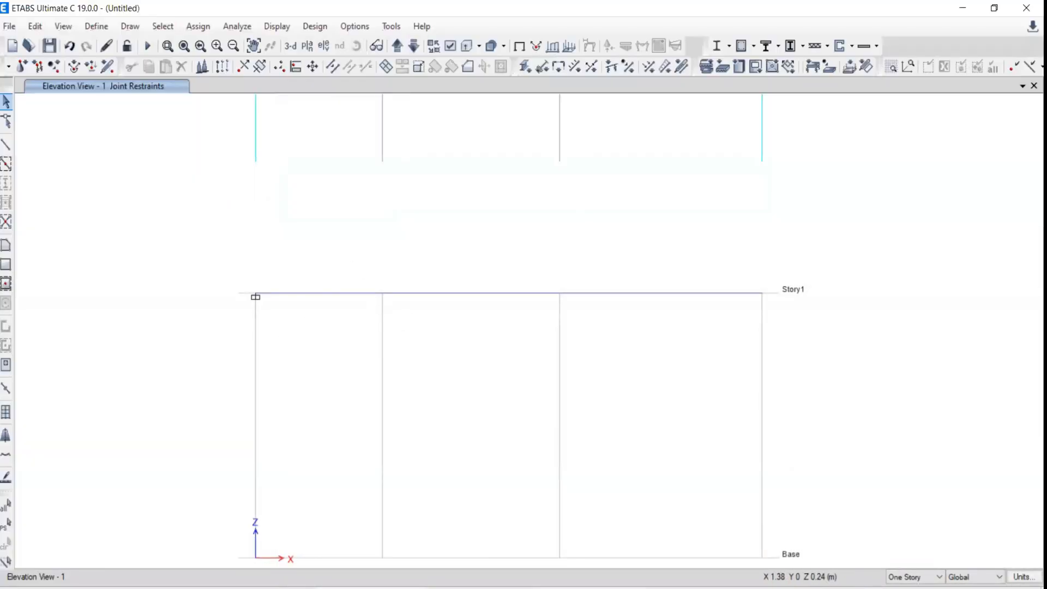
key(alt+Tab)
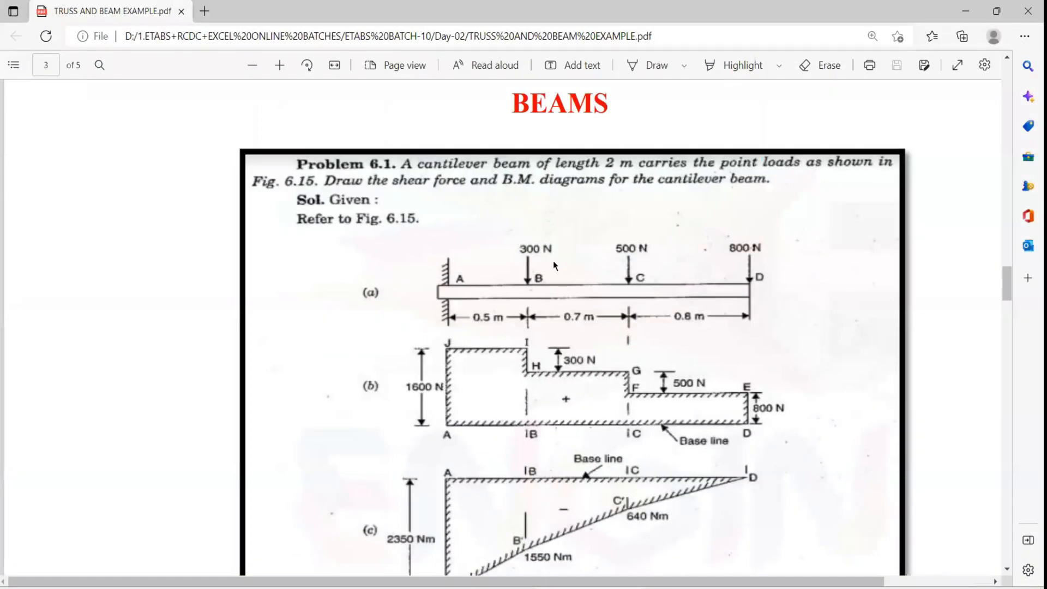
key(alt+Tab)
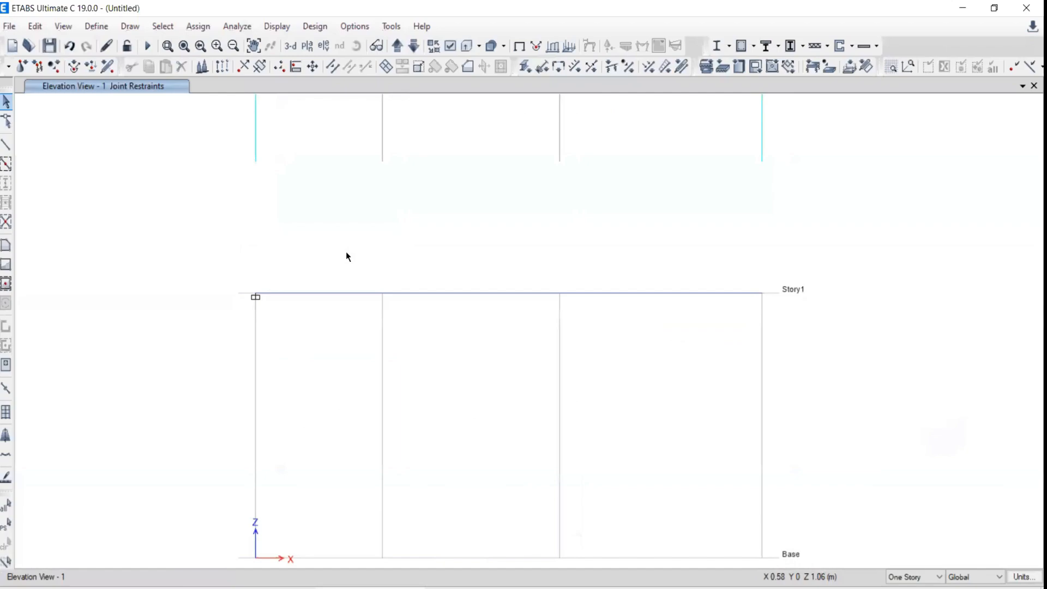
Step: Assign a Live joint force of -0.3 kN in global Z to the beam joint at grid B
drag(338, 238, 406, 322)
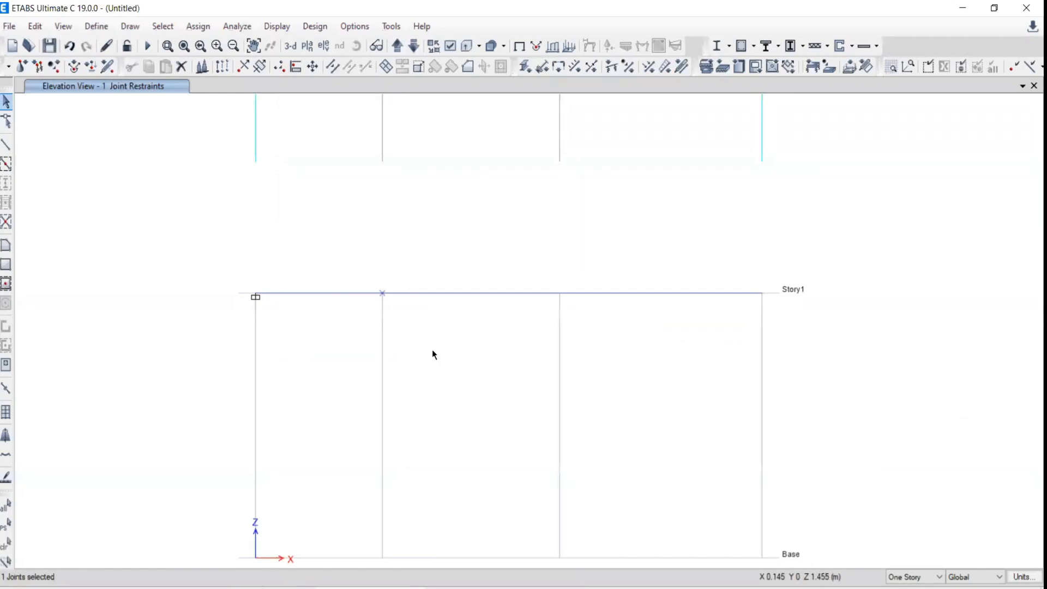
click(198, 27)
mouse_move(208, 143)
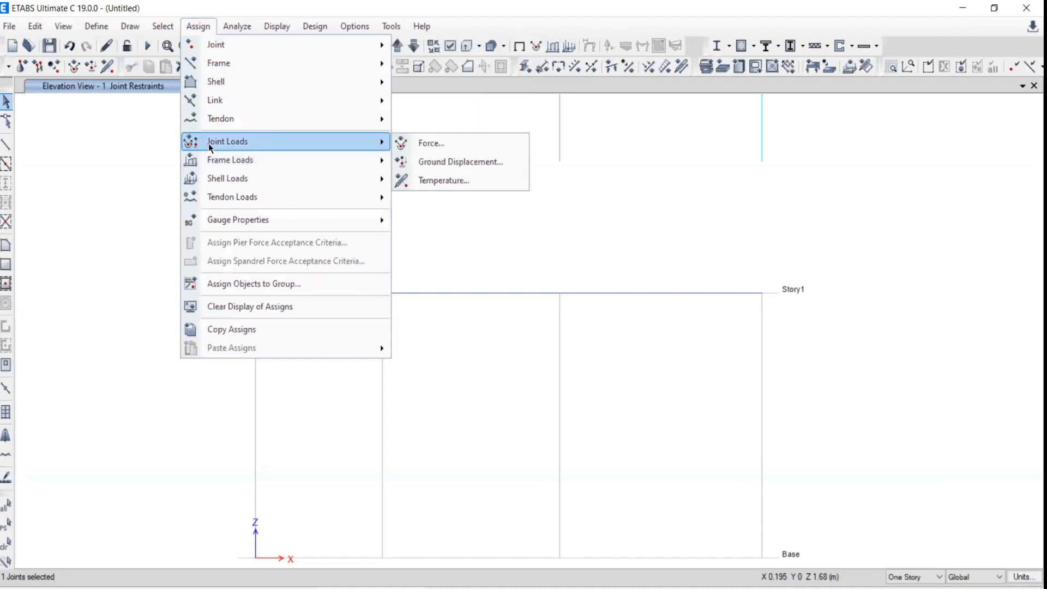
click(441, 146)
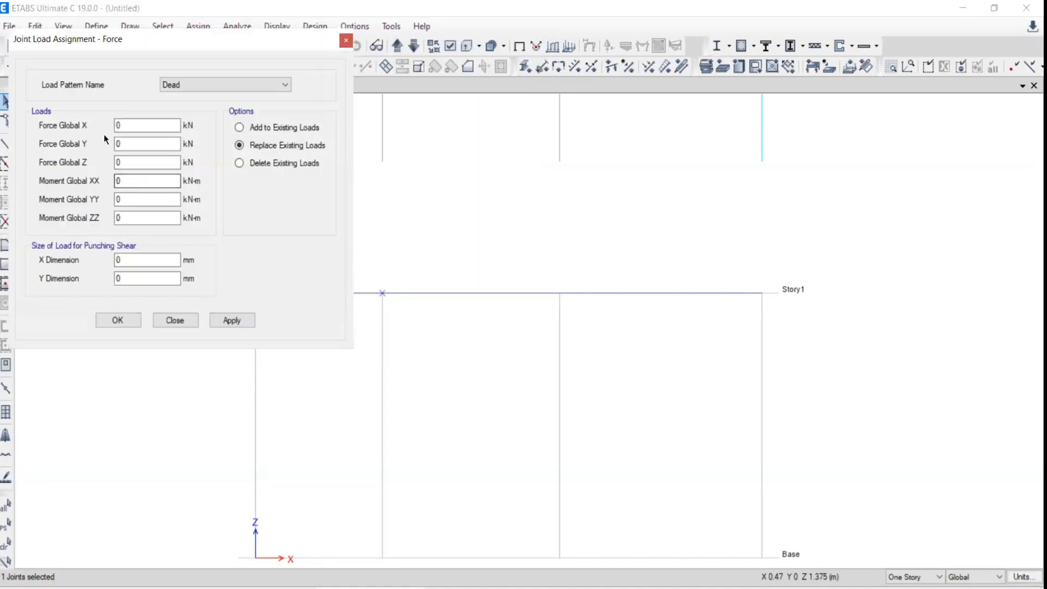
click(183, 84)
click(174, 105)
key(Tab)
key(Tab)
key(Tab)
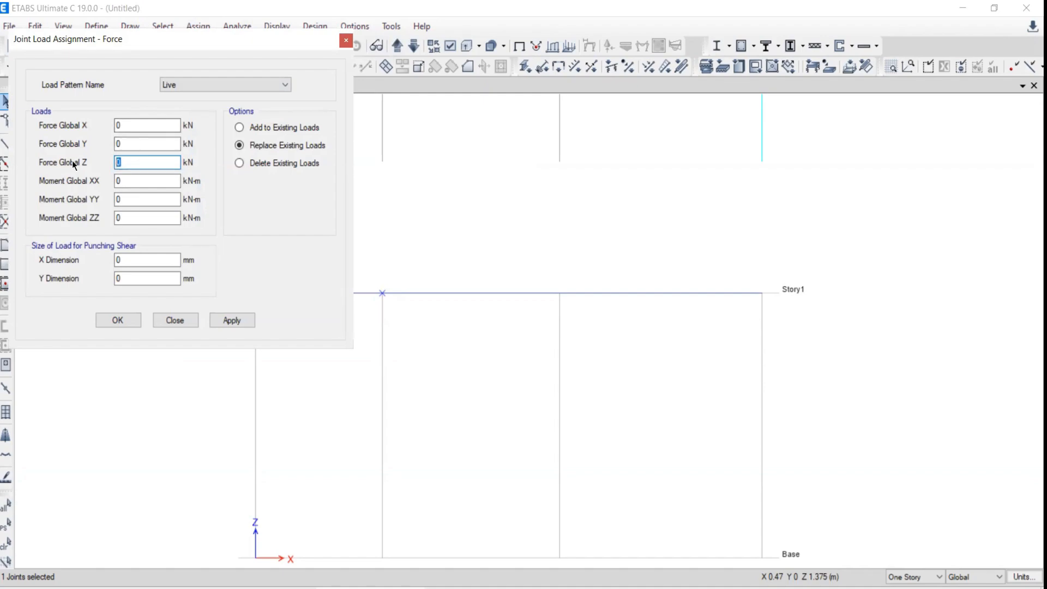
text(-.3)
drag(122, 41, 116, 13)
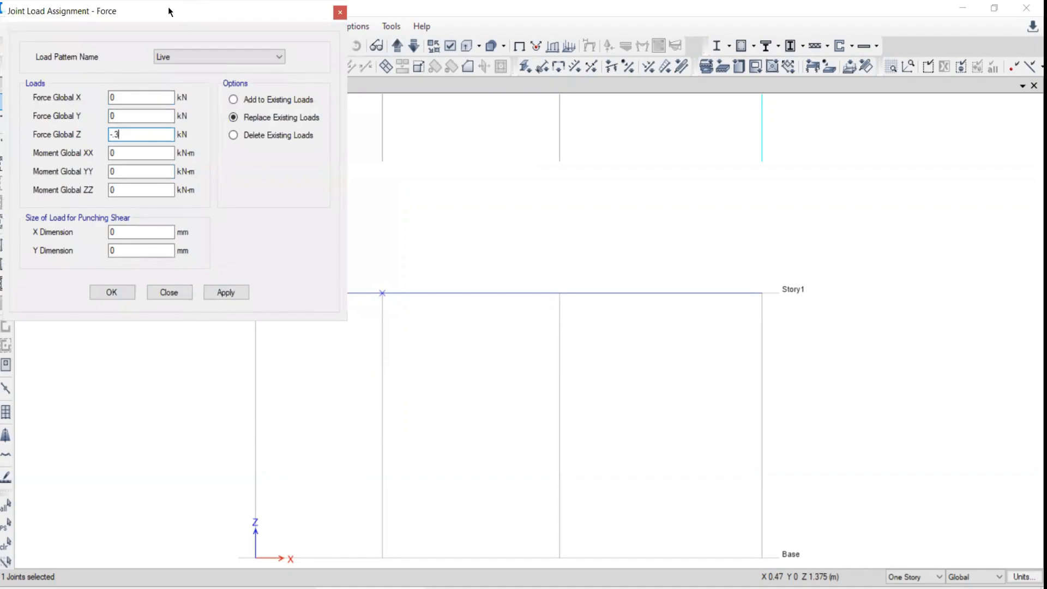
drag(170, 11, 947, 88)
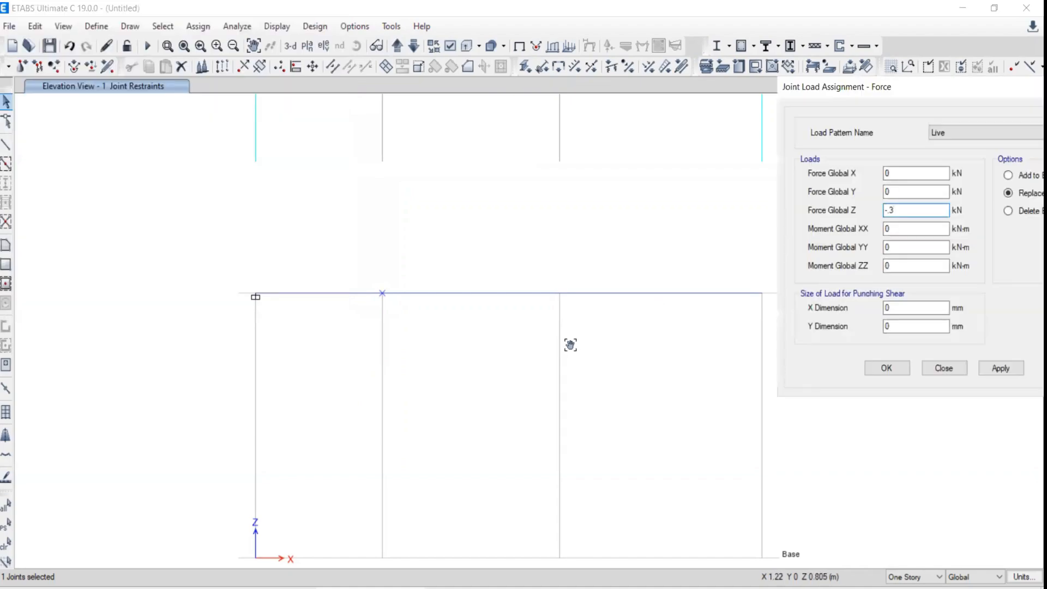
middle_drag(568, 343, 372, 349)
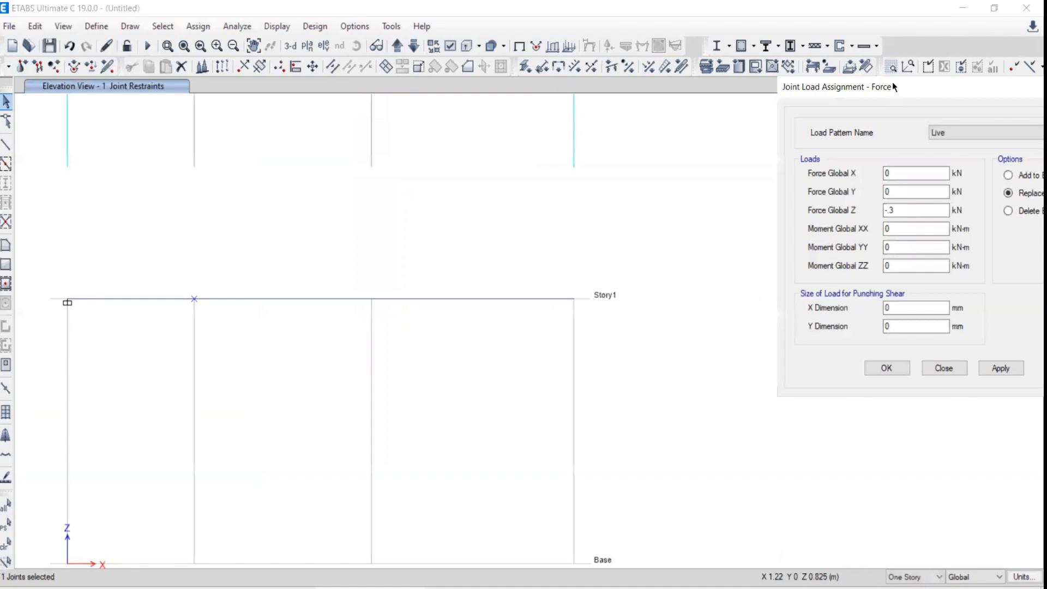
drag(892, 82, 766, 70)
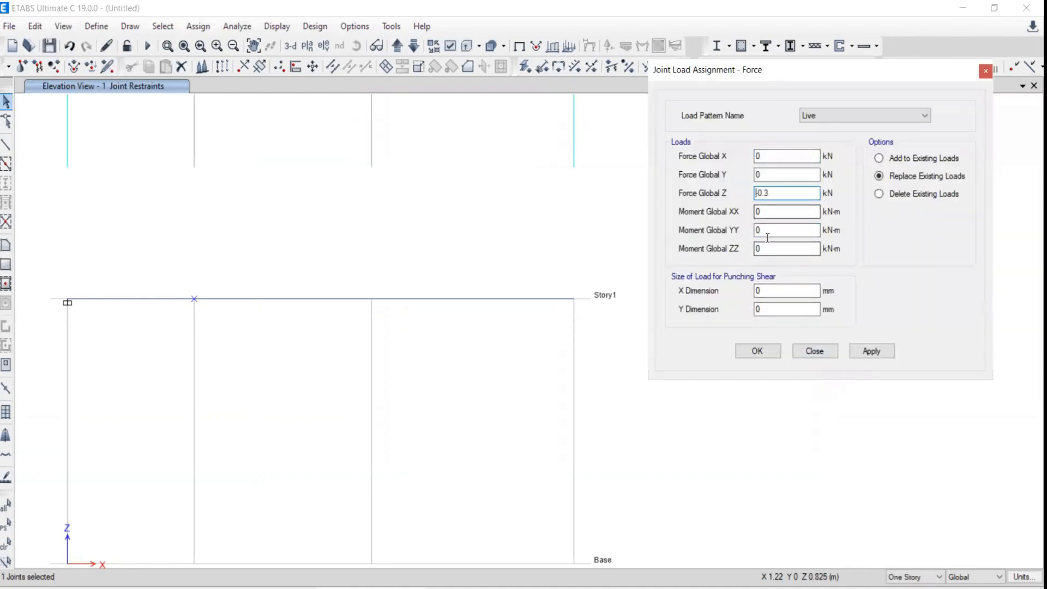
click(756, 351)
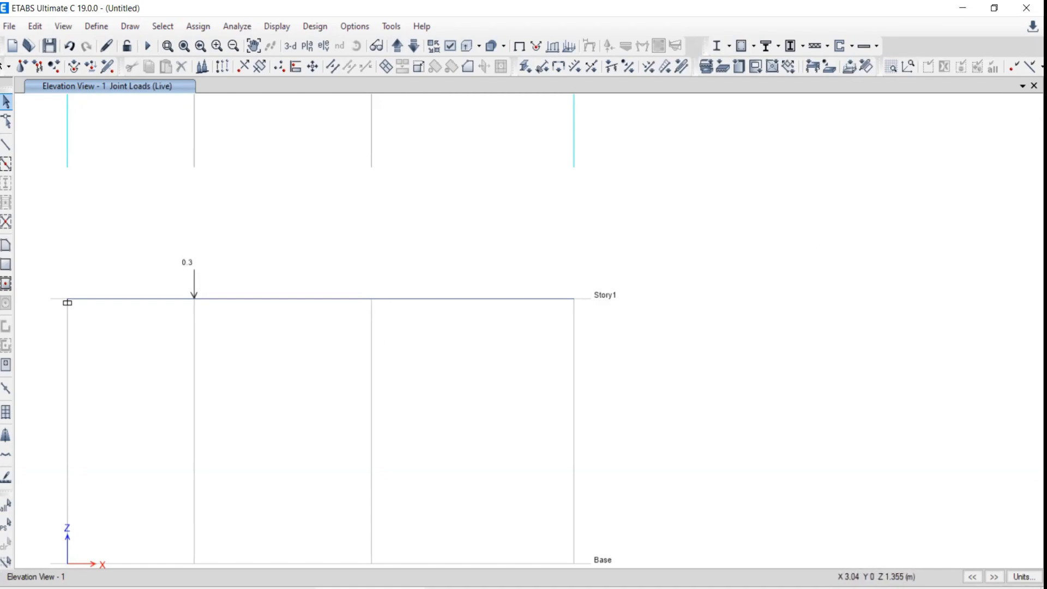
Step: Assign a Live joint force of -0.5 kN in global Z to the beam joint at grid C
click(371, 299)
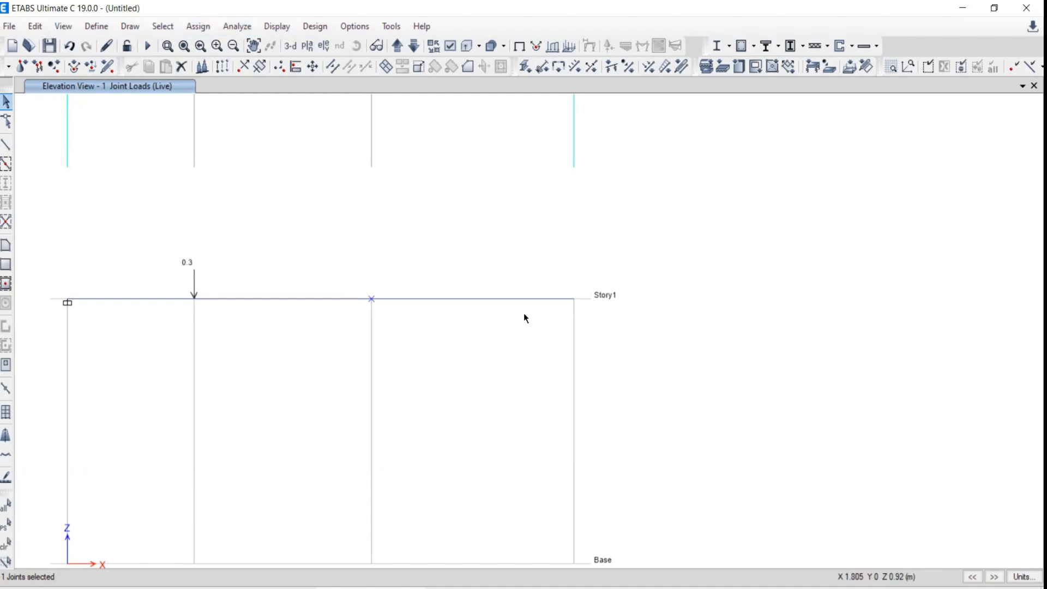
click(191, 29)
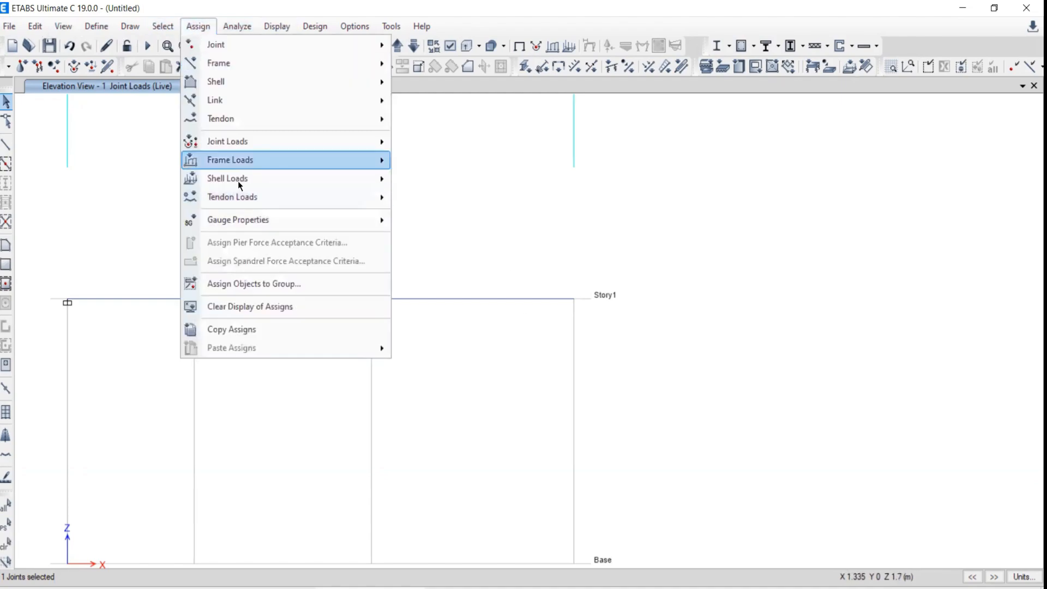
mouse_move(225, 147)
click(419, 143)
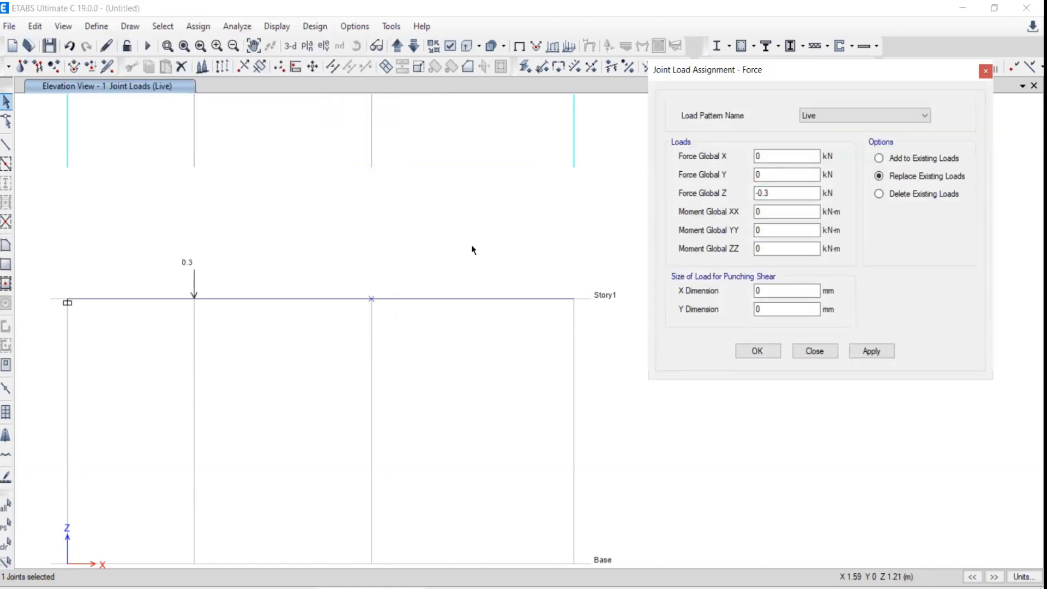
drag(879, 83, 947, 74)
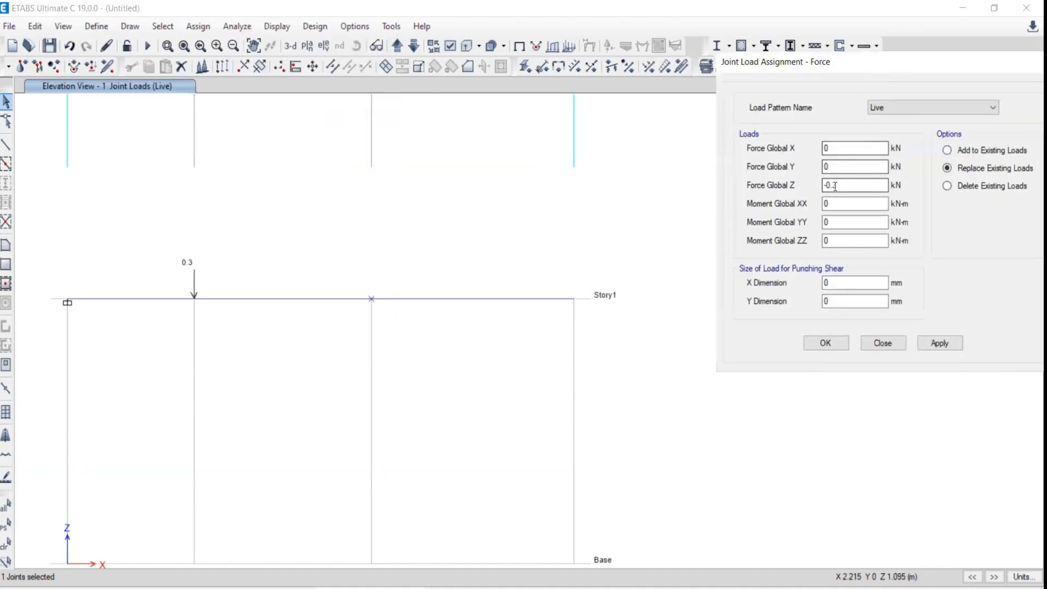
click(842, 183)
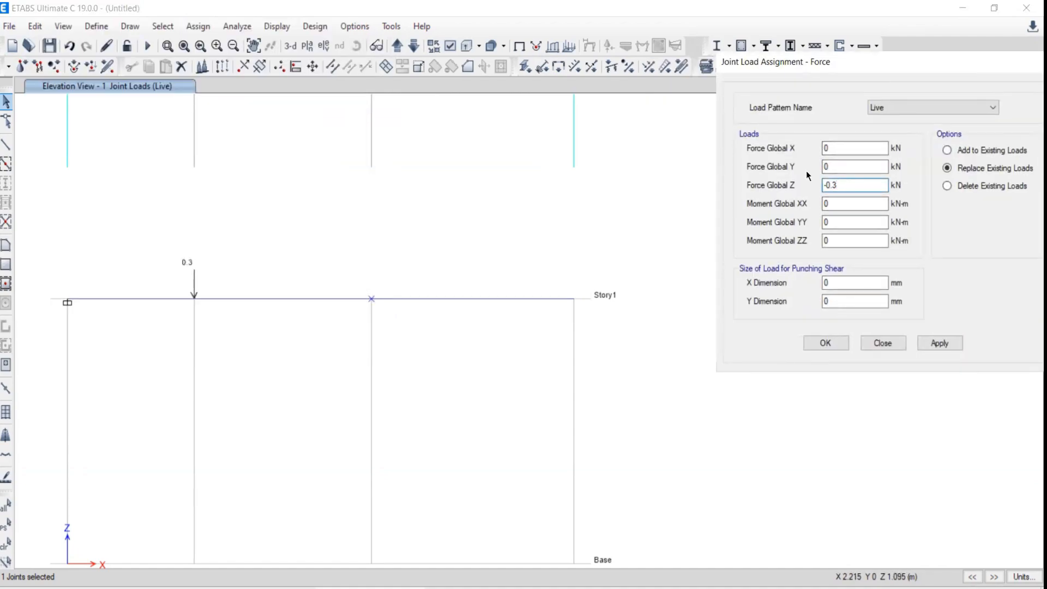
key(BackSpace)
text(5)
click(934, 344)
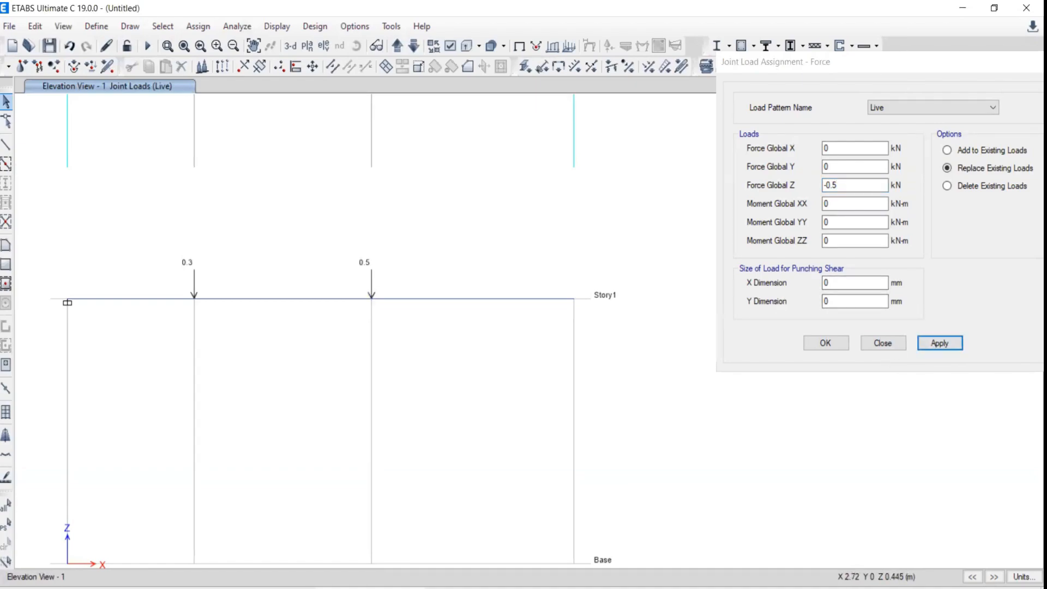
Step: Assign a Live joint force of -0.8 kN in global Z to the free-end joint at grid D
drag(528, 234, 612, 343)
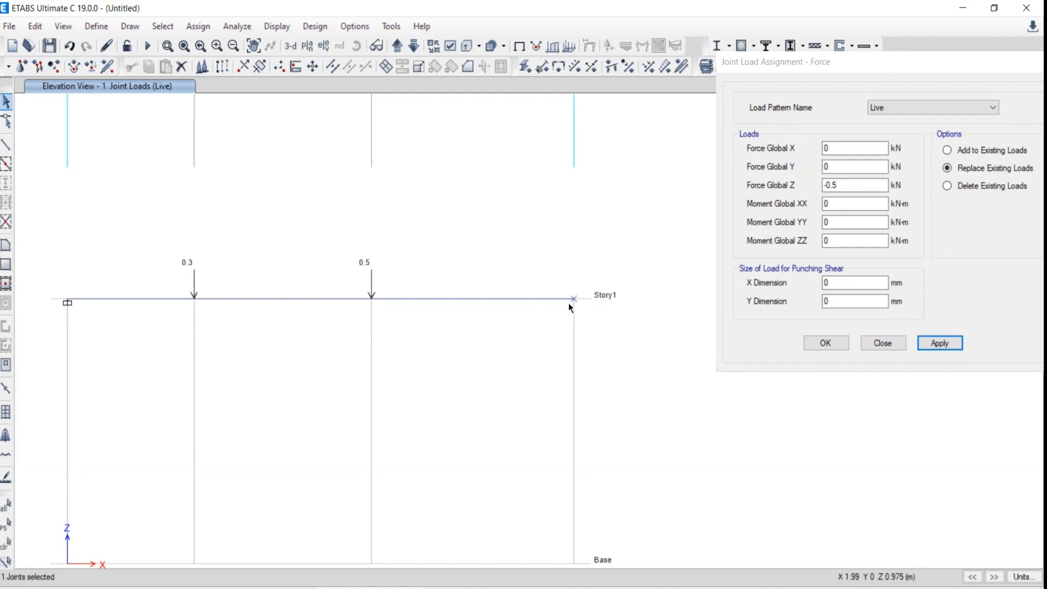
click(852, 184)
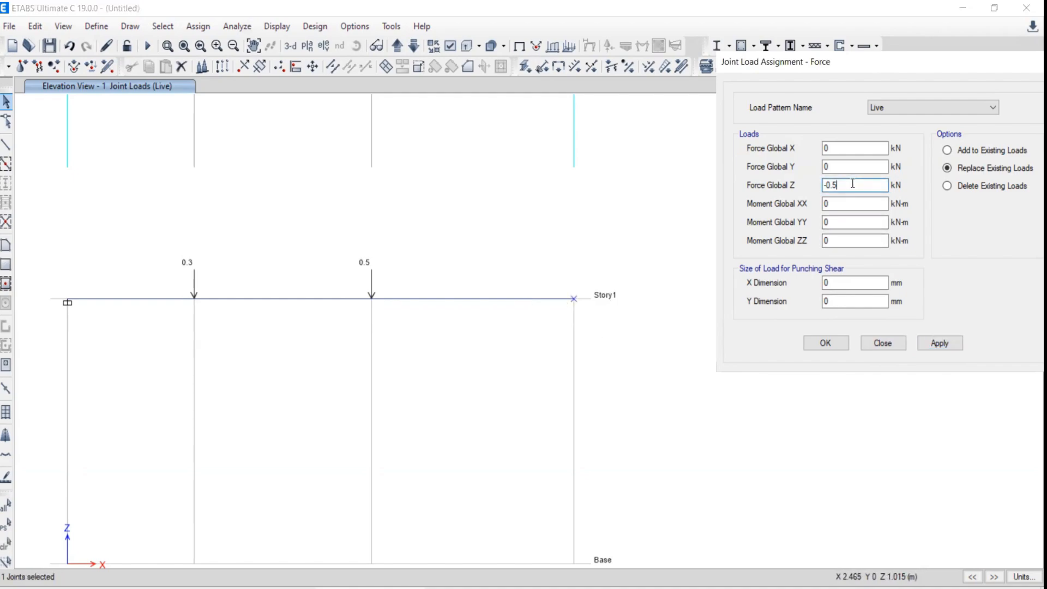
click(939, 344)
click(831, 387)
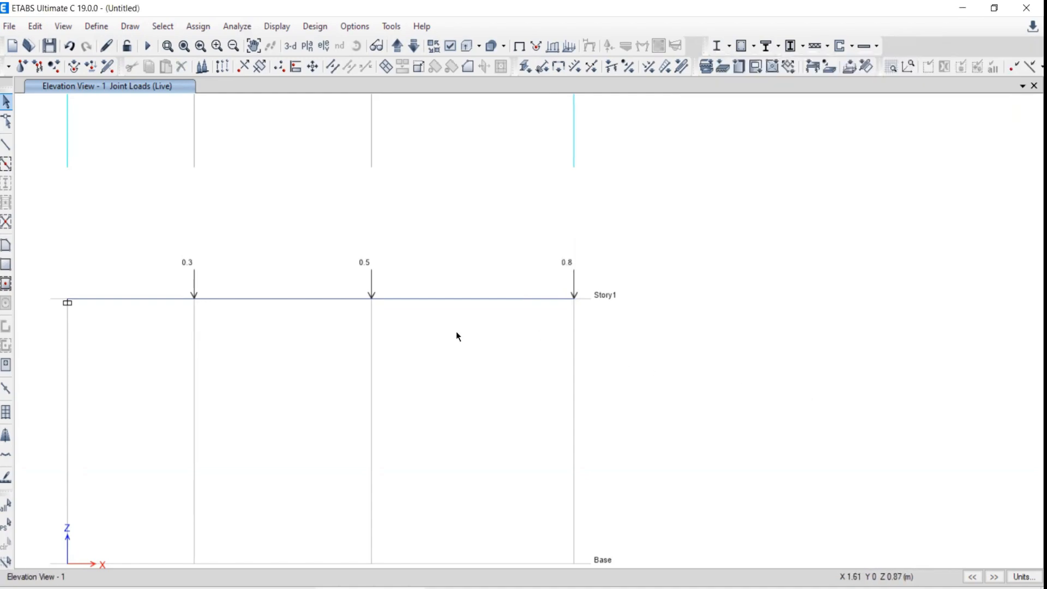
Step: Check the model with all joint, frame, shell, other and fix checks enabled at 1 mm tolerance, and dismiss the report
middle_drag(457, 336, 552, 310)
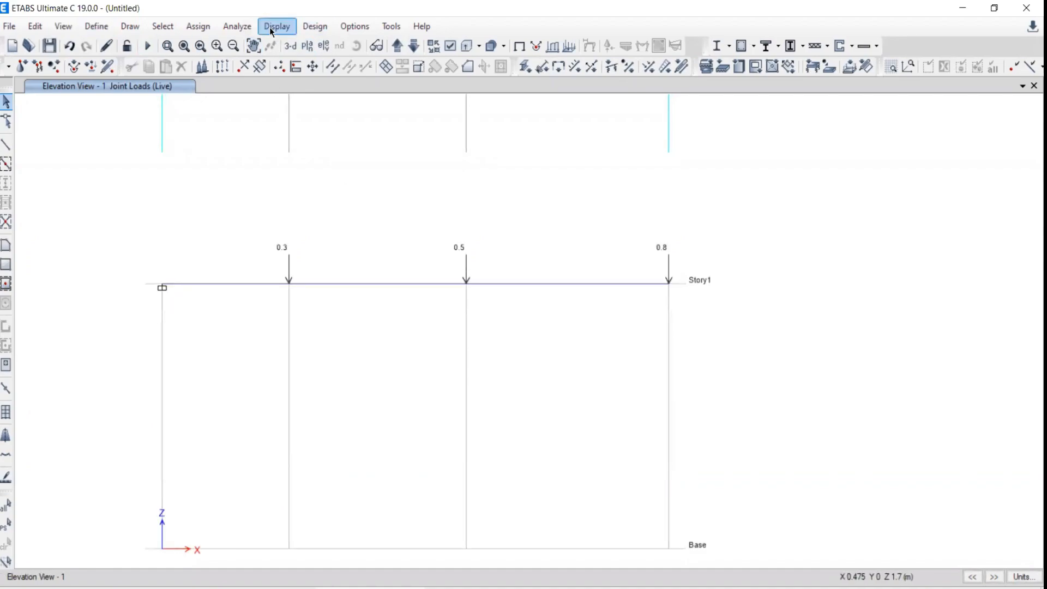
click(237, 26)
click(316, 183)
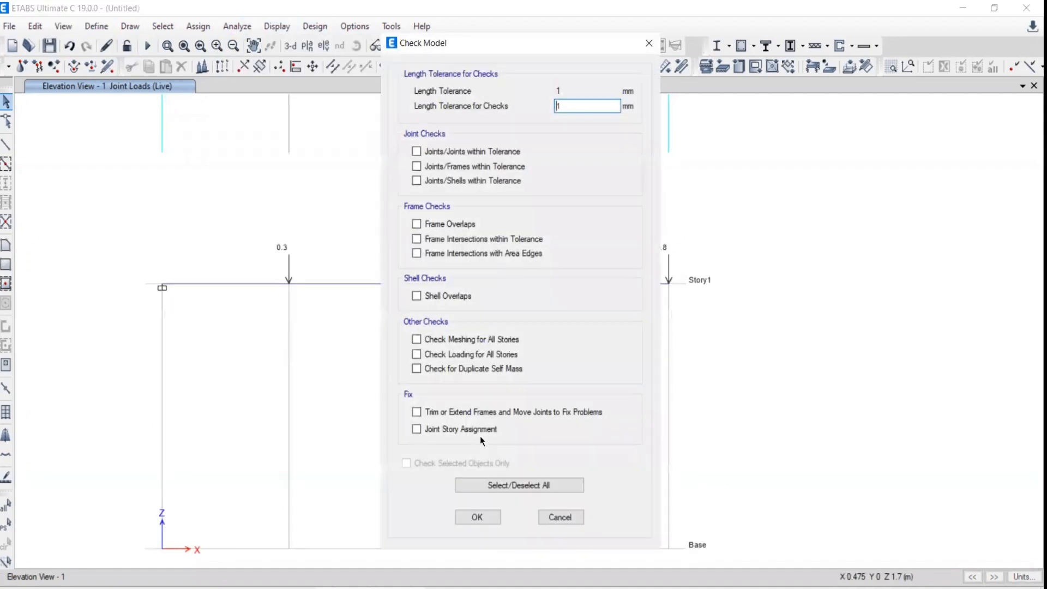
click(463, 483)
drag(461, 42, 96, 9)
click(112, 486)
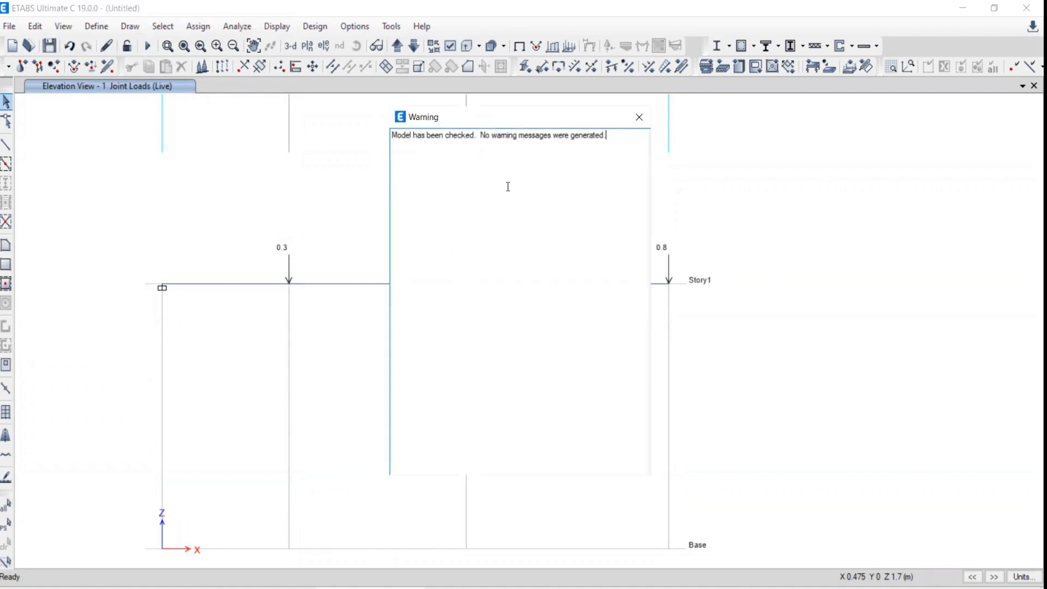
click(639, 116)
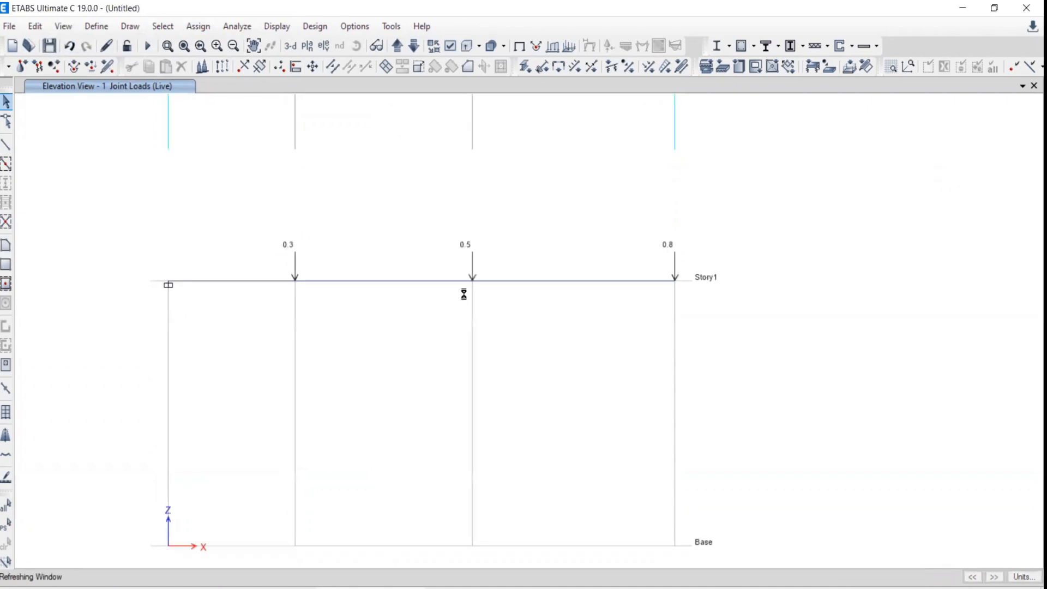
Step: Run the analysis, saving the model as 6 in the DELETE folder over the existing file
click(147, 51)
text(6)
key(Return)
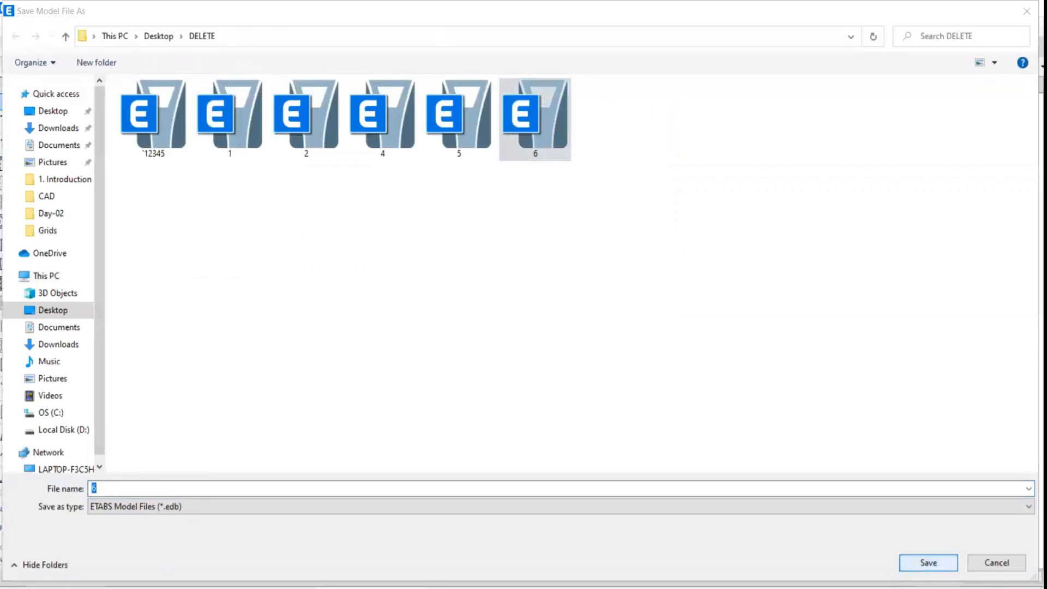
click(545, 303)
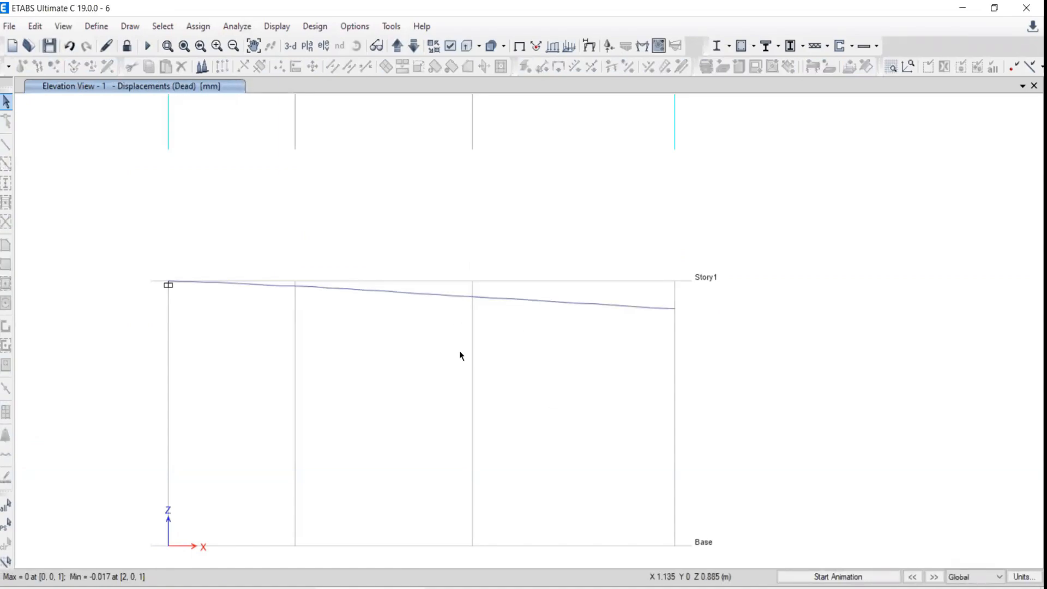
Step: Animate the beam's deformed shape under the Dead case, and stop the animation
mouse_move(461, 355)
middle_down()
mouse_move(462, 244)
mouse_move(468, 323)
mouse_move(442, 313)
middle_up()
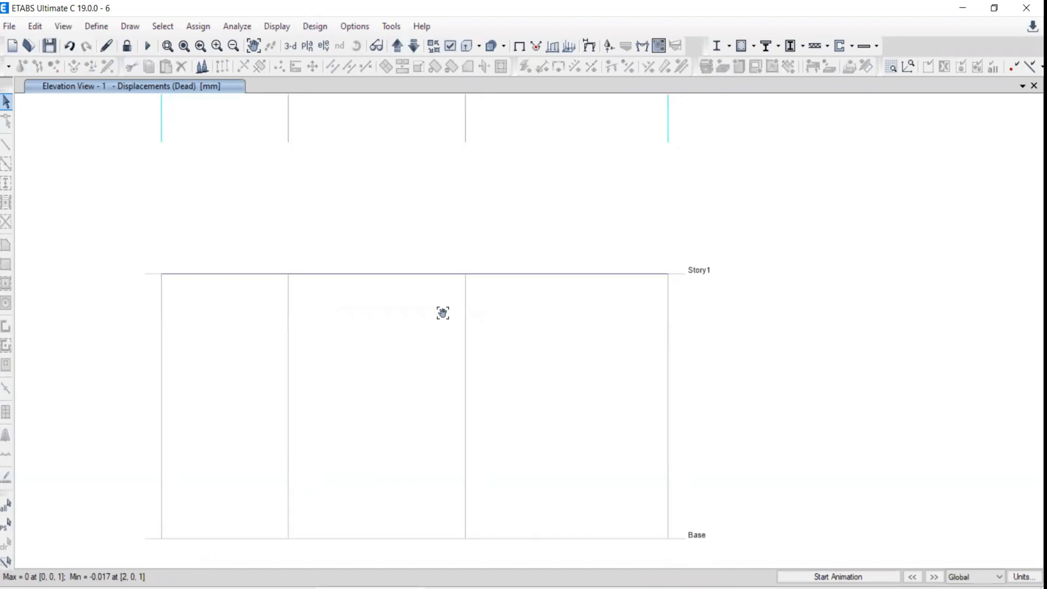
click(826, 576)
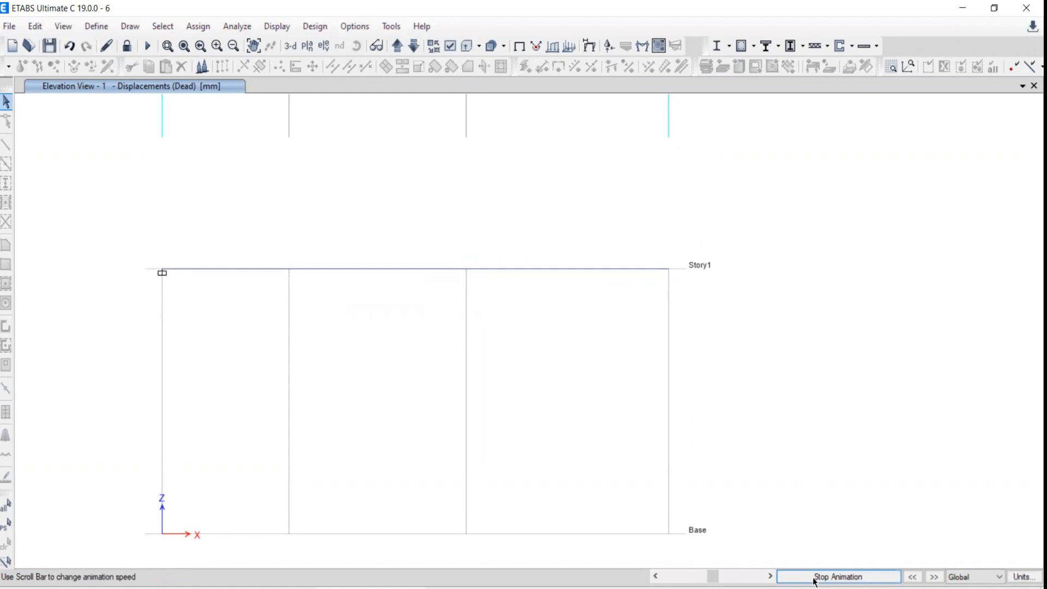
click(814, 579)
middle_drag(282, 310, 272, 267)
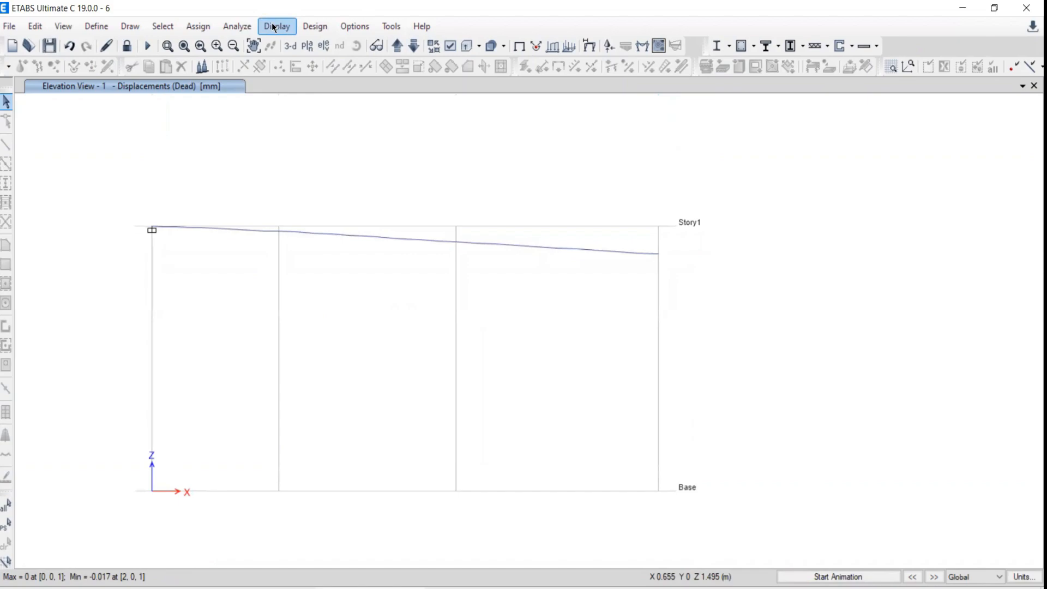
Step: Check Problem 6.1 in the PDF and display the filled Shear 2-2 frame force diagram for the Live case in ETABS
key(alt+Tab)
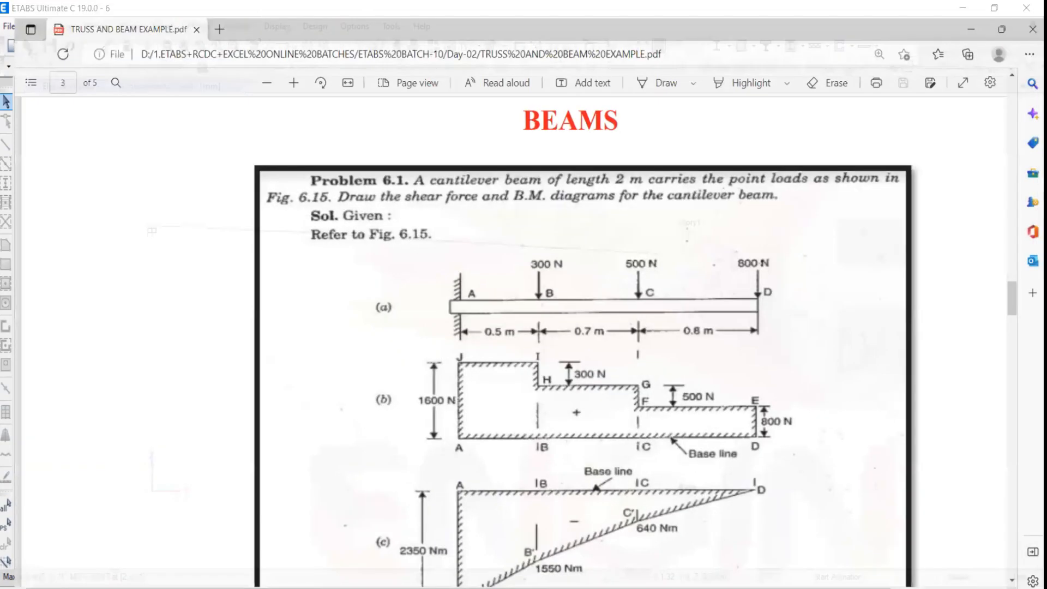
key(alt+Tab)
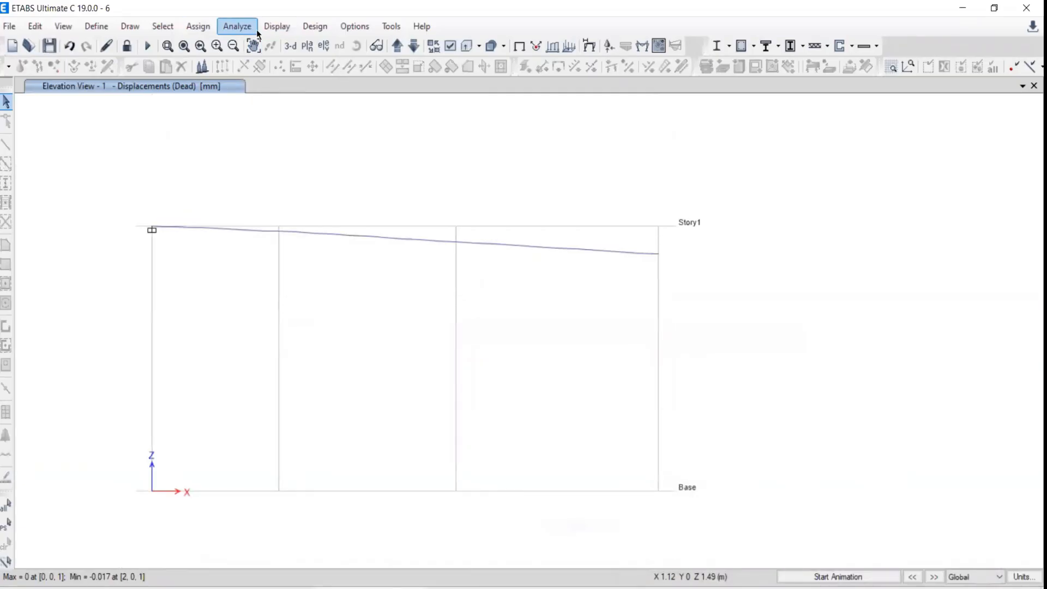
click(275, 26)
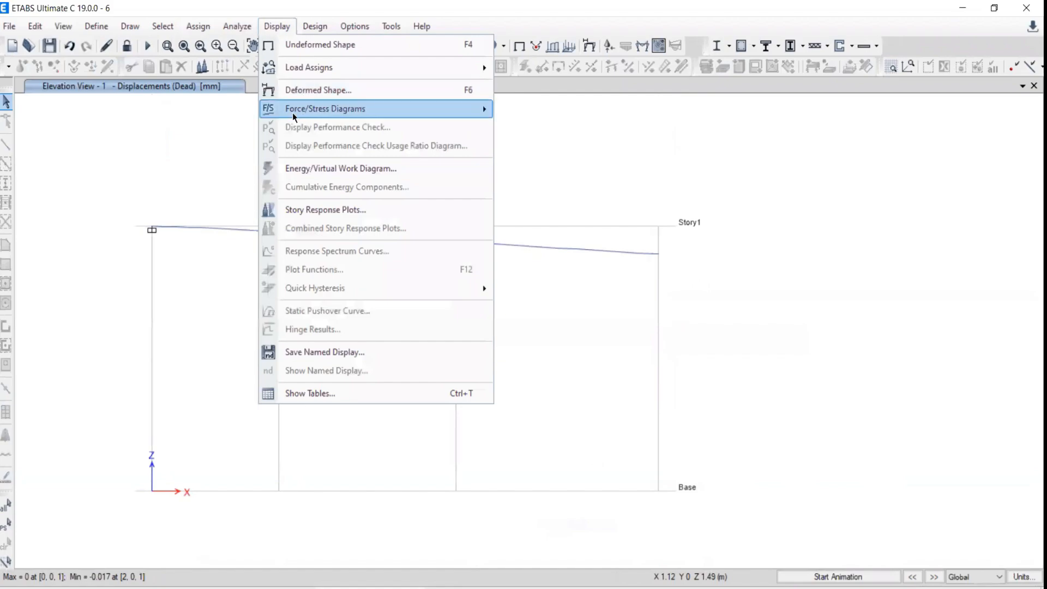
mouse_move(300, 113)
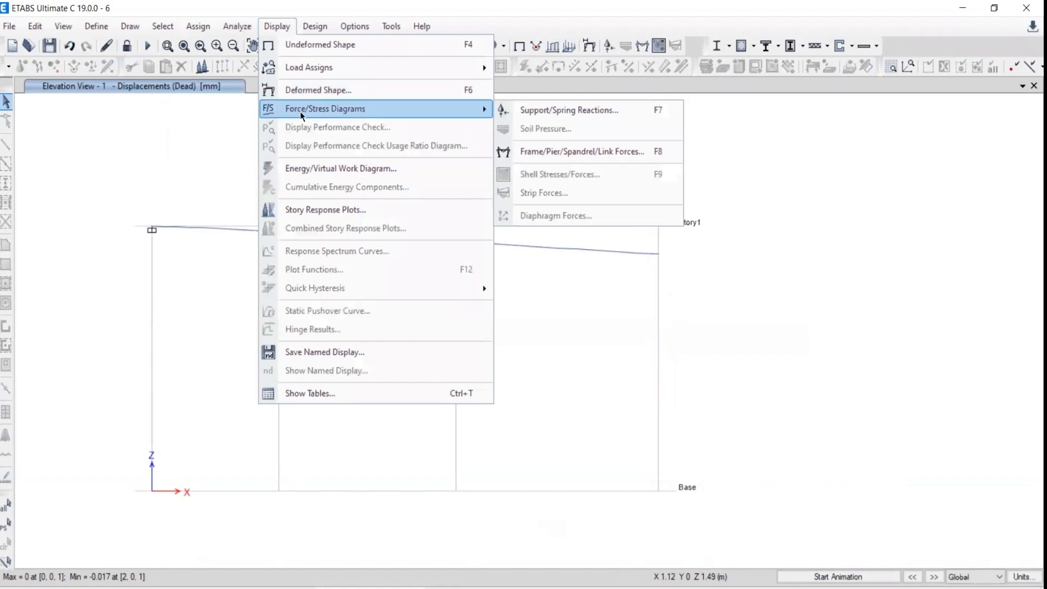
click(540, 155)
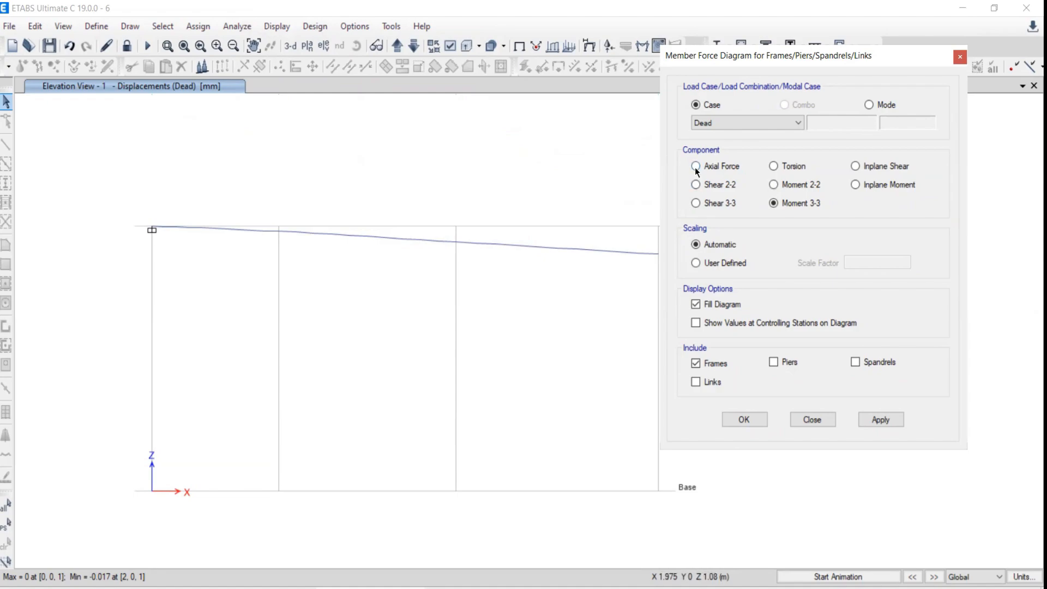
click(709, 122)
click(707, 143)
click(695, 185)
click(867, 419)
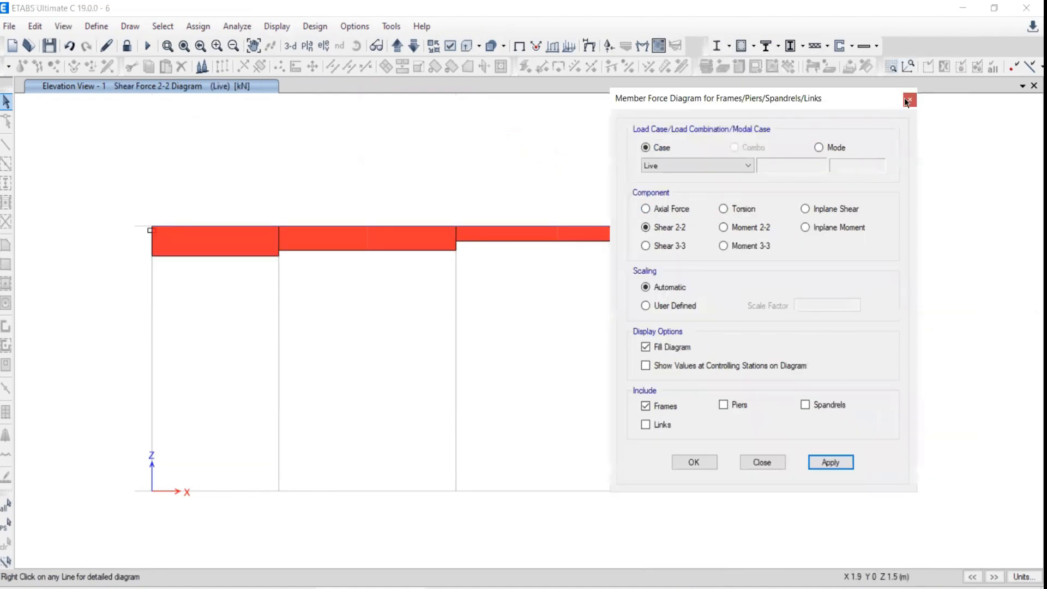
Step: Compare the Live shear values along the three beam segments with the shear force diagram of Problem 6.1 in the PDF
drag(798, 92, 1005, 28)
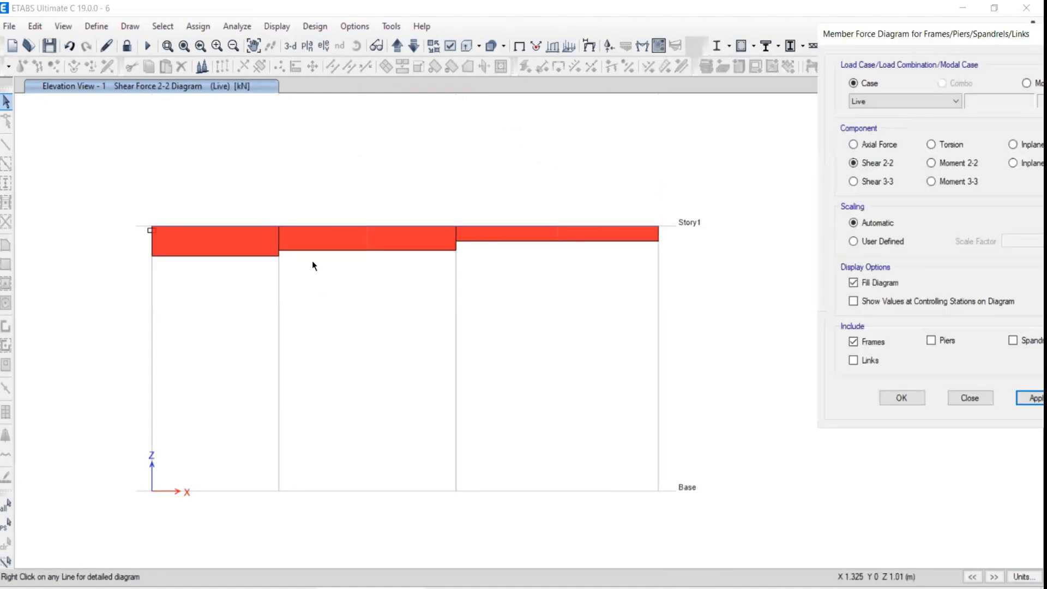
mouse_move(221, 226)
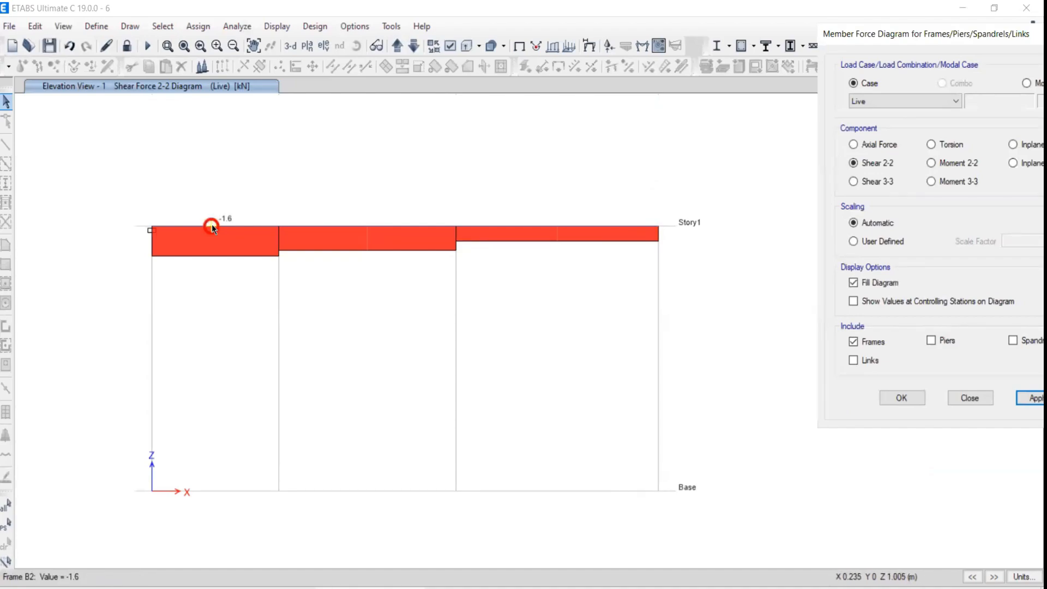
key(alt+Tab)
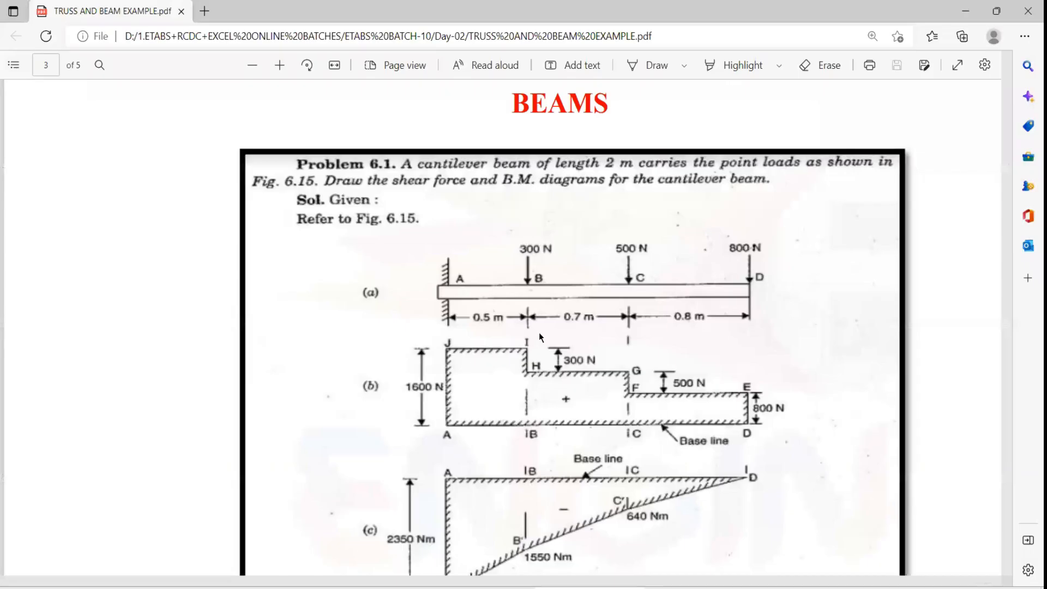
scroll(540, 339, down, 3)
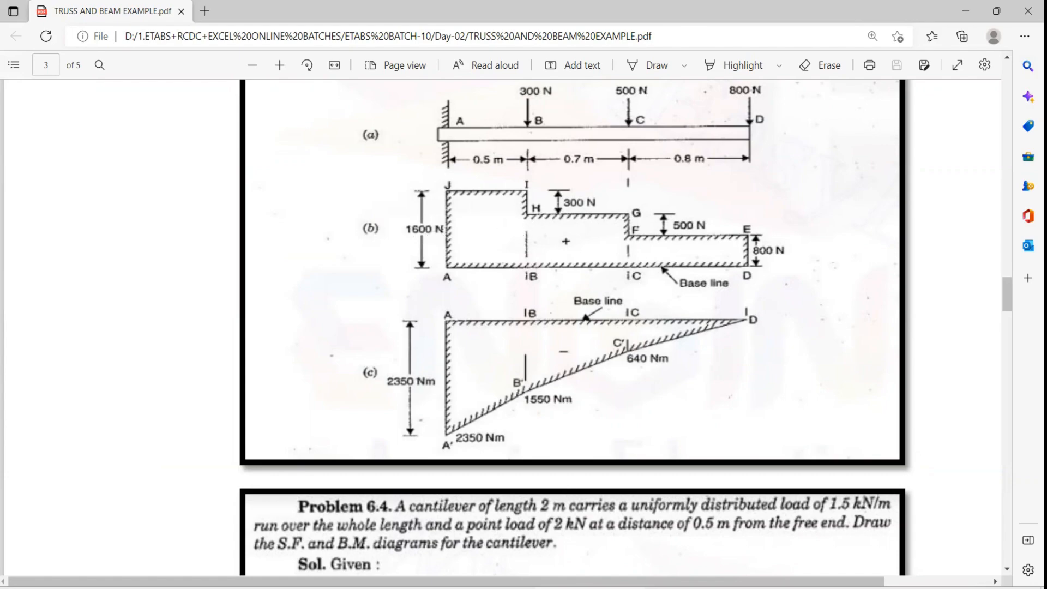
key(alt+Tab)
click(360, 224)
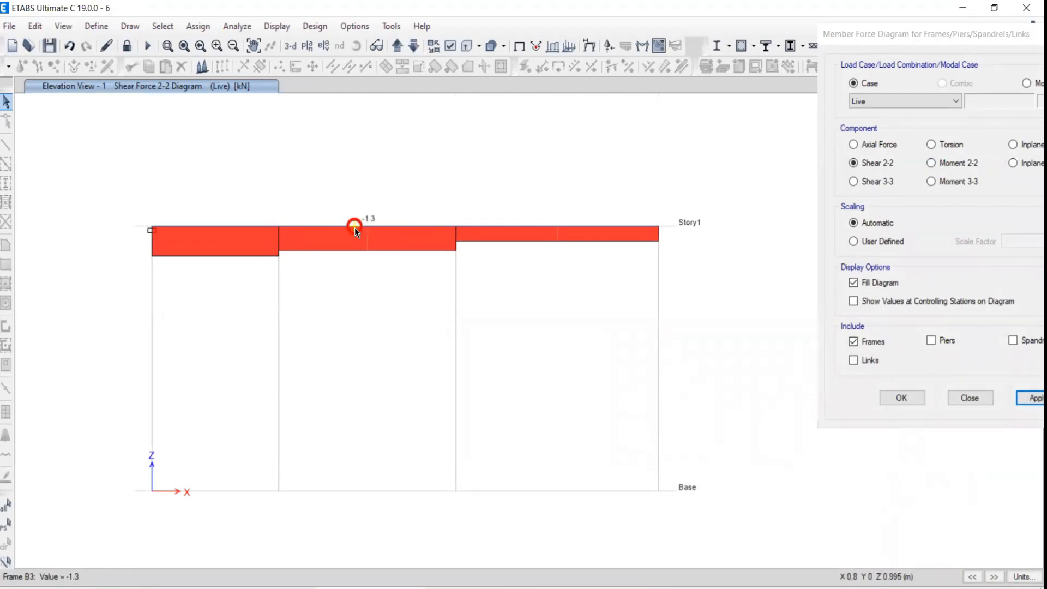
mouse_move(528, 227)
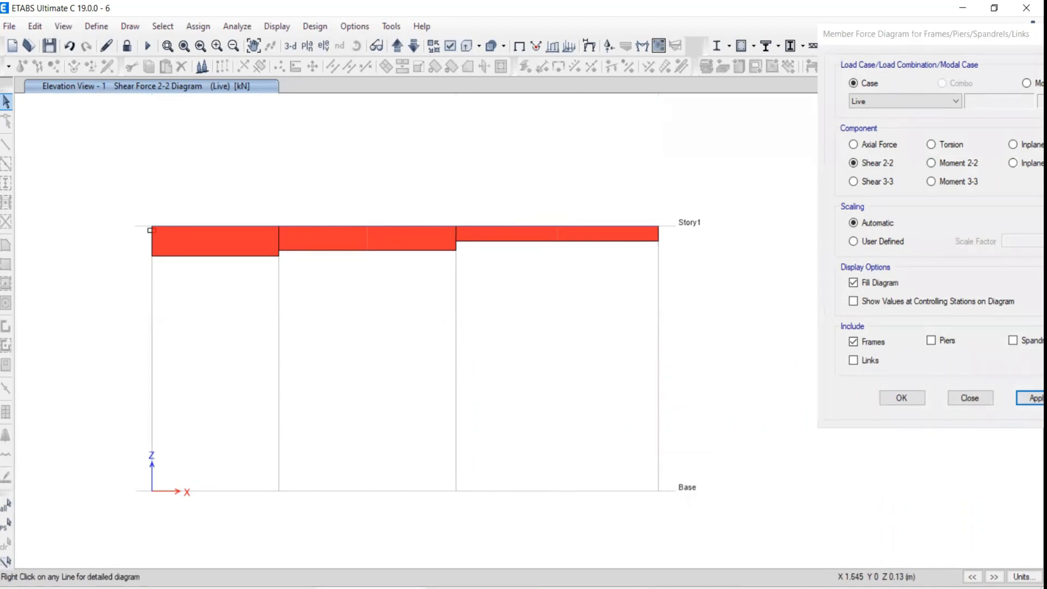
click(586, 587)
Step: Switch the member force diagram to Moment 3-3 for the Live case
drag(900, 34, 790, 42)
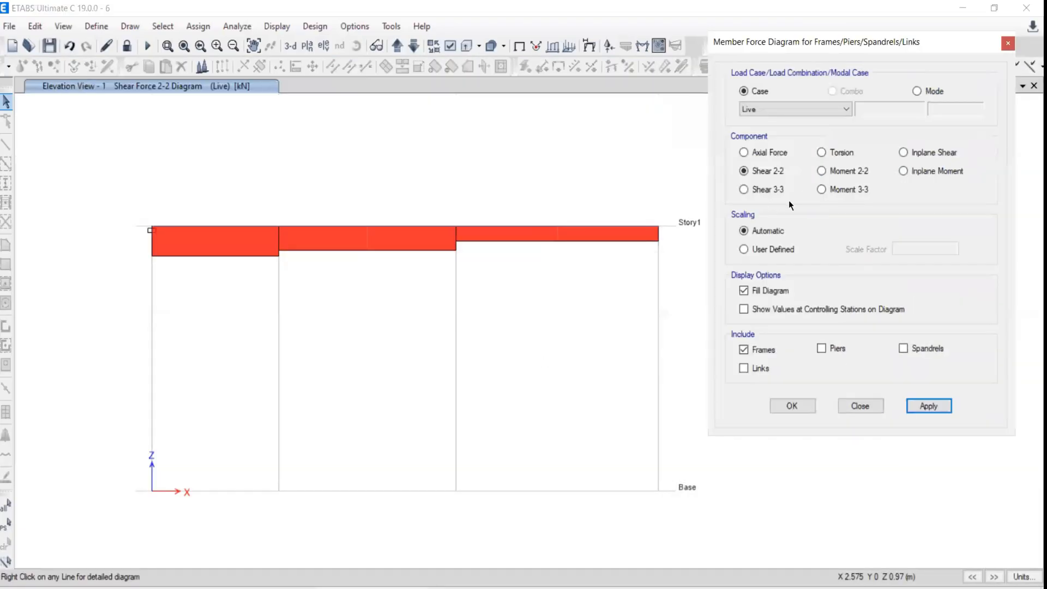
click(822, 189)
click(920, 404)
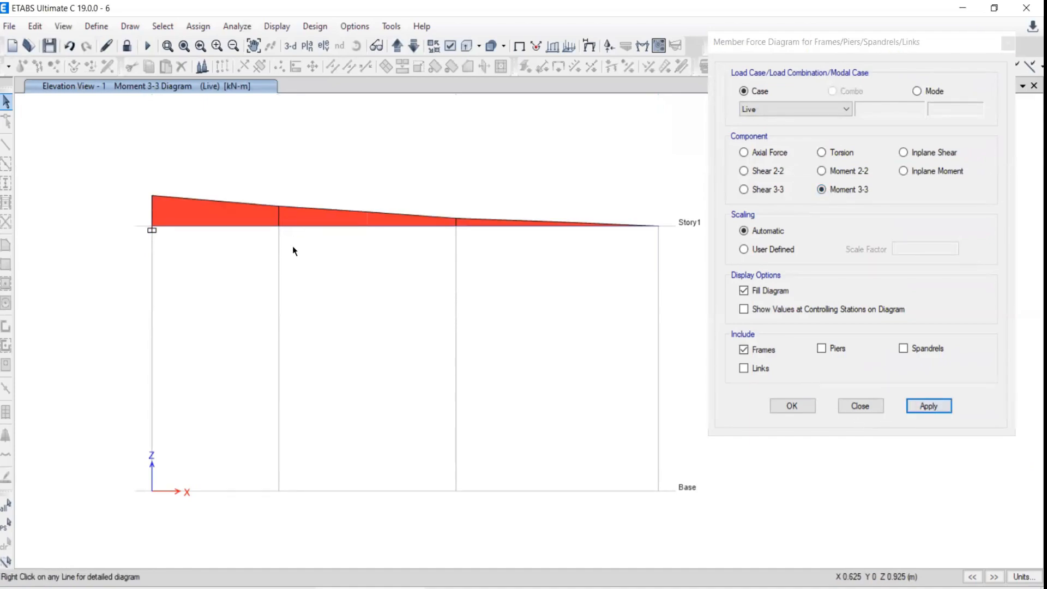
Step: Compare the Live bending moments at the fixed end and grid B with the Problem 6.1 moment diagram in the PDF
mouse_move(192, 226)
key(alt+Tab)
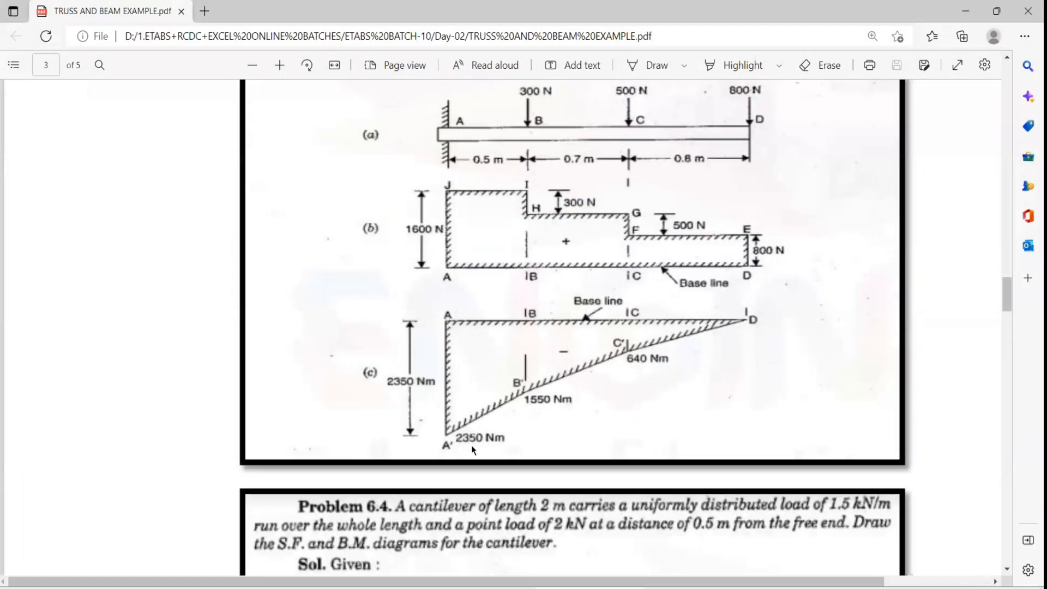
key(alt+Tab)
mouse_move(278, 224)
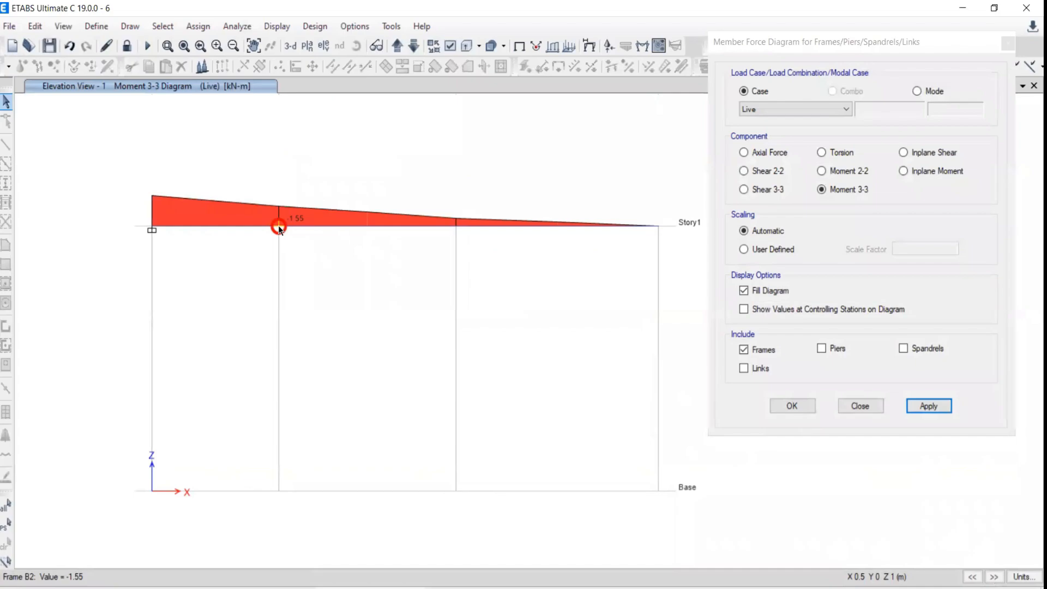
Step: Compare the moments at the beam's load points with the bending moment diagram in the TRUSS AND BEAM EXAMPLE PDF
key(alt+Tab)
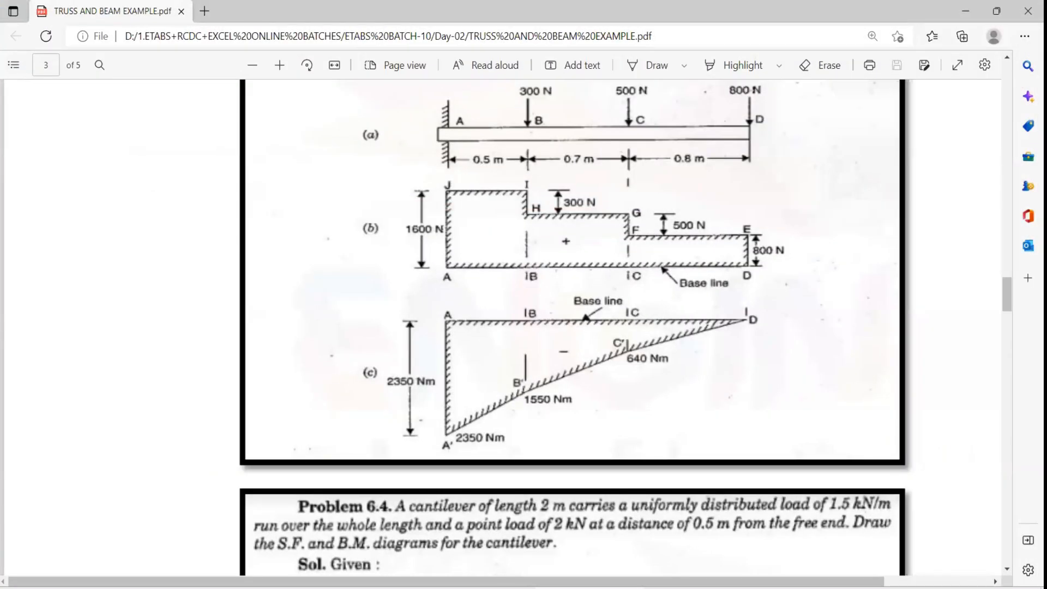
key(alt+Tab)
mouse_move(456, 227)
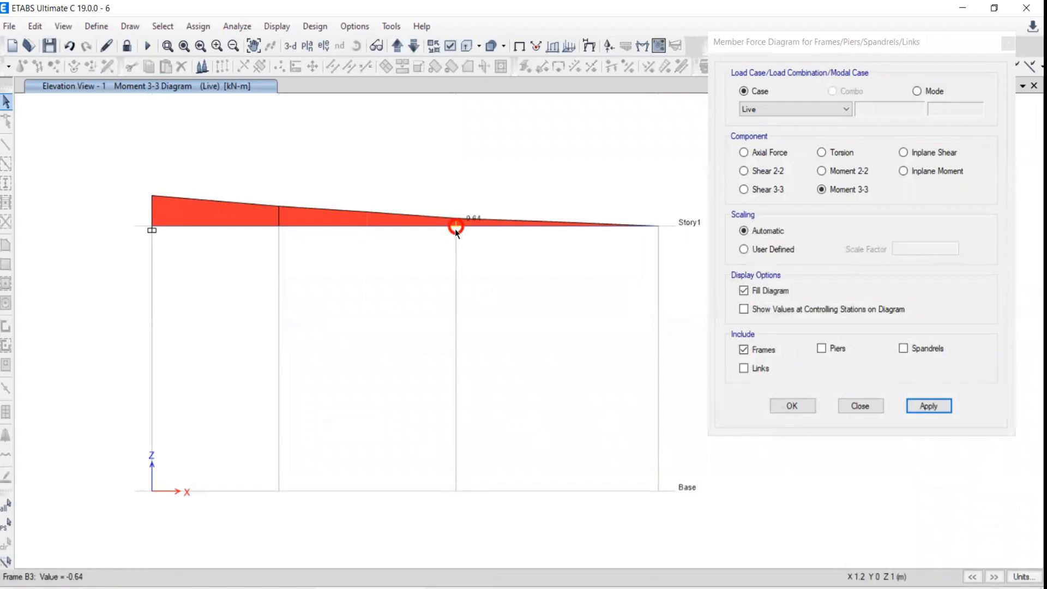
key(alt+Tab)
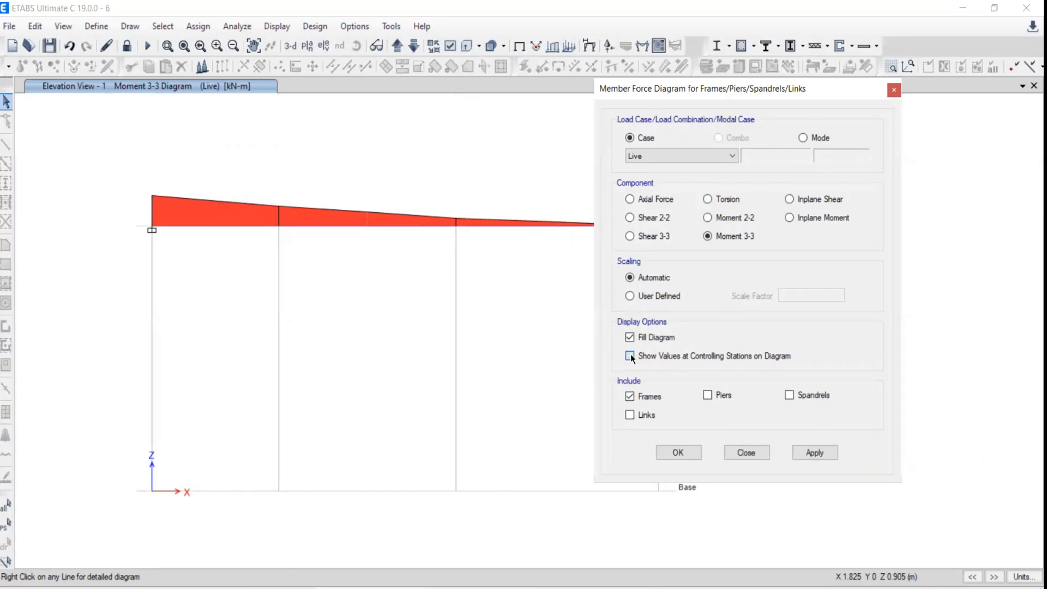
Step: Show the values at controlling stations on the Live Moment 3-3 diagram
click(808, 456)
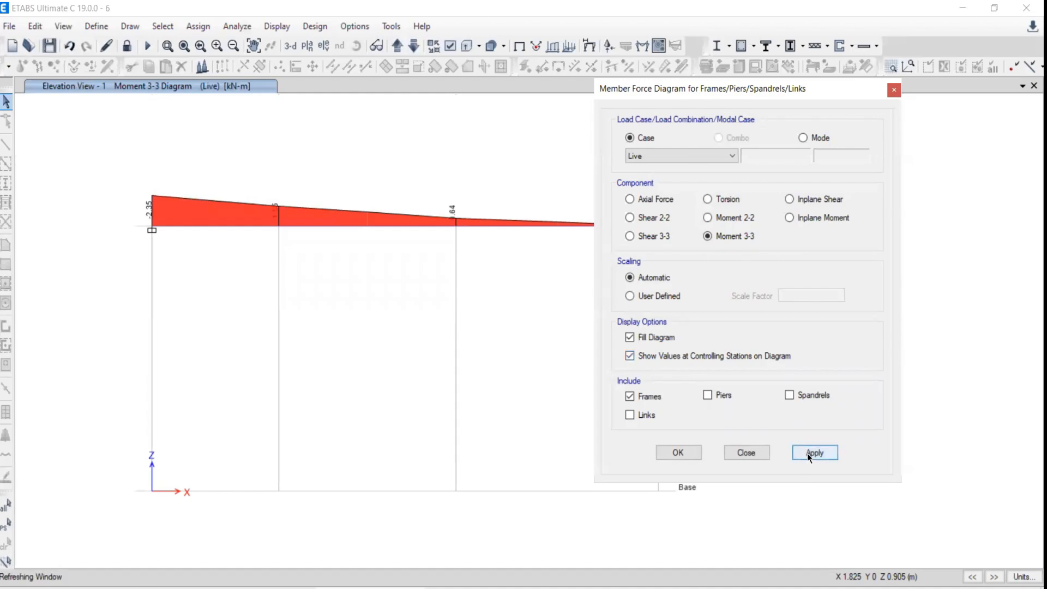
mouse_move(255, 227)
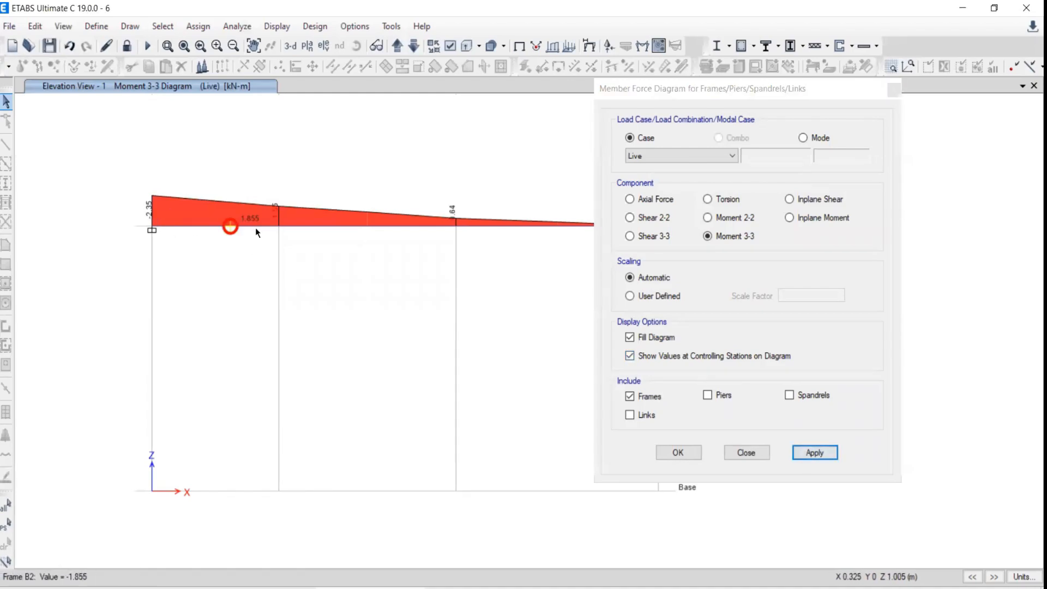
Step: Display the Moment 3-3 diagram without fill, and restore the filled diagram
click(630, 337)
click(799, 458)
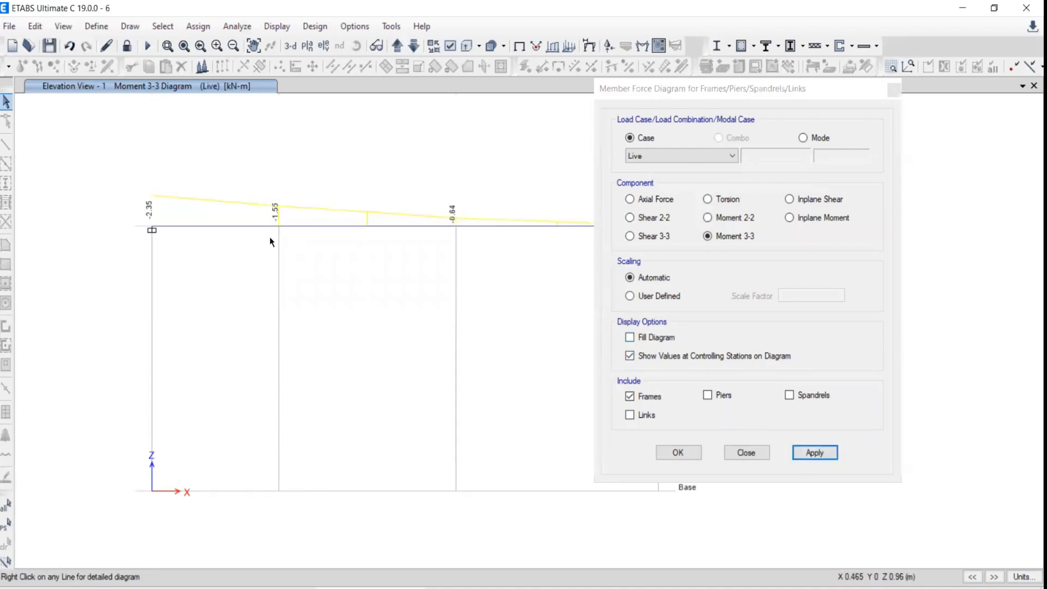
click(630, 337)
click(806, 454)
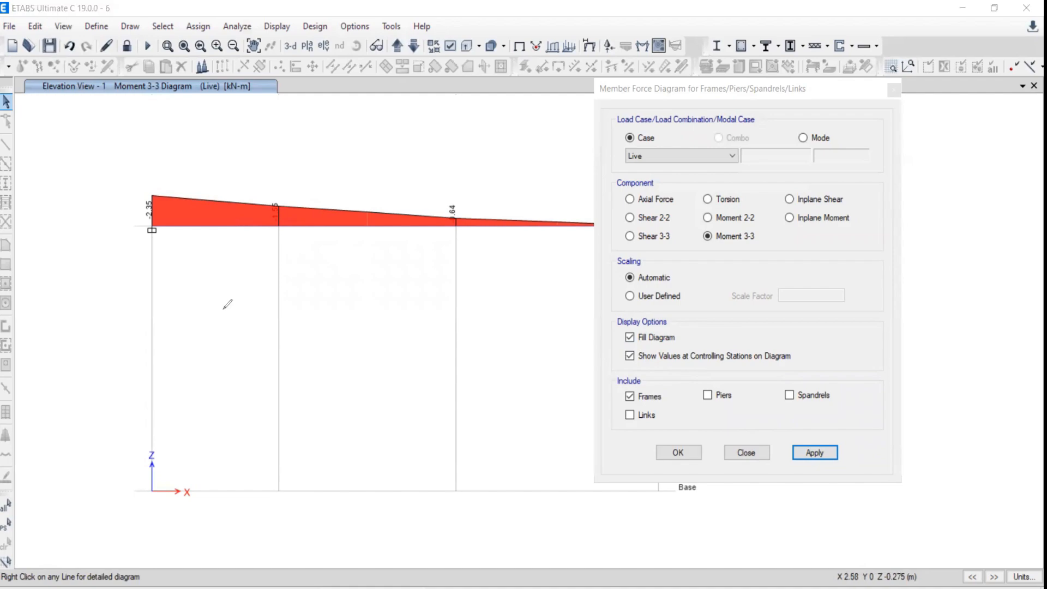
Step: Sketch a beam between two columns with its sagging moment curve below the diagram, and hatch the hogging area at one support
mouse_move(166, 315)
mouse_down()
mouse_move(429, 326)
mouse_move(427, 371)
mouse_move(168, 355)
mouse_up()
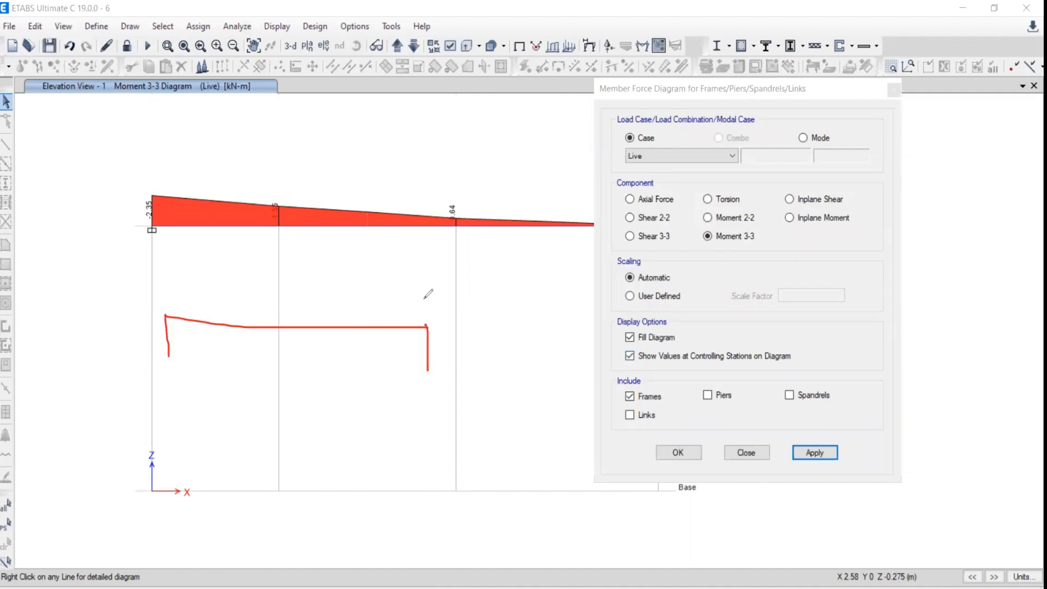
drag(425, 298, 427, 383)
drag(166, 289, 166, 304)
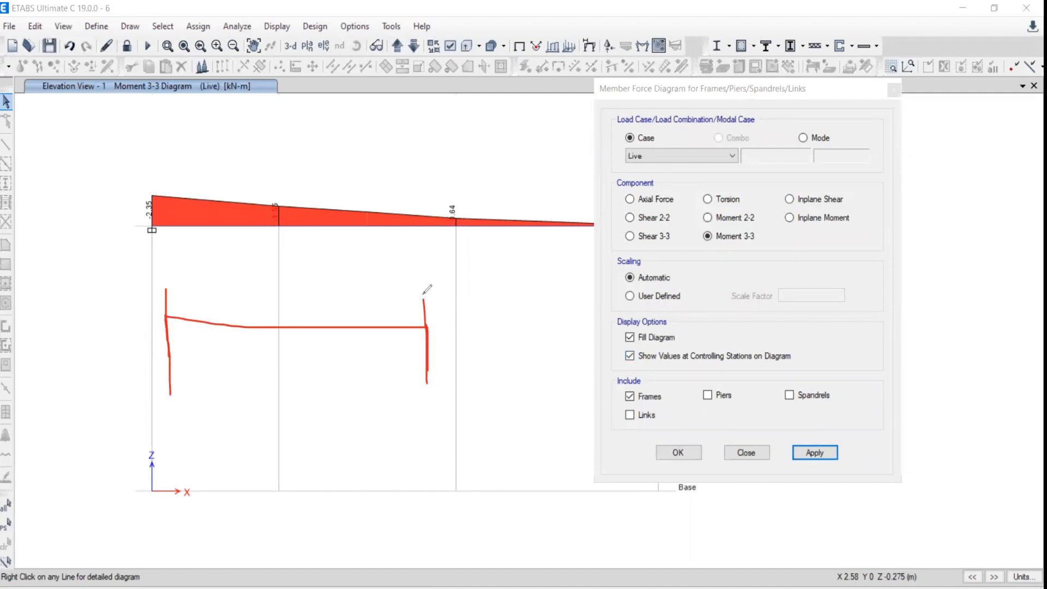
mouse_move(427, 286)
mouse_down()
mouse_move(406, 316)
mouse_move(342, 355)
mouse_move(247, 342)
mouse_move(165, 268)
mouse_move(166, 307)
mouse_up()
drag(183, 296, 171, 311)
mouse_move(187, 302)
mouse_down()
mouse_move(177, 313)
mouse_move(186, 318)
mouse_up()
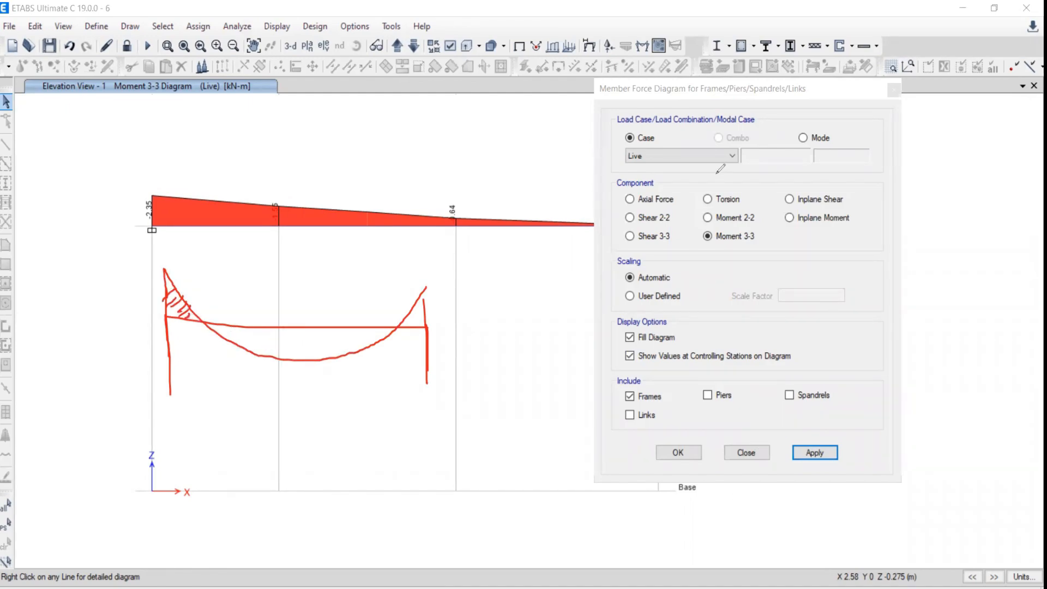
Step: Shade the sketch's midspan moment area yellow, and mark the support moment with a circled minus and the midspan moment with a plus
mouse_move(323, 336)
mouse_down()
mouse_move(333, 346)
mouse_move(262, 347)
mouse_move(249, 360)
mouse_move(242, 338)
mouse_up()
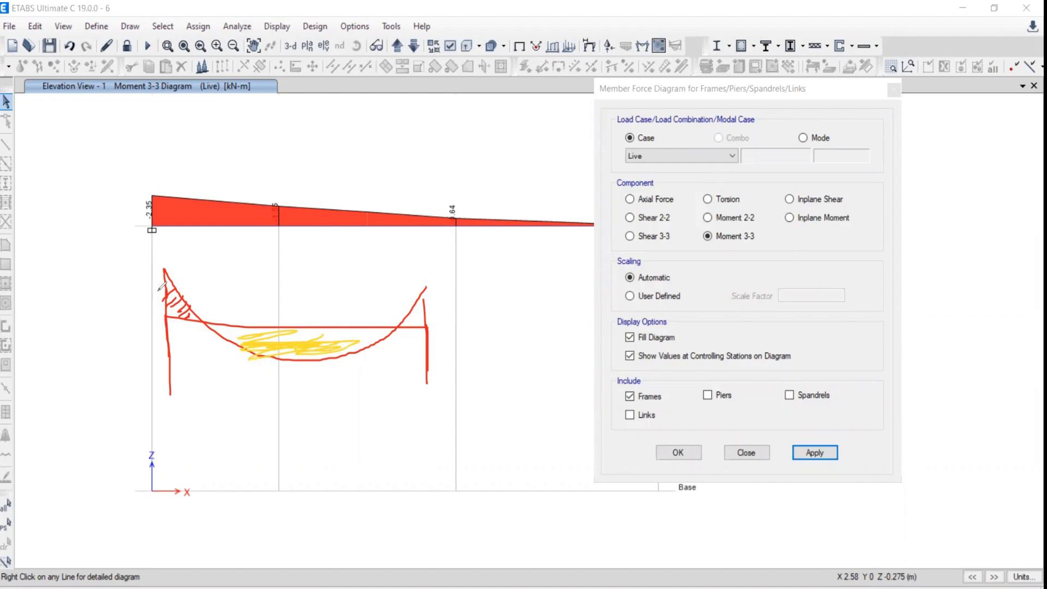
drag(154, 284, 176, 300)
drag(219, 253, 176, 298)
mouse_move(43, 283)
mouse_down()
mouse_move(69, 283)
mouse_move(57, 241)
mouse_up()
drag(46, 288, 91, 286)
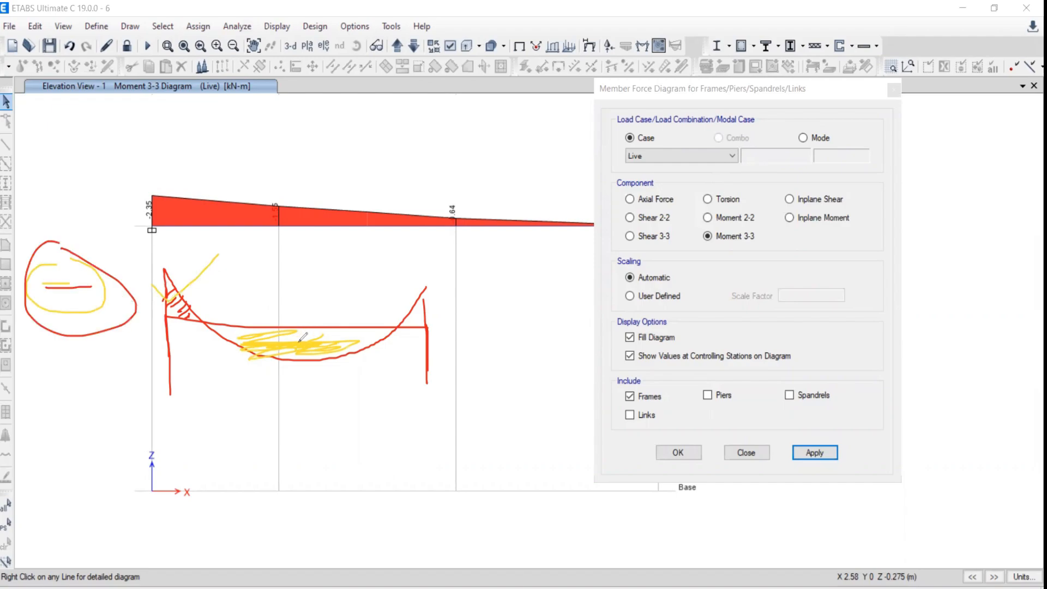
drag(292, 336, 294, 341)
mouse_move(310, 279)
mouse_down()
mouse_move(294, 342)
mouse_move(326, 346)
mouse_up()
Step: Display the beam's Live force diagrams for Shear 2-2 and Shear 3-3
click(643, 218)
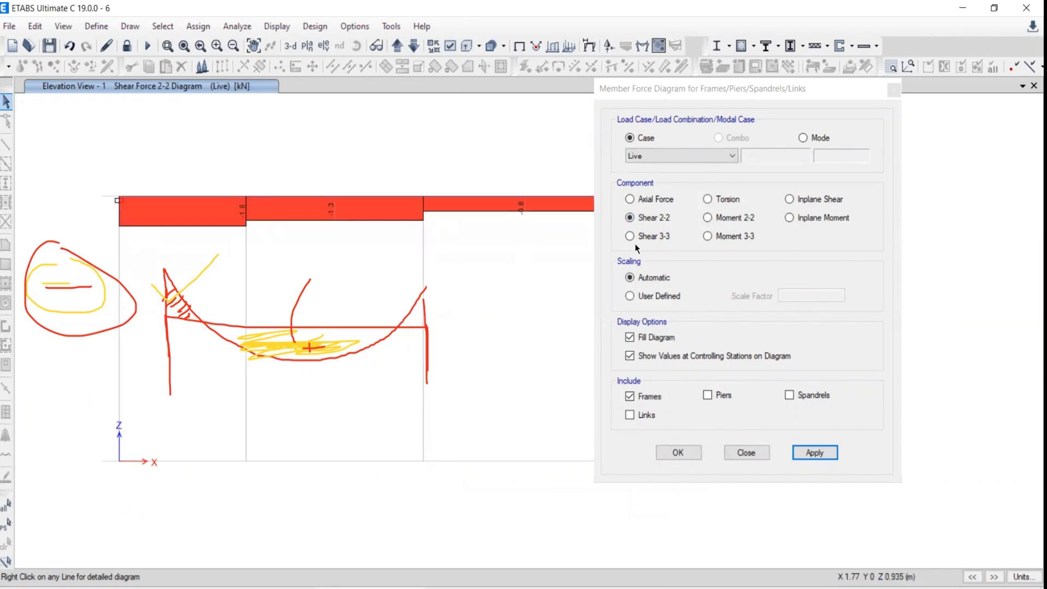
click(631, 236)
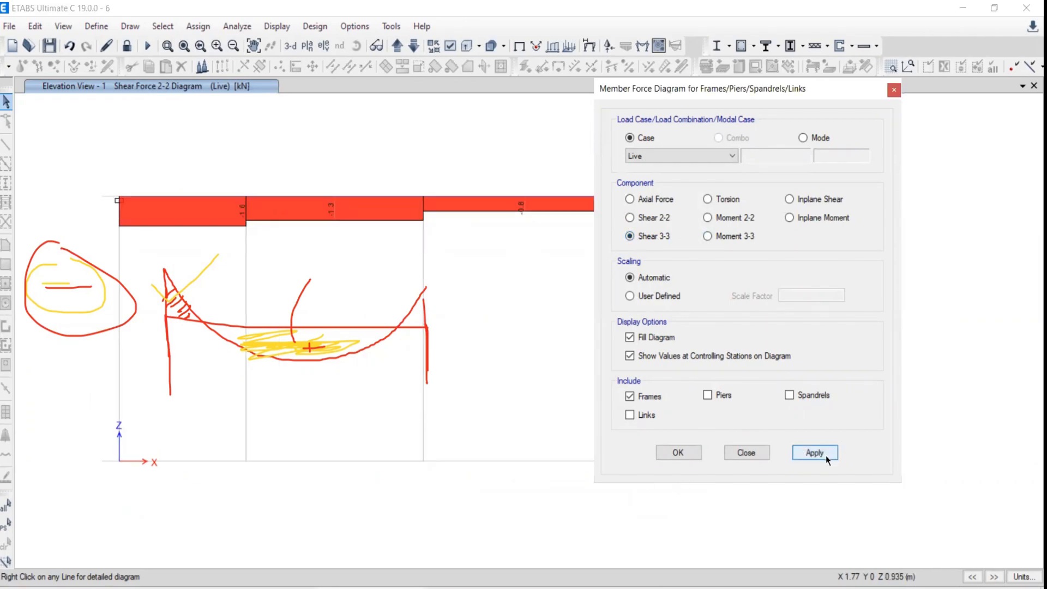
click(826, 456)
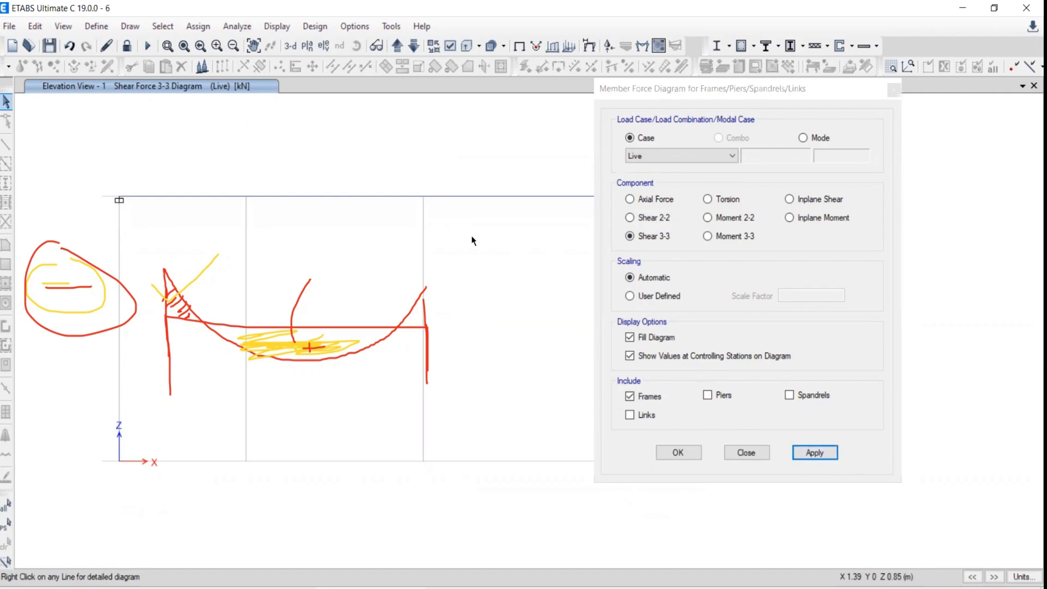
scroll(370, 266, up, 3)
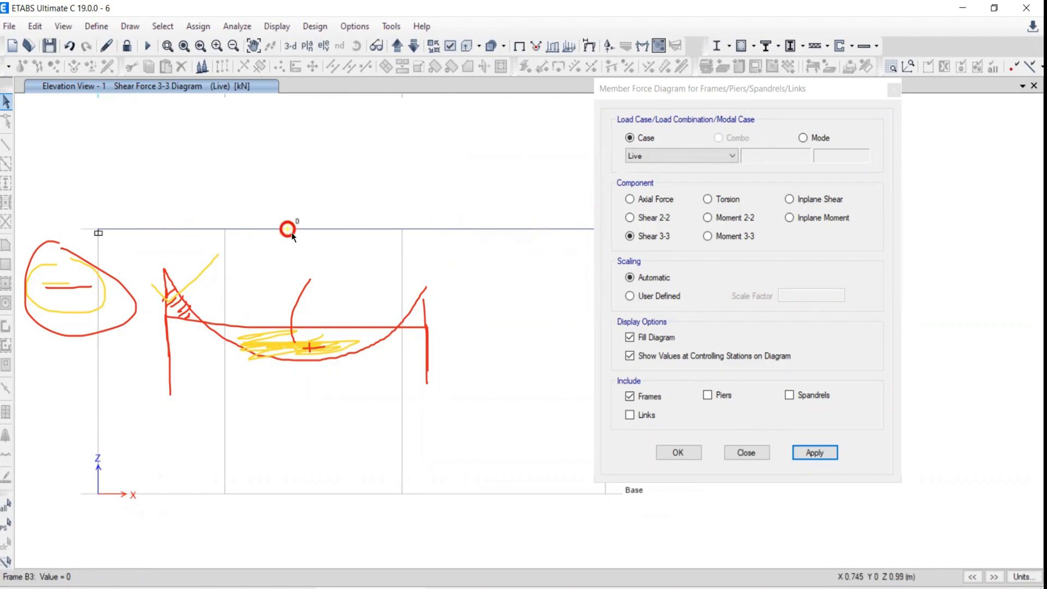
Step: Display the beam's Live Axial Force diagram, and clear the freehand sketches from the screen
click(630, 199)
click(810, 449)
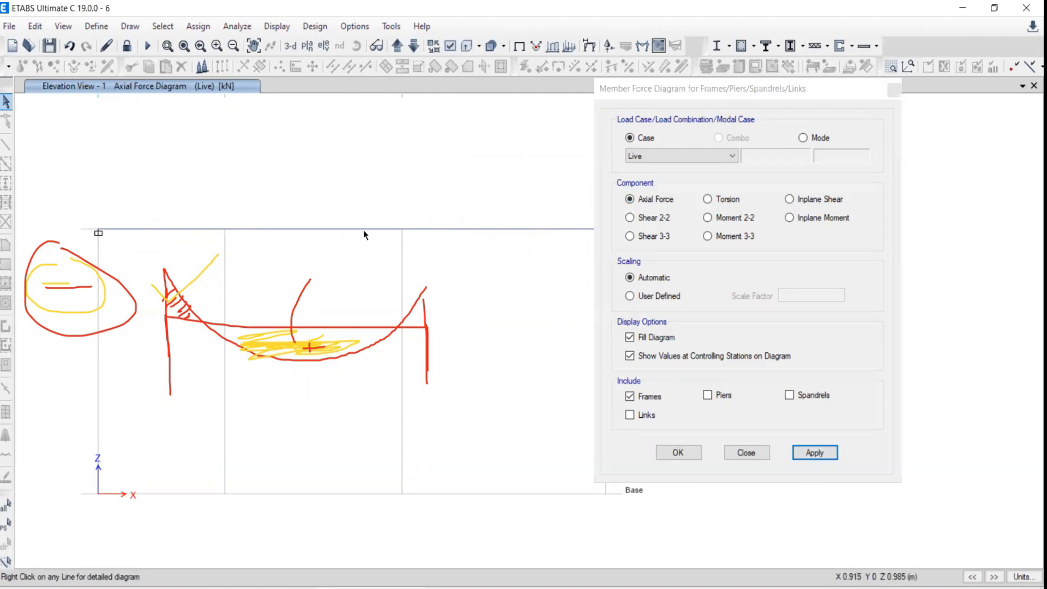
mouse_move(538, 228)
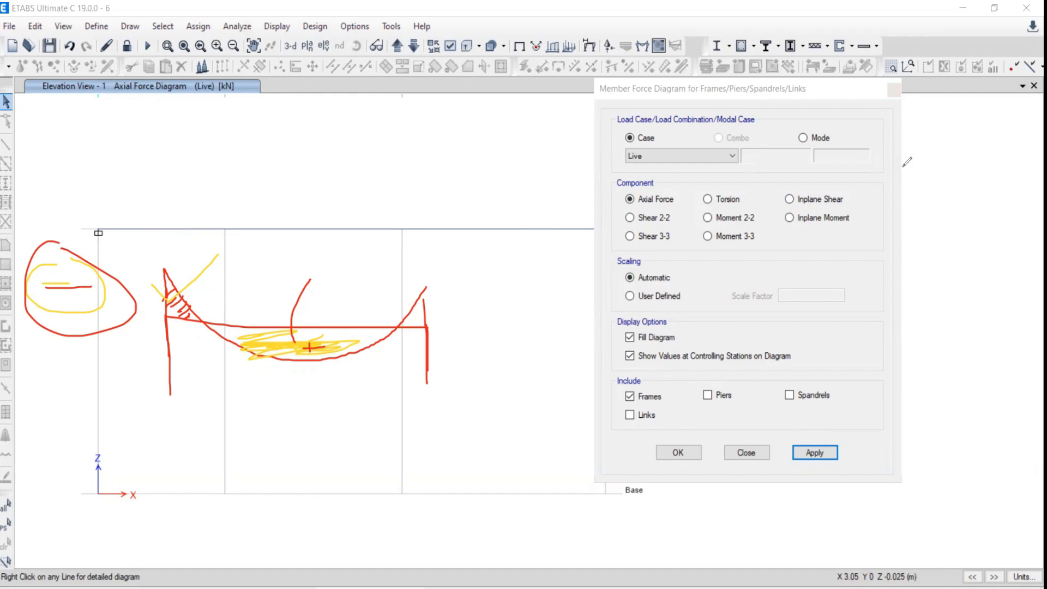
key(Escape)
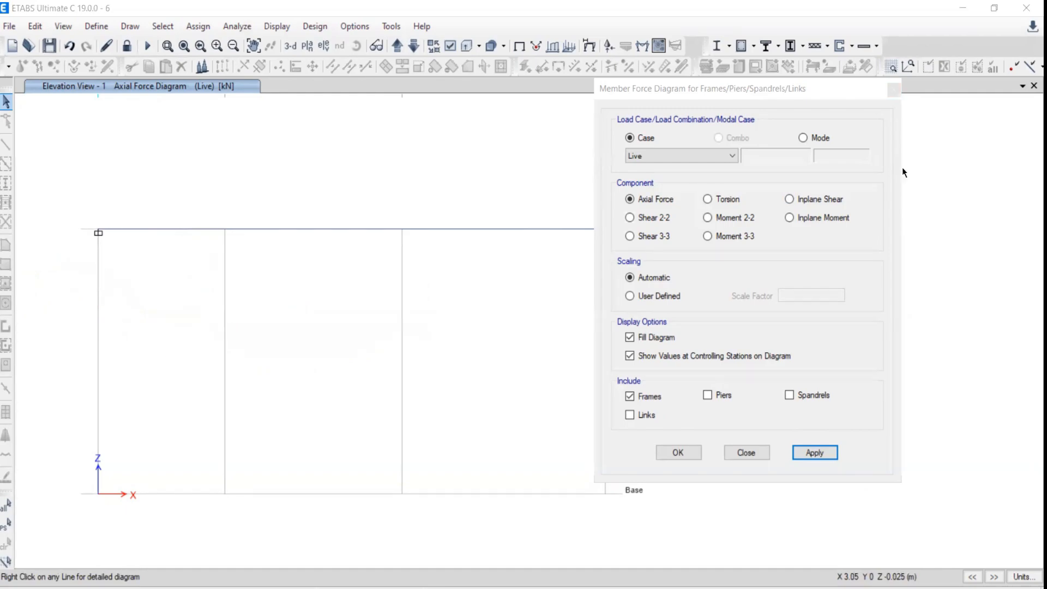
click(894, 90)
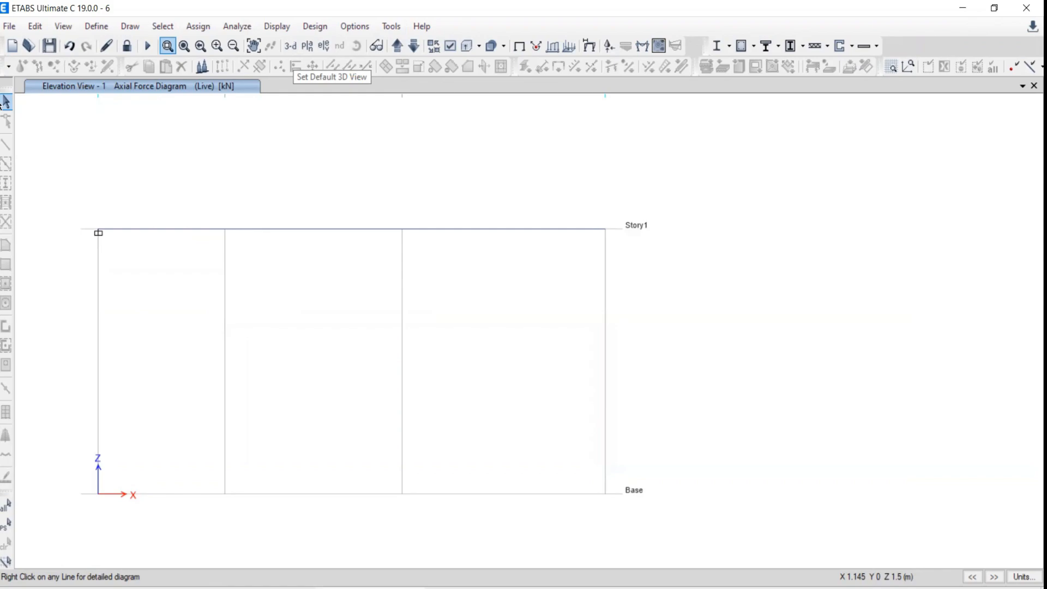
Step: Reopen the member force diagram settings and display the Live Moment 2-2 diagram
middle_drag(275, 268, 379, 283)
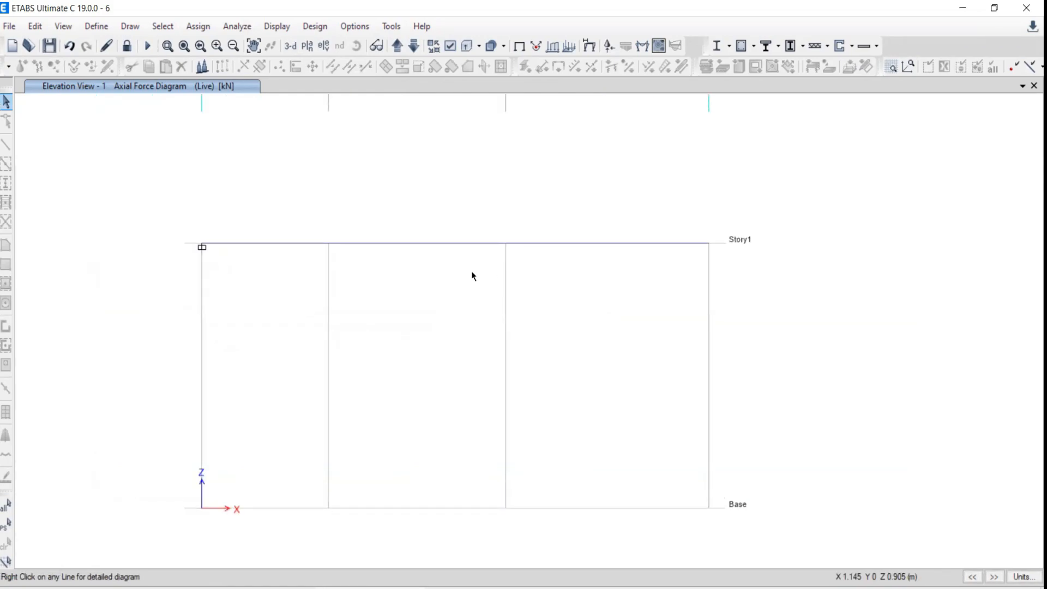
click(267, 30)
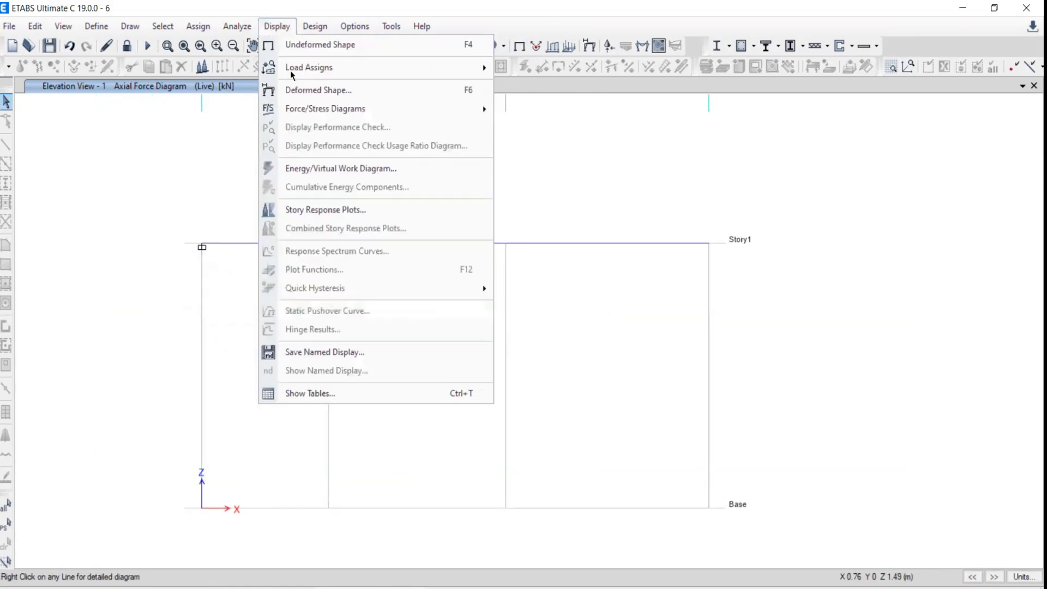
mouse_move(313, 108)
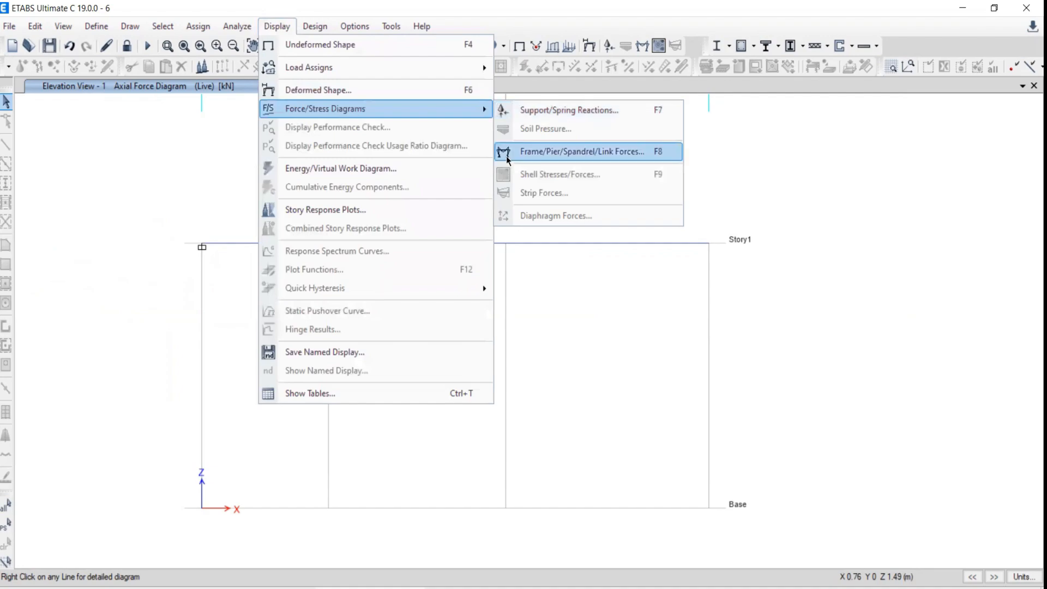
click(573, 151)
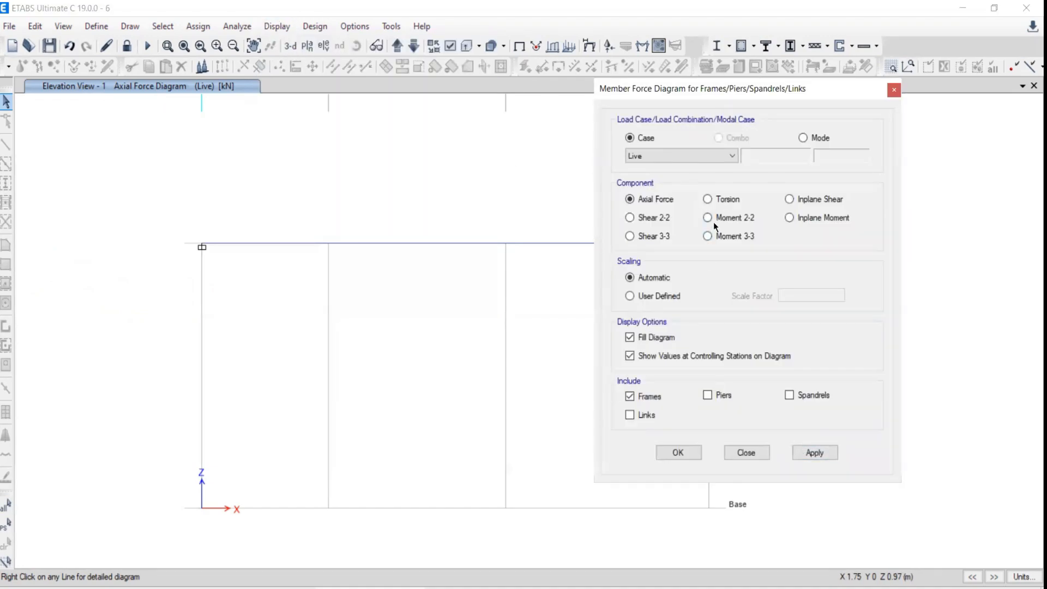
click(714, 221)
click(806, 457)
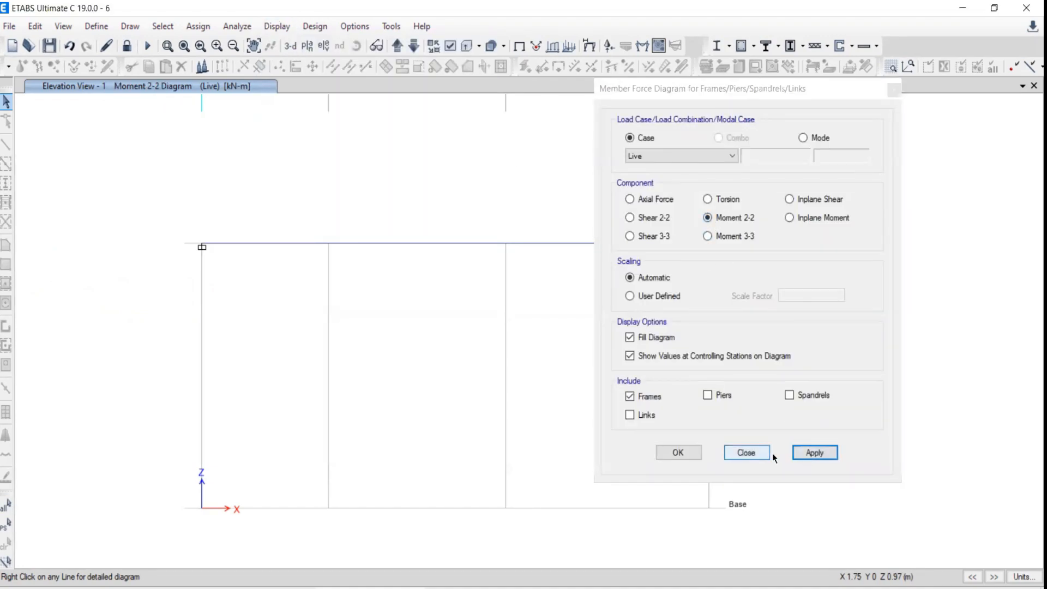
Step: Display the Live Moment 3-3 diagram and close the member force diagram settings
click(707, 236)
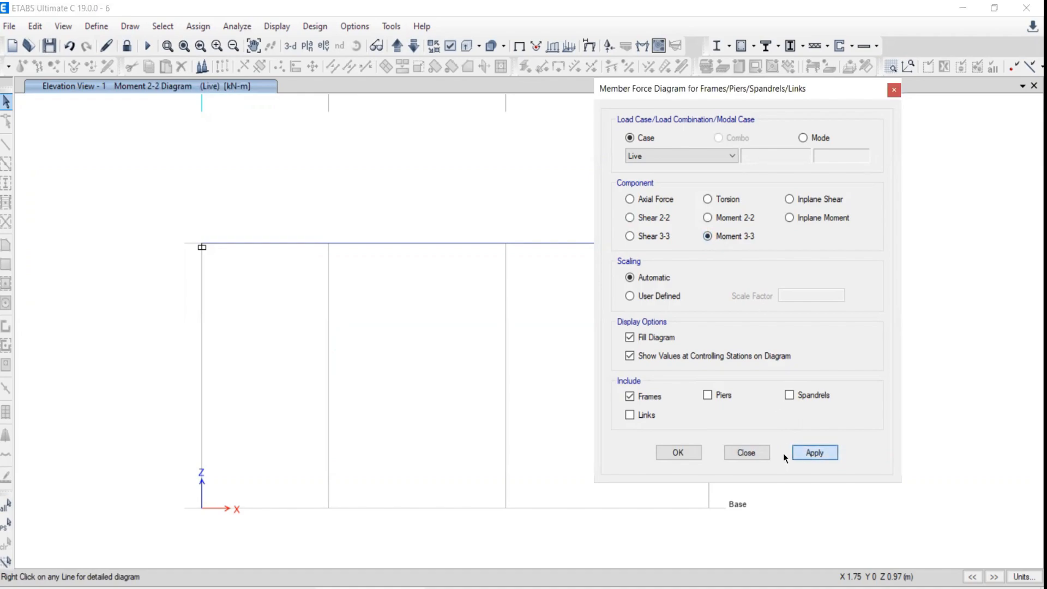
click(801, 453)
click(748, 453)
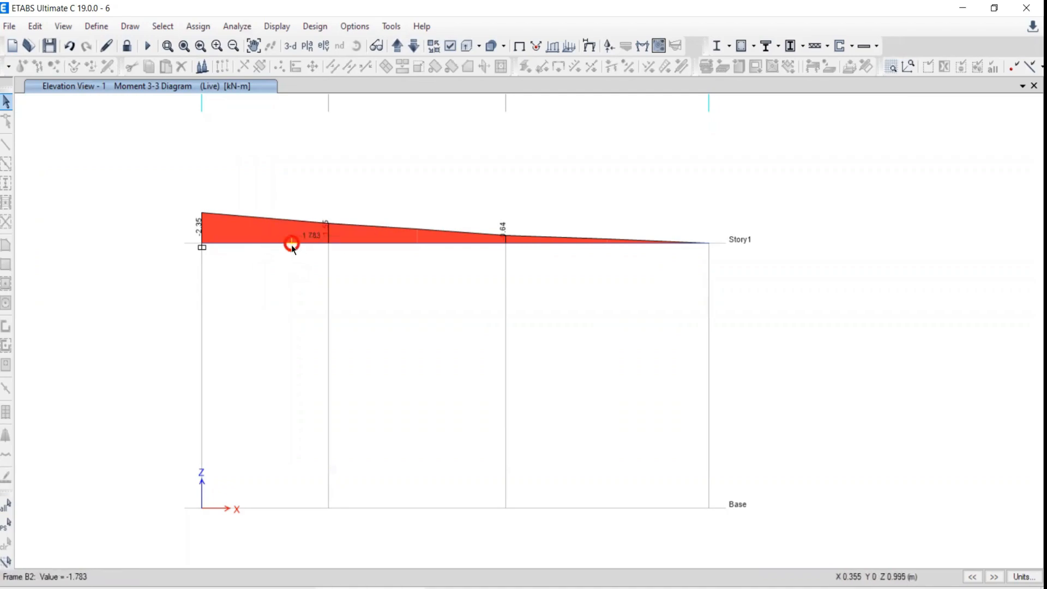
Step: Open the detailed force diagram of beam B2 next to the support, and set its display location to Scroll for Values
mouse_move(292, 241)
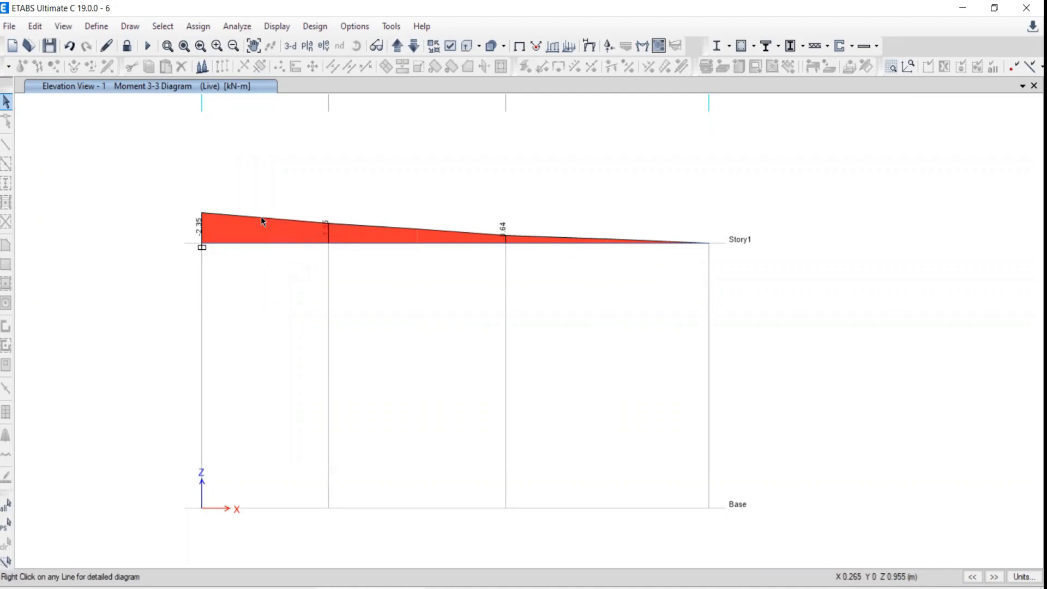
mouse_move(240, 242)
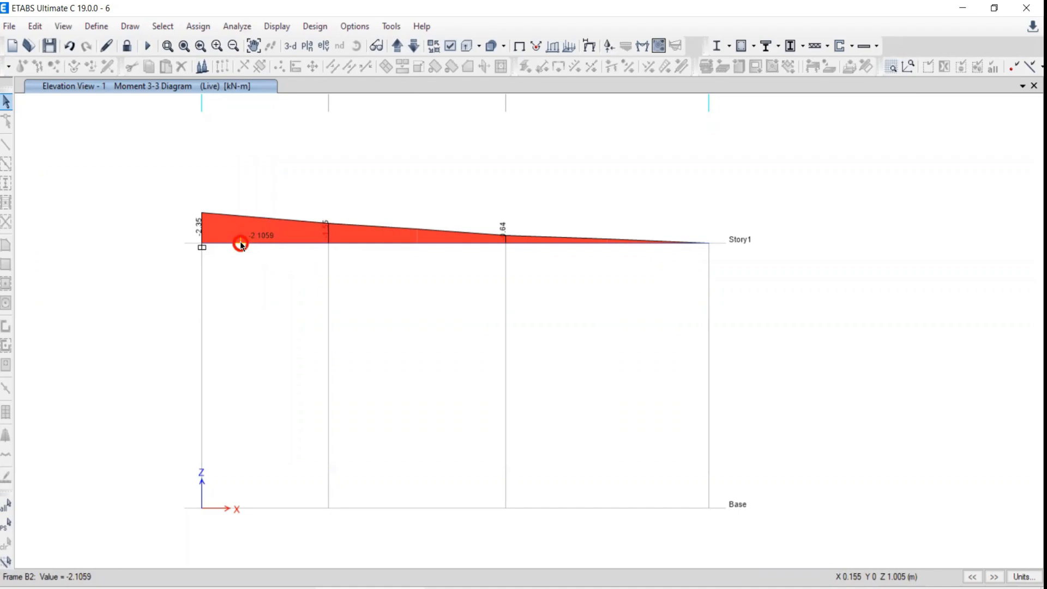
right_click(241, 243)
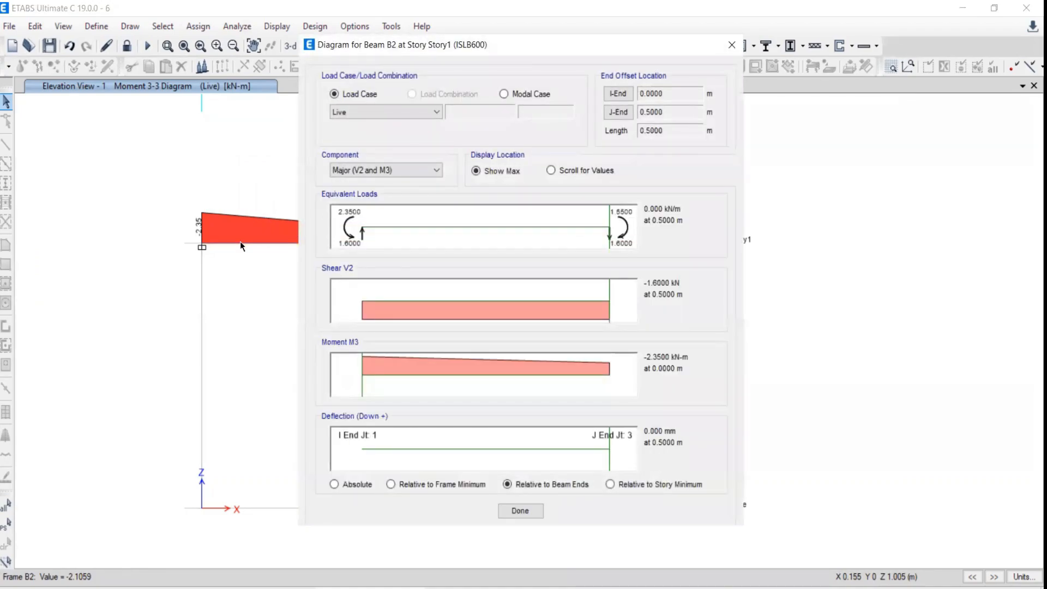
drag(382, 44, 441, 14)
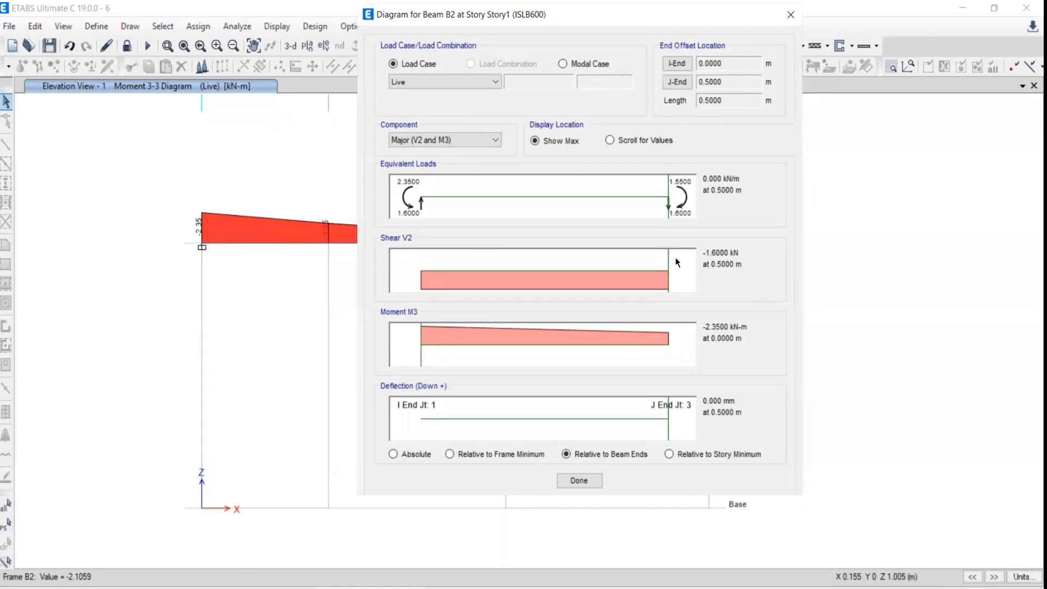
click(609, 140)
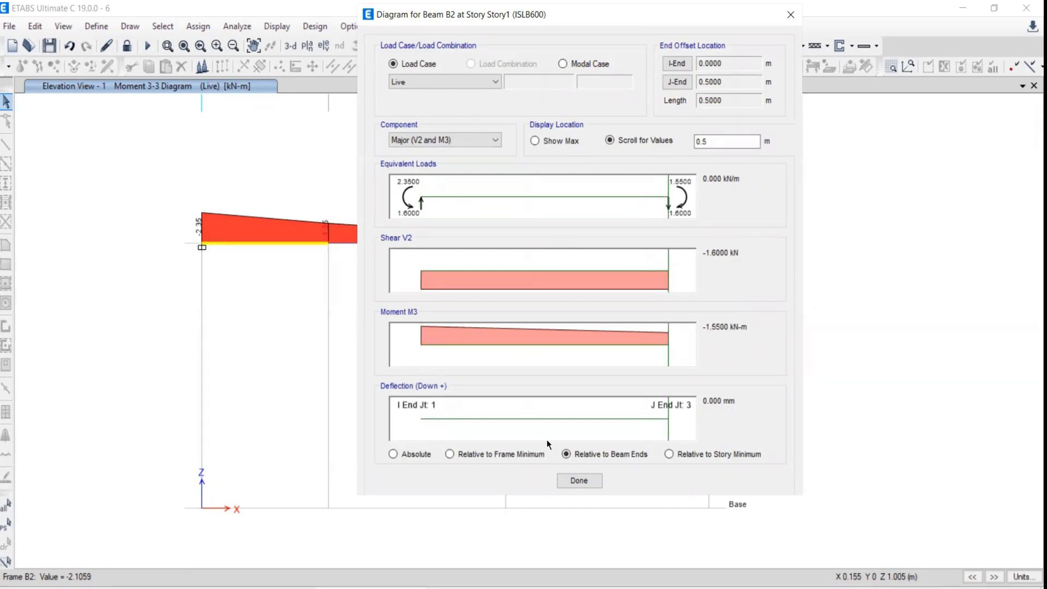
Step: Circle the beam B2 segment on screen, and read its Moment M3 from the start to the 0.5 m end
drag(164, 226, 273, 192)
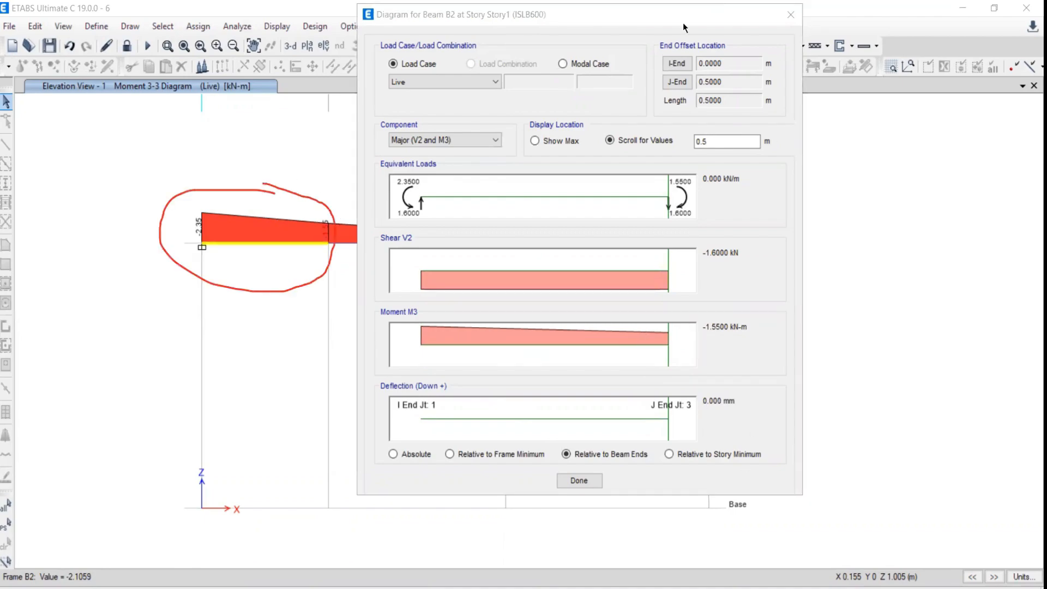
key(Escape)
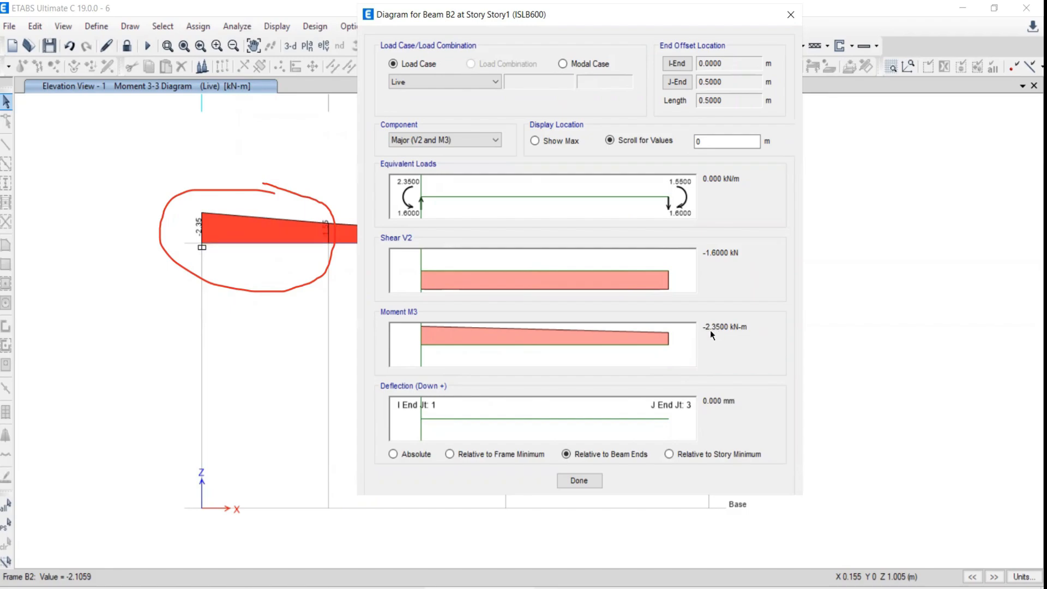
drag(421, 342, 720, 345)
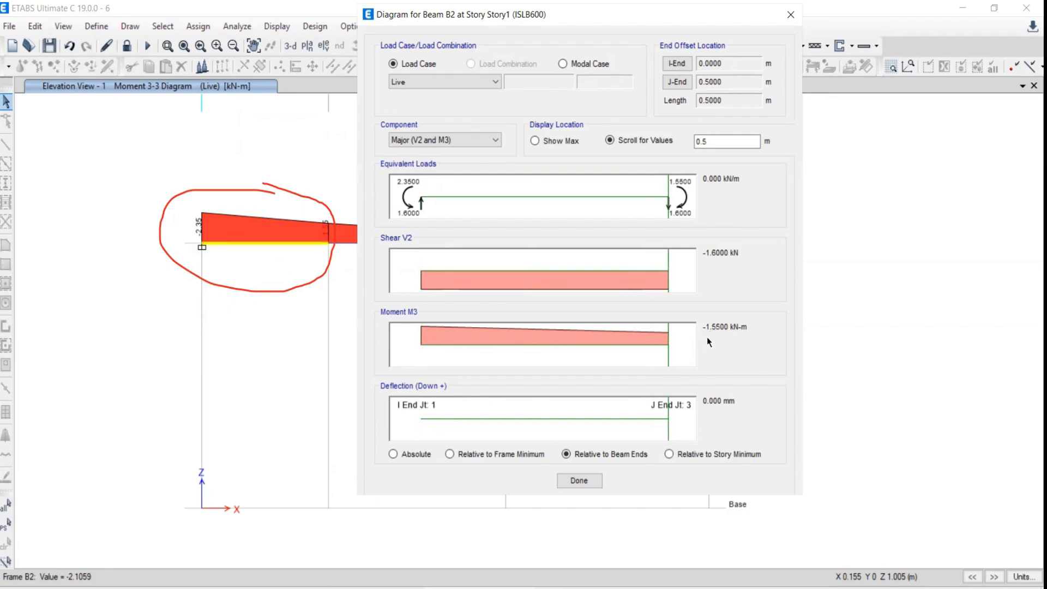
Step: Open the detailed force diagram of beam B3 and scroll its Moment M3 values from the start to the 0.7 m end
drag(437, 14, 315, 35)
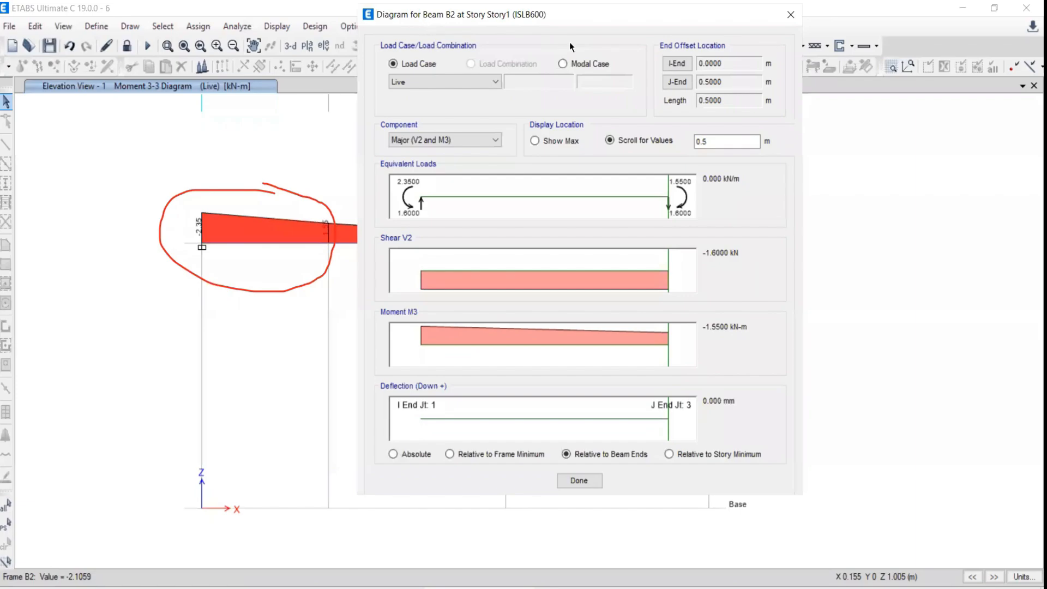
click(661, 41)
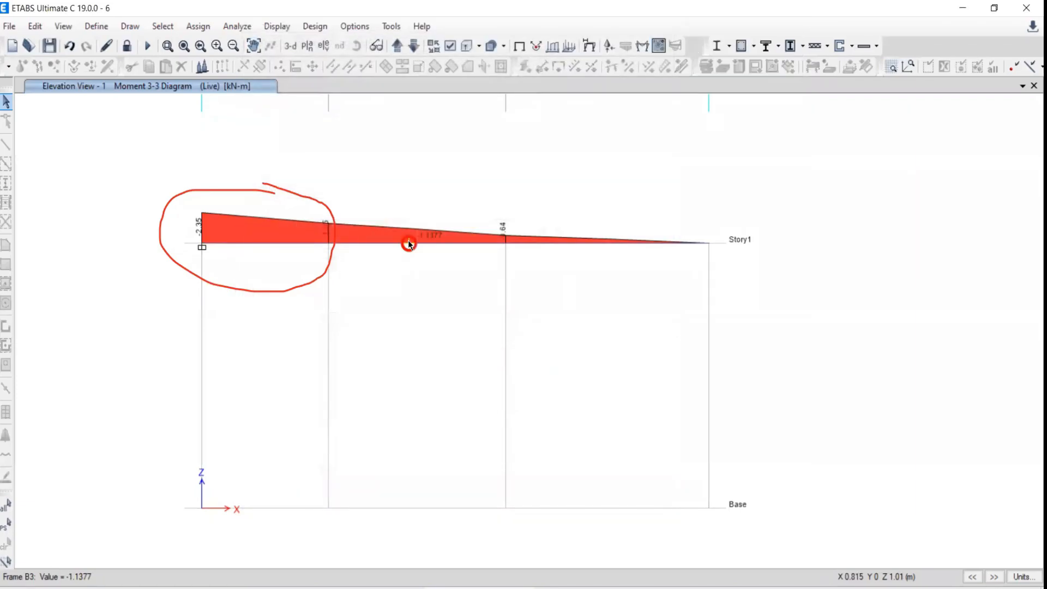
right_click(398, 245)
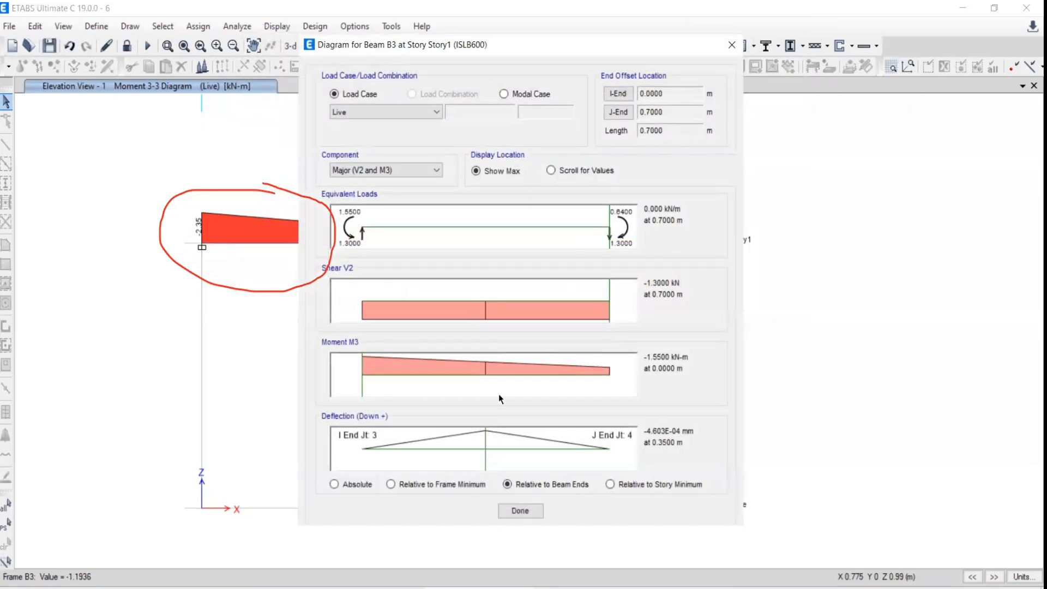
drag(609, 292, 571, 330)
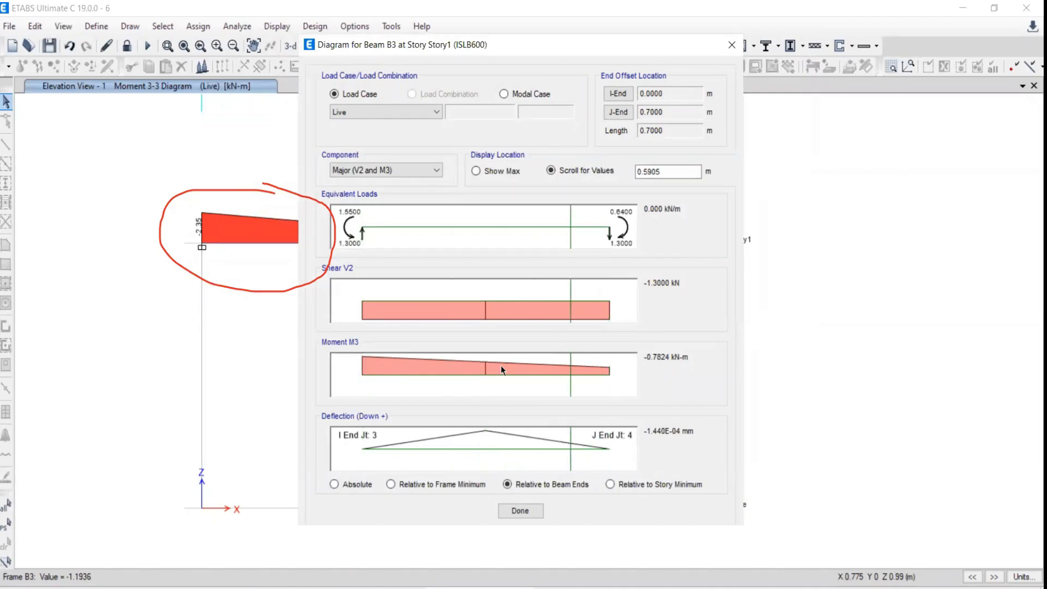
drag(570, 394, 336, 386)
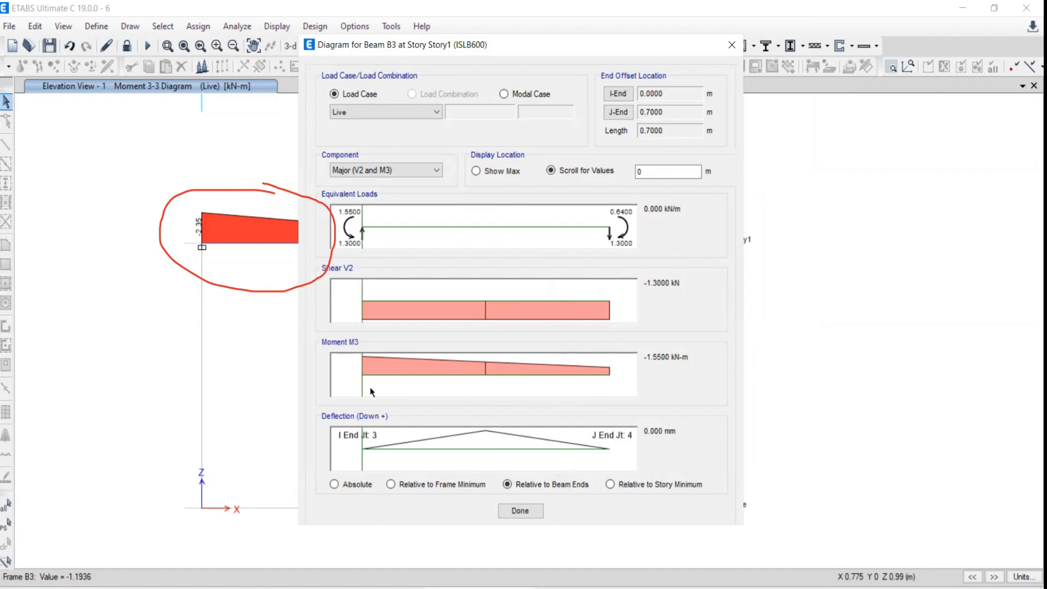
drag(373, 391, 685, 387)
drag(609, 461, 625, 434)
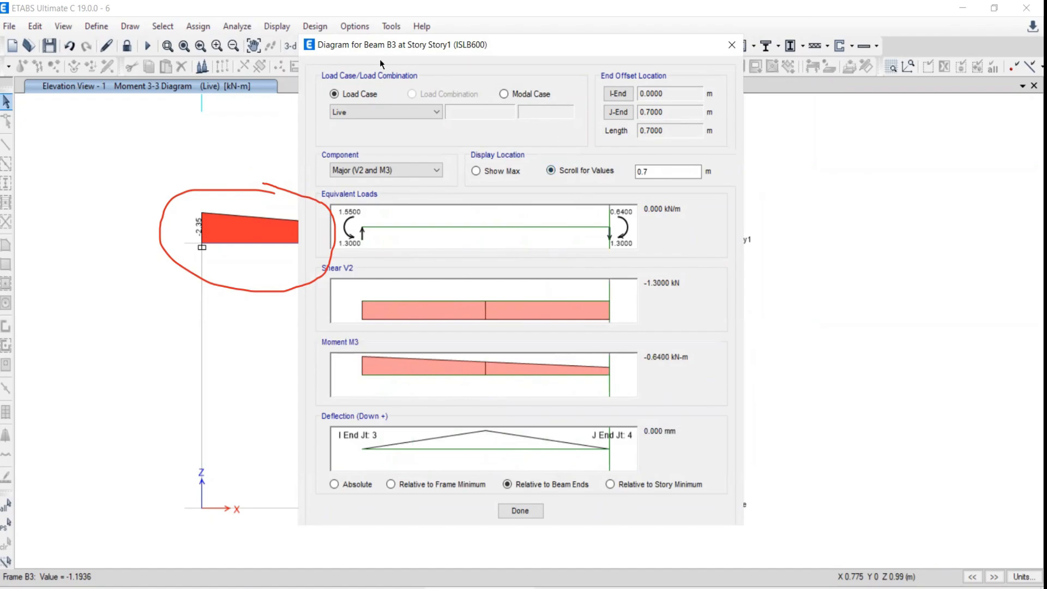
Step: Read the forces at intermediate points along beam B3, ending with a display location of 0.22179 m
drag(399, 44, 252, 105)
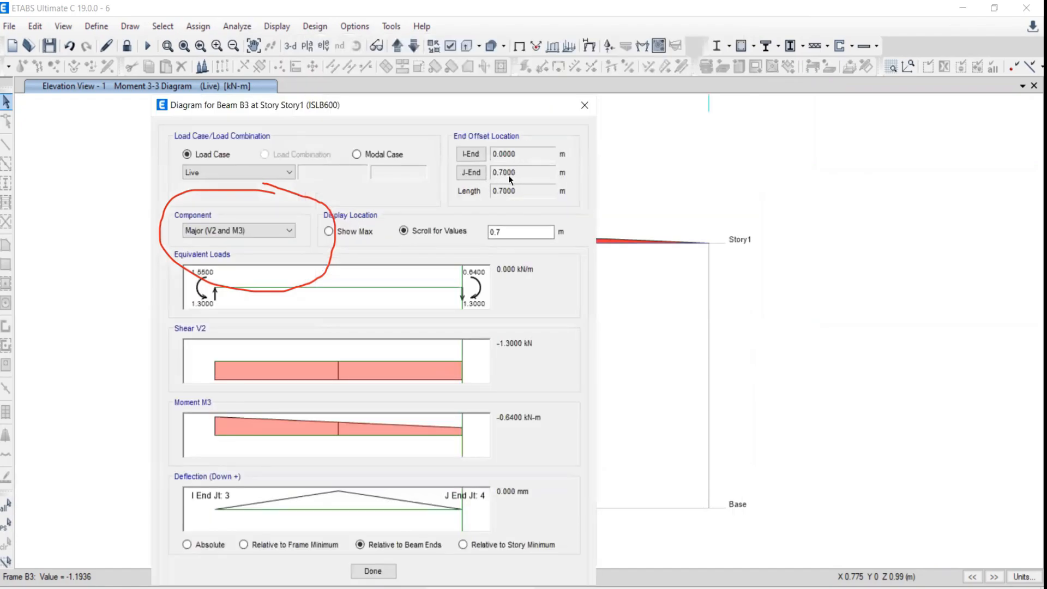
click(337, 376)
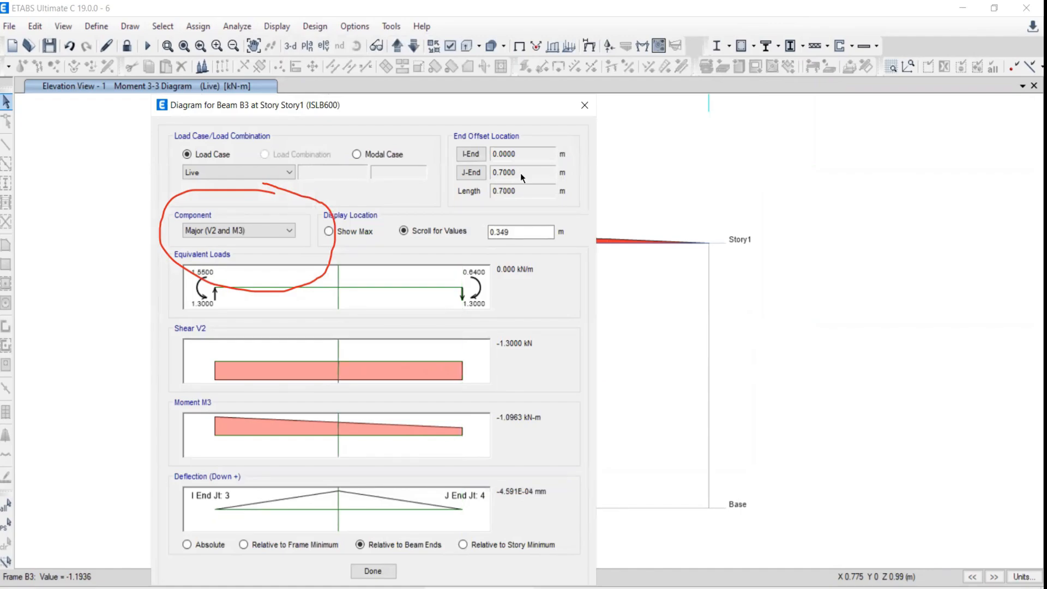
mouse_move(333, 363)
mouse_down()
mouse_move(230, 359)
mouse_move(416, 368)
mouse_up()
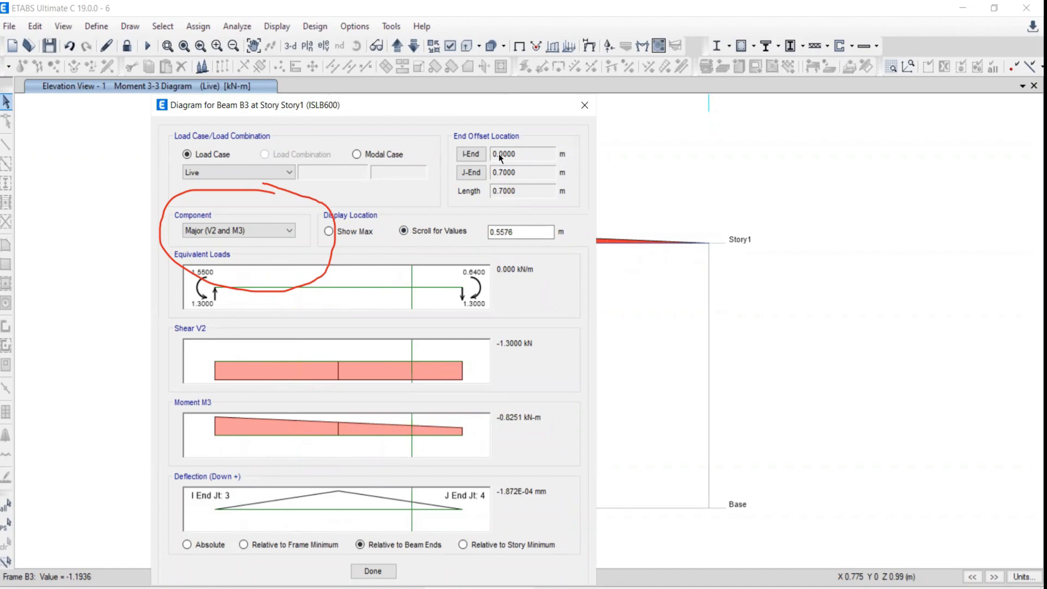
drag(518, 232, 466, 230)
text(0.22179)
key(Tab)
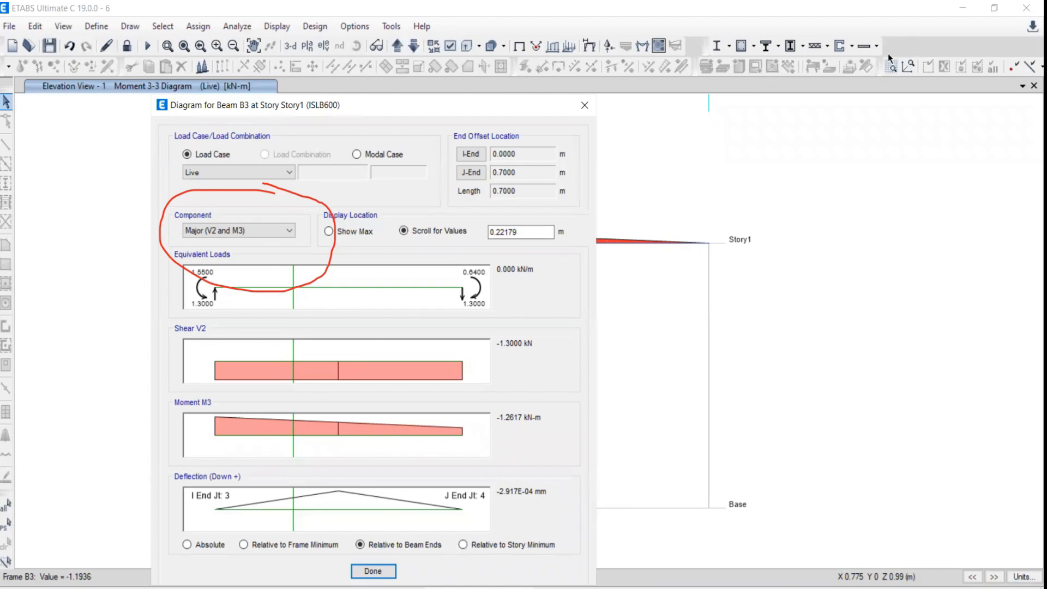
Step: Sketch a sagging curve with three upward arrows in red over the empty area beside the beam B3 diagram
click(790, 573)
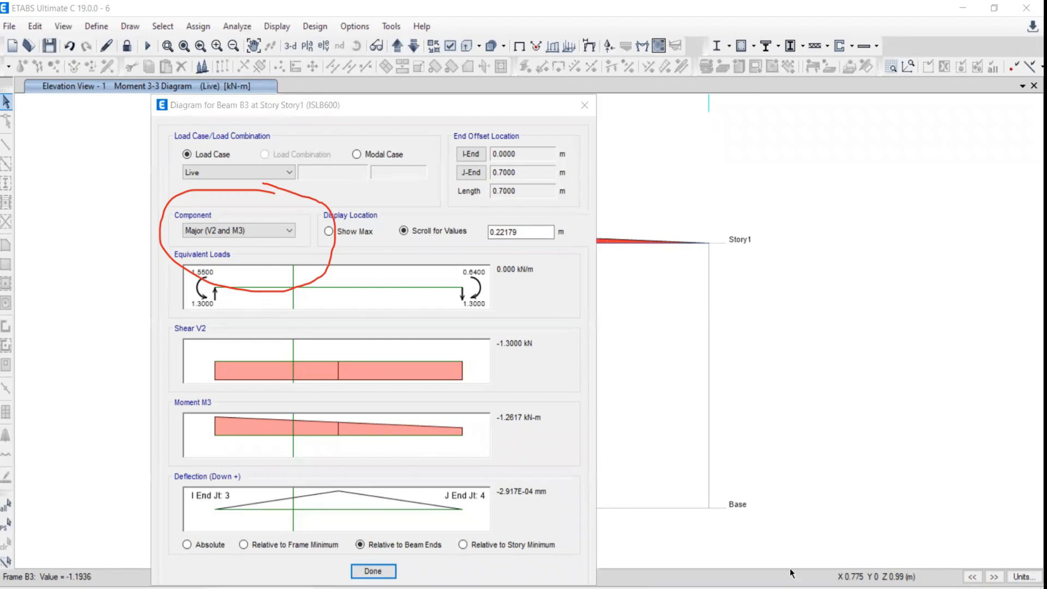
mouse_move(745, 360)
mouse_down()
mouse_move(928, 384)
mouse_move(921, 440)
mouse_move(742, 409)
mouse_move(734, 377)
mouse_move(762, 392)
mouse_up()
mouse_move(922, 383)
mouse_down()
mouse_move(915, 398)
mouse_move(935, 391)
mouse_move(952, 348)
mouse_up()
drag(748, 360, 717, 309)
mouse_move(826, 378)
mouse_down()
mouse_move(826, 419)
mouse_move(832, 386)
mouse_up()
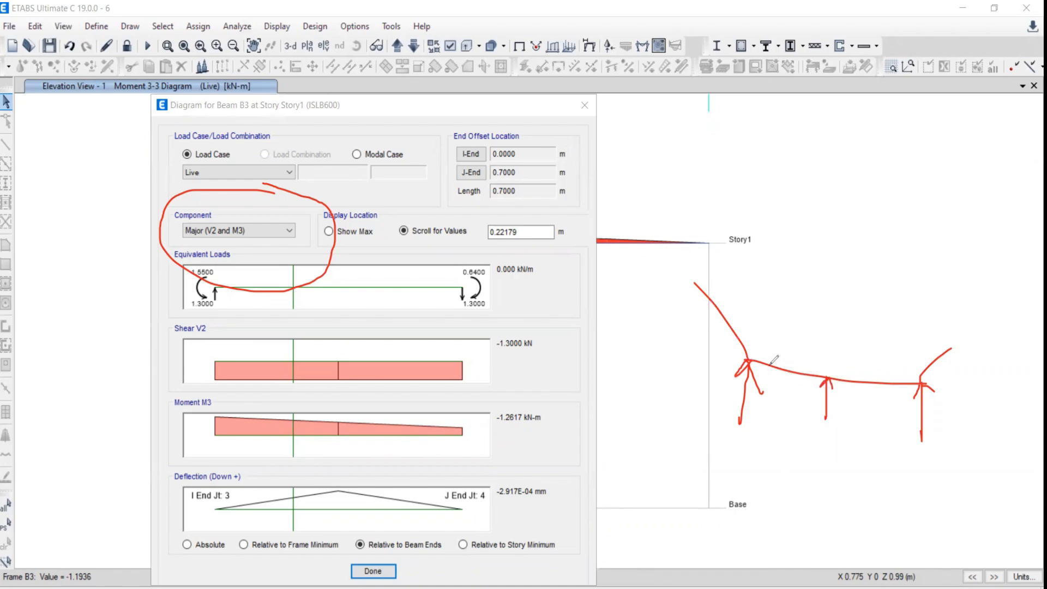
Step: Mark closely spaced ticks near the start of the sketched curve and annotate the spacing as 0.01 mm
drag(769, 361, 768, 373)
click(765, 314)
mouse_move(766, 313)
mouse_down()
mouse_move(783, 311)
mouse_move(797, 325)
mouse_move(818, 312)
mouse_move(828, 324)
mouse_up()
click(776, 321)
drag(832, 312, 859, 328)
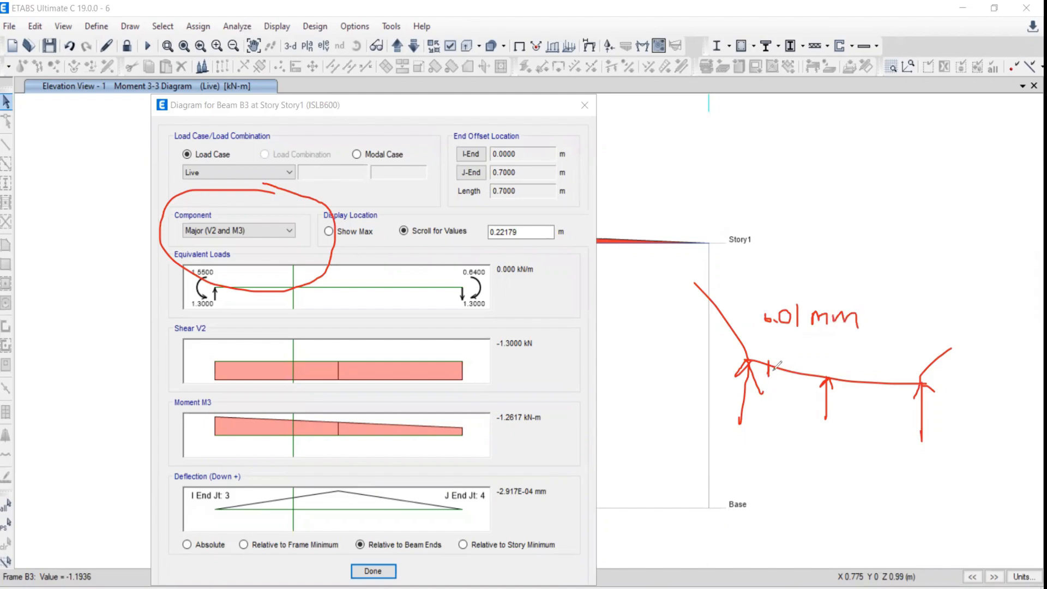
mouse_move(773, 365)
mouse_down()
mouse_move(779, 381)
mouse_move(785, 347)
mouse_move(768, 363)
mouse_up()
Step: Close the beam B3 diagram and compare the Live moment diagram with the Problem 6.1 figures in the textbook PDF
drag(500, 105, 426, 137)
click(510, 137)
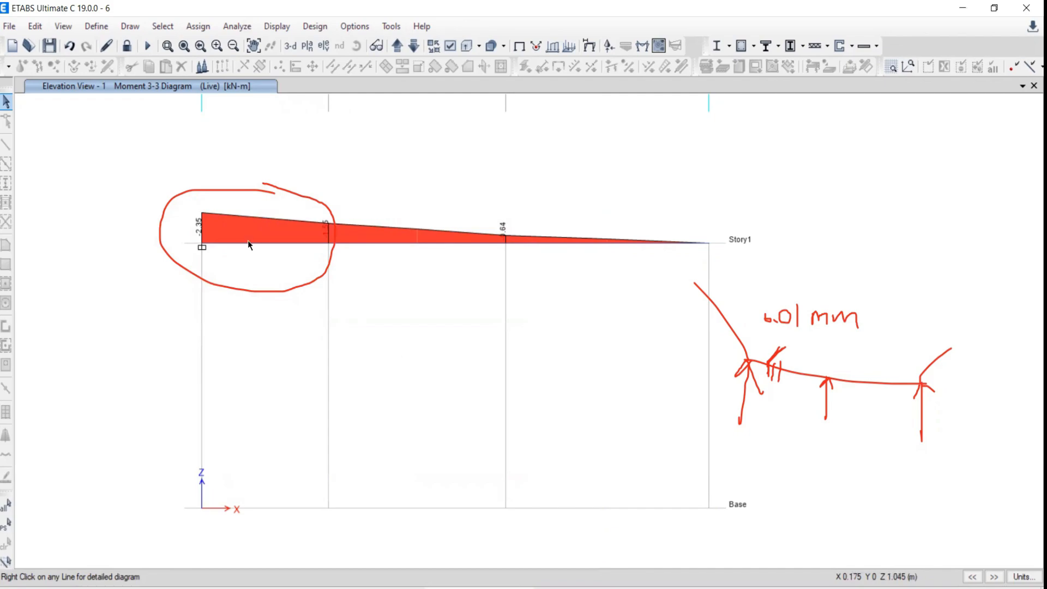
key(alt+Tab)
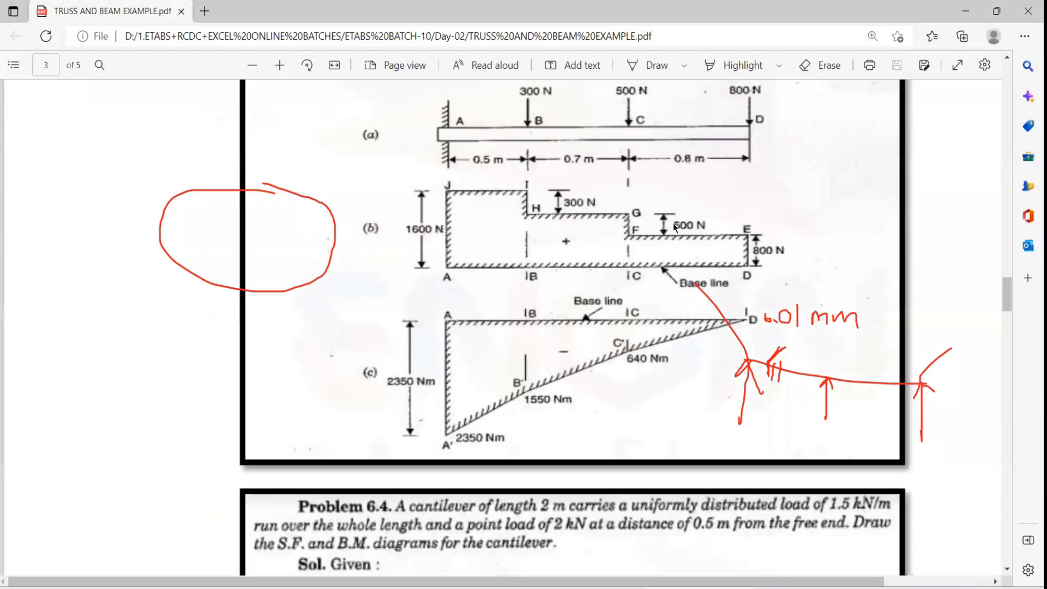
scroll(673, 224, up, 3)
key(alt+Tab)
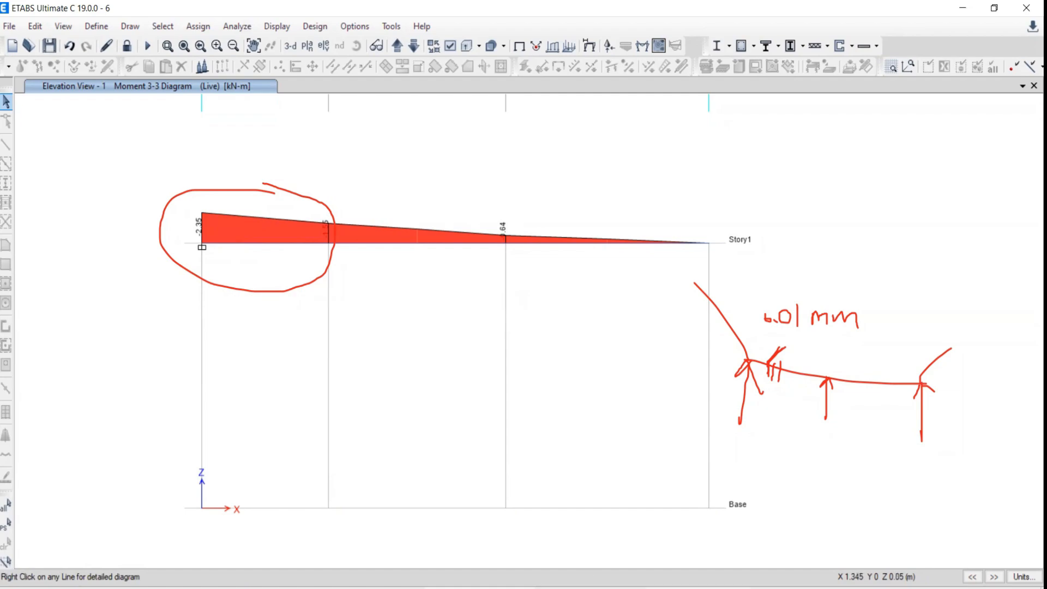
key(alt+Tab)
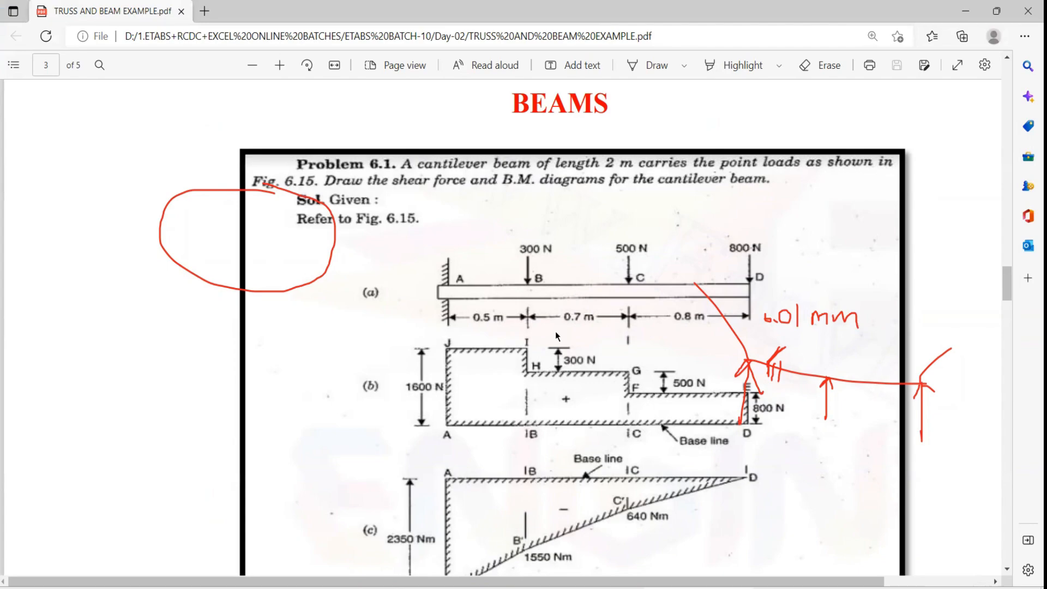
key(alt+Tab)
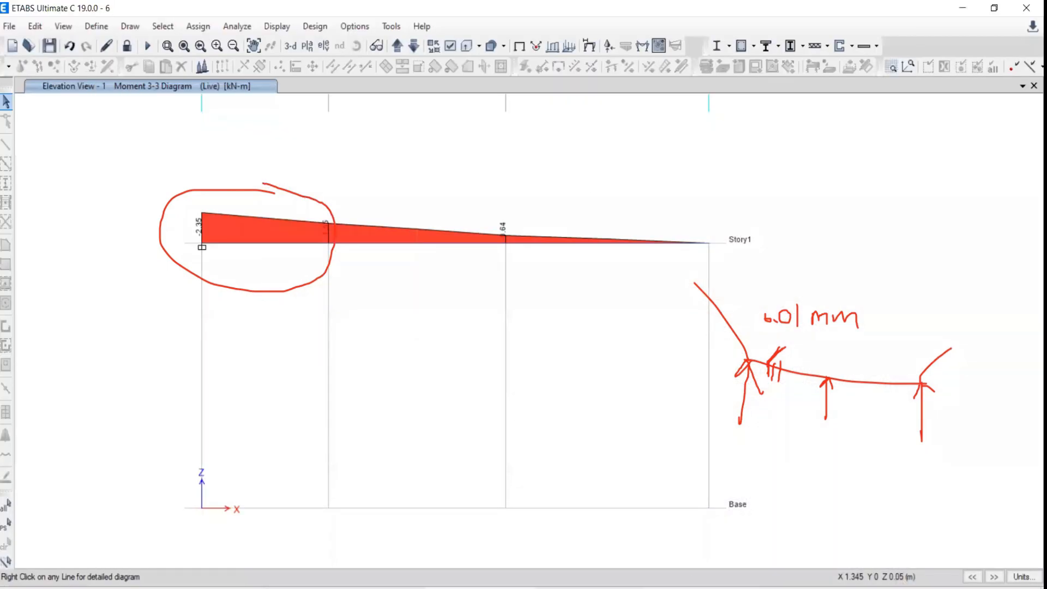
Step: Unlock the model, deleting its analysis results, and check the Problem 6.1 beam figure in the textbook PDF
click(127, 46)
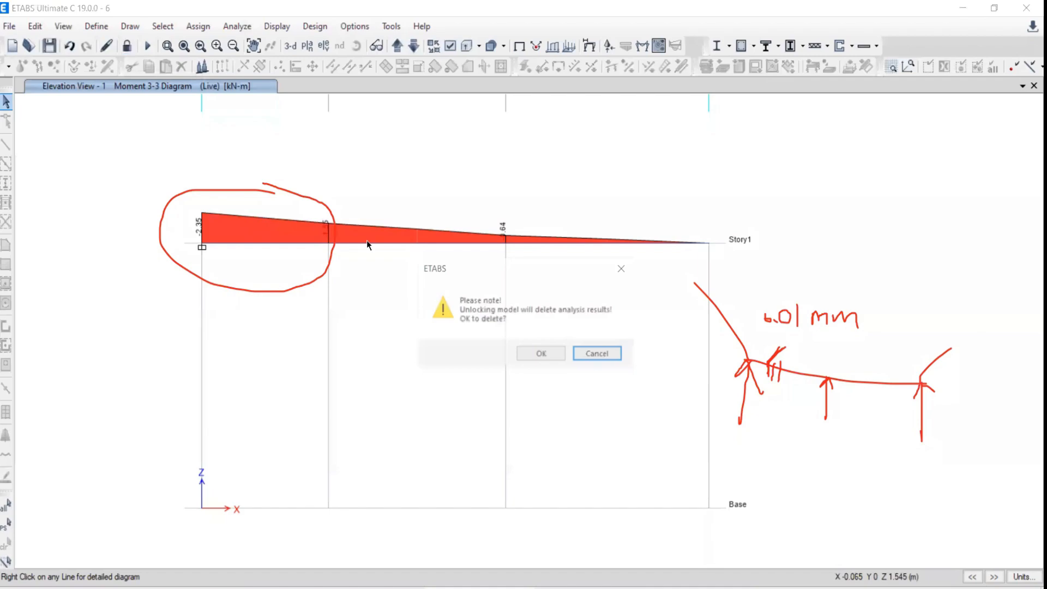
click(540, 354)
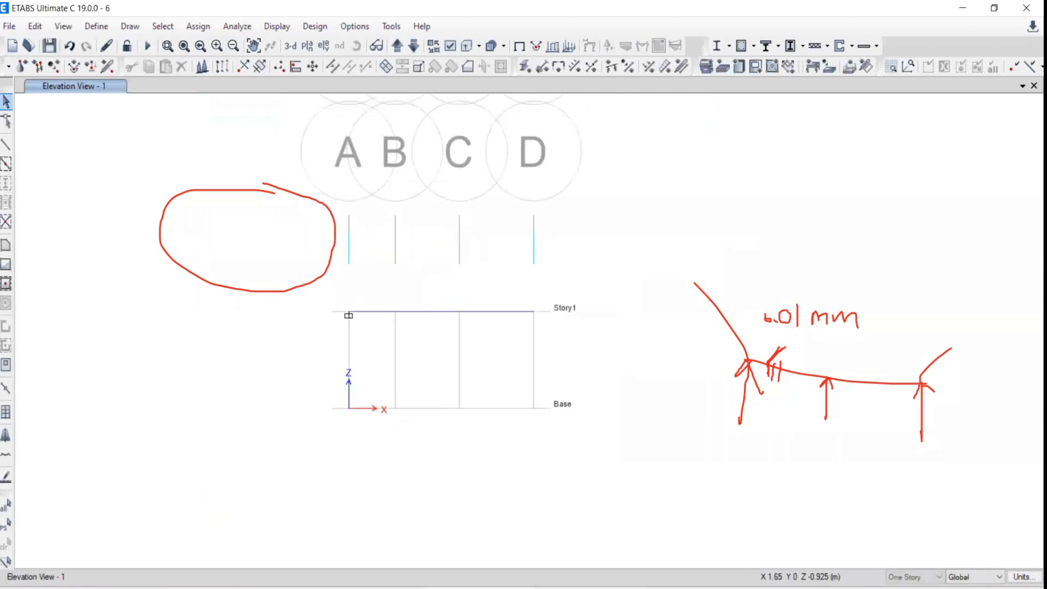
key(alt+Tab)
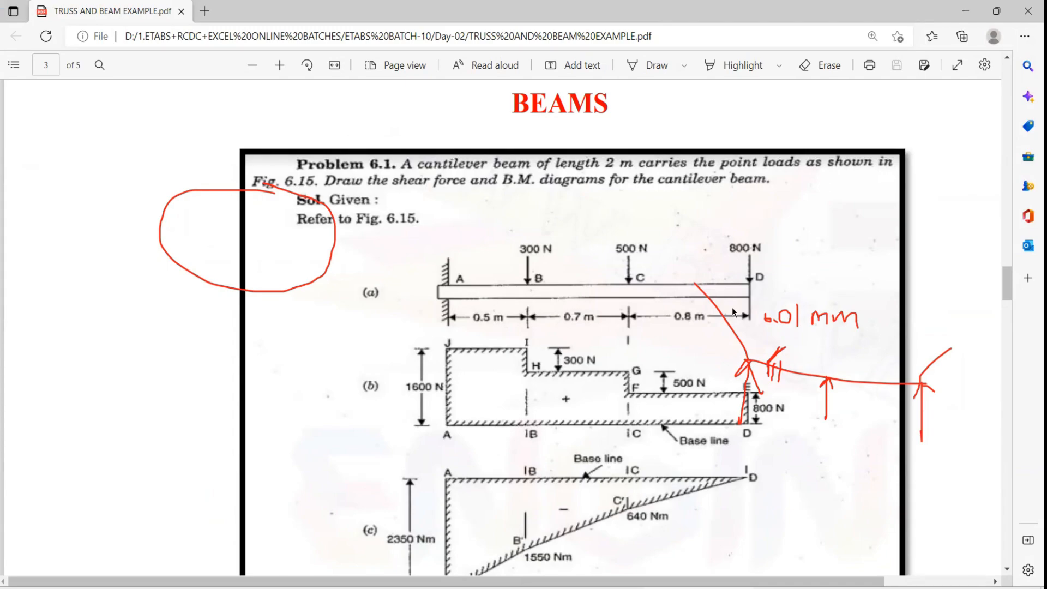
key(alt+Tab)
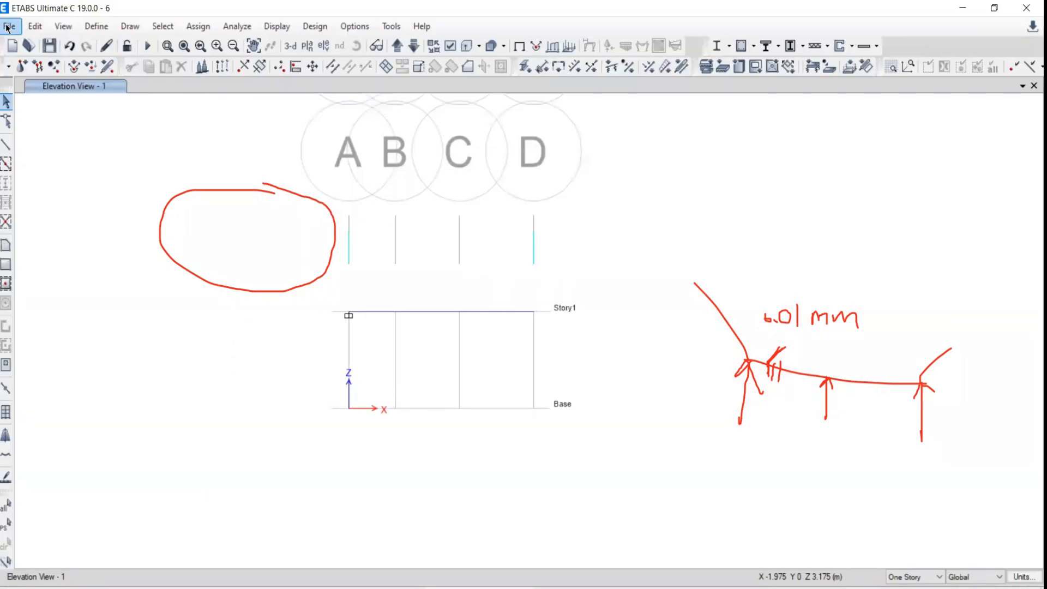
Step: Start a new model without saving changes to the current one, initialising it with the built-in settings
click(10, 26)
click(26, 50)
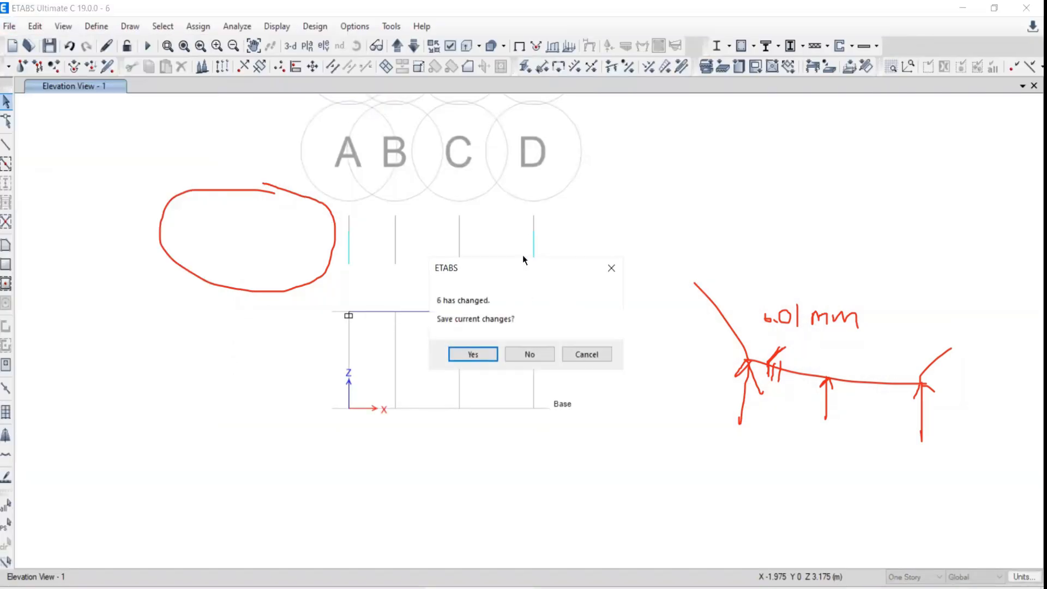
click(521, 354)
key(ctrl+n)
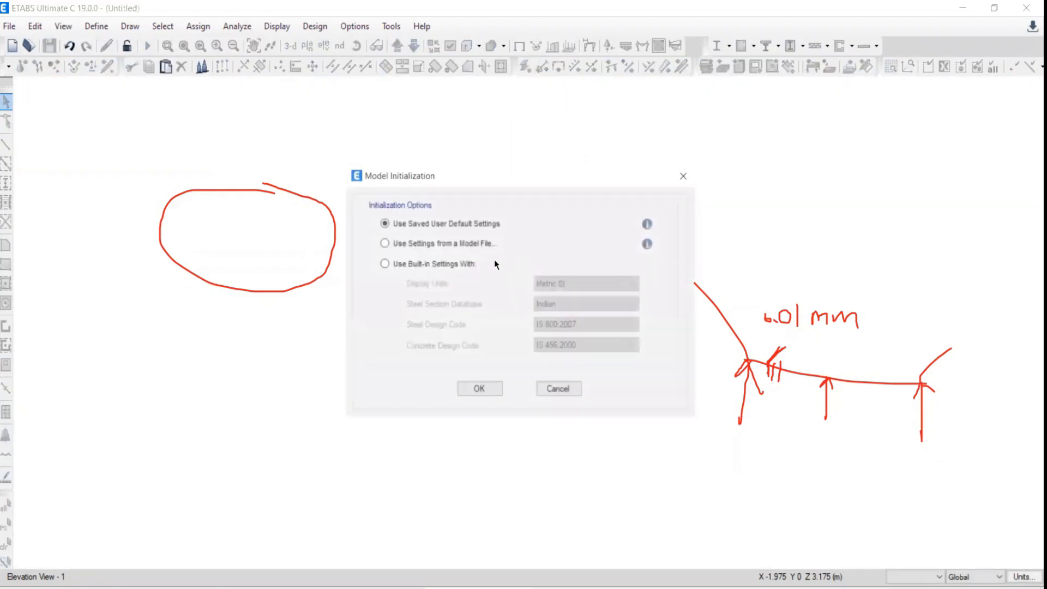
click(454, 263)
click(484, 389)
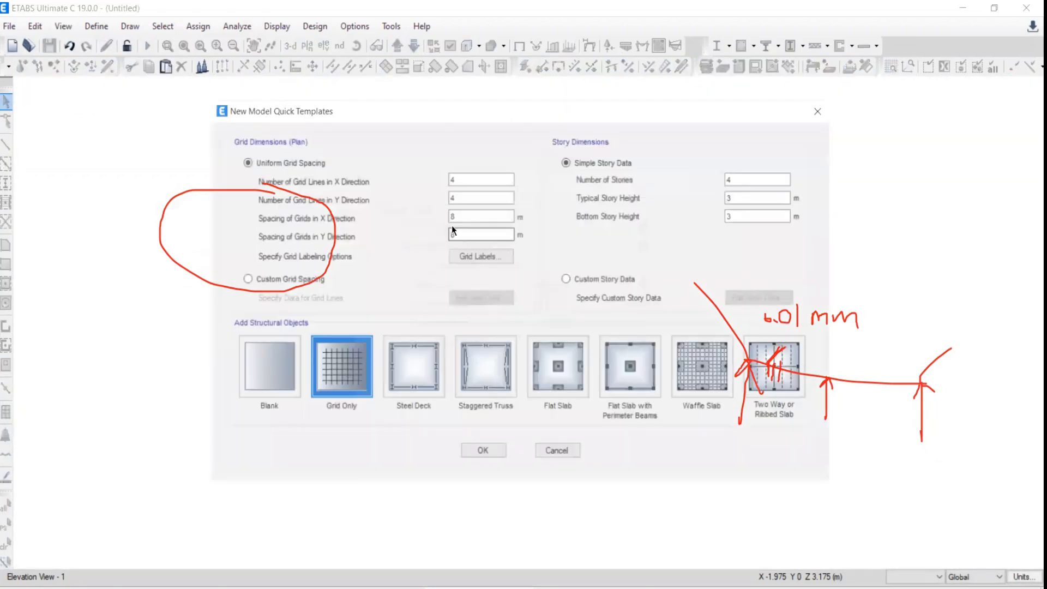
Step: Set the uniform grid to 2 lines in X and 1 line in Y, with 1 m spacing in Y
text(2)
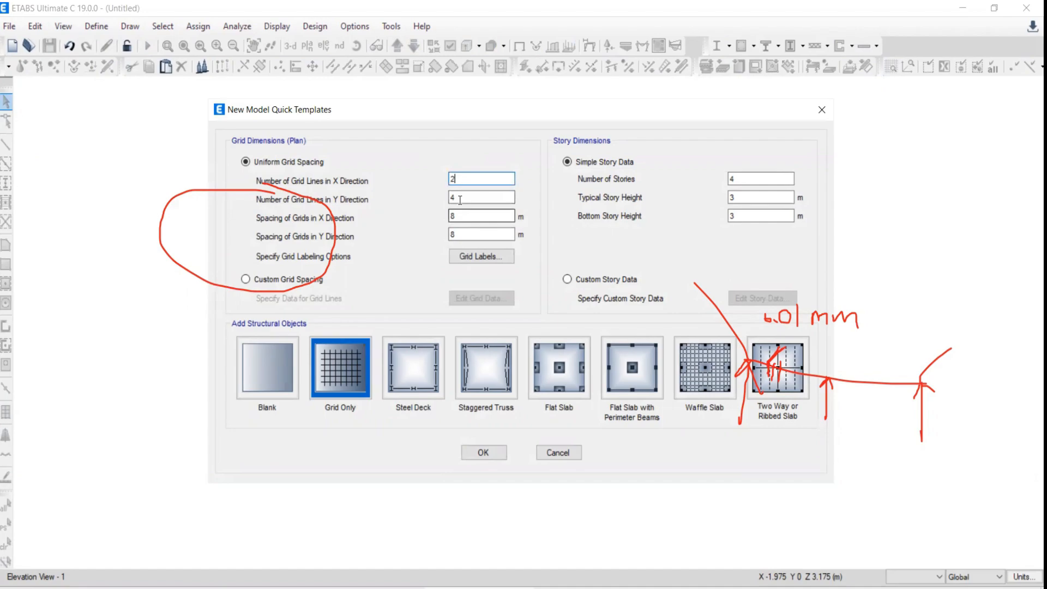
key(Tab)
text(1)
key(Tab)
key(Tab)
text(1)
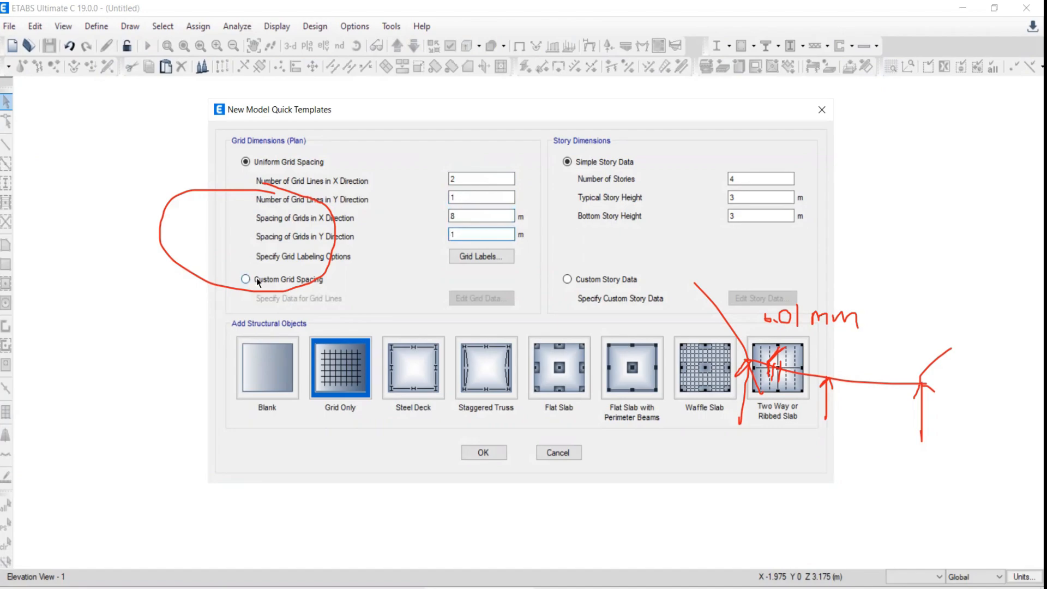
Step: Switch to custom grid spacing with data shown as spacing, check the beam length in the PDF, and set grid A's X spacing to 2 m
click(245, 279)
click(478, 299)
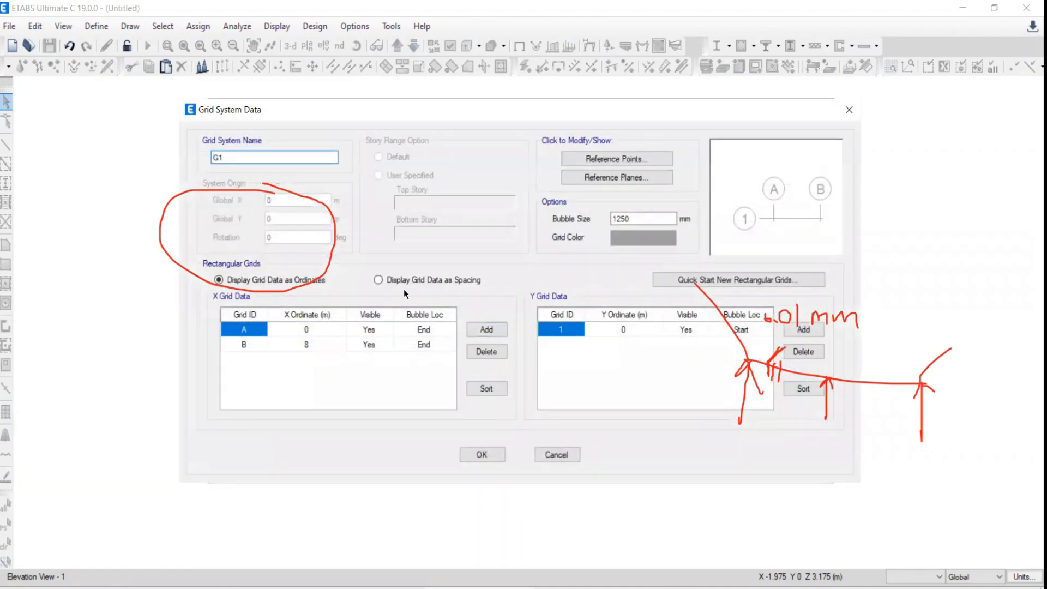
click(378, 279)
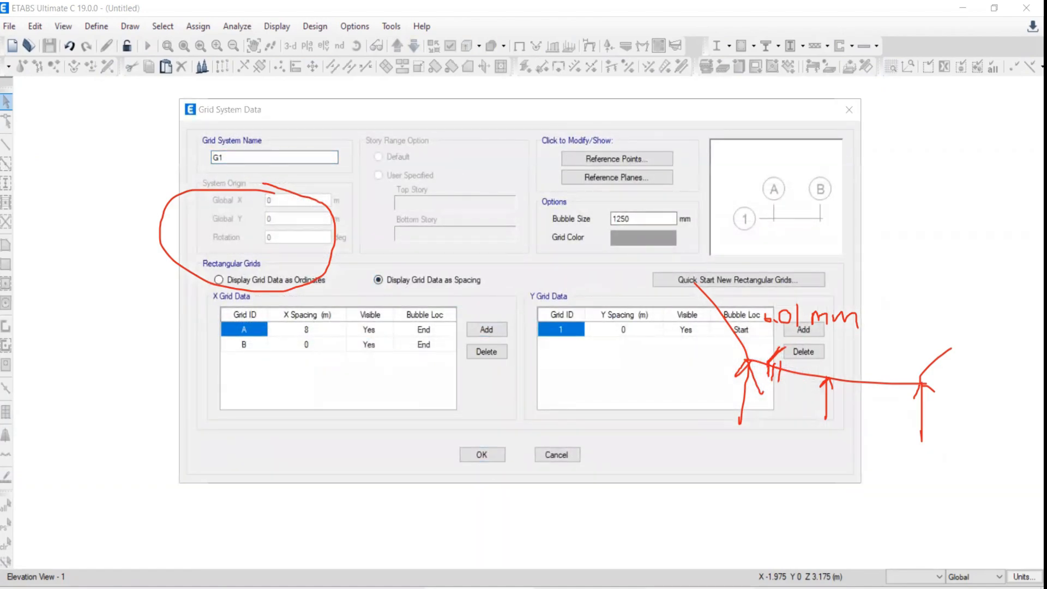
key(alt+Tab)
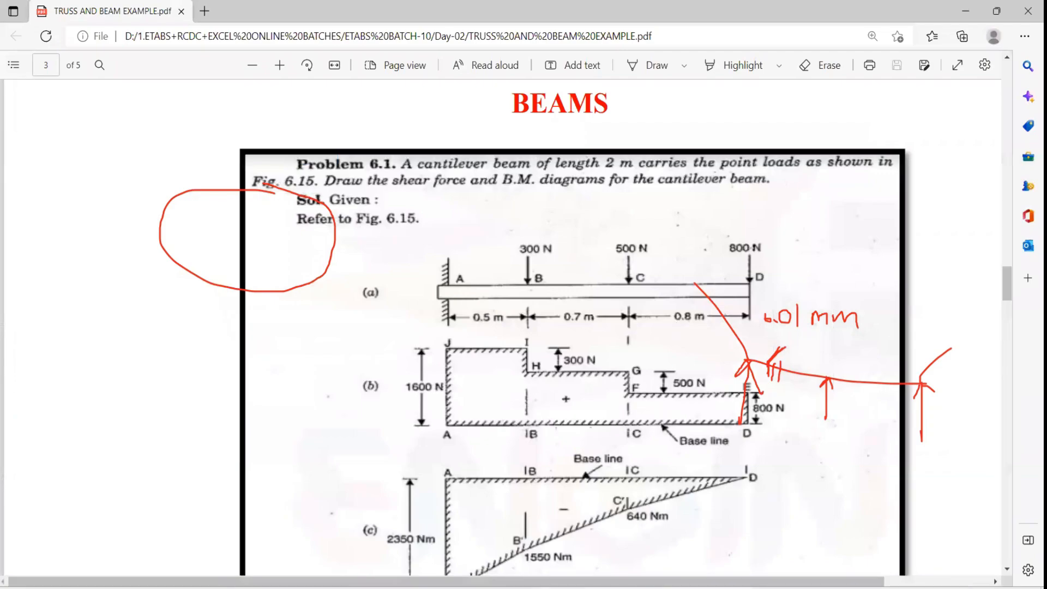
click(699, 587)
click(298, 330)
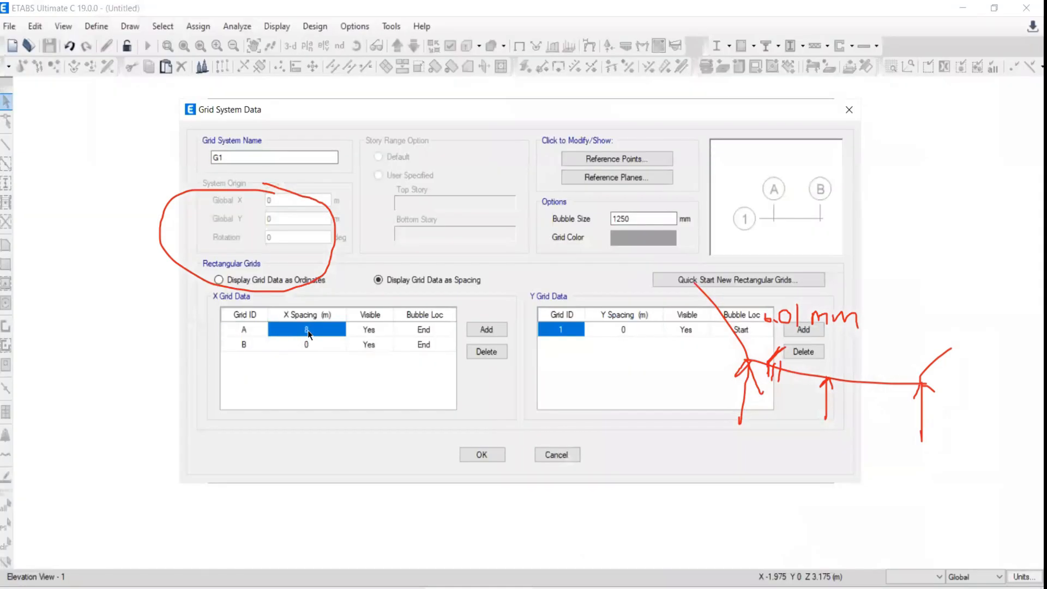
text(2)
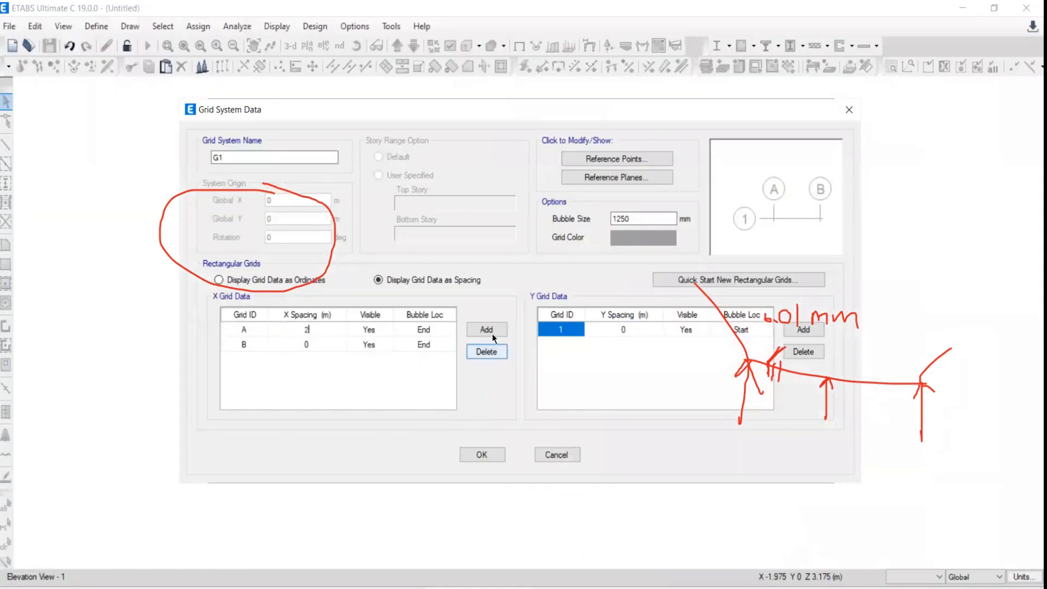
Step: Set the grid bubble size to 1000 mm and accept the grid system data
drag(638, 220, 535, 219)
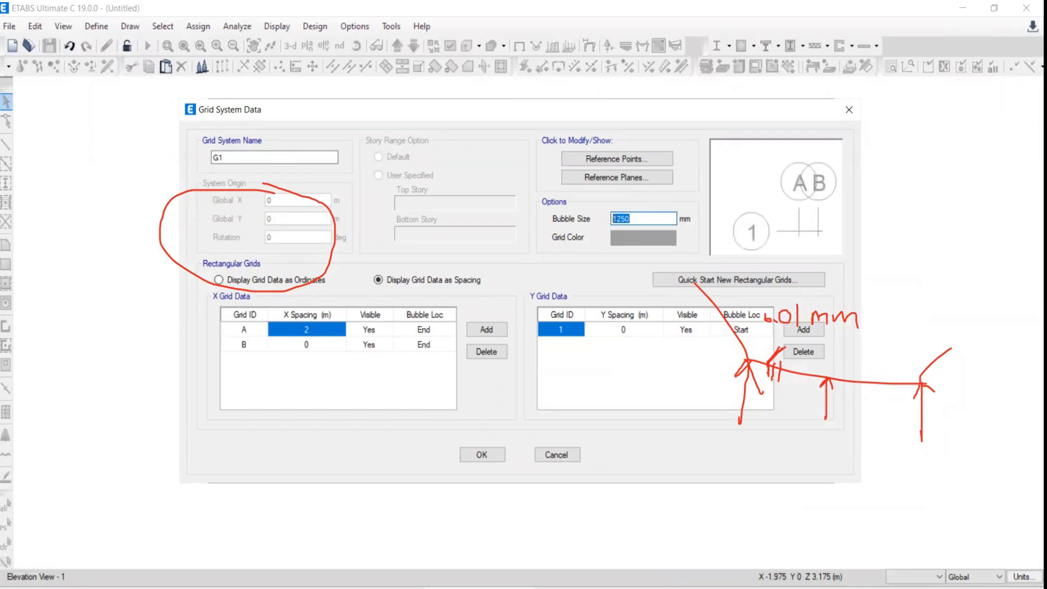
text(1000)
click(478, 455)
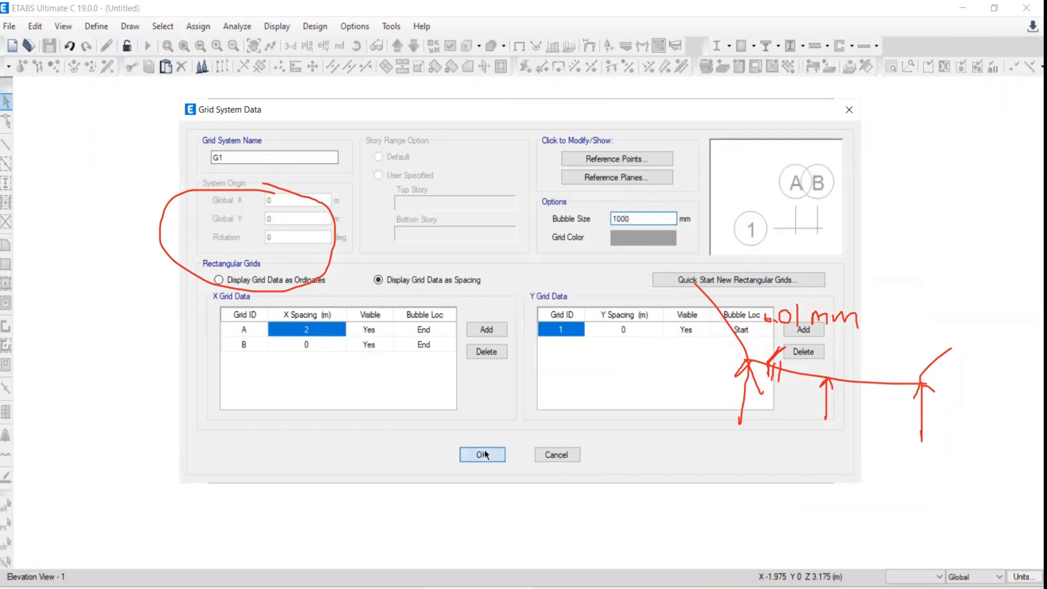
Step: Set the story data to 1 story with typical and bottom heights of 1 m, and create the grid-only model
text(1)
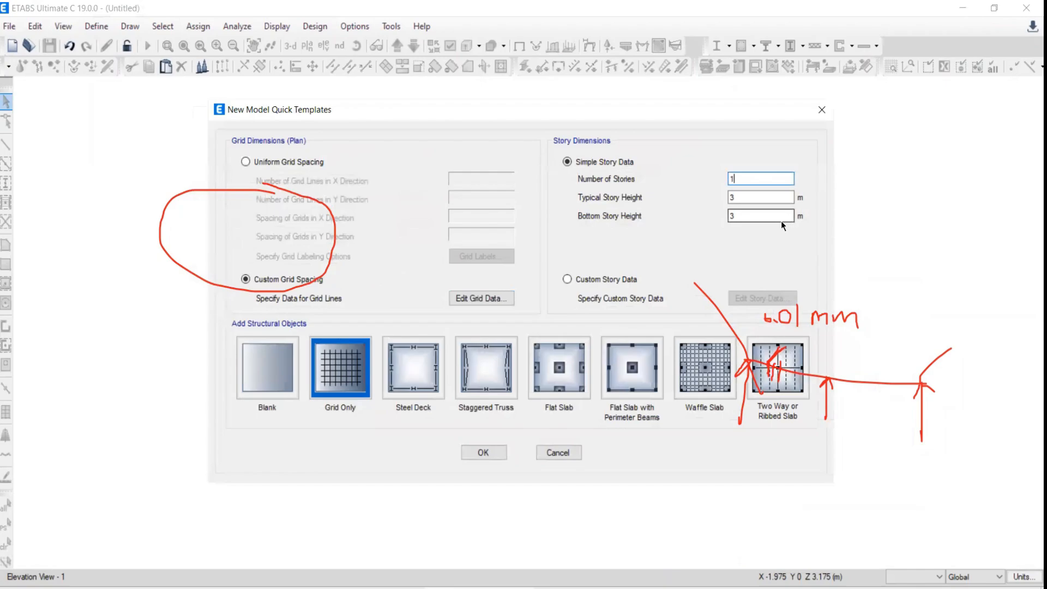
key(Tab)
text(1)
key(Tab)
text(1)
click(491, 454)
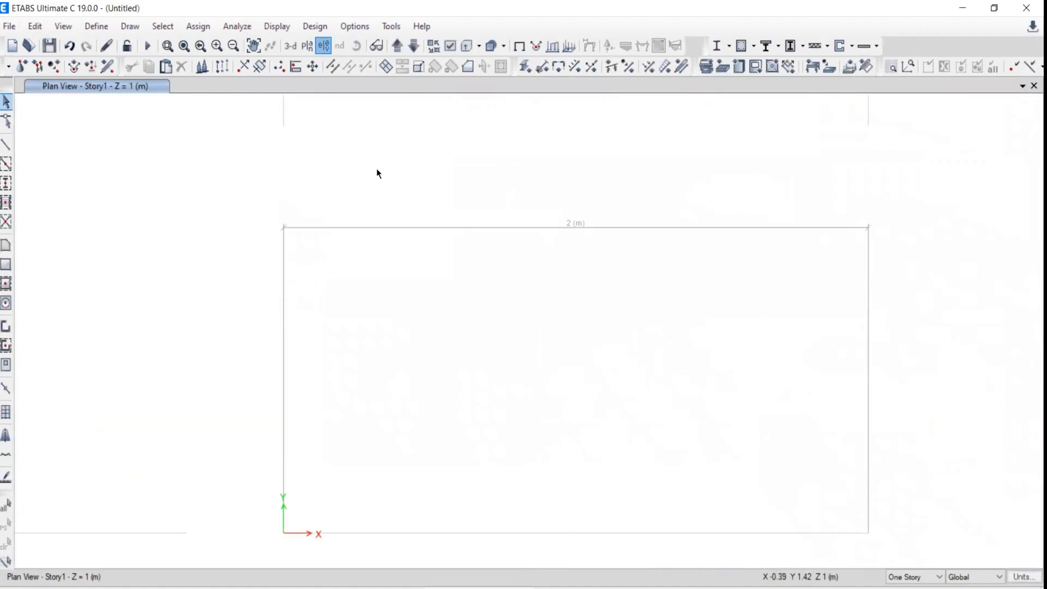
Step: Switch the view to the elevation along grid line 1
click(398, 240)
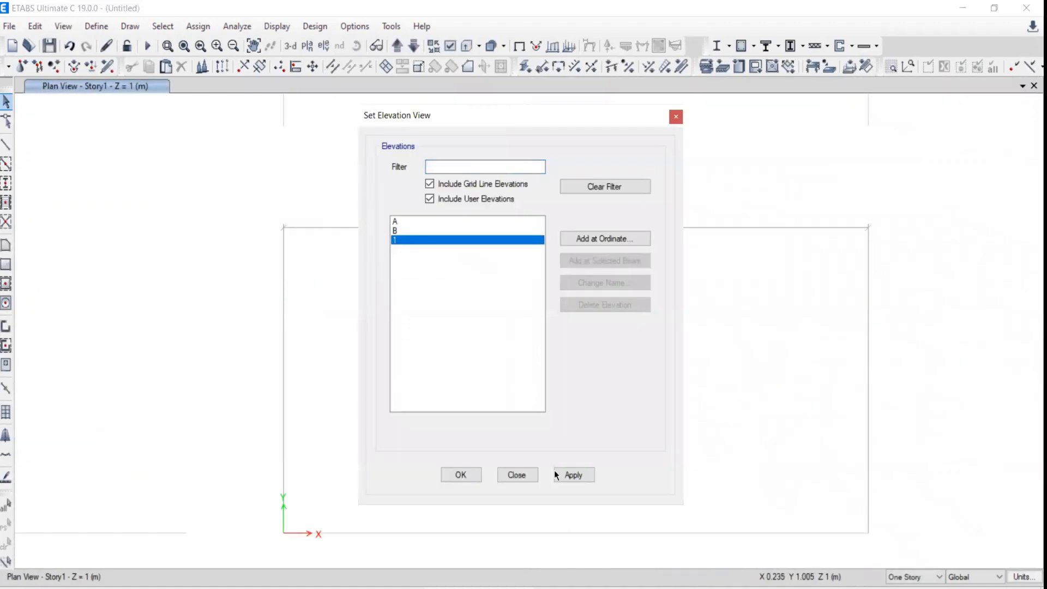
click(571, 476)
click(528, 476)
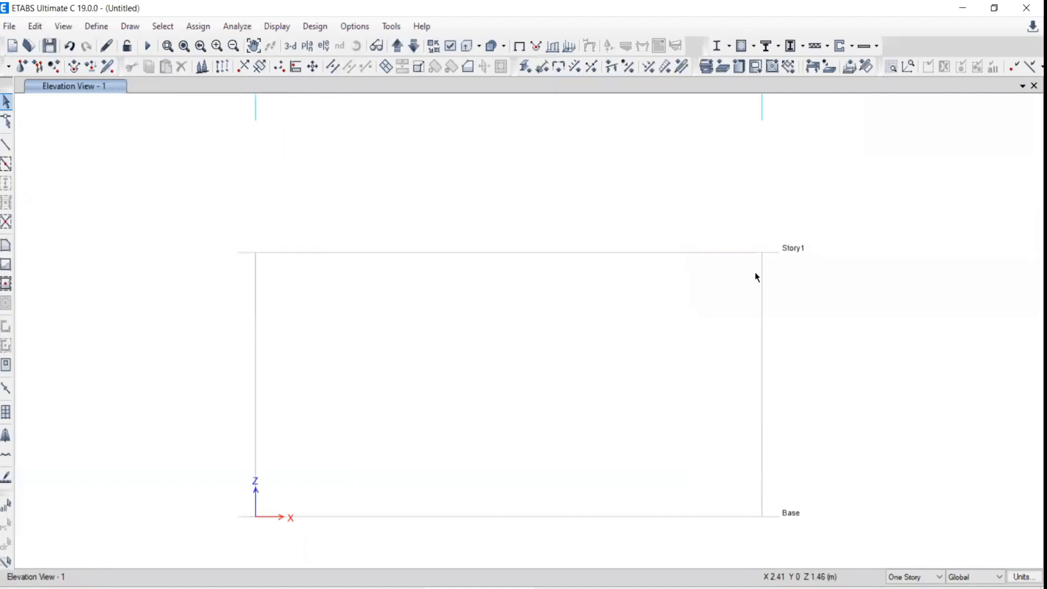
Step: Draw a 2 m beam along Story1 from grid A to grid B
click(6, 145)
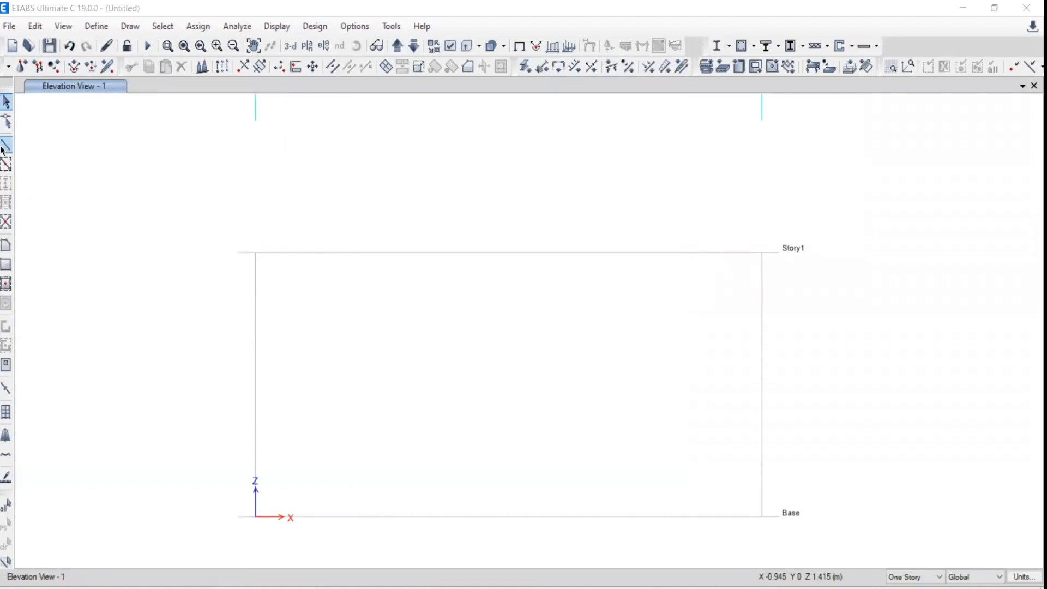
click(695, 158)
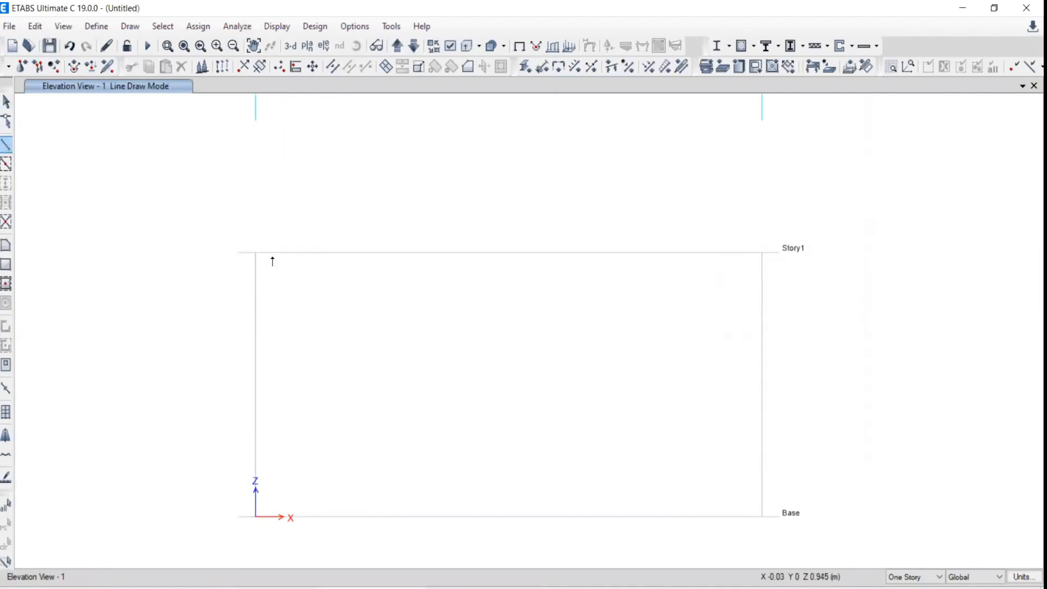
click(256, 253)
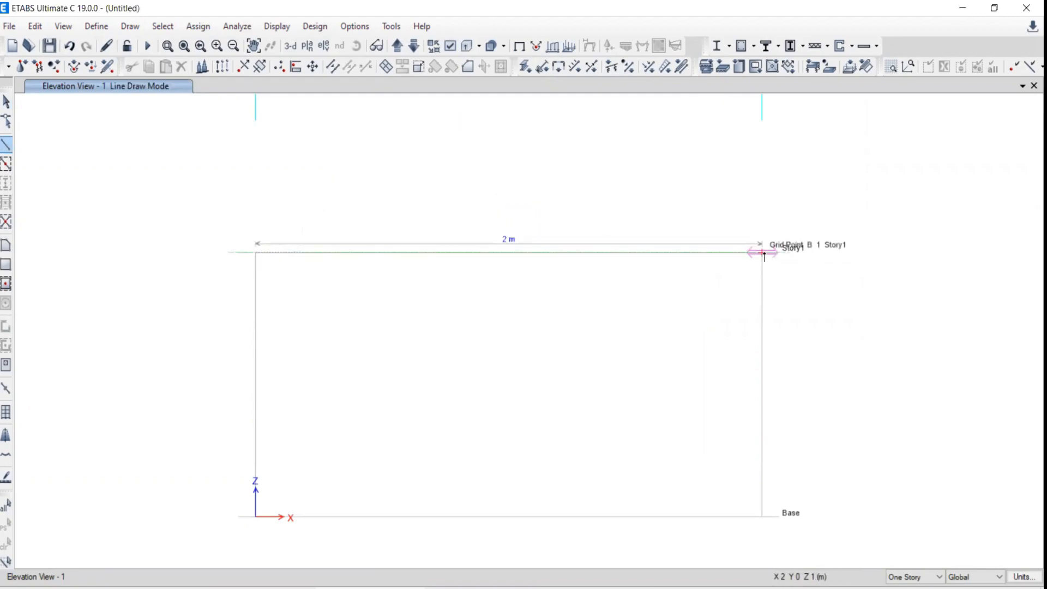
click(762, 254)
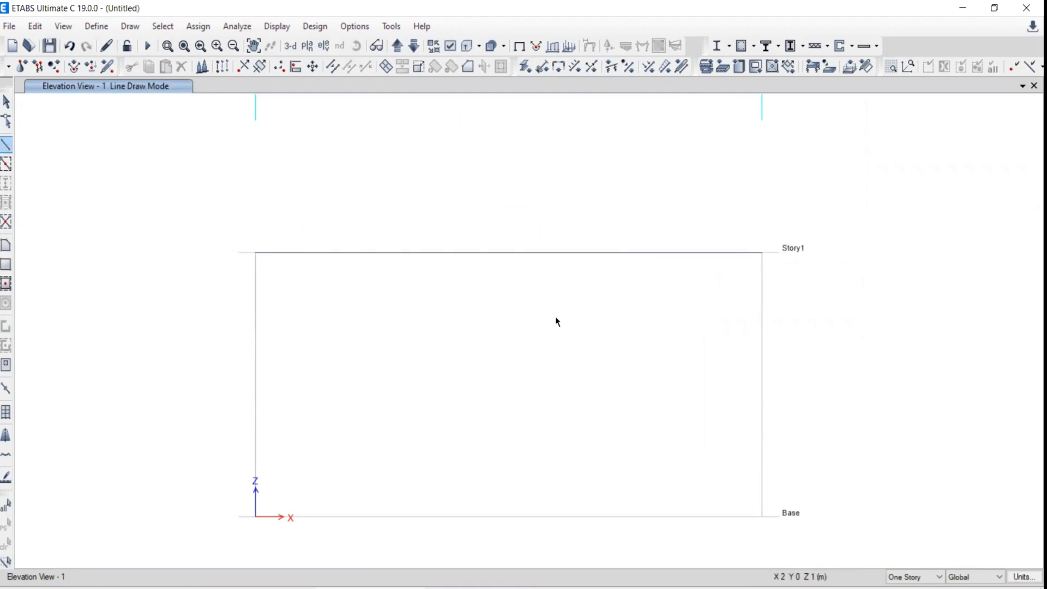
key(Escape)
click(6, 103)
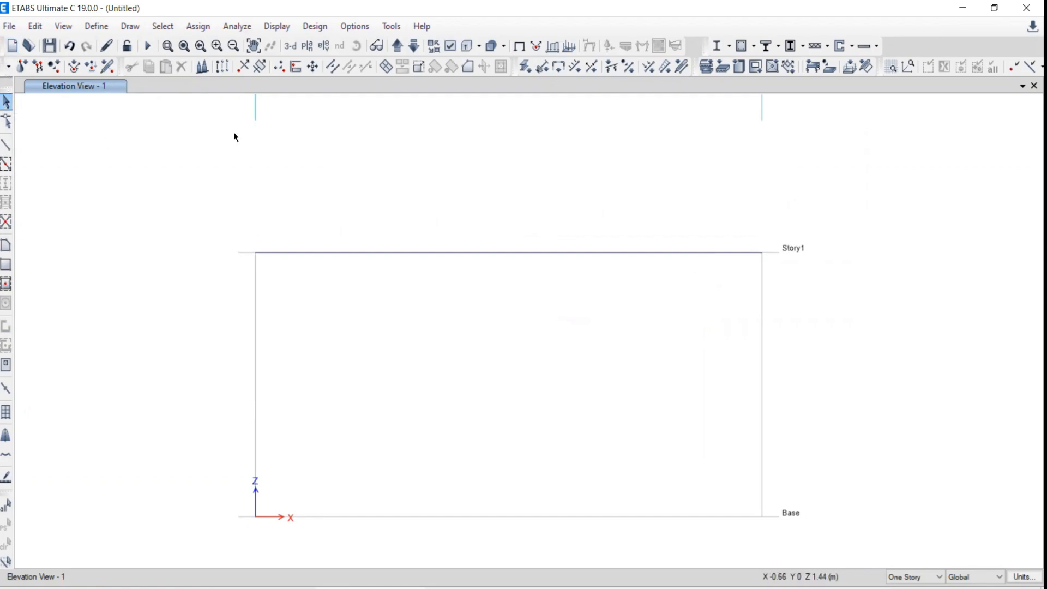
Step: Assign a fixed support to the beam's end joint at grid A, restraining all translations and rotations
drag(182, 212, 270, 283)
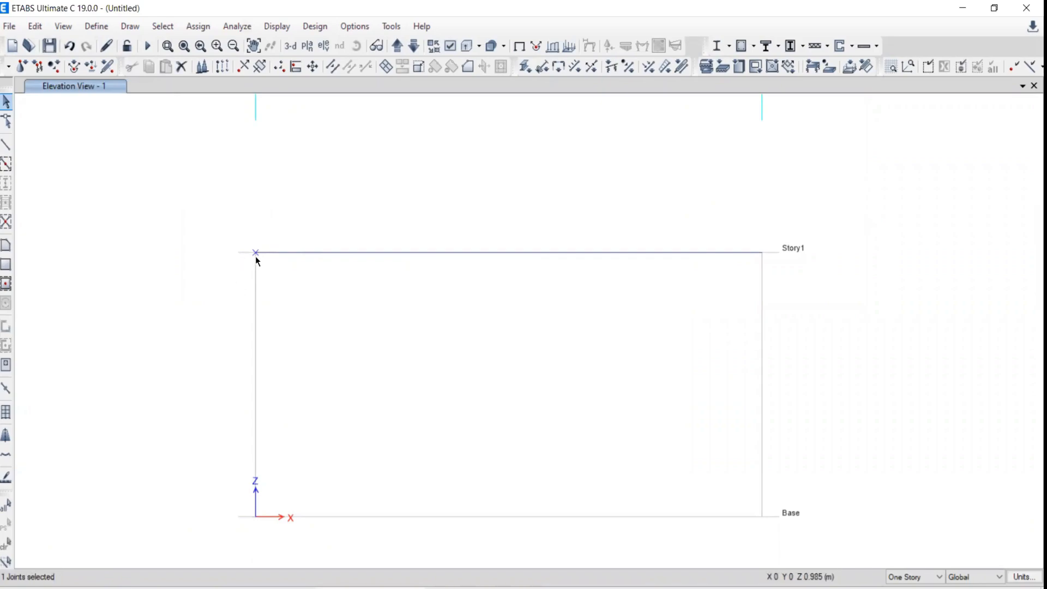
click(198, 26)
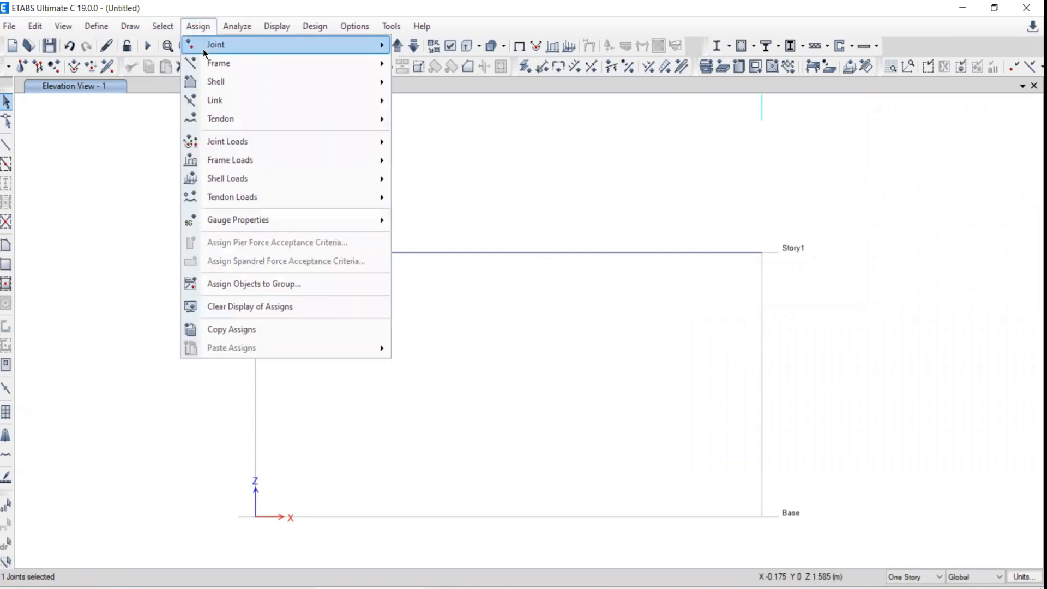
mouse_move(218, 45)
click(431, 44)
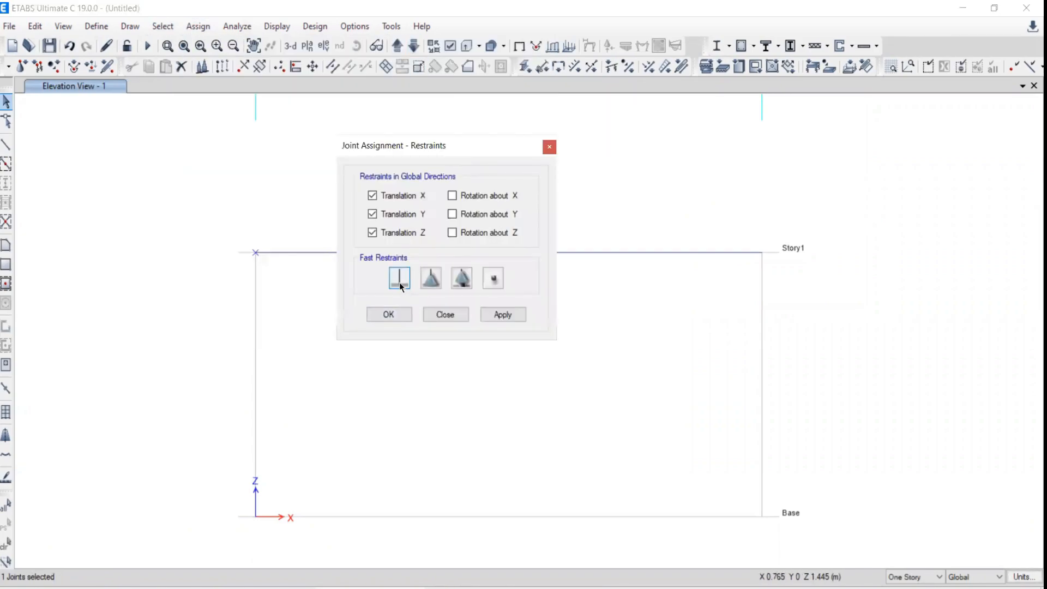
click(399, 281)
click(513, 315)
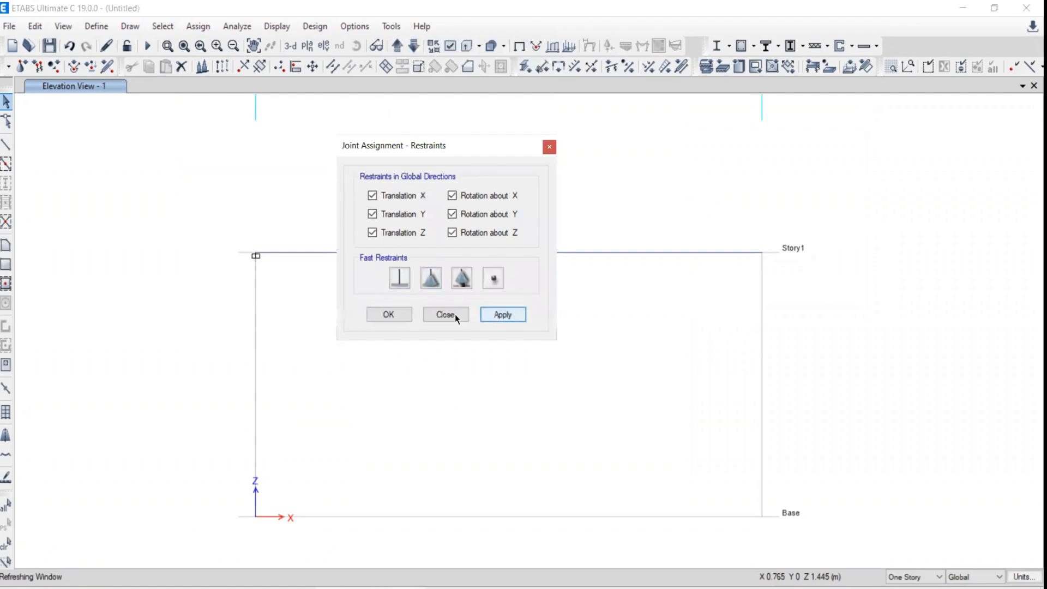
click(454, 314)
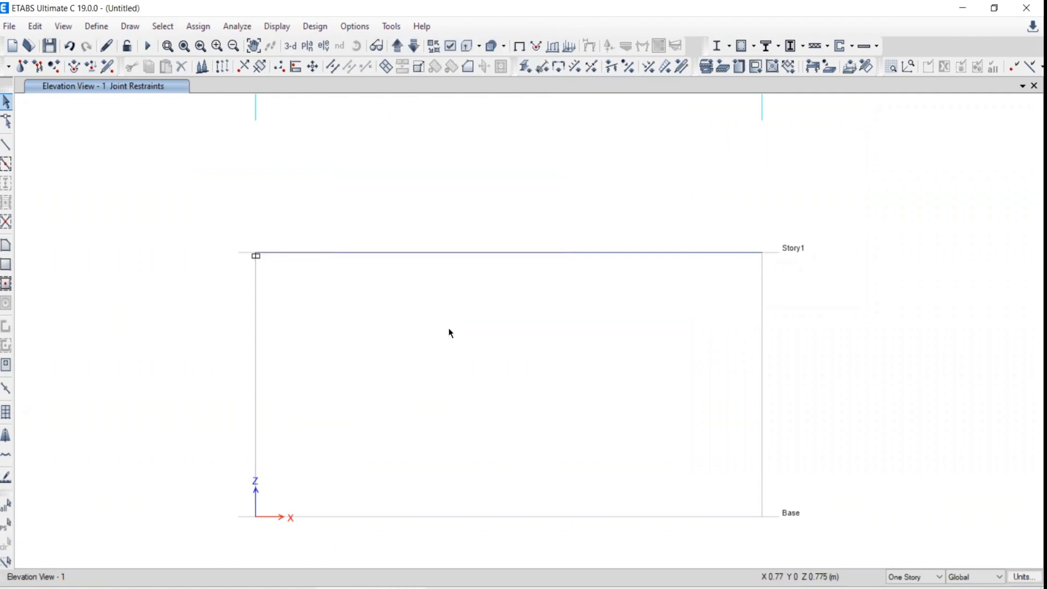
Step: Check the cantilever's point loads in the PDF, and start a frame point load assignment on the beam with the Live pattern
key(alt+Tab)
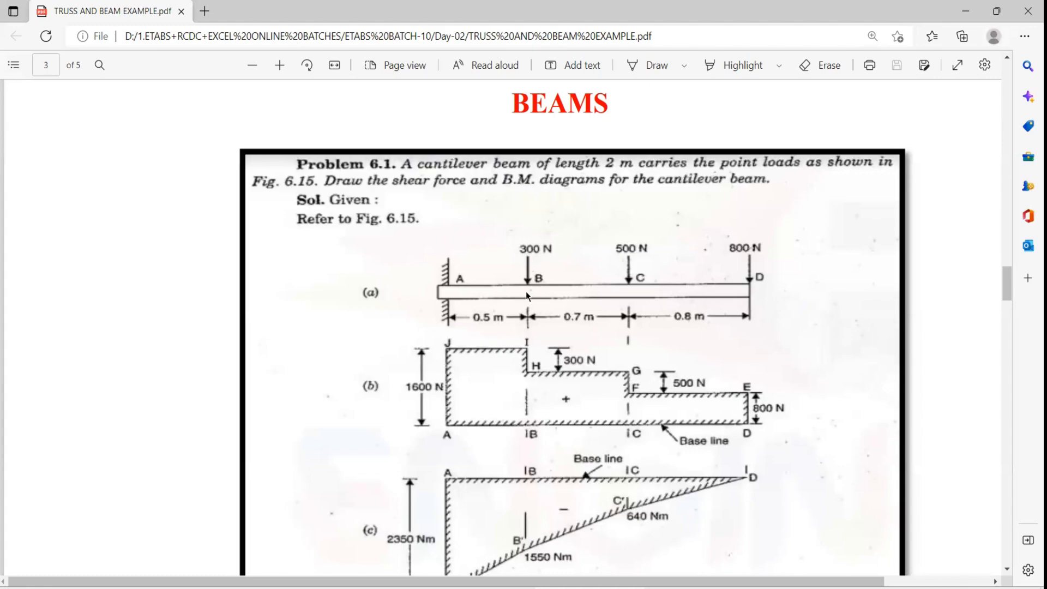
click(371, 587)
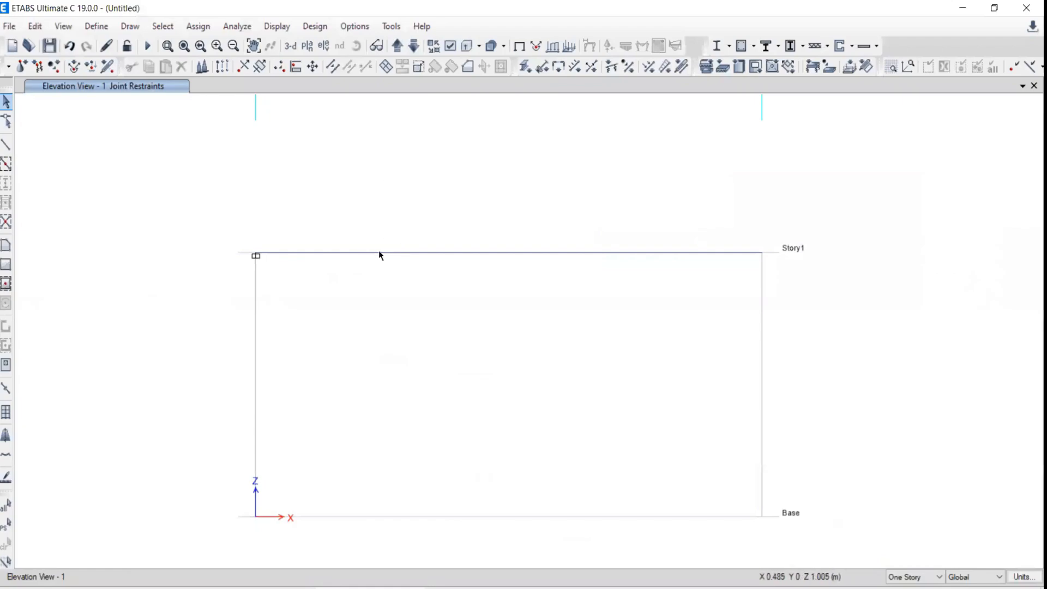
click(419, 252)
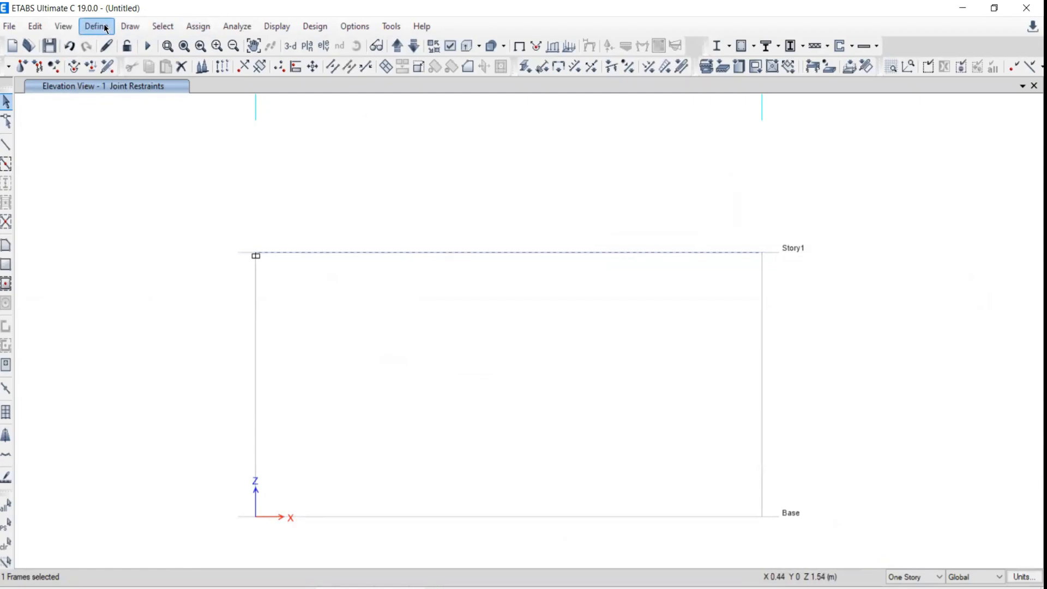
click(192, 28)
mouse_move(219, 161)
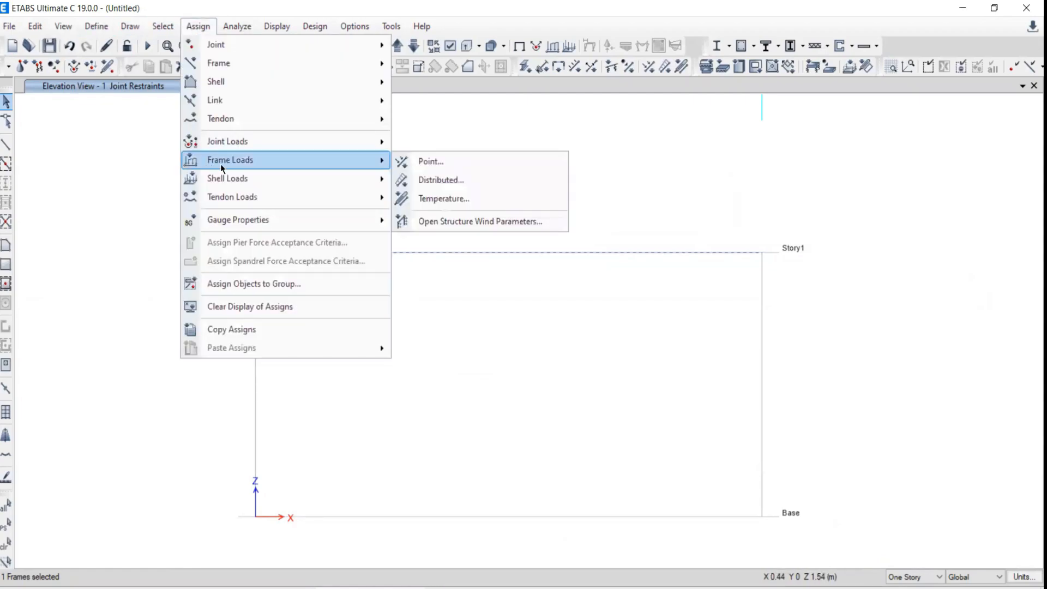
mouse_move(222, 143)
click(434, 162)
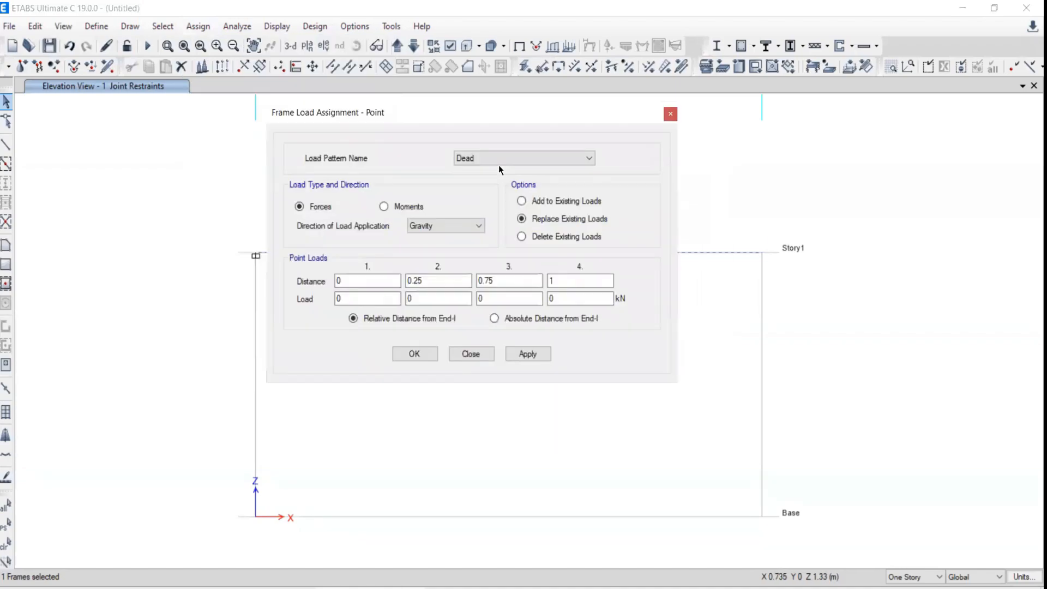
click(482, 157)
click(466, 175)
drag(420, 120, 308, 51)
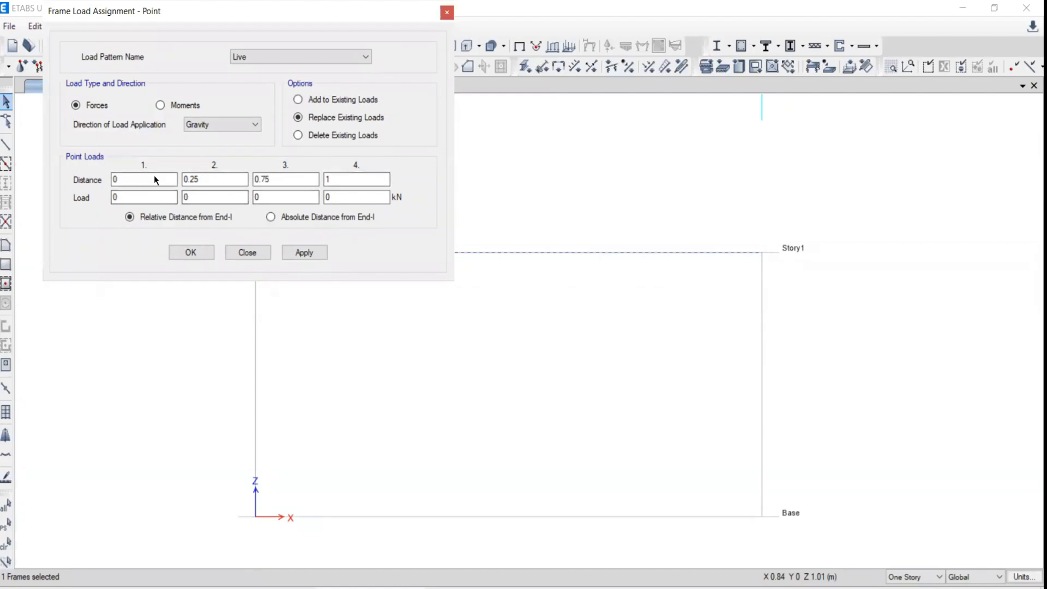
Step: Define the point load positions by absolute distance from End-I, keeping the beam in sight
click(271, 216)
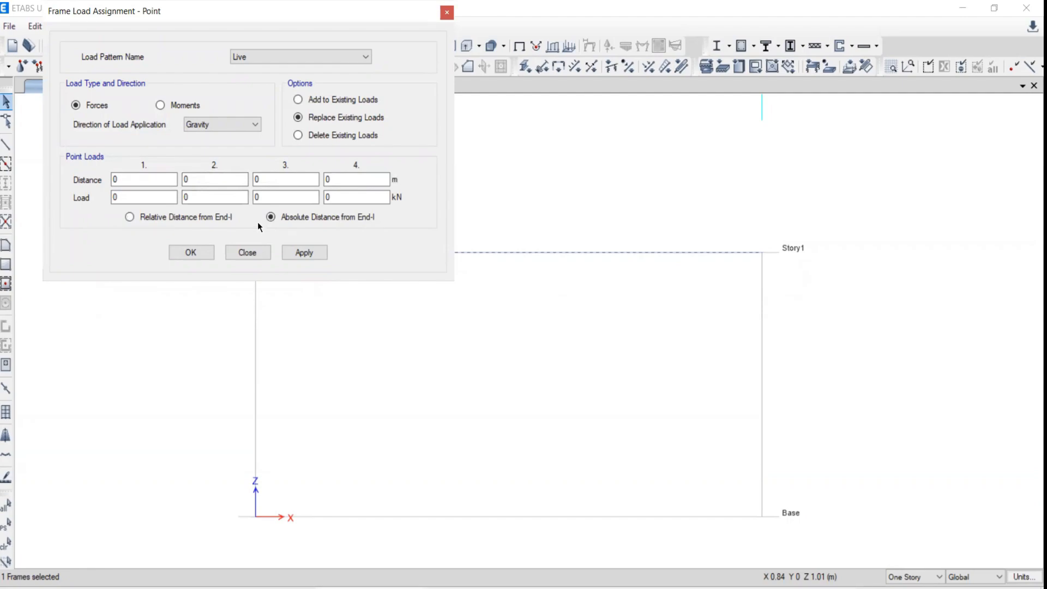
click(189, 217)
click(271, 217)
drag(116, 15, 858, 54)
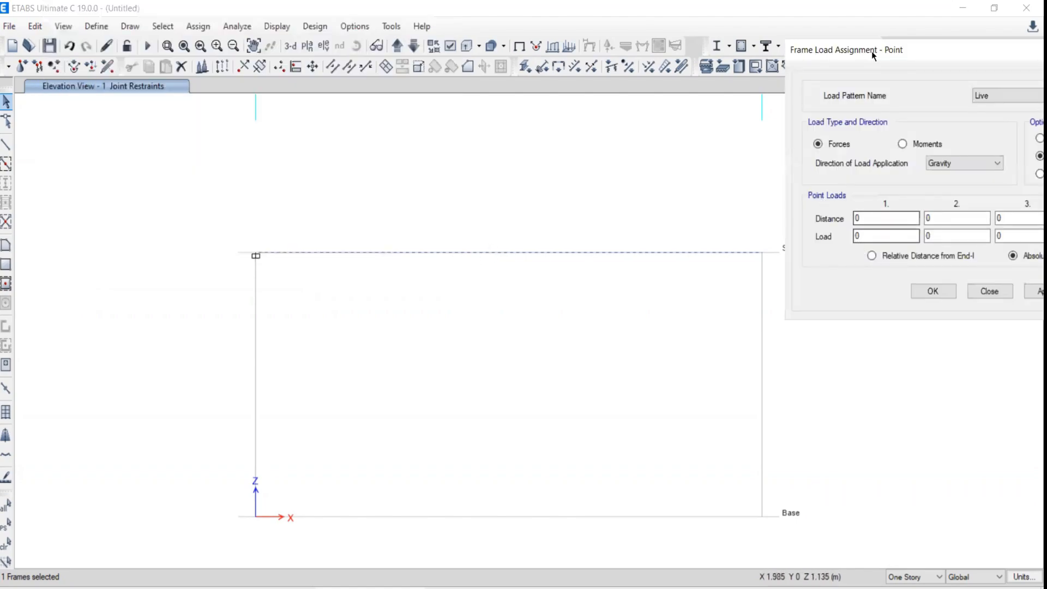
drag(863, 54, 800, 32)
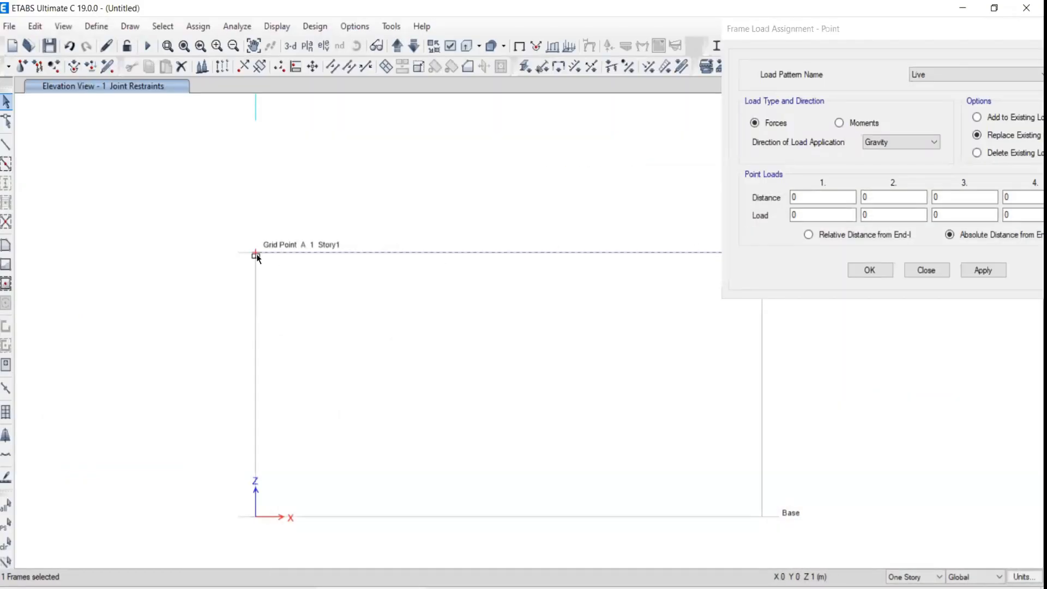
Step: Apply a 0.3 kN gravity point load at 0.5 m from the beam's fixed end
middle_drag(679, 264, 357, 258)
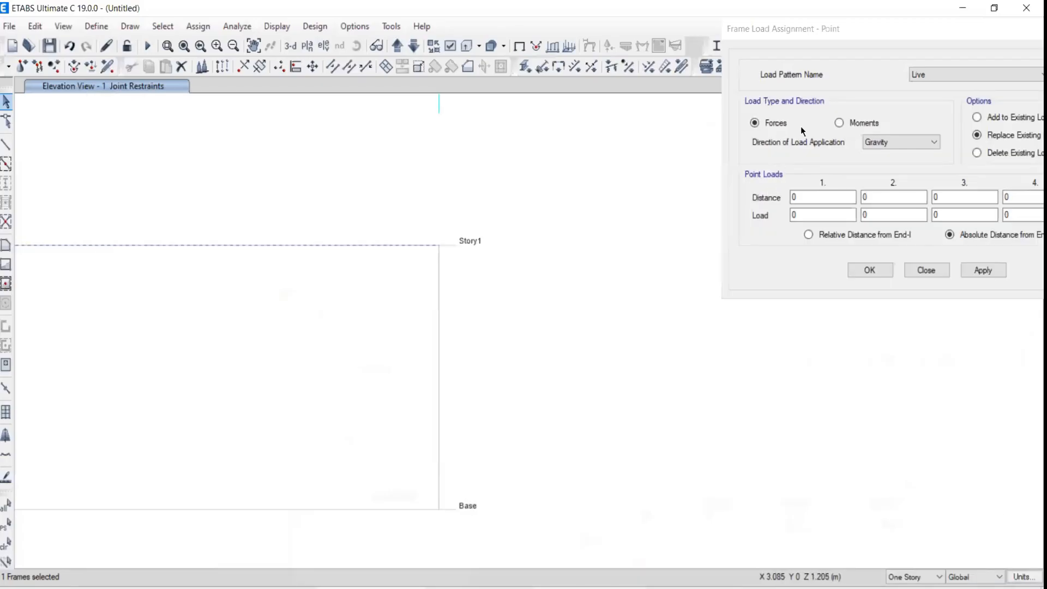
double_click(808, 196)
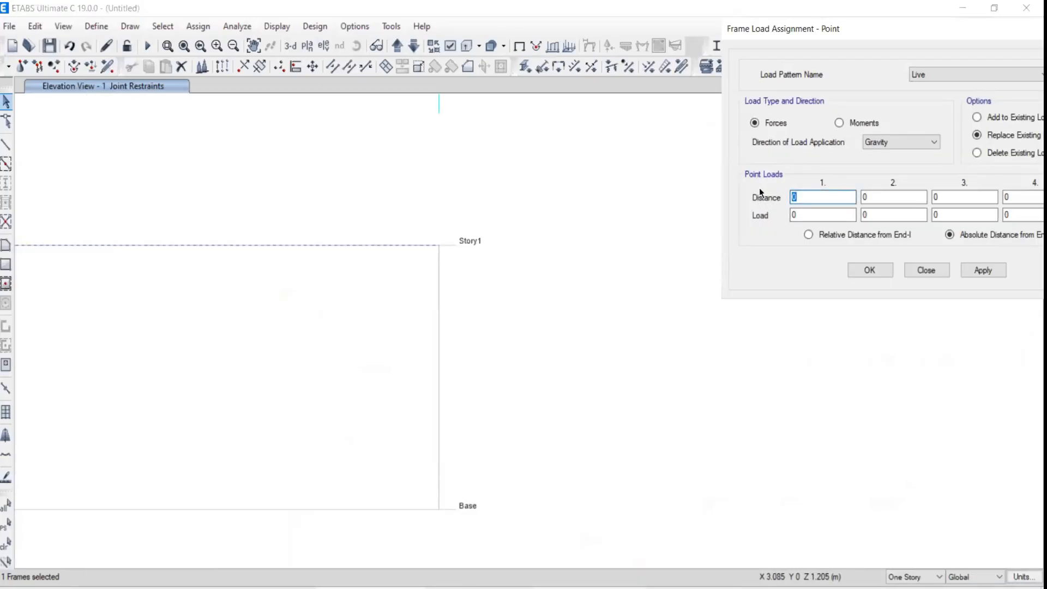
text(0.5)
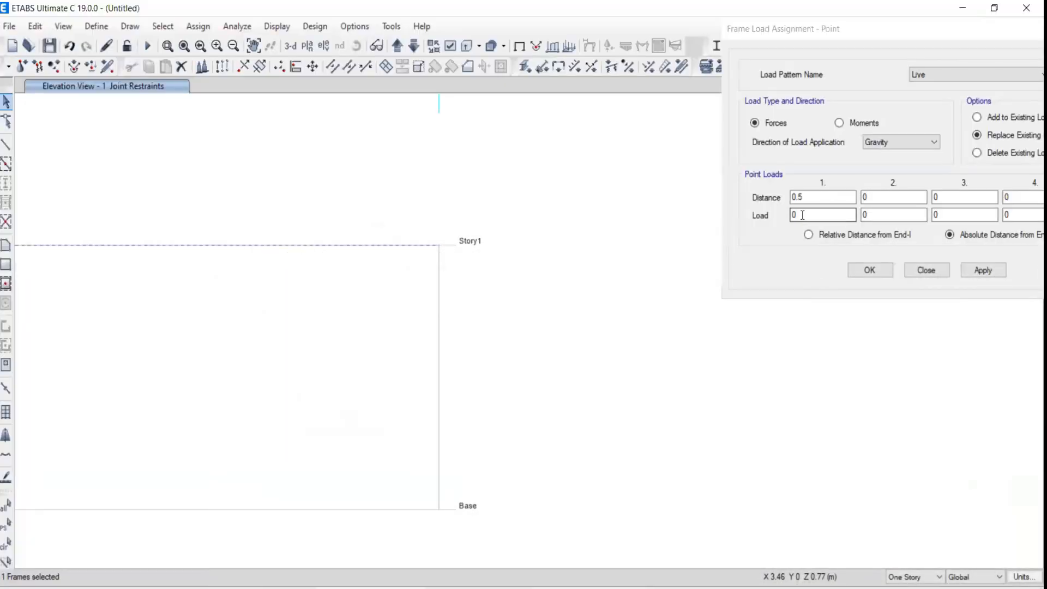
drag(796, 27, 656, 19)
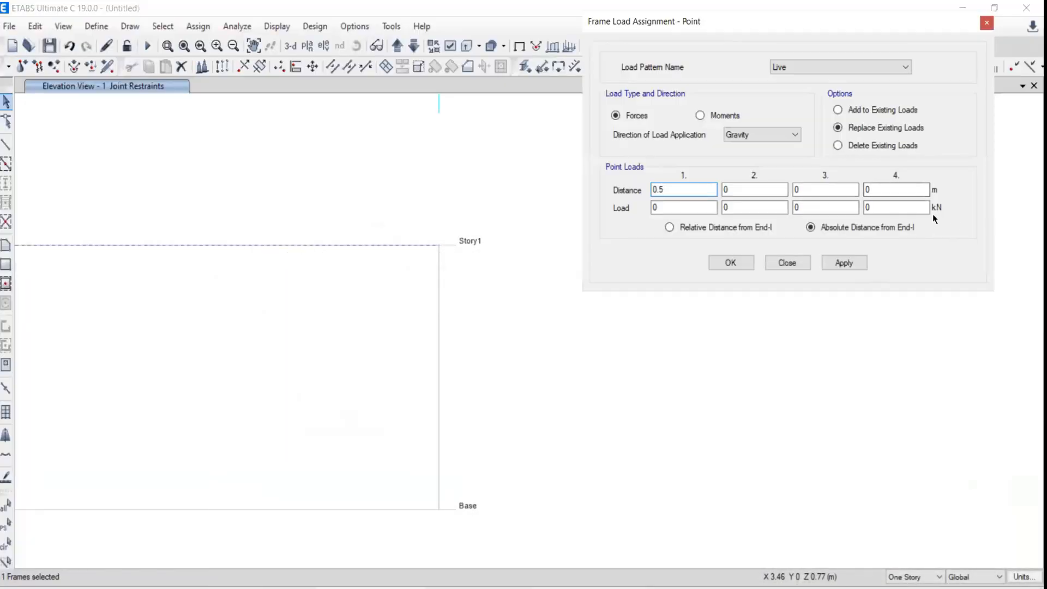
drag(681, 206, 581, 204)
text(0.3)
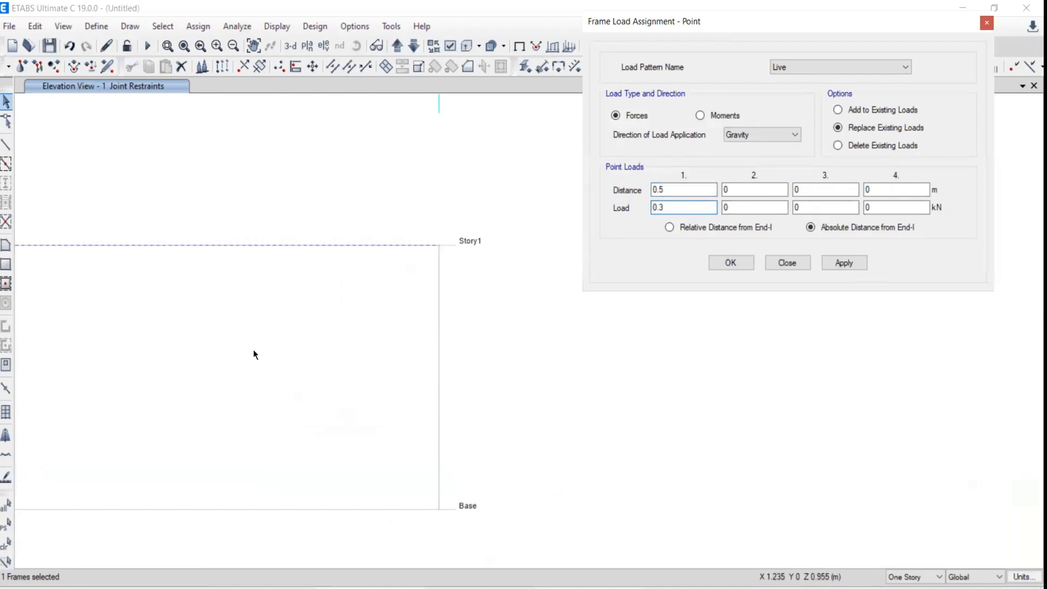
scroll(271, 350, down, 3)
scroll(217, 337, up, 3)
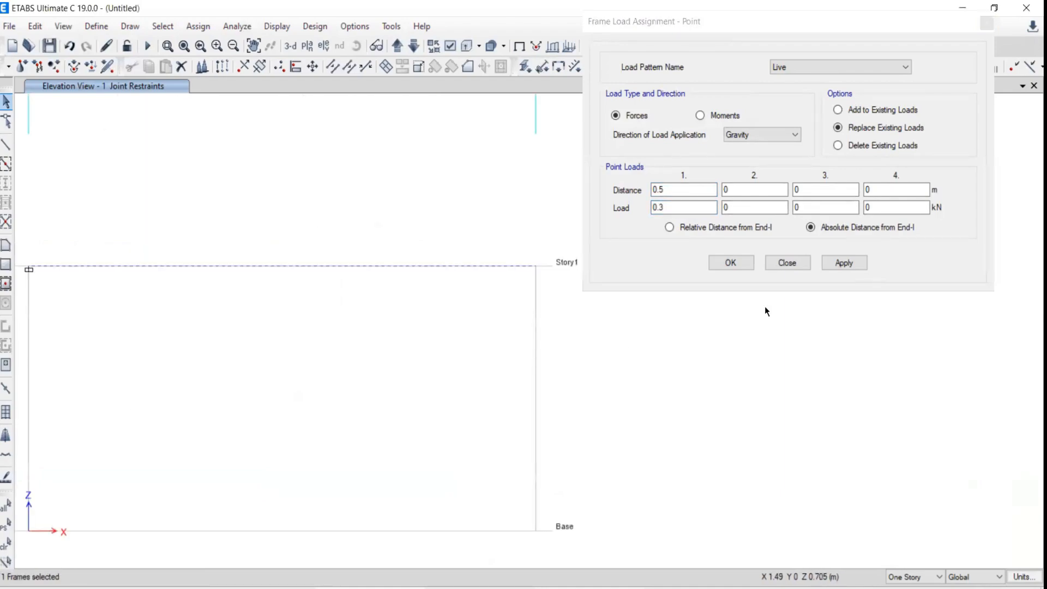
click(841, 263)
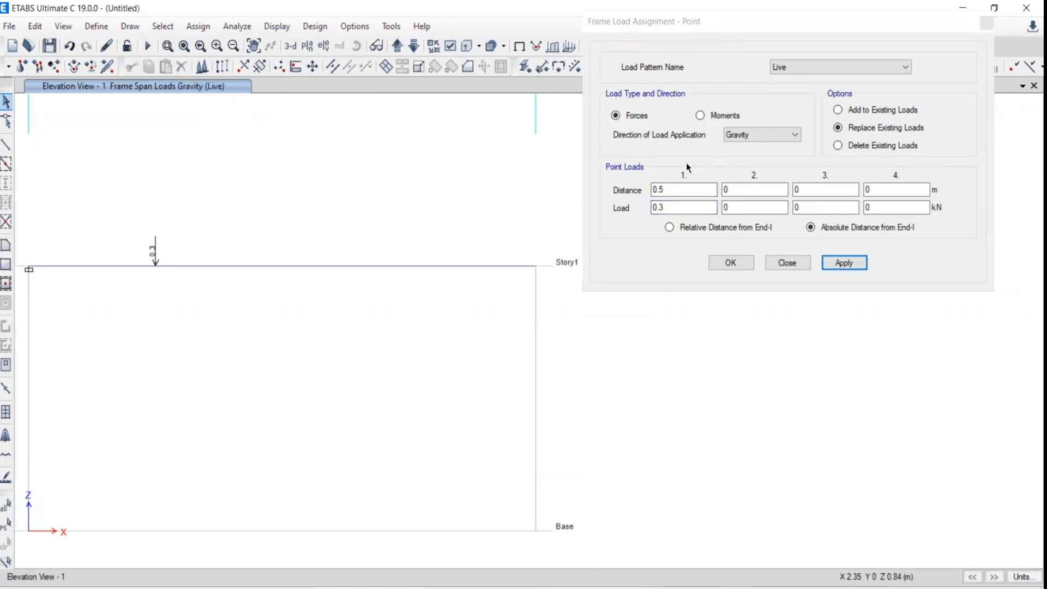
Step: Check the load spacing in the PDF, select the beam, and set the point load to 0.5 kN at 1.2 m from End-I
drag(677, 190, 603, 196)
text(0)
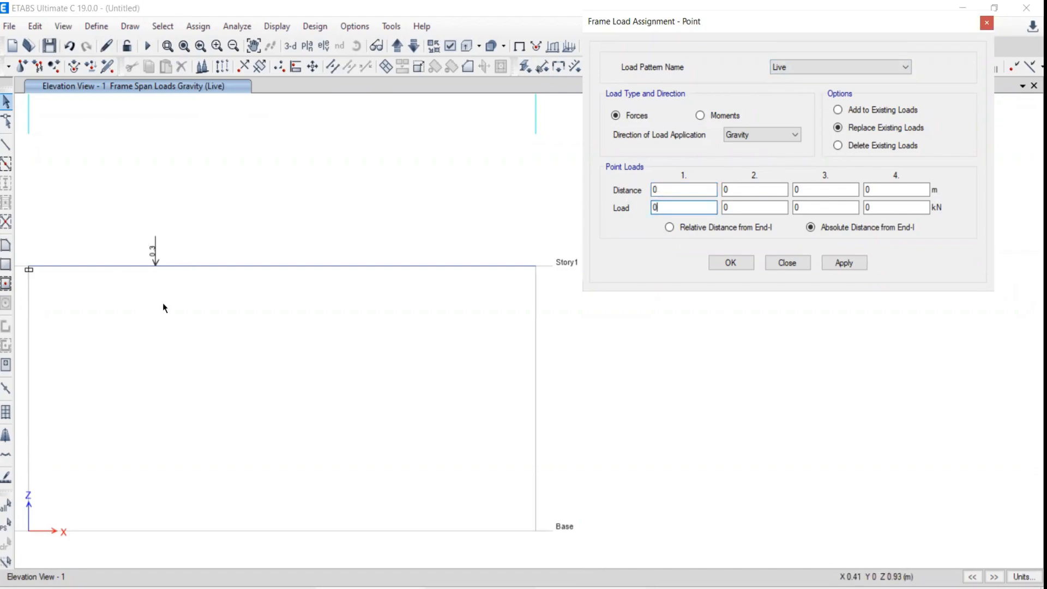
key(alt+Tab)
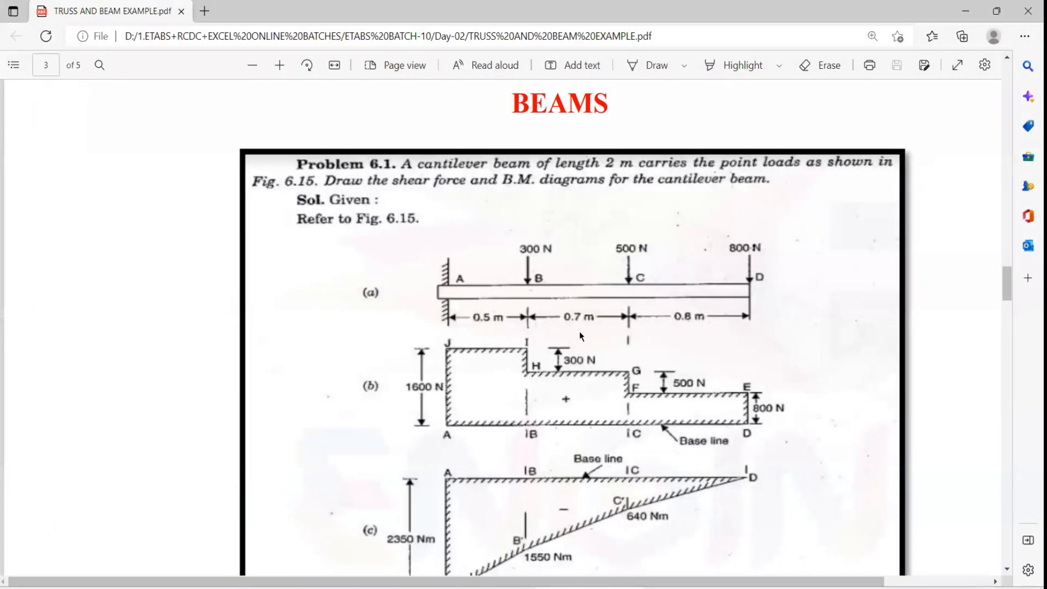
key(alt+Tab)
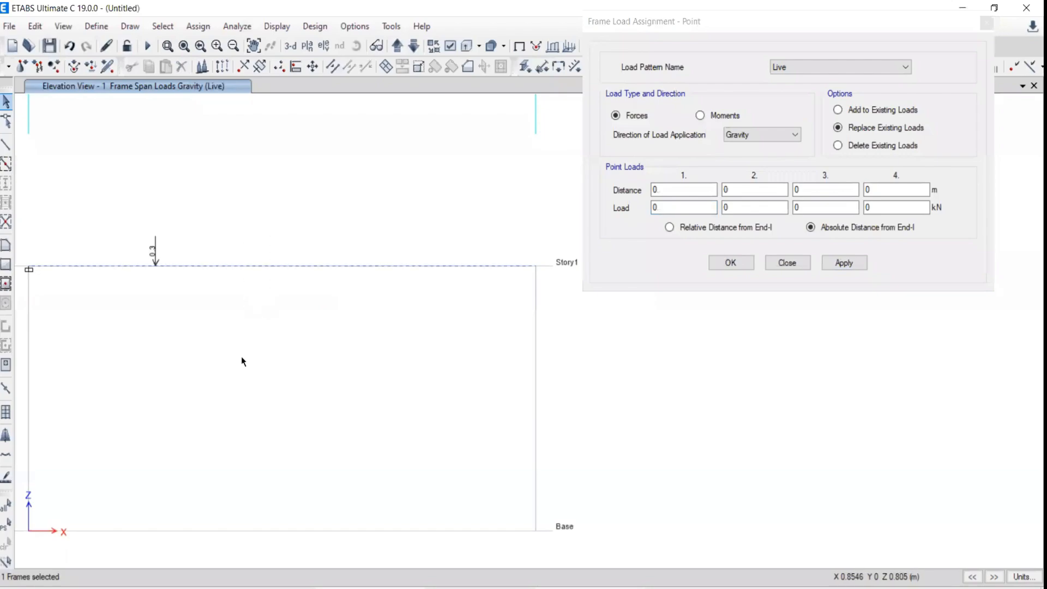
drag(658, 191, 571, 184)
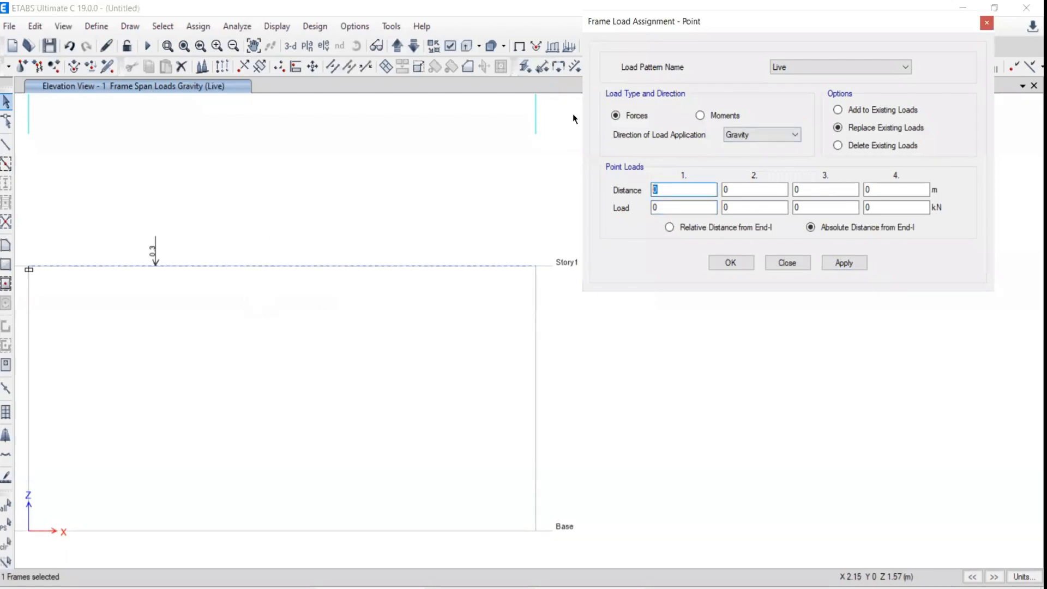
text(1.2)
drag(669, 207, 634, 206)
text(0.5)
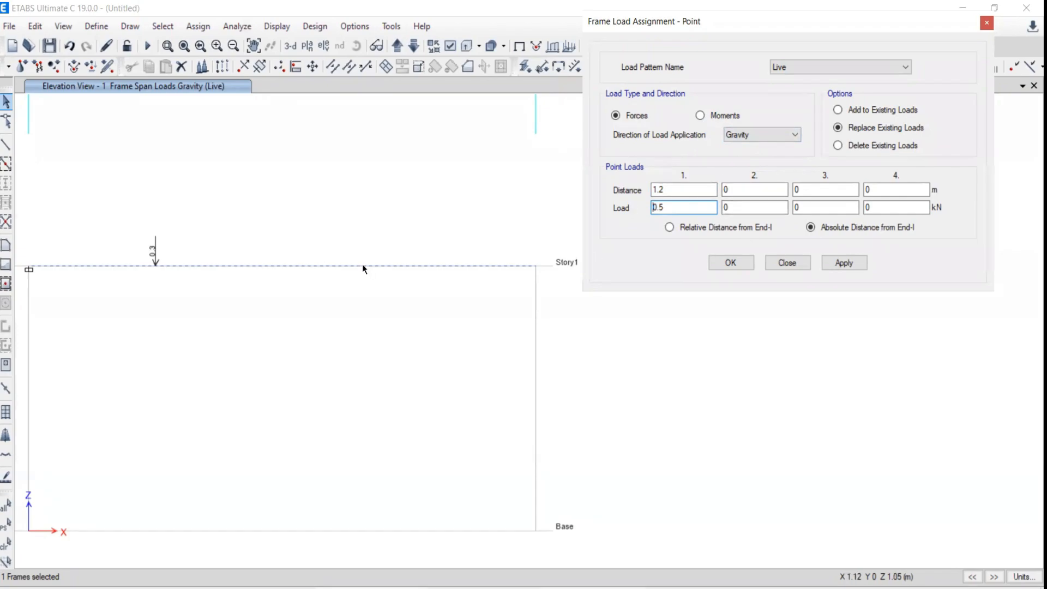
Step: Try applying the 0.5 kN point load as a replacement for the beam's existing loads, and undo that assignment
click(849, 267)
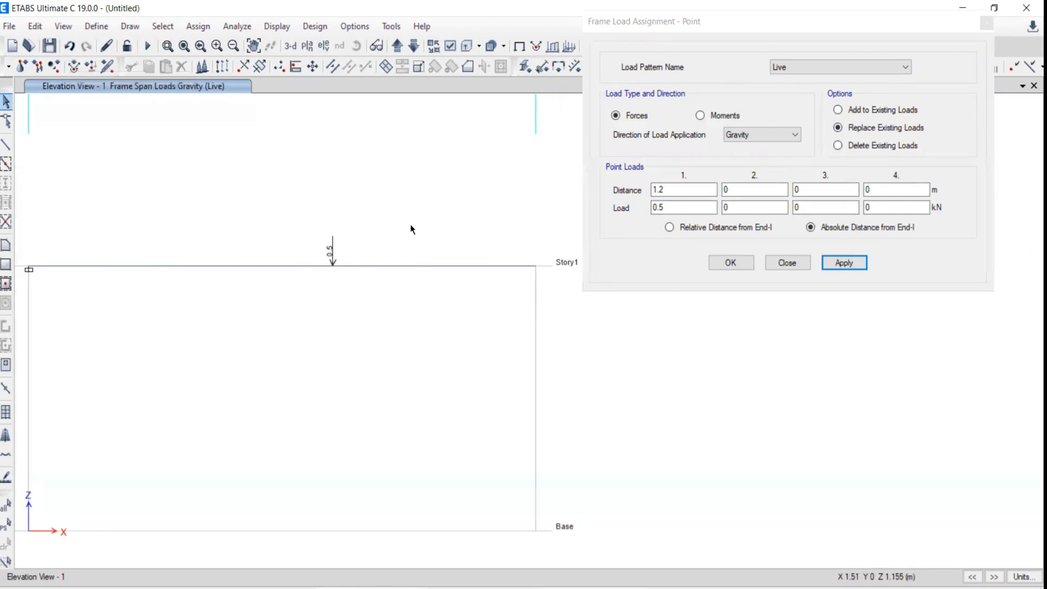
click(35, 29)
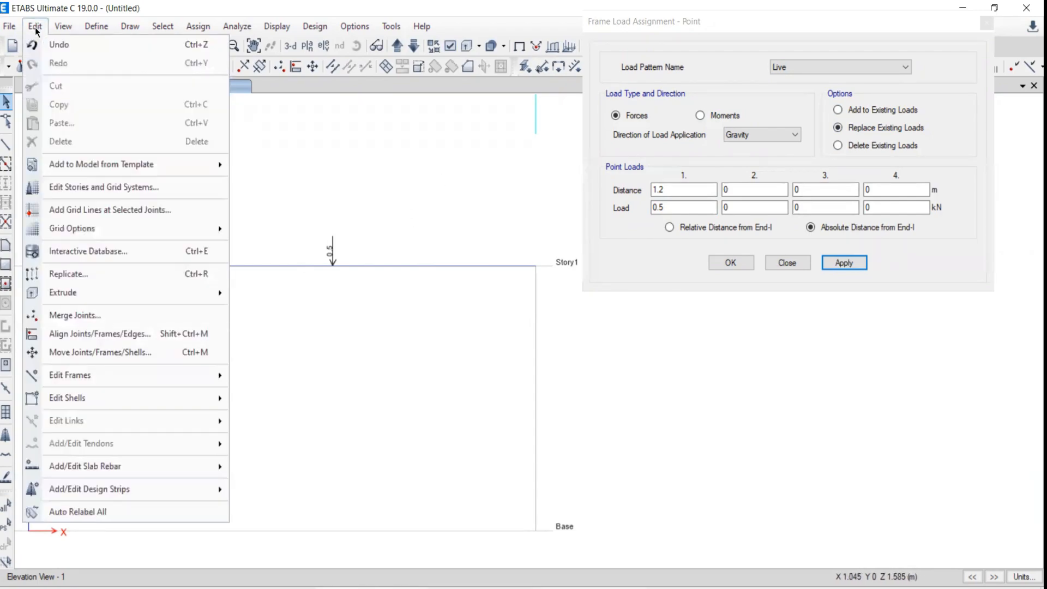
click(58, 46)
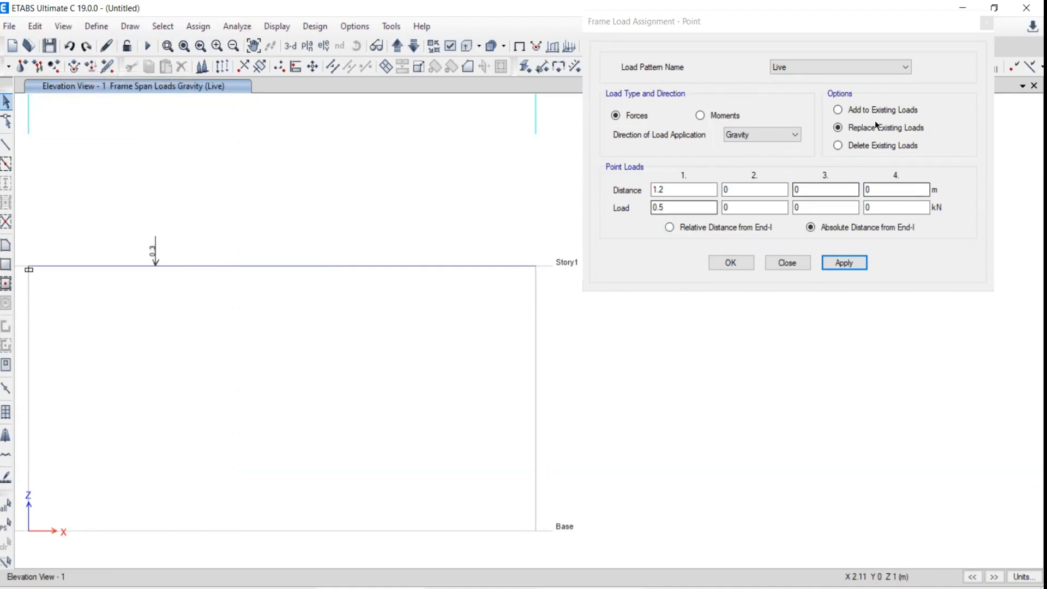
Step: Add the 0.5 kN Live point load at 1.2 m to the beam's existing loads
click(838, 110)
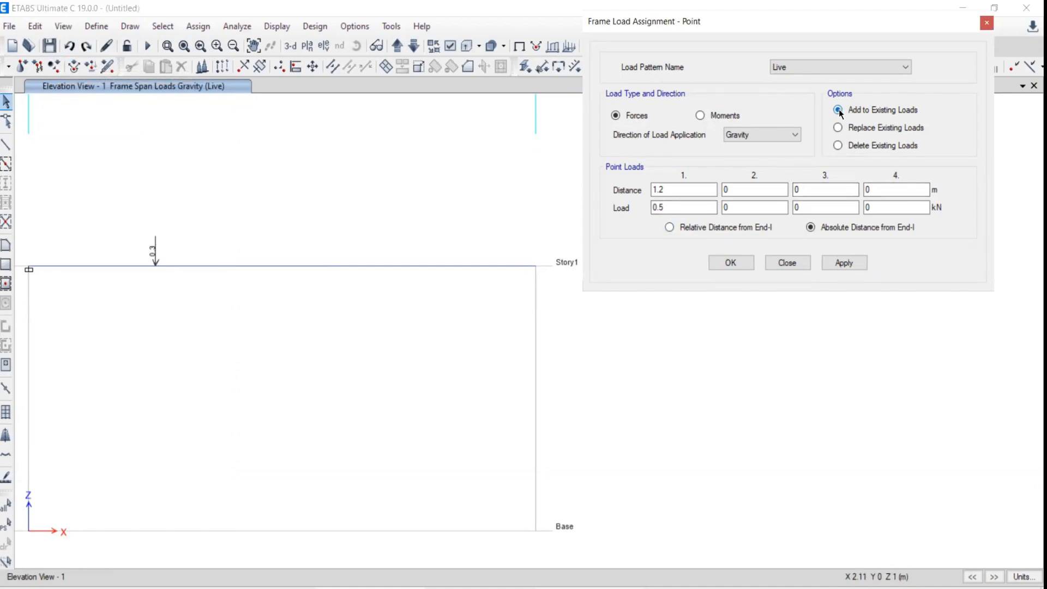
click(843, 263)
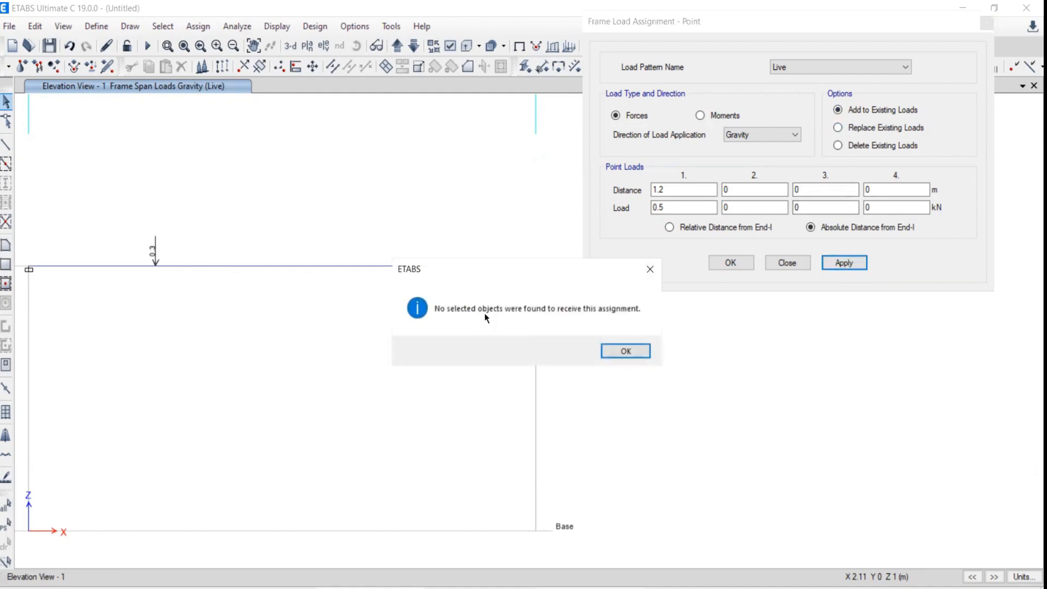
click(625, 353)
drag(318, 224, 261, 330)
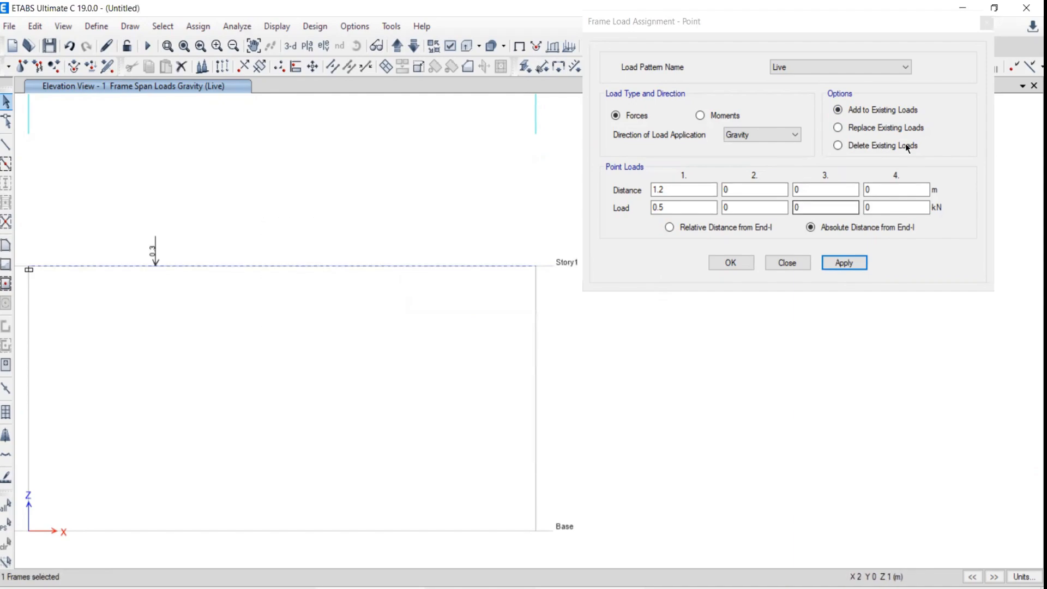
click(844, 263)
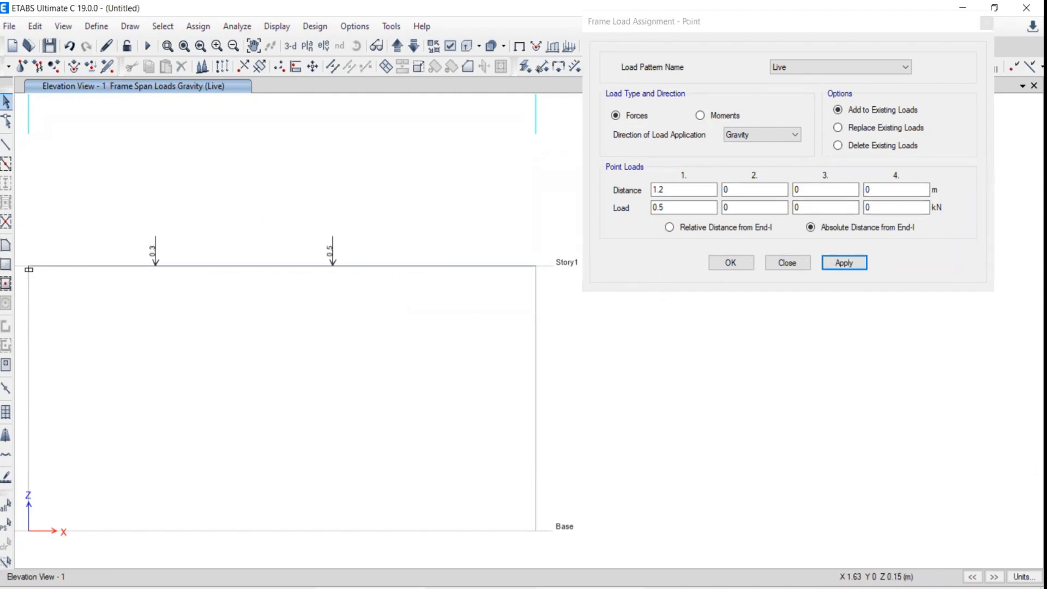
Step: Check the last load in the PDF and add a 0.8 kN gravity point load at 2 m to the beam's existing loads
key(alt+Tab)
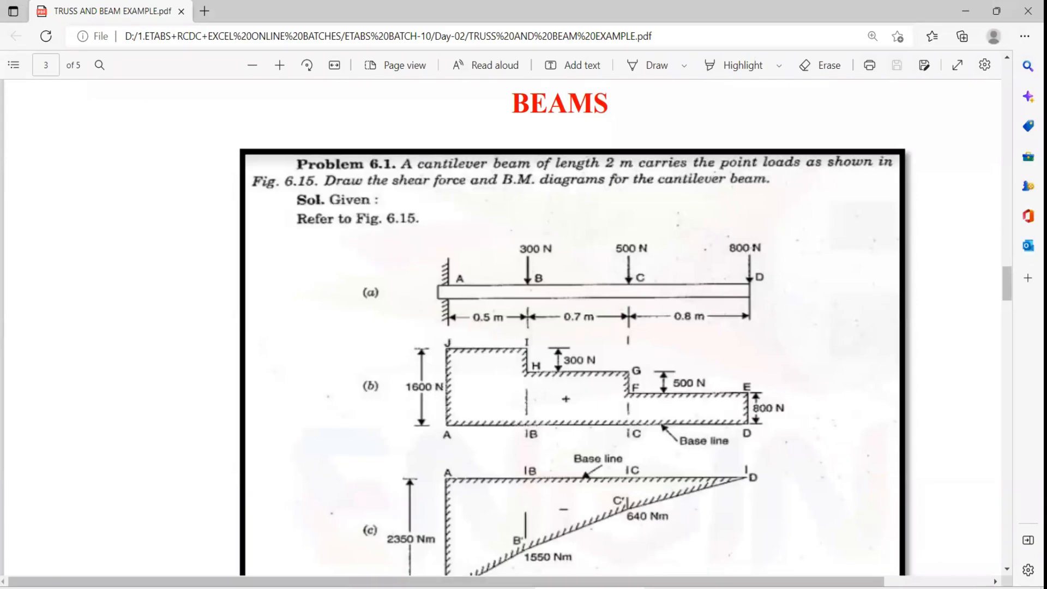
key(alt+Tab)
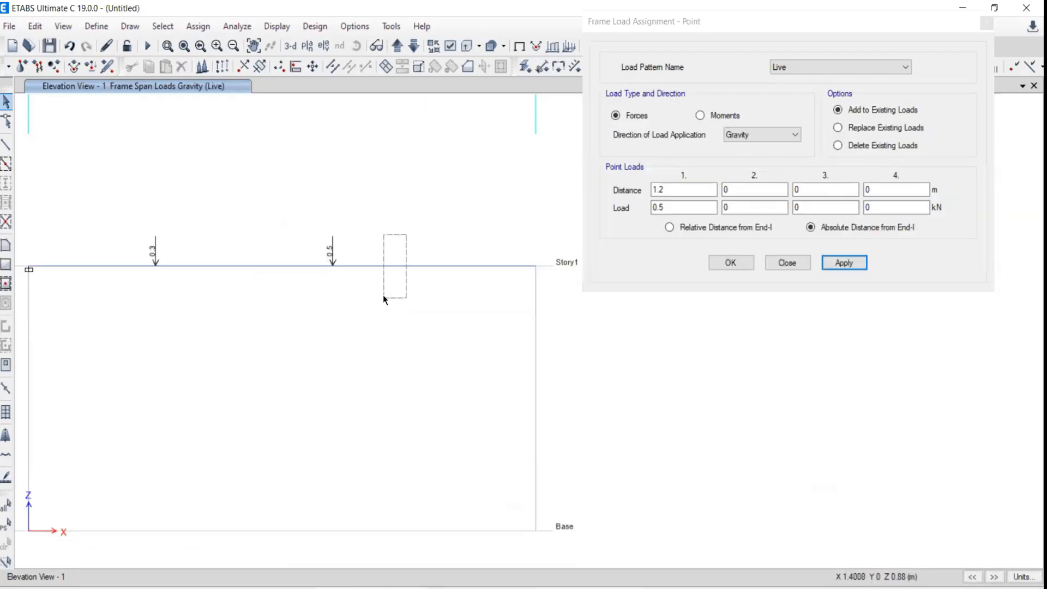
double_click(668, 186)
text(2)
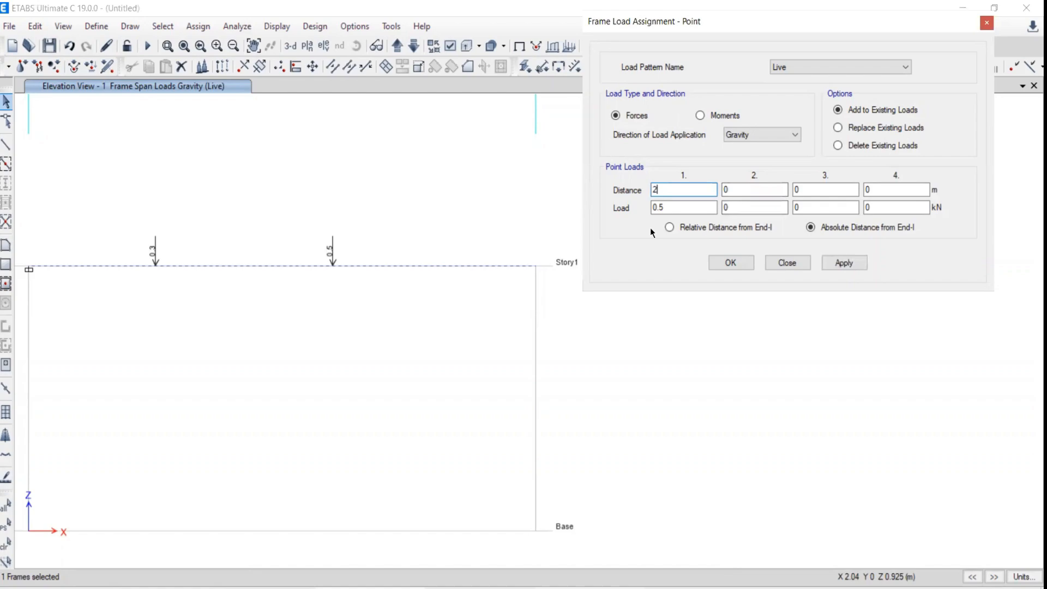
click(674, 210)
click(846, 263)
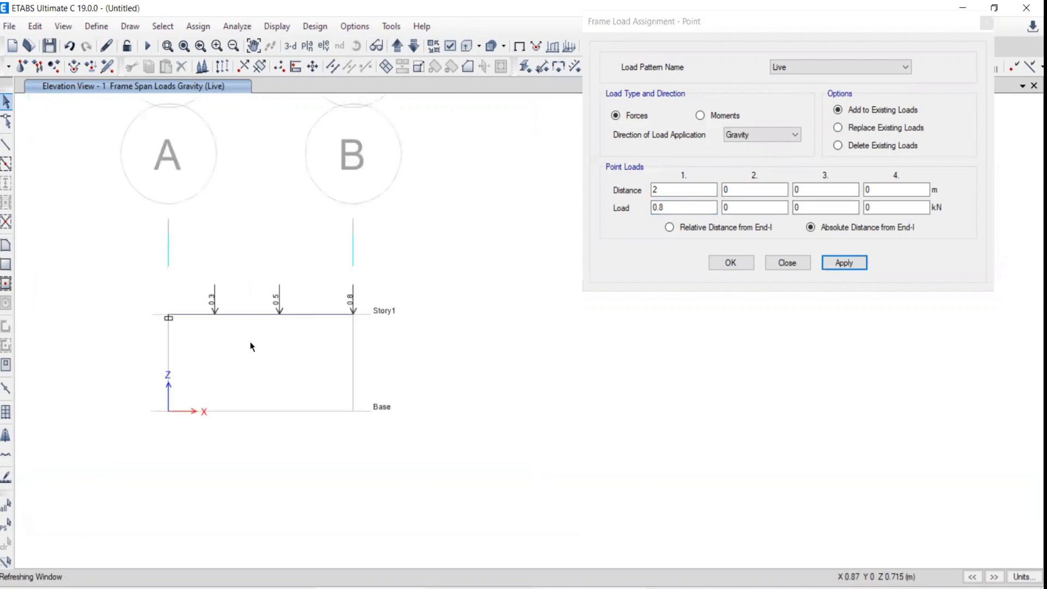
Step: Run the analysis, saving the model over the existing file 6
scroll(247, 342, up, 3)
middle_drag(209, 354, 343, 338)
scroll(420, 336, down, 3)
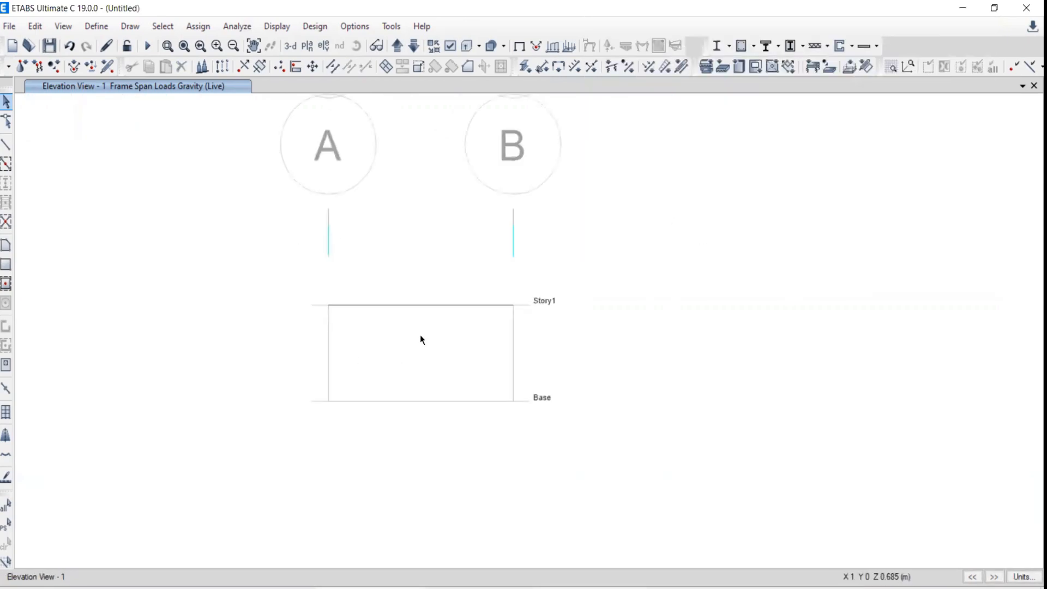
scroll(401, 338, up, 3)
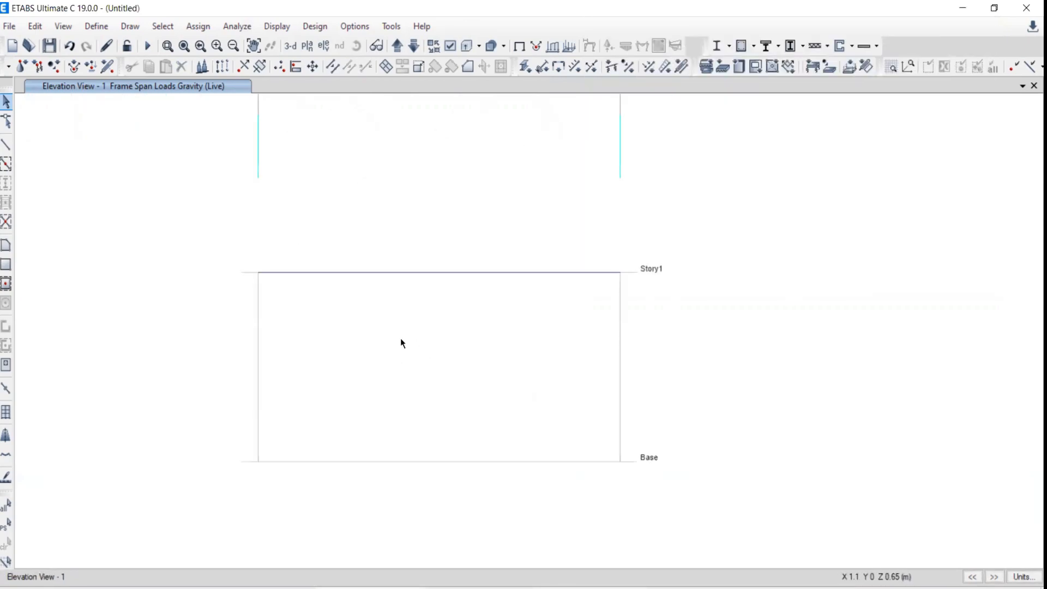
click(151, 46)
click(544, 123)
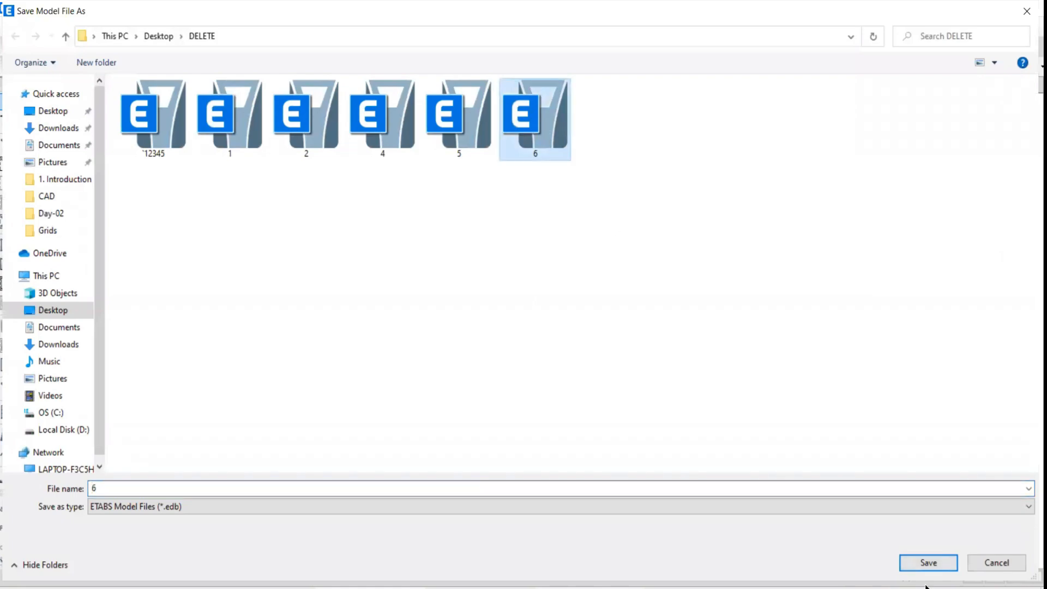
click(929, 563)
click(555, 298)
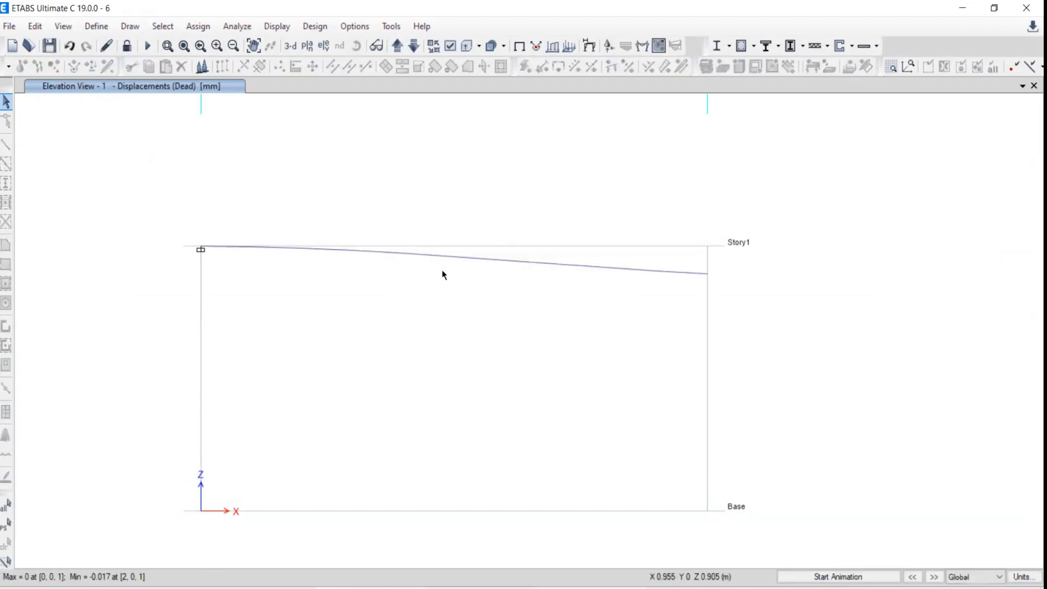
Step: Display the filled Shear 2-2 force diagram of the frame for the Live case
click(274, 26)
mouse_move(359, 111)
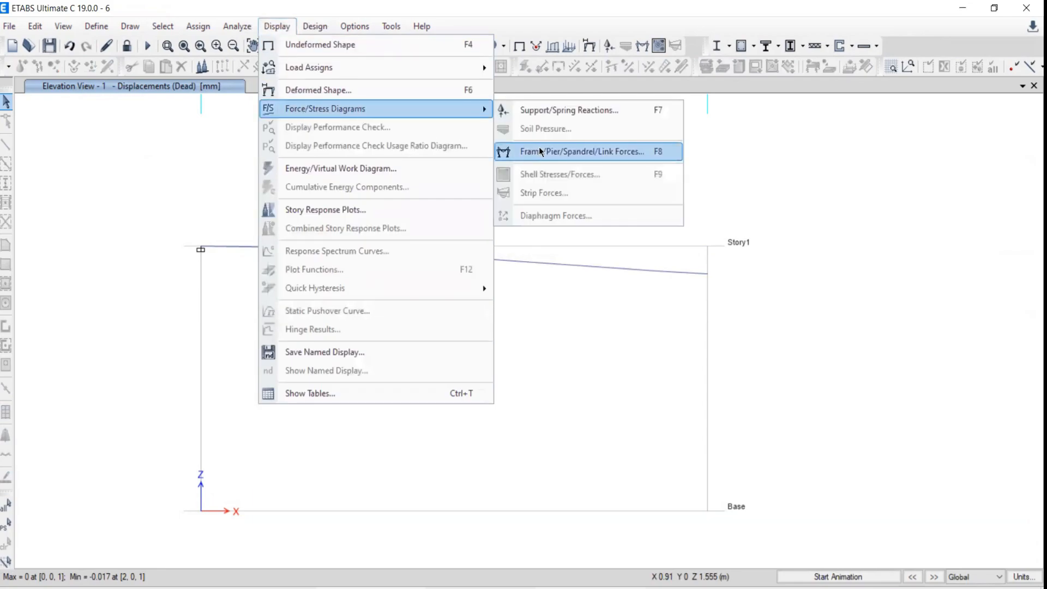
click(527, 157)
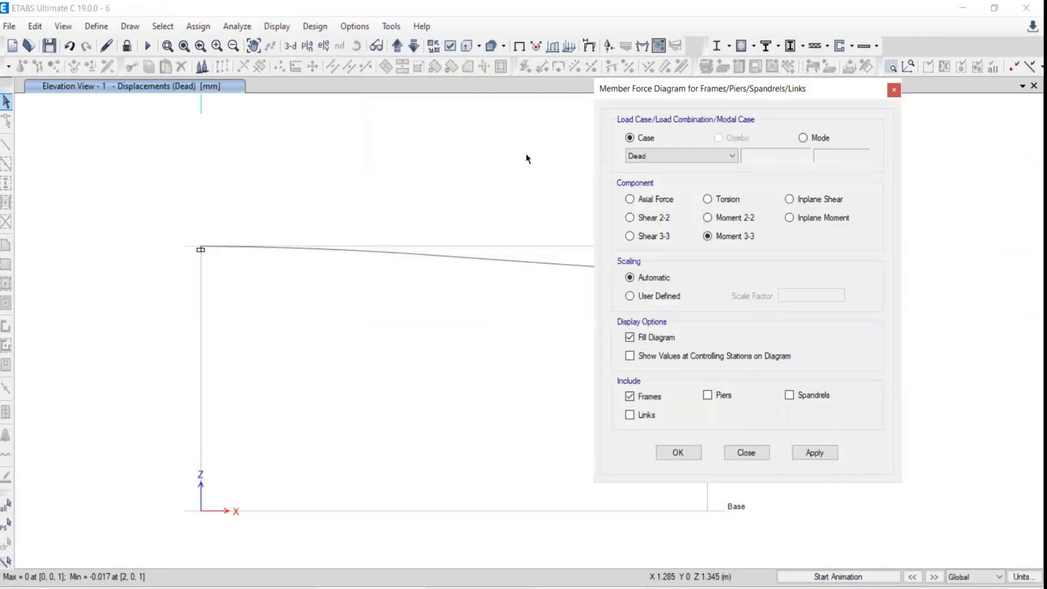
click(662, 157)
click(632, 177)
drag(685, 88, 747, 54)
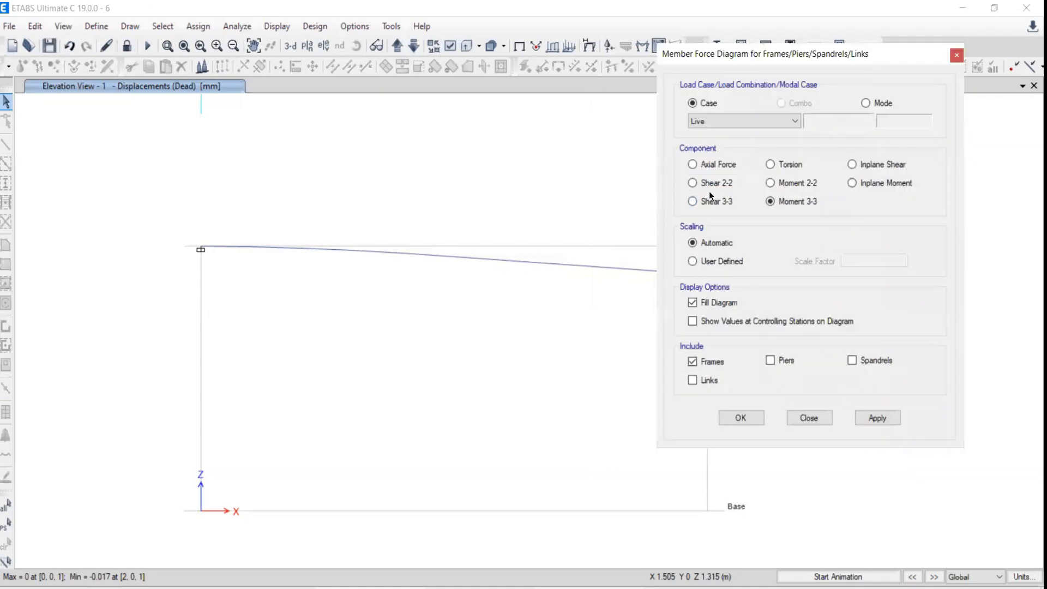
click(860, 418)
click(807, 418)
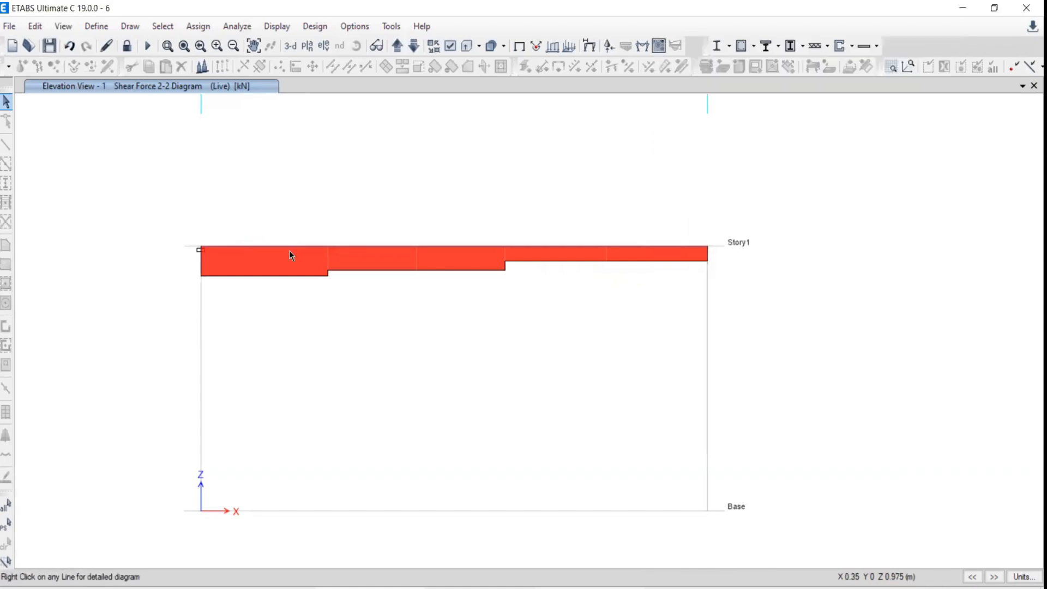
Step: Open the beam's detailed force diagrams and examine shear and moment at 0 m and 0.5 m
mouse_move(391, 245)
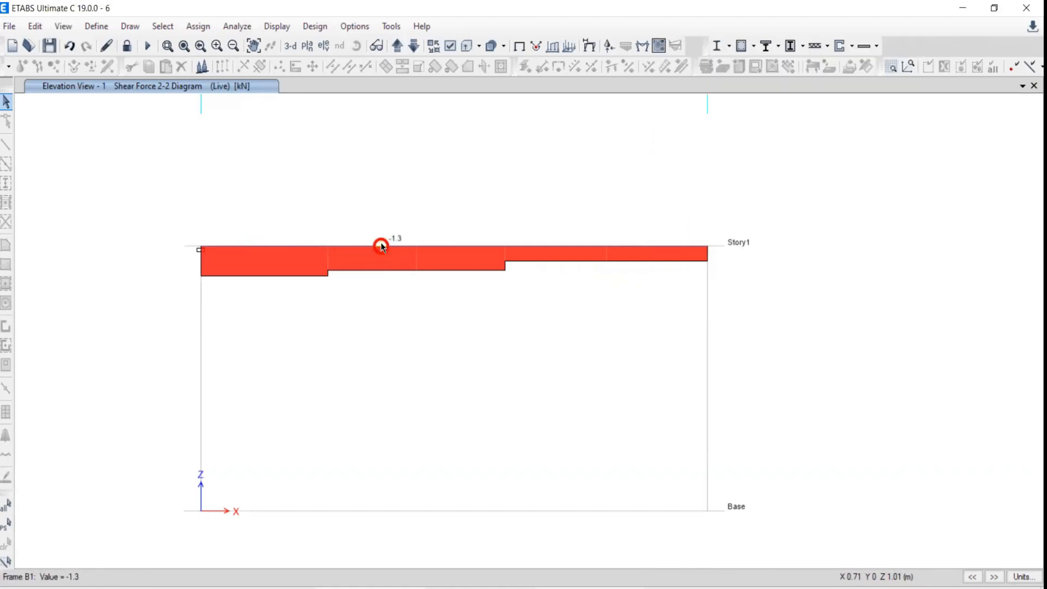
right_click(368, 247)
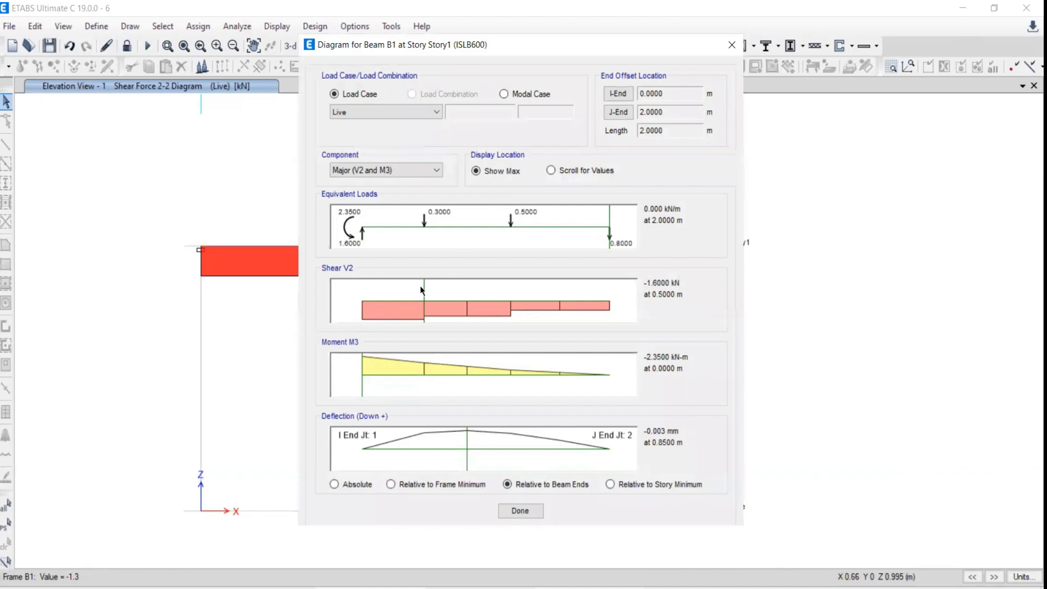
click(364, 292)
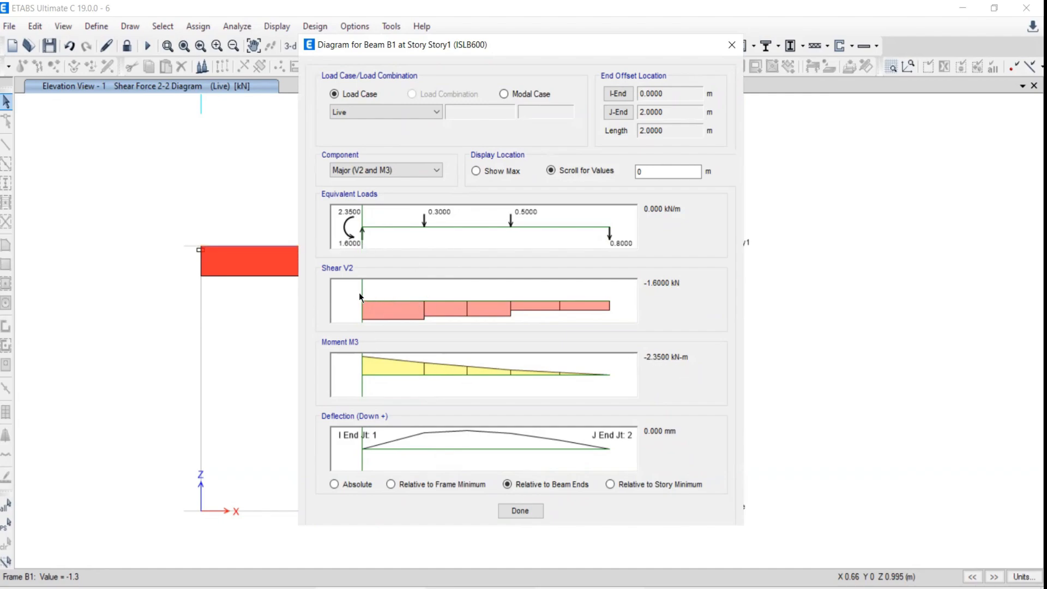
drag(365, 289, 425, 288)
double_click(667, 169)
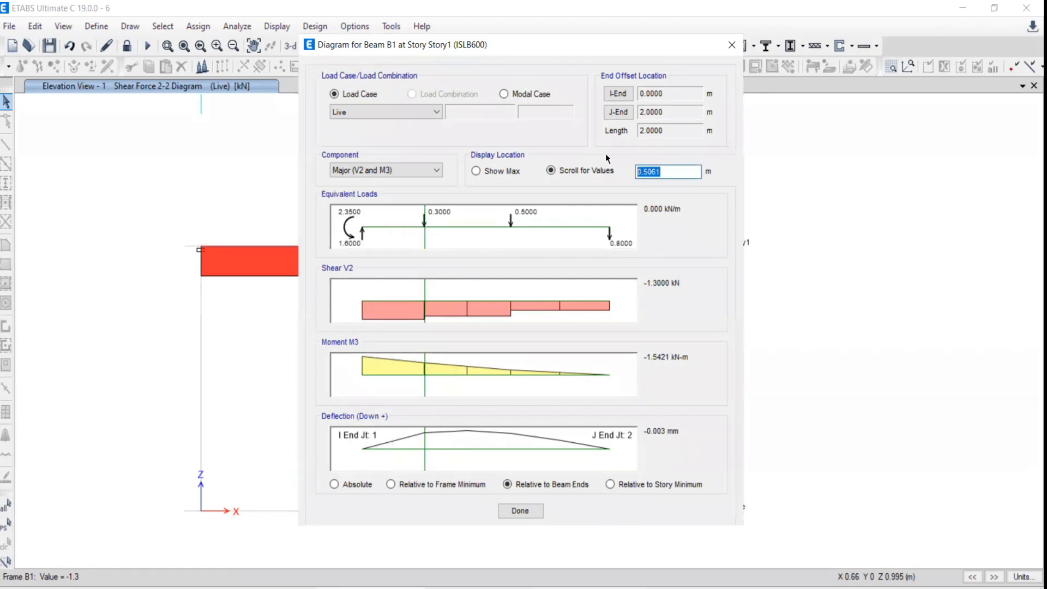
text(0.5)
key(Return)
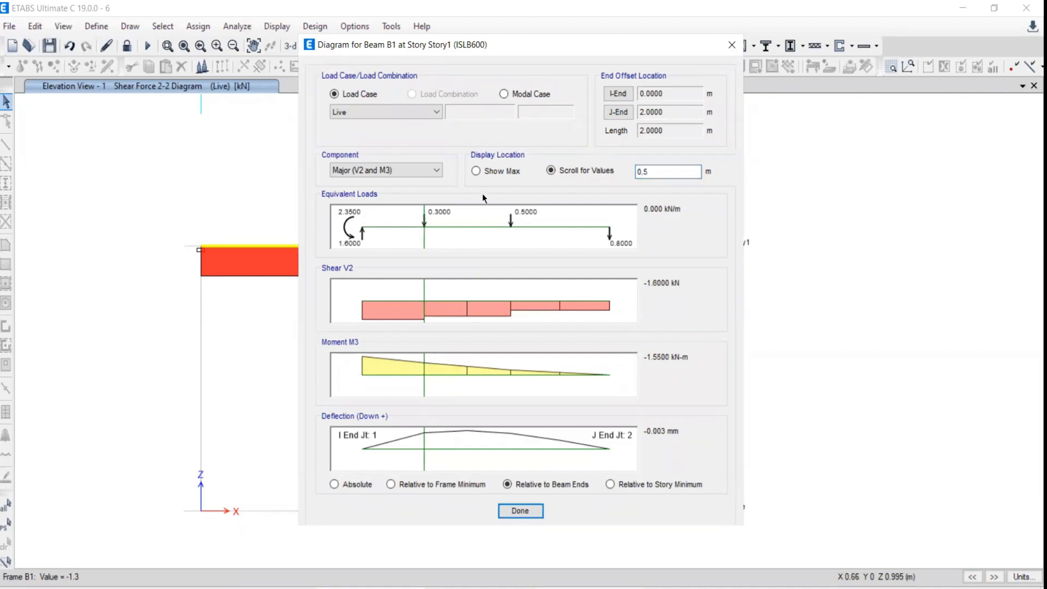
Step: Examine the beam's shear and moment at 1.2 m and 2 m, and close the detailed diagrams
double_click(636, 172)
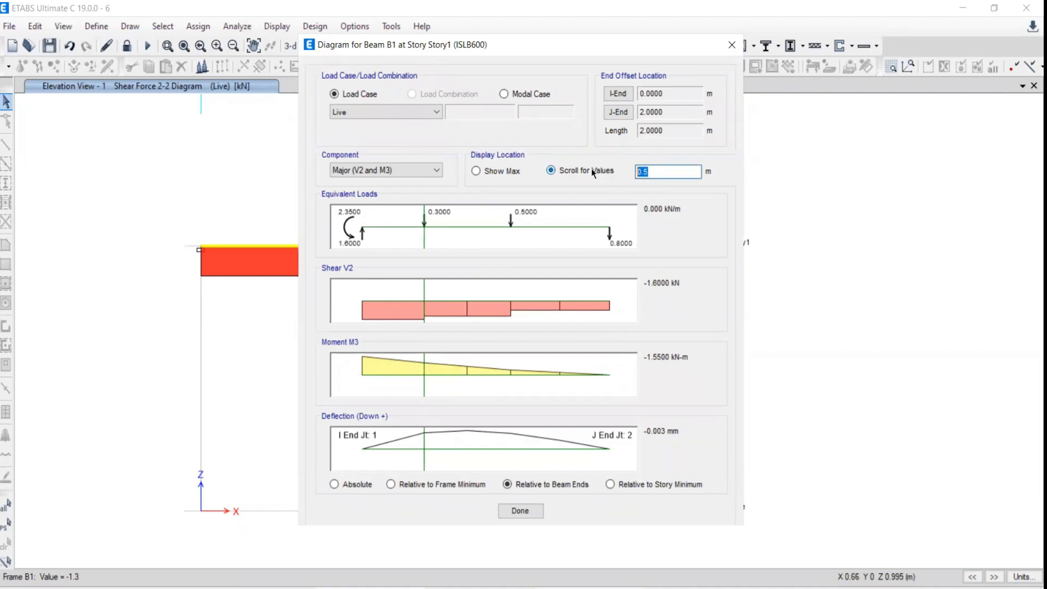
text(1.2)
key(Return)
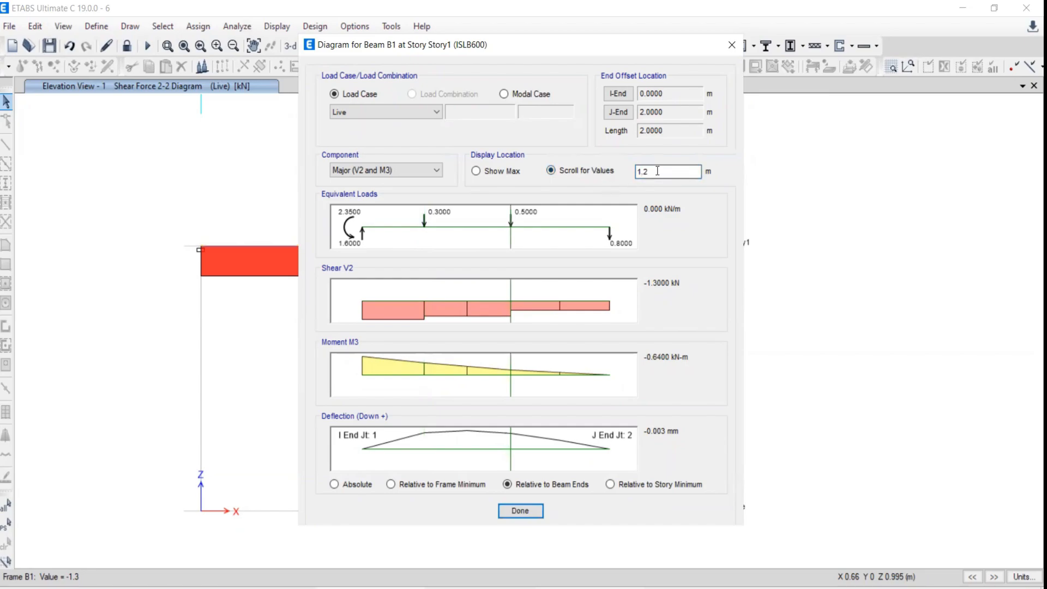
double_click(641, 172)
text(2)
key(Return)
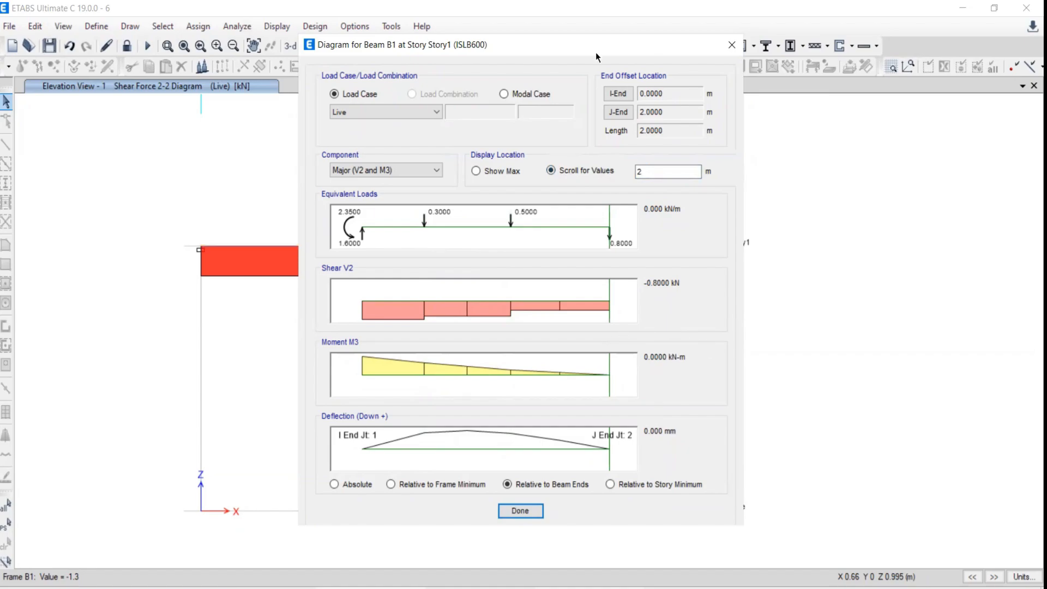
drag(596, 51, 521, 69)
click(657, 62)
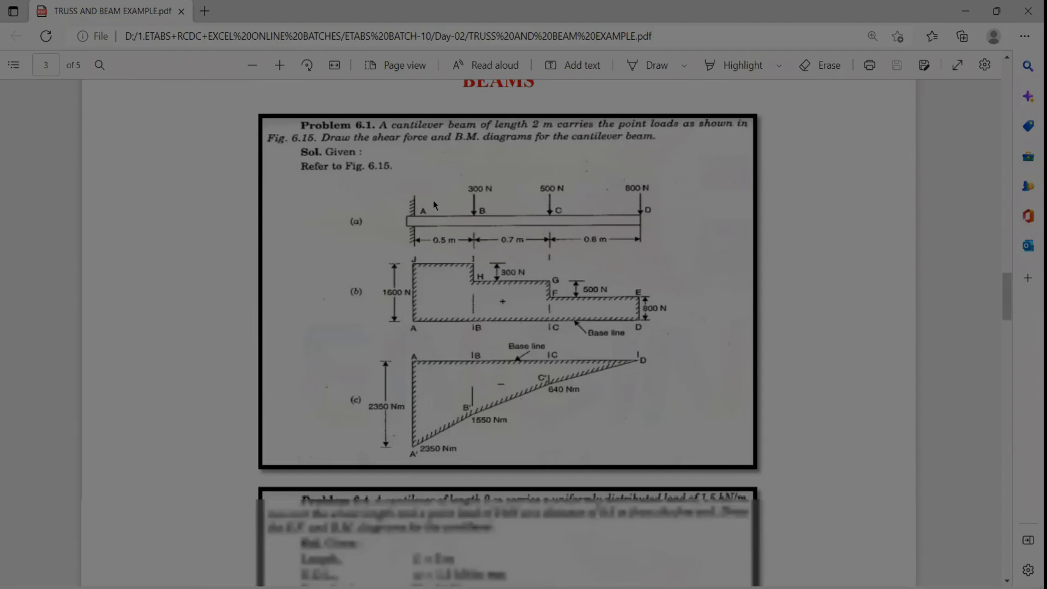
Step: Switch to the PDF and read Problem 6.4, the cantilever with a distributed load and a point load, at a larger zoom
scroll(433, 201, down, 7)
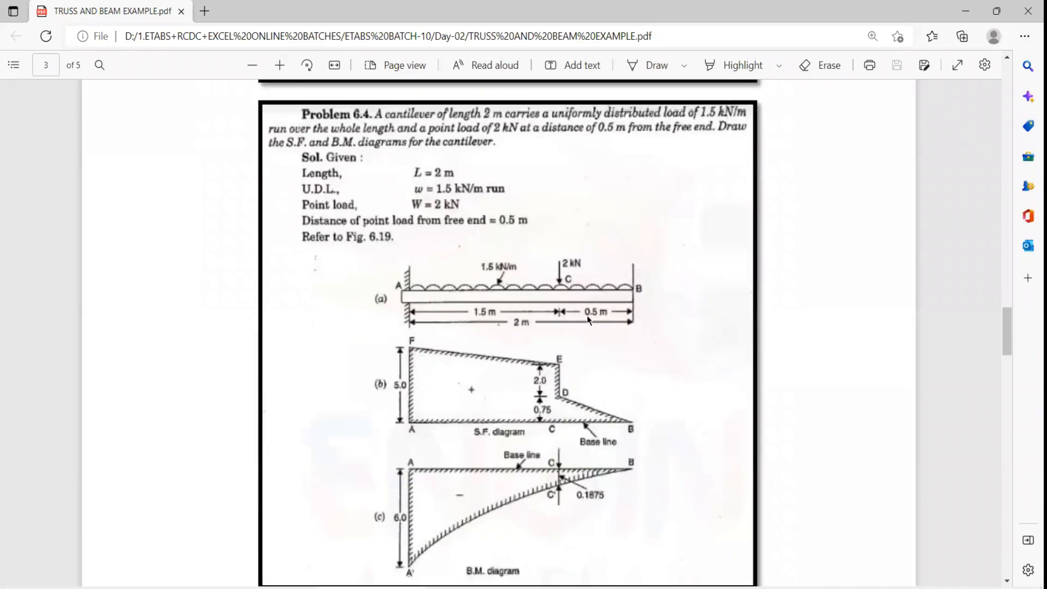
click(280, 65)
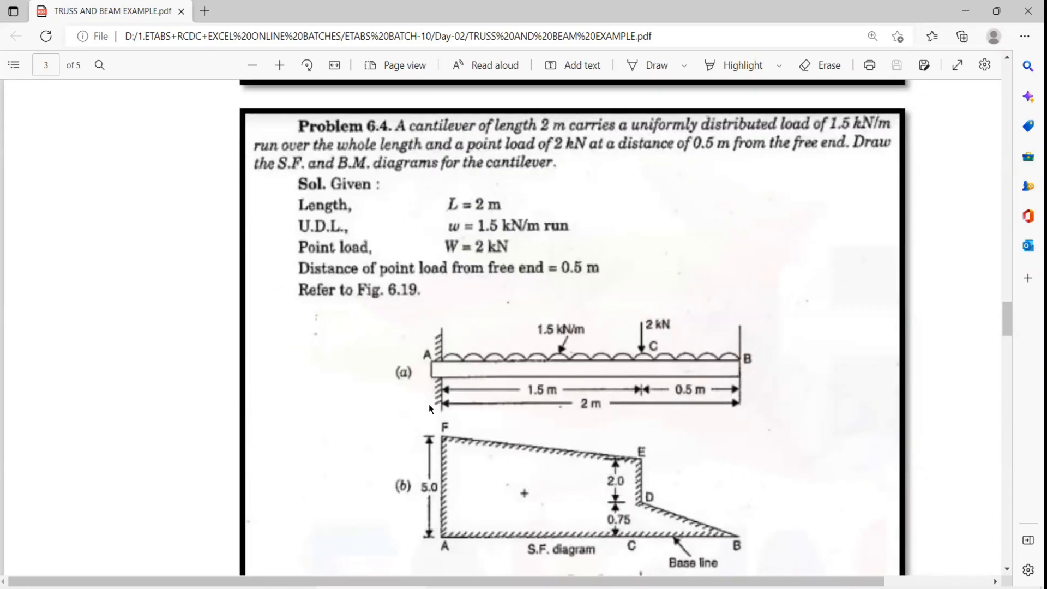
Step: Mark the fixed support, the free end and the 2 m span on the Problem 6.4 beam figure with red strokes
drag(436, 319, 437, 413)
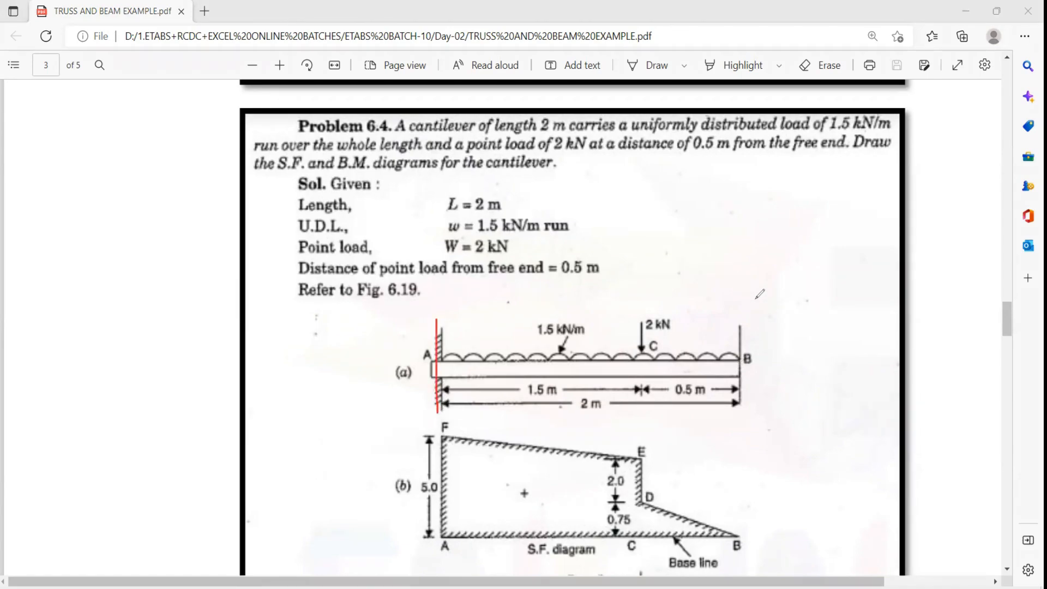
drag(754, 297, 751, 423)
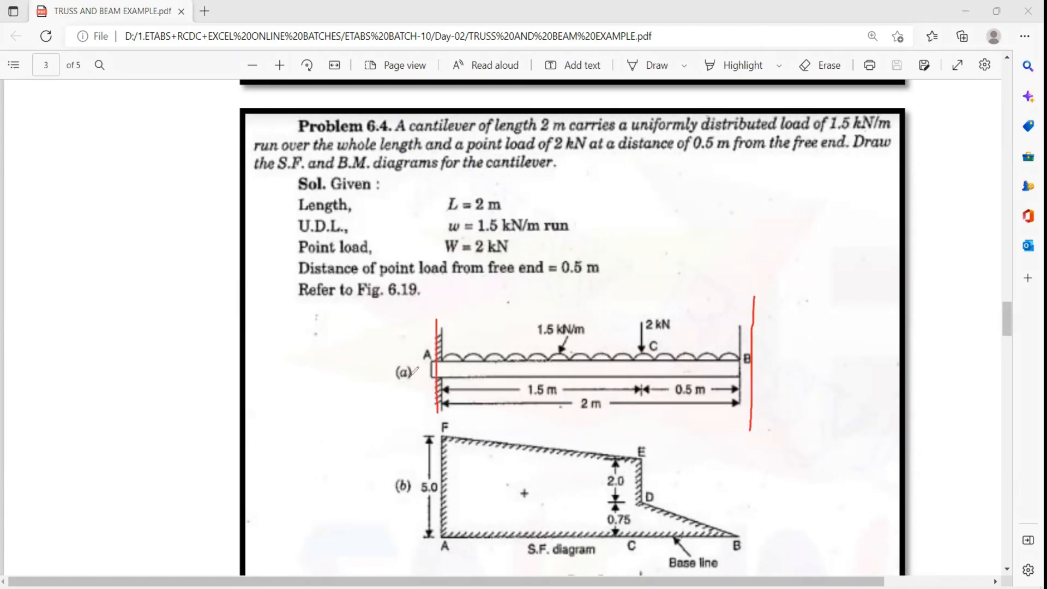
drag(434, 371, 564, 376)
drag(703, 377, 765, 382)
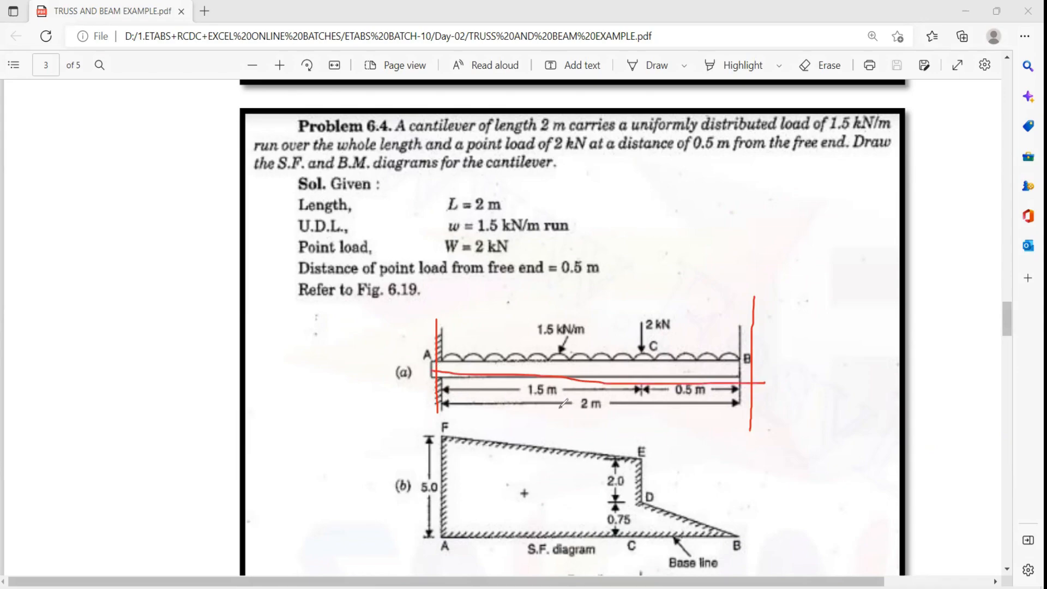
mouse_move(570, 415)
mouse_down()
mouse_move(573, 436)
mouse_move(586, 442)
mouse_up()
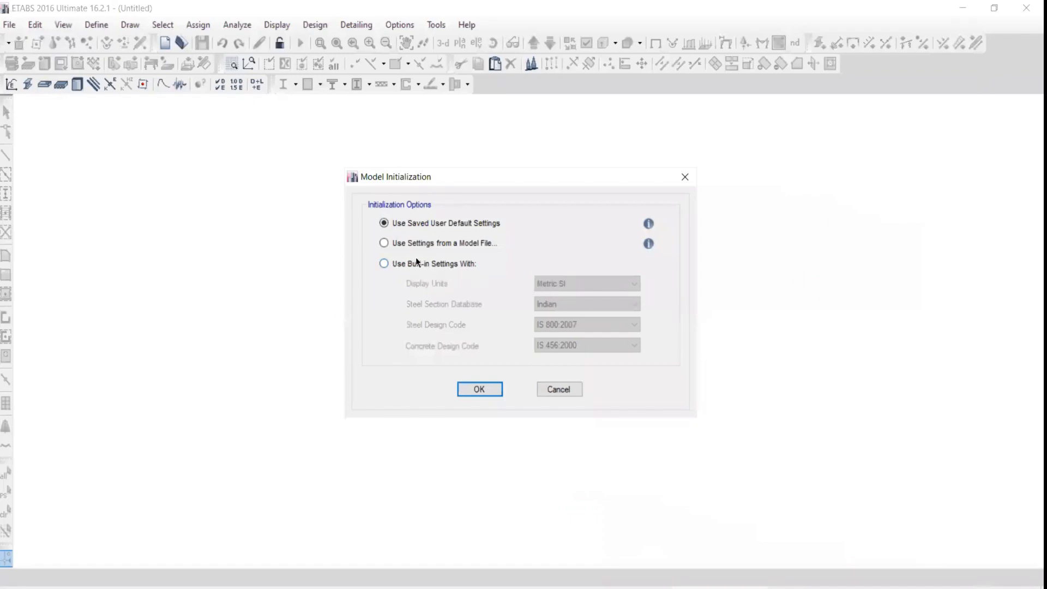
Step: Initialize a new ETABS model with built-in Metric SI and Indian code settings, with 2 grid lines in X and 1 in Y
click(416, 262)
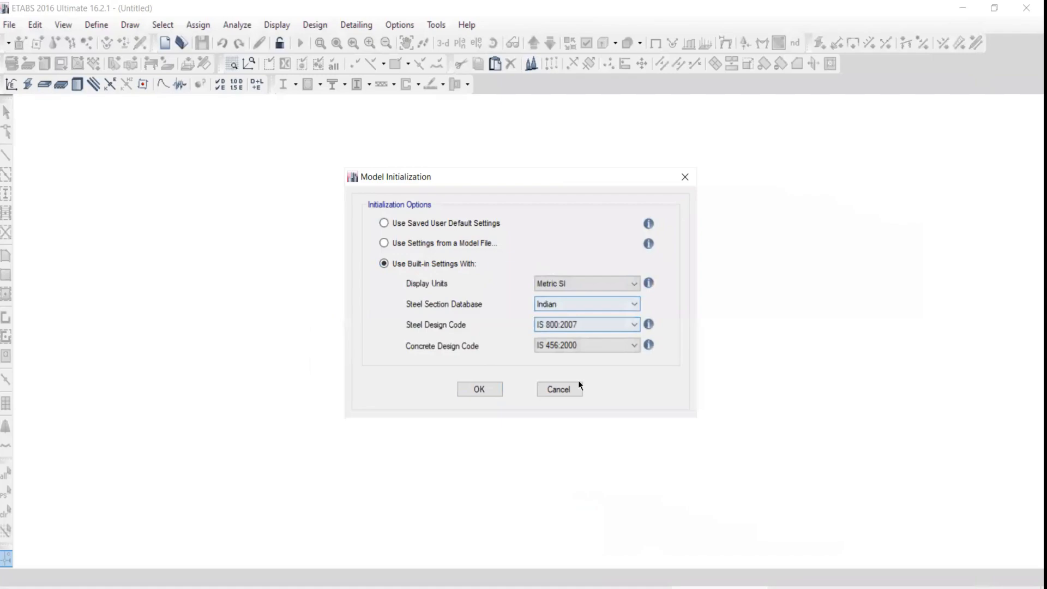
click(476, 389)
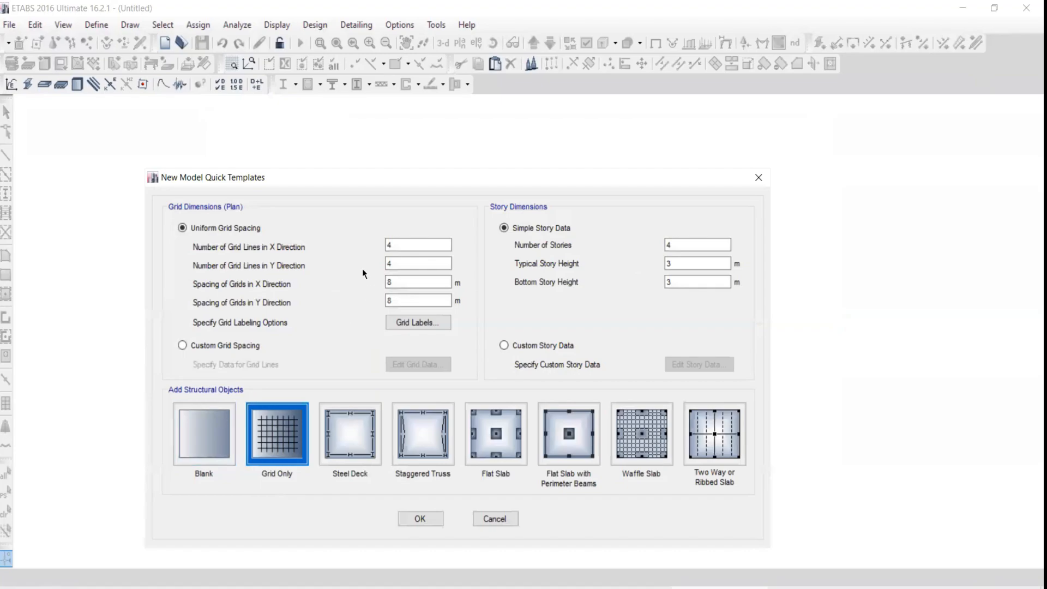
drag(396, 245, 323, 257)
text(2)
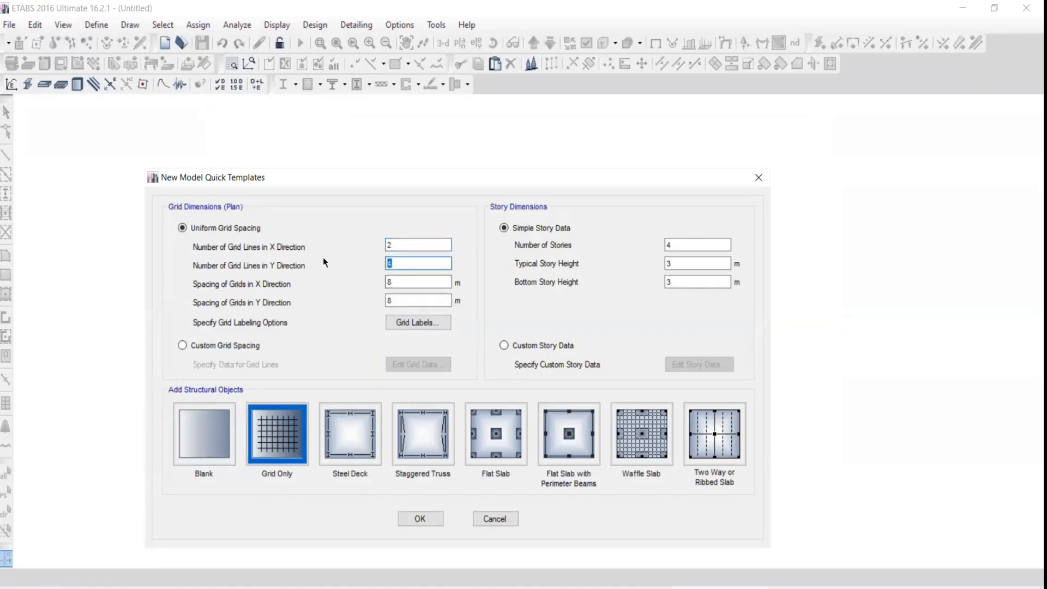
text(1)
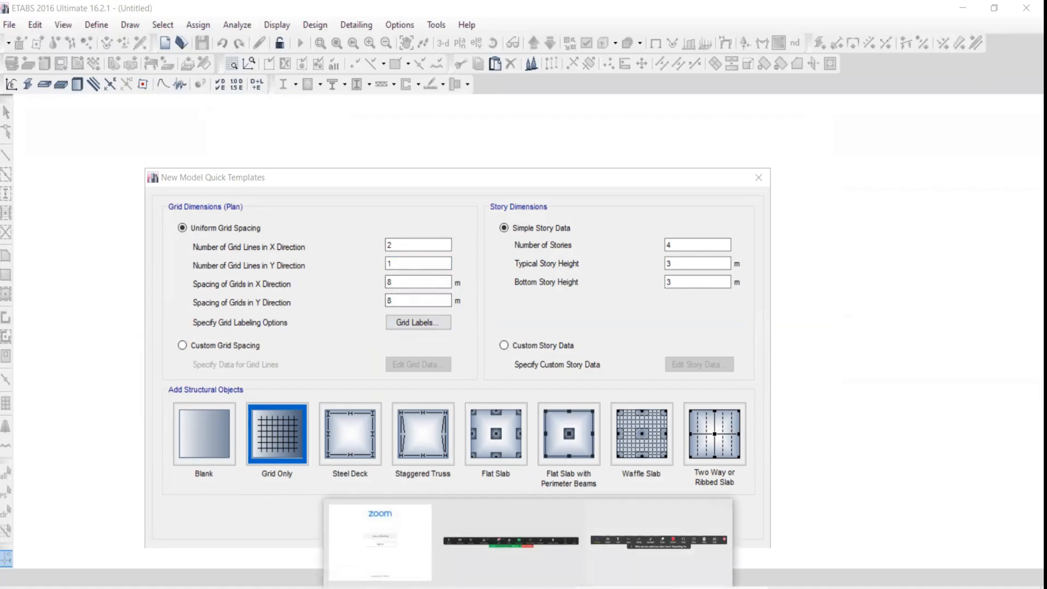
Step: Recheck the beam figure in the PDF and define custom grid data by spacing, with 2 m between grids A and B
click(457, 586)
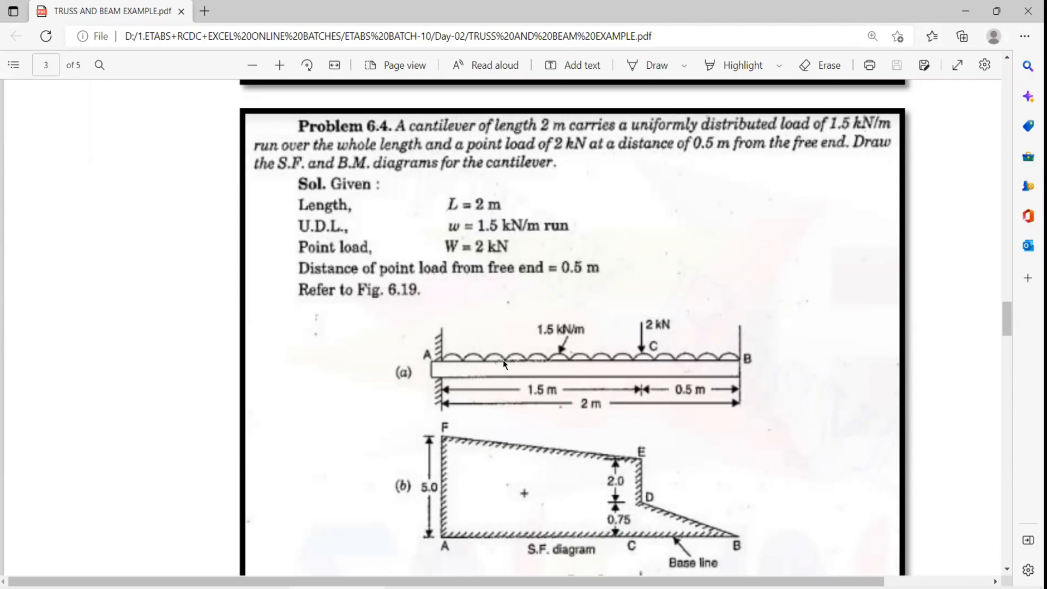
click(706, 586)
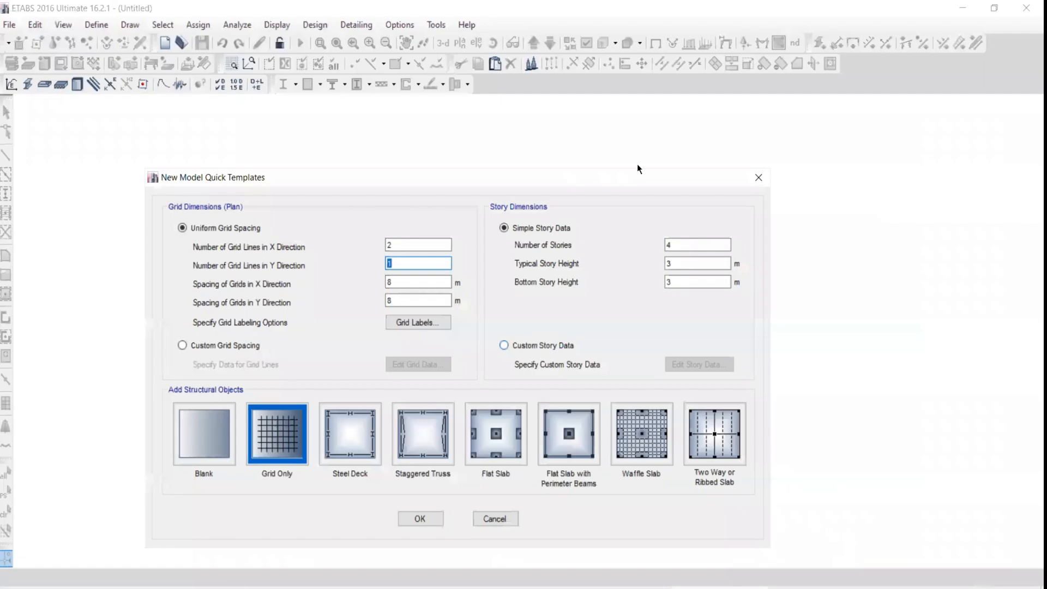
click(211, 348)
click(412, 366)
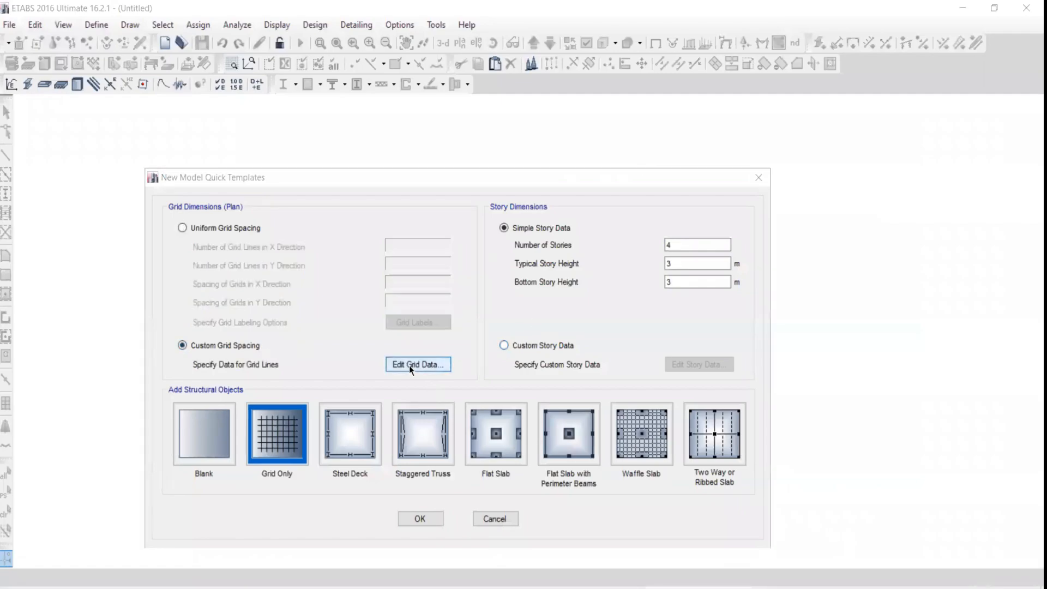
click(310, 345)
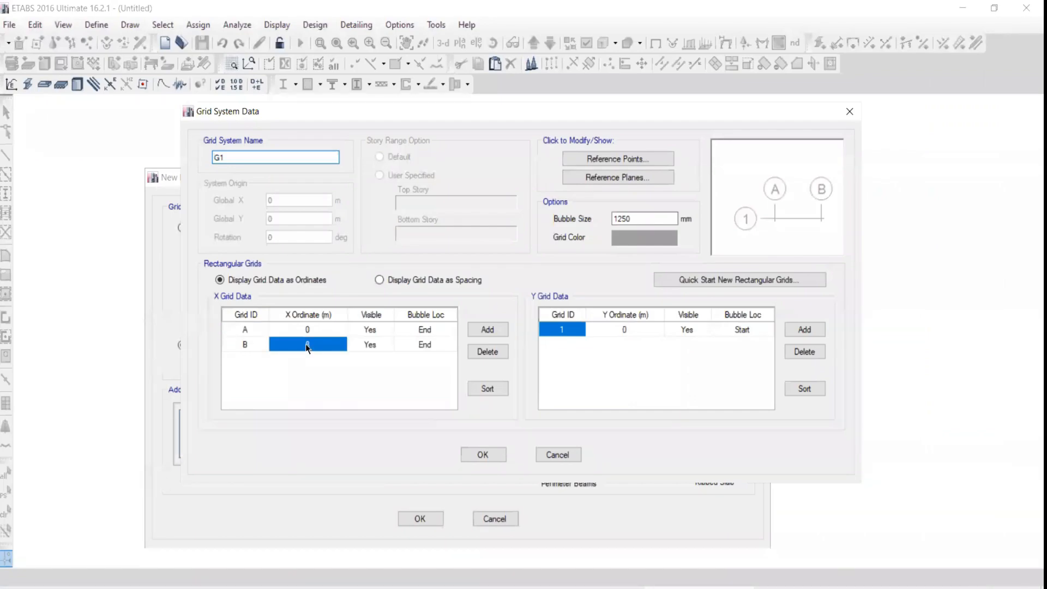
click(379, 279)
click(307, 330)
click(279, 329)
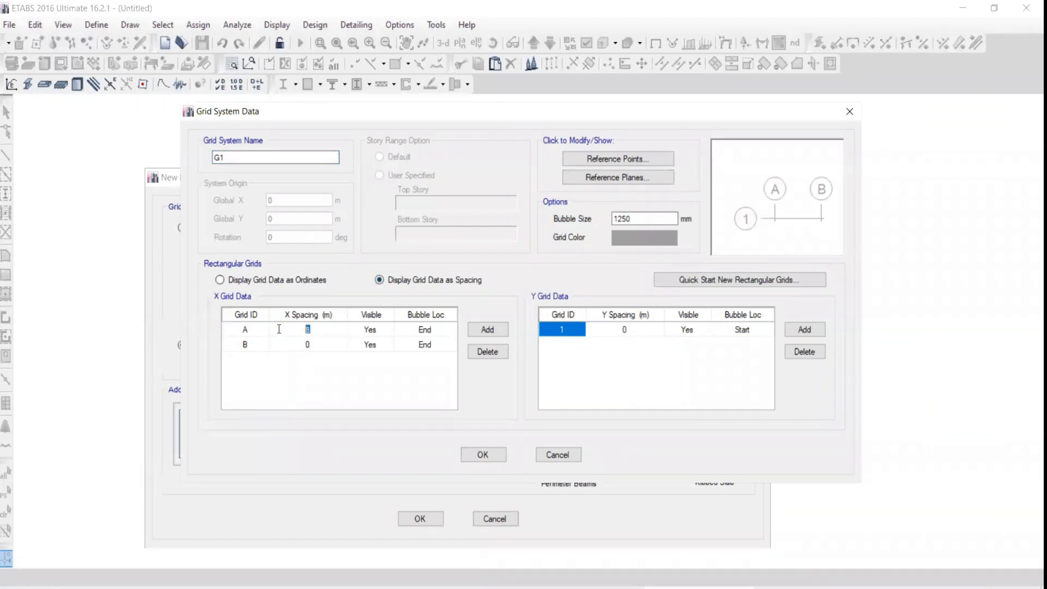
text(2)
click(638, 220)
click(481, 455)
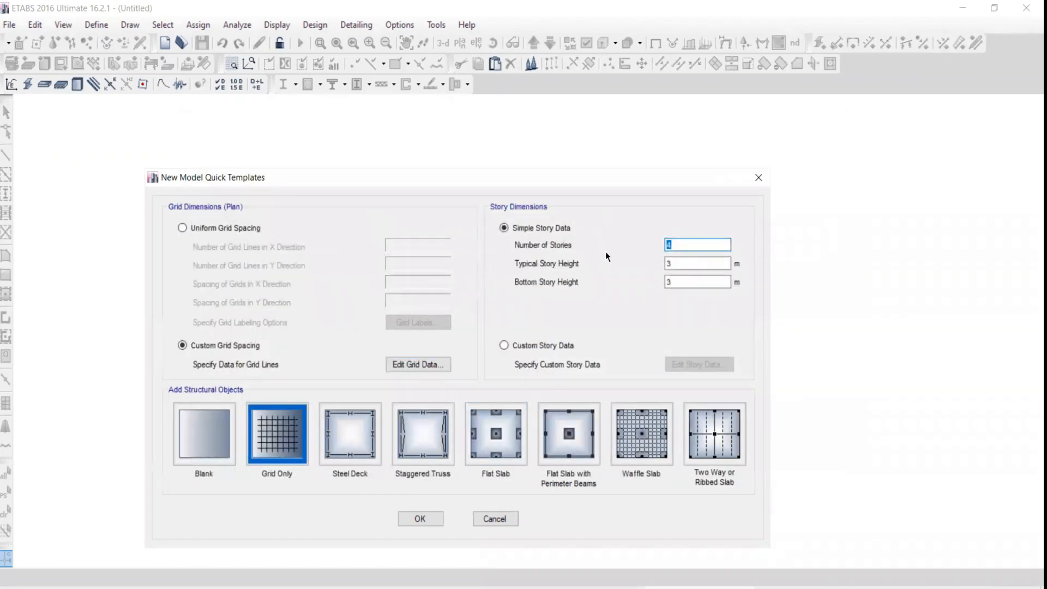
Step: Set 1 story with typical and bottom heights of 1 m, and create the model as Grid Only
text(1)
key(Tab)
text(1)
key(Tab)
text(1)
click(272, 440)
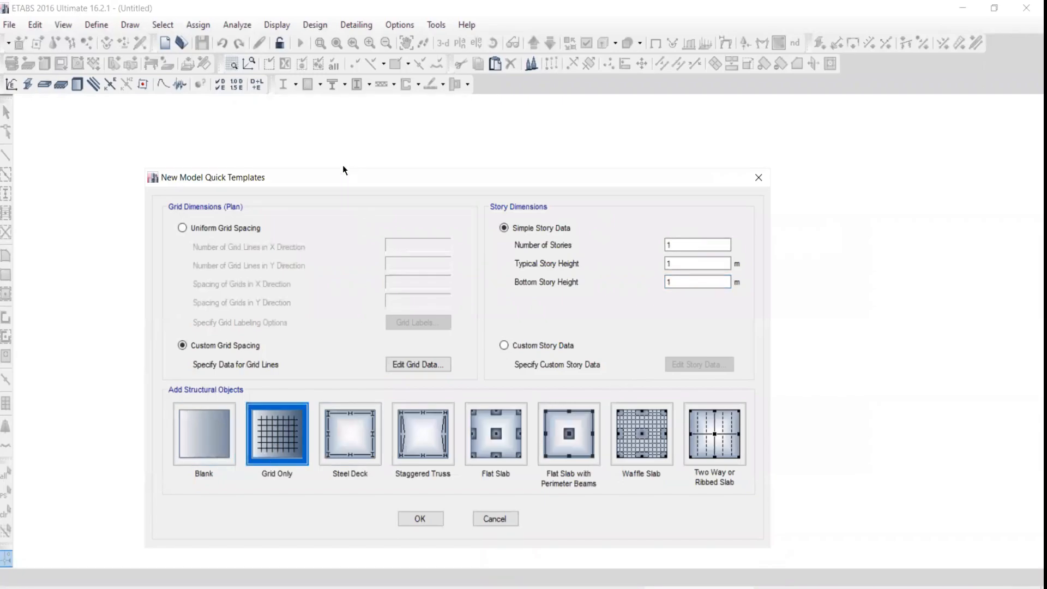
drag(344, 169, 343, 30)
click(389, 385)
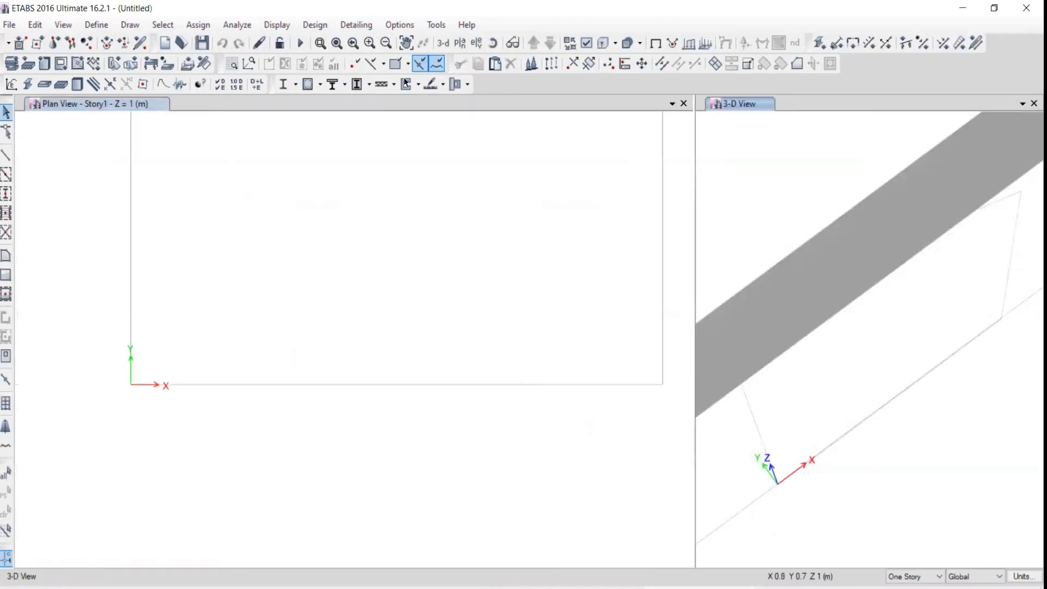
Step: Display the elevation along grid line 1 as the only open view
click(476, 43)
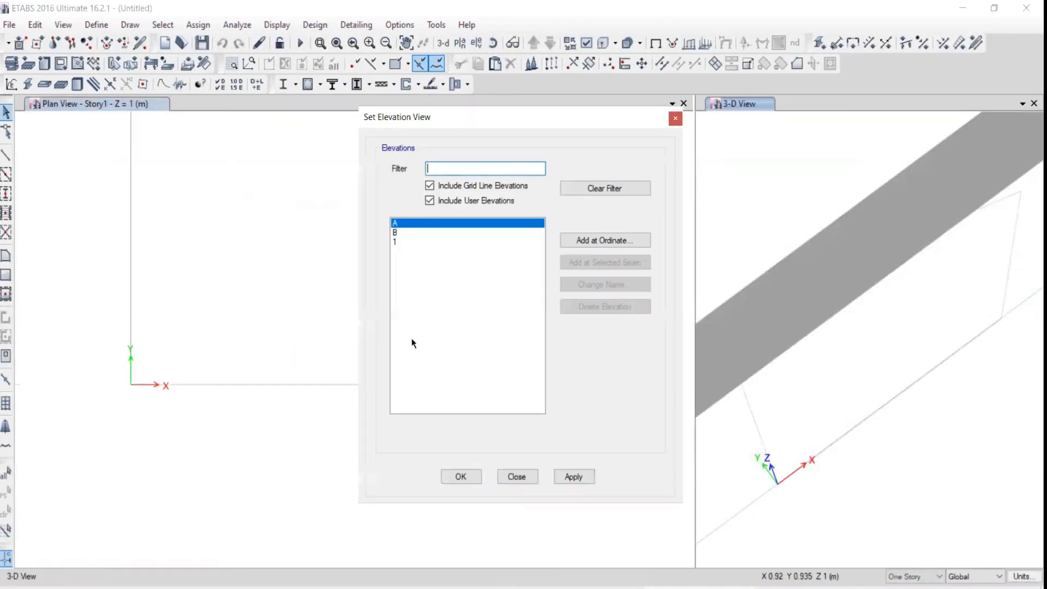
click(400, 242)
click(567, 478)
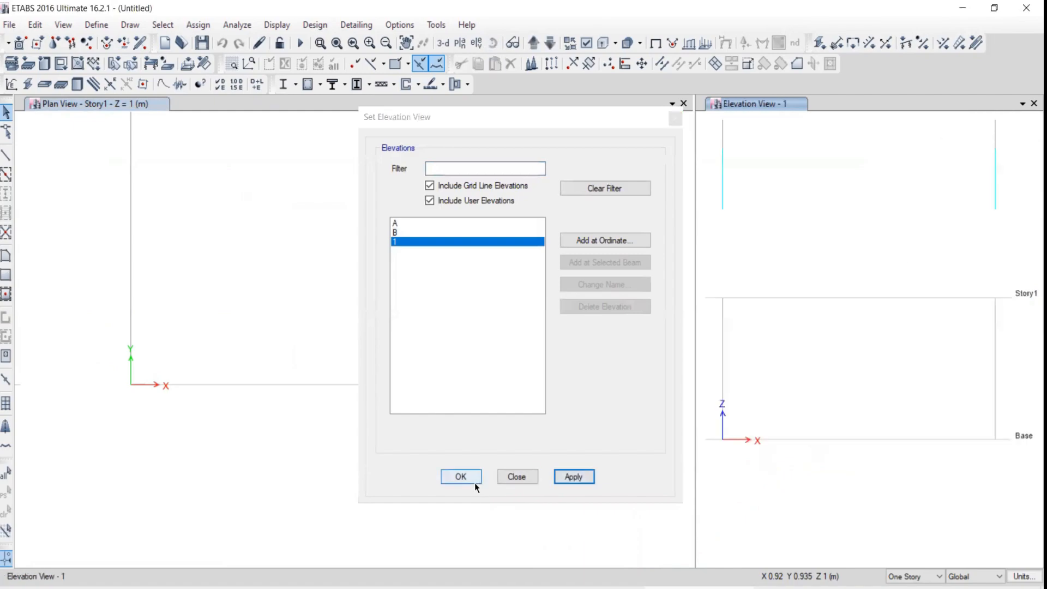
click(1027, 108)
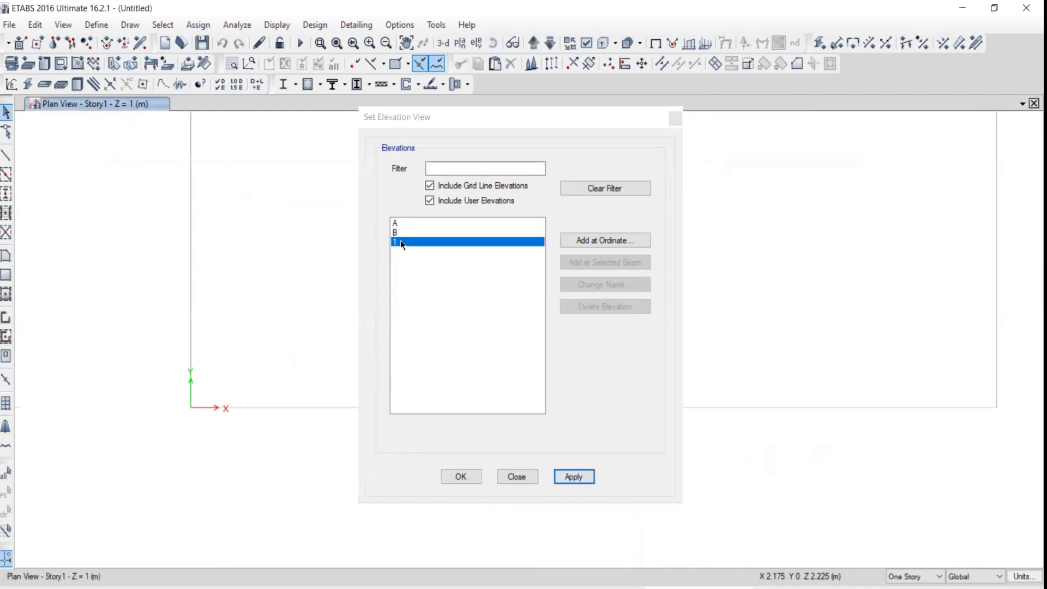
click(574, 478)
click(516, 476)
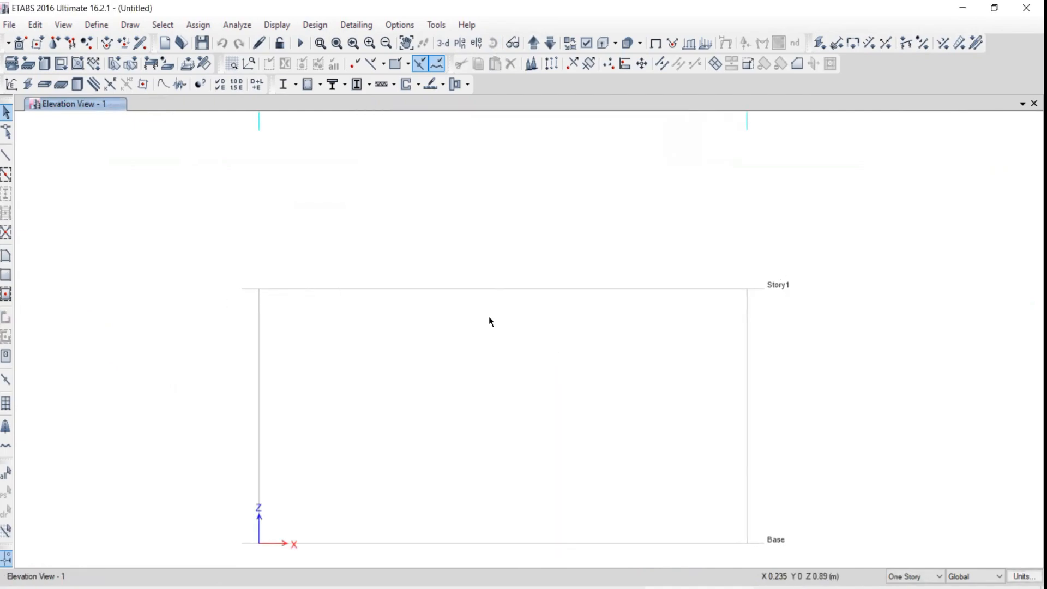
Step: Draw a continuous A-LatBm frame line at Story1 from grid A to grid B, and leave line drawing
click(6, 154)
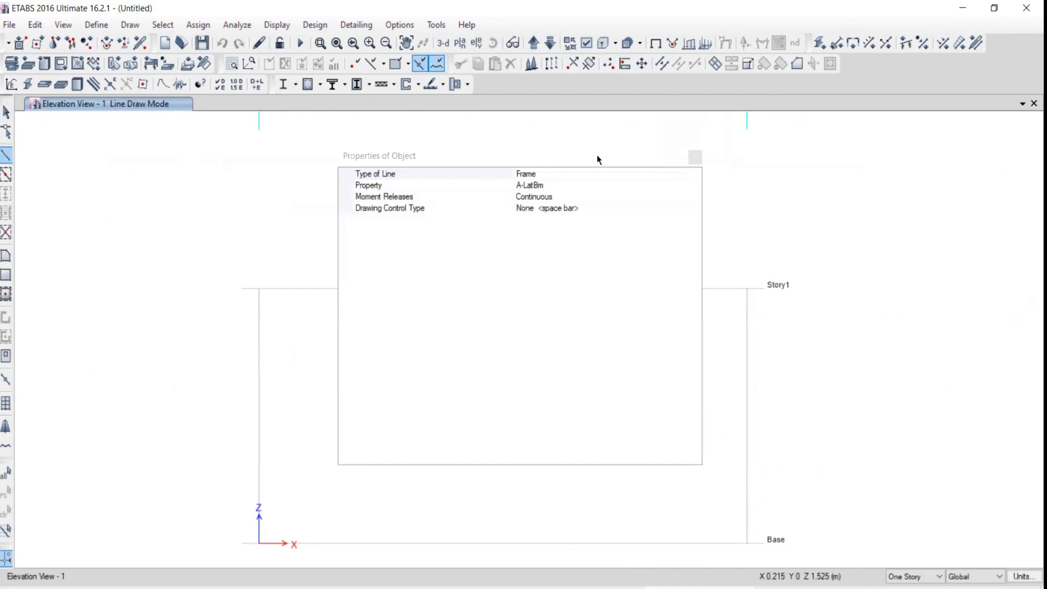
click(693, 157)
click(259, 289)
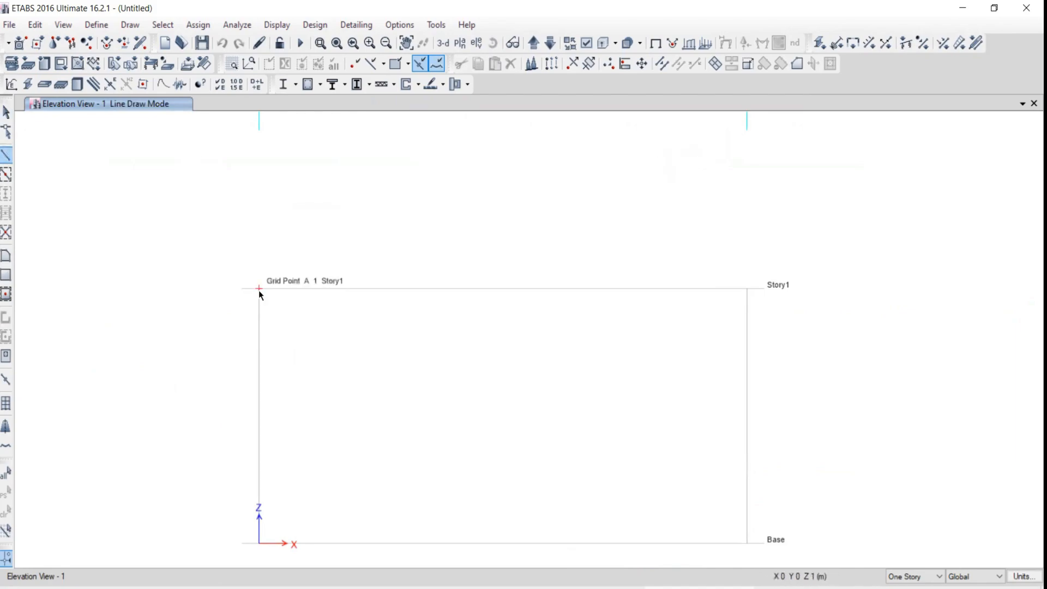
click(747, 289)
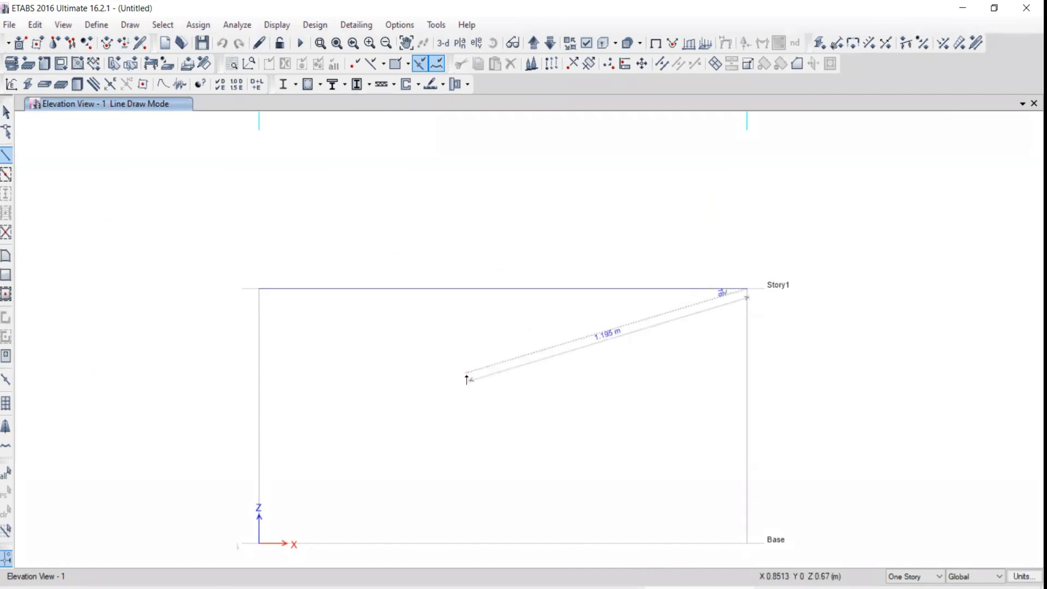
key(Escape)
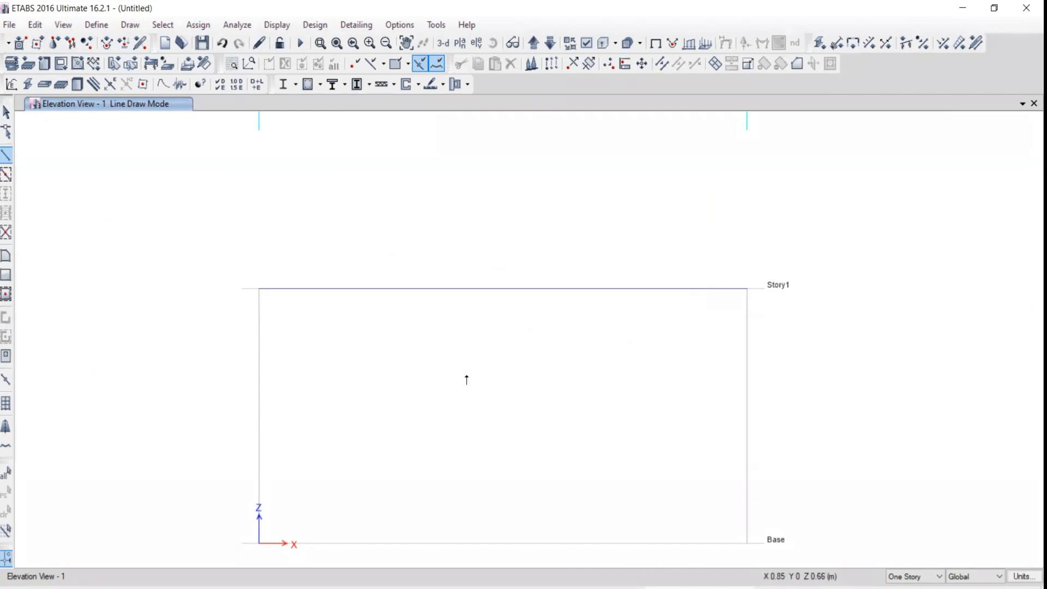
click(8, 115)
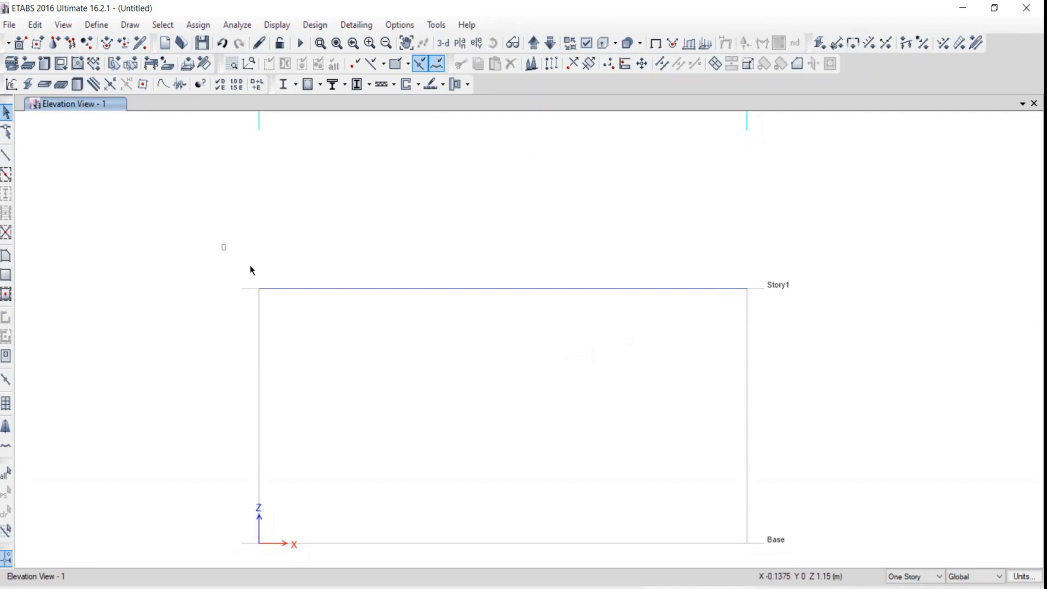
drag(250, 271, 333, 316)
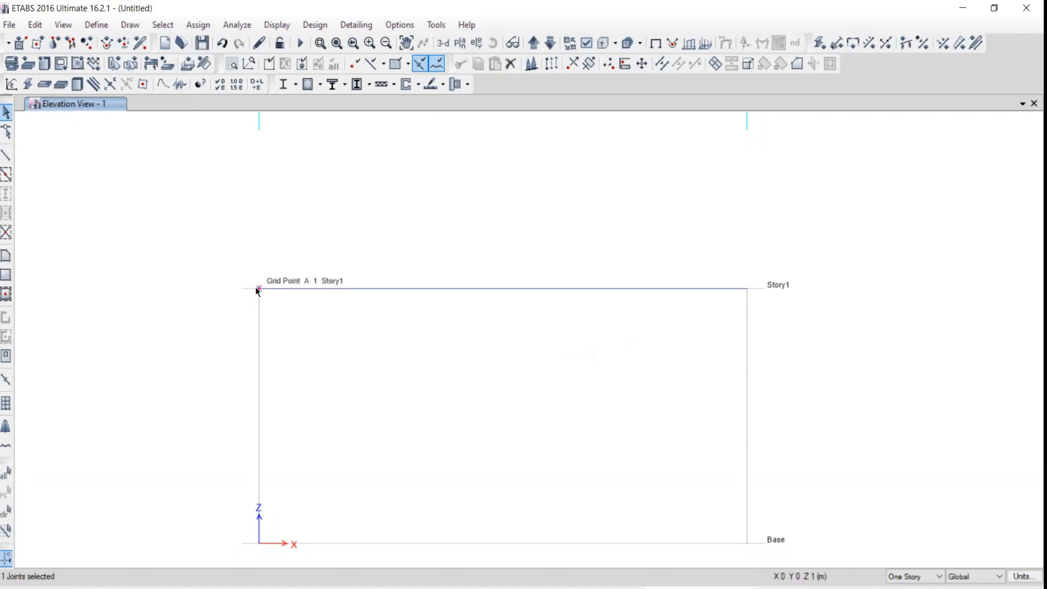
click(7, 516)
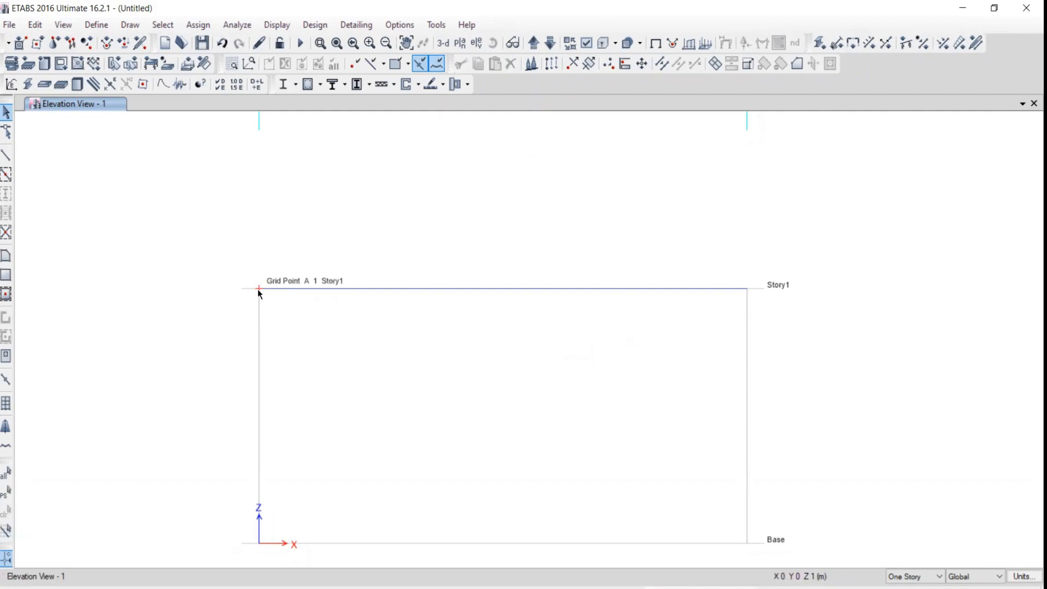
click(258, 290)
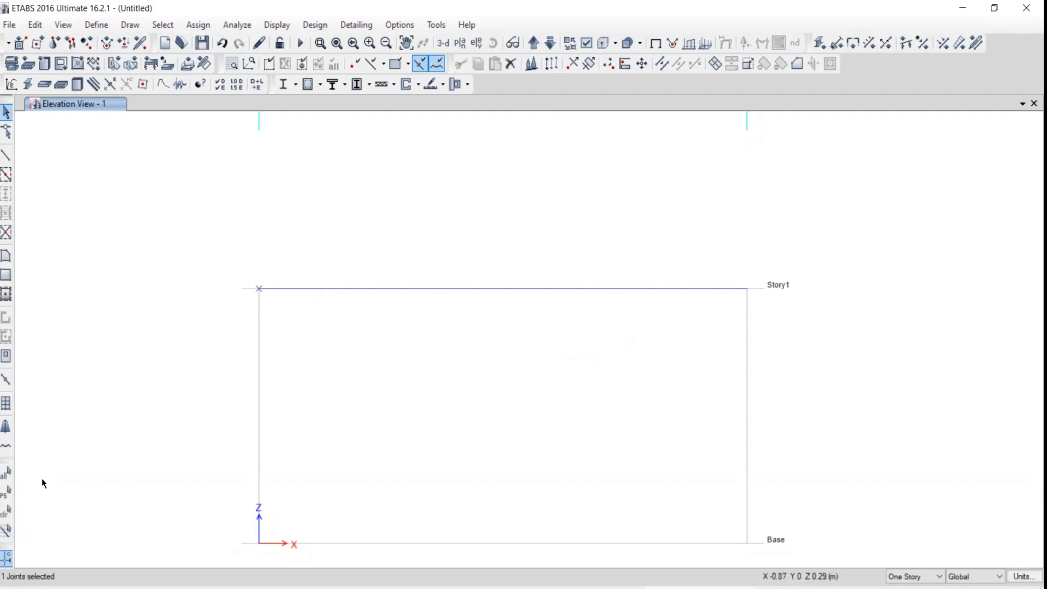
click(7, 513)
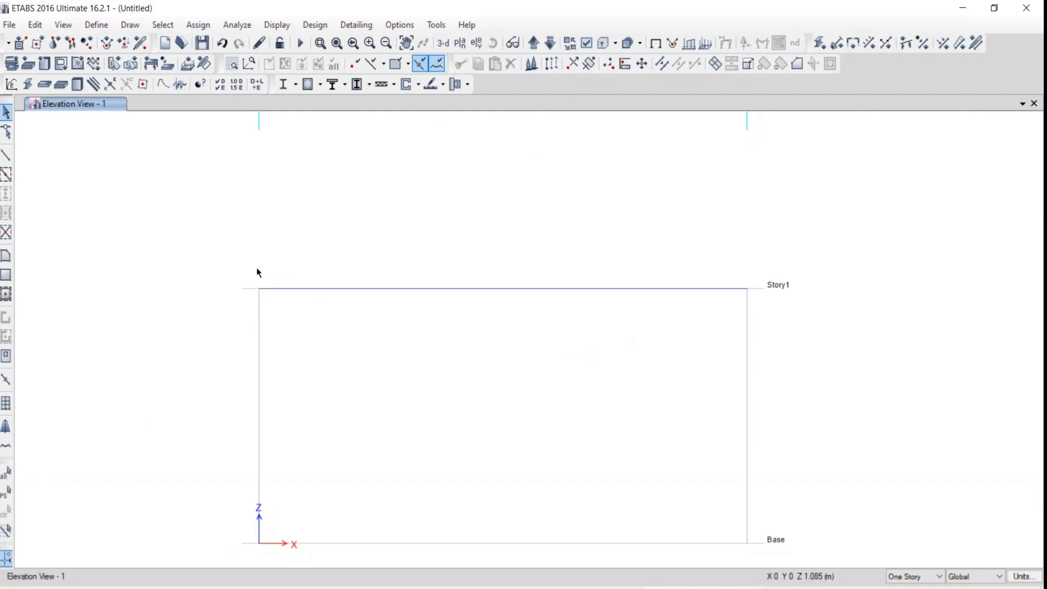
Step: Assign a fixed restraint, with all translations and rotations locked, to the beam's joint at grid A on Story1
drag(214, 238, 318, 336)
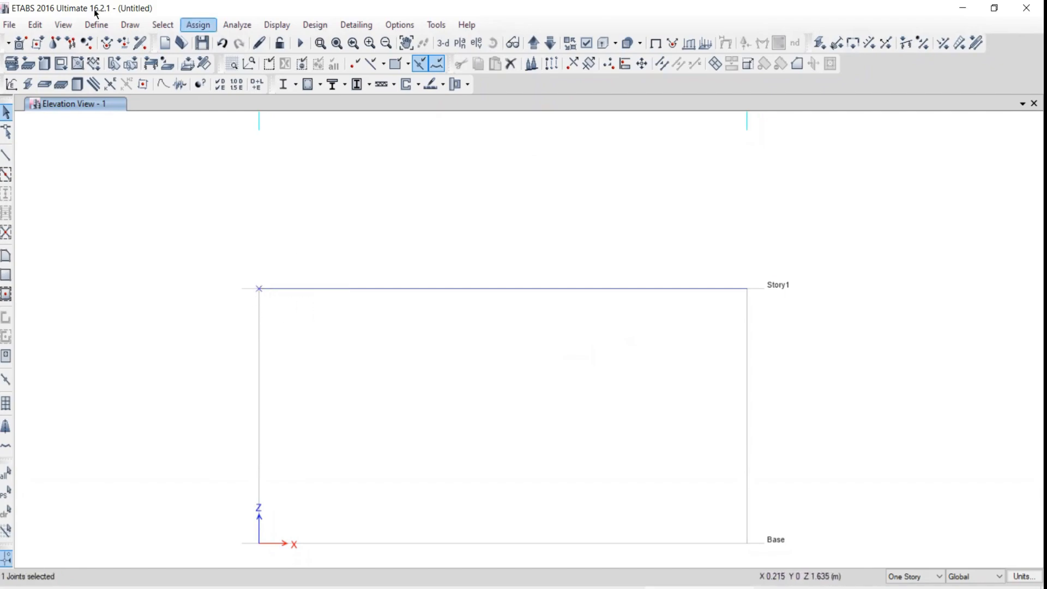
click(197, 25)
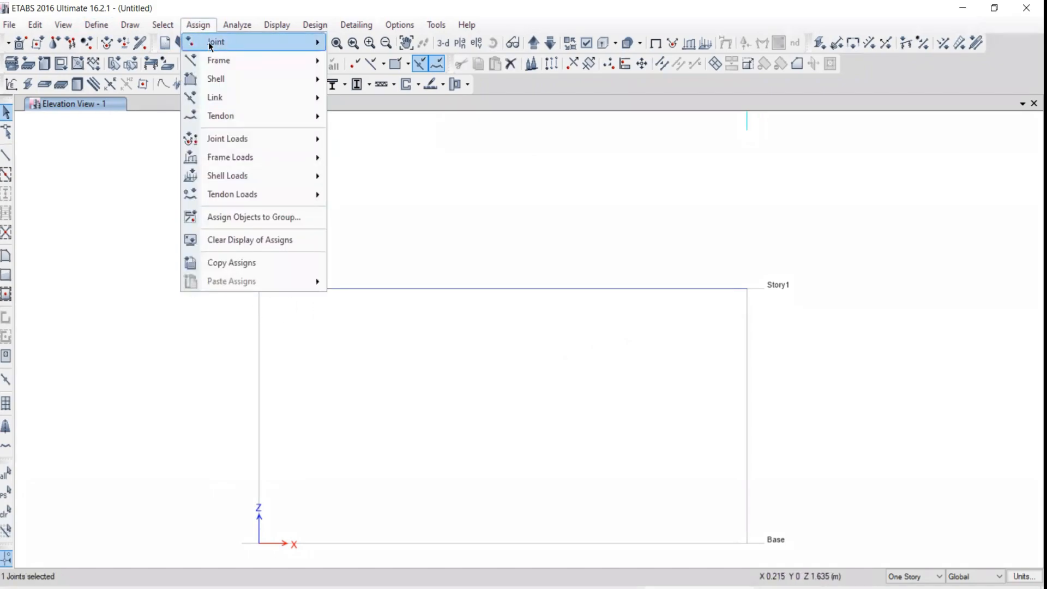
mouse_move(210, 47)
click(374, 46)
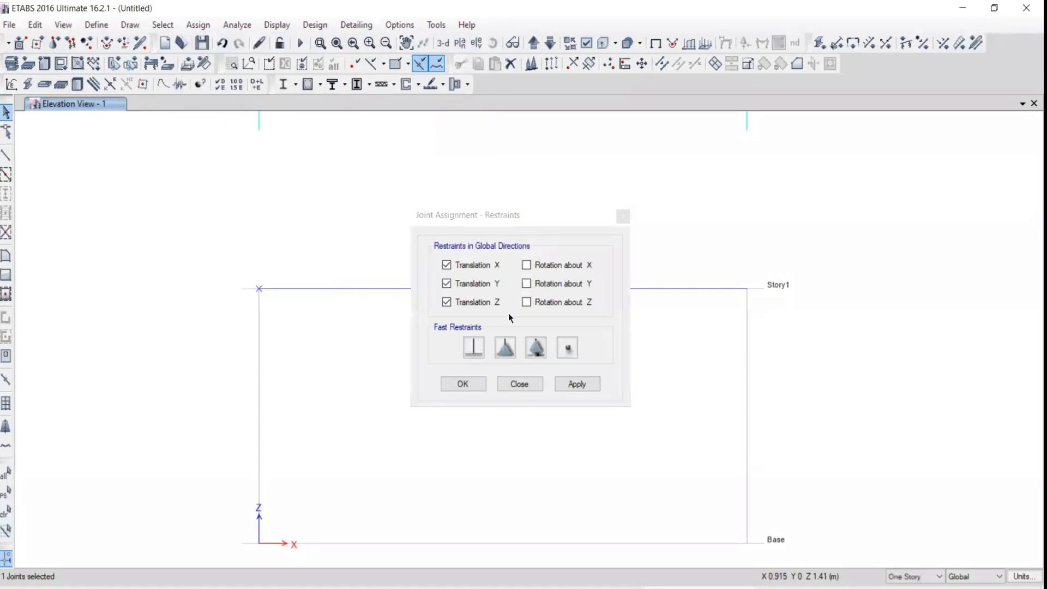
click(481, 354)
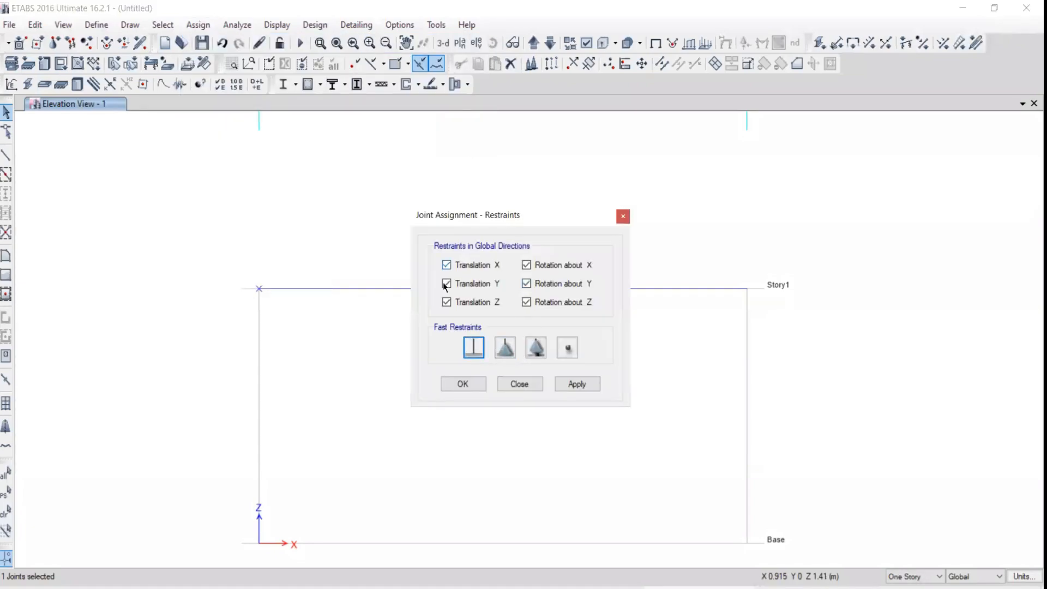
click(568, 385)
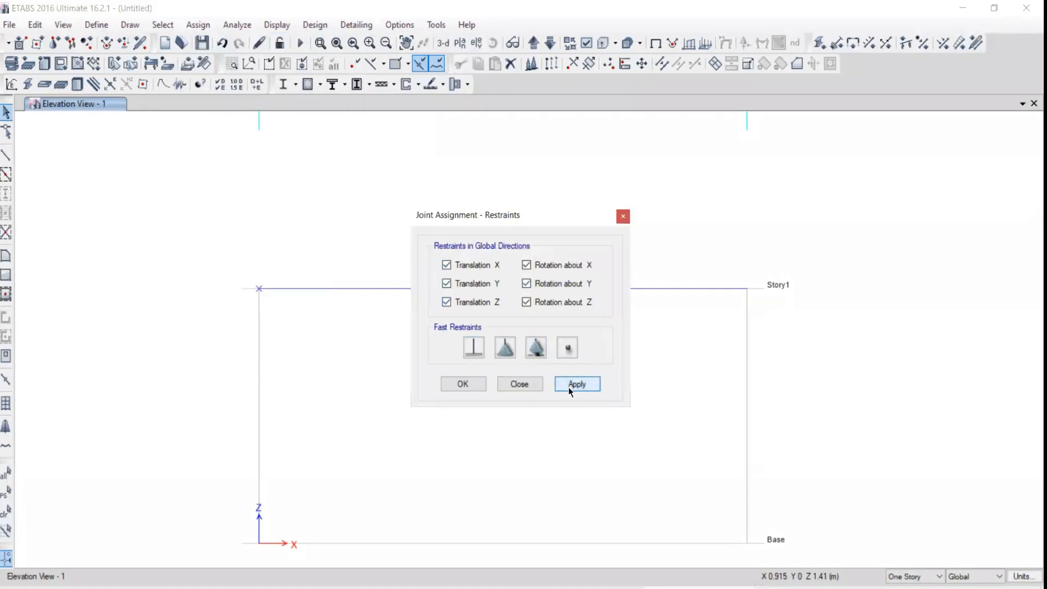
click(450, 383)
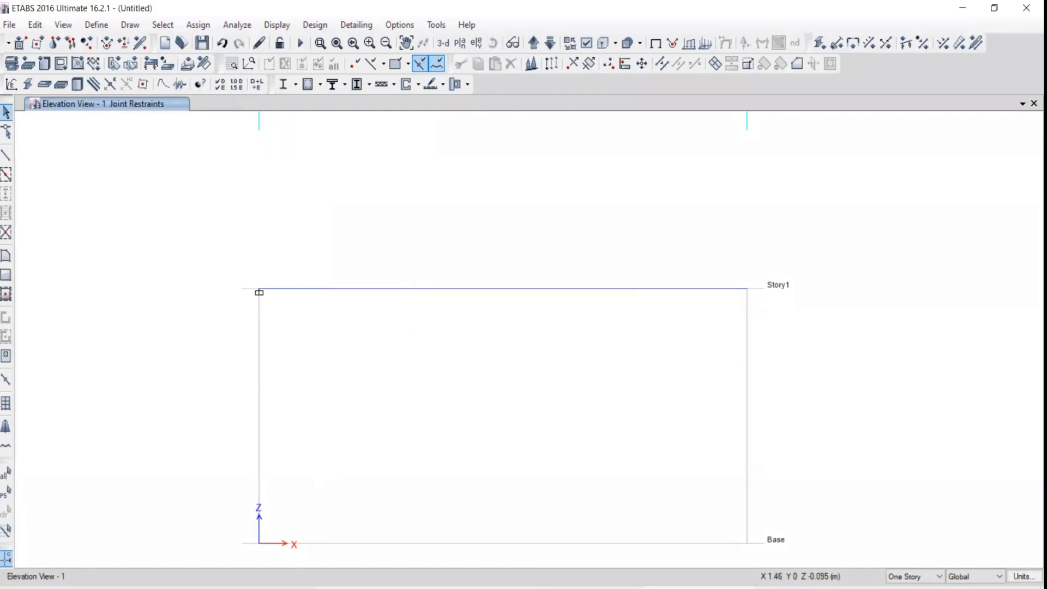
Step: Select the Story1 beam and set up a Live frame point load measured by absolute distance from End-I
click(372, 587)
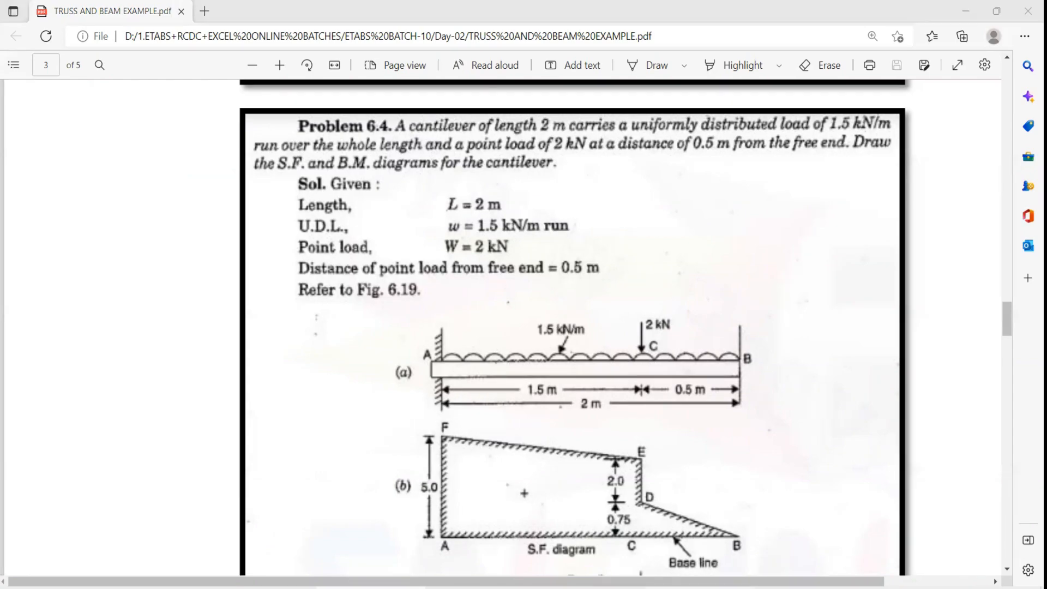
drag(436, 231, 380, 355)
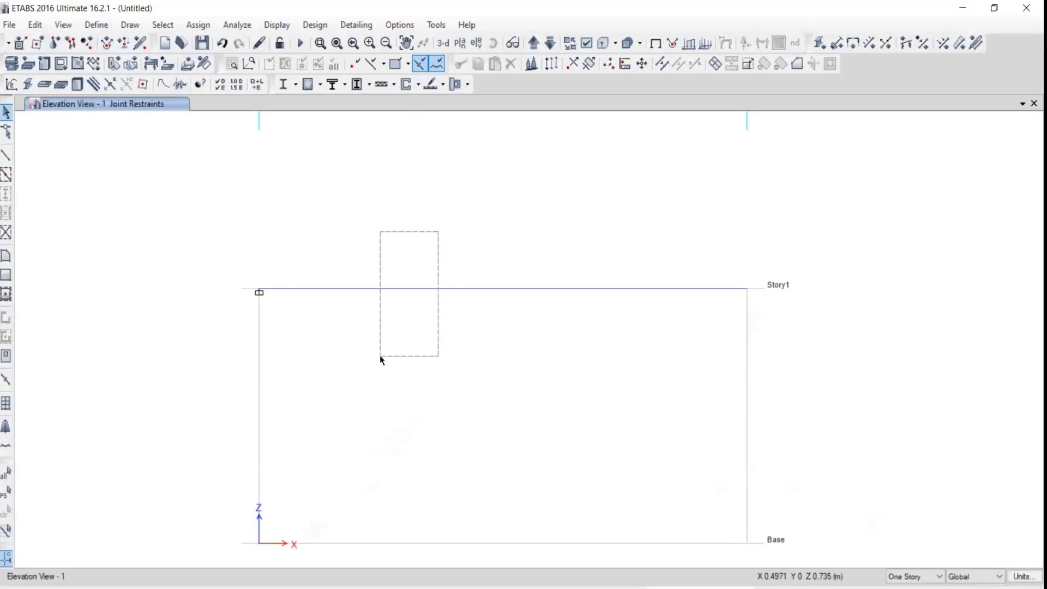
click(199, 25)
mouse_move(224, 158)
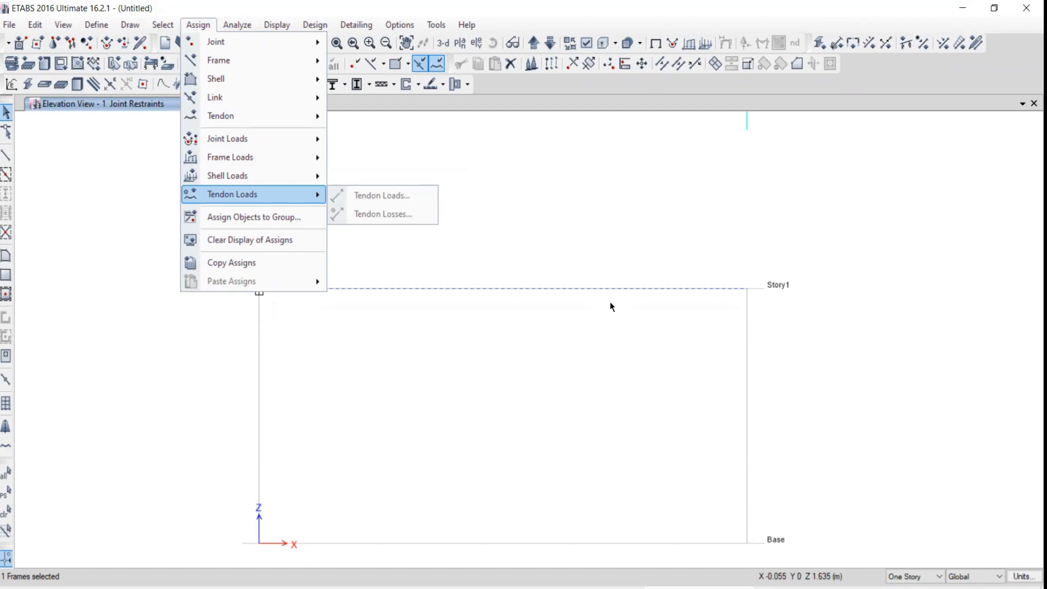
mouse_move(243, 141)
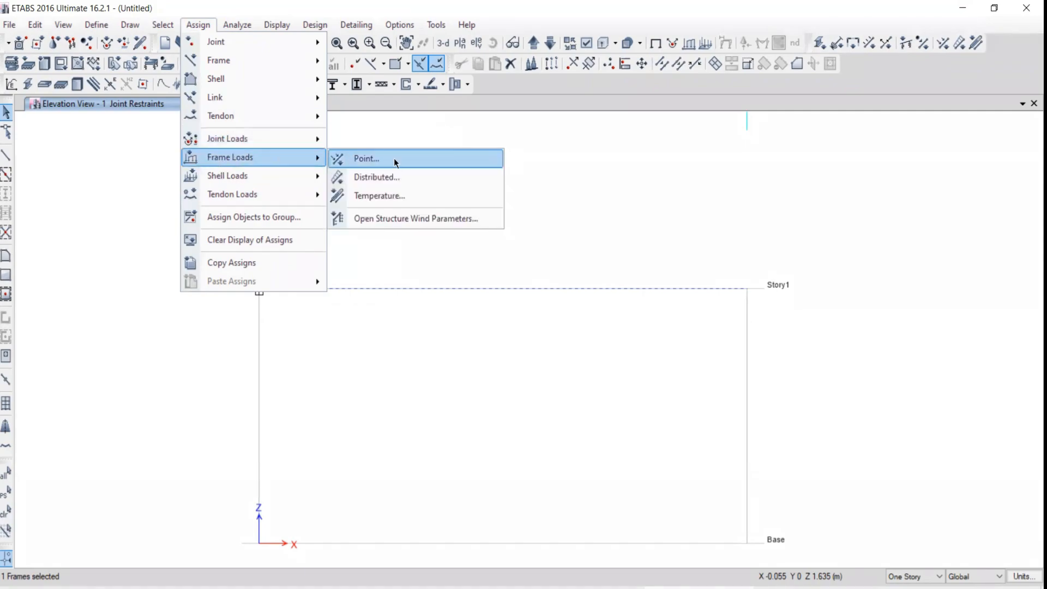
click(379, 162)
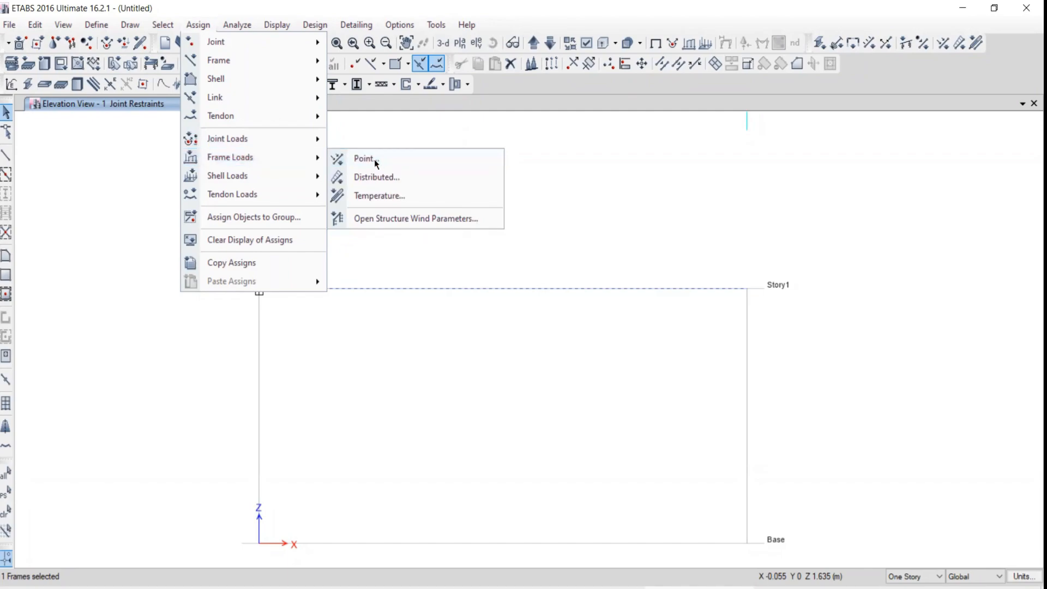
click(526, 220)
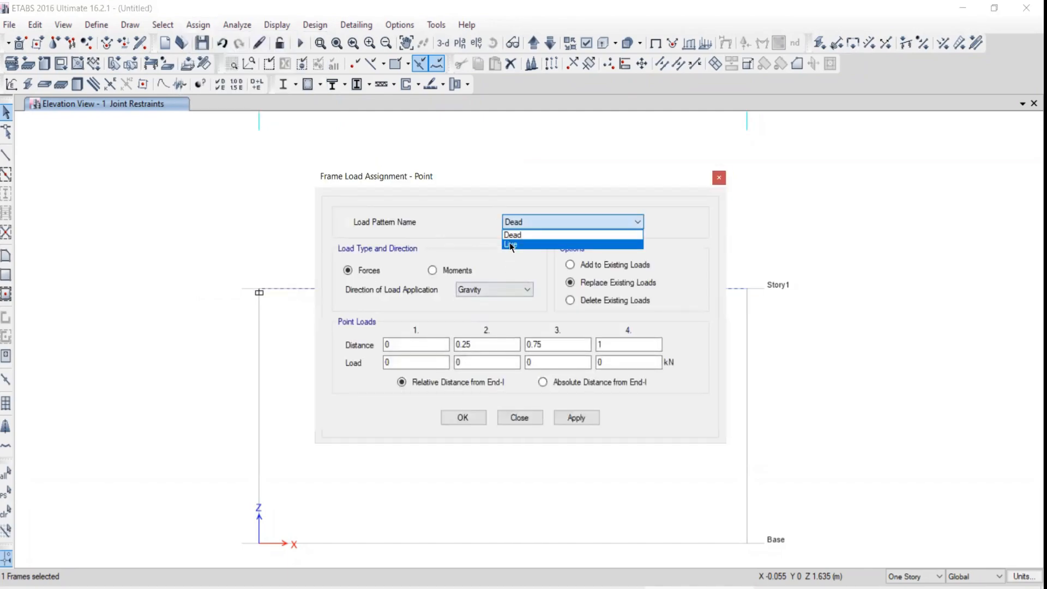
click(509, 242)
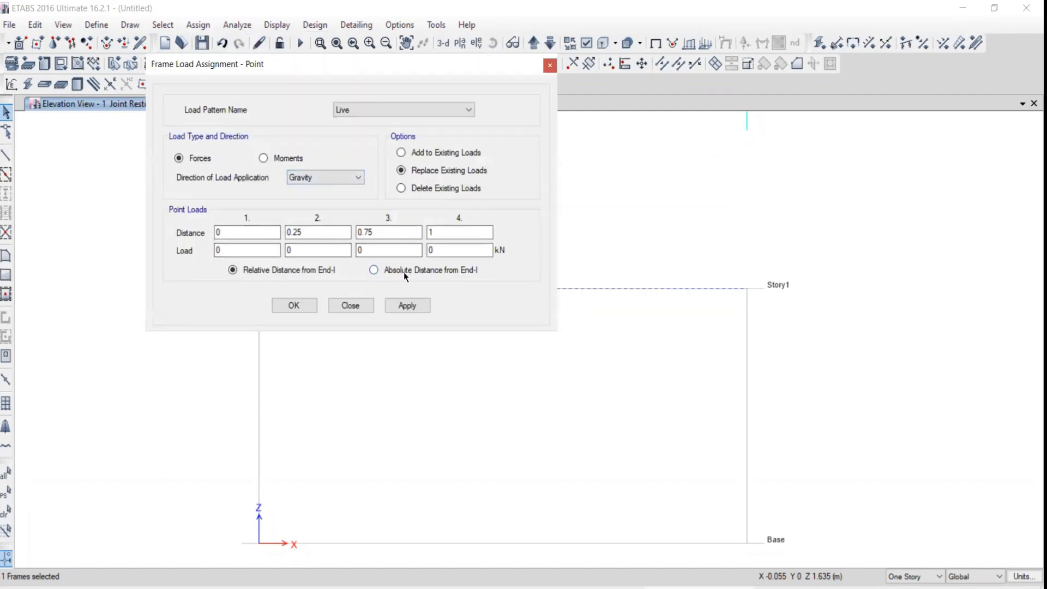
click(374, 270)
drag(292, 58, 253, 5)
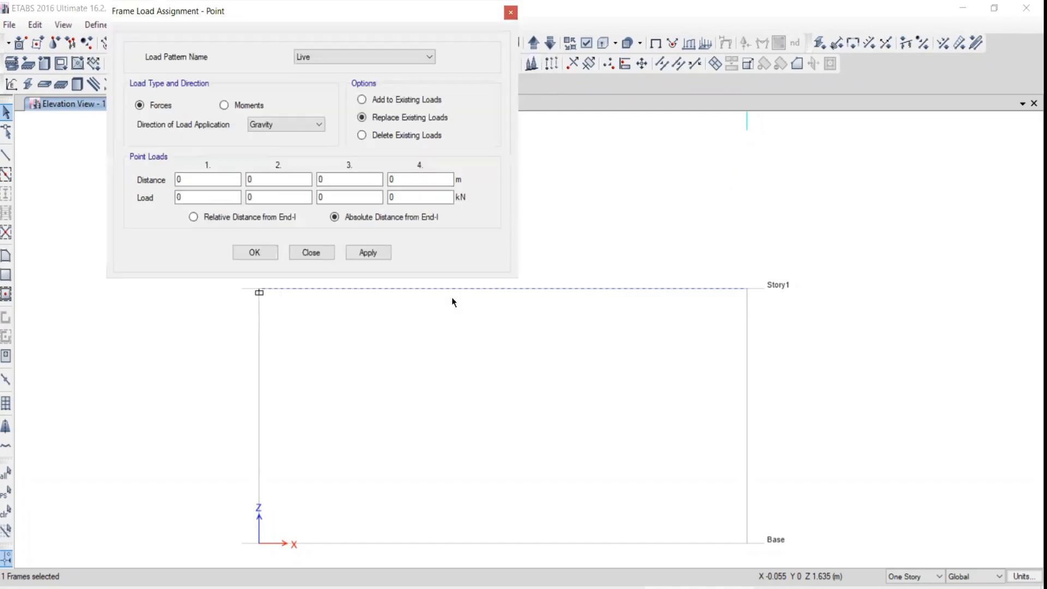
Step: Check the loading figure in the PDF, and try to apply a 1.5 kN Live point load at 2 m on the beam
key(alt+Tab)
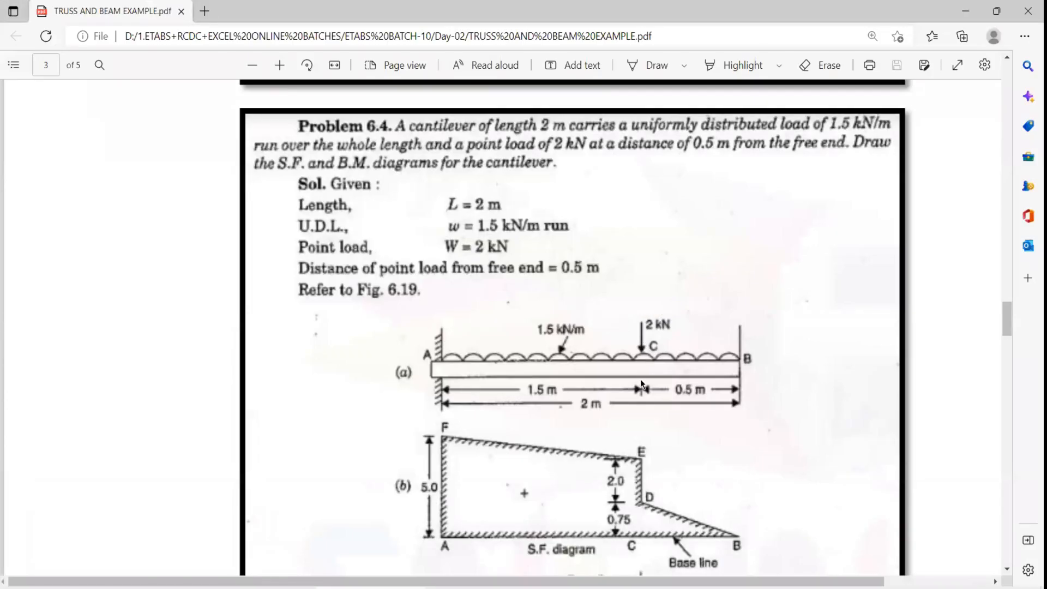
key(alt+Tab)
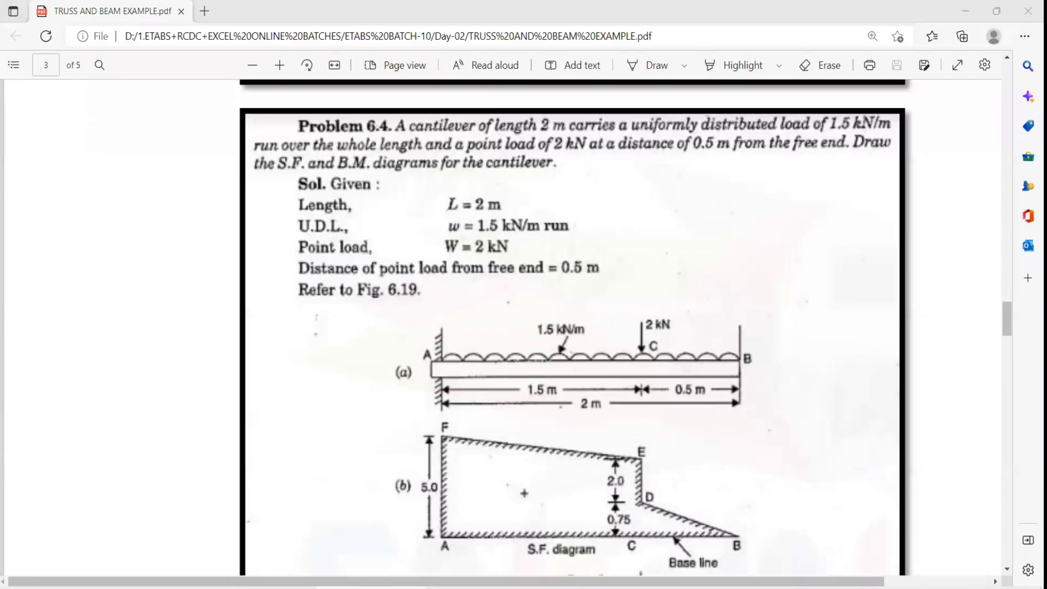
text(2)
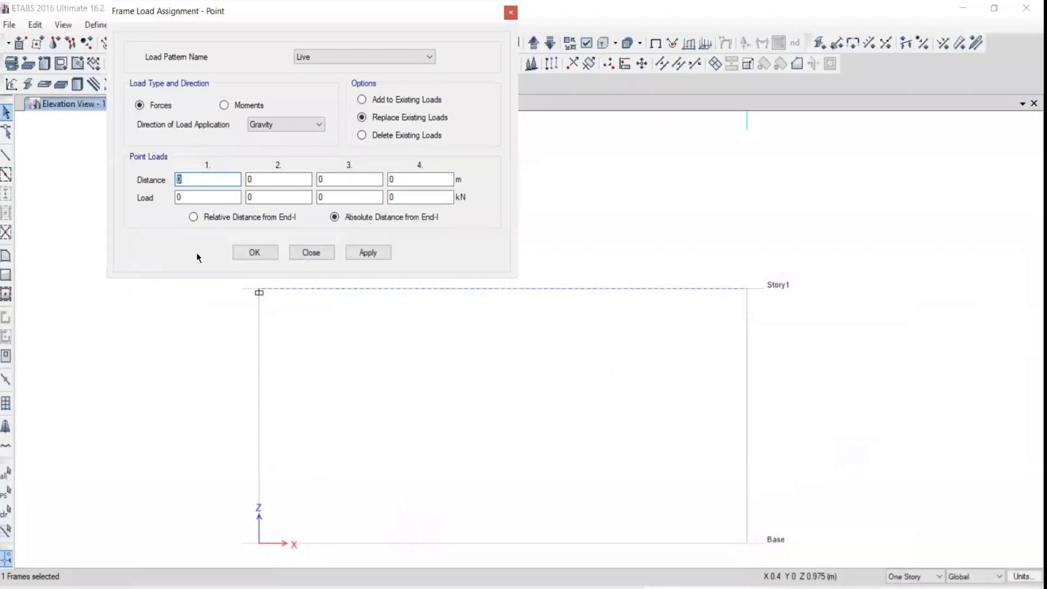
click(183, 197)
drag(183, 197, 160, 194)
text(1.5)
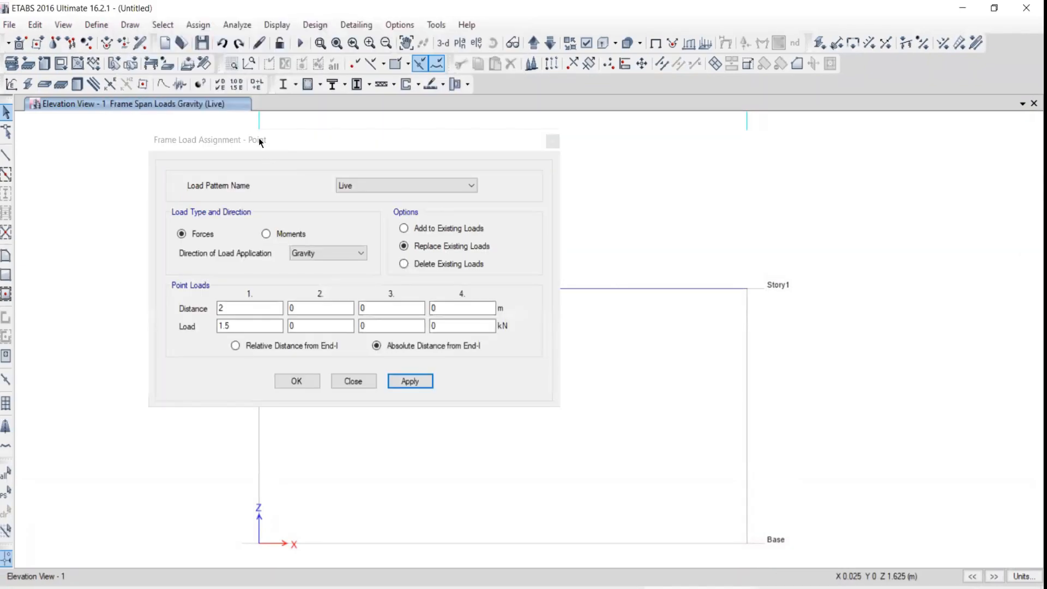
Step: Assign a 2 kN Live gravity point load to the Story1 beam at 1.5 m from End-I, reselecting the beam before applying
drag(259, 139, 245, 10)
drag(216, 179, 178, 172)
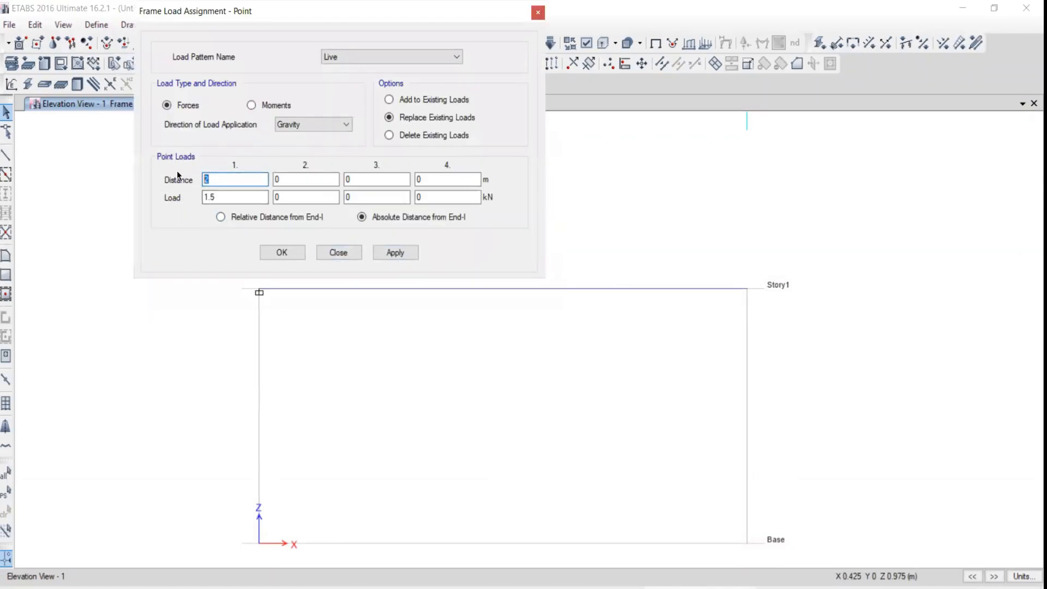
text(1.5)
key(Tab)
text(2)
drag(236, 10, 58, 10)
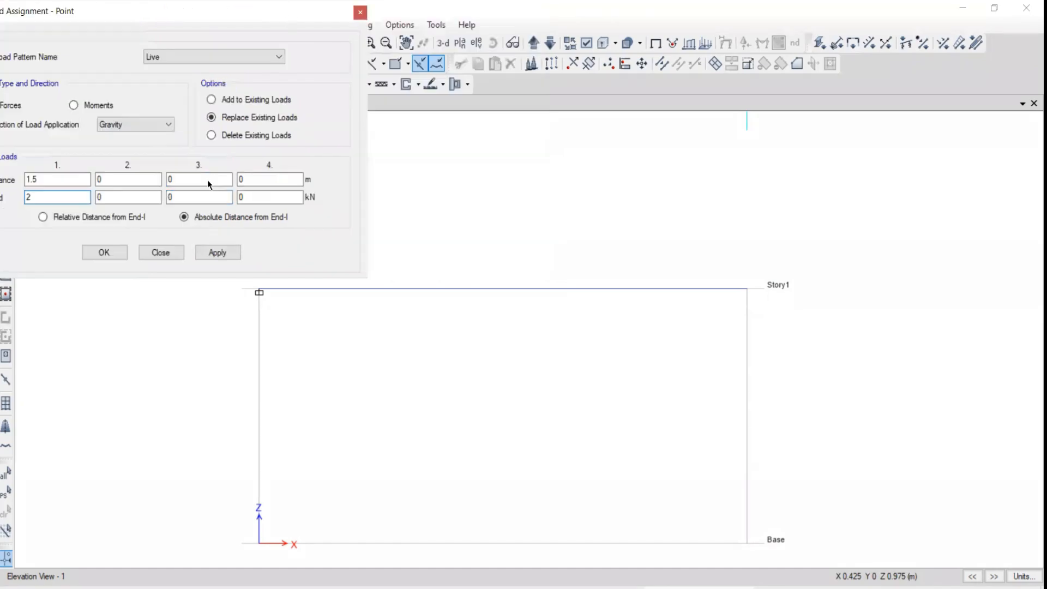
click(221, 251)
click(616, 348)
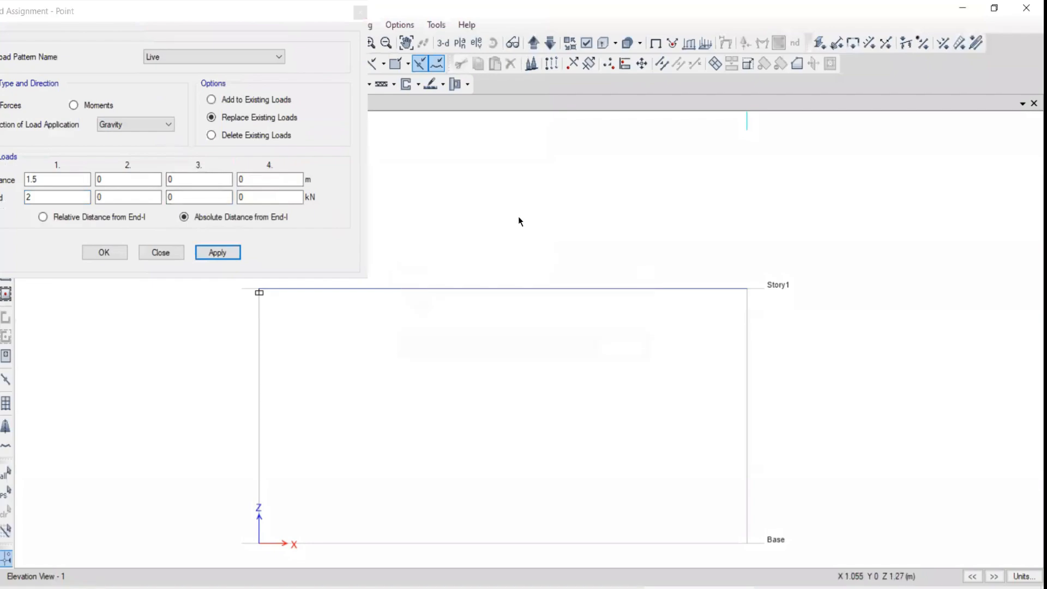
drag(503, 212, 442, 350)
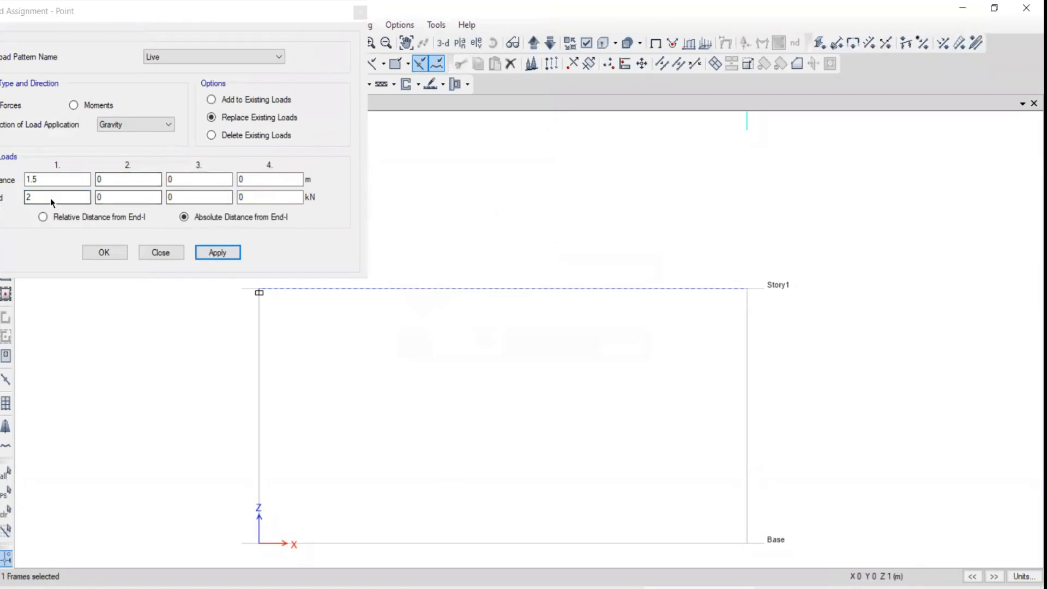
click(218, 253)
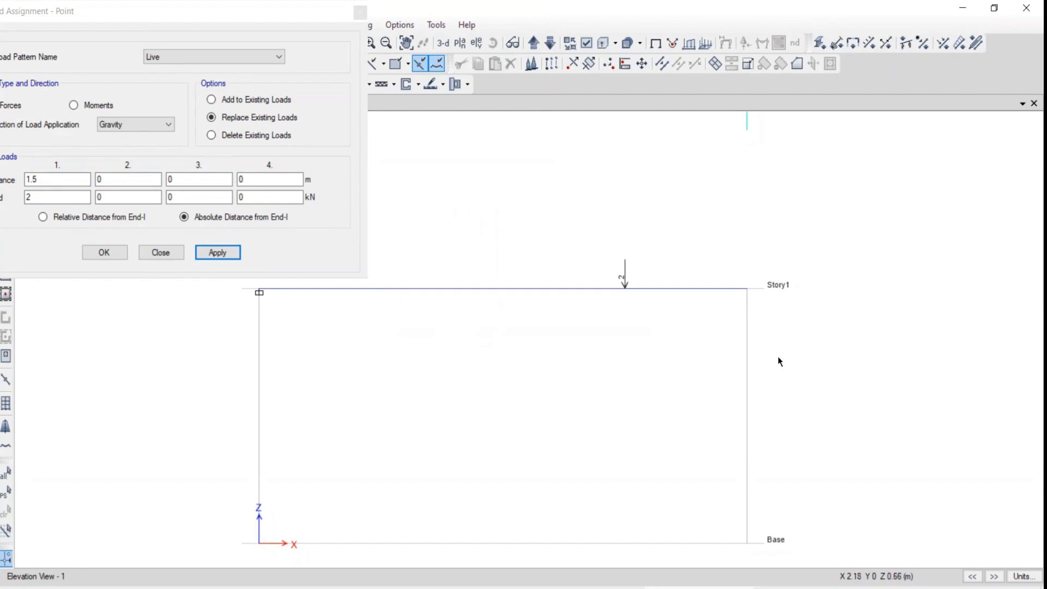
Step: Close the point load assignment with the beam reselected, and start a distributed frame load assignment for the Live pattern
middle_drag(511, 352, 603, 391)
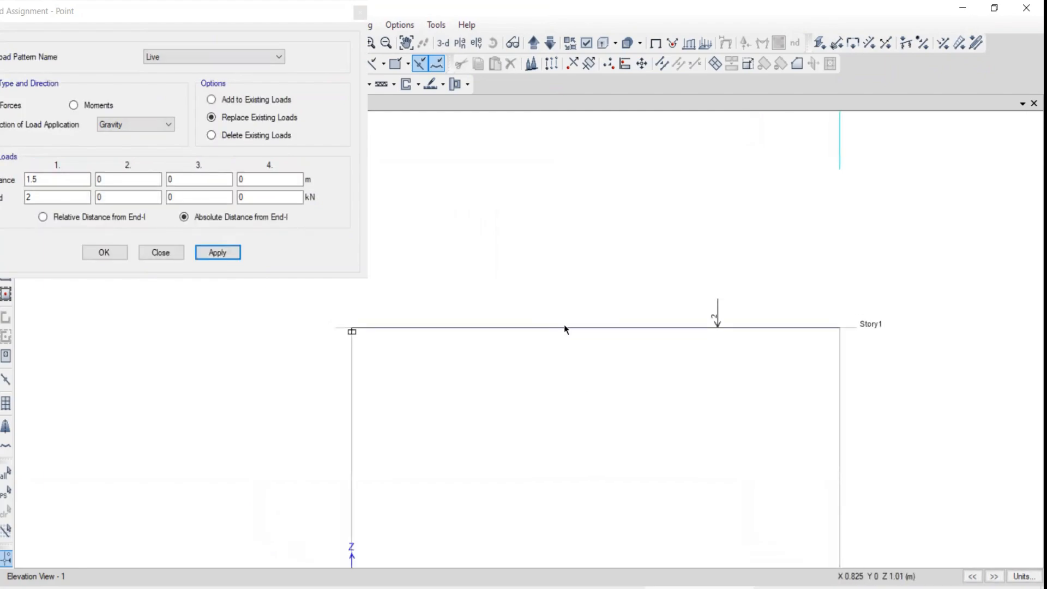
drag(596, 300, 499, 399)
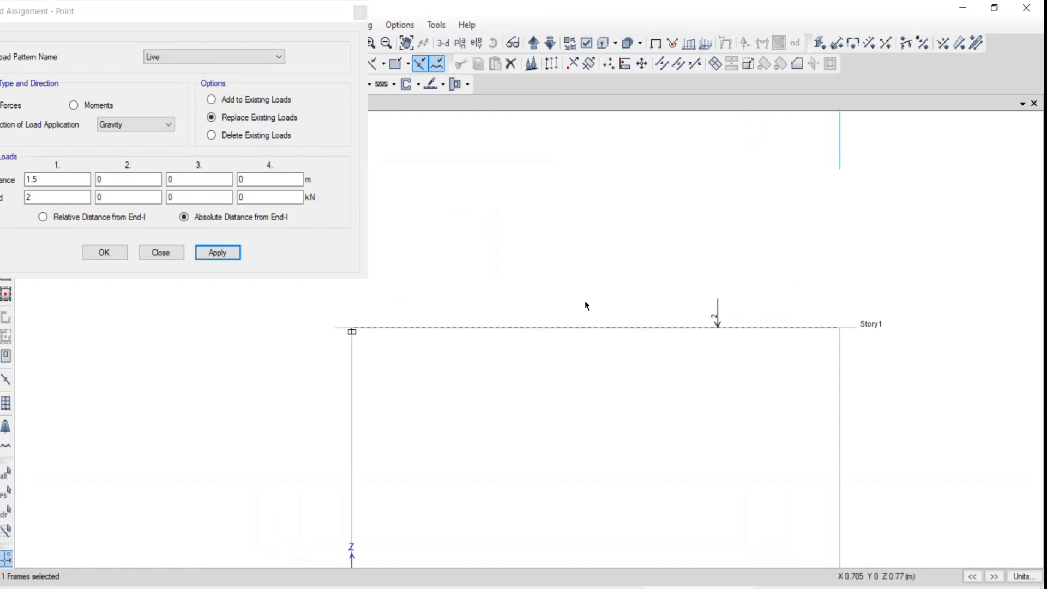
click(160, 253)
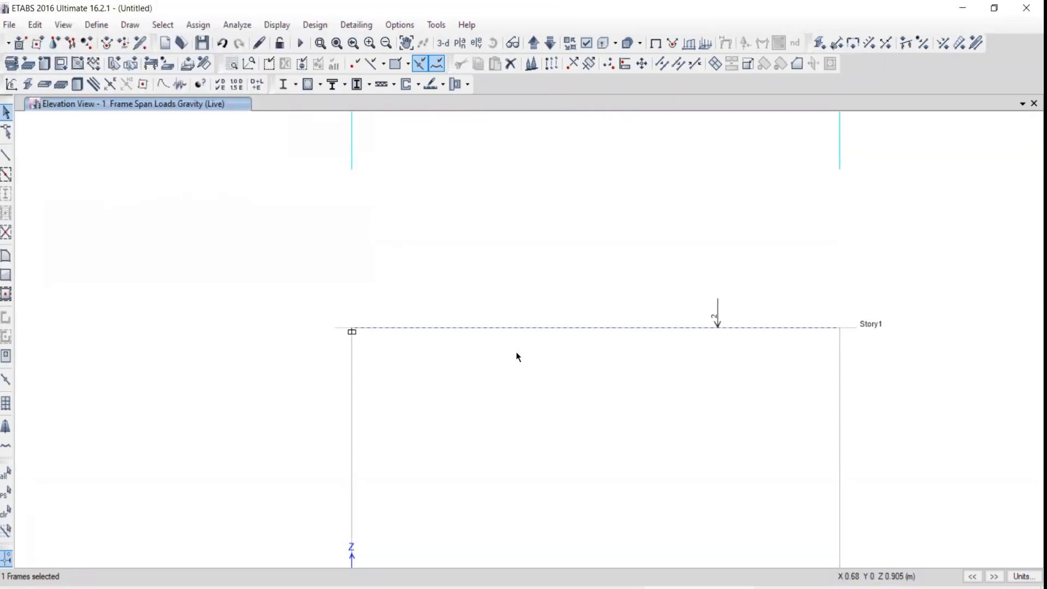
key(alt+Tab)
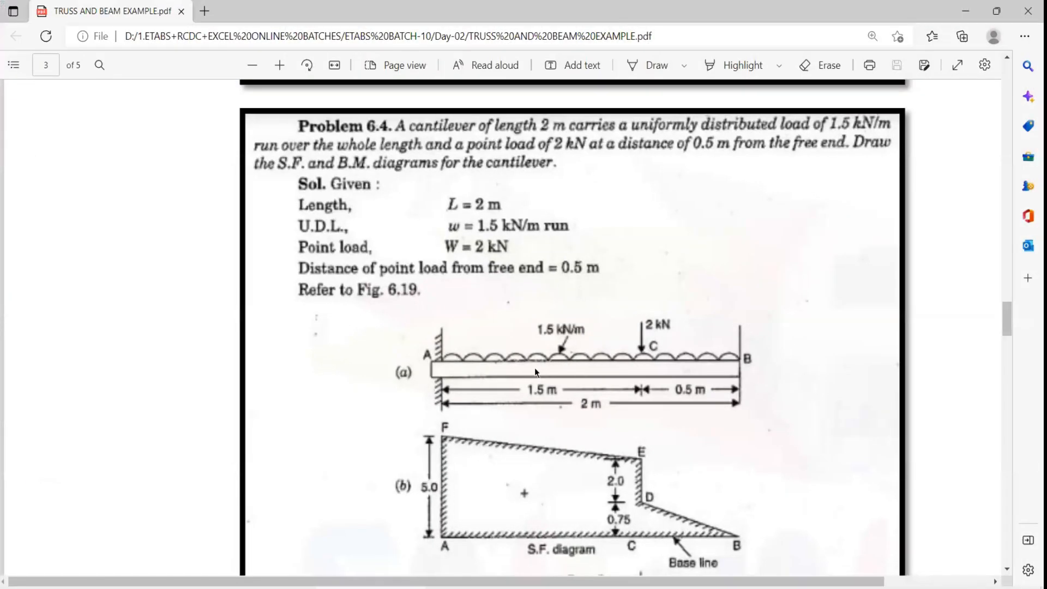
key(alt+Tab)
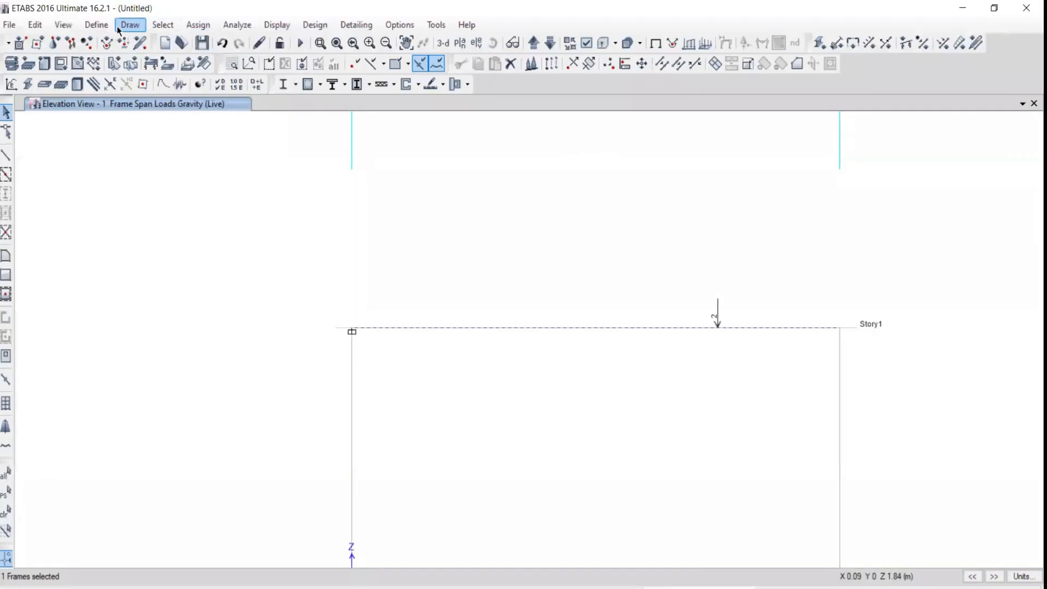
click(189, 25)
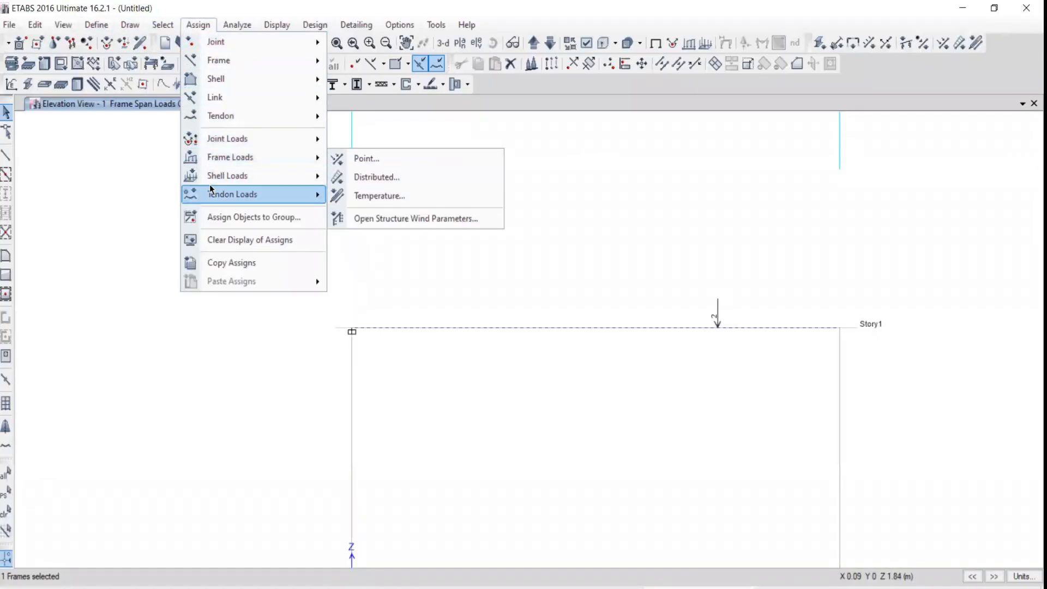
mouse_move(273, 158)
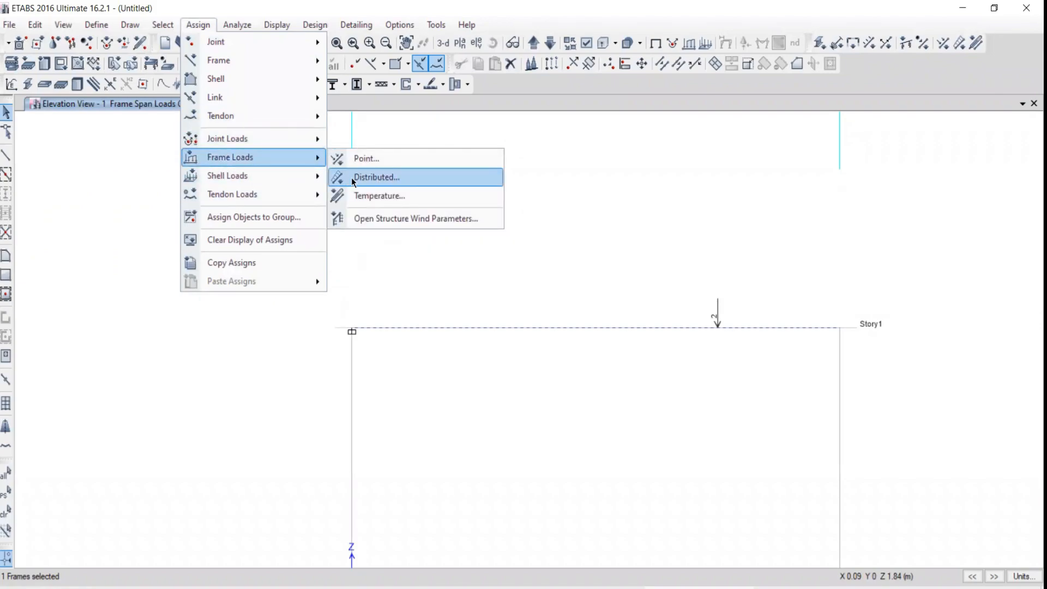
click(381, 178)
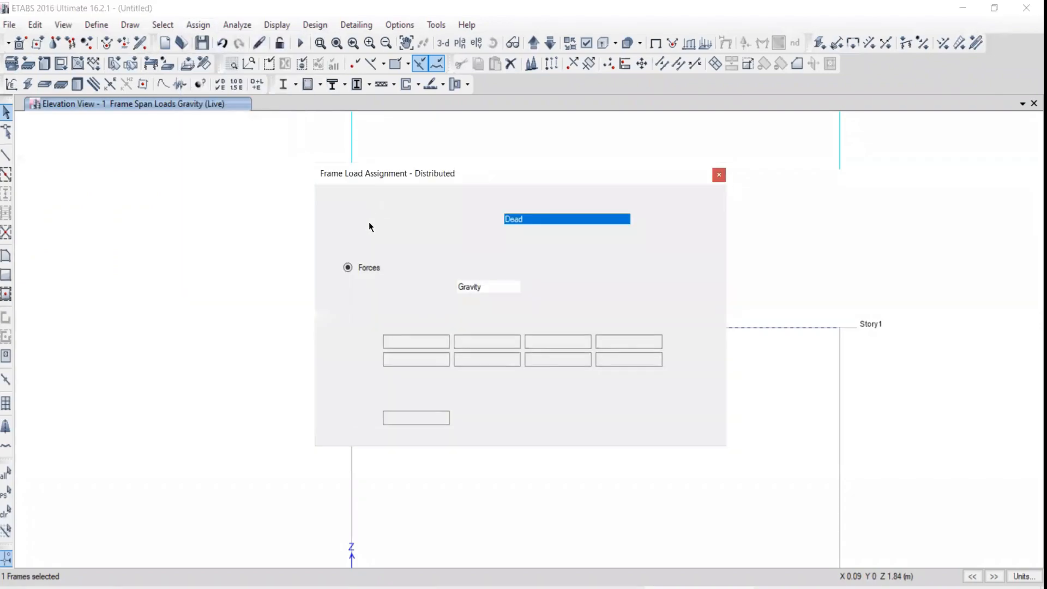
click(537, 220)
click(518, 240)
drag(498, 176, 260, 18)
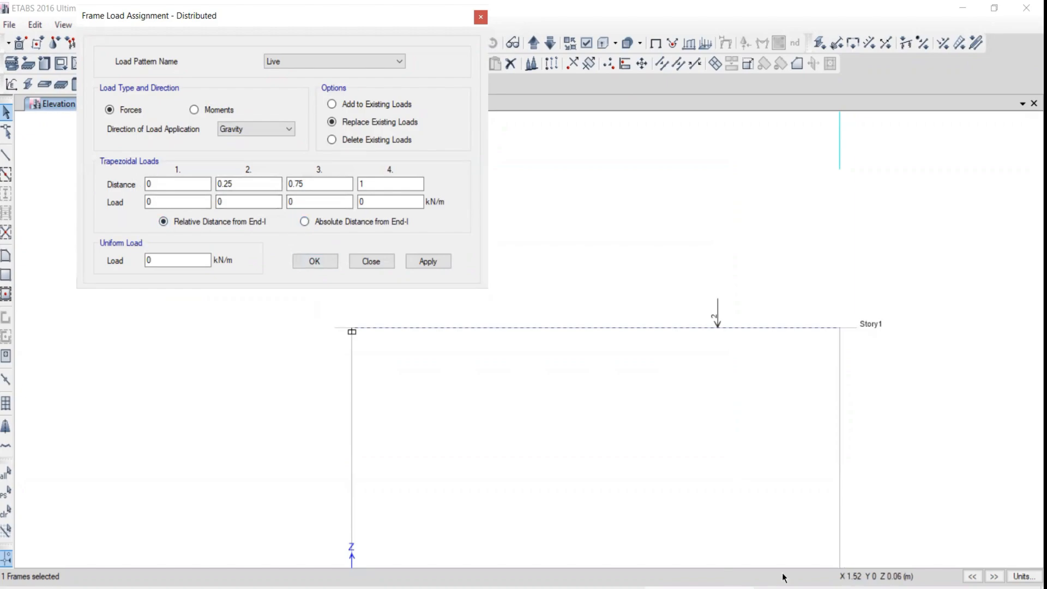
mouse_move(916, 233)
mouse_down()
mouse_move(525, 235)
mouse_move(526, 204)
mouse_up()
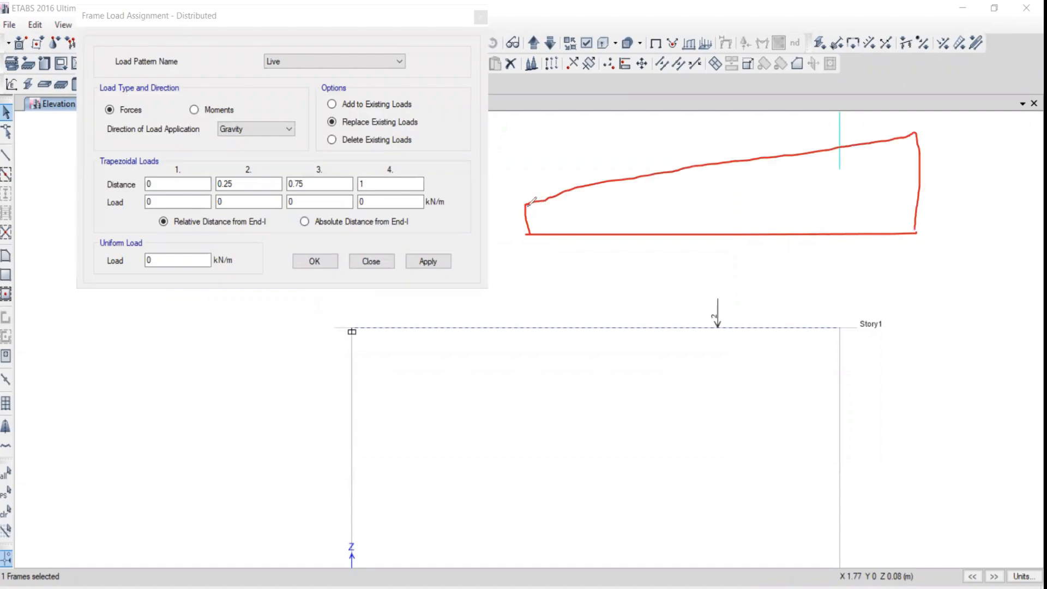
drag(526, 205, 528, 234)
drag(564, 192, 564, 237)
drag(601, 180, 601, 243)
drag(652, 169, 651, 240)
mouse_move(160, 159)
mouse_down()
mouse_move(240, 217)
mouse_move(473, 204)
mouse_move(144, 154)
mouse_up()
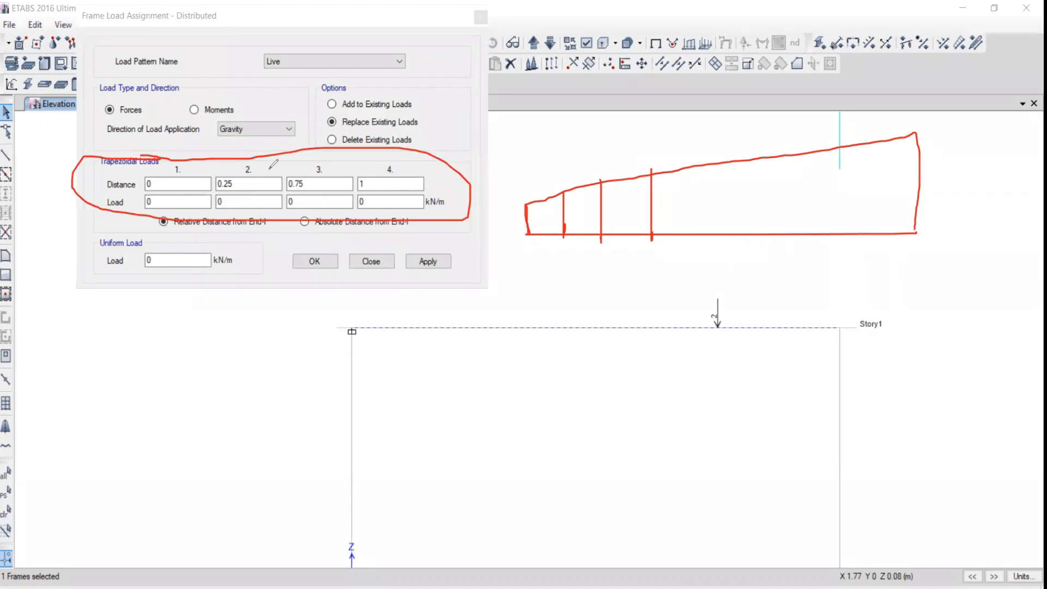
drag(228, 165, 289, 130)
drag(227, 428, 505, 415)
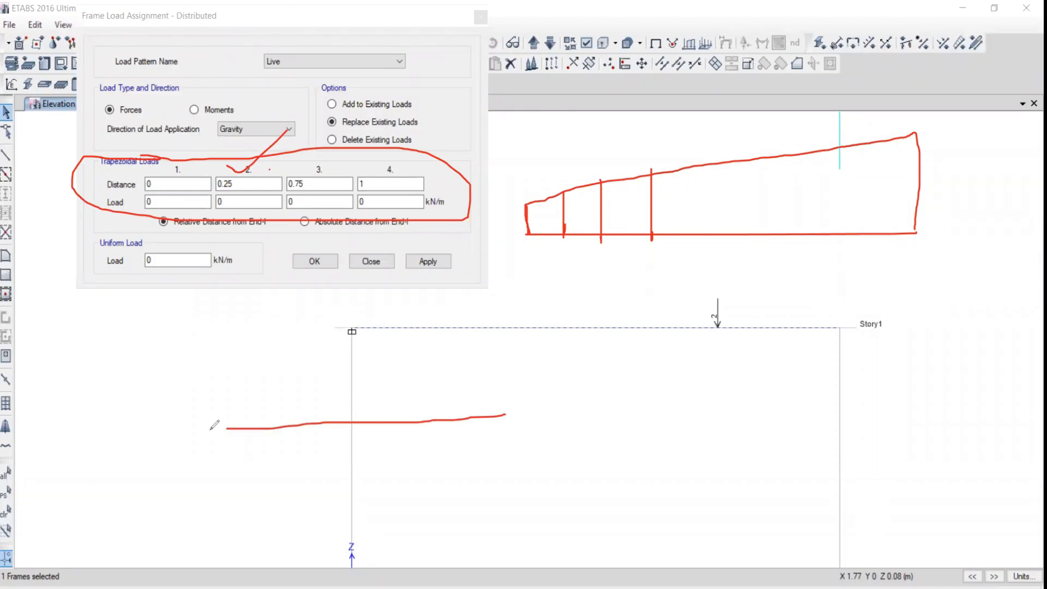
drag(208, 433, 509, 433)
mouse_move(239, 426)
mouse_down()
mouse_move(343, 440)
mouse_move(437, 418)
mouse_move(502, 423)
mouse_up()
mouse_move(353, 345)
mouse_down()
mouse_move(345, 404)
mouse_move(307, 399)
mouse_up()
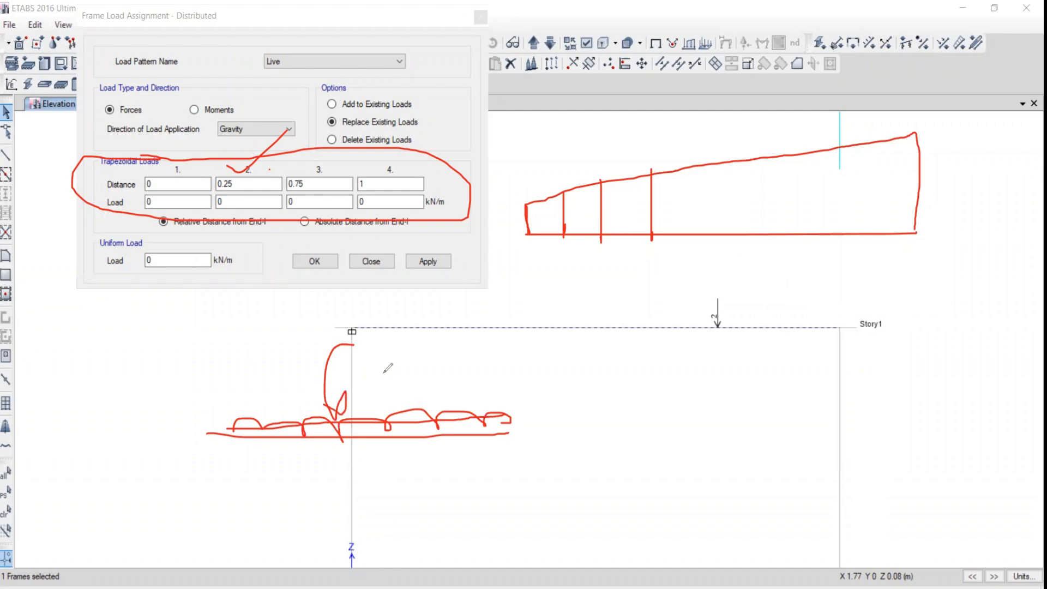
drag(359, 345, 480, 345)
drag(124, 230, 88, 259)
drag(42, 167, 198, 91)
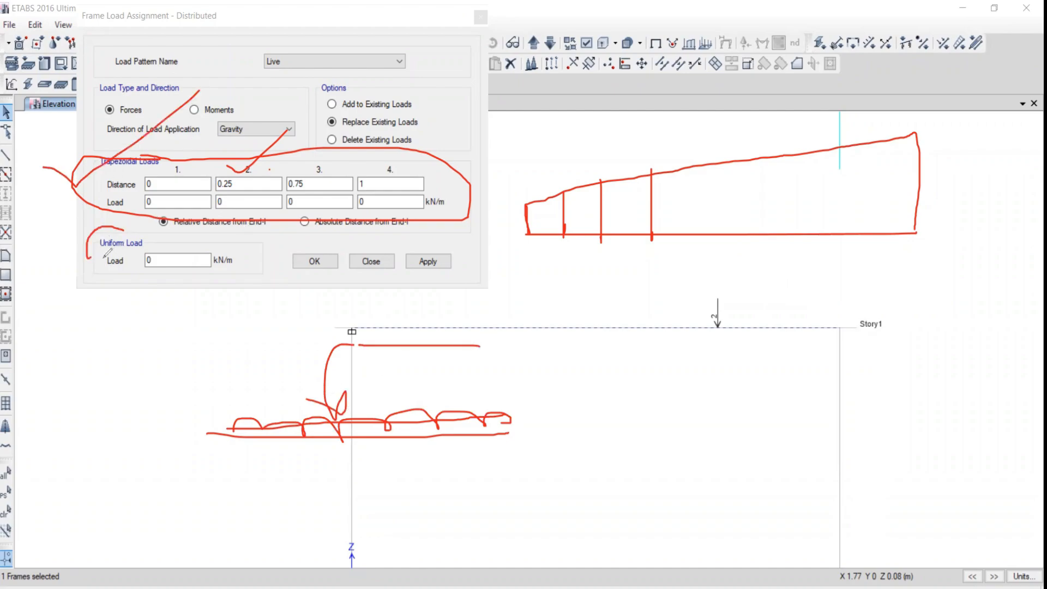
mouse_move(149, 270)
mouse_down()
mouse_move(162, 280)
mouse_move(204, 238)
mouse_up()
drag(569, 400, 784, 414)
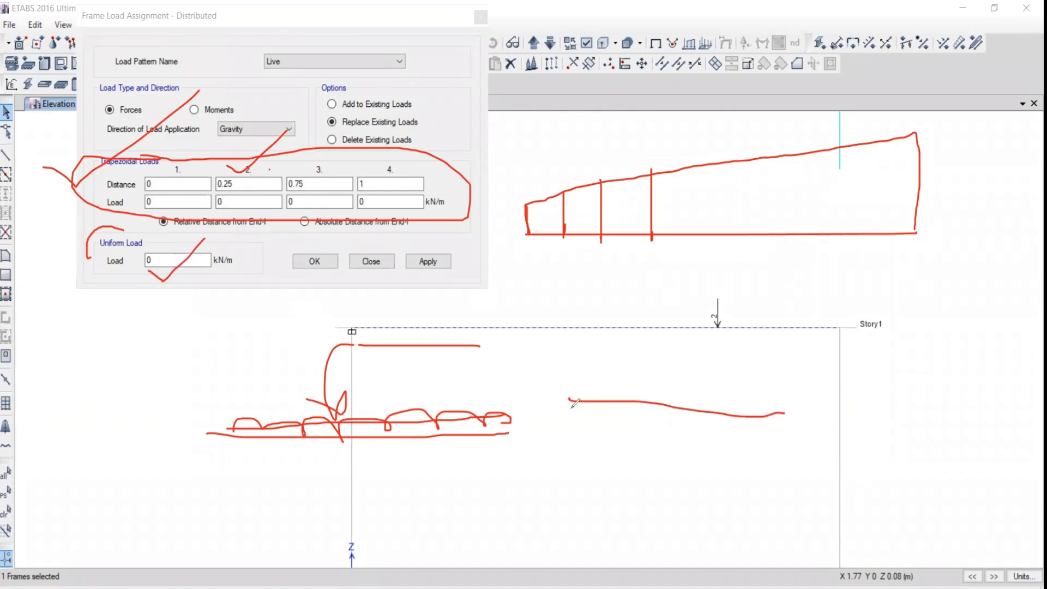
drag(566, 406, 783, 401)
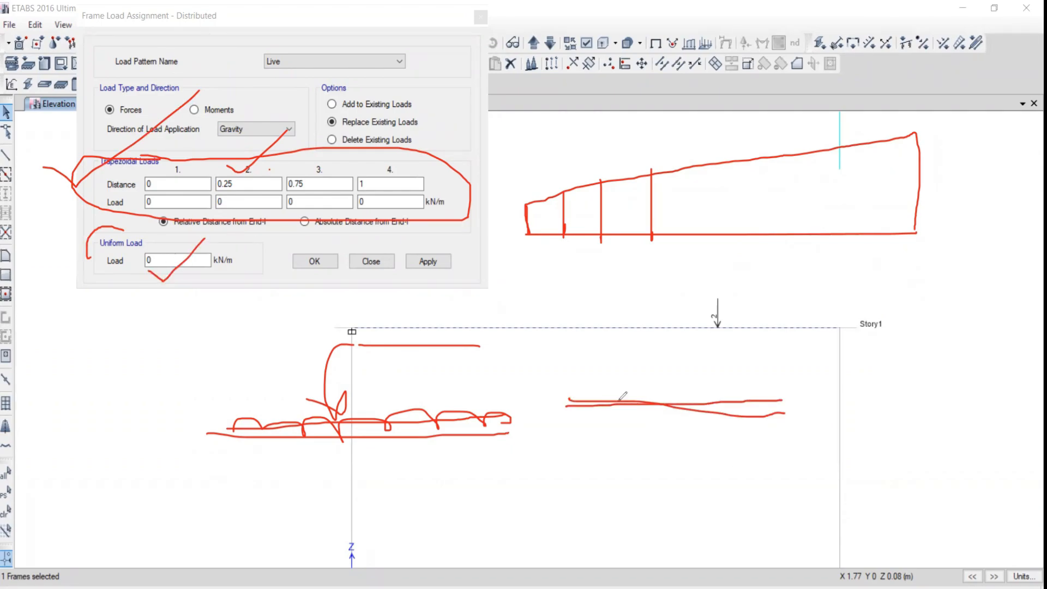
mouse_move(568, 407)
mouse_down()
mouse_move(578, 395)
mouse_move(721, 396)
mouse_up()
drag(794, 373, 969, 376)
drag(797, 394, 987, 406)
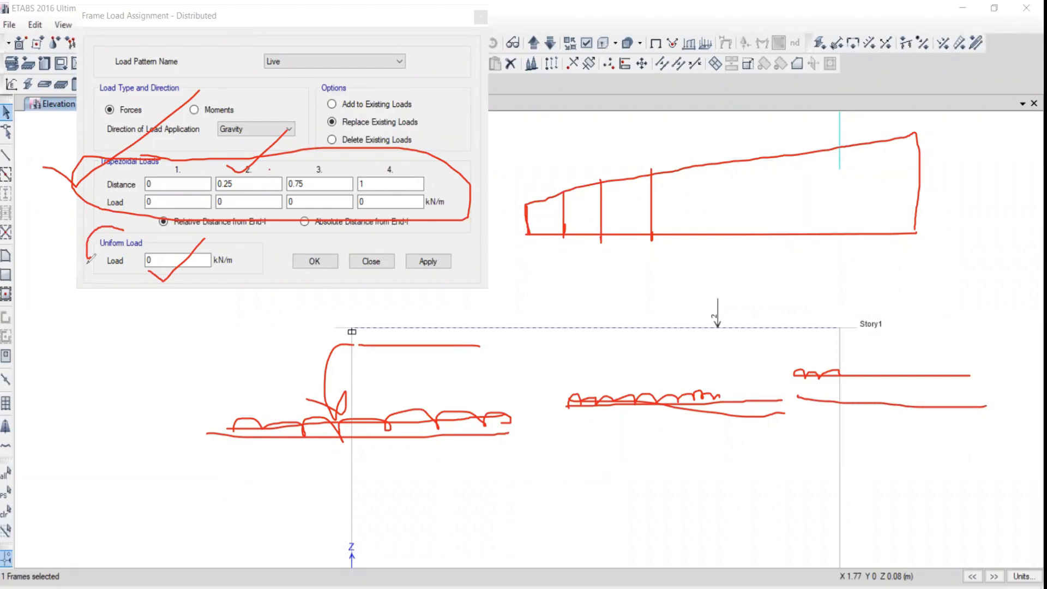
drag(88, 248, 144, 209)
drag(507, 299, 691, 300)
mouse_move(510, 273)
mouse_down()
mouse_move(683, 233)
mouse_move(686, 299)
mouse_up()
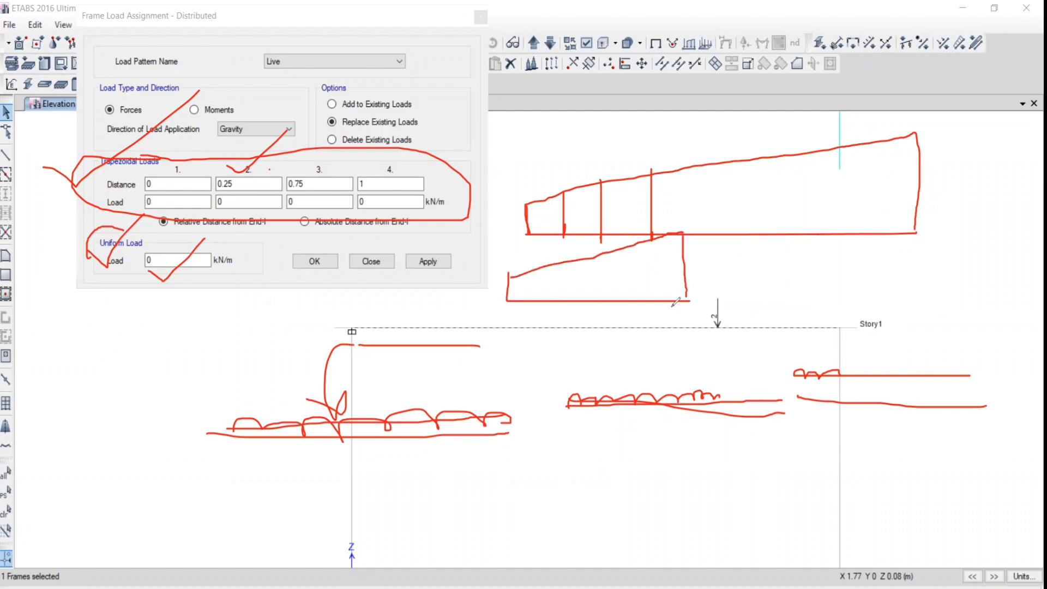
drag(753, 291, 949, 287)
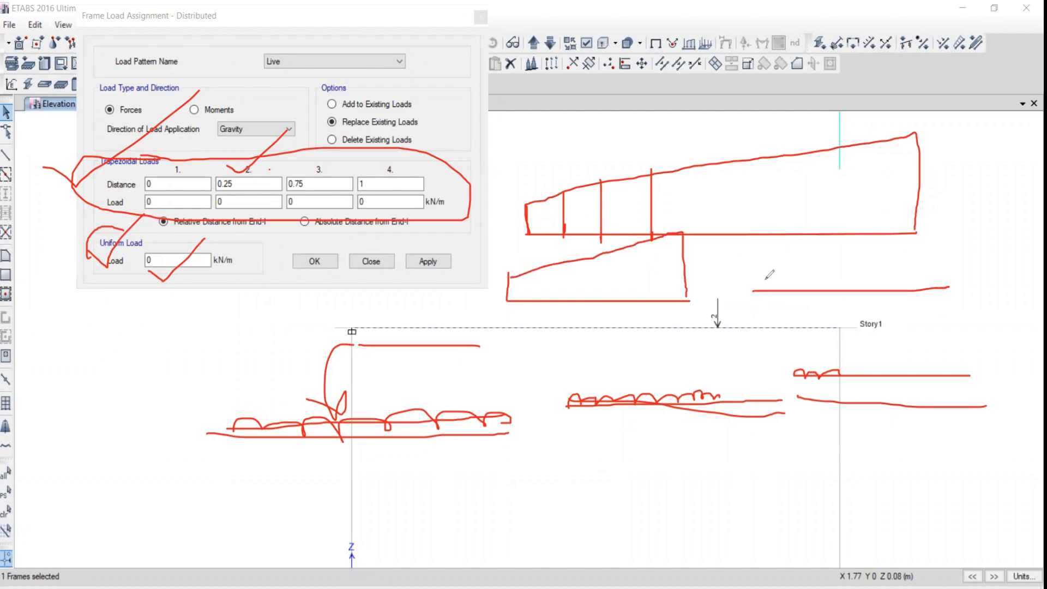
drag(755, 289, 871, 287)
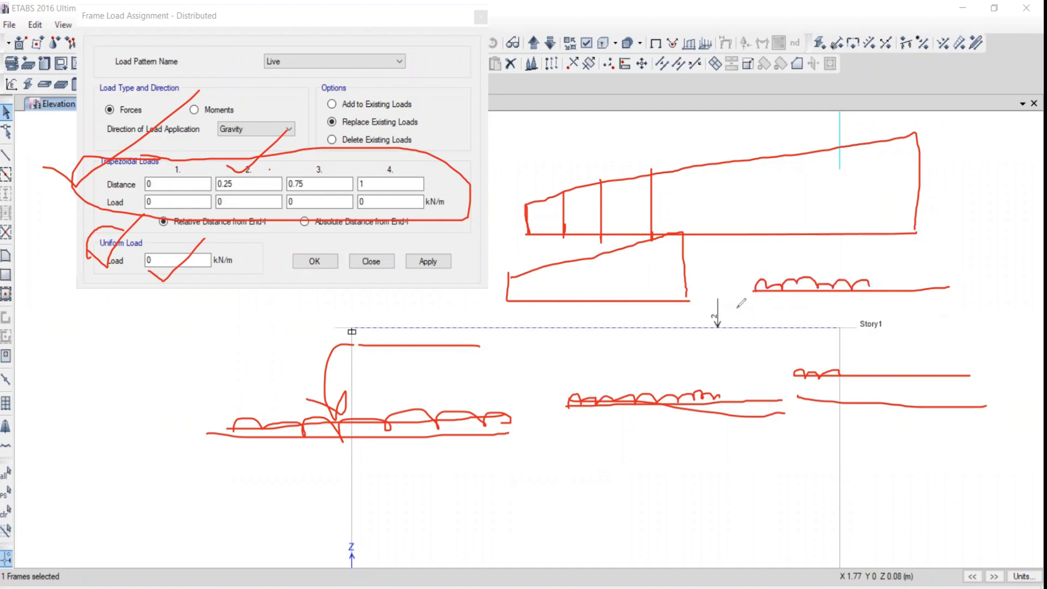
mouse_move(69, 264)
mouse_down()
mouse_move(90, 274)
mouse_move(153, 236)
mouse_up()
mouse_move(37, 186)
mouse_down()
mouse_move(104, 163)
mouse_move(142, 94)
mouse_up()
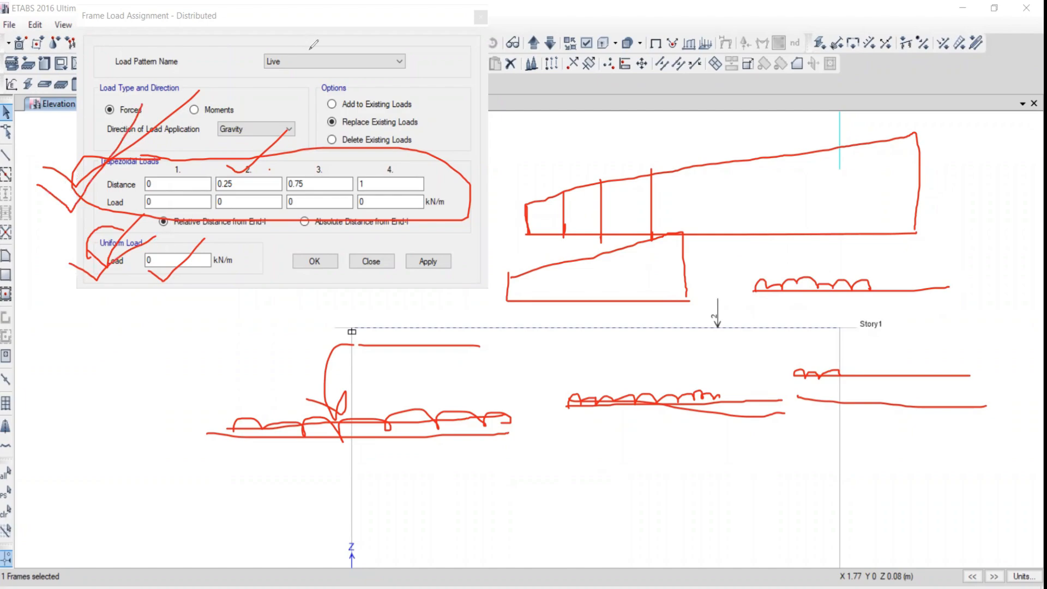
key(e)
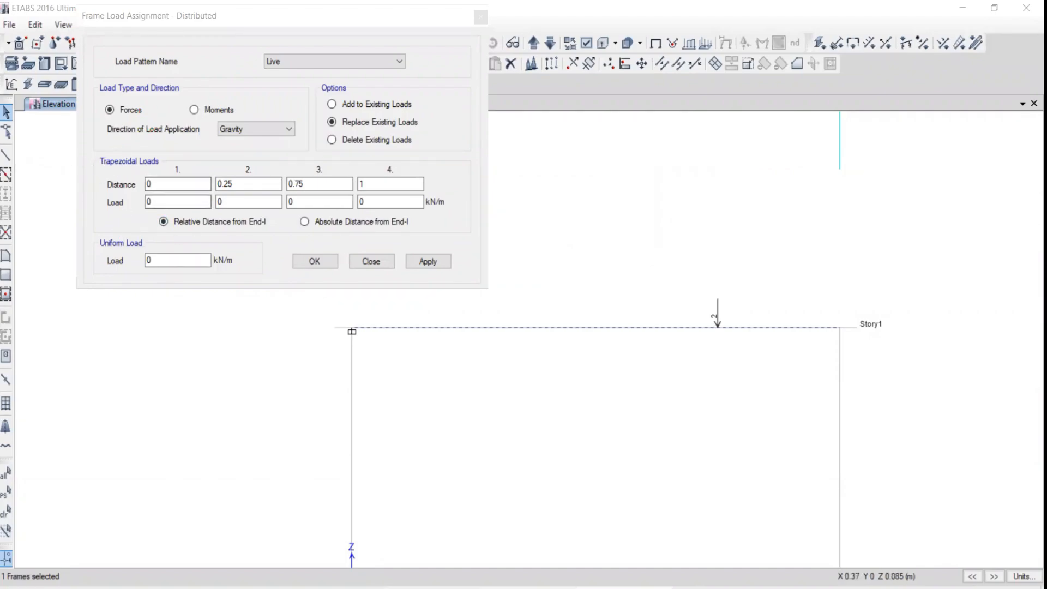
Step: Check the Problem 6.4 loading in the PDF, and apply a 1.5 kN/m uniform Live gravity load to the Story1 beam
click(364, 587)
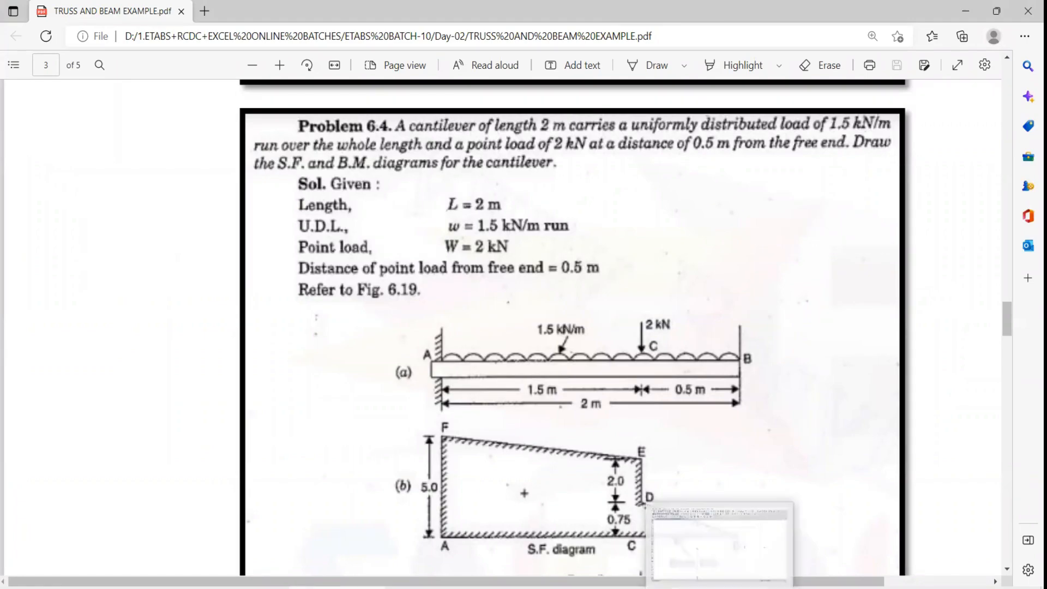
click(720, 587)
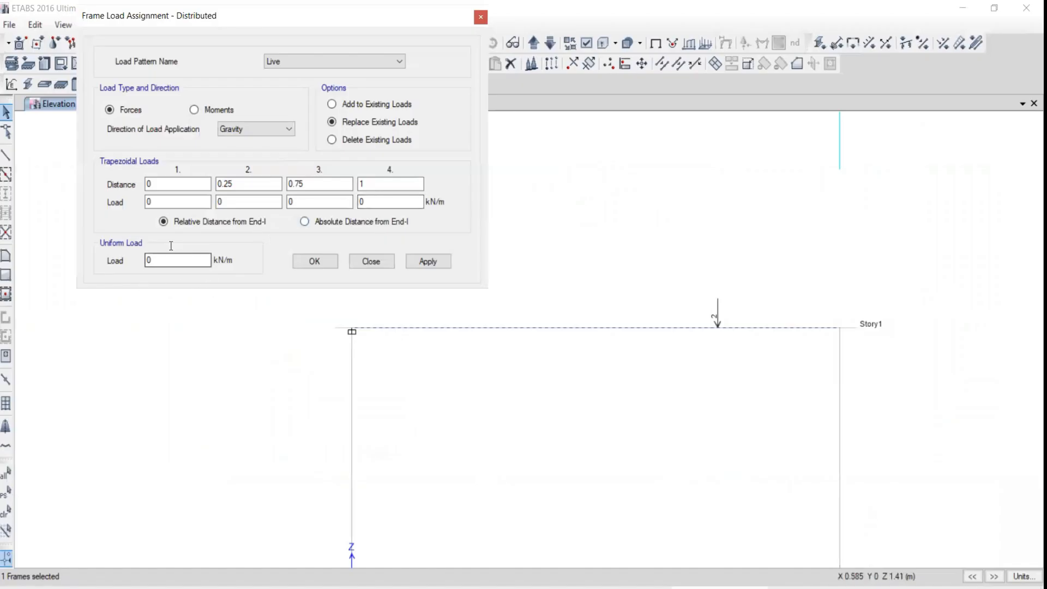
click(365, 587)
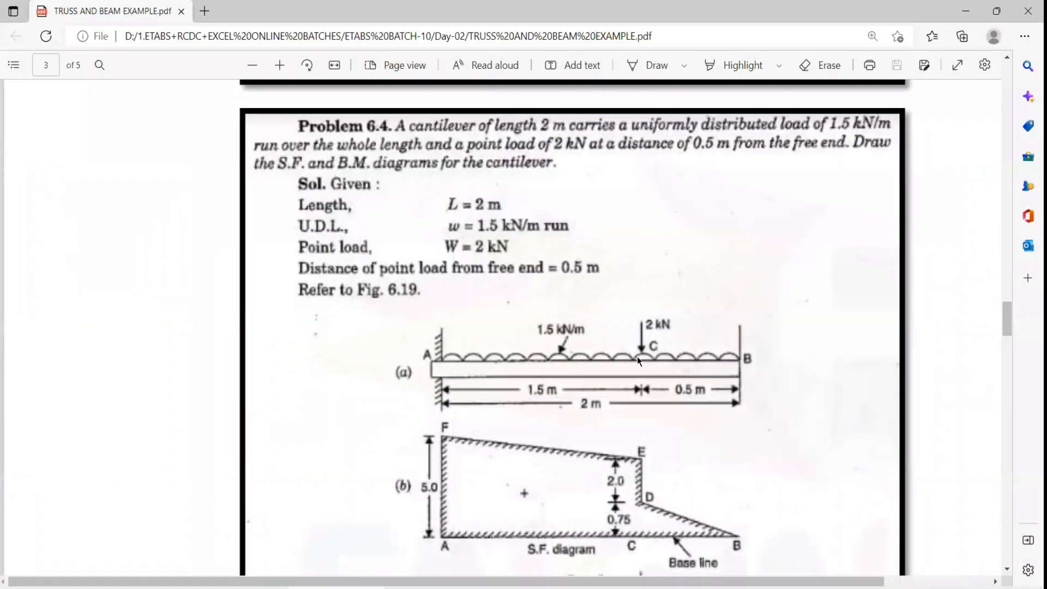
click(678, 585)
drag(179, 260, 131, 263)
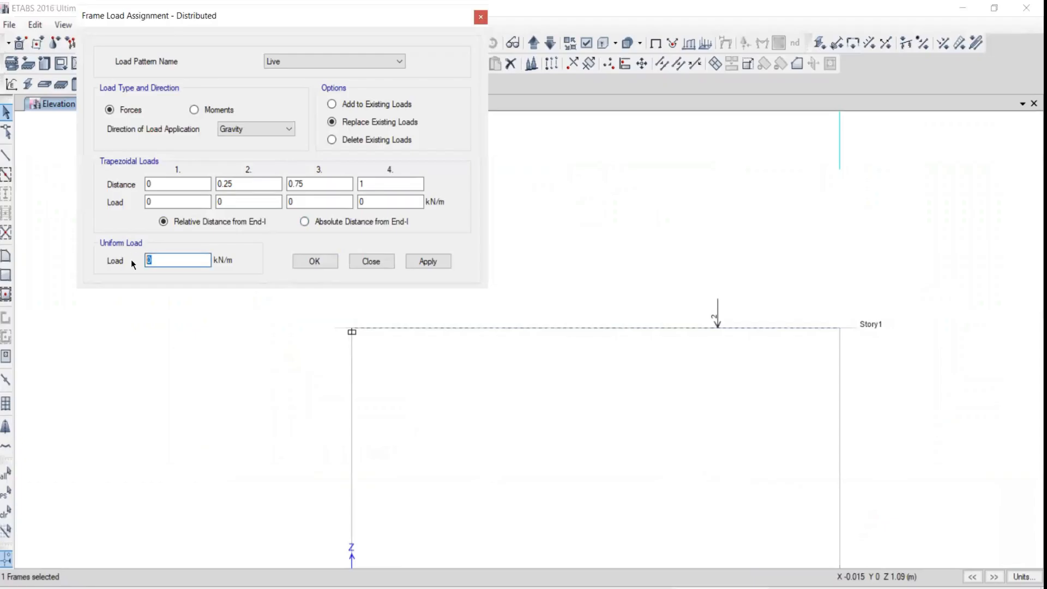
text(1.5)
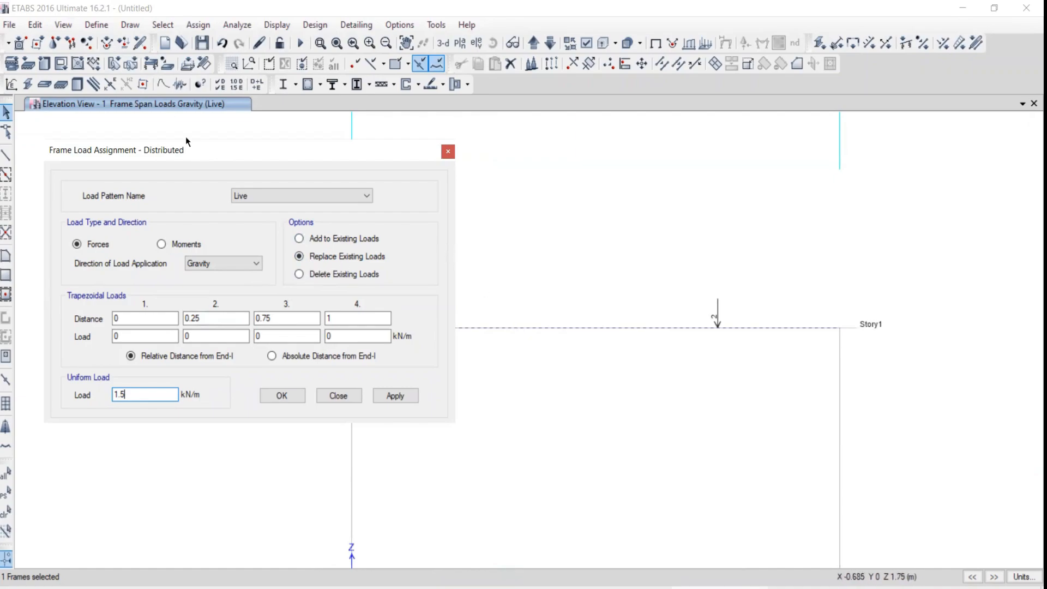
drag(186, 138, 184, 127)
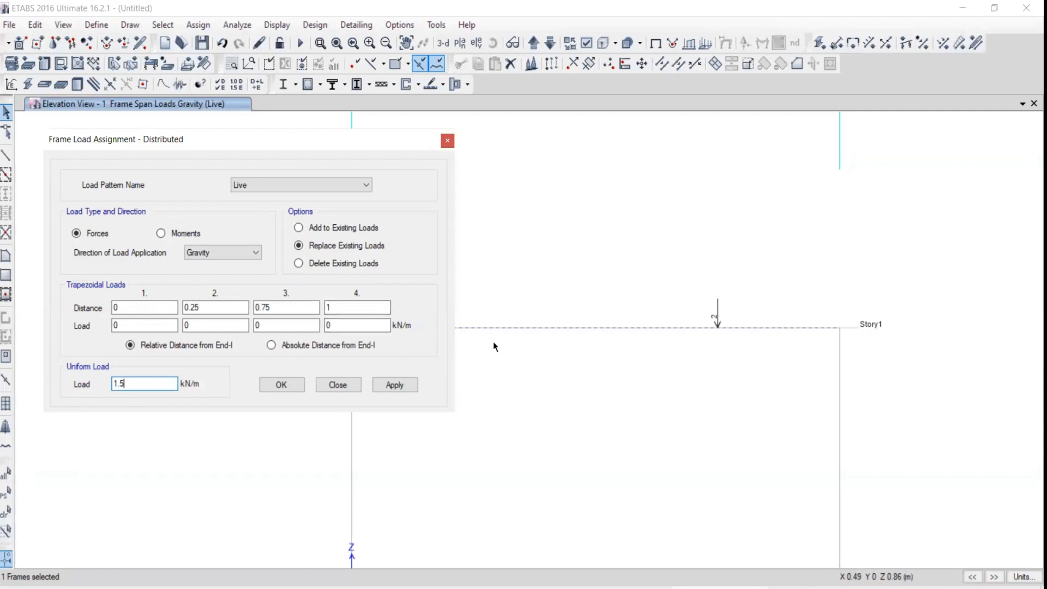
drag(664, 248, 702, 252)
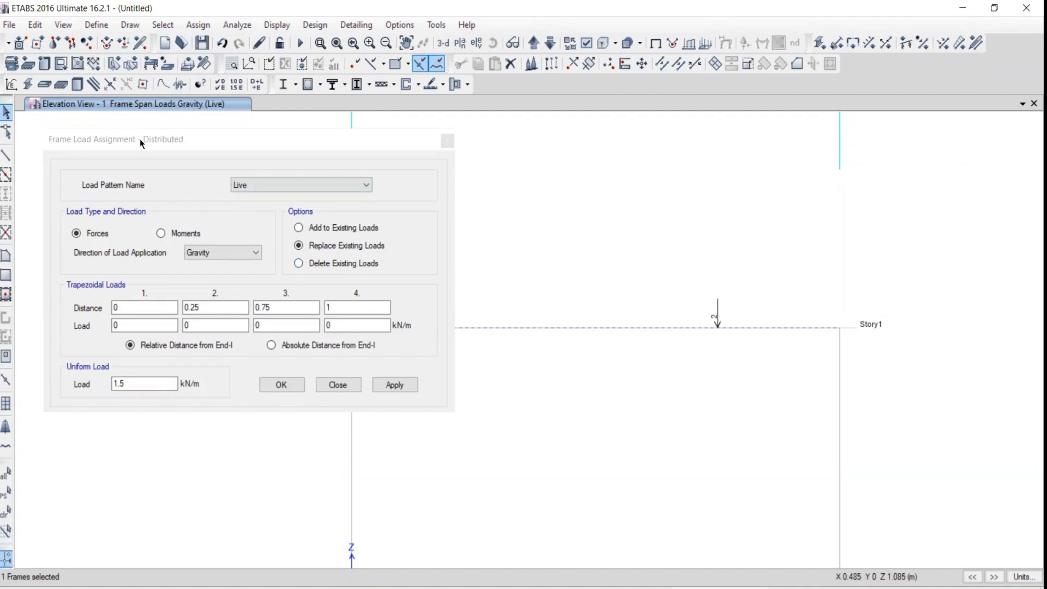
drag(141, 143, 162, 137)
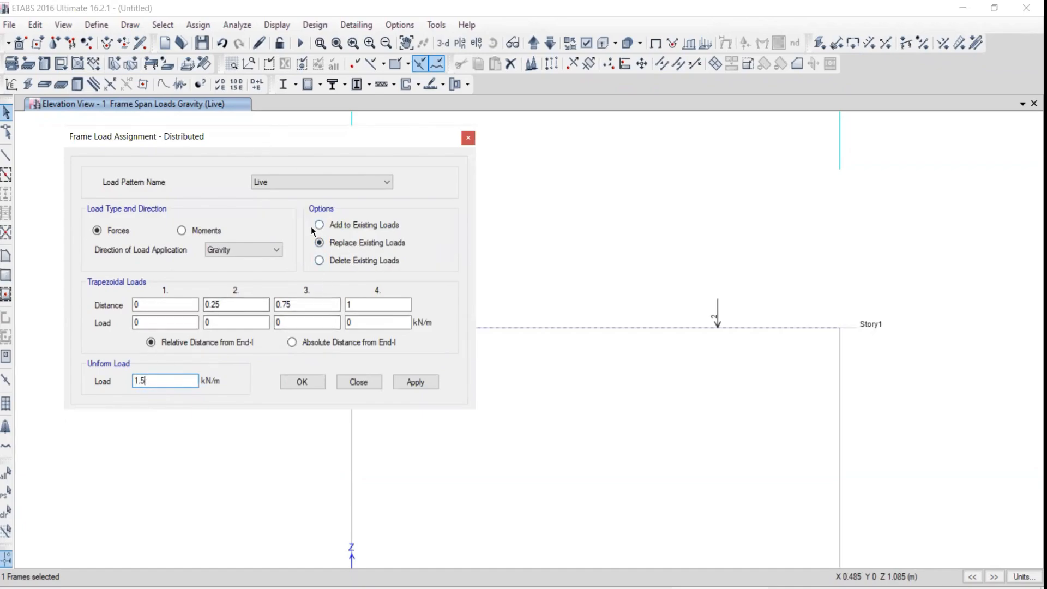
drag(292, 137, 194, 111)
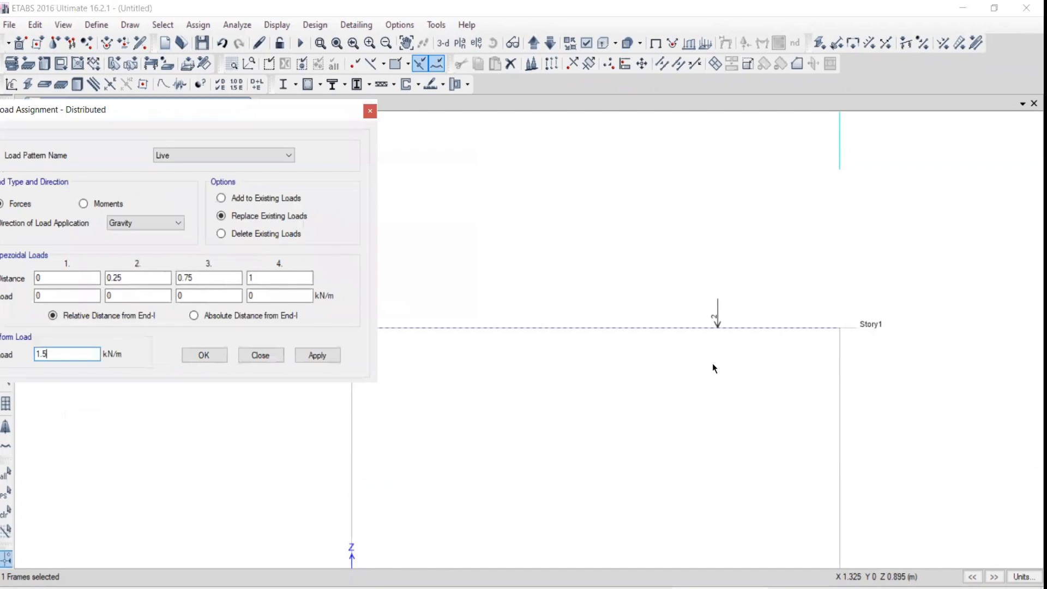
click(317, 355)
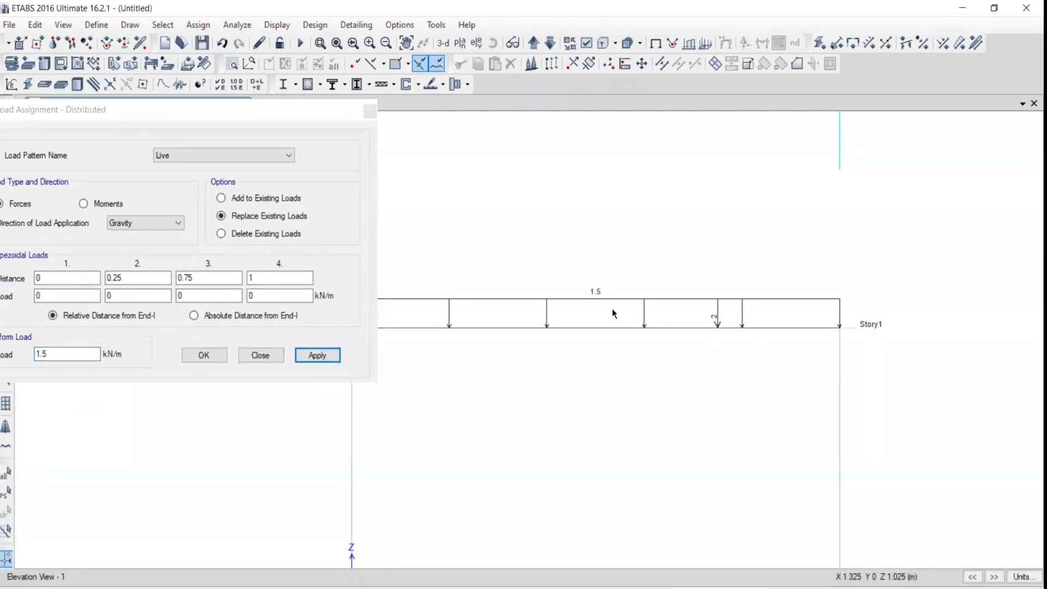
Step: Reselect the Story1 beam and replace its uniform Live load with 2 kN/m
middle_drag(583, 321, 626, 323)
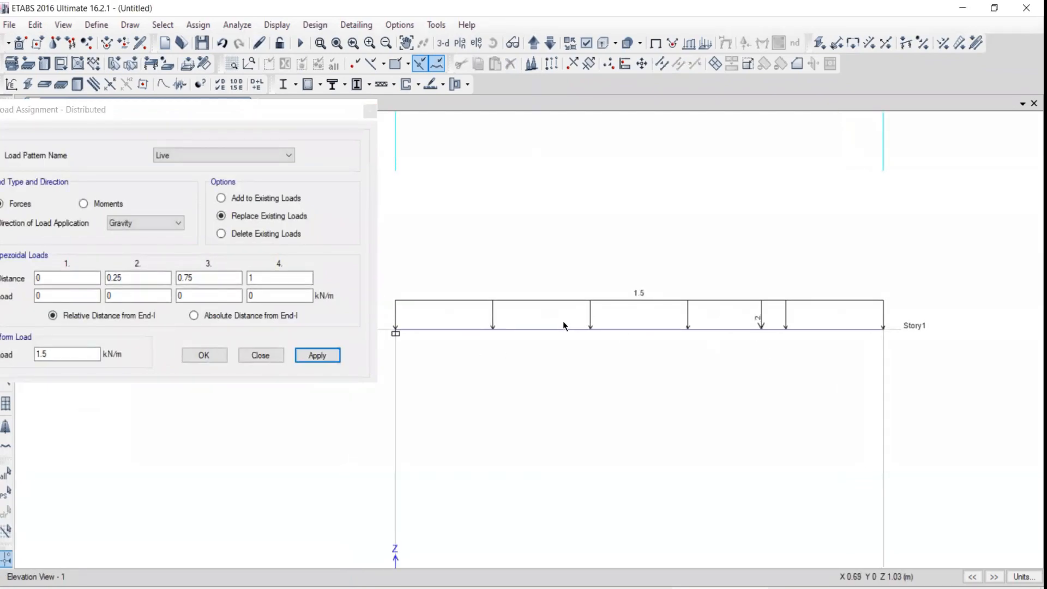
click(543, 329)
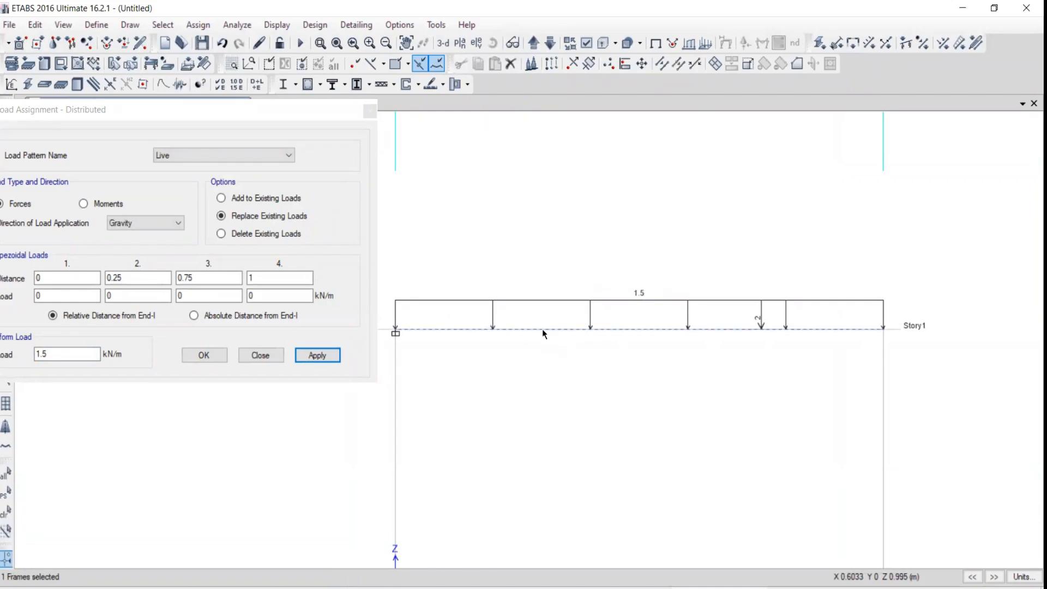
mouse_move(735, 286)
mouse_down()
mouse_move(752, 335)
mouse_move(786, 340)
mouse_up()
mouse_move(85, 110)
mouse_down()
mouse_move(211, 119)
mouse_move(151, 170)
mouse_up()
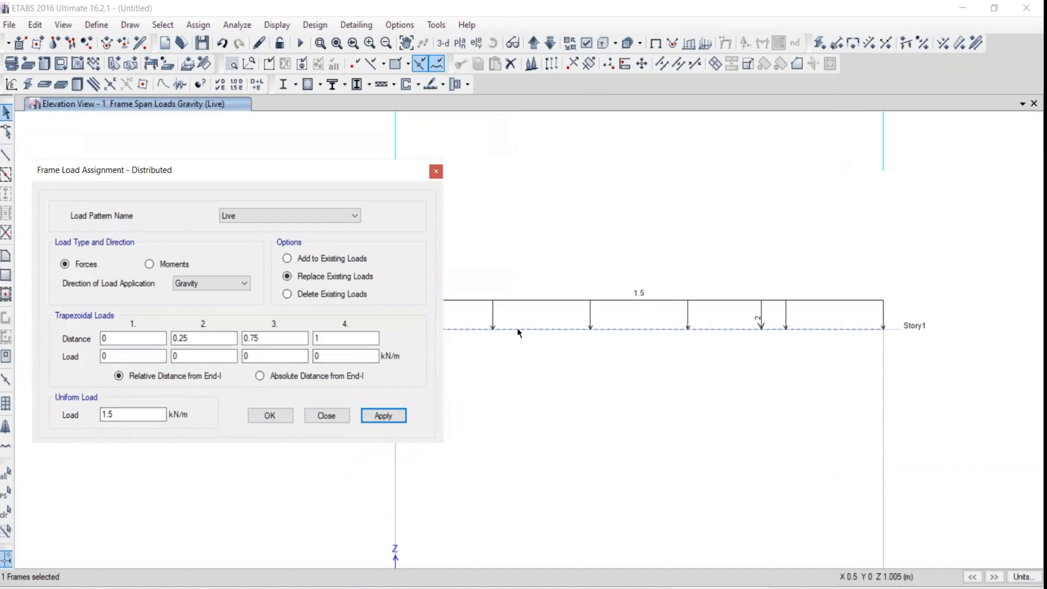
double_click(120, 416)
text(1.)
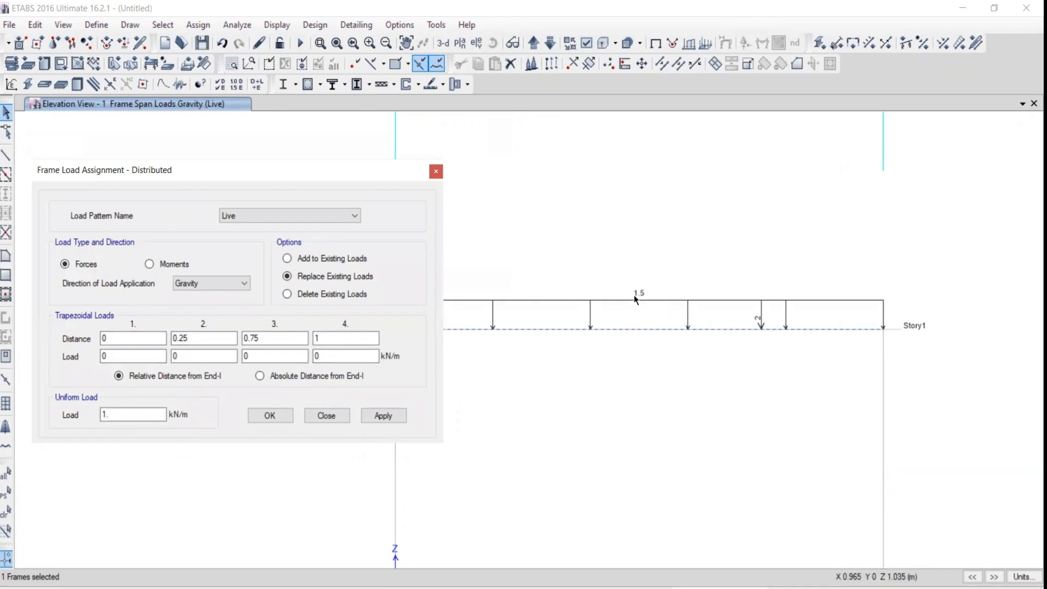
text(5)
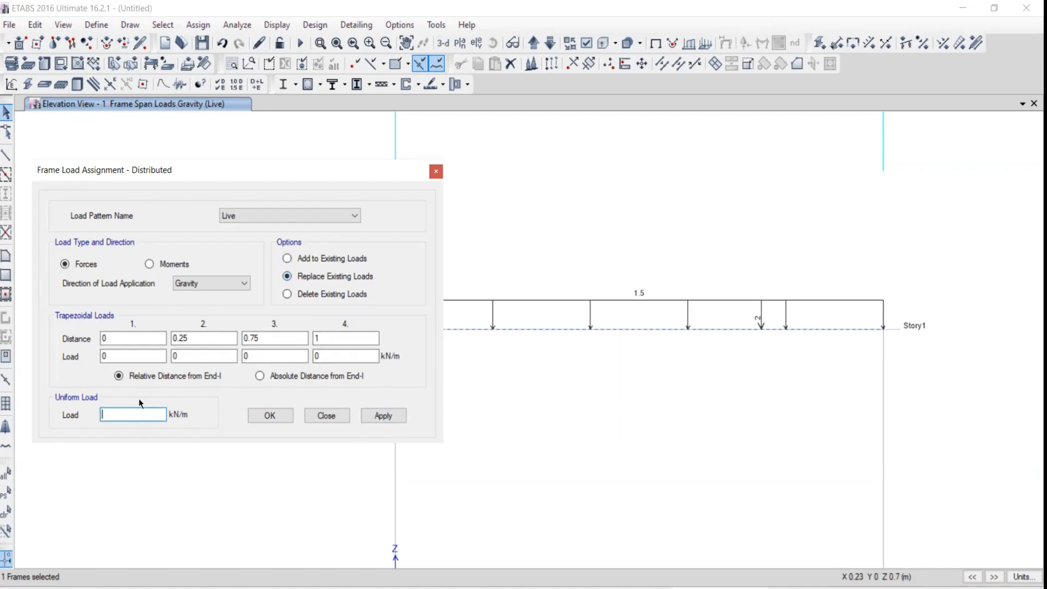
key(BackSpace)
key(BackSpace)
text(2)
click(385, 416)
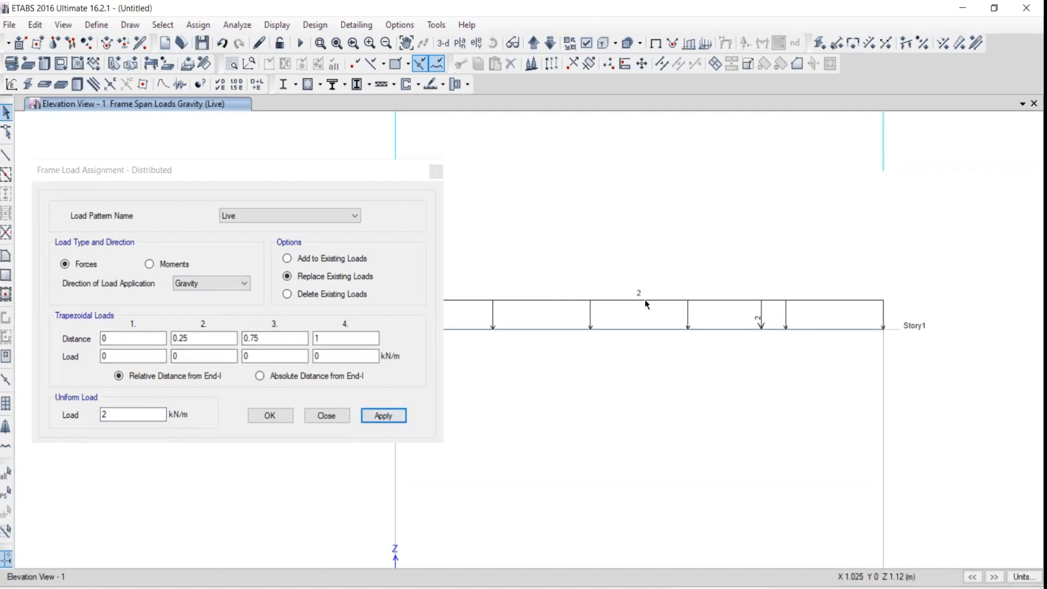
Step: Add a 1 kN/m uniform Live load to the existing load on the Story1 beam
double_click(106, 415)
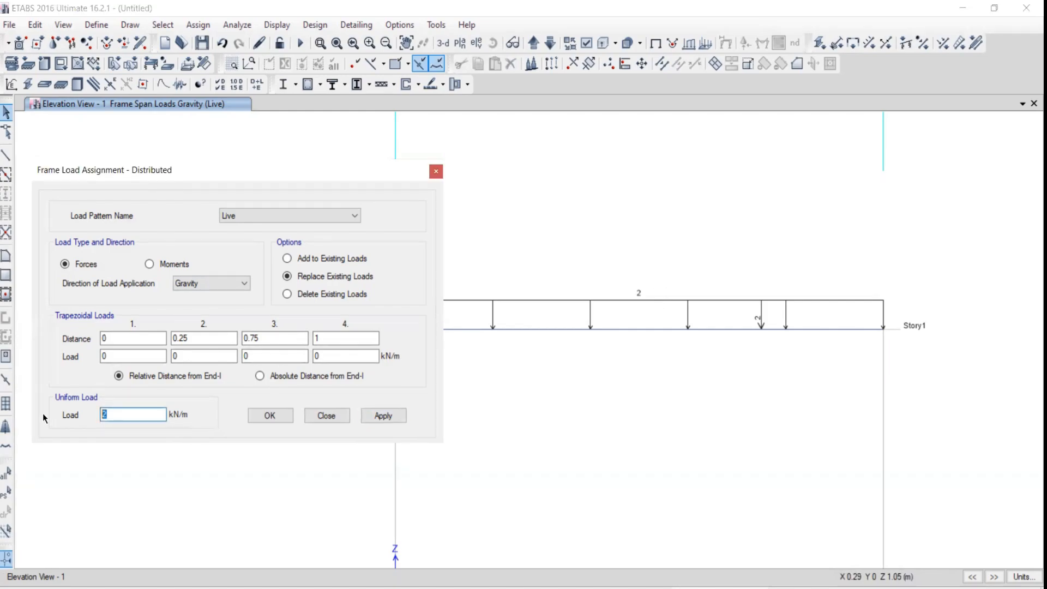
text(1)
click(314, 259)
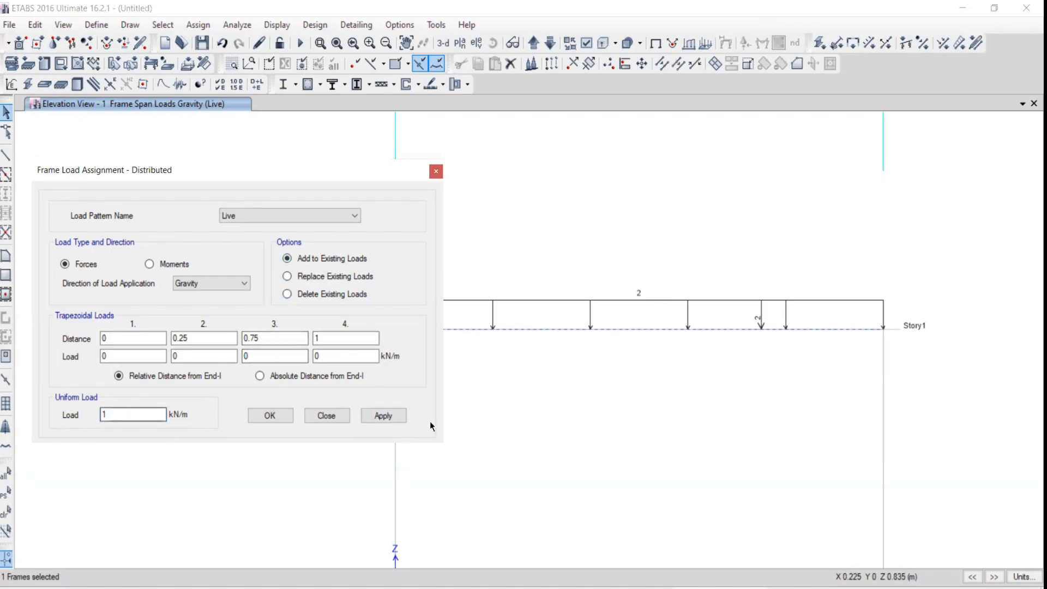
click(368, 416)
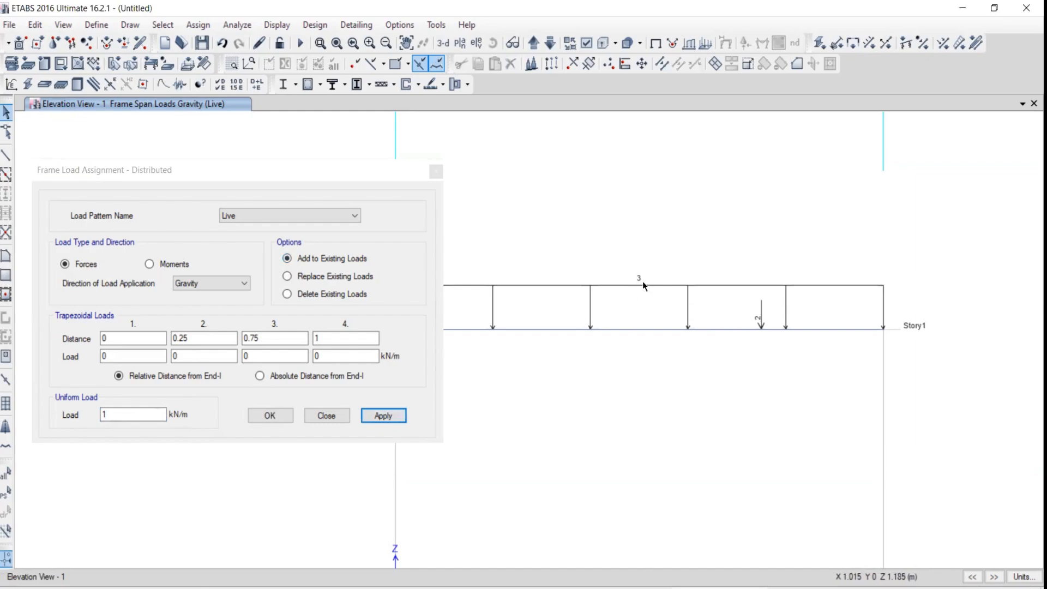
Step: Replace the existing distributed Live load on the reselected Story1 beam with 1.5 kN/m uniform, and close the load assignment
click(565, 329)
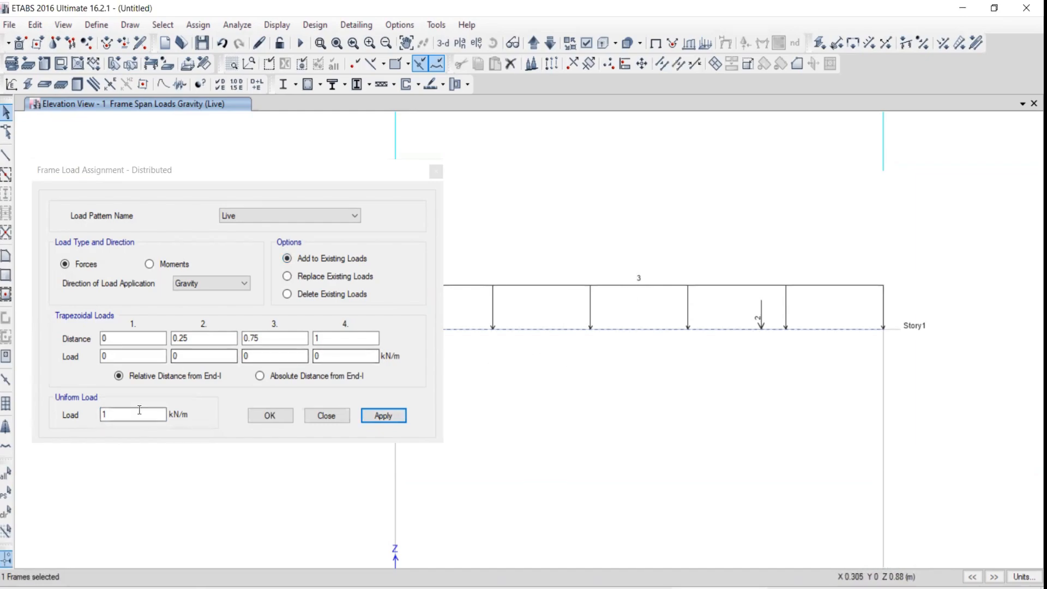
double_click(106, 414)
text(1)
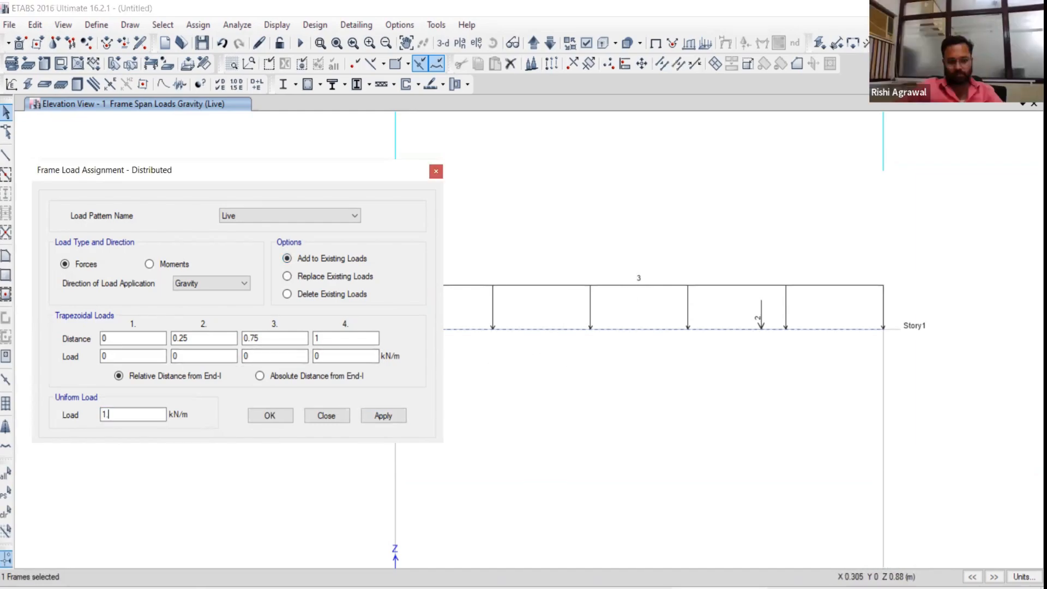
click(287, 276)
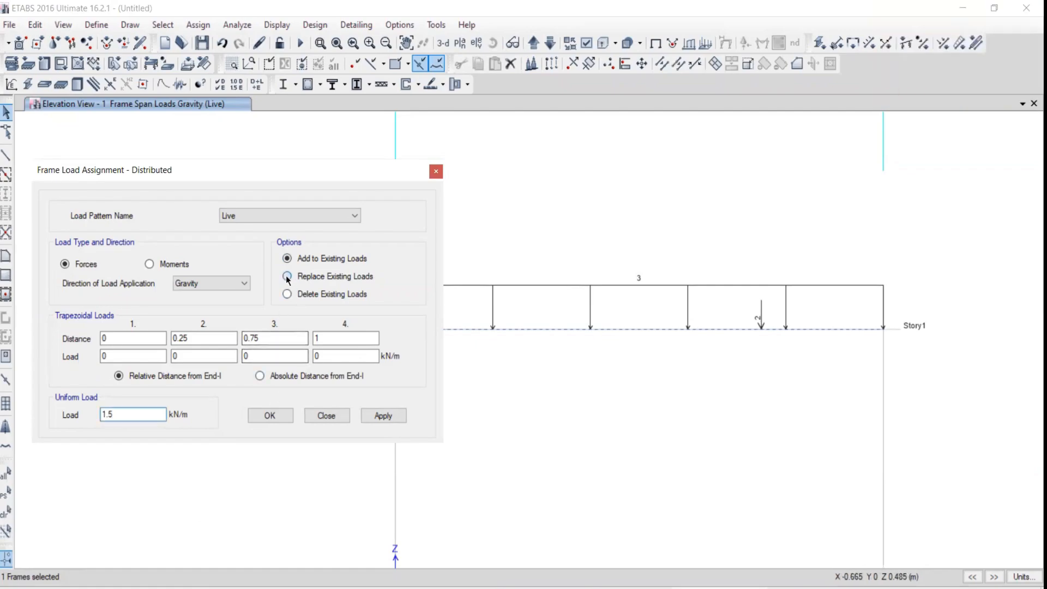
click(381, 415)
click(322, 415)
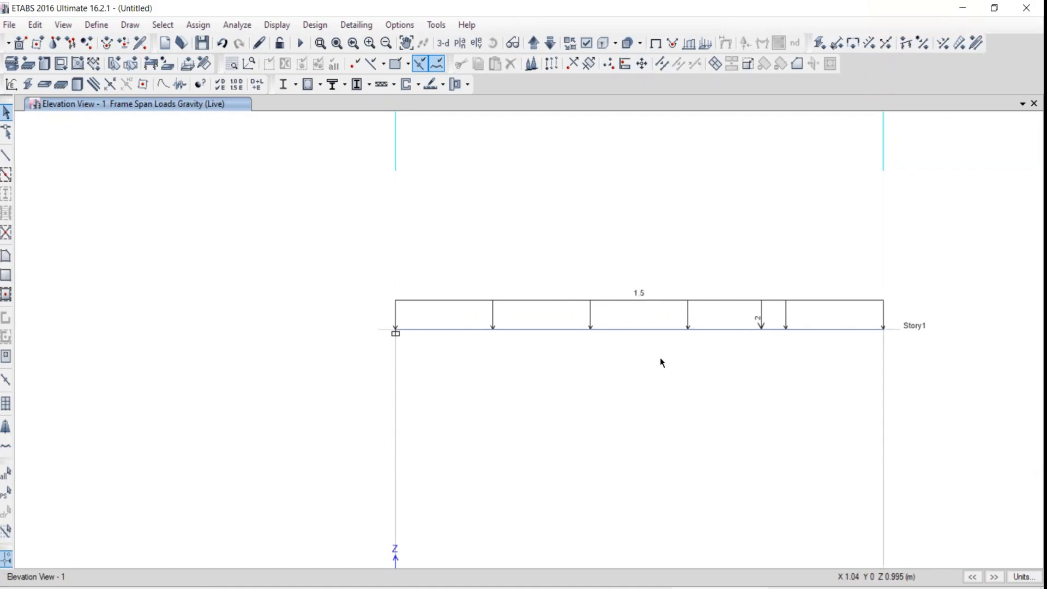
Step: Hide the grid system in the elevation view so that only the loaded beam is displayed
middle_drag(711, 385, 510, 381)
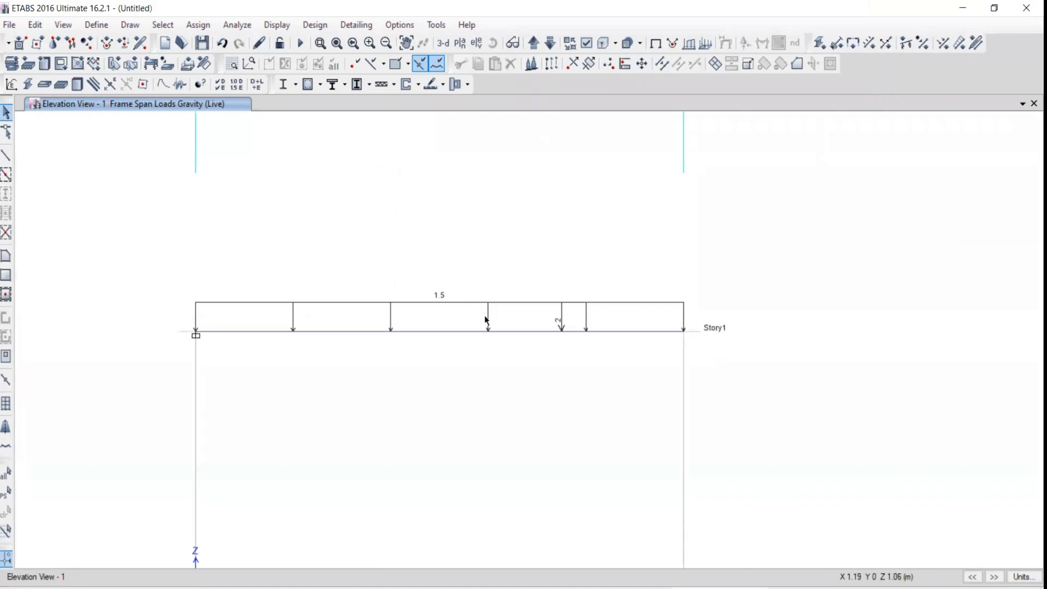
scroll(534, 352, down, 3)
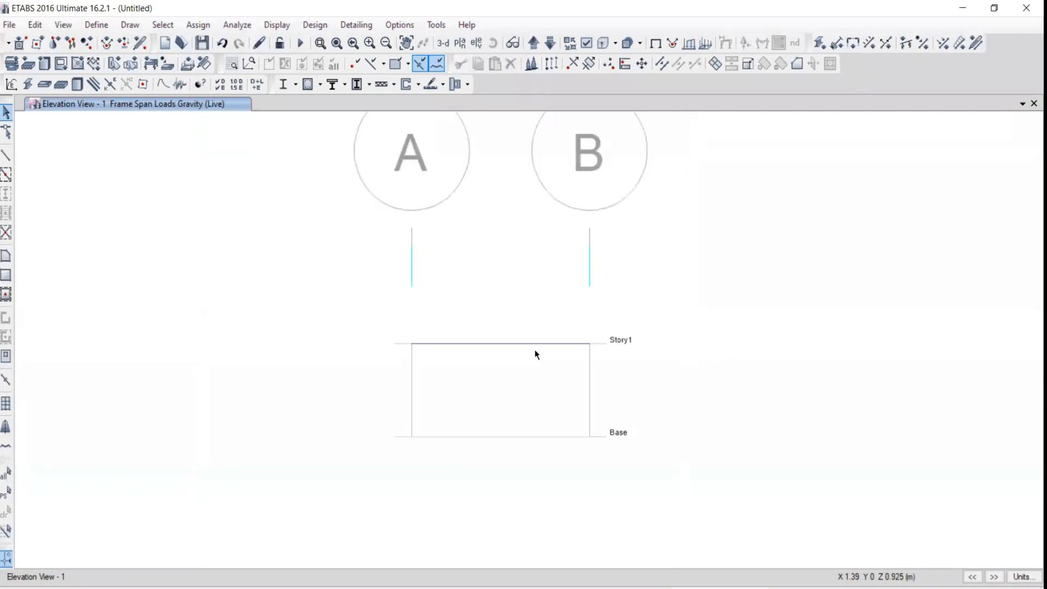
right_click(245, 264)
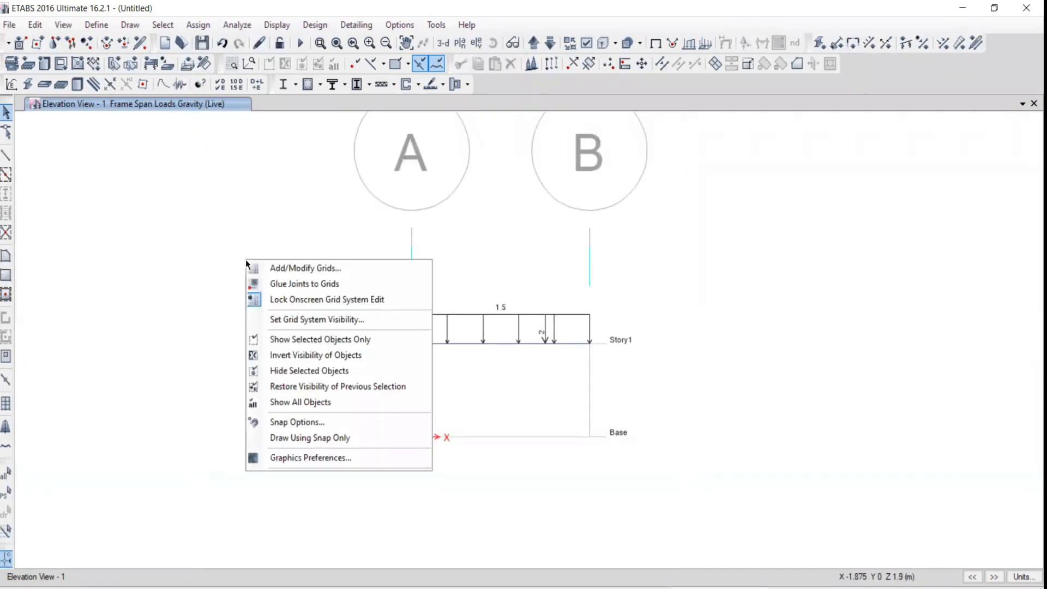
click(307, 321)
scroll(499, 335, up, 3)
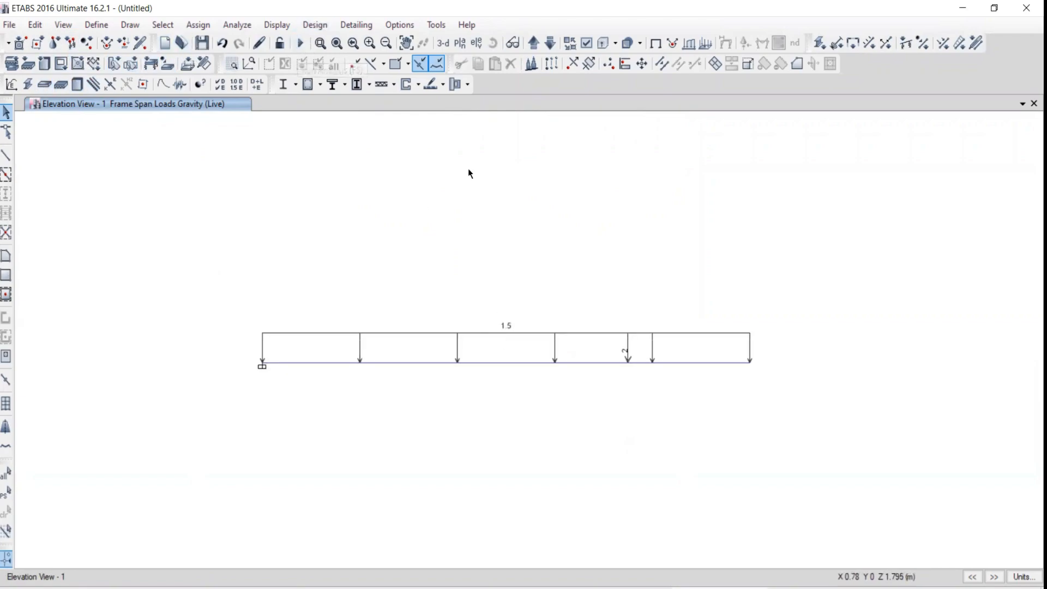
Step: Run the model check with all joint, frame, shell and other checks, and enable the Joint Story Assignment fix
click(237, 27)
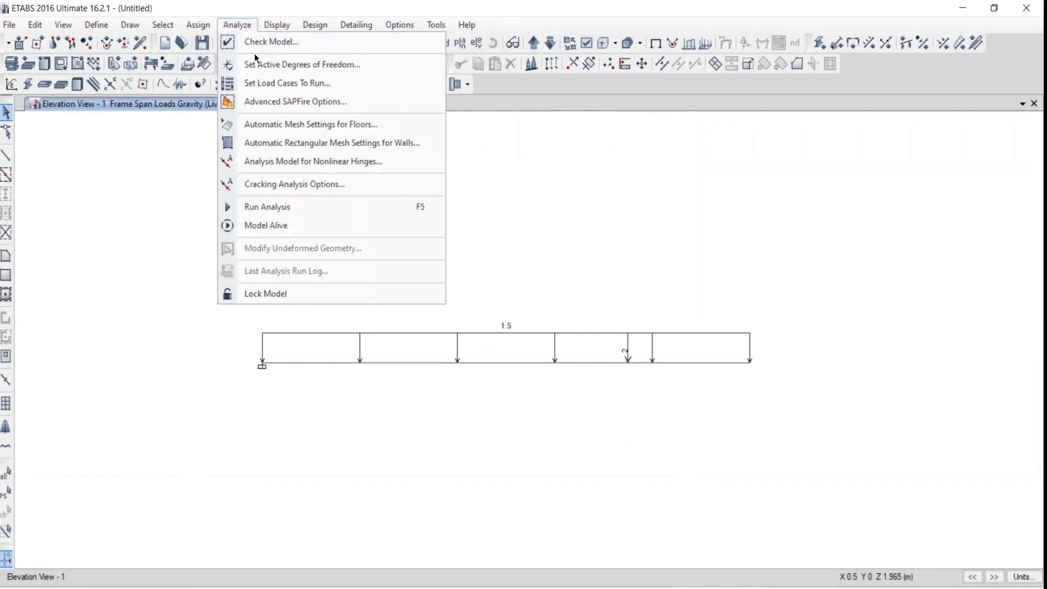
click(250, 42)
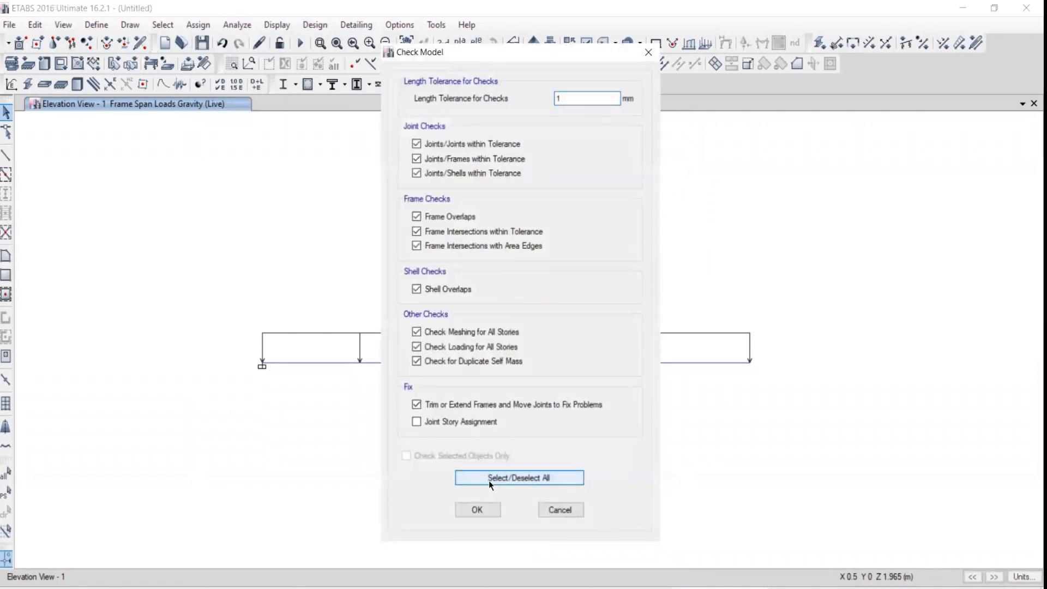
click(417, 422)
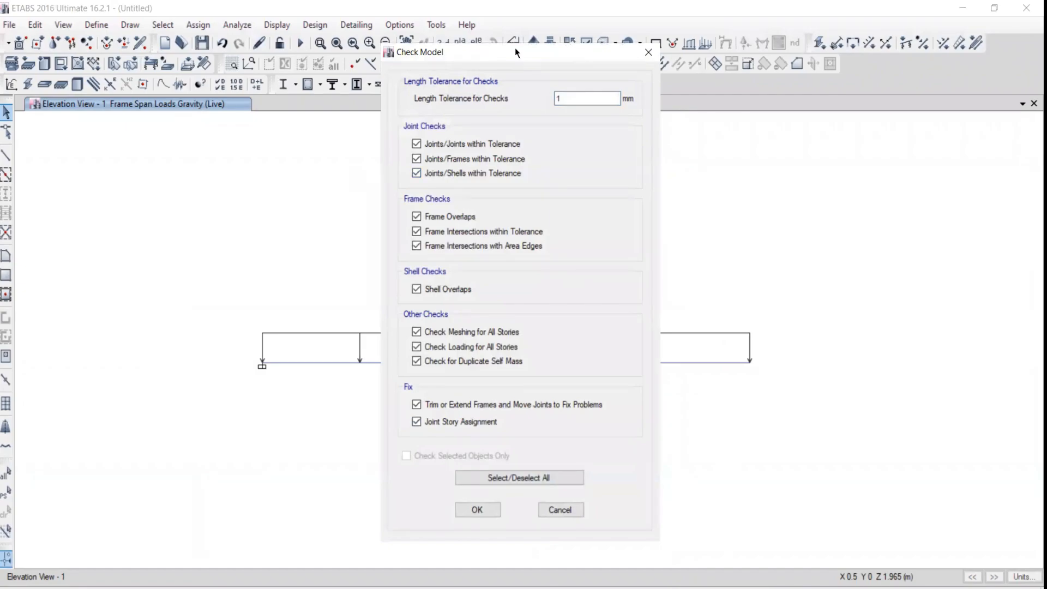
drag(517, 53, 161, 10)
click(117, 468)
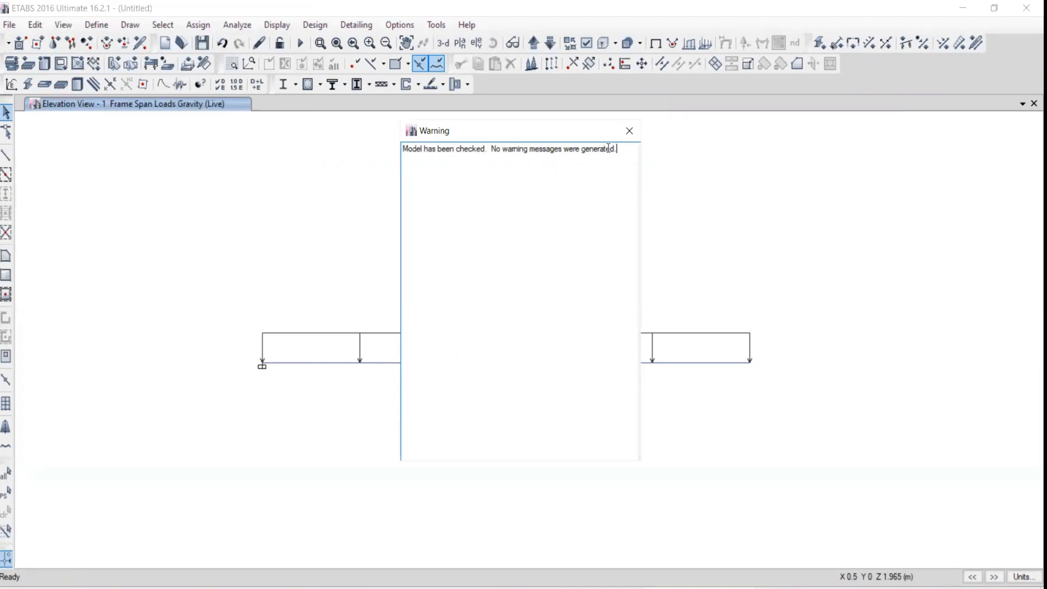
Step: Close the model check results, run the analysis, and save the model as 7 in the DELETE folder
click(630, 133)
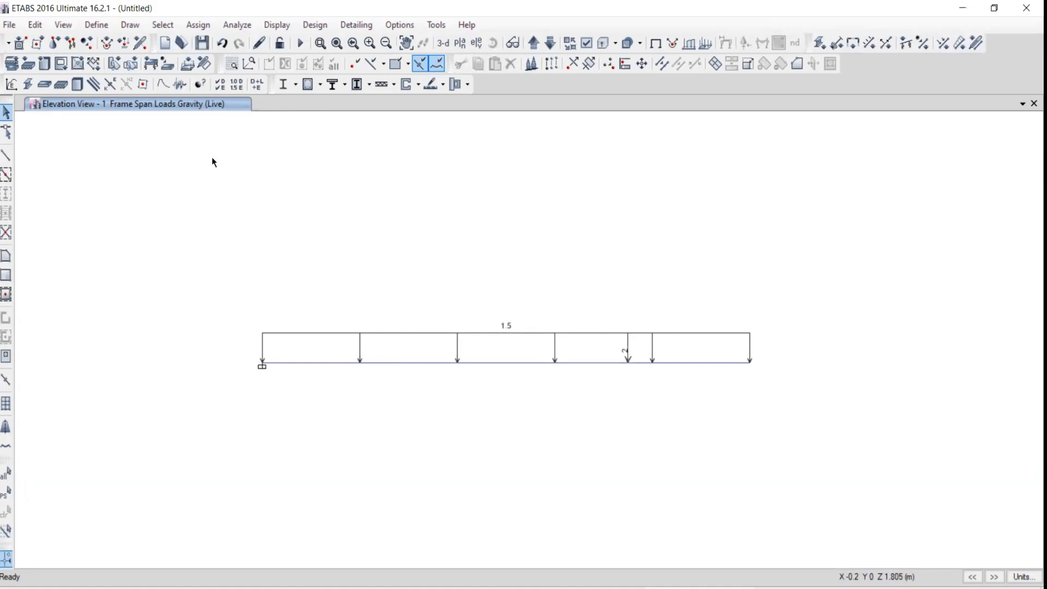
click(236, 26)
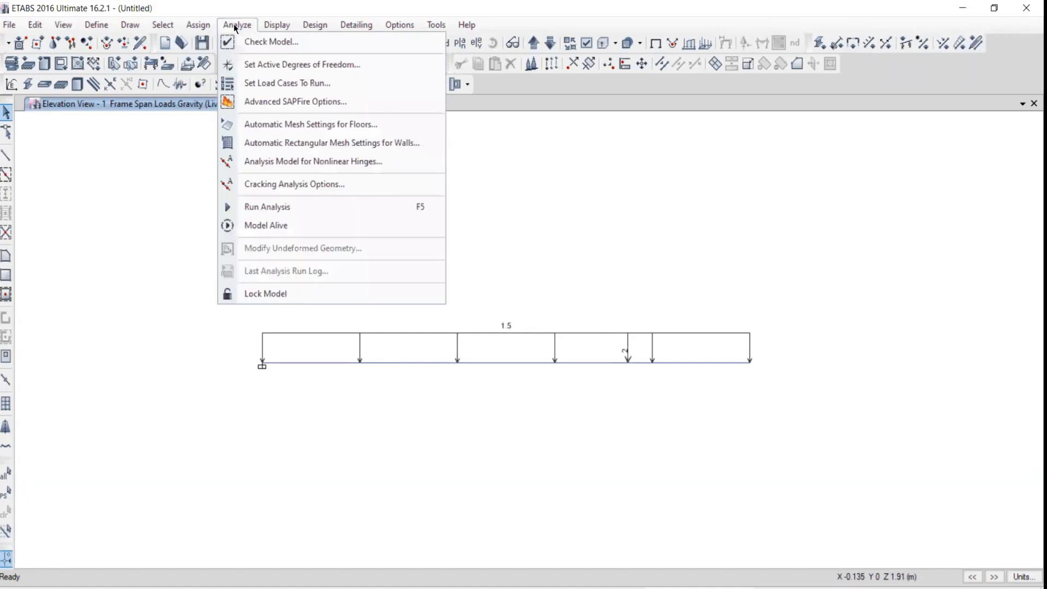
click(250, 208)
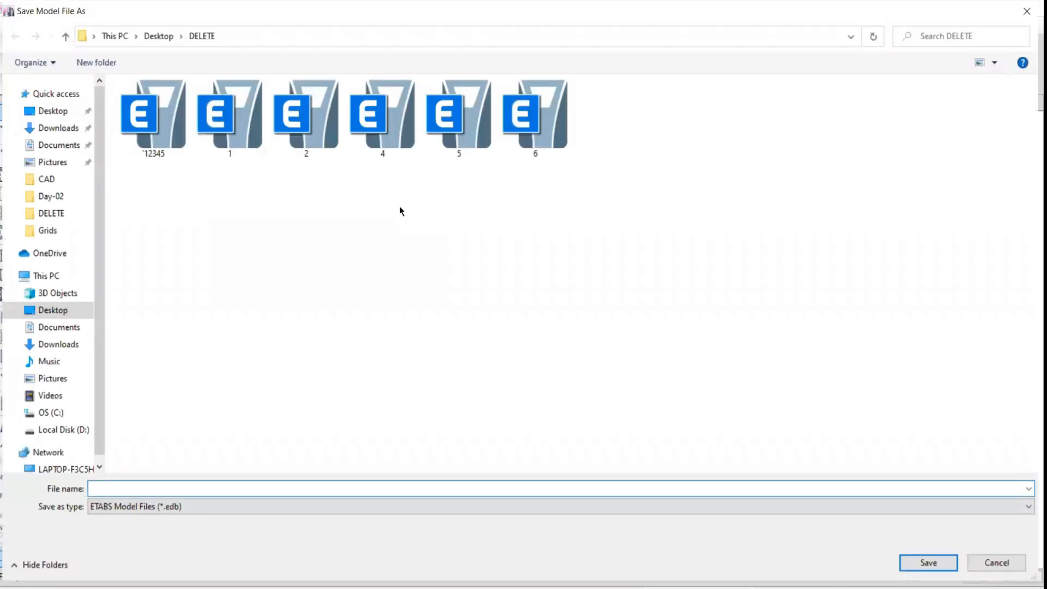
click(529, 136)
drag(145, 491, 12, 468)
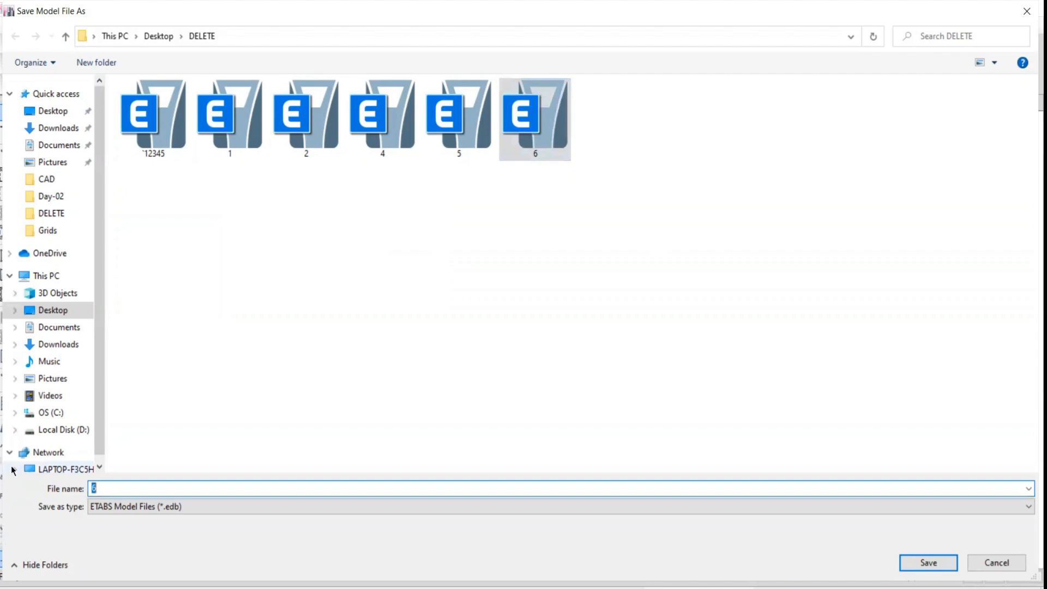
text(7)
click(930, 565)
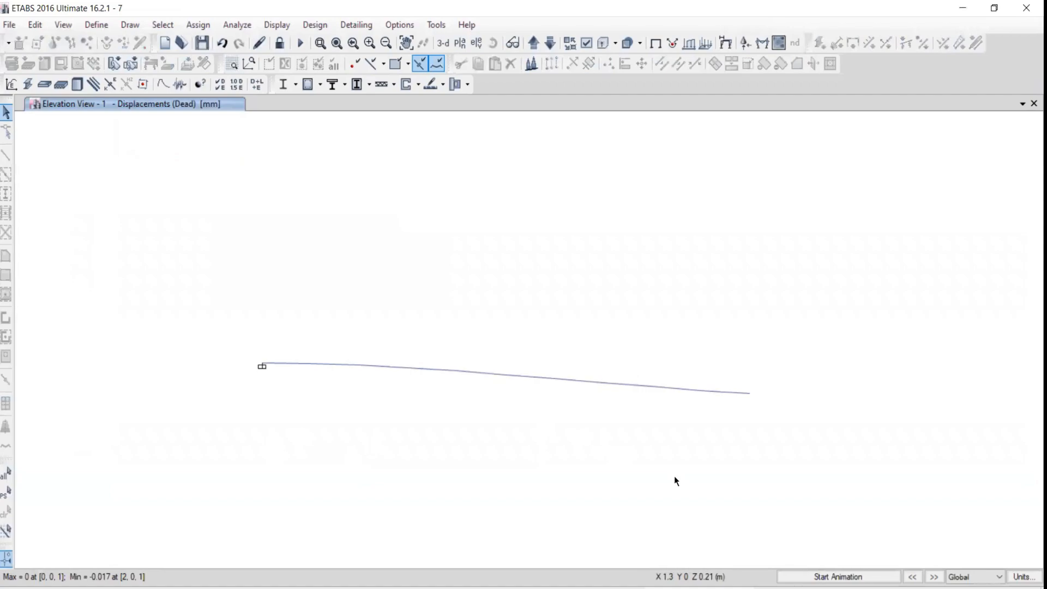
Step: Display the Shear 2-2 force diagram of the frames for the Live load case, with values at controlling stations
middle_drag(592, 451, 590, 382)
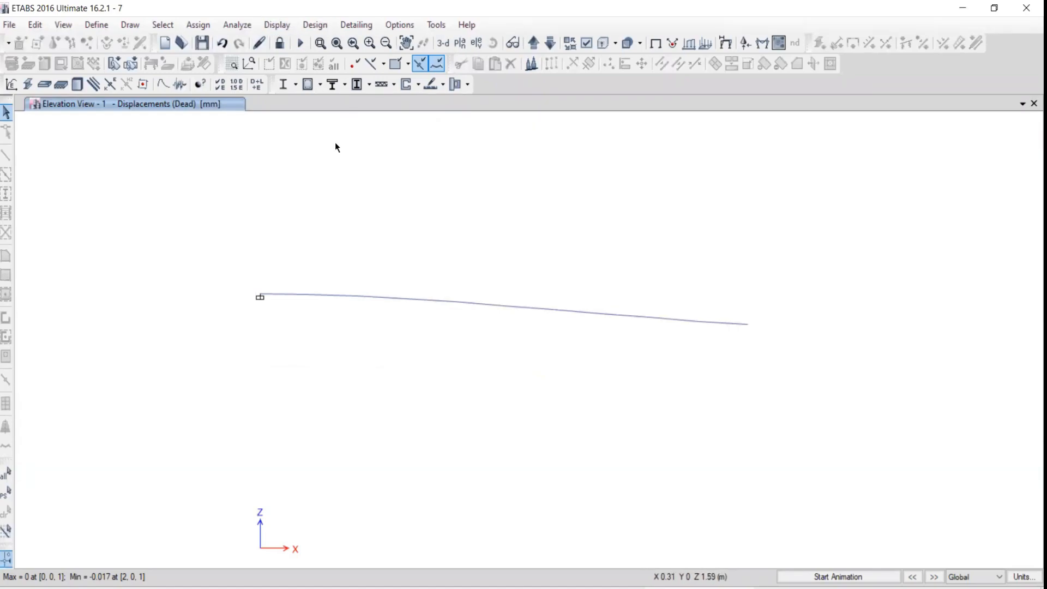
click(276, 25)
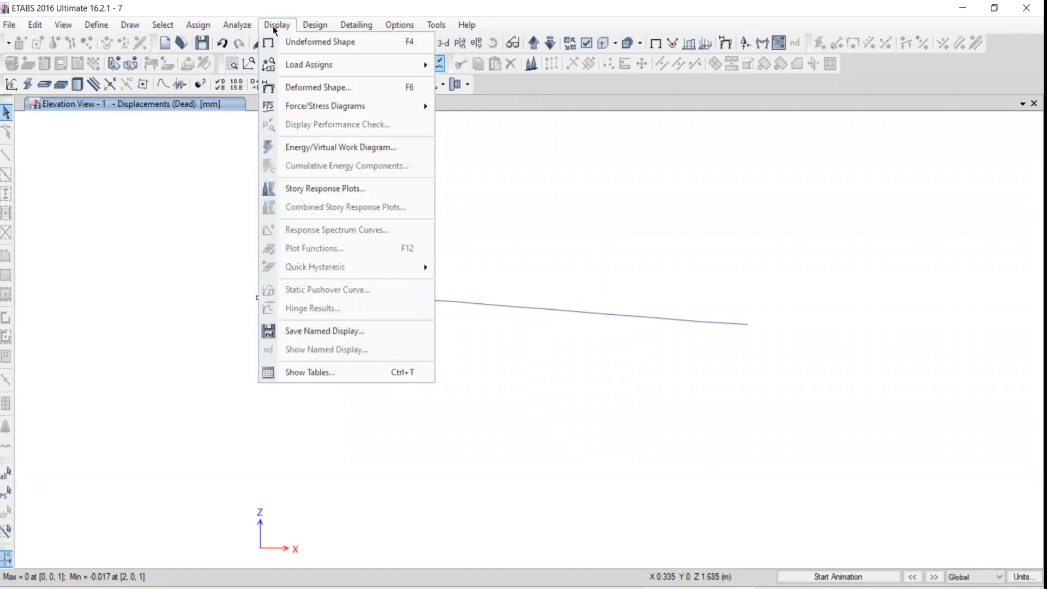
mouse_move(291, 108)
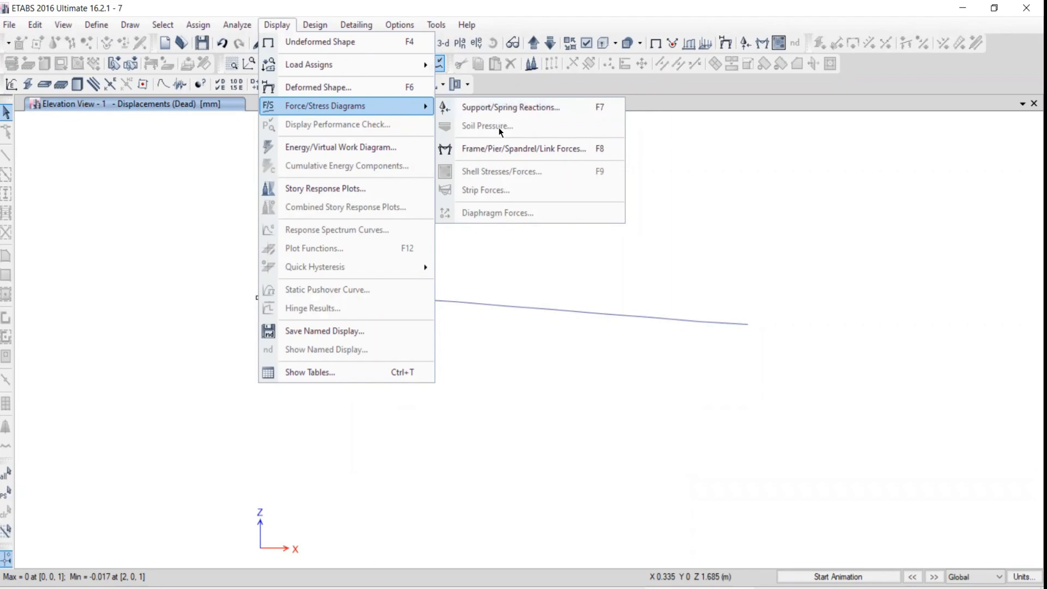
click(468, 149)
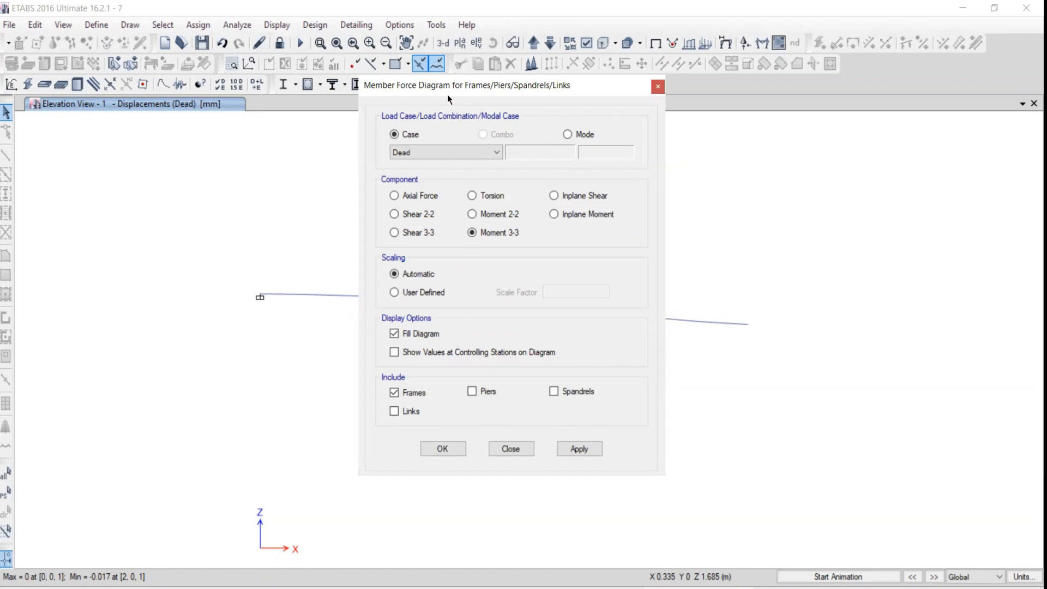
click(395, 214)
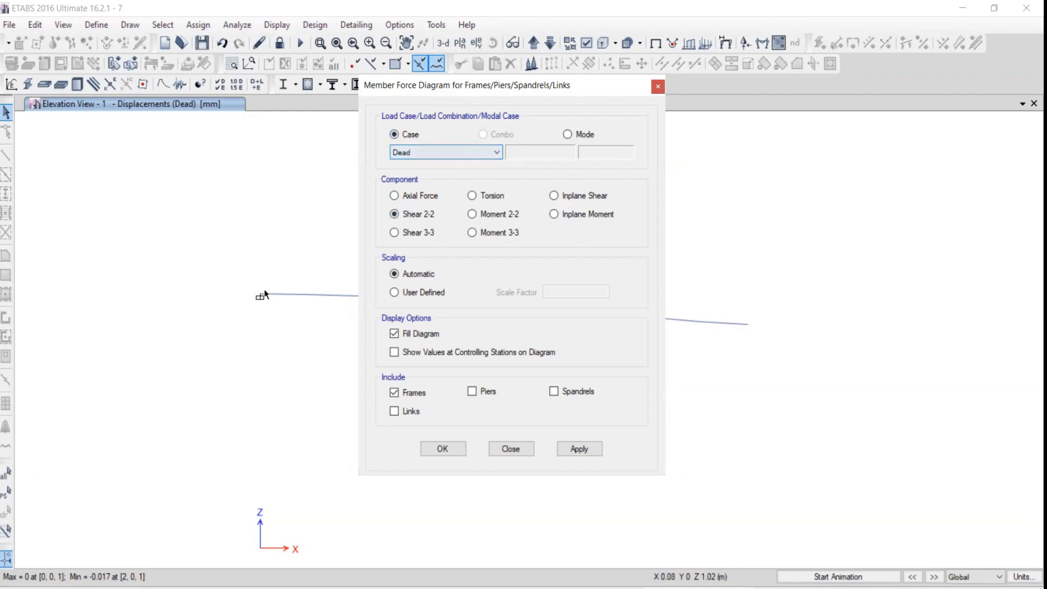
click(414, 152)
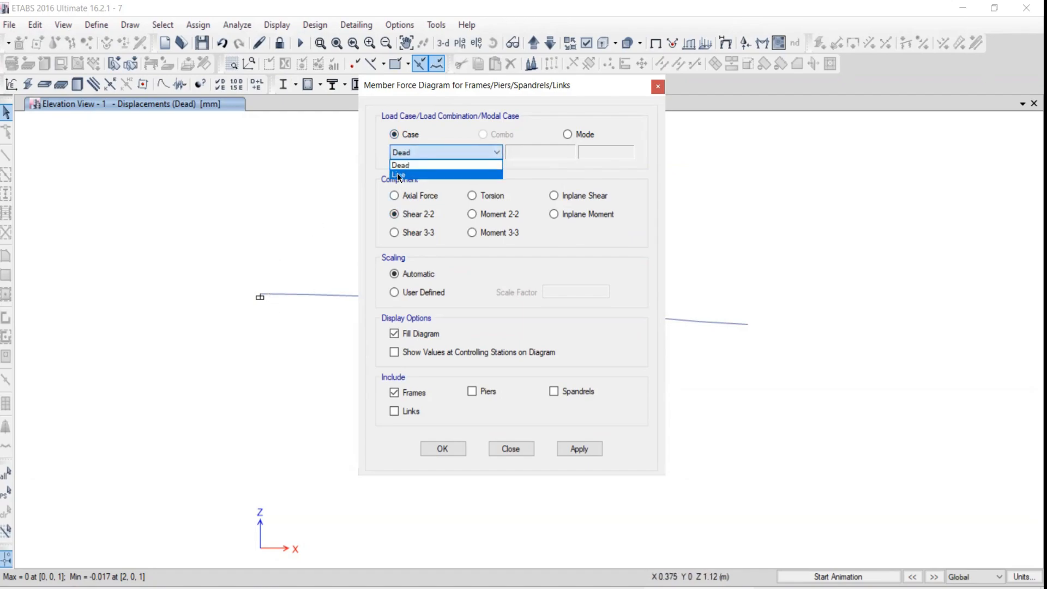
click(406, 174)
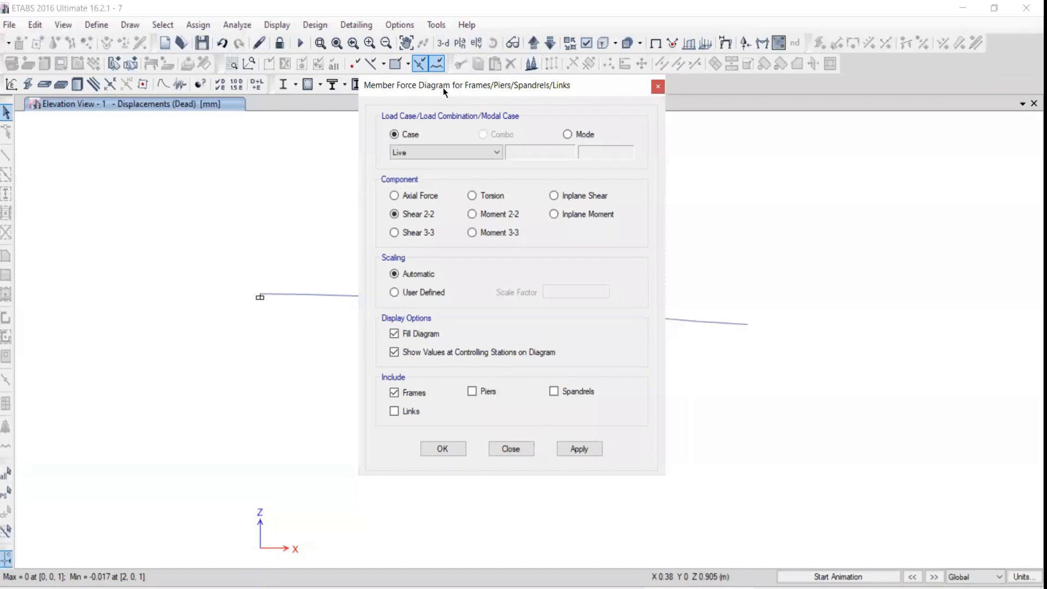
drag(443, 87, 848, 13)
click(982, 376)
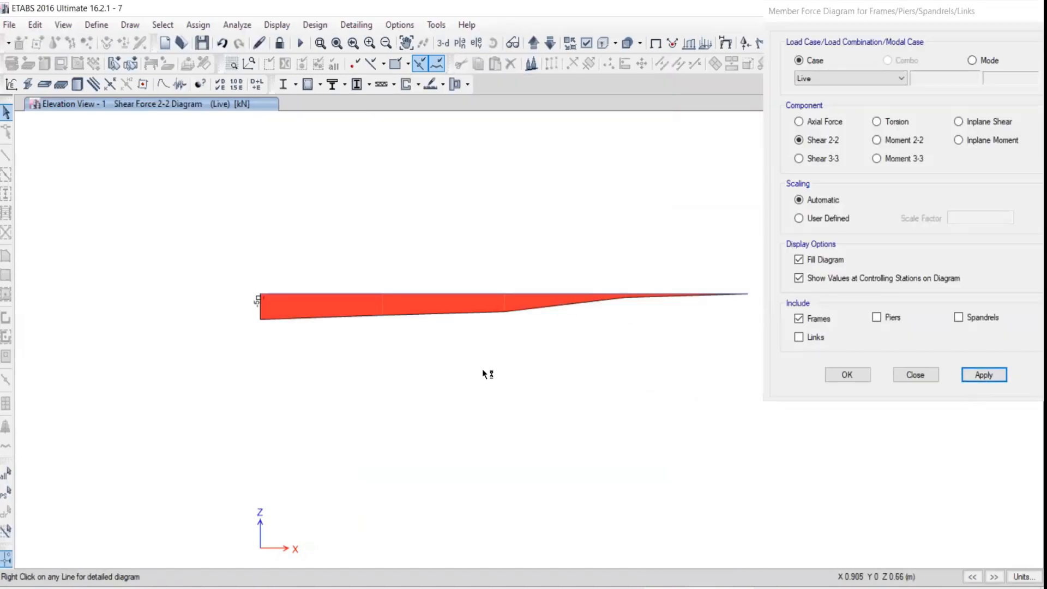
Step: Close the member force settings and open the detailed load, shear, moment and deflection diagrams of the Story1 beam
middle_drag(482, 374, 306, 369)
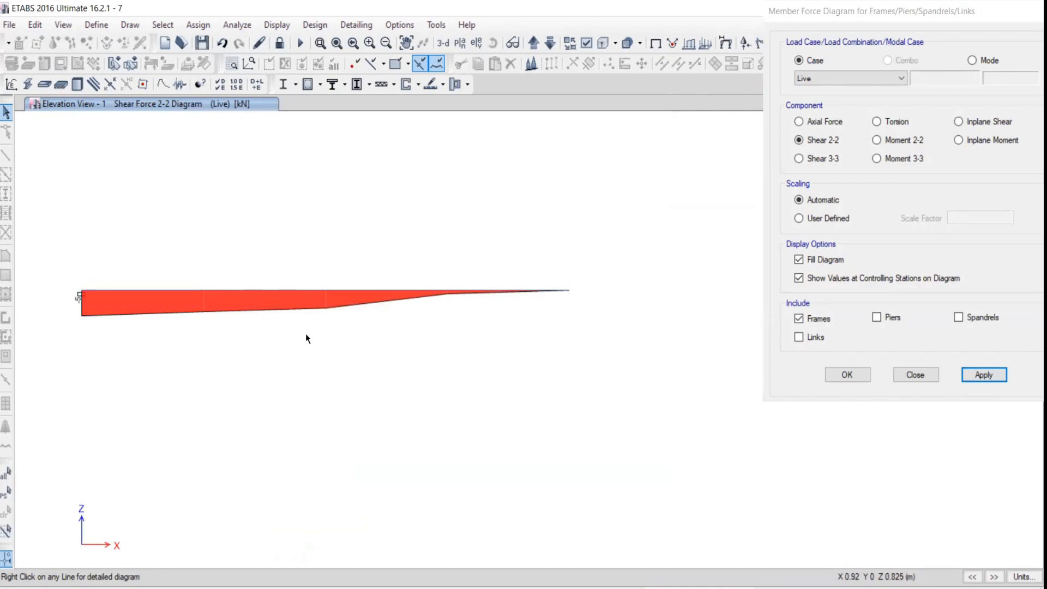
click(874, 47)
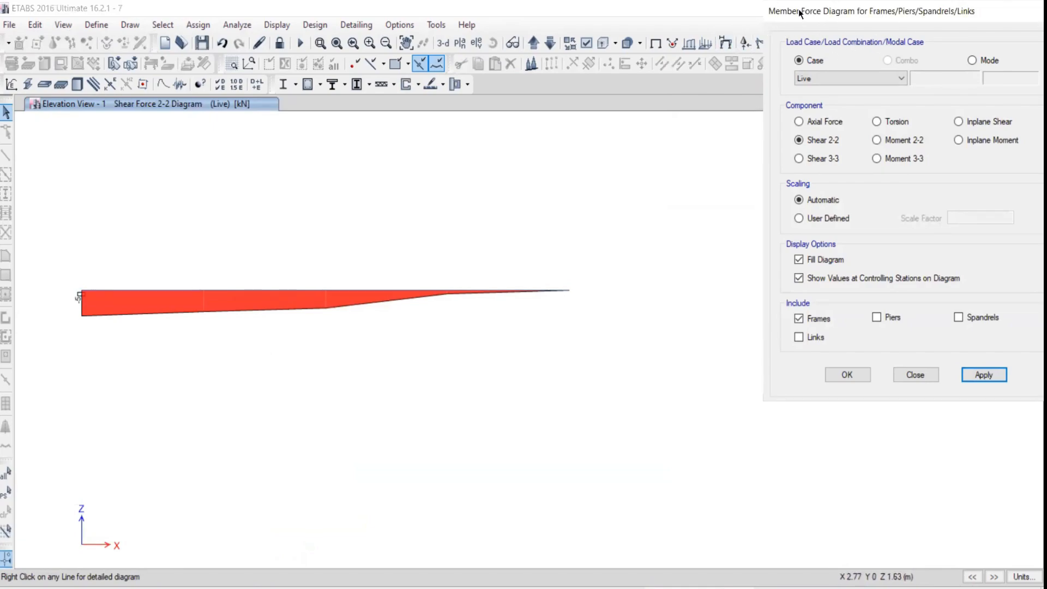
drag(806, 11, 697, 79)
click(953, 80)
middle_drag(280, 351, 486, 375)
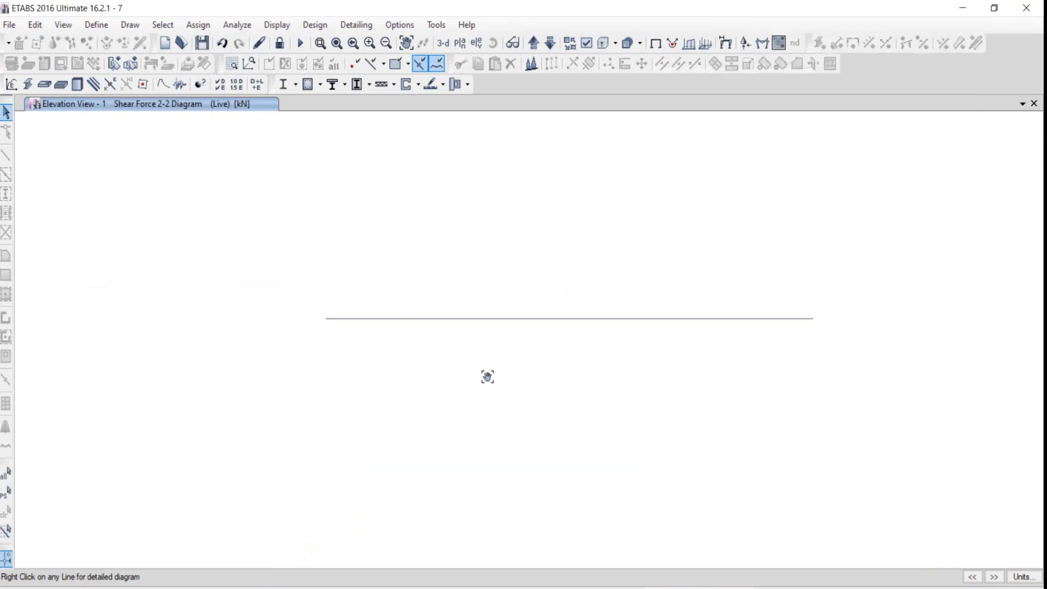
mouse_move(361, 305)
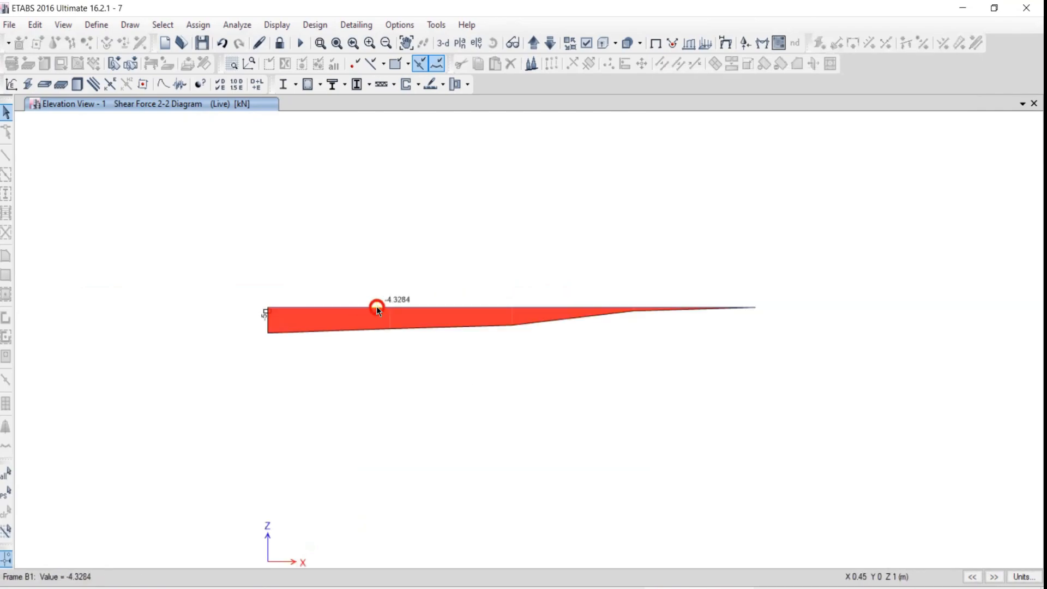
right_click(376, 306)
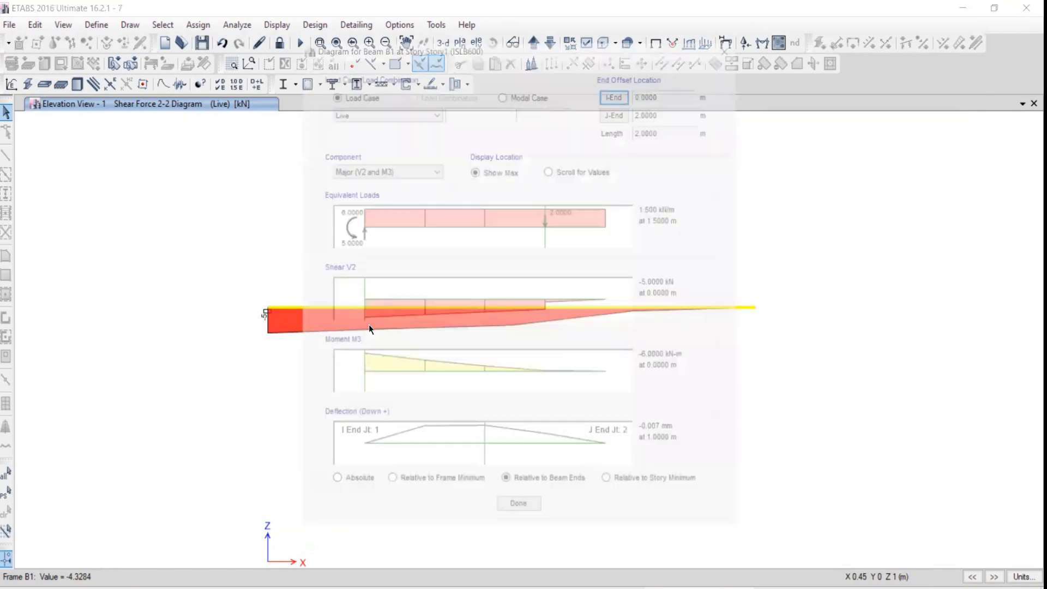
mouse_move(489, 47)
mouse_down()
mouse_move(452, 45)
mouse_move(470, 51)
mouse_up()
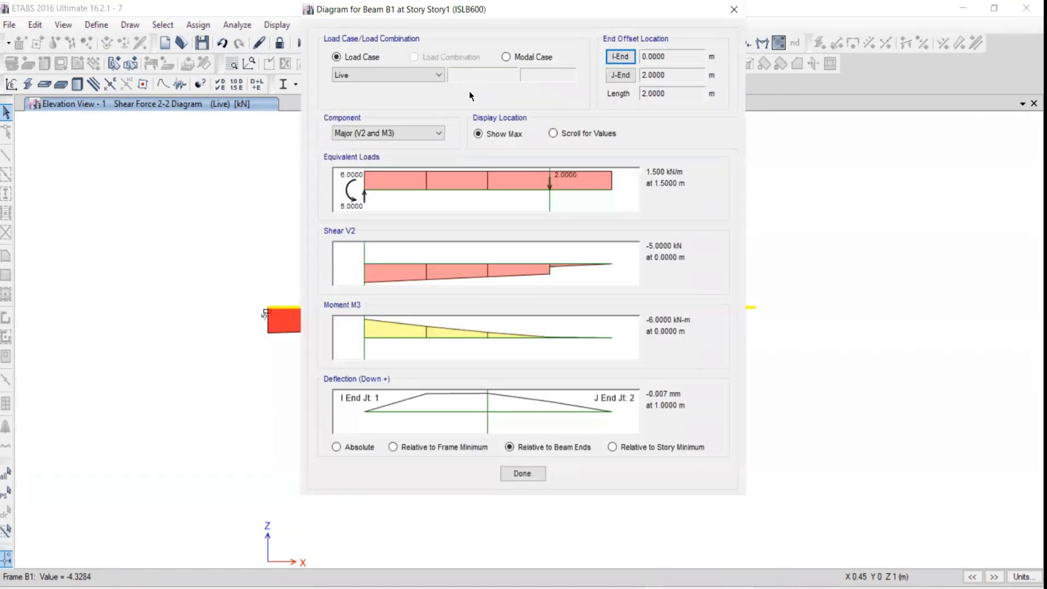
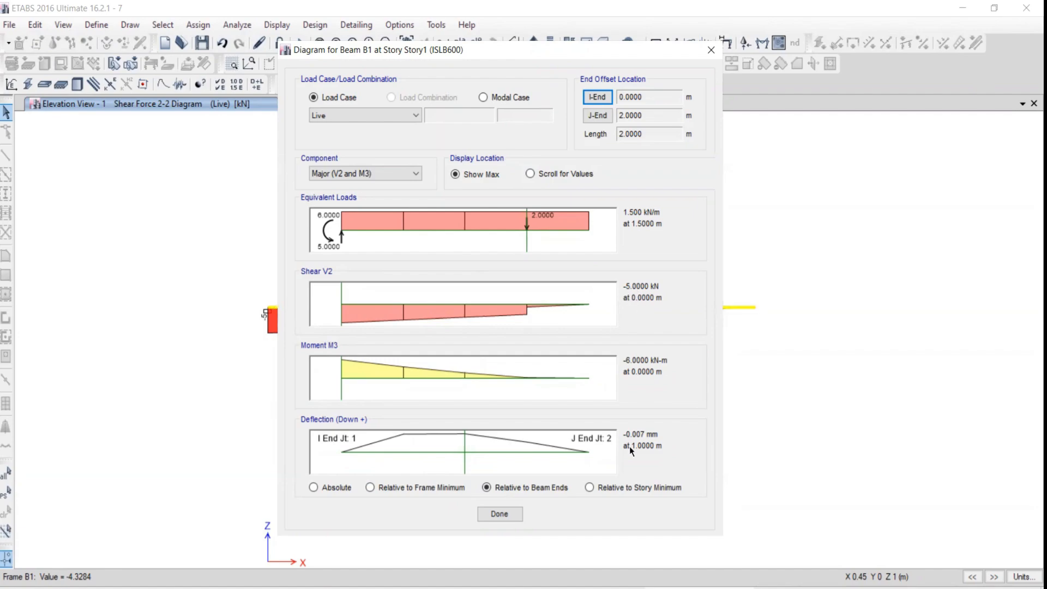
Step: Switch to the PDF to examine the S.F. and B.M. diagrams of Problem 6.4, and return to ETABS
key(alt+Tab)
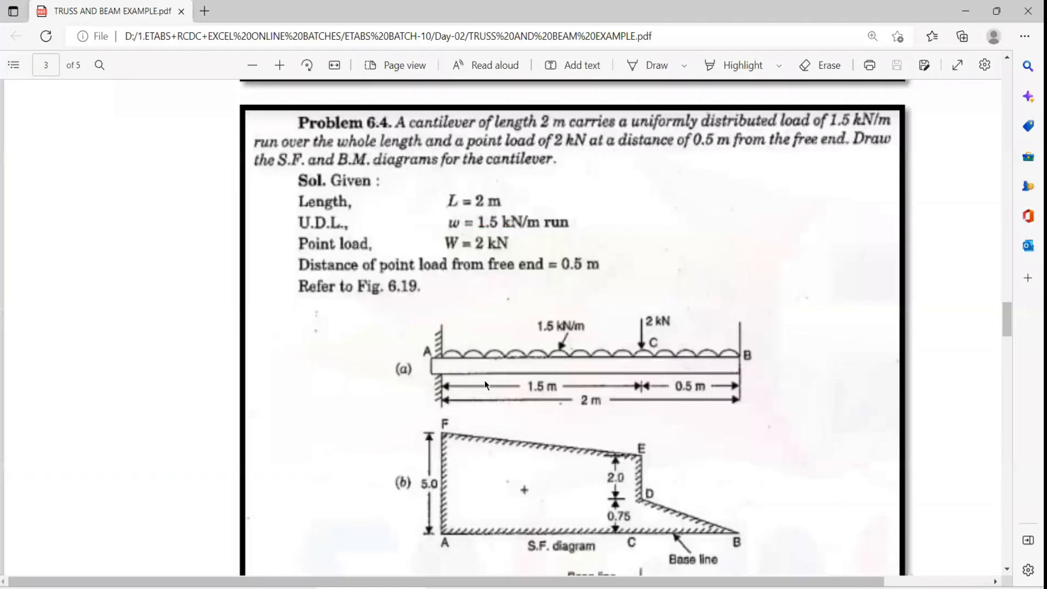
scroll(484, 381, down, 2)
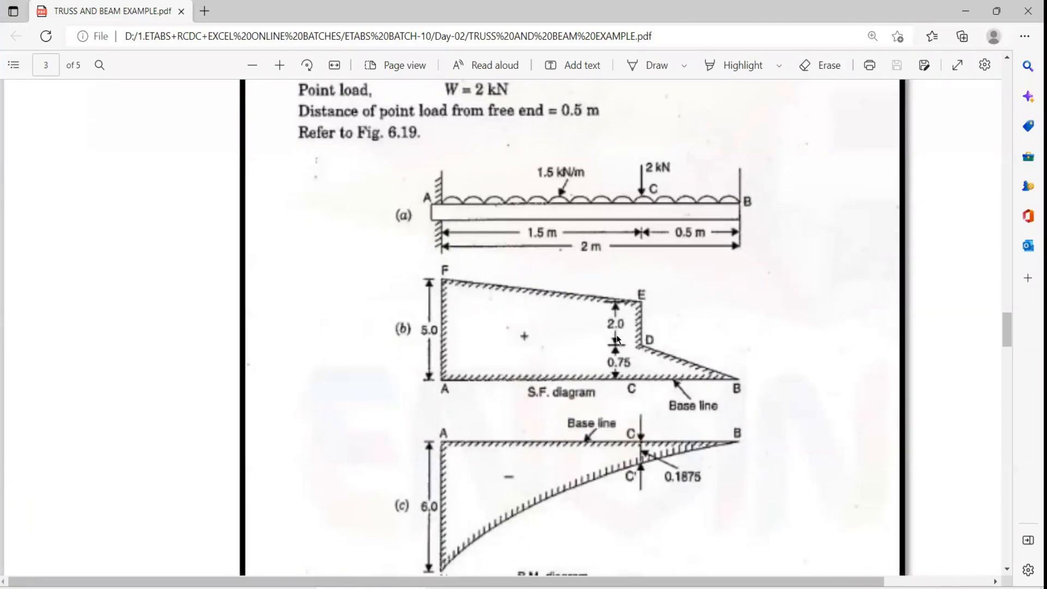
key(alt+Tab)
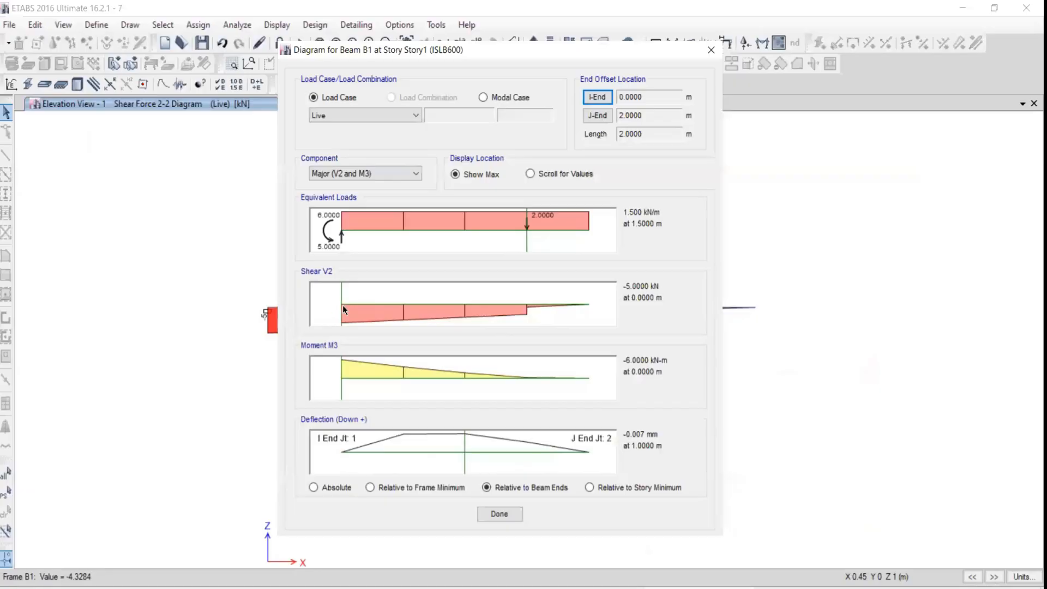
Step: Read the beam's shear and moment at 1.5 m and compare them with the PDF diagrams at point C
click(344, 296)
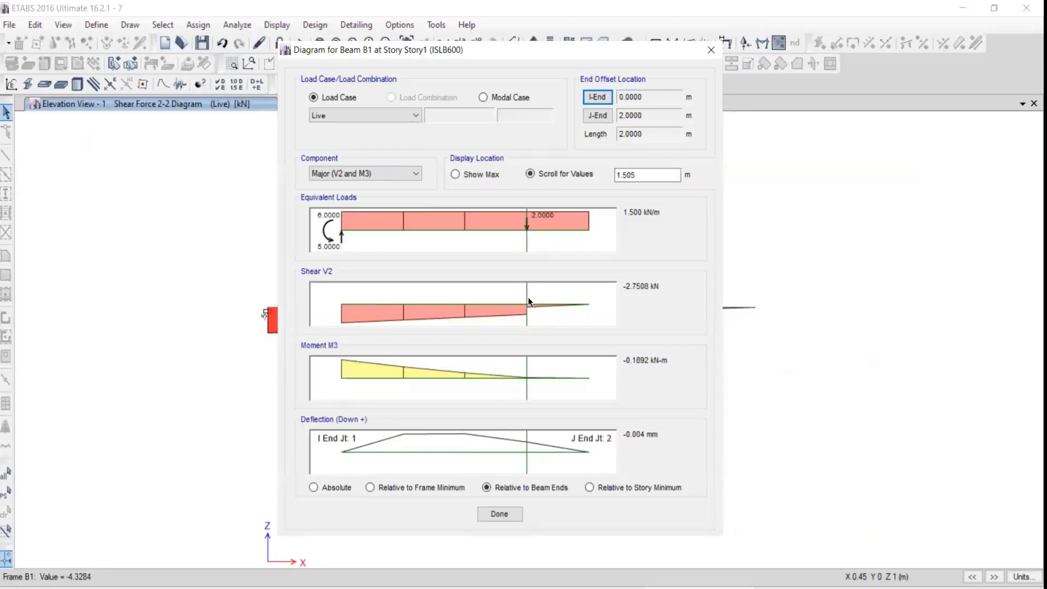
drag(639, 175, 561, 173)
text(1.5)
key(Tab)
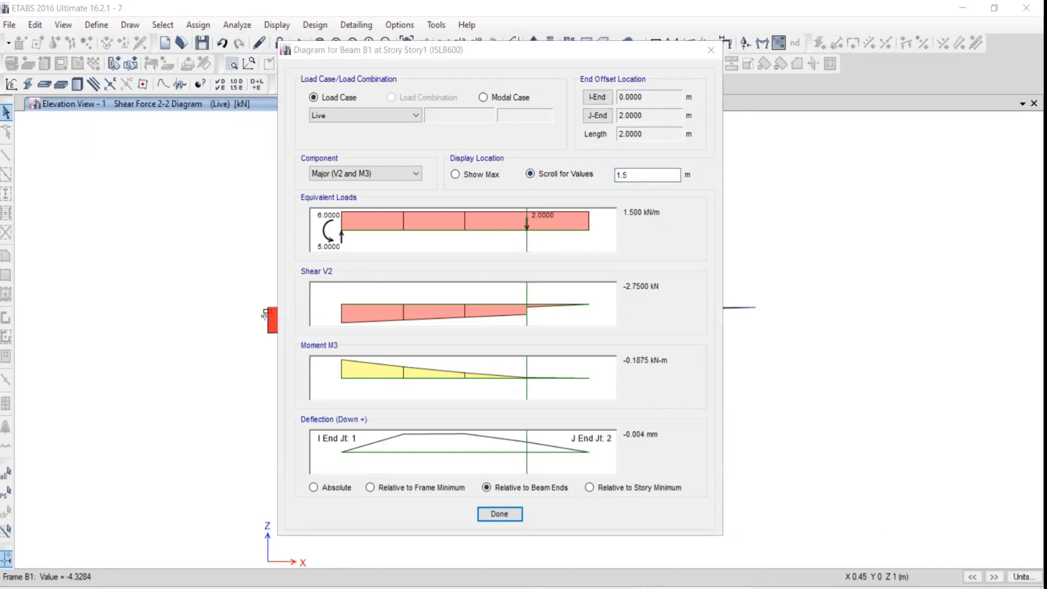
key(alt+Tab)
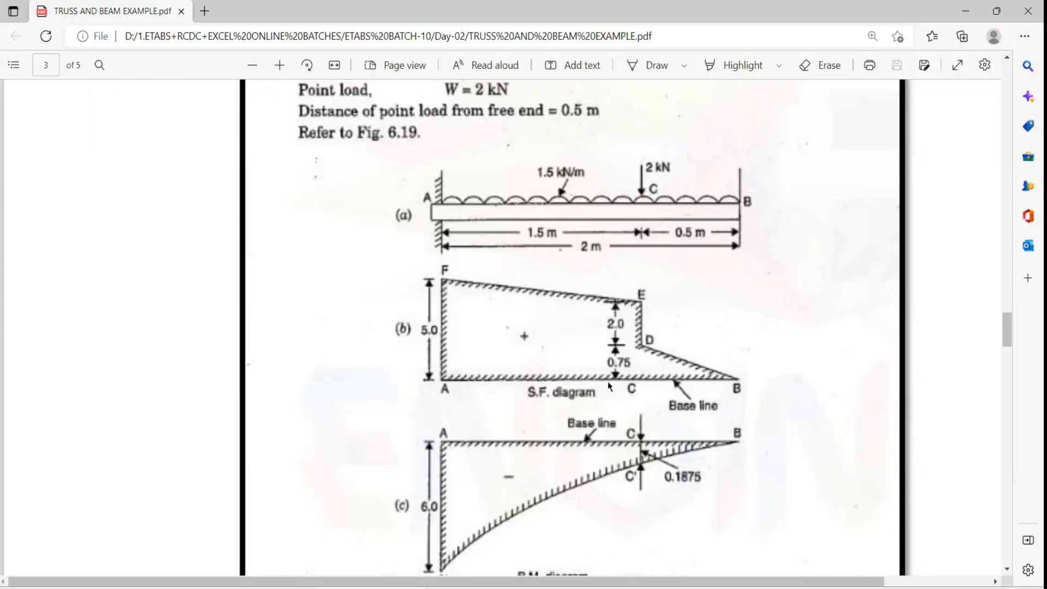
Step: Read the beam's shear and moment at 0 m and compare them with the PDF diagrams at fixed end A
key(alt+Tab)
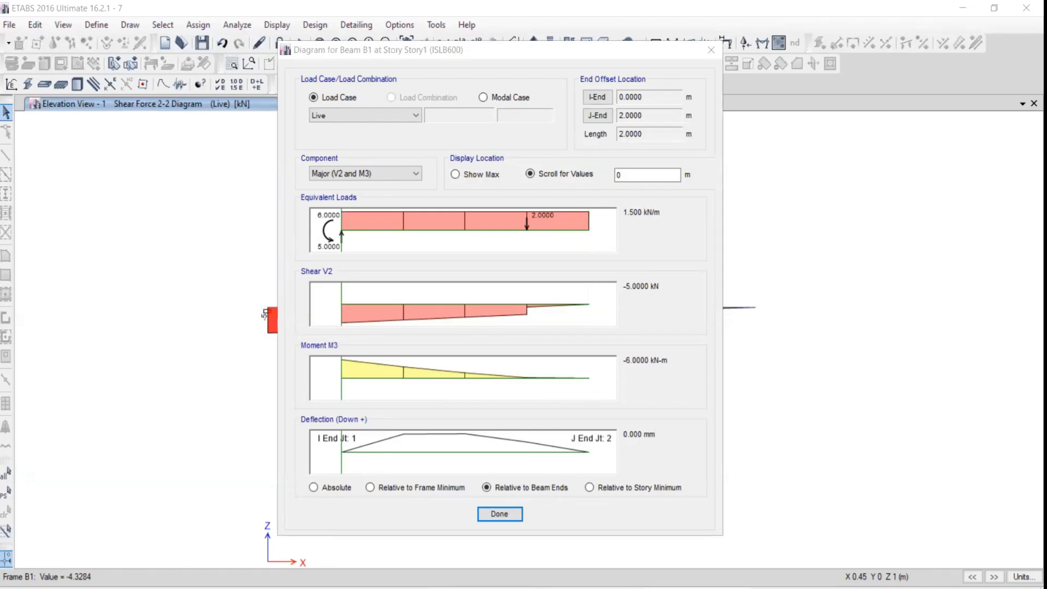
key(alt+Tab)
scroll(750, 172, up, 3)
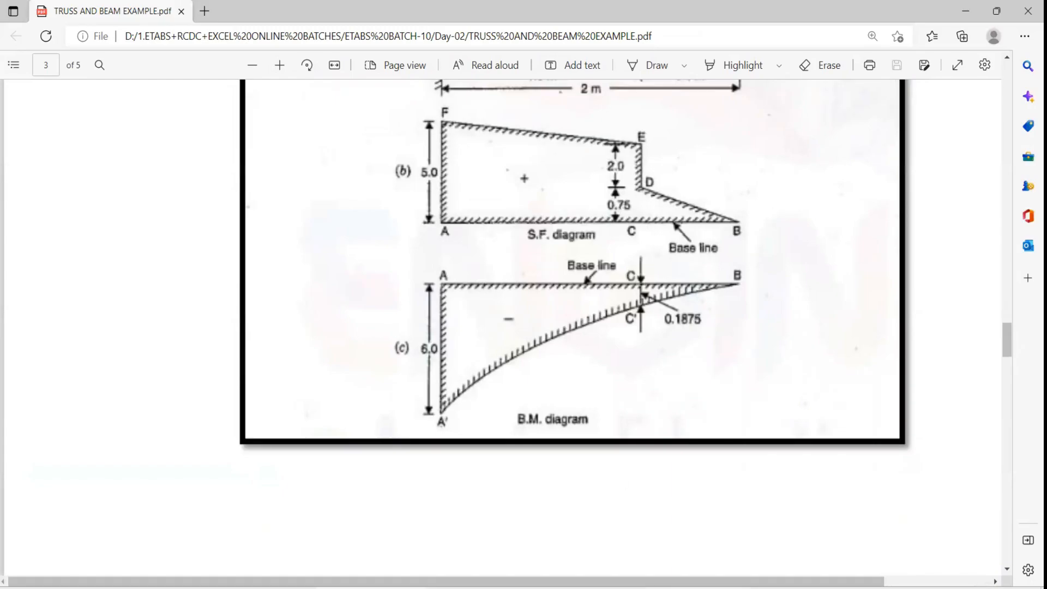
key(alt+Tab)
Step: Set the beam's display location back to 1.5 m and recheck its shear and moment against the PDF's S.F. and B.M. diagrams
text(1.5)
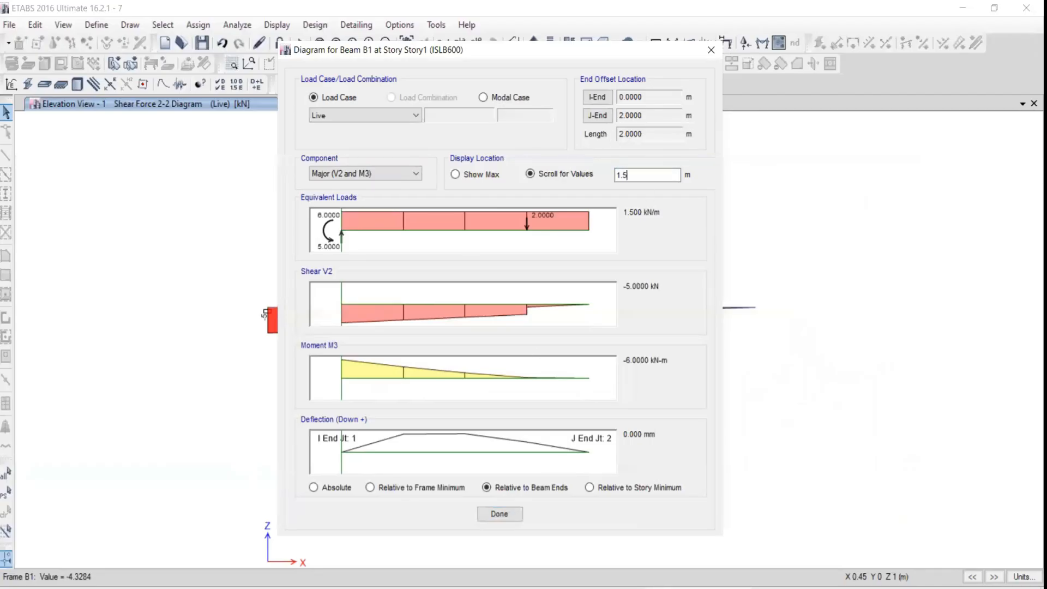
key(Tab)
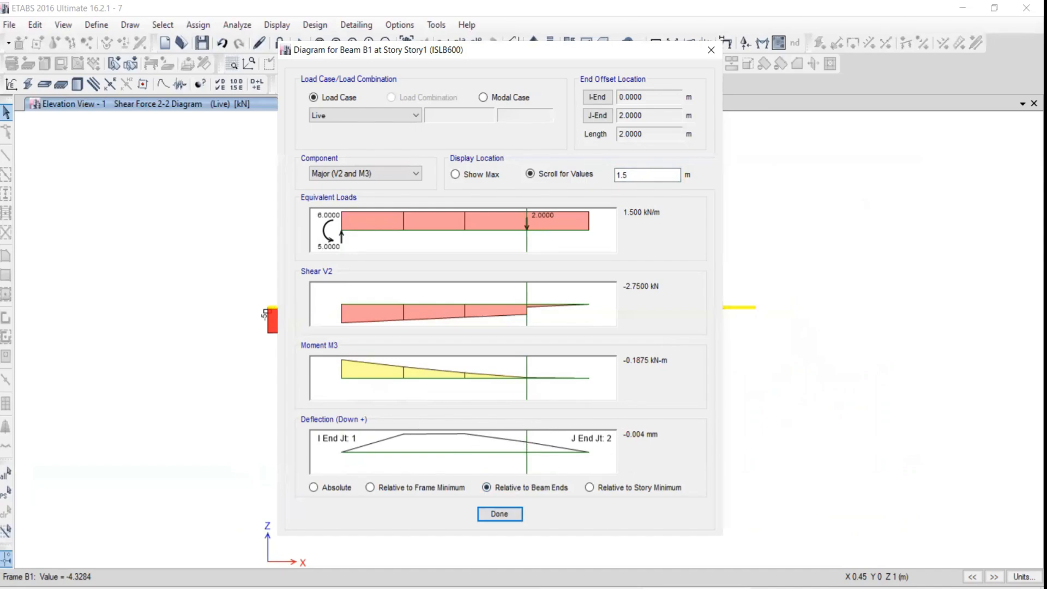
key(alt+Tab)
scroll(600, 340, down, 3)
scroll(594, 347, up, 5)
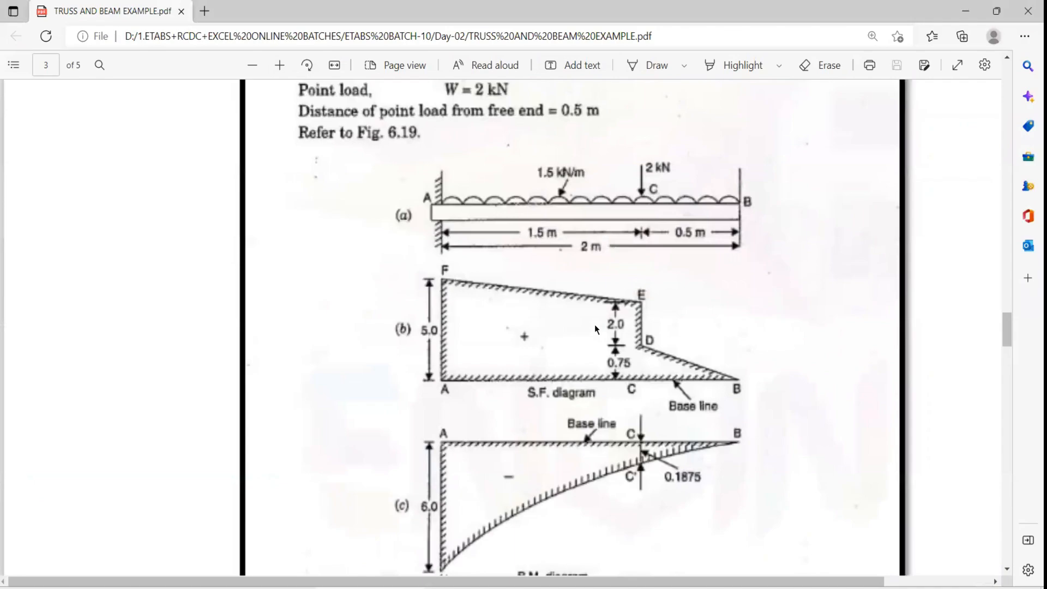
scroll(594, 325, down, 4)
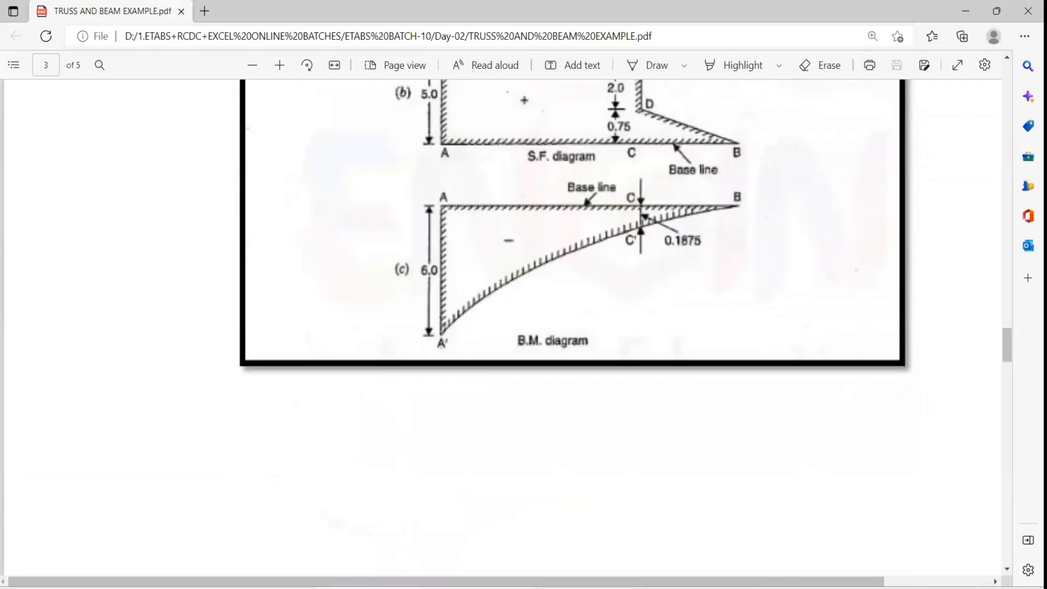
key(alt+Tab)
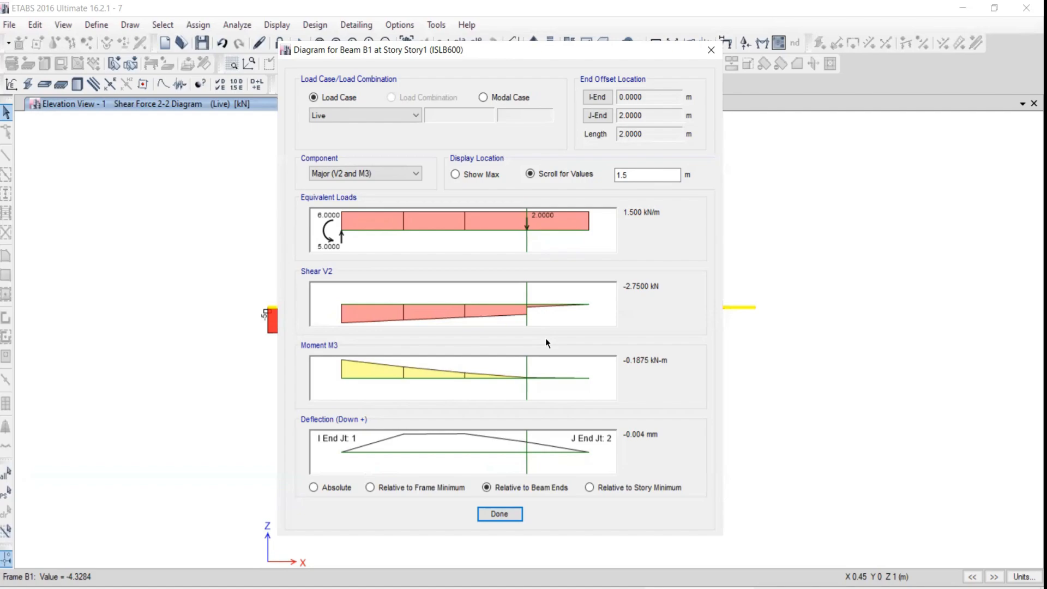
Step: Close the beam's detailed diagrams and examine the next beam example, Fig. Q. 7, on page 4 of the PDF
click(712, 50)
key(alt+Tab)
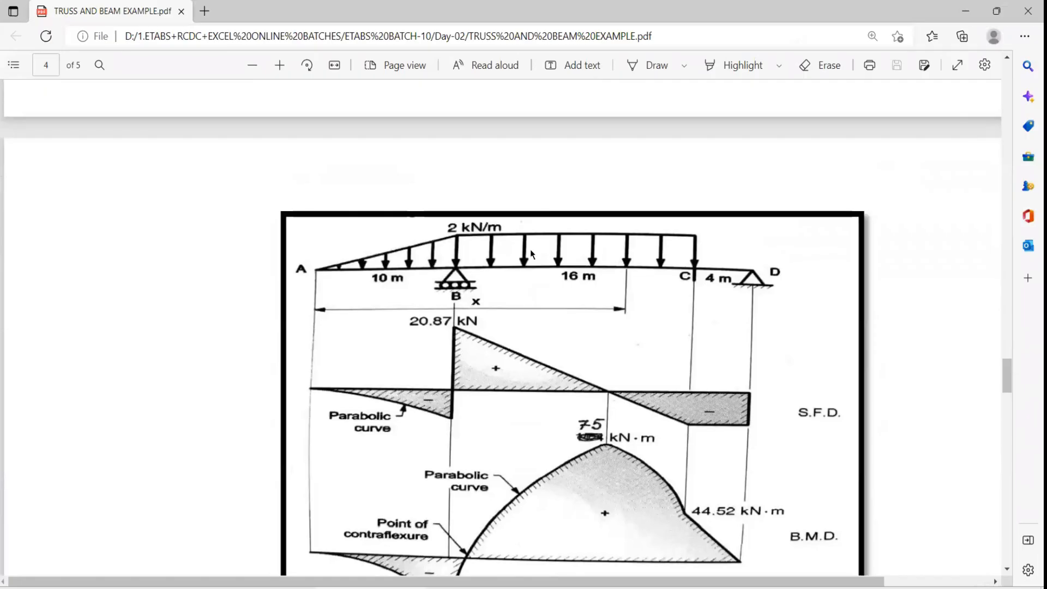
scroll(529, 247, down, 2)
scroll(530, 246, up, 1)
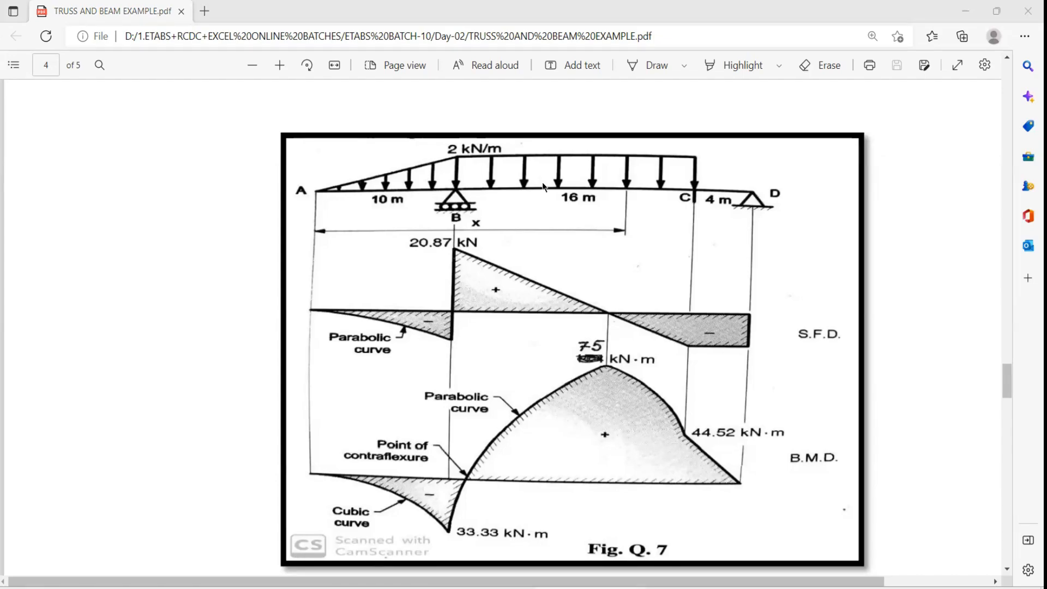
drag(461, 181, 467, 186)
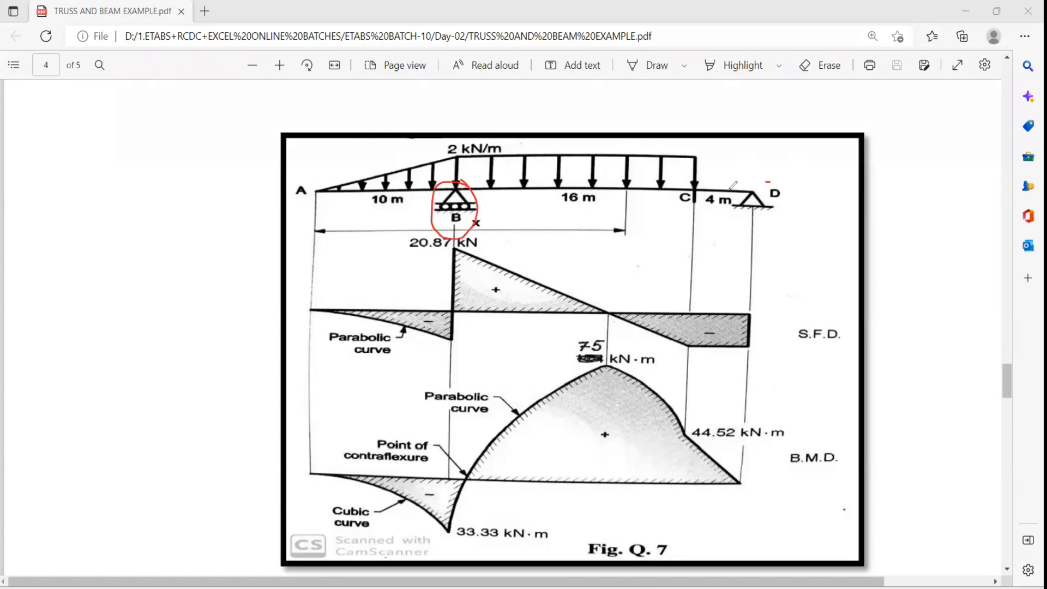
mouse_move(769, 182)
mouse_down()
mouse_move(755, 240)
mouse_move(760, 161)
mouse_up()
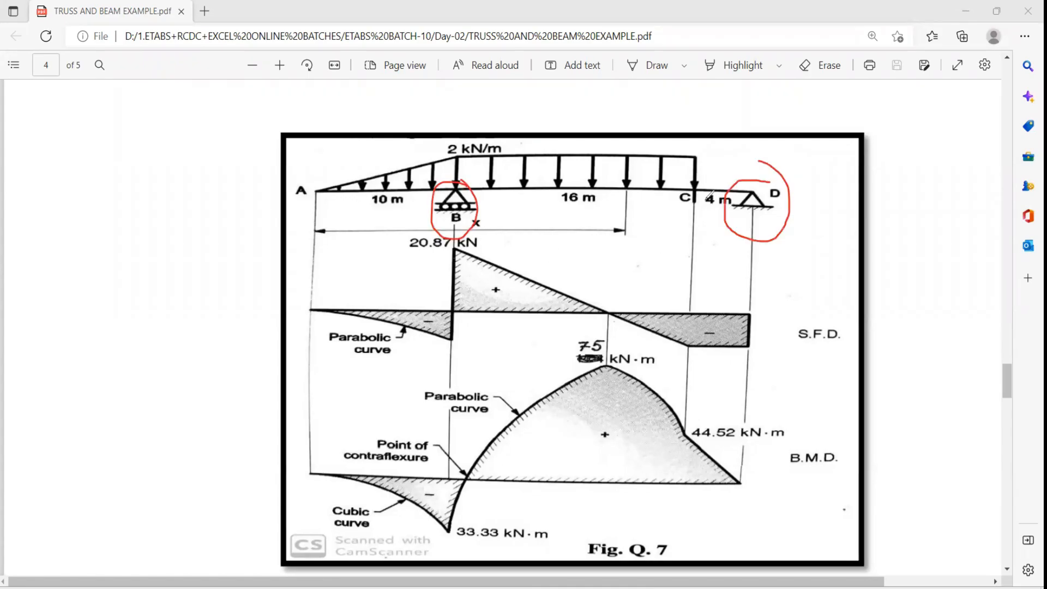
drag(29, 263, 302, 263)
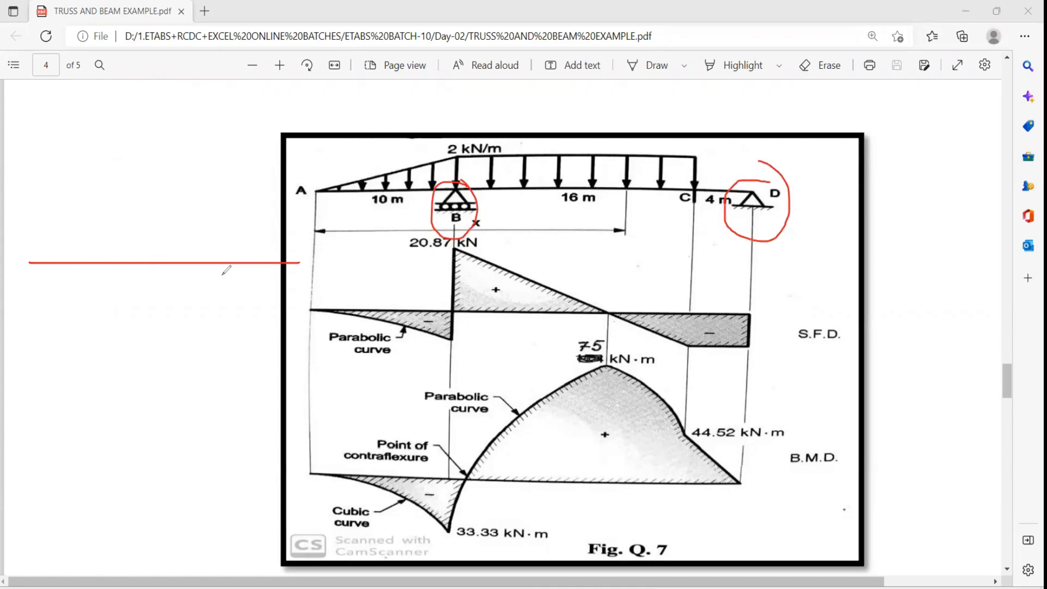
drag(31, 220, 35, 330)
drag(314, 203, 319, 347)
drag(122, 254, 122, 261)
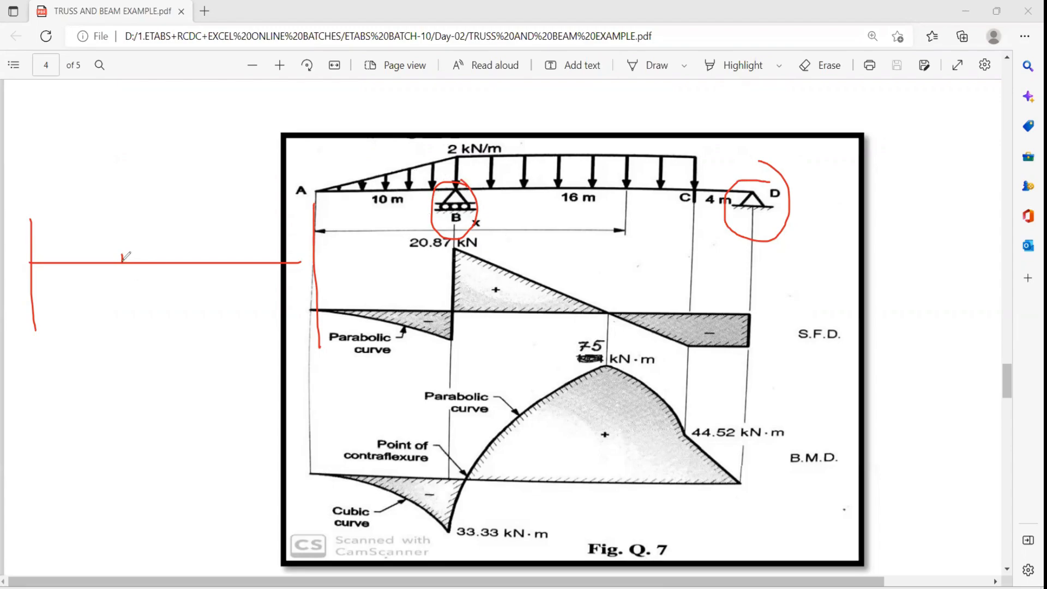
mouse_move(123, 258)
mouse_down()
mouse_move(118, 267)
mouse_move(125, 258)
mouse_up()
drag(96, 183, 217, 181)
mouse_move(141, 189)
mouse_down()
mouse_move(135, 197)
mouse_move(172, 194)
mouse_up()
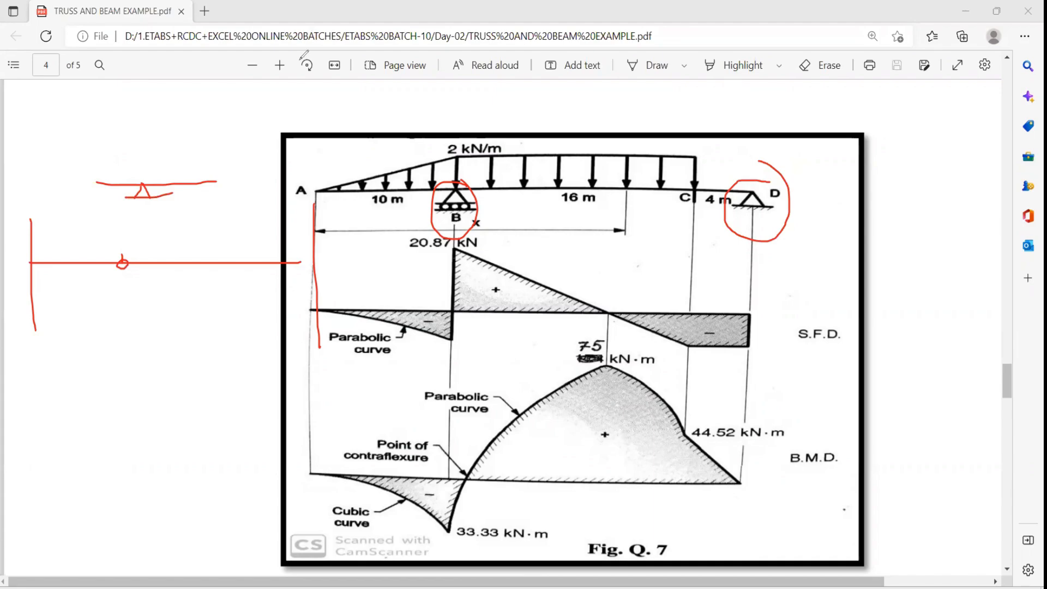
Step: Switch to ETABS and unlock the cantilever model, deleting its analysis results
key(alt+Tab)
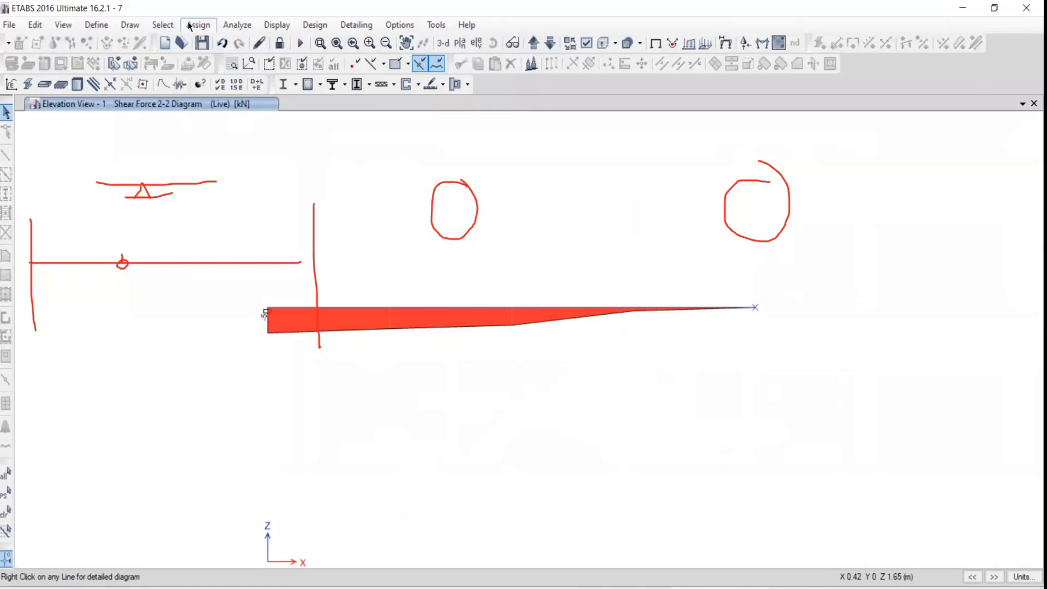
click(191, 25)
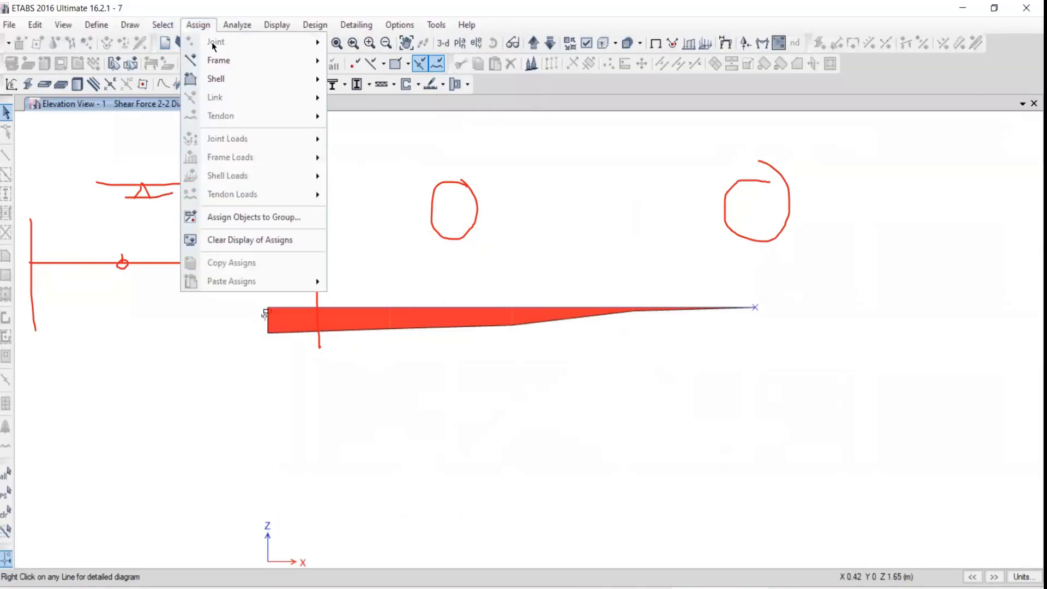
mouse_move(207, 65)
click(316, 3)
click(280, 43)
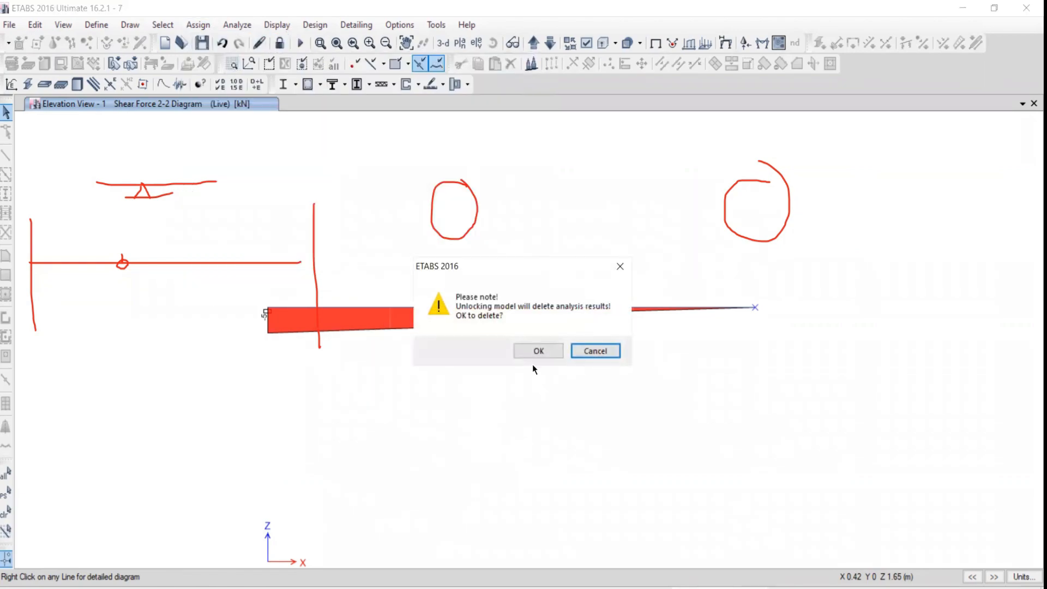
click(537, 350)
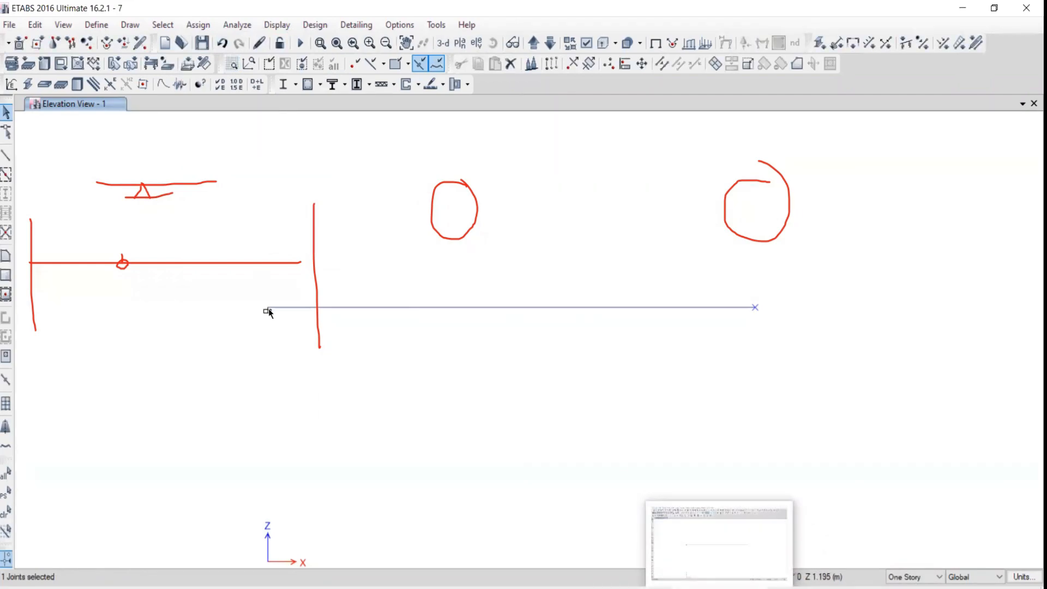
scroll(420, 304, up, 3)
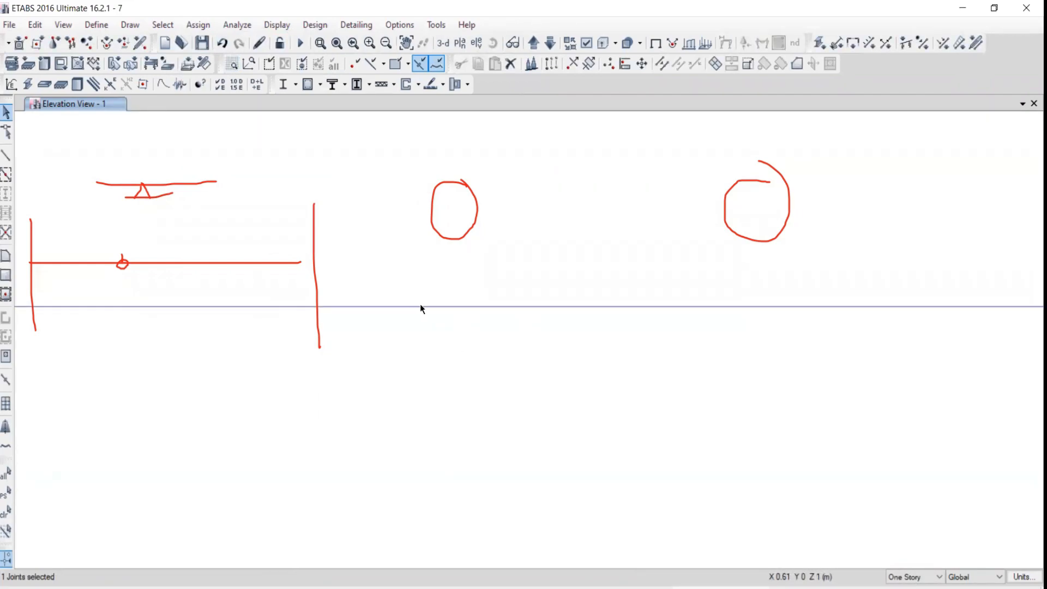
scroll(438, 302, down, 3)
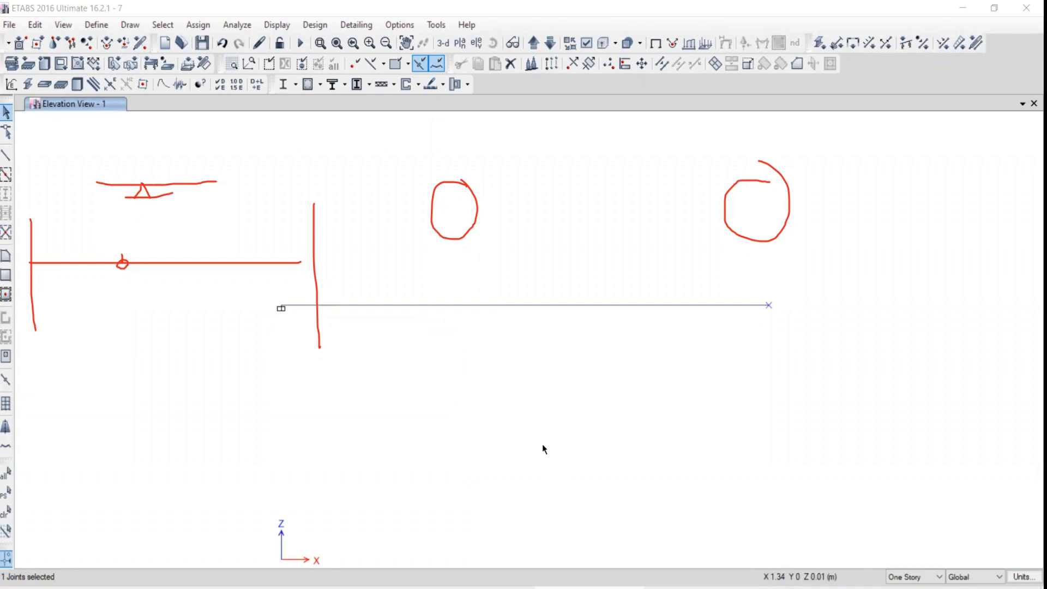
drag(480, 284, 459, 311)
drag(465, 298, 460, 309)
drag(428, 281, 517, 349)
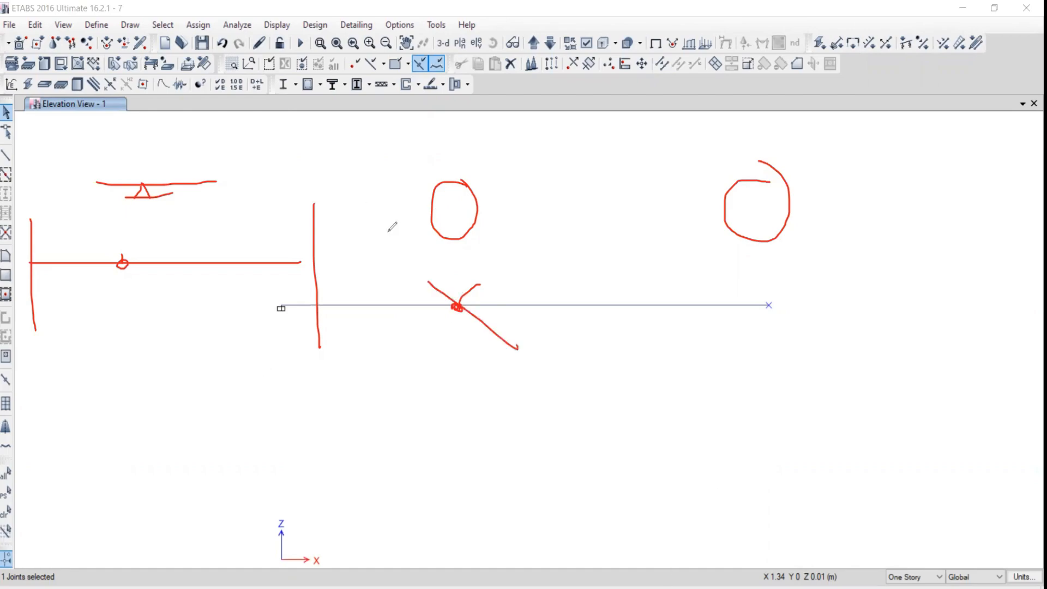
mouse_move(768, 302)
mouse_down()
mouse_move(603, 290)
mouse_move(300, 296)
mouse_up()
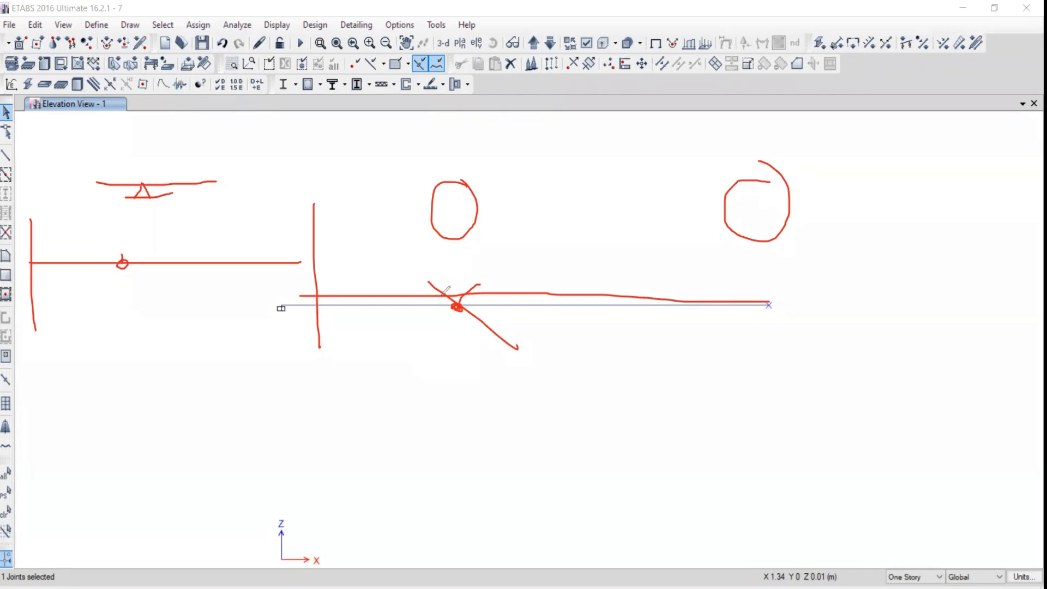
click(449, 311)
mouse_move(288, 402)
mouse_down()
mouse_move(433, 407)
mouse_move(424, 425)
mouse_move(459, 440)
mouse_up()
mouse_move(431, 407)
mouse_down()
mouse_move(810, 410)
mouse_move(816, 434)
mouse_up()
drag(786, 434, 842, 434)
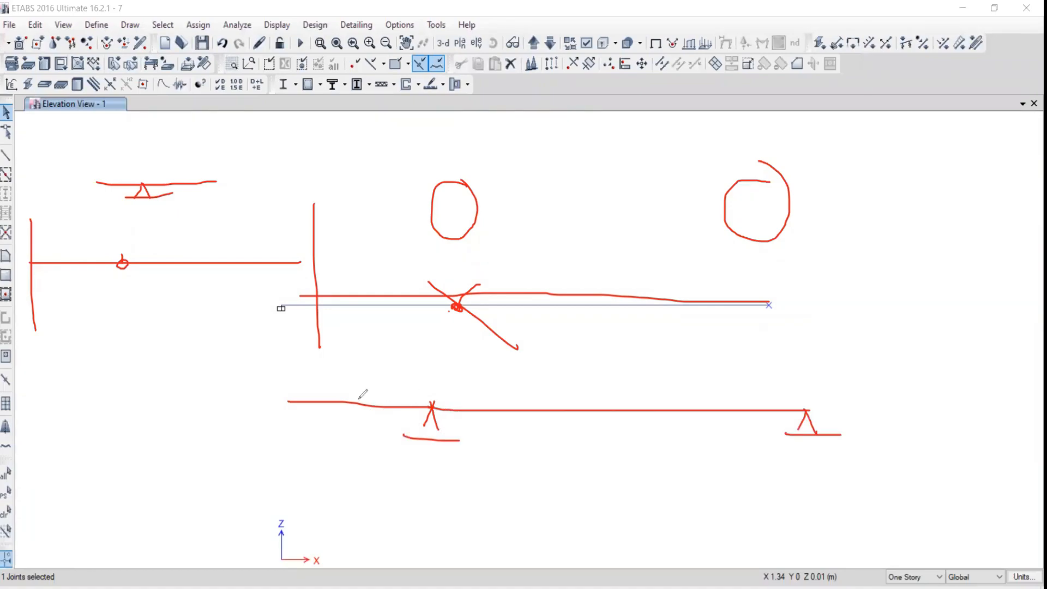
drag(329, 386, 333, 397)
drag(374, 347, 333, 398)
mouse_move(586, 385)
mouse_down()
mouse_move(600, 406)
mouse_move(691, 337)
mouse_up()
mouse_move(349, 415)
mouse_down()
mouse_move(334, 424)
mouse_move(341, 439)
mouse_move(348, 413)
mouse_up()
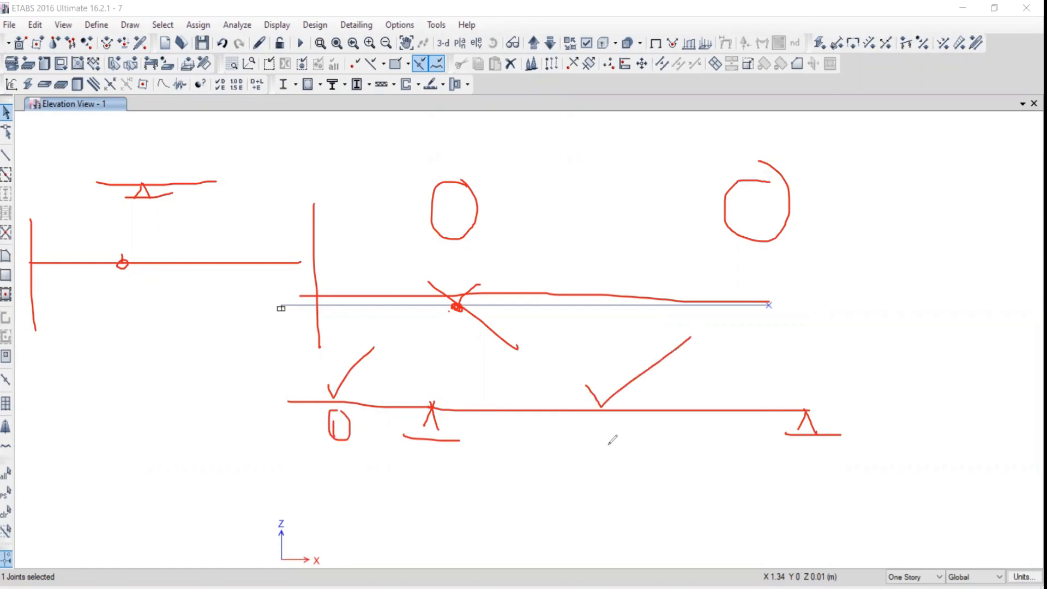
mouse_move(609, 444)
mouse_down()
mouse_move(610, 470)
mouse_move(618, 459)
mouse_move(626, 476)
mouse_up()
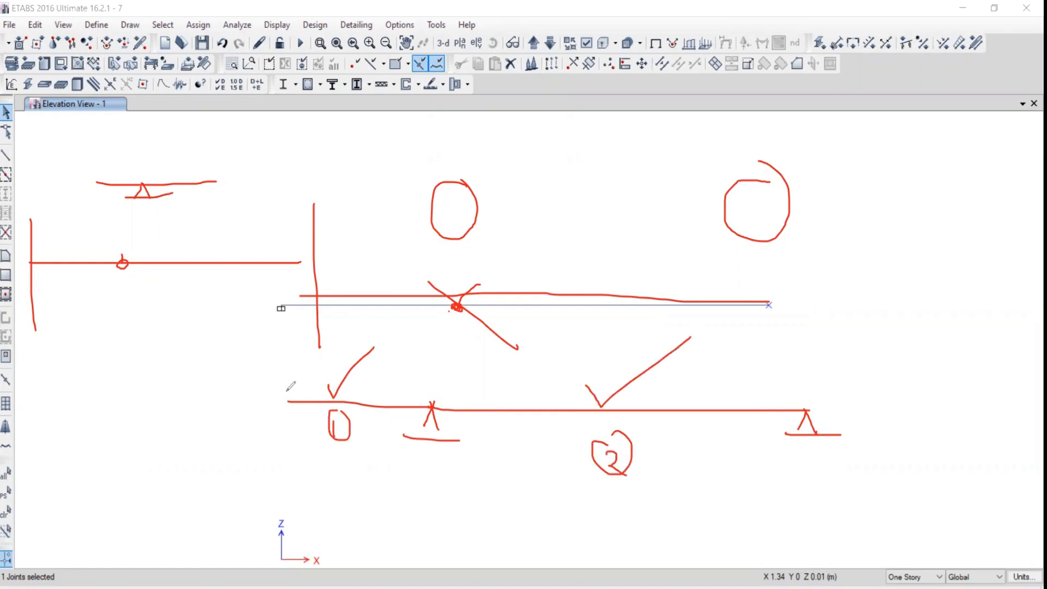
drag(289, 368, 288, 460)
drag(436, 361, 431, 478)
drag(798, 356, 796, 507)
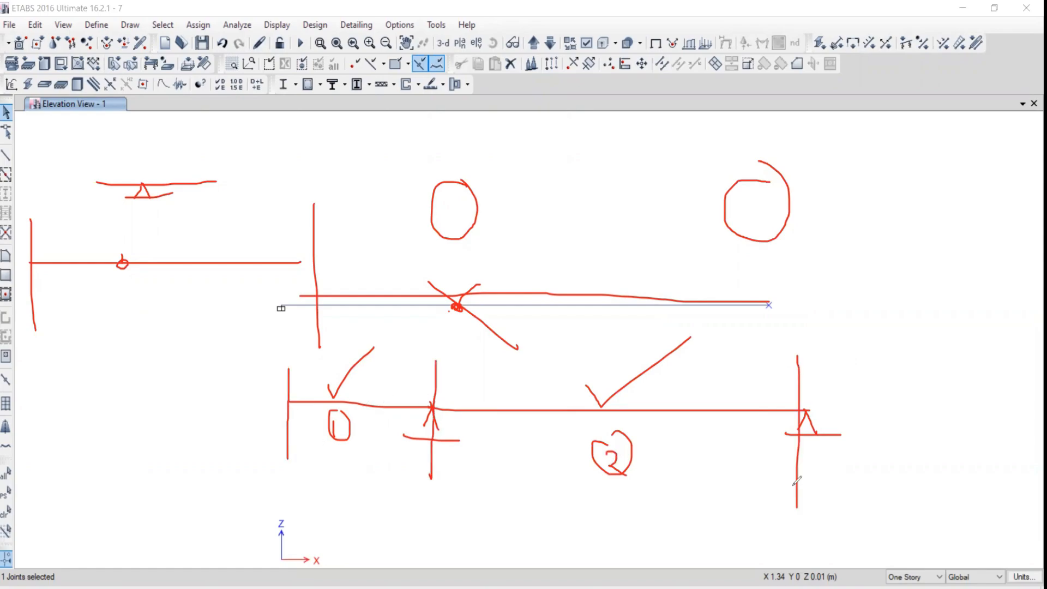
mouse_move(431, 387)
mouse_down()
mouse_move(450, 419)
mouse_move(421, 387)
mouse_up()
Step: Start a new model without saving the current one, using built-in Metric SI settings, Indian steel sections, IS 800:2007 and IS 456:2000
click(35, 24)
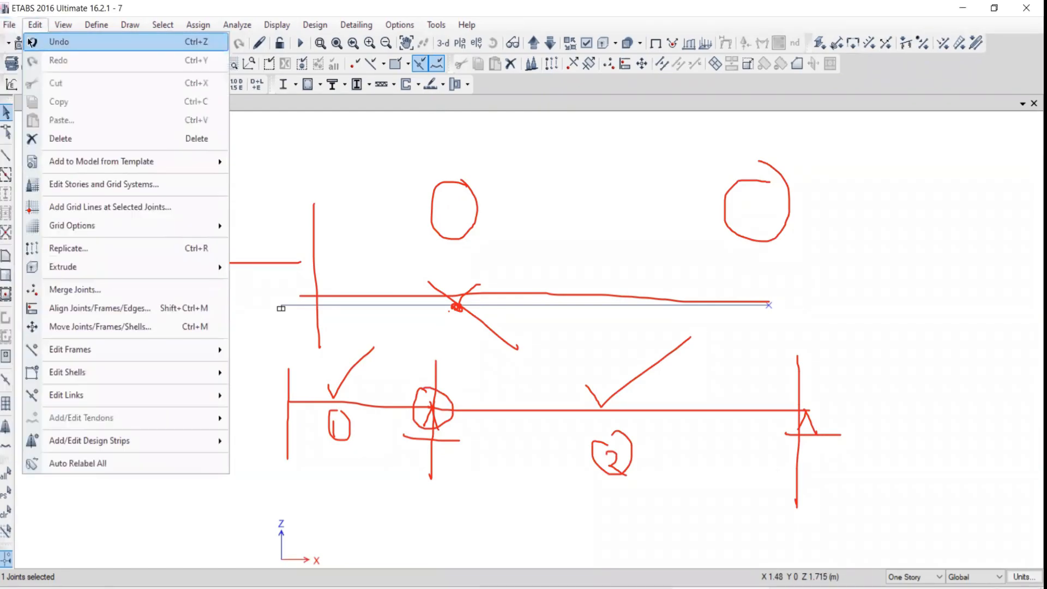
click(54, 41)
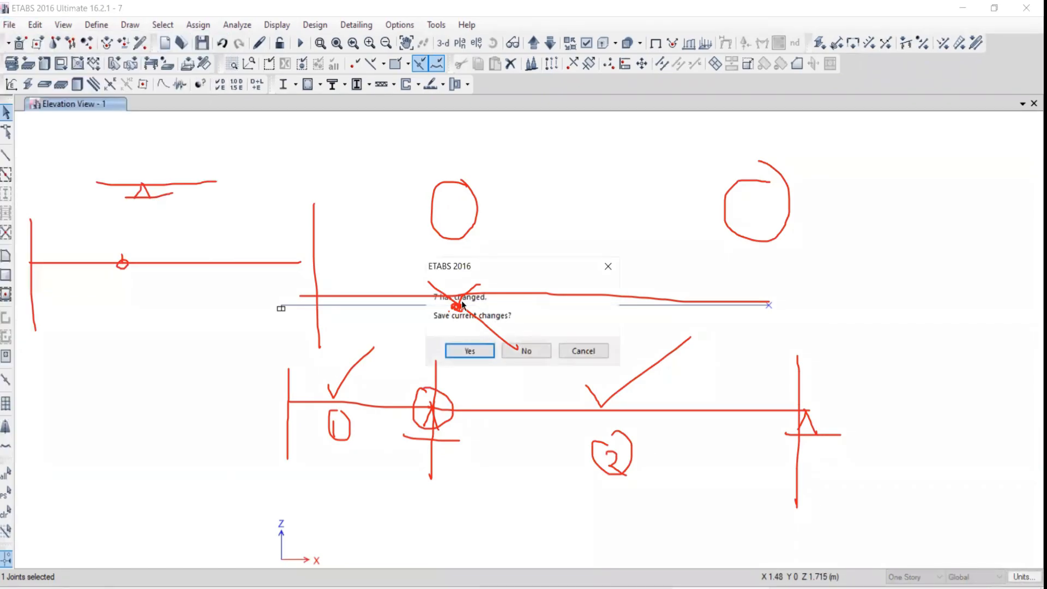
click(526, 352)
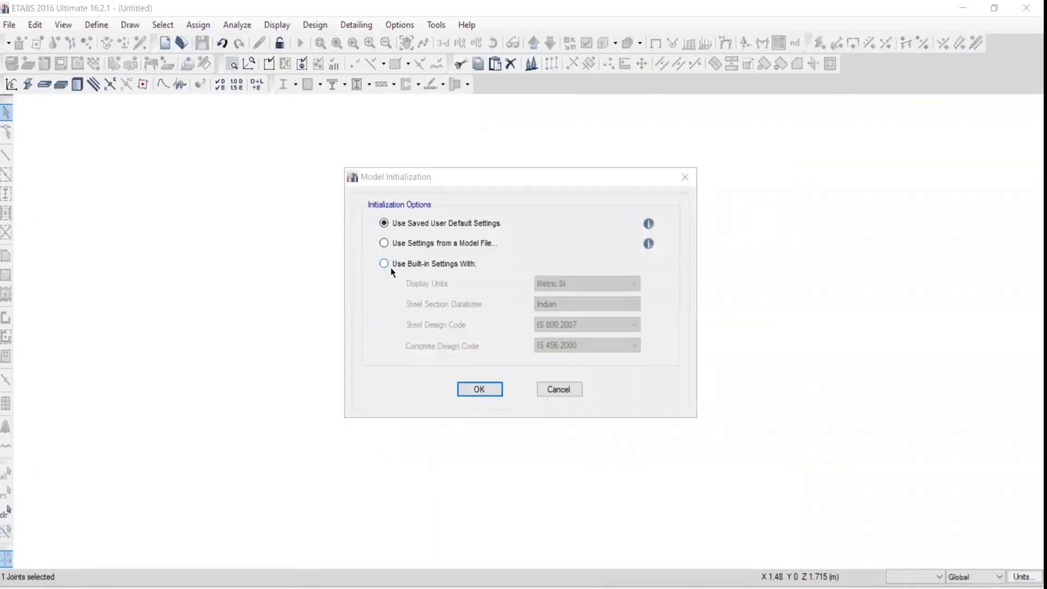
click(383, 263)
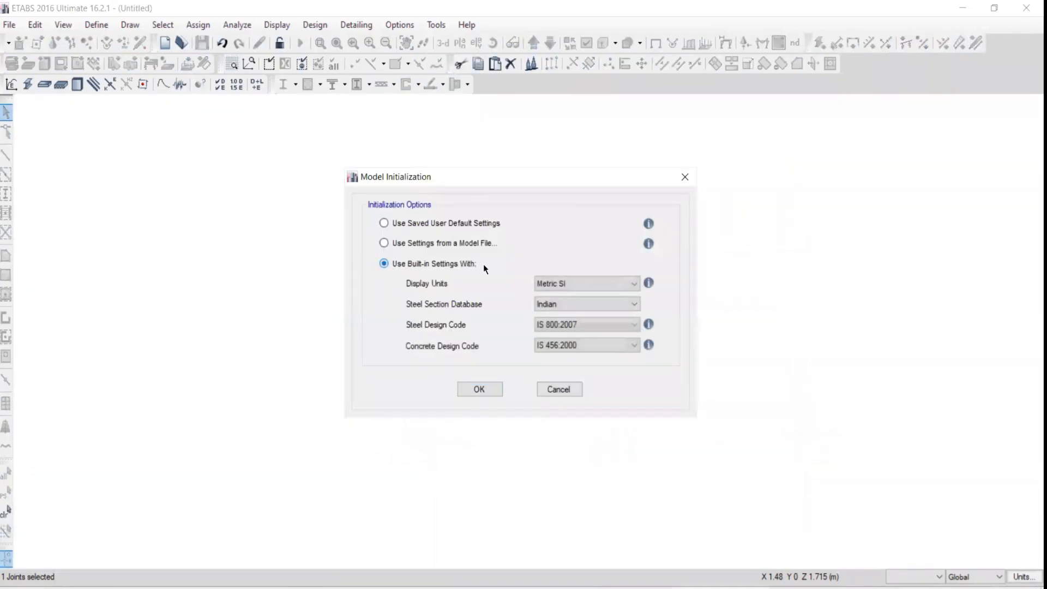
click(480, 390)
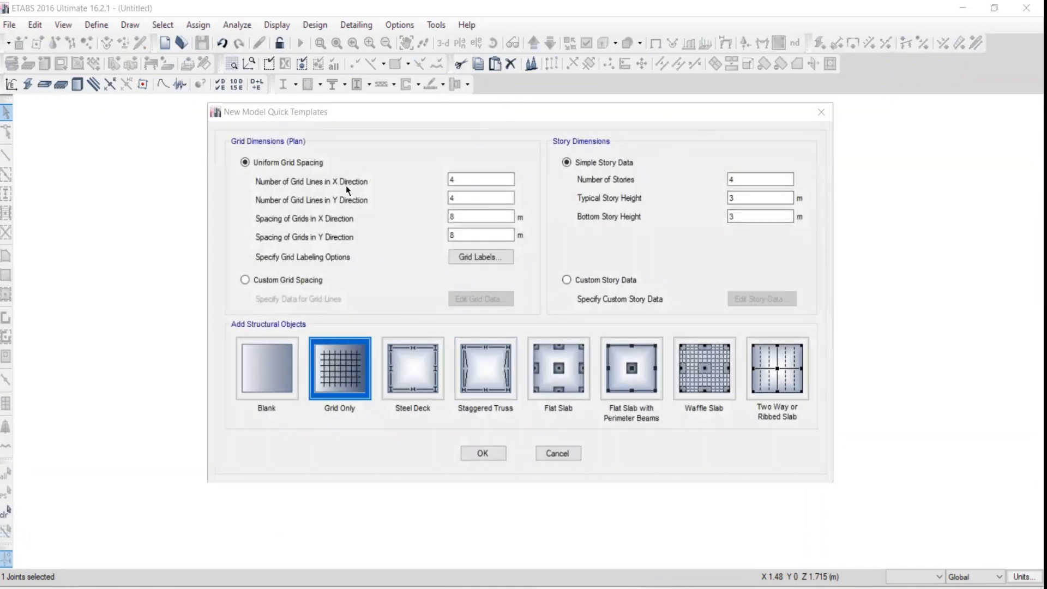
Step: Set 3 grid lines in the X direction and 1 in the Y direction, with custom grid spacing
double_click(462, 177)
text(3)
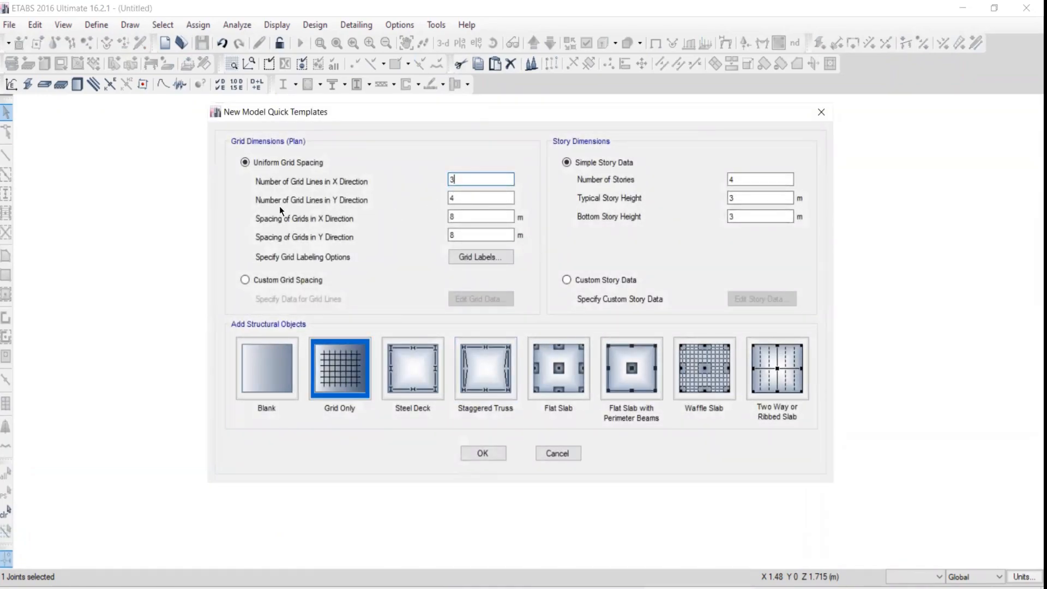
double_click(467, 199)
text(1)
click(245, 281)
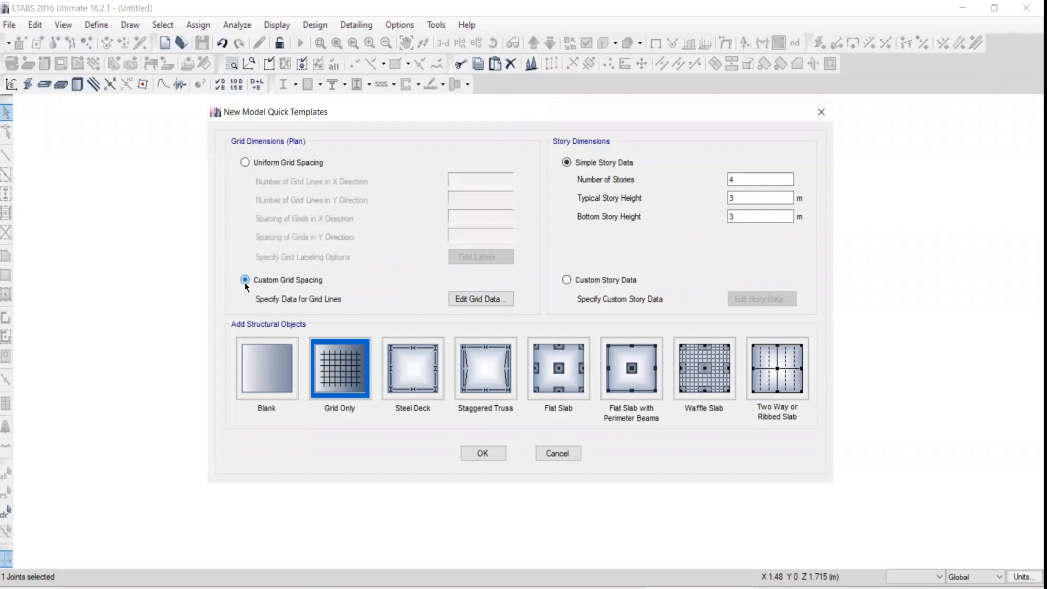
Step: Define the X grid data as spacings per the PDF beam, with 10 m for grid A and 20 m for grid B
click(475, 300)
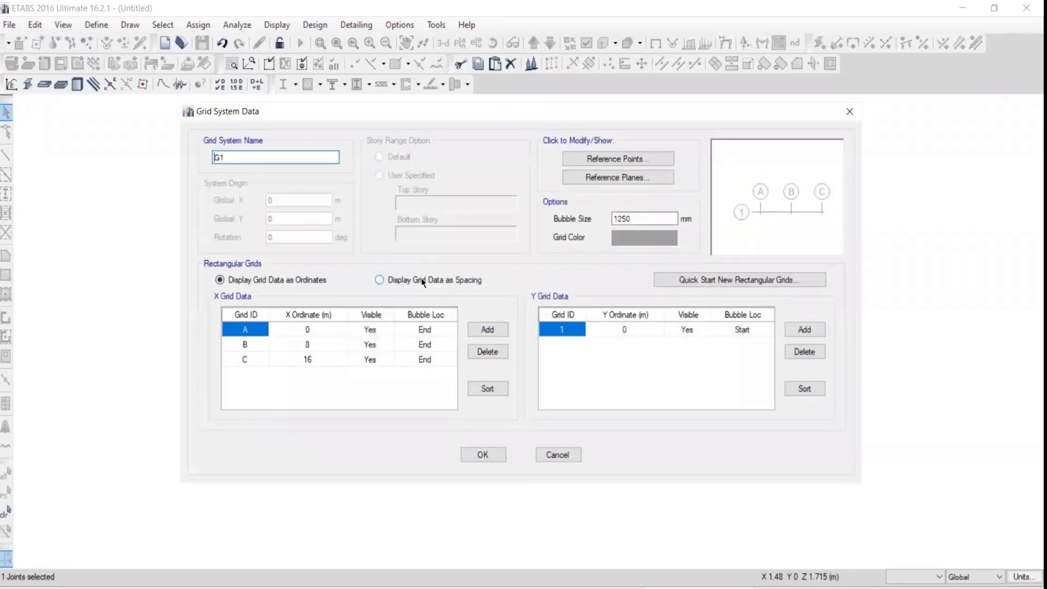
click(380, 280)
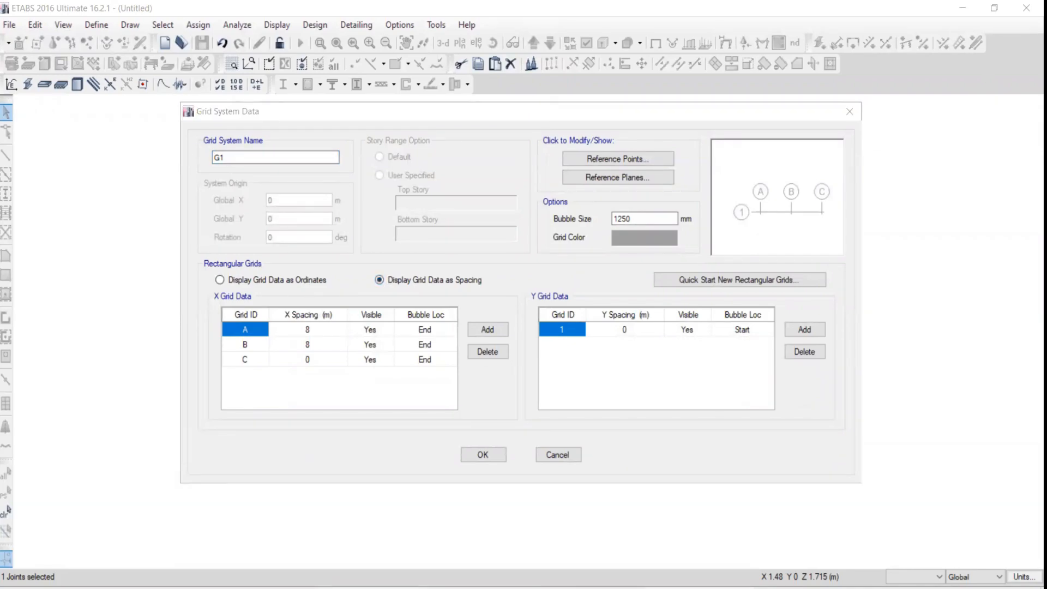
key(alt+Tab)
key(alt+Tab)
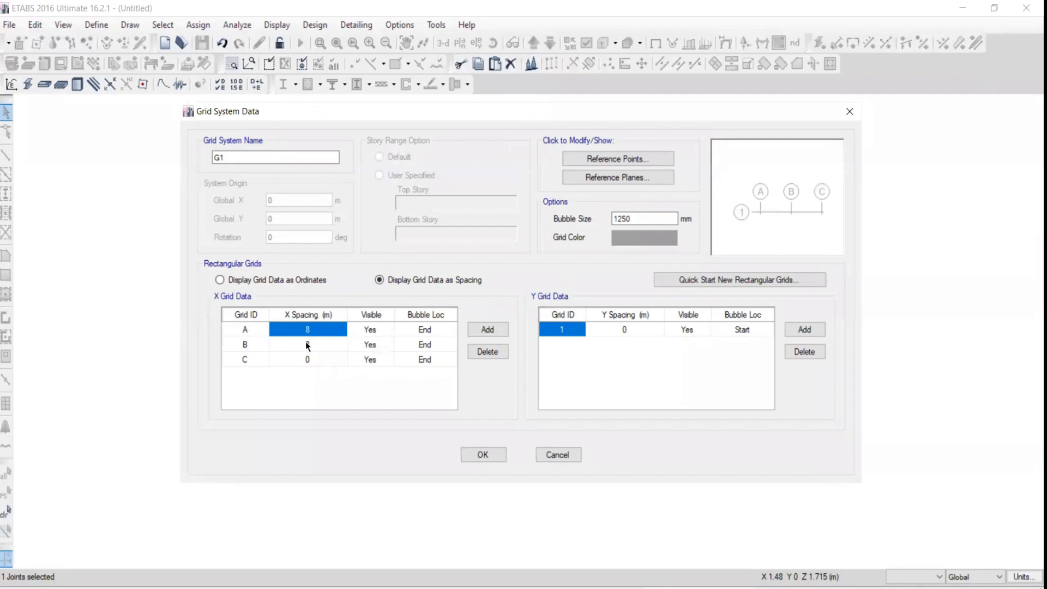
text(10)
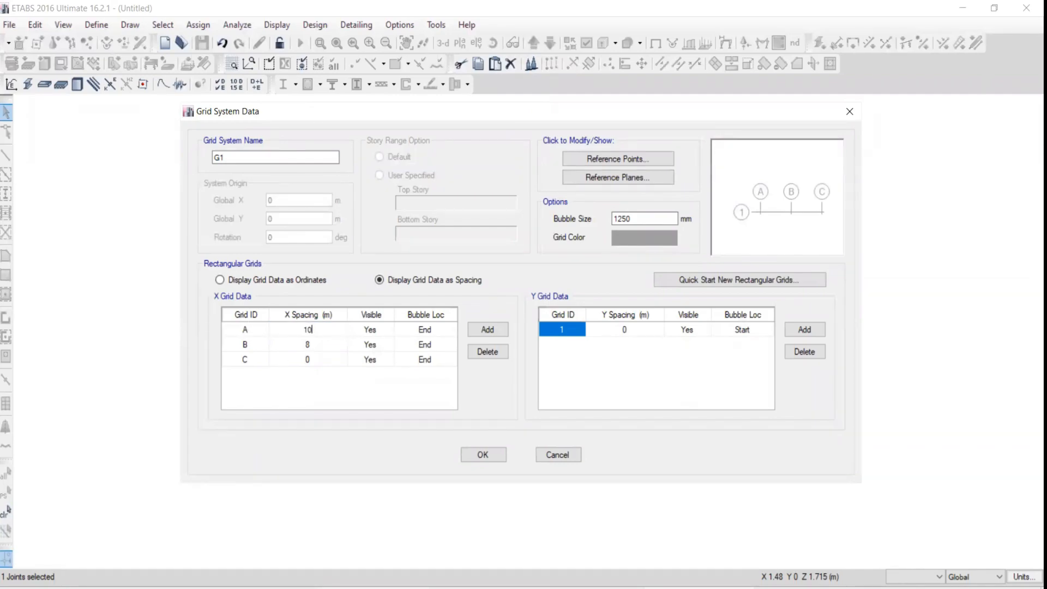
key(alt+Tab)
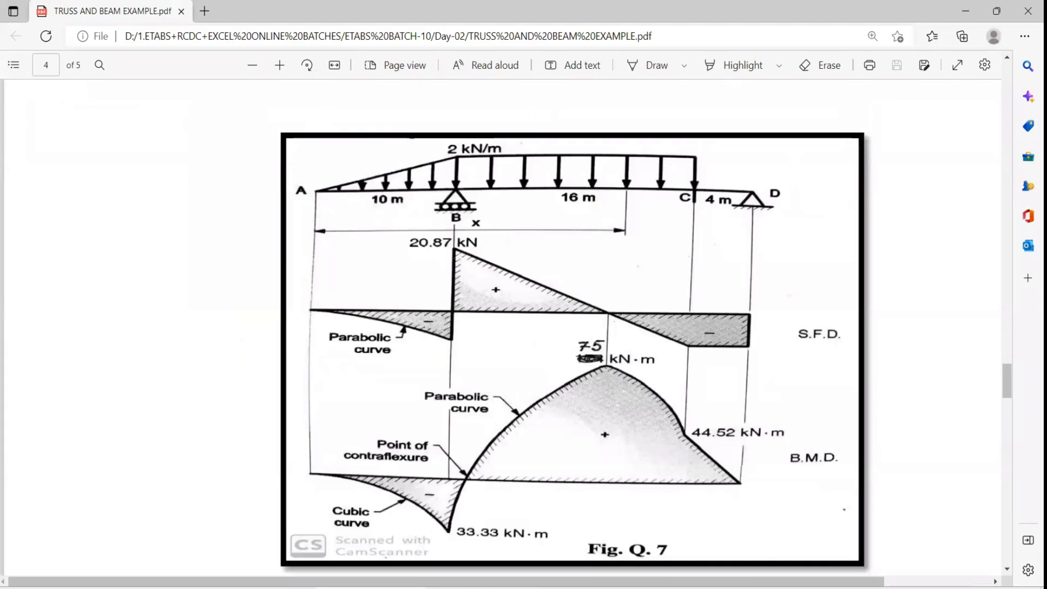
key(alt+Tab)
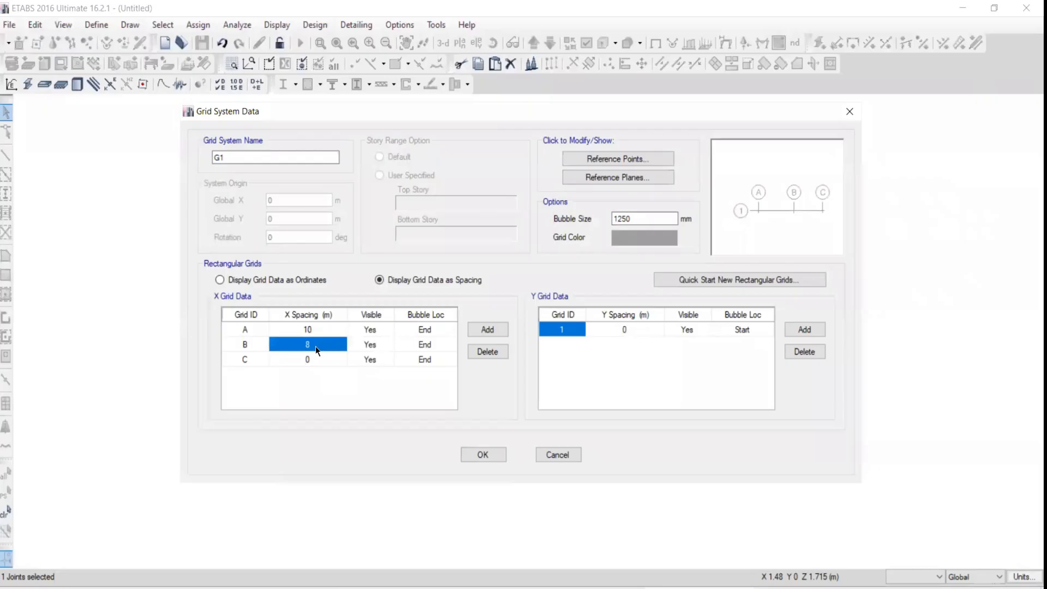
text(20)
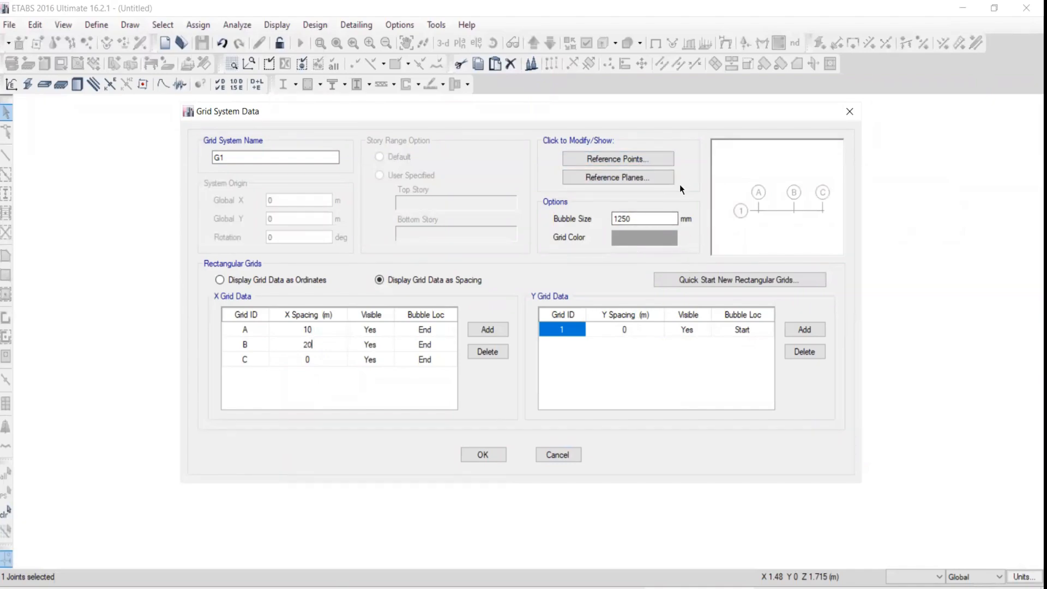
click(484, 454)
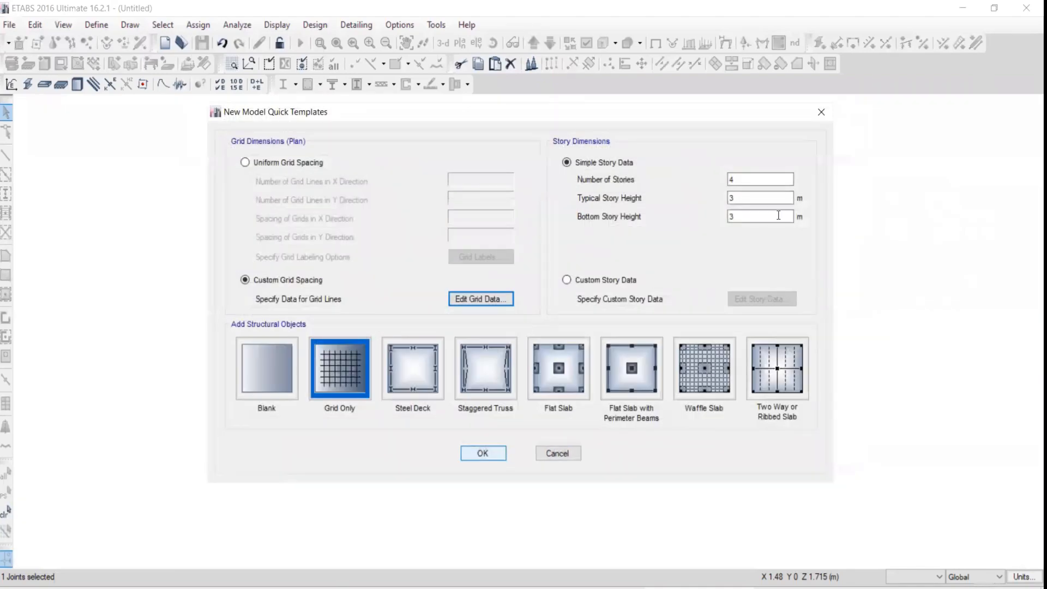
Step: Set one story with typical and bottom story heights of 1 m, and create the Grid Only model
drag(741, 178, 727, 180)
text(1)
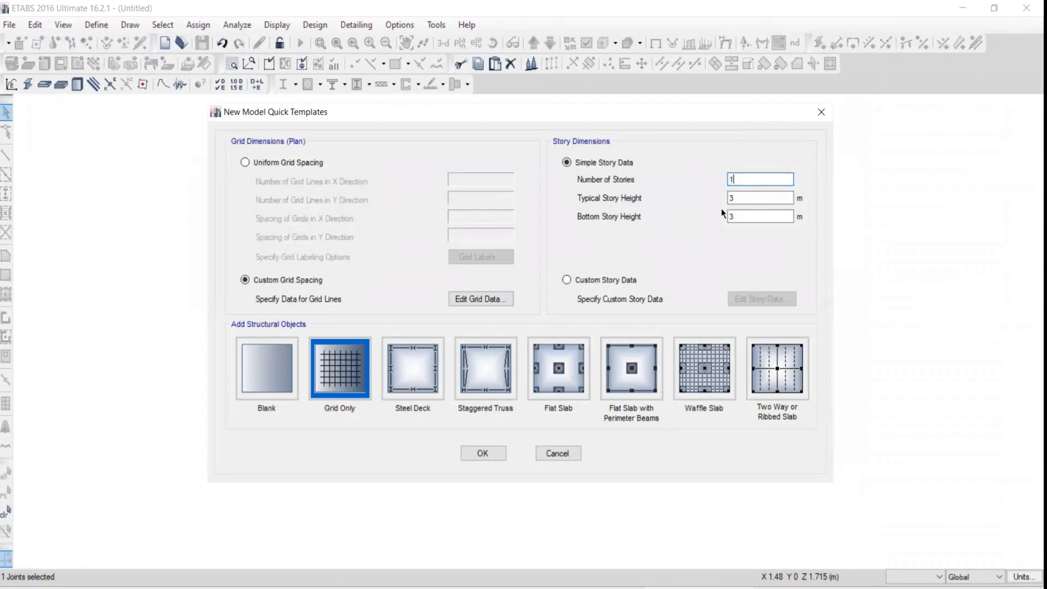
key(Tab)
text(1)
key(Tab)
text(1)
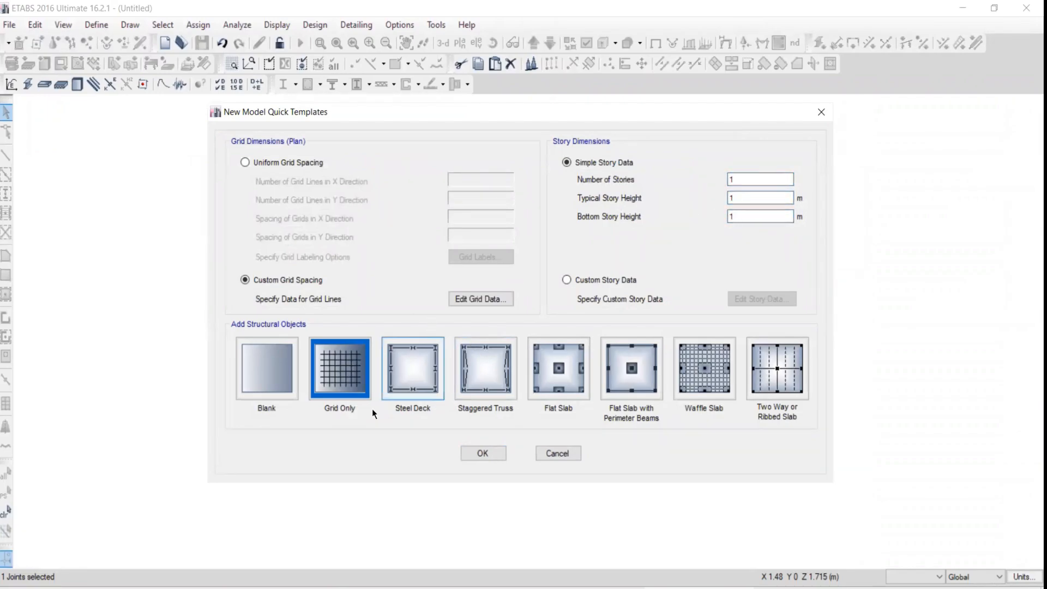
click(477, 456)
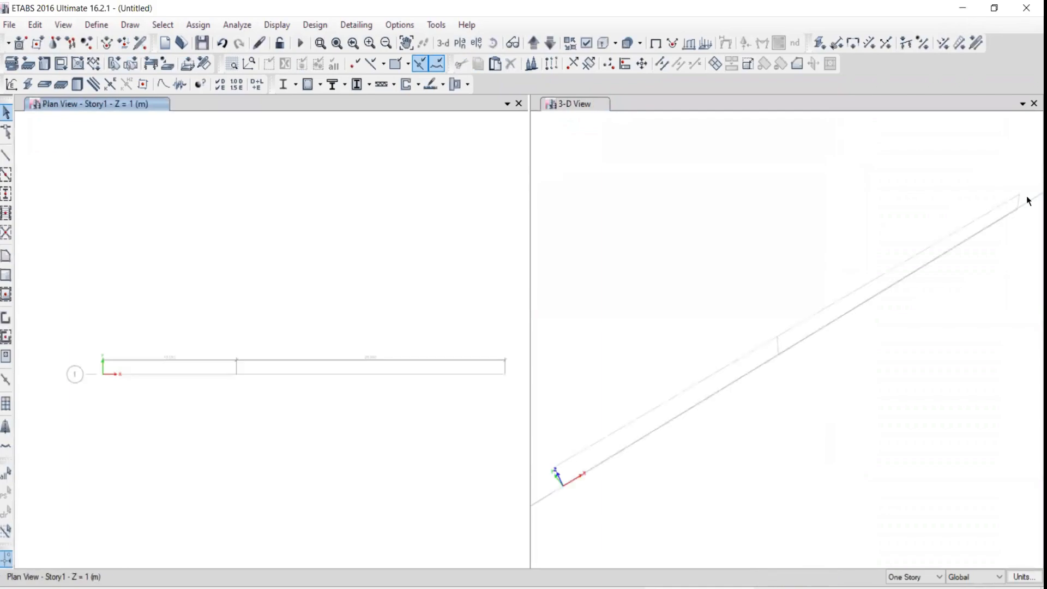
Step: Close the 3-D view and show the elevation along grid line 1 in the remaining window
click(1034, 103)
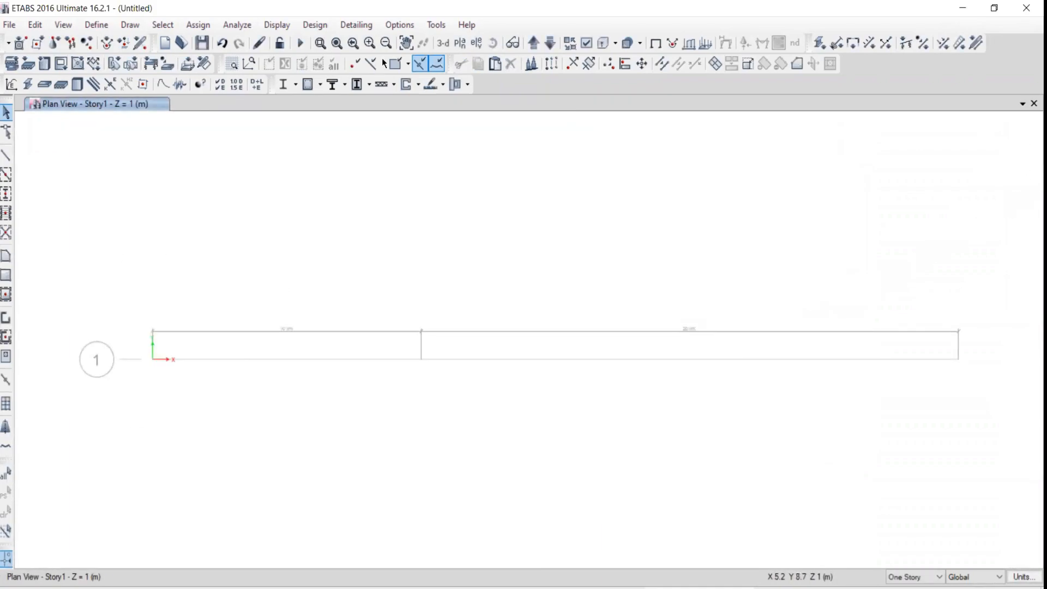
click(474, 46)
click(403, 251)
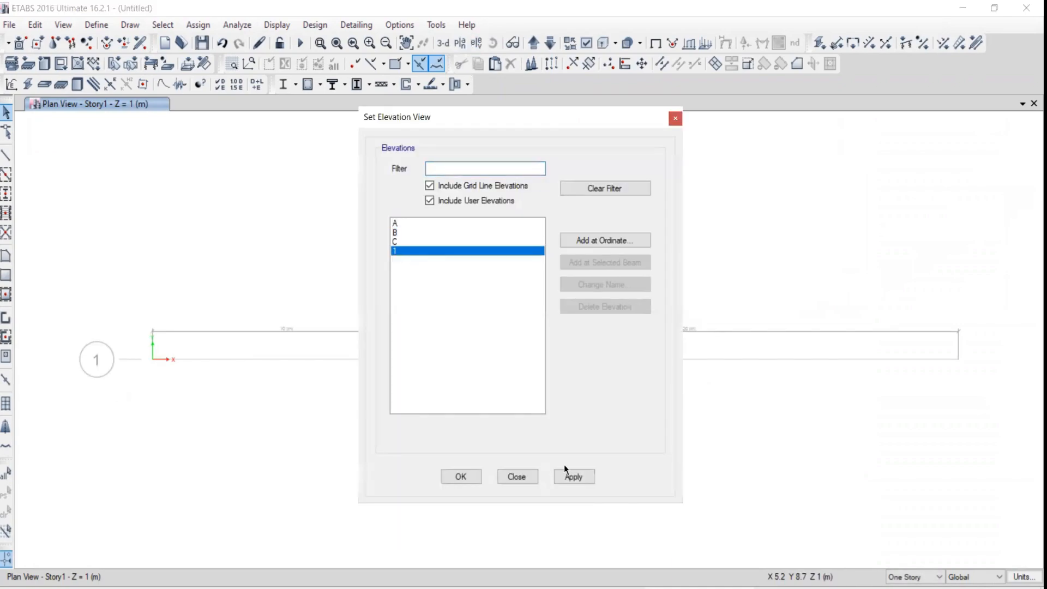
click(568, 475)
click(517, 476)
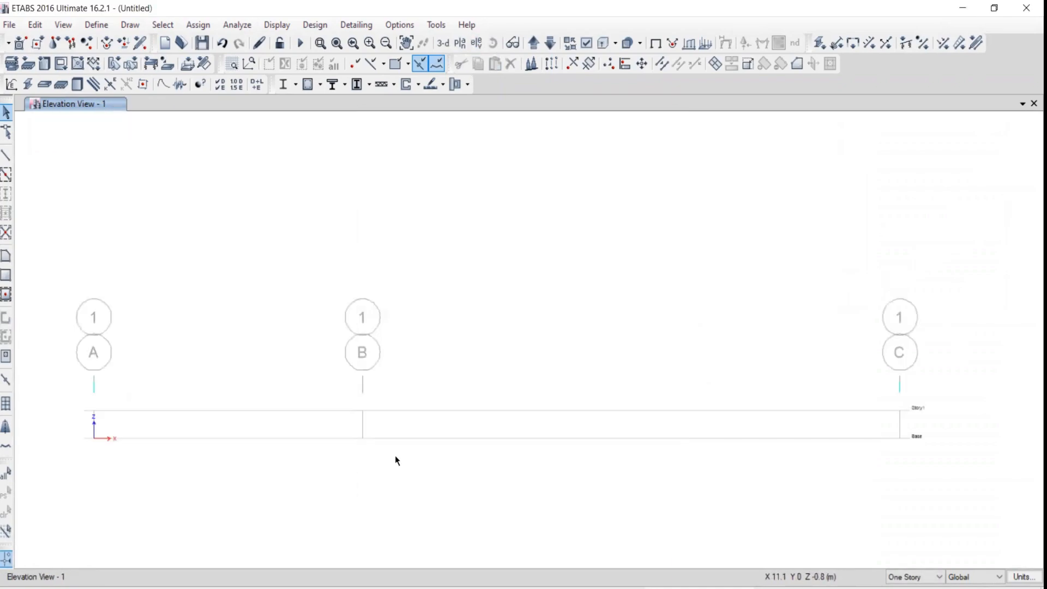
middle_drag(330, 448, 350, 315)
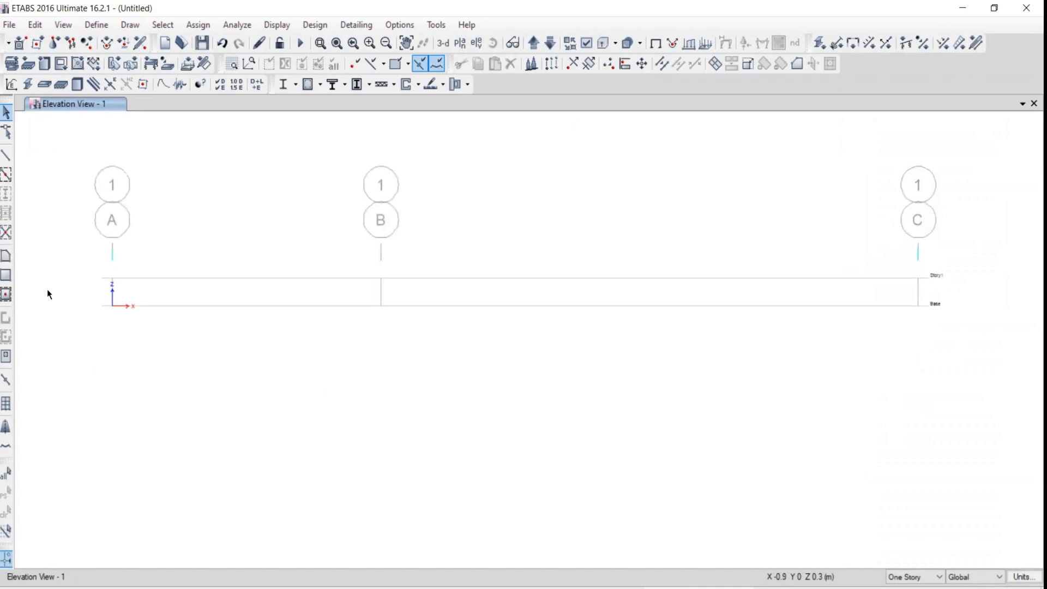
Step: Draw two continuous A-LatBm frame beams at Story1 level, from grid A to B and from grid B to C
click(6, 154)
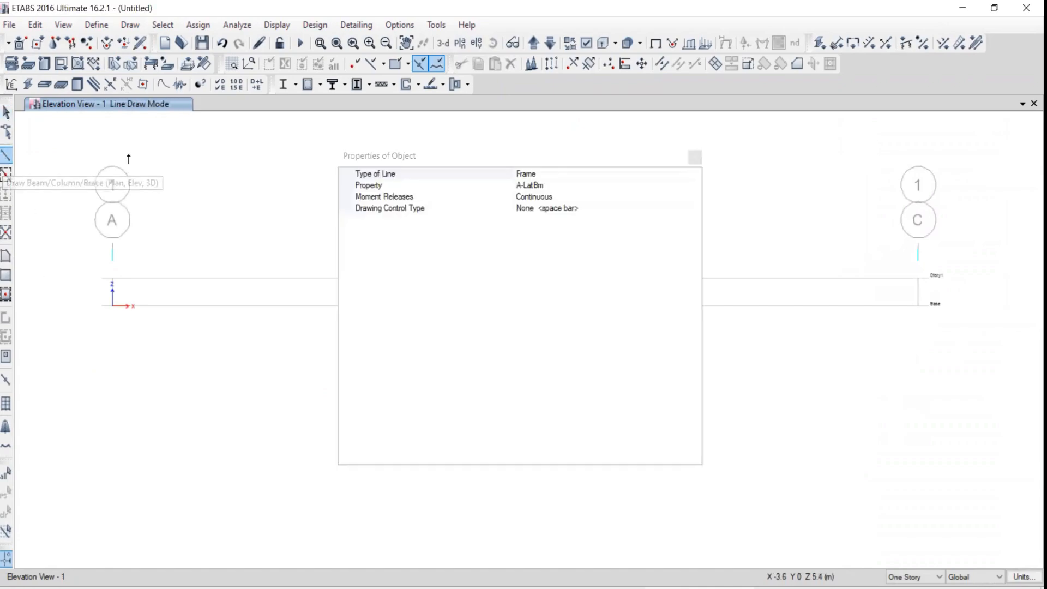
click(694, 157)
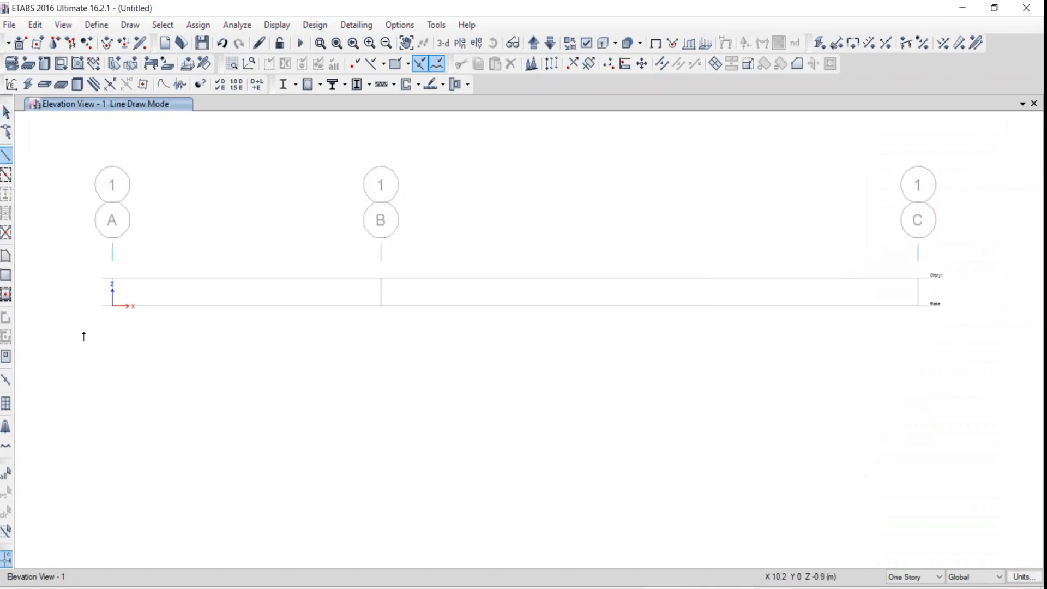
click(112, 281)
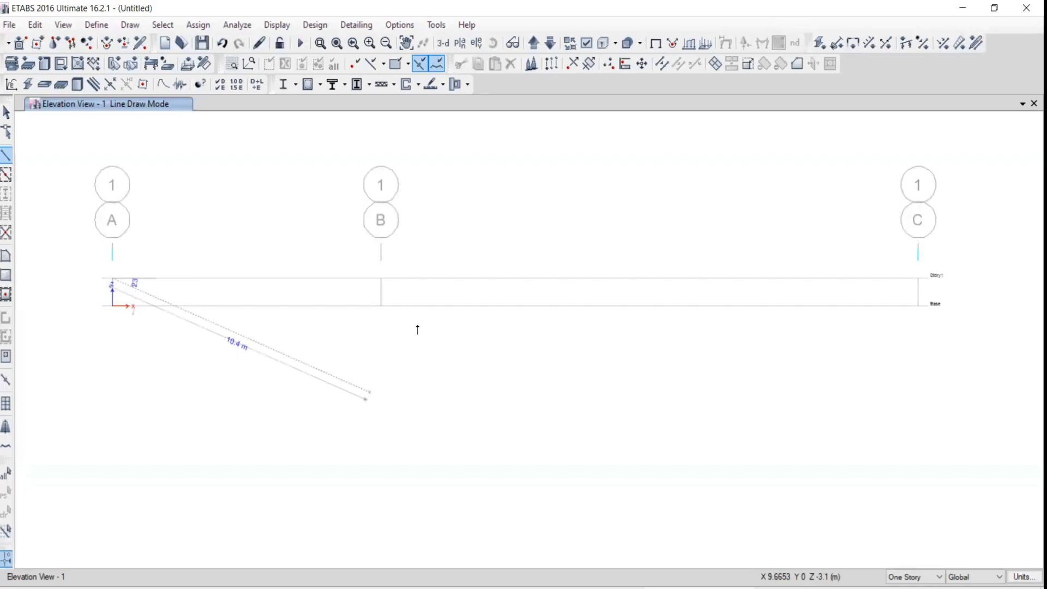
click(381, 279)
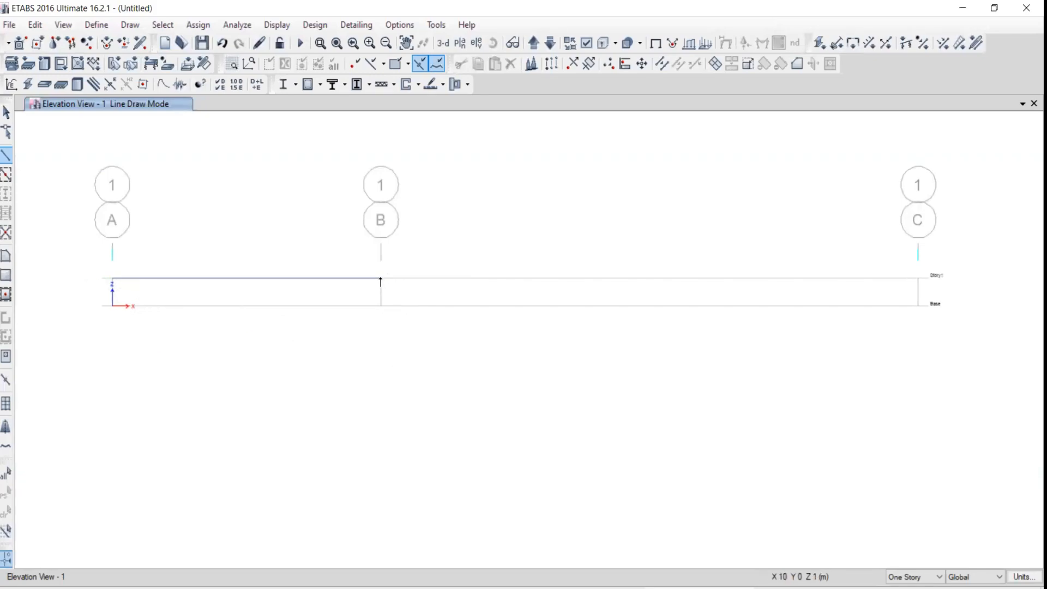
click(381, 279)
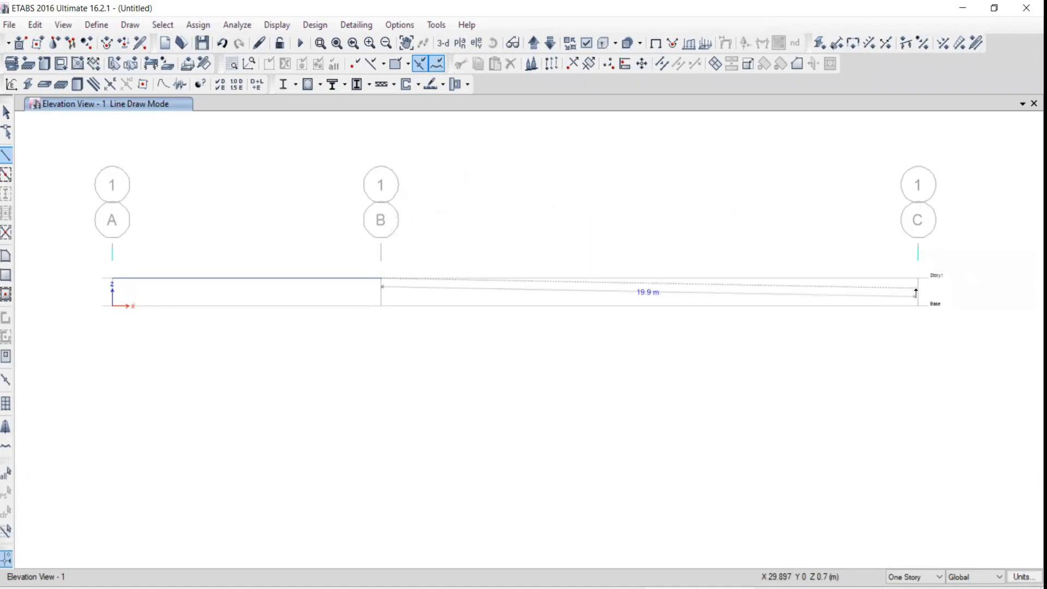
click(917, 279)
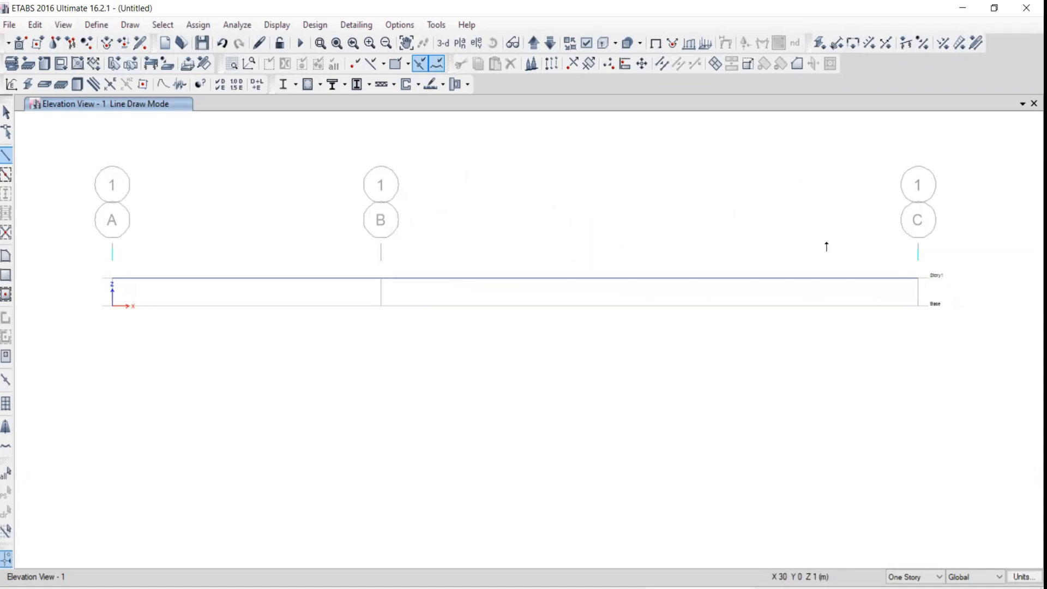
right_click(763, 213)
key(Escape)
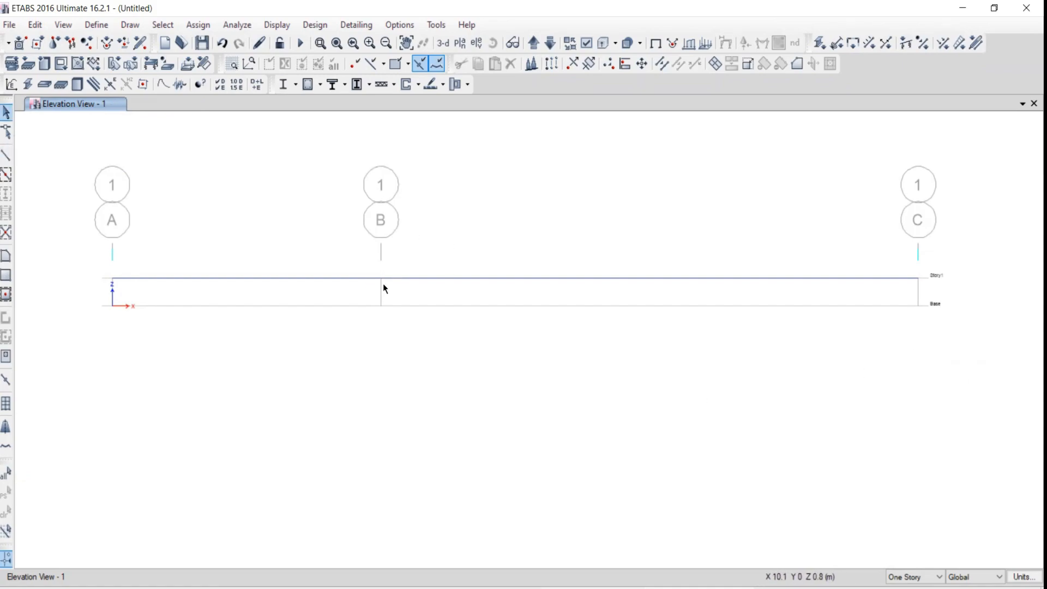
Step: Assign a roller support, restraining only Translation Z, to the beam joint at grid B
drag(360, 254, 401, 305)
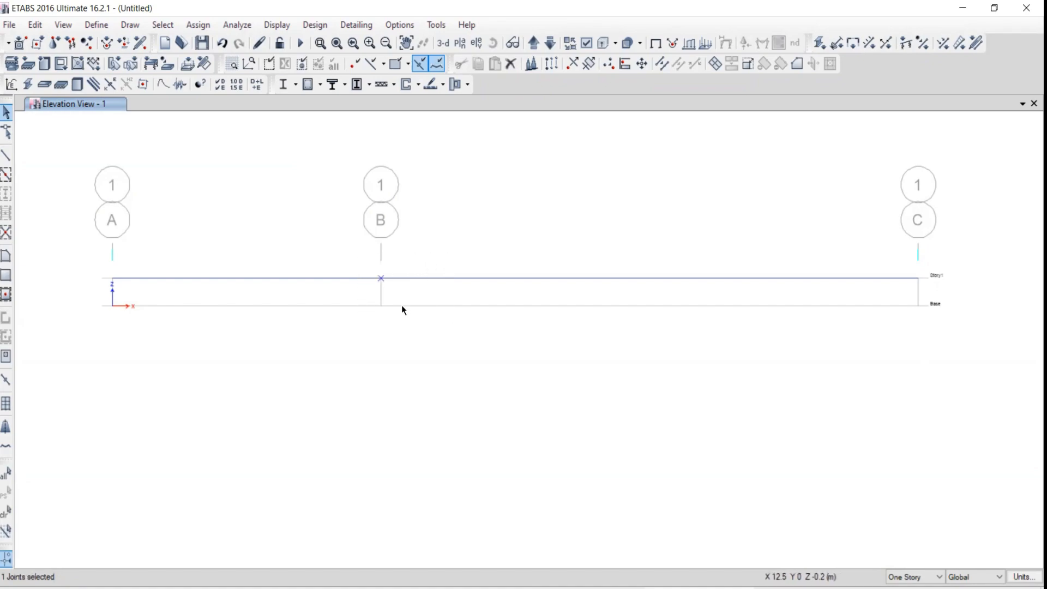
click(205, 26)
mouse_move(218, 42)
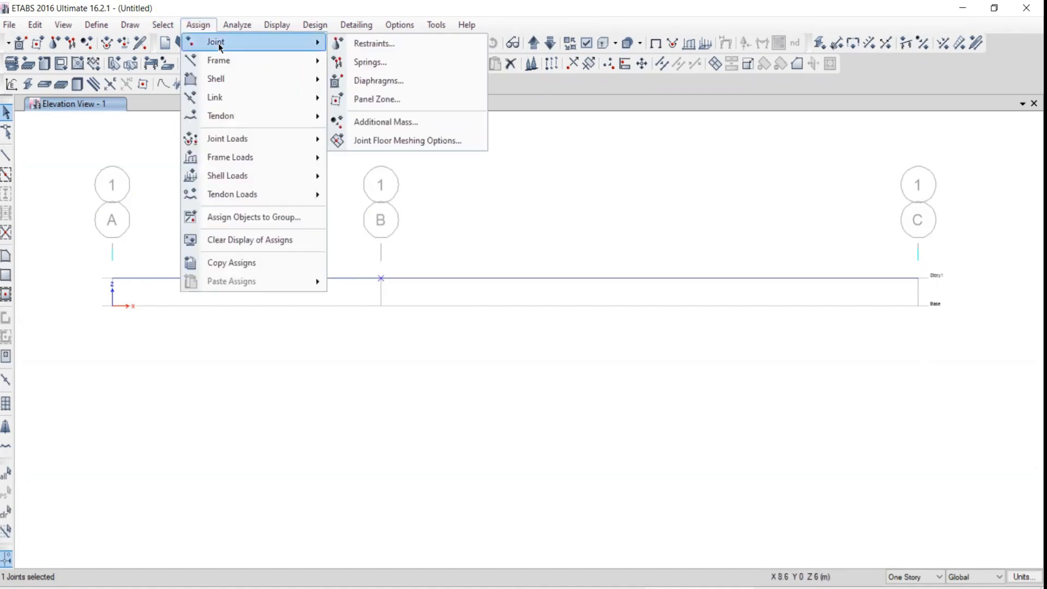
click(381, 46)
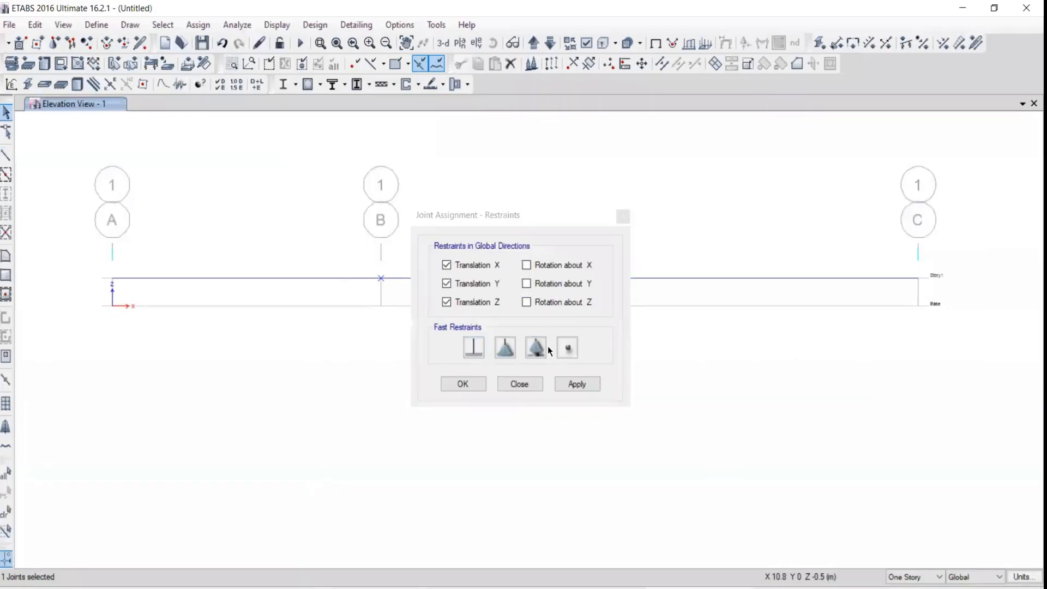
click(545, 348)
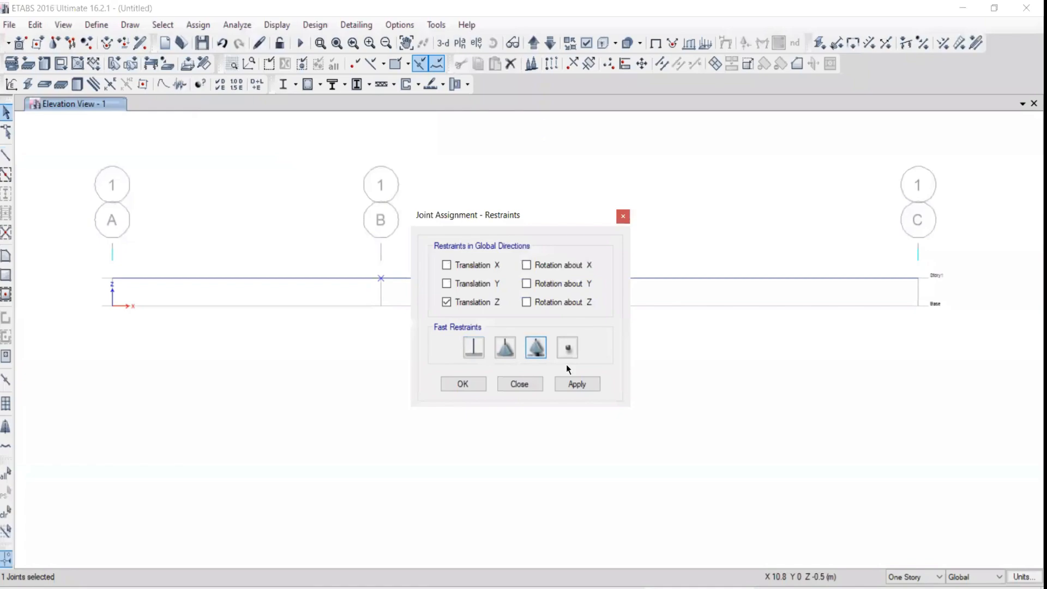
click(582, 385)
click(531, 386)
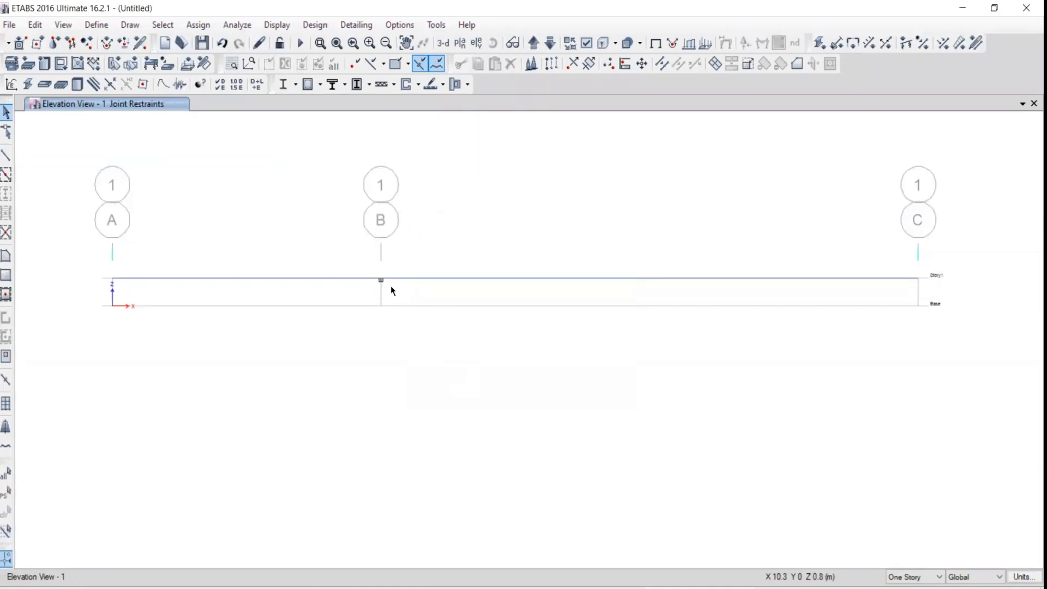
Step: Assign a pinned support, restraining Translation X, Y and Z, to the beam joint at grid C
drag(891, 249, 959, 295)
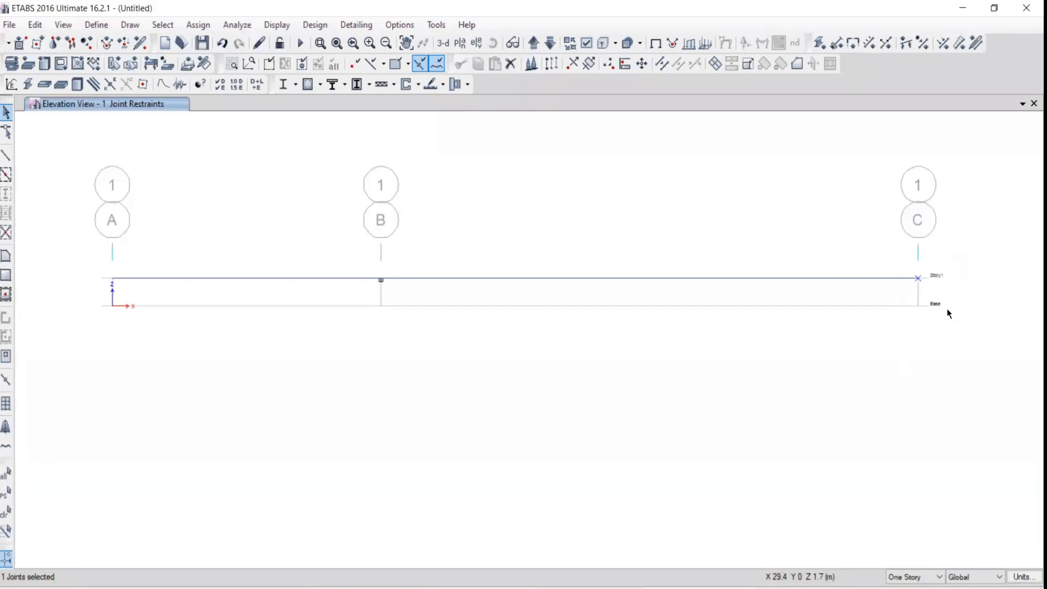
click(198, 25)
mouse_move(216, 42)
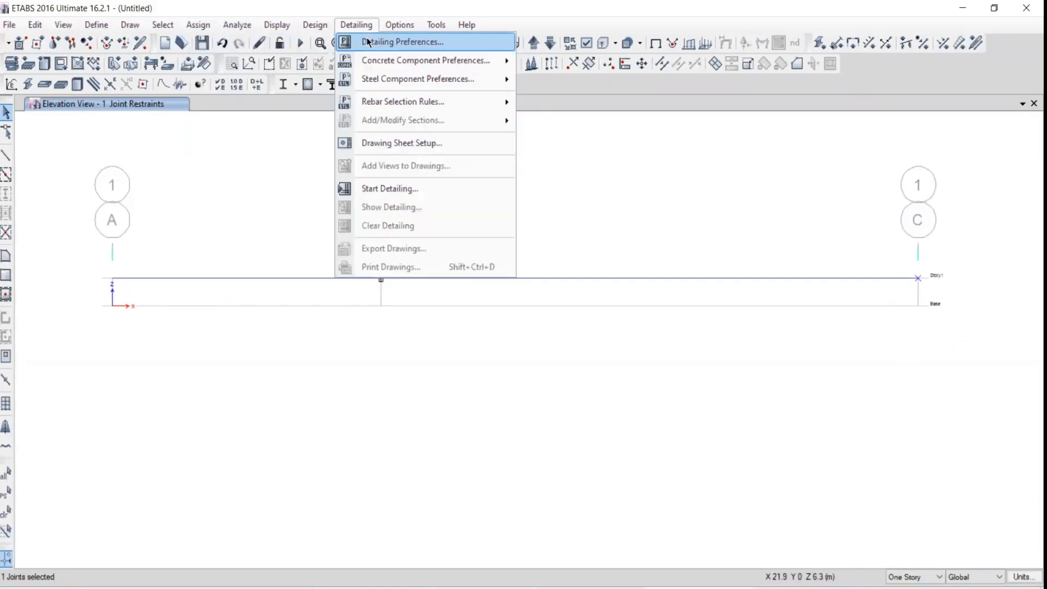
click(237, 24)
click(198, 24)
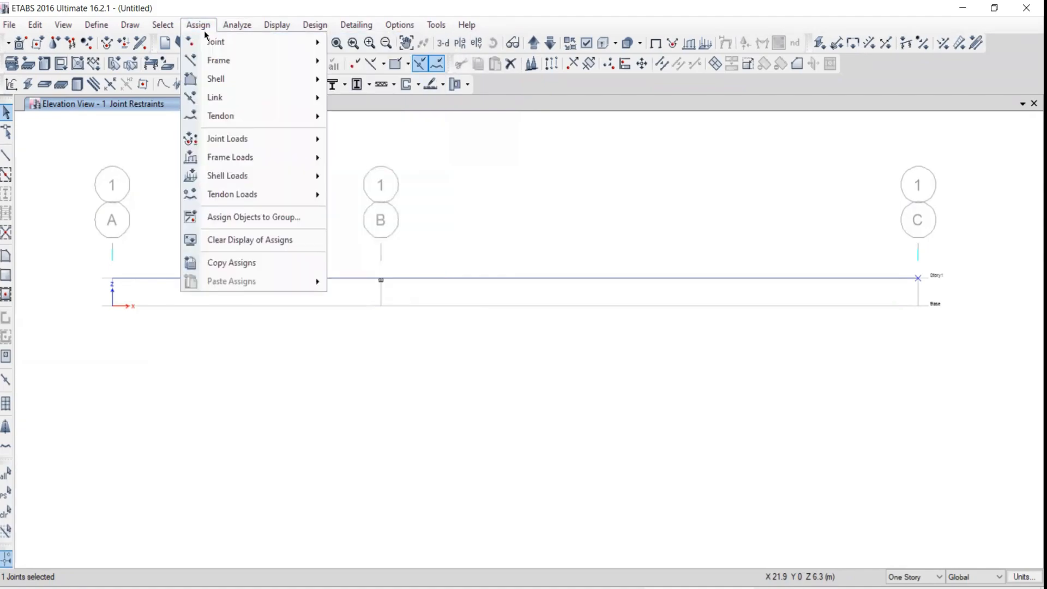
mouse_move(306, 43)
click(371, 45)
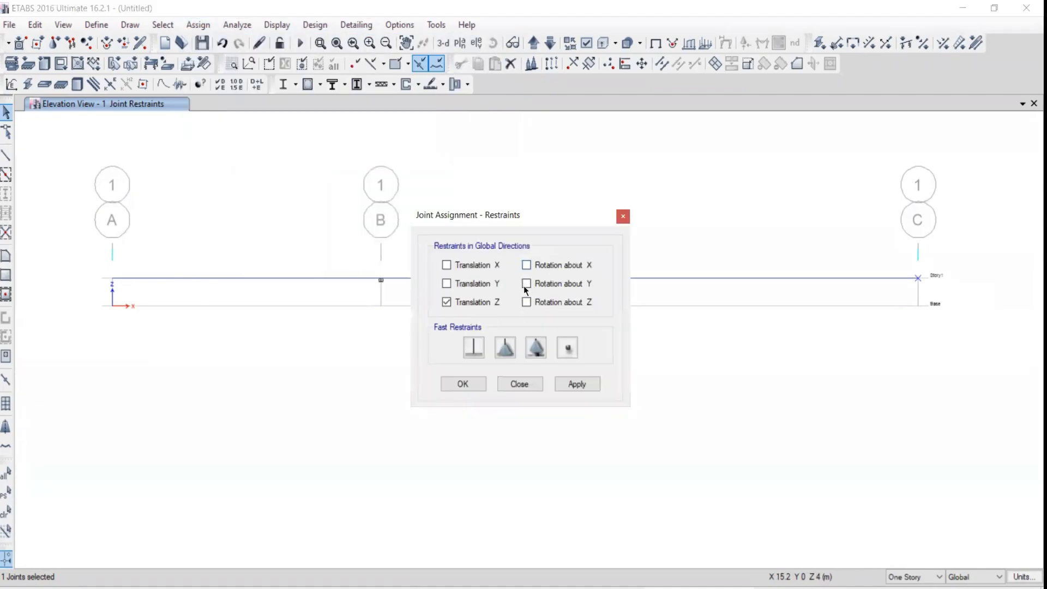
click(503, 347)
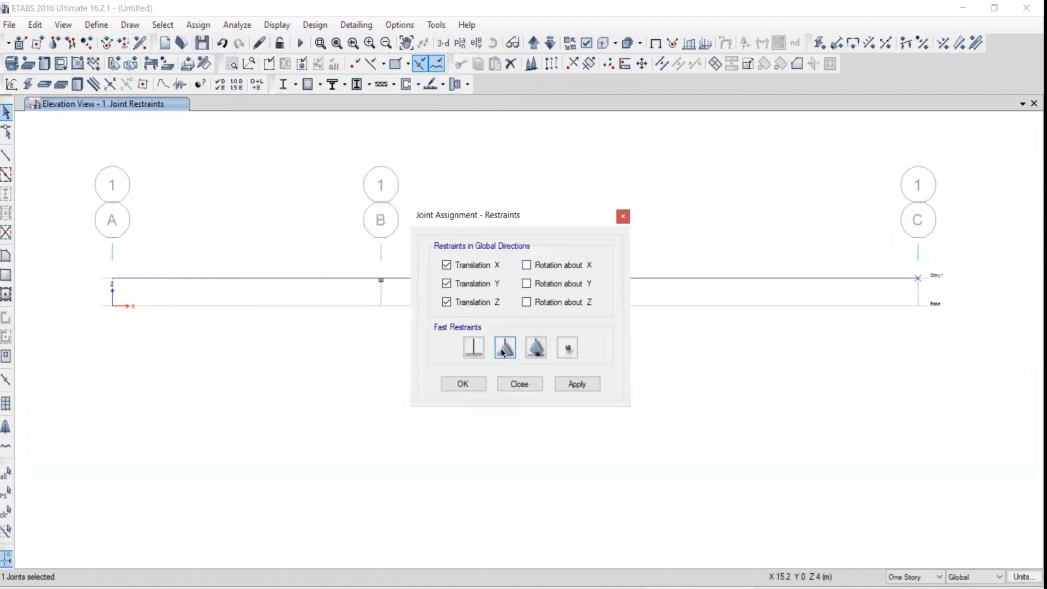
click(573, 386)
click(519, 384)
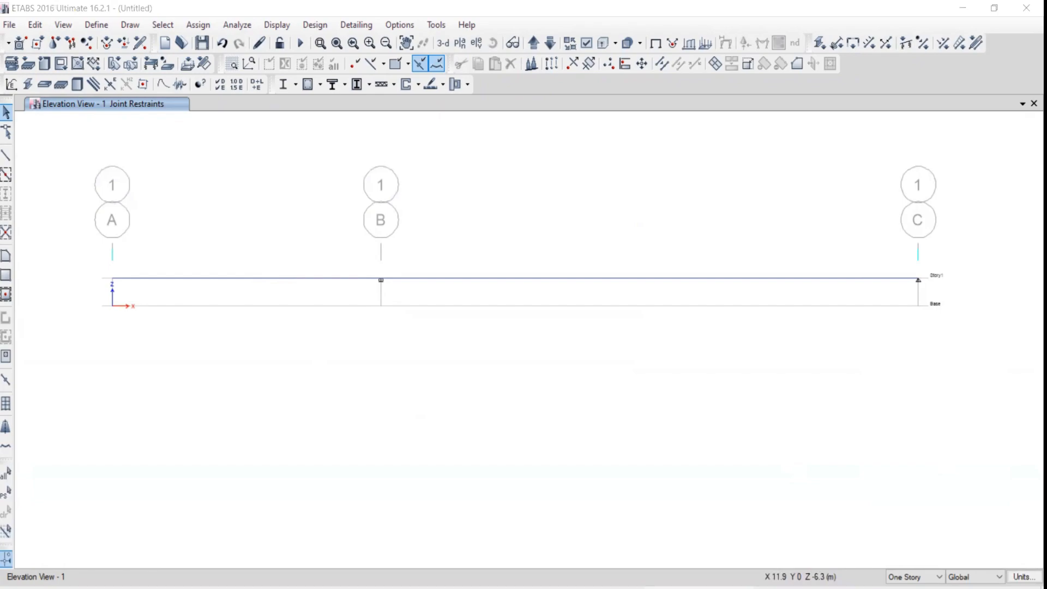
Step: Check the Fig. Q. 7 loading in the PDF, then start a distributed frame load on span A-B using the Live load pattern
key(alt+Tab)
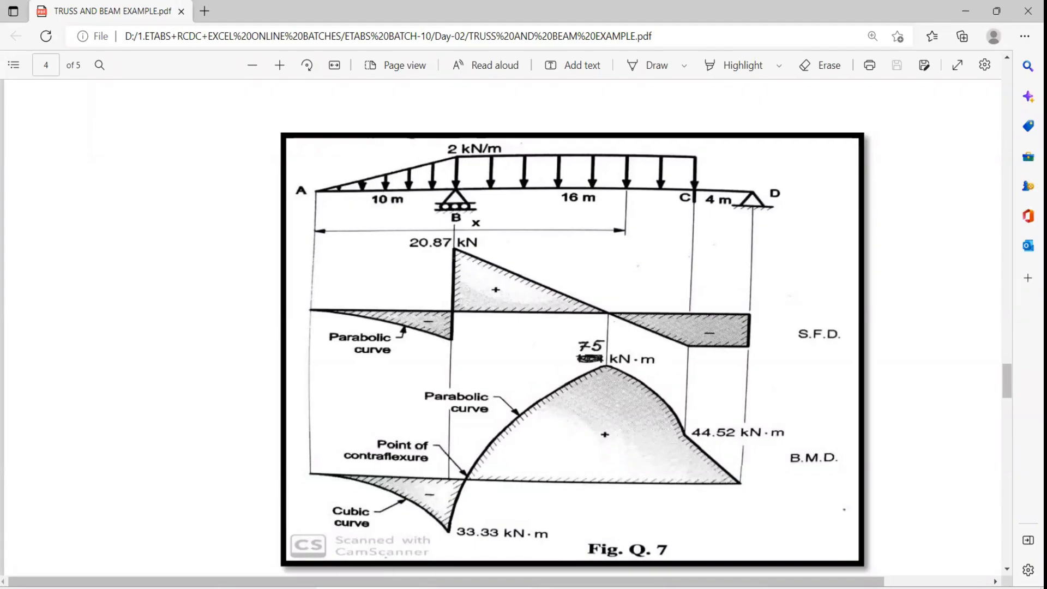
key(alt+Tab)
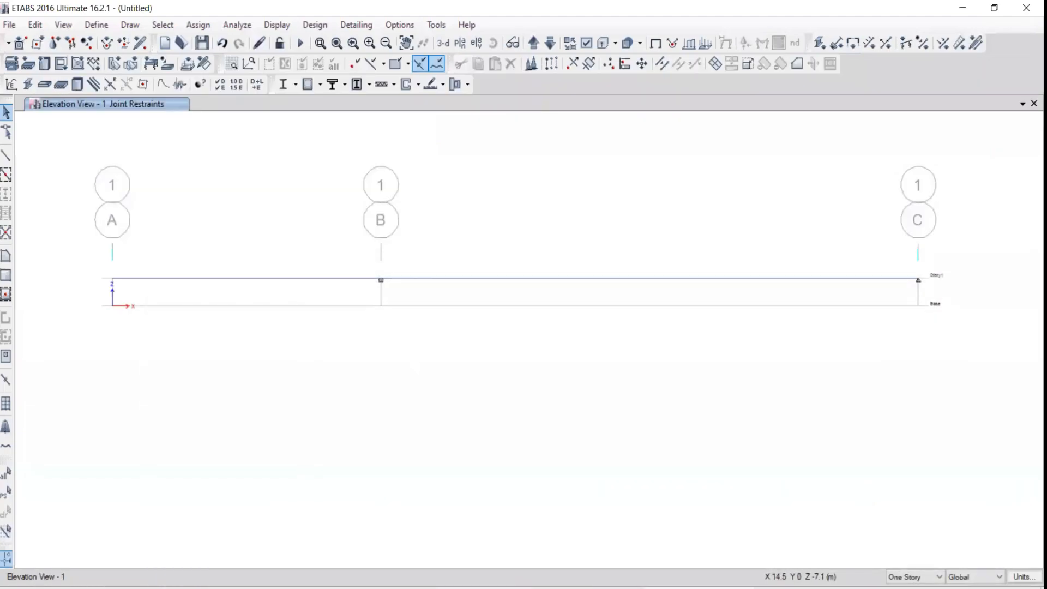
key(alt+Tab)
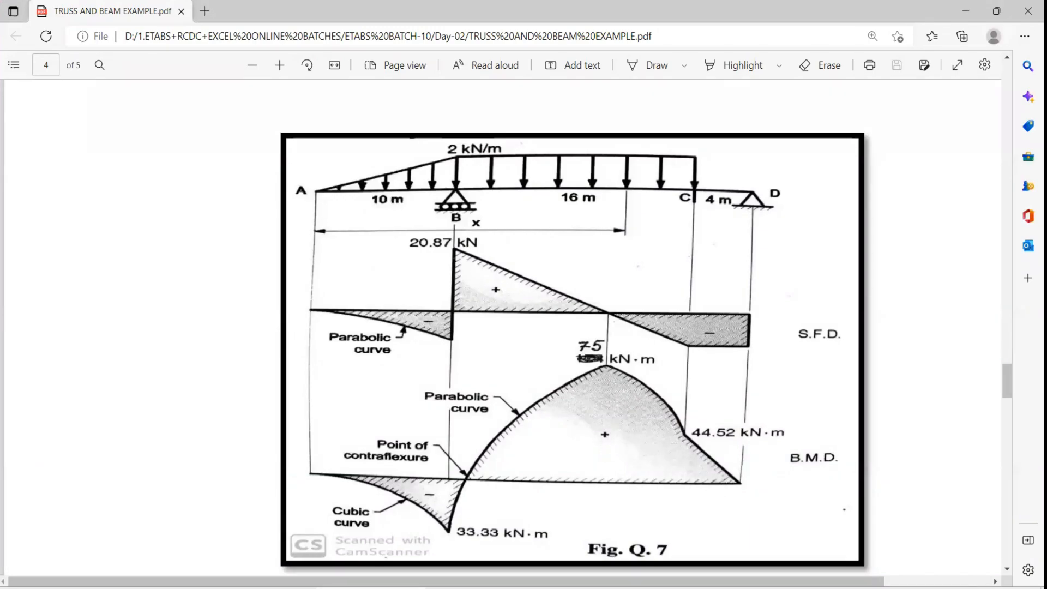
key(alt+Tab)
drag(239, 252, 196, 334)
click(198, 25)
mouse_move(231, 157)
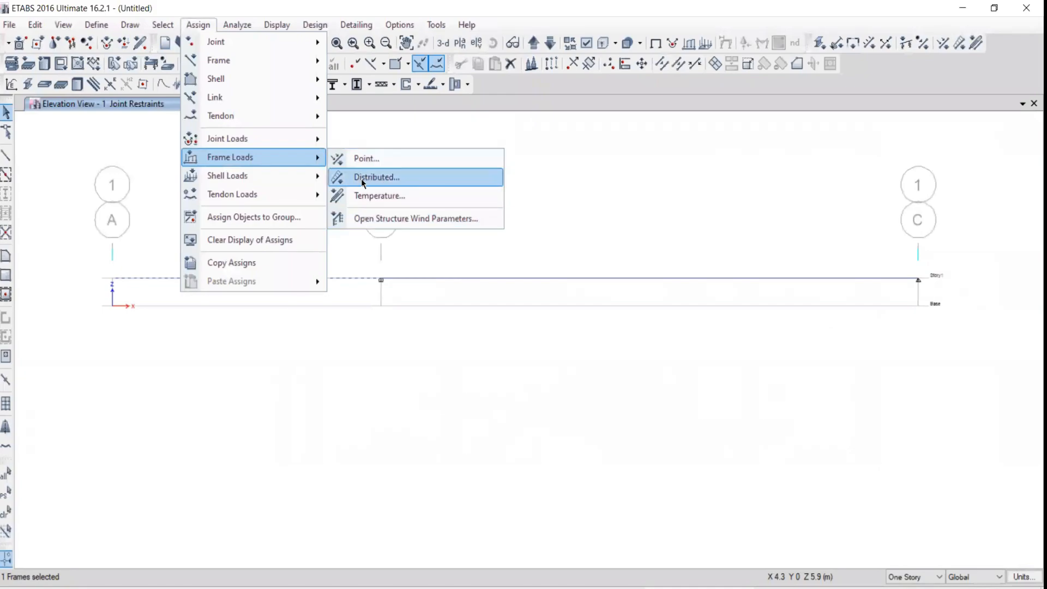
click(377, 182)
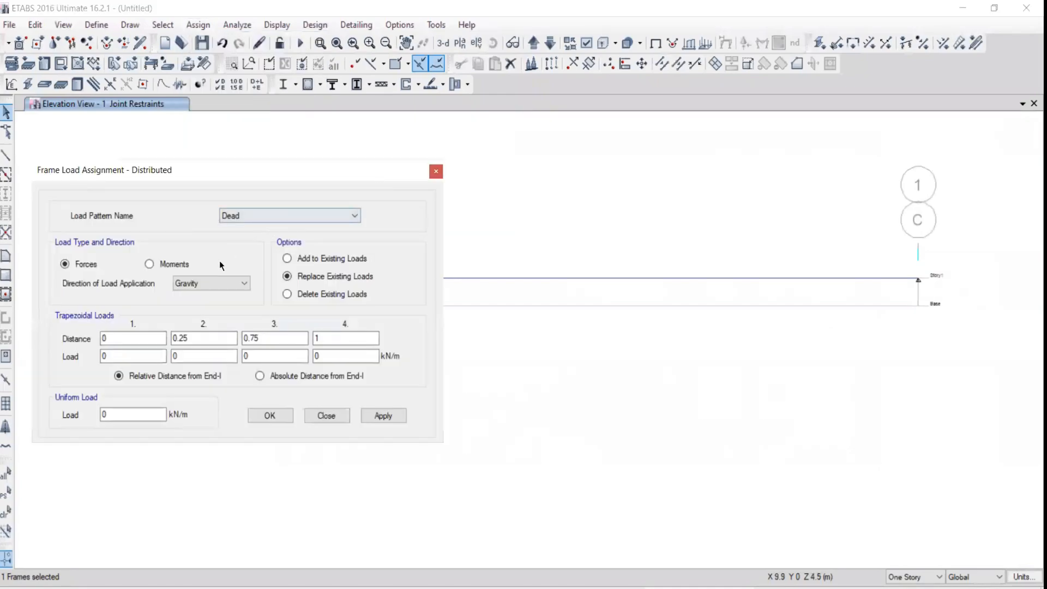
click(251, 220)
click(245, 237)
drag(560, 73, 605, 52)
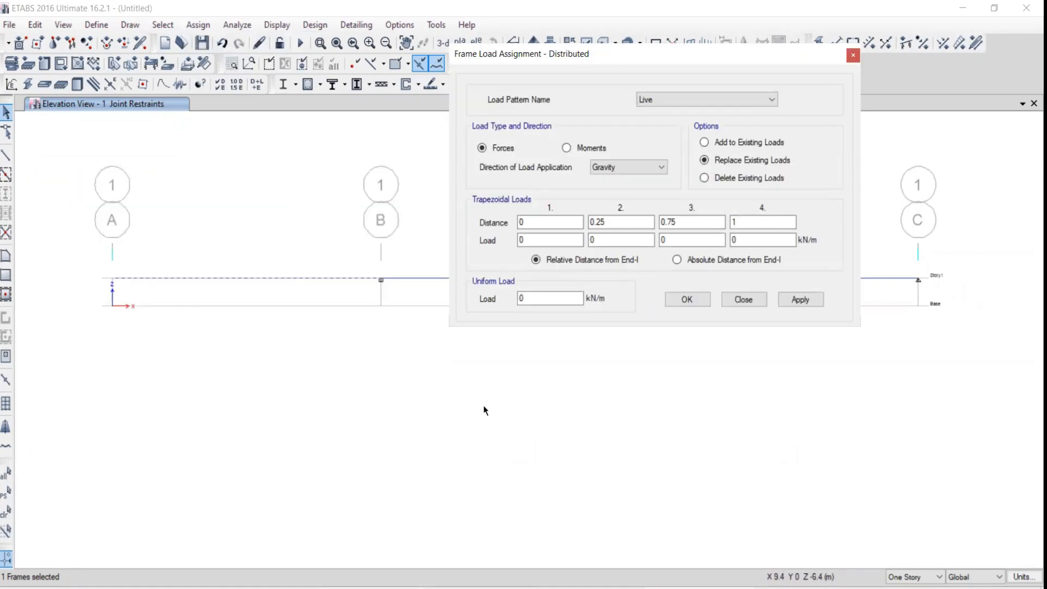
Step: Check the overhang's triangular load in the PDF, then set the distributed load distances to Absolute Distance from End-I
click(400, 586)
scroll(570, 228, up, 6)
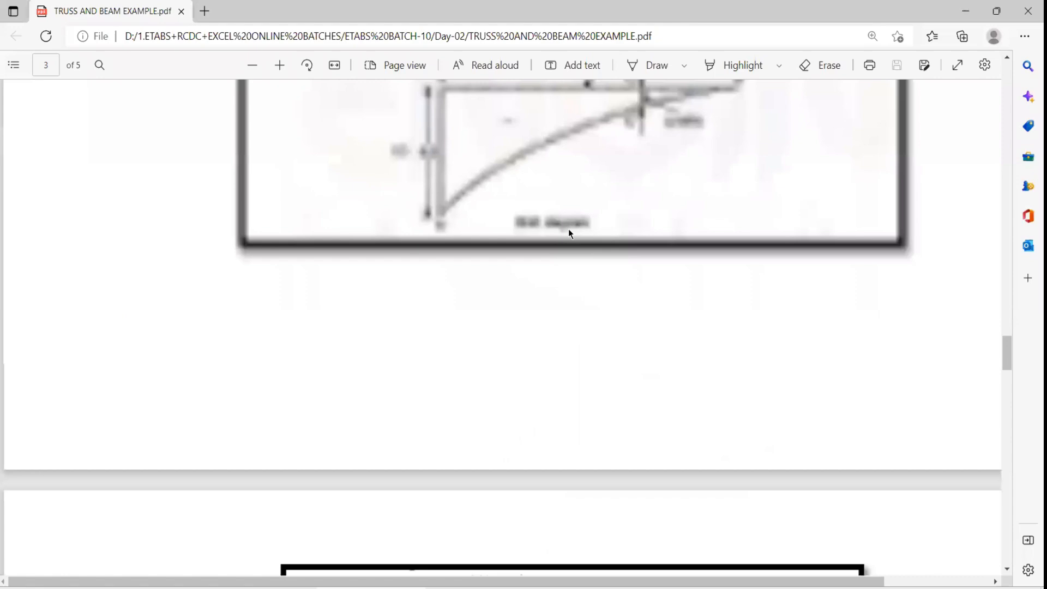
scroll(569, 234, up, 5)
scroll(565, 212, down, 10)
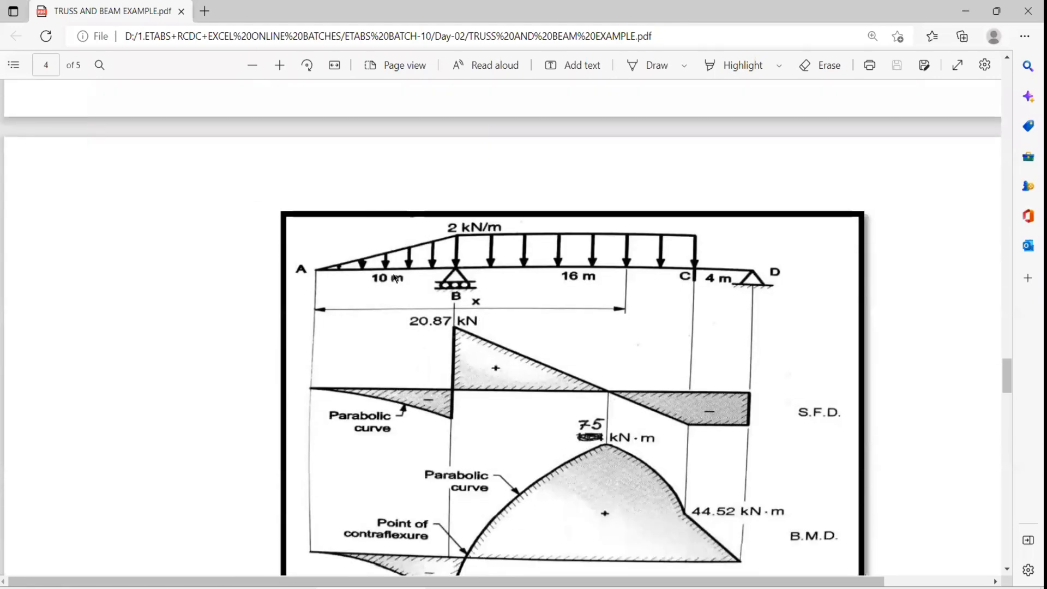
key(alt+Tab)
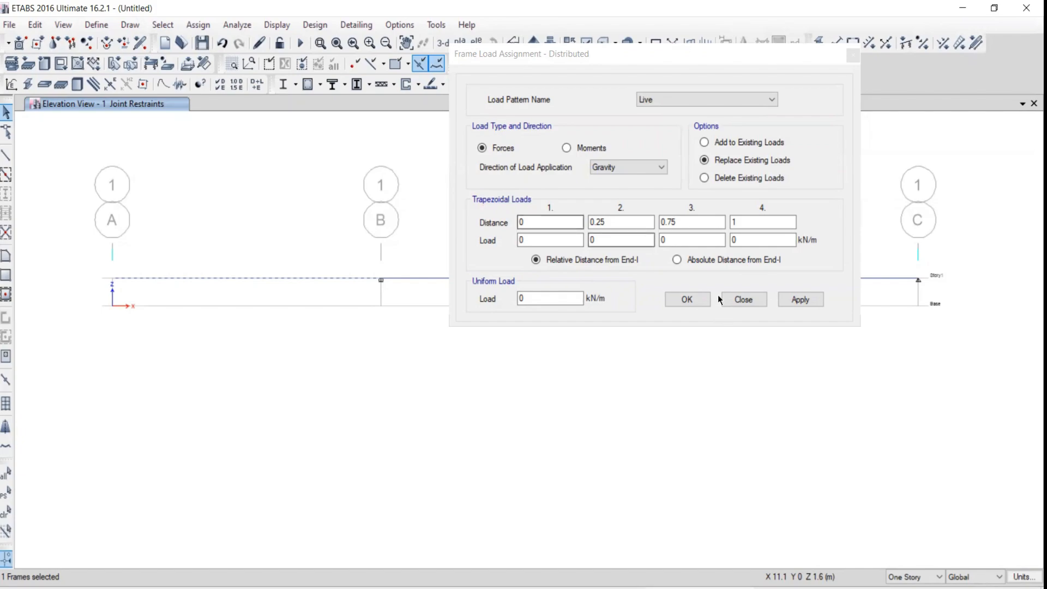
click(685, 260)
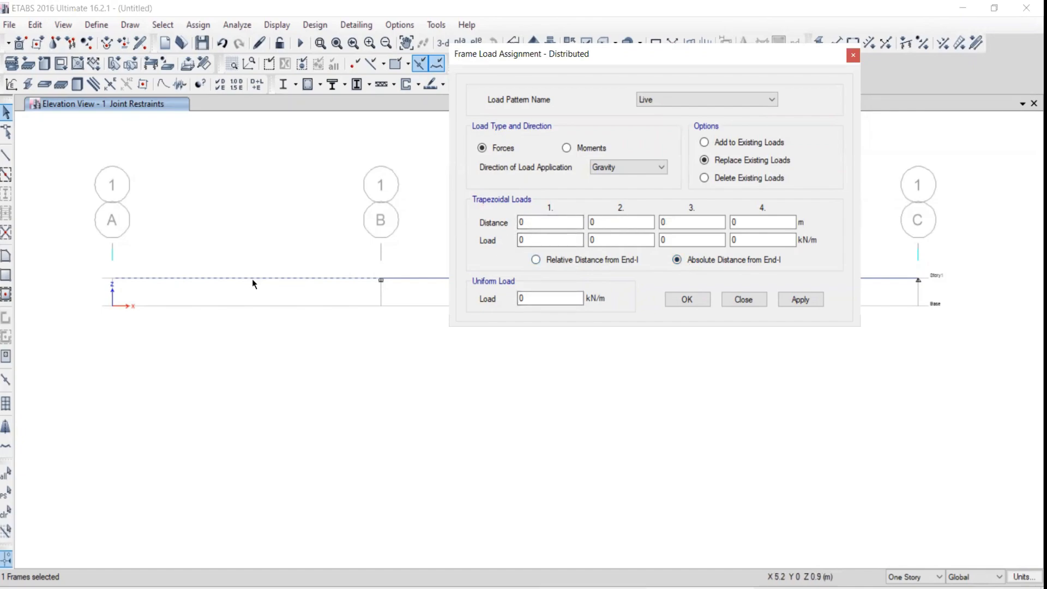
Step: Apply a triangular live load to span A-B, from 0 kN/m at 0 m to 2 kN/m at 10 m
drag(75, 249, 77, 210)
click(550, 240)
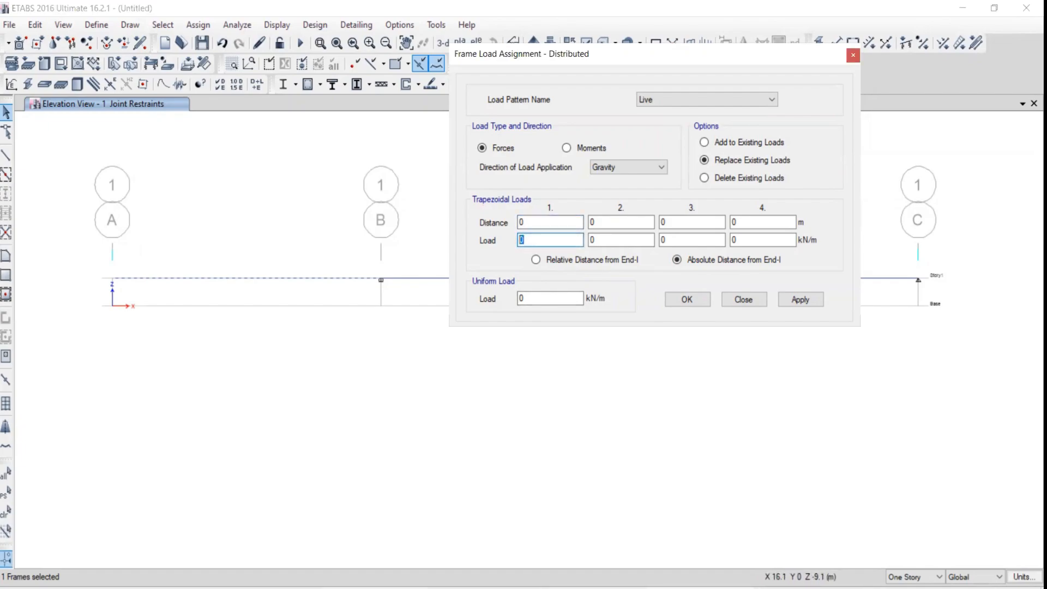
key(alt+Tab)
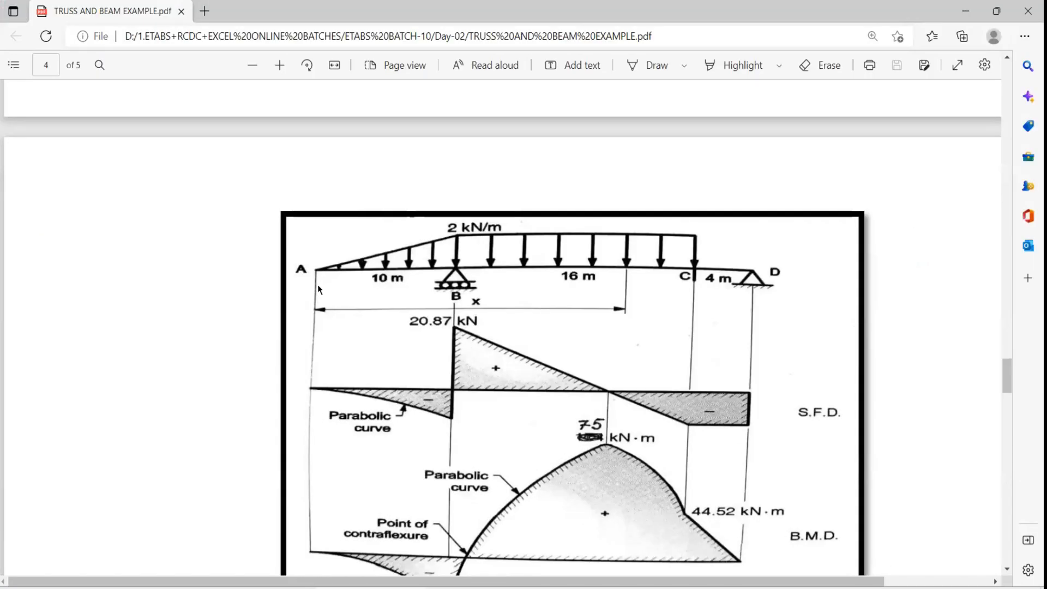
key(alt+Tab)
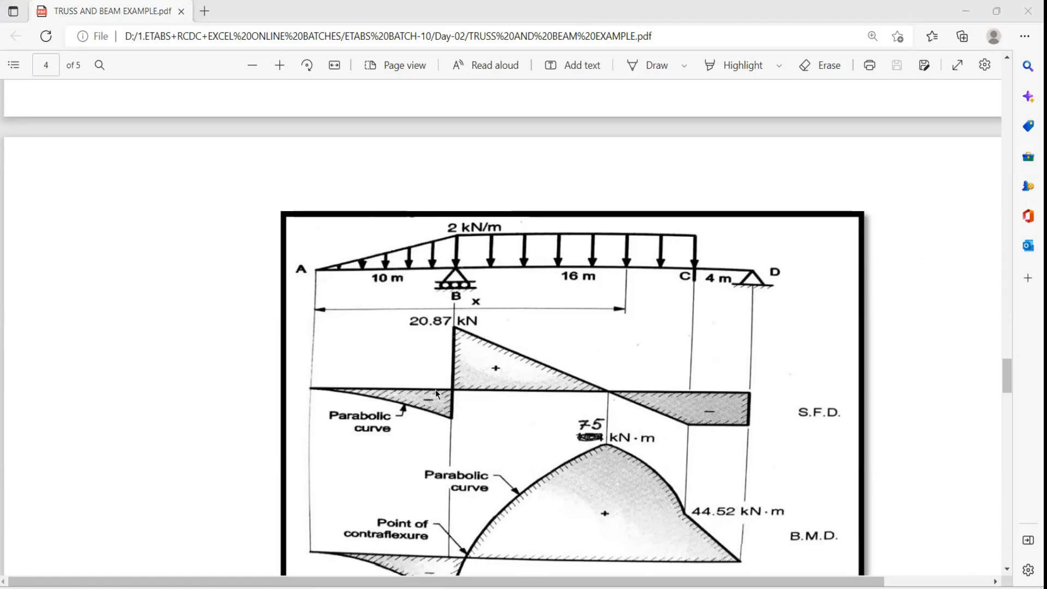
drag(607, 221, 585, 222)
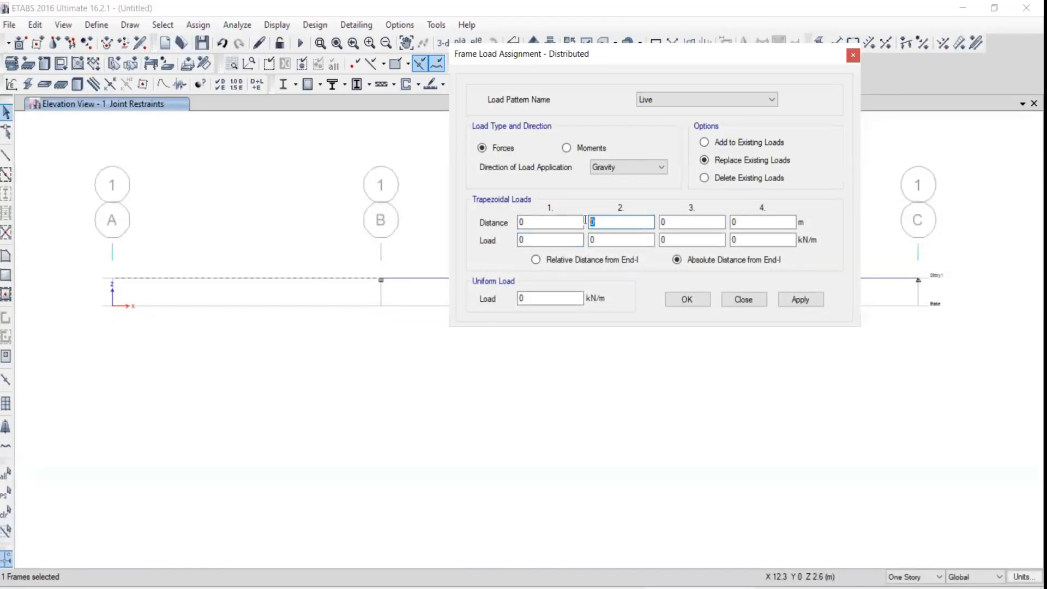
key(alt+Tab)
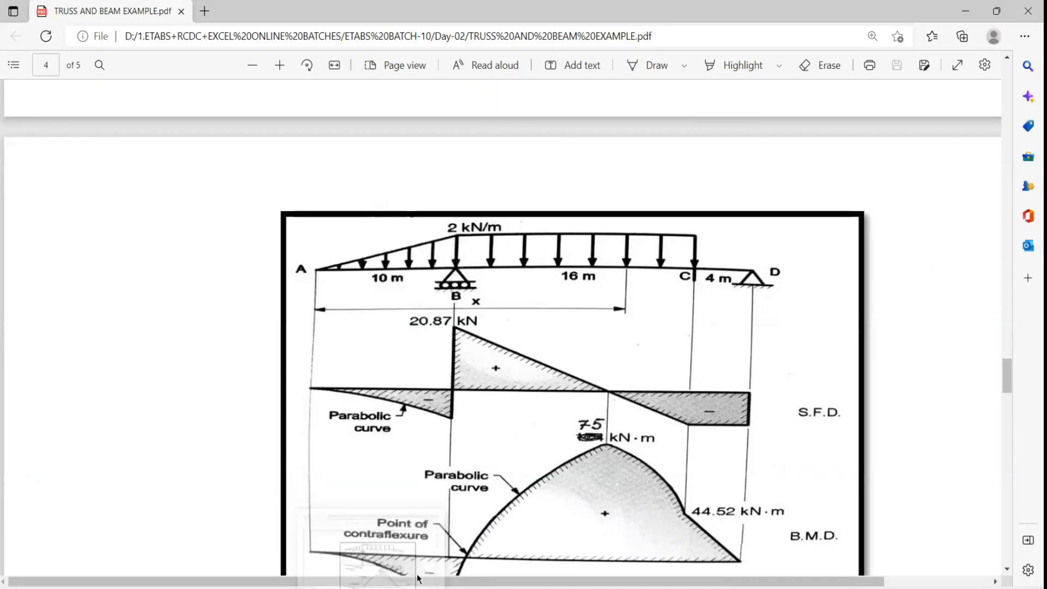
key(alt+Tab)
double_click(600, 222)
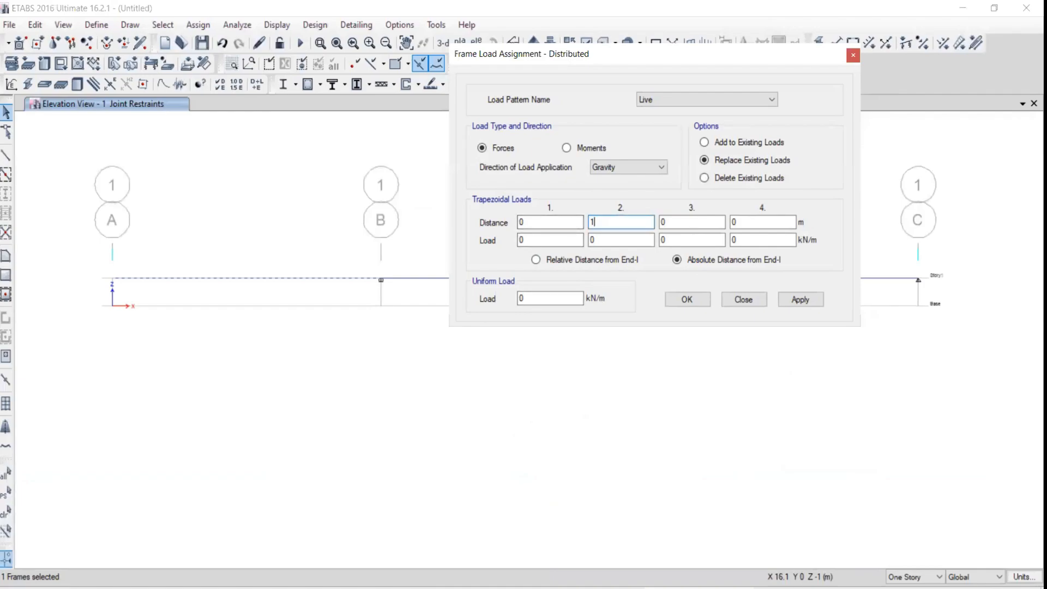
text(10)
double_click(601, 242)
text(2)
click(799, 299)
Step: Select beam span B-C and check in the PDF over what length its uniform load extends from support B
drag(560, 52, 86, 9)
middle_drag(609, 302, 666, 349)
drag(696, 286, 651, 366)
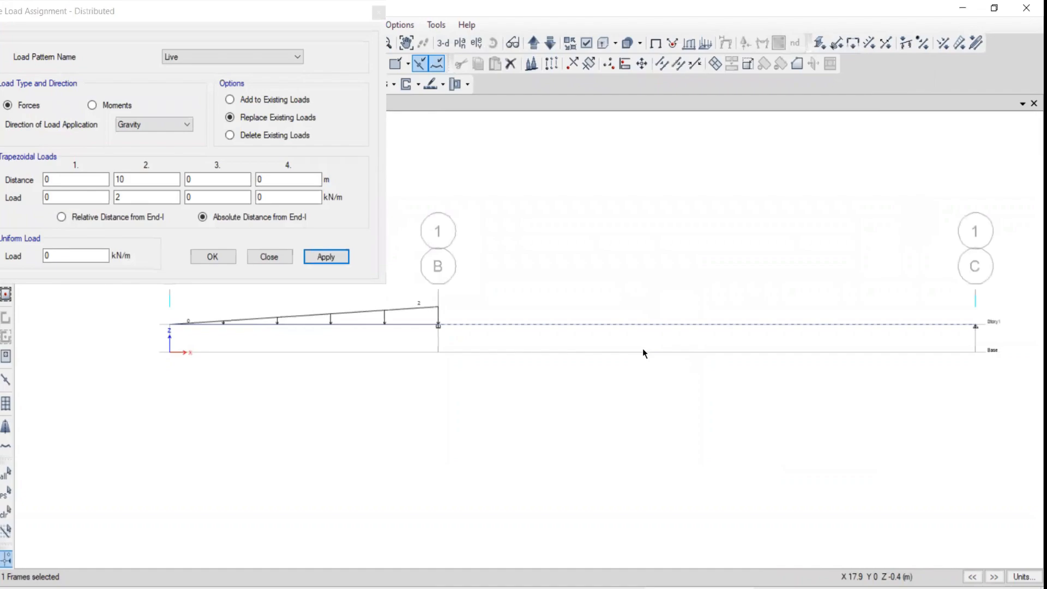
key(alt+Tab)
scroll(655, 295, down, 5)
scroll(555, 273, up, 5)
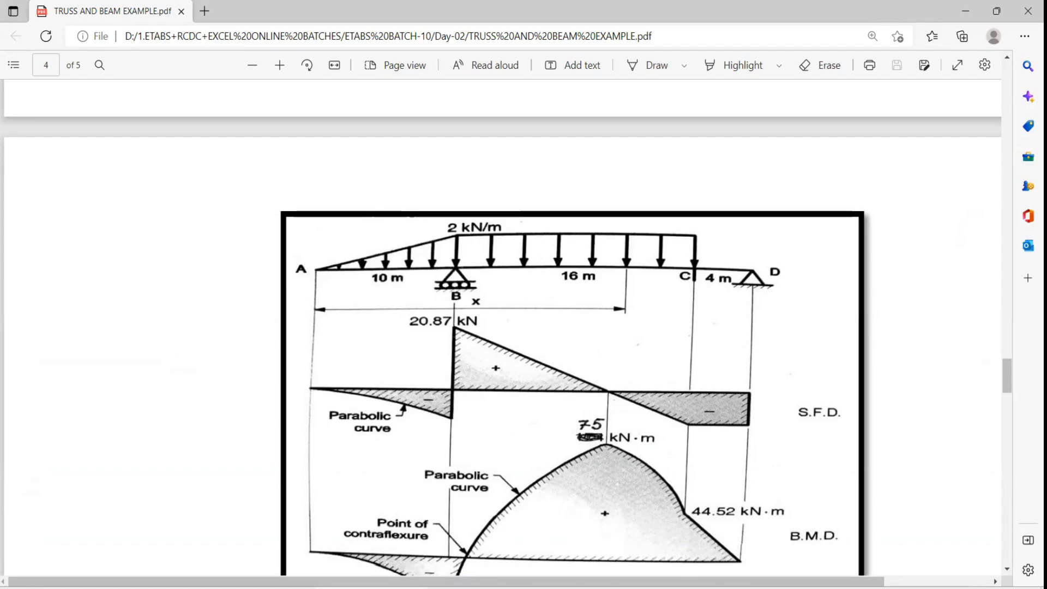
click(372, 587)
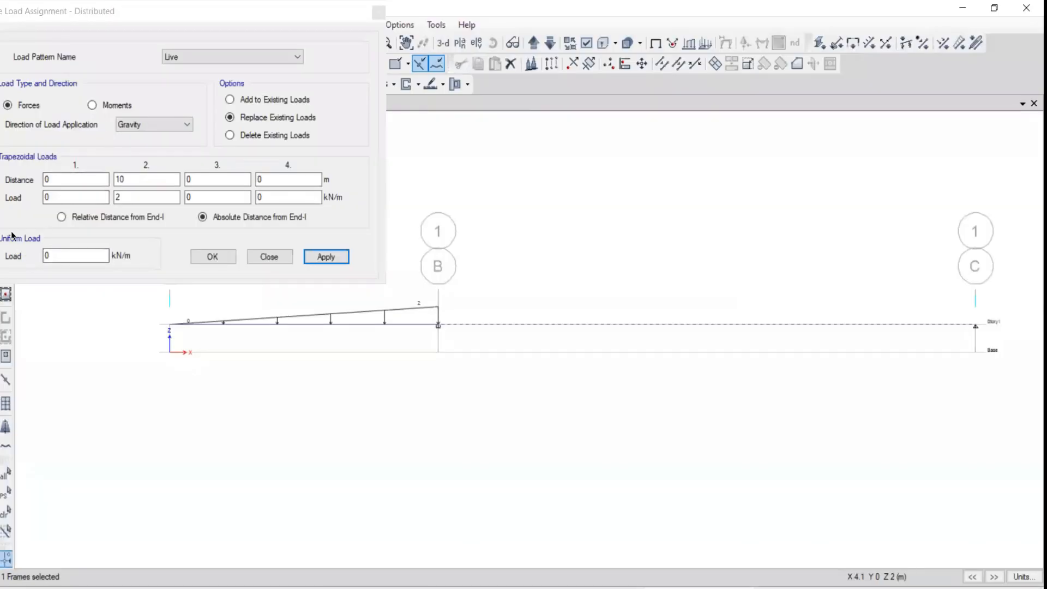
drag(87, 15, 155, 35)
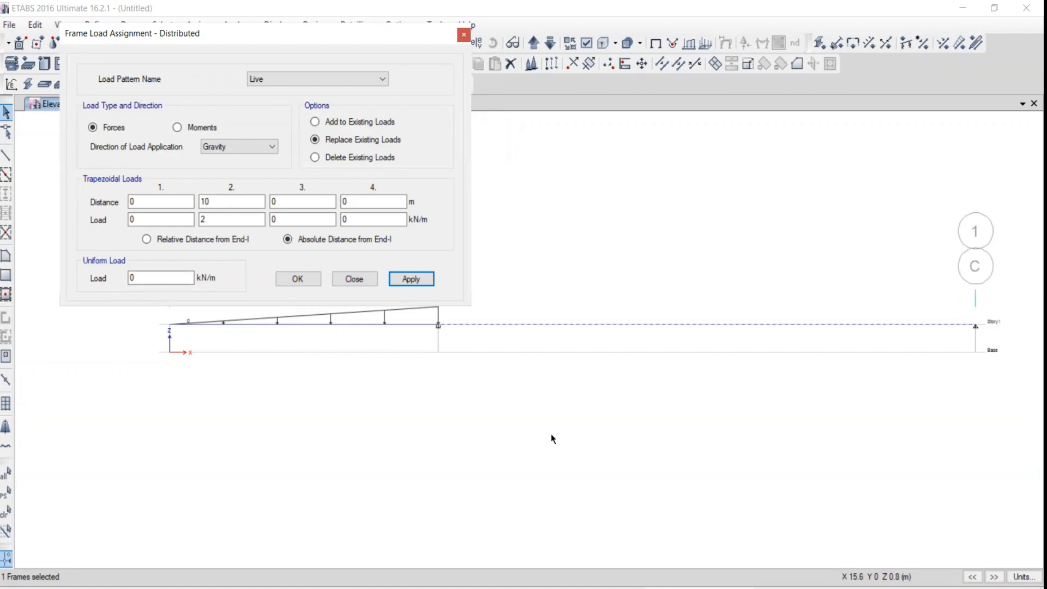
key(alt+Tab)
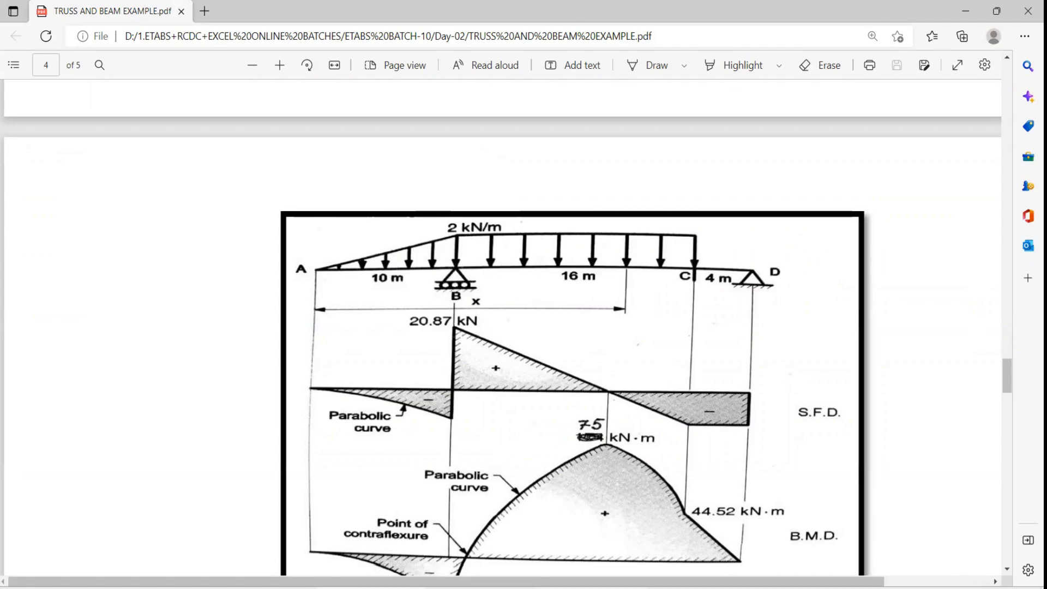
key(alt+Tab)
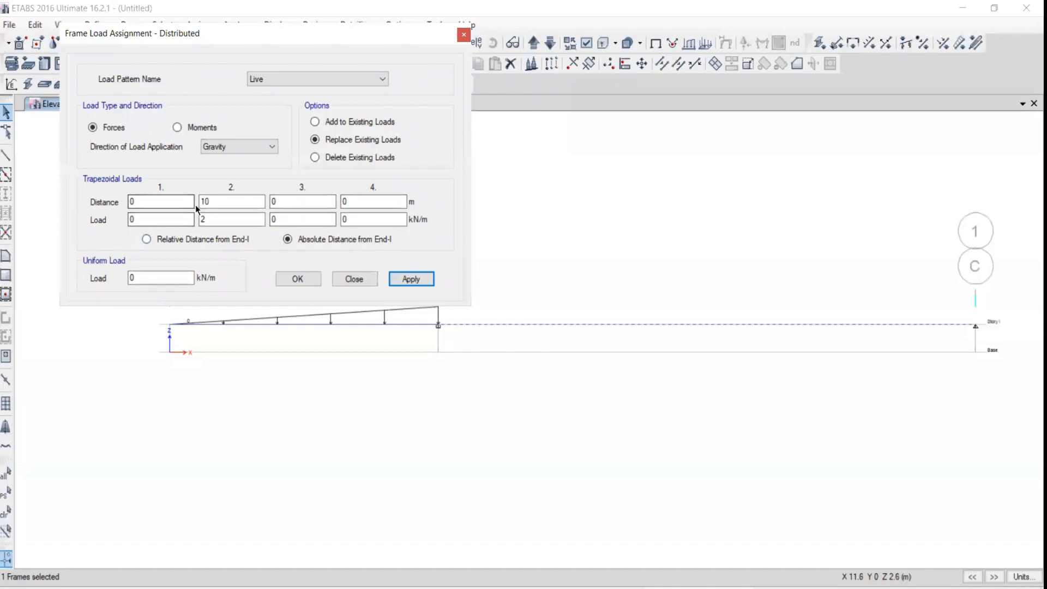
double_click(139, 276)
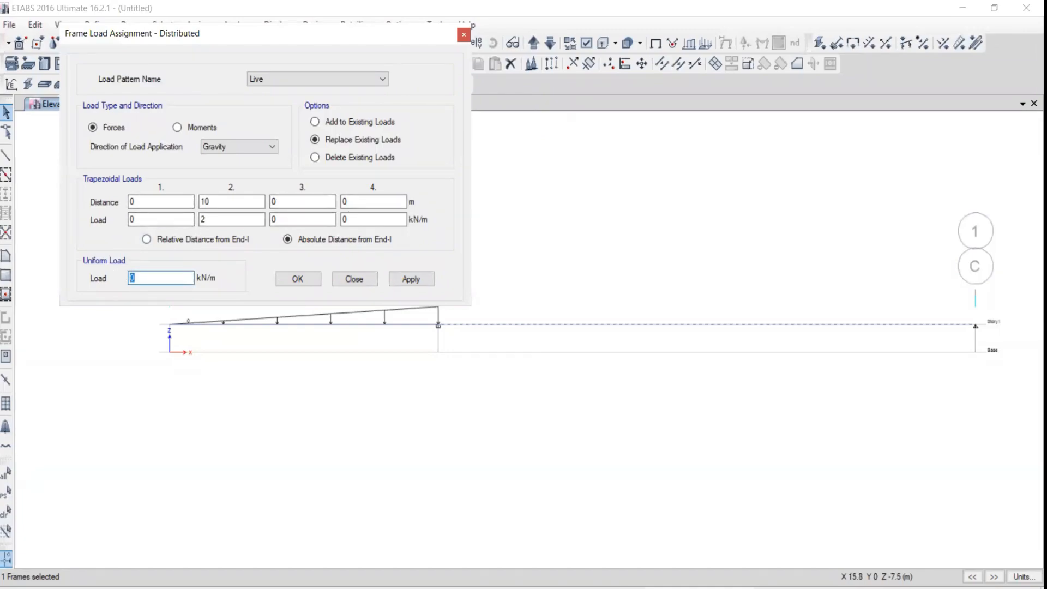
key(Return)
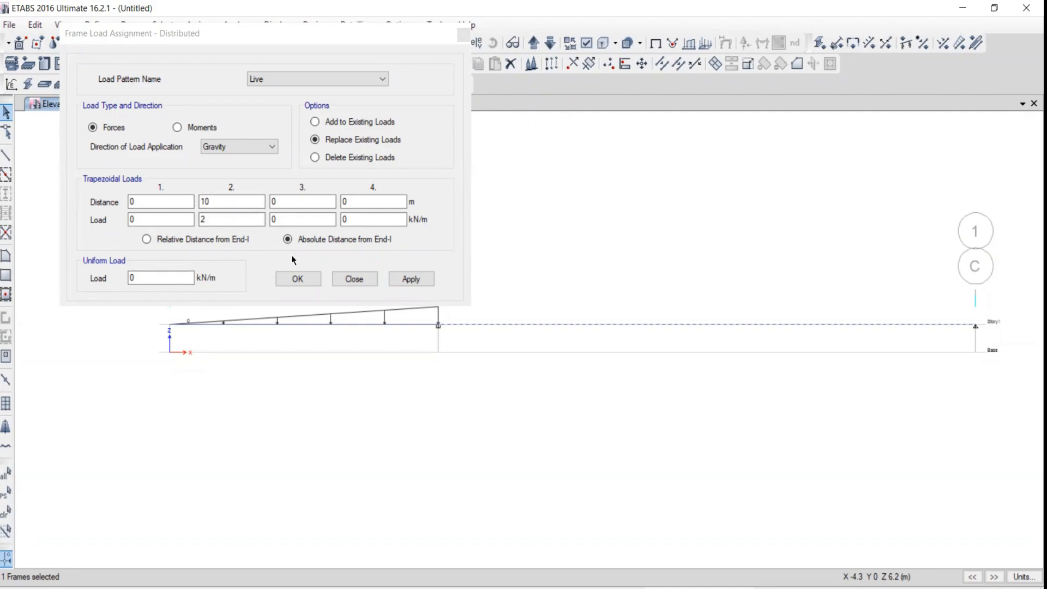
key(alt+Tab)
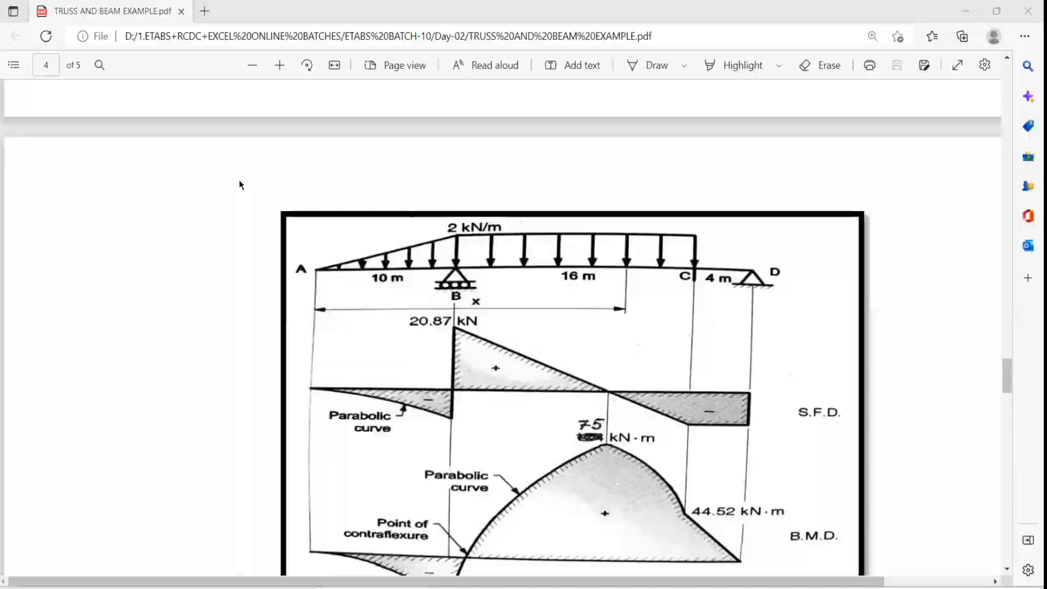
key(alt+Tab)
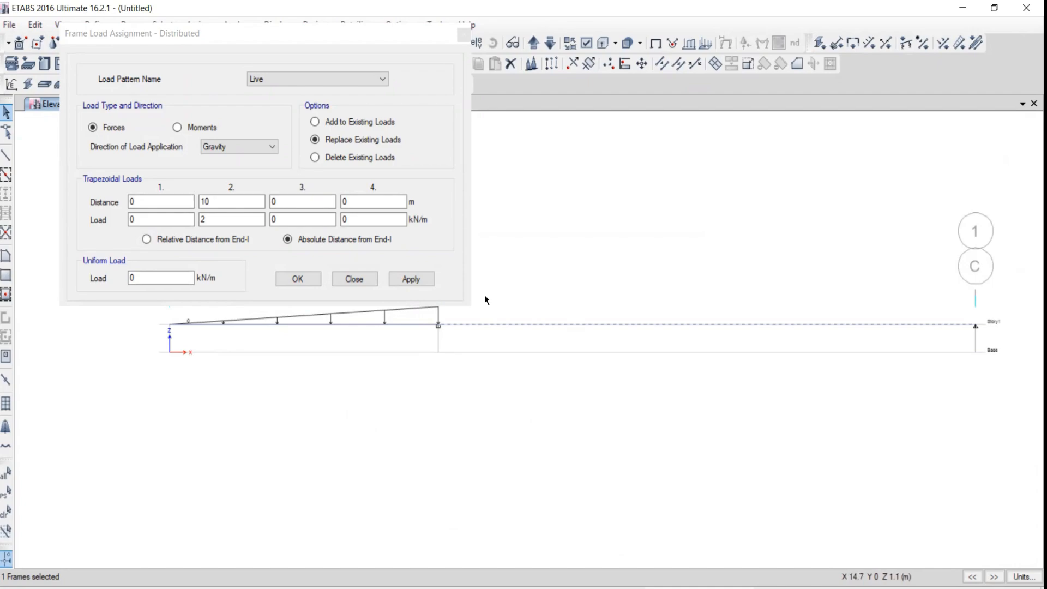
drag(439, 308, 437, 395)
drag(440, 407, 438, 423)
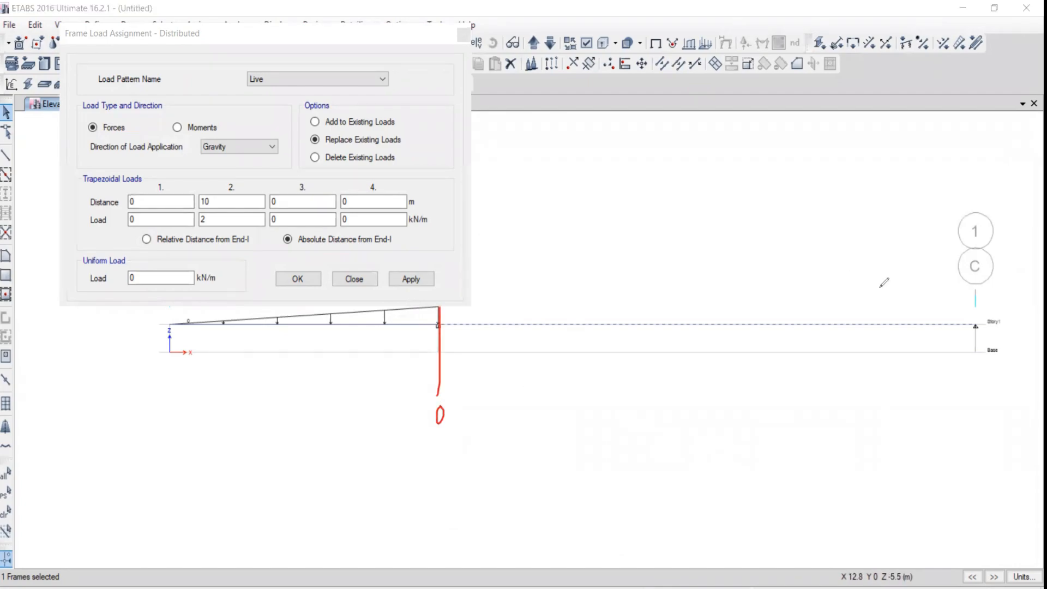
drag(873, 272, 884, 433)
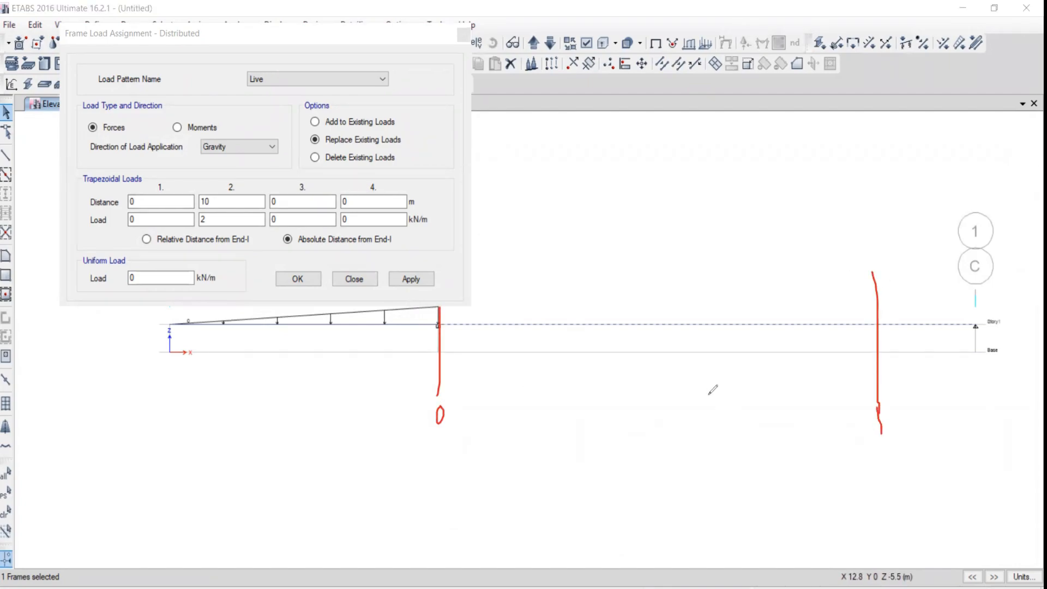
mouse_move(709, 394)
mouse_down()
mouse_move(715, 420)
mouse_move(812, 426)
mouse_up()
drag(671, 401, 669, 456)
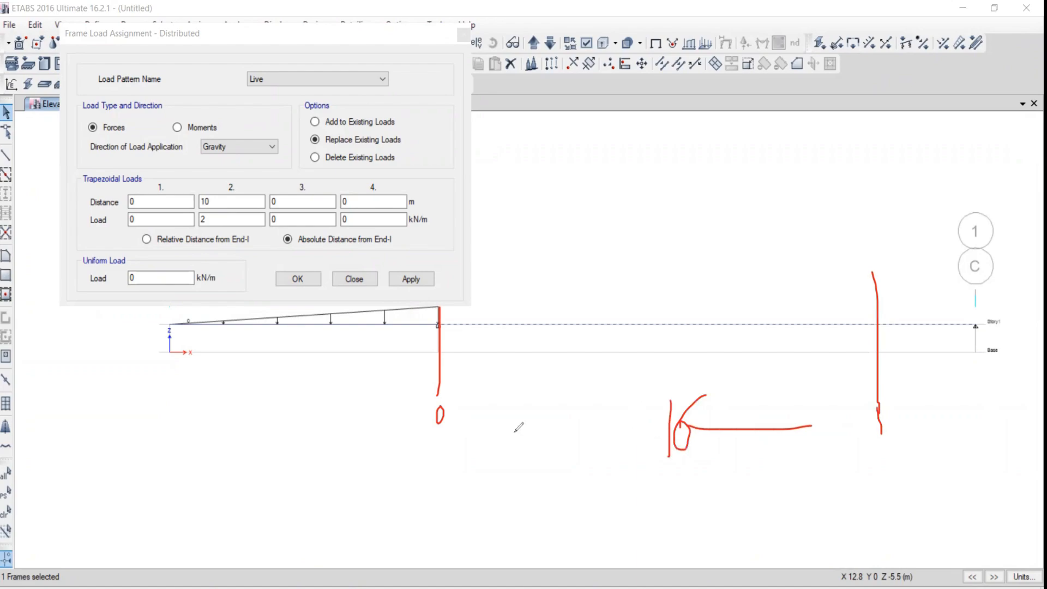
drag(472, 432, 657, 432)
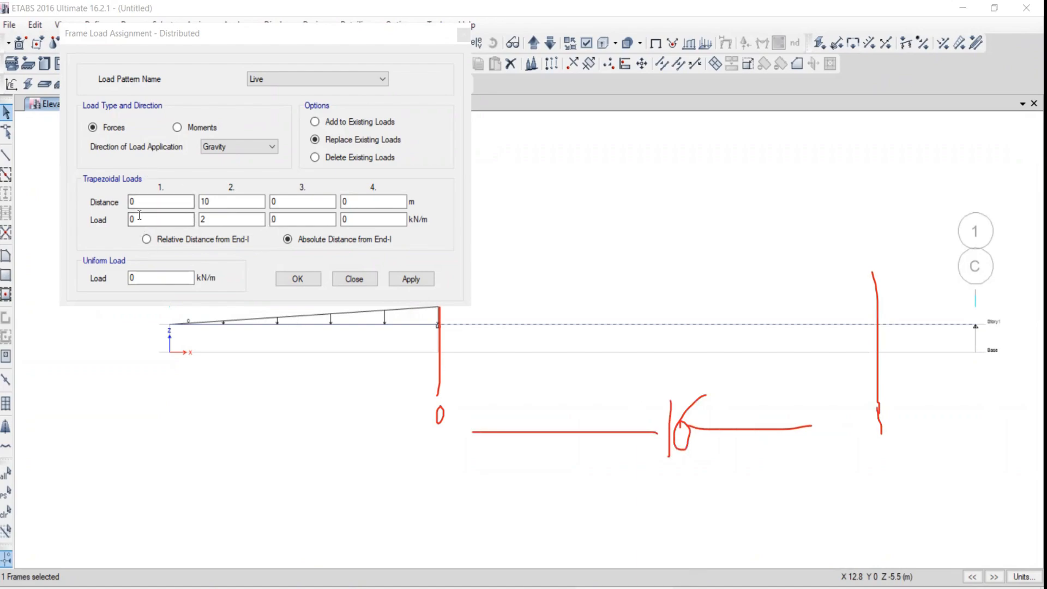
Step: Apply a constant 2 kN/m live load to span B-C from 0 to 16 m, and finish the load assignment
key(alt+Tab)
key(alt+Tab)
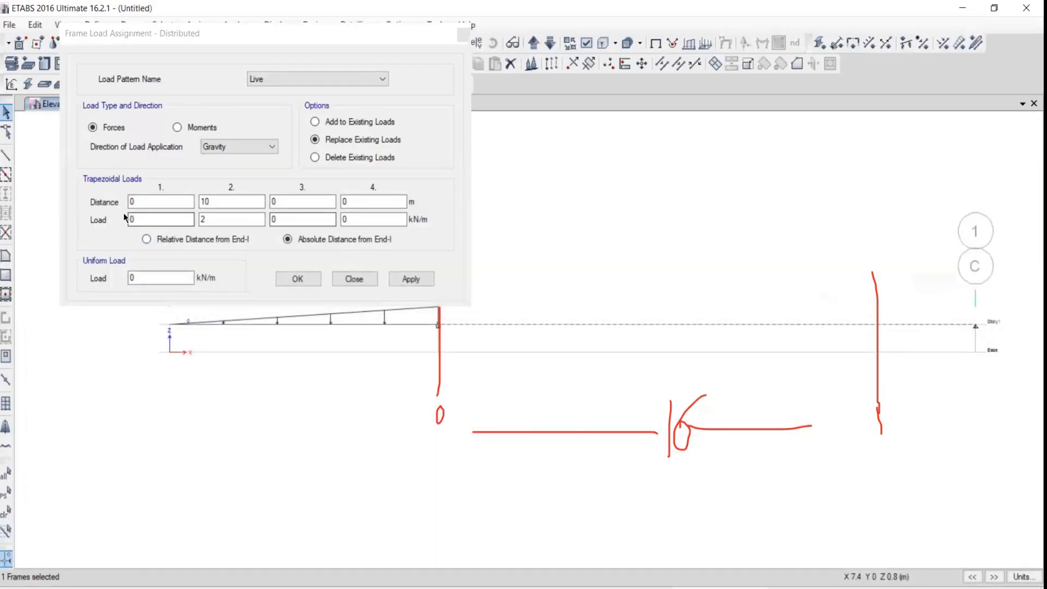
double_click(231, 201)
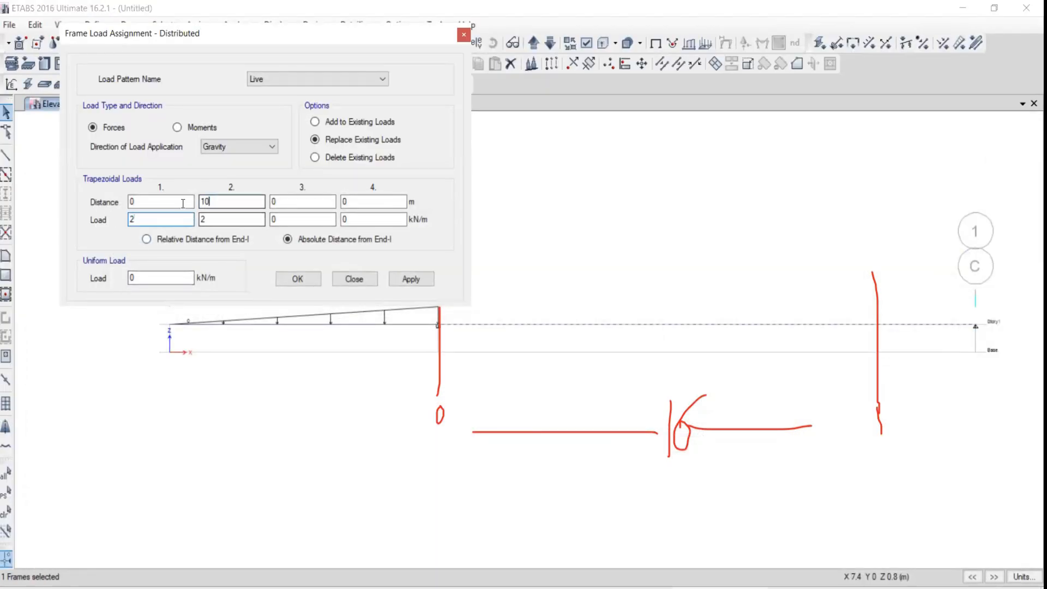
text(16)
drag(190, 32, 111, 50)
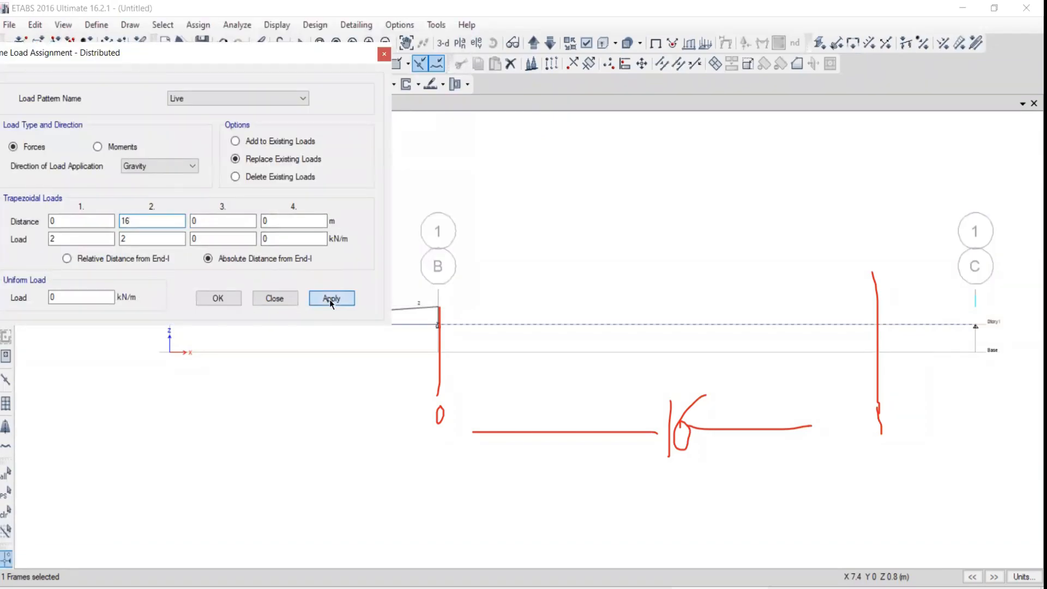
click(332, 299)
click(275, 298)
scroll(697, 358, down, 3)
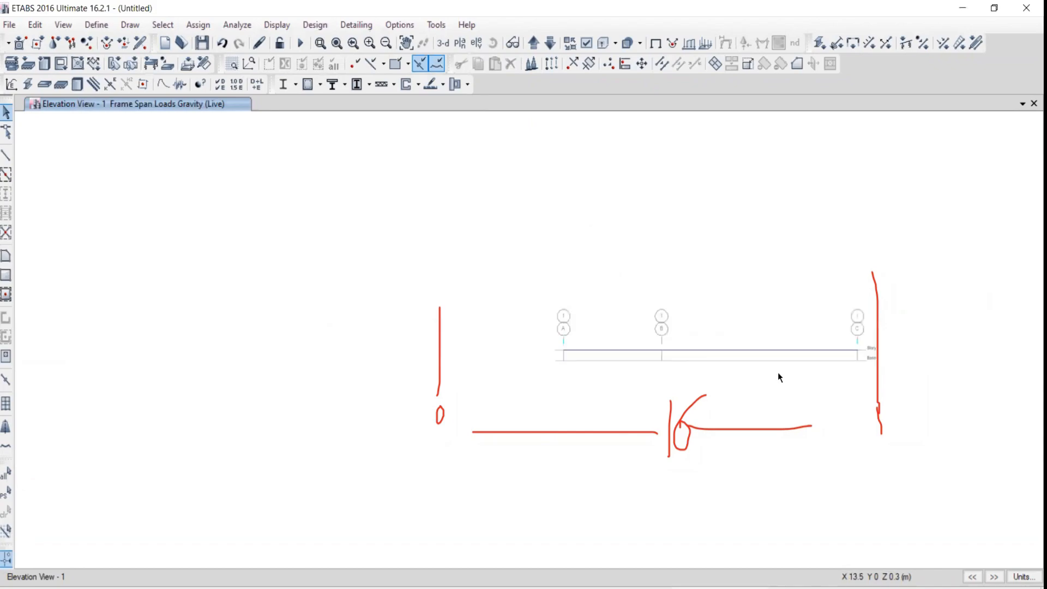
middle_drag(778, 374, 707, 334)
scroll(708, 319, up, 3)
scroll(630, 345, down, 3)
scroll(595, 339, up, 3)
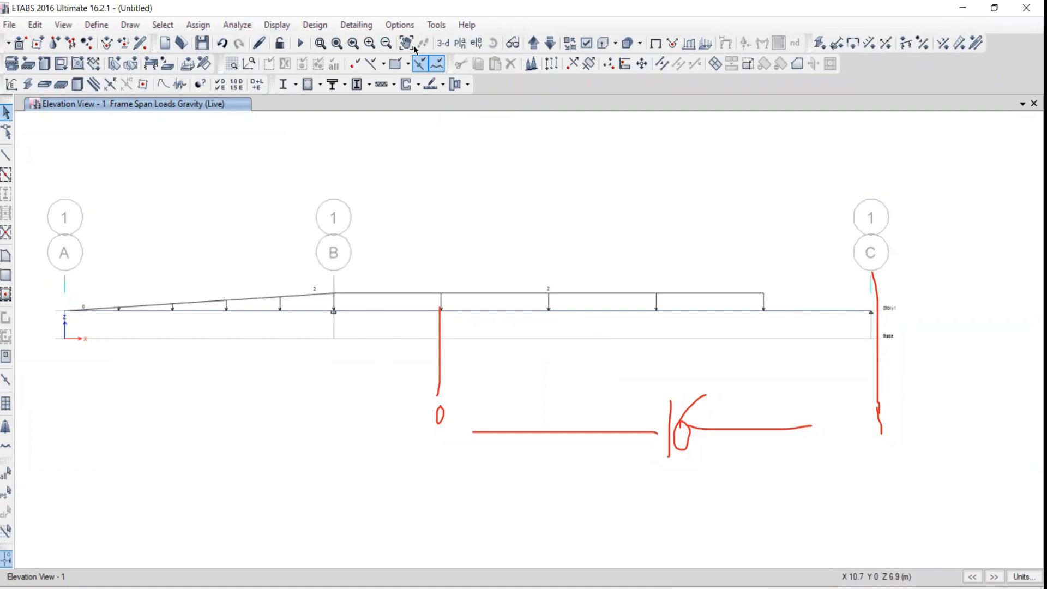
Step: Run Check Model with all checks and fixes enabled at a 1 mm length tolerance, and dismiss the report
click(237, 24)
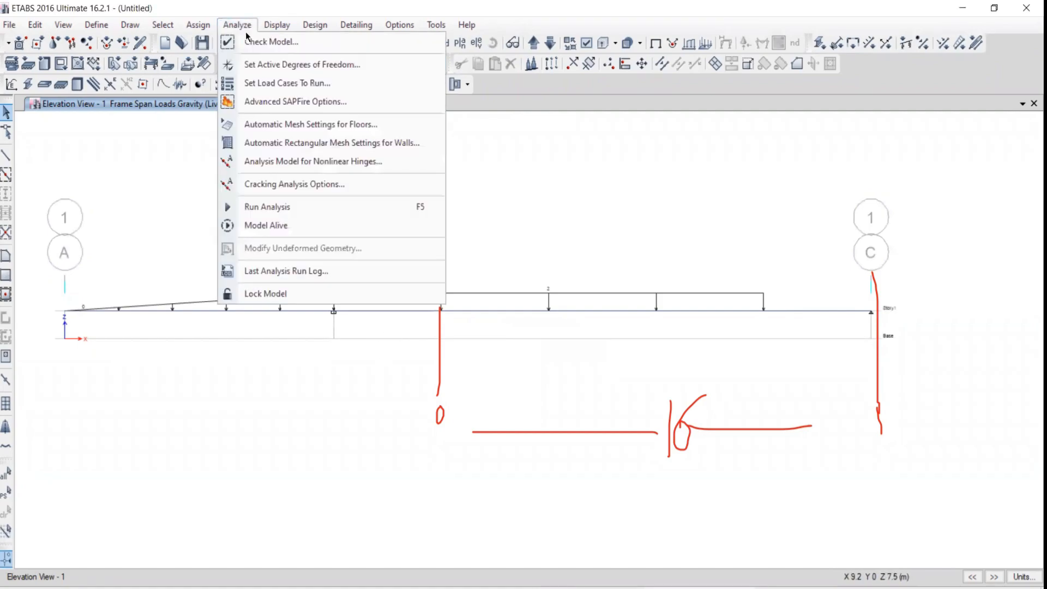
click(268, 48)
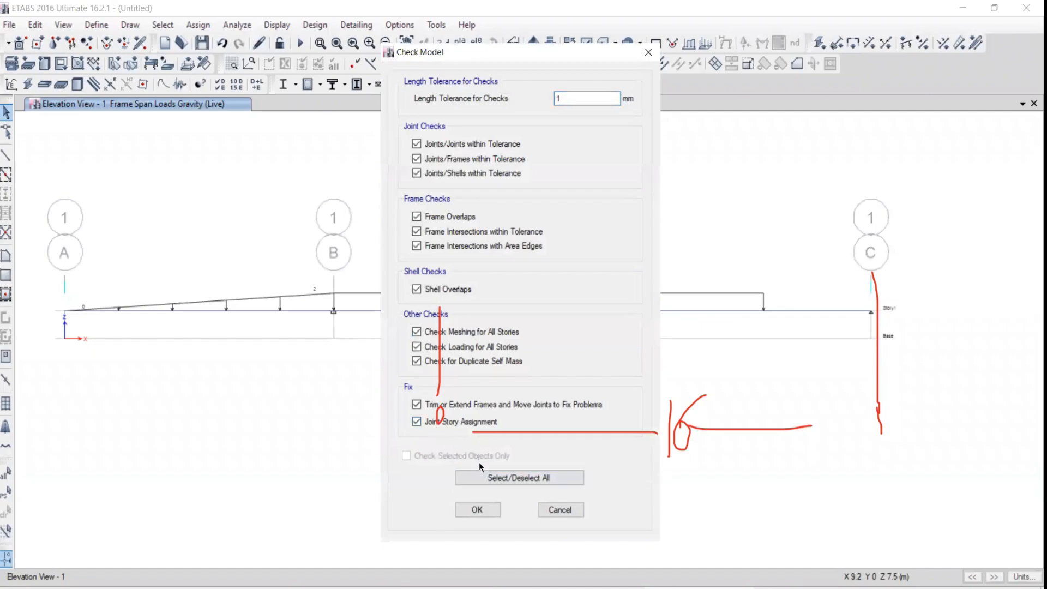
click(469, 508)
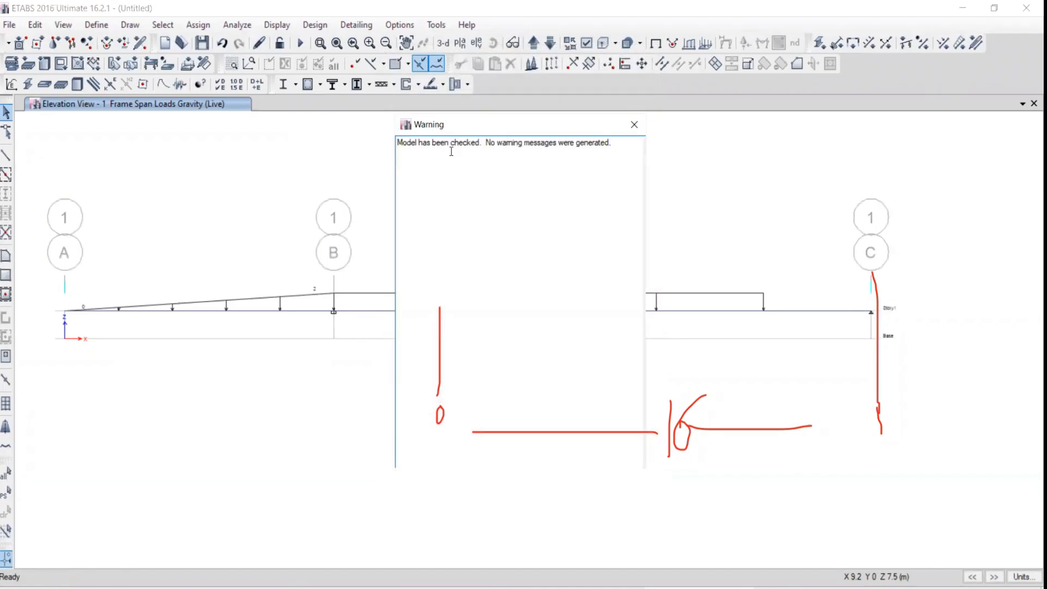
click(634, 125)
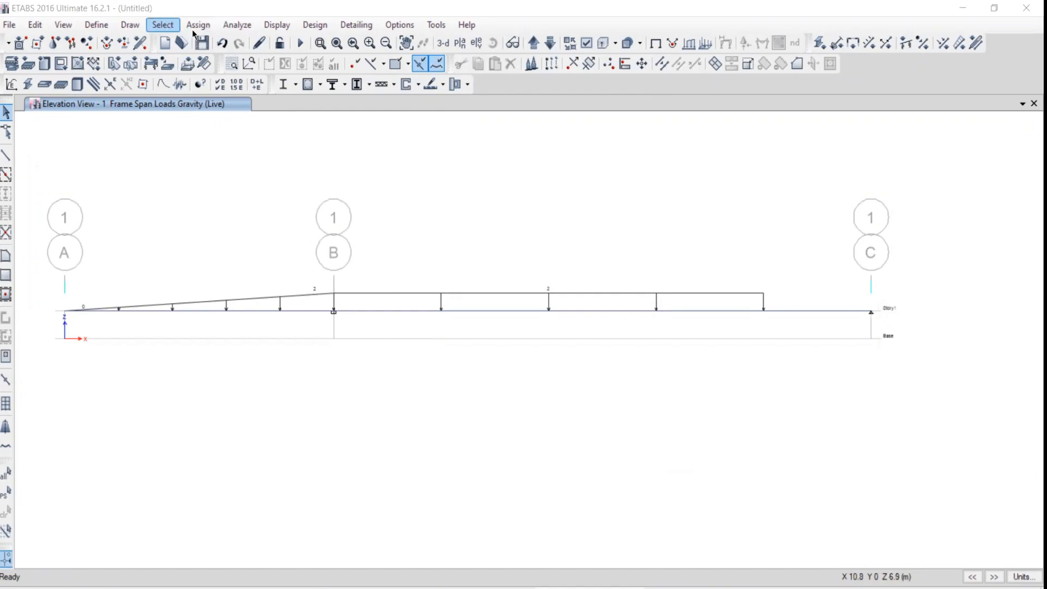
Step: Run the analysis, saving the model over existing file 7 in the DELETE folder, and briefly animate the dead-load deformed shape
click(231, 26)
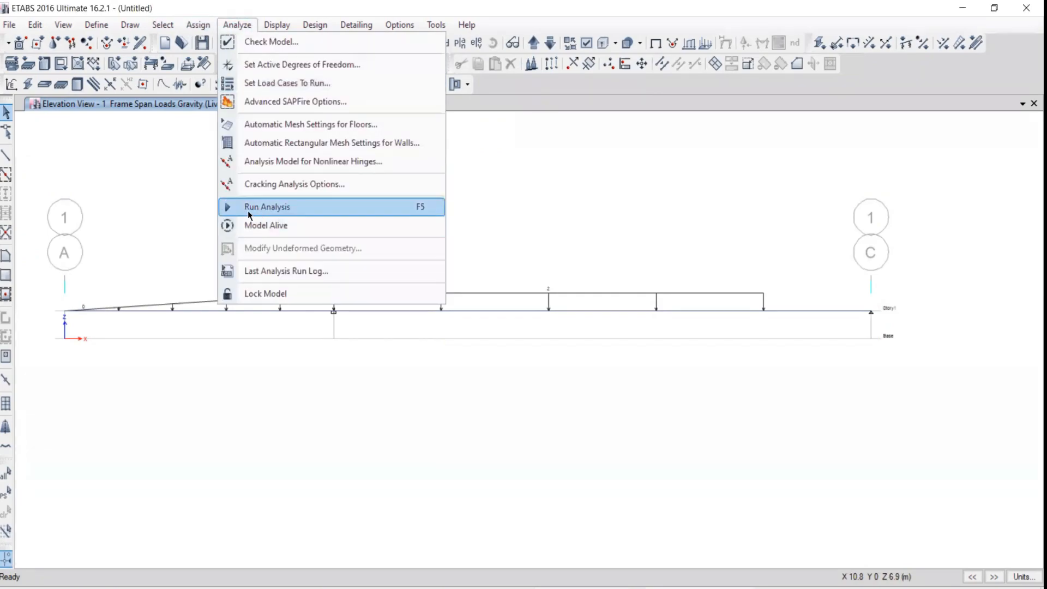
click(248, 210)
click(611, 117)
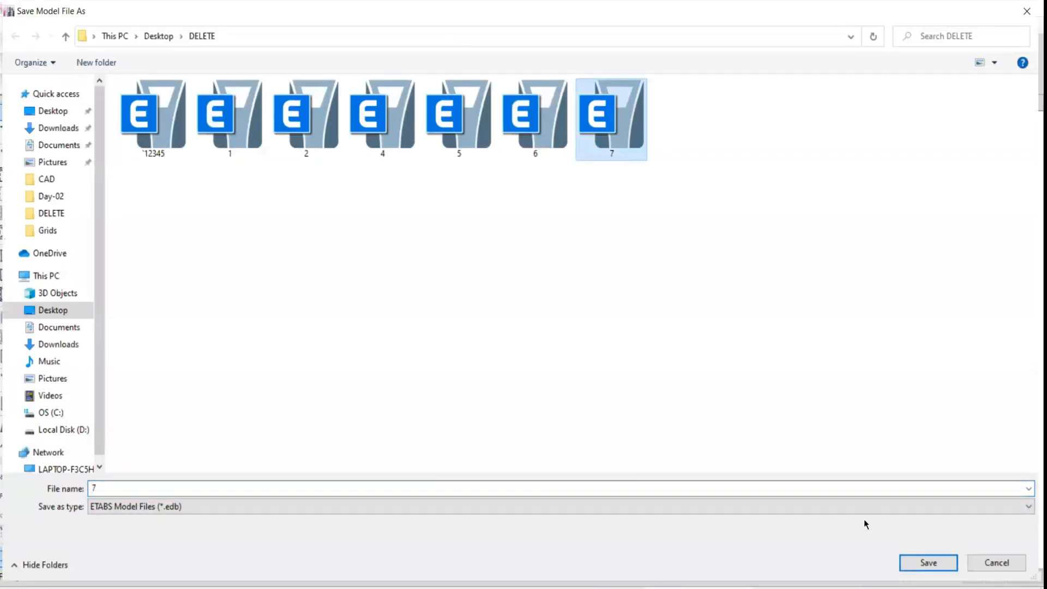
click(928, 562)
click(560, 304)
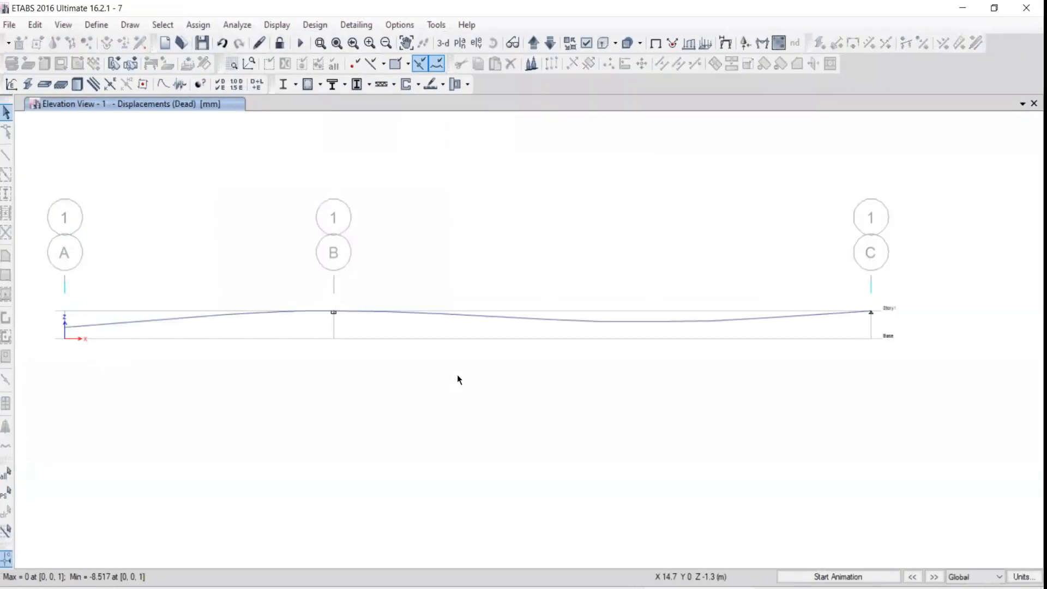
click(807, 579)
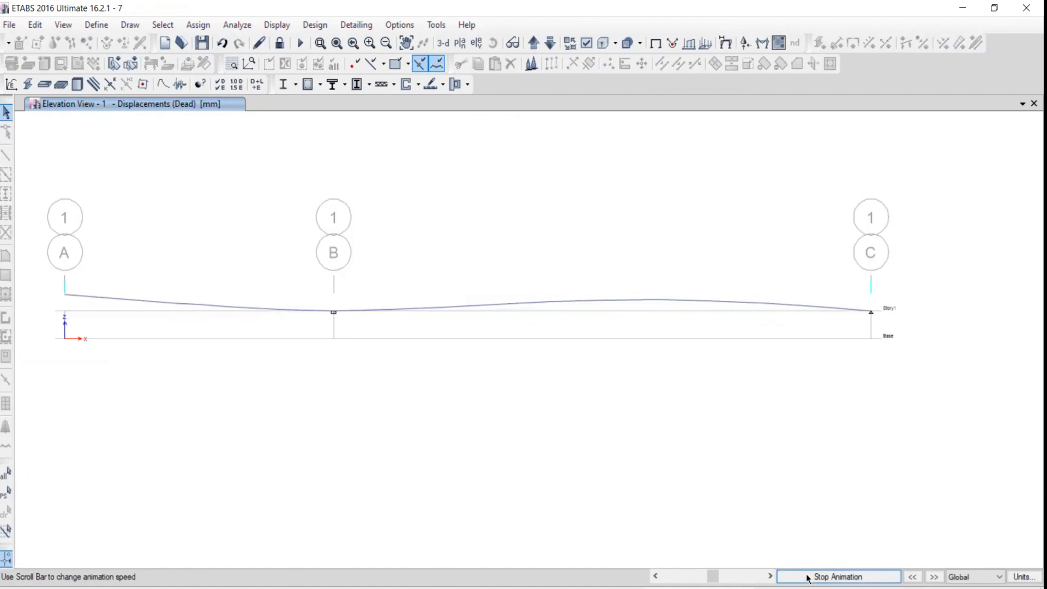
click(807, 577)
Step: Display the Moment 3-3 diagram of the frames for the Live load case with filled diagrams and automatic scaling
click(277, 24)
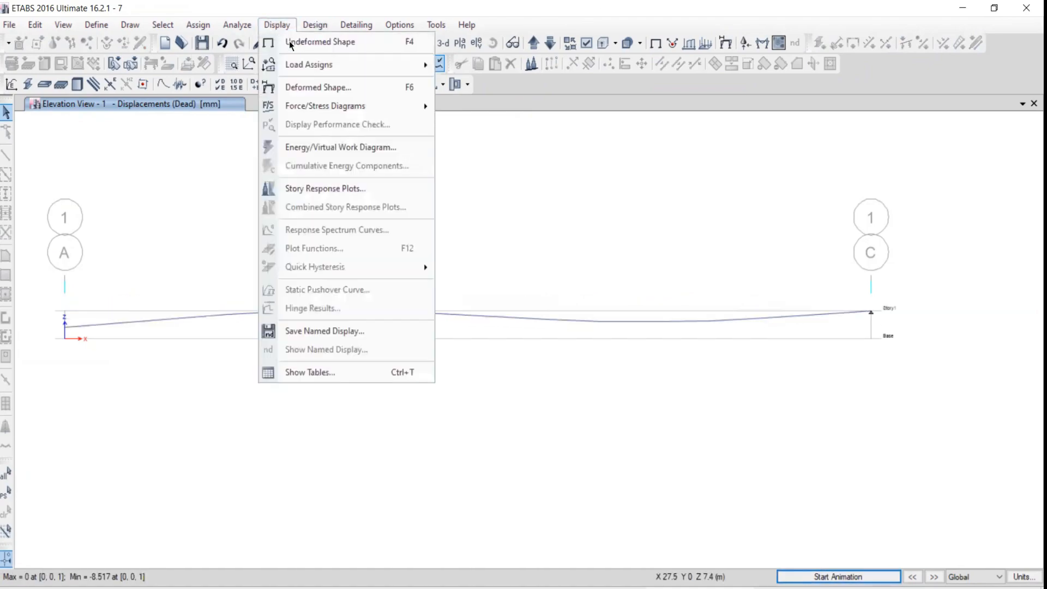
mouse_move(304, 107)
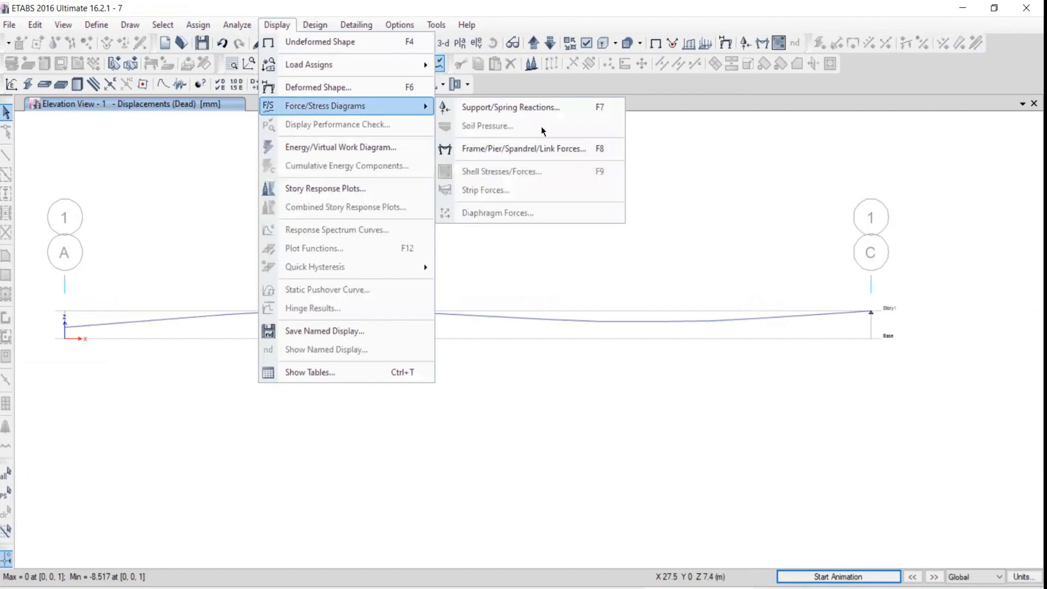
click(499, 152)
click(709, 147)
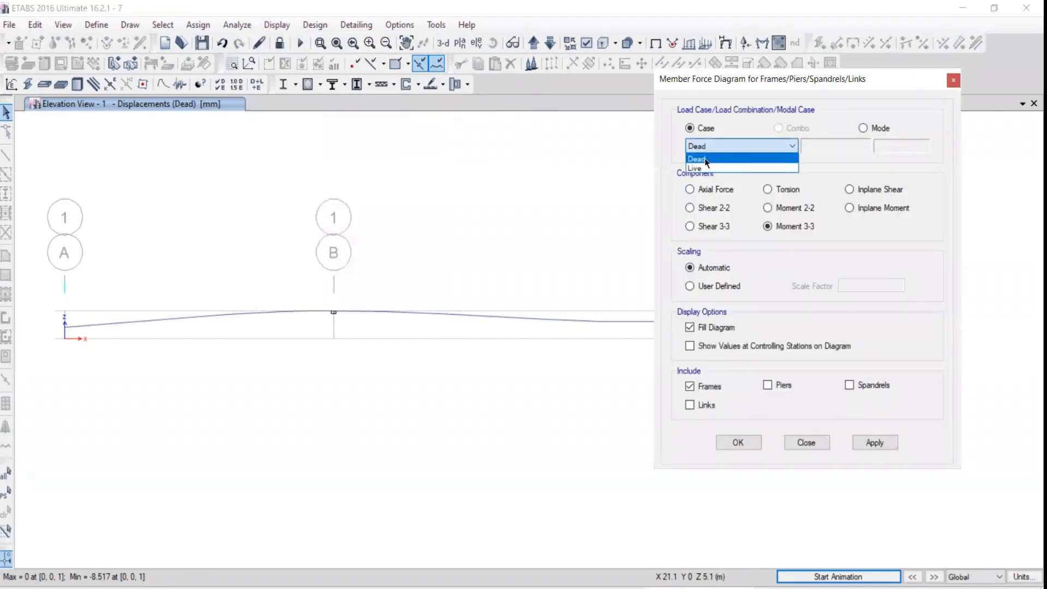
click(699, 169)
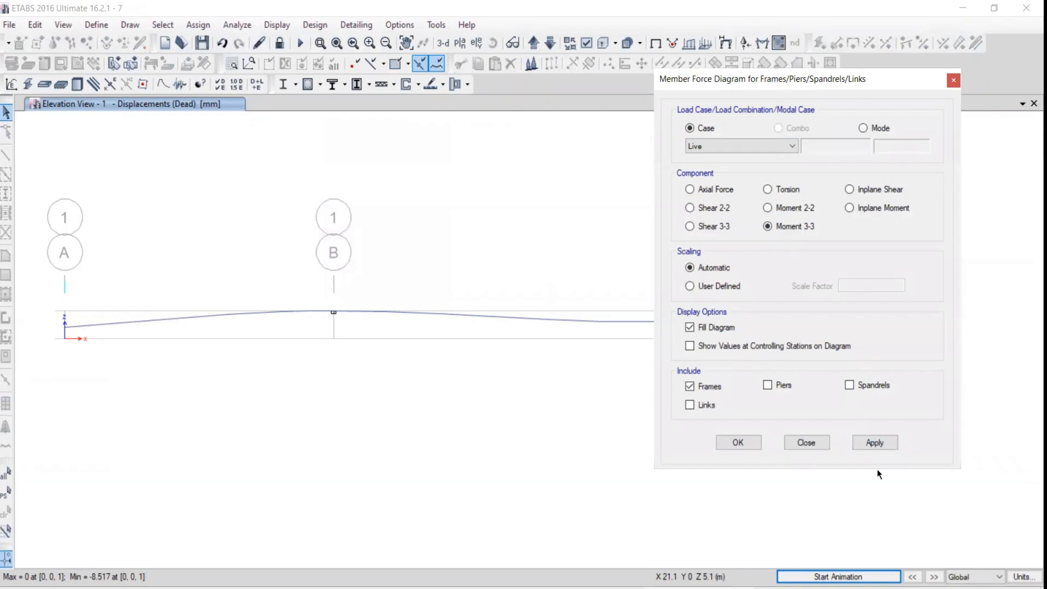
click(873, 447)
click(808, 442)
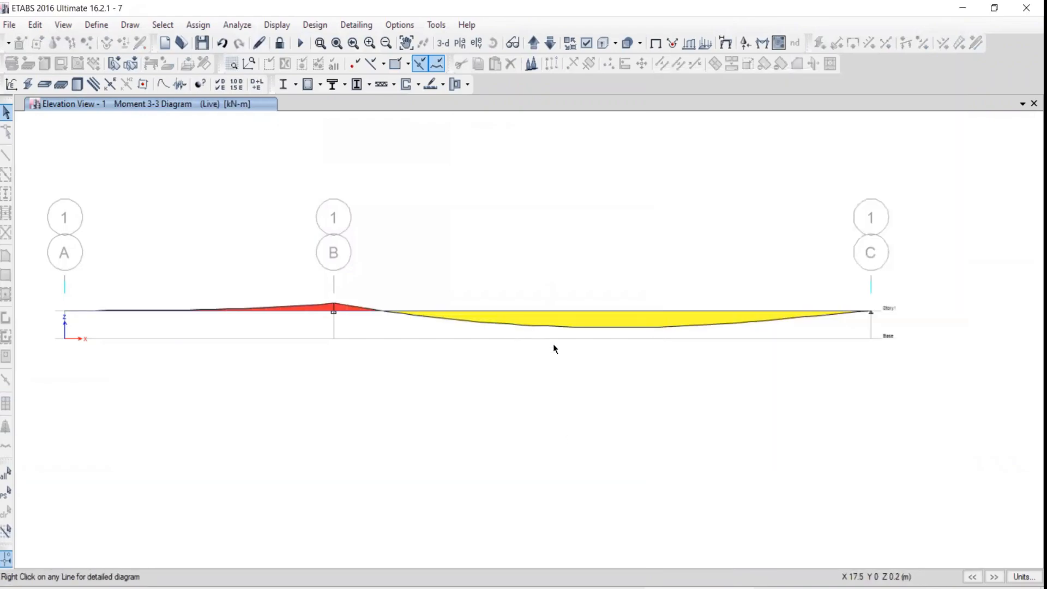
Step: Inspect span A-B's detailed live-load diagrams at 10 m, compare shear and moment at support B with the PDF's Fig. Q. 7, and close them
mouse_move(603, 311)
right_click(194, 310)
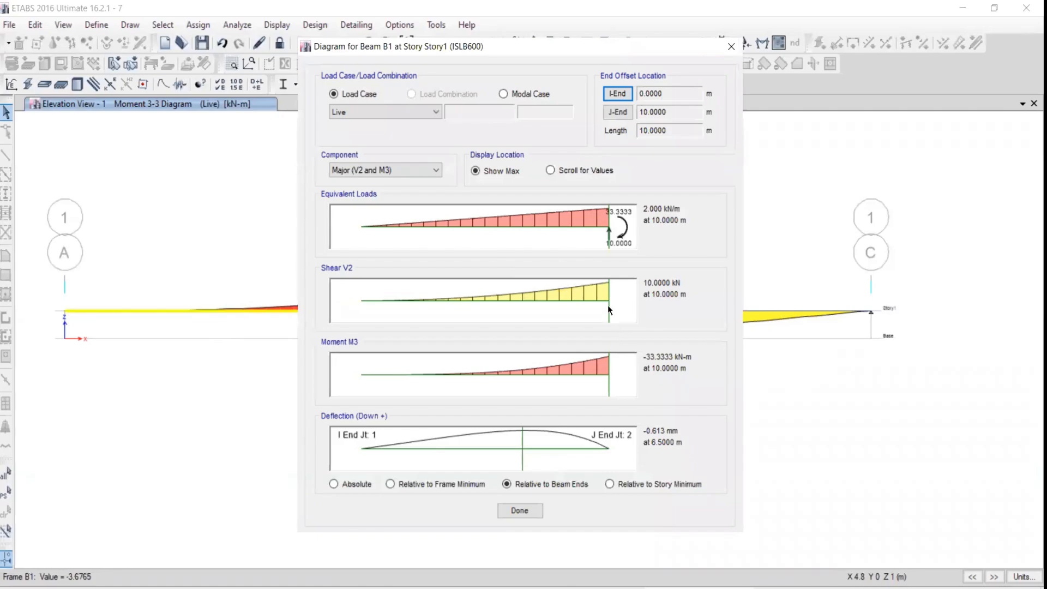
drag(607, 306, 681, 313)
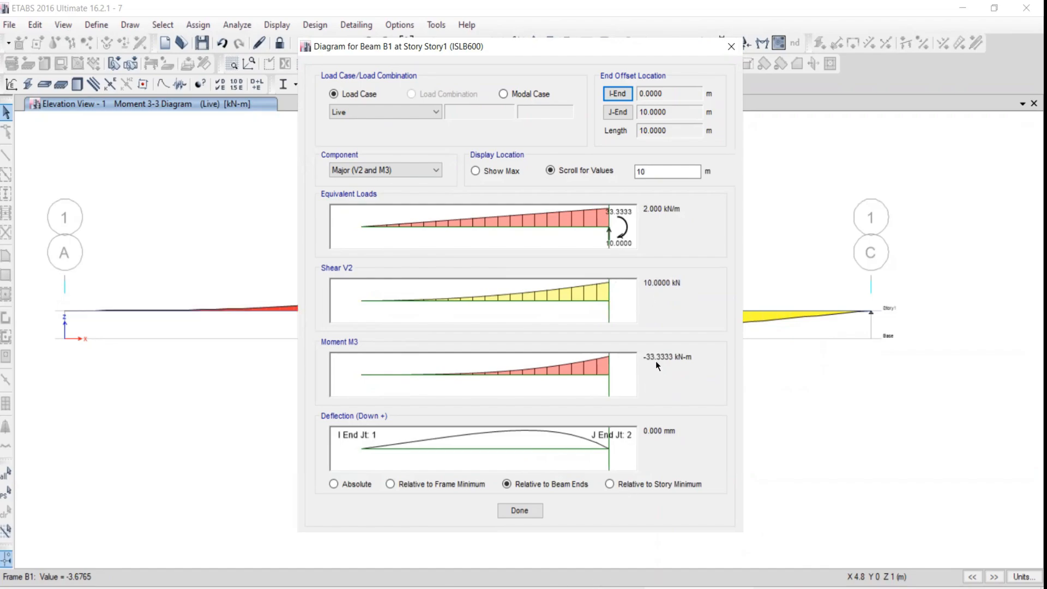
key(alt+Tab)
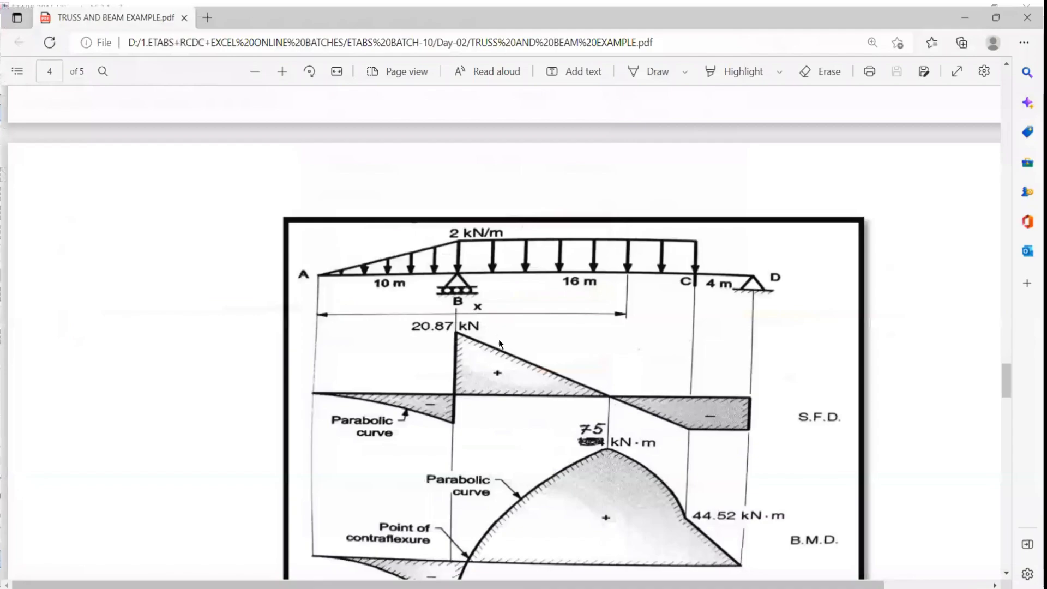
scroll(499, 339, down, 3)
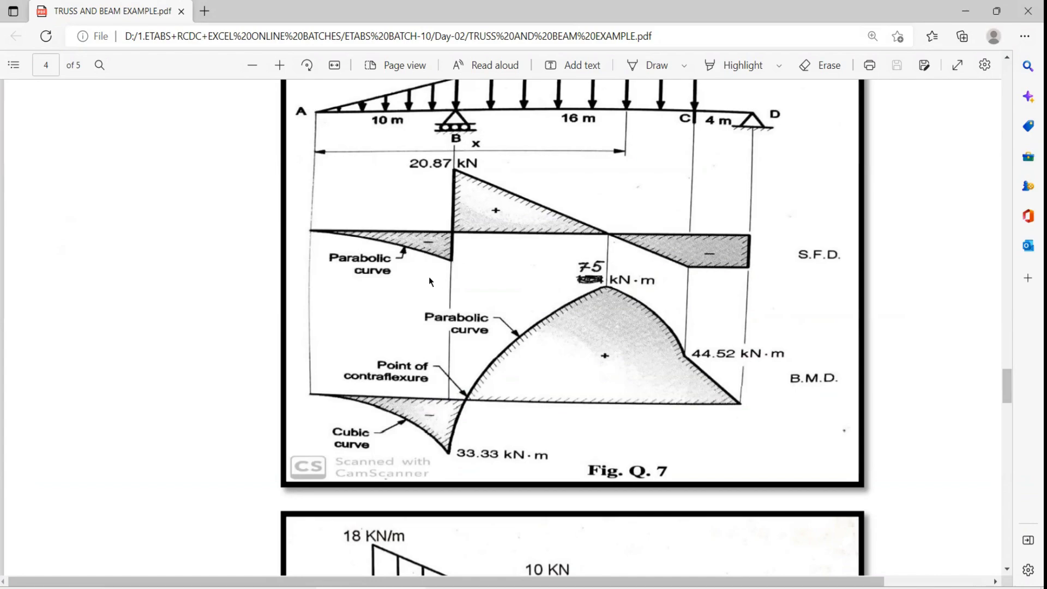
scroll(453, 186, up, 2)
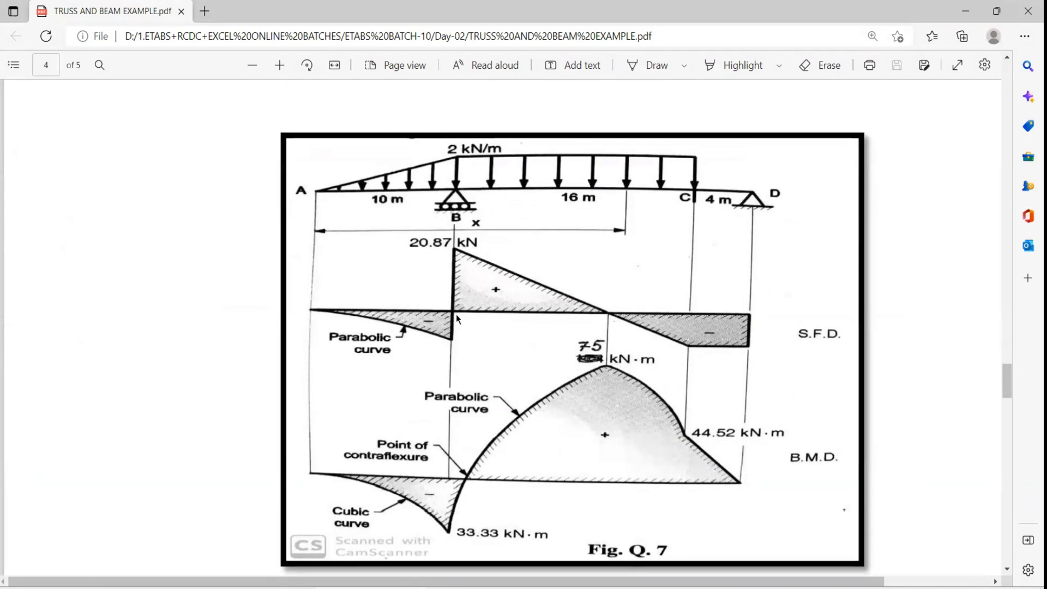
key(alt+Tab)
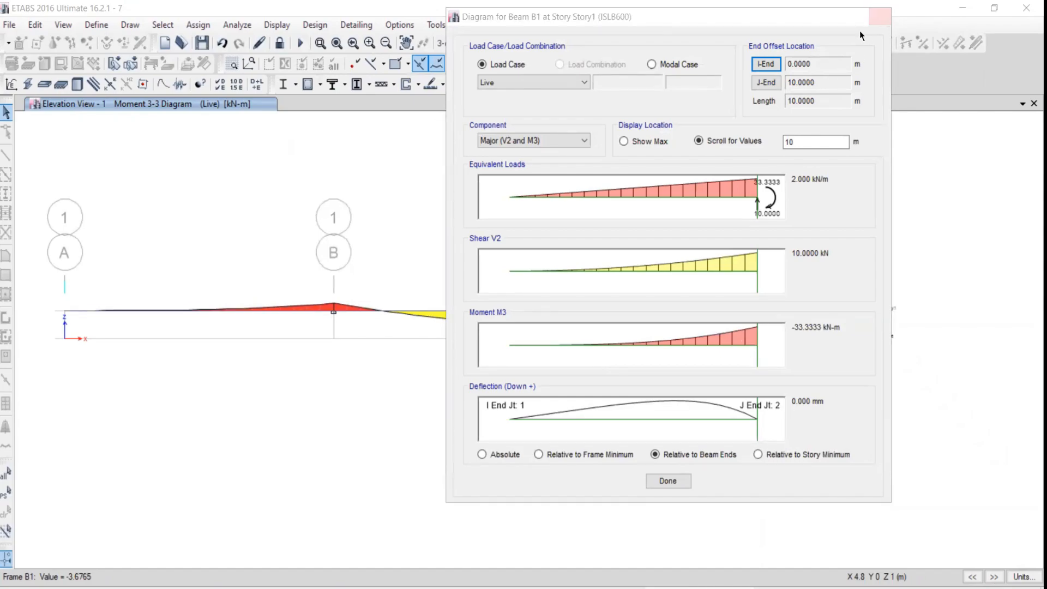
click(879, 18)
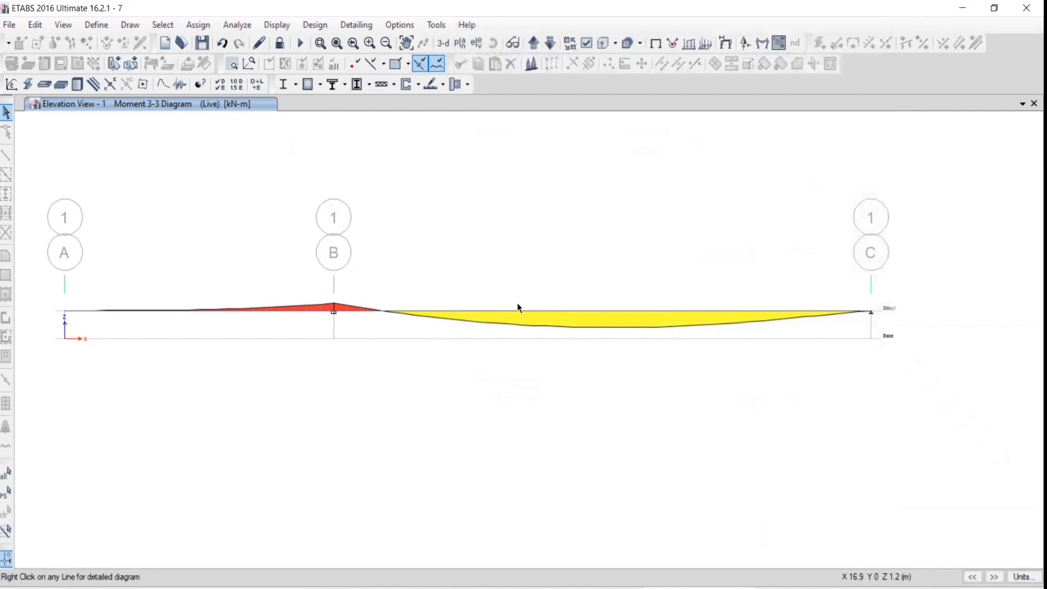
Step: Open span B-C's detailed live-load diagrams and compare the maximum shear and moment with the PDF, returning to ETABS
right_click(507, 309)
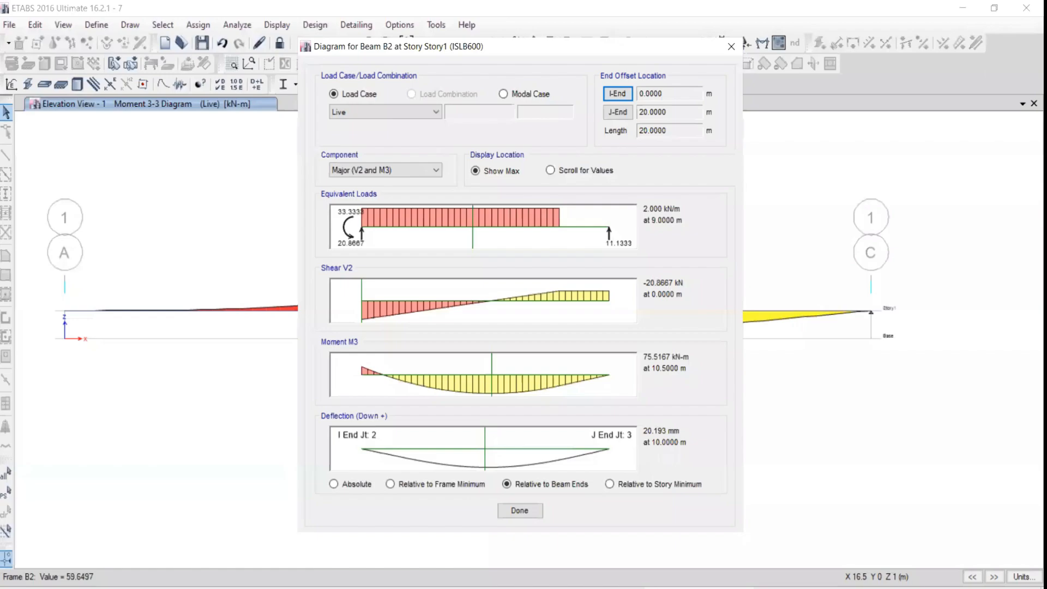
key(alt+Tab)
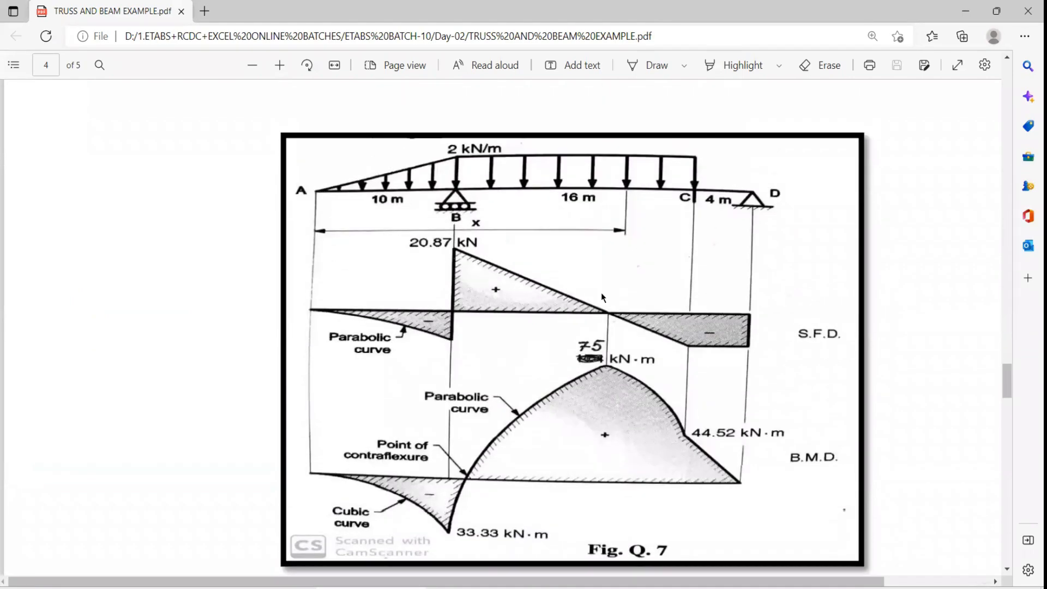
scroll(606, 330, down, 2)
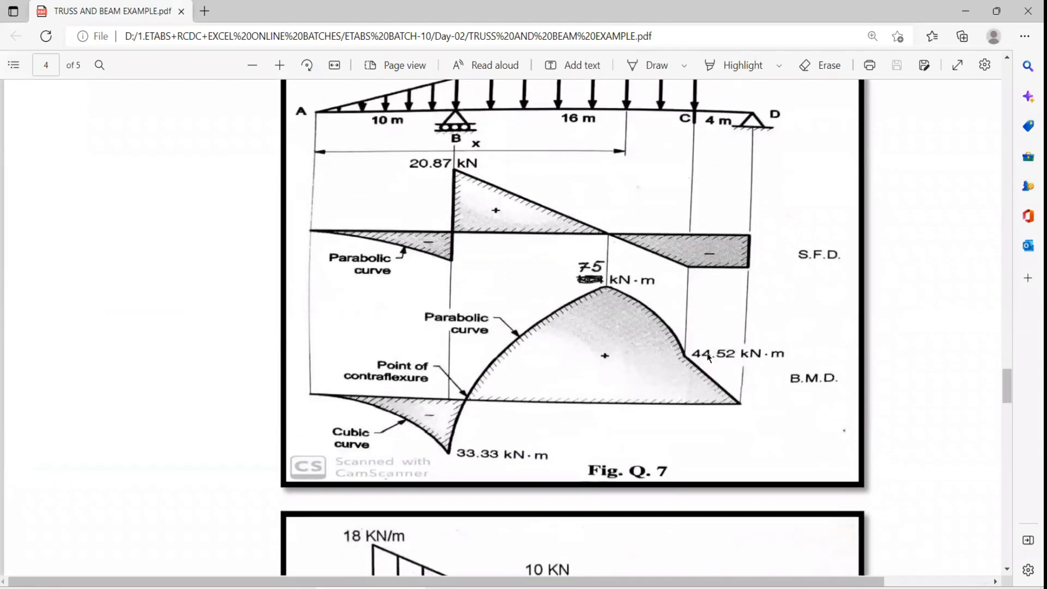
scroll(669, 349, up, 2)
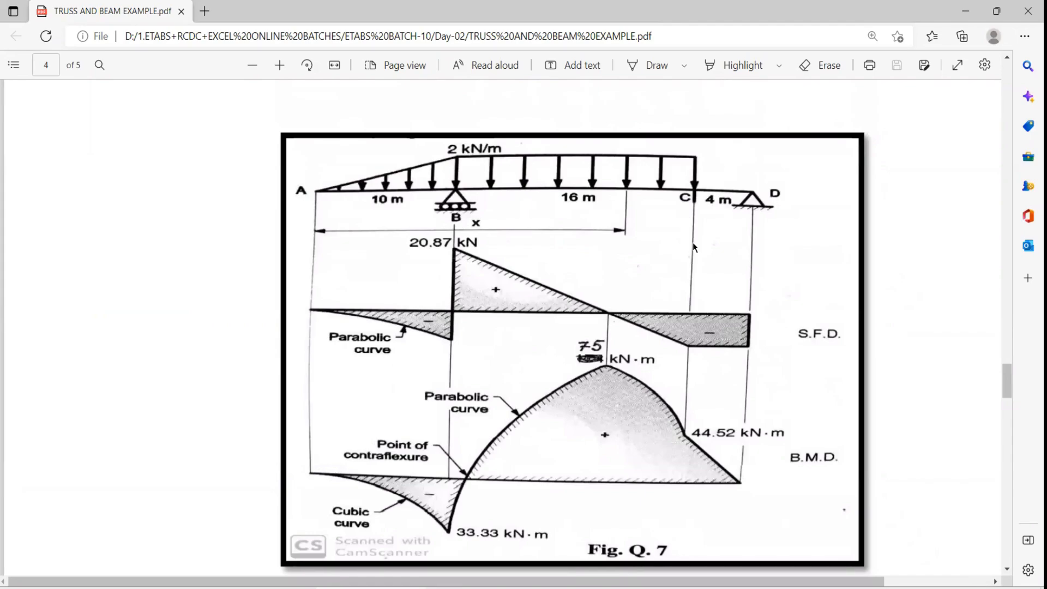
click(592, 588)
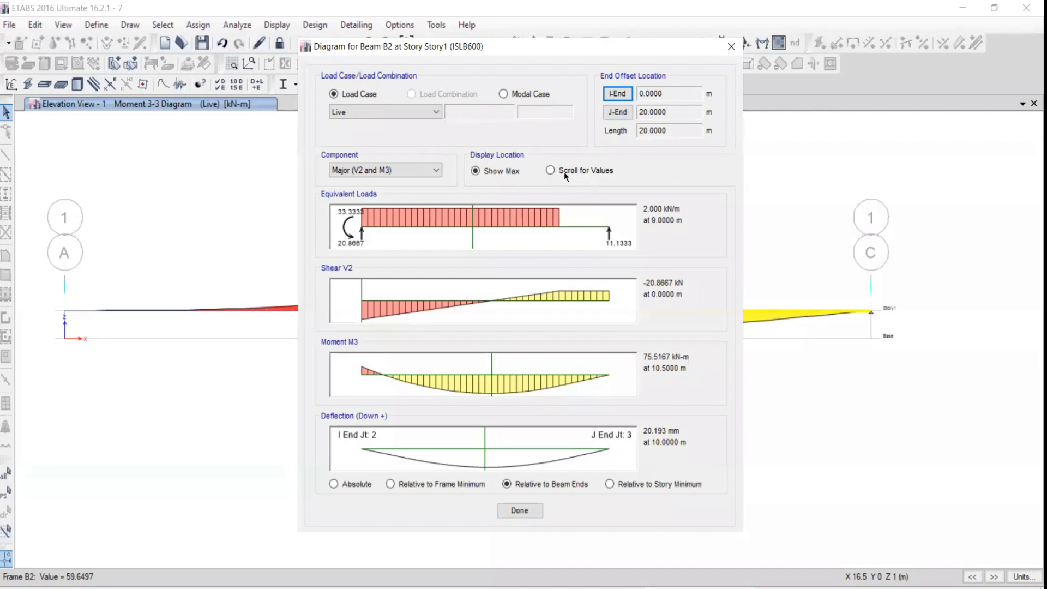
Step: Read span B-C's forces at 16 m using Scroll for Values and compare the moment with the PDF's value at point C
click(549, 170)
double_click(652, 170)
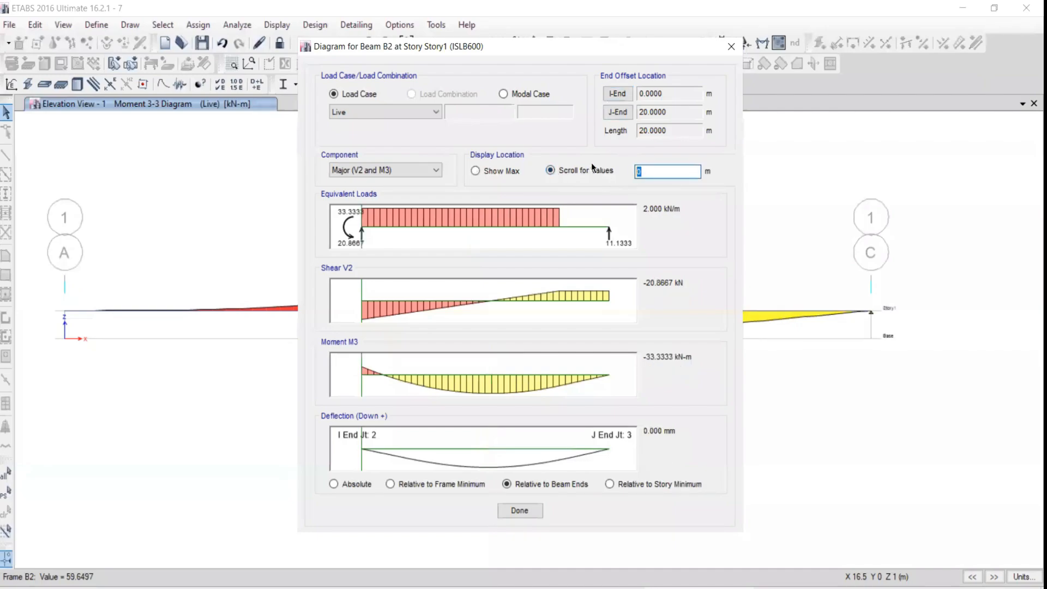
text(16)
key(Tab)
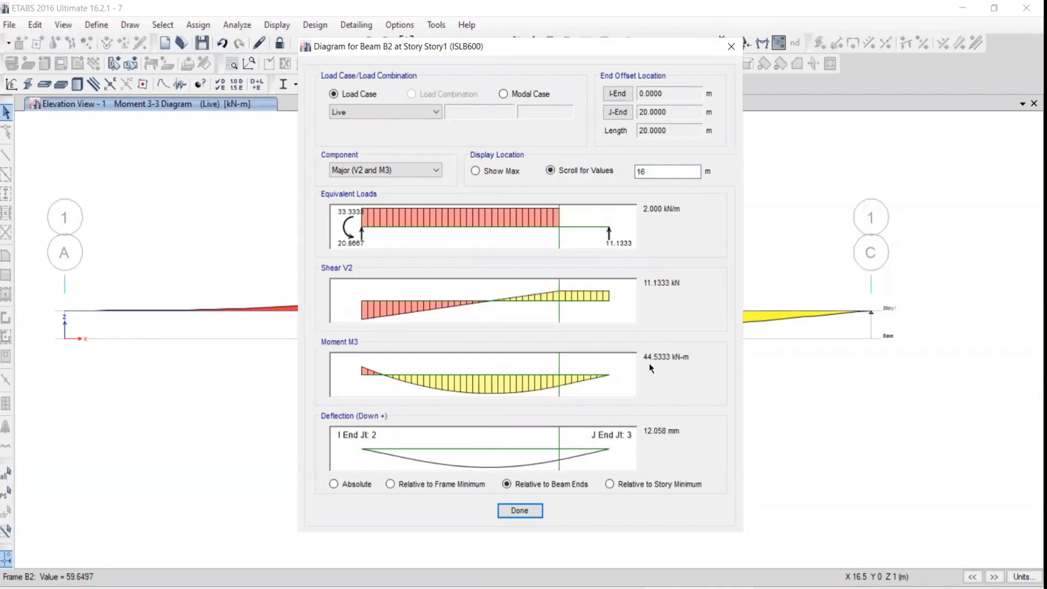
key(alt+Tab)
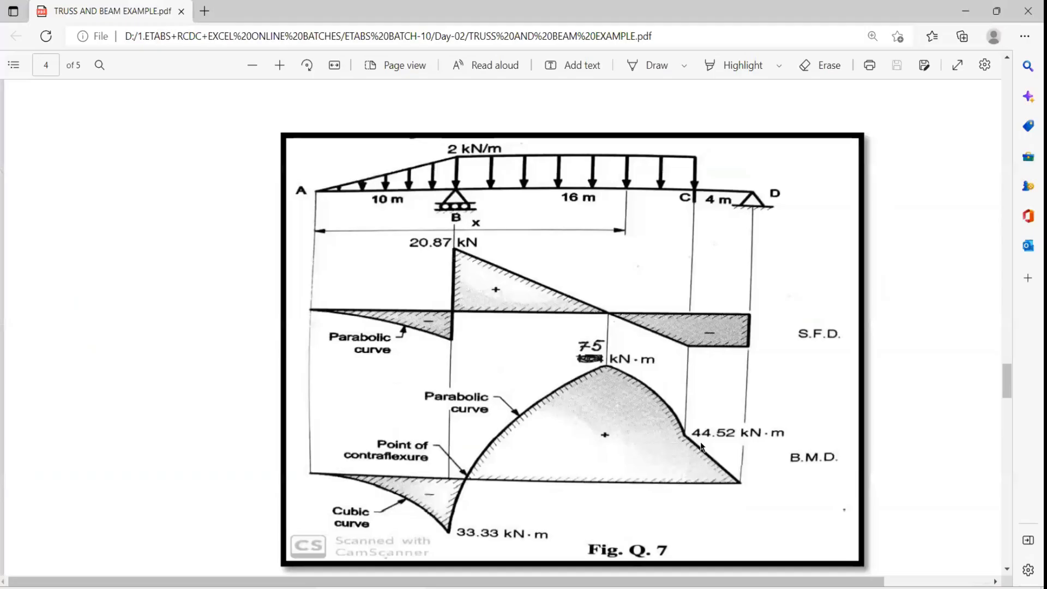